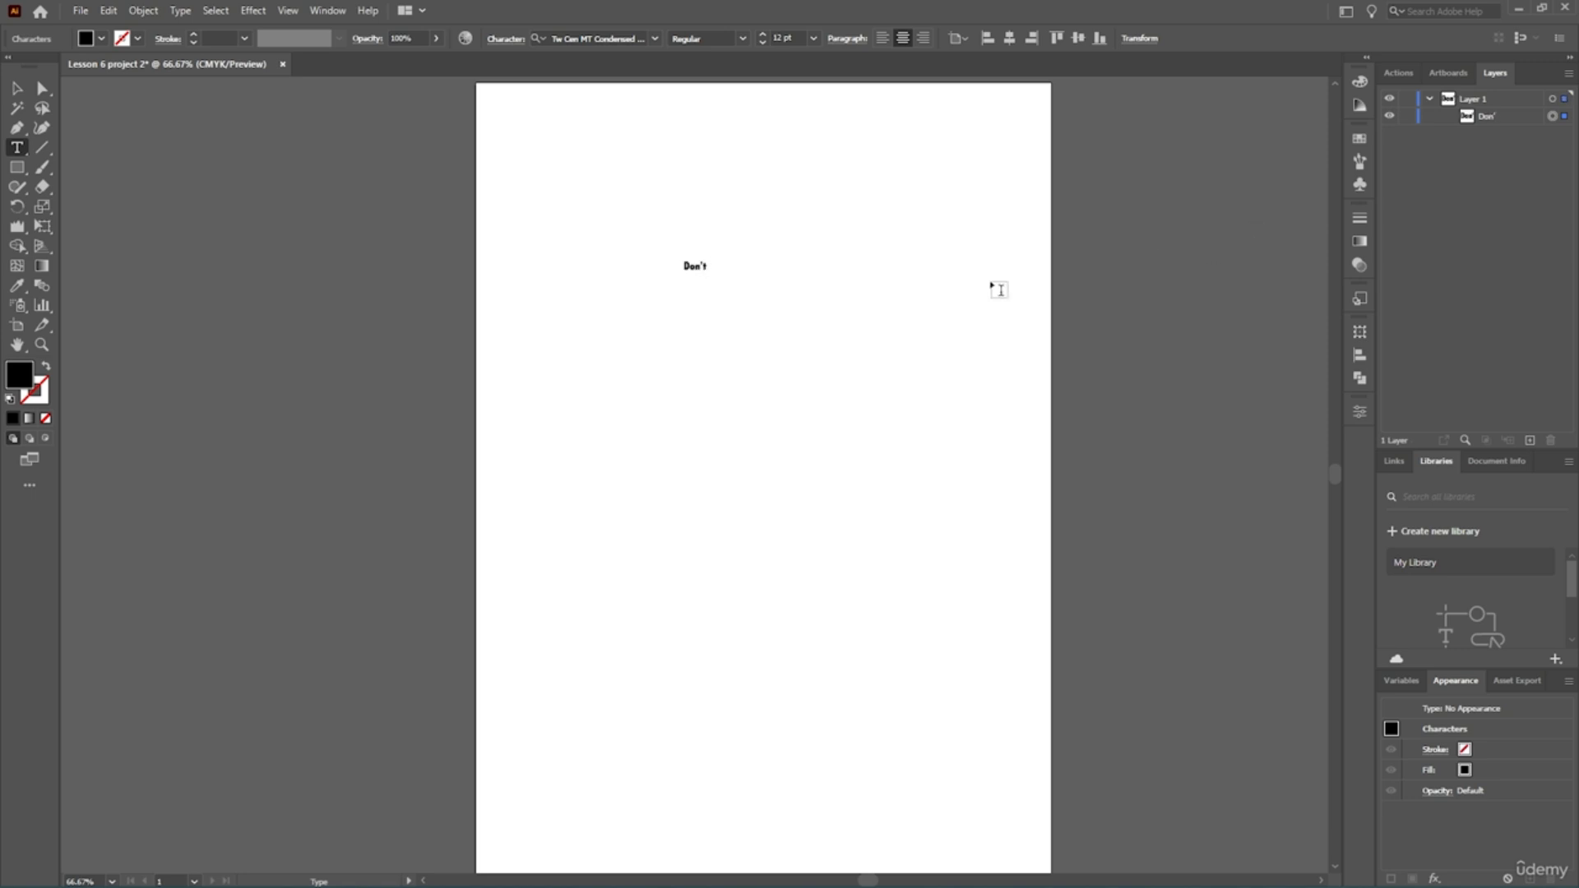
Replace the existing text with DON'T in capital letters.
key("BackSpace")
key("BackSpace")
key("BackSpace")
key("BackSpace")
Add three separate text lines below DON'T, reading JUST SAY IT, JUST and DO IT!!!
left_click(695, 324)
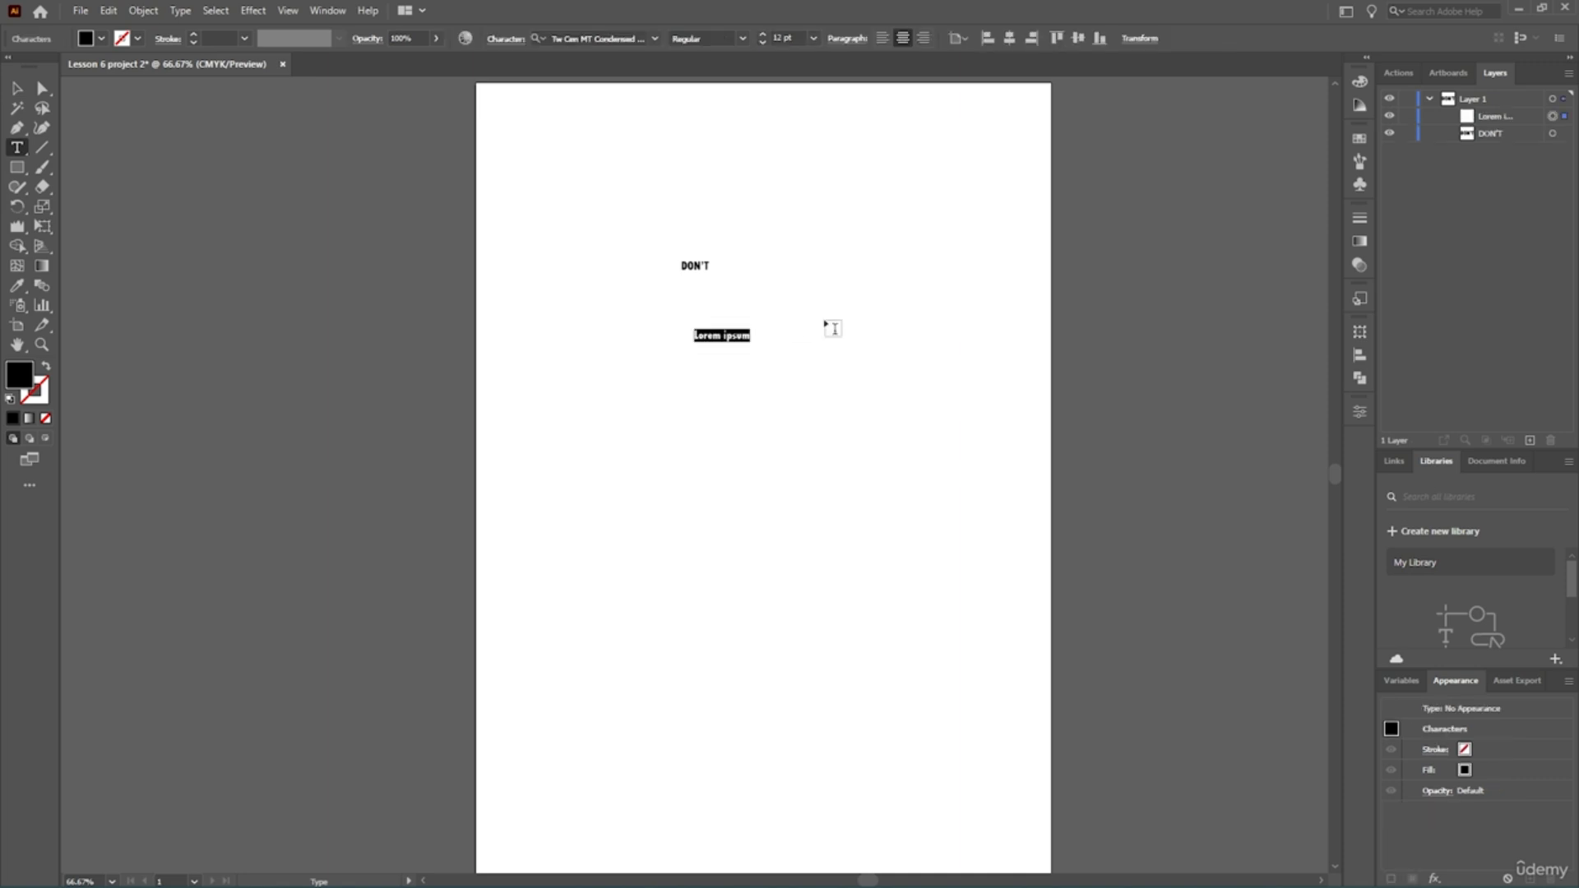
type("IT")
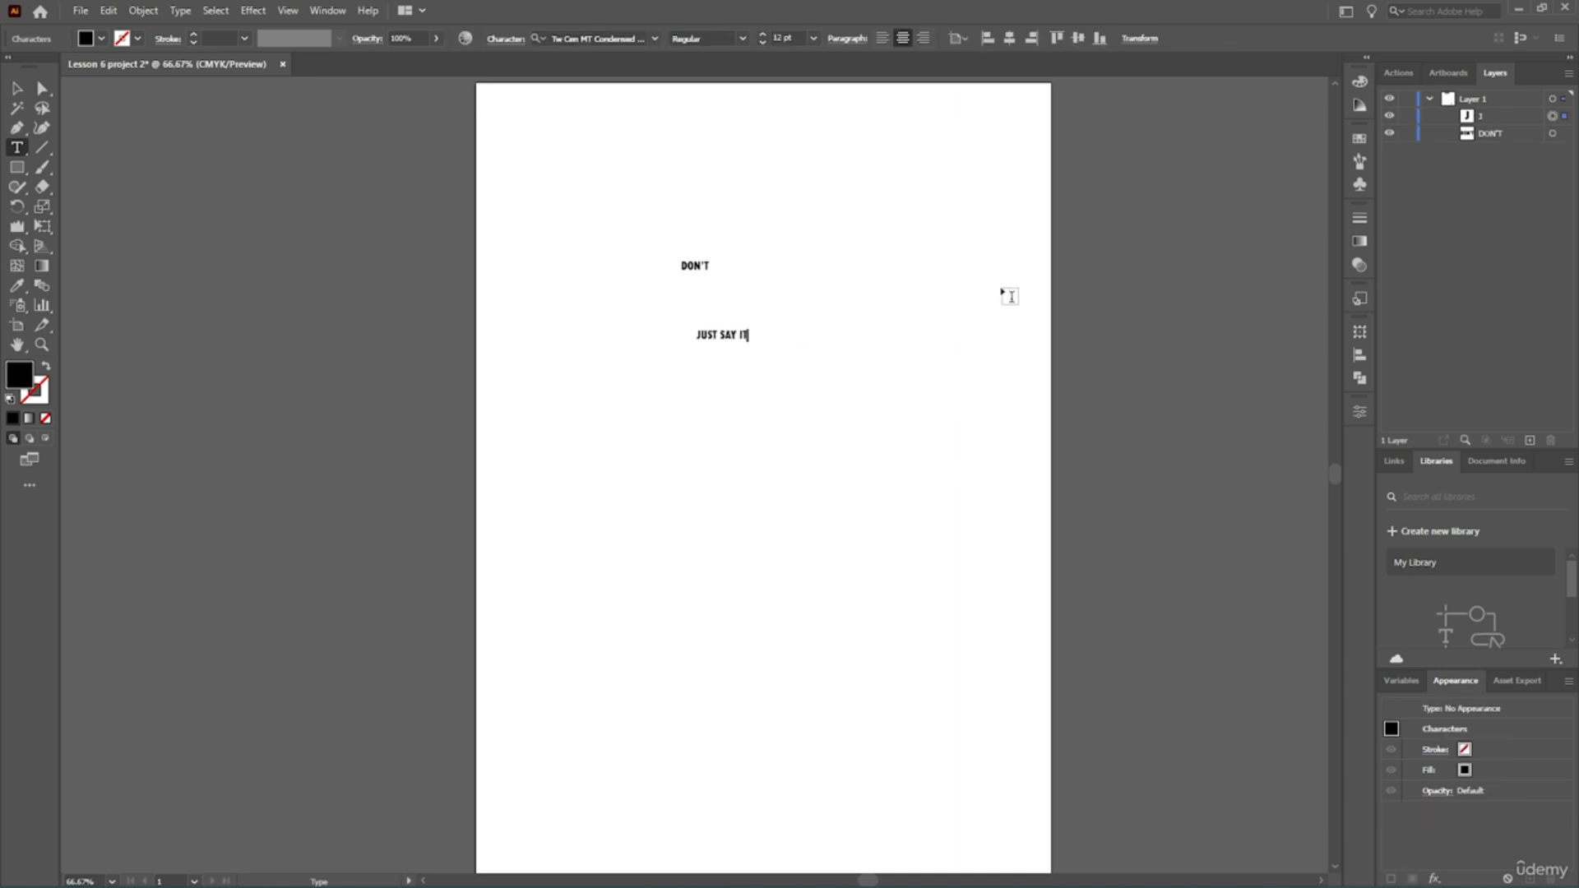
left_click(741, 394)
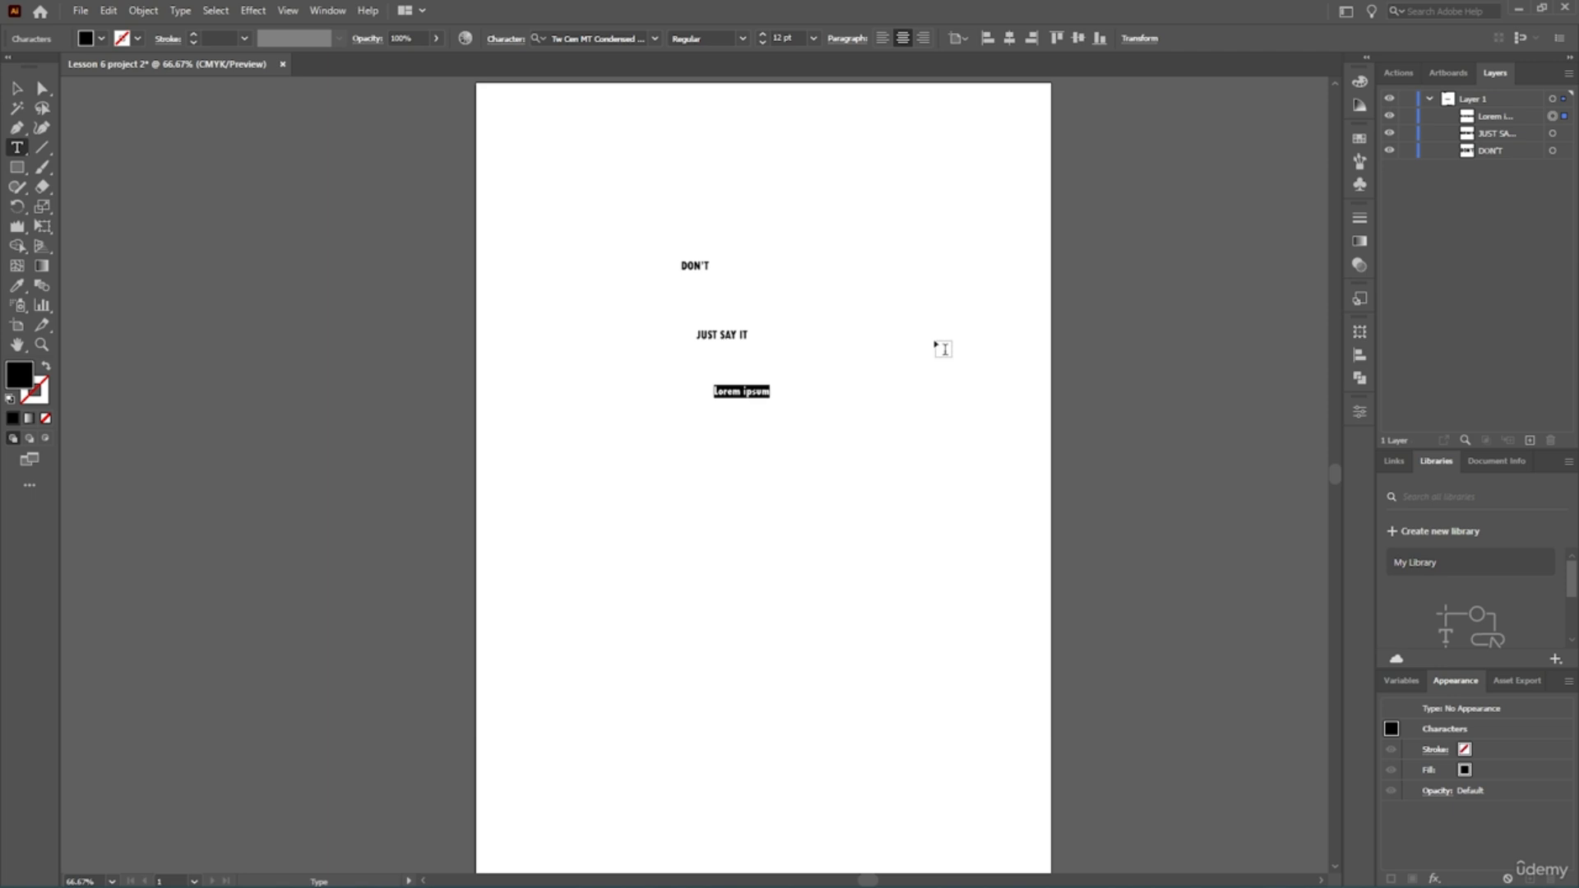
type("I")
left_click(752, 454)
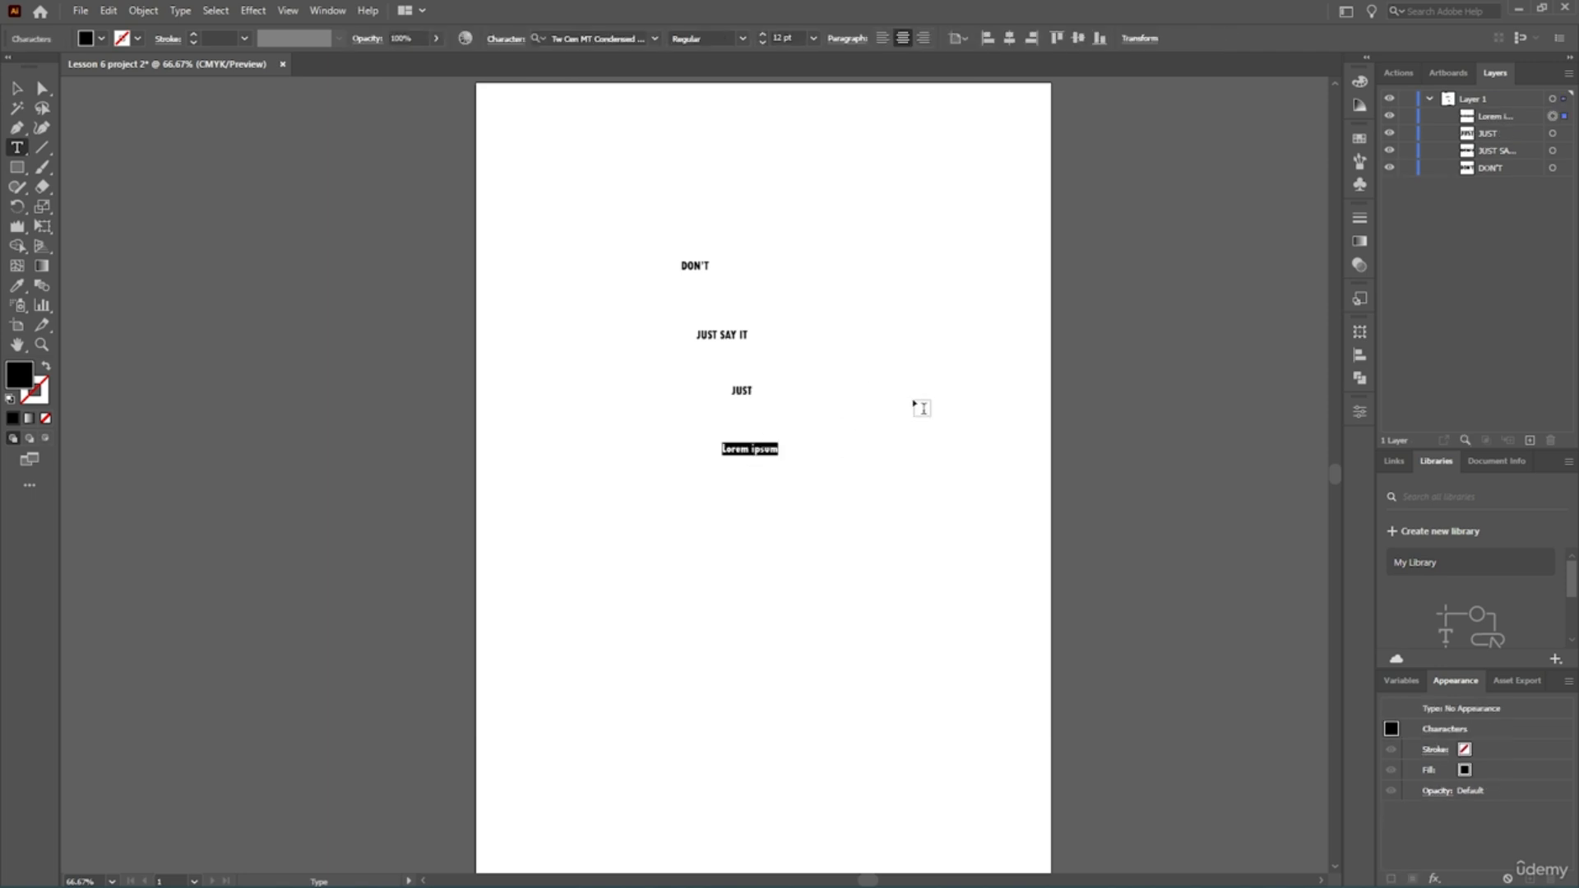
type("DO IT!!!")
left_click_drag(824, 146, 422, 586)
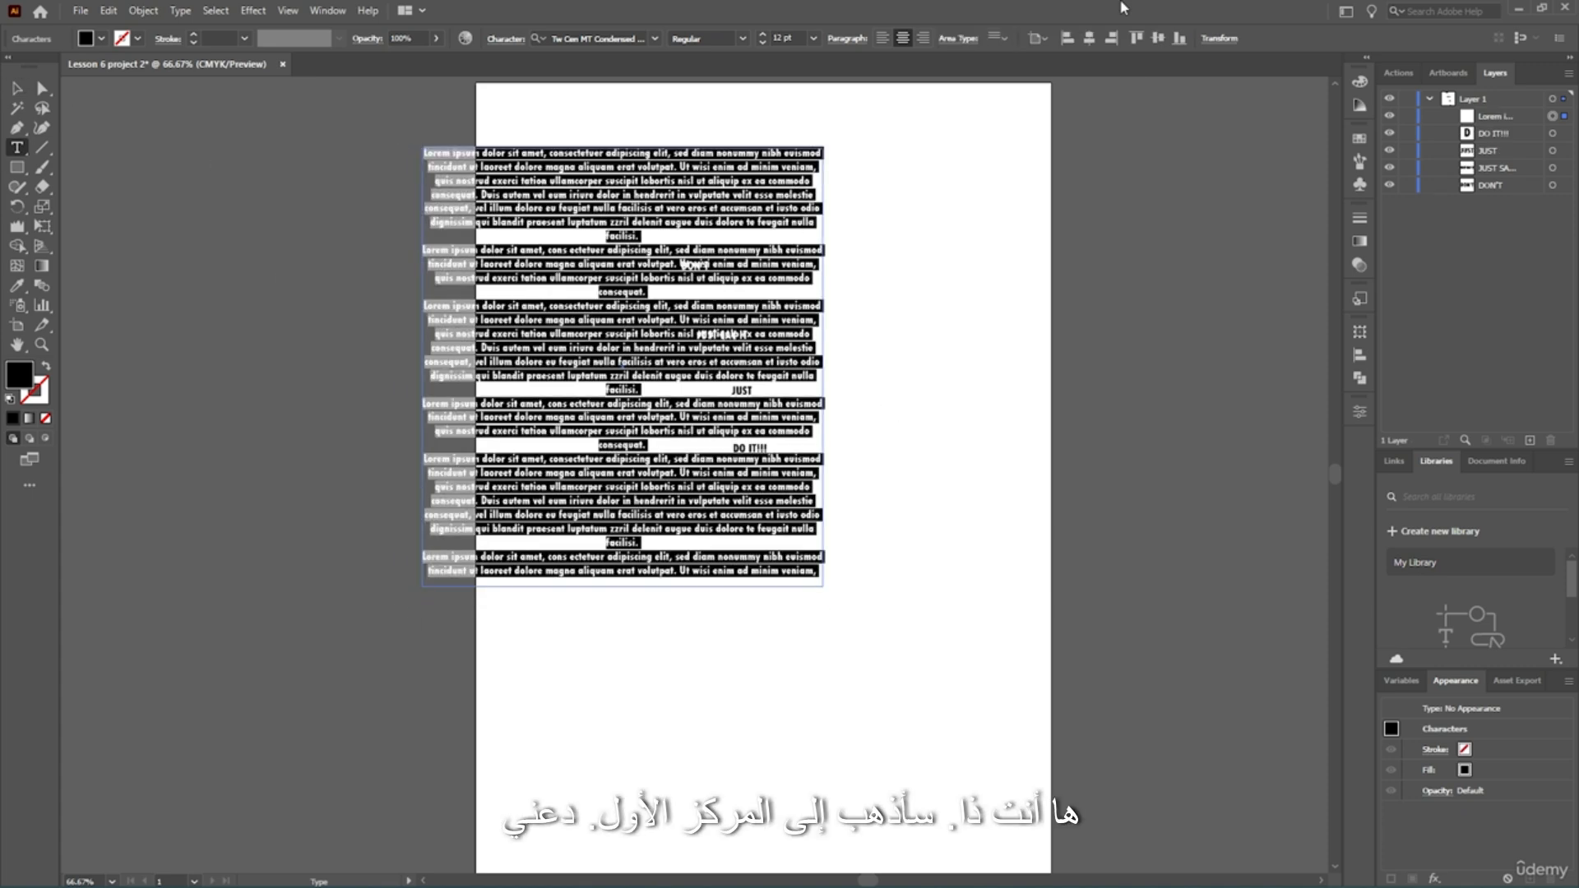
key("ctrl+z")
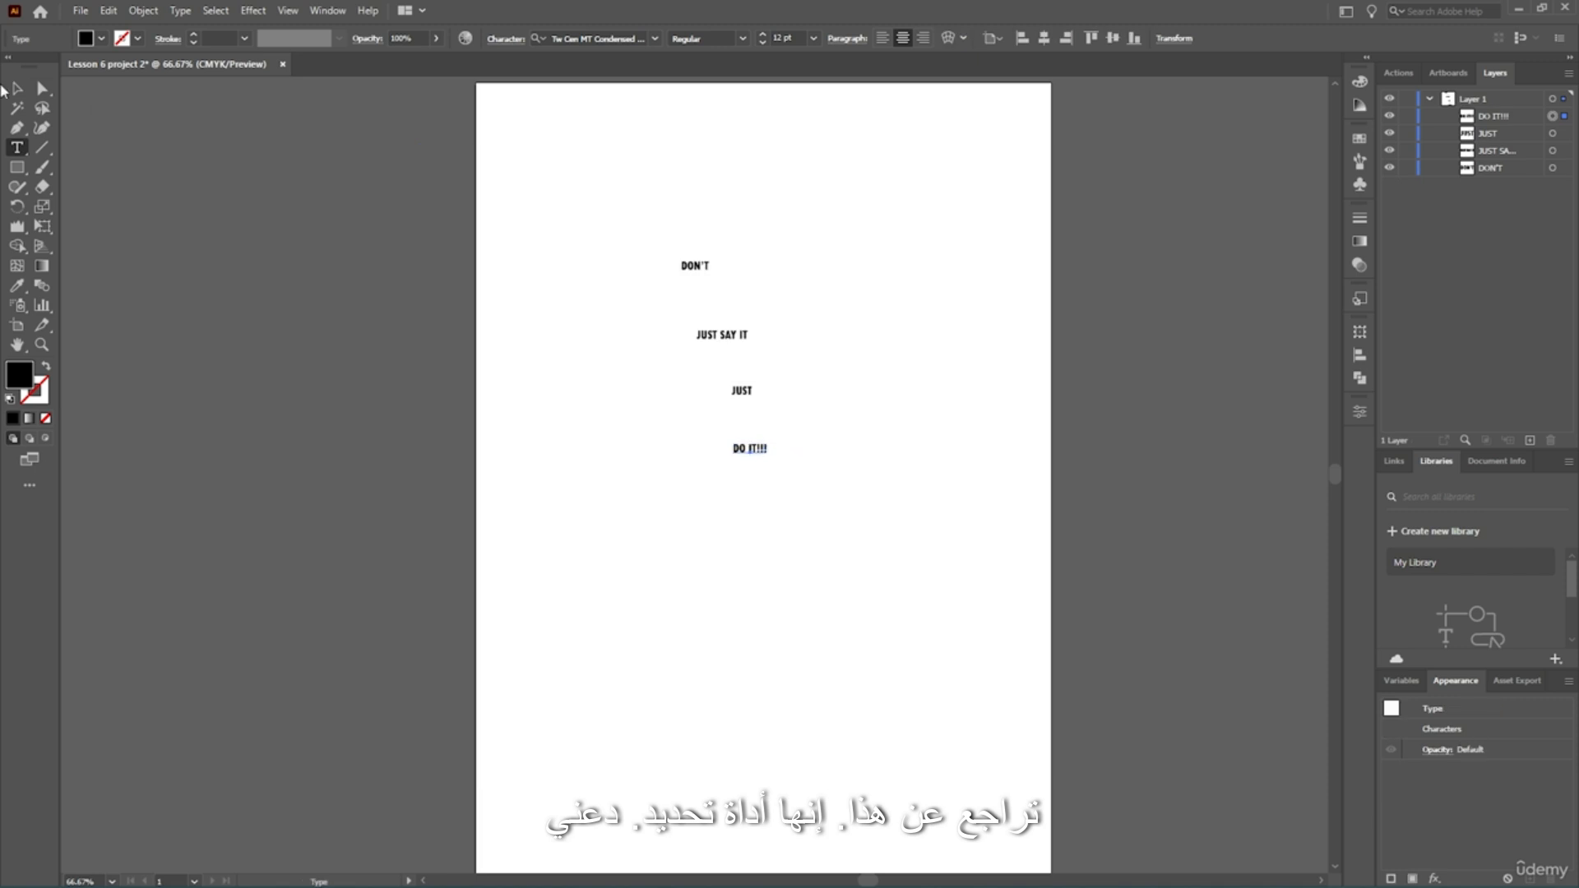
Centre all four text lines horizontally on one another and on the artboard.
left_click(17, 88)
left_click_drag(839, 190, 490, 537)
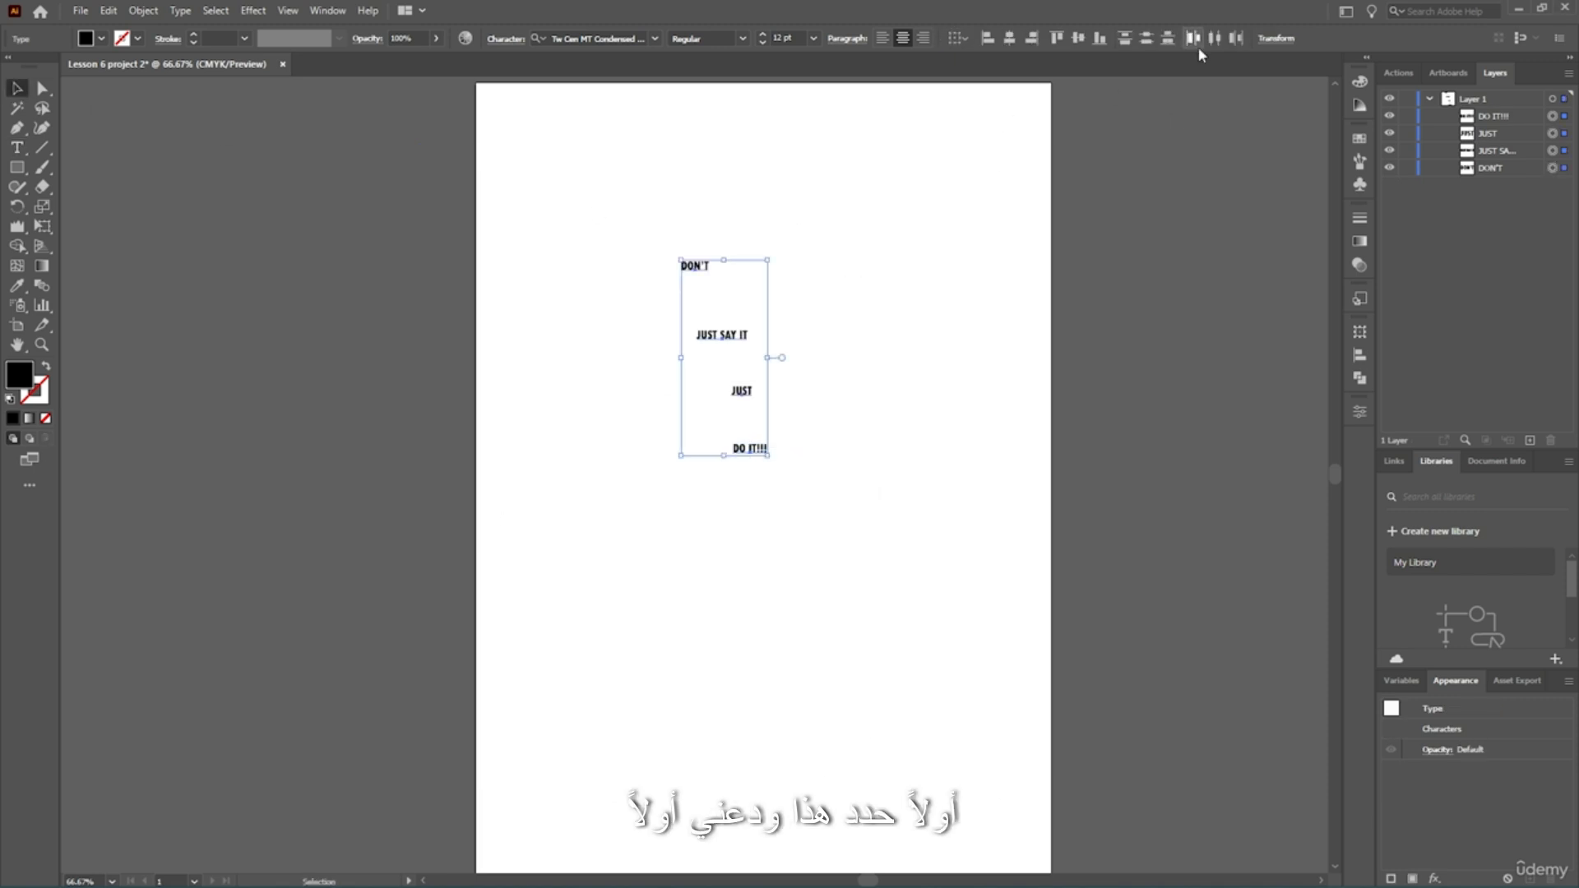
left_click(1009, 38)
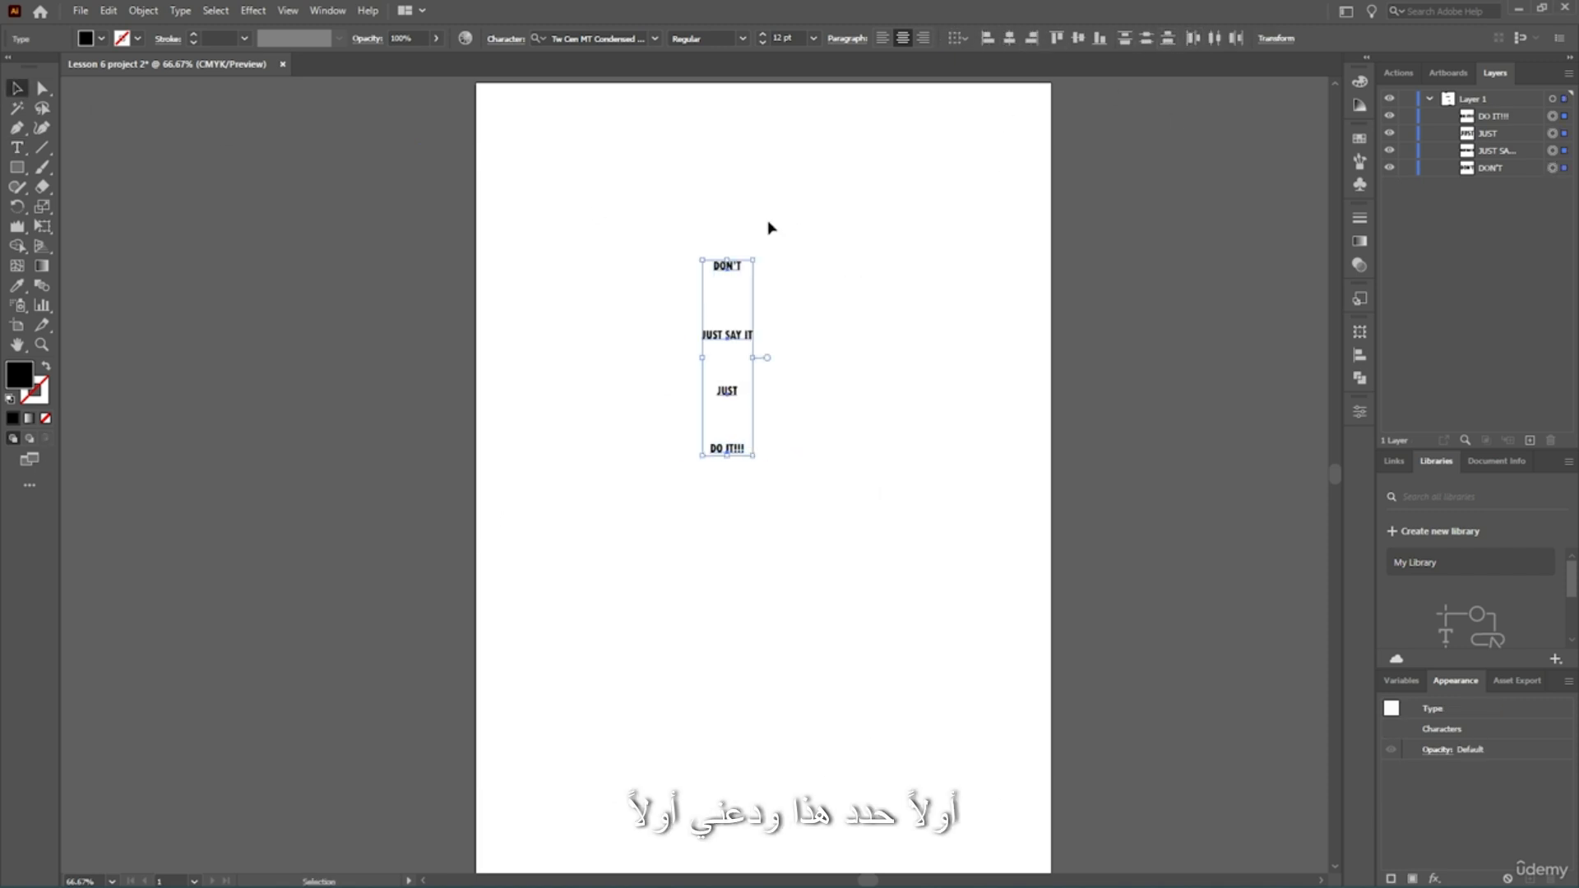
left_click(957, 38)
left_click(1003, 96)
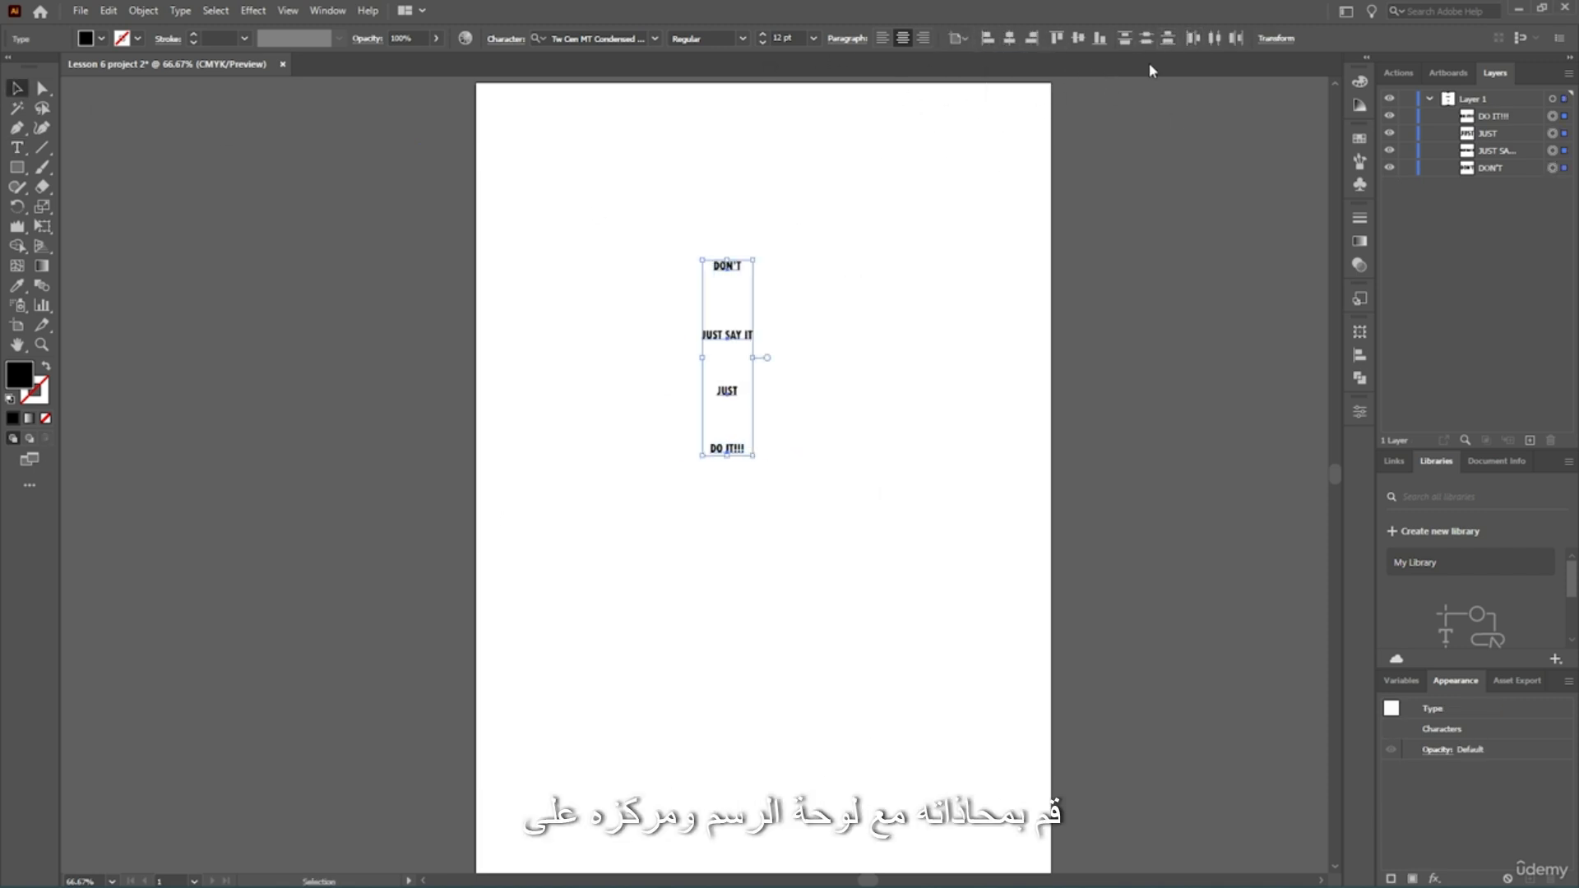
left_click(1009, 38)
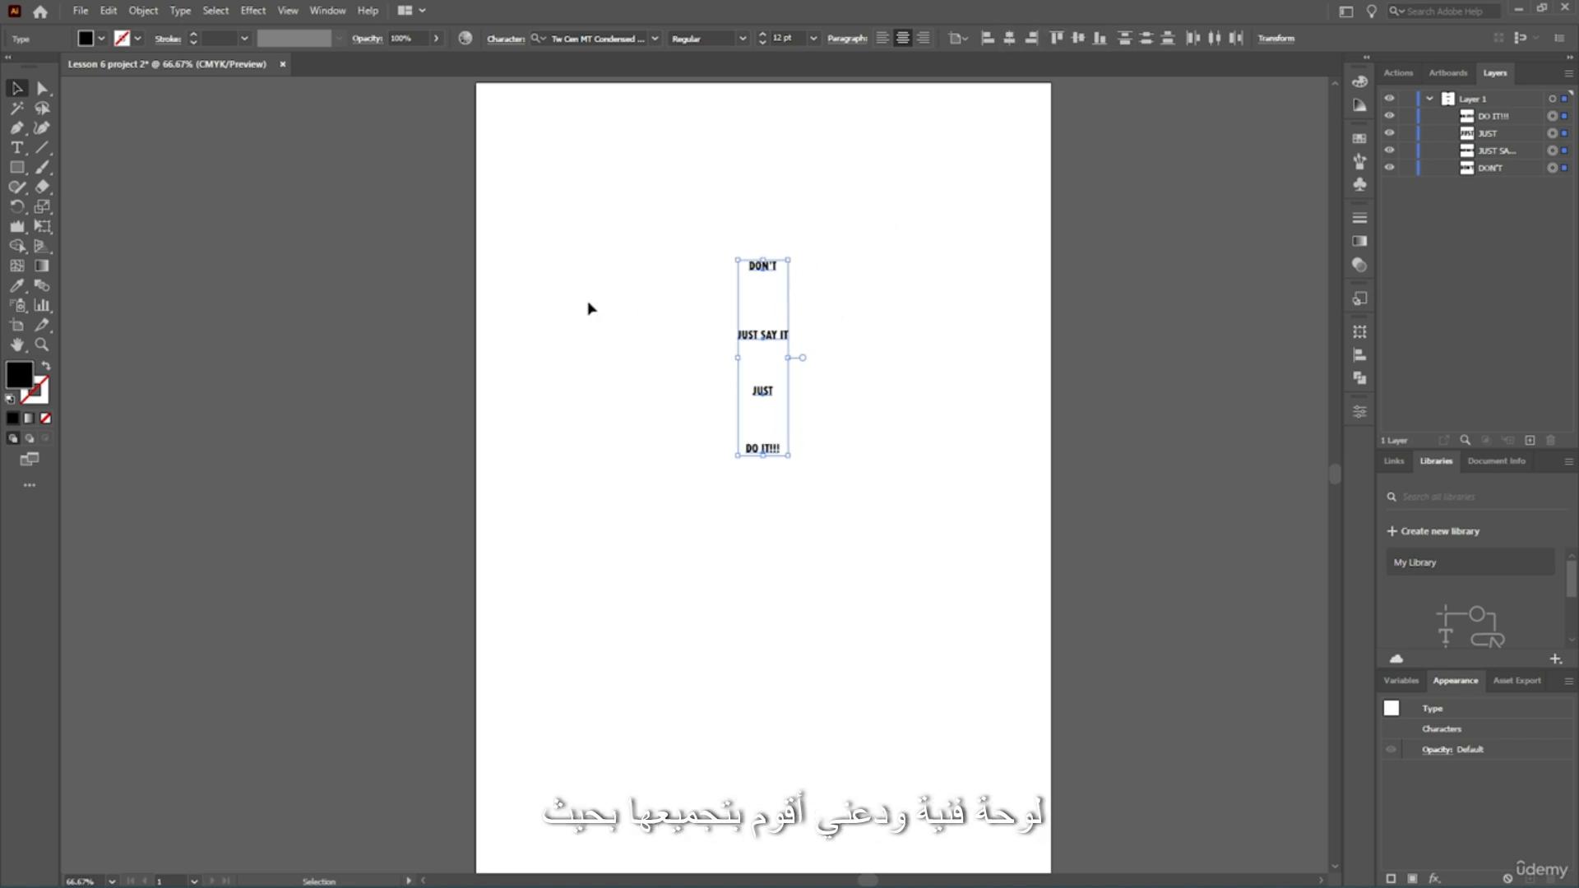
Distribute the four ungrouped text lines evenly by their vertical centres, aligned to the selection.
key("ctrl+g")
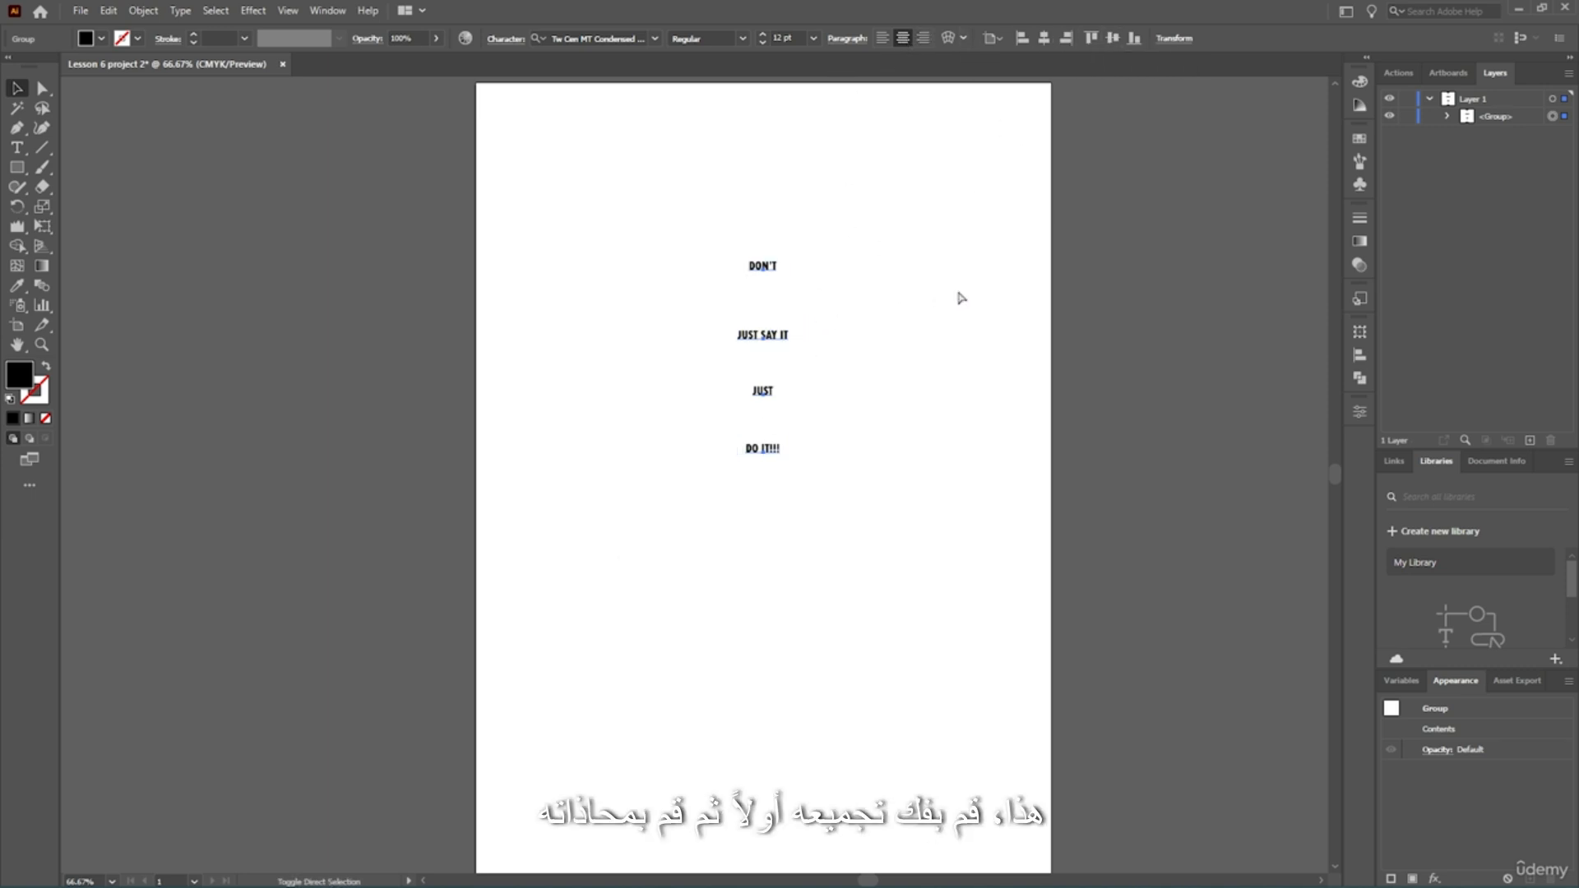
key("ctrl+shift+g")
left_click(956, 38)
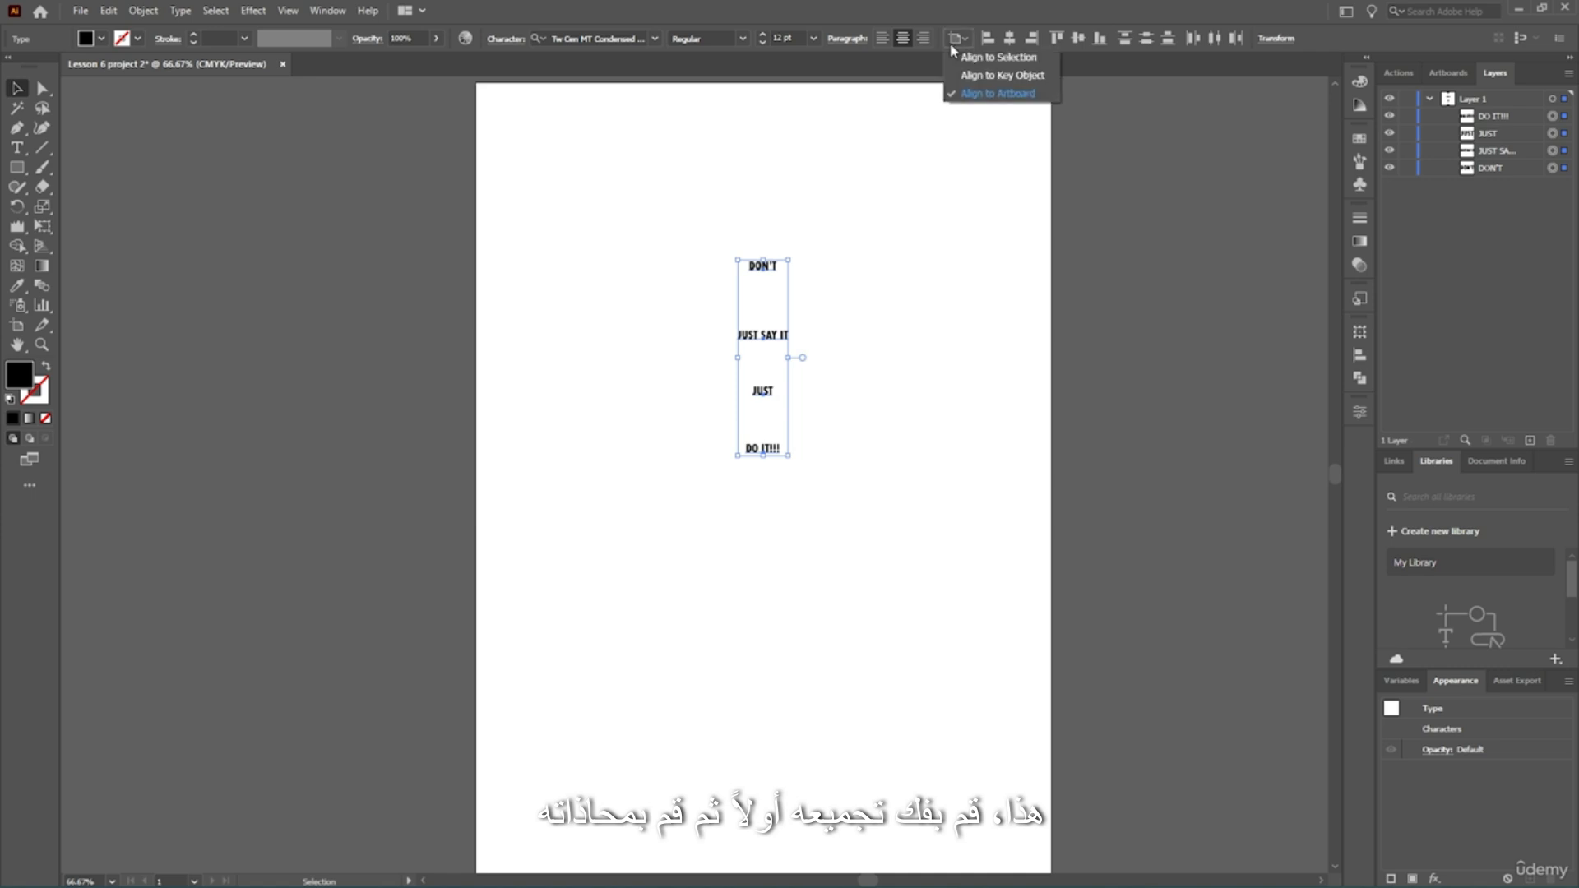
left_click(975, 59)
left_click(1146, 37)
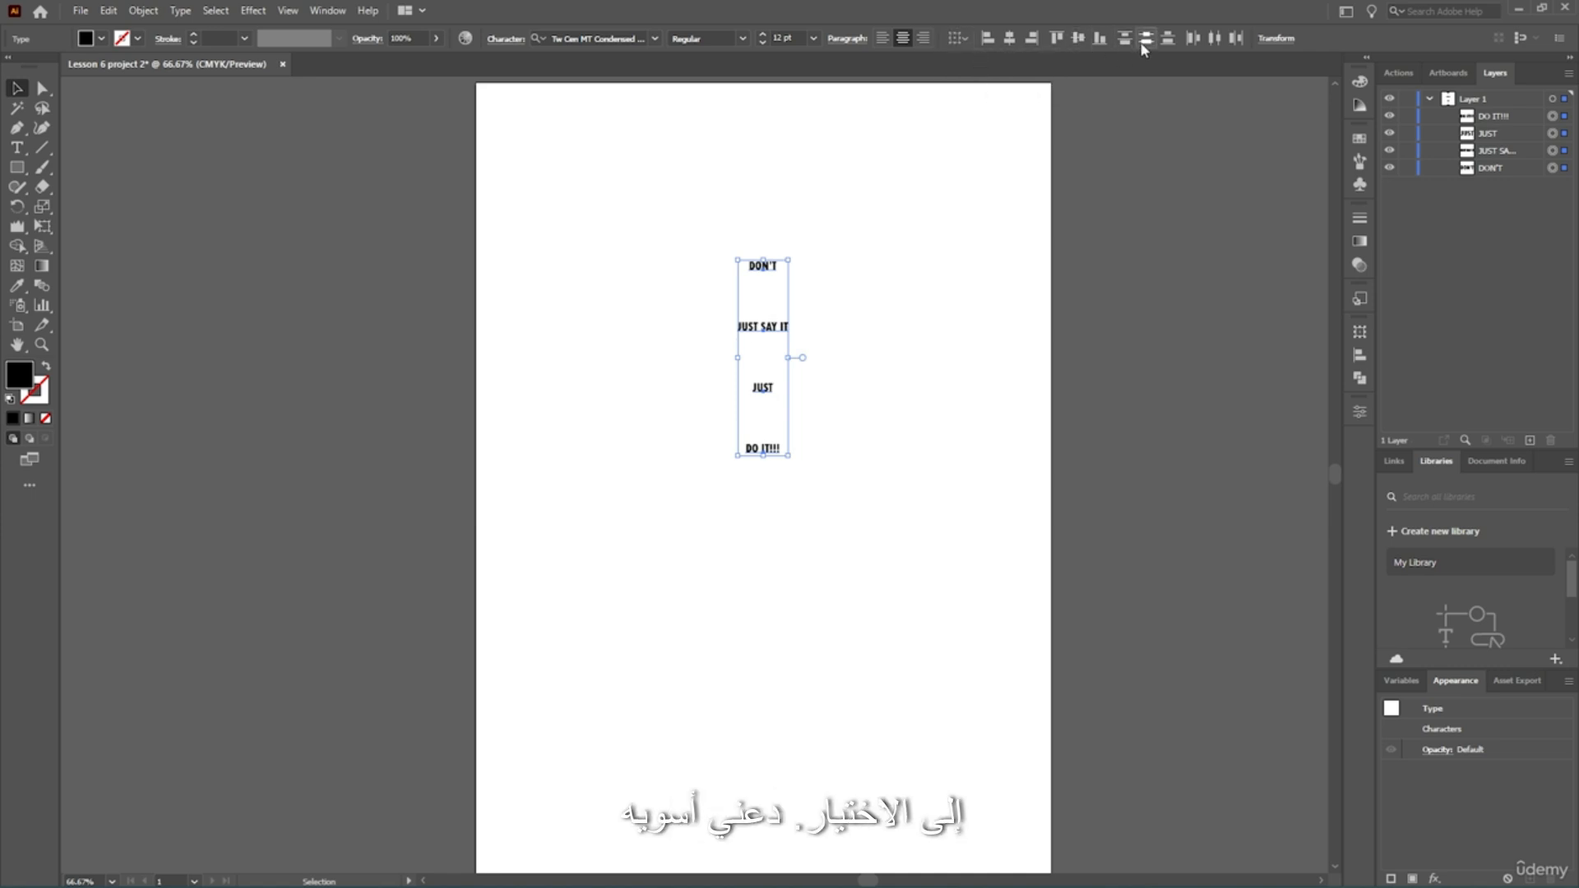
Scale all four text lines up proportionally about their centre to about 52 pt.
left_click_drag(792, 458, 1103, 800)
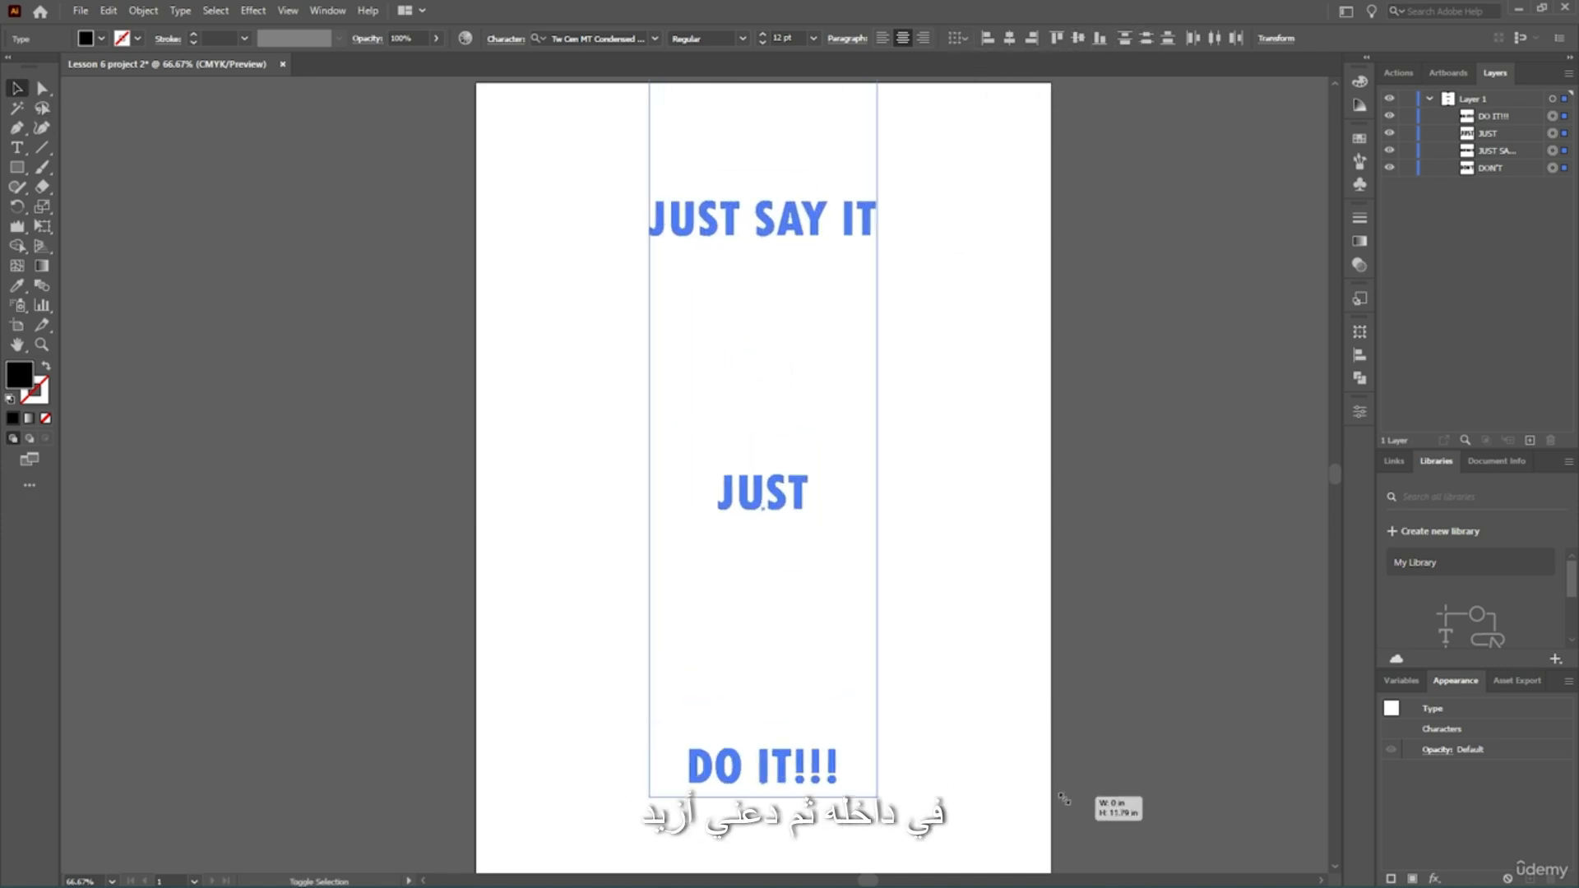
left_click(986, 483)
scroll(986, 483, "down", 3)
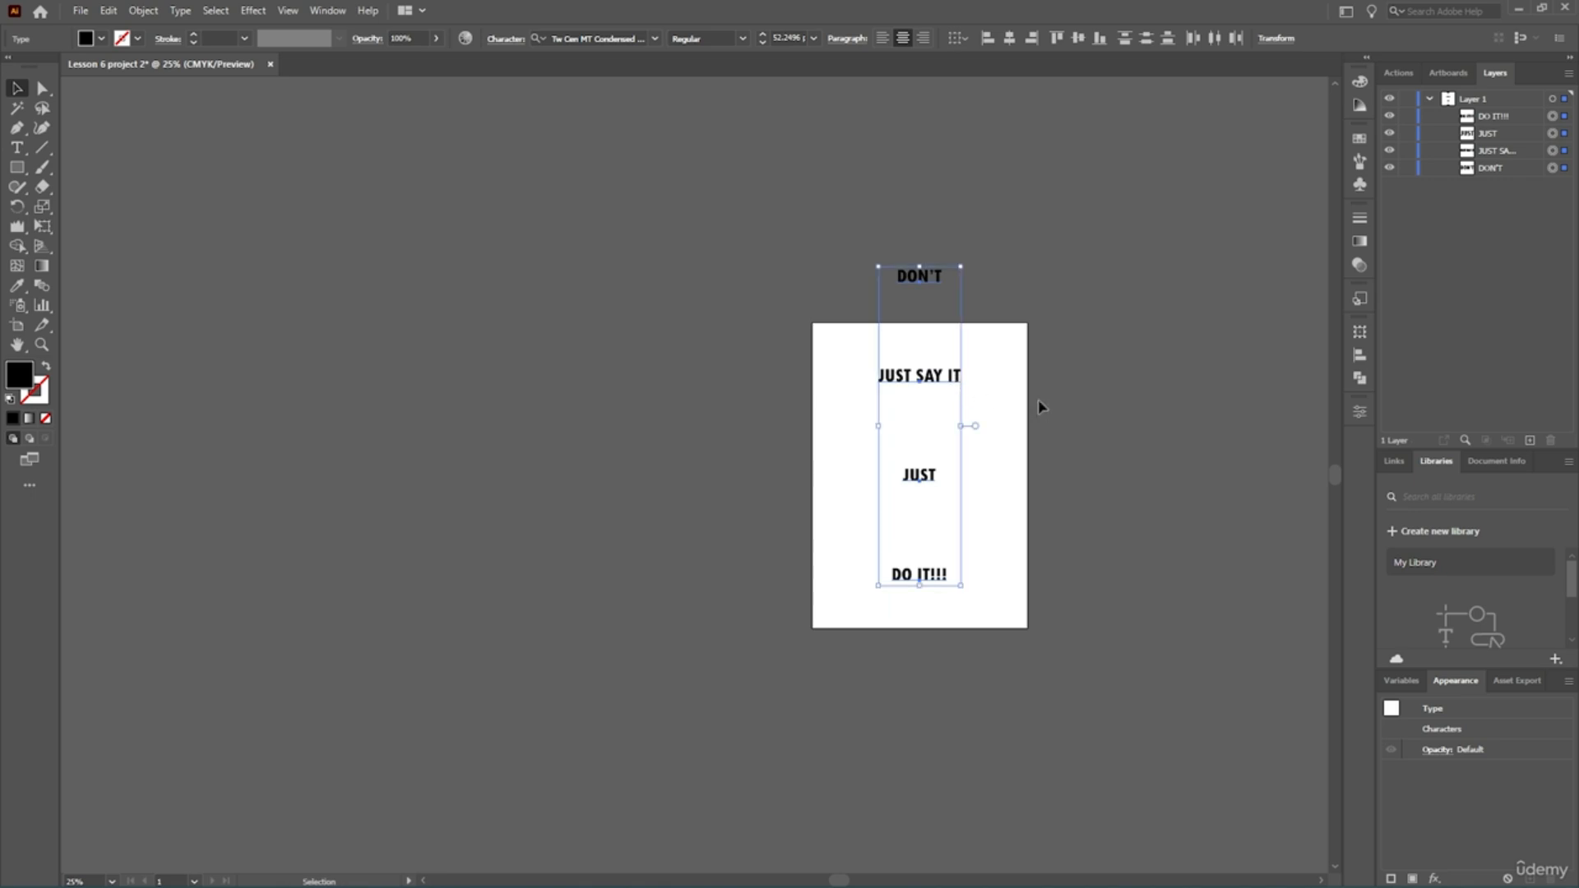
scroll(1038, 398, "up", 2)
left_click(1040, 440)
Stack the lines closely by moving DON'T just above JUST SAY IT, and JUST and DO IT!!! directly below it.
left_click_drag(929, 330, 931, 410)
scroll(1010, 558, "up", 2)
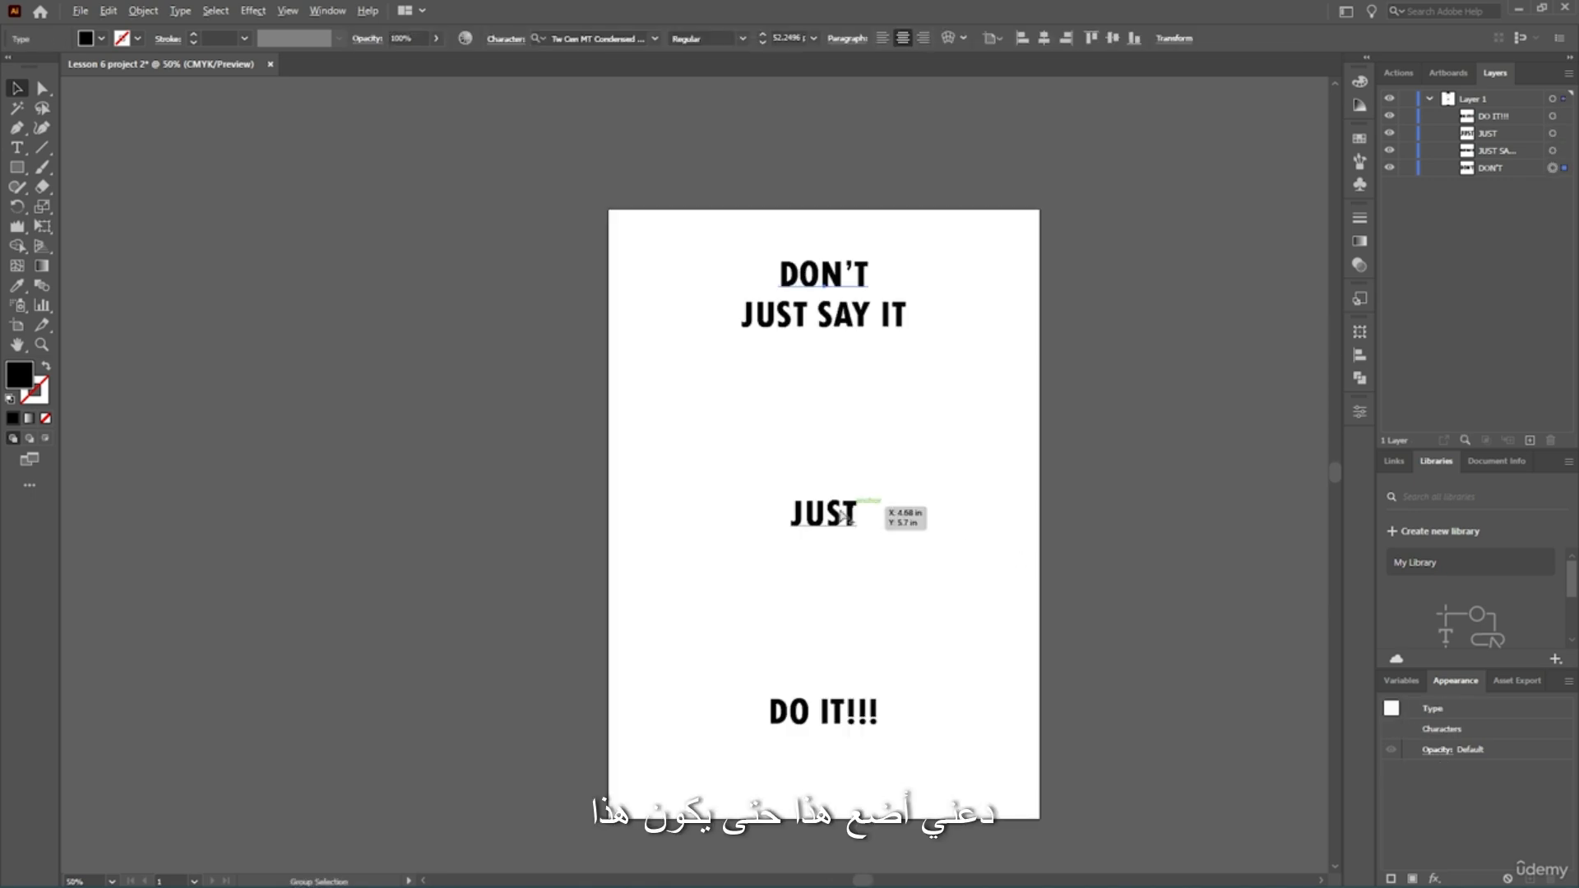
left_click_drag(817, 520, 816, 378)
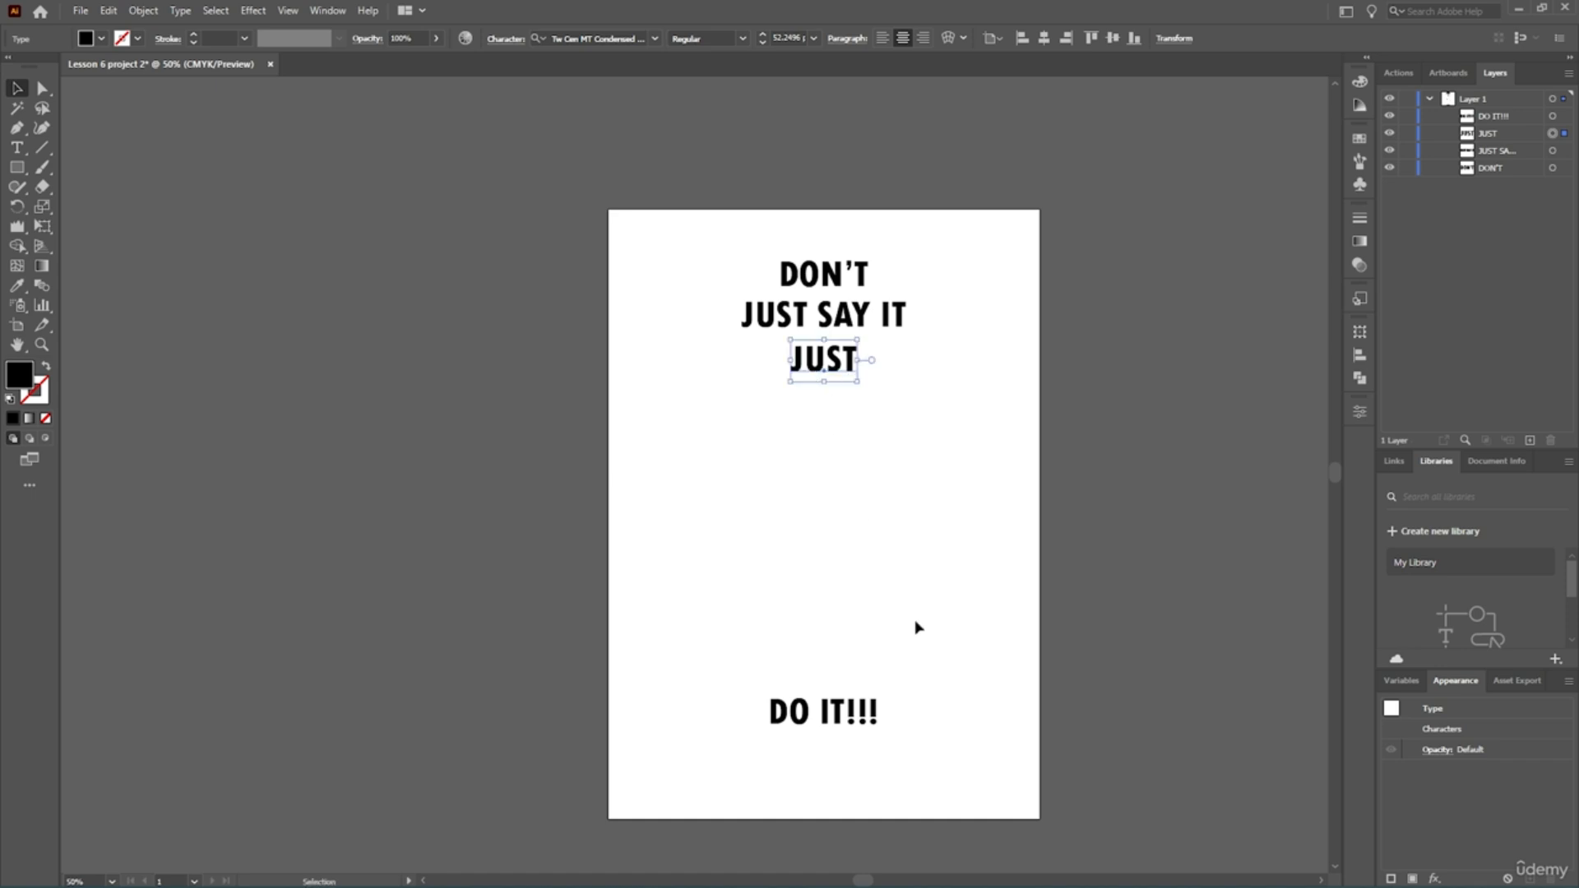
left_click_drag(817, 714, 824, 410)
left_click(1058, 517)
Group the four text lines and centre the group vertically on the artboard.
left_click_drag(948, 234, 833, 528)
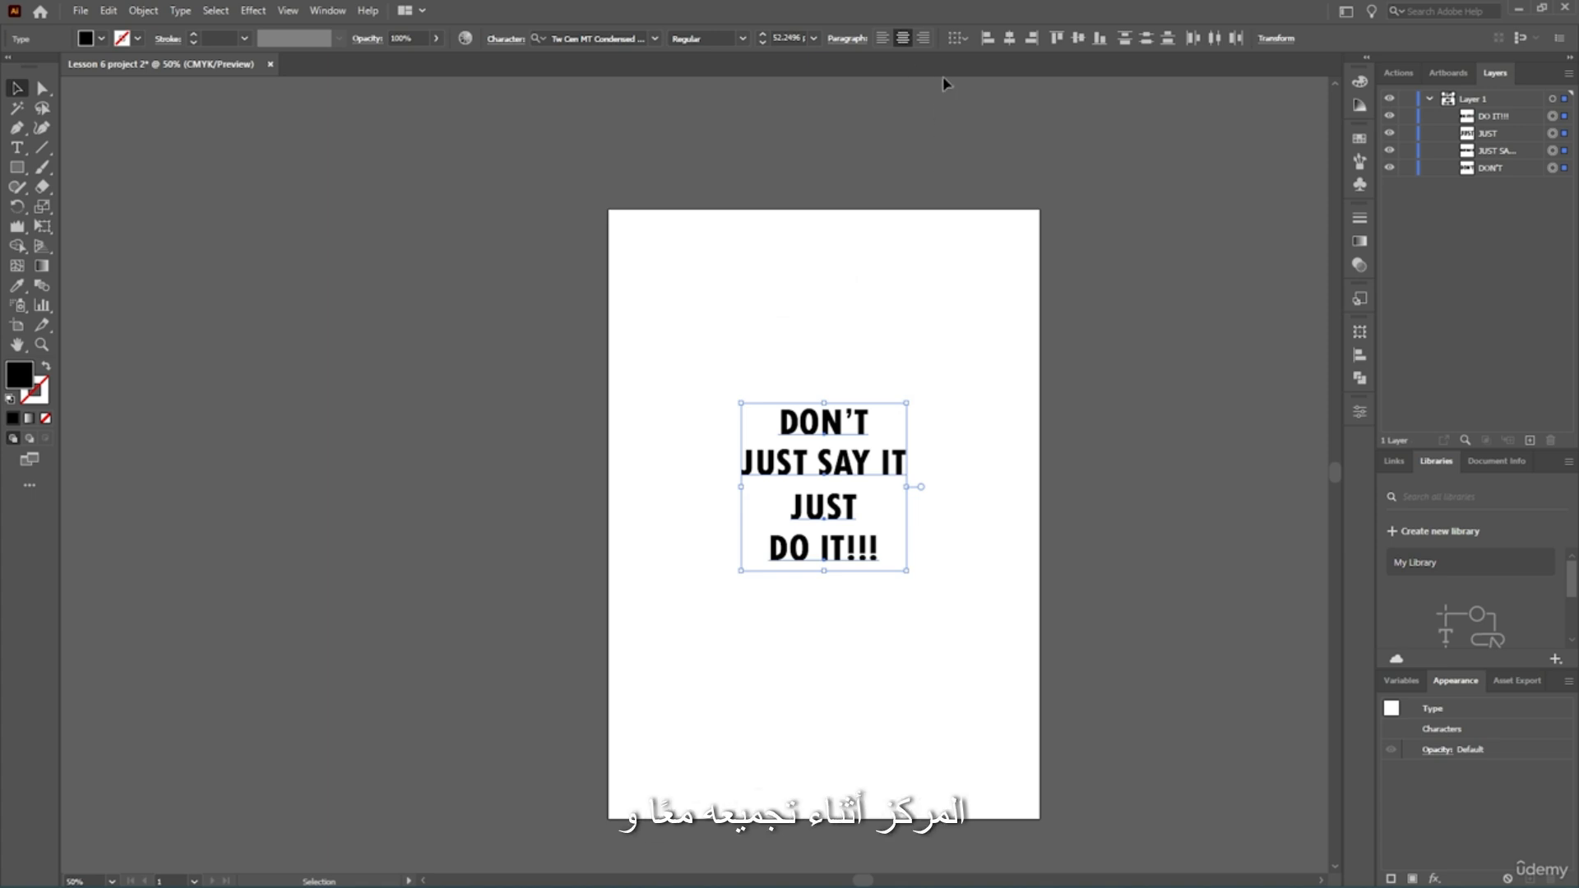
key("ctrl+g")
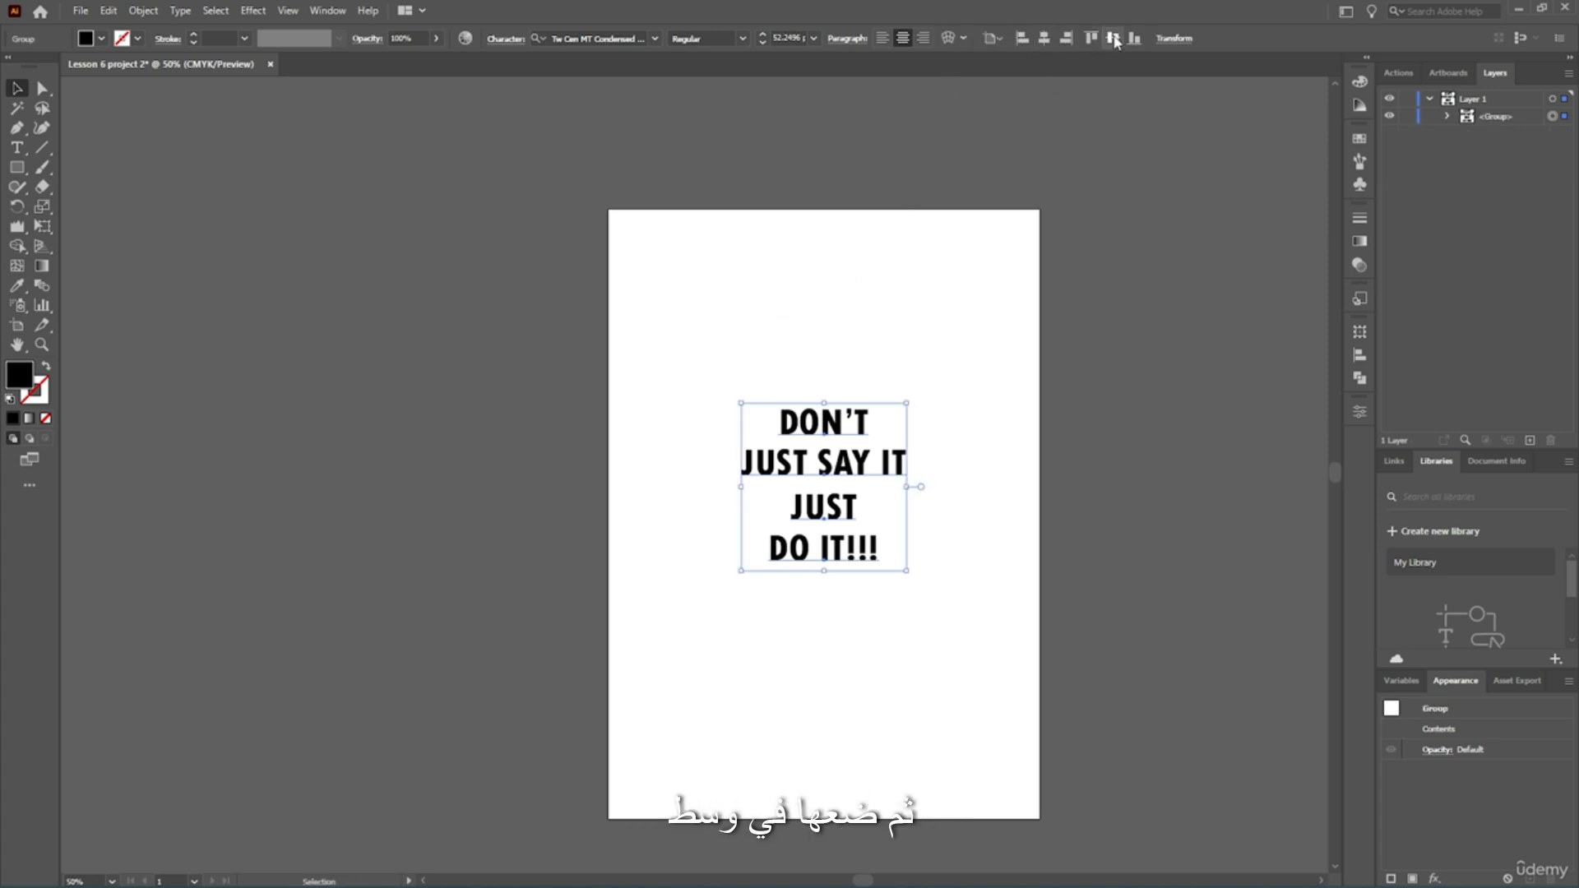
left_click(1115, 41)
left_click(1131, 388)
Enlarge the text group proportionally about its centre until it nearly fills the artboard's width.
key("ctrl+equal")
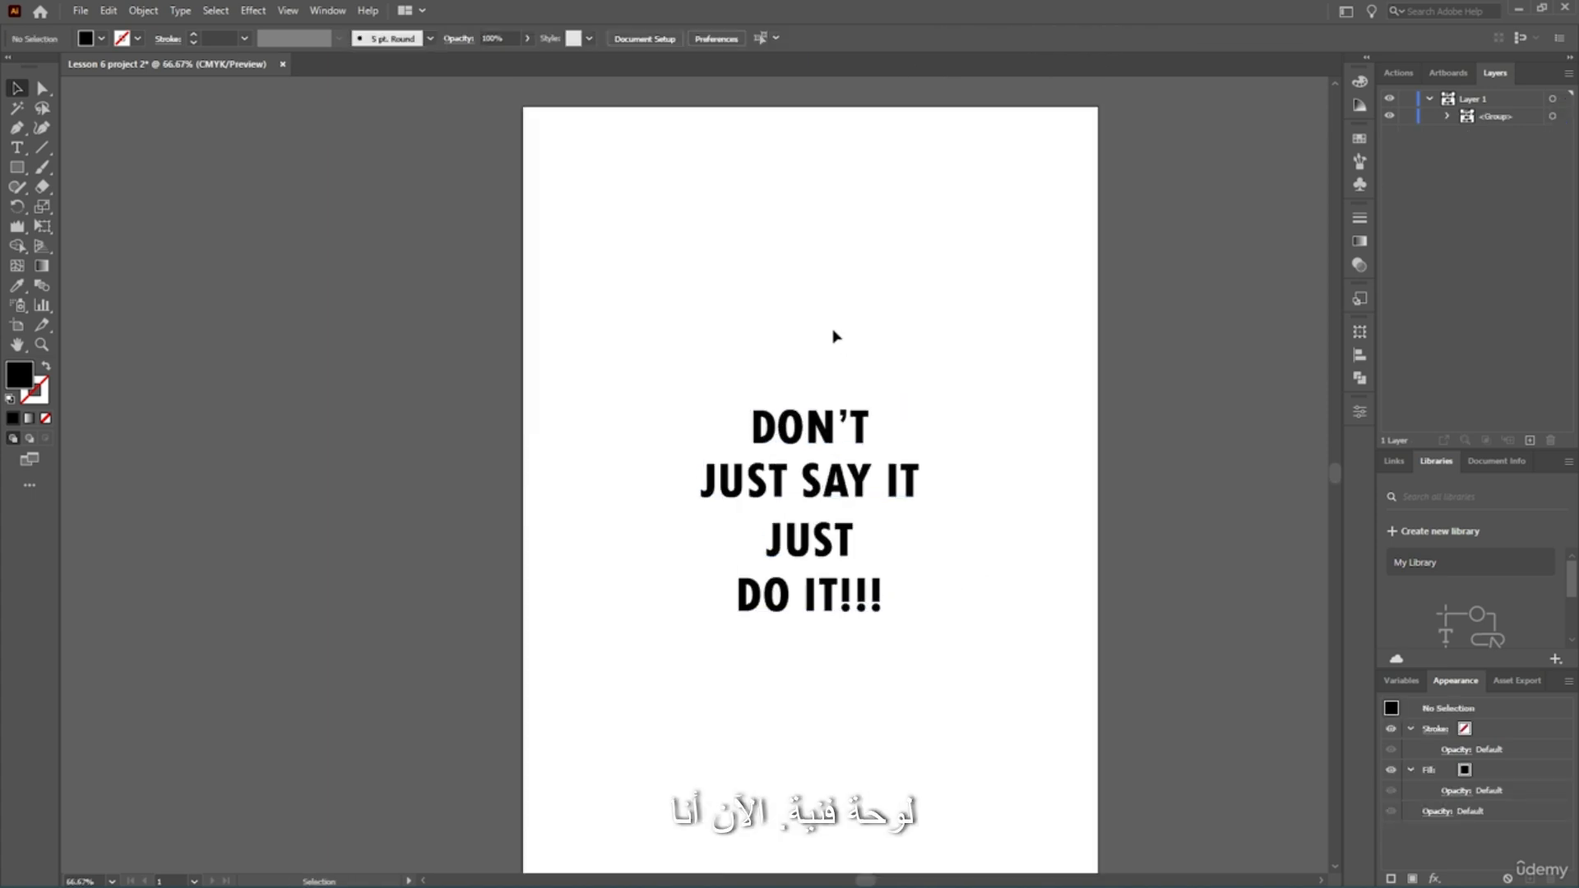
scroll(833, 493, "up", 3)
scroll(828, 510, "down", 1)
left_click_drag(1058, 201, 560, 646)
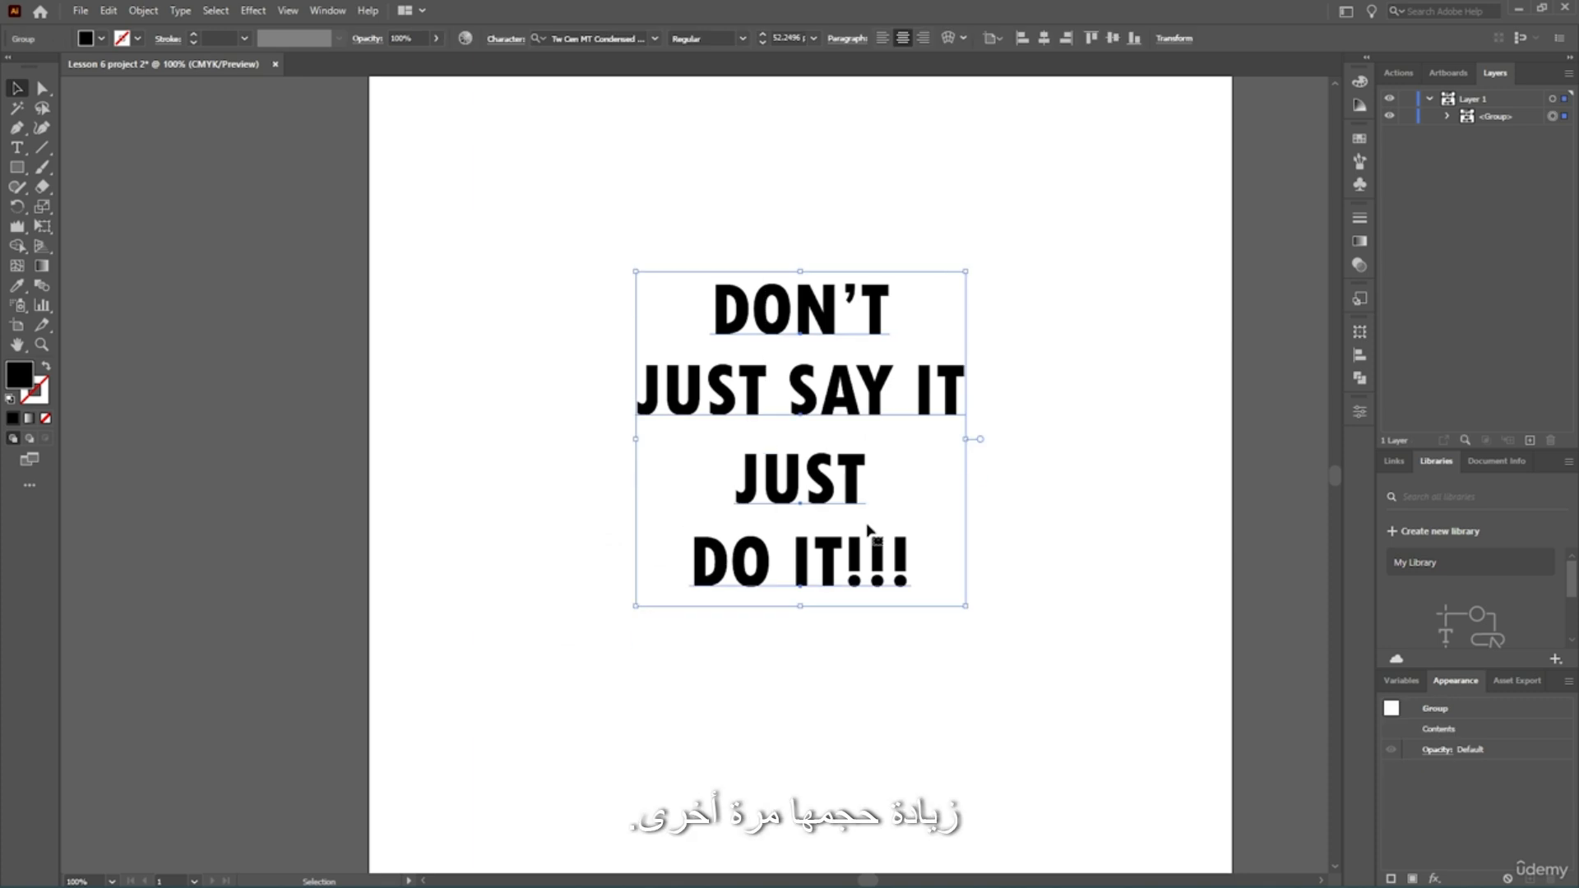
scroll(908, 537, "down", 1)
left_click_drag(949, 582, 1103, 715)
left_click(1230, 466)
scroll(1075, 532, "up", 2)
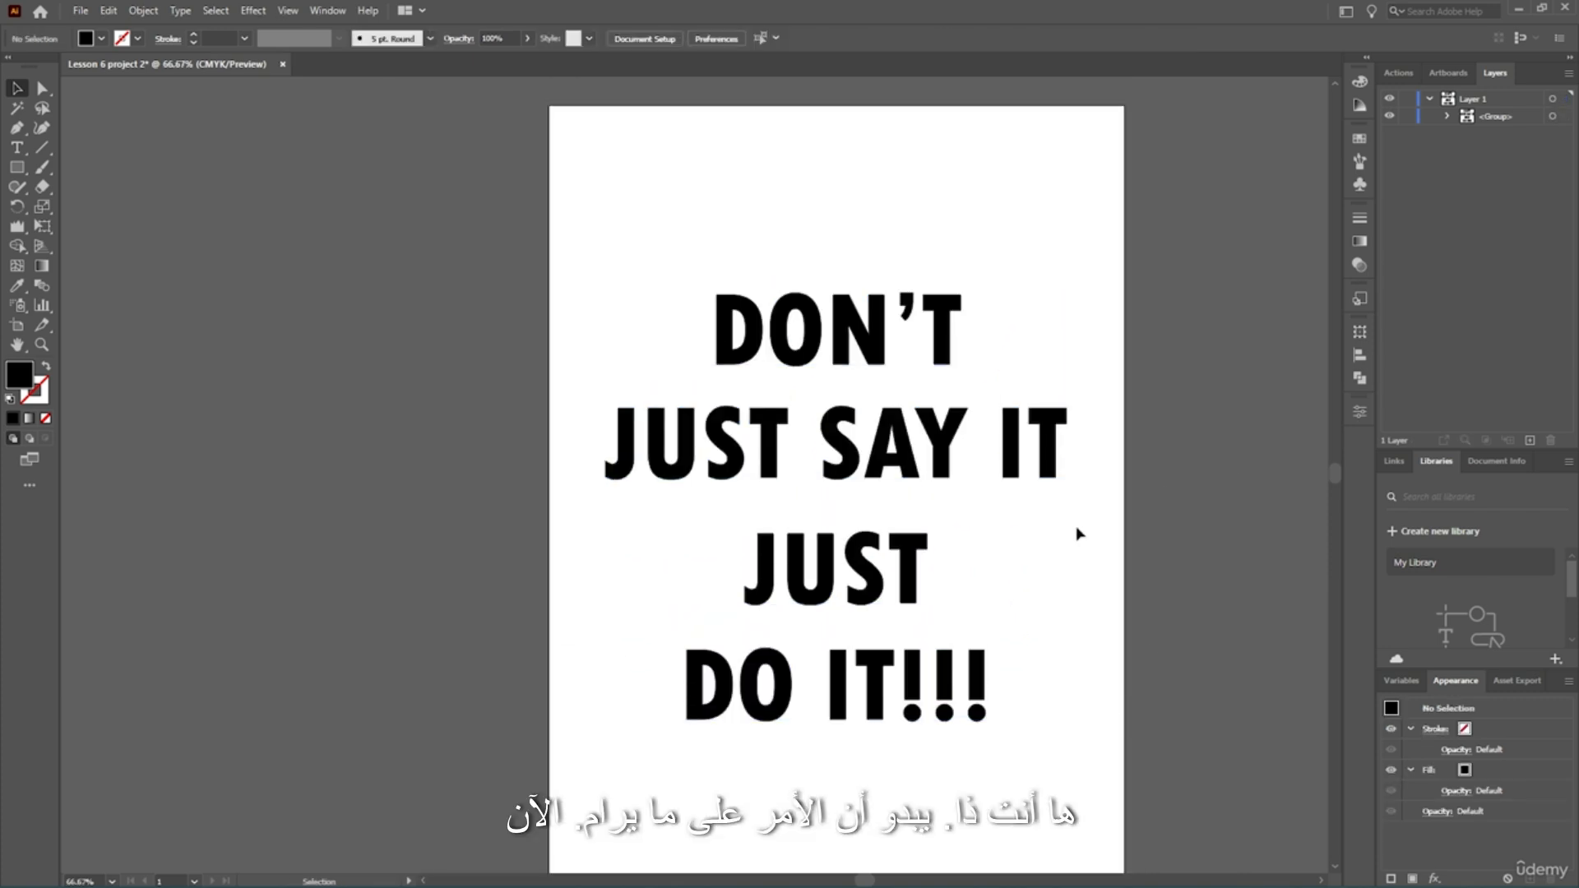
Examine the letter spacing of DON'T and the layout of the four lines on the artboard.
scroll(1107, 396, "down", 2)
scroll(1117, 385, "up", 1)
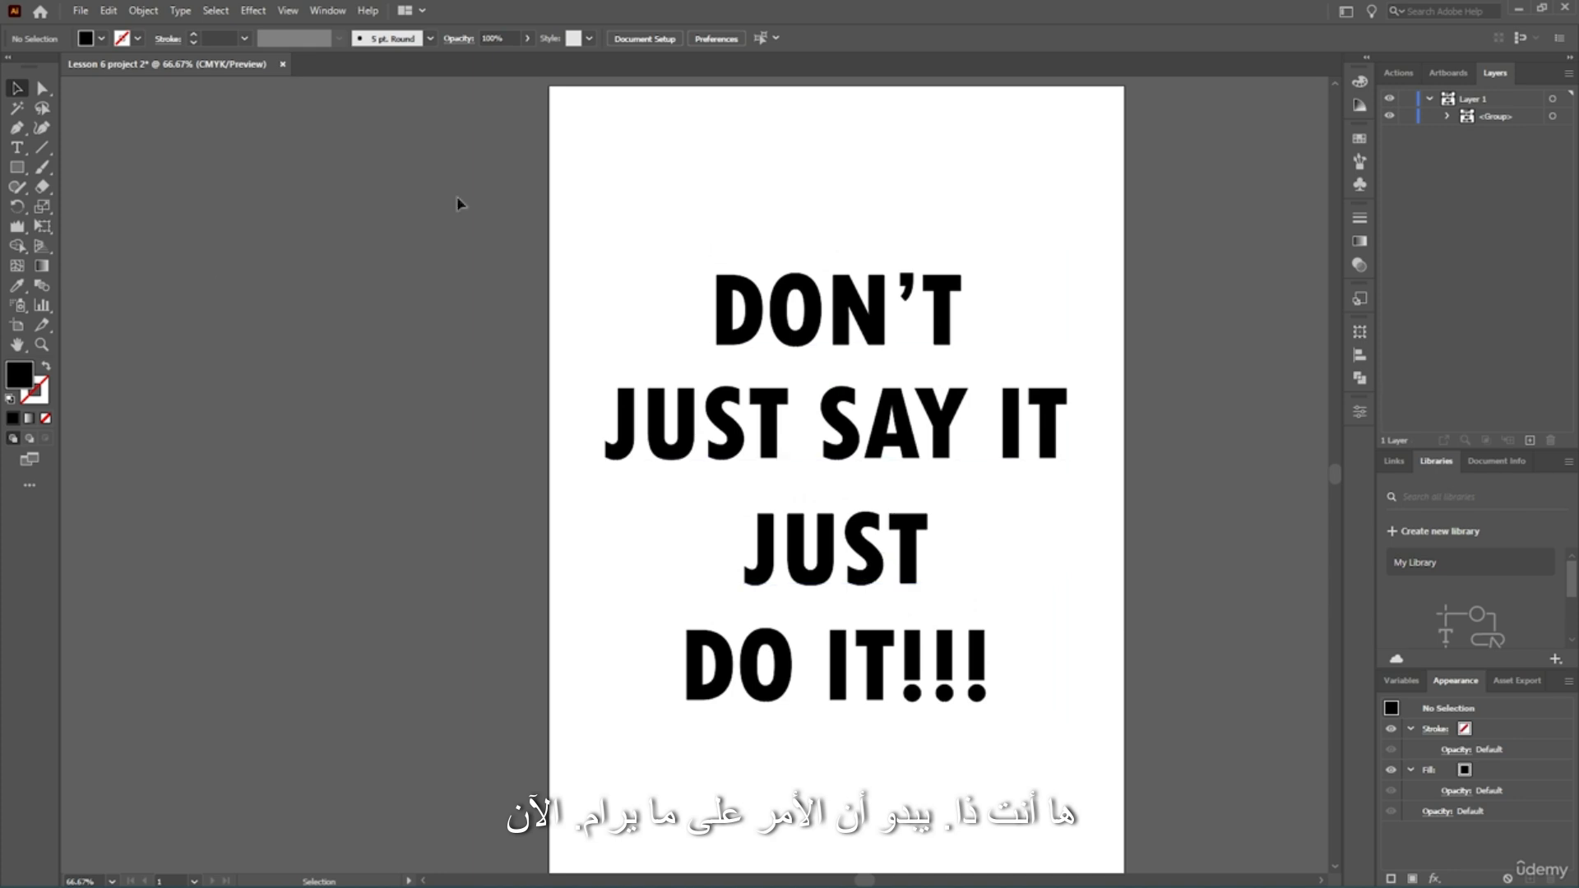
scroll(945, 342, "up", 2)
scroll(958, 312, "down", 3)
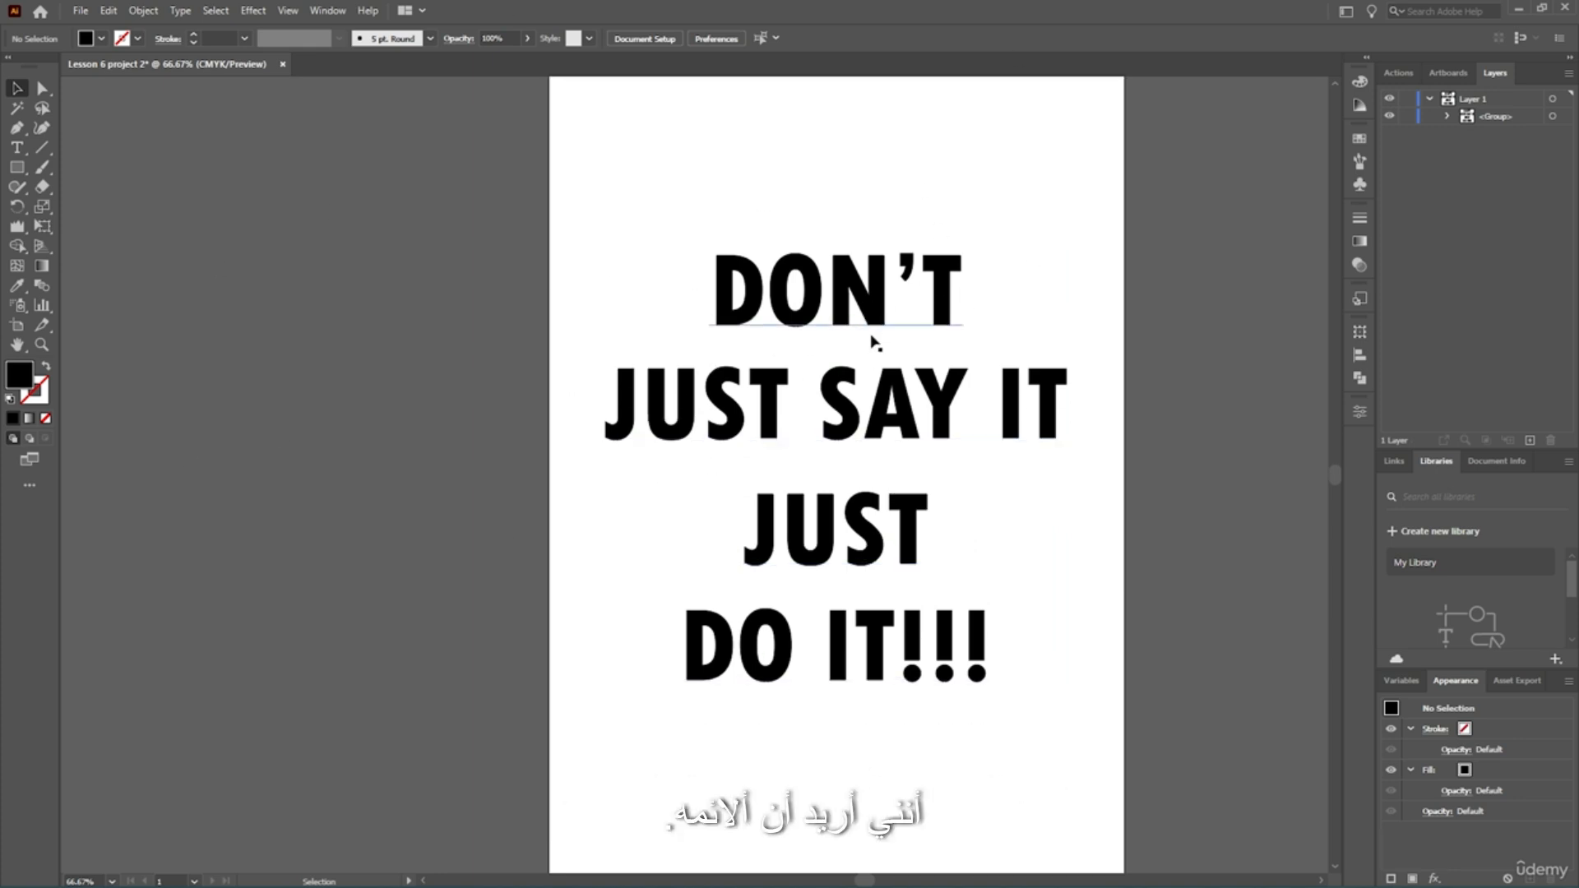
scroll(872, 342, "up", 3)
scroll(889, 325, "down", 2)
scroll(874, 296, "up", 3)
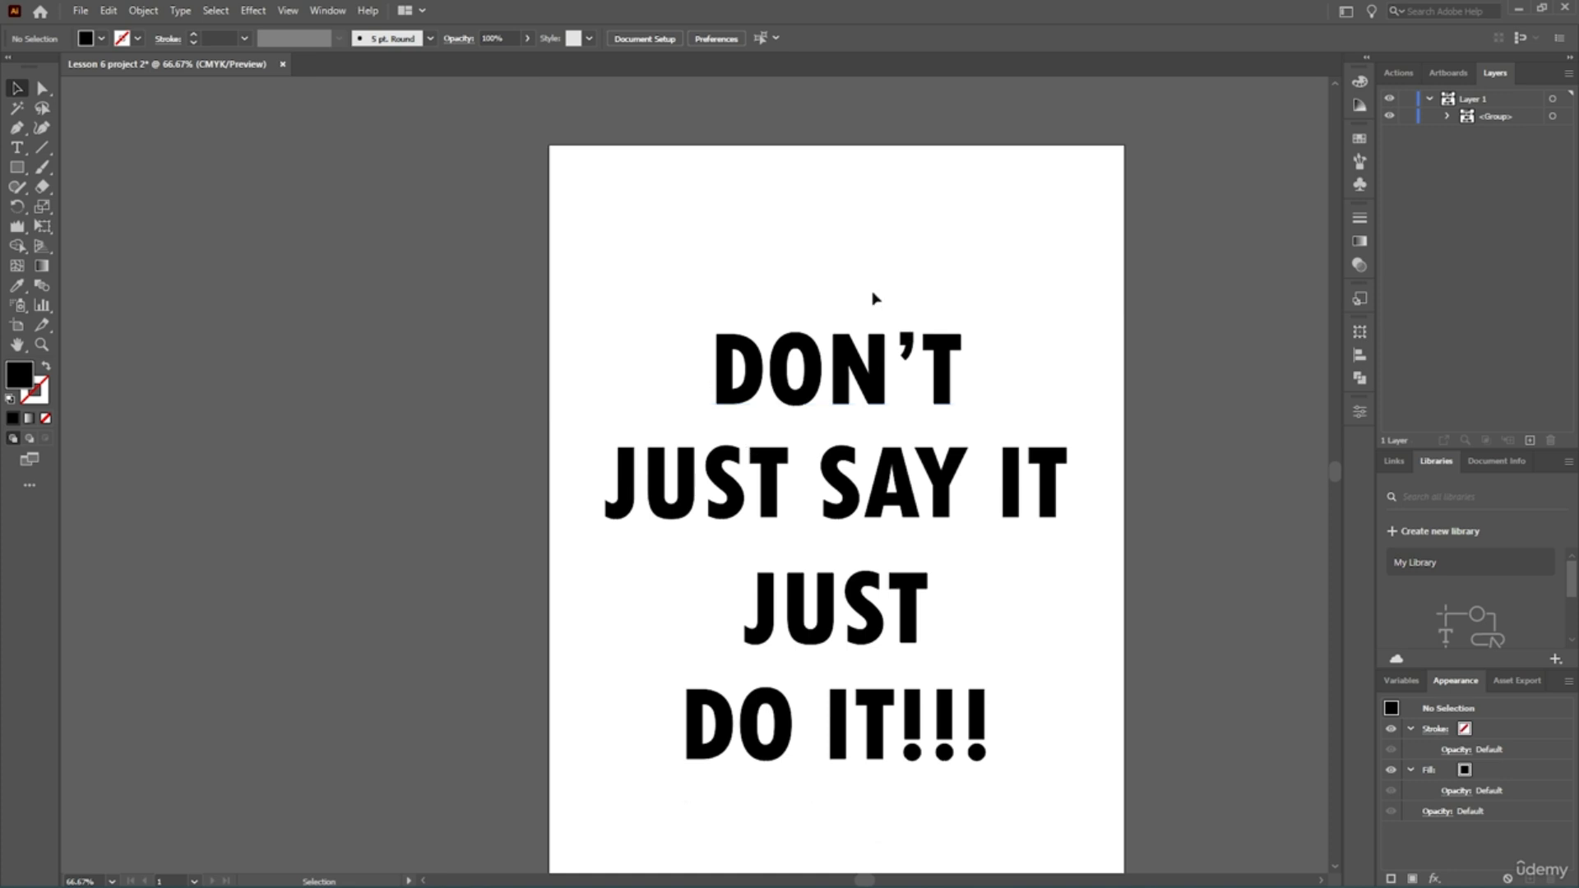
scroll(877, 433, "up", 2)
scroll(892, 452, "up", 4)
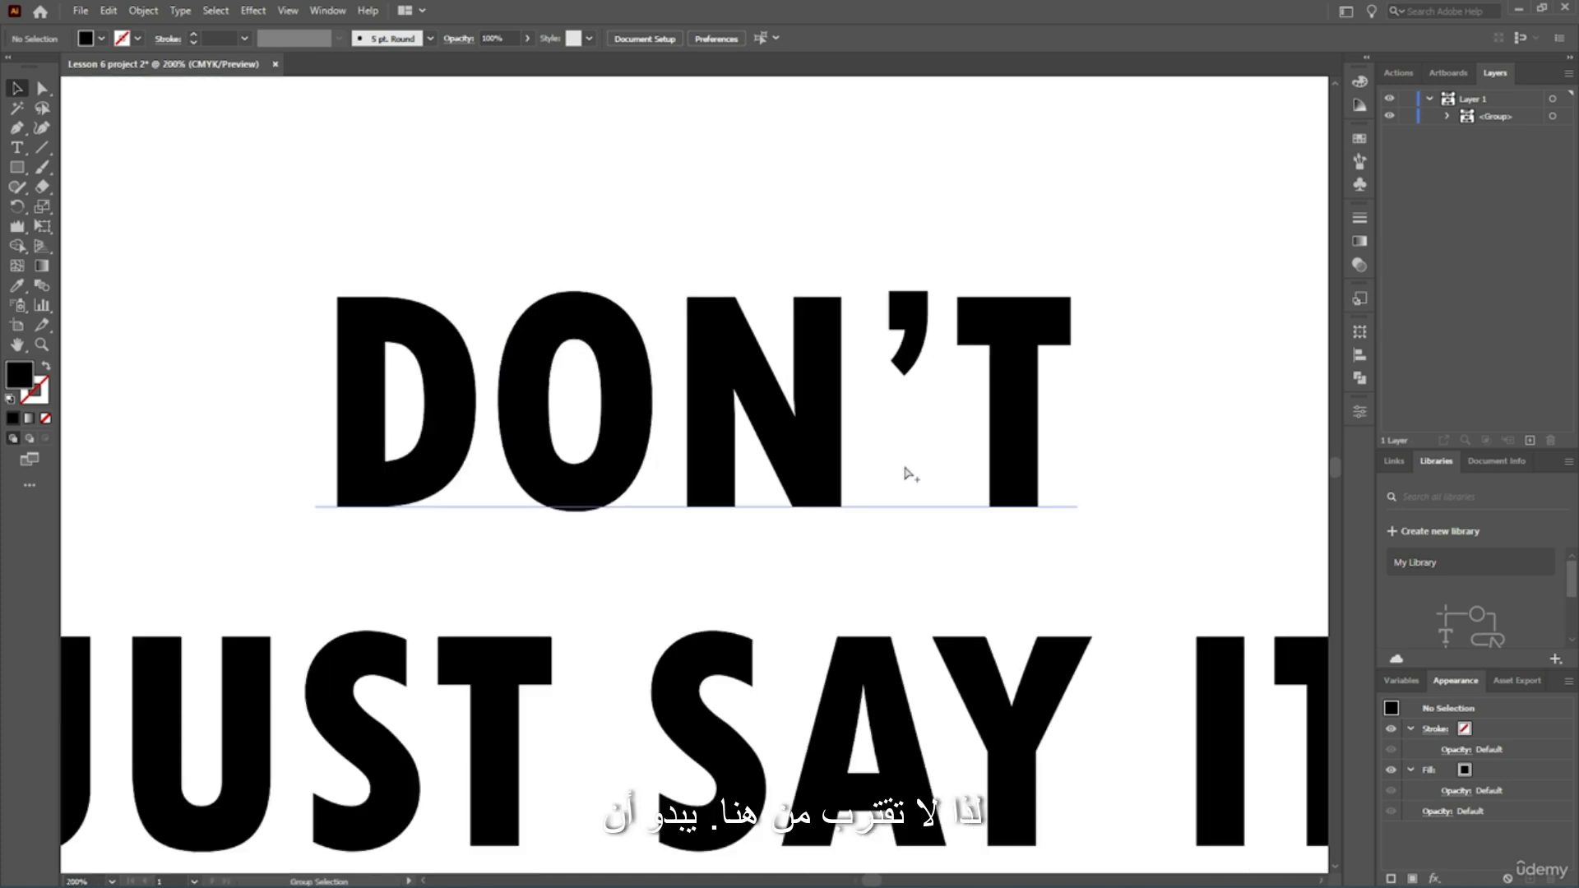
scroll(881, 451, "down", 1)
scroll(414, 386, "down", 3)
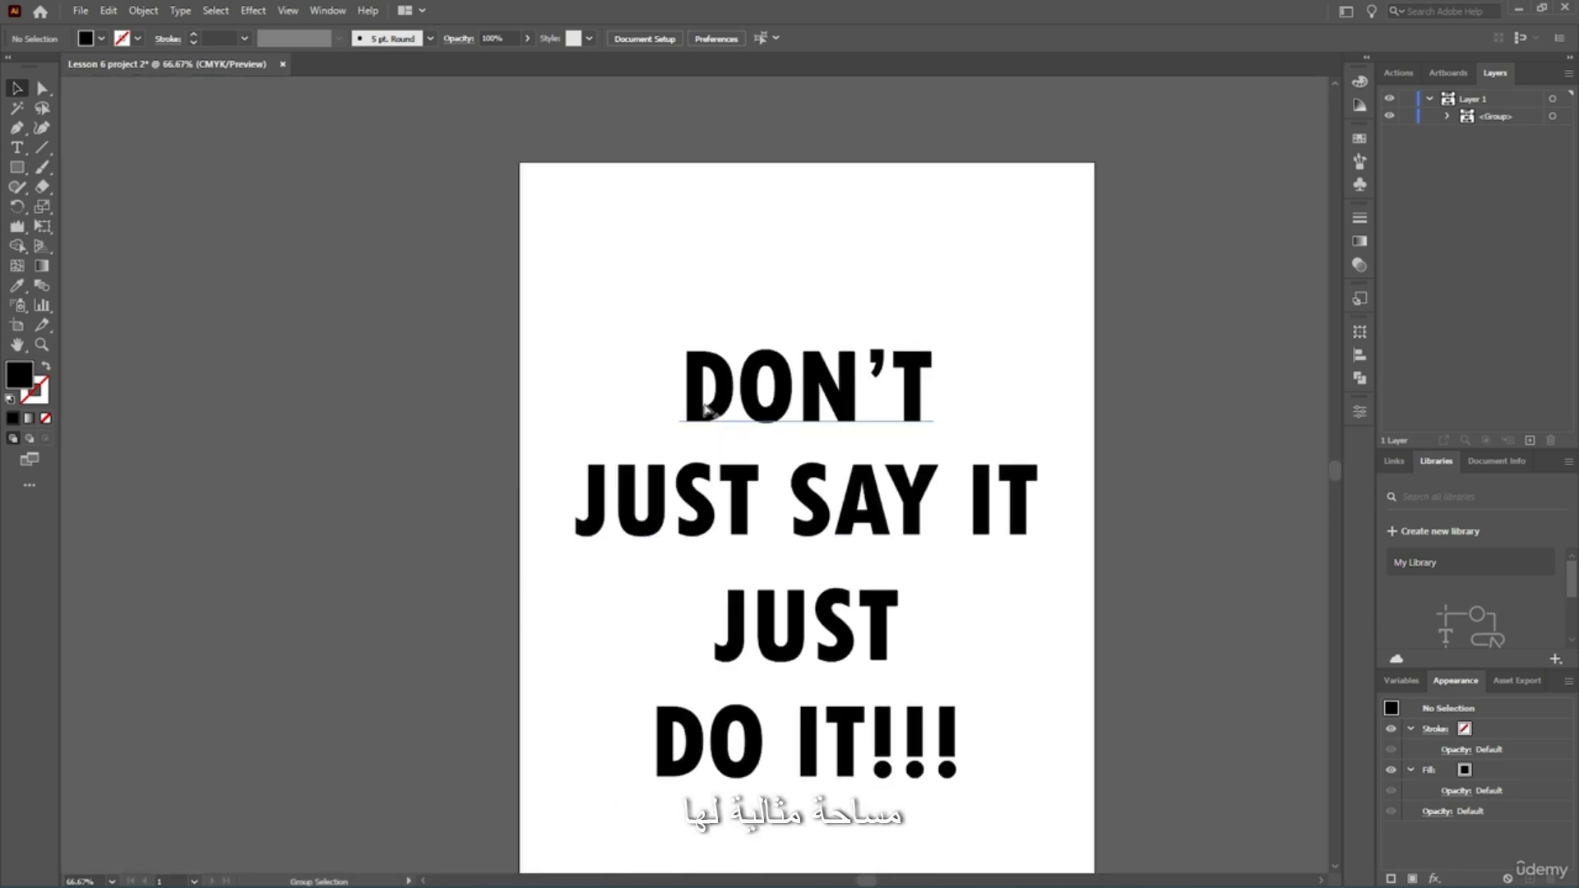
scroll(837, 491, "up", 1)
scroll(837, 492, "down", 2)
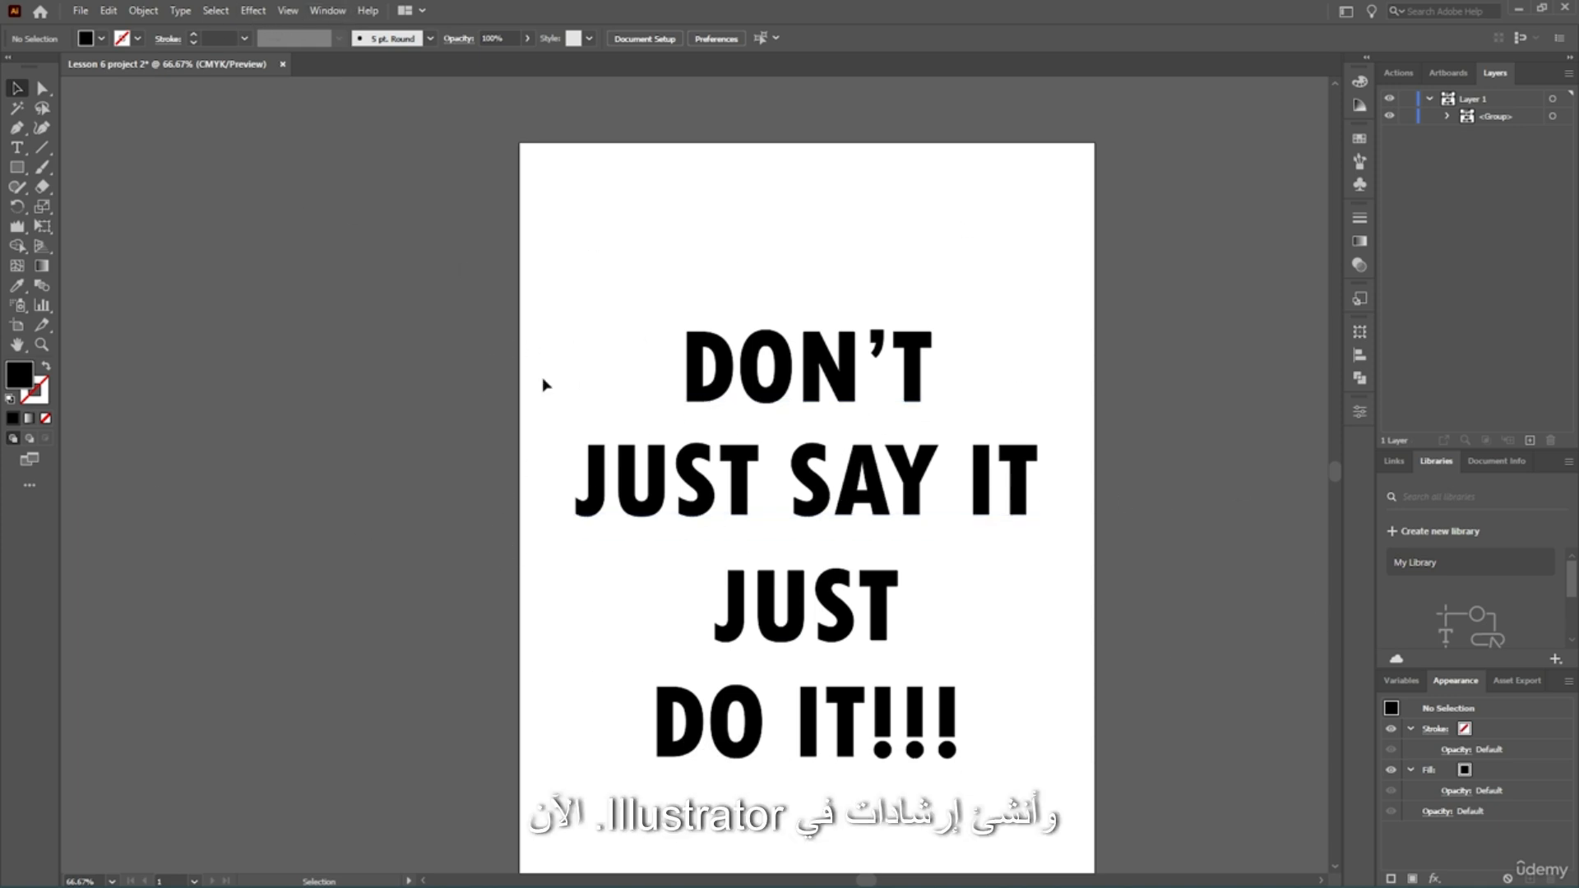
scroll(504, 279, "down", 2)
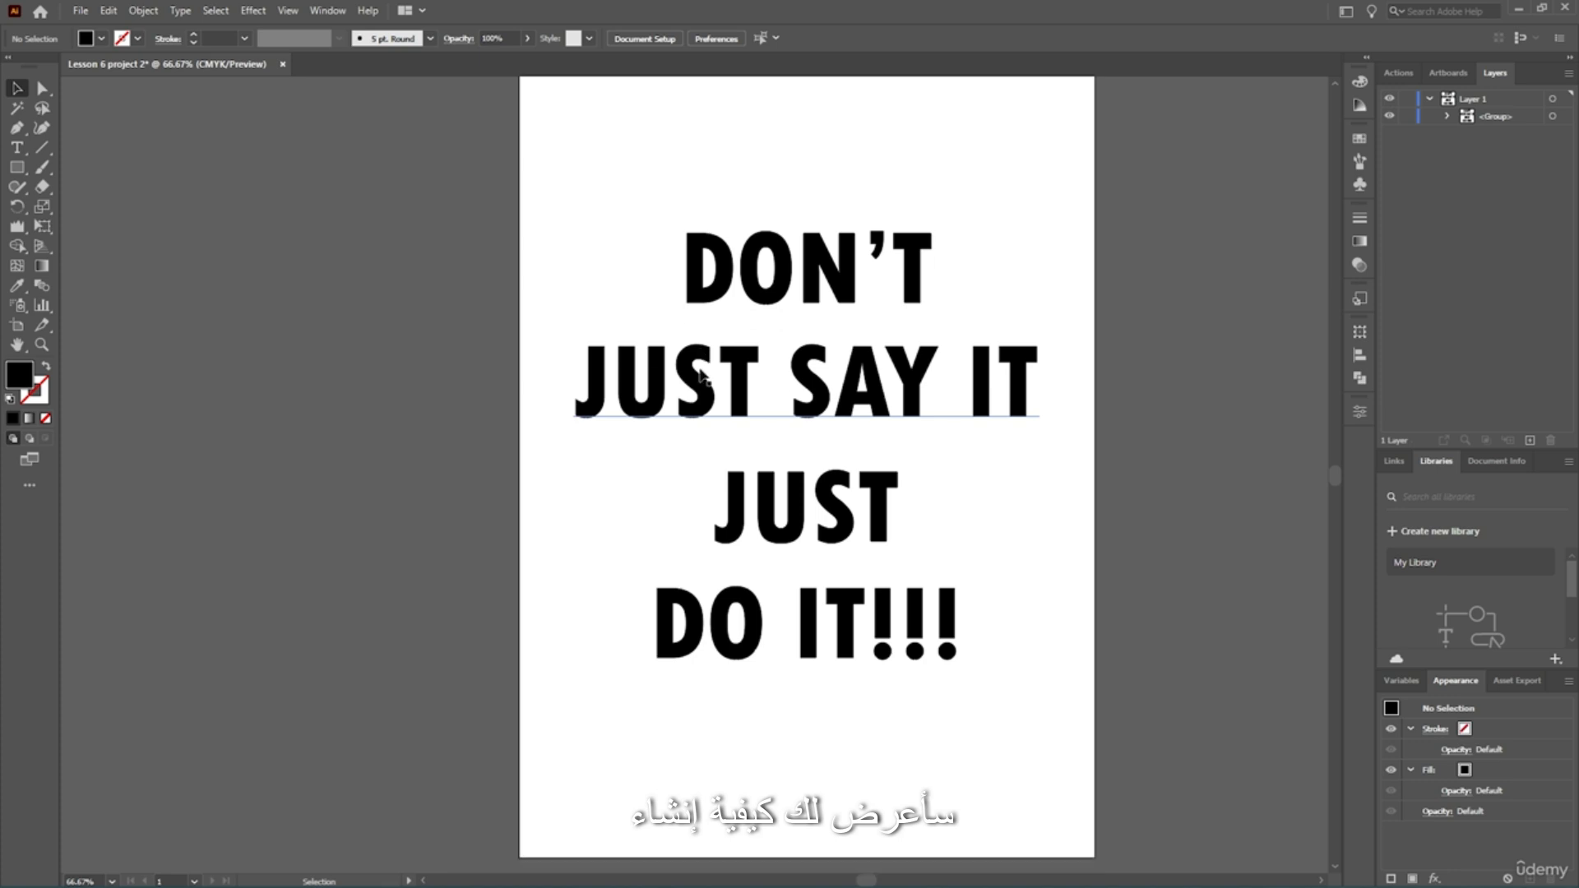
scroll(504, 272, "up", 1)
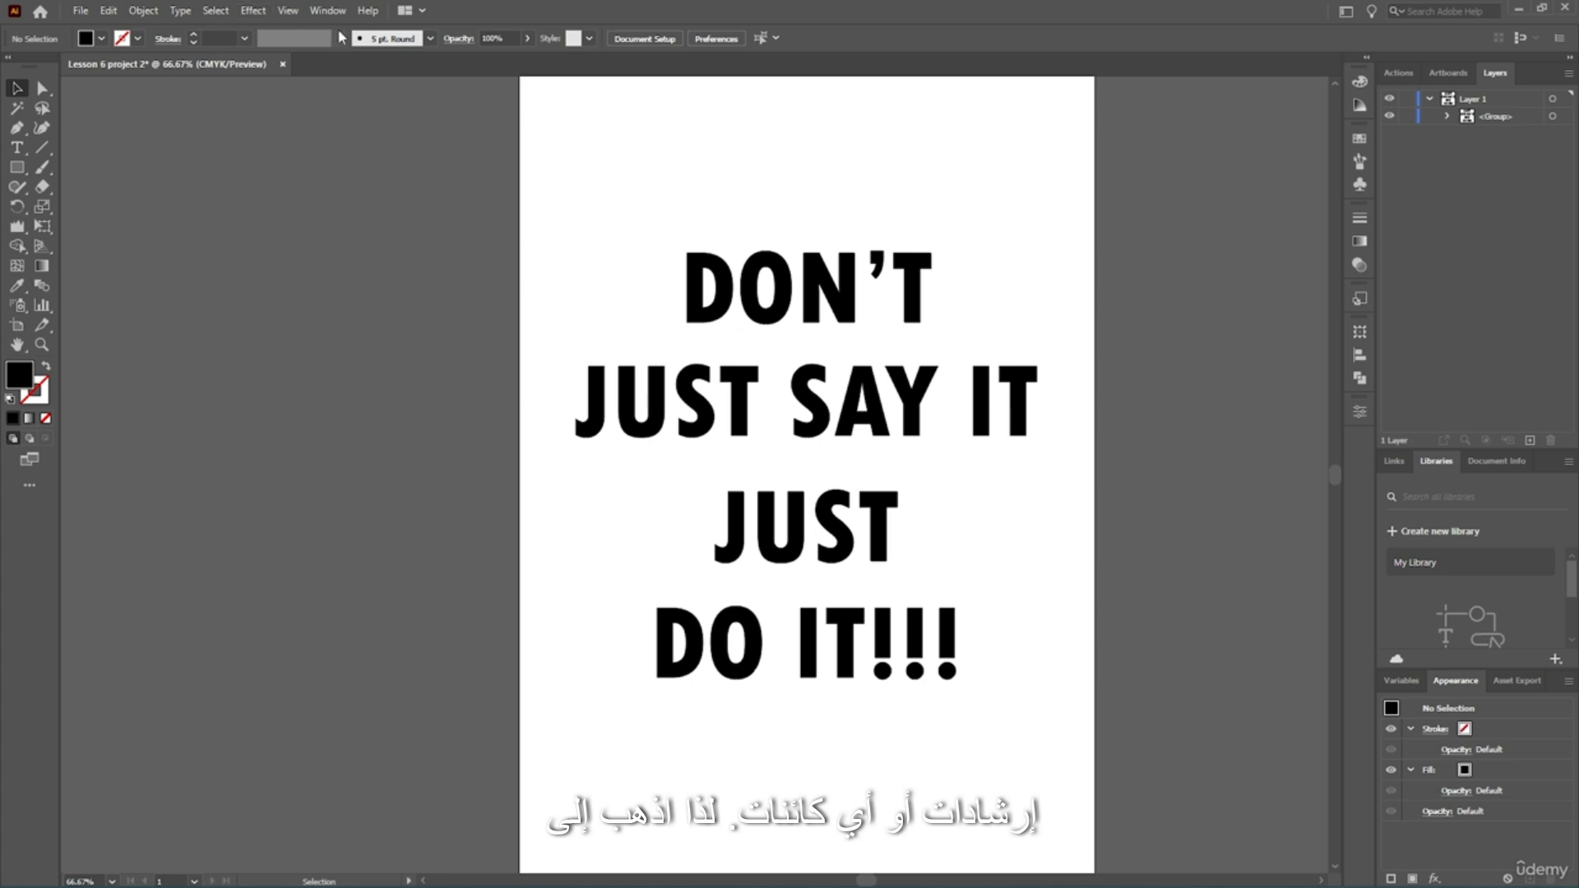
Show the rulers and place a vertical guide along the left edge of the D in DON'T.
left_click(287, 10)
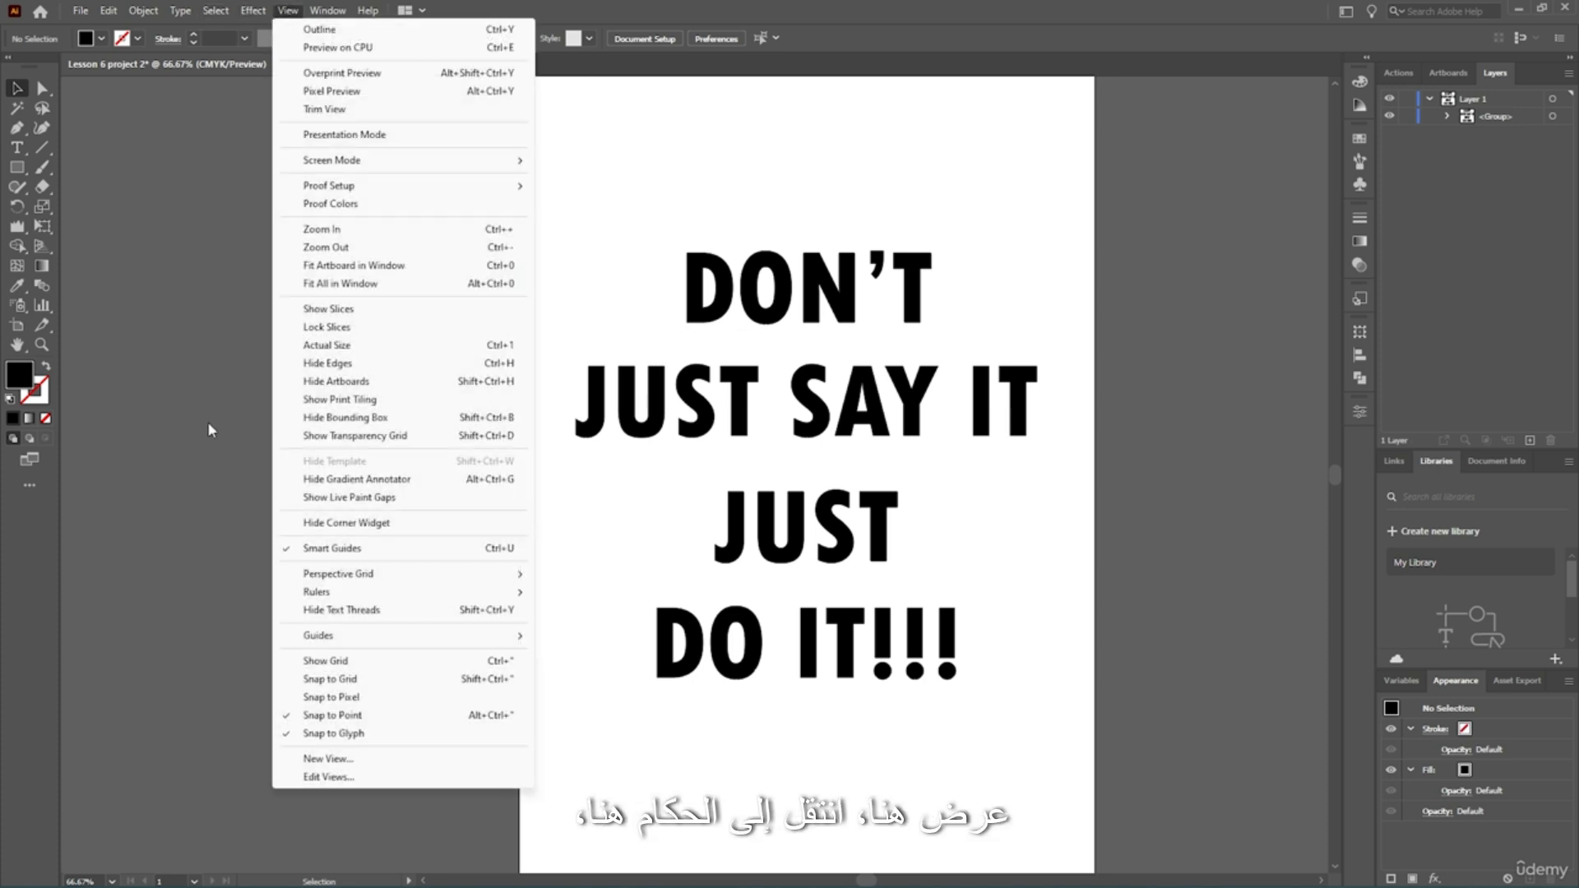
mouse_move(485, 592)
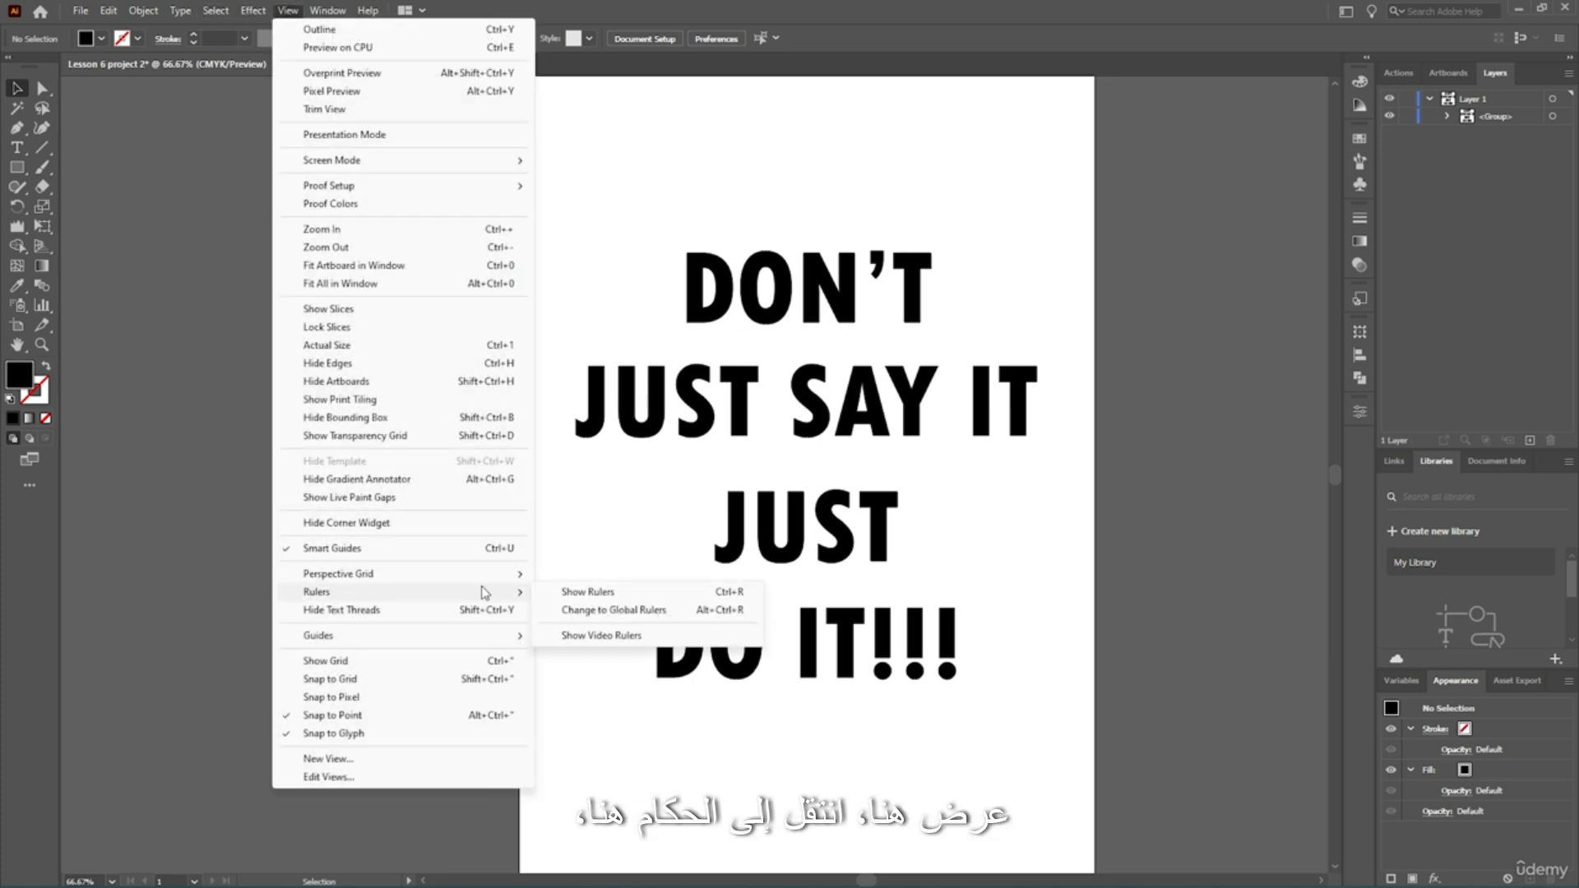
left_click(605, 592)
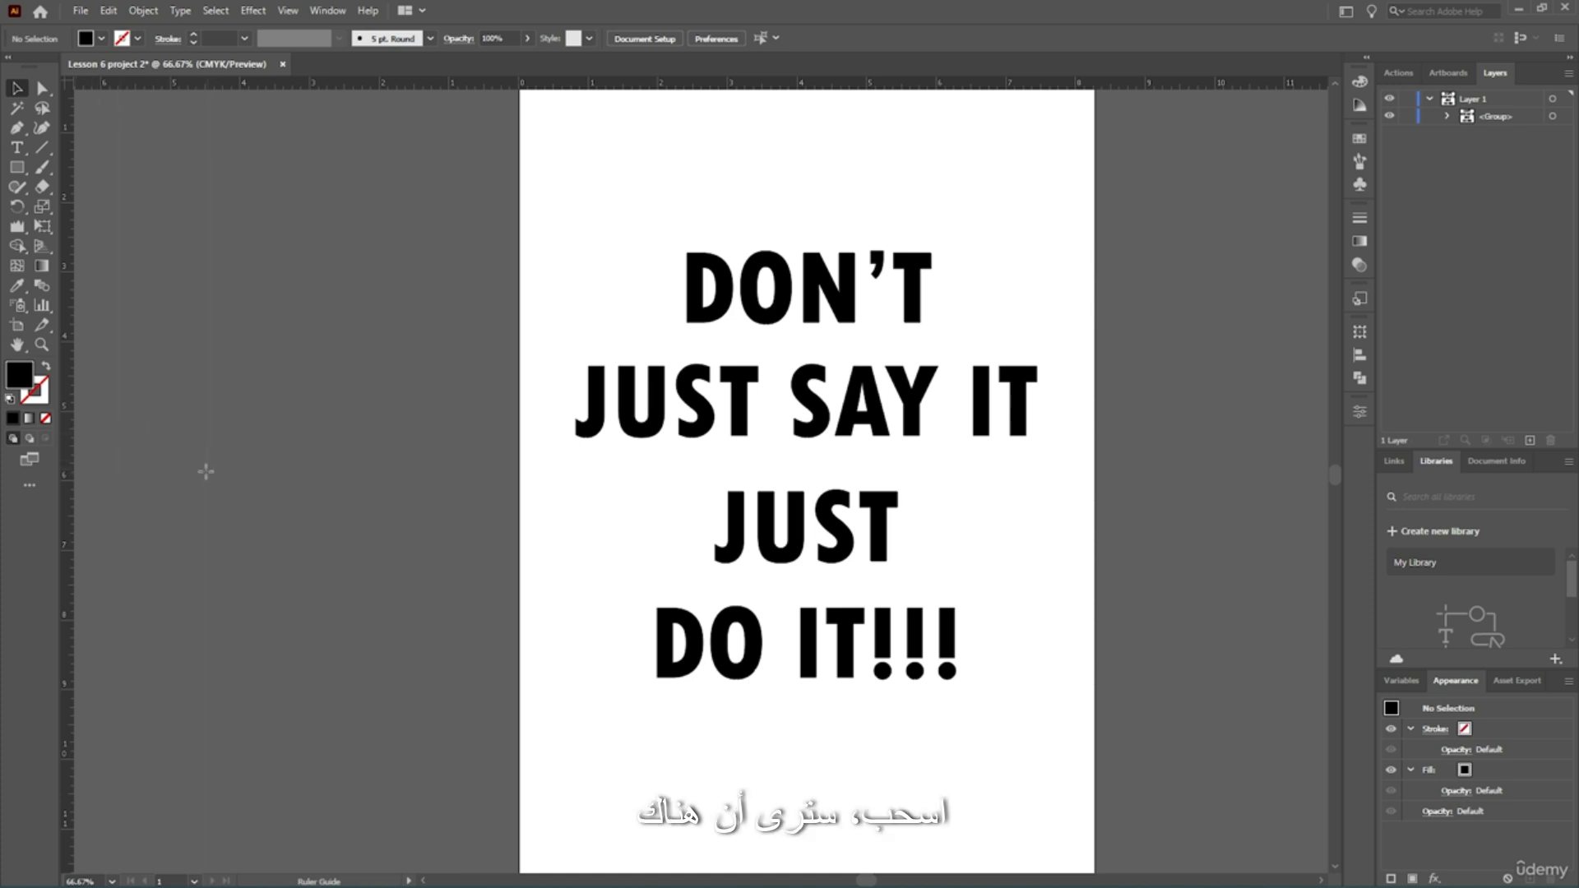
left_click_drag(209, 450, 684, 451)
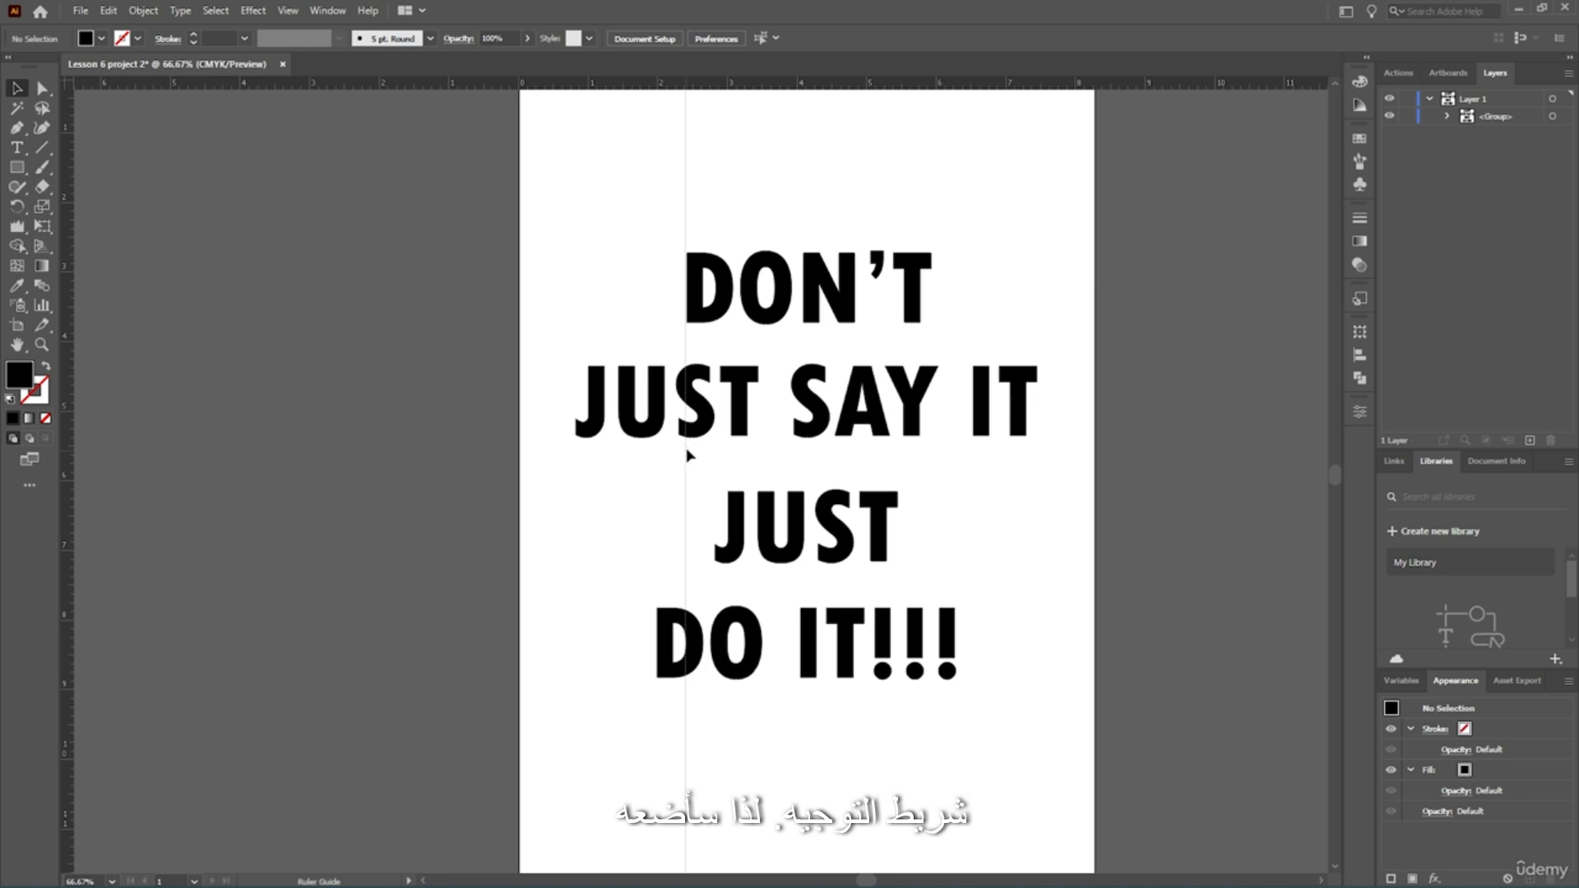
scroll(669, 187, "up", 4)
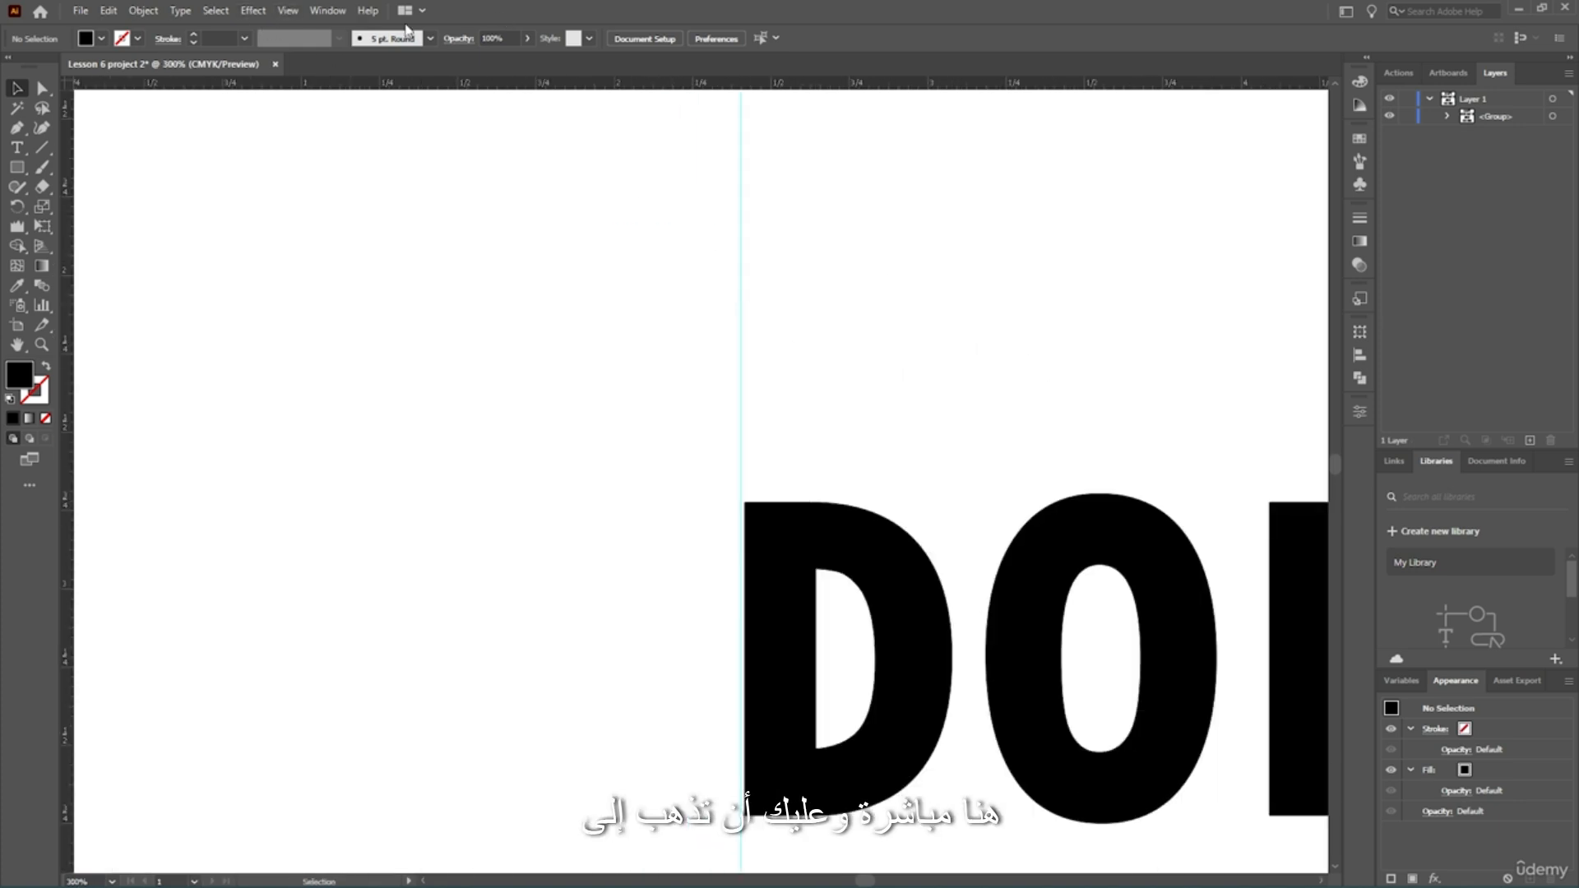
Unlock the guides and move the vertical guide exactly onto the left edge of the D in DON'T.
left_click(287, 9)
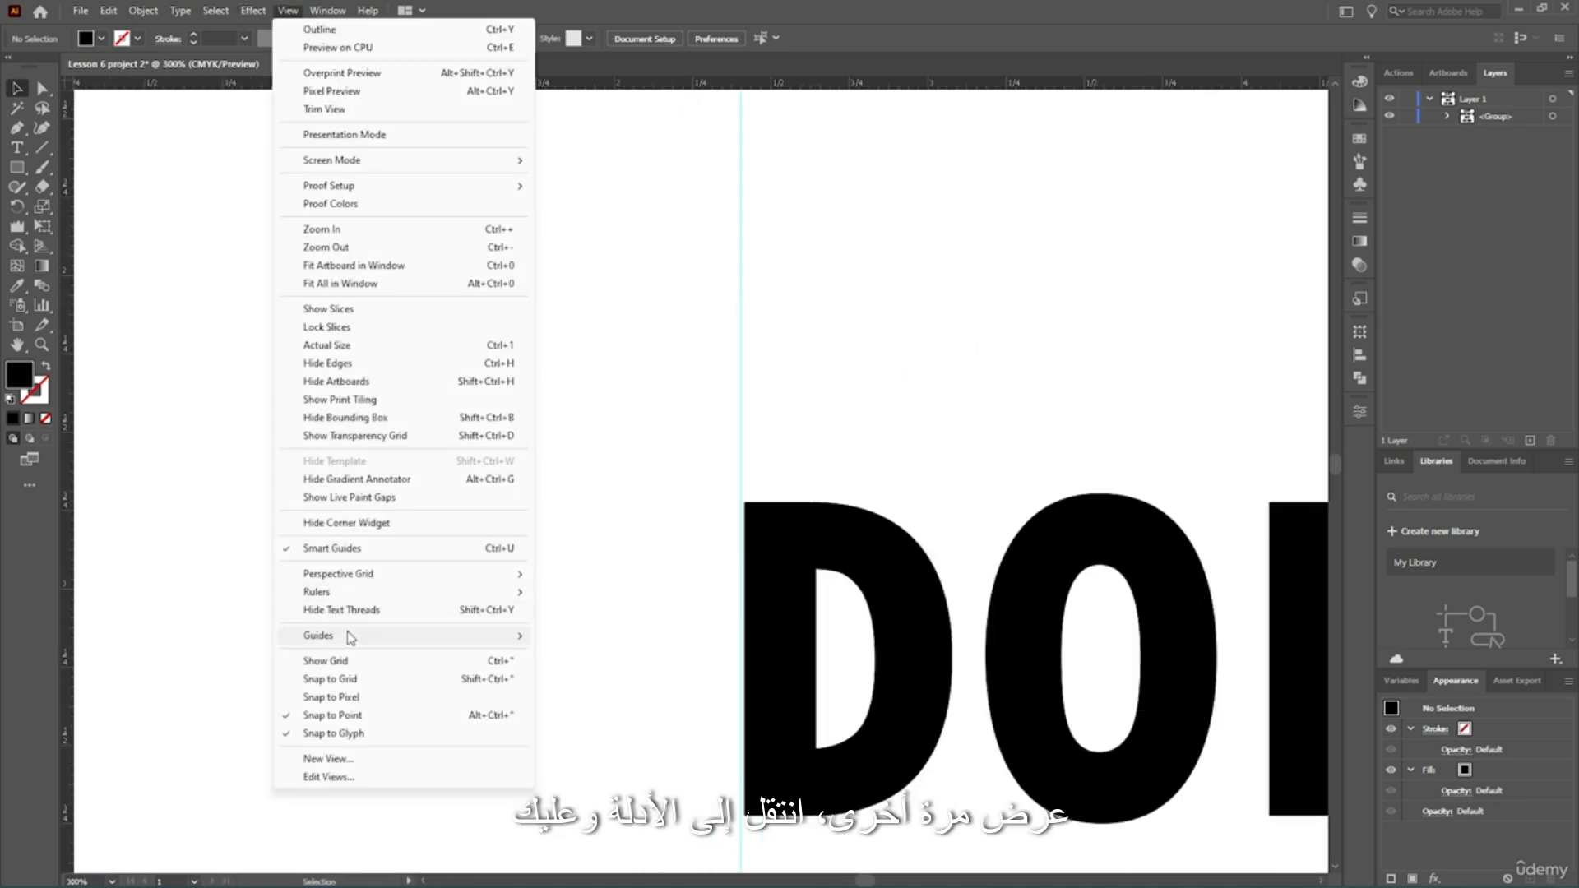
mouse_move(300, 634)
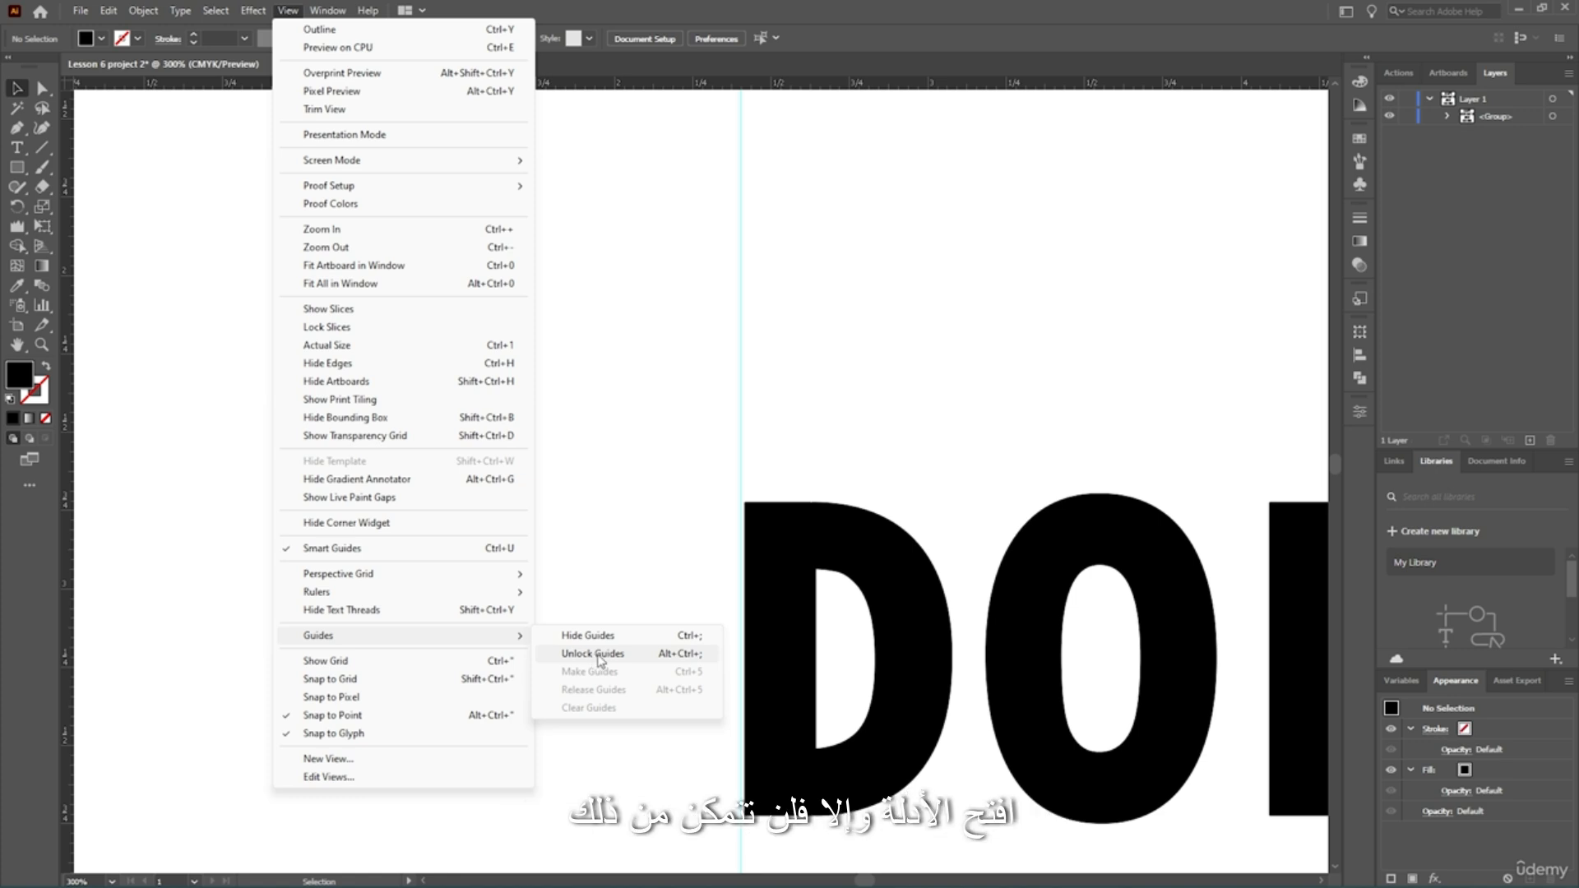
left_click(592, 654)
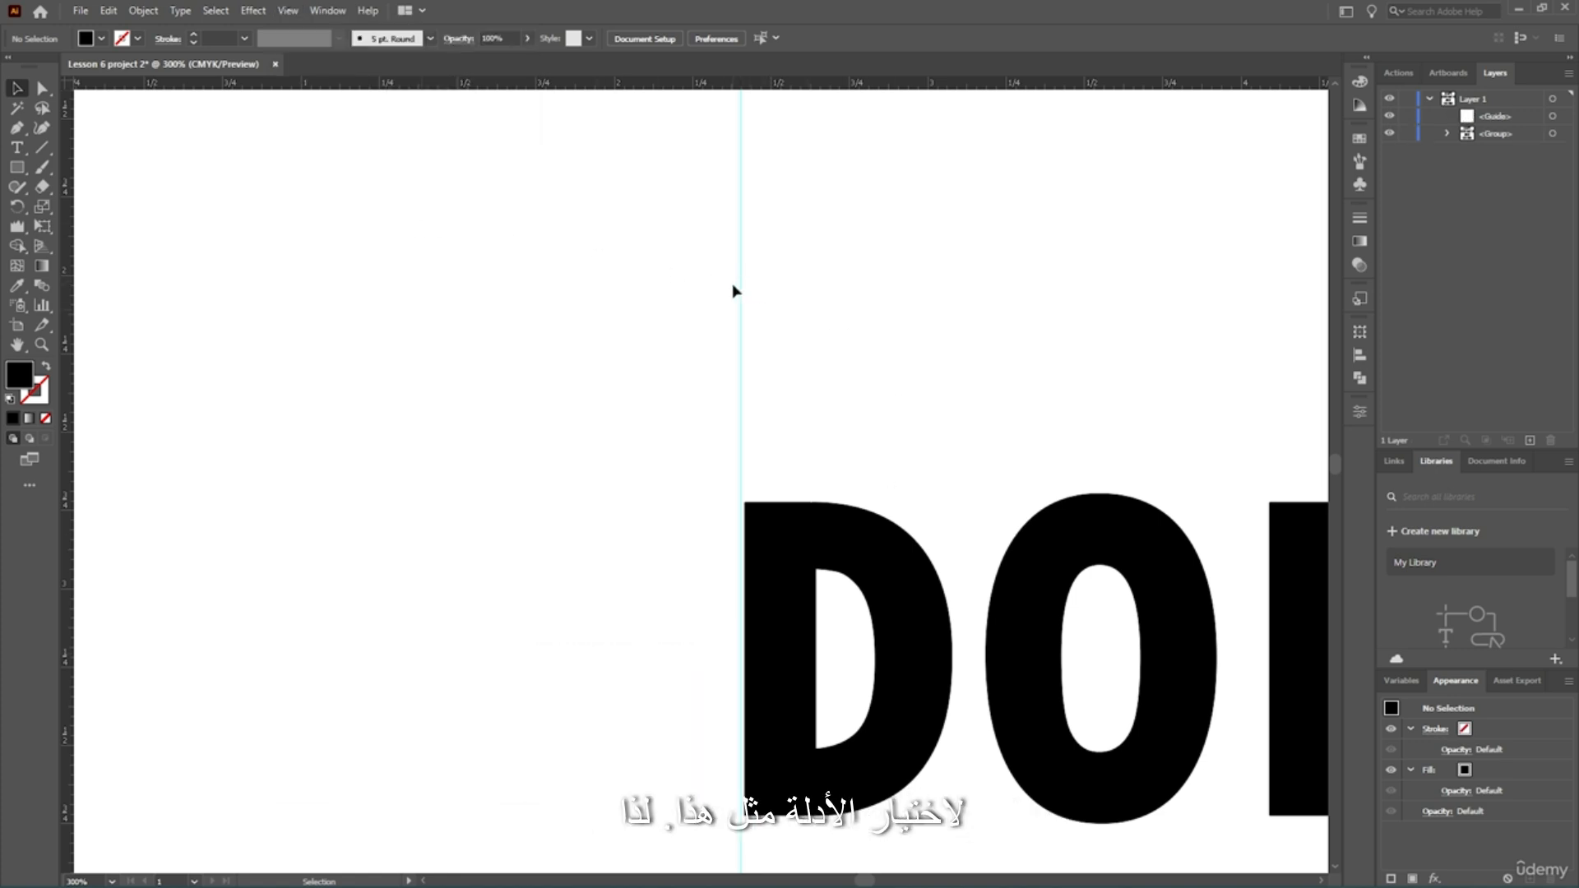
left_click_drag(738, 287, 745, 289)
scroll(745, 437, "up", 6)
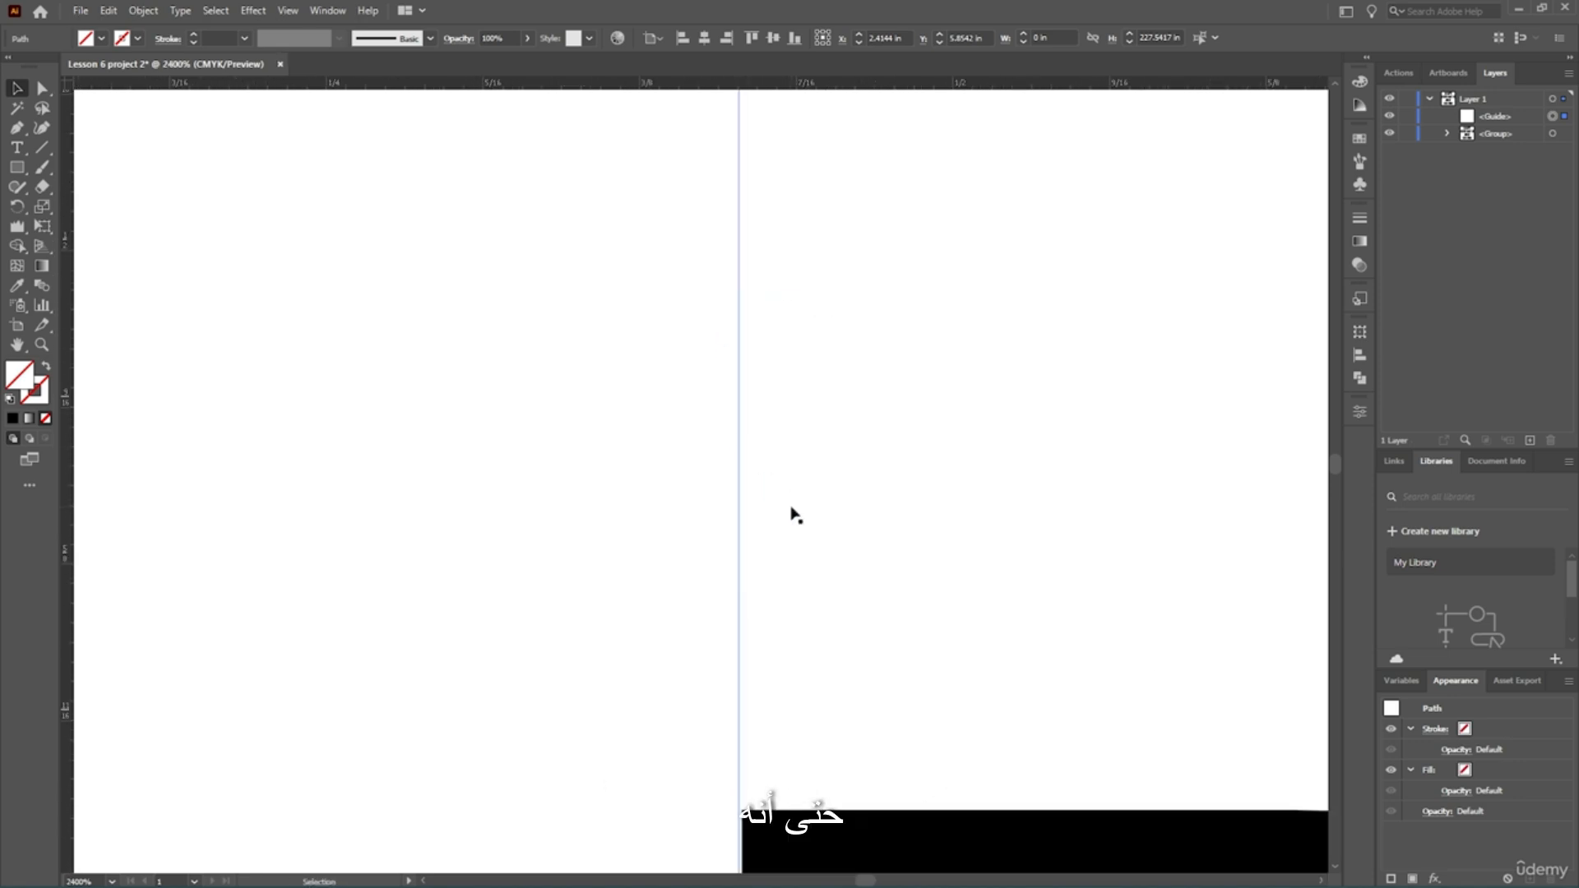
scroll(765, 462, "up", 3)
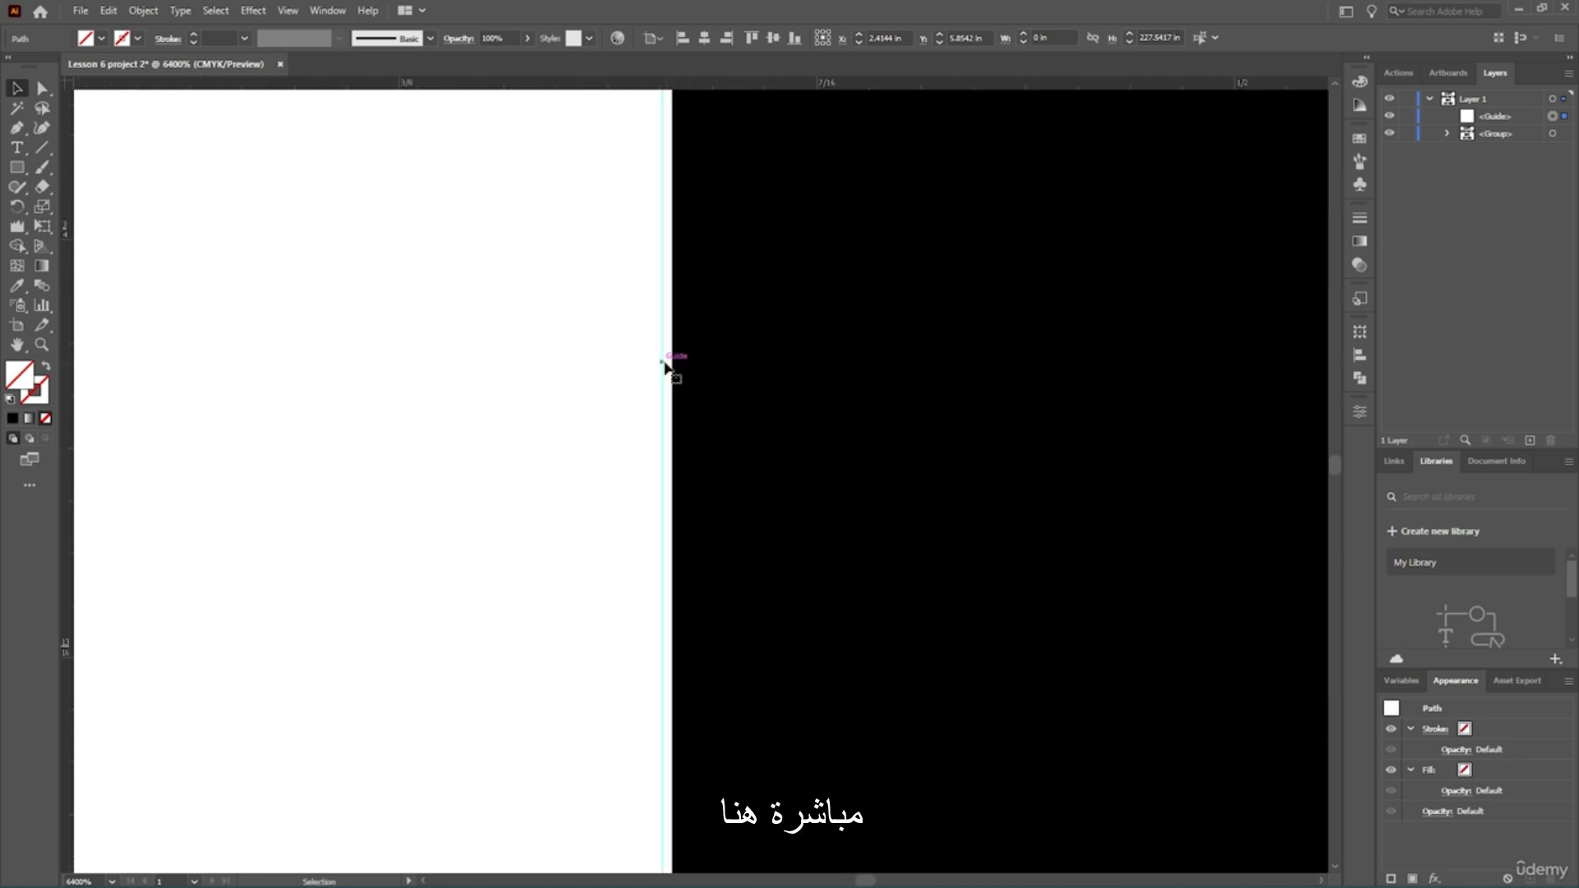
left_click_drag(663, 360, 673, 369)
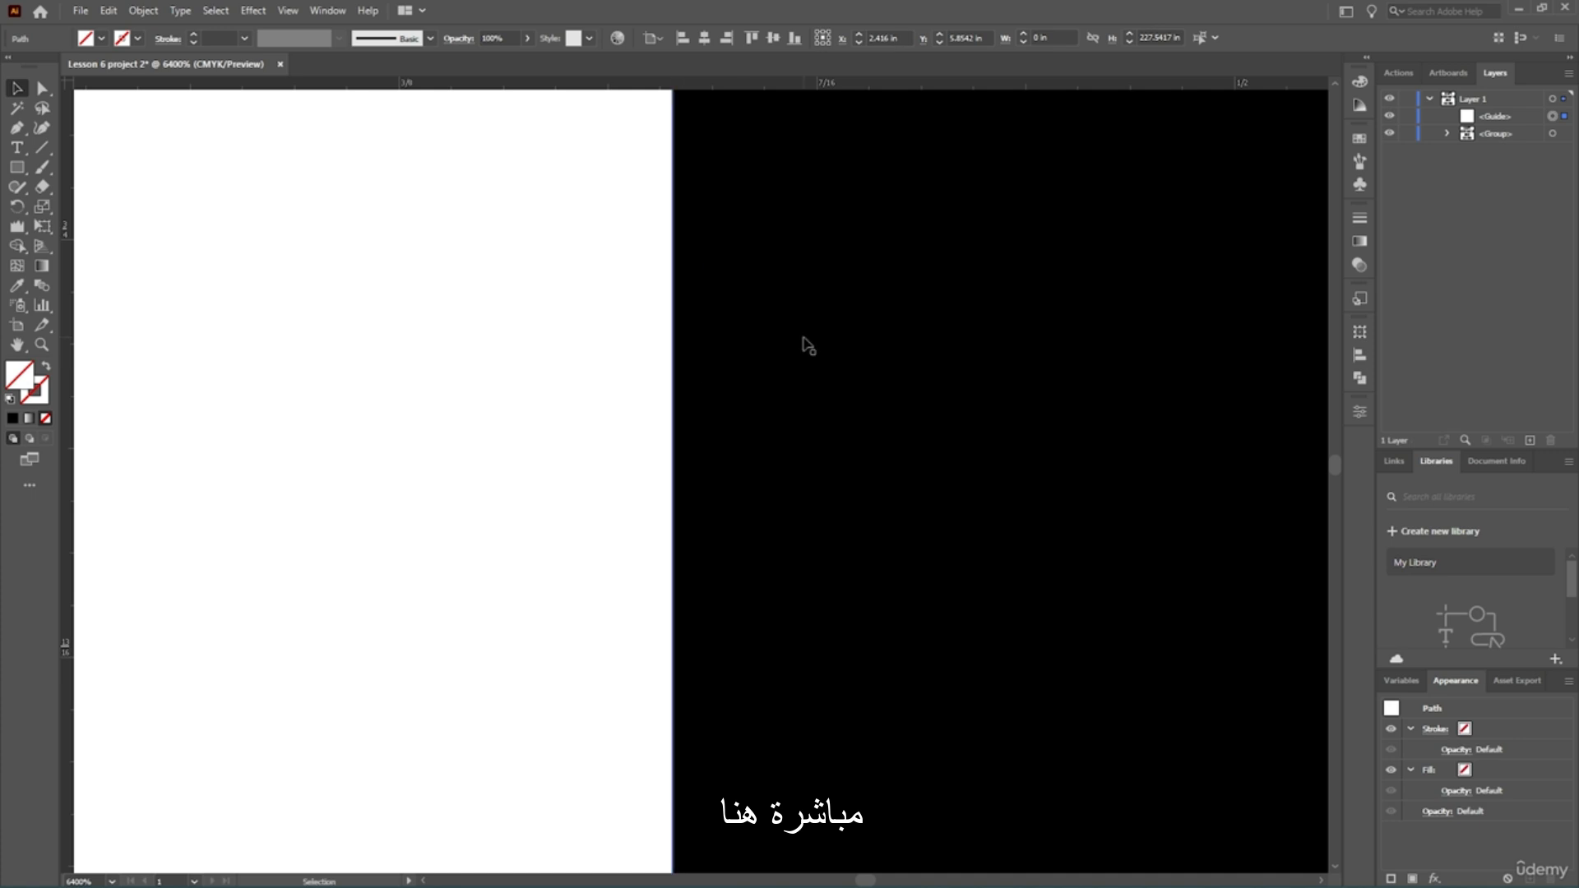
scroll(803, 342, "down", 12)
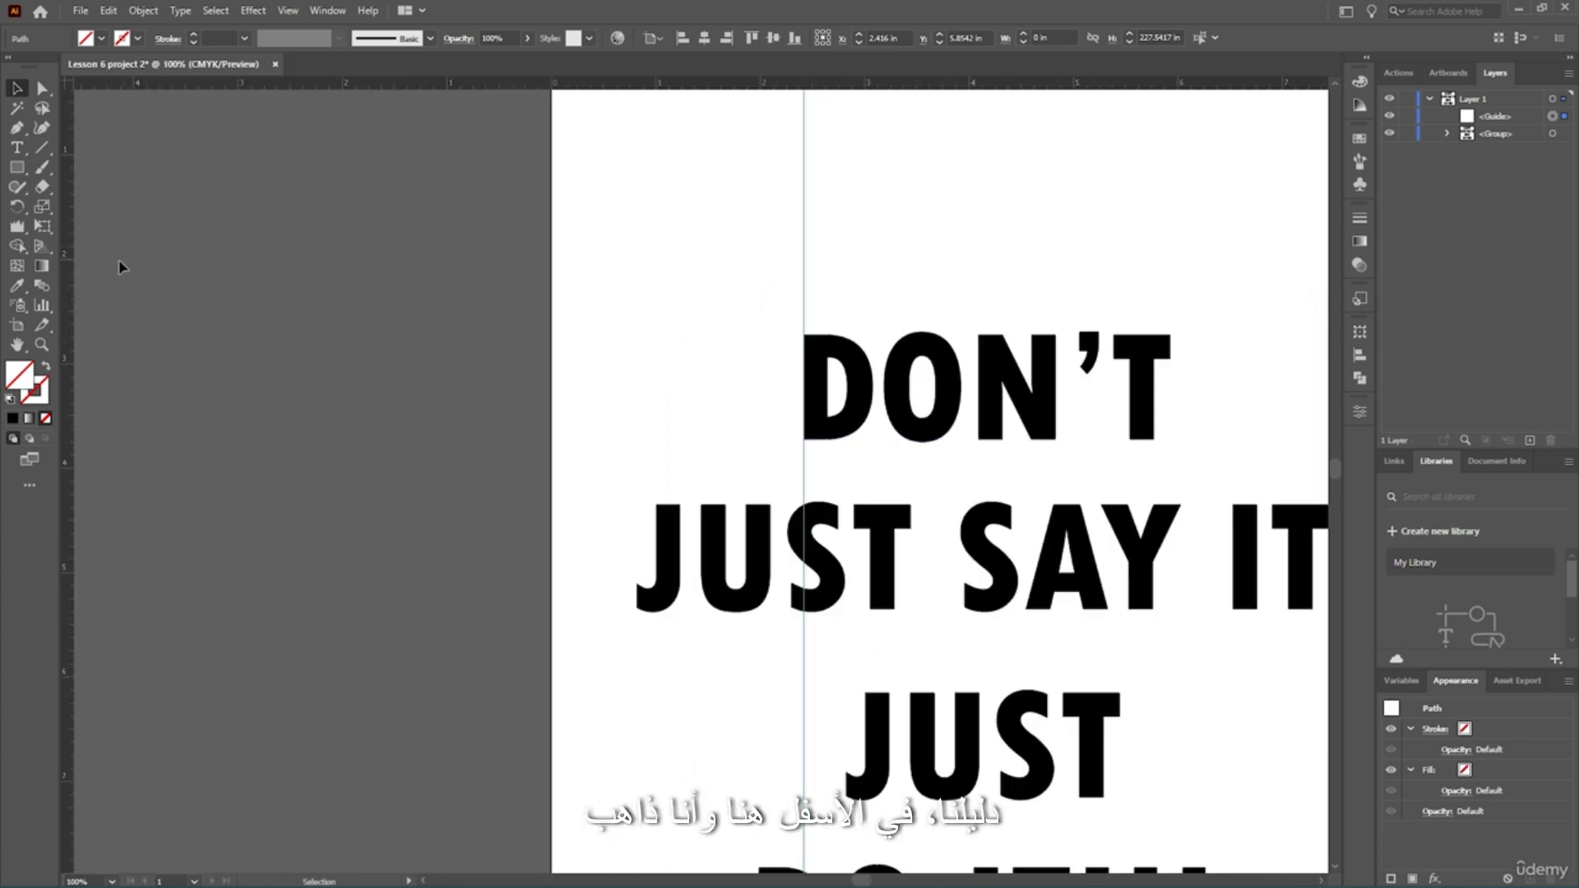
Add a second vertical guide and align it exactly with the right edge of the T in DON'T.
left_click_drag(68, 271, 1163, 271)
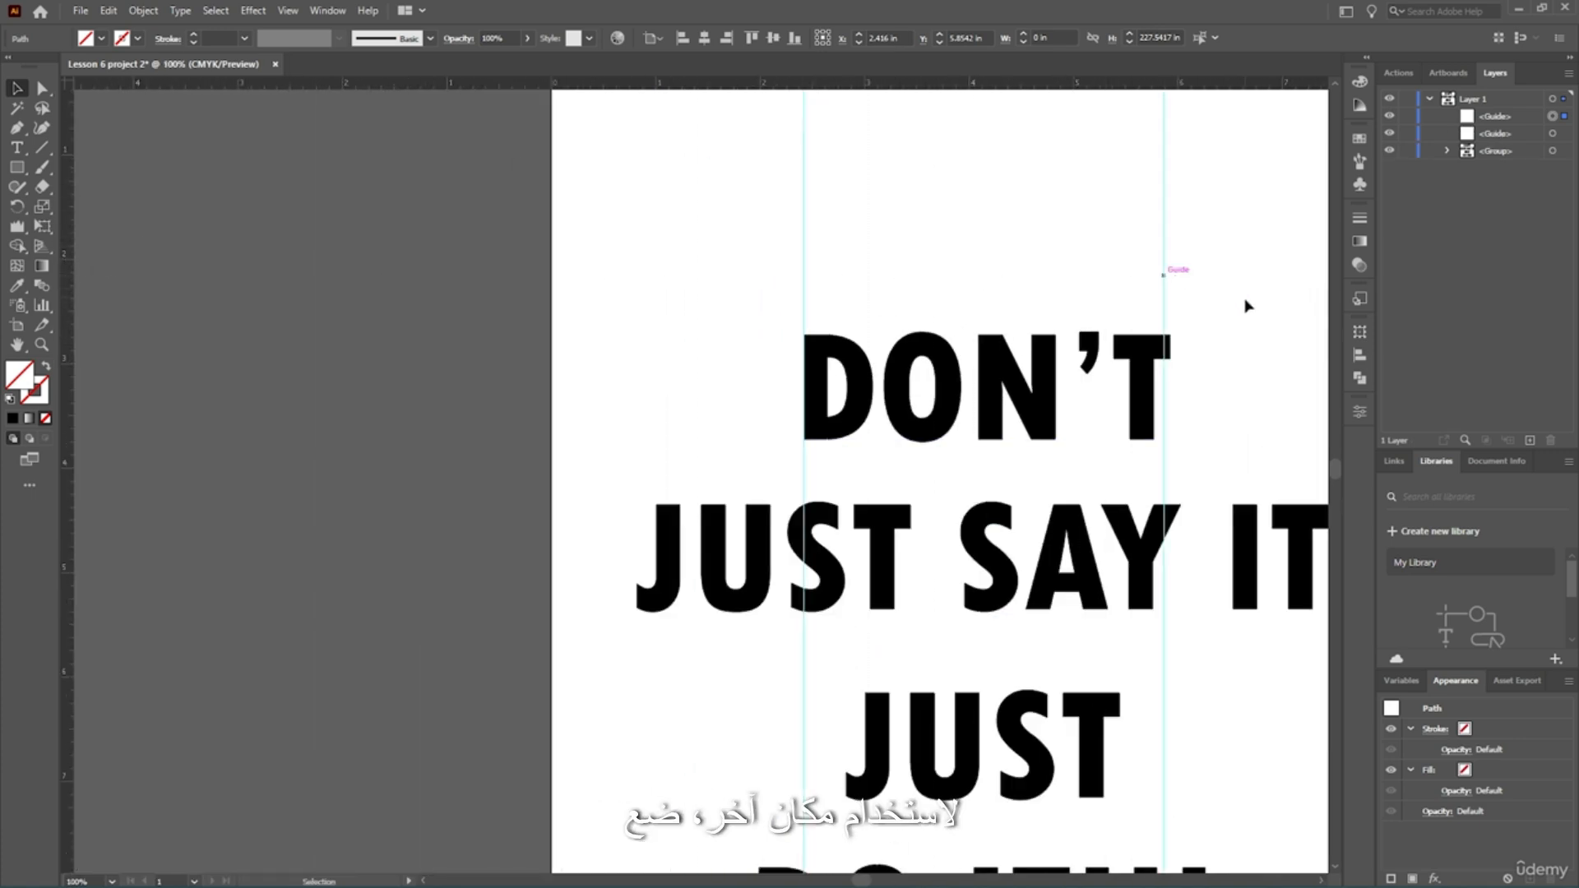
scroll(1240, 306, "up", 2)
scroll(1159, 322, "up", 2)
left_click_drag(1015, 342, 1034, 344)
scroll(1073, 406, "up", 9)
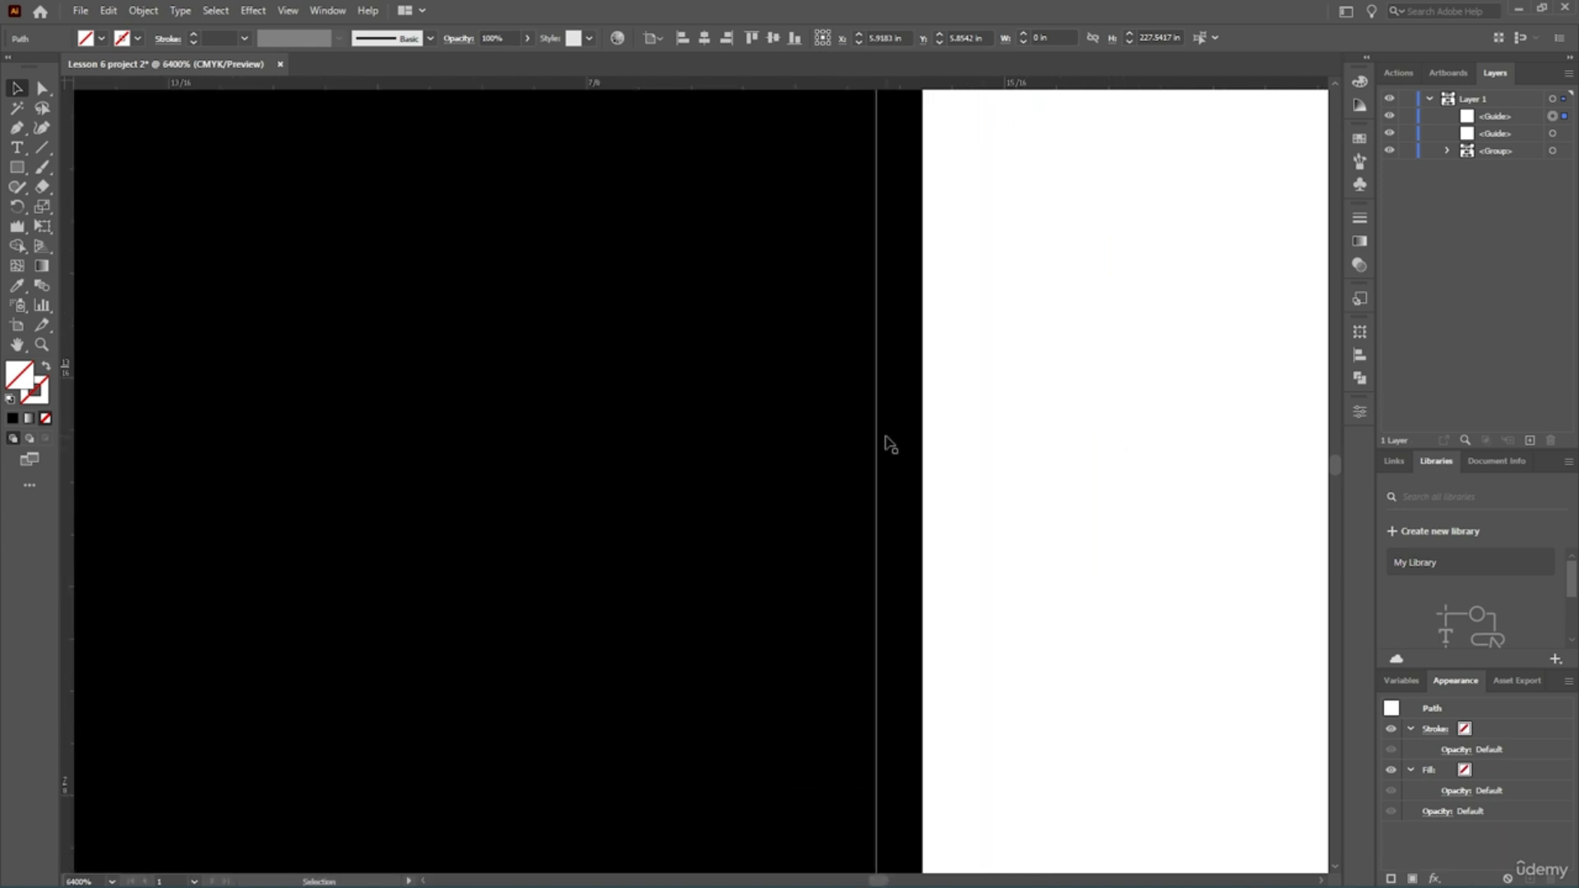
left_click_drag(876, 434, 926, 441)
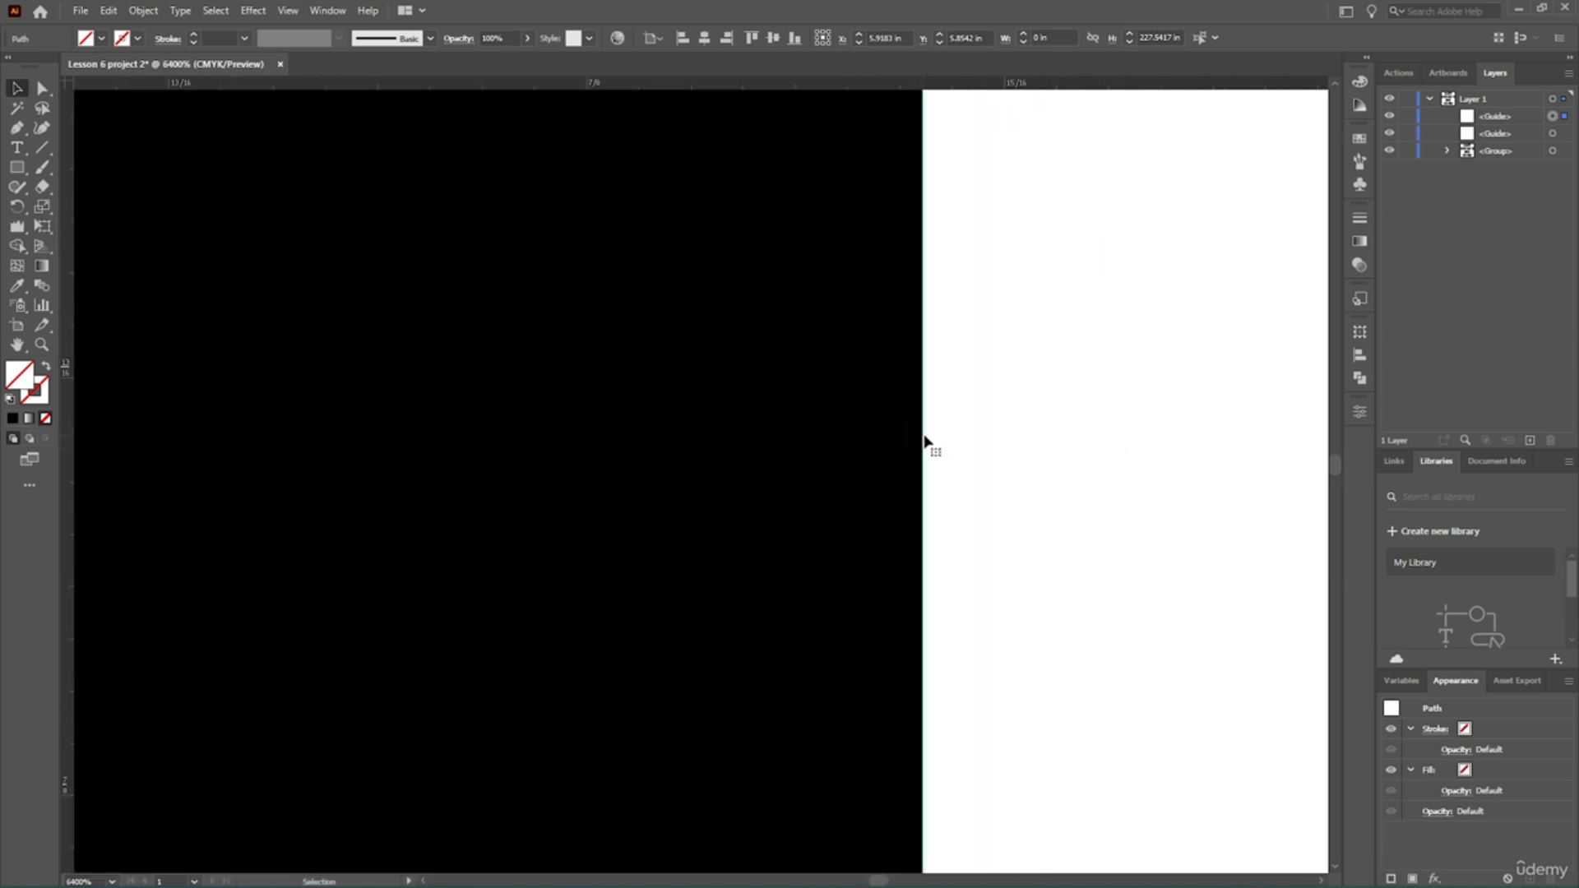
scroll(927, 441, "down", 1)
scroll(764, 373, "down", 8)
scroll(465, 393, "down", 2)
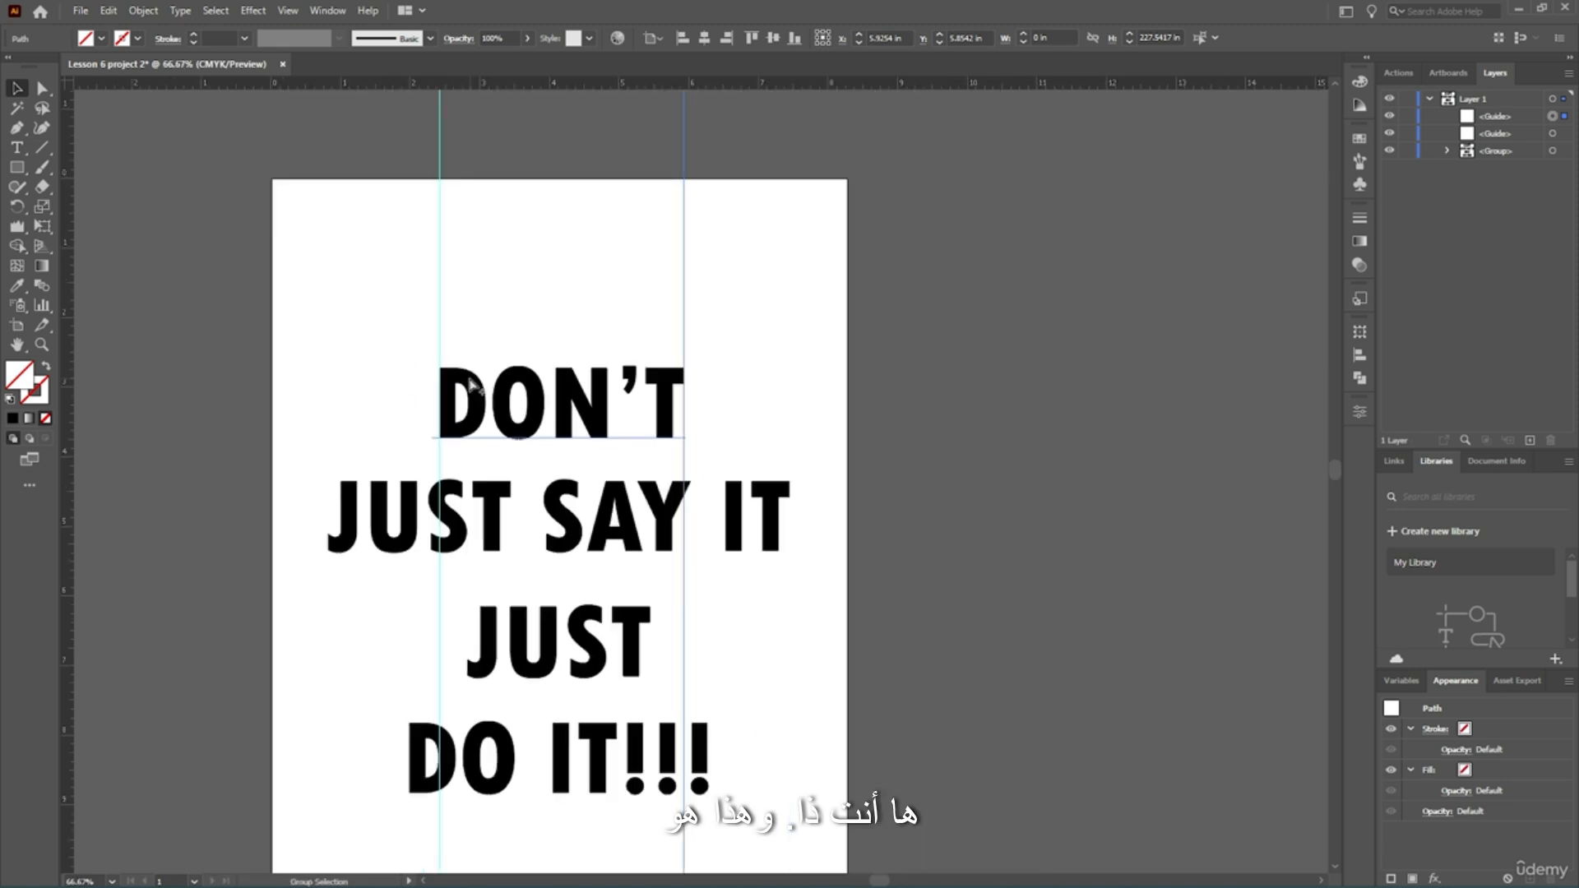
scroll(390, 587, "up", 2)
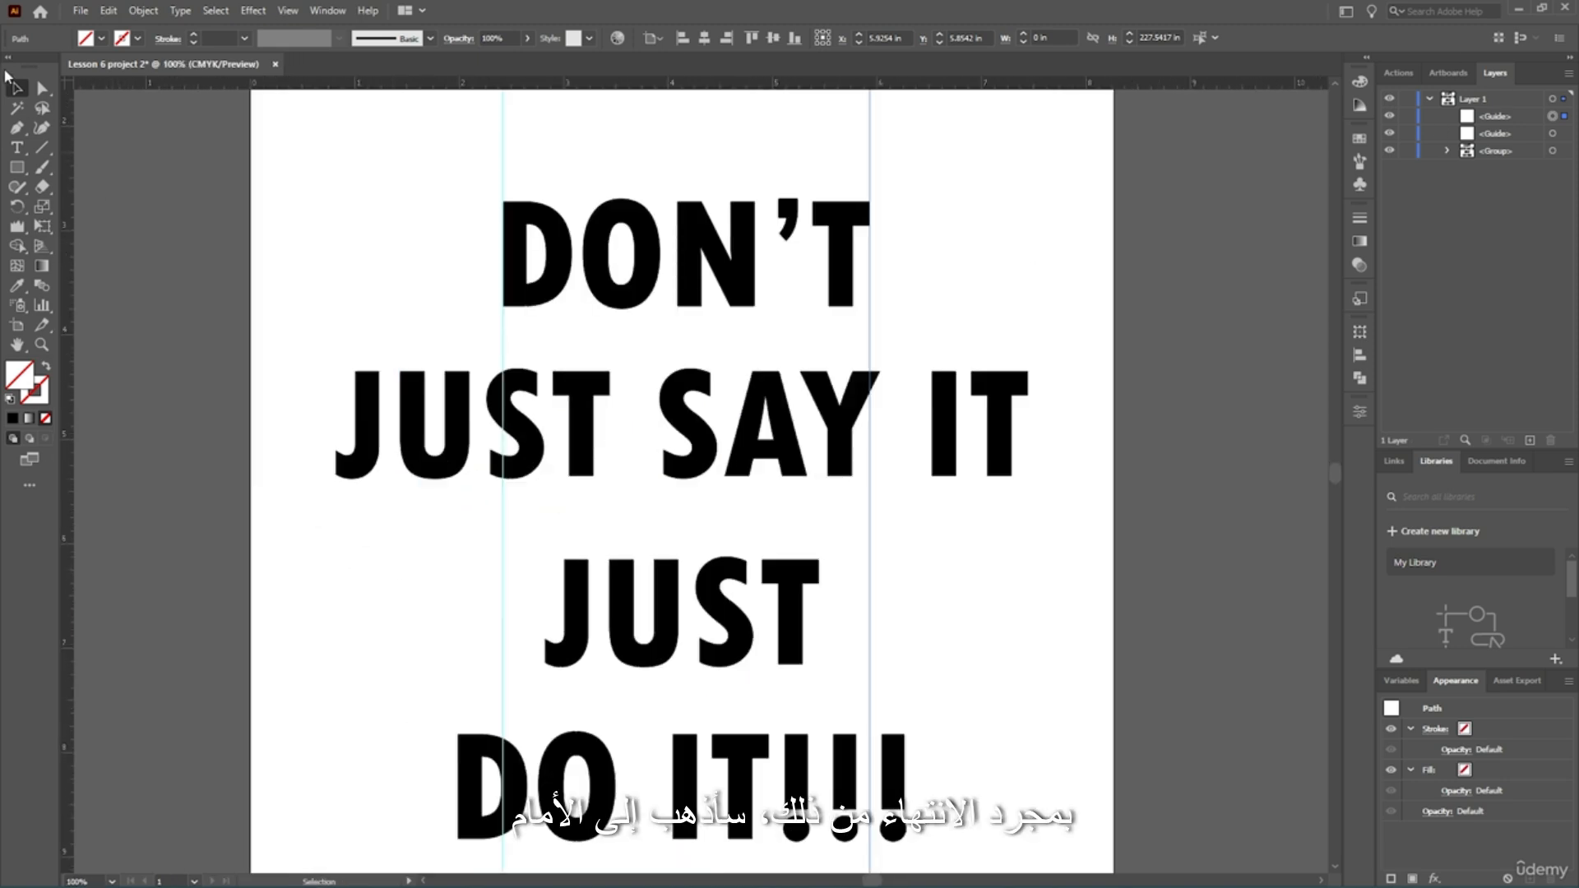
left_click(167, 211)
scroll(451, 263, "up", 1)
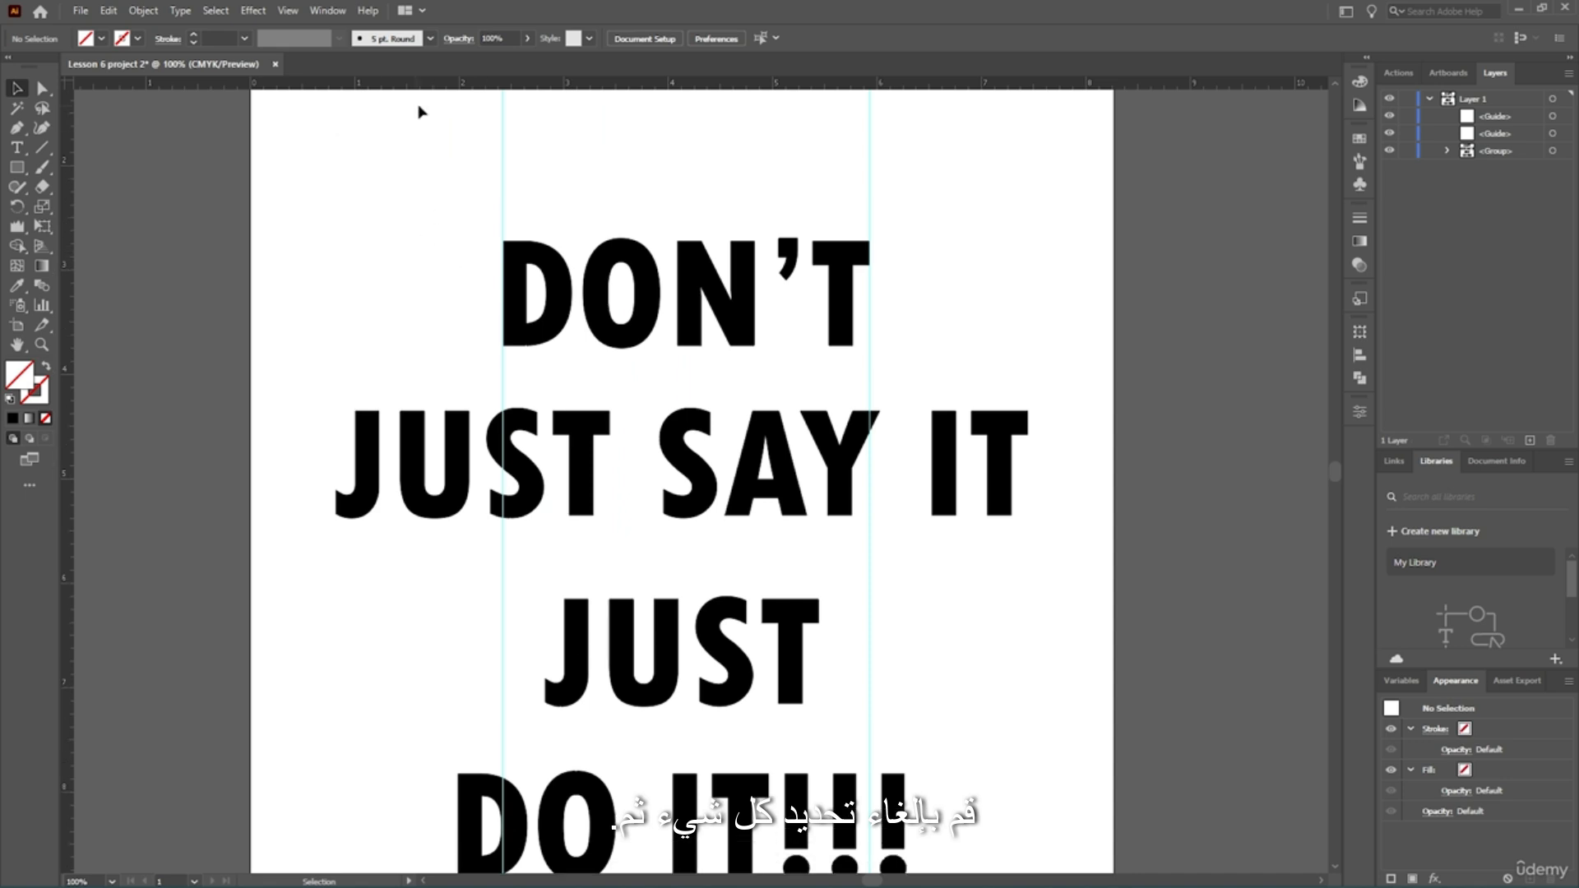
Select both vertical guides and lock the guides in place.
left_click(1553, 134)
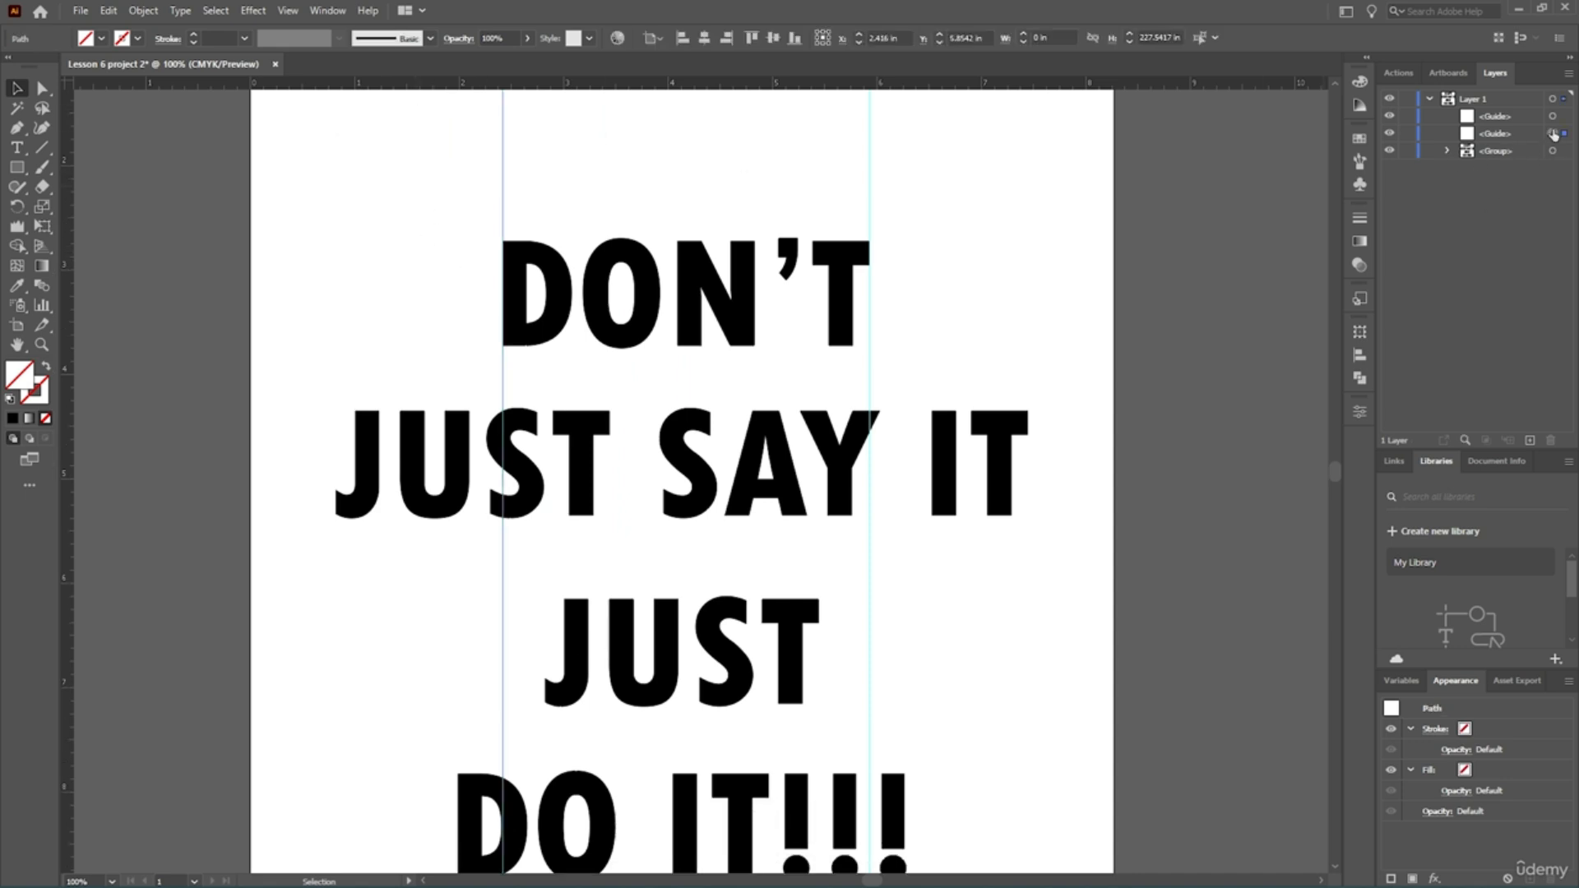
left_click(1553, 118, "shift")
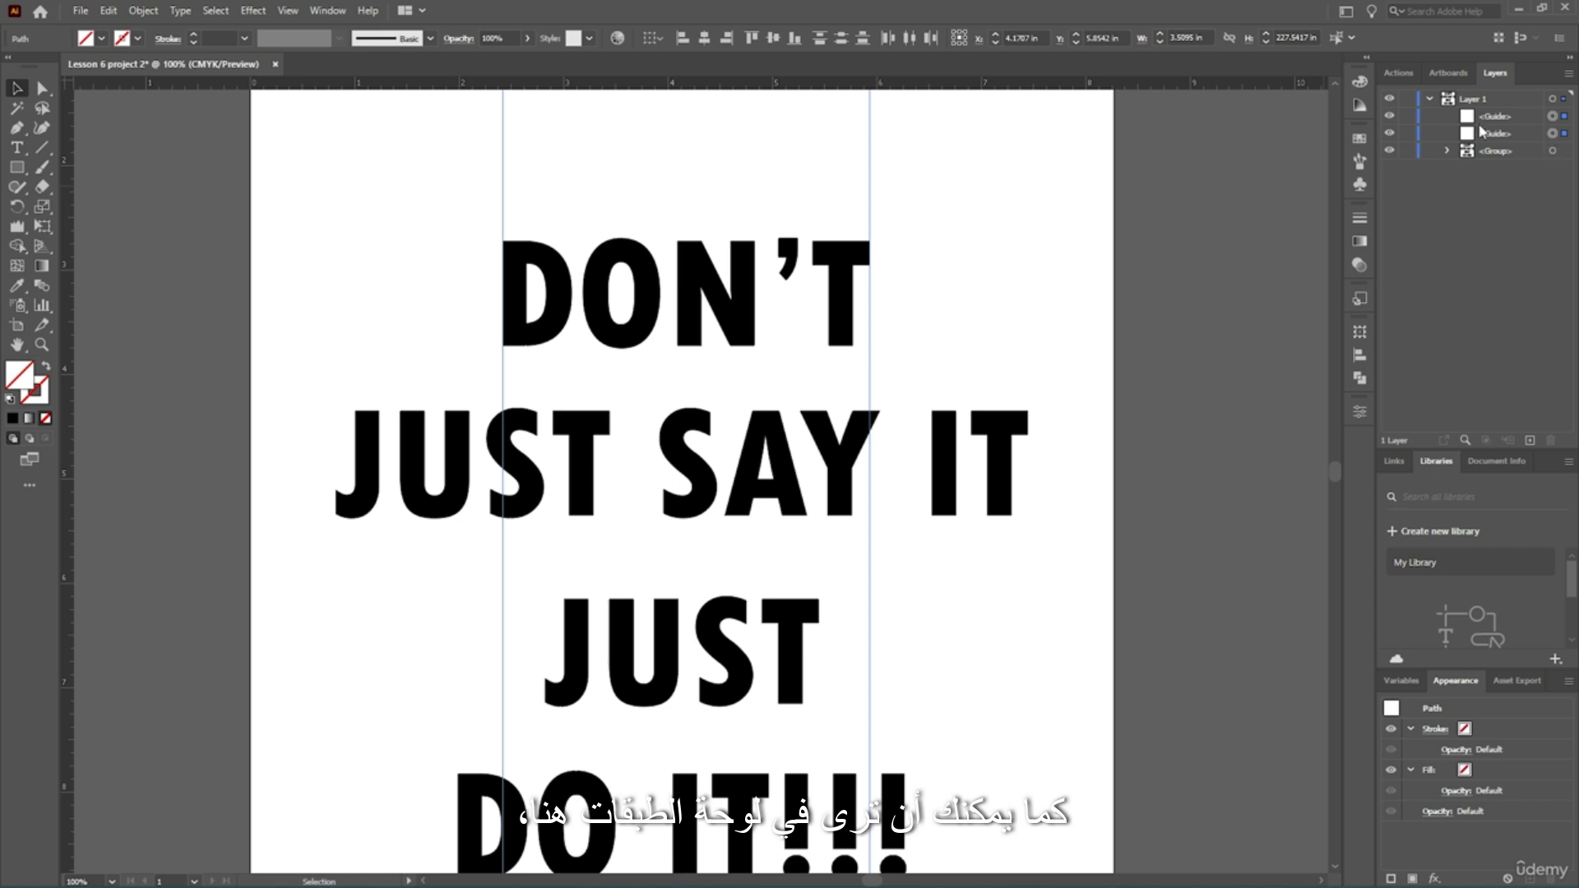
scroll(697, 253, "up", 3)
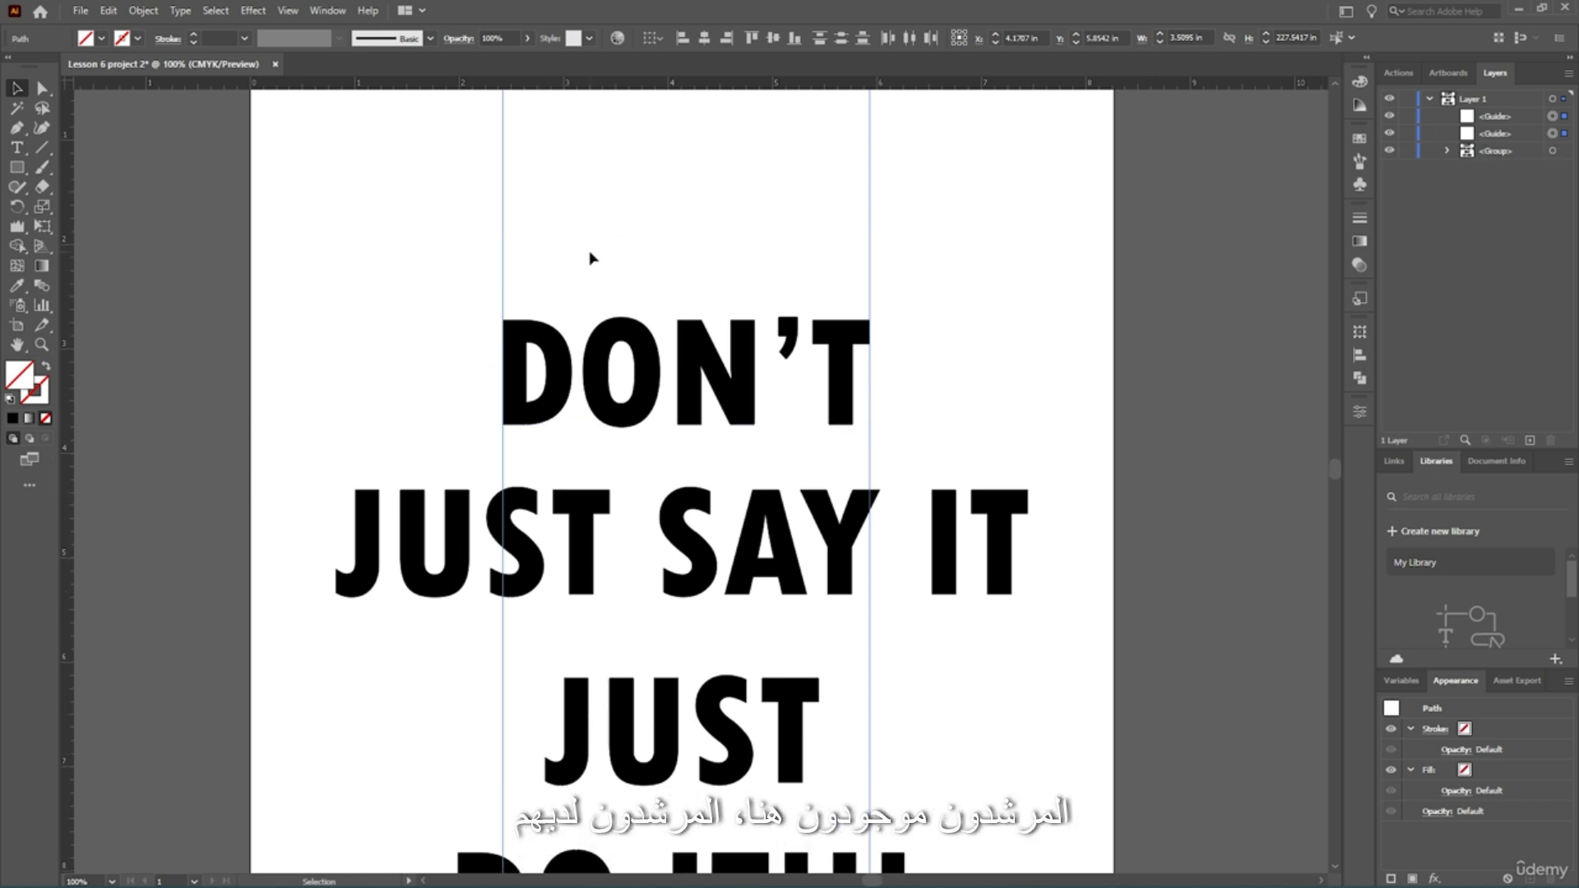
scroll(423, 240, "down", 1)
scroll(460, 239, "down", 1, "alt")
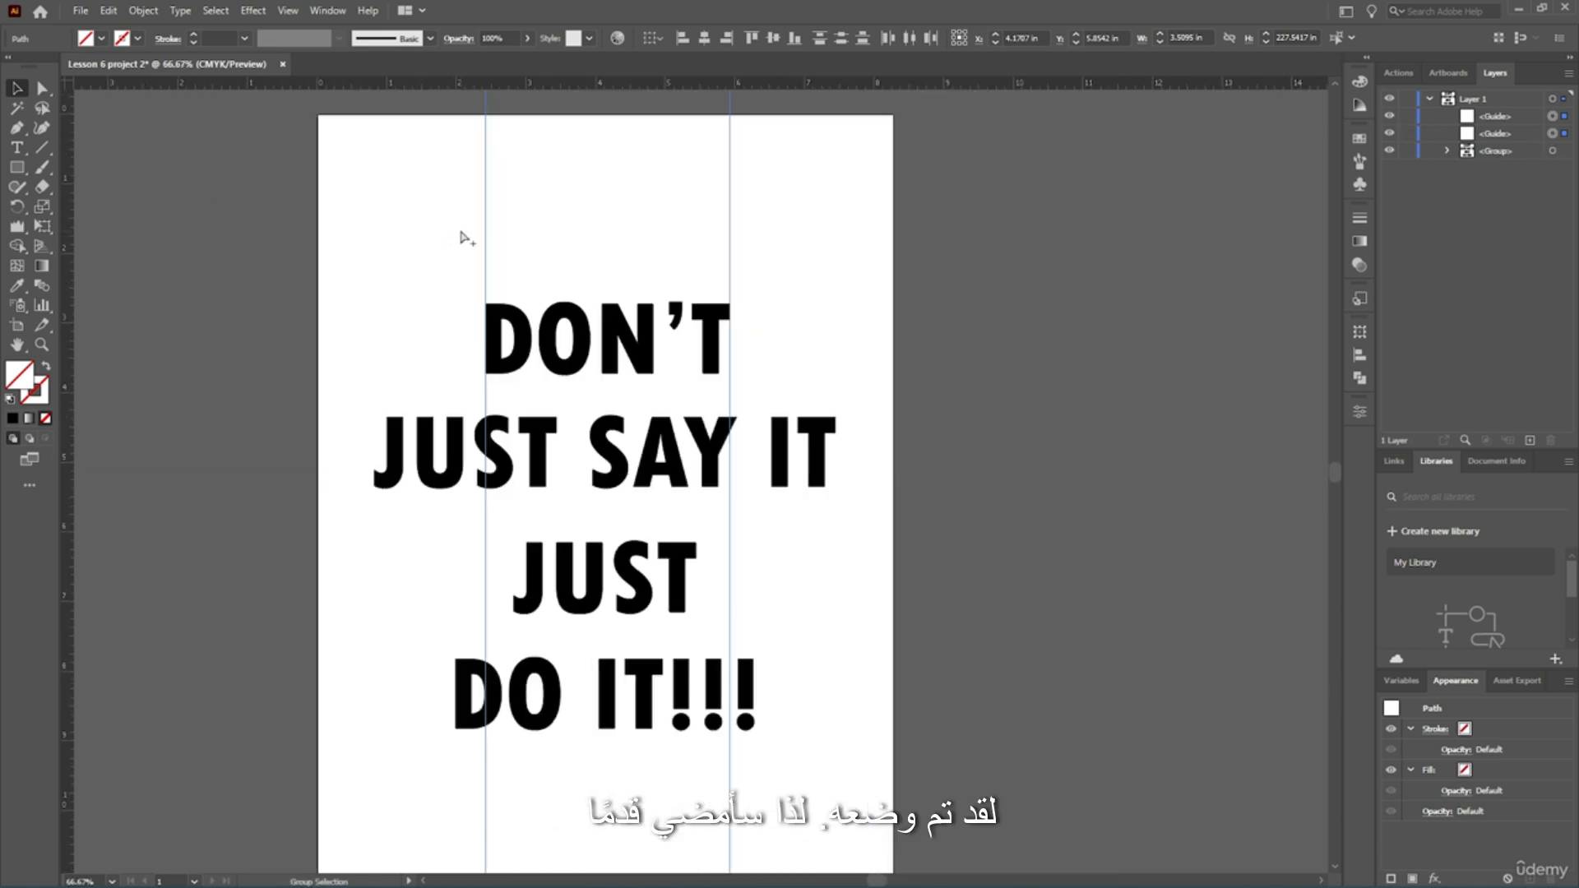
scroll(426, 295, "left", 1)
scroll(444, 255, "up", 1)
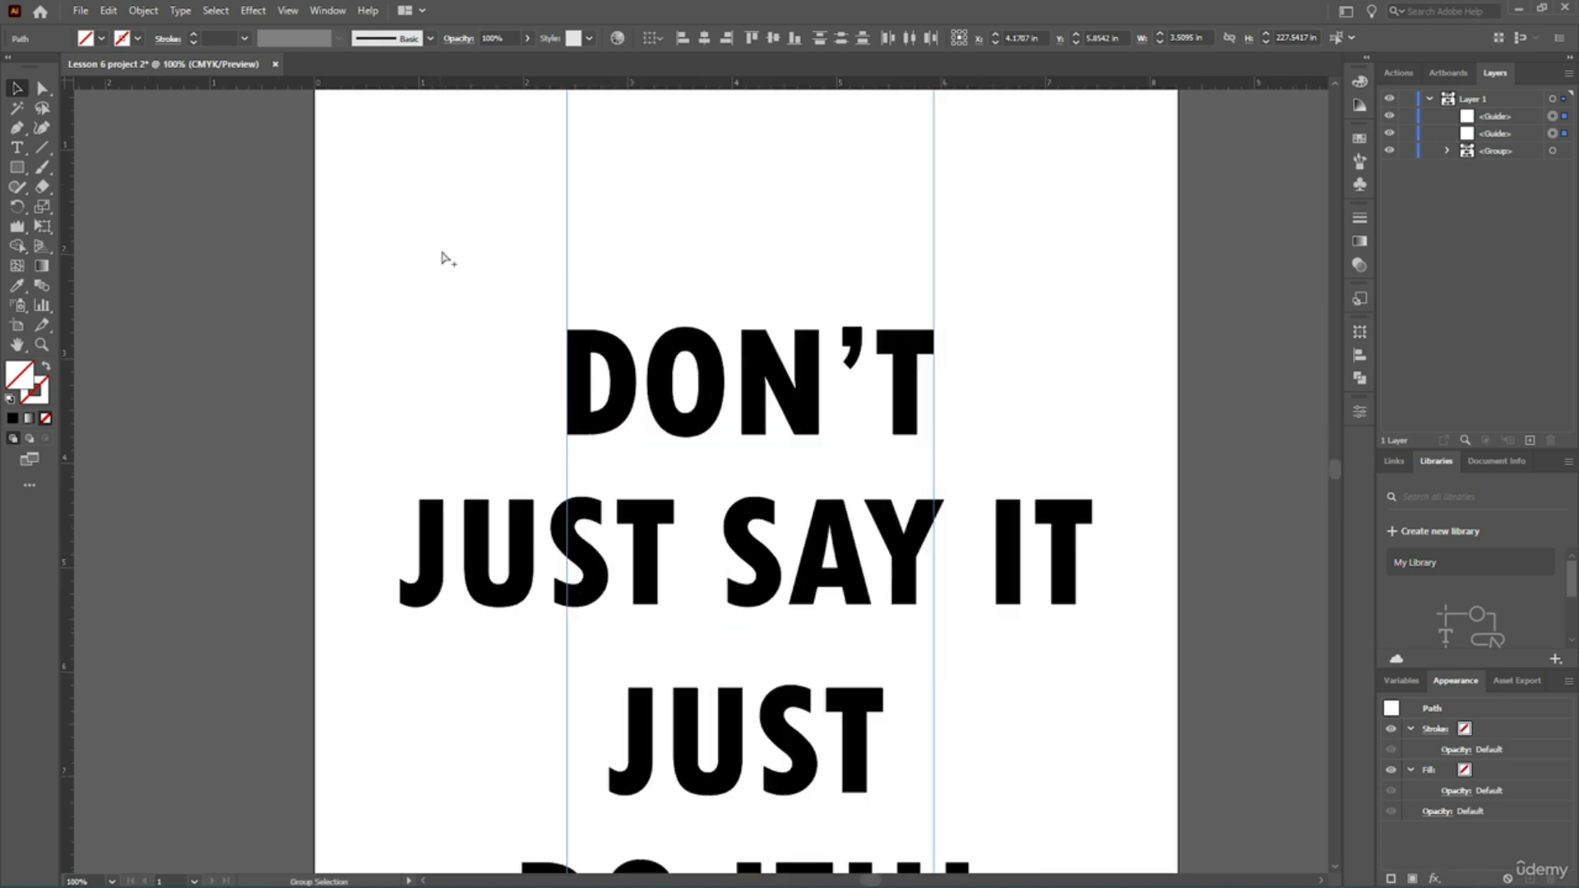
left_click(284, 11)
mouse_move(312, 626)
left_click(588, 653)
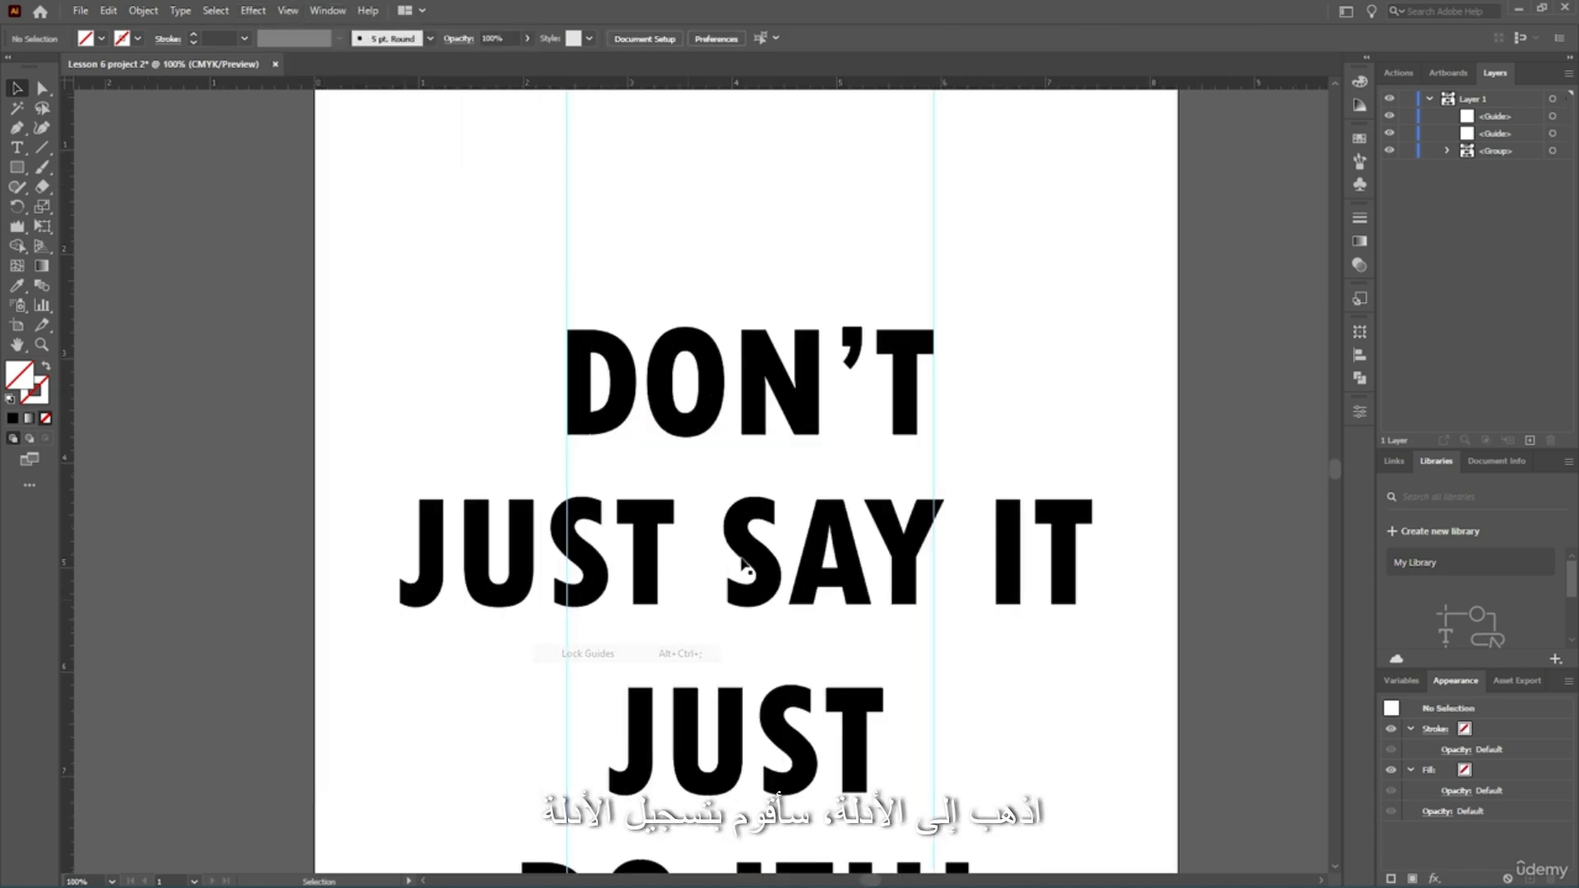
Ungroup the four text lines so that each can be edited separately.
scroll(697, 372, "up", 1)
scroll(919, 455, "up", 1)
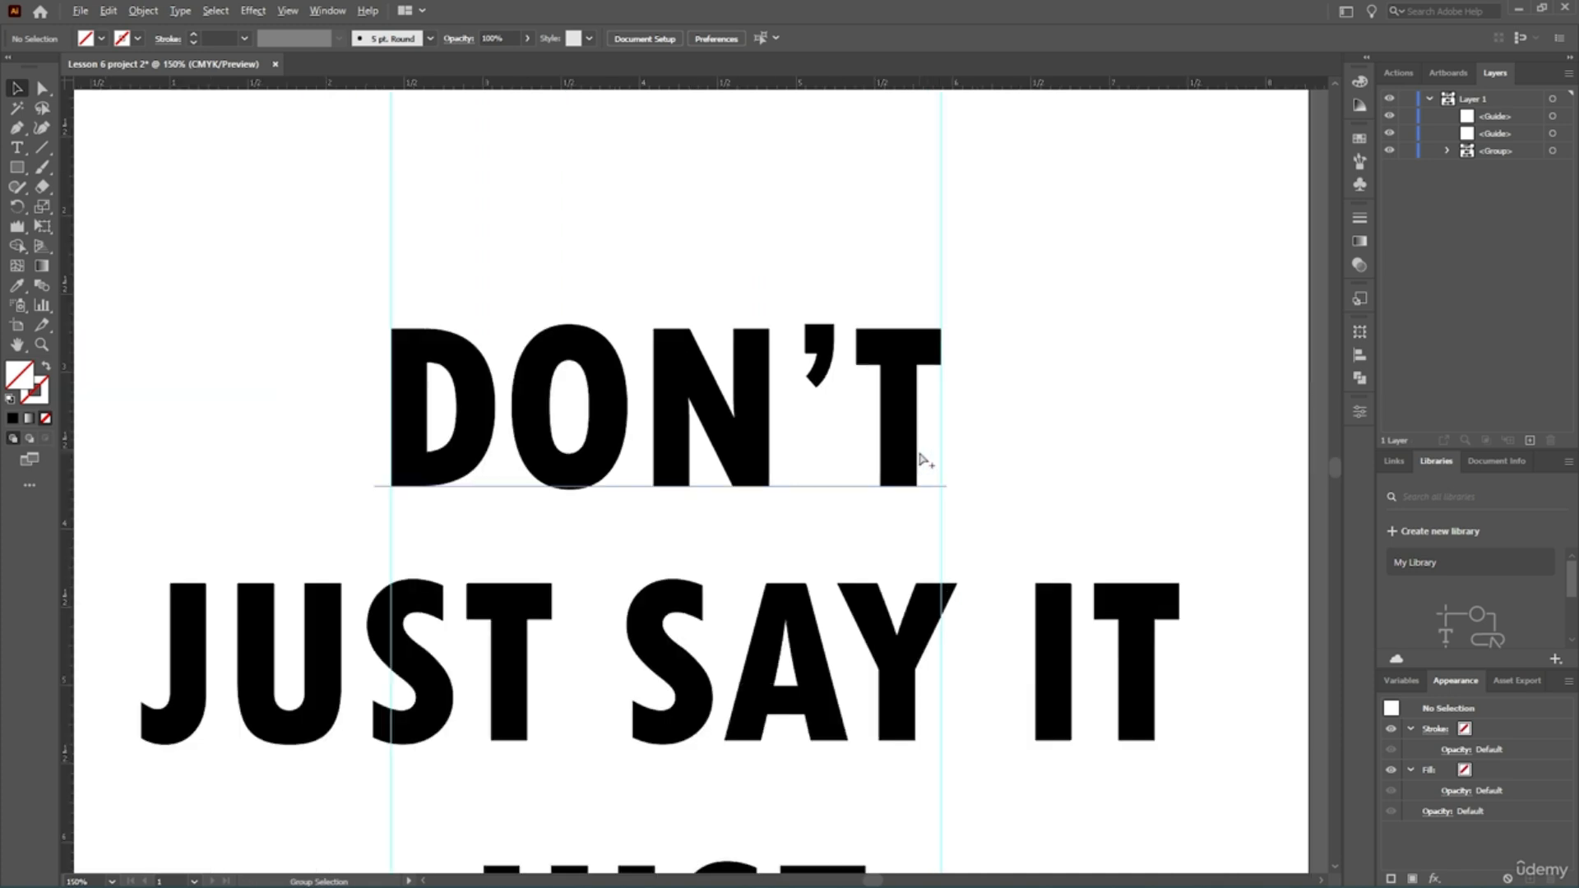
left_click(884, 431)
scroll(847, 428, "down", 1)
scroll(722, 397, "down", 3)
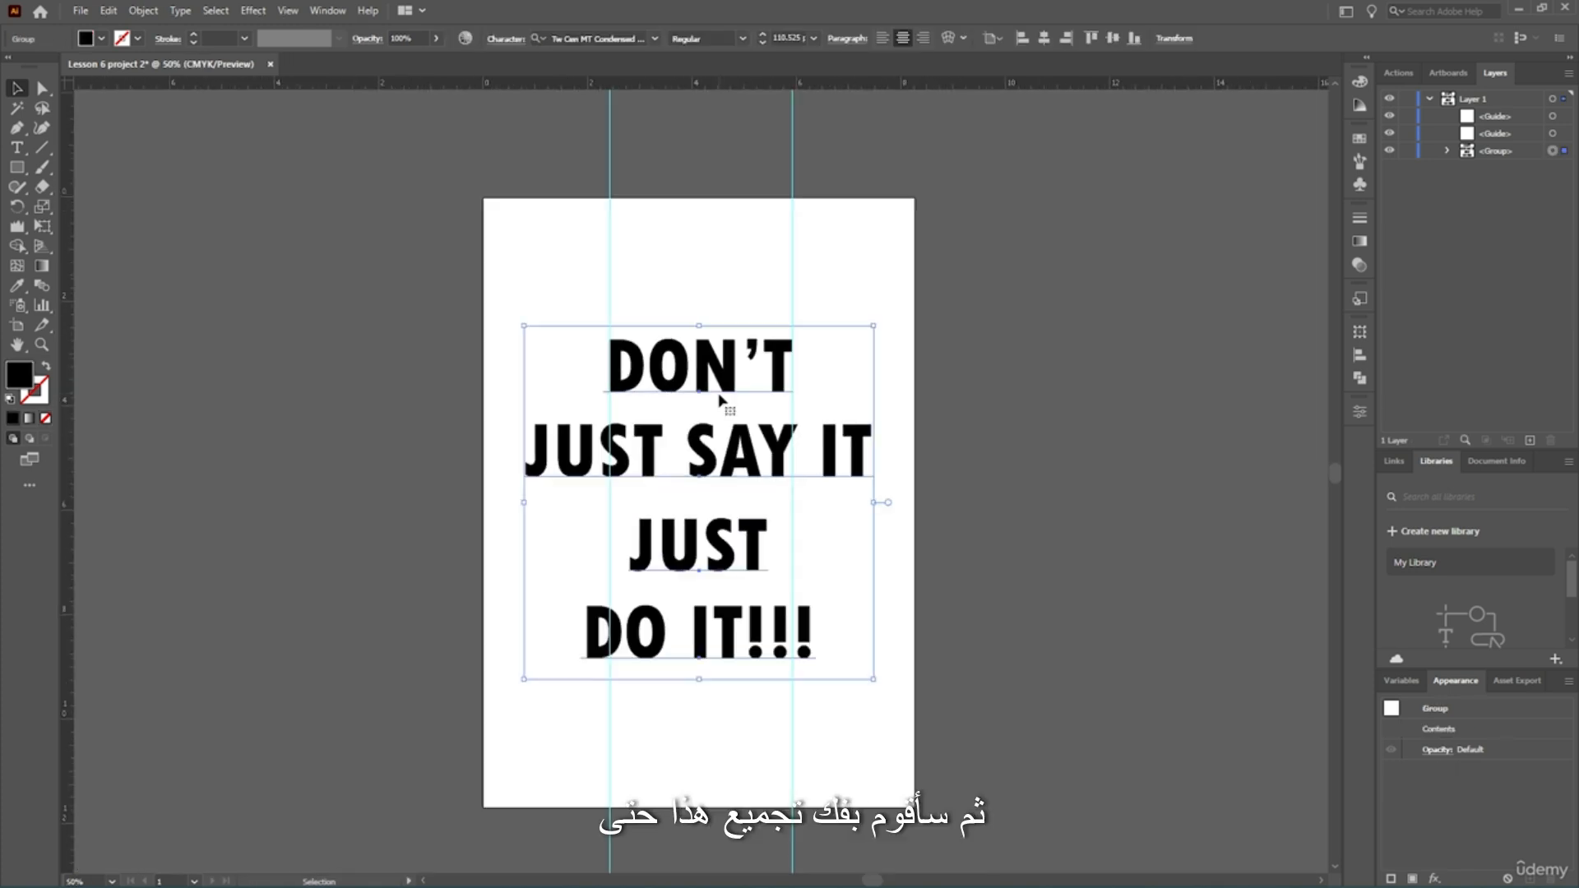
key("ctrl+shift+g")
left_click(433, 431)
Scale JUST SAY IT down to fit between the two guides and place it close beneath DON'T.
scroll(715, 546, "up", 1)
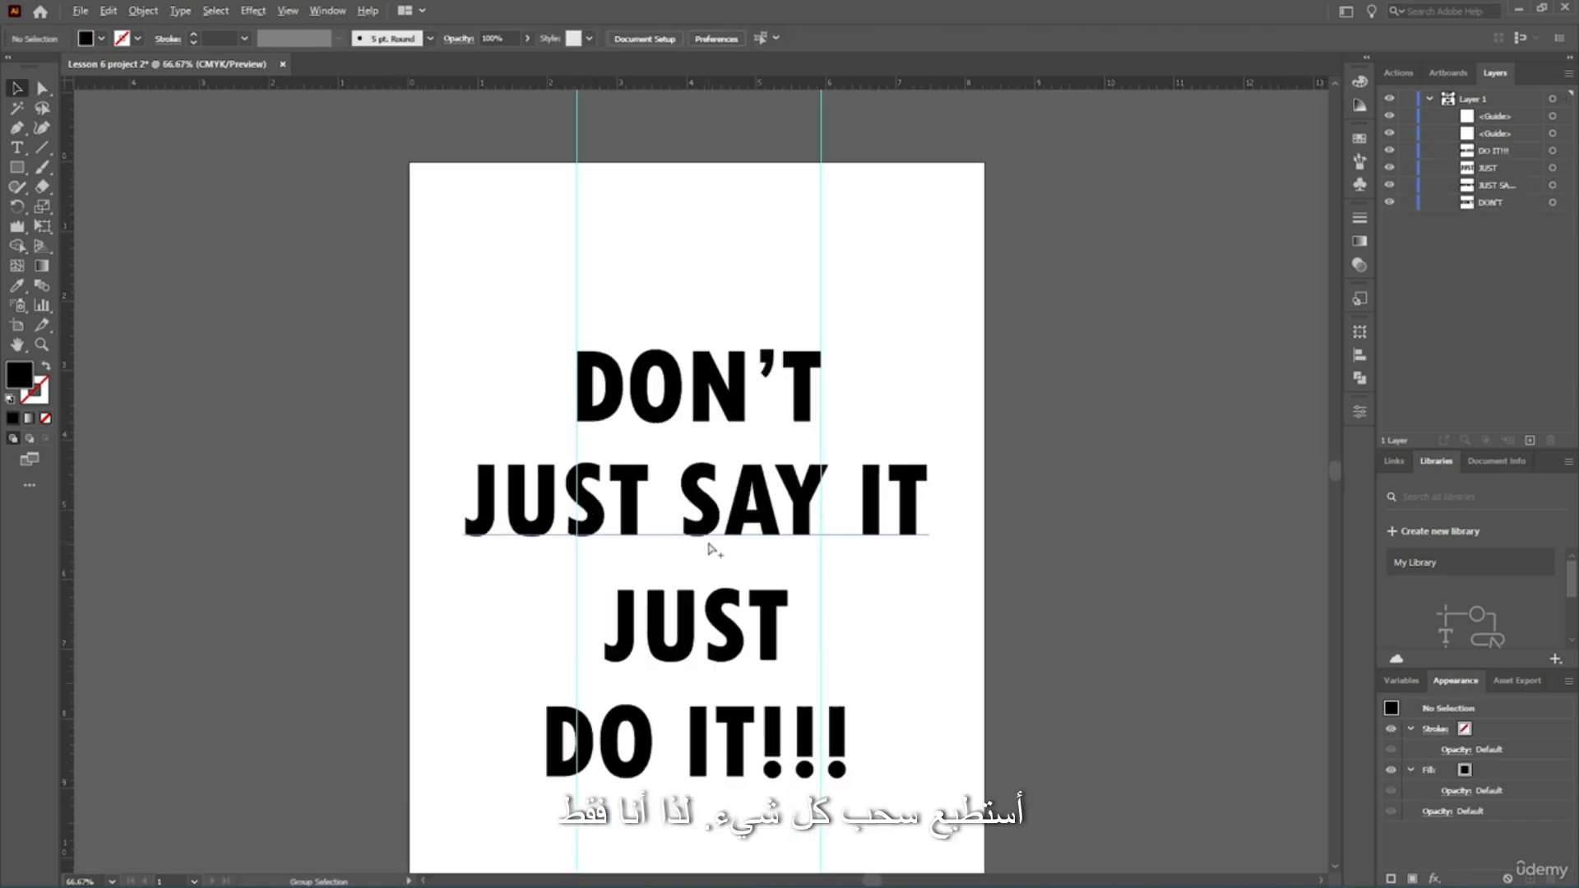
scroll(1061, 468, "up", 1)
left_click(956, 500)
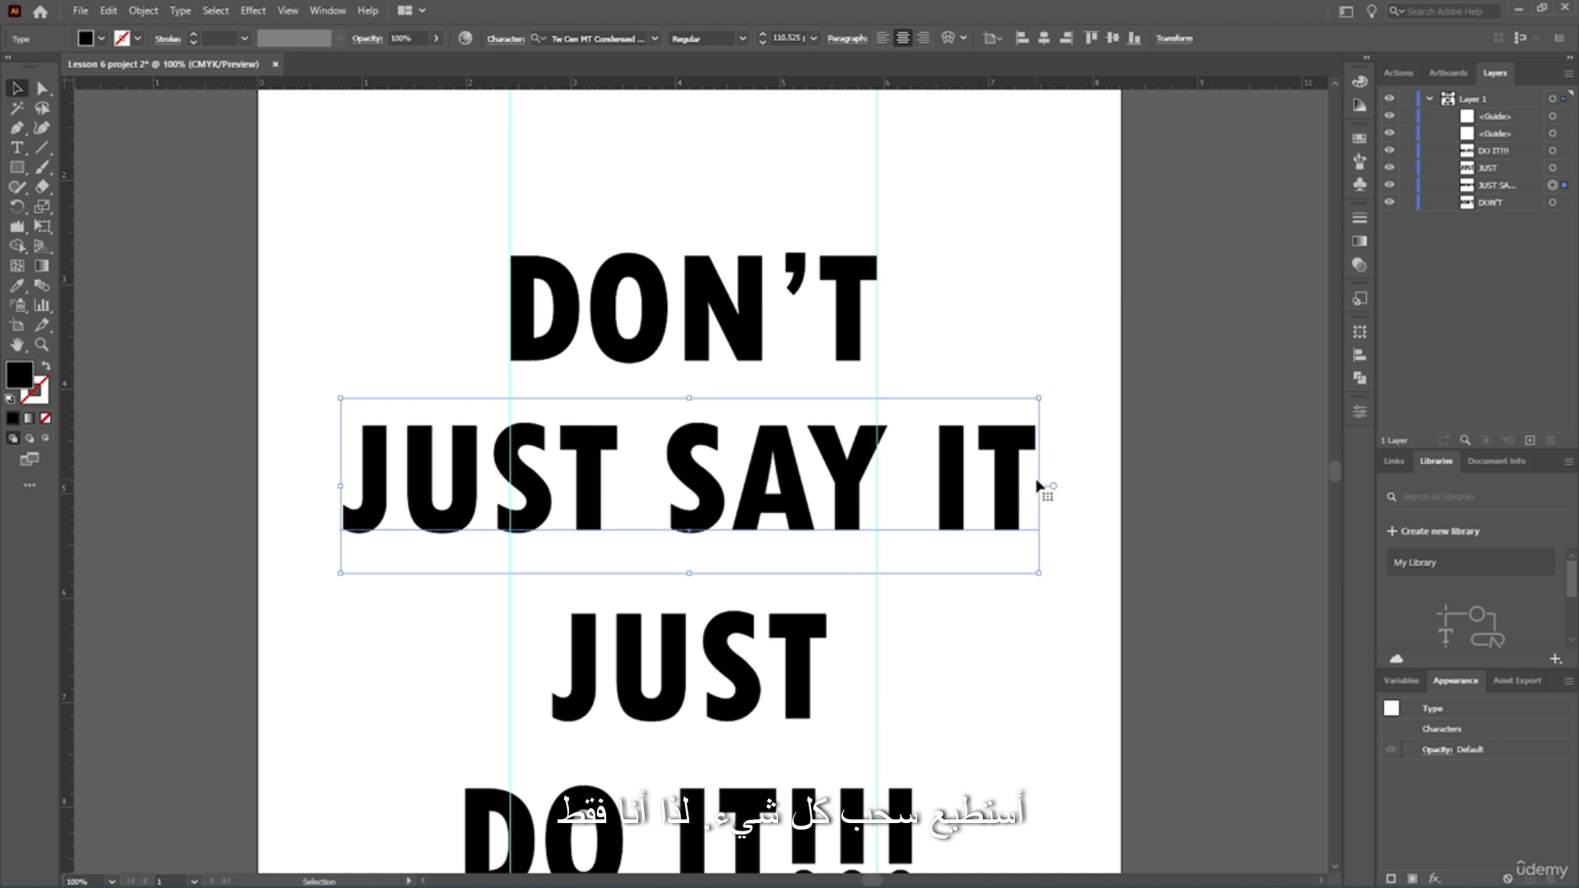
left_click_drag(1038, 485, 876, 486)
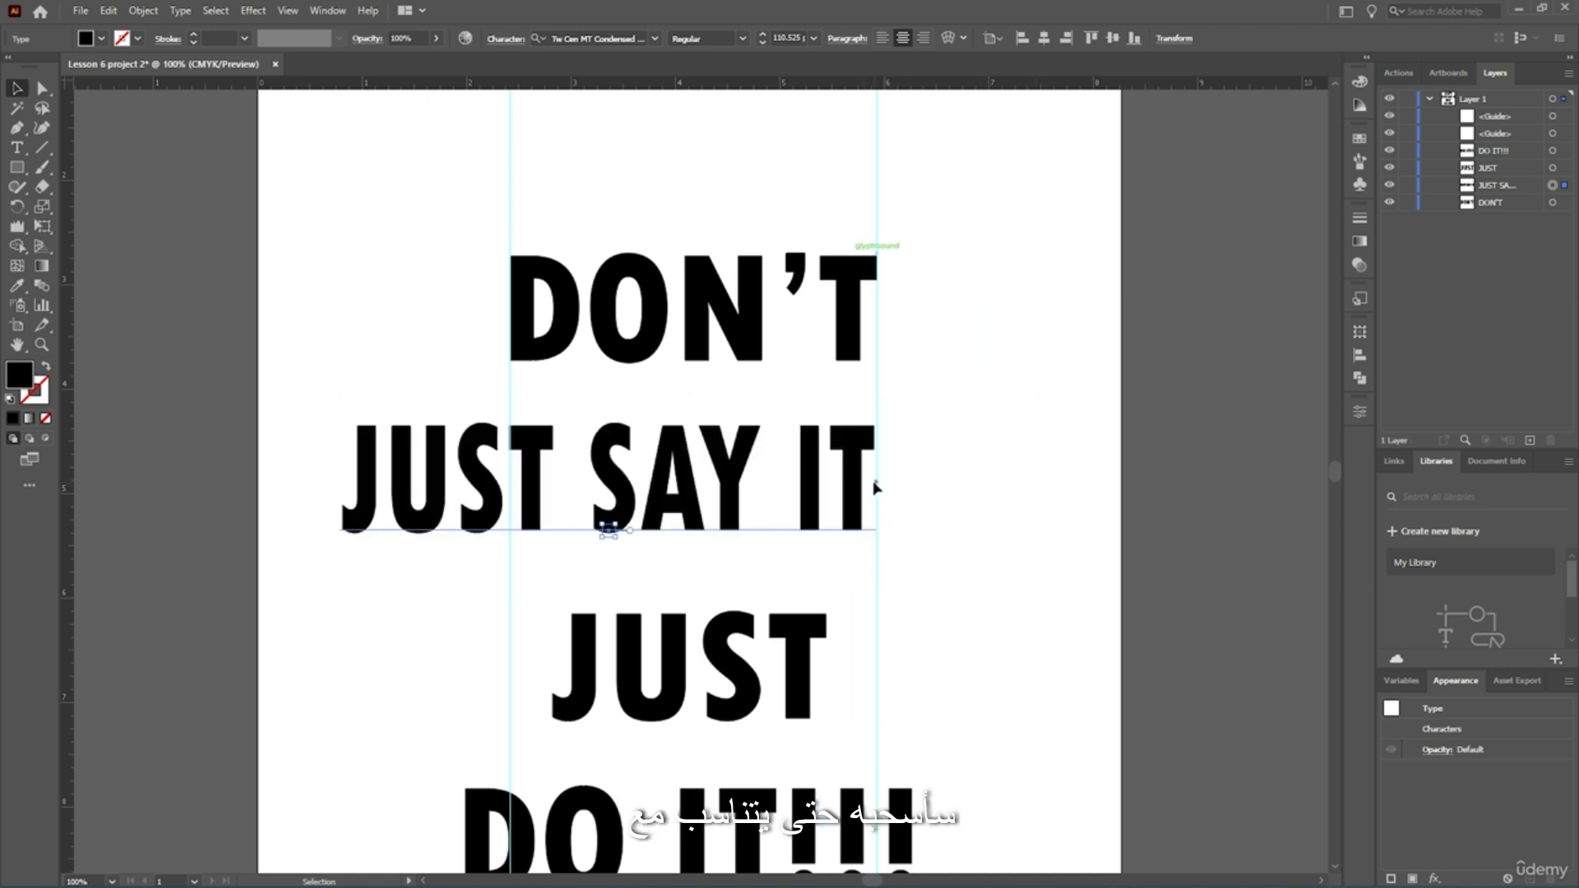
left_click_drag(341, 486, 511, 486)
scroll(695, 543, "up", 2)
left_click_drag(695, 608, 695, 399)
scroll(1215, 382, "down", 4)
left_click(1004, 419)
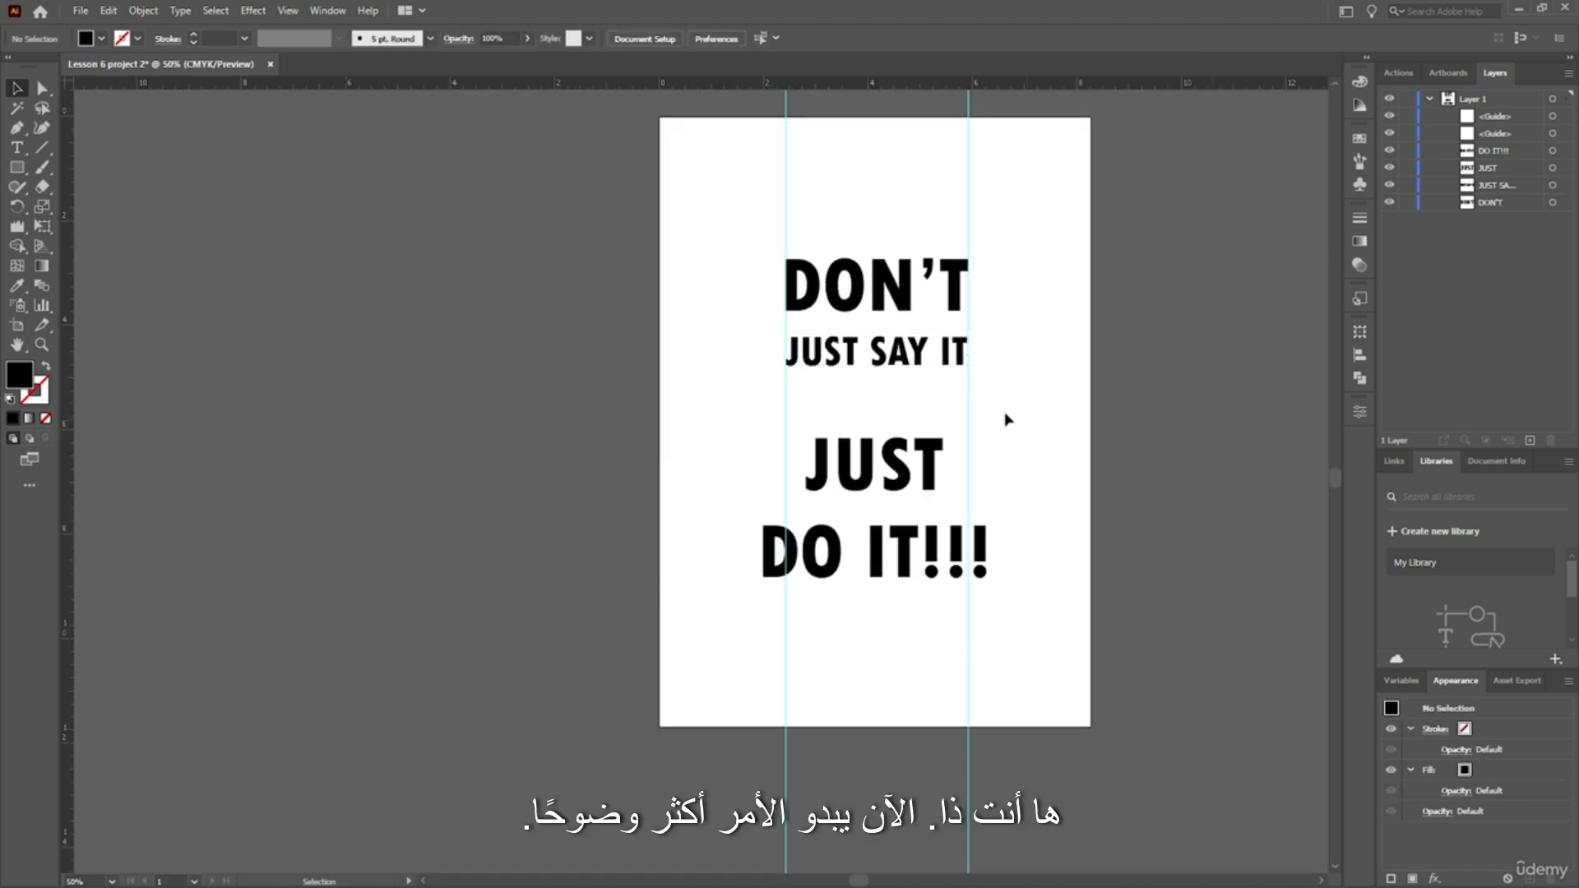
Change the font of the JUST SAY IT line to Myriad Pro.
scroll(913, 344, "up", 4)
left_click(855, 438)
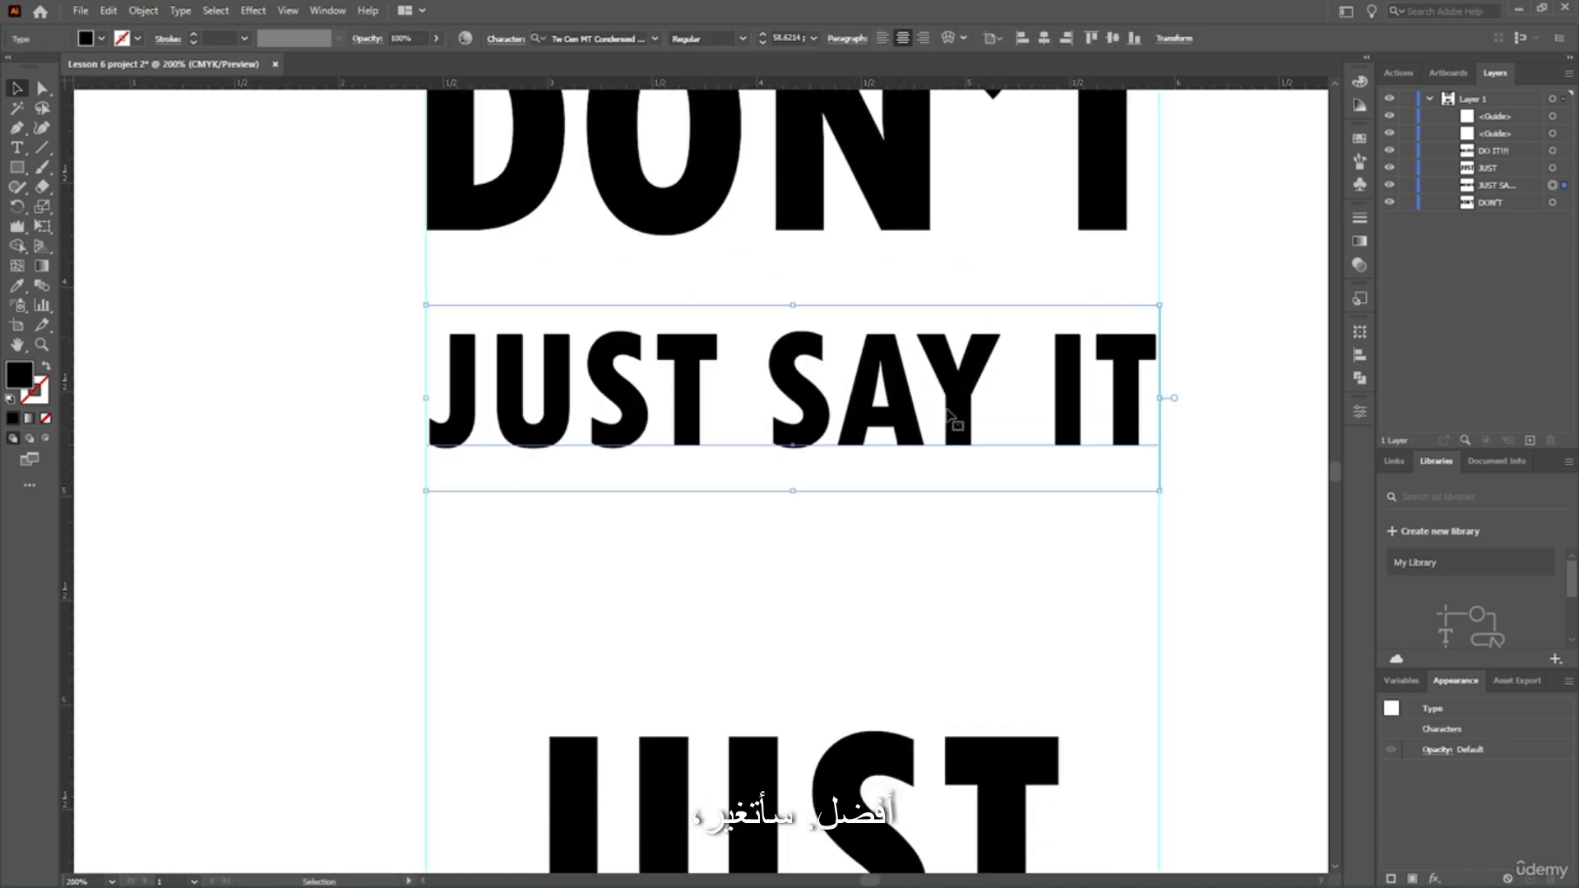
double_click(682, 394)
key("ctrl+a")
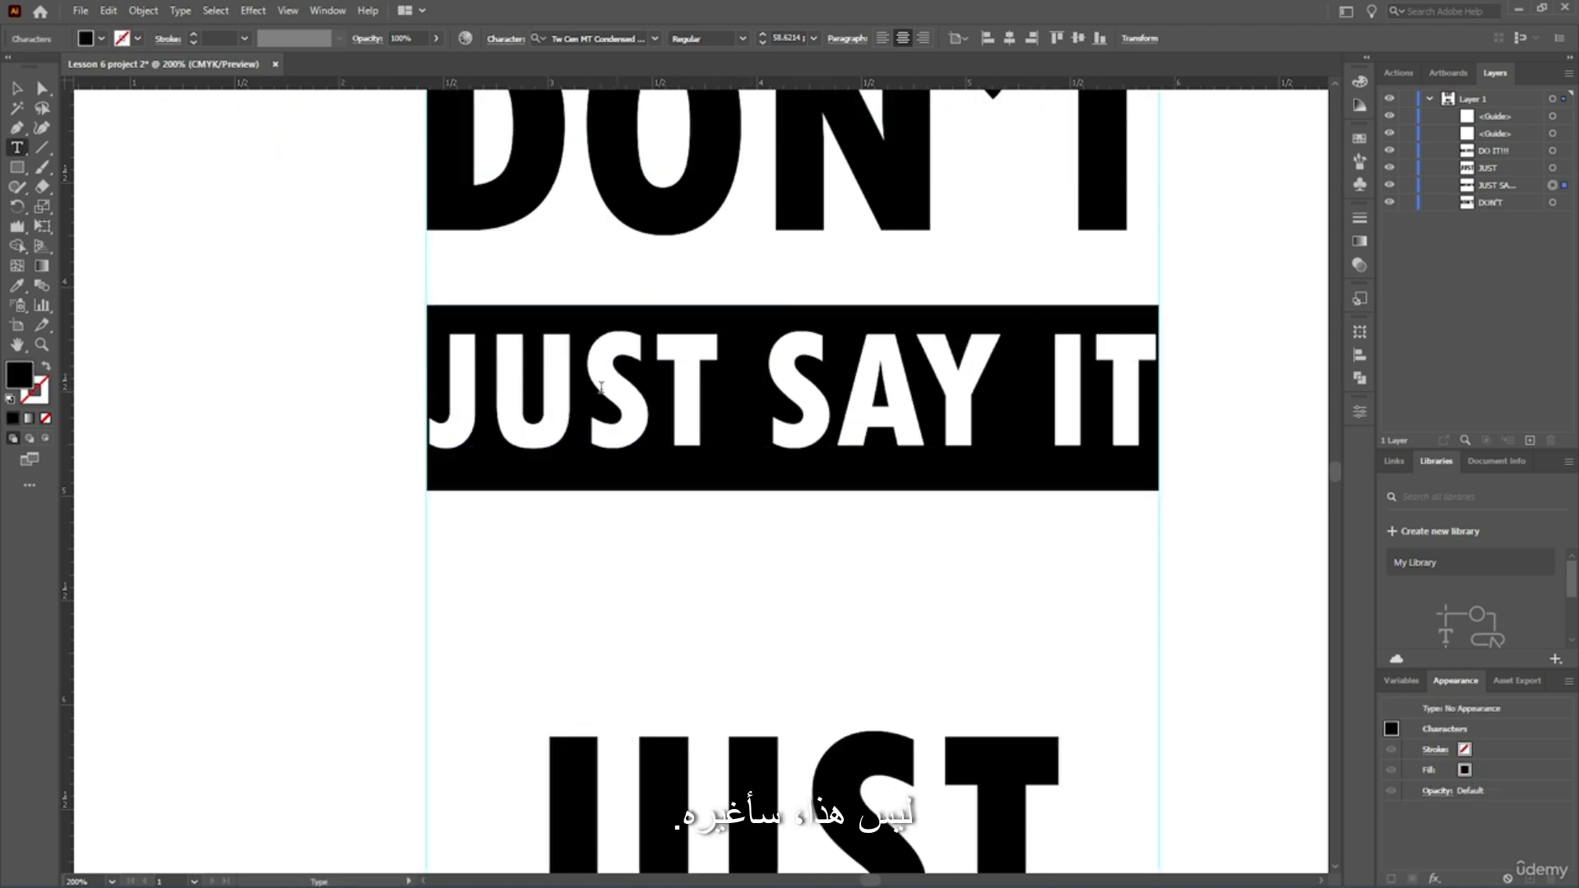
left_click(707, 413)
left_click_drag(1126, 410, 438, 381)
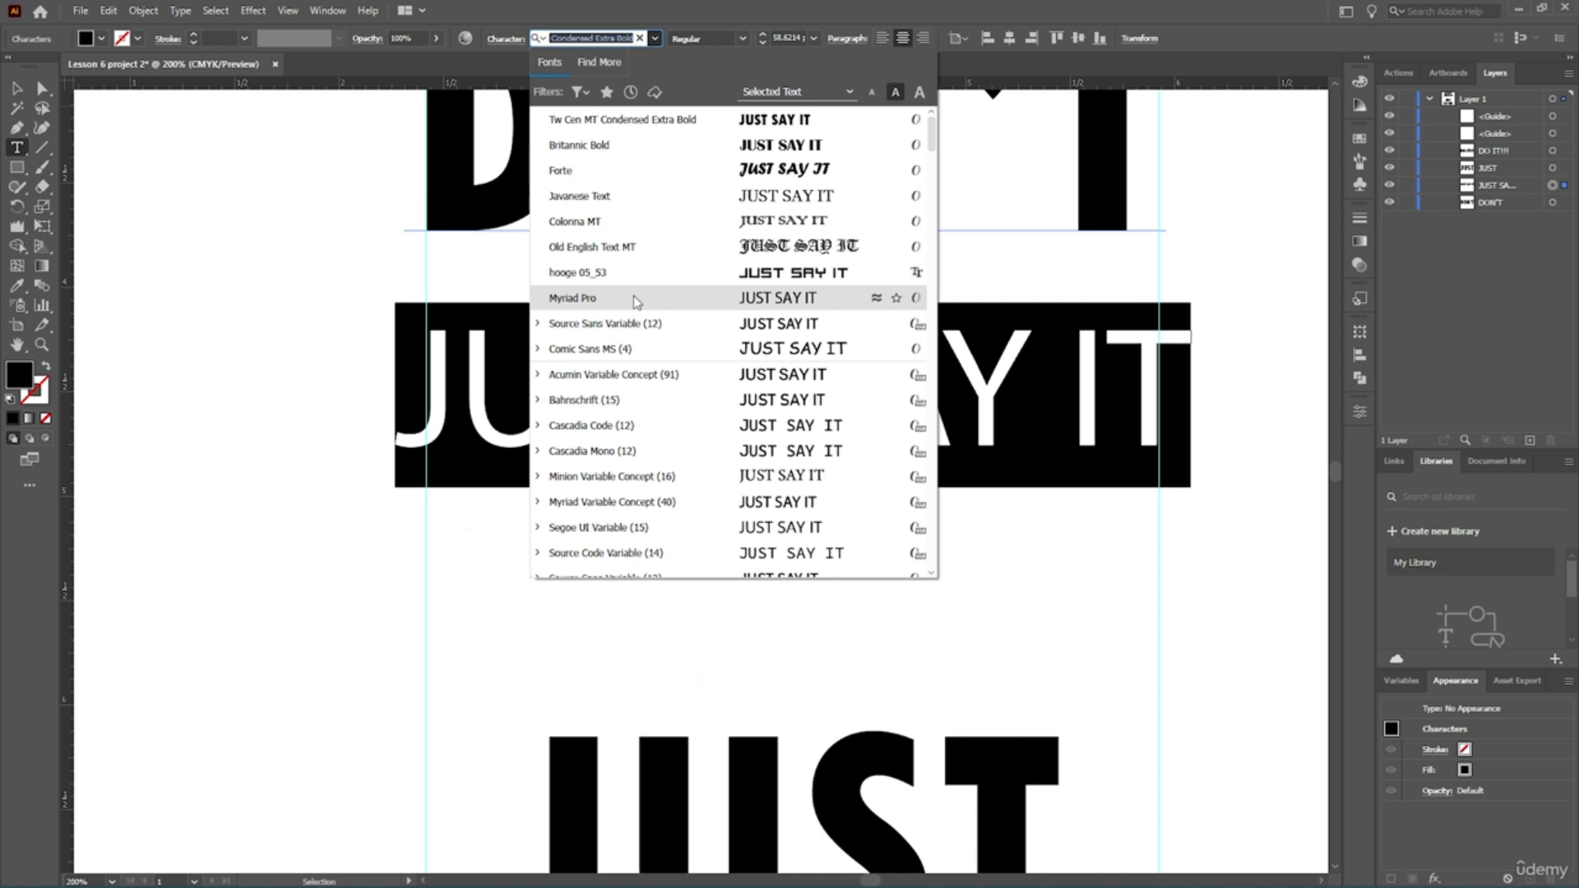
left_click(636, 301)
left_click(17, 88)
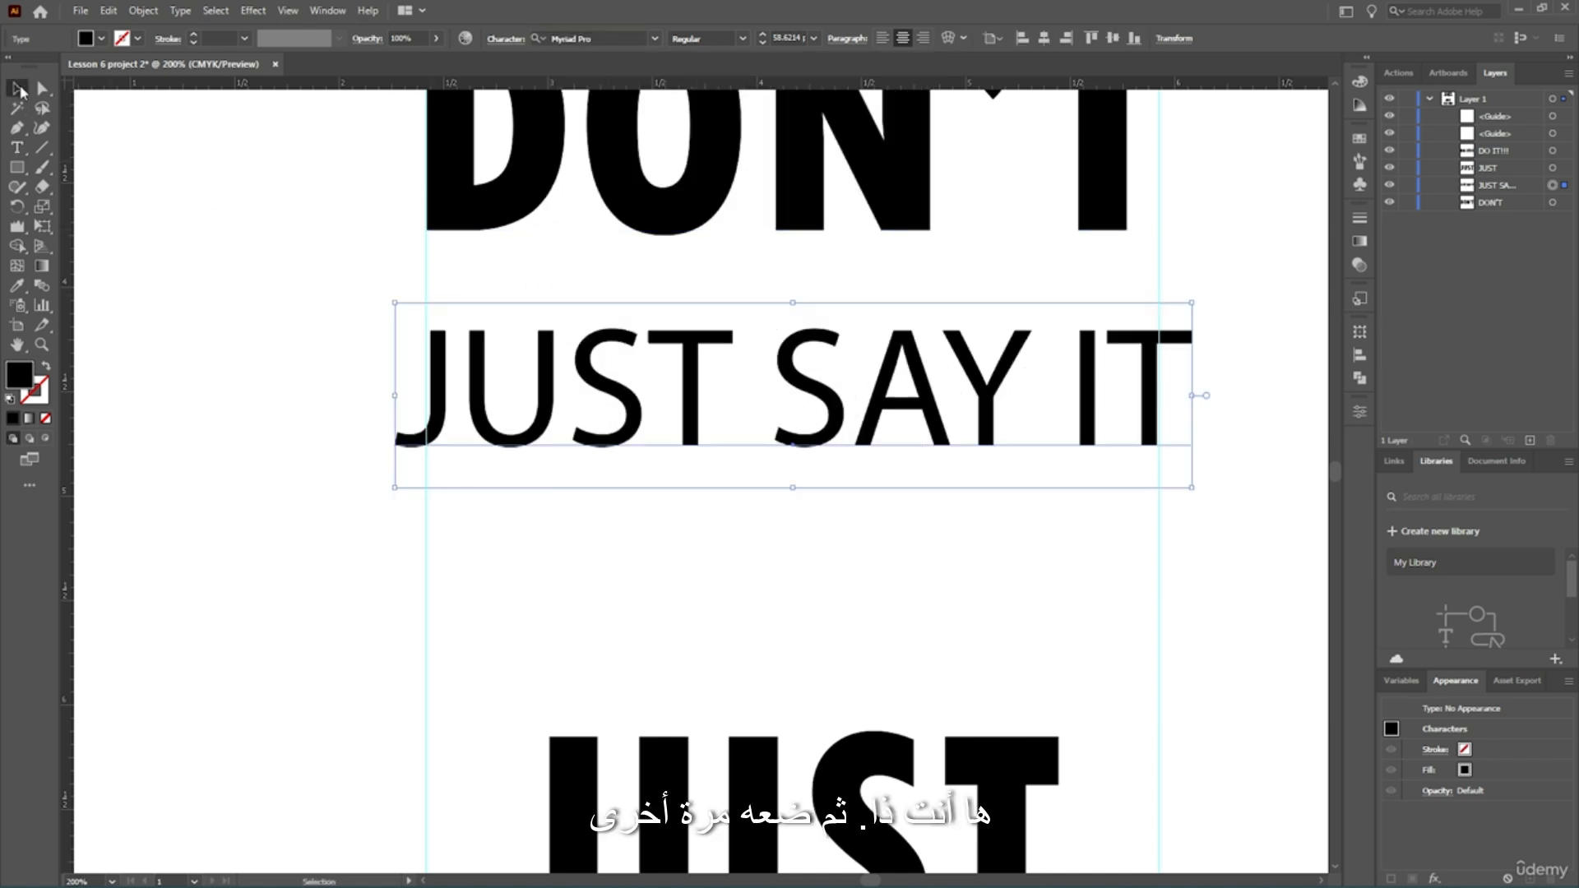
Narrow JUST SAY IT from both sides so its edges meet the two vertical guides.
left_click_drag(394, 396, 426, 396)
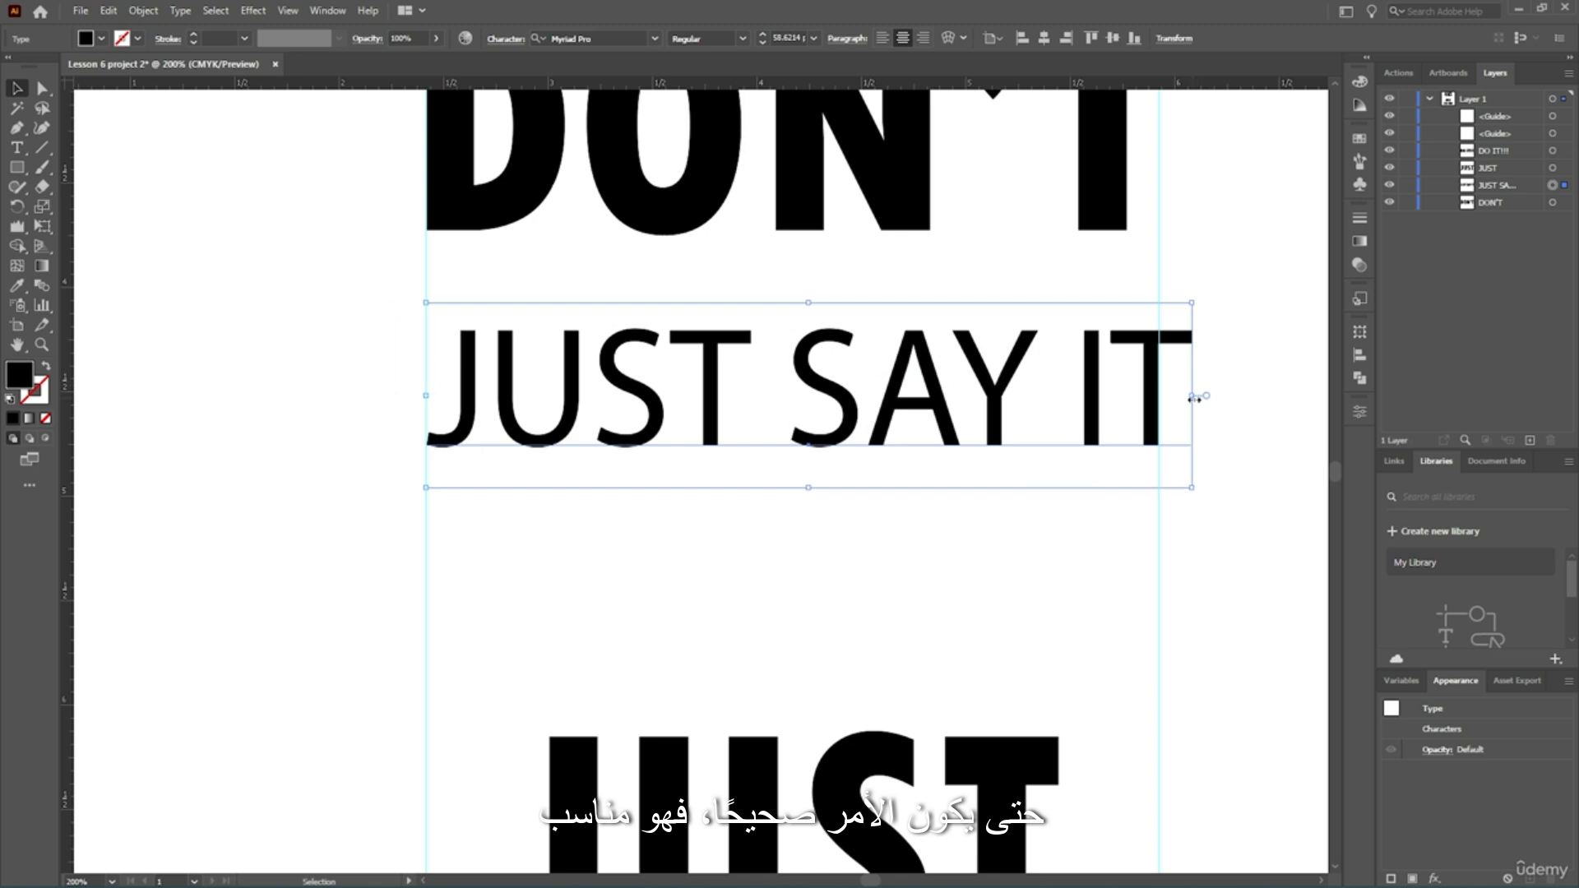
left_click_drag(1194, 399, 1158, 397)
key("ctrl+0")
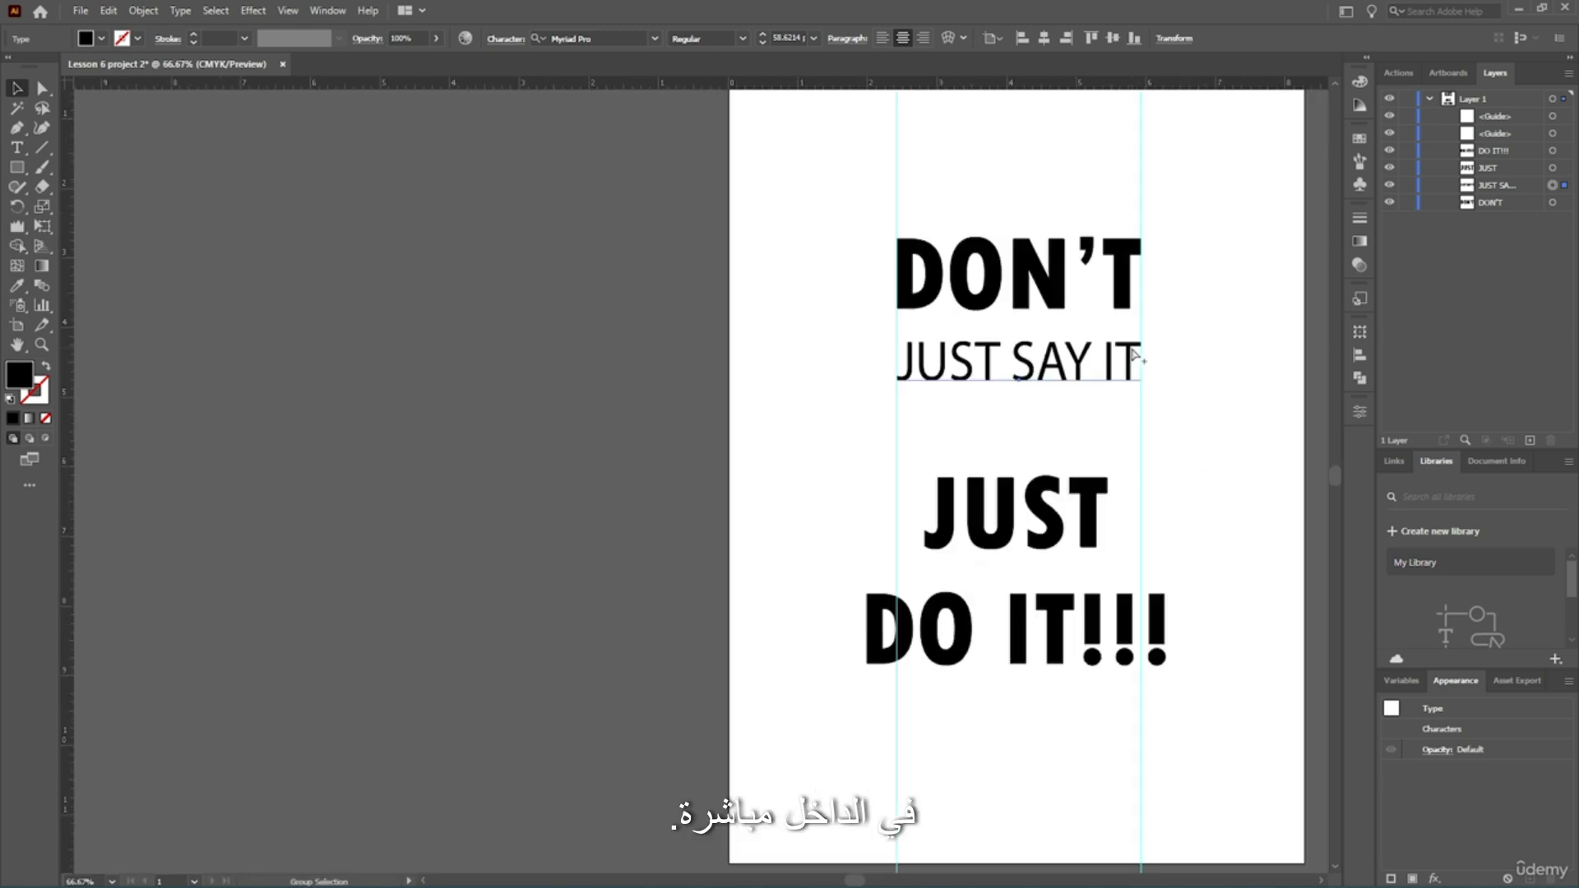
left_click(644, 335)
scroll(716, 328, "right", 4)
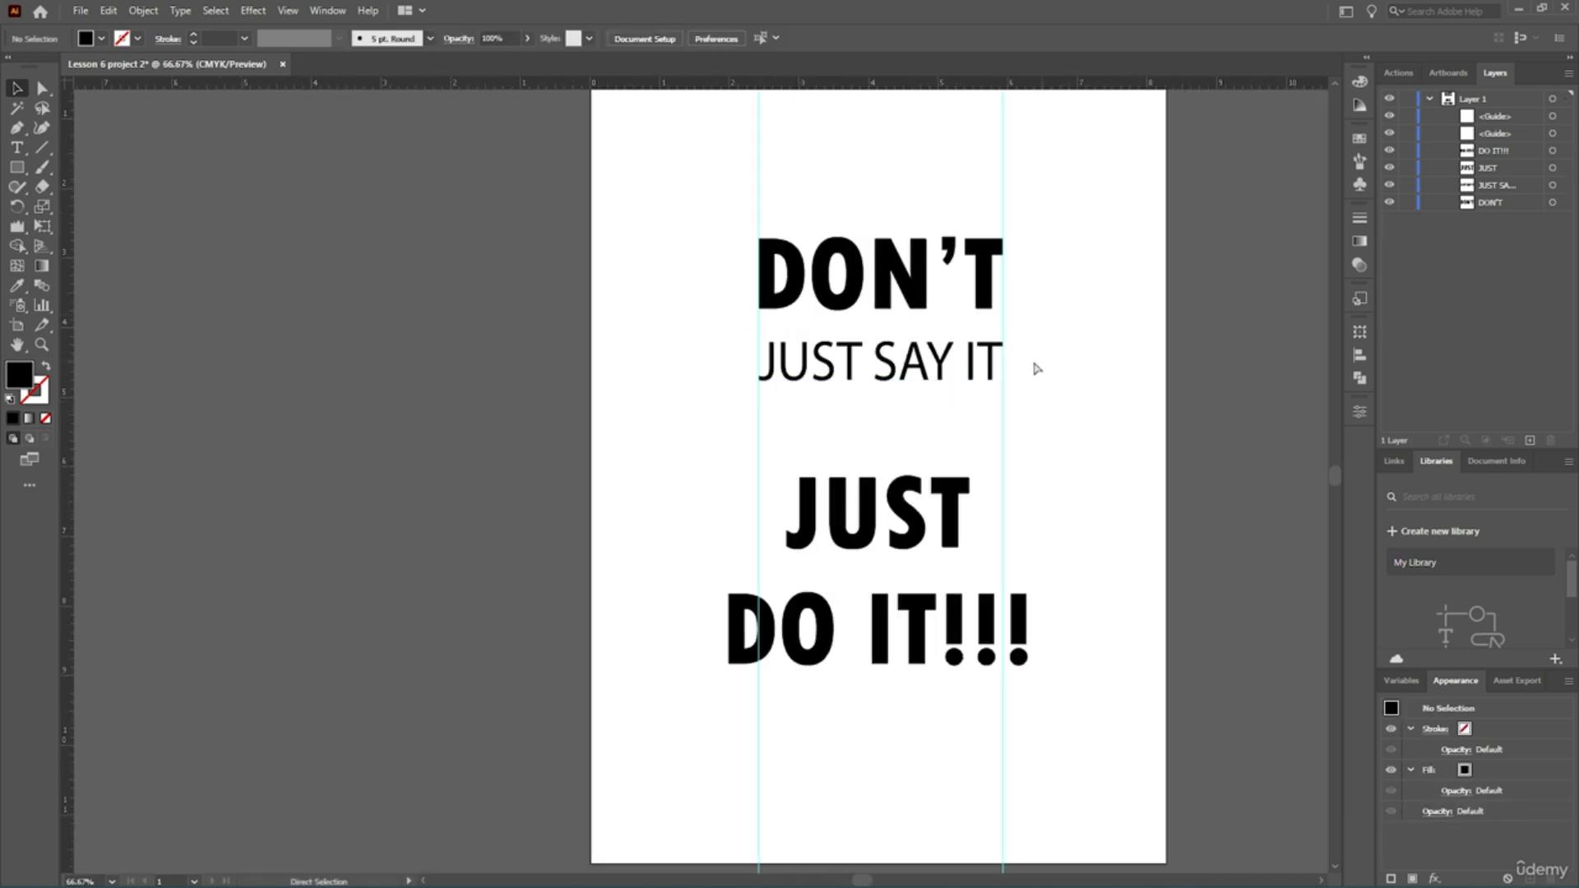
Move JUST up close beneath JUST SAY IT and stretch its right side to the right-hand guide.
scroll(1023, 367, "up", 2)
scroll(736, 322, "down", 1)
scroll(574, 468, "up", 1)
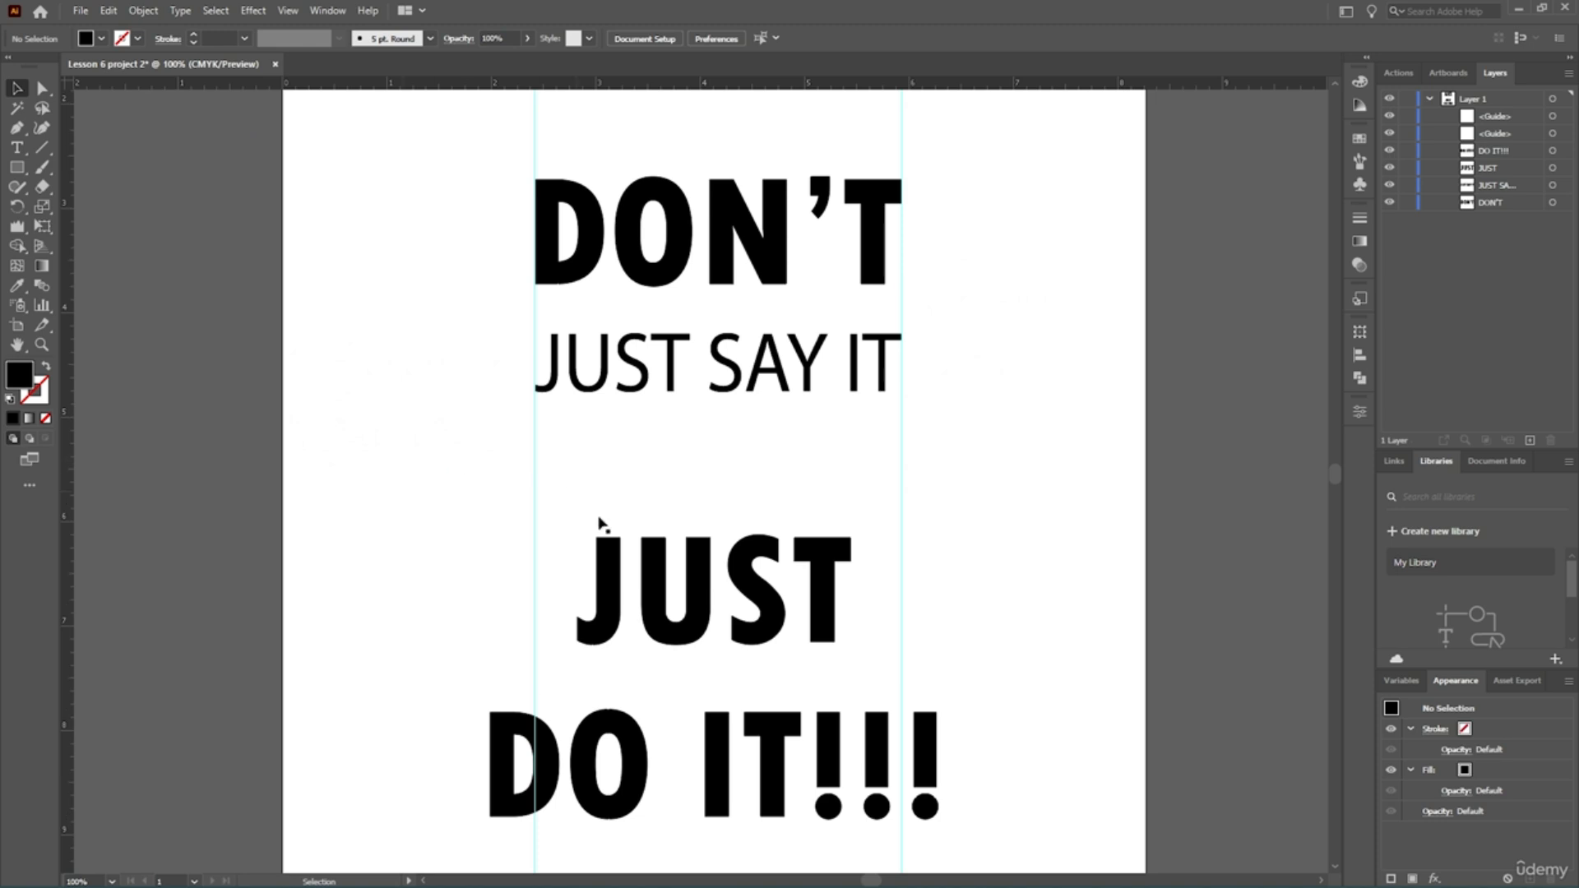
left_click_drag(705, 608, 708, 481)
left_click_drag(856, 471, 889, 470)
scroll(913, 473, "up", 5)
scroll(870, 208, "up", 3)
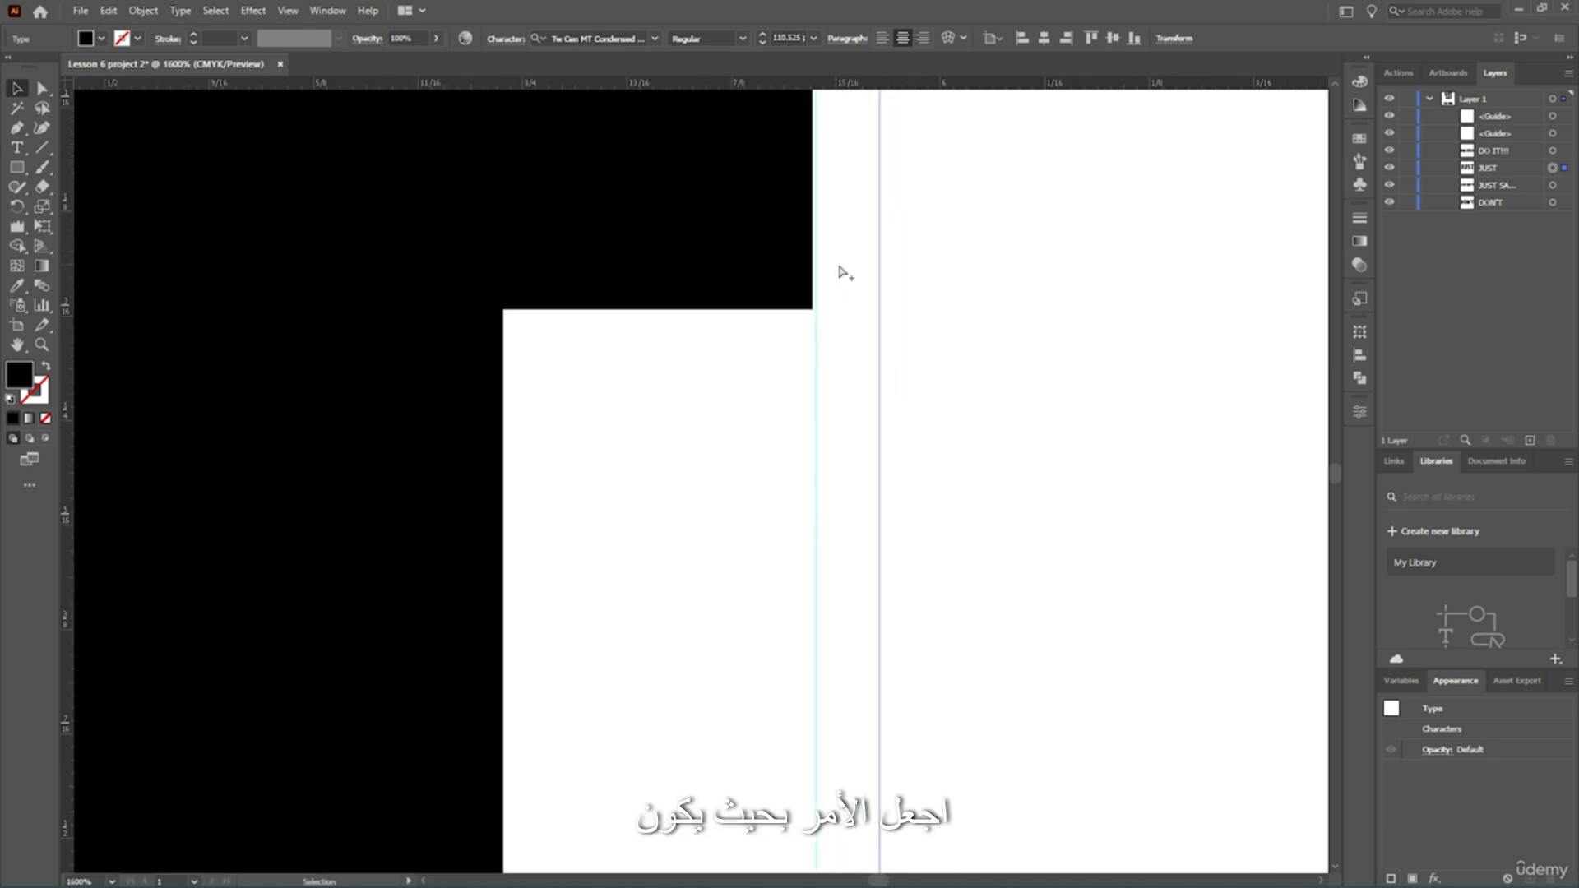
scroll(839, 264, "down", 2)
left_click_drag(868, 591, 867, 592)
scroll(438, 444, "down", 5)
scroll(461, 556, "up", 2)
scroll(398, 599, "left", 8)
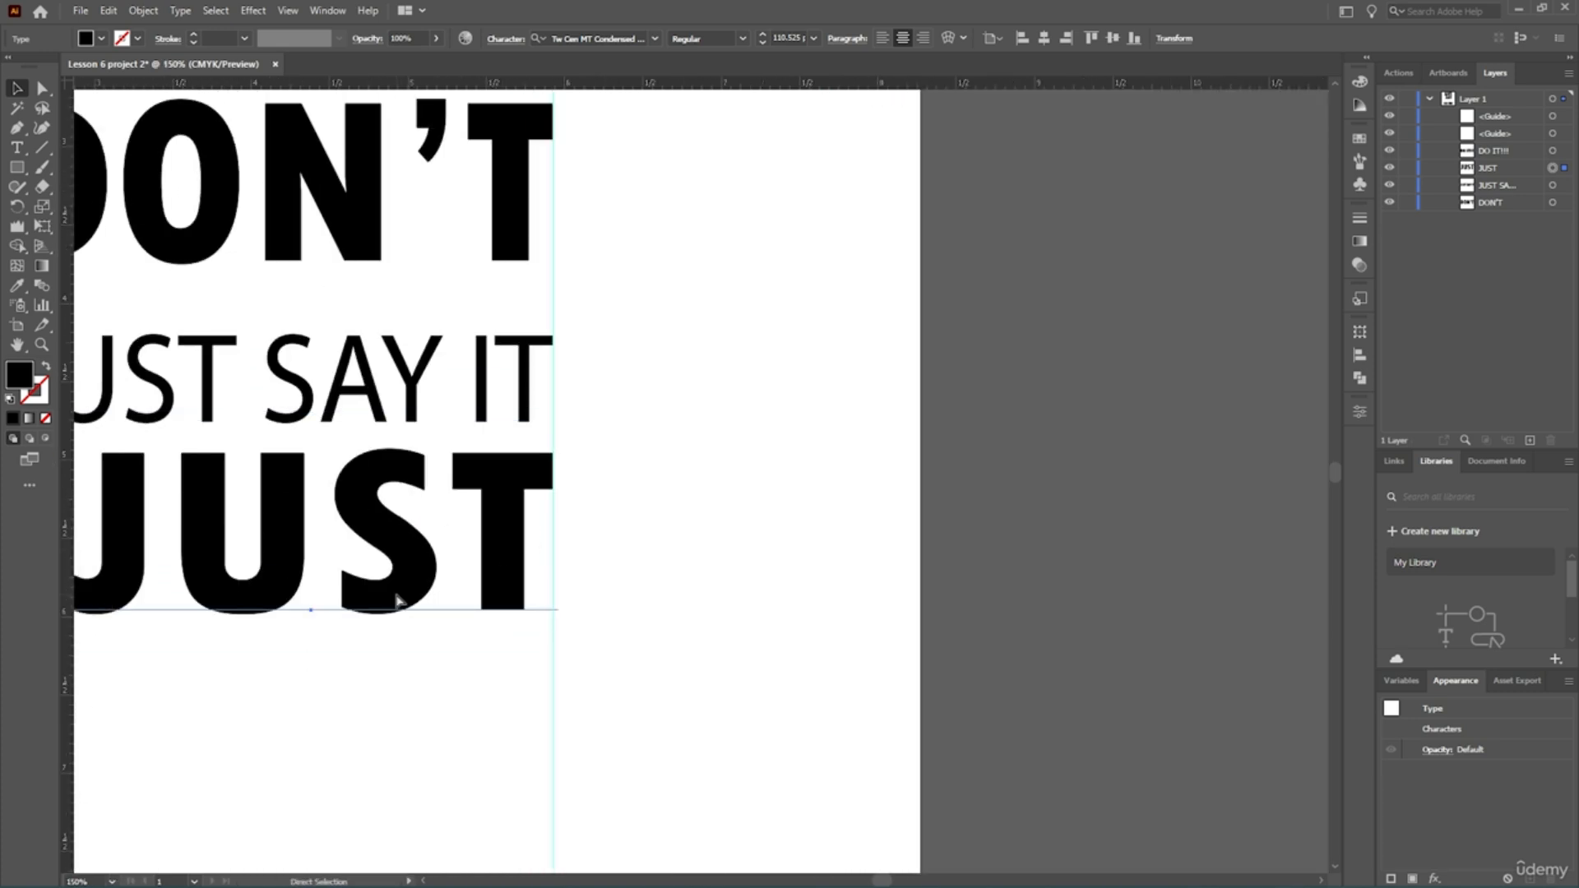
Stretch the left side of the lower JUST line out to the left-hand guide.
key("v")
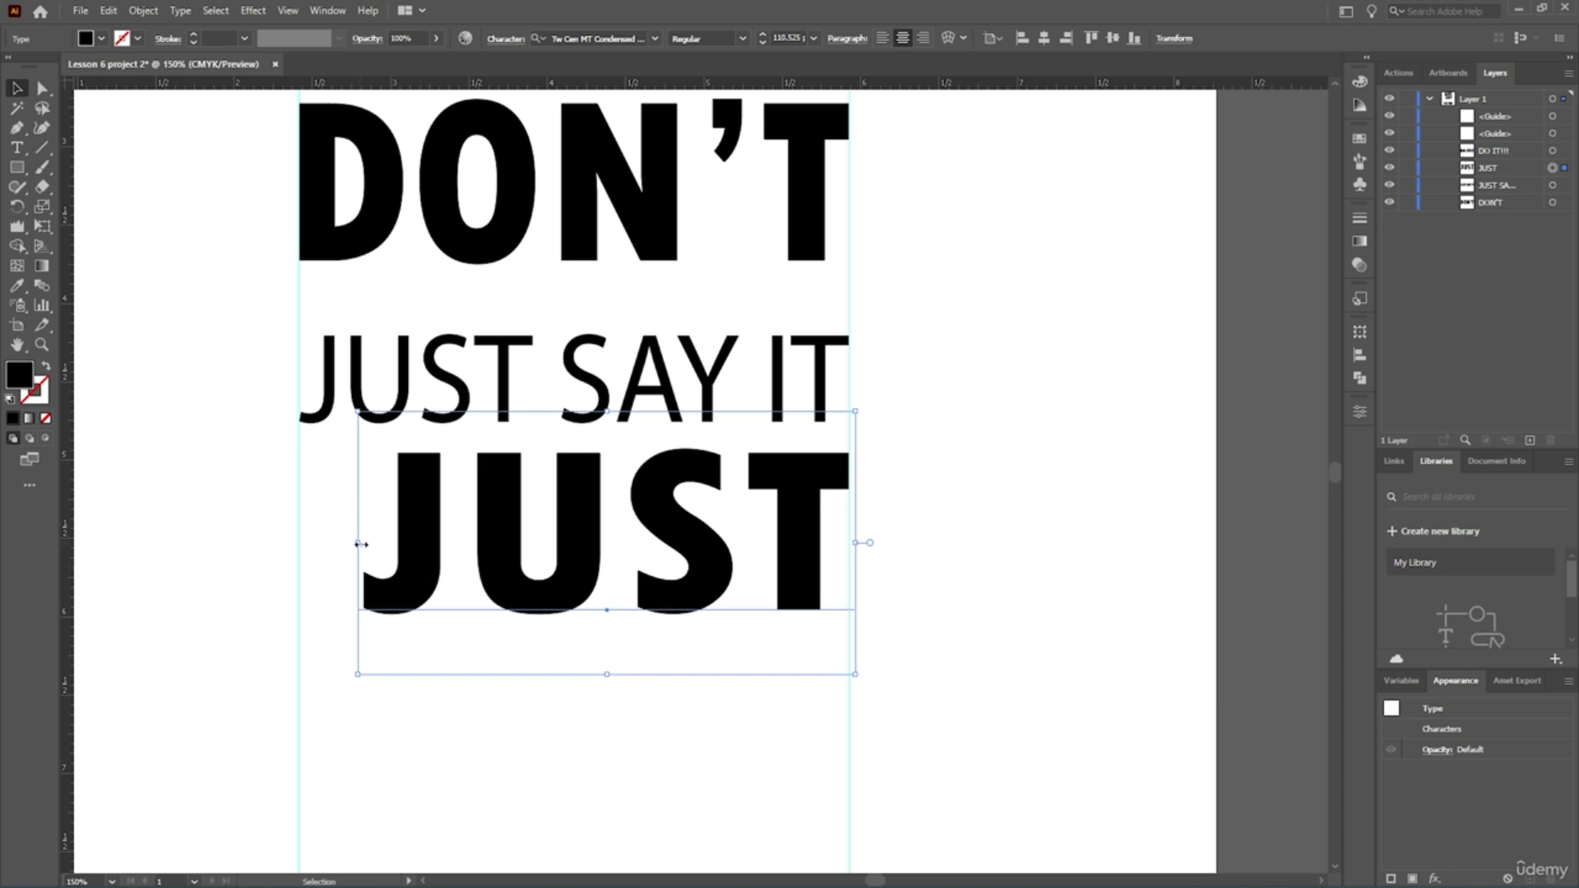
left_click_drag(358, 544, 295, 547)
scroll(429, 412, "down", 4)
scroll(374, 493, "up", 3)
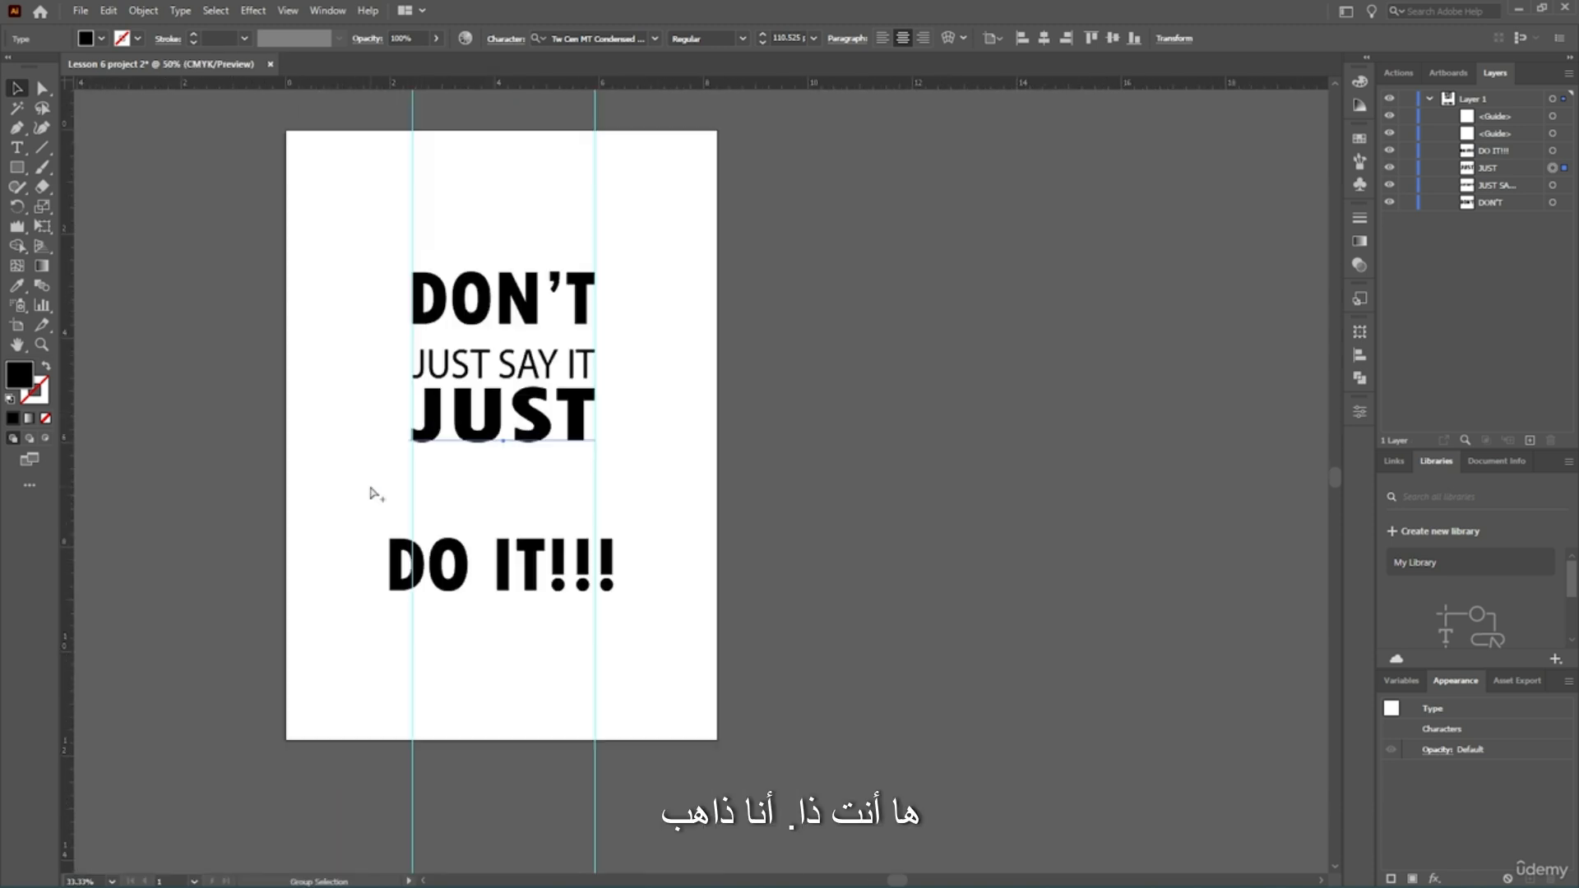
left_click(910, 491)
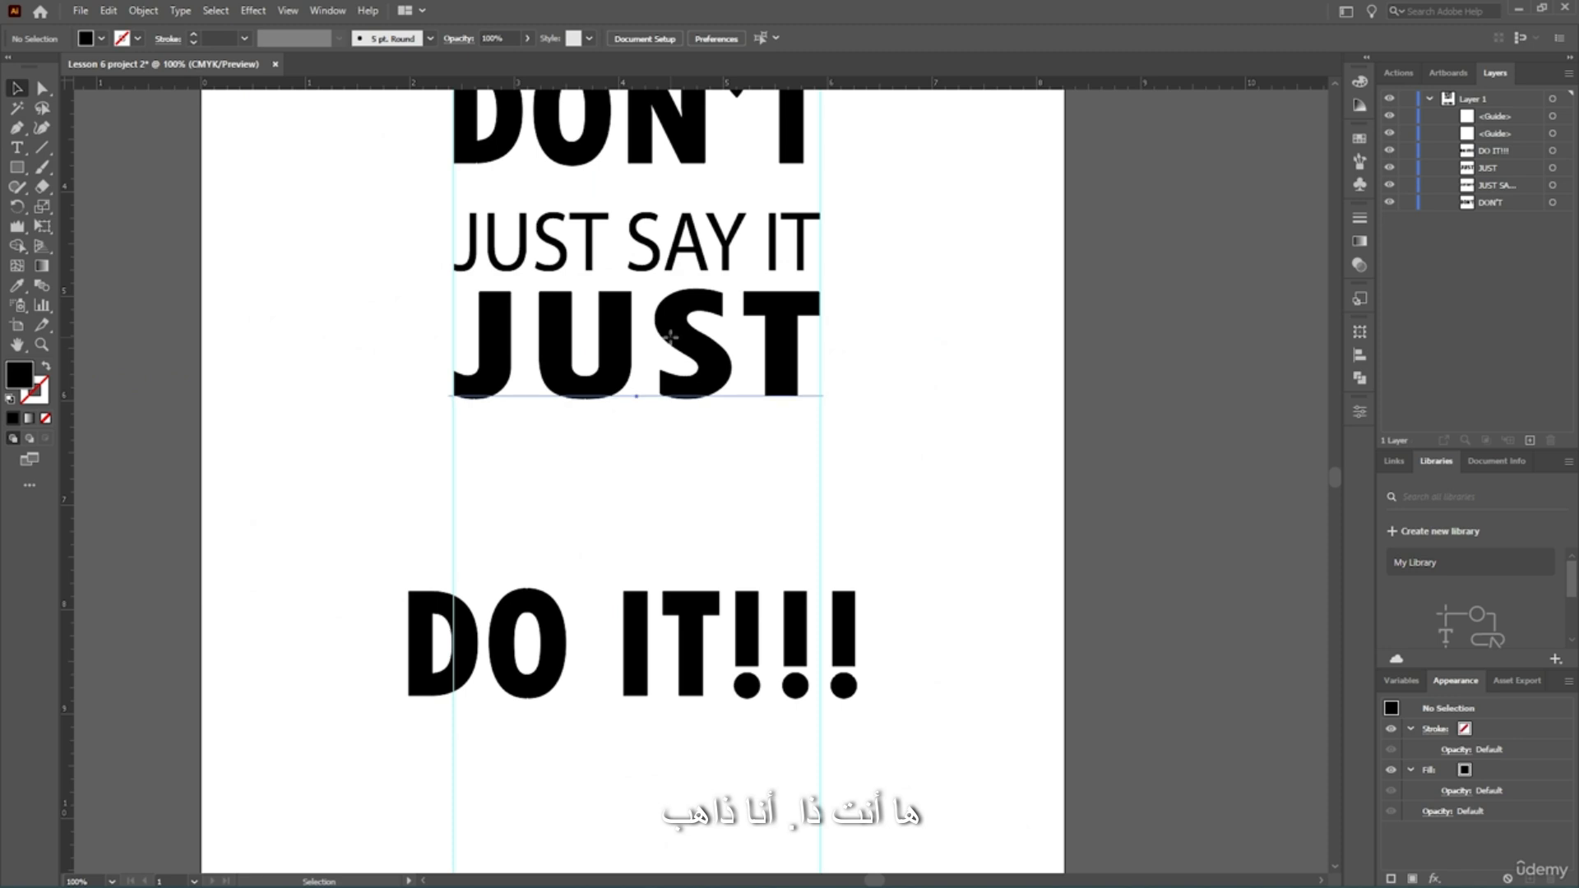
Move DON'T slightly down so it sits closer to the JUST SAY IT line.
left_click_drag(670, 337, 701, 347)
scroll(735, 222, "up", 2)
scroll(734, 222, "up", 5)
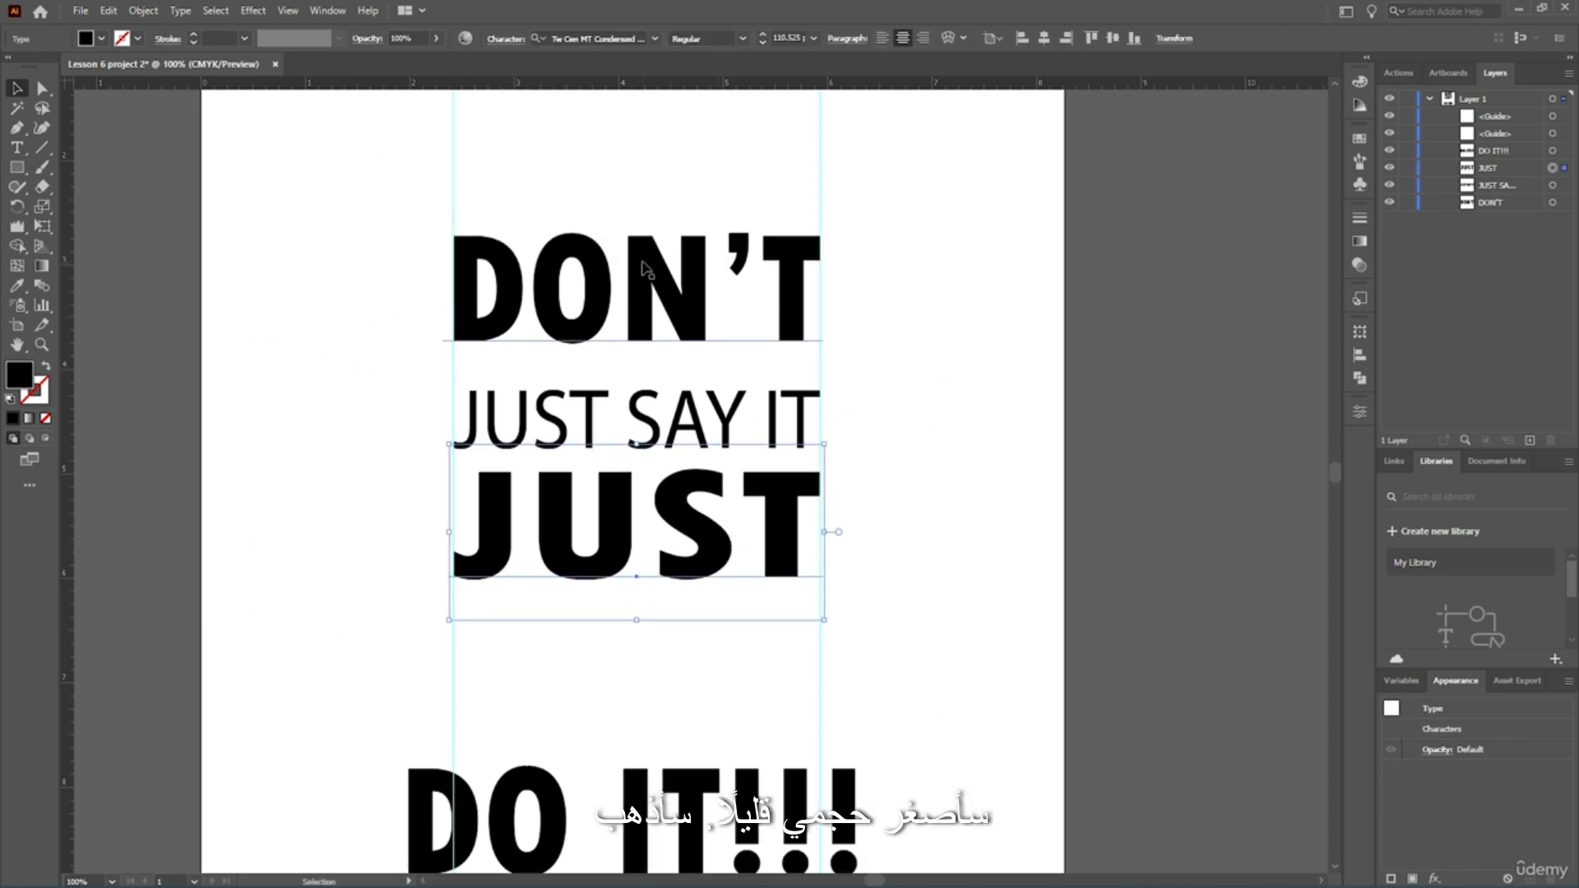
left_click(658, 324)
key("ctrl+shift+a")
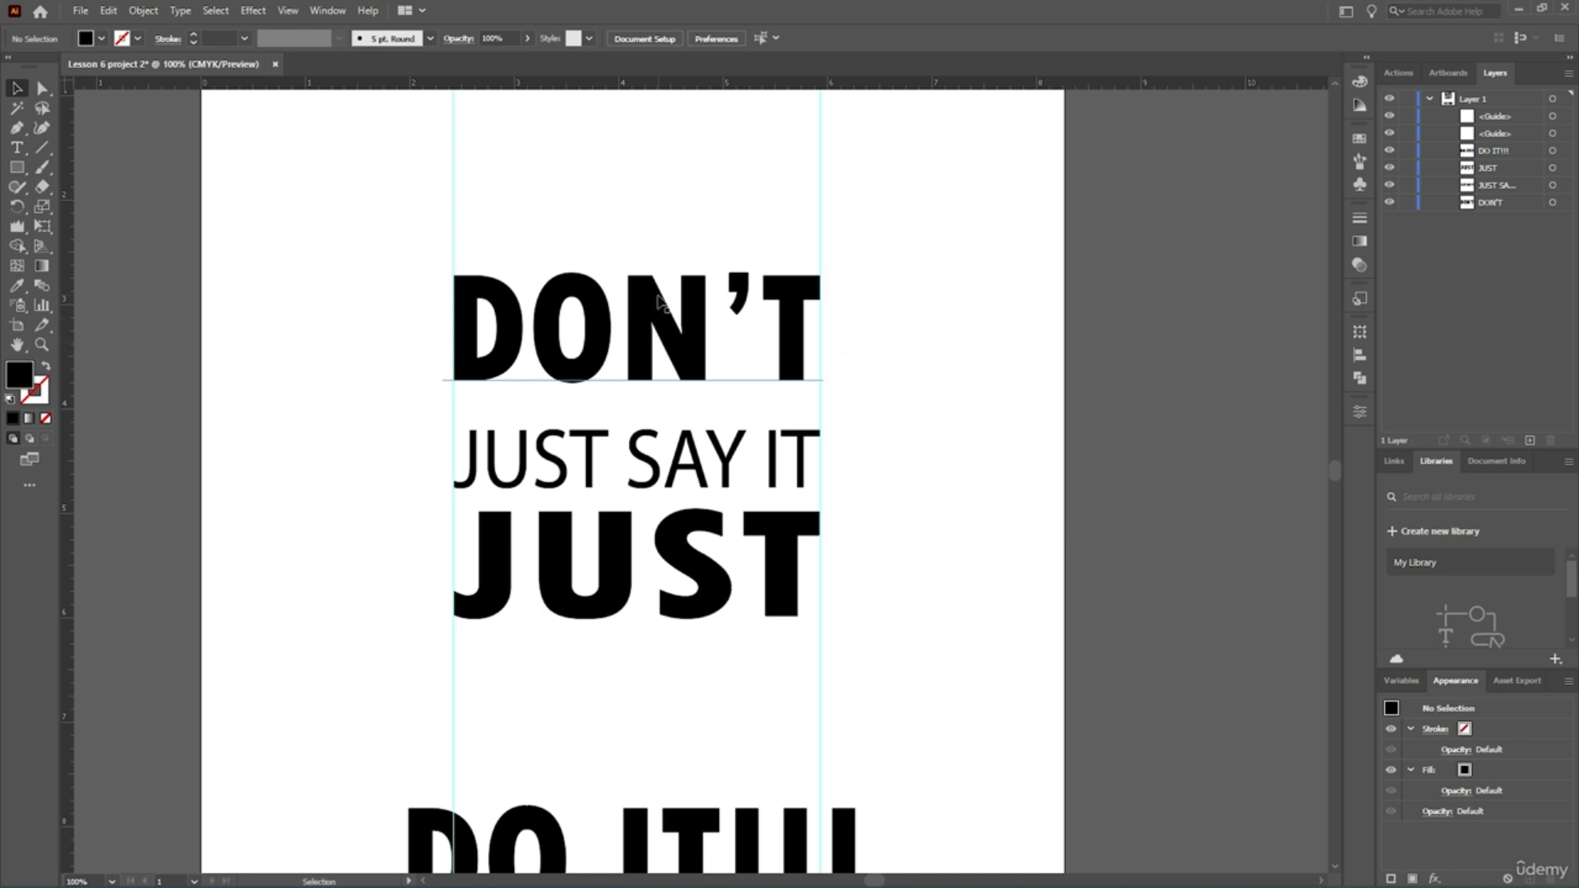
left_click(655, 333)
key("ctrl+shift+a")
left_click(652, 310)
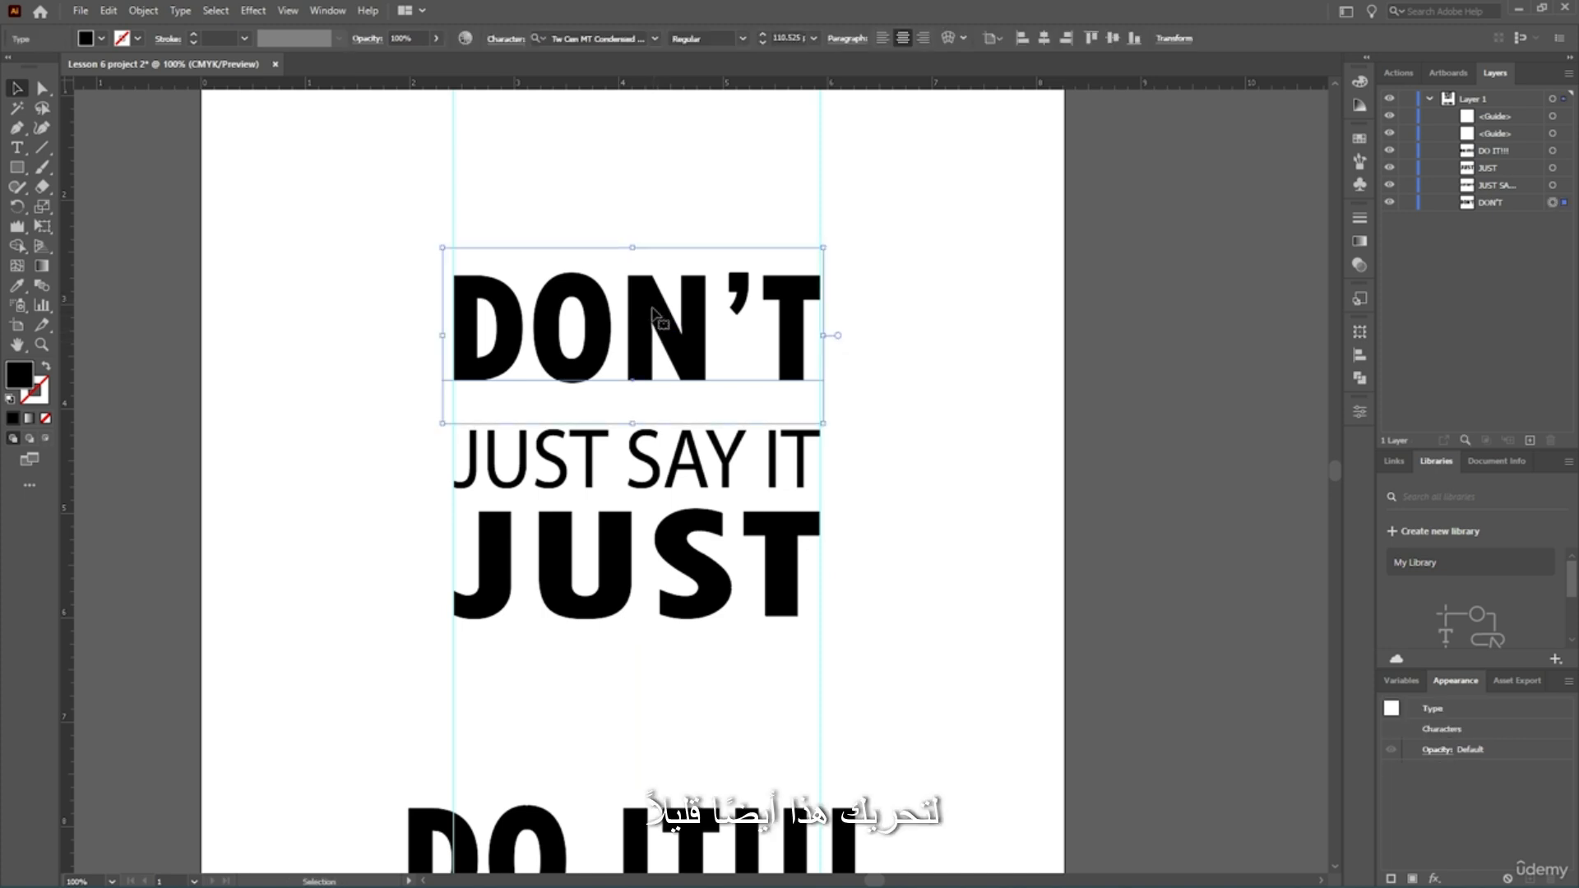
mouse_move(652, 312)
left_mouse_down()
mouse_move(649, 331)
mouse_move(653, 317)
left_mouse_up()
scroll(898, 391, "down", 2)
left_click(606, 646)
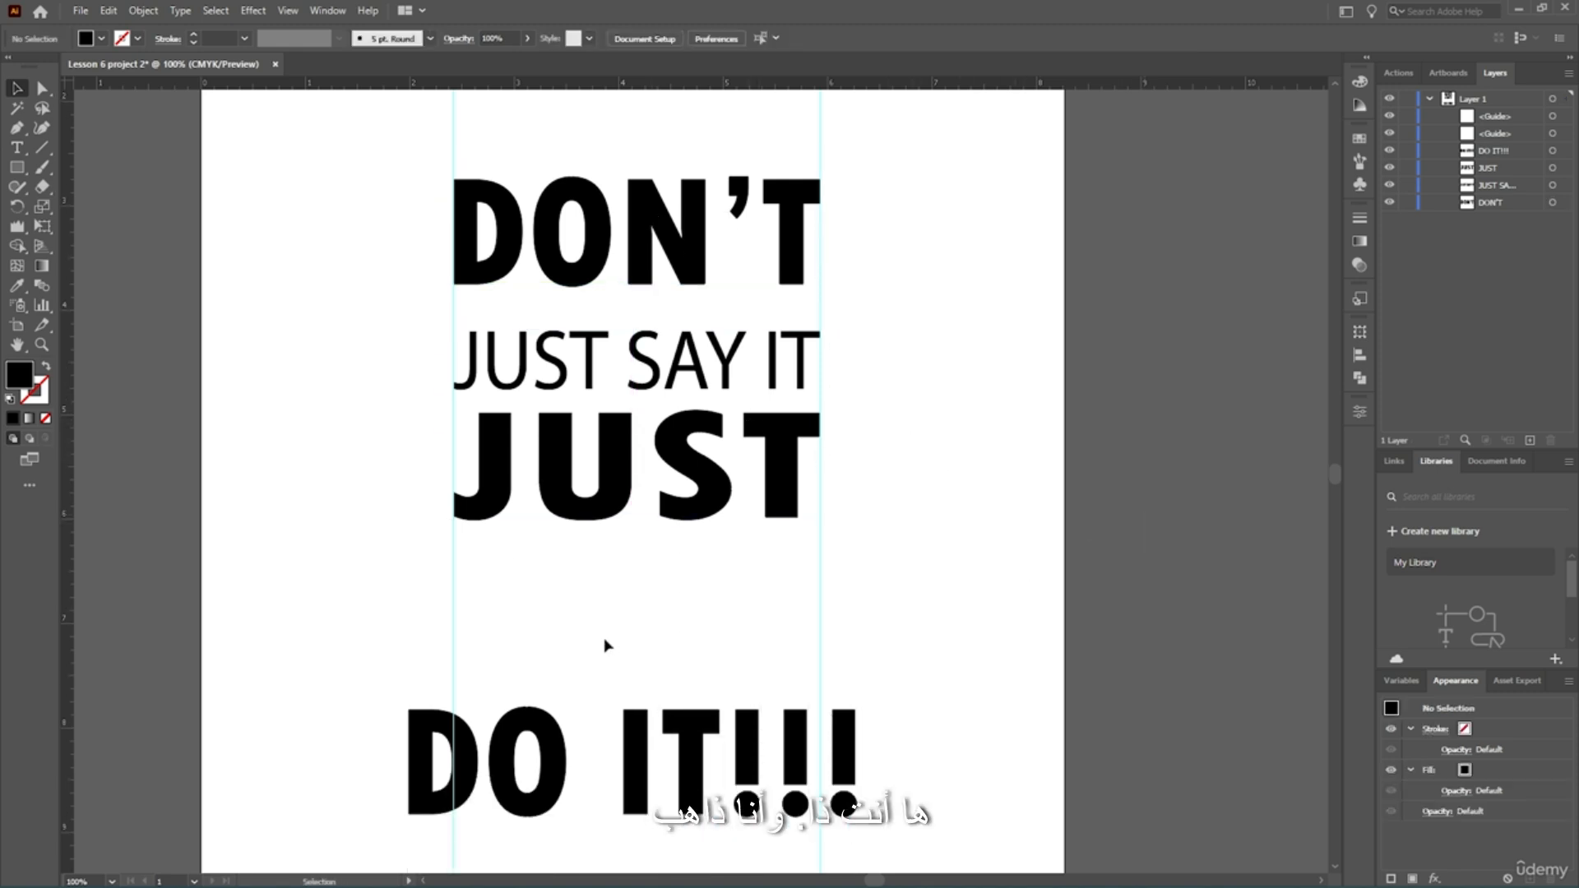
Narrow DO IT!!! from both sides to fit between the two guides and move it up close beneath JUST.
left_click(645, 777)
left_click_drag(868, 770, 833, 770)
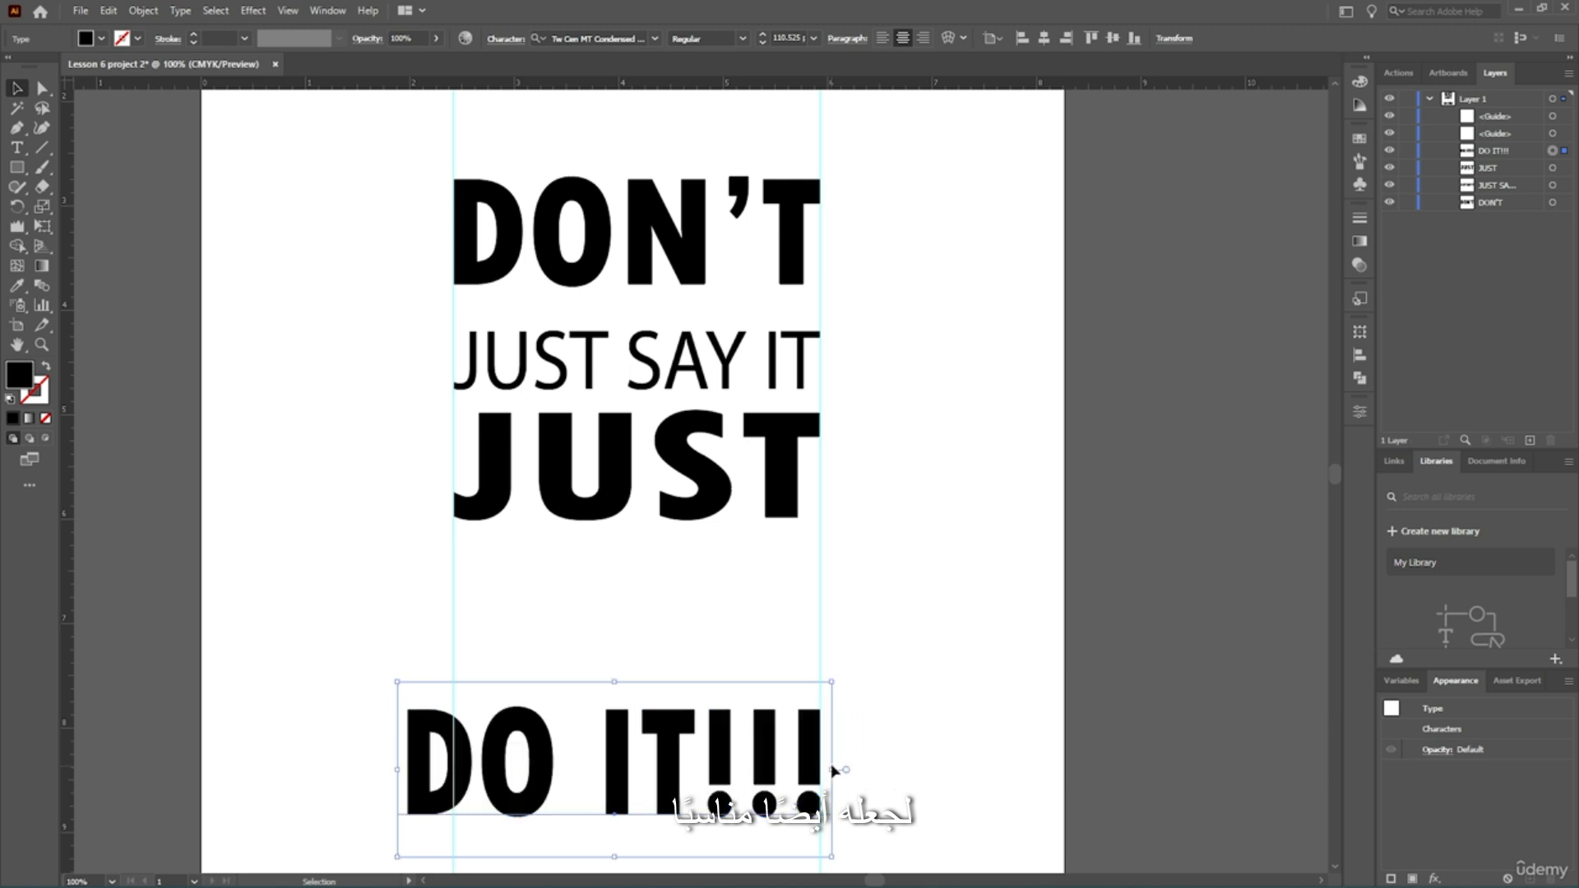
left_click_drag(398, 764, 446, 771)
left_click_drag(653, 763, 652, 613)
left_click(1059, 522)
scroll(715, 444, "up", 3)
scroll(571, 482, "down", 4)
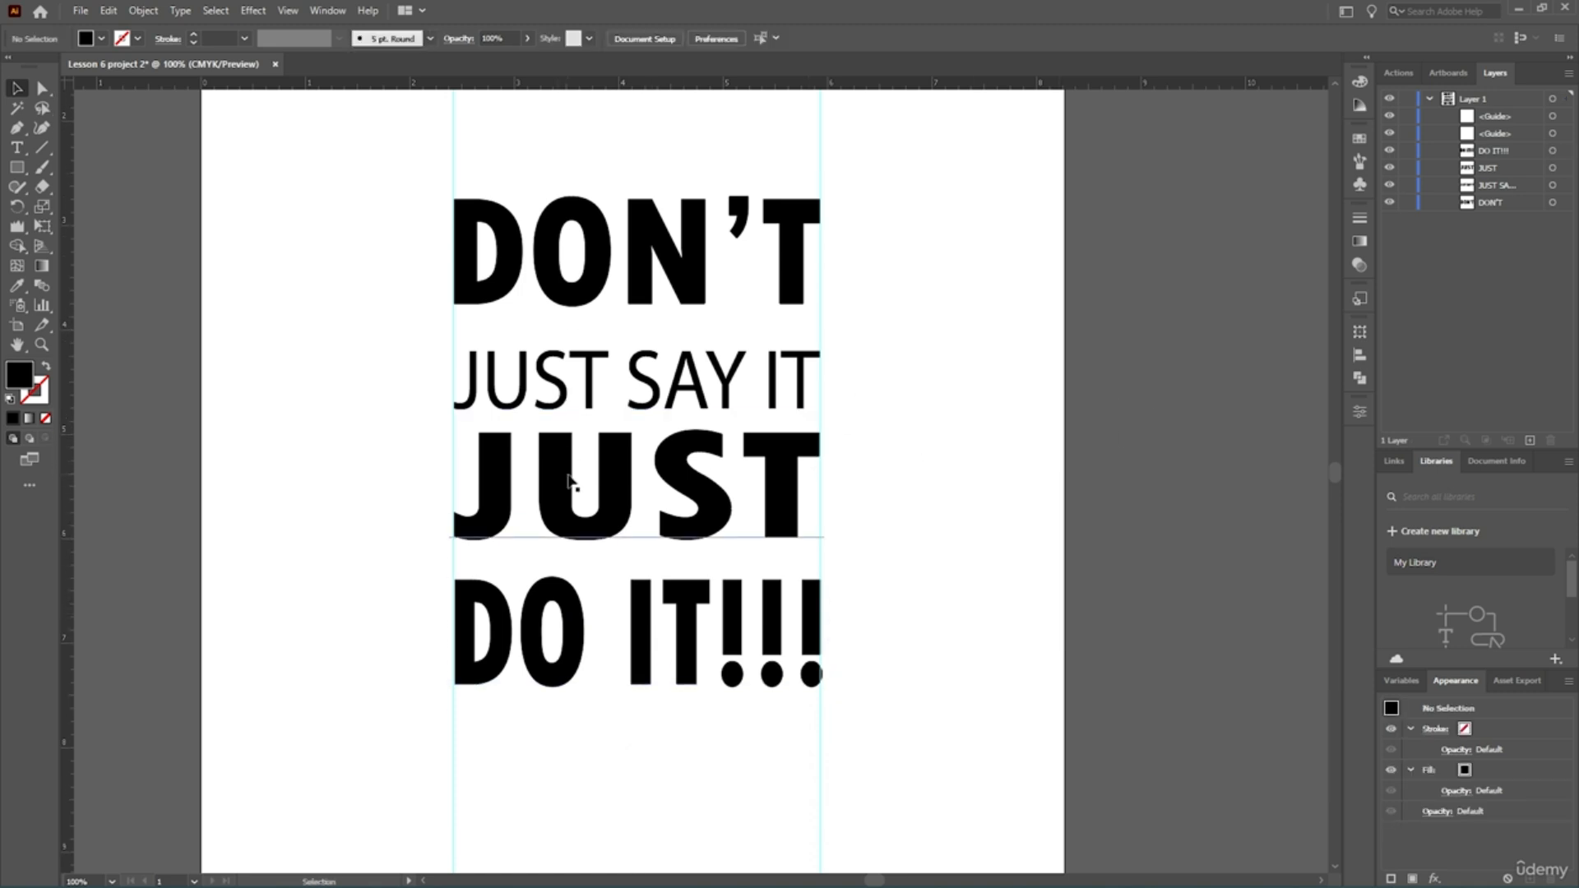
Change the font of the DO IT!!! line to Rockwell Extra Bold.
left_click(664, 610)
double_click(674, 641)
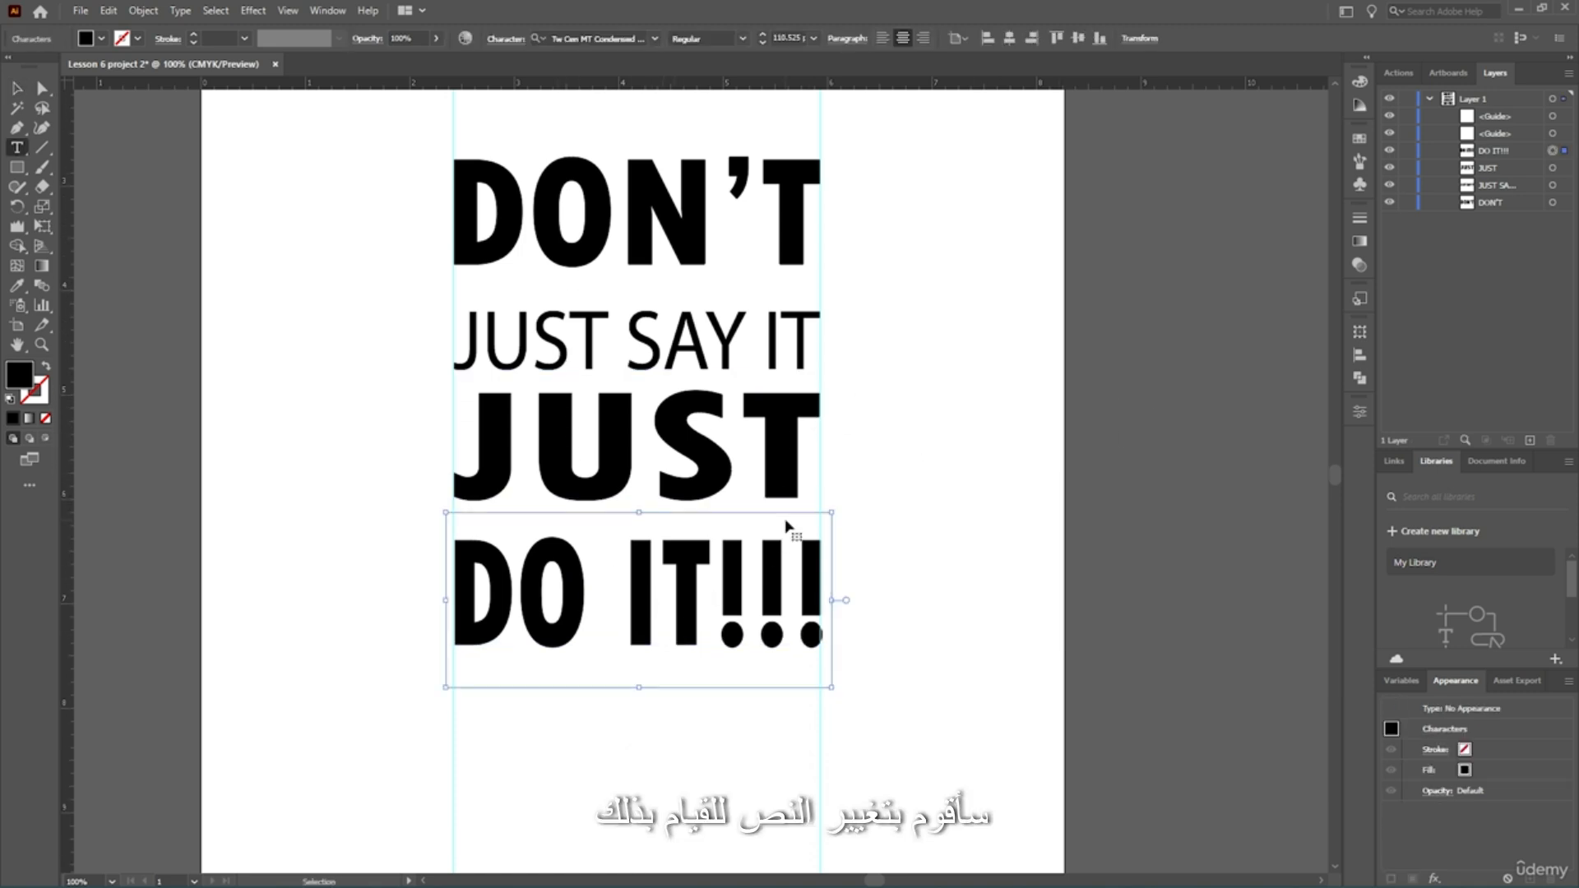
key("ctrl+a")
left_click(653, 40)
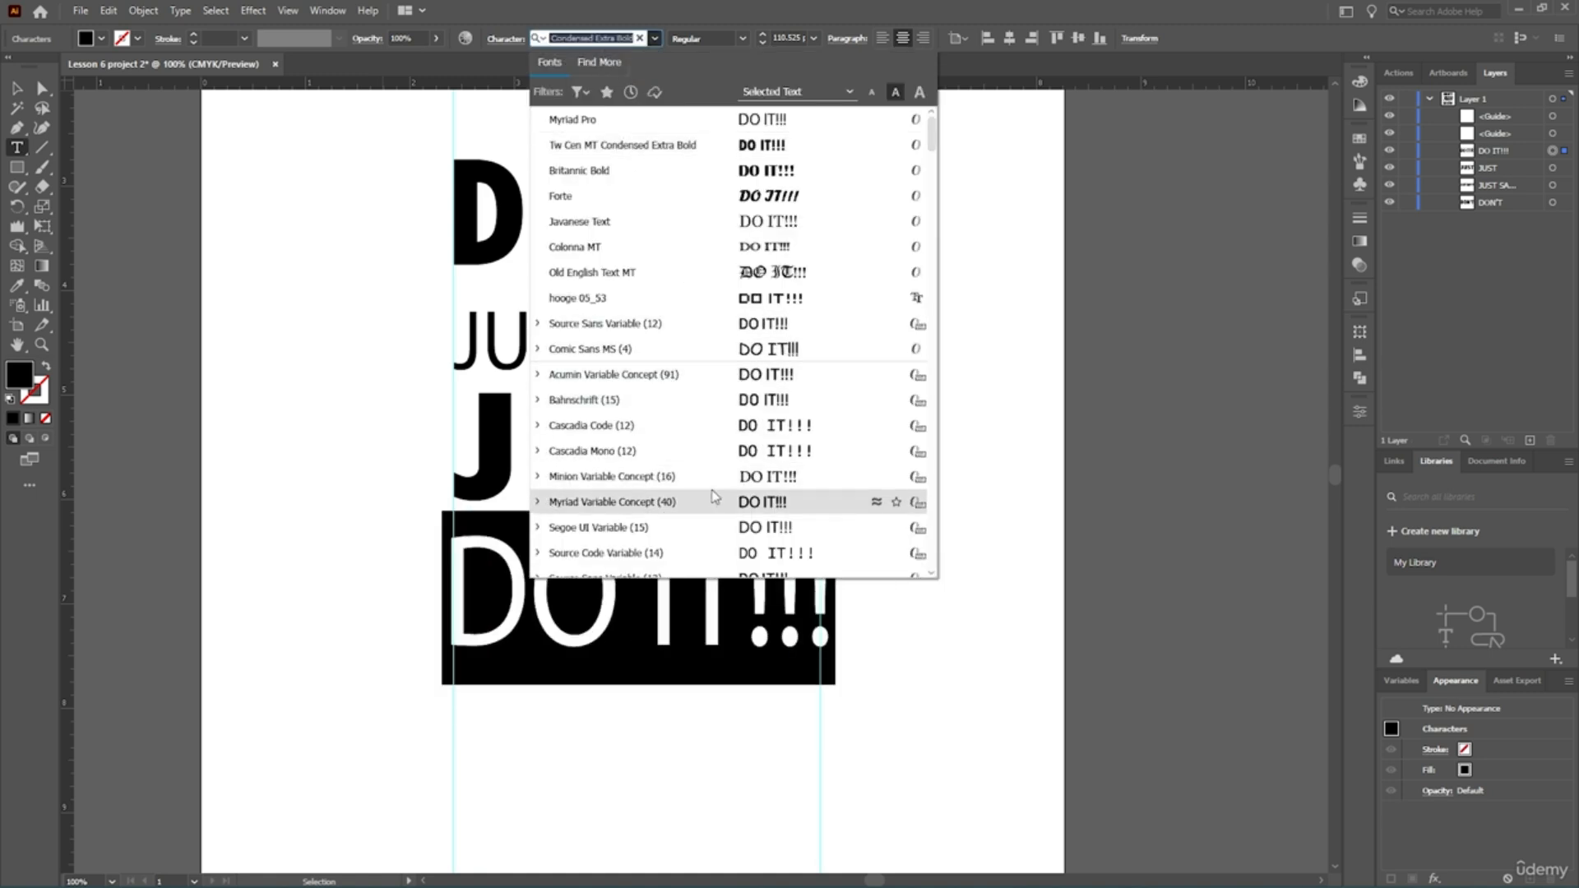
scroll(707, 460, "down", 10)
scroll(701, 488, "down", 10)
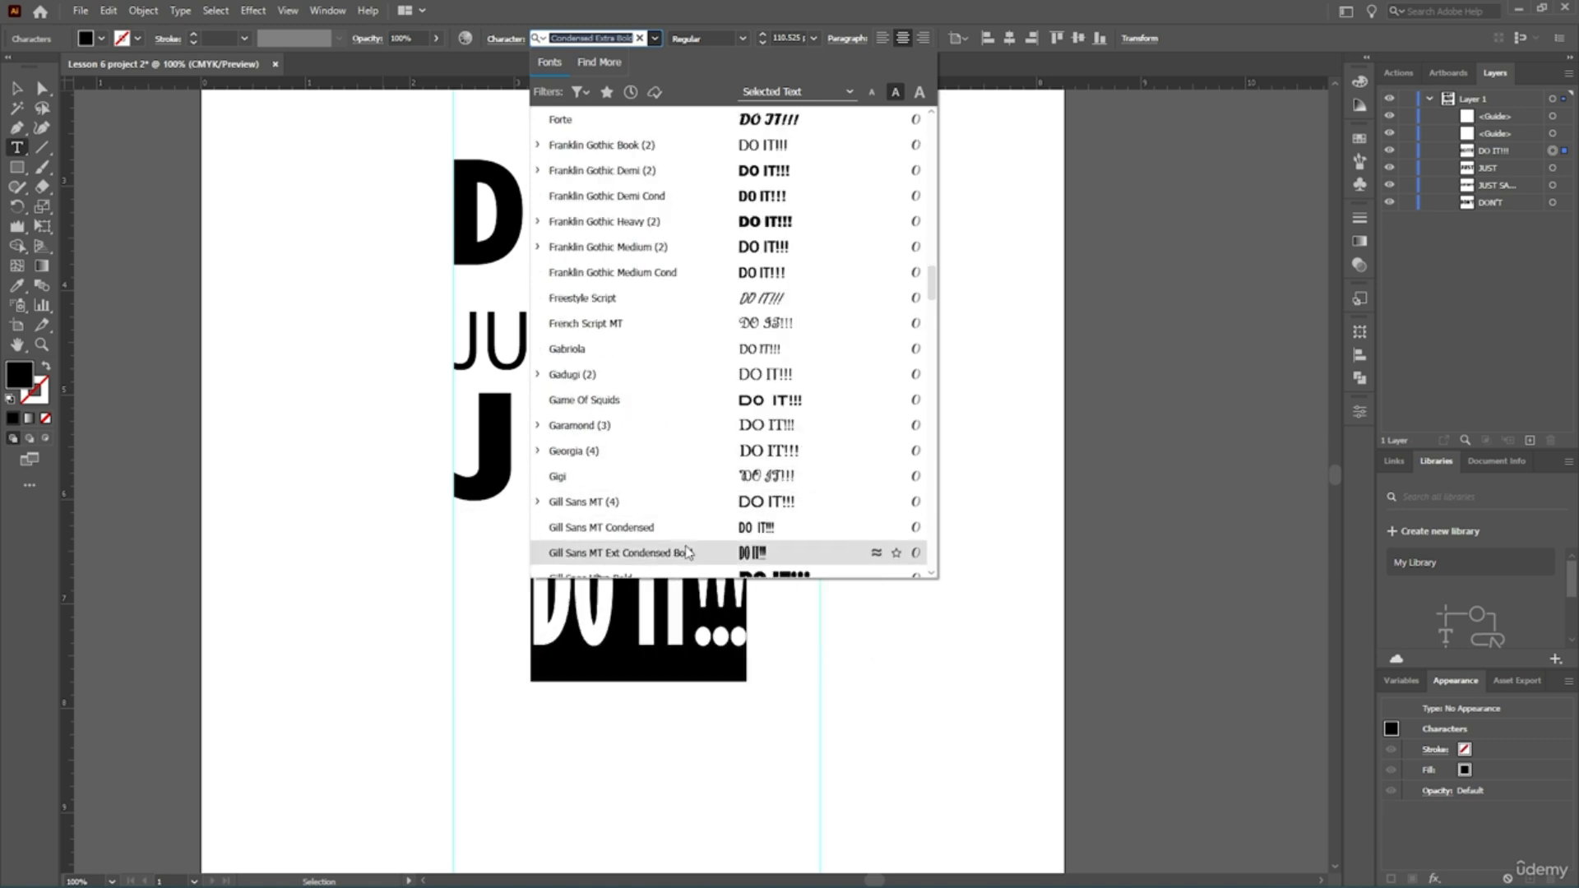
scroll(681, 493, "down", 10)
scroll(686, 427, "up", 5)
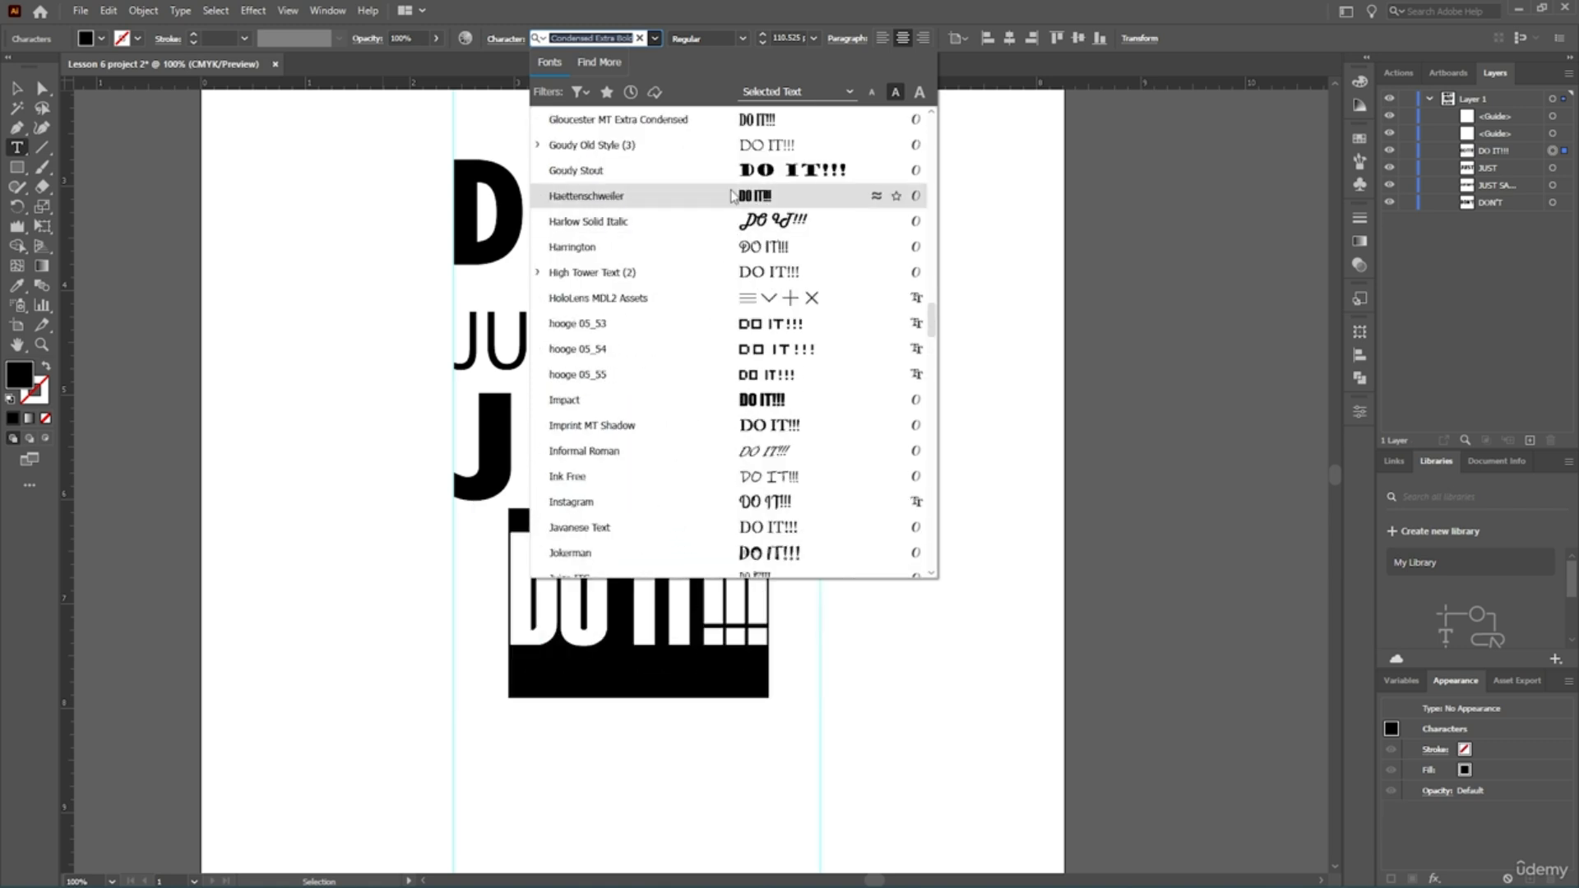
scroll(708, 363, "down", 10)
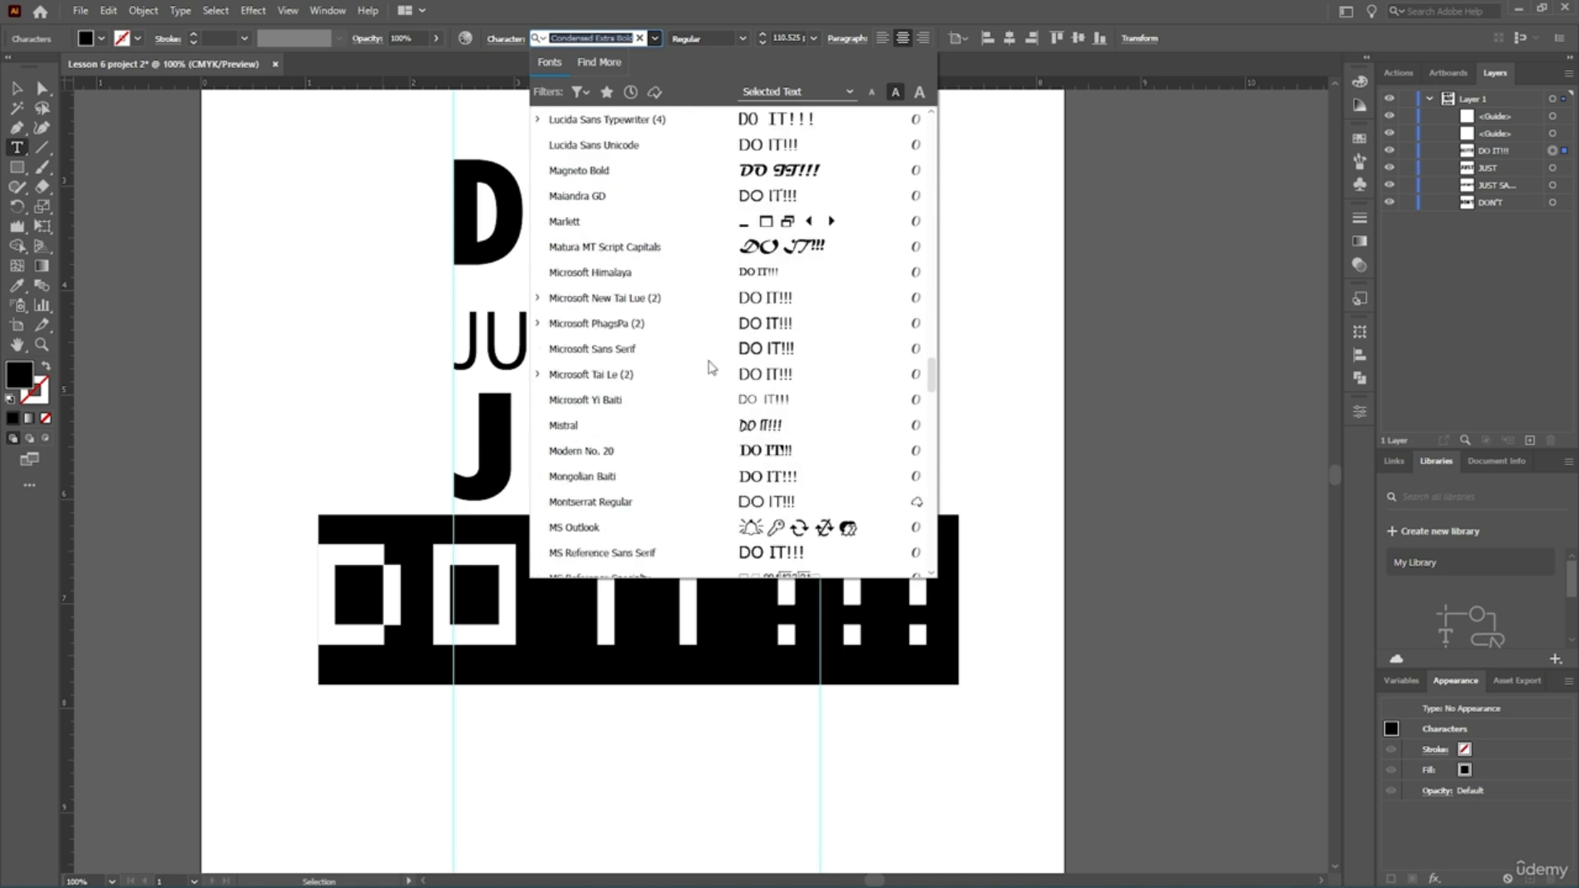
scroll(711, 368, "up", 7)
scroll(694, 403, "down", 12)
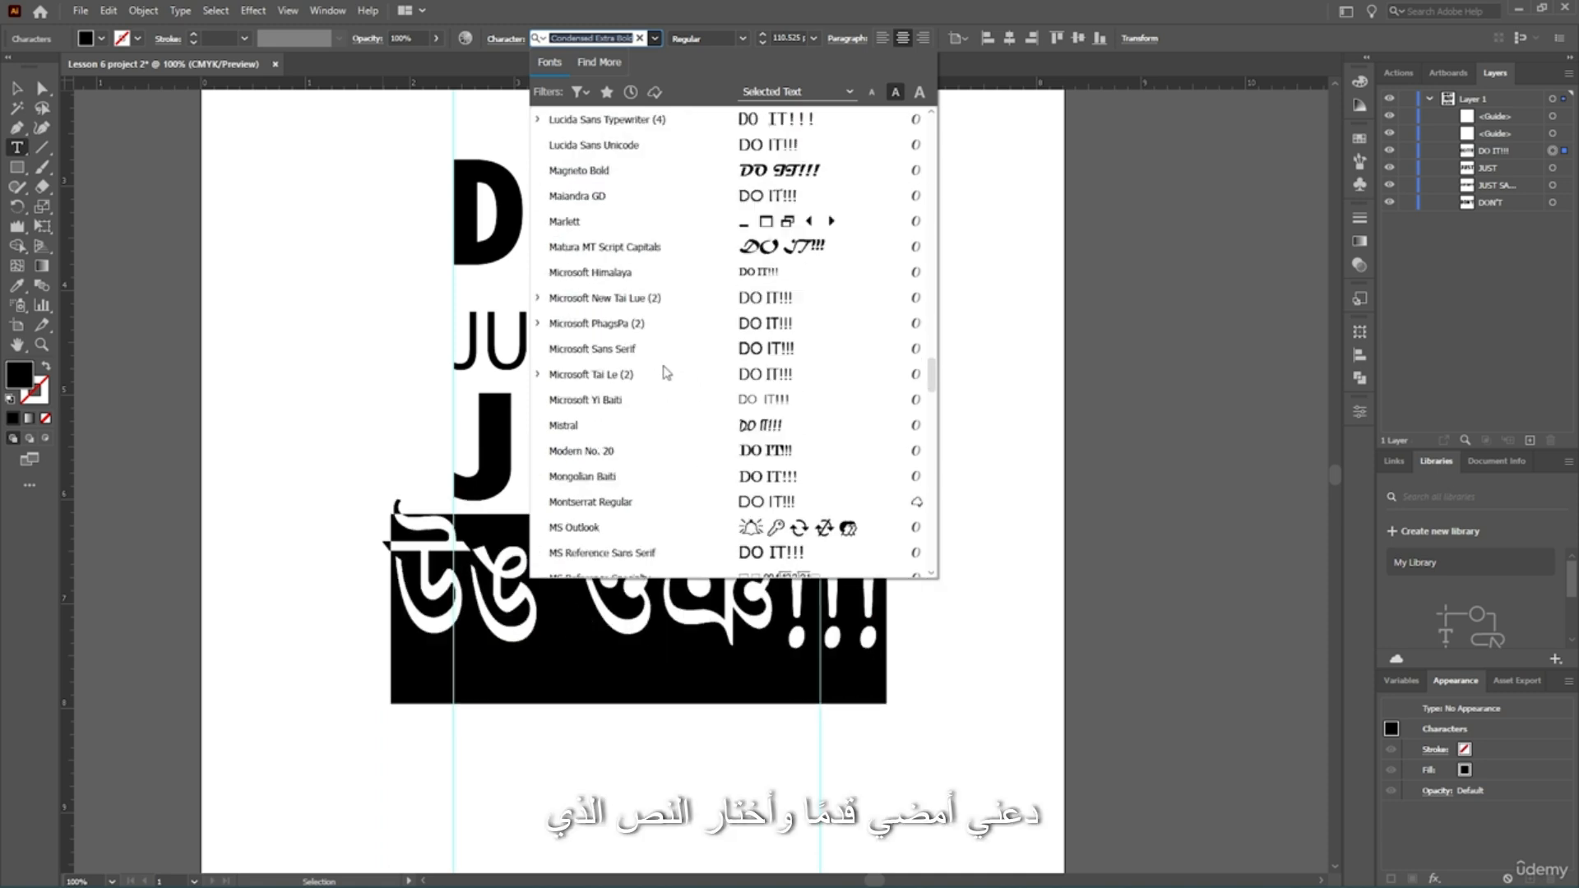
left_click(703, 476)
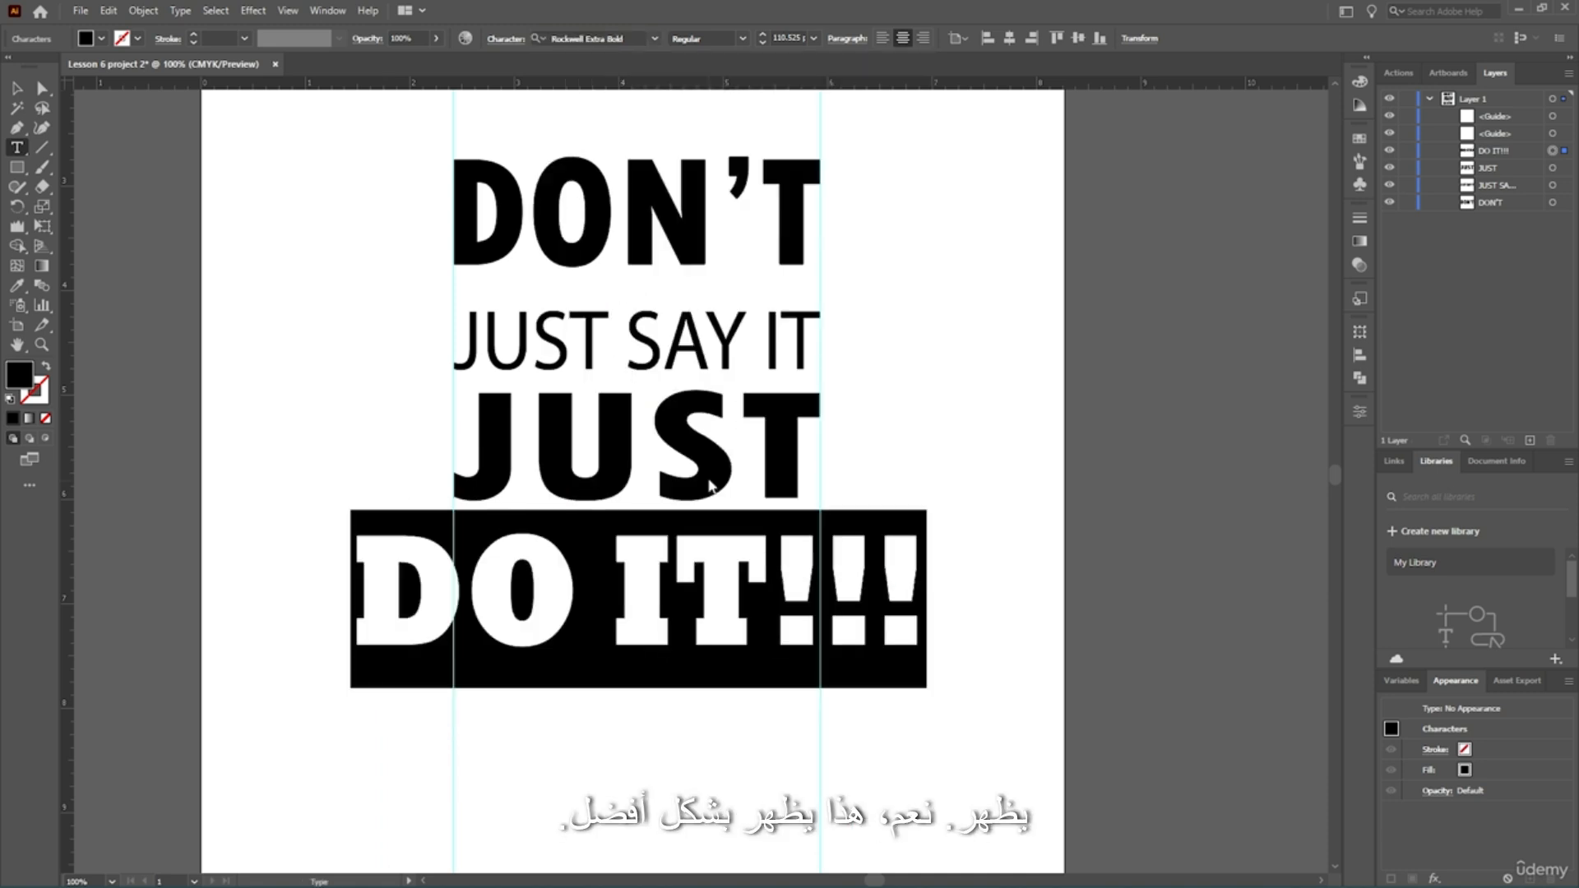
Narrow DO IT!!! from both sides to meet the two guides and reduce its height so it sits close beneath JUST.
left_click(13, 90)
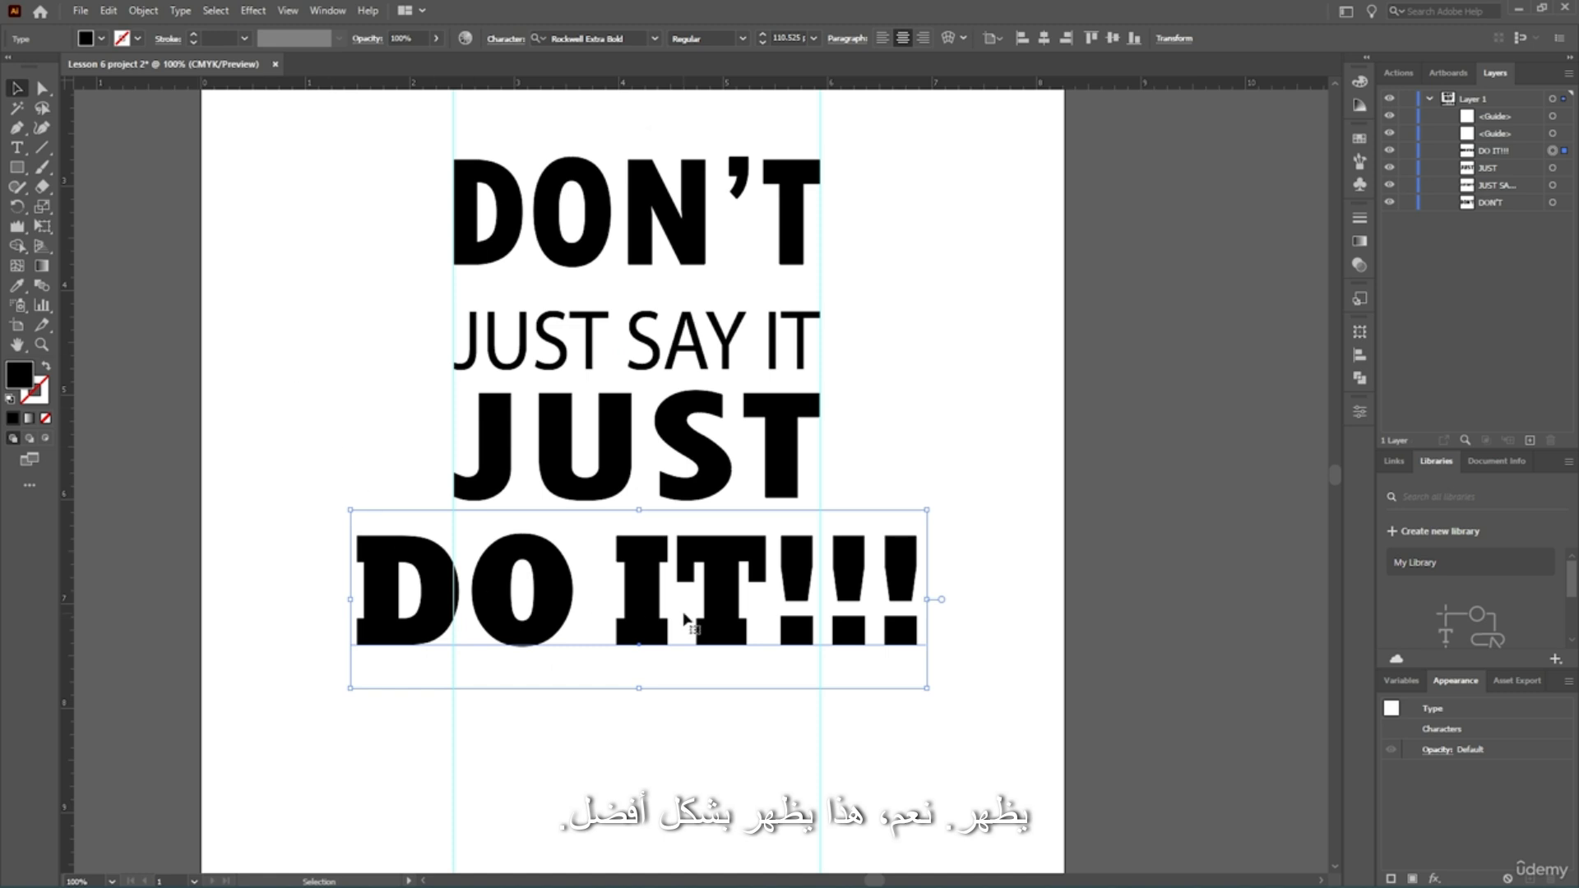
left_click_drag(926, 600, 831, 590)
left_click_drag(348, 590, 455, 599)
left_click_drag(638, 687, 640, 606)
left_click(1154, 429)
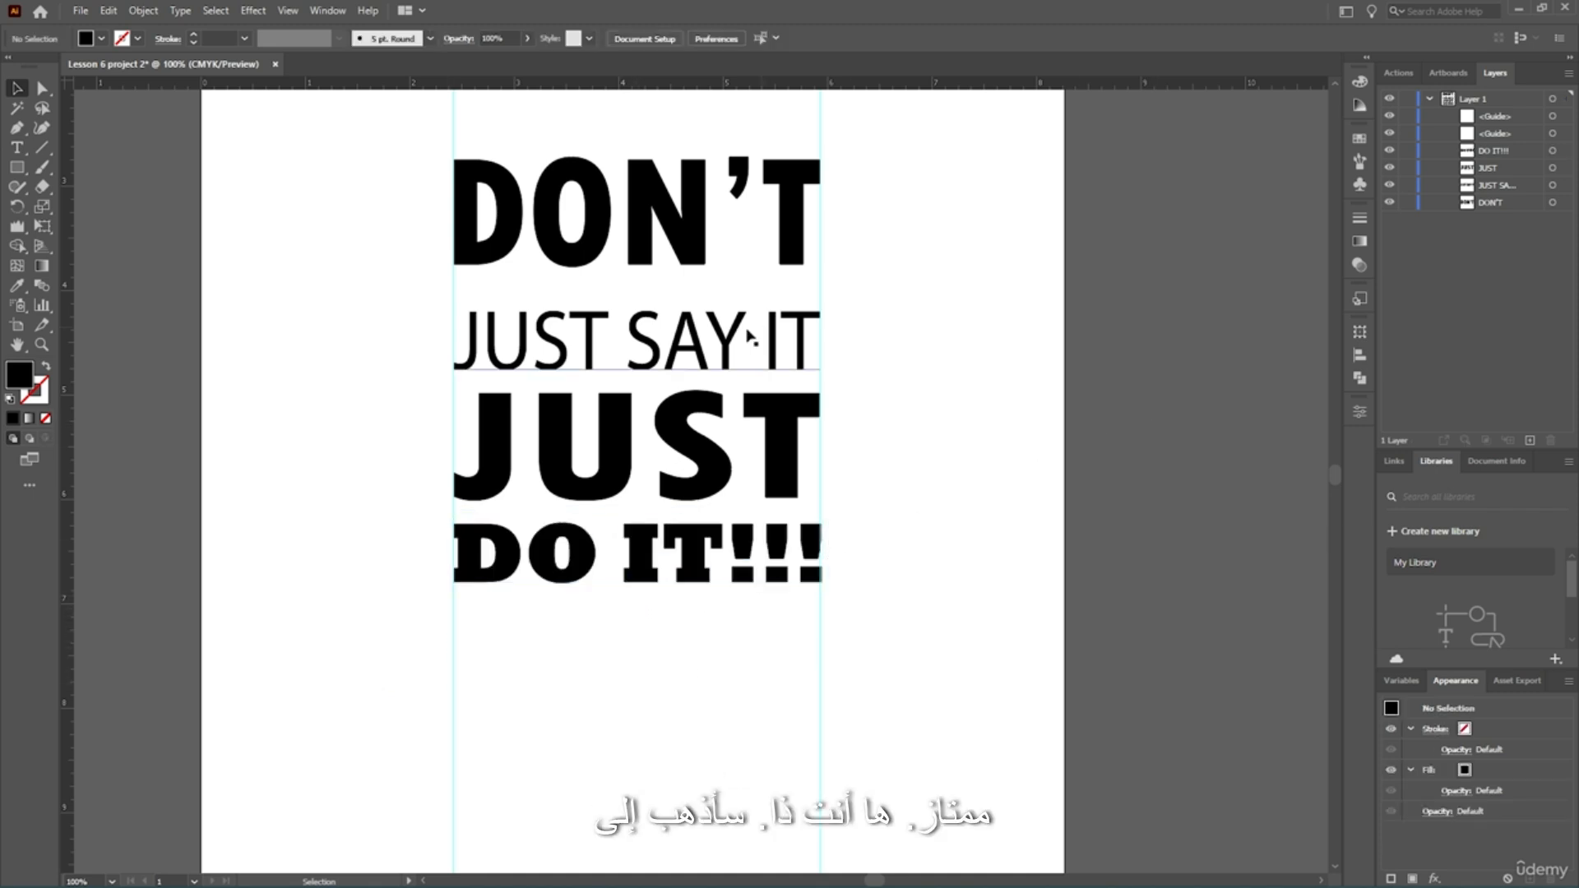
Group all four text lines and centre the group horizontally and vertically on the artboard.
scroll(531, 256, "up", 2)
left_click_drag(706, 128, 595, 710)
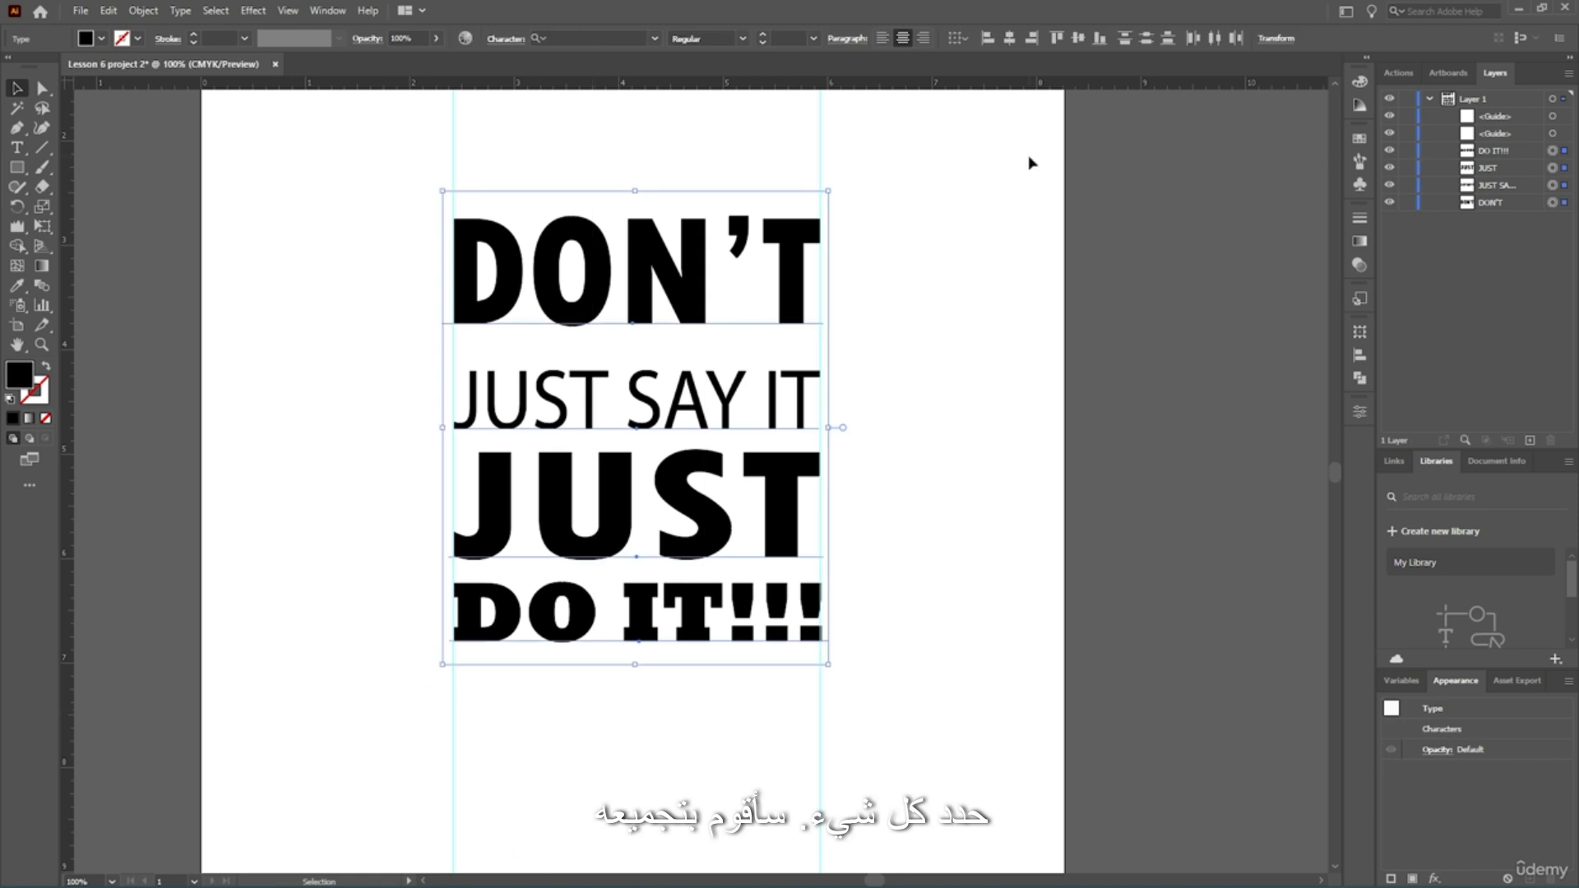
key("ctrl+g")
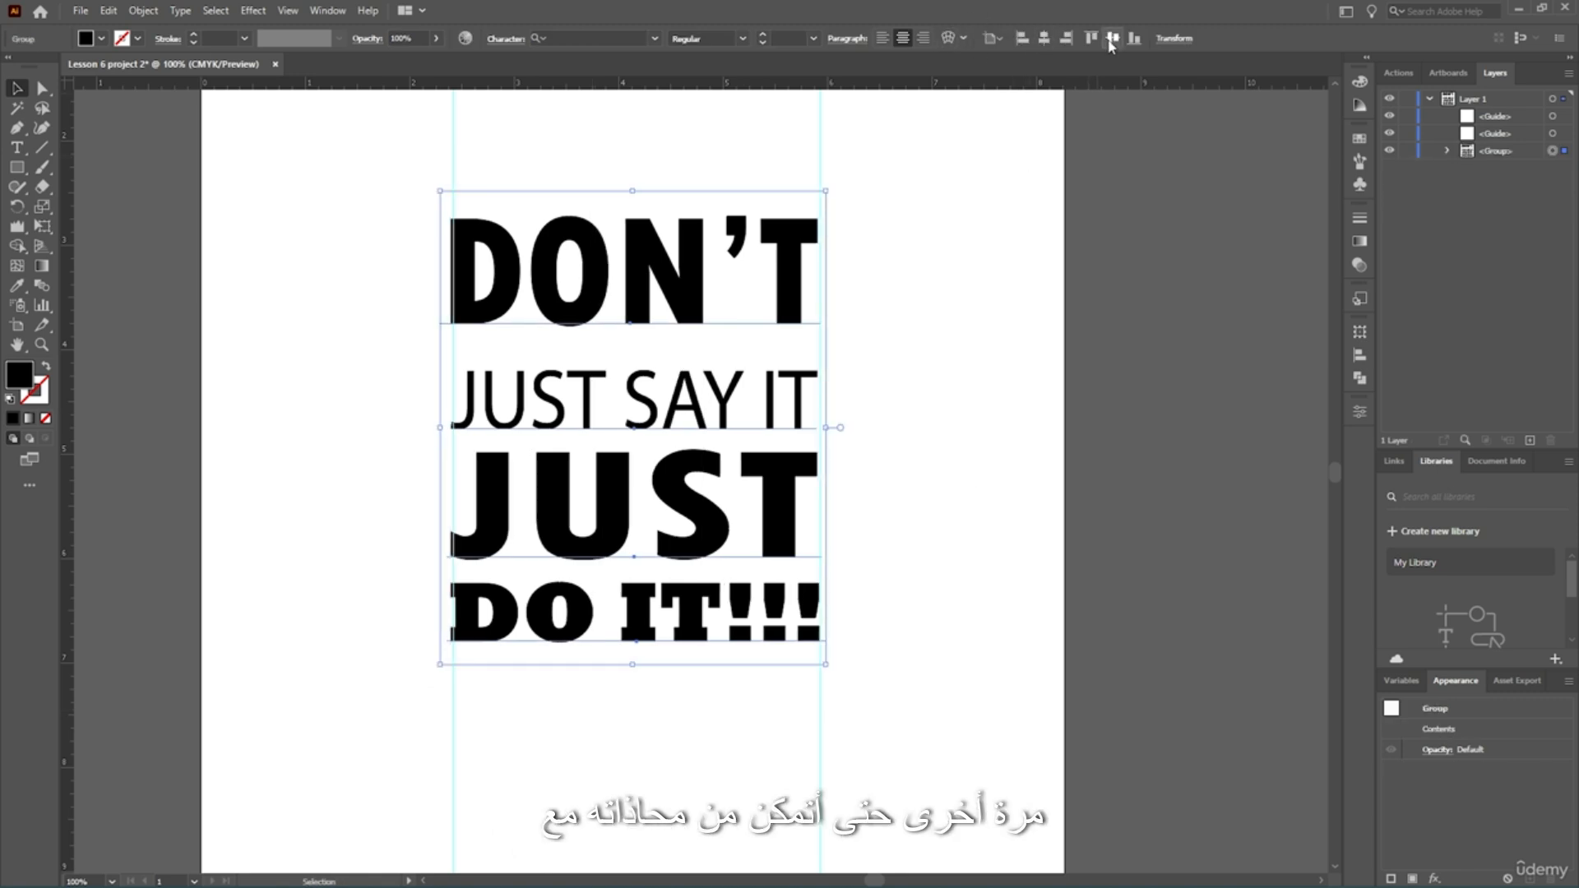
left_click(1109, 40)
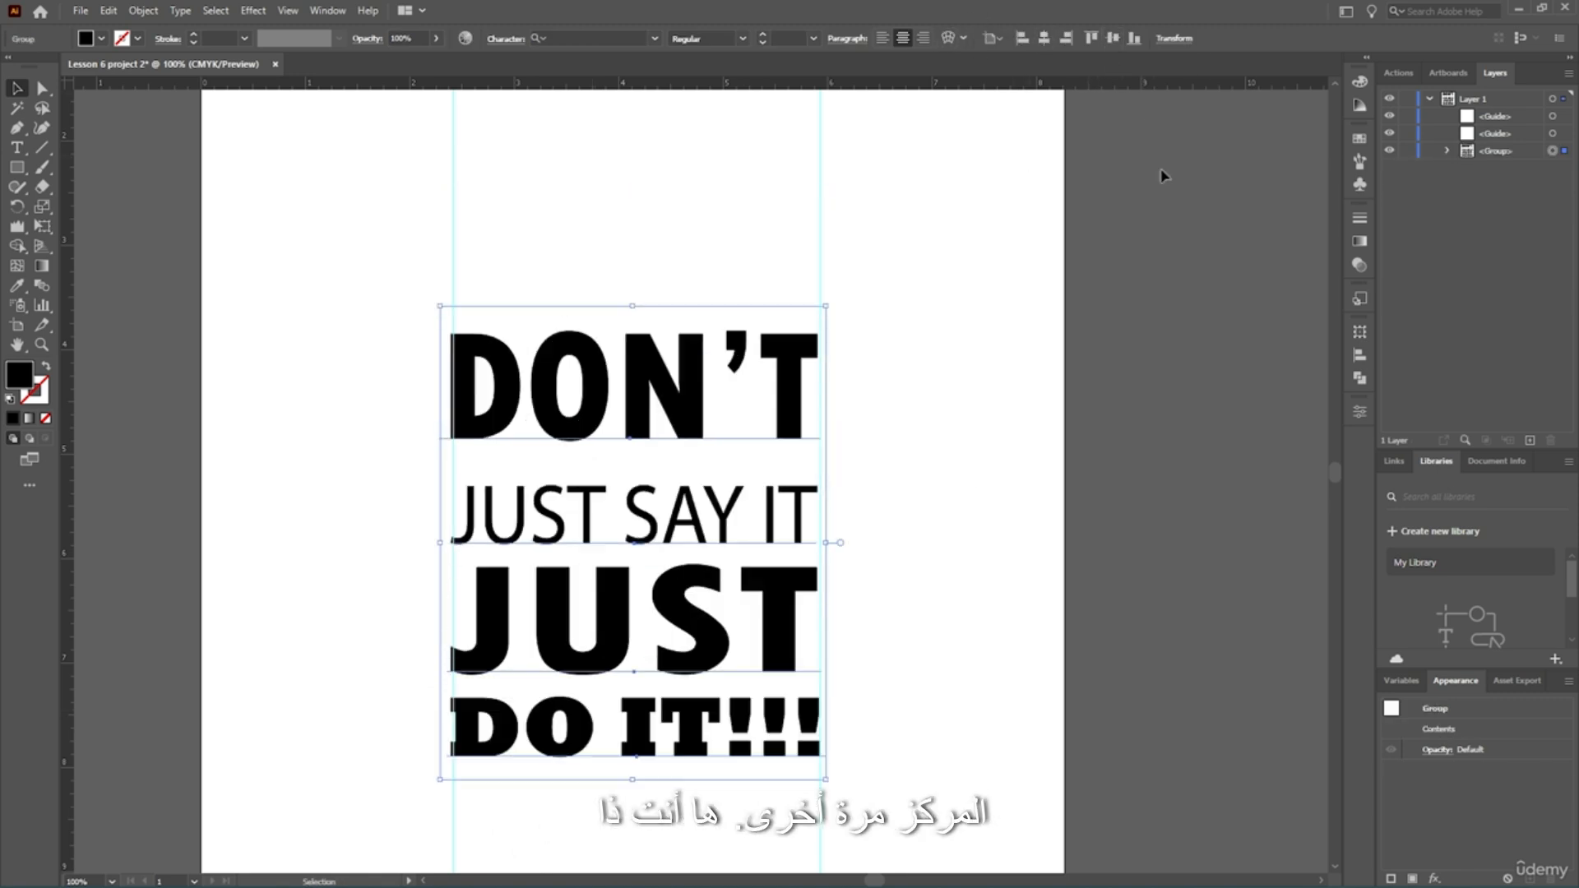
left_click(1259, 317)
Examine closely how the side edges of the text lines meet the two vertical guides.
scroll(745, 369, "up", 4)
scroll(595, 232, "down", 3)
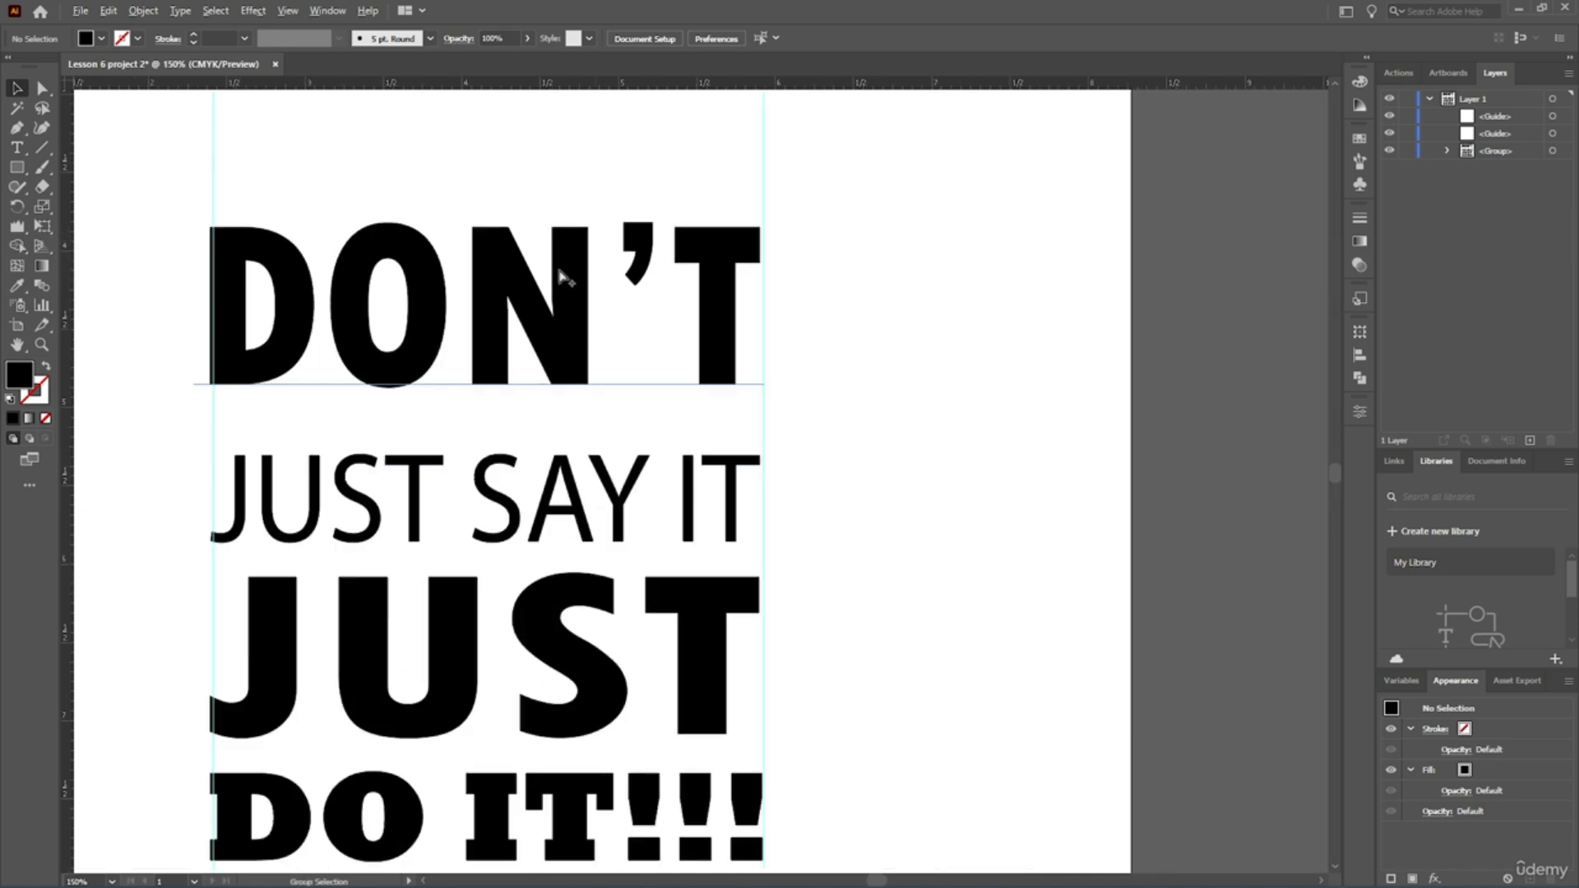
scroll(225, 334, "up", 2)
scroll(242, 320, "down", 1)
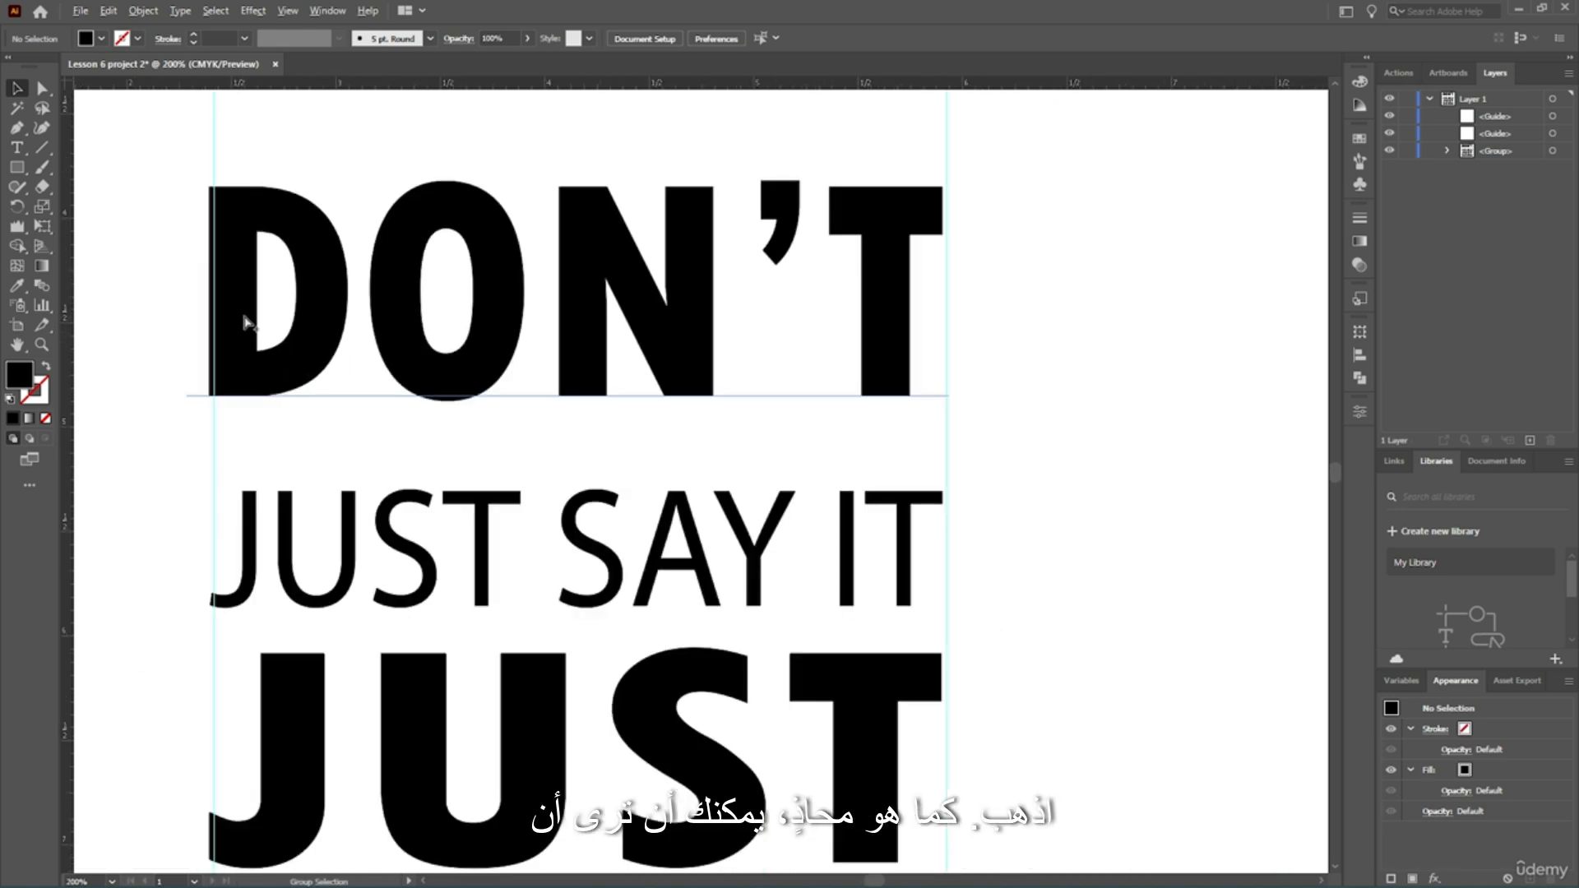
scroll(386, 350, "up", 1)
scroll(300, 395, "left", 2)
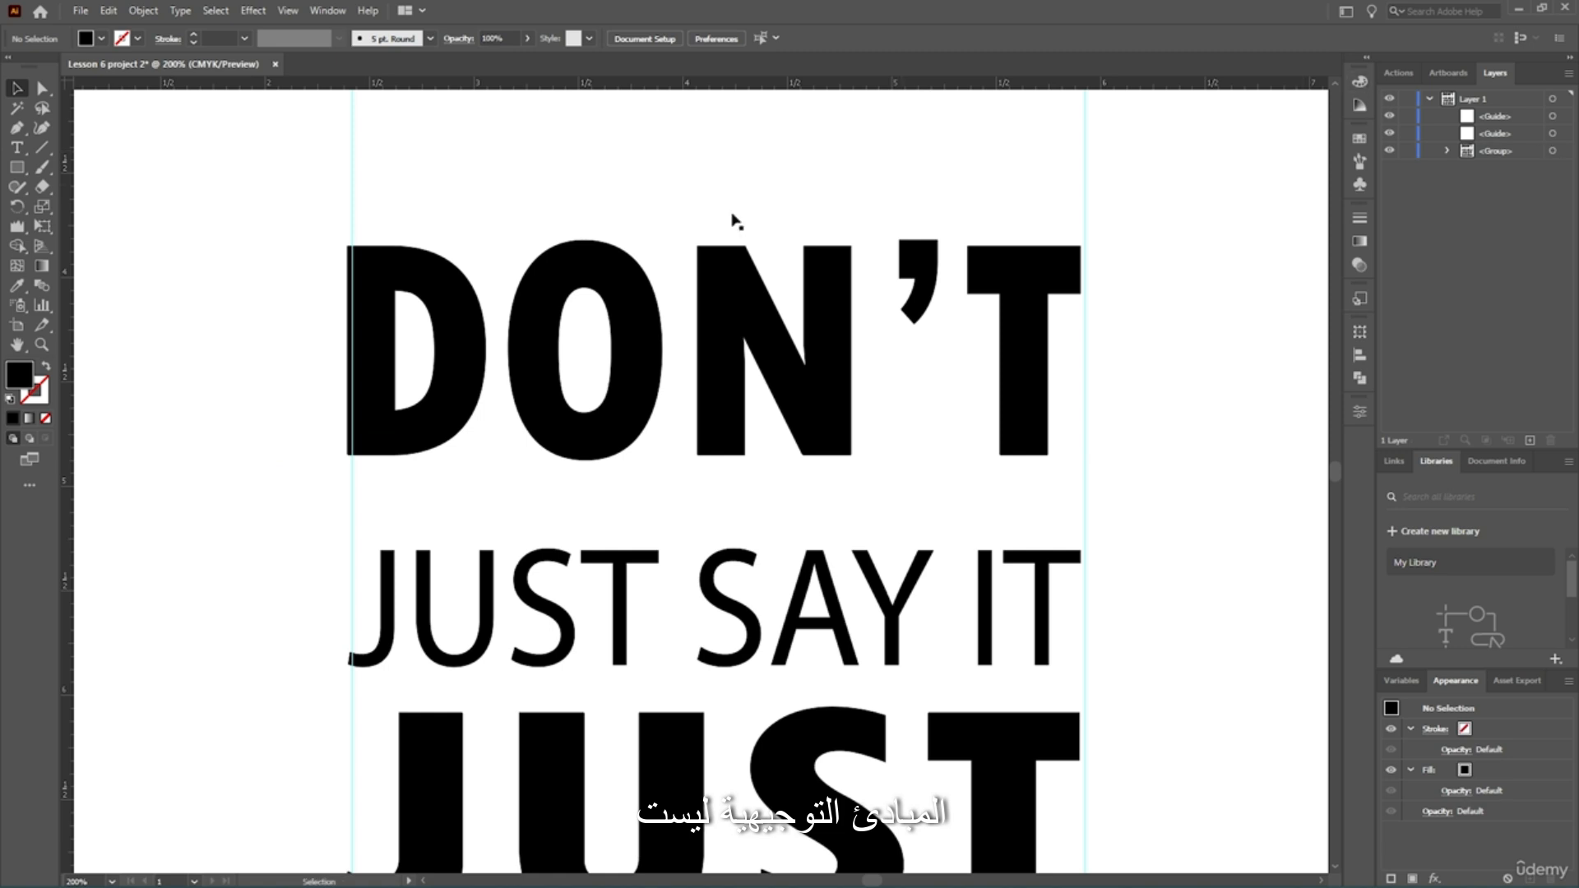
scroll(514, 407, "down", 1)
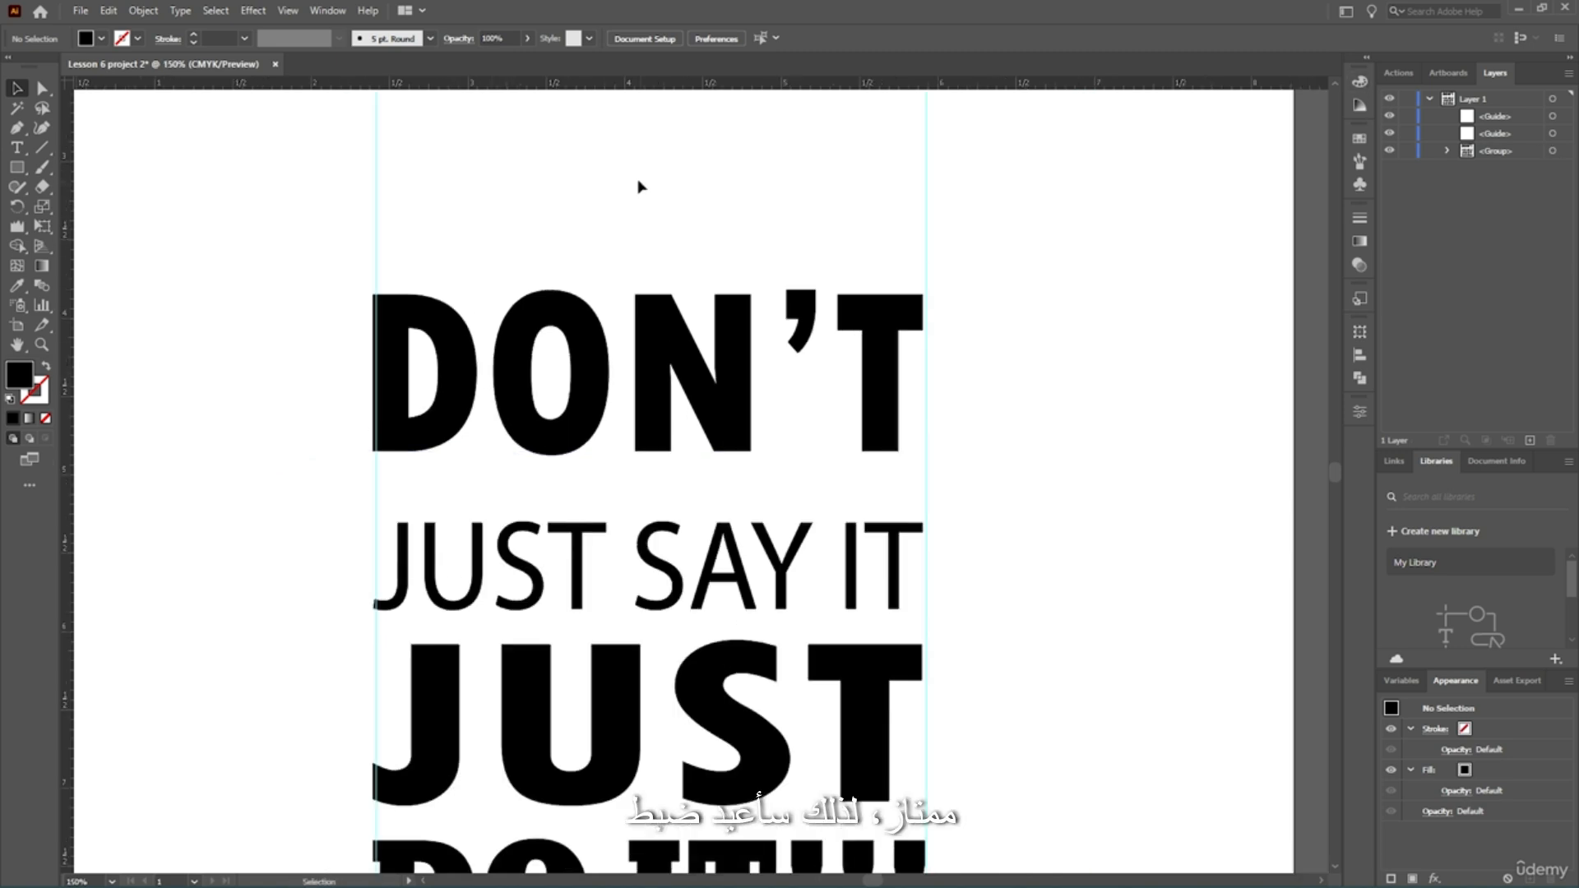
scroll(515, 205, "up", 3)
scroll(444, 328, "up", 3)
scroll(589, 175, "down", 2)
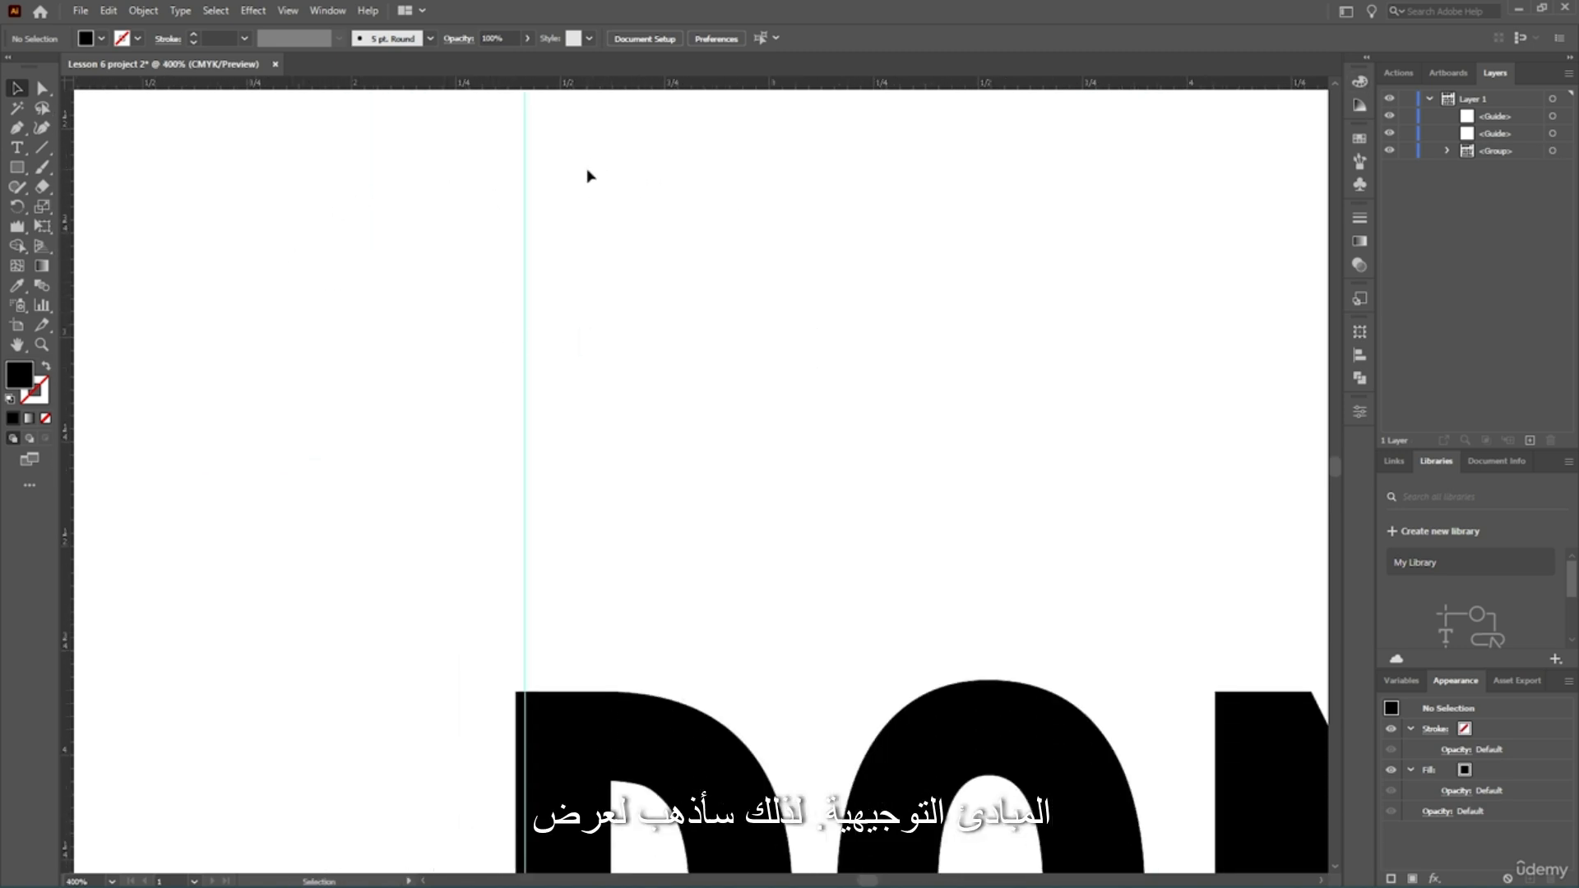
scroll(588, 175, "down", 1)
Unlock the guides so they can be edited.
left_click(287, 11)
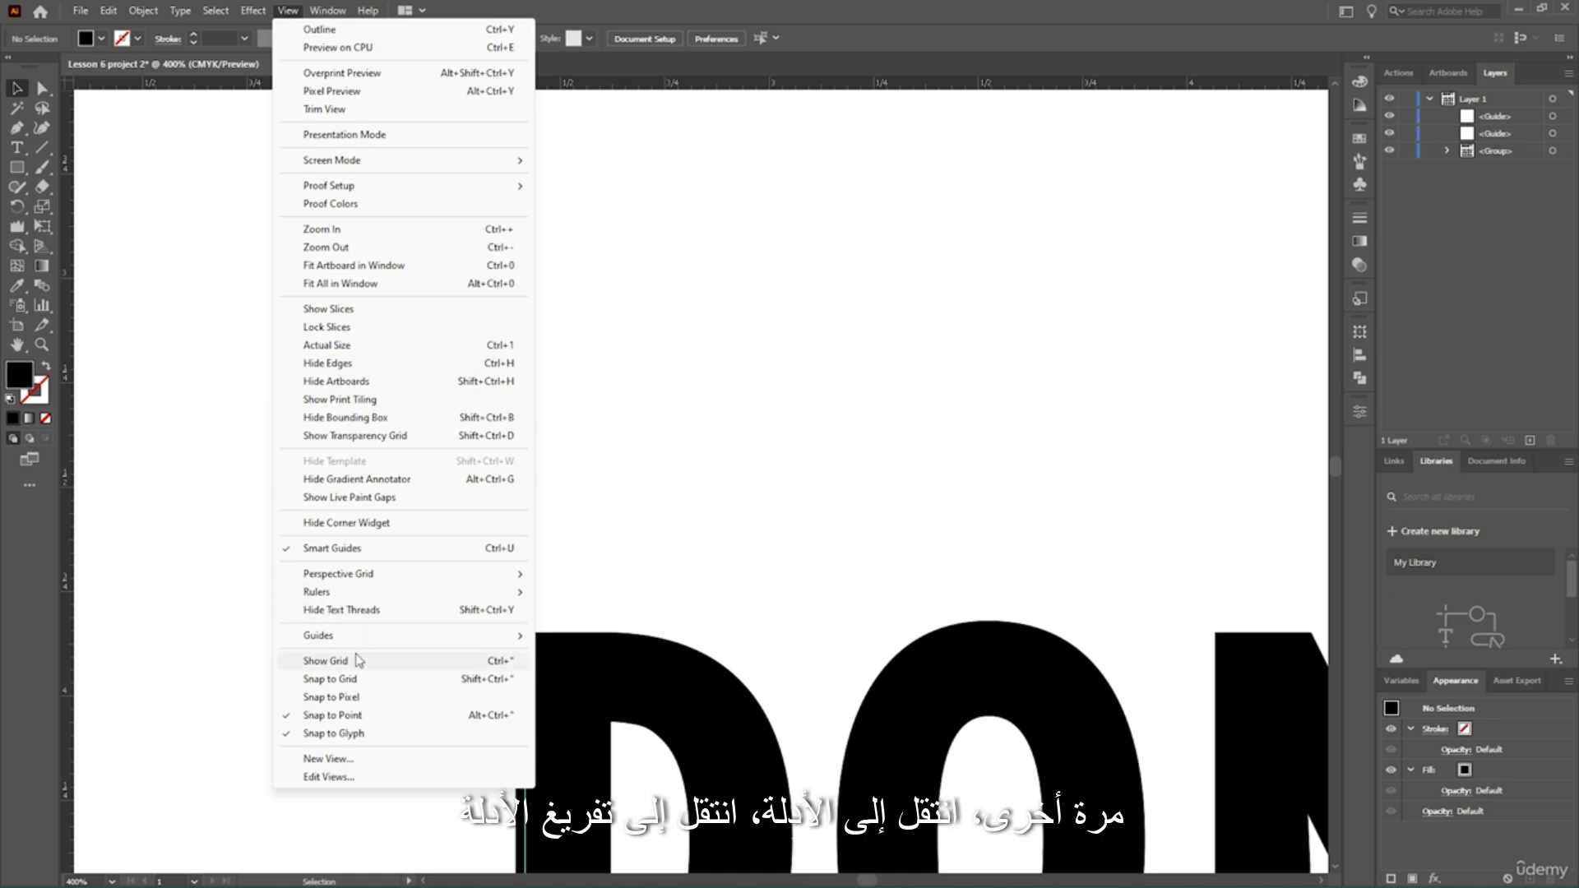
mouse_move(467, 640)
left_click(565, 654)
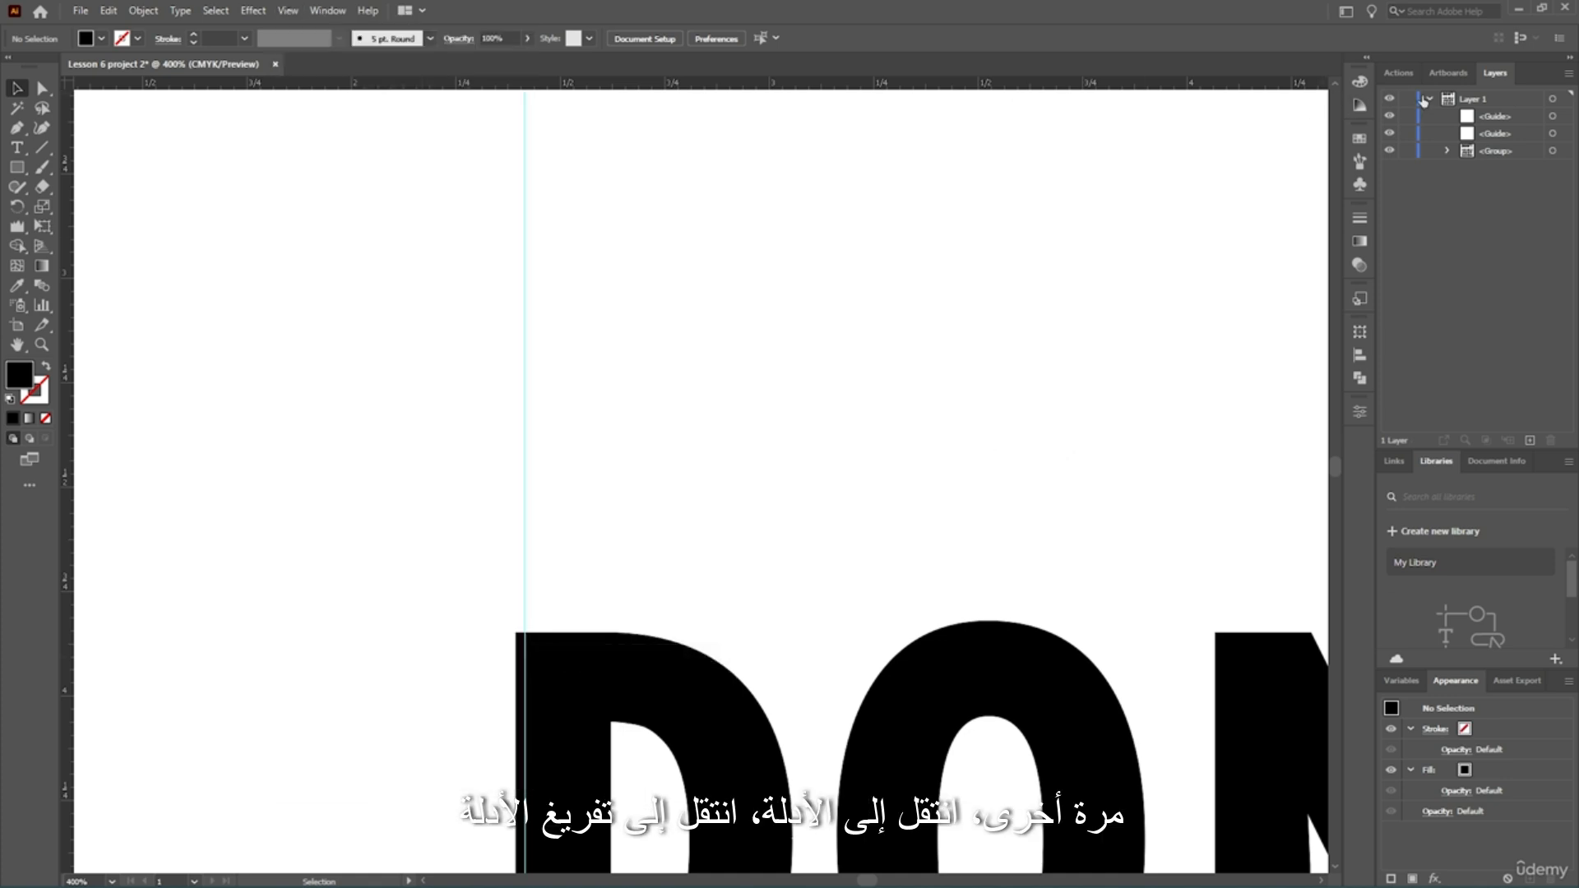
Move the left-hand vertical guide exactly onto the left edge of the D in DON'T.
left_click(1553, 117)
left_click_drag(524, 426, 511, 431)
scroll(921, 660, "up", 5)
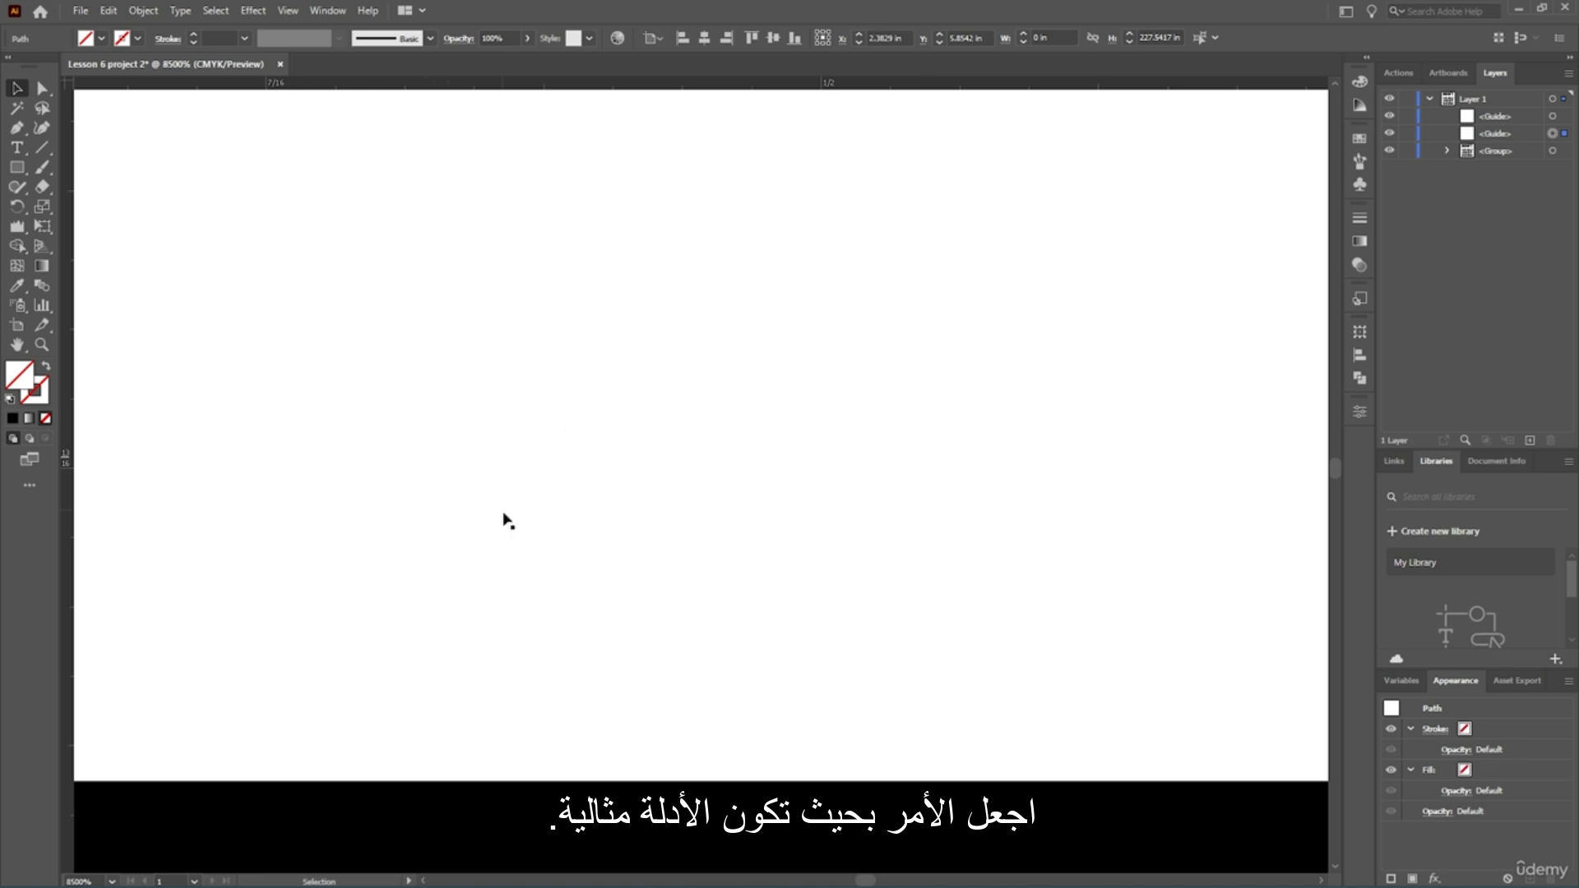
scroll(503, 512, "up", 1)
scroll(501, 478, "down", 2)
scroll(504, 441, "left", 6)
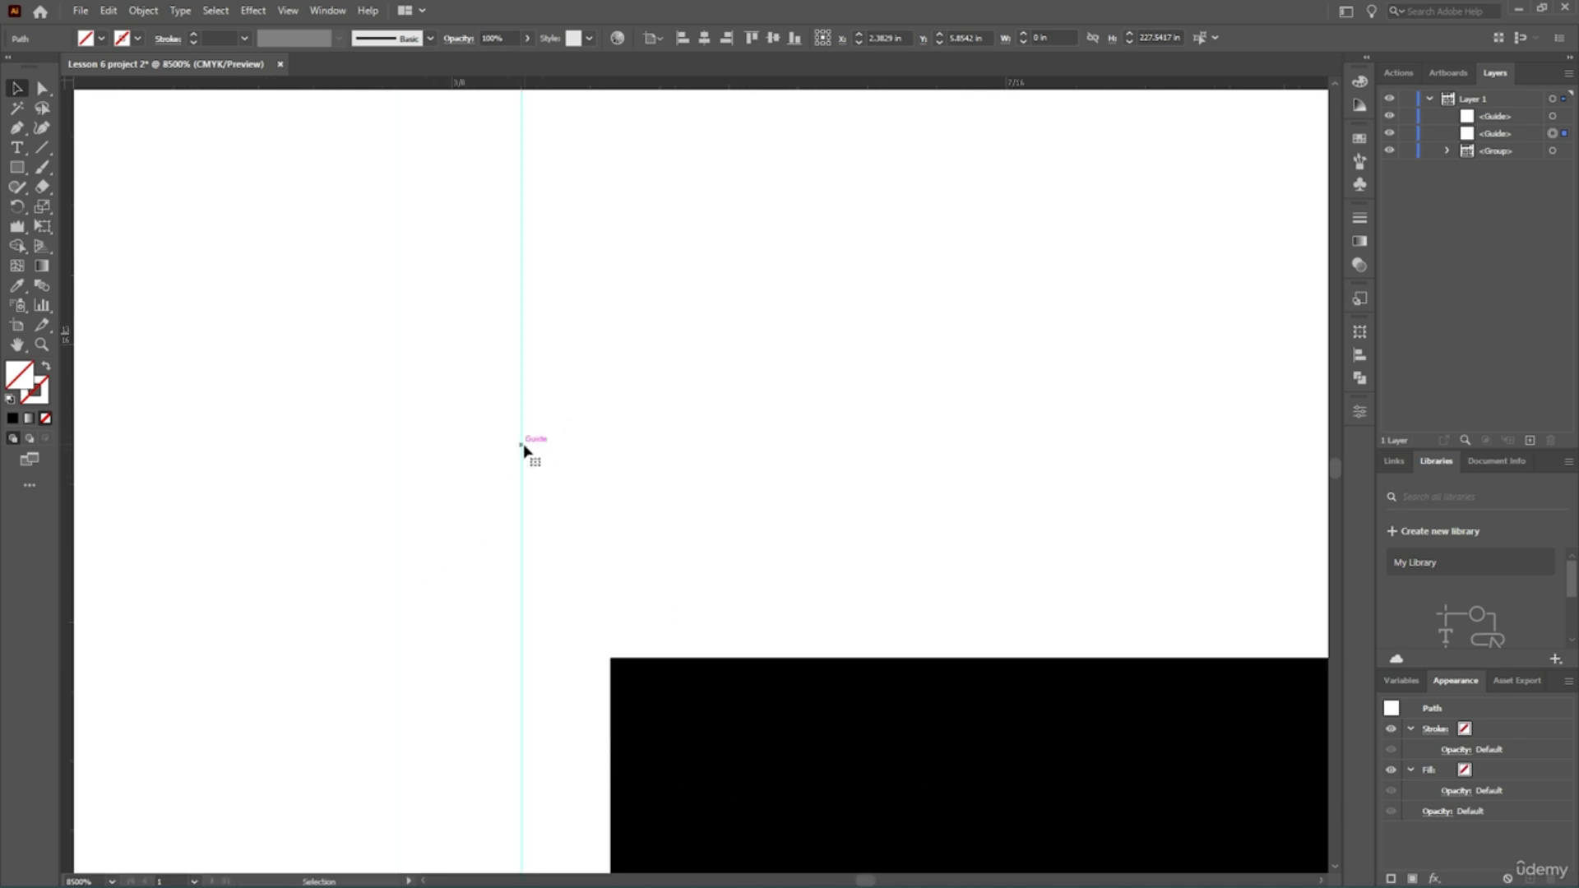
left_click_drag(523, 448, 607, 451)
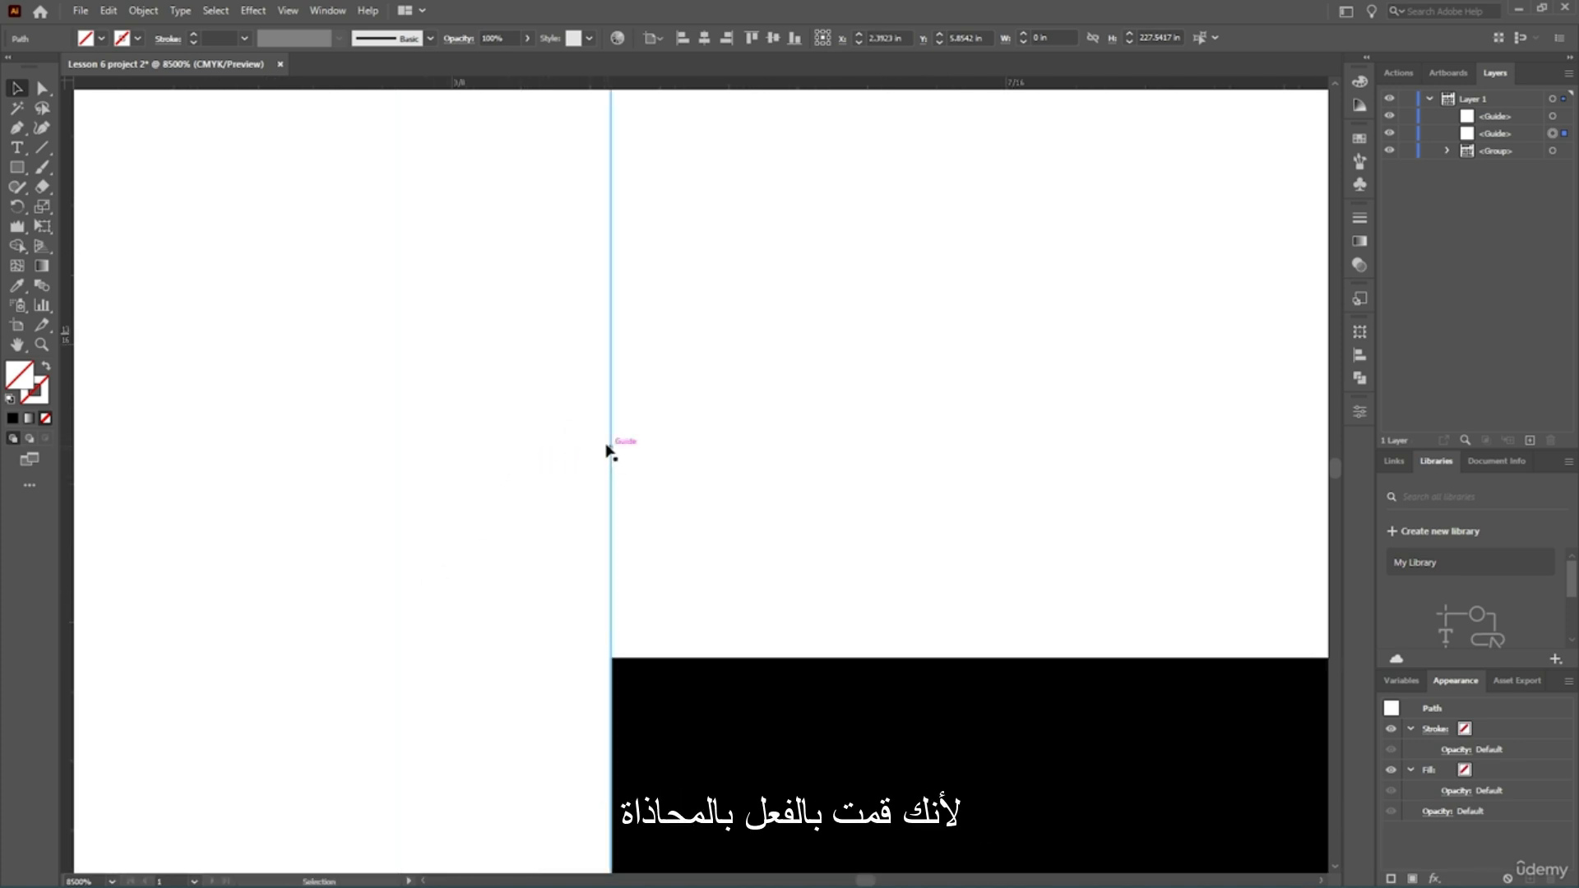
Select both vertical guides above the text and delete them.
scroll(609, 451, "down", 12)
left_click_drag(1071, 266, 576, 329)
key("Delete")
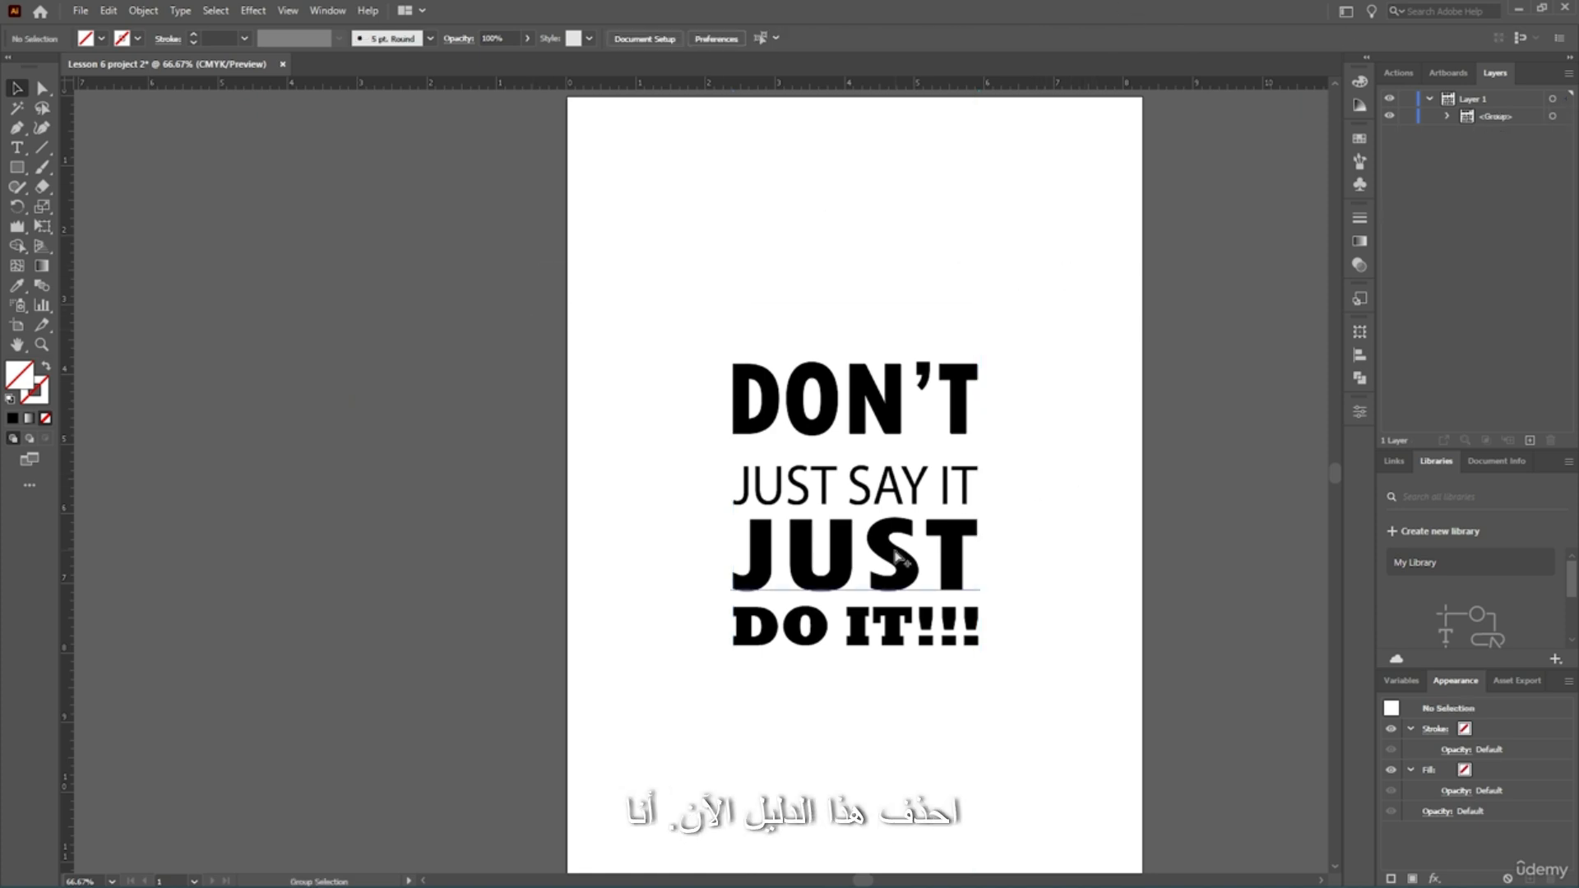
Ungroup the four text lines and select only the DON'T line.
scroll(896, 558, "up", 1)
scroll(909, 395, "up", 1)
left_click(835, 329)
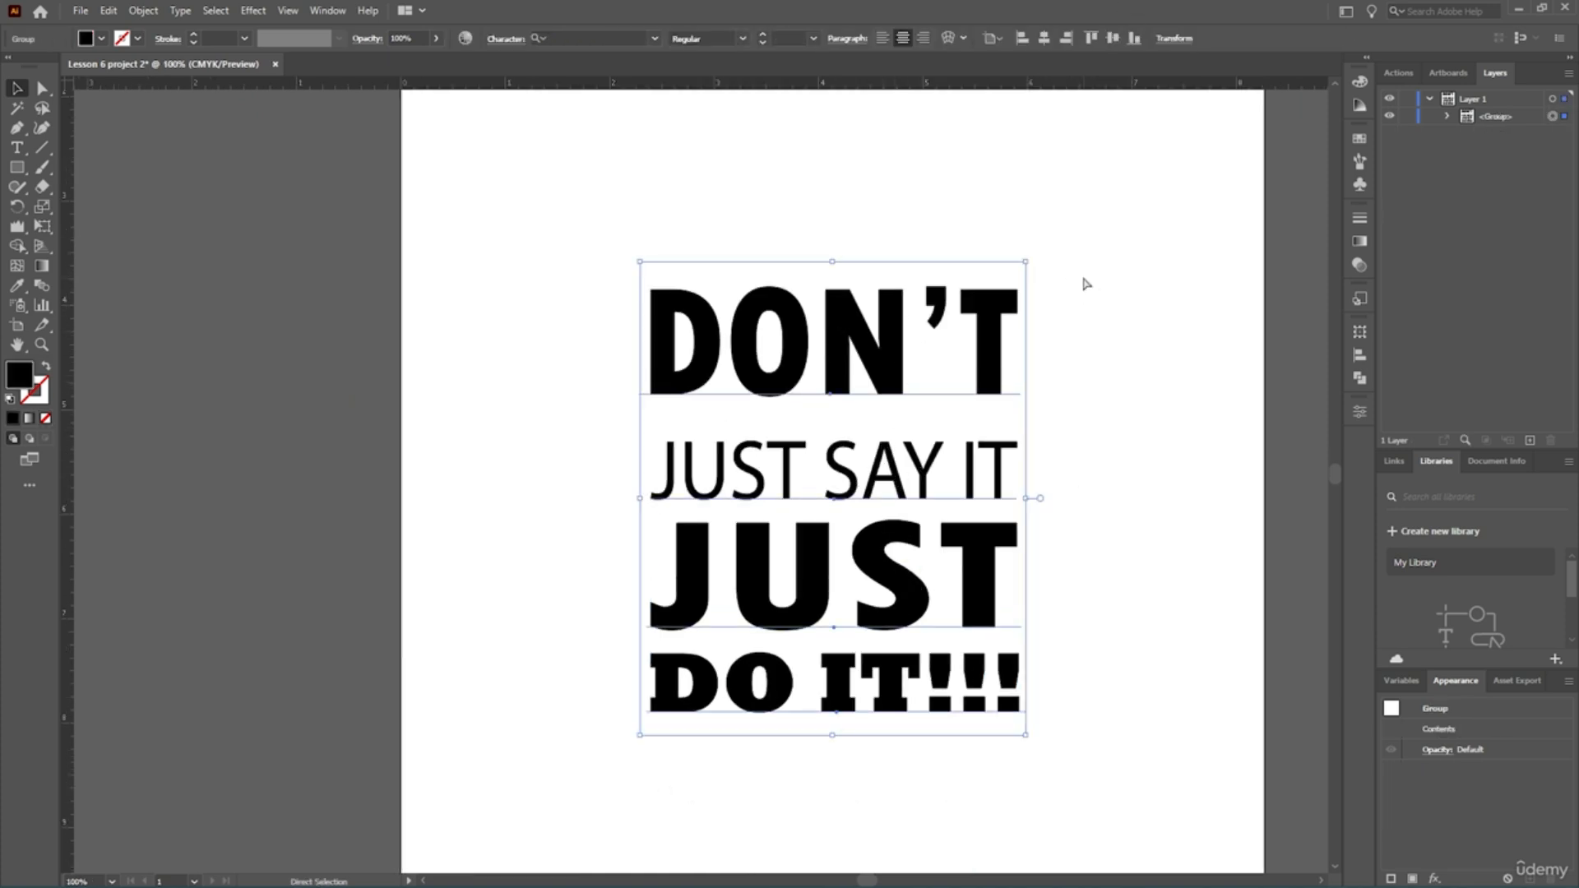
key("ctrl+shift+g")
left_click(1131, 423)
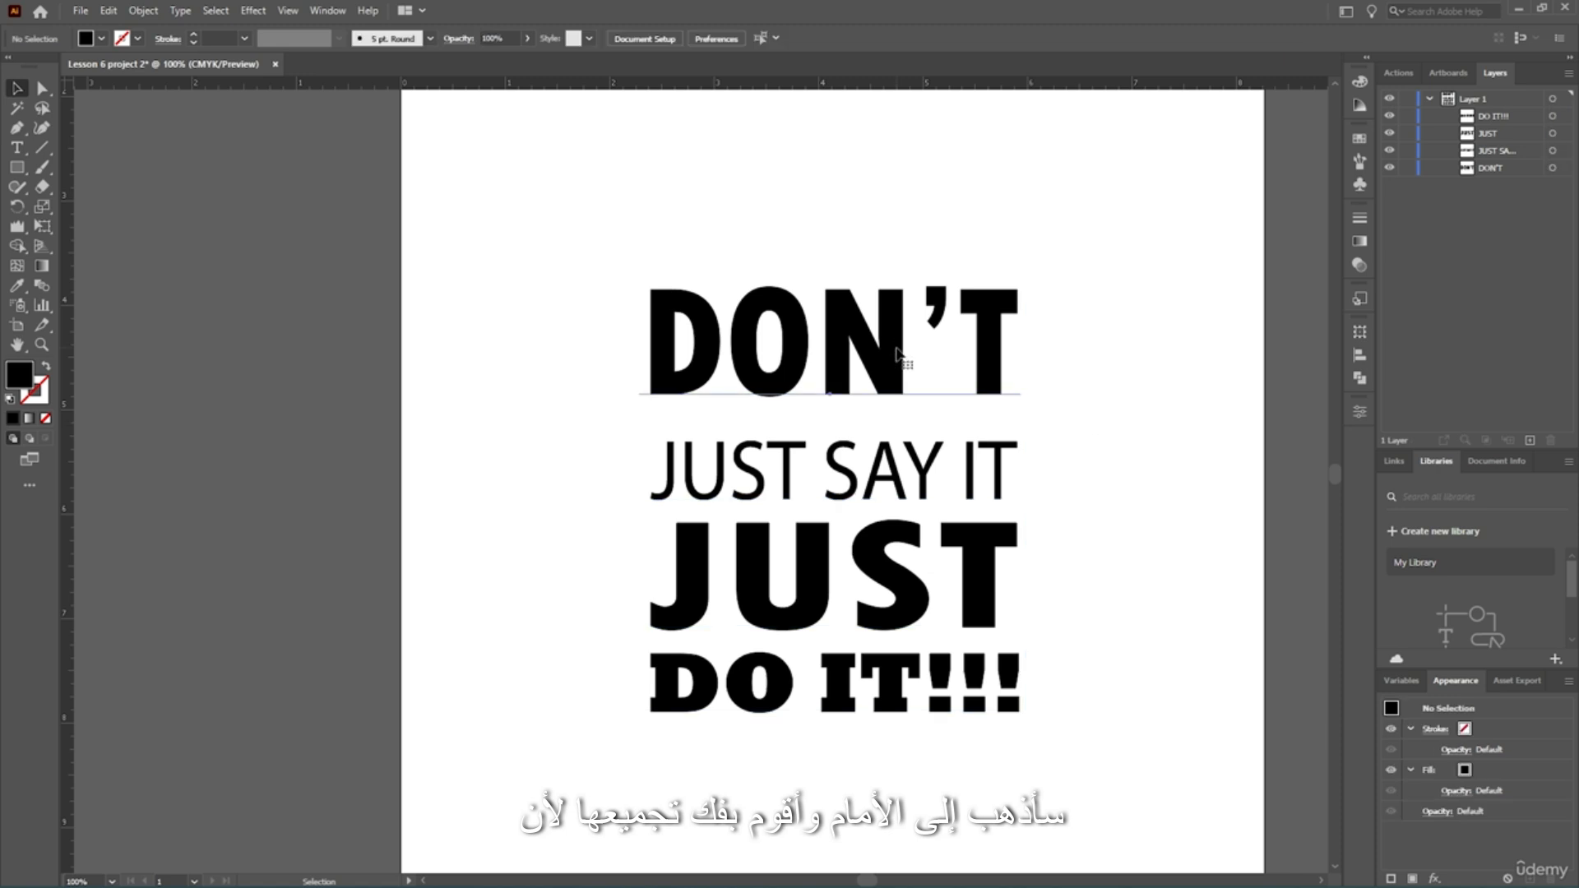
left_click(898, 355)
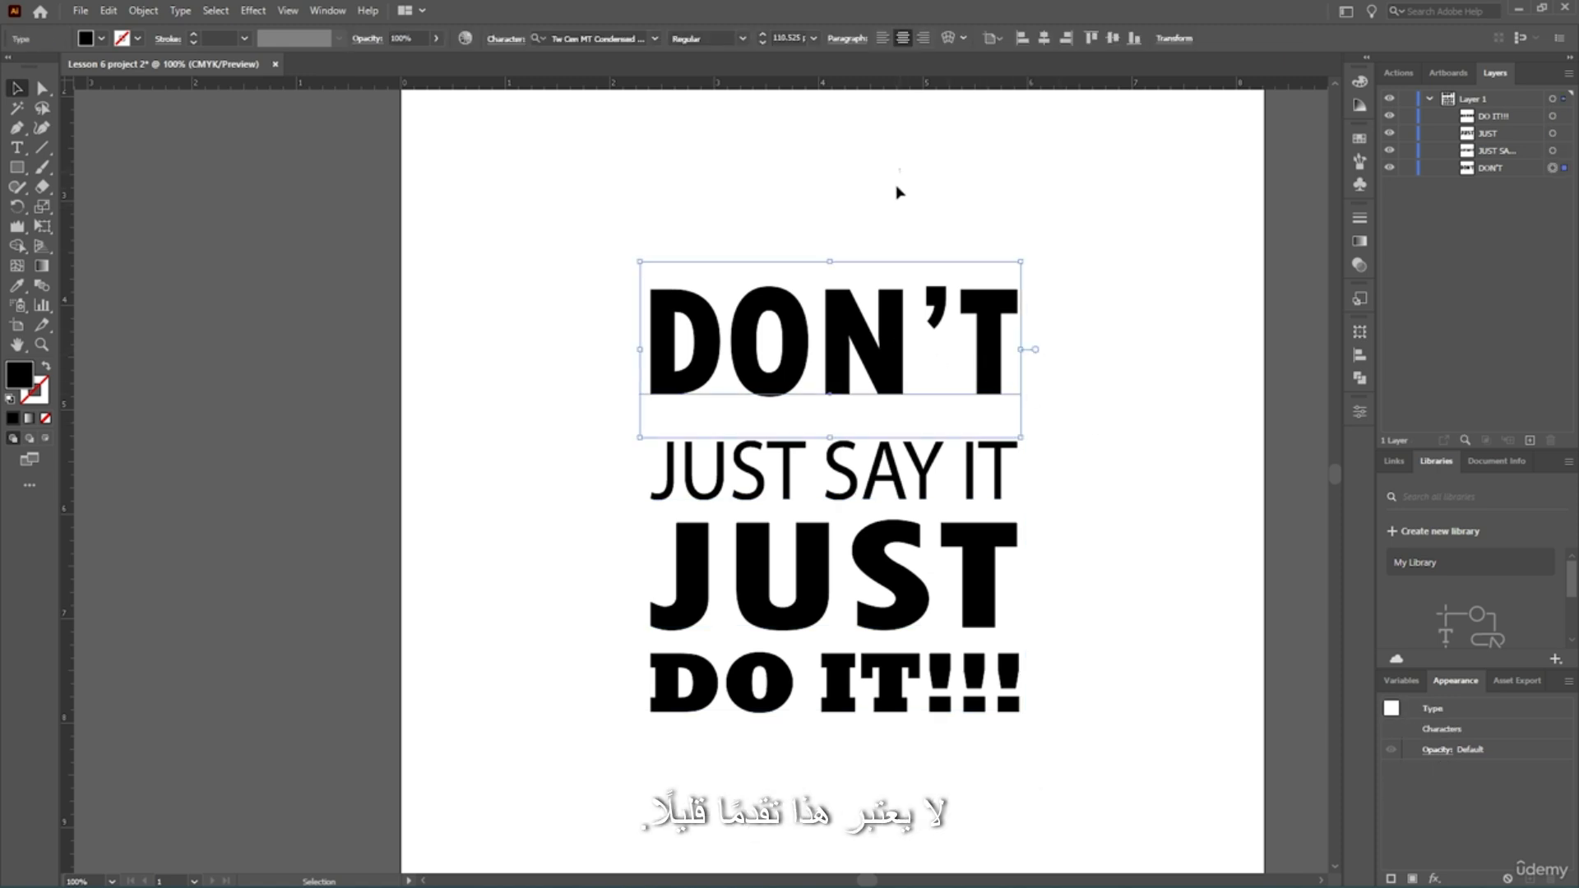
Select all four text lines and distribute them evenly in the vertical direction relative to the selection.
left_click_drag(898, 191, 846, 818)
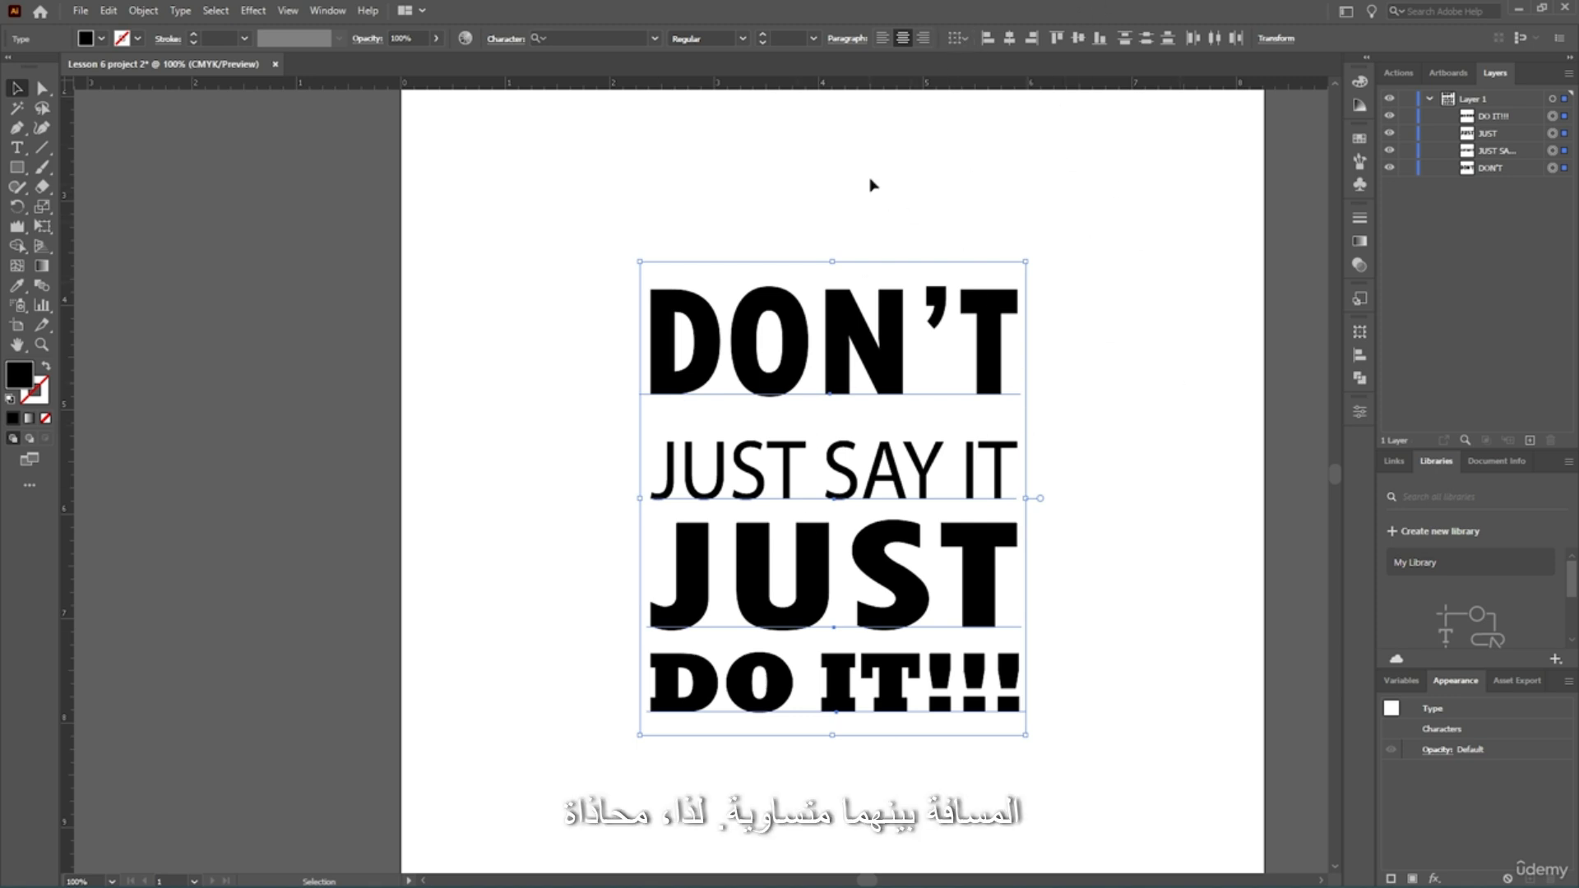
left_click(956, 38)
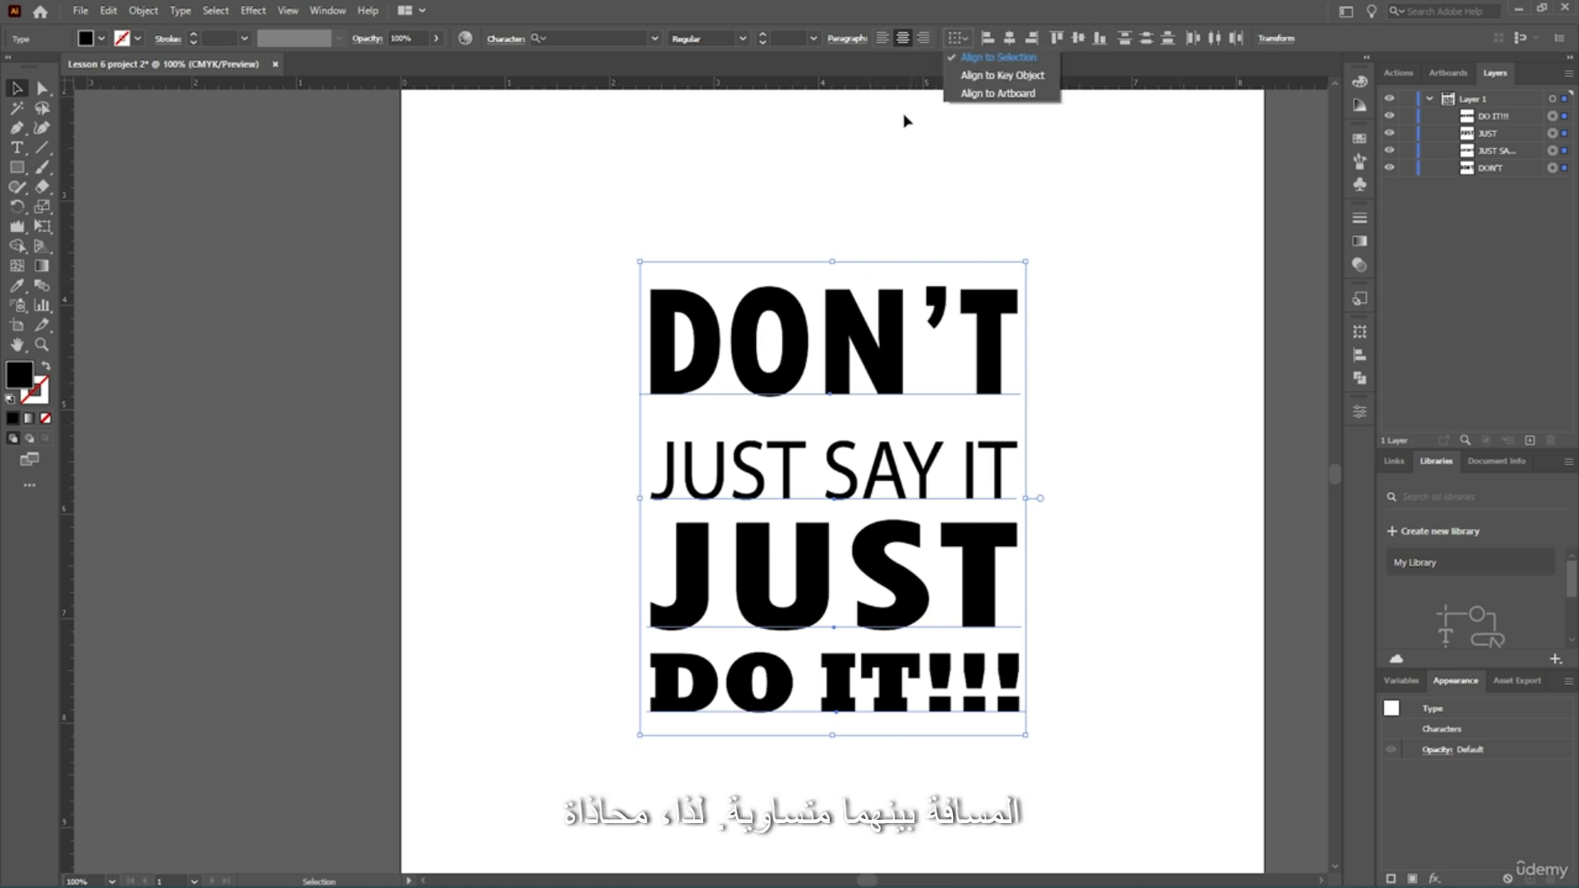
left_click(1083, 4)
left_click(1154, 39)
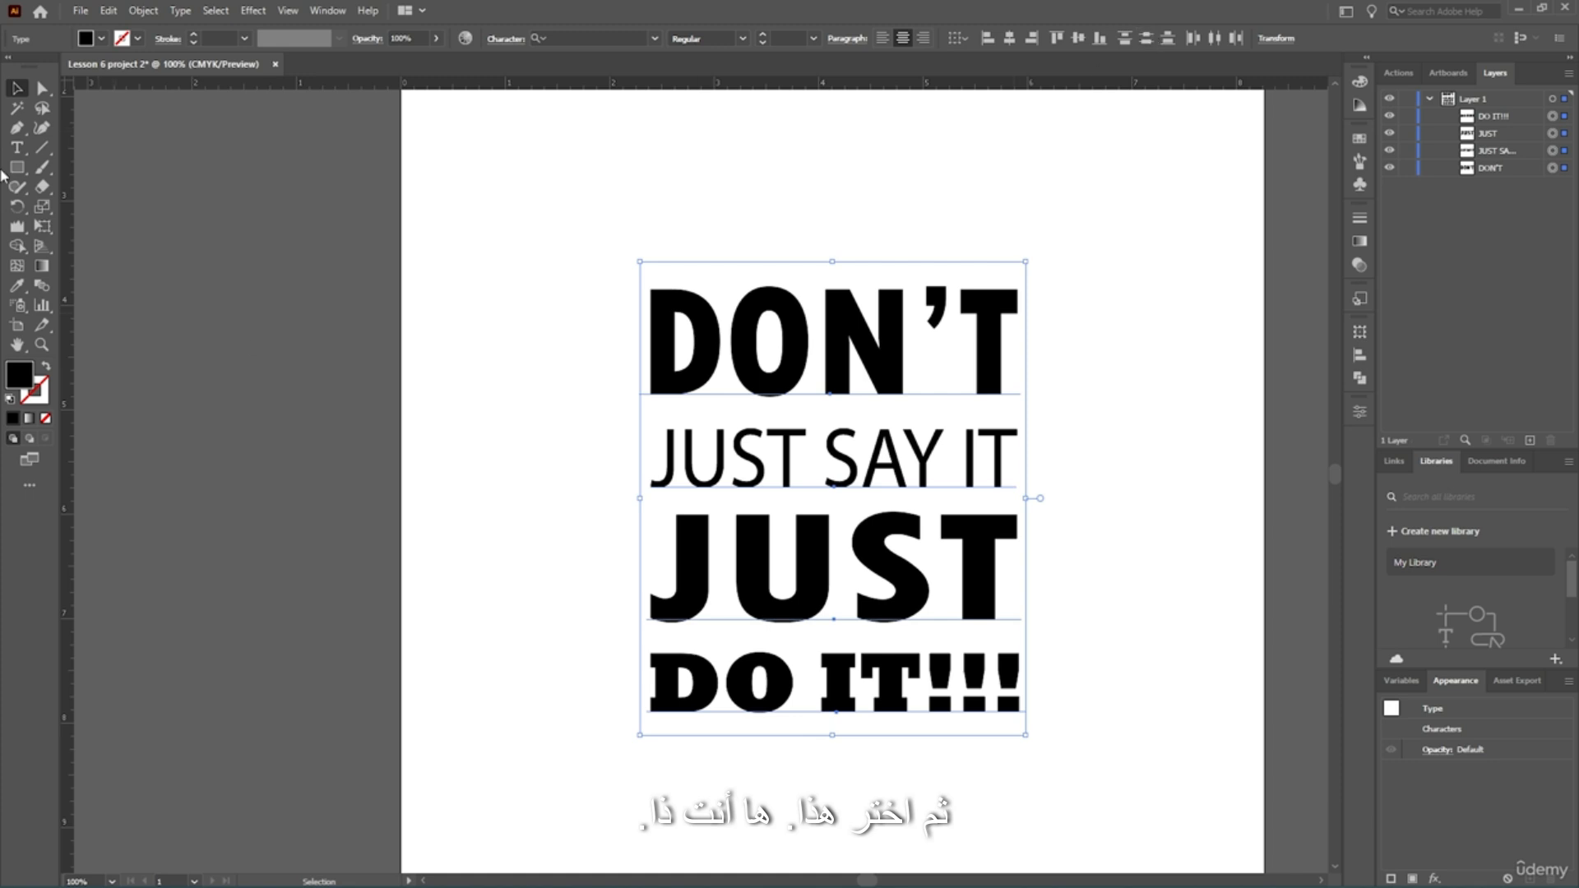
left_click(387, 362)
Create a new layer and place it beneath the text layer.
scroll(1040, 418, "down", 4)
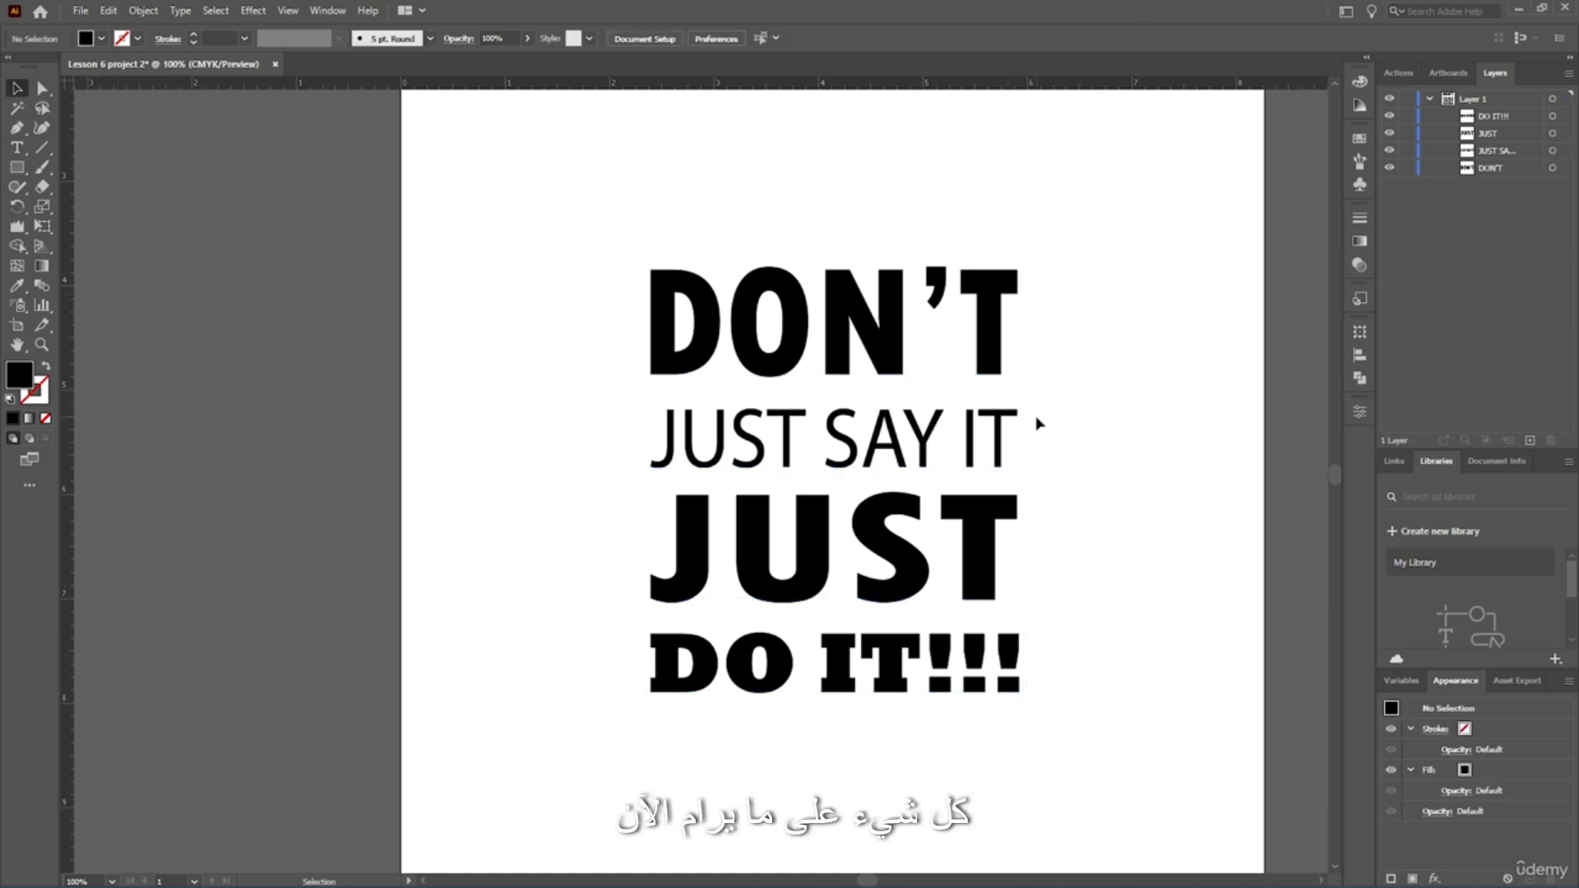
scroll(1184, 419, "up", 5)
scroll(1203, 420, "down", 2)
scroll(1215, 482, "up", 3)
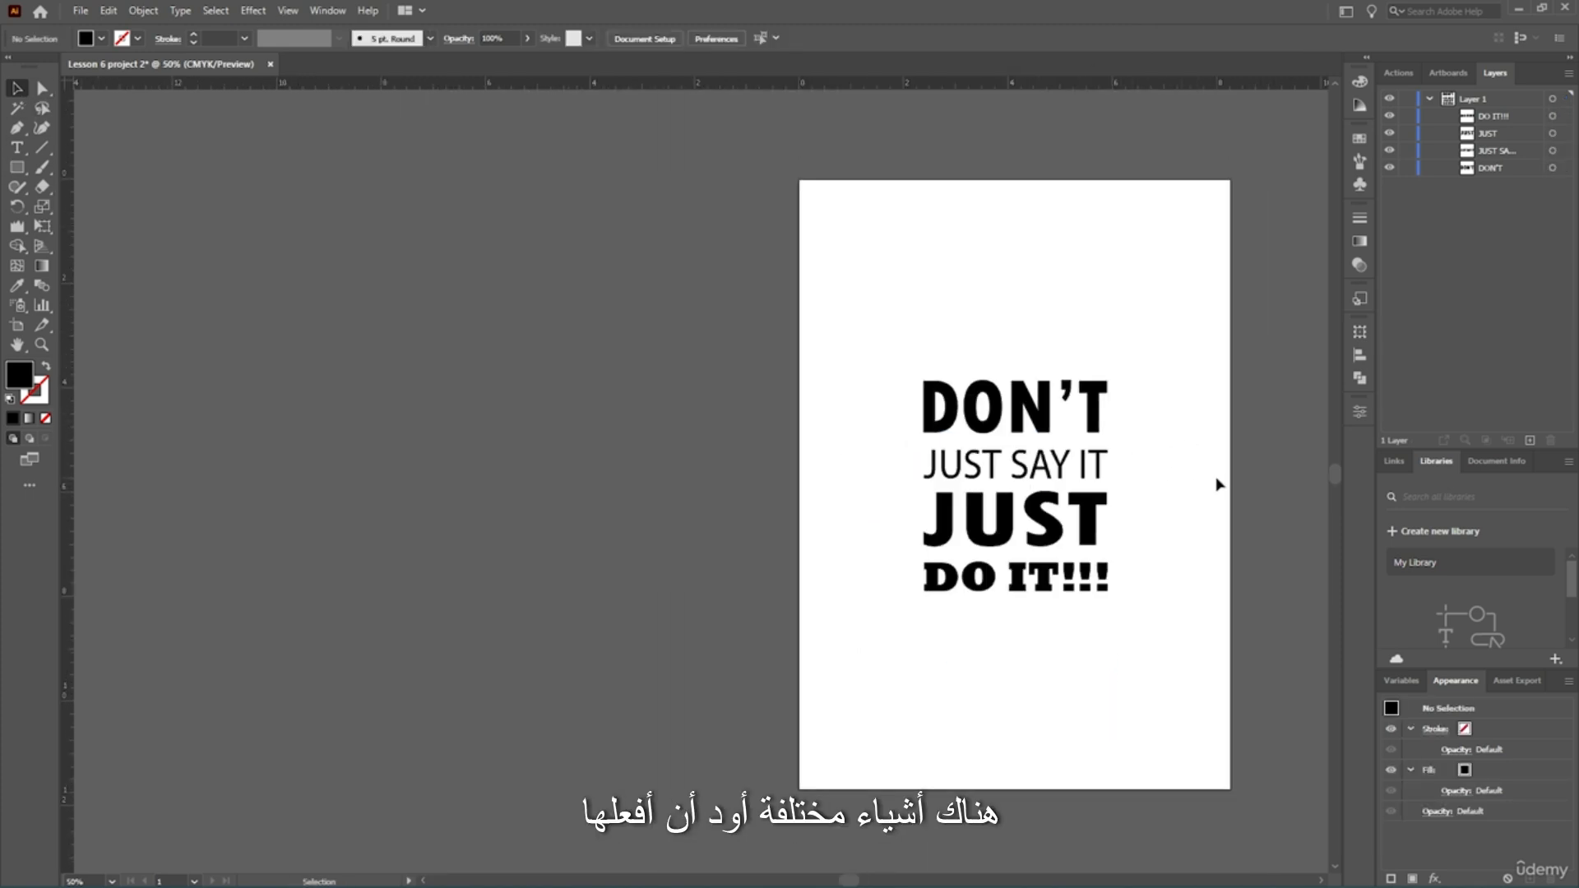
scroll(1206, 480, "right", 4)
scroll(1018, 490, "right", 2)
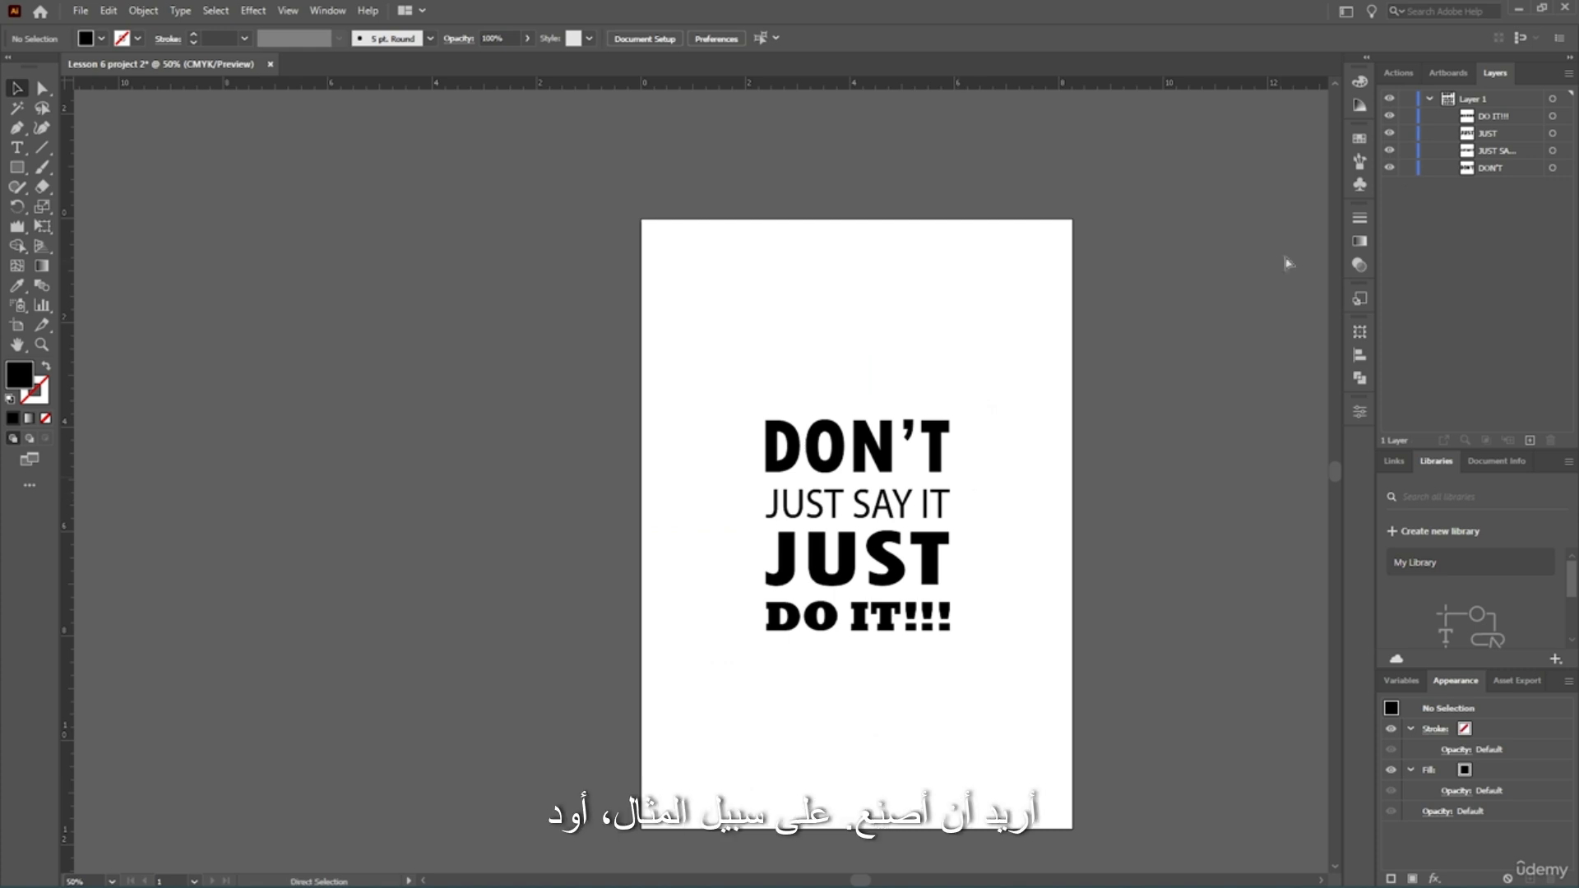
left_click(1428, 99)
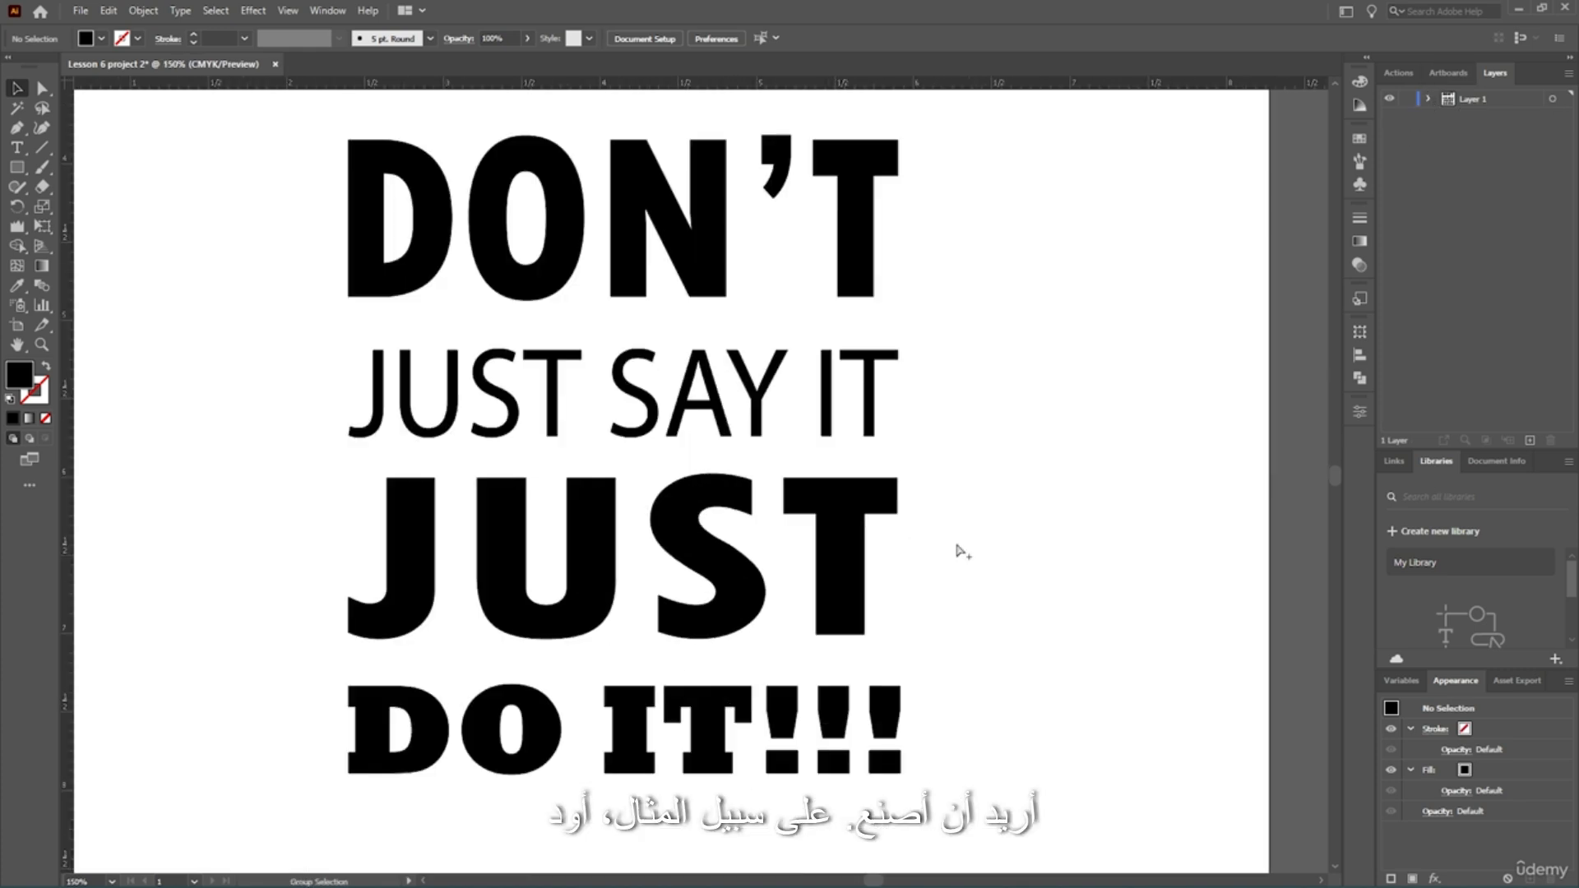
scroll(958, 550, "up", 3)
scroll(761, 486, "right", 1)
scroll(761, 486, "left", 4)
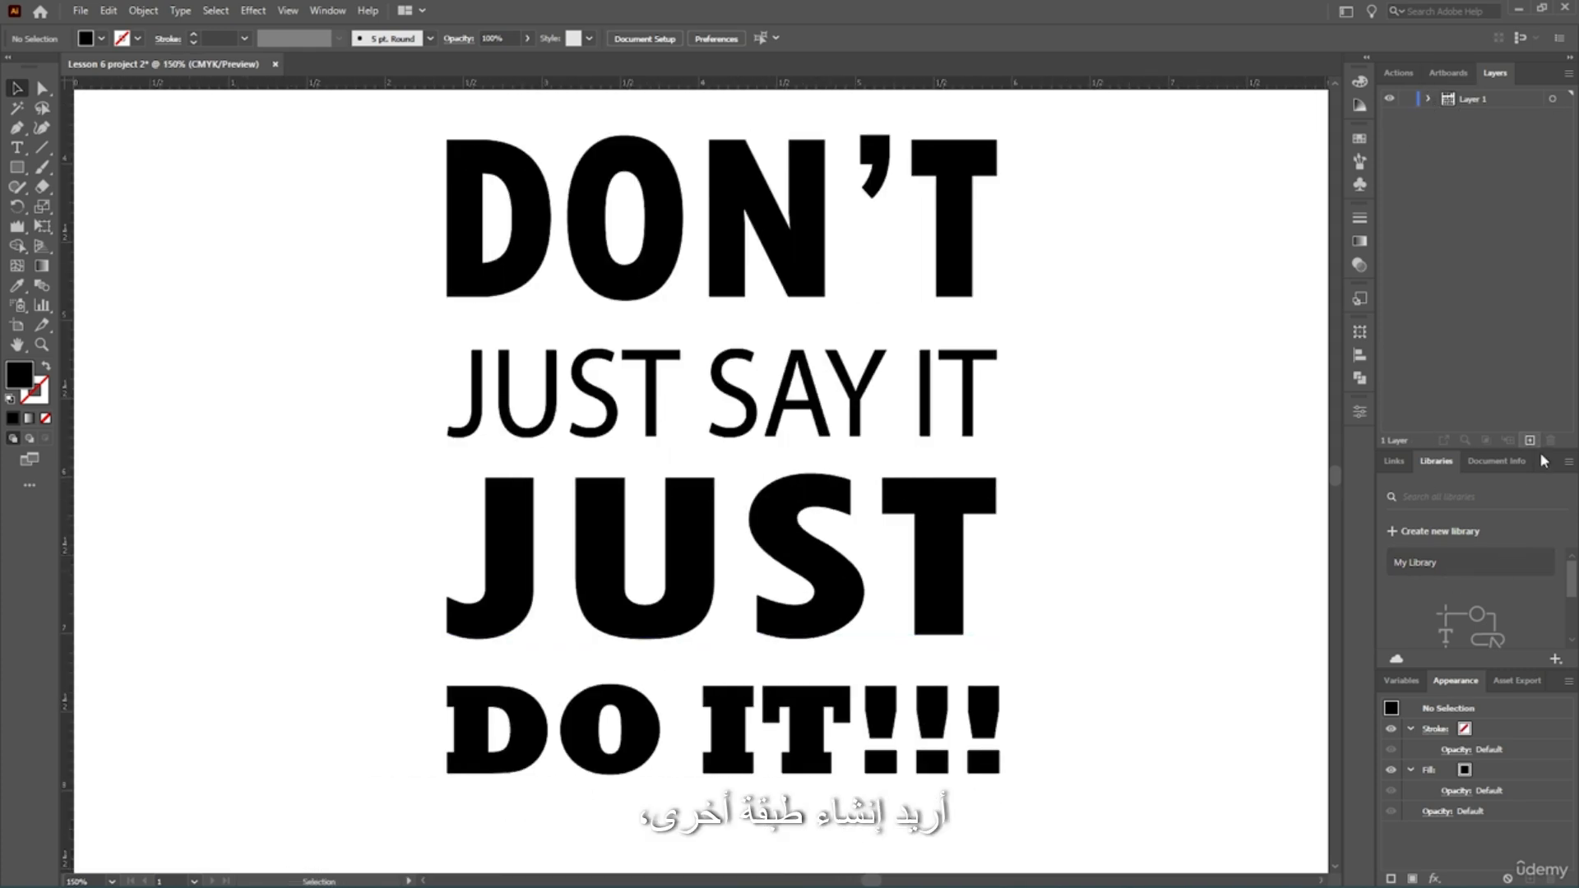
left_click(1529, 440)
left_click_drag(1471, 102, 1477, 238)
Set the fill colour to pure red, FF0000.
double_click(22, 375)
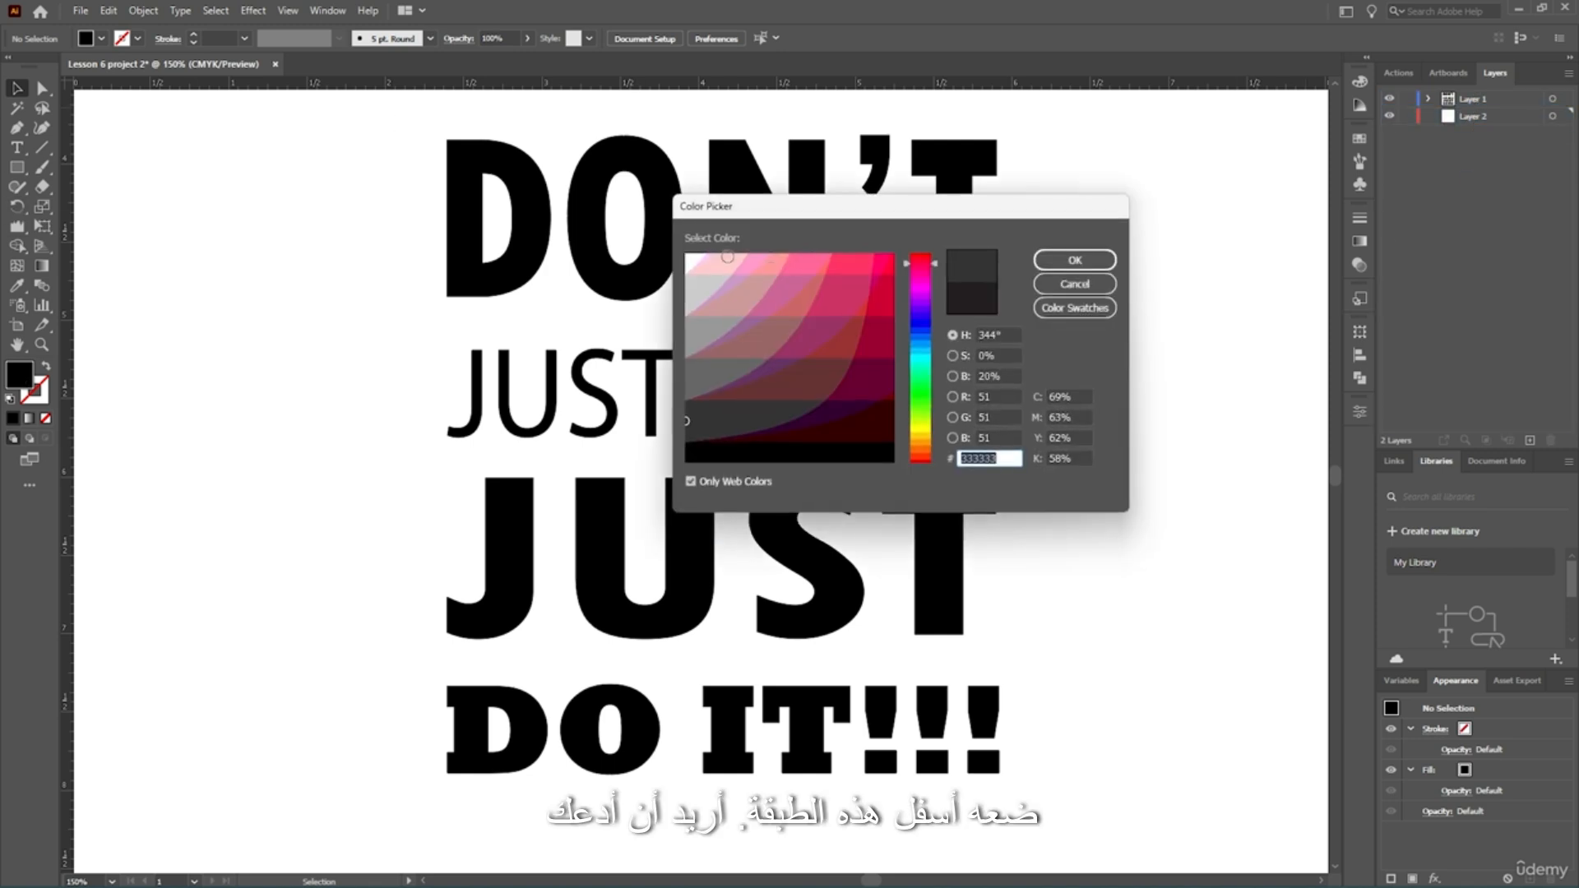
left_click(888, 260)
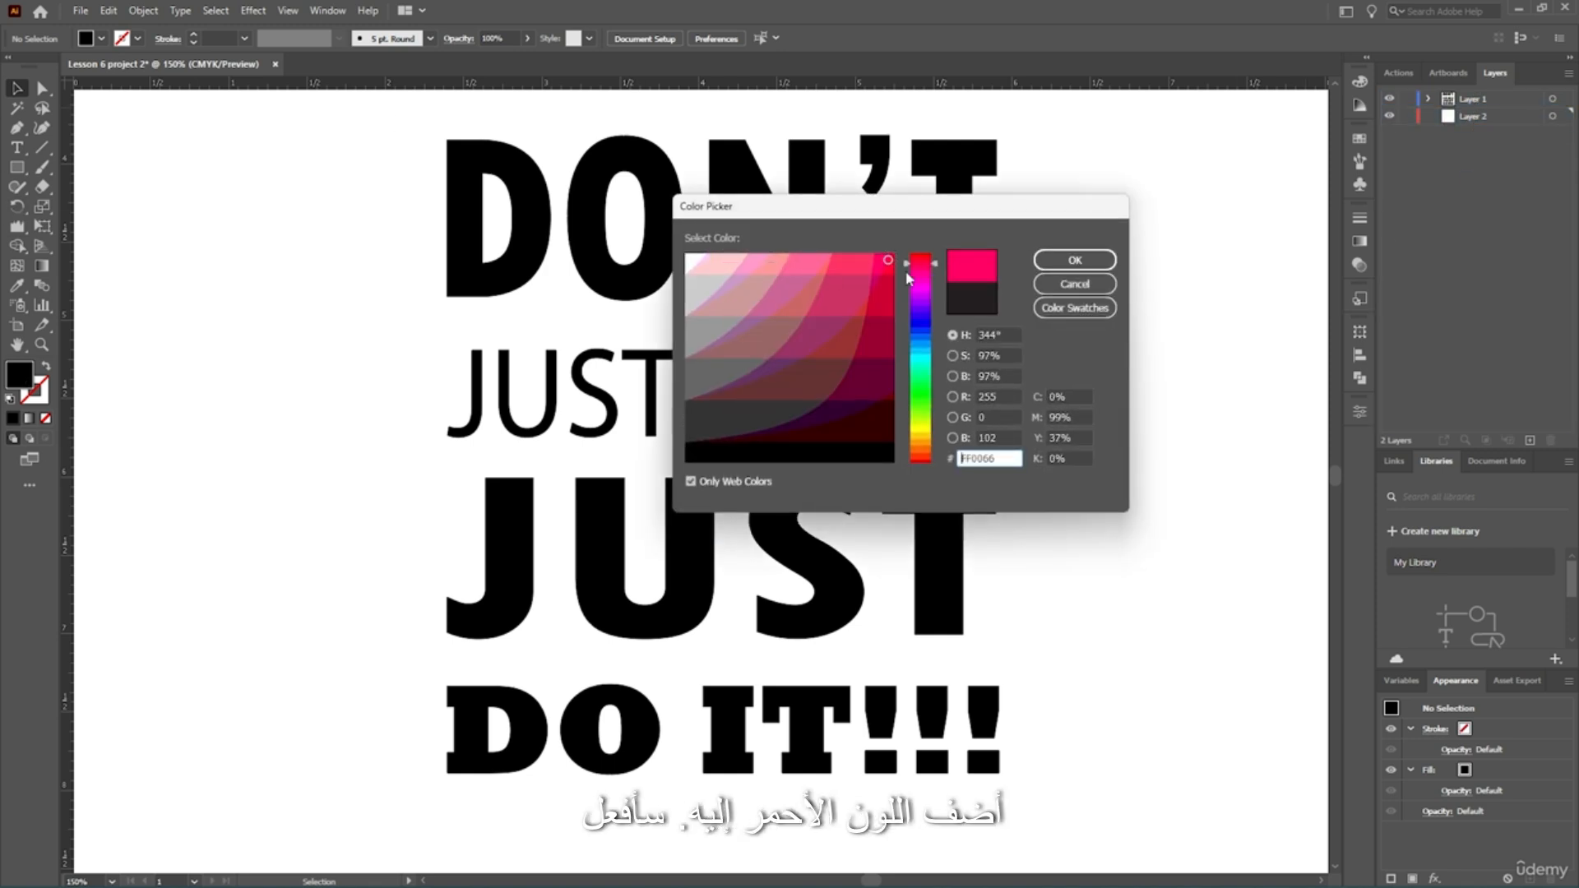
left_click_drag(908, 278, 937, 245)
left_click(1069, 261)
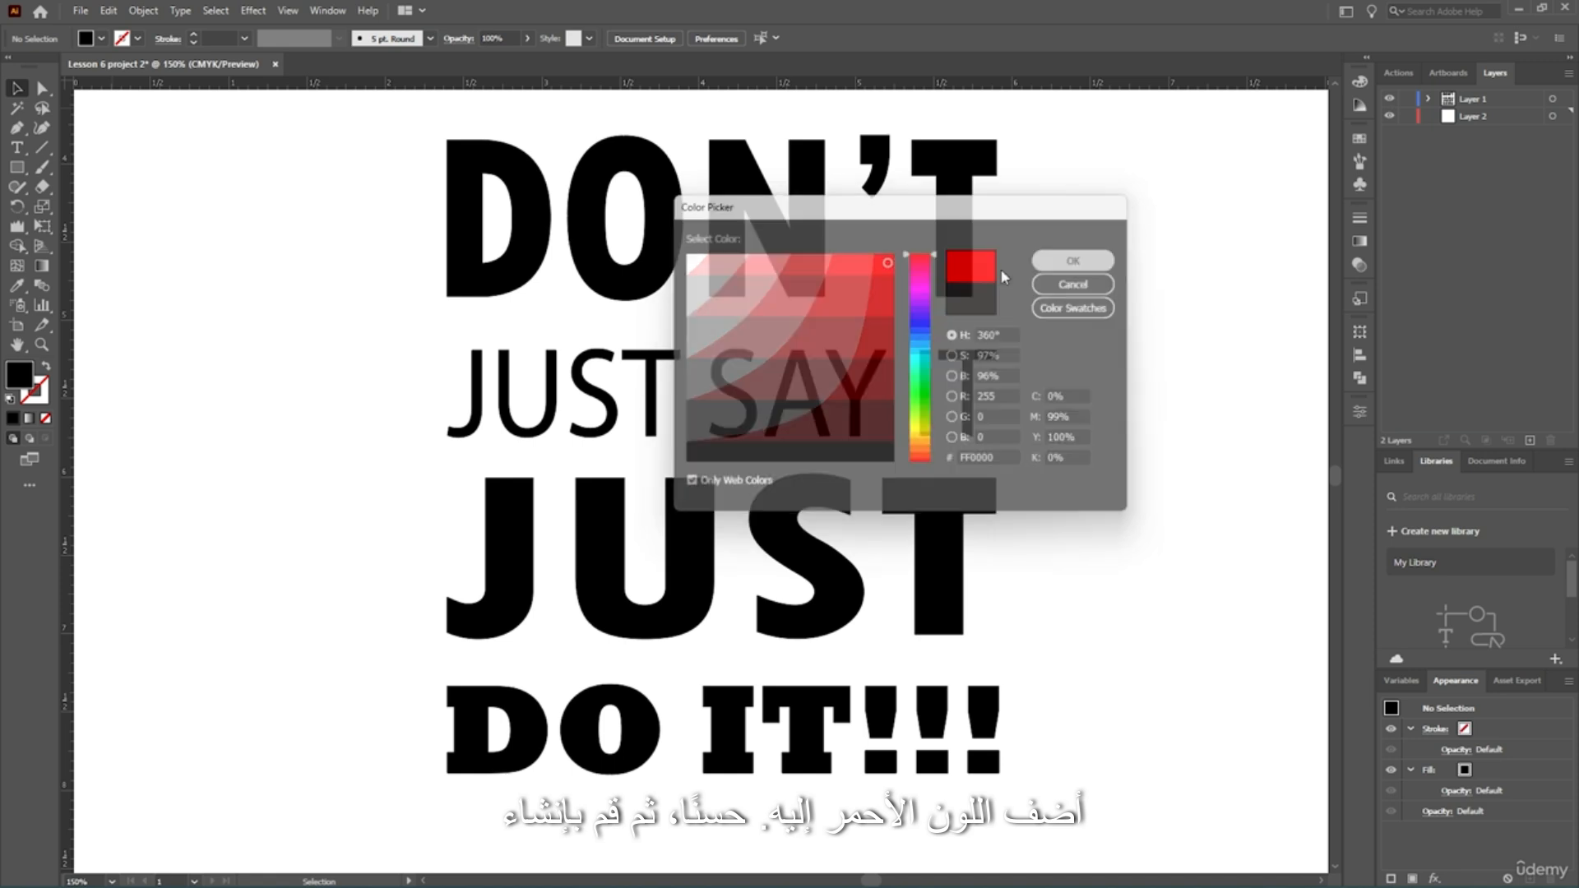
Draw a red rectangle behind DON'T and extend it beyond the letters to about 5.03 in wide and 1.21 in high.
scroll(552, 279, "up", 2)
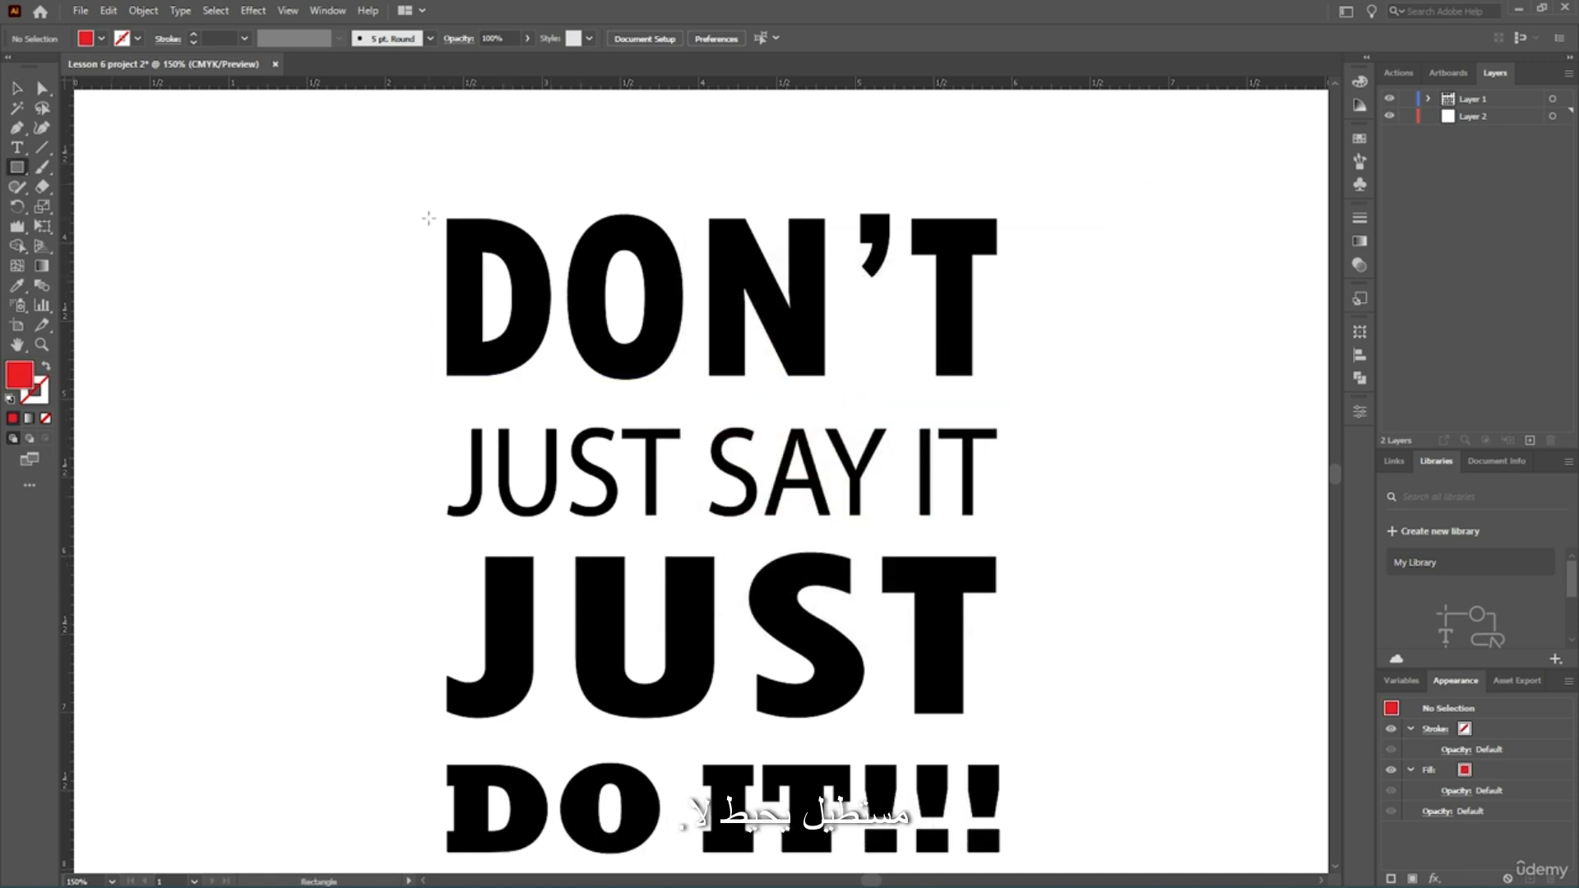
mouse_move(447, 218)
left_mouse_down()
mouse_move(897, 397)
mouse_move(996, 375)
left_mouse_up()
left_click(24, 94)
left_click_drag(447, 296, 329, 297)
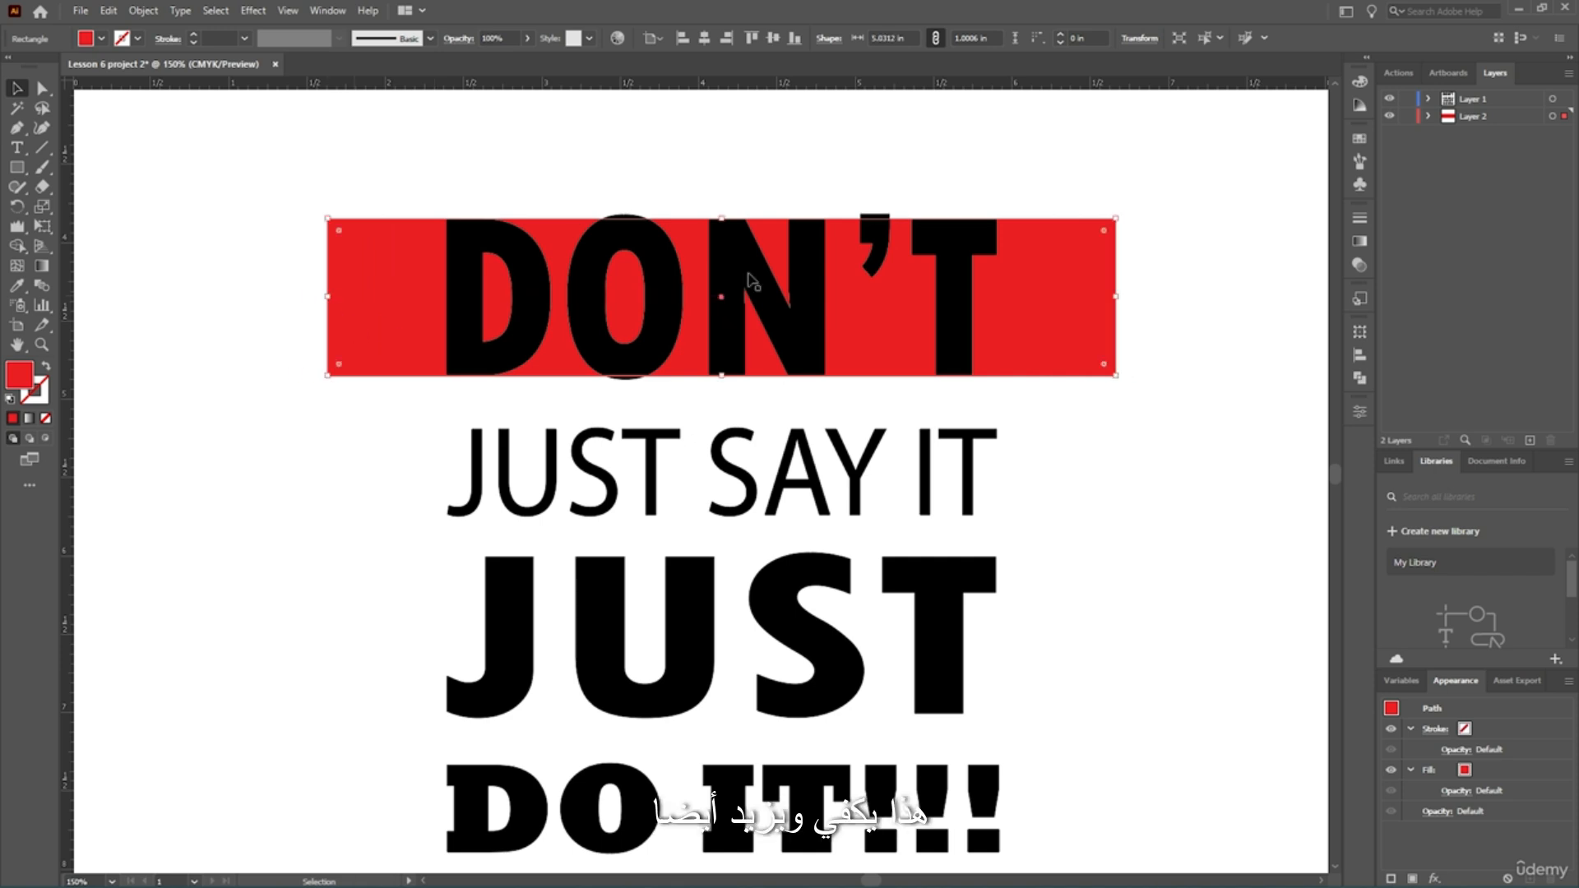
left_click_drag(721, 216, 722, 202)
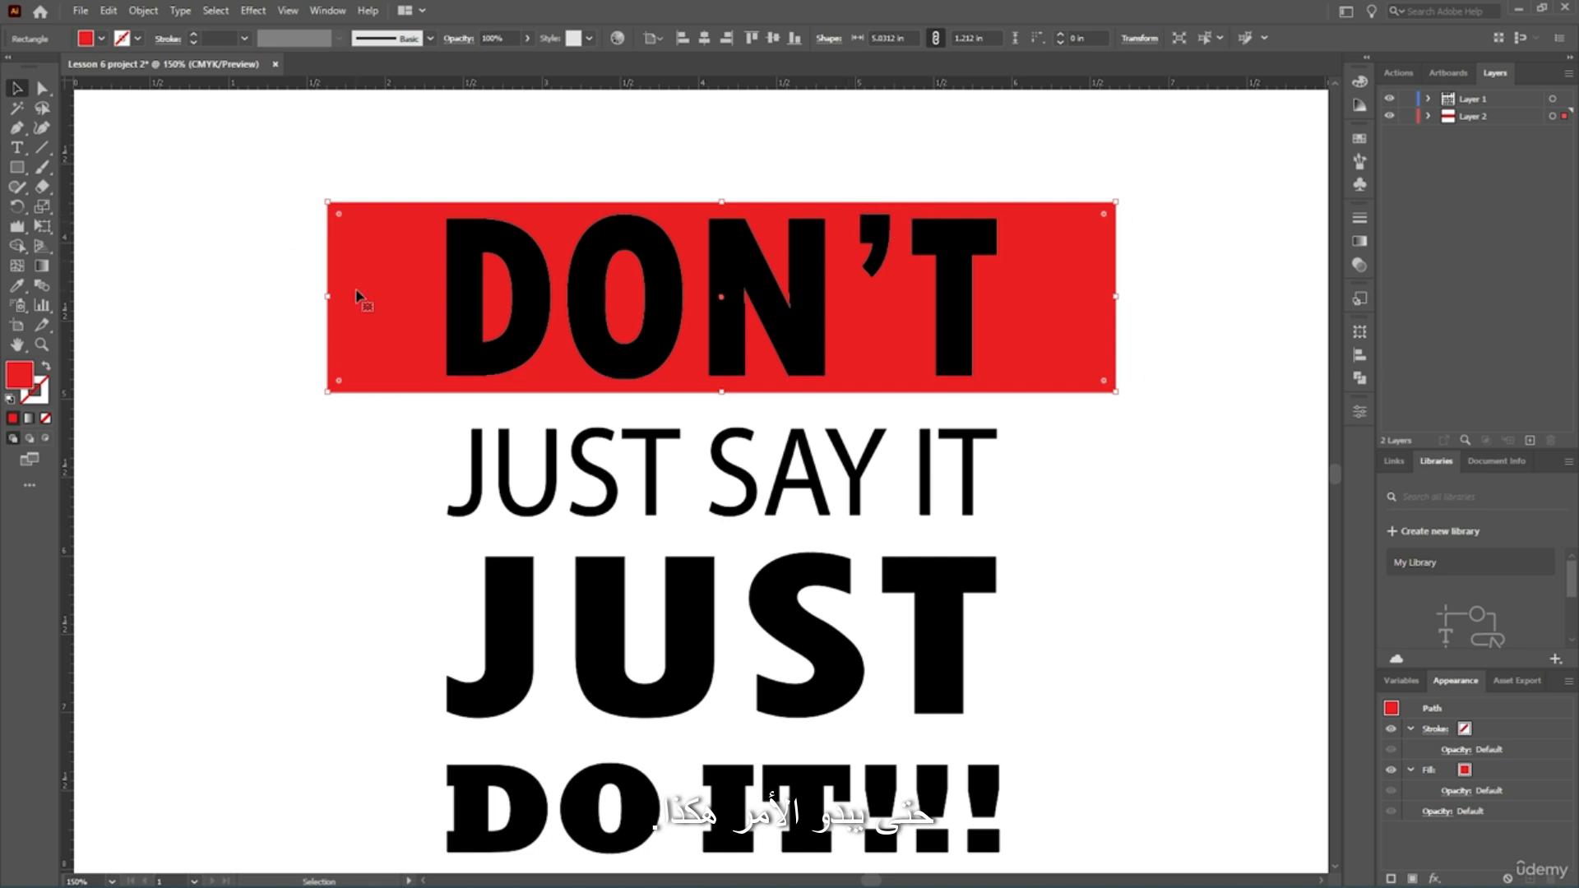
Activate the Wrinkle tool and set its complexity to 10.
scroll(359, 296, "up", 1)
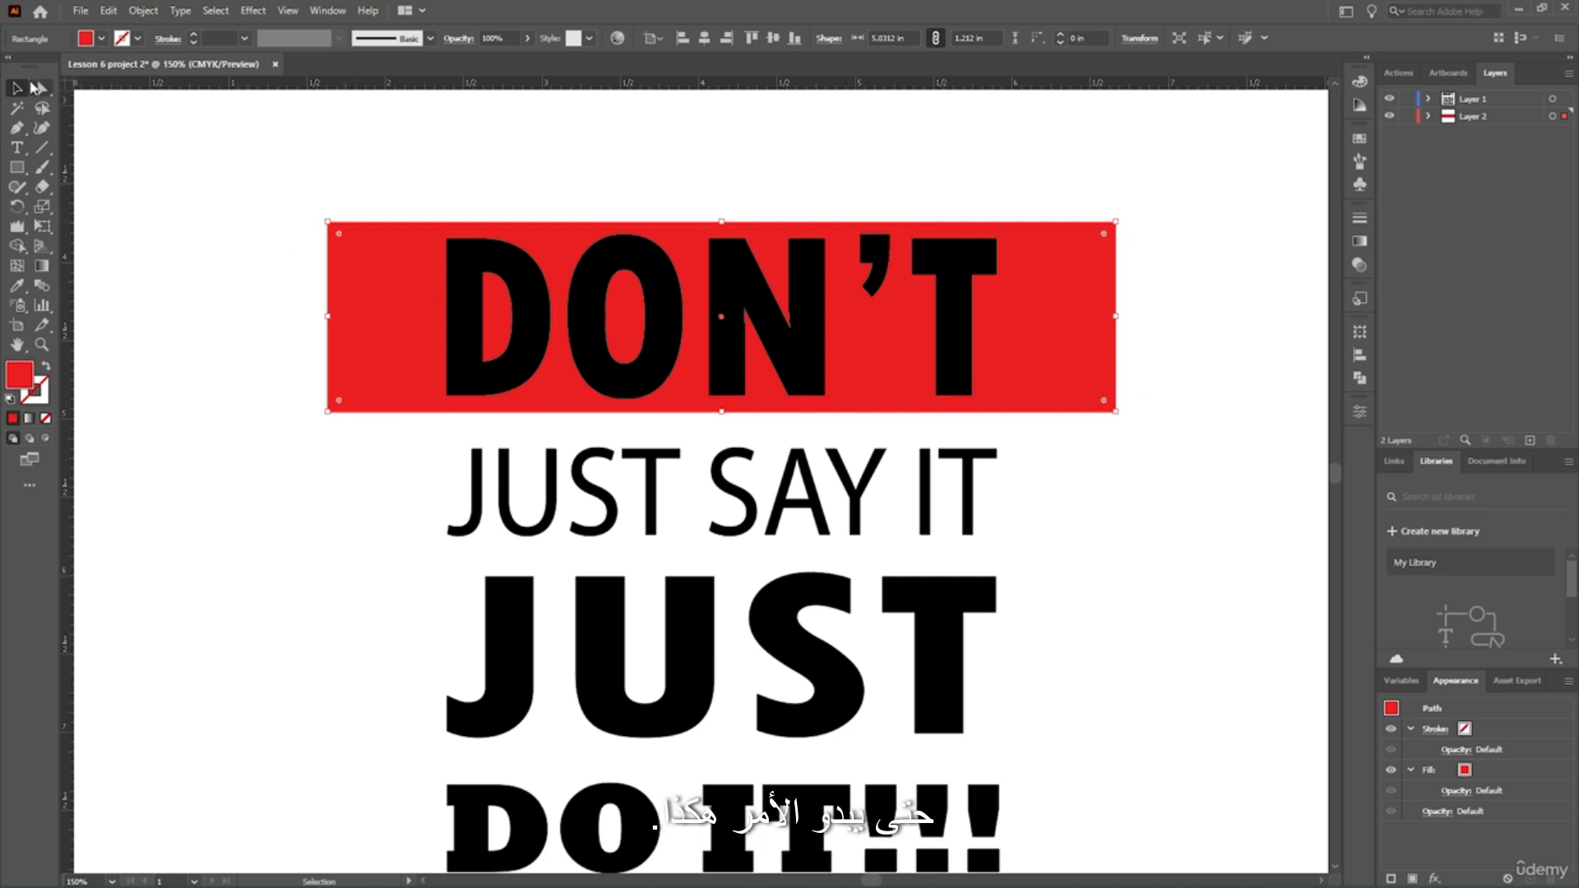
left_click(13, 236)
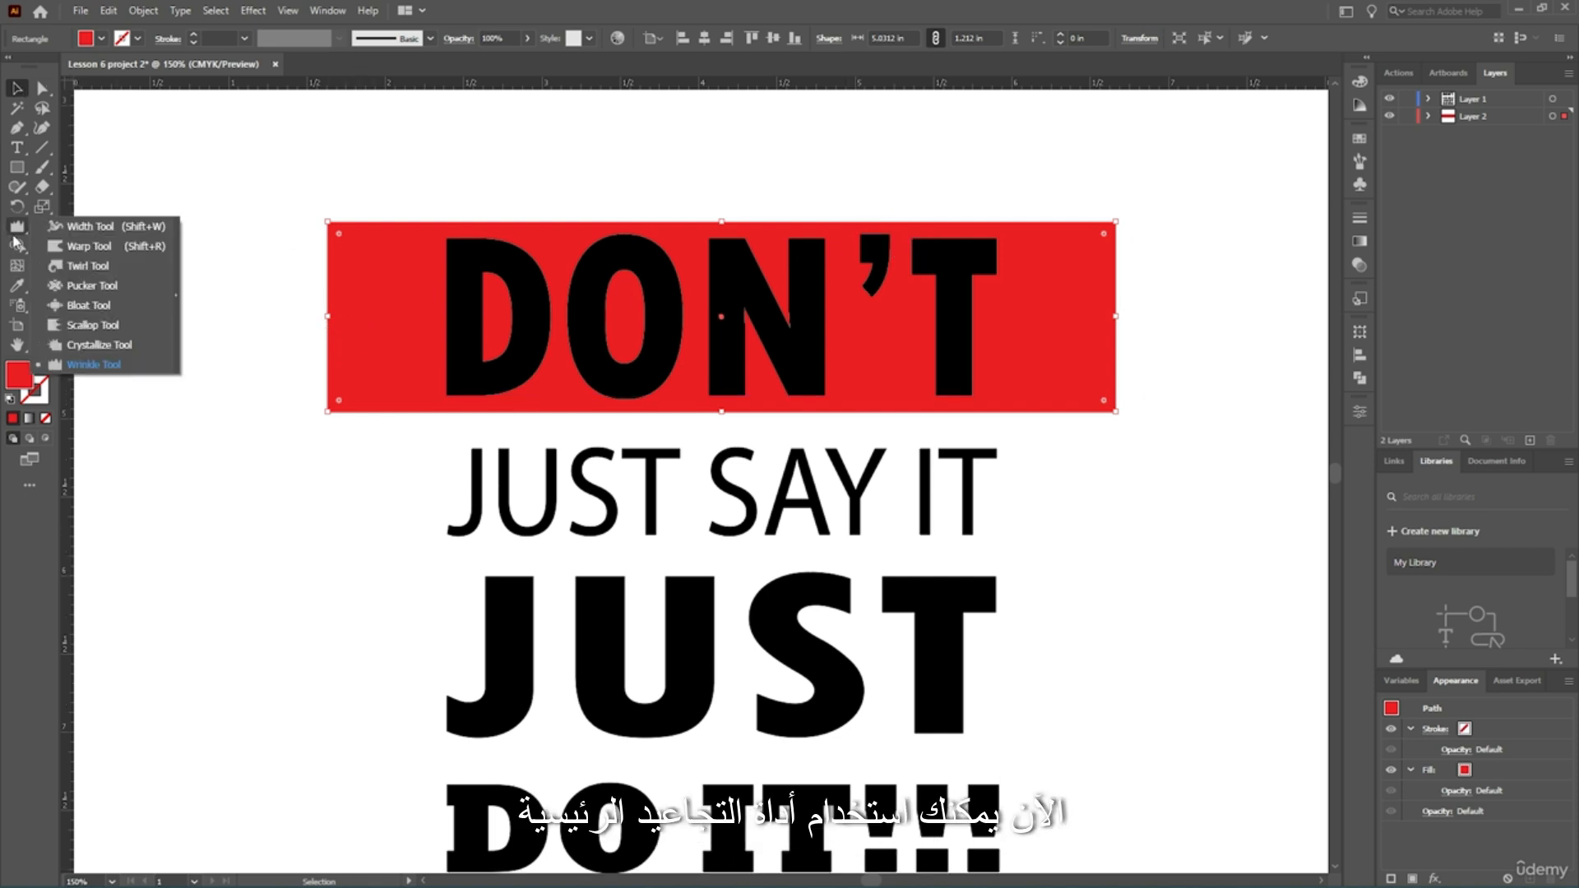
left_click(92, 364)
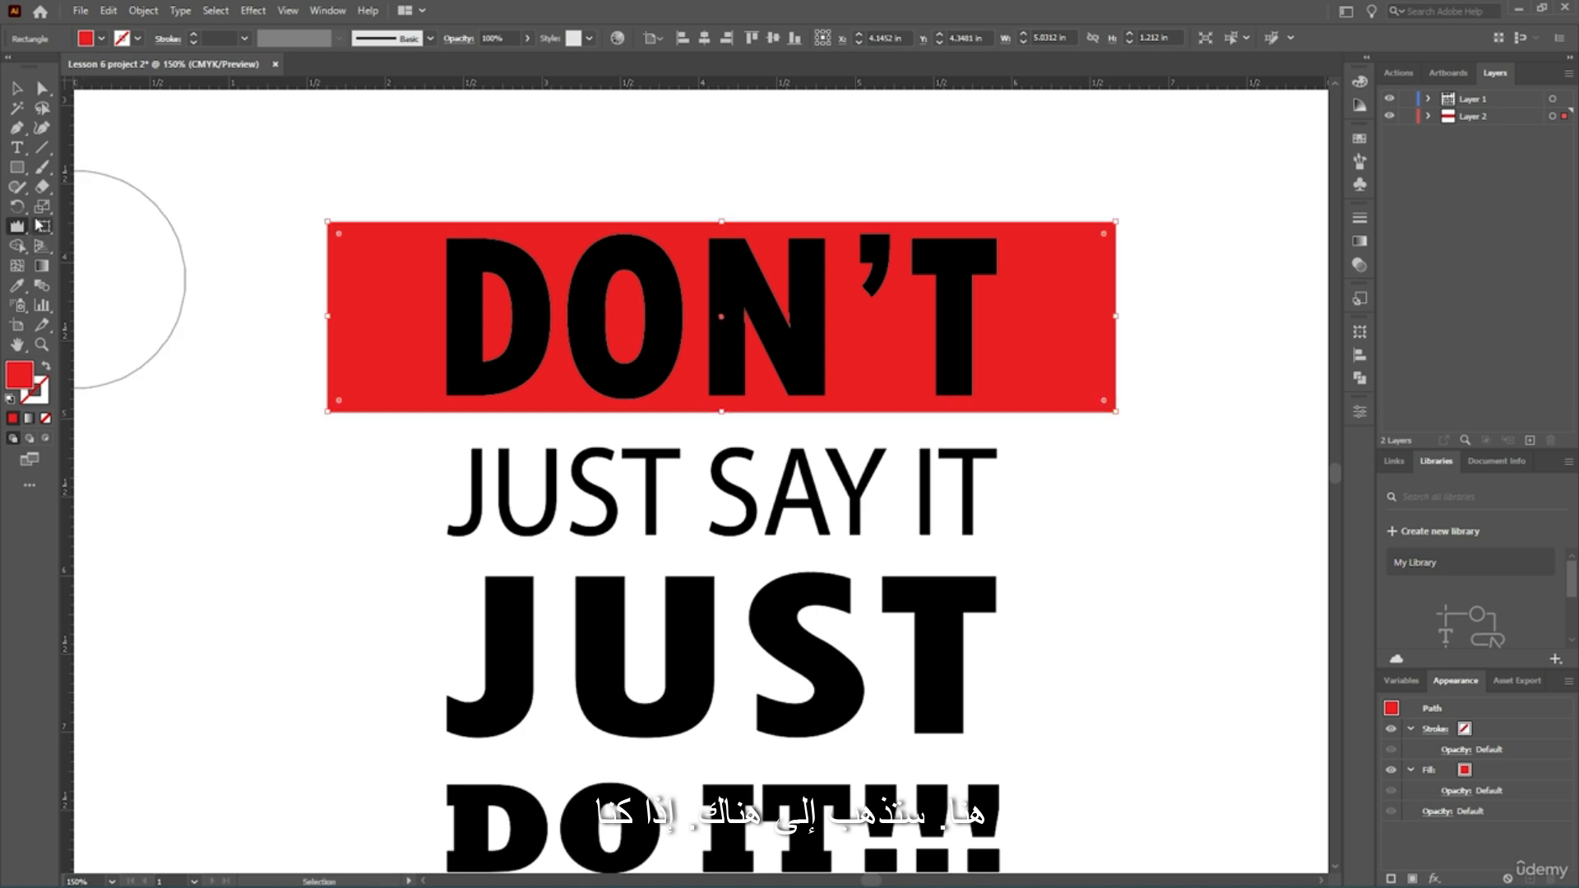
double_click(17, 226)
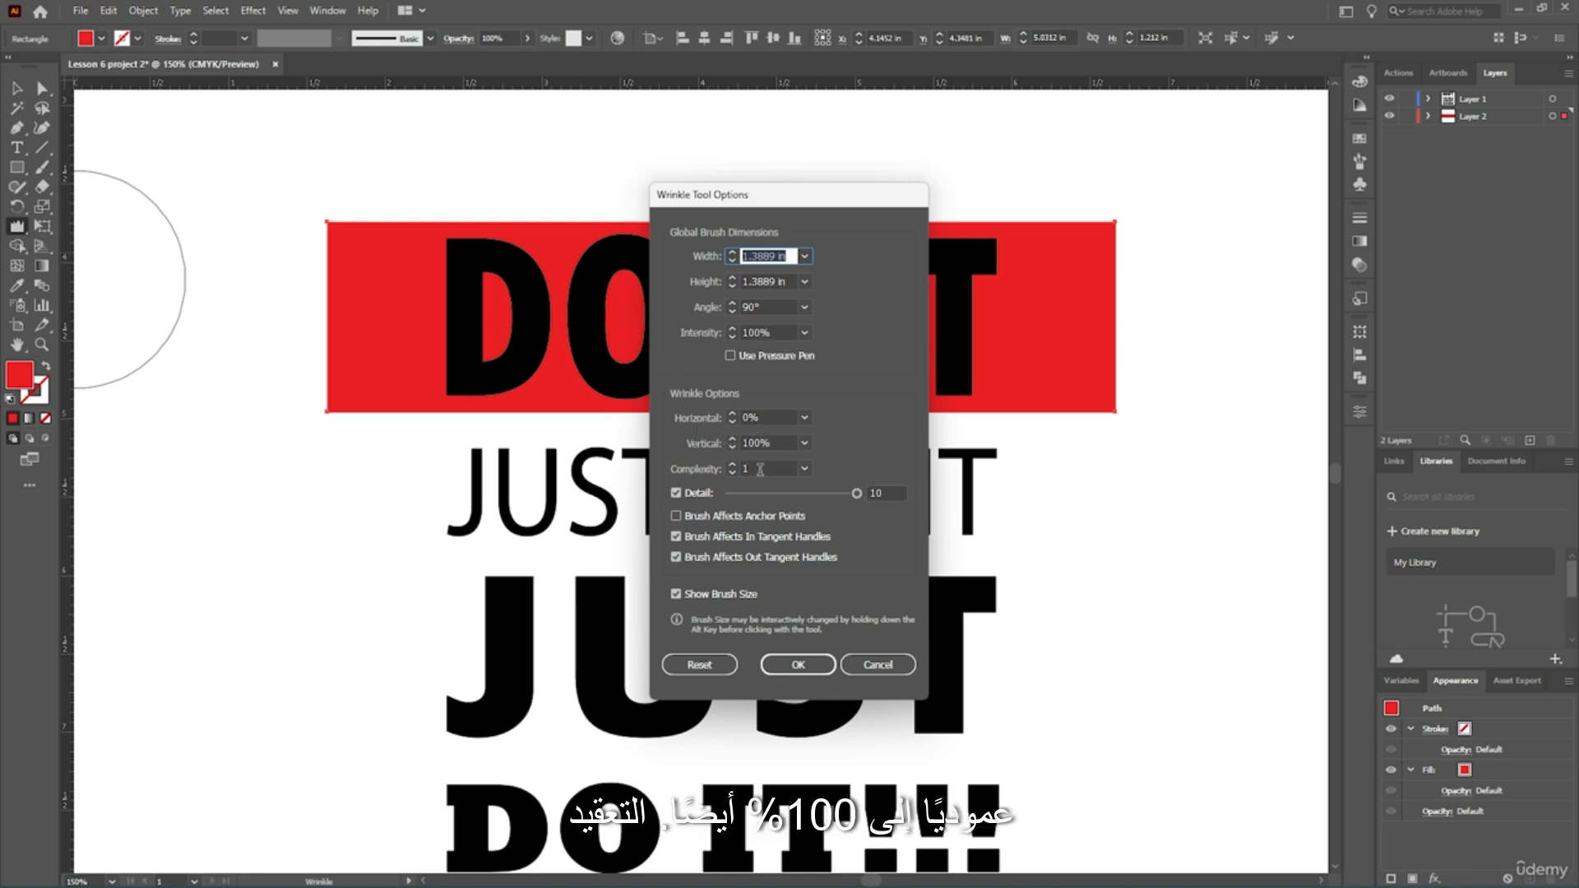
left_click(749, 466)
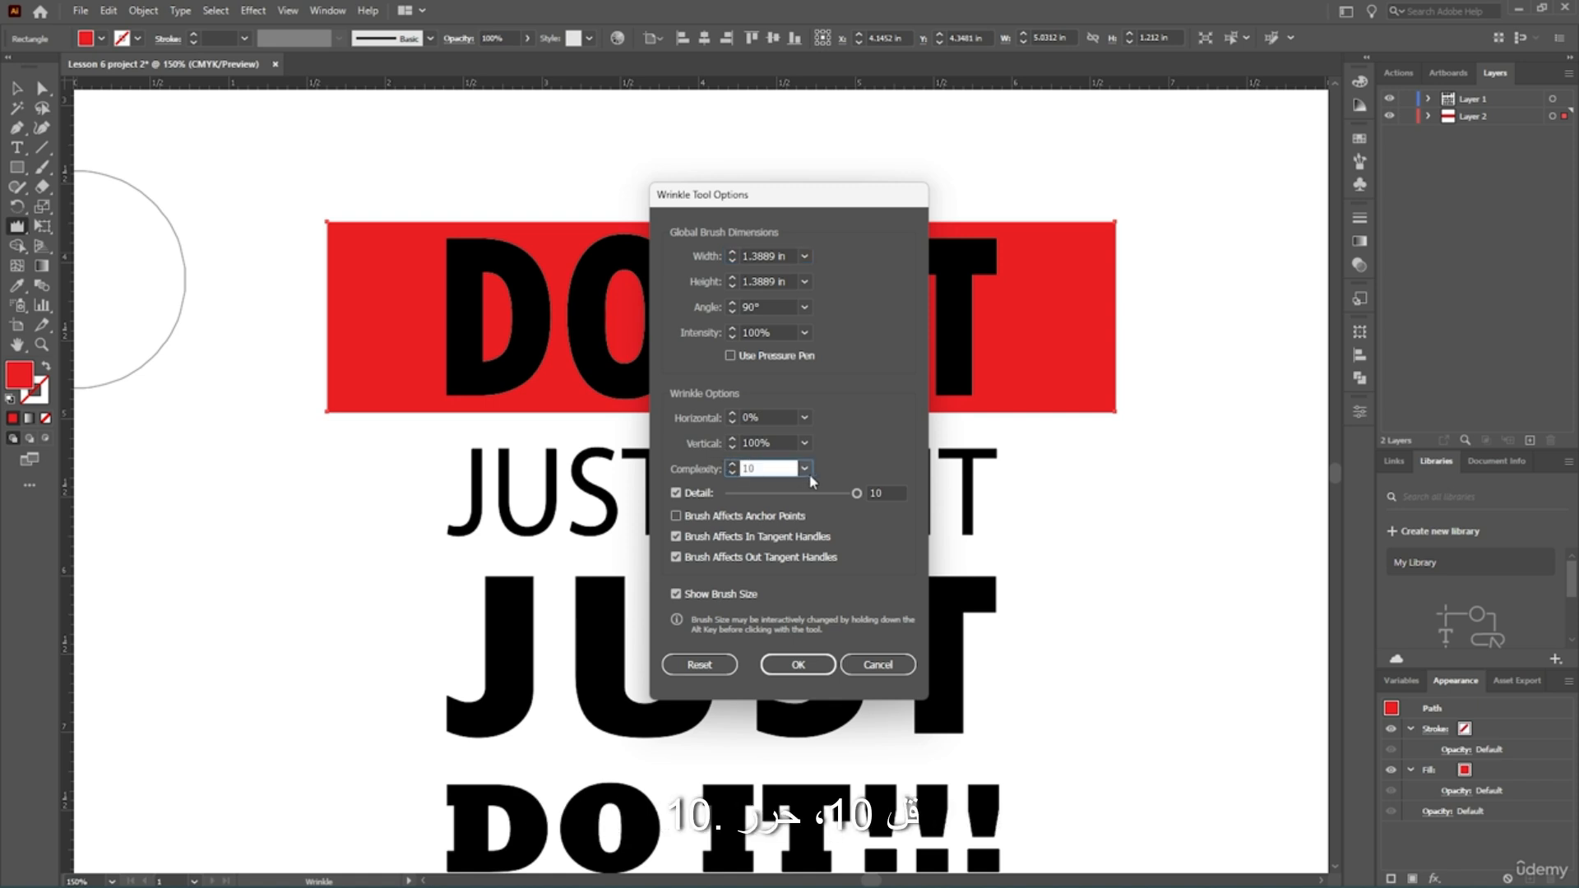
left_click(797, 665)
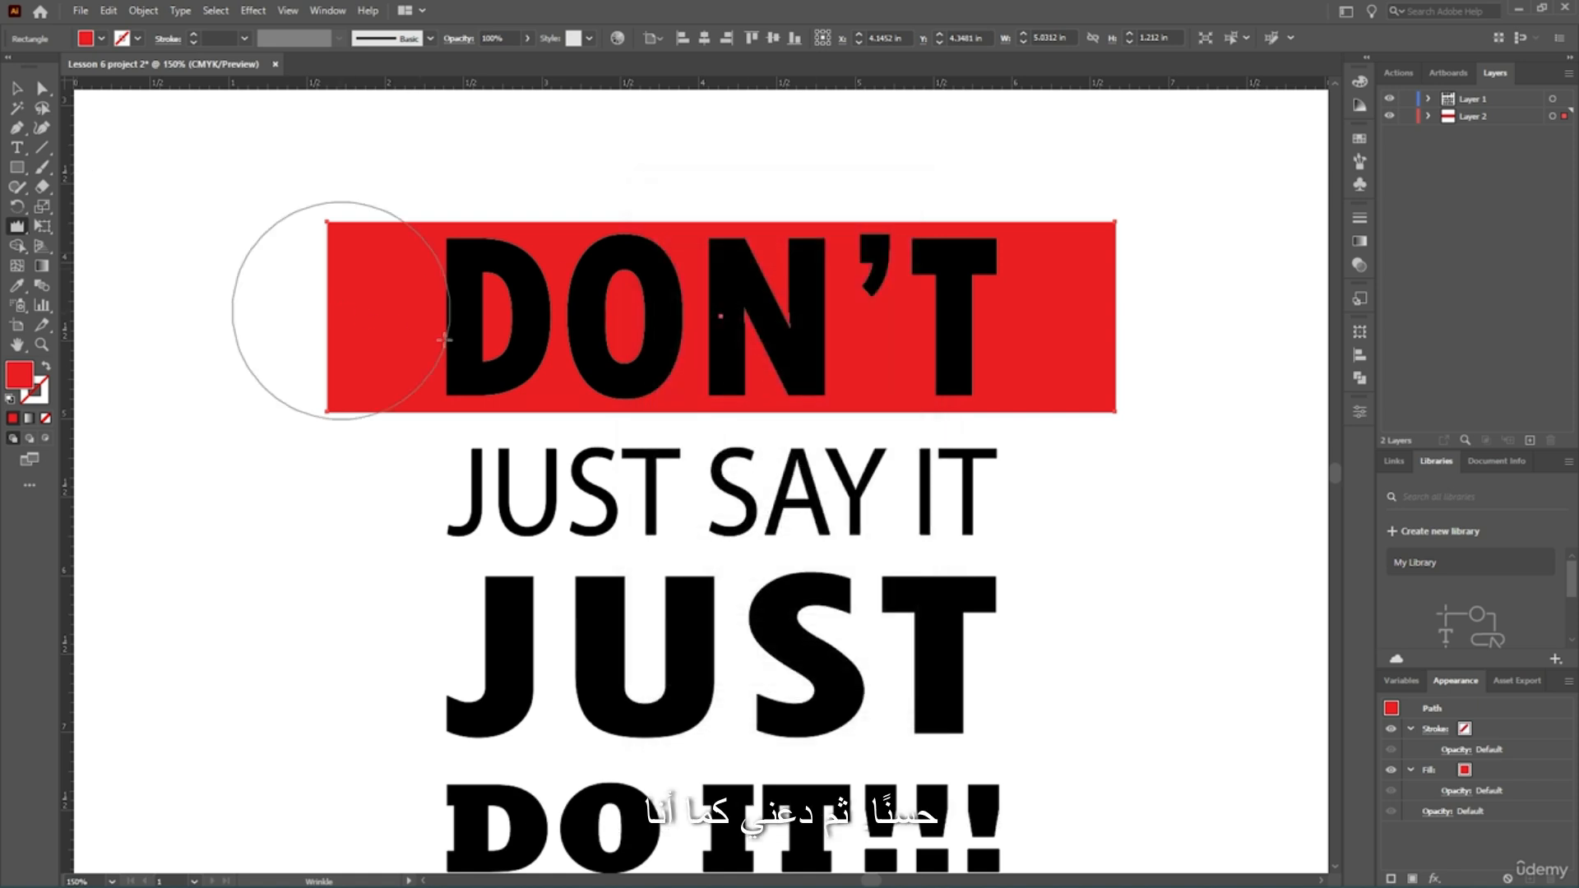
Try to roughen the red rectangle's left end with the Wrinkle tool, inspect the edge, and undo the stroke.
mouse_move(254, 299)
left_mouse_down()
mouse_move(299, 310)
mouse_move(231, 391)
left_mouse_up()
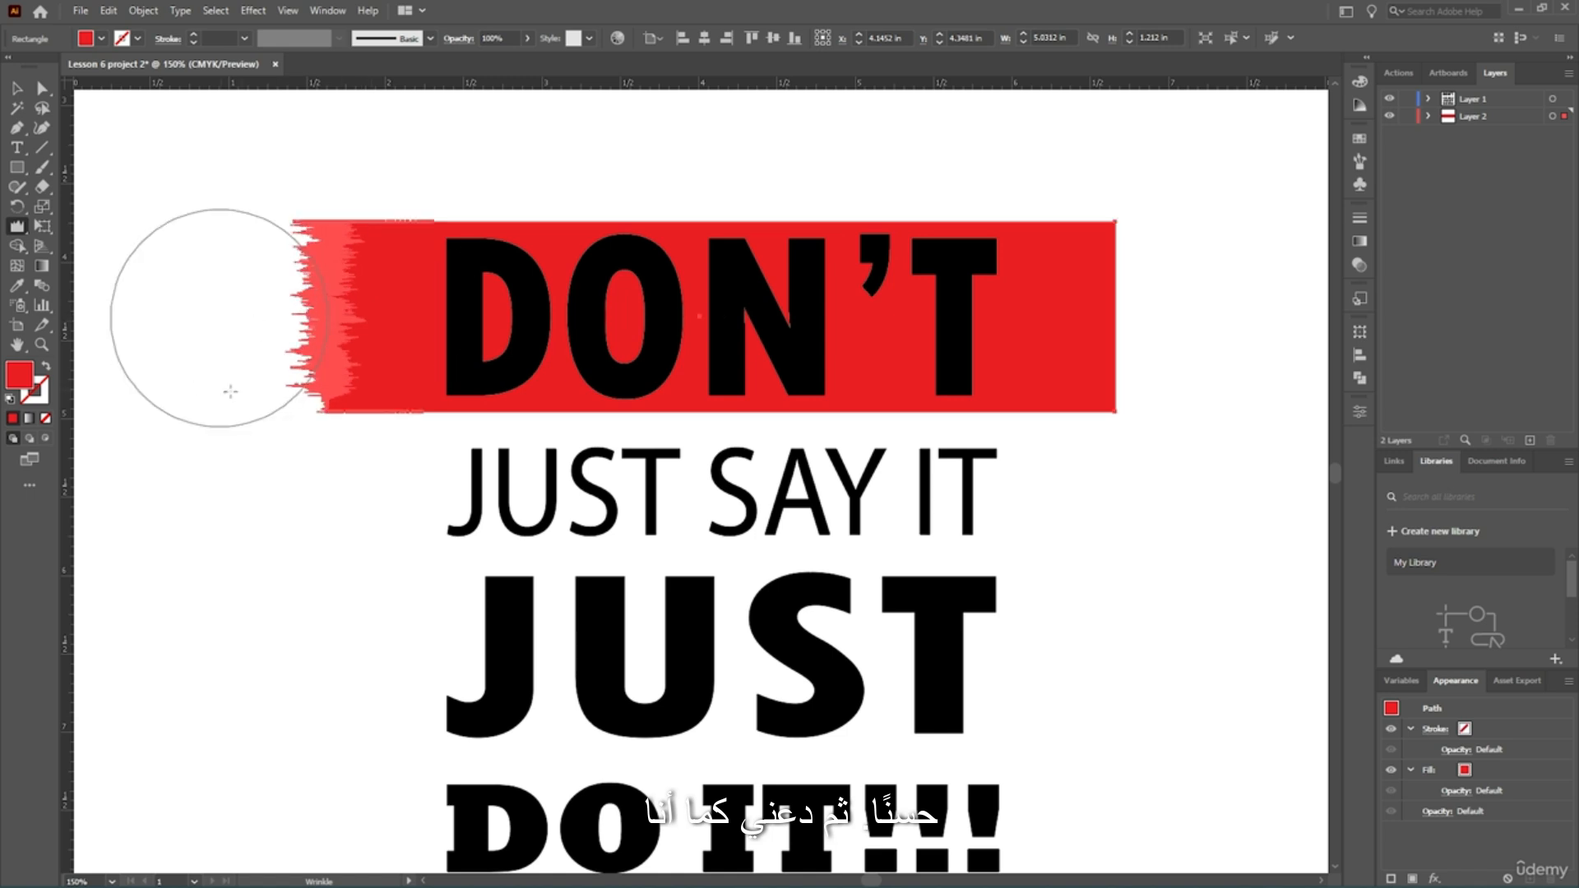
scroll(236, 352, "up", 4)
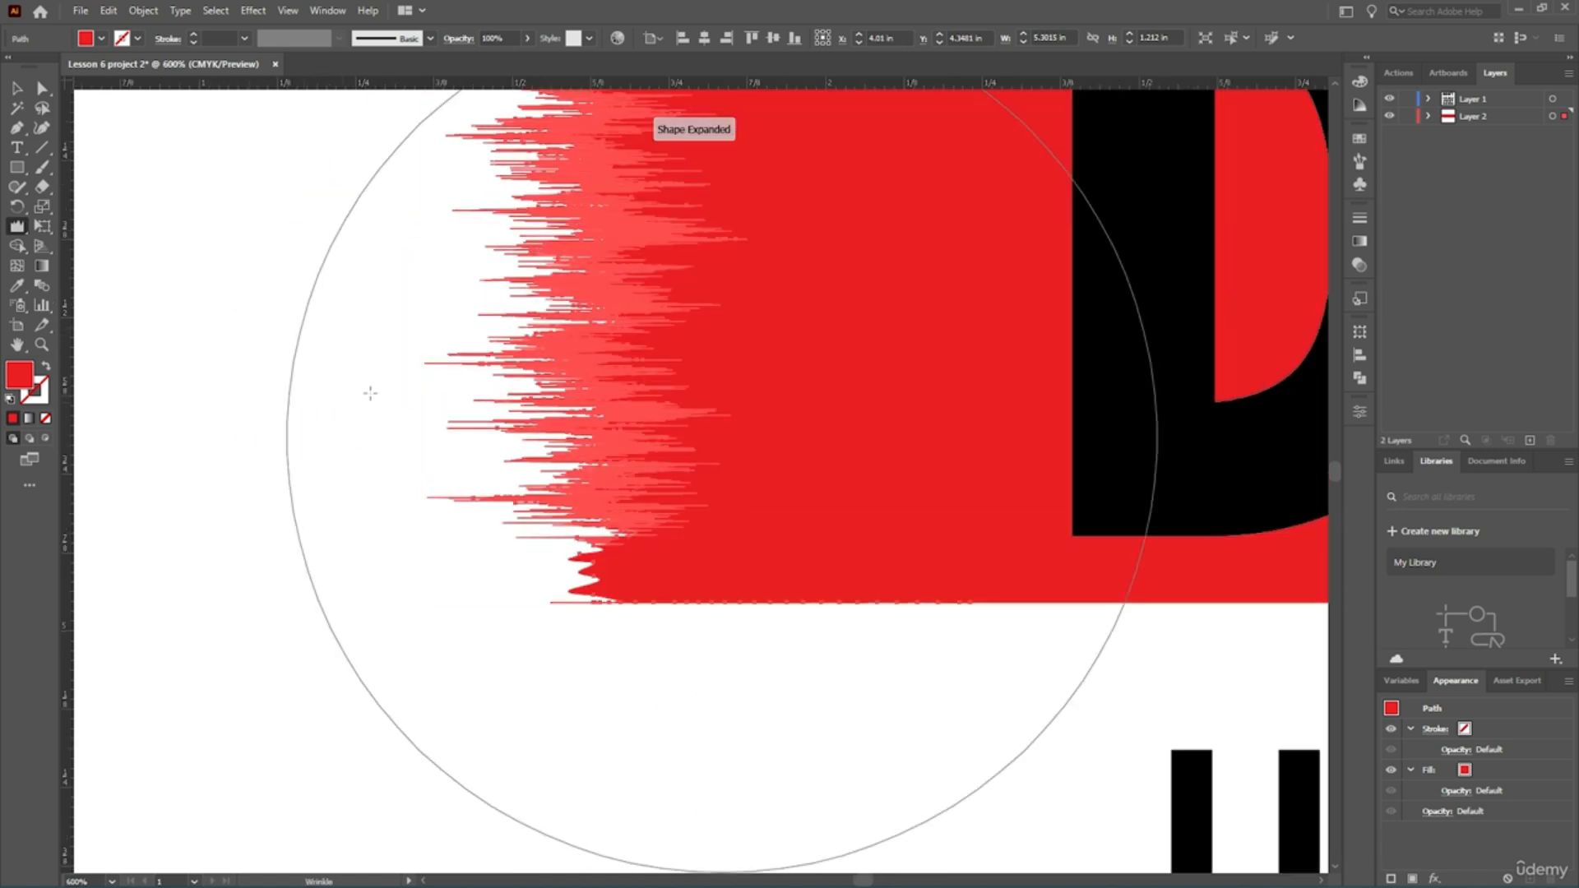
scroll(527, 361, "down", 3)
scroll(567, 349, "up", 2)
scroll(582, 340, "down", 4)
scroll(627, 321, "up", 2)
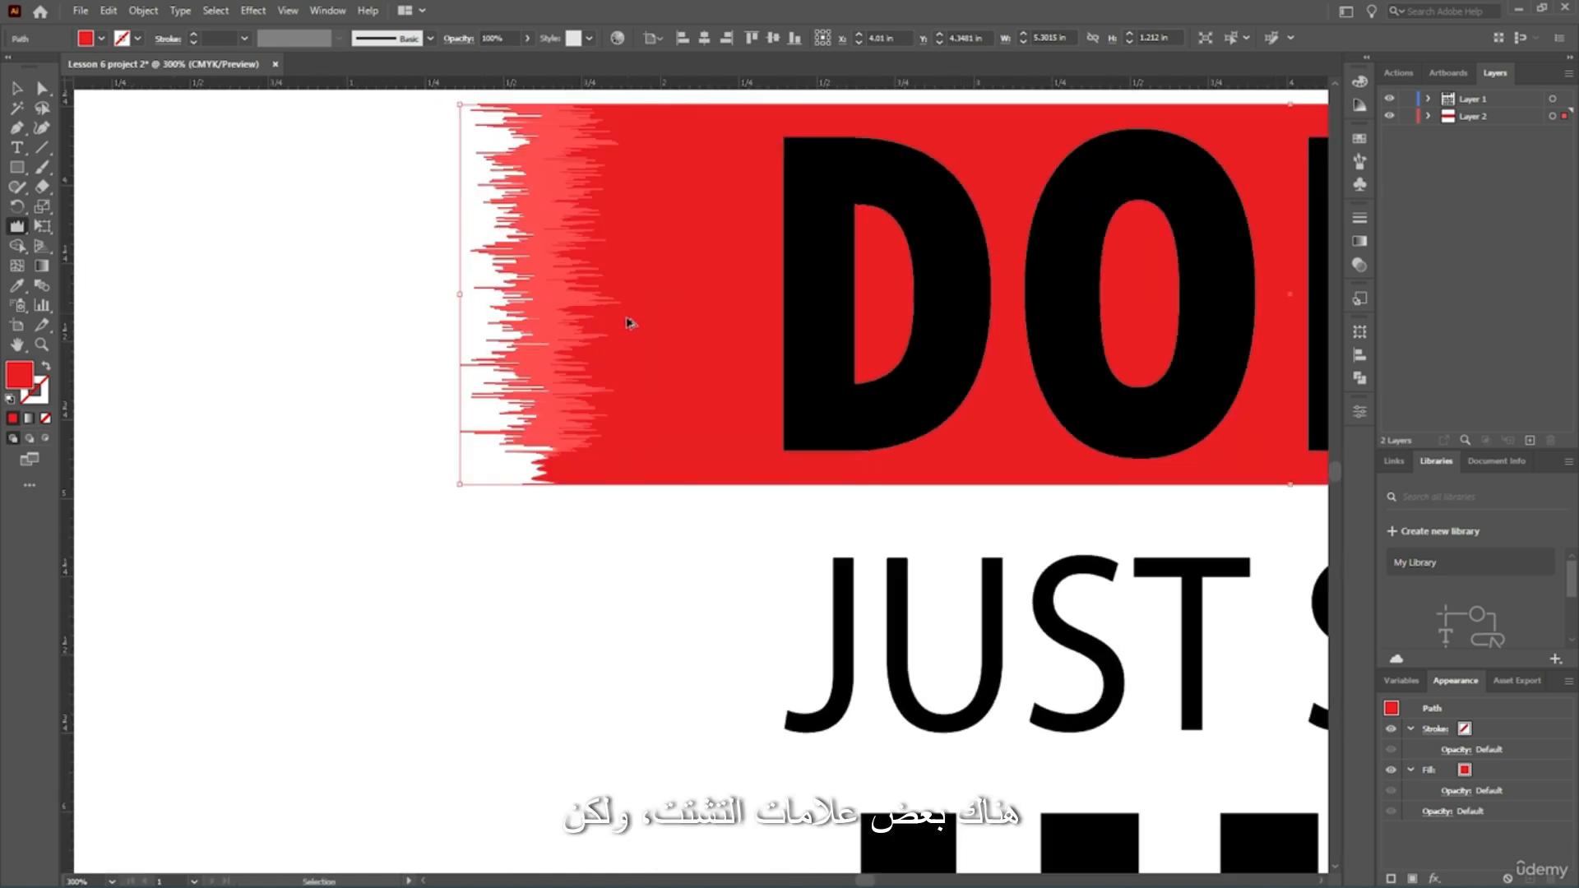
key("ctrl+z")
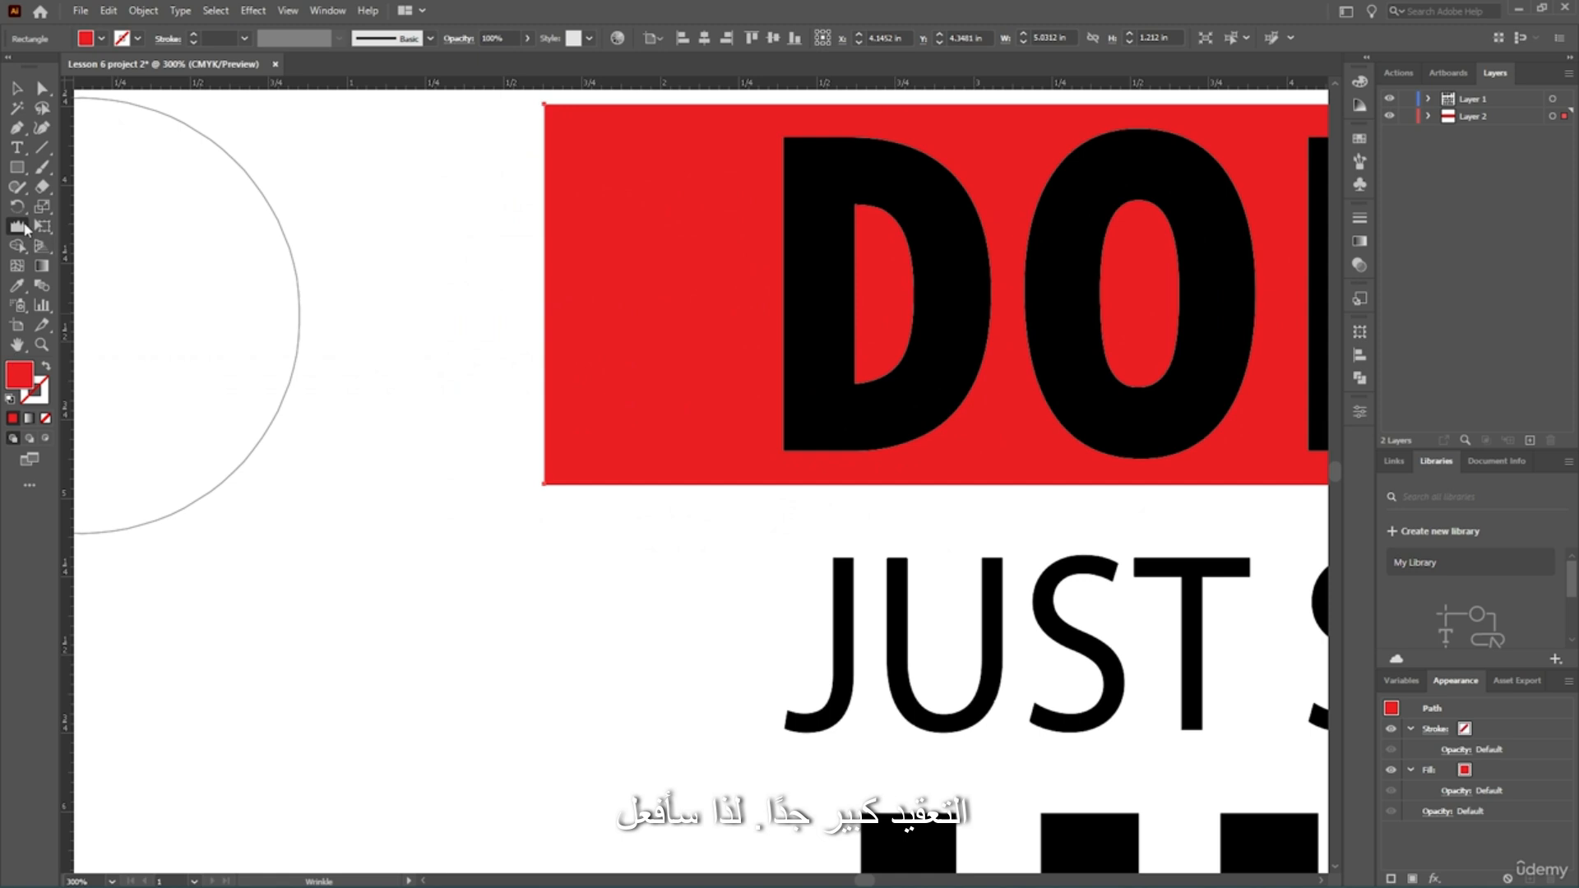
Set the Wrinkle tool's complexity to 1 and roughen the left end of the red rectangle.
double_click(20, 227)
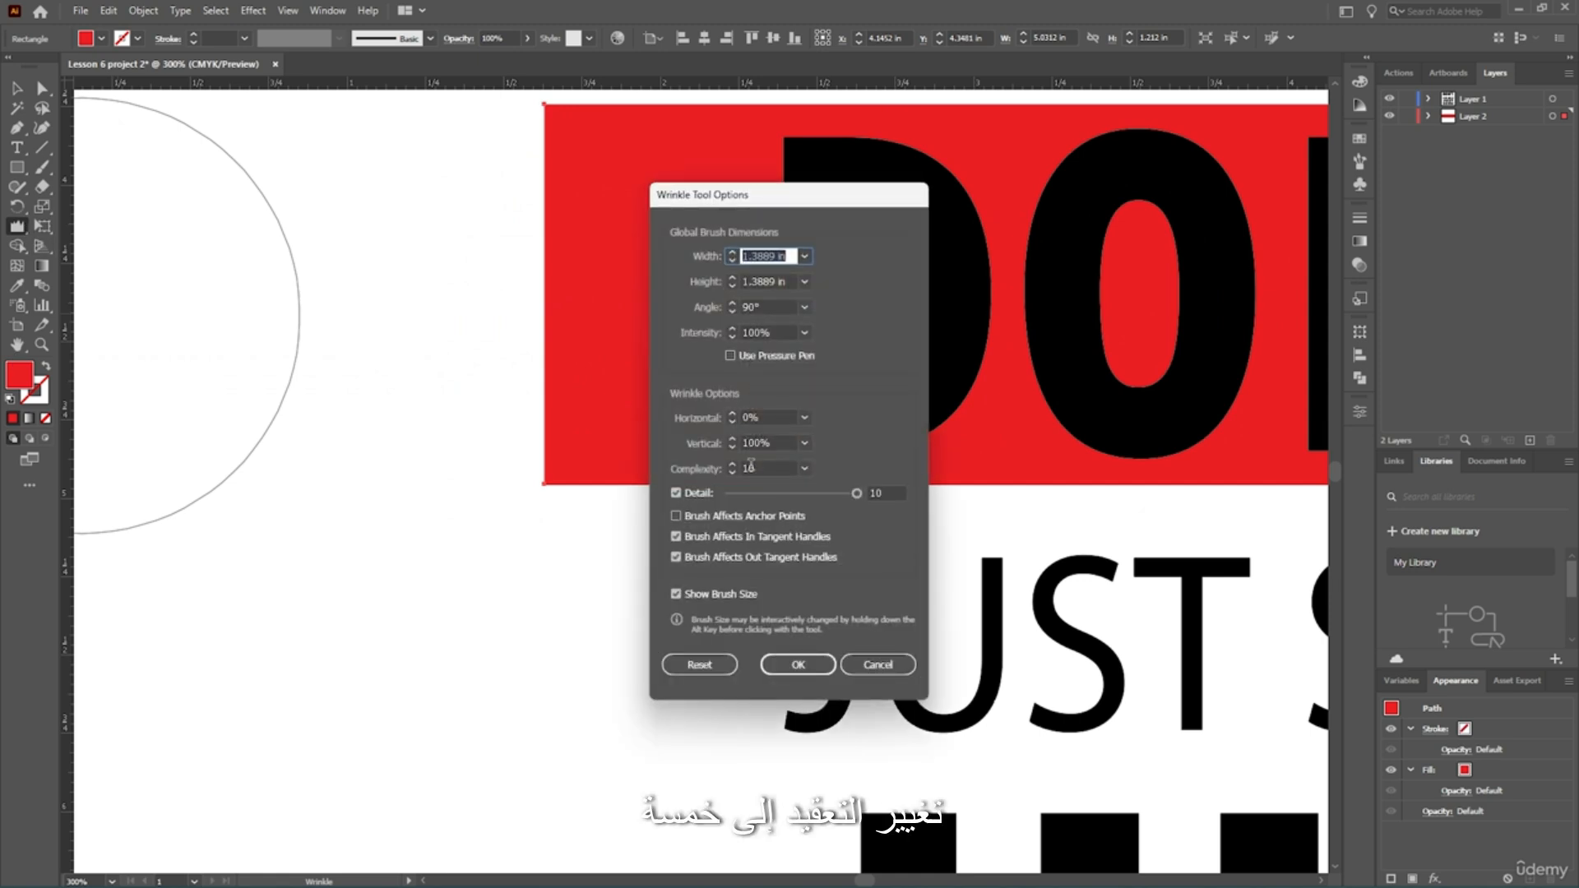
left_click(755, 468)
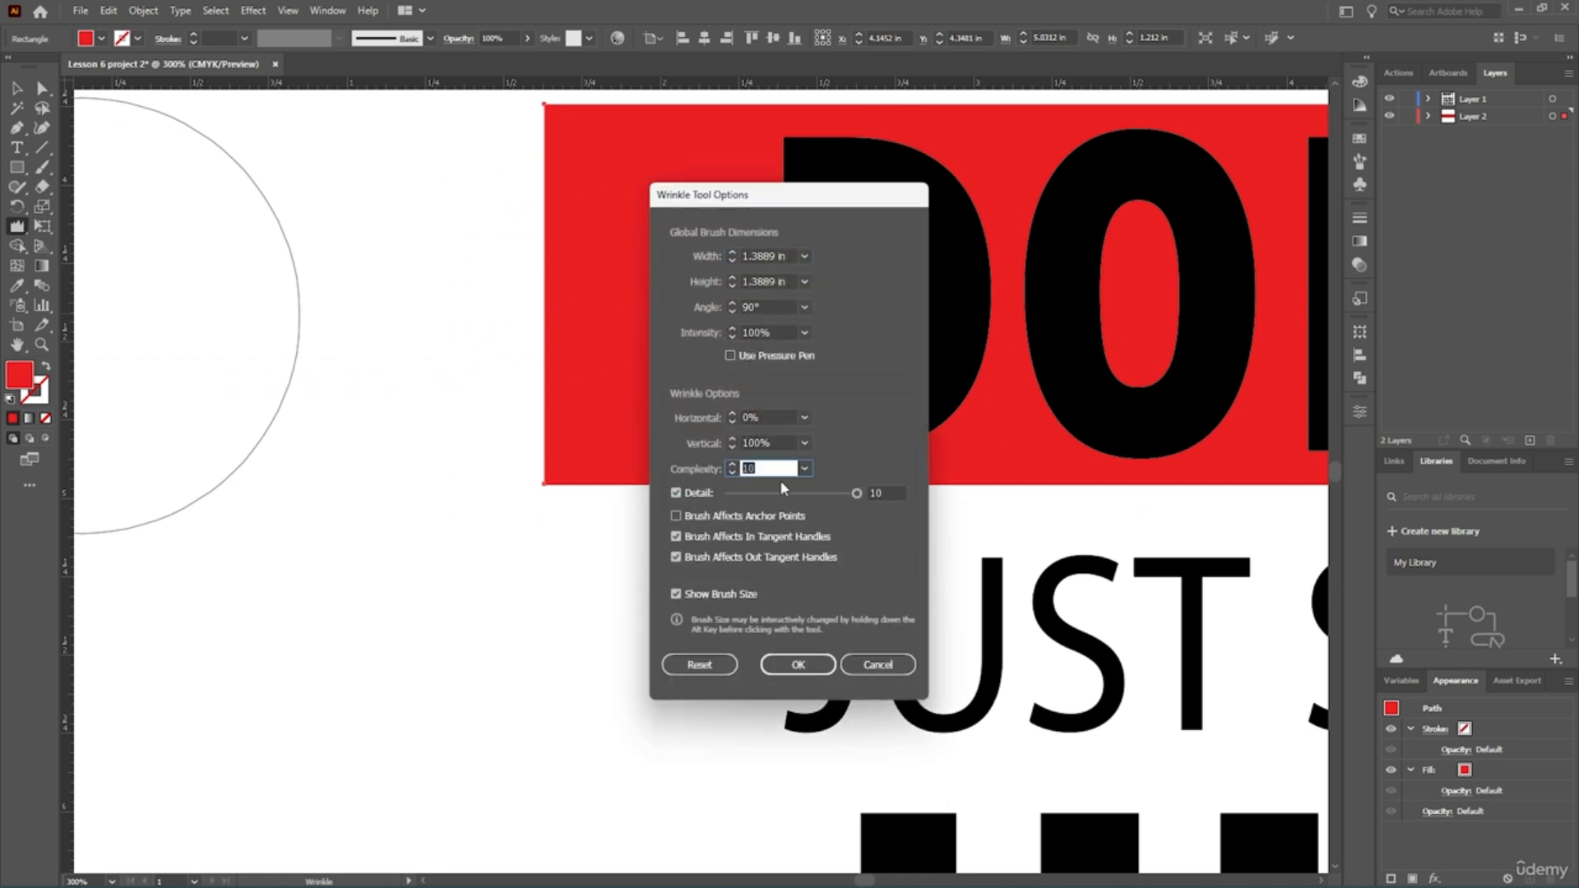
left_click(798, 664)
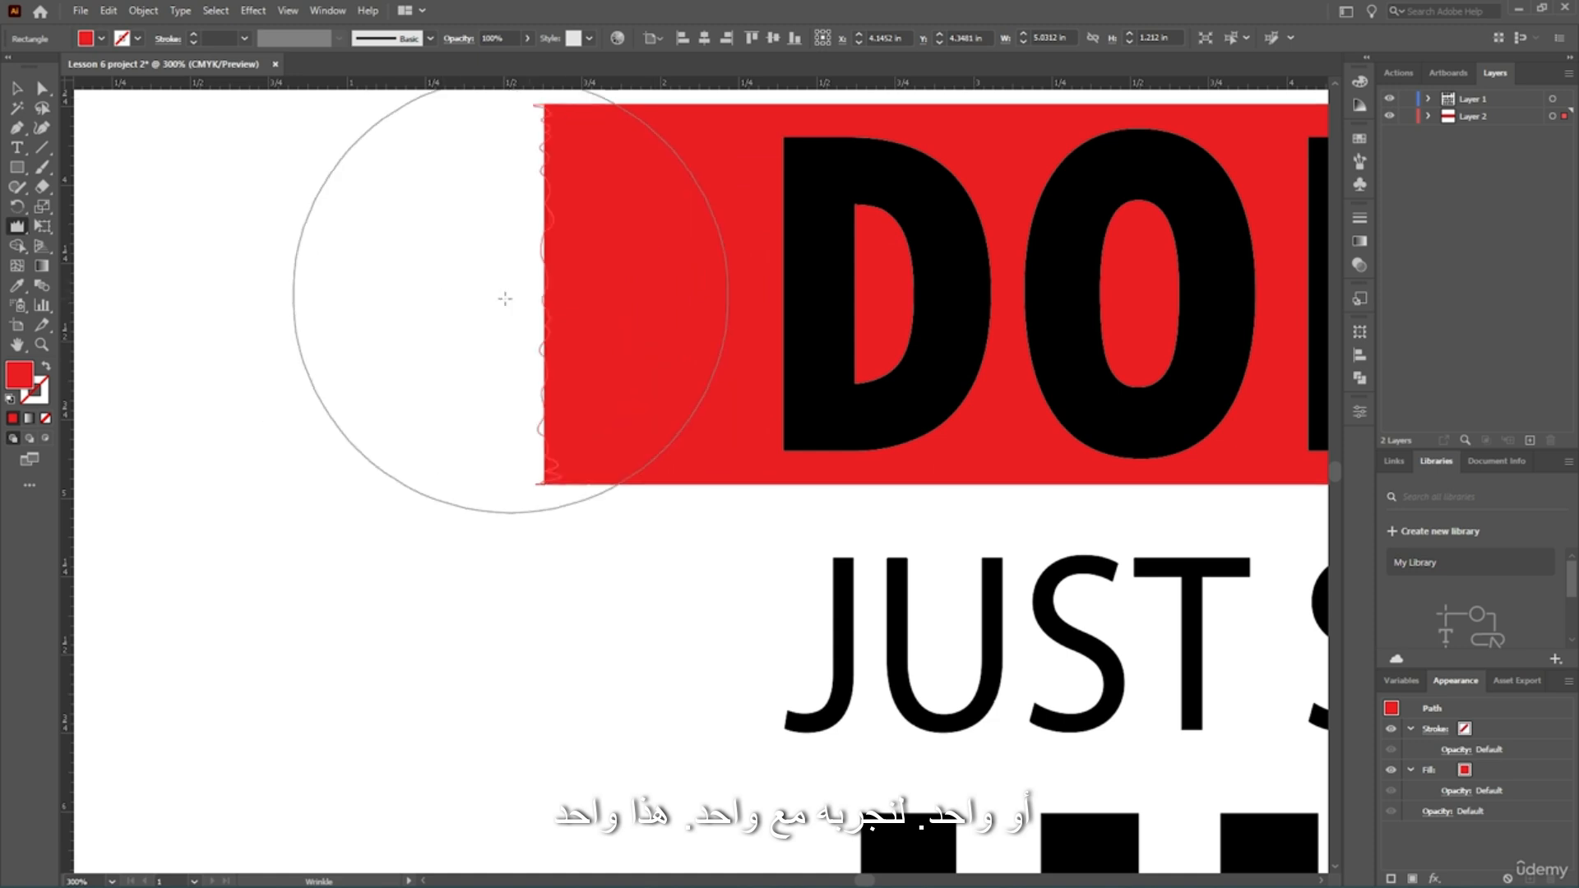
mouse_move(505, 299)
left_mouse_down()
mouse_move(715, 301)
mouse_move(427, 292)
mouse_move(673, 303)
mouse_move(790, 283)
mouse_move(743, 286)
left_mouse_up()
Roughen the right end of the red rectangle behind DON'T with the Wrinkle tool.
scroll(923, 296, "down", 3)
scroll(1146, 348, "up", 3)
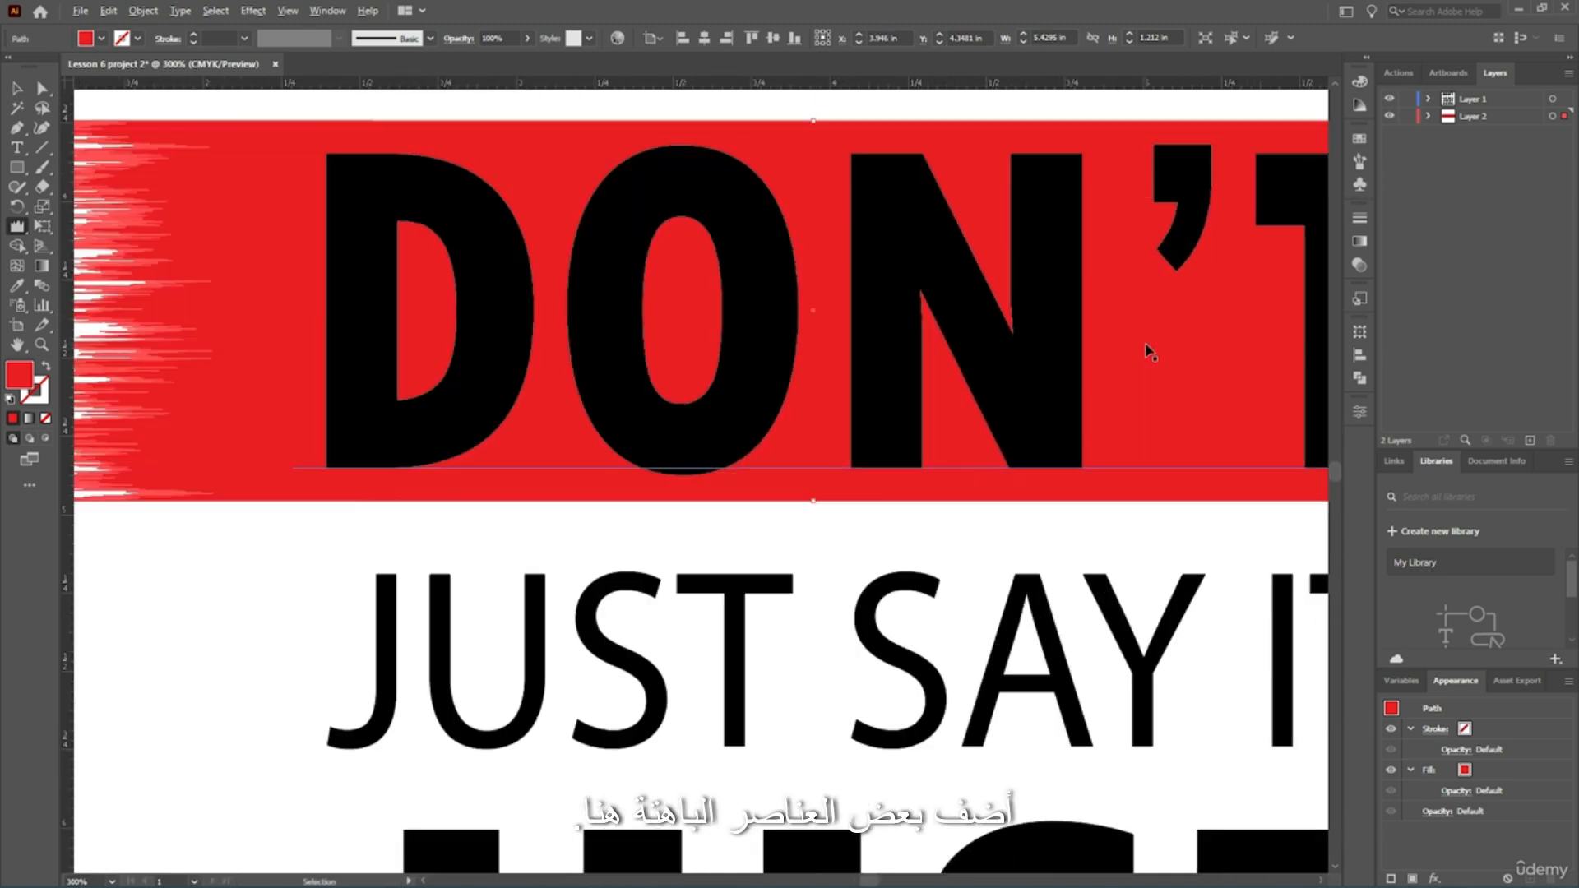
scroll(1150, 352, "down", 3)
scroll(1053, 310, "up", 3)
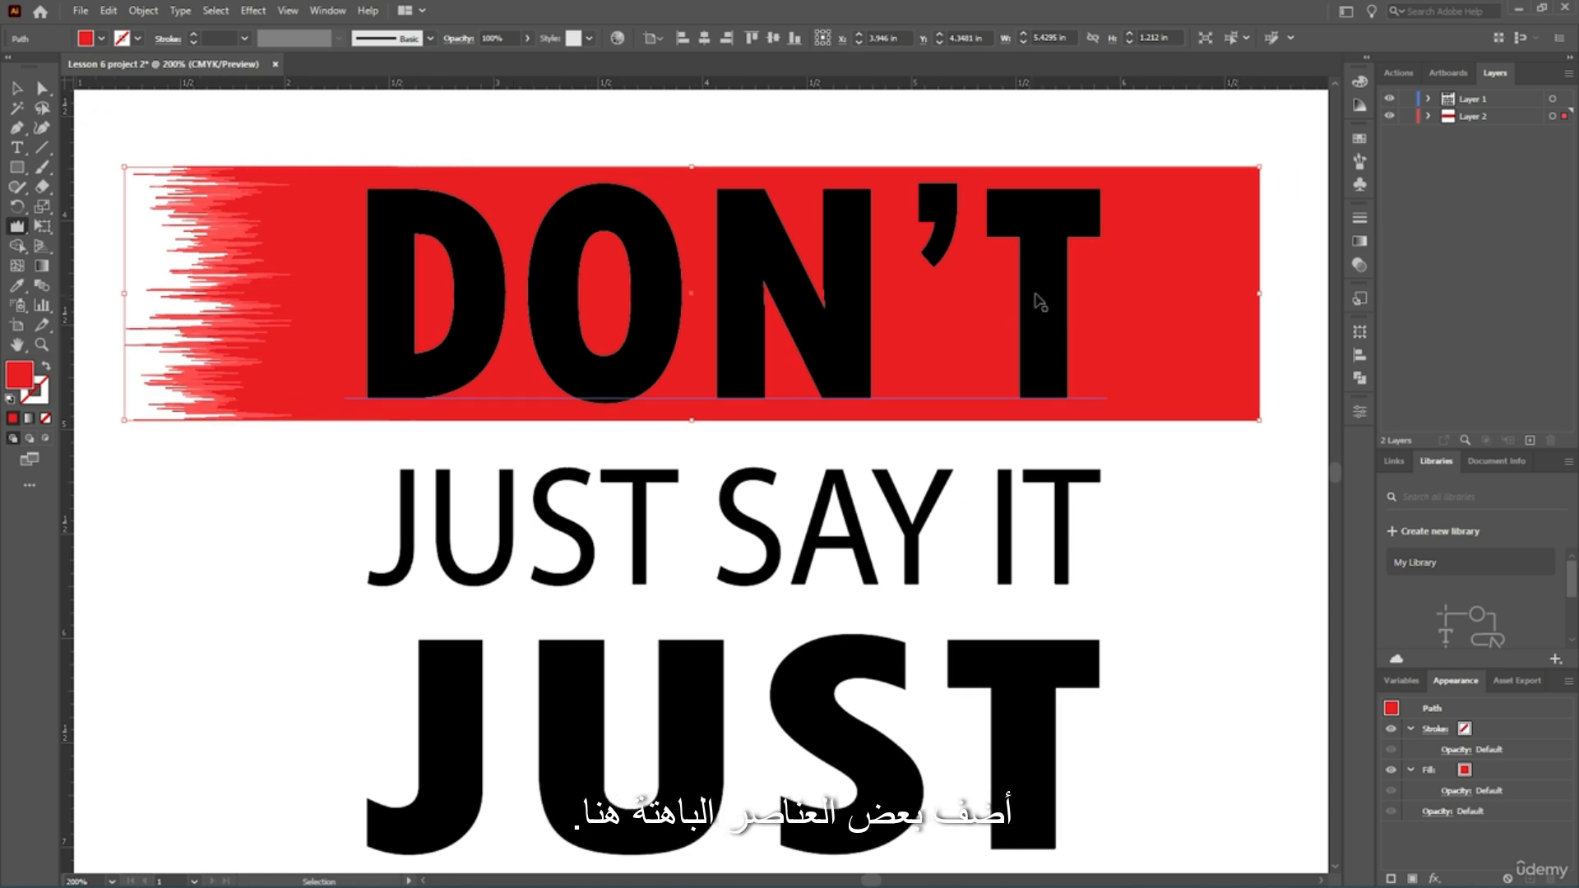
scroll(1040, 301, "right", 2)
mouse_move(1069, 287)
left_mouse_down()
mouse_move(1238, 287)
mouse_move(976, 284)
left_mouse_up()
scroll(528, 232, "down", 2)
scroll(917, 255, "up", 1)
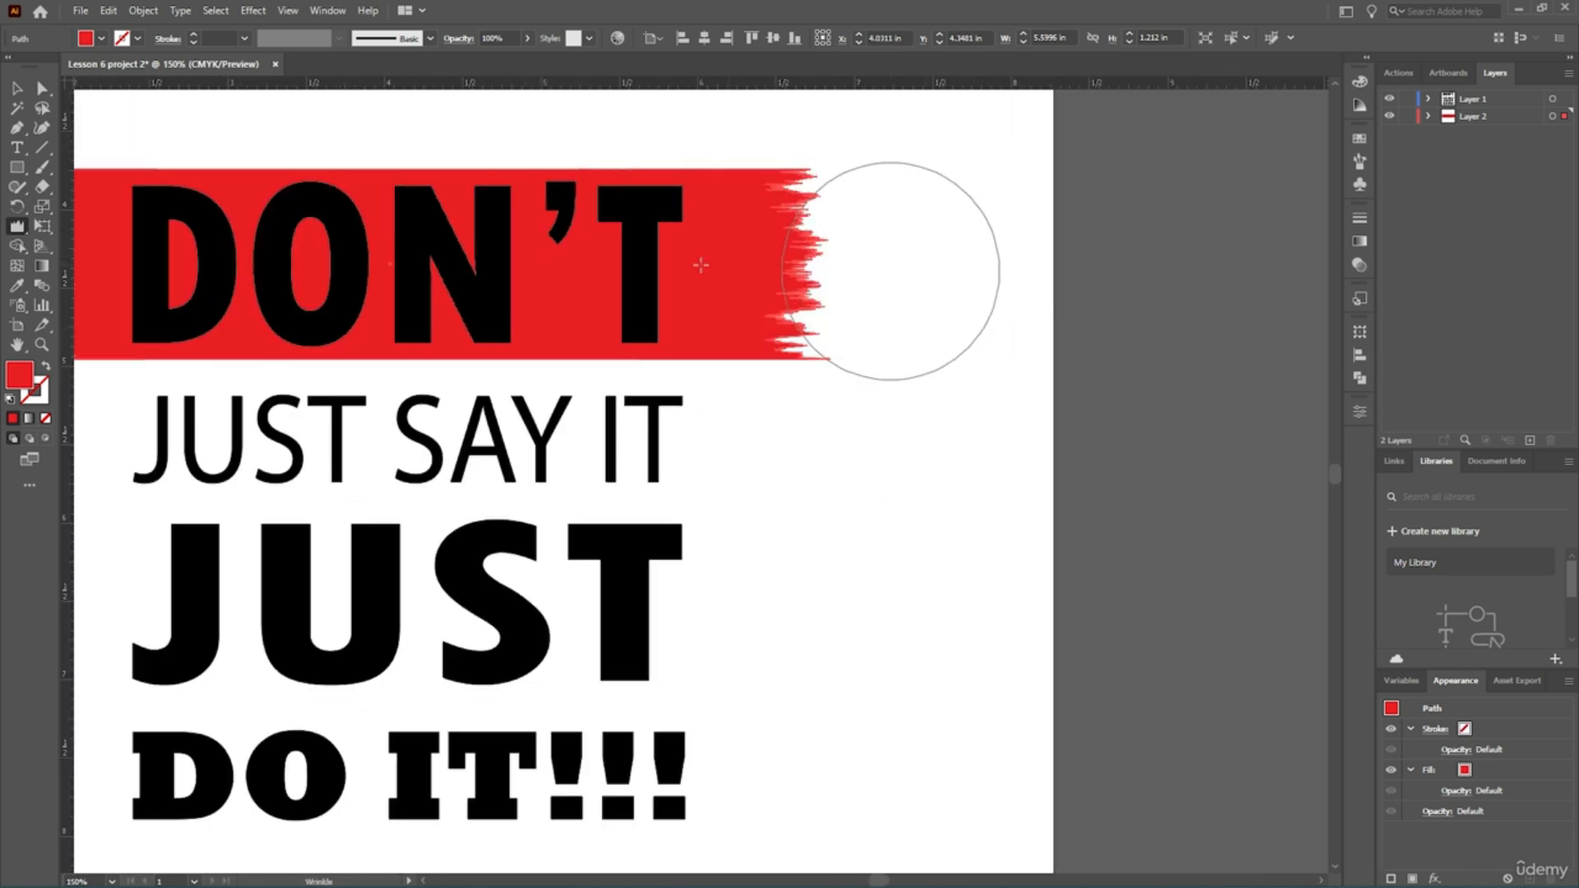
Set the Wrinkle tool's brush width and height to 1 in.
scroll(832, 271, "up", 4)
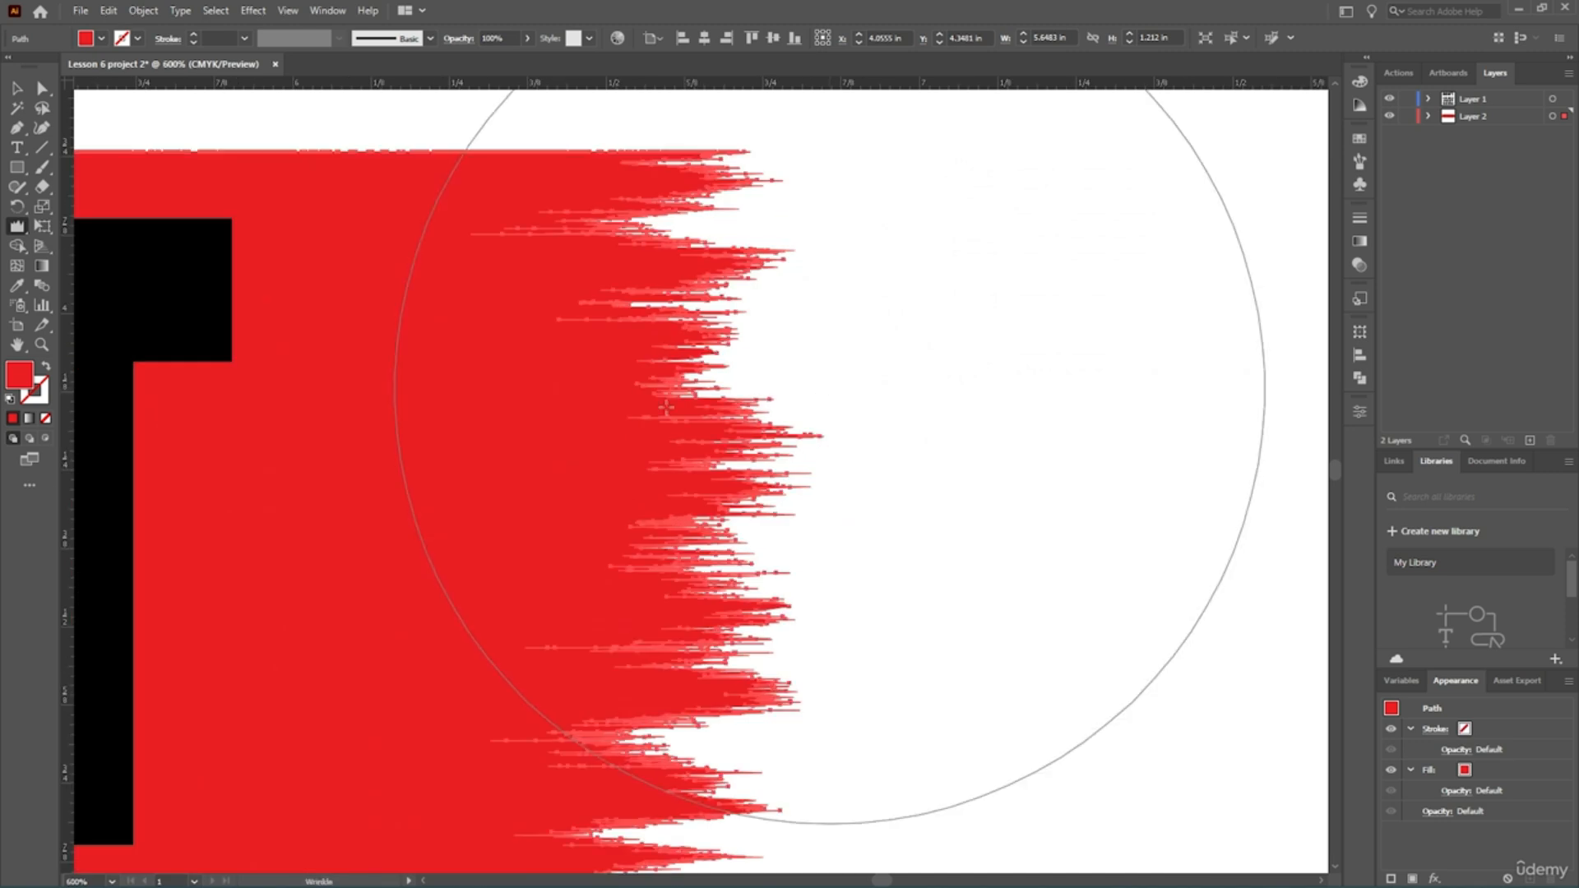
scroll(829, 386, "down", 4)
scroll(944, 407, "up", 1)
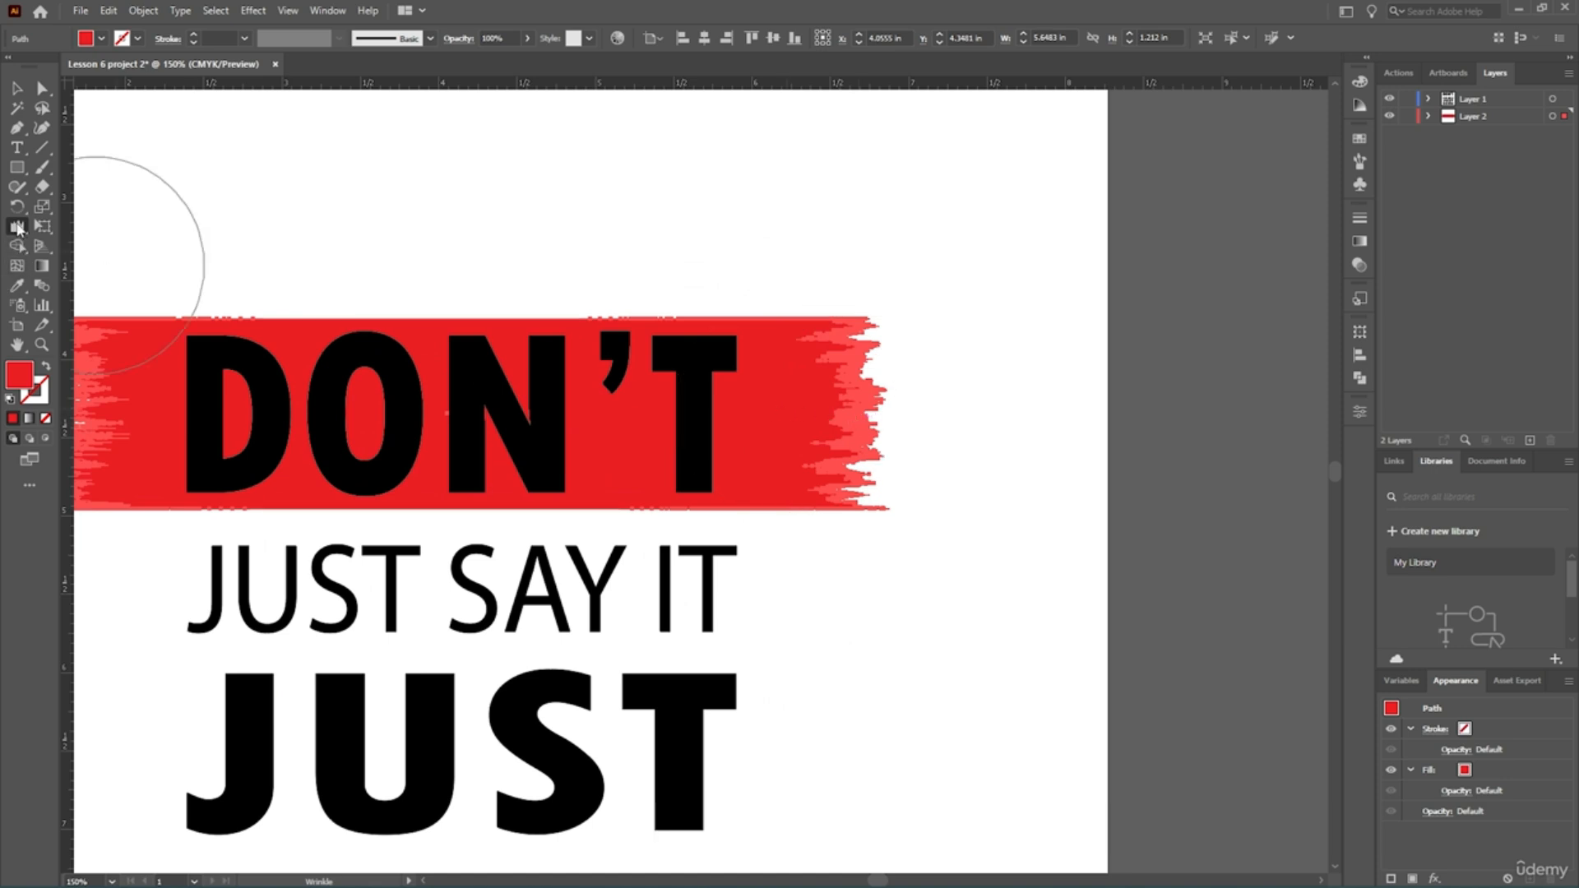
double_click(17, 227)
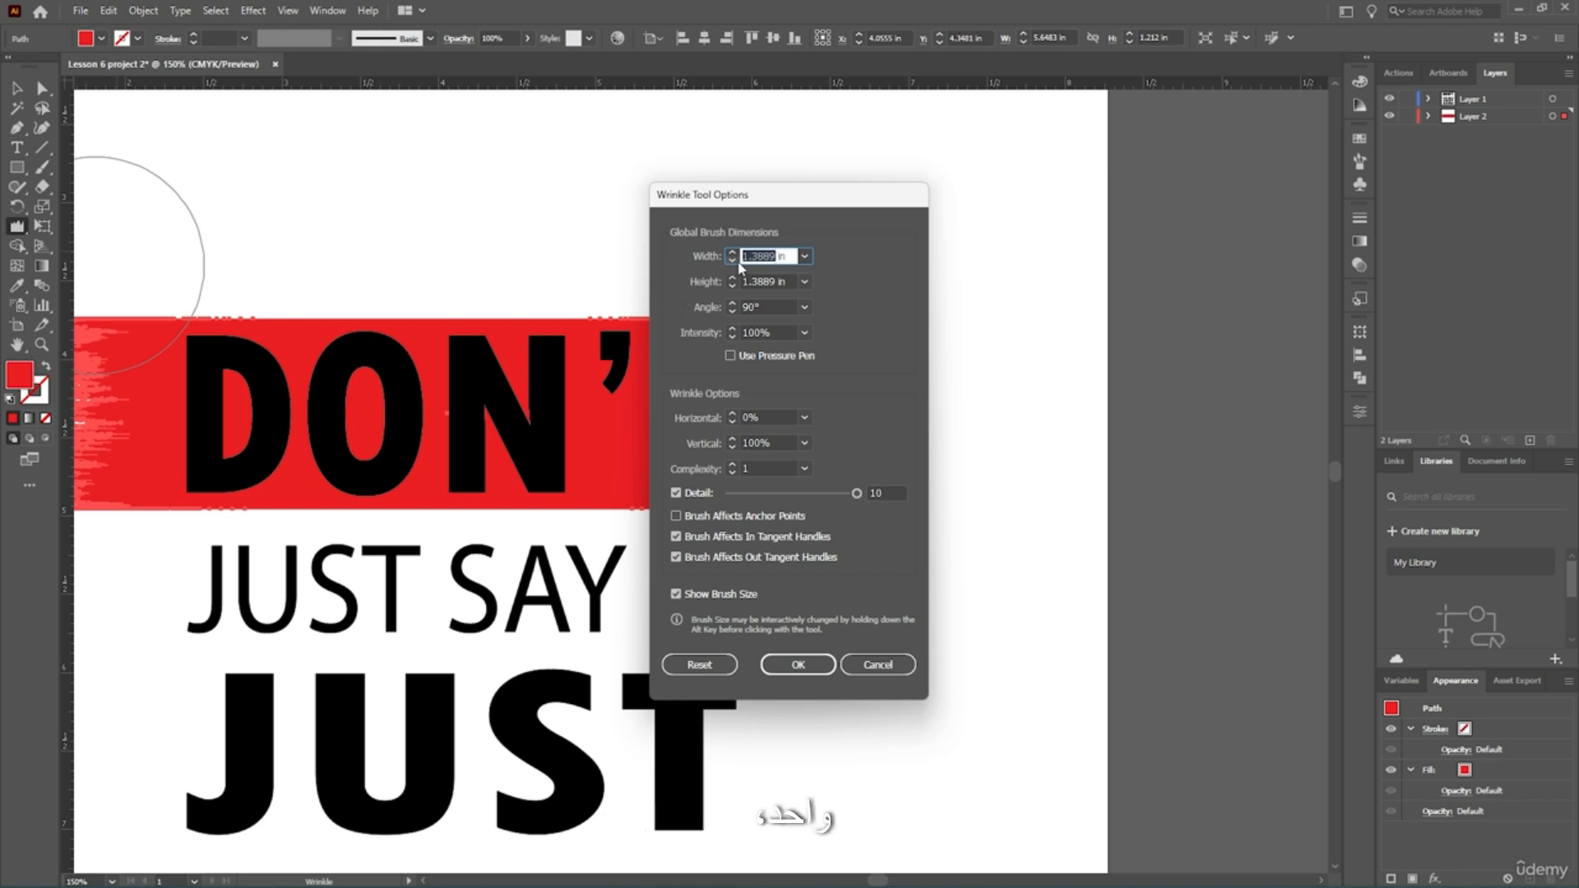
type("1")
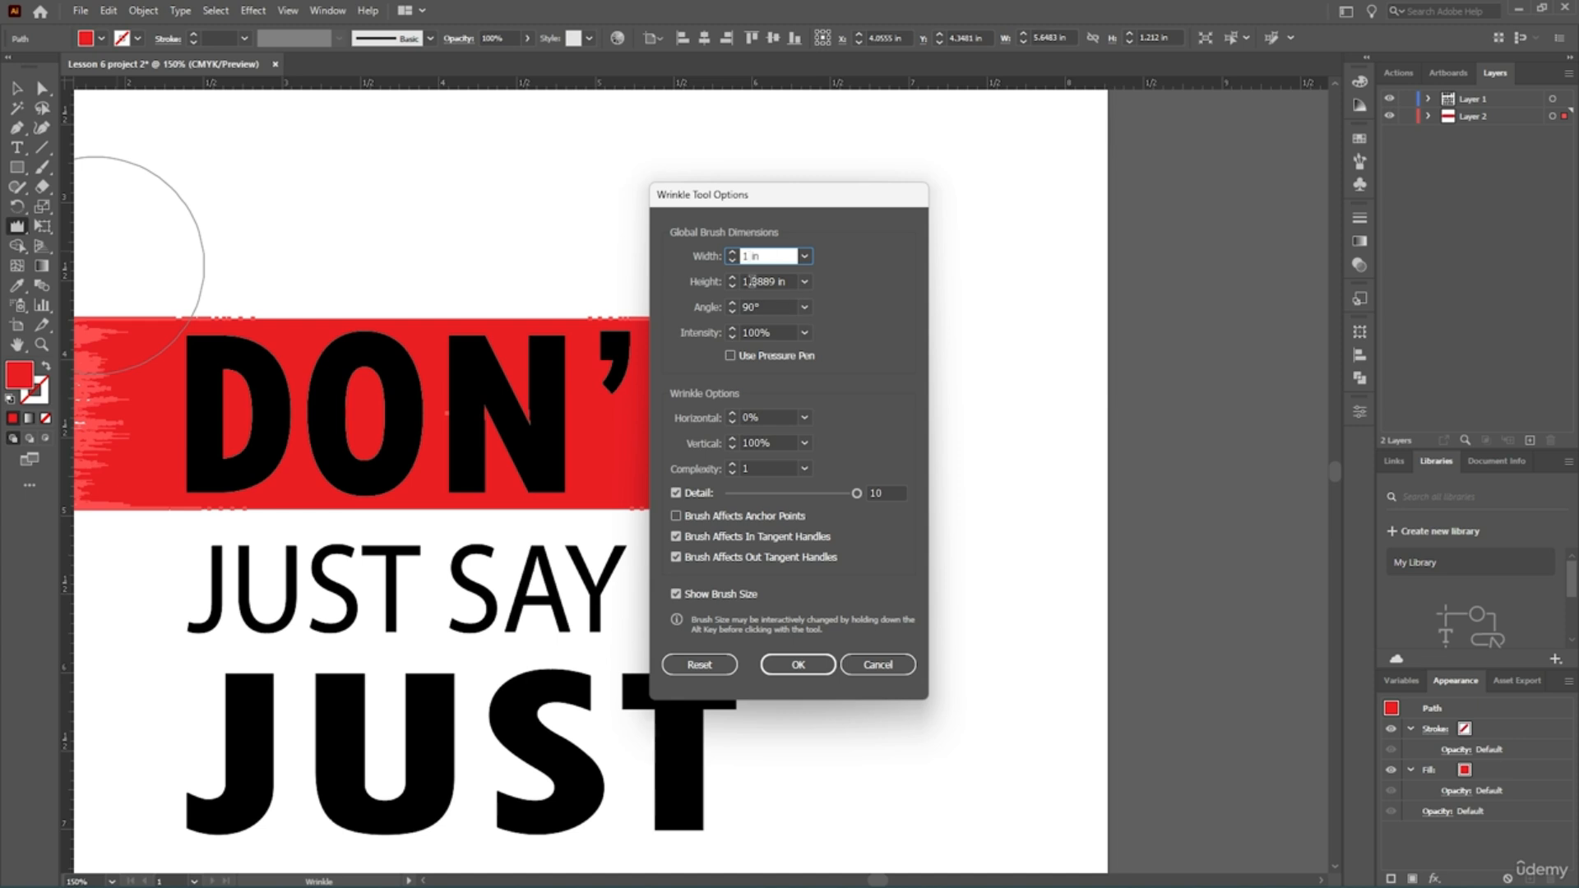
key("Tab")
type("1")
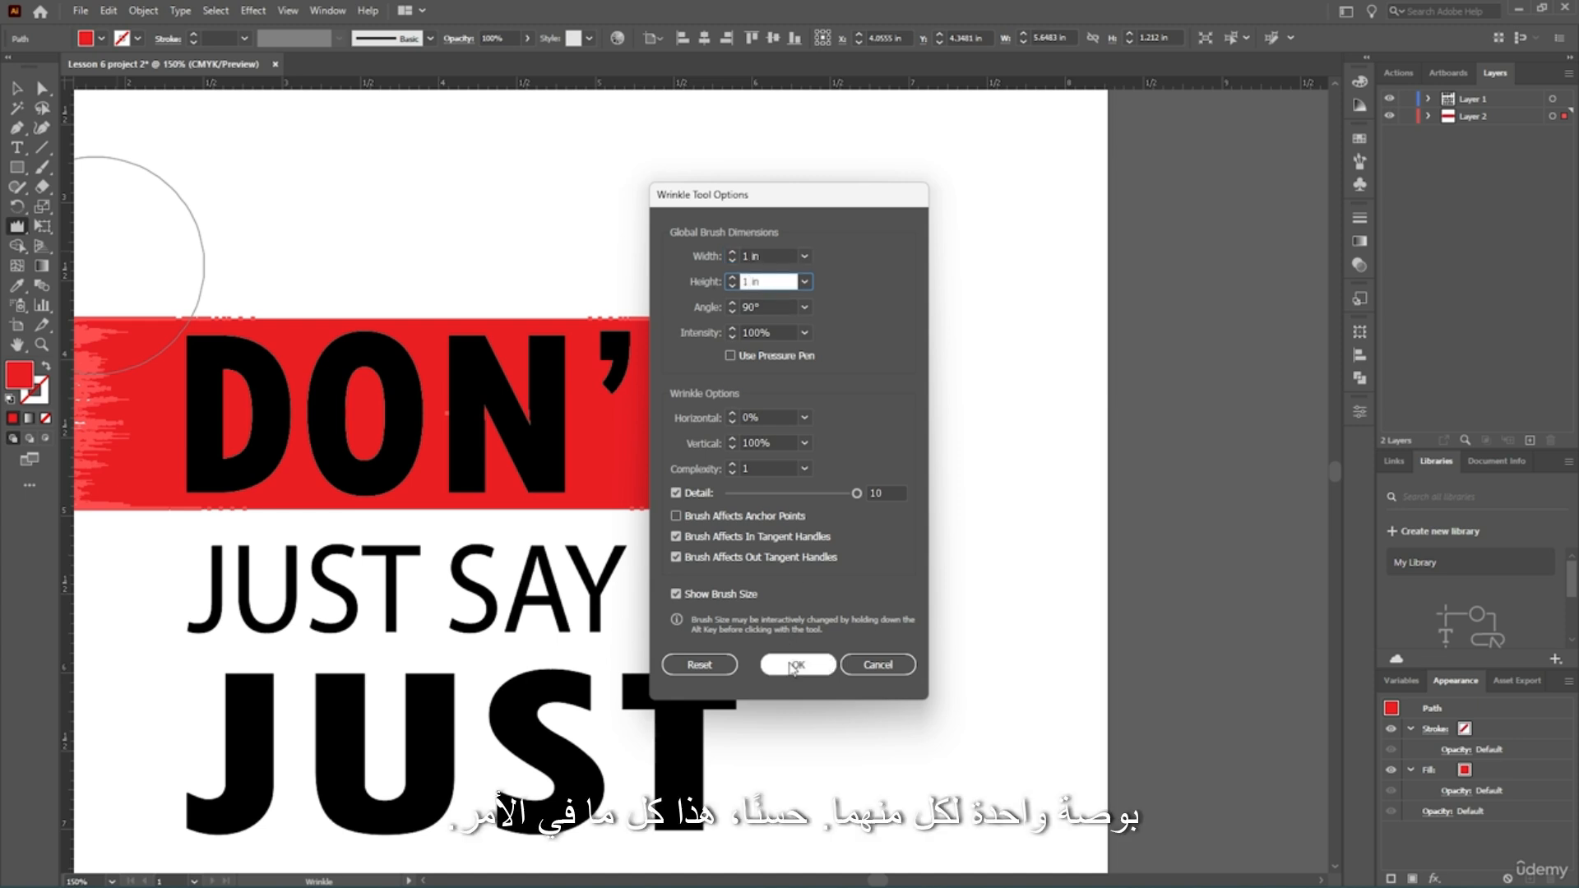
left_click(797, 664)
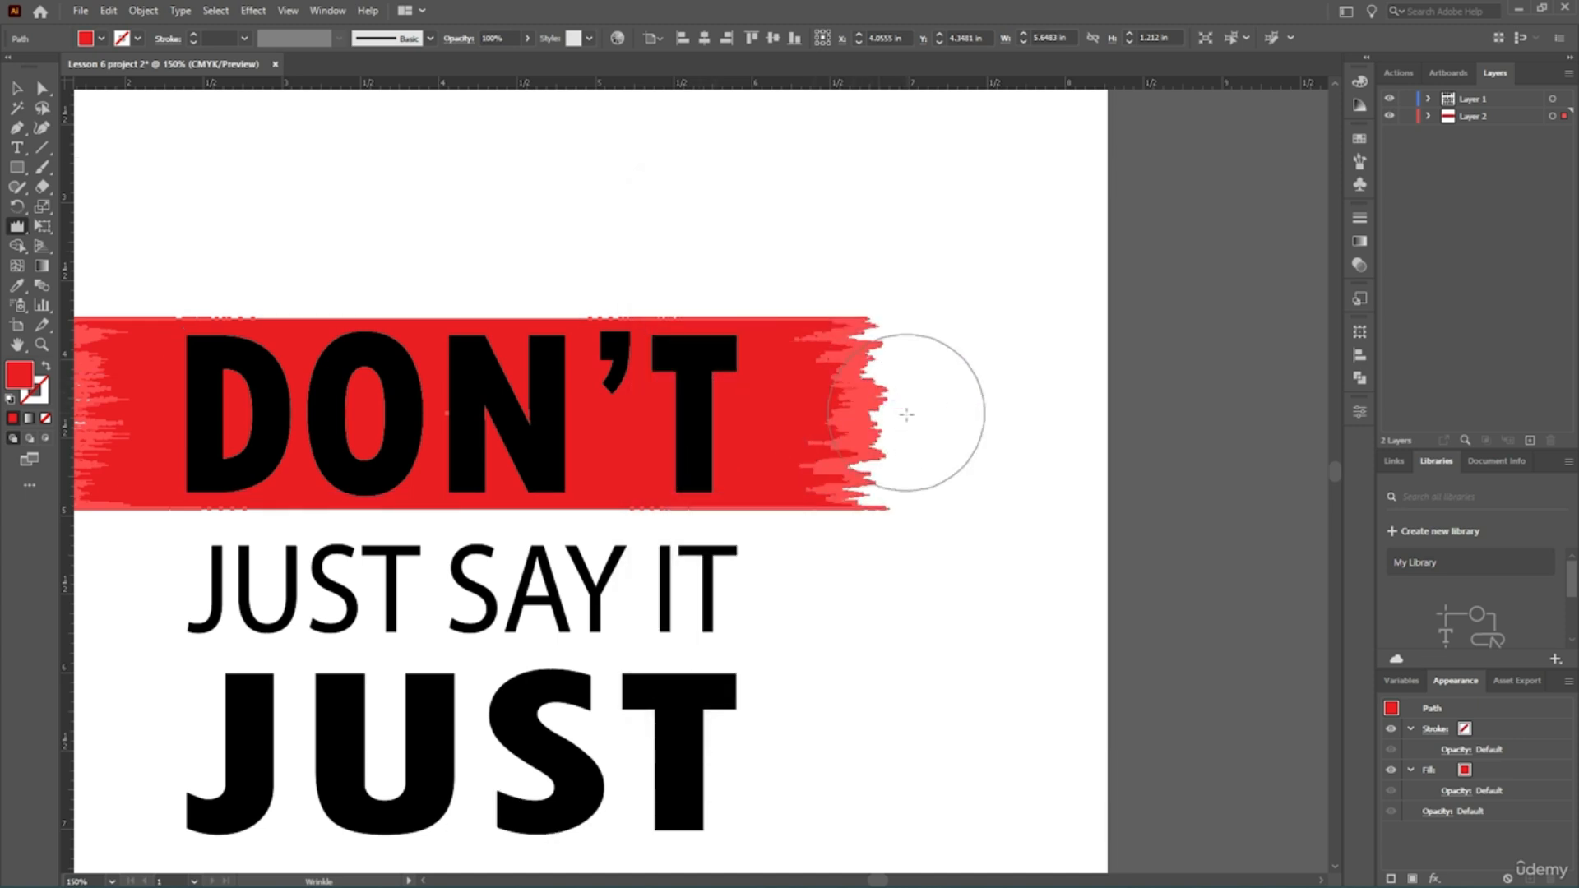
Narrow the roughened red band behind DON'T symmetrically about its center to about 4.95 in wide.
scroll(896, 440, "up", 2)
scroll(890, 451, "down", 2)
scroll(342, 529, "up", 1)
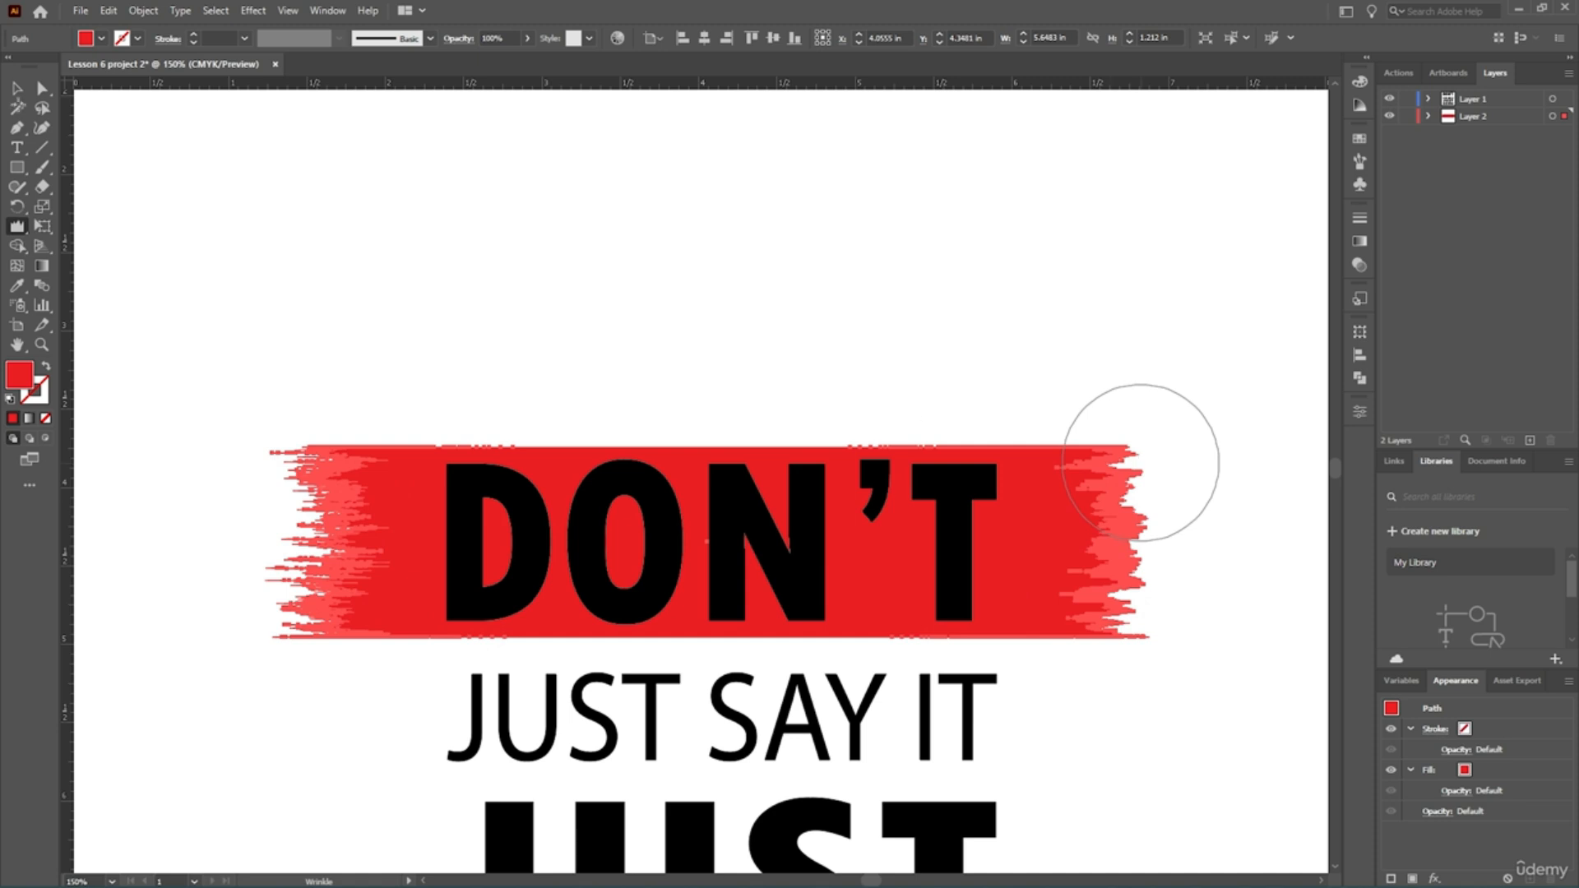
left_click(1141, 462)
left_click(15, 89)
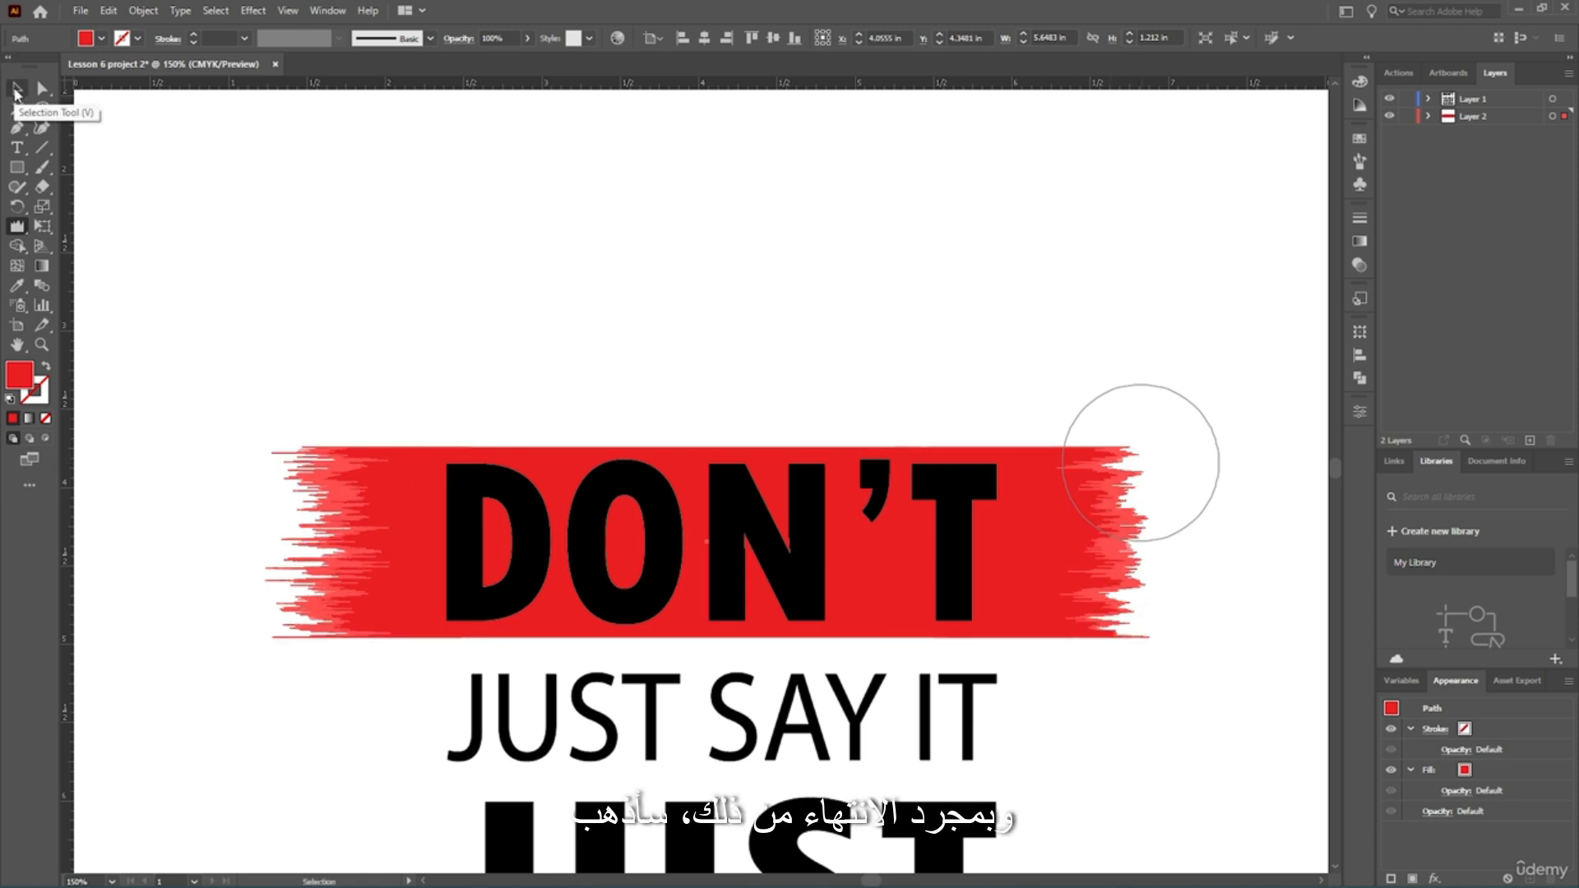
left_click(17, 89)
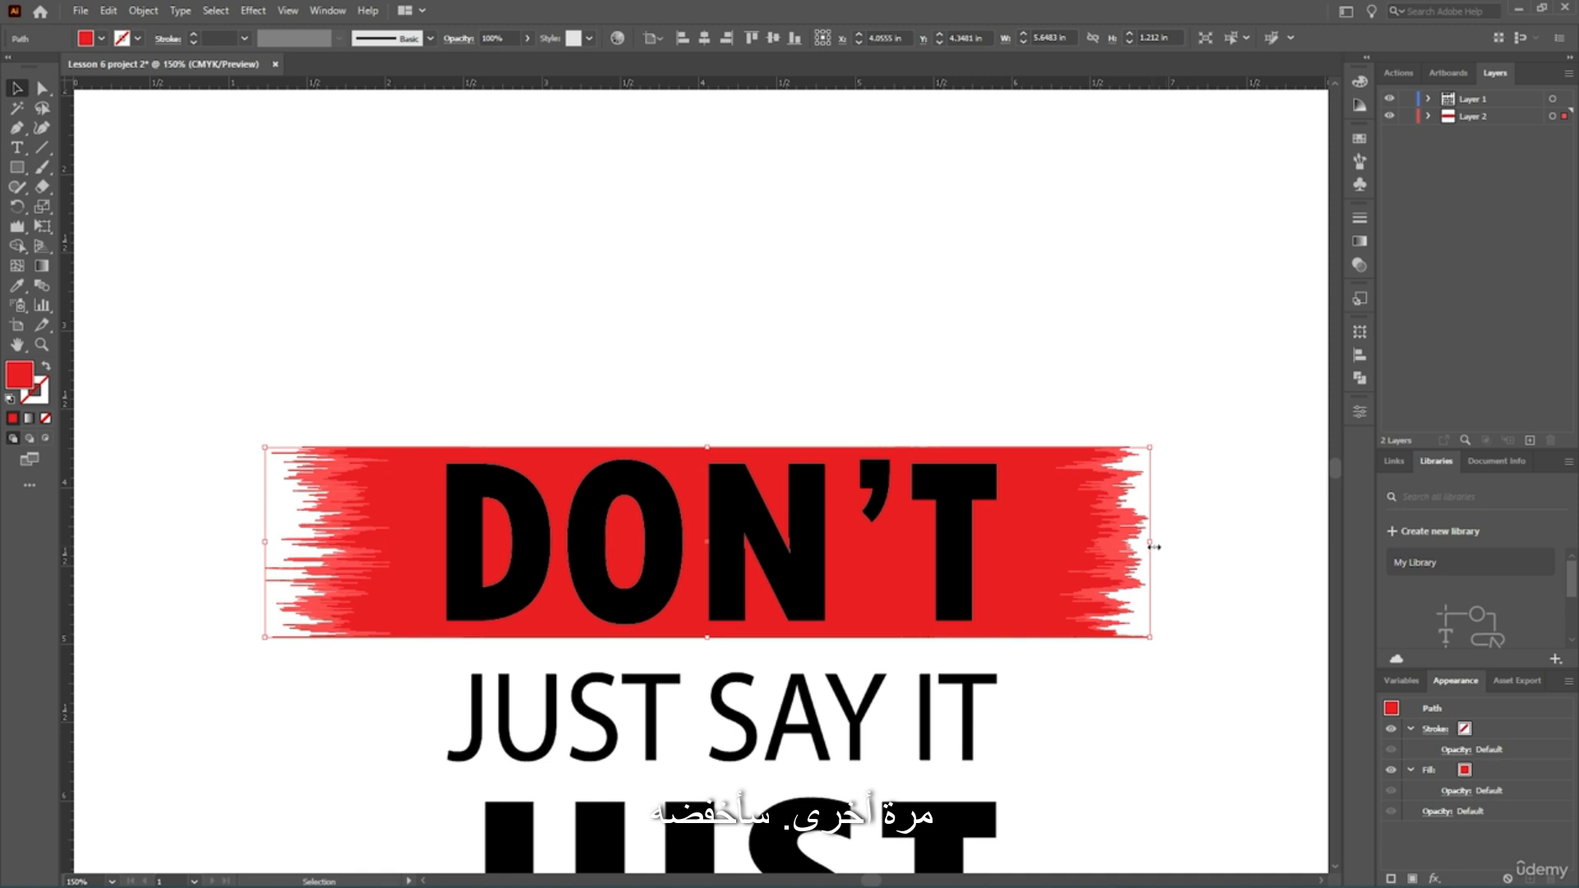
left_click_drag(1154, 546, 1097, 534)
Place a copy of the roughened red band behind DO IT!!! and reduce its height to fit that text line.
scroll(444, 307, "down", 6)
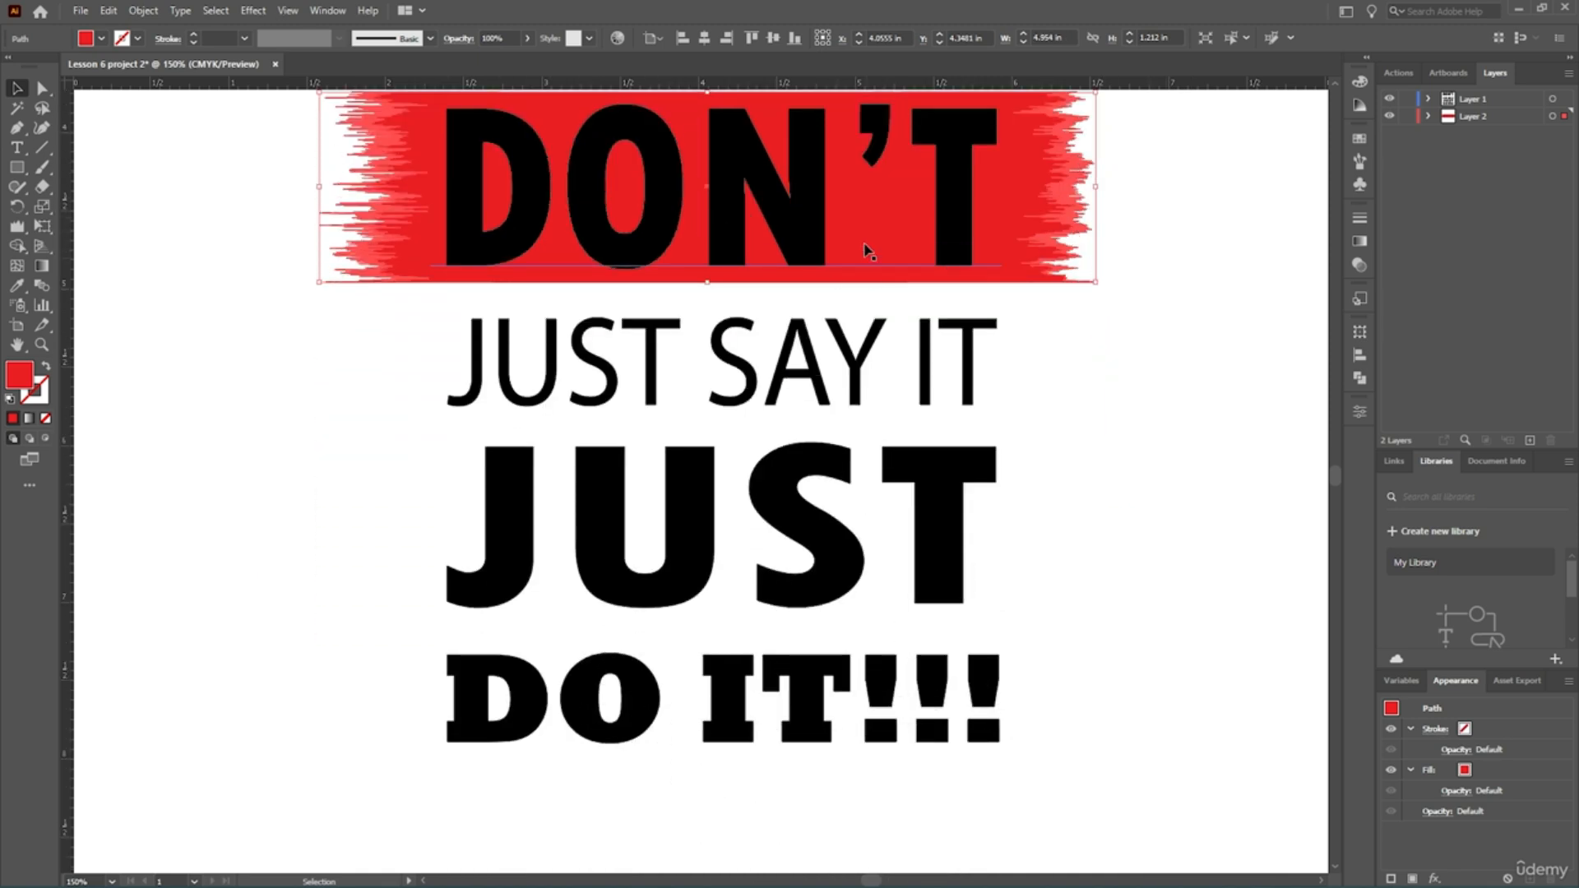
left_click_drag(873, 210, 871, 410)
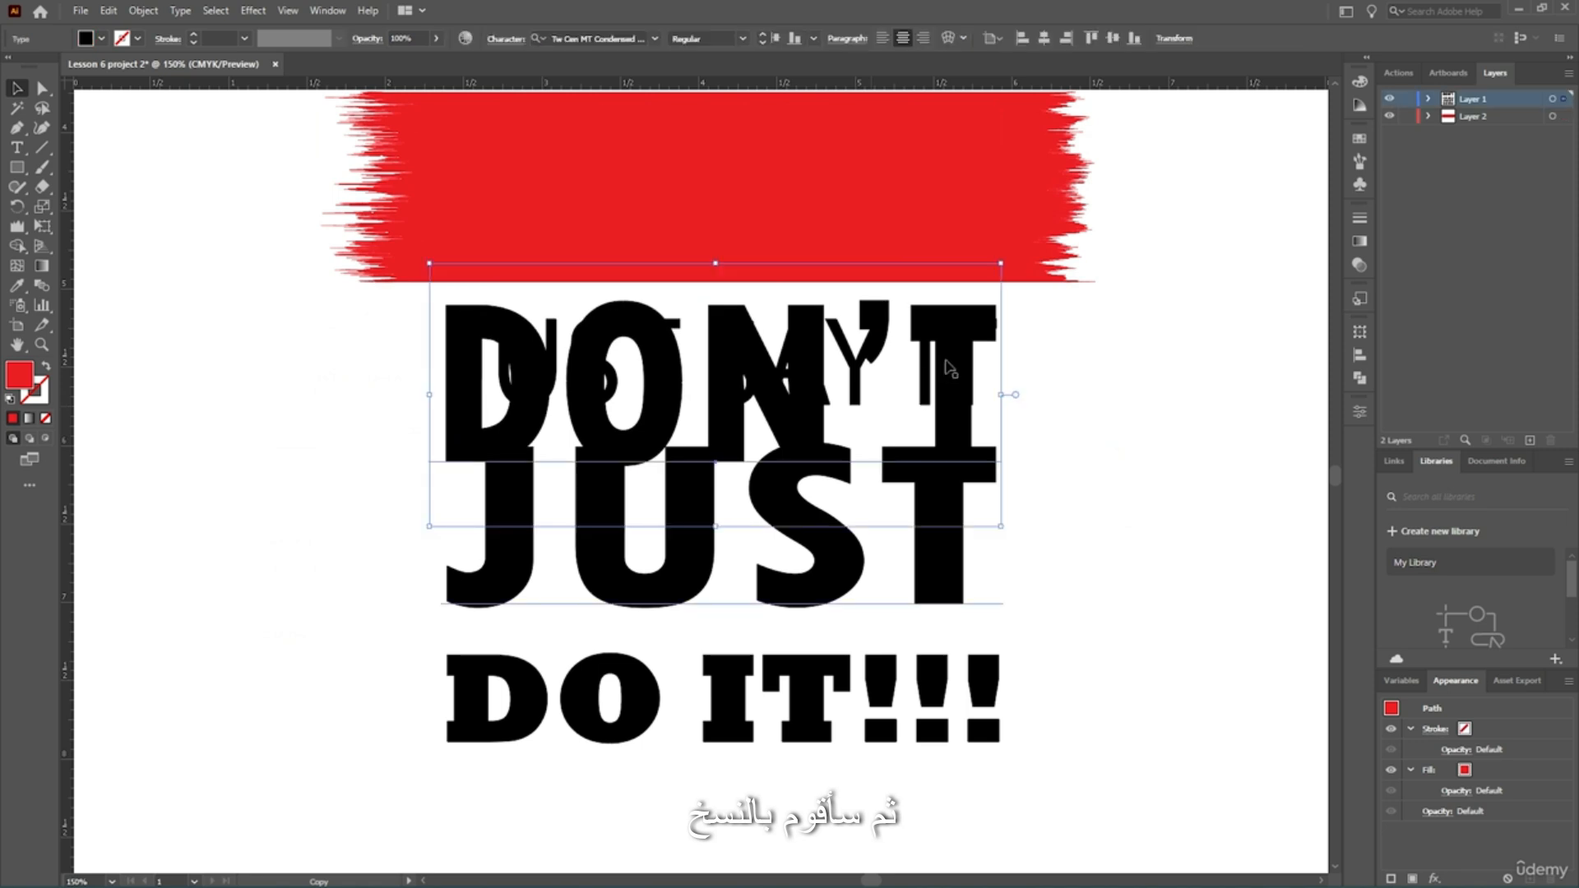
key("ctrl+z")
left_click_drag(1022, 238, 1025, 740)
left_click_drag(705, 603, 758, 635)
scroll(813, 384, "down", 2)
left_click(1124, 338)
scroll(839, 458, "up", 3)
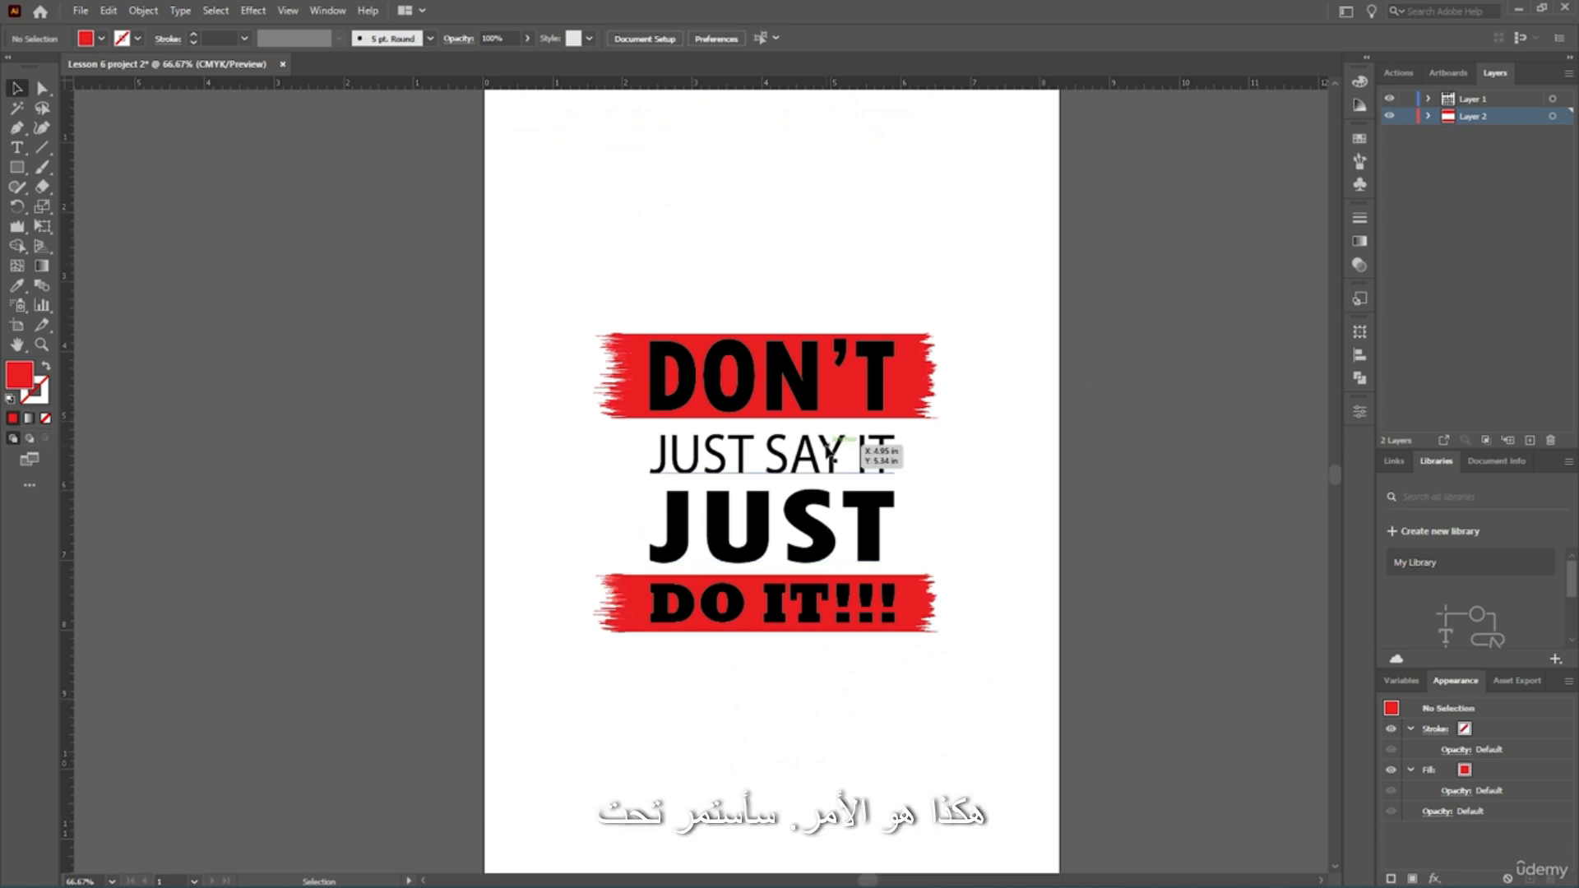
scroll(804, 549, "up", 1)
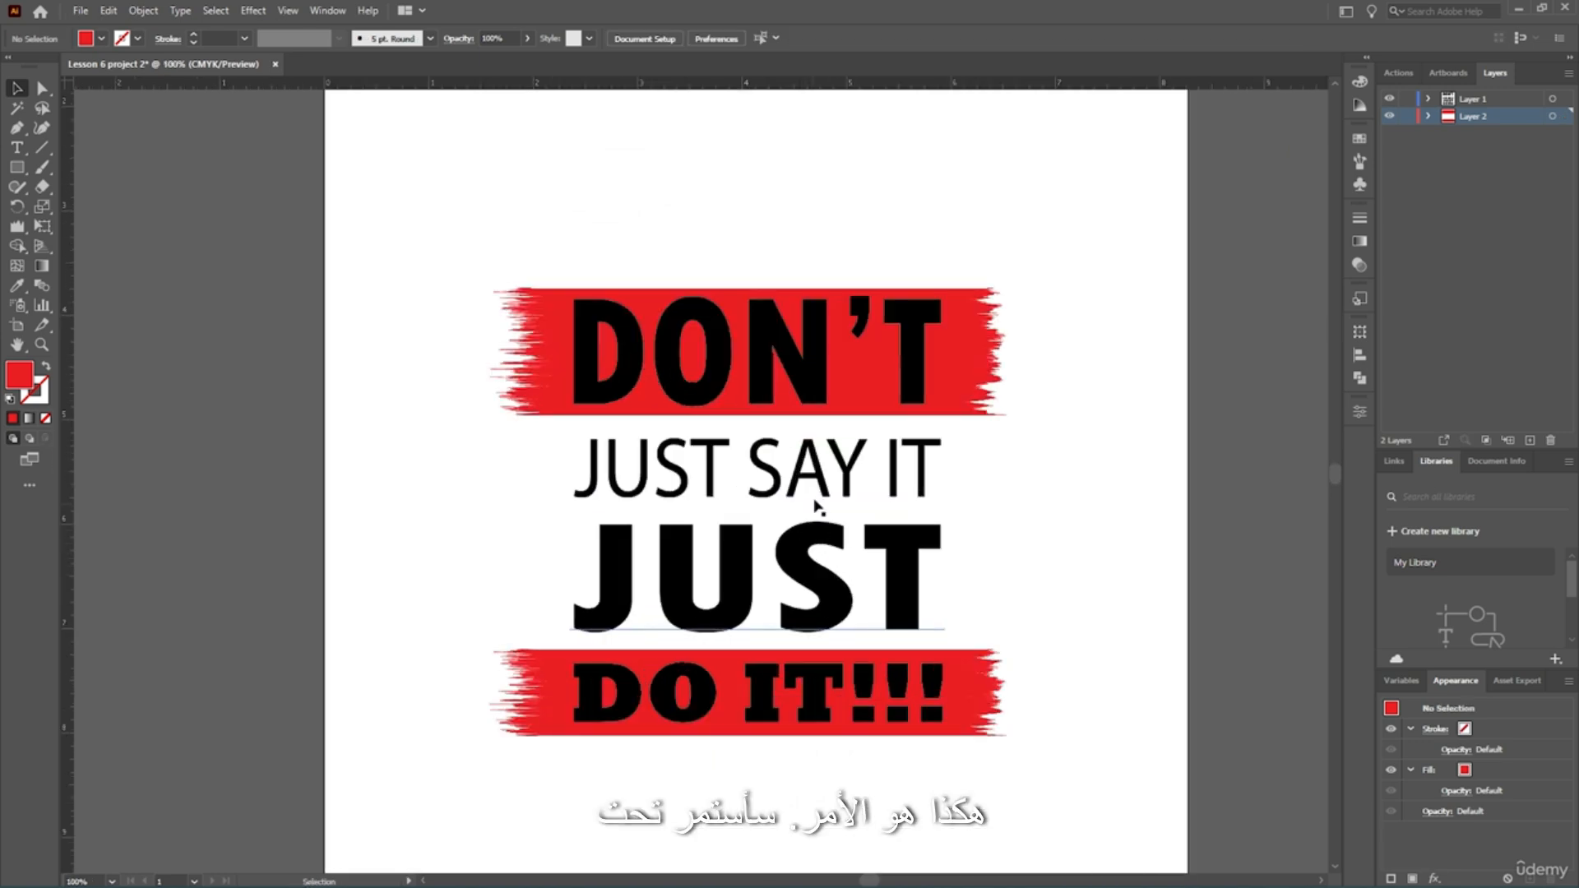
Select only the DON'T and DO IT!!! text objects and change their fill color to white.
left_click(1426, 100)
left_click(1552, 168)
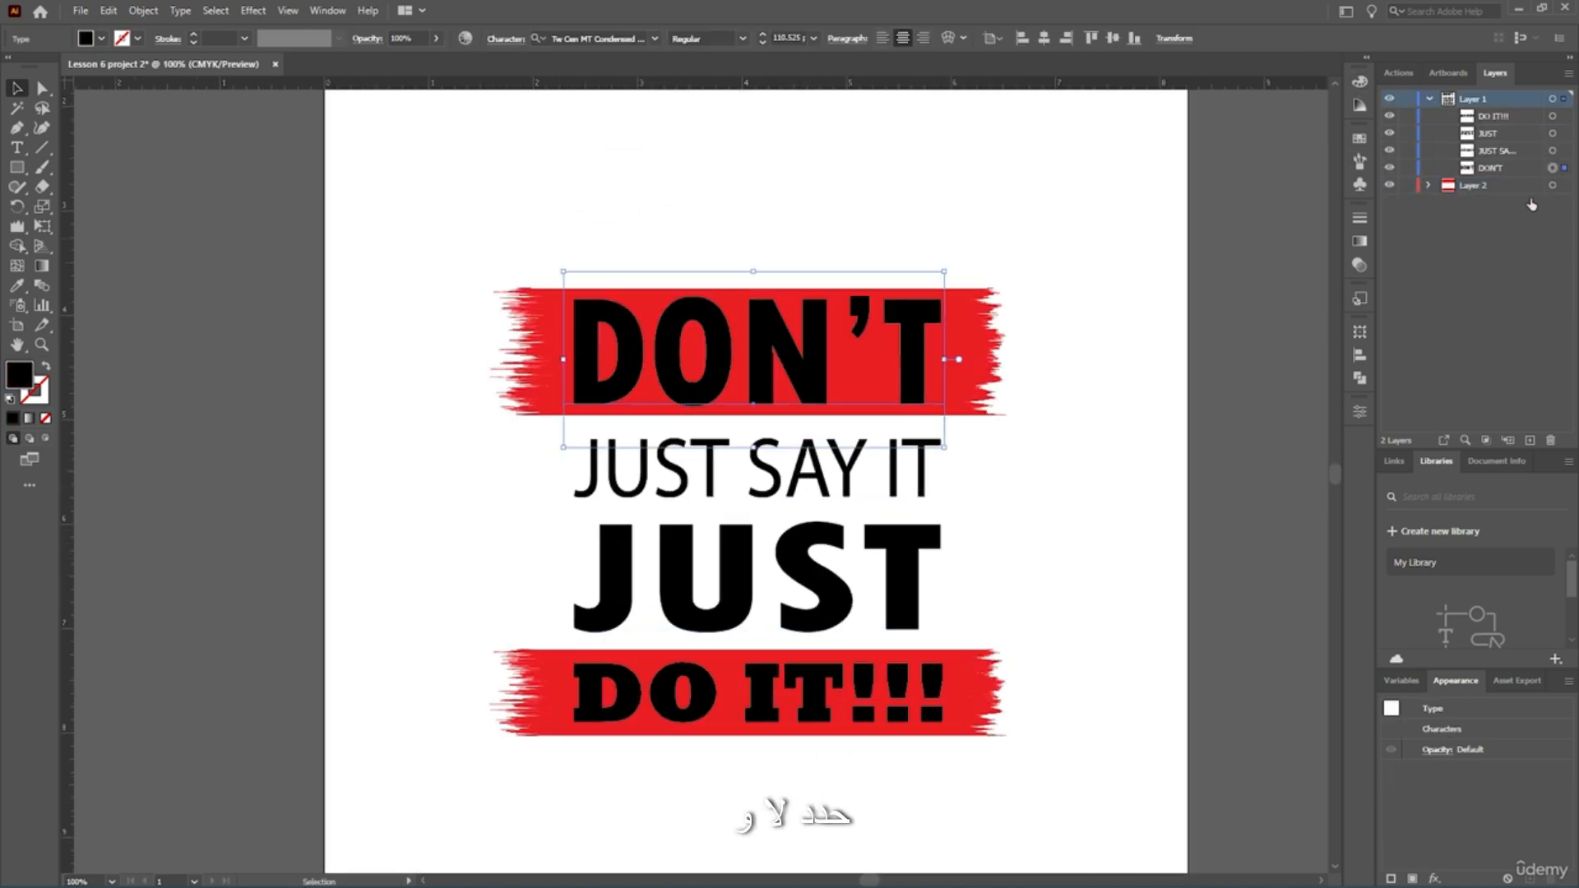
left_click(1552, 117, "shift")
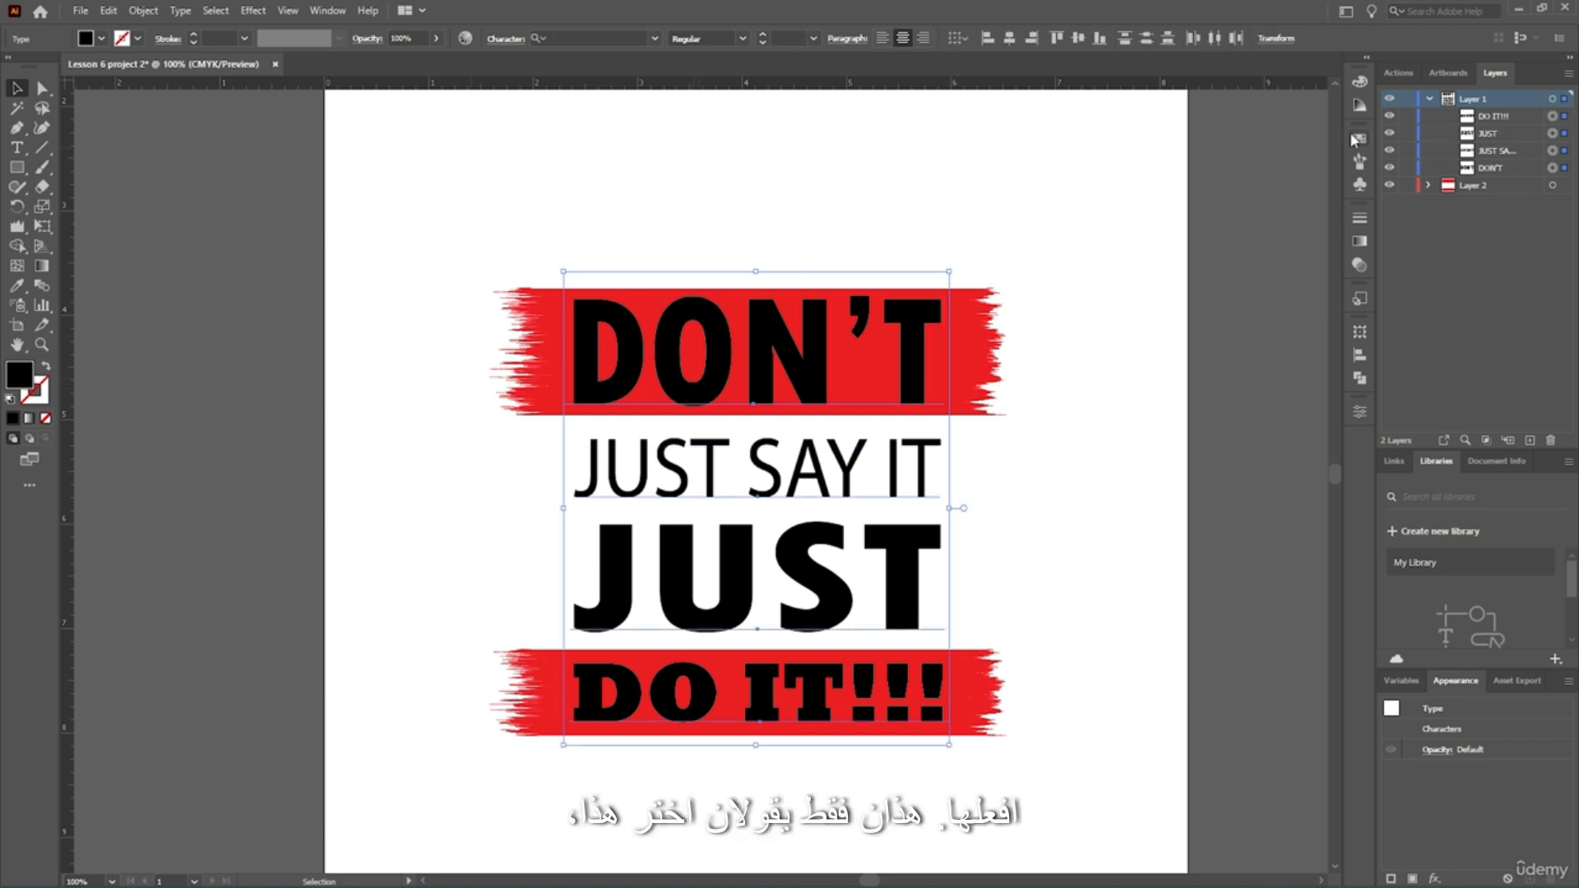
left_click(1552, 117)
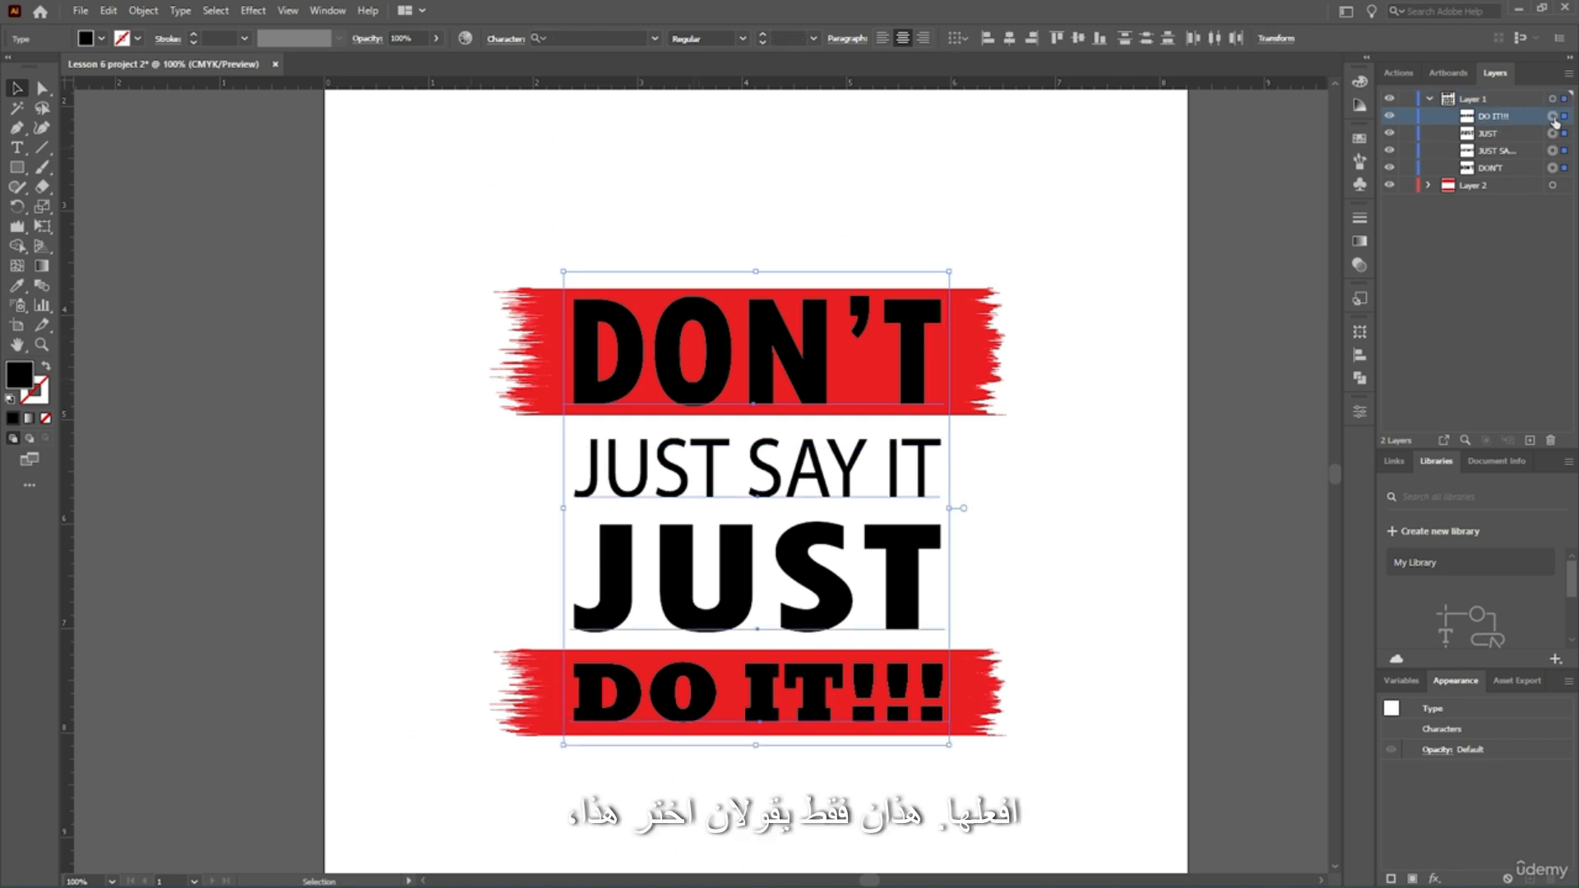
left_click(1552, 169, "shift")
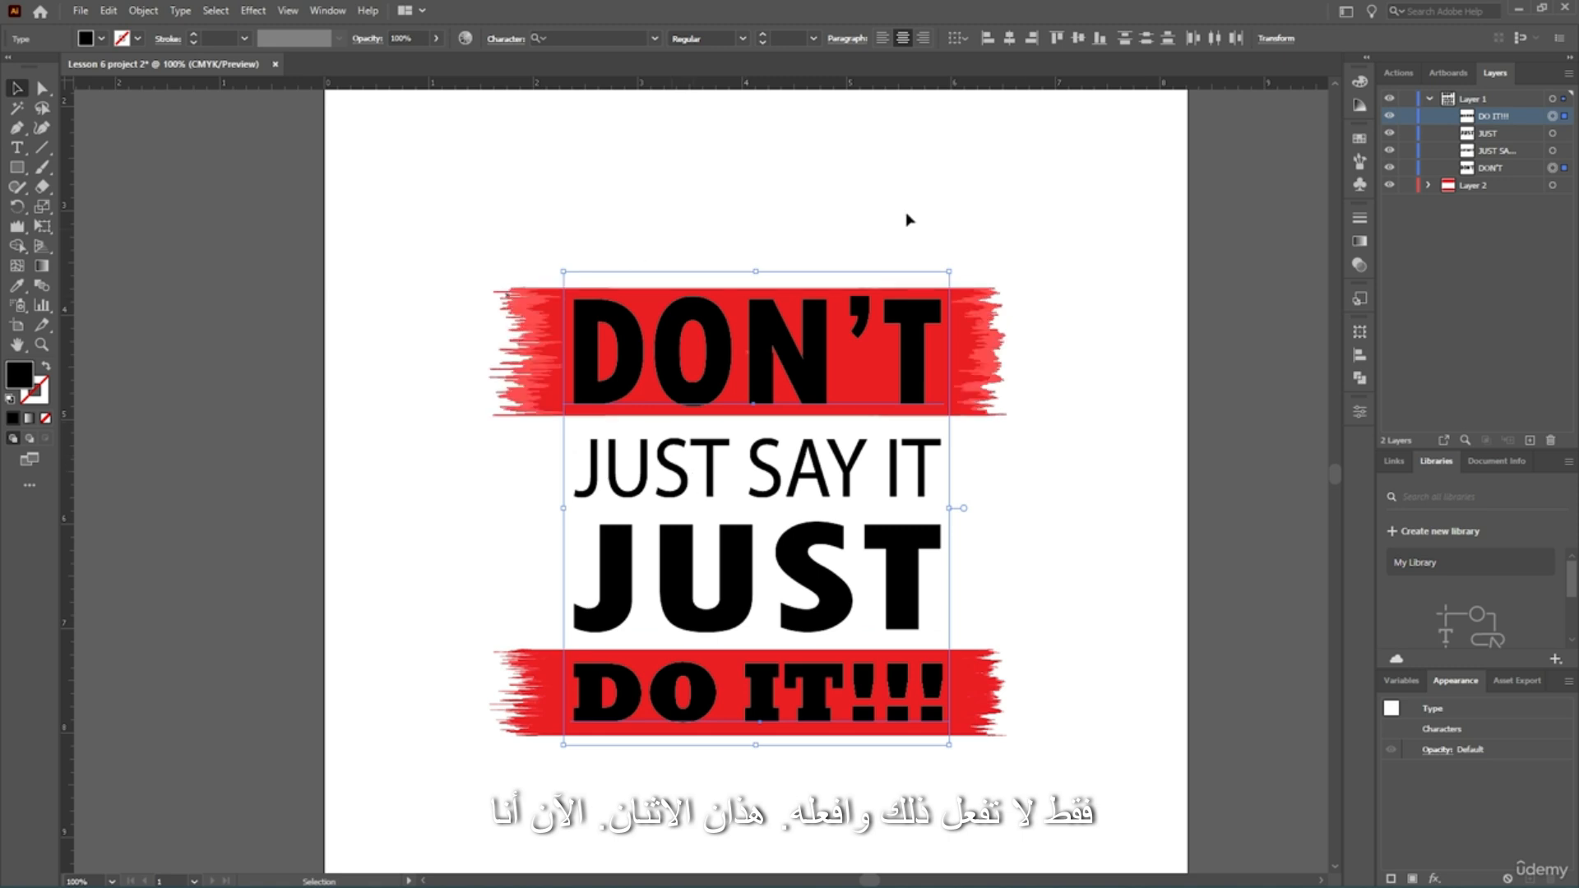
double_click(20, 375)
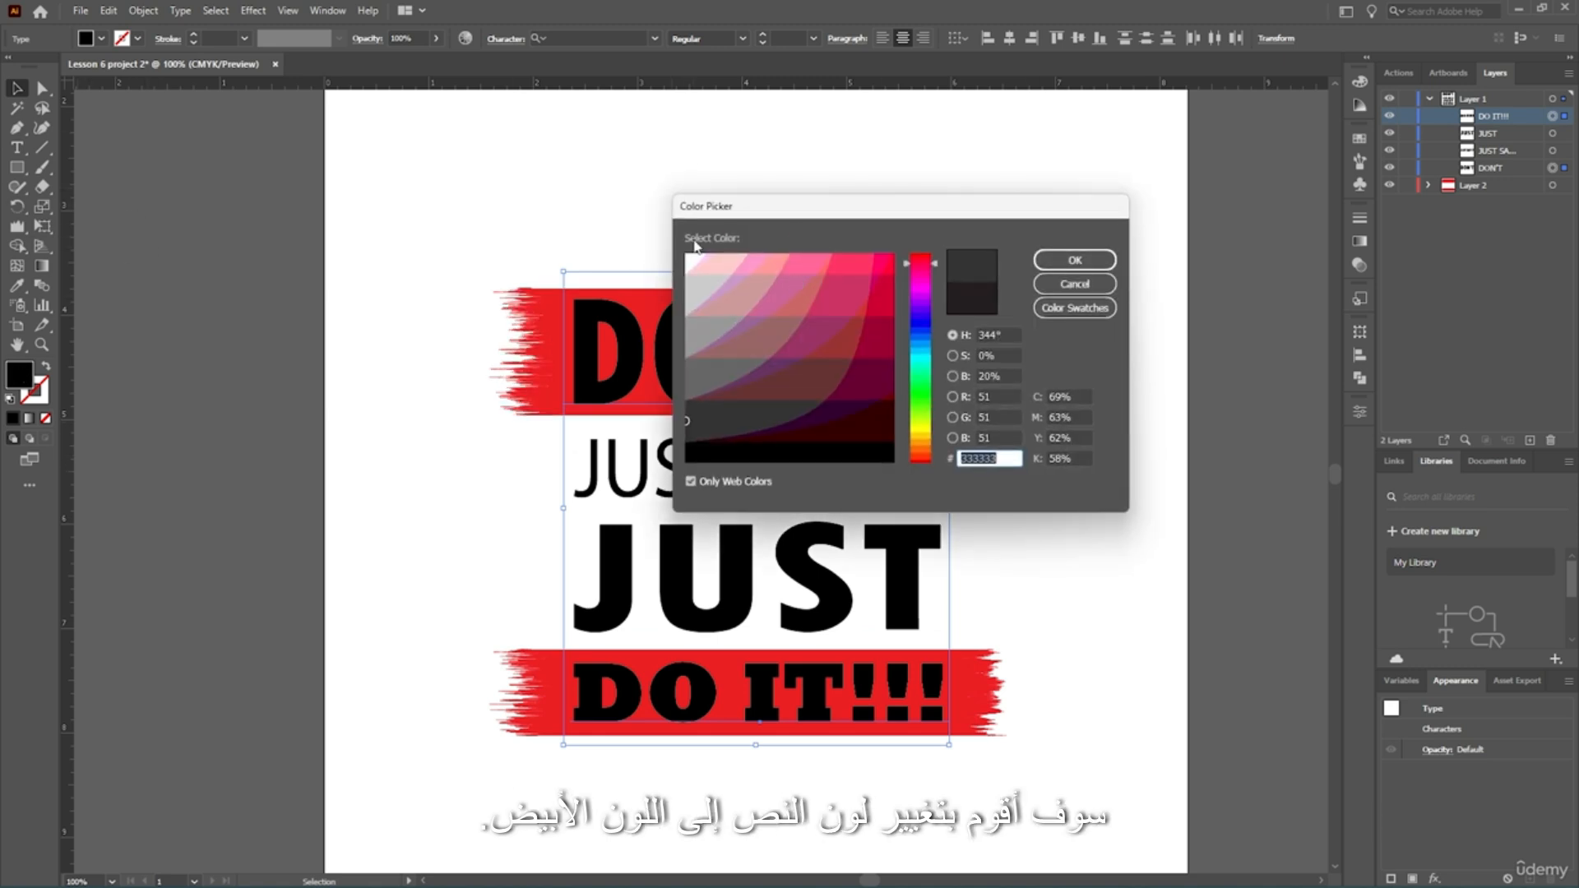
left_click(696, 260)
left_click(1063, 263)
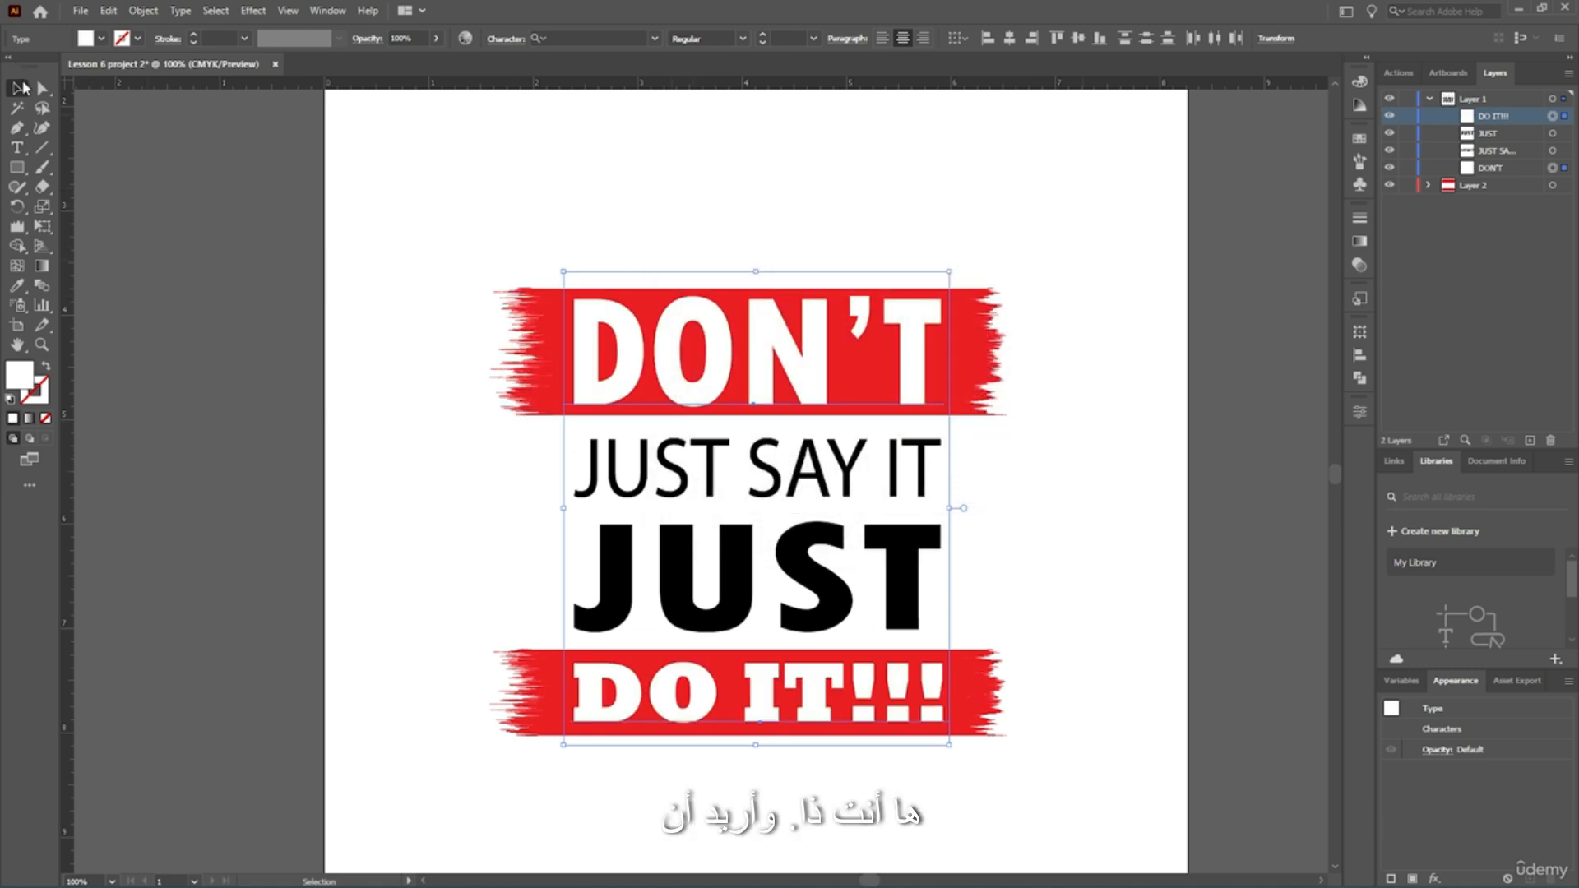
left_click(536, 264)
Change the fill color of the large JUST line to red.
scroll(758, 300, "down", 2)
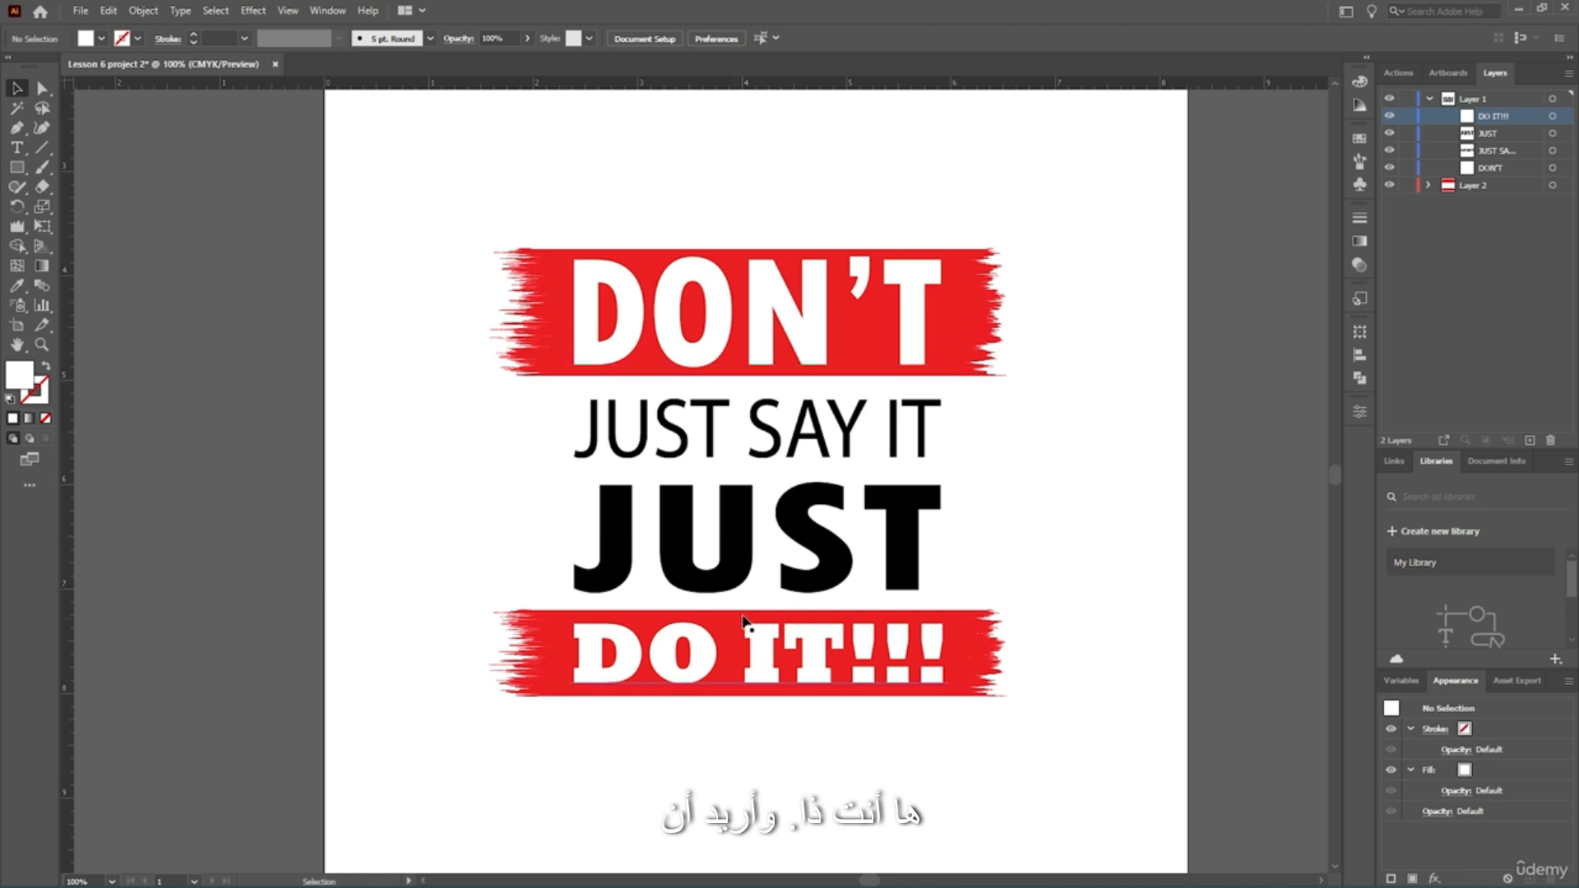
left_click(1553, 133)
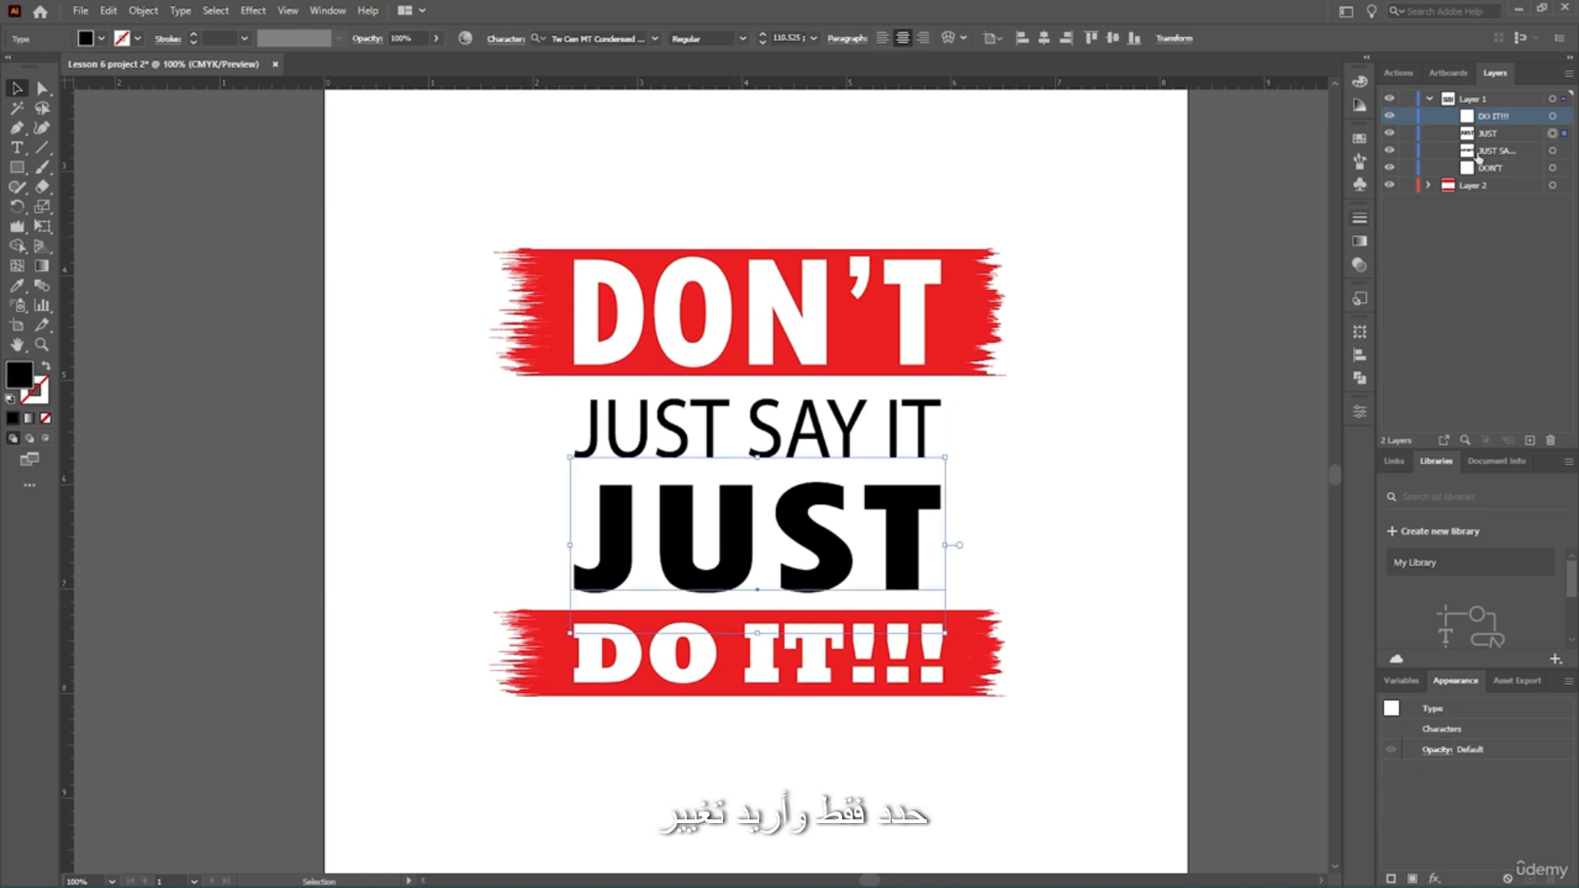
double_click(17, 376)
left_click(893, 255)
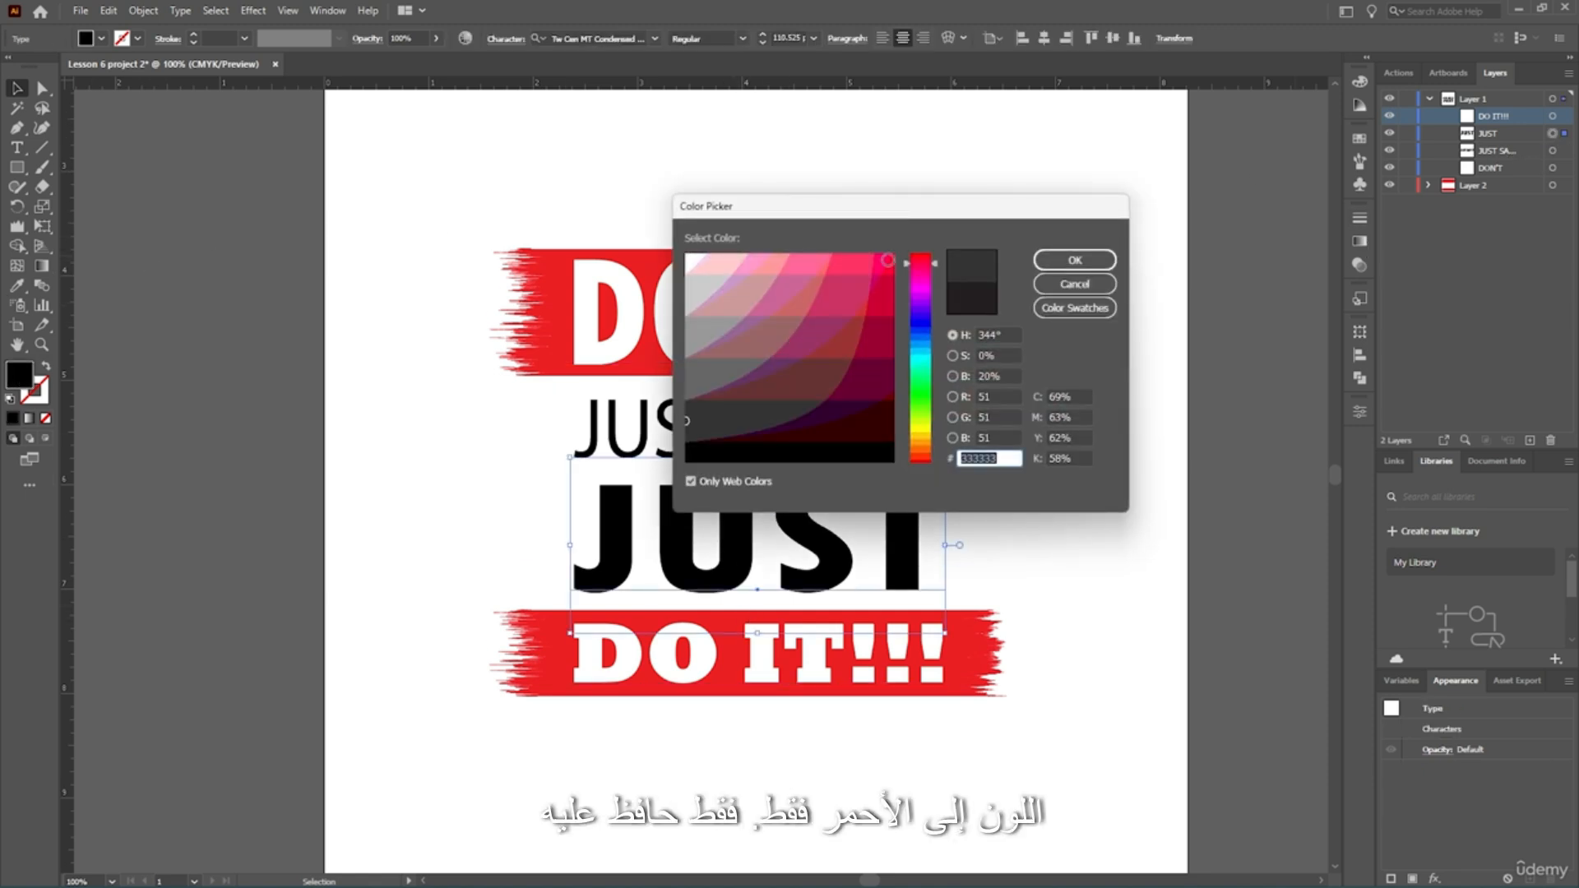
left_click(1074, 260)
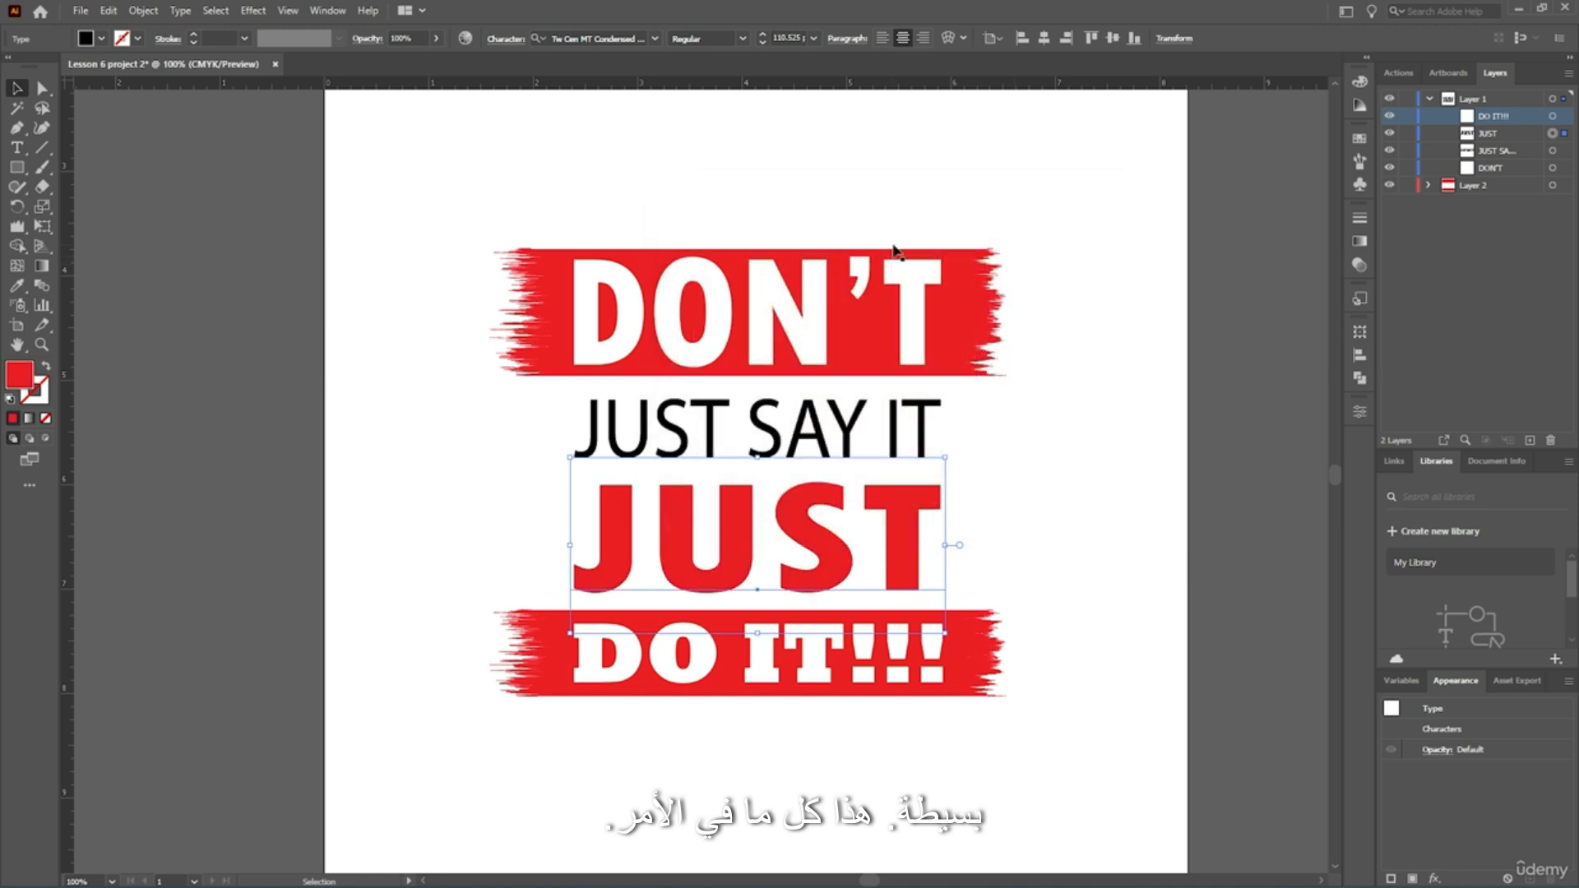
left_click(282, 251)
Group all four text lines and both red bands into a single object.
scroll(511, 367, "up", 3)
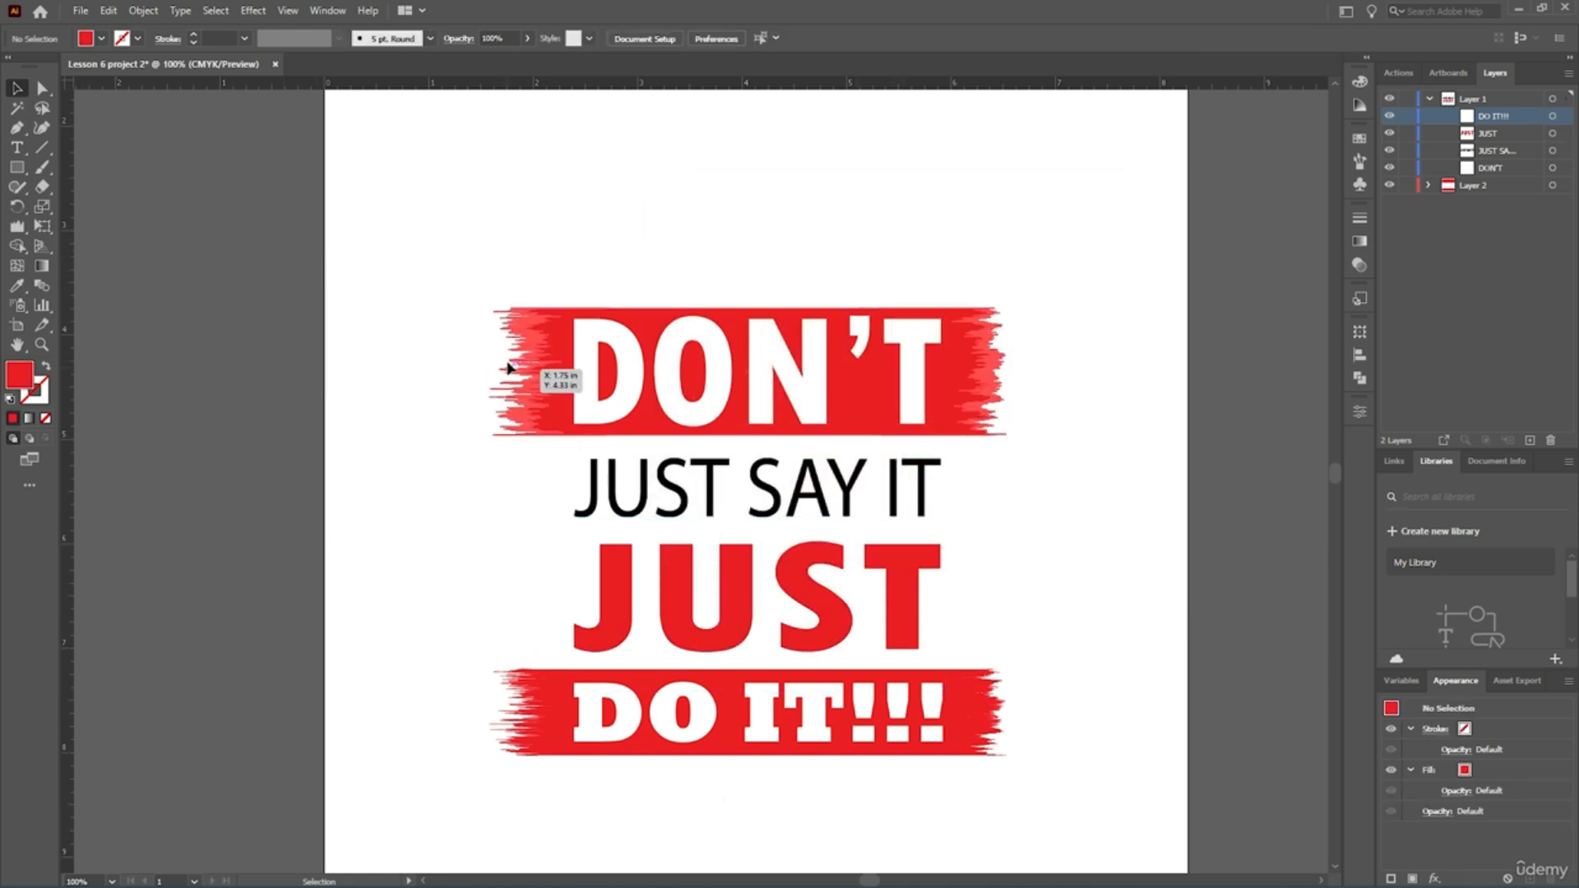
scroll(995, 389, "down", 4)
scroll(908, 444, "up", 2)
scroll(907, 448, "down", 3)
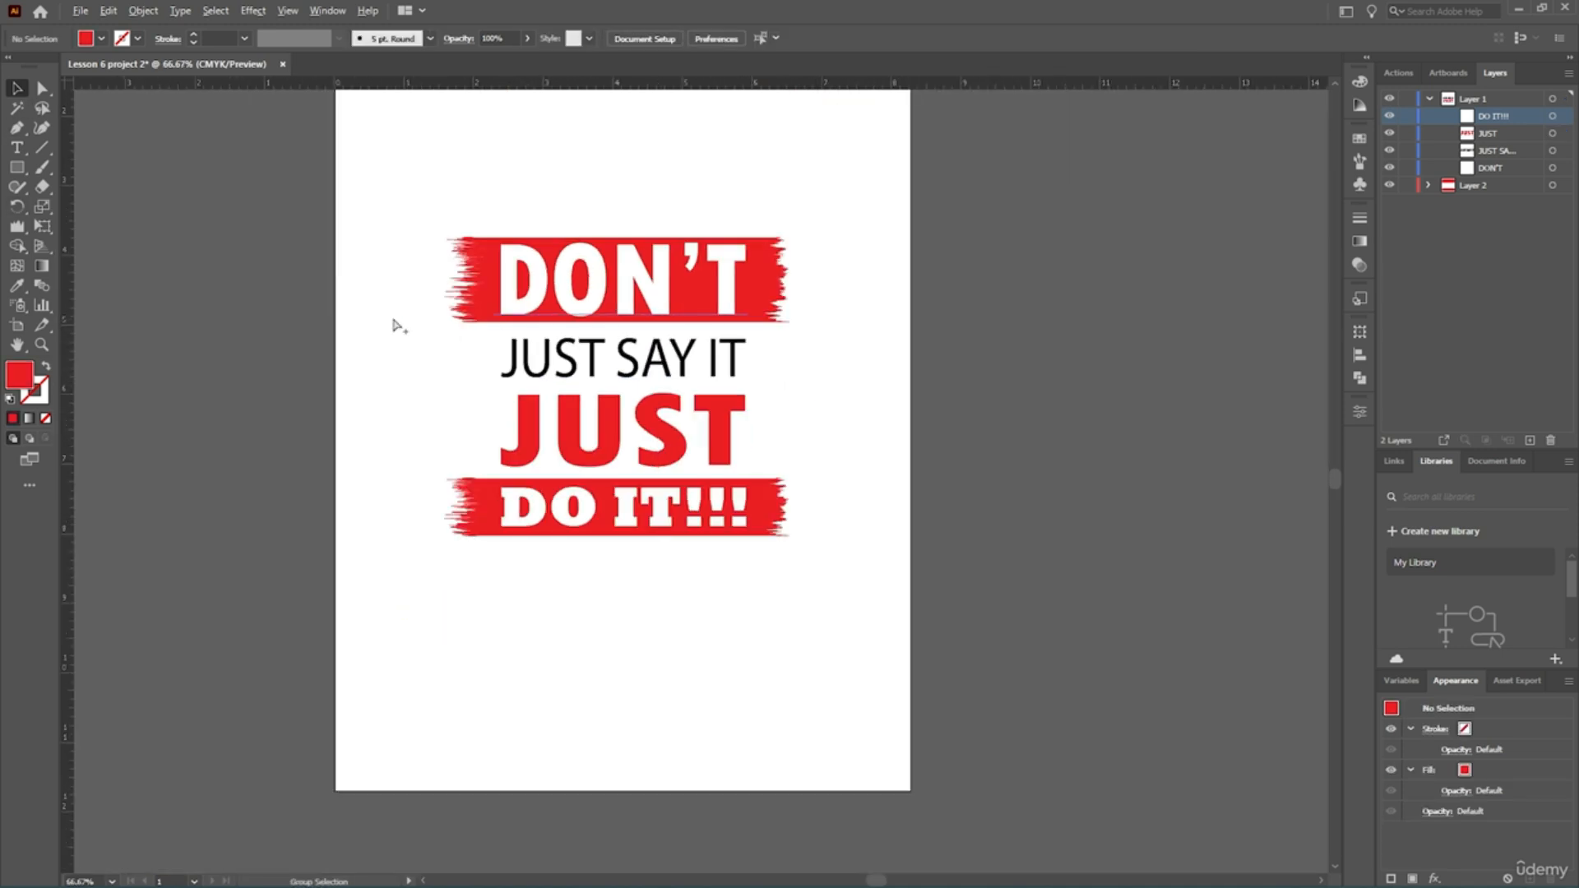
scroll(353, 321, "up", 3)
scroll(513, 371, "left", 3)
scroll(511, 370, "up", 1)
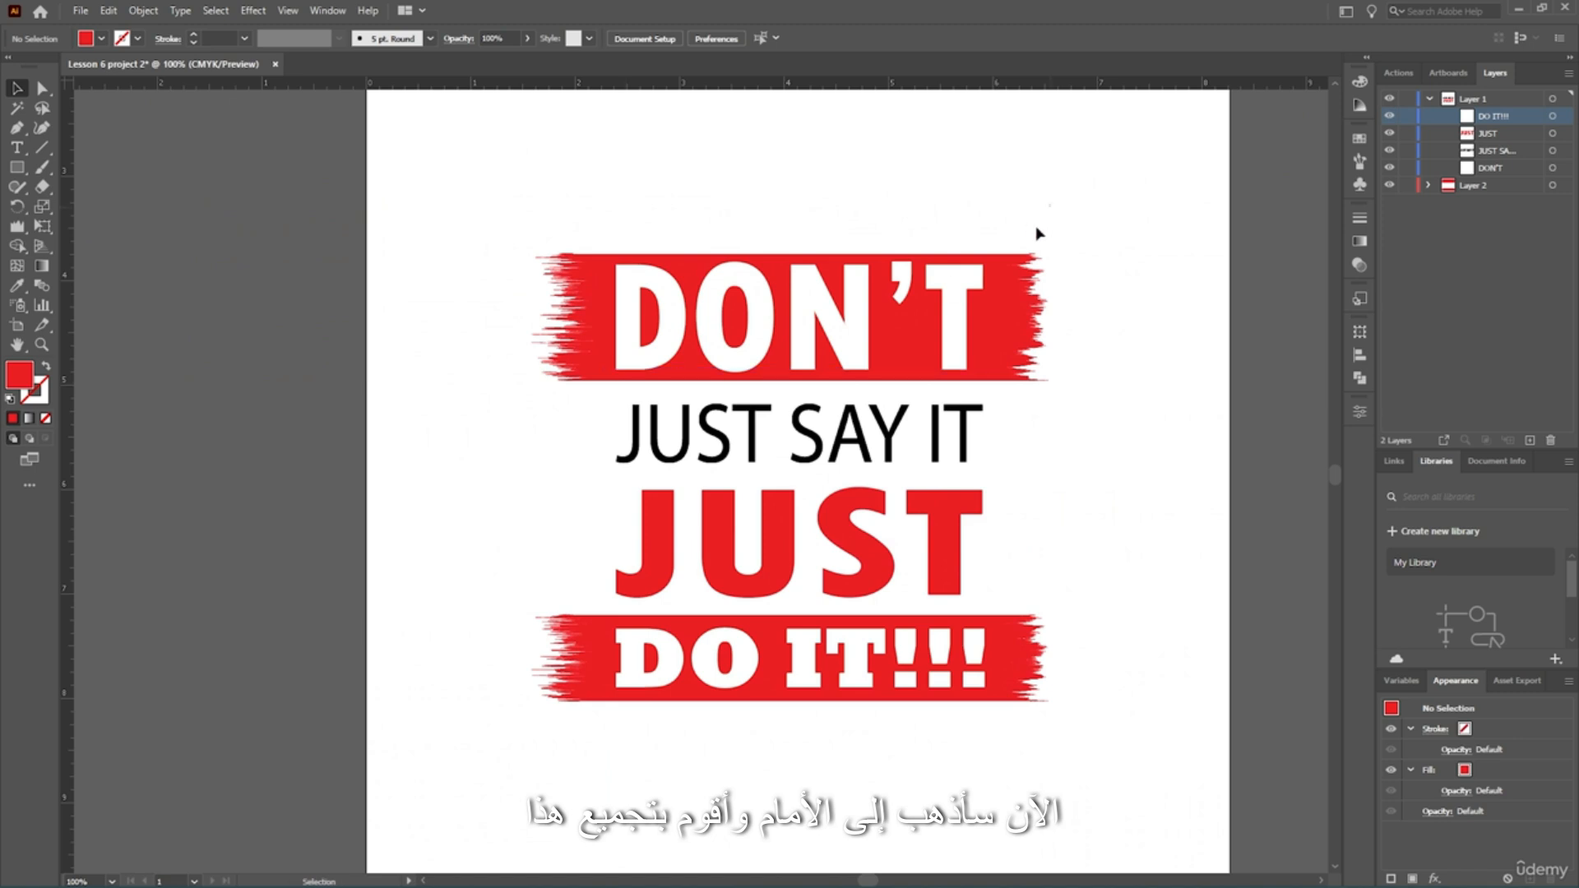
key("ctrl+a")
key("ctrl+g")
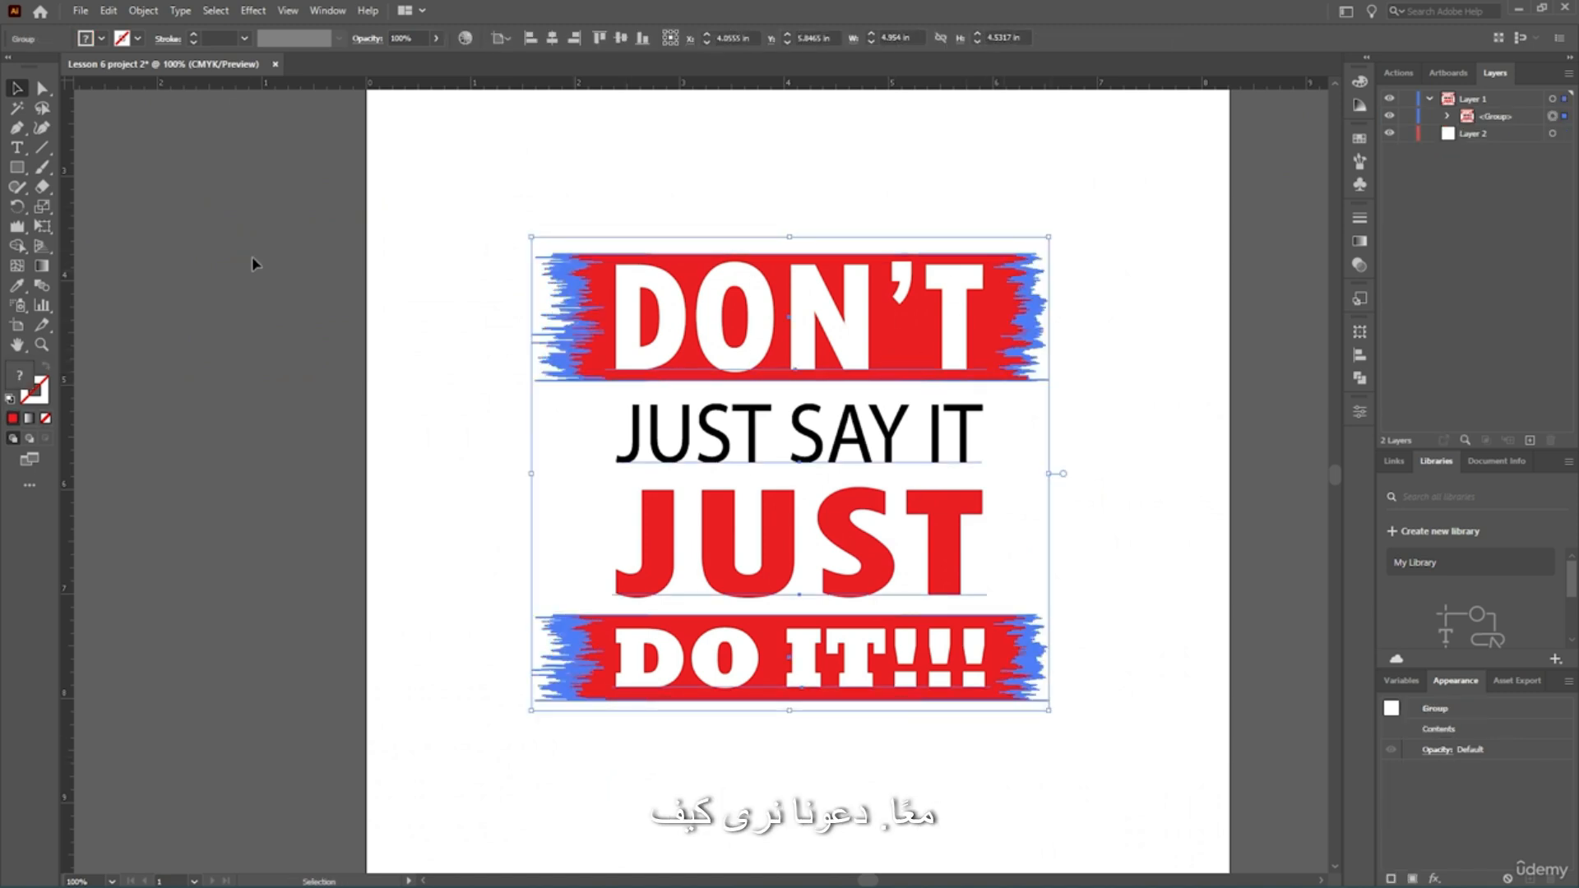
left_click(253, 257)
scroll(709, 293, "up", 1)
left_click_drag(1100, 155, 602, 772)
left_click(355, 339)
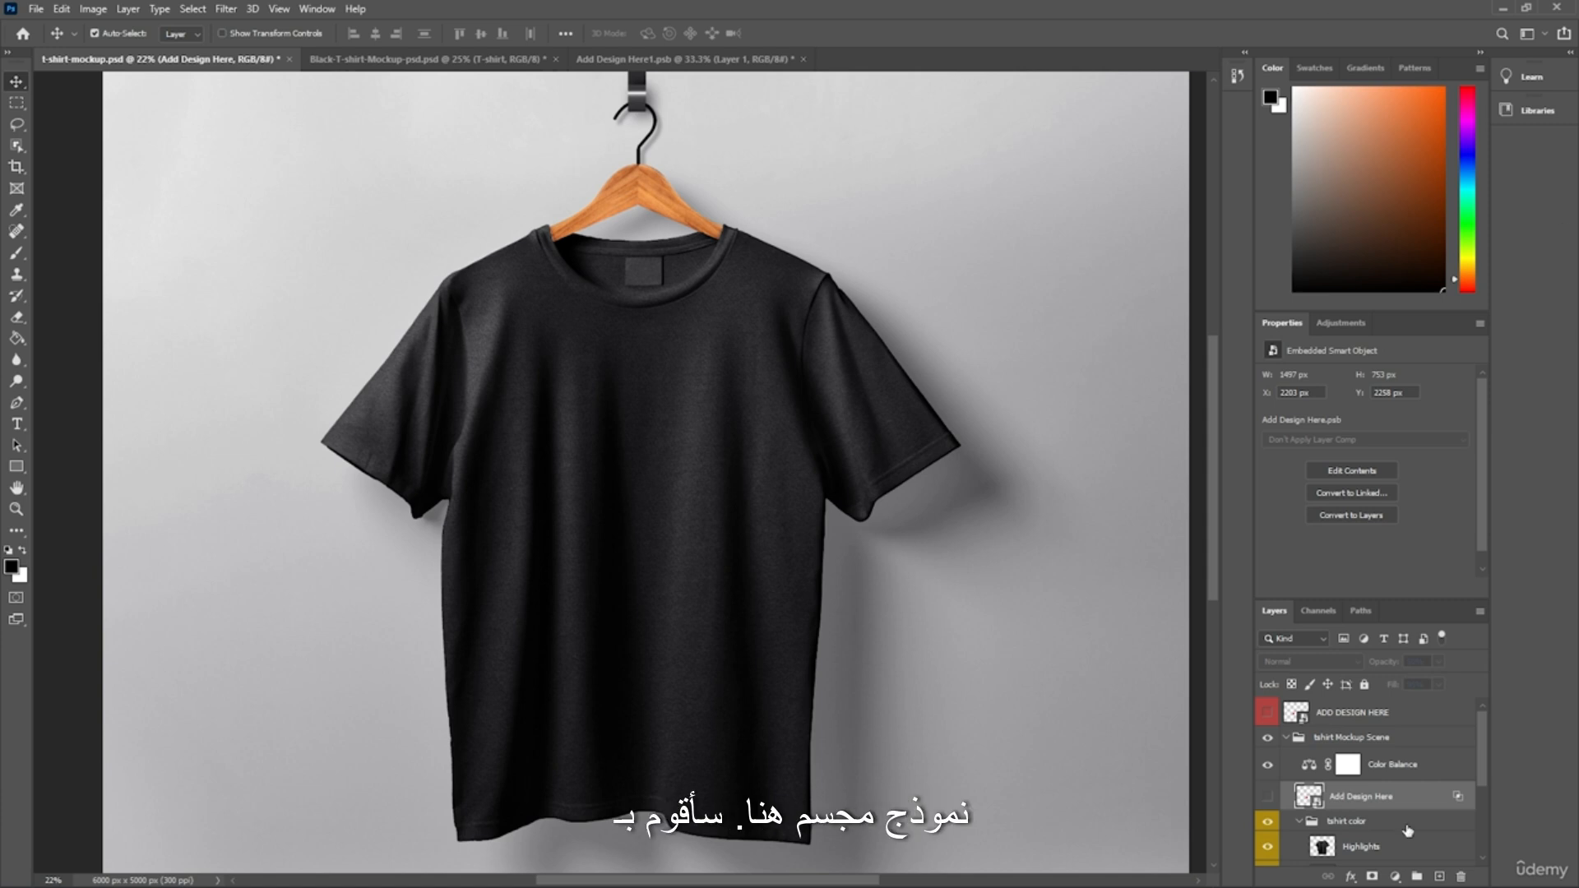
Switch to Photoshop and try to paste the poster artwork as pixels into Add Design Here1.psb.
left_click(688, 63)
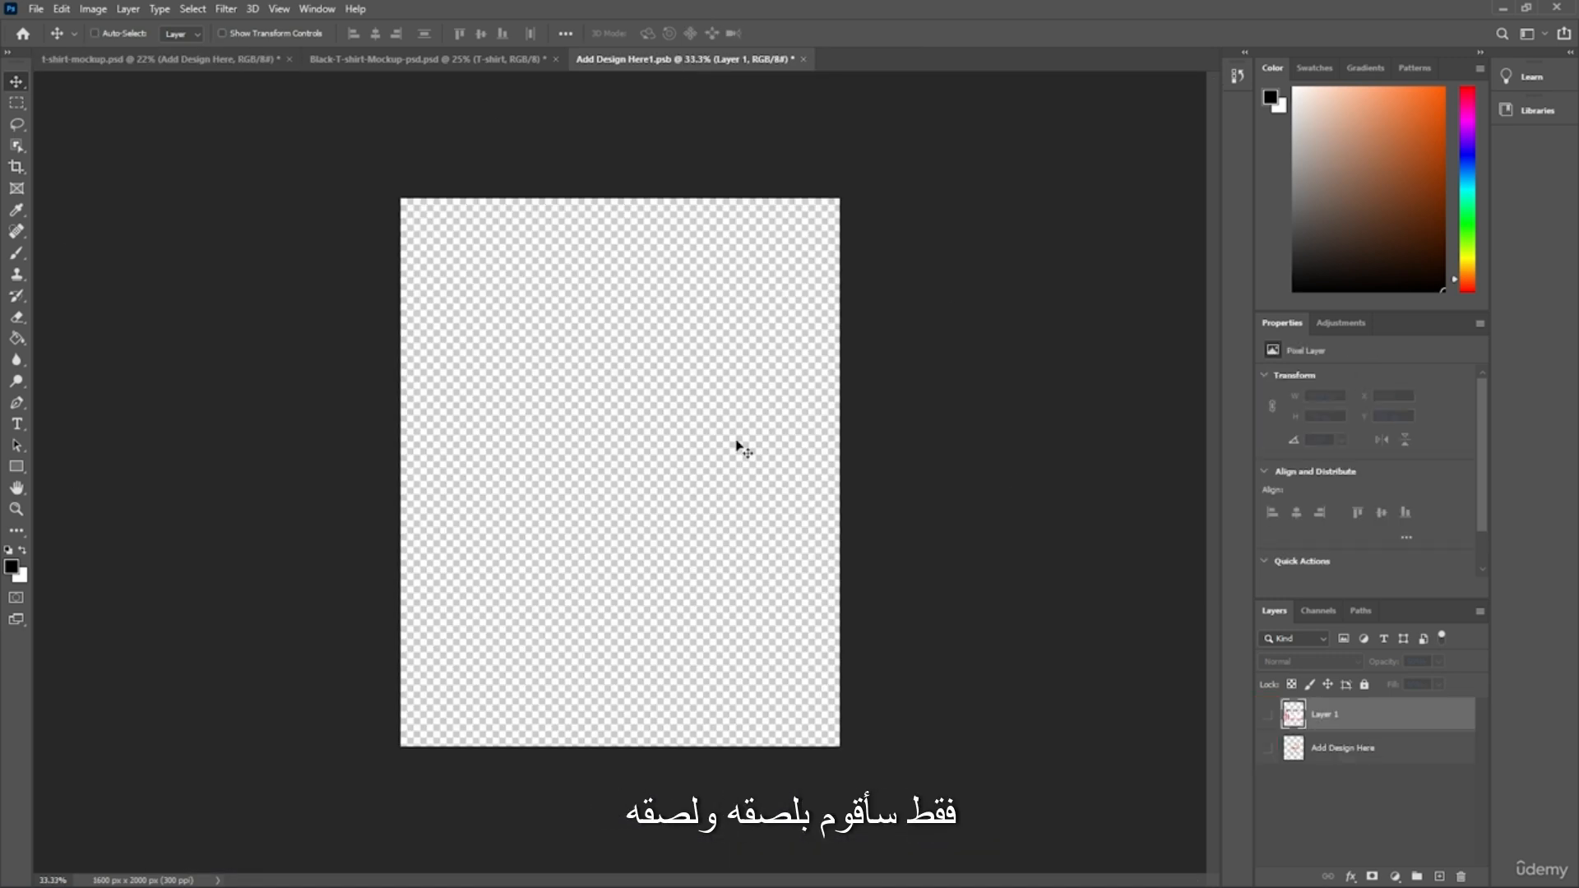
key("ctrl+v")
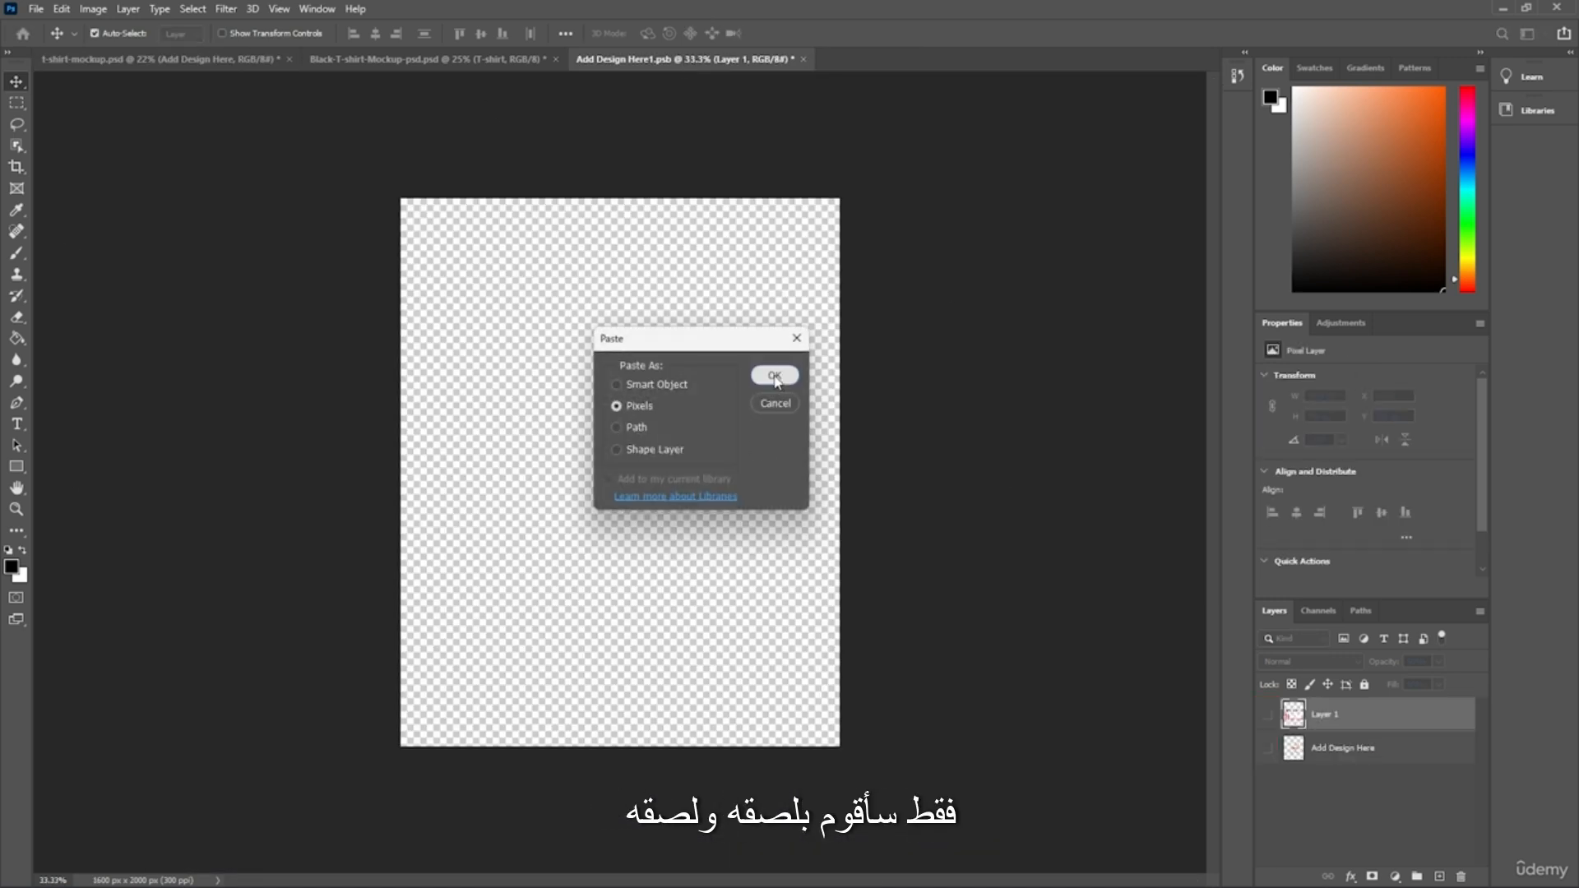
left_click(773, 374)
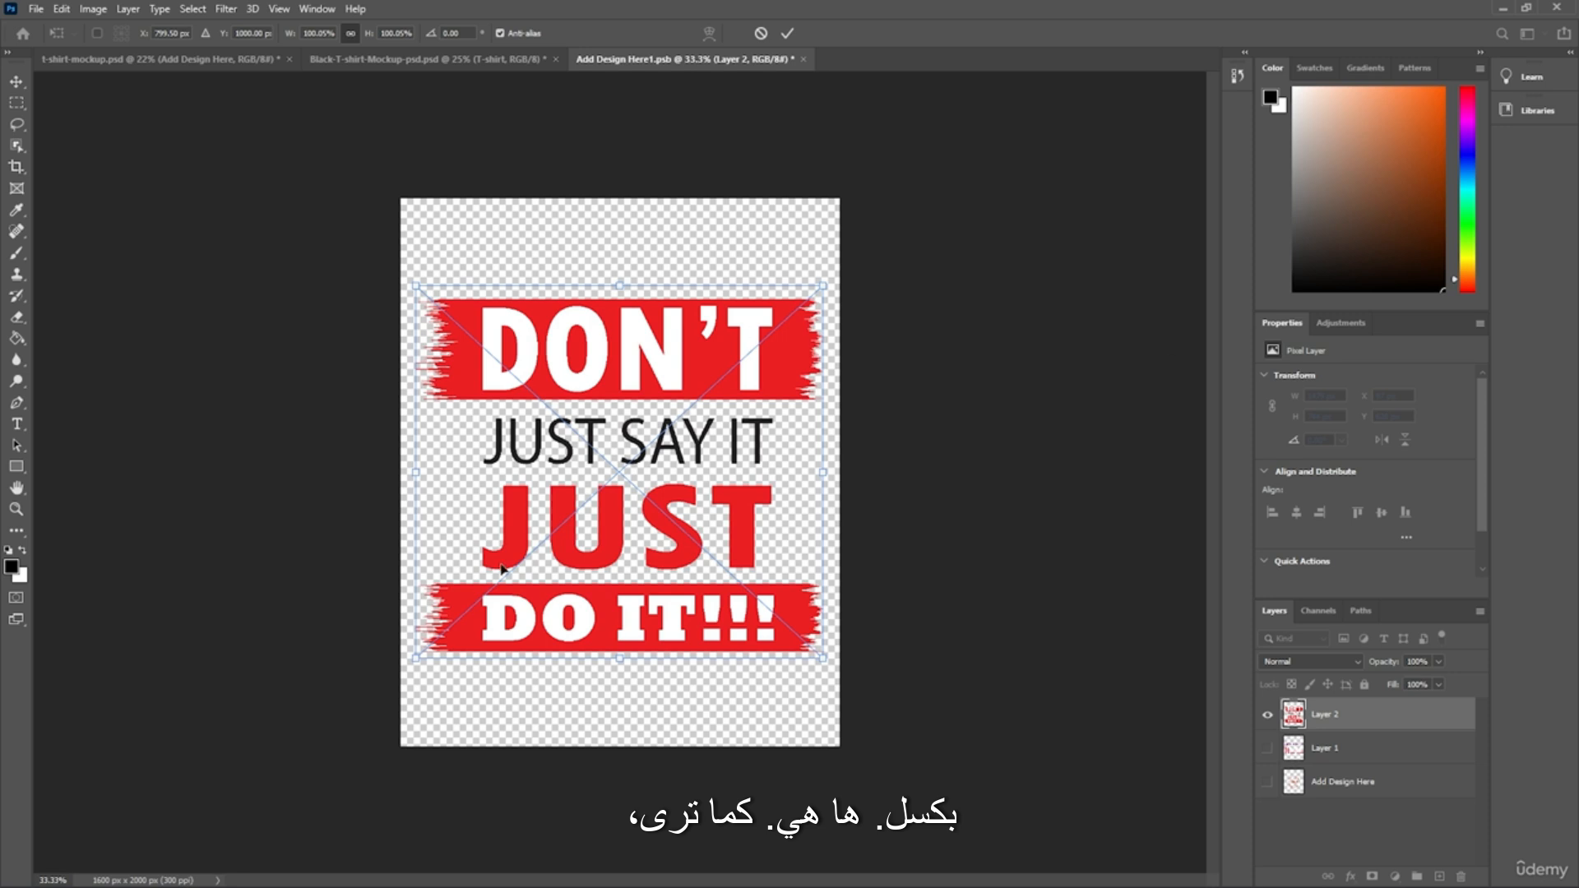
Make the Add Design Here layer visible in t-shirt-mockup.psd.
left_click(247, 59)
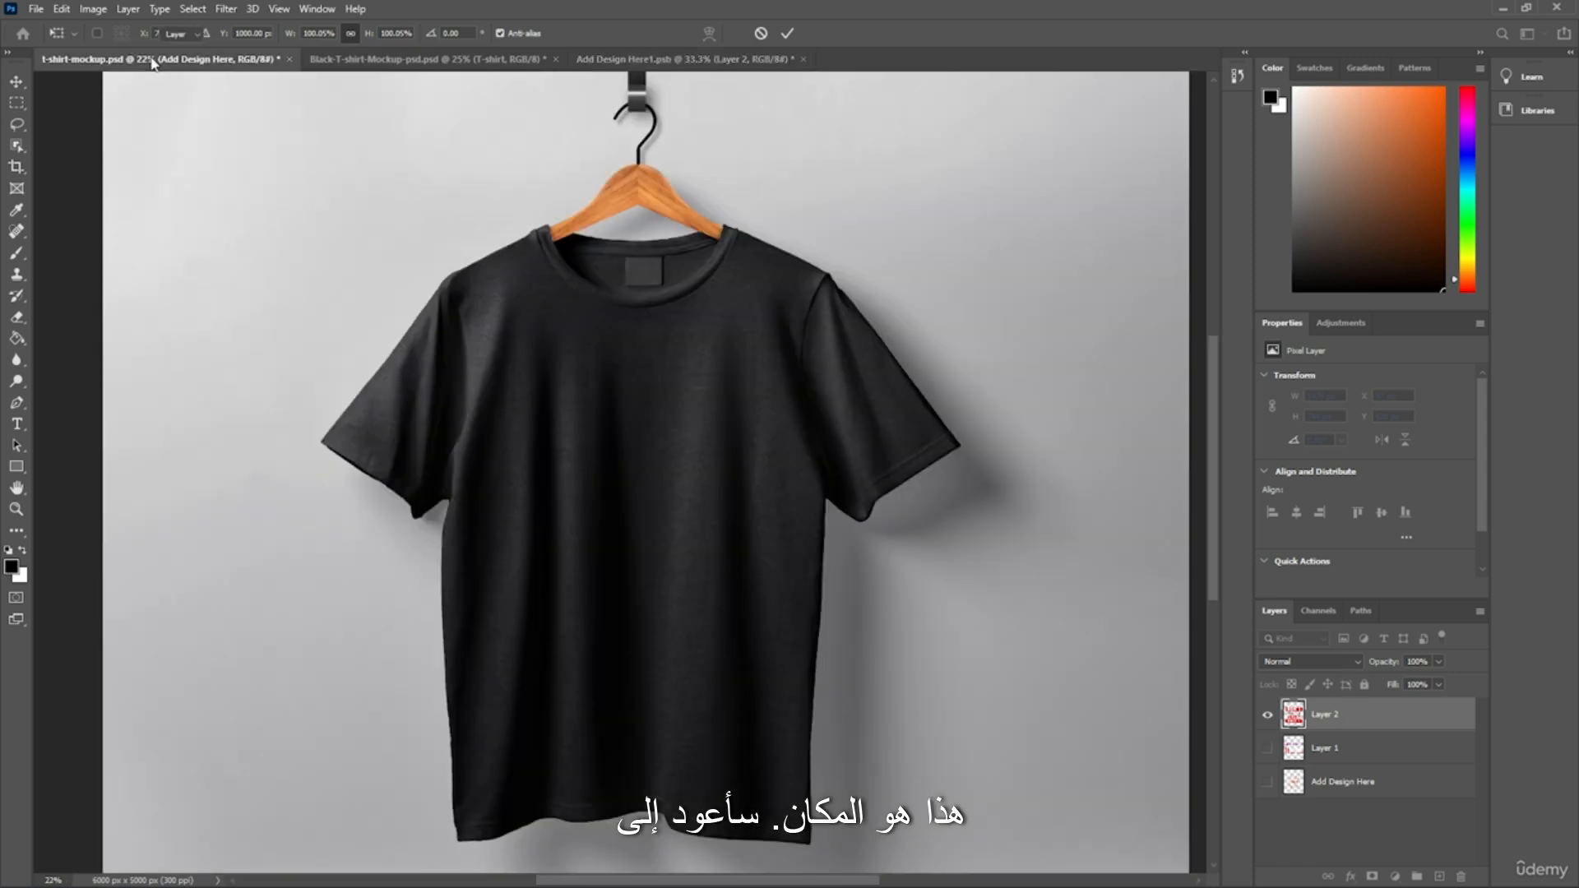
left_click(1268, 796)
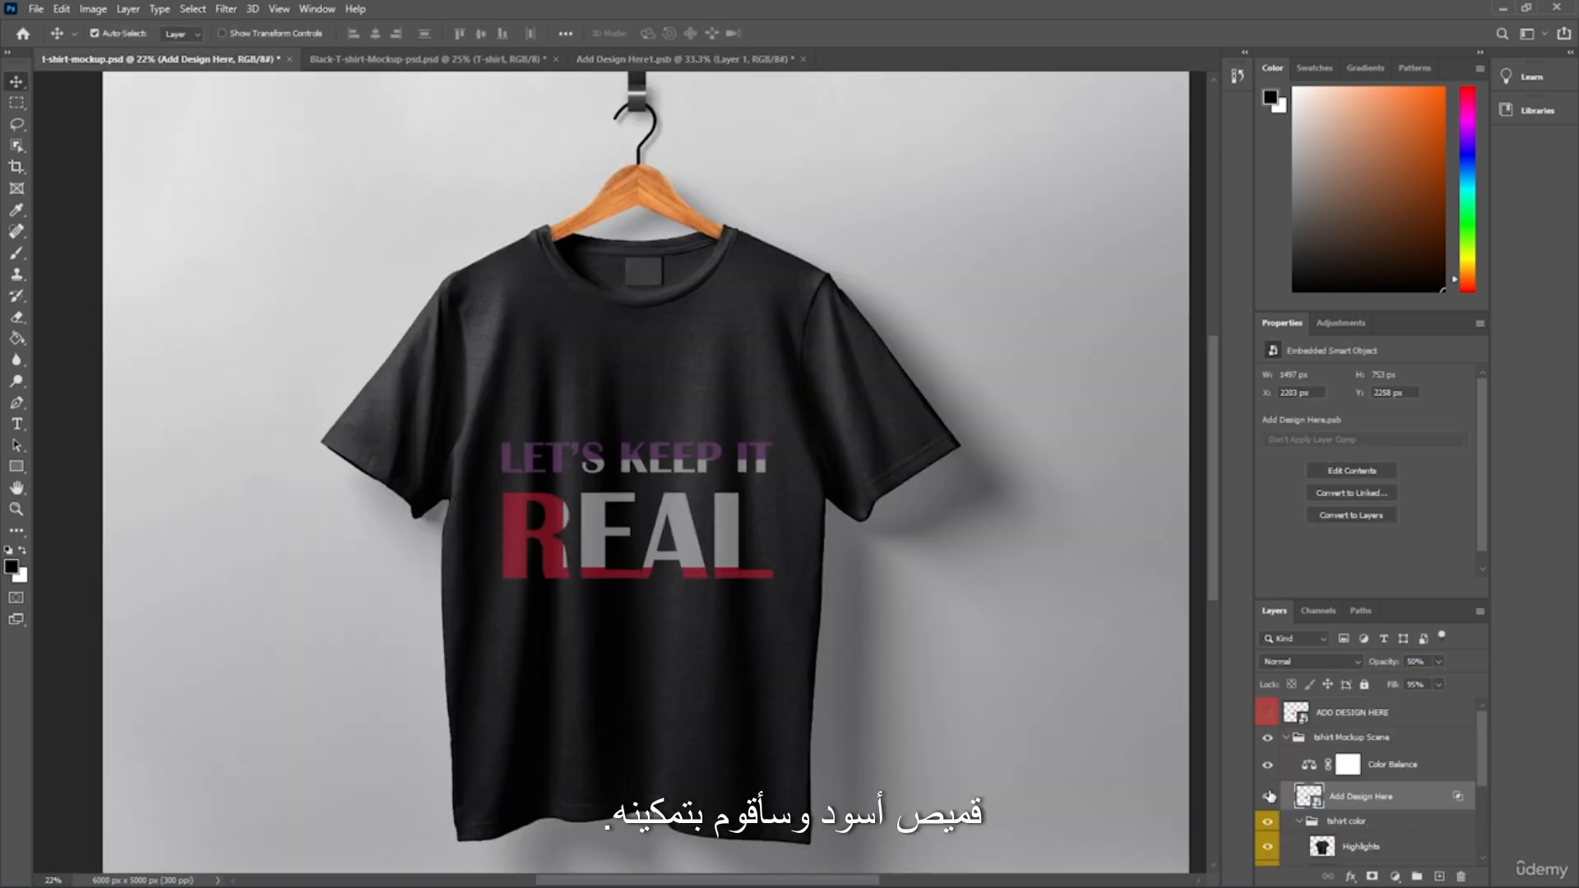
Try to paste the poster artwork as pixels into Add Design Here1.psb, and save and close that document.
left_click(613, 61)
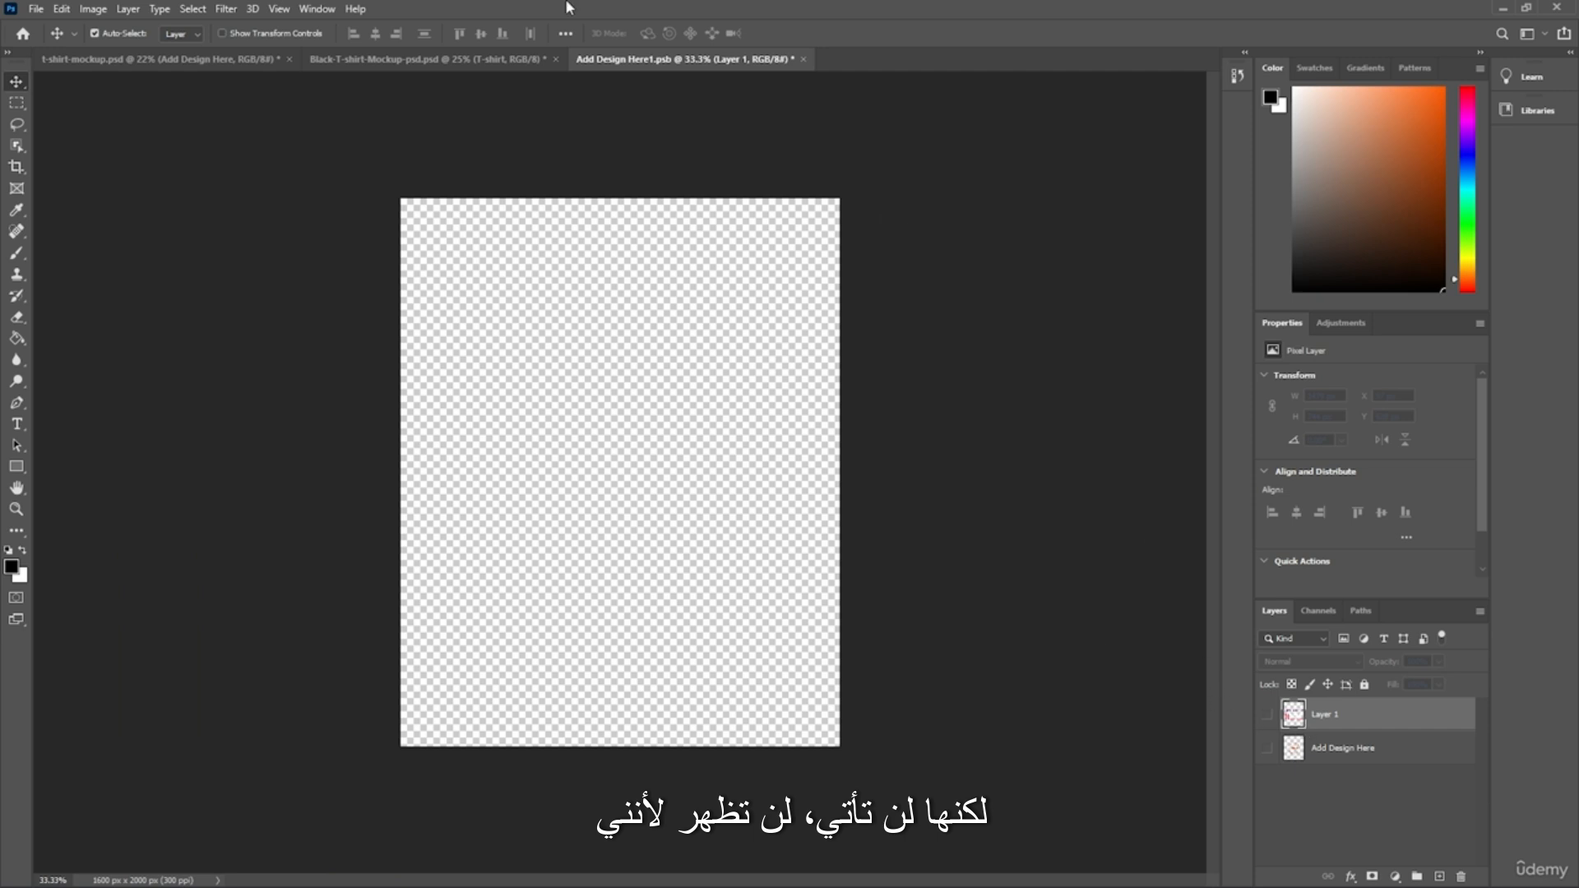
key("ctrl+v")
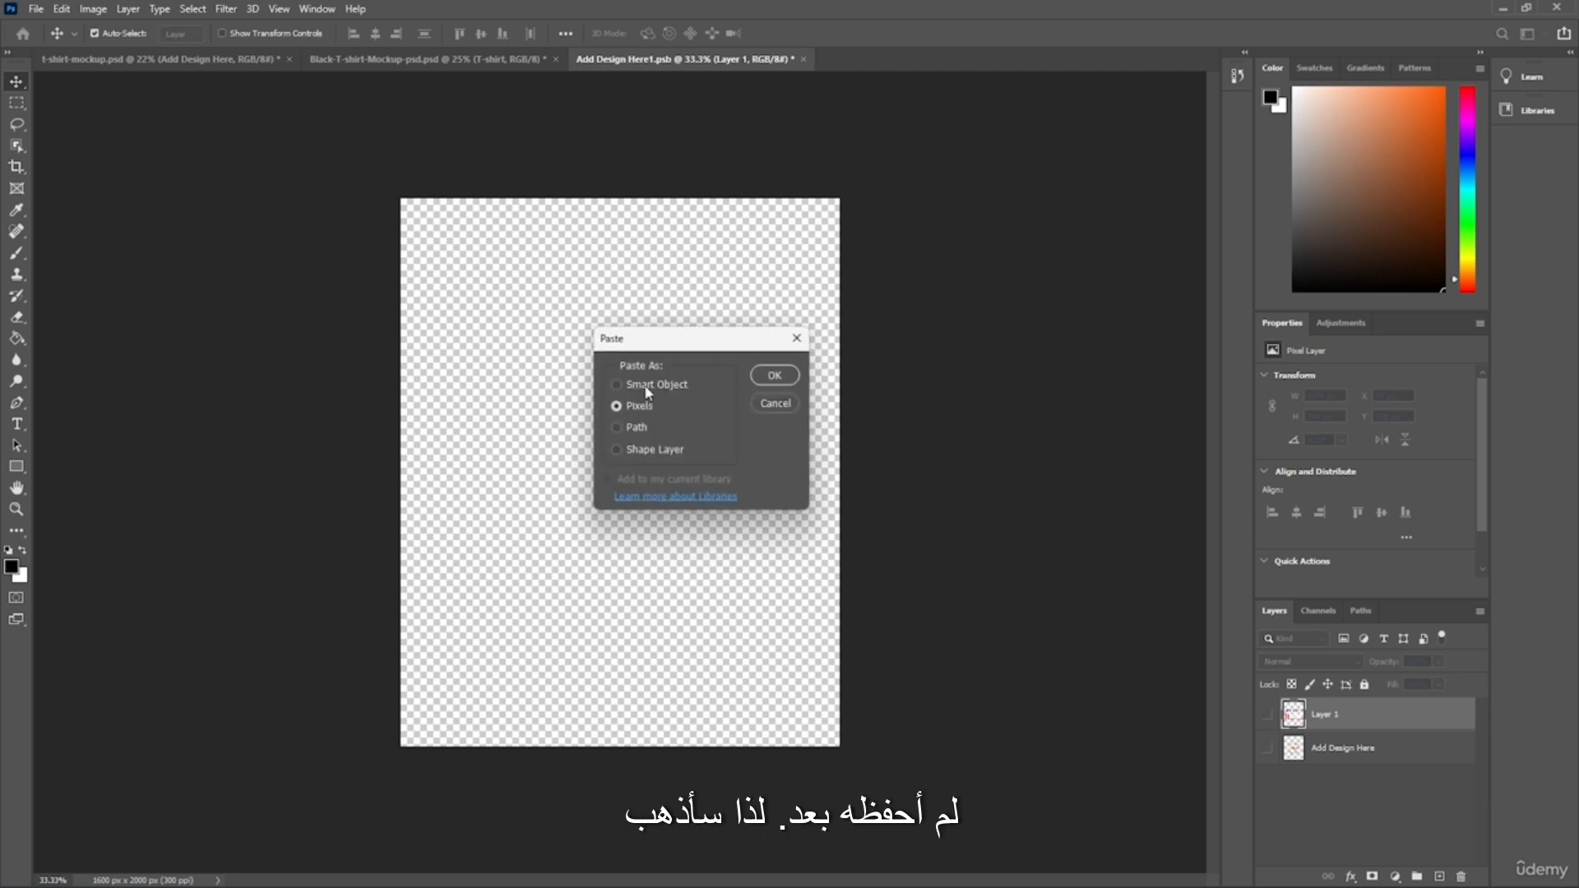
left_click(775, 377)
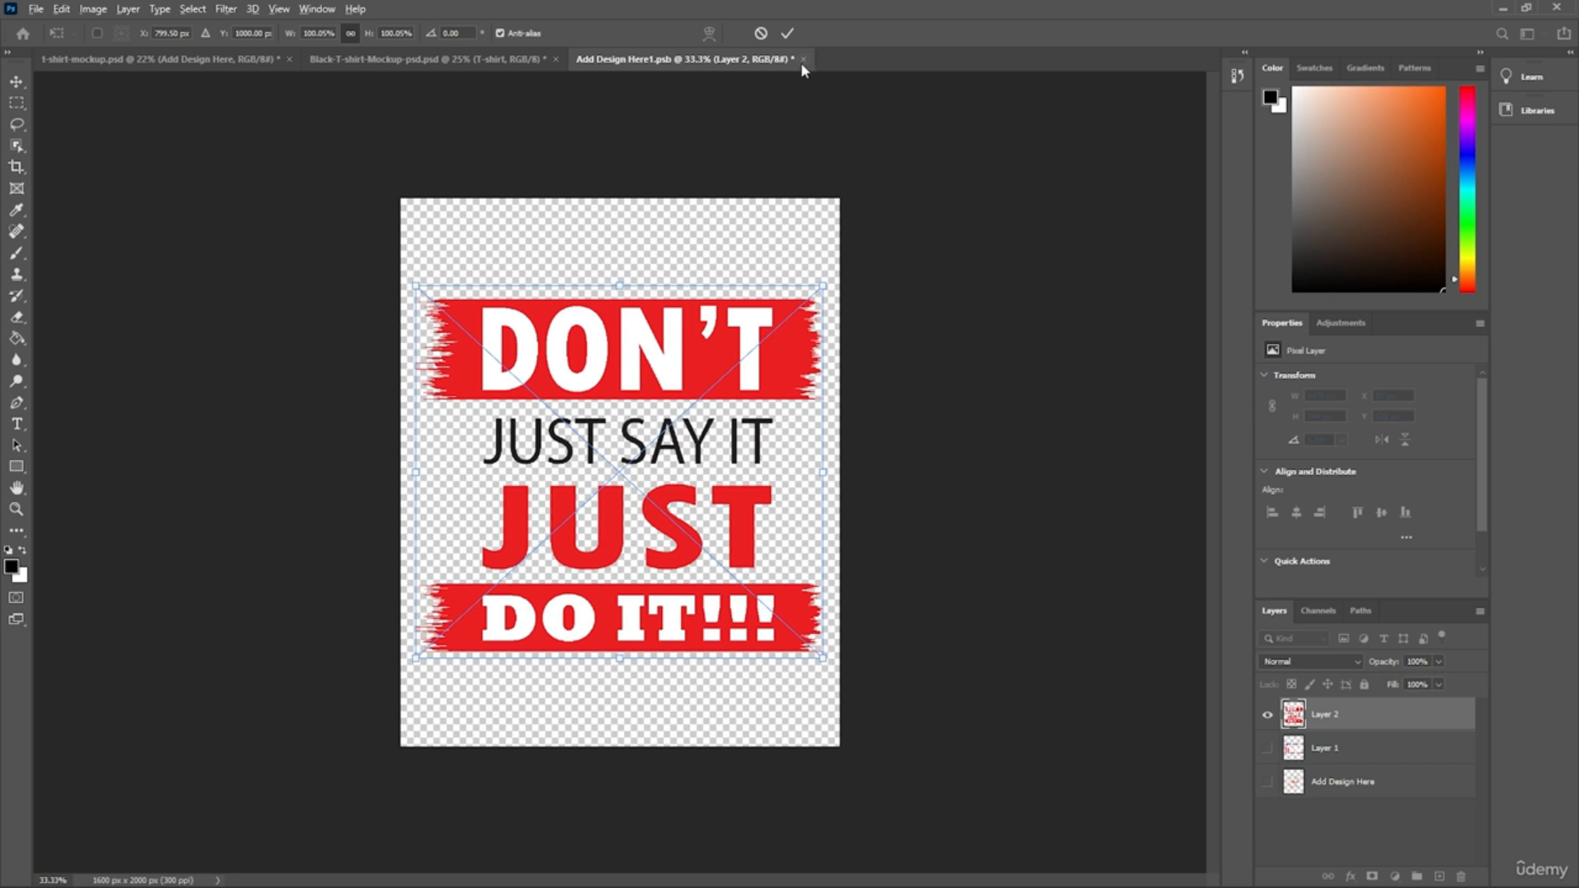
left_click(436, 60)
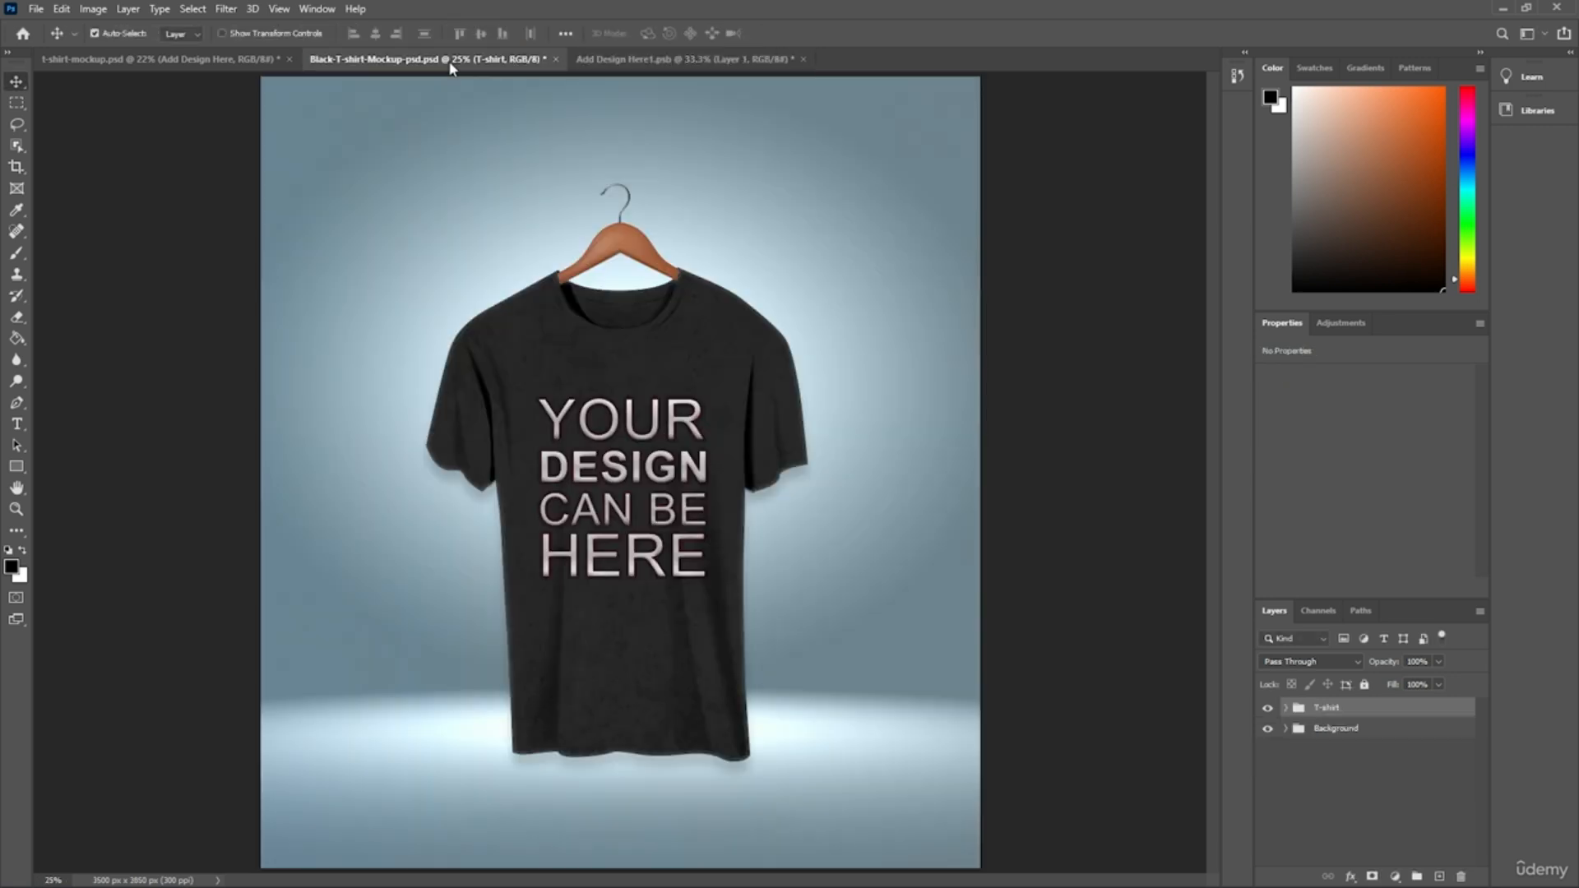
left_click(240, 61)
left_click(803, 59)
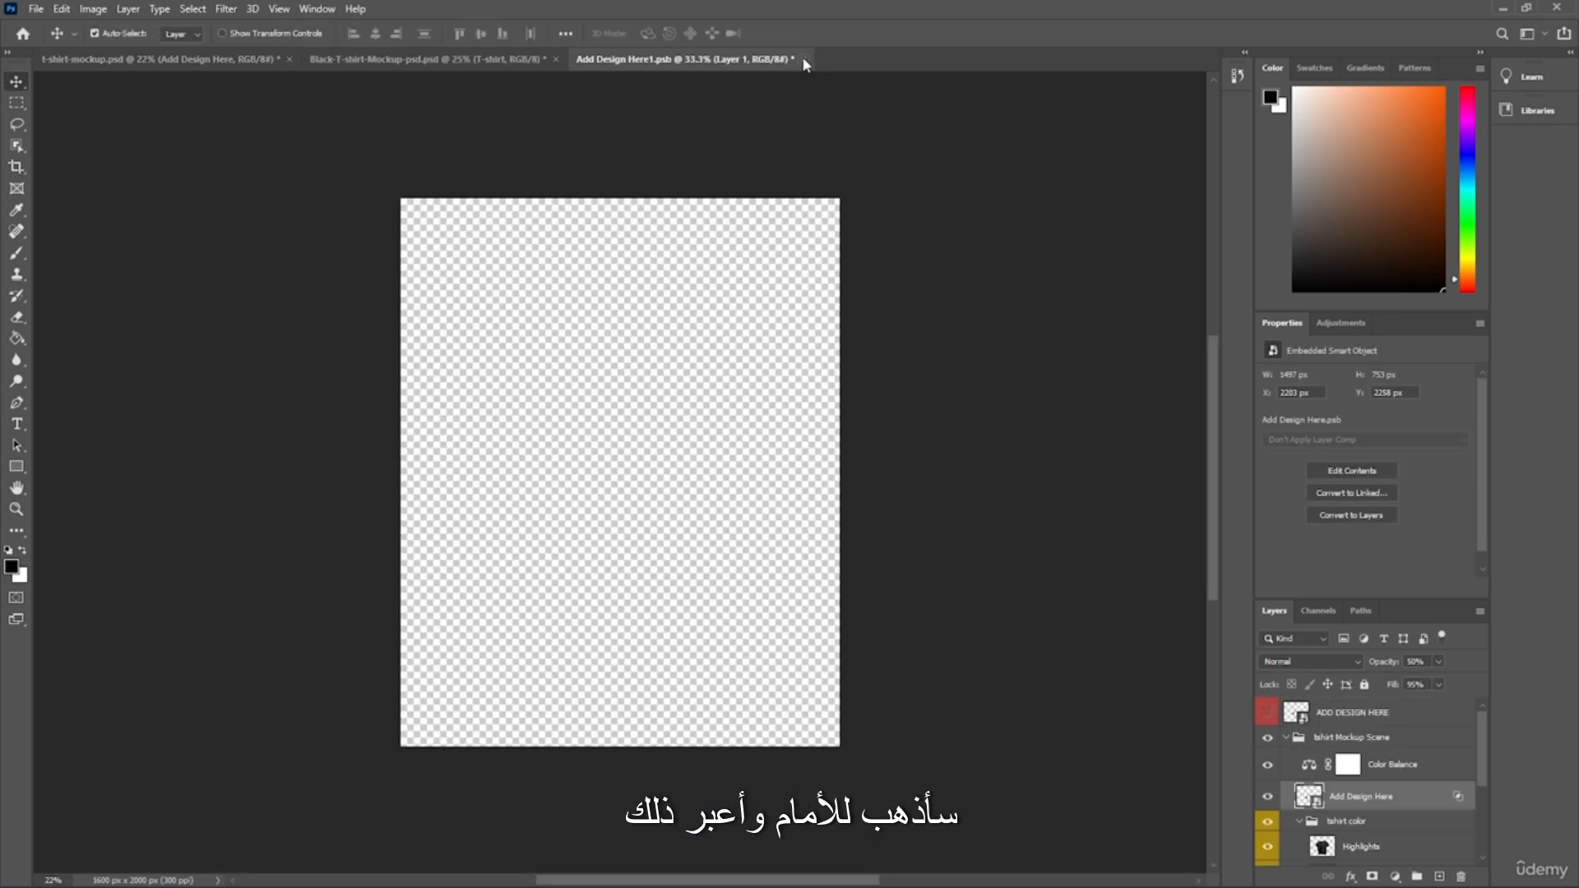
left_click(708, 337)
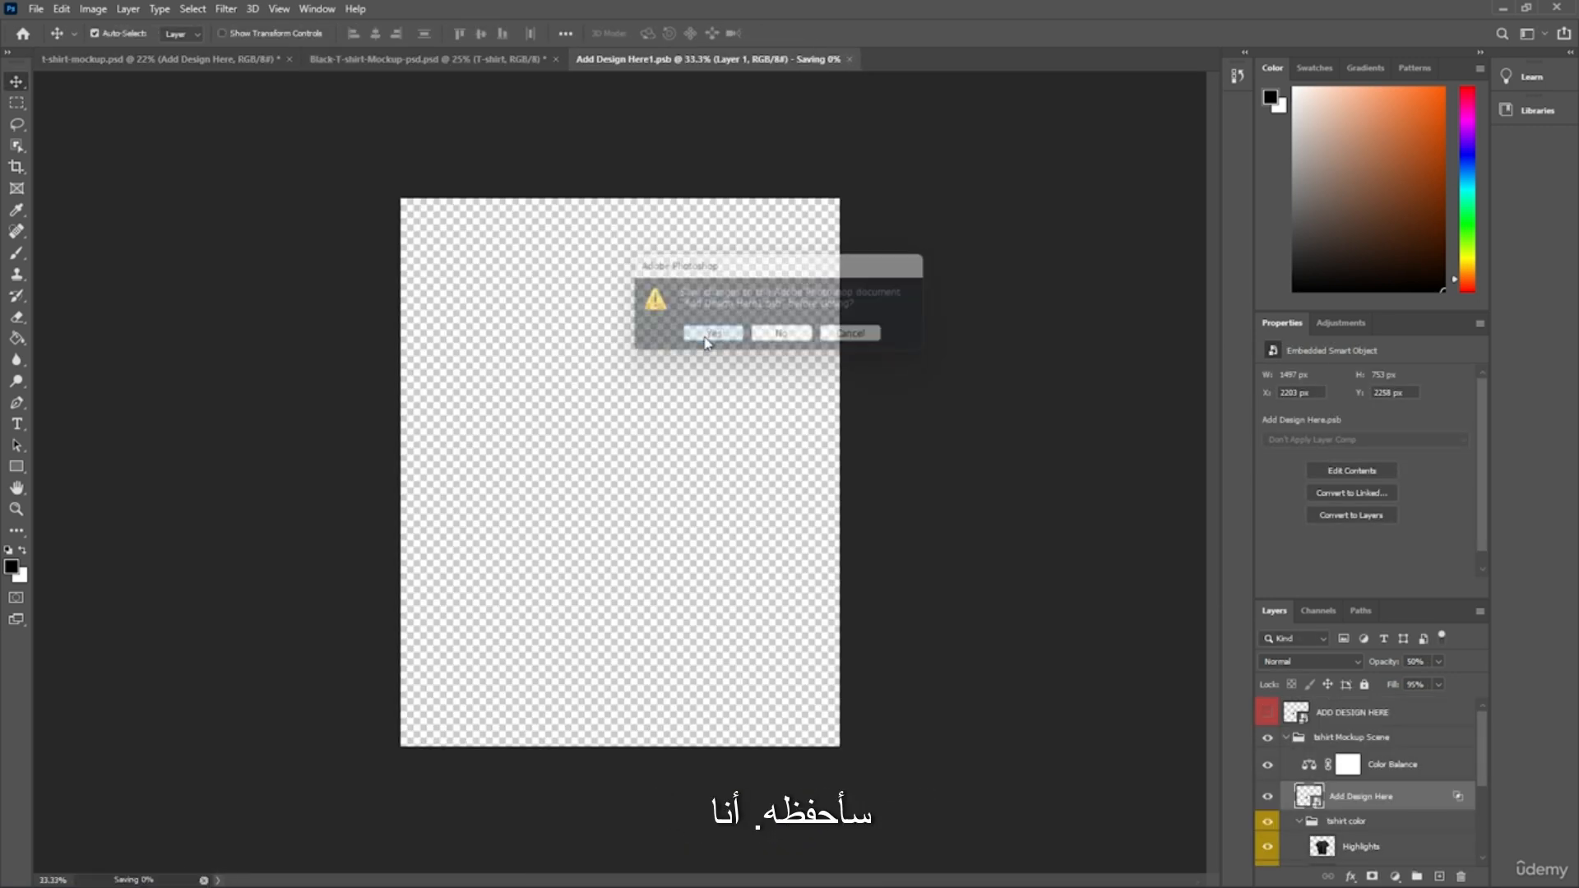
Open the contents of the Add Design Here smart object, paste the poster artwork as pixels, and save and close it.
double_click(1309, 796)
key("ctrl+v")
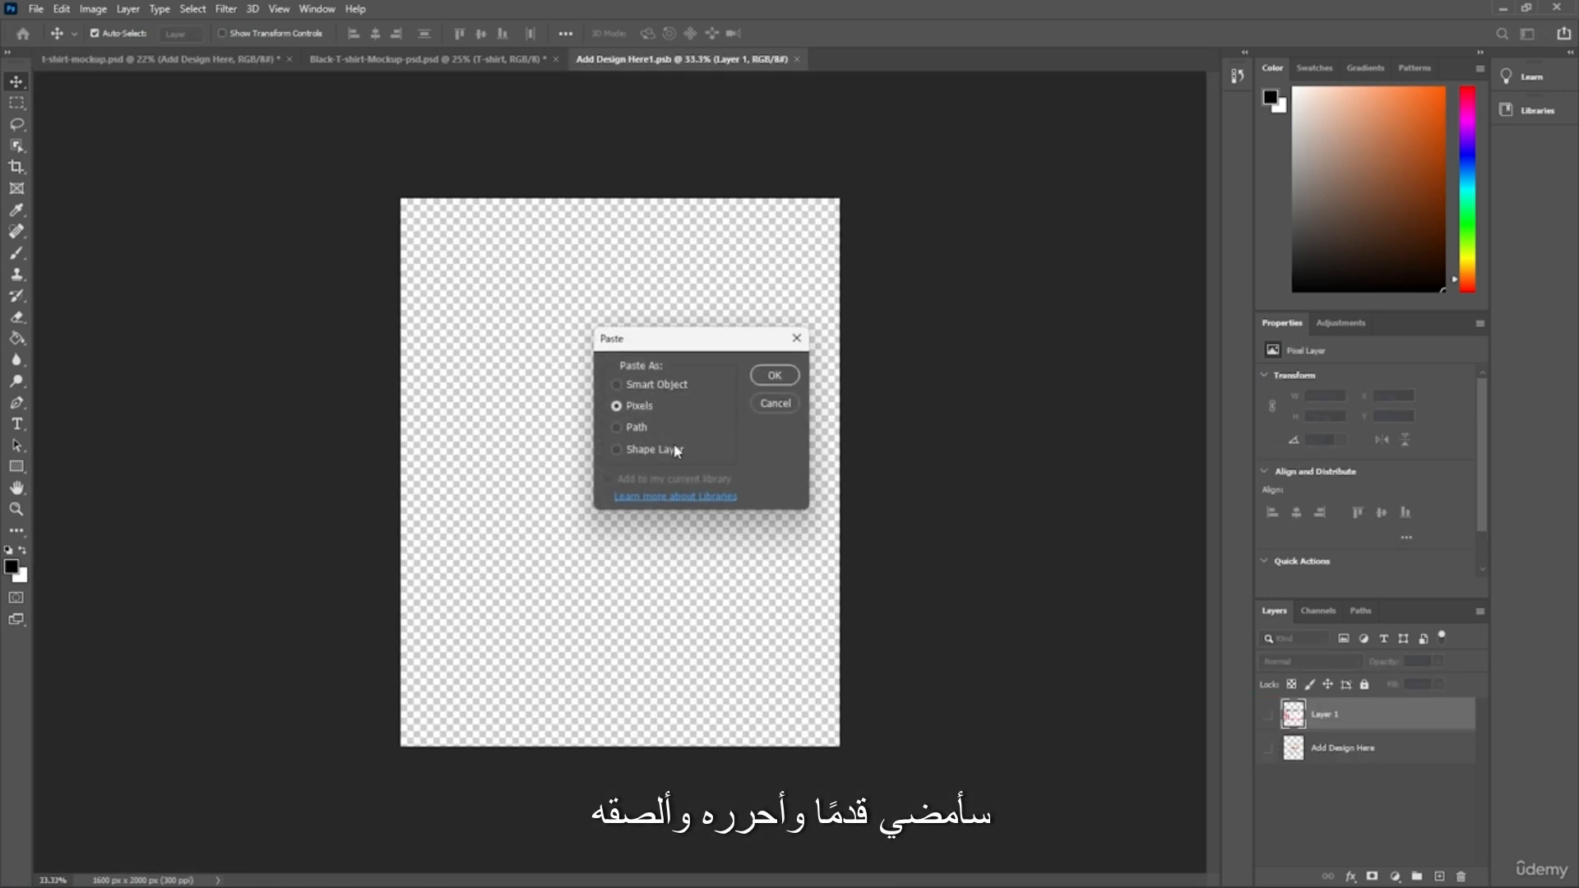
left_click(773, 376)
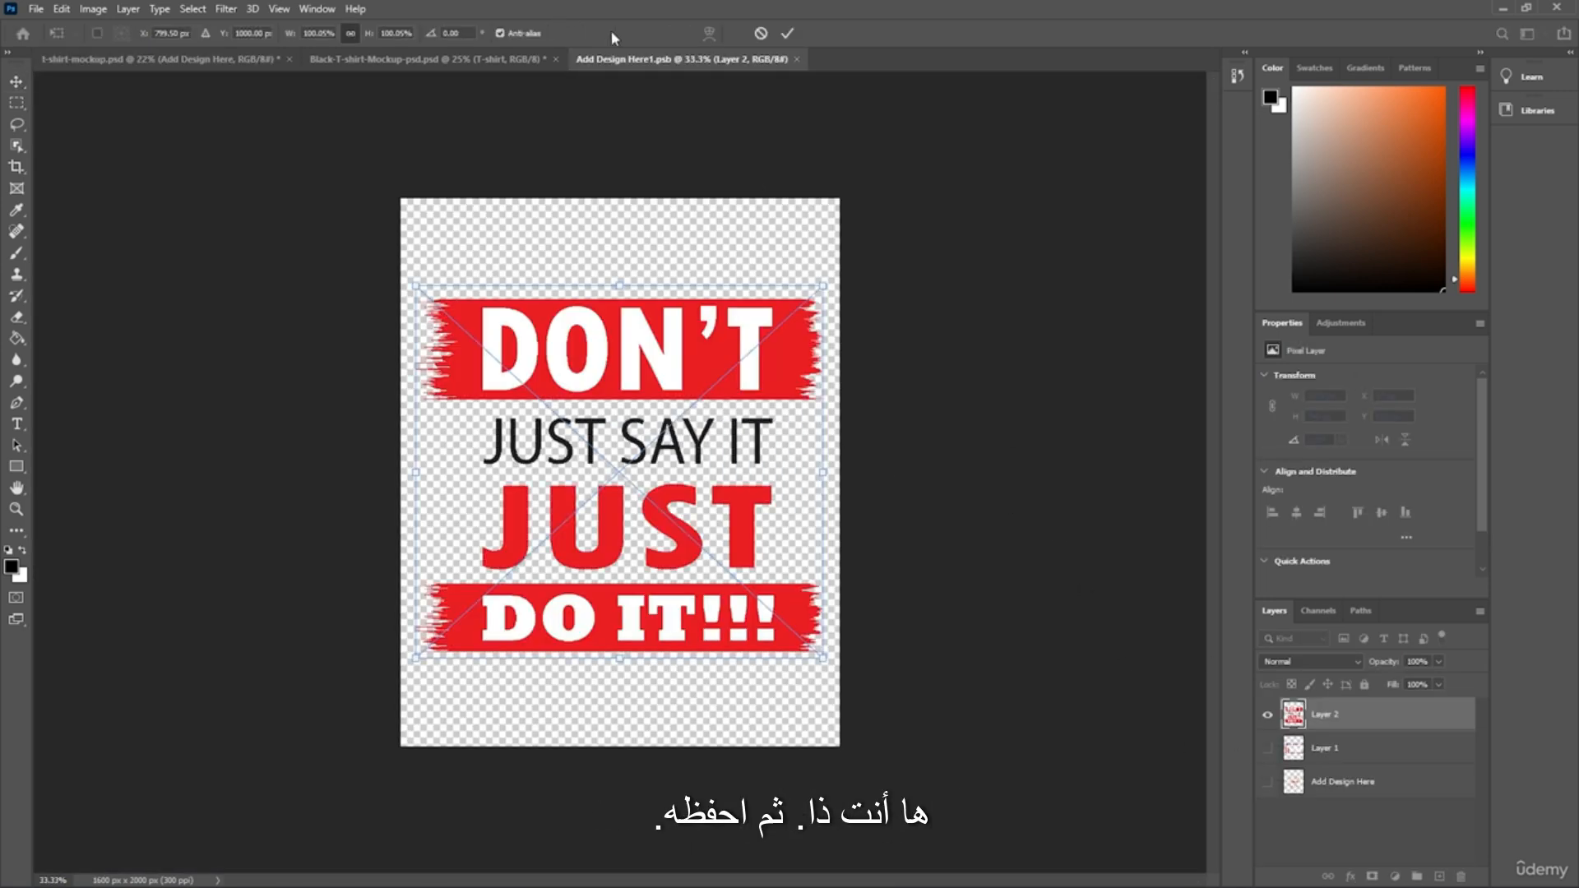
key("Return")
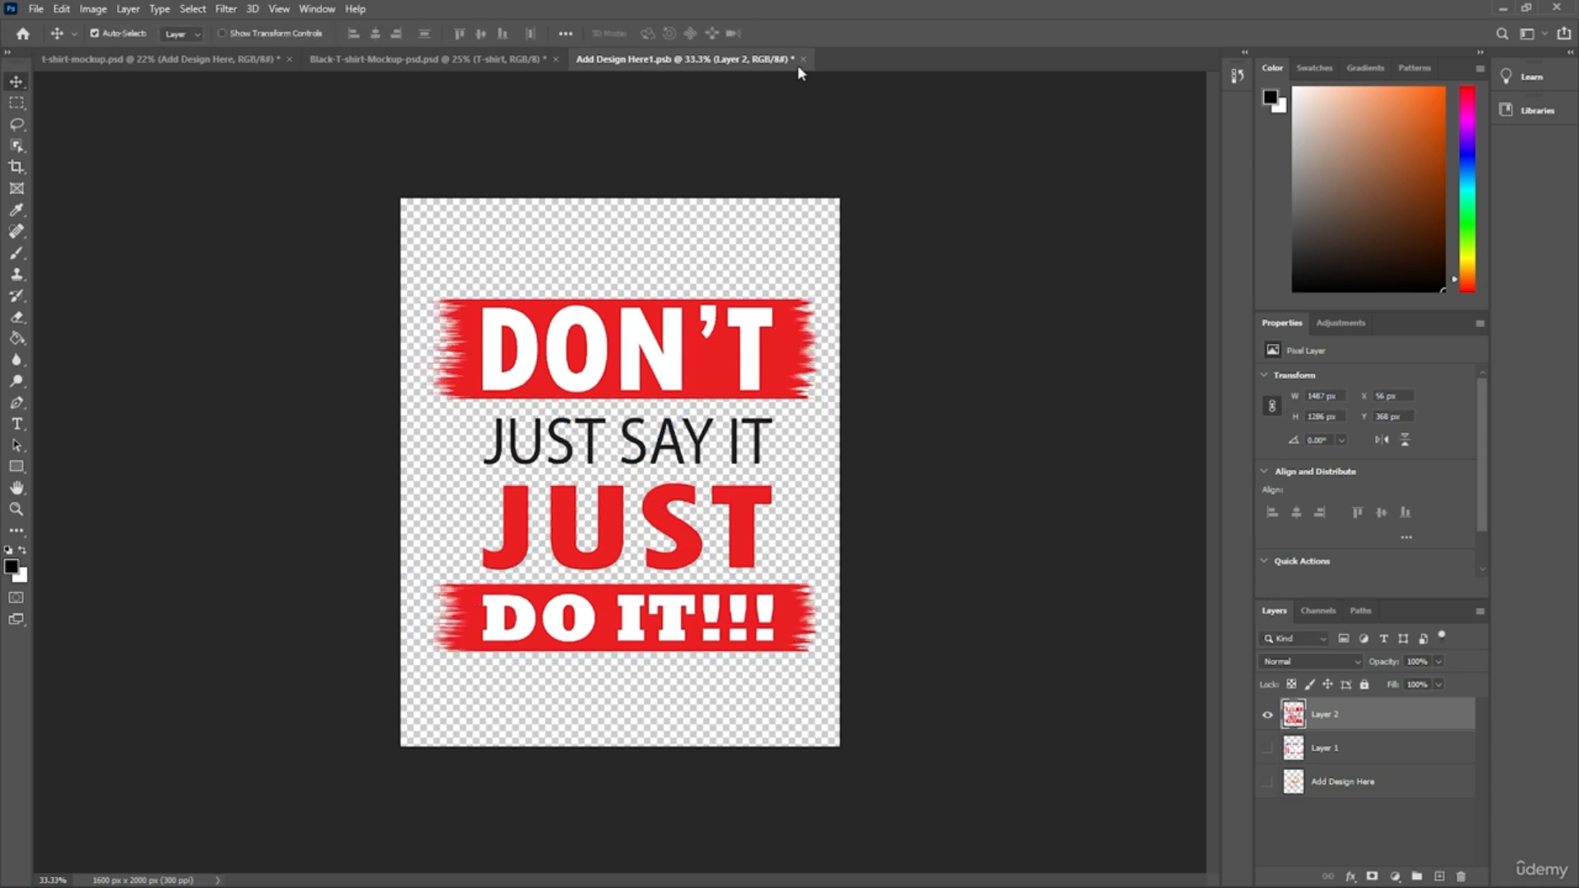
left_click(801, 60)
left_click(717, 339)
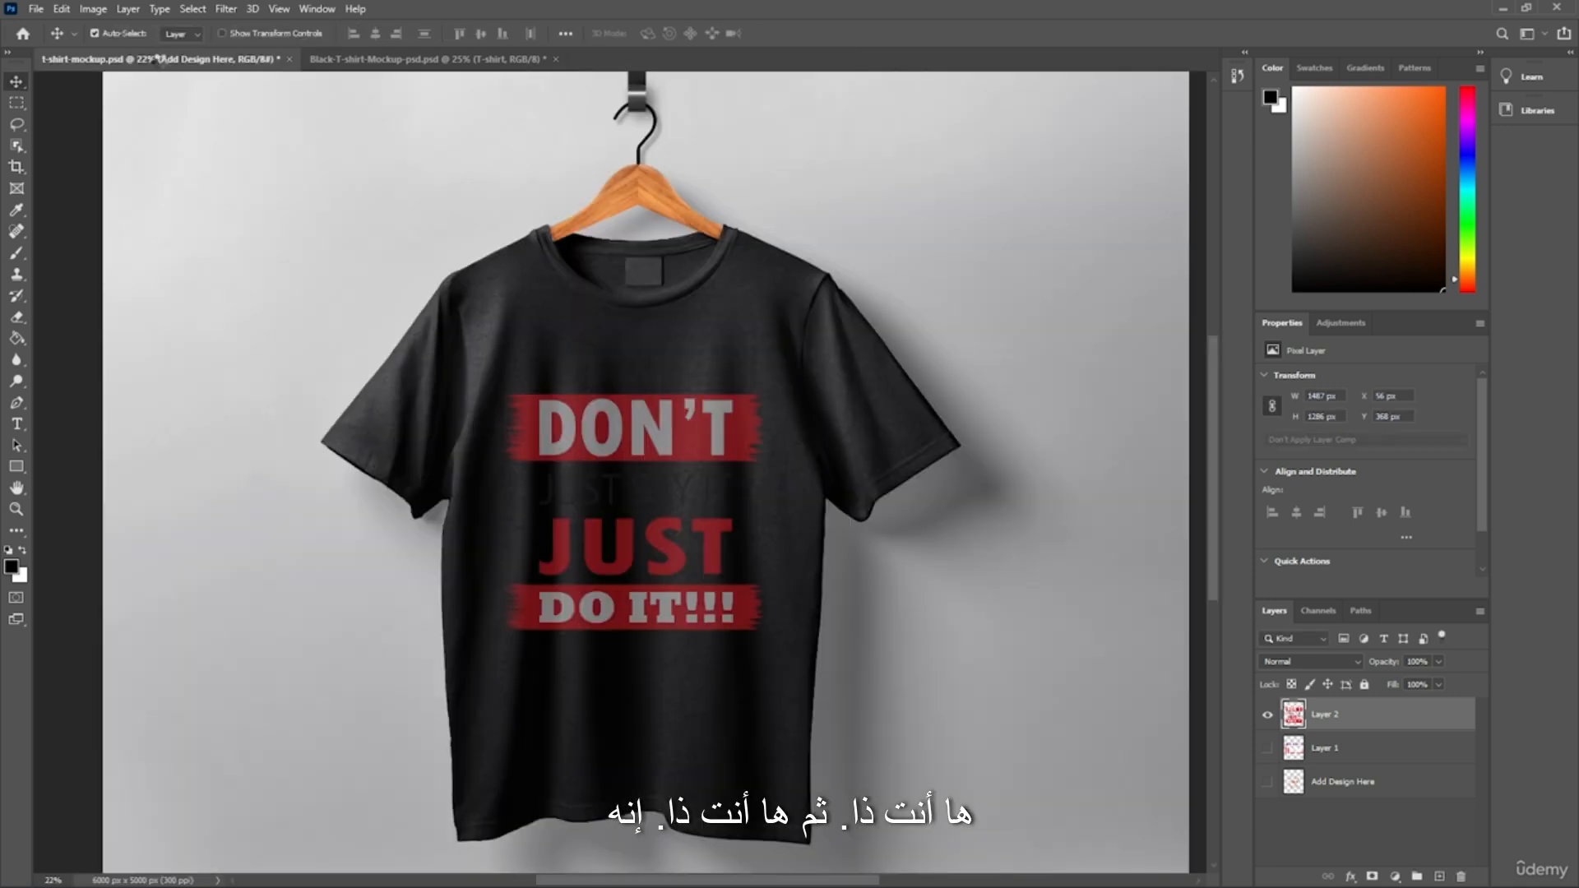
Try opacities of 40% and 100% in the Add Design Here layer's blending options and apply 40%.
scroll(599, 647, "up", 3)
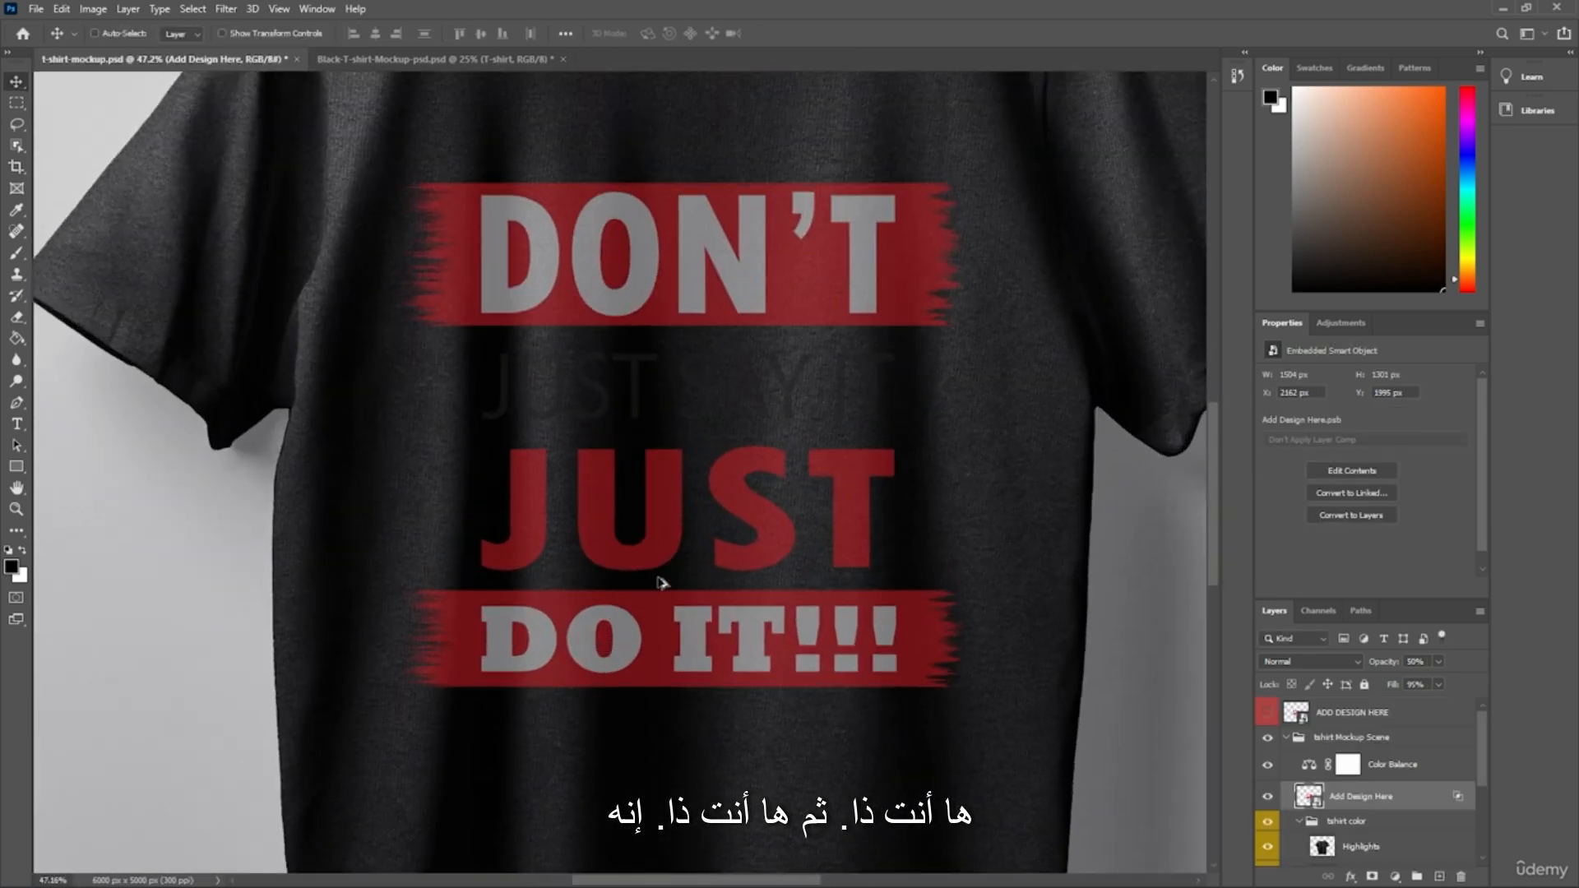
scroll(660, 581, "up", 2)
scroll(697, 429, "up", 1)
scroll(592, 549, "up", 8)
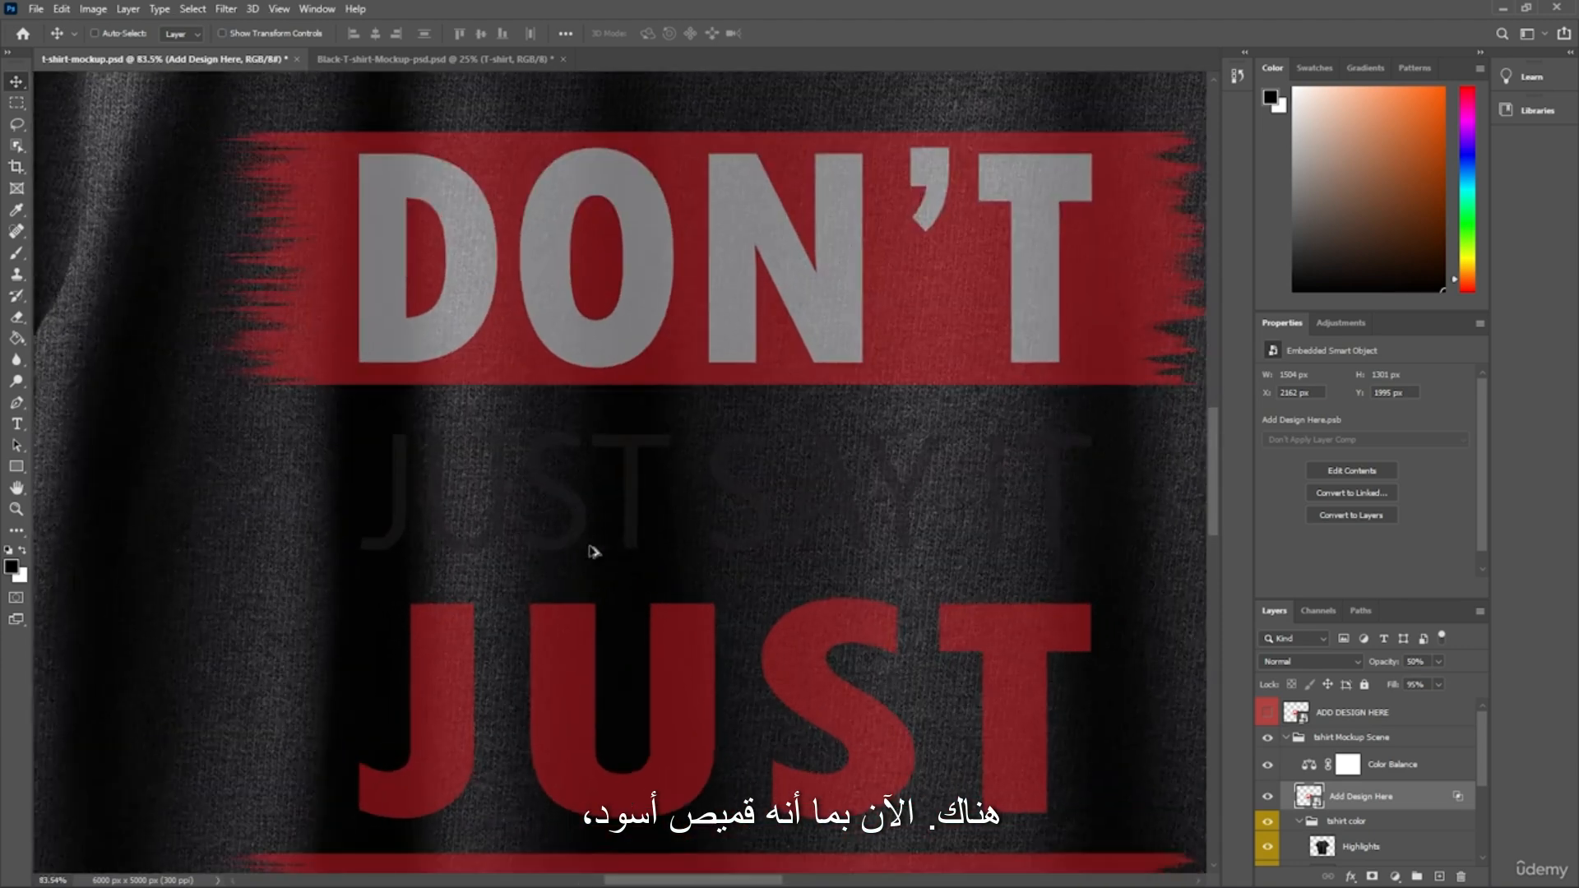
scroll(642, 452, "down", 6)
scroll(655, 444, "down", 2)
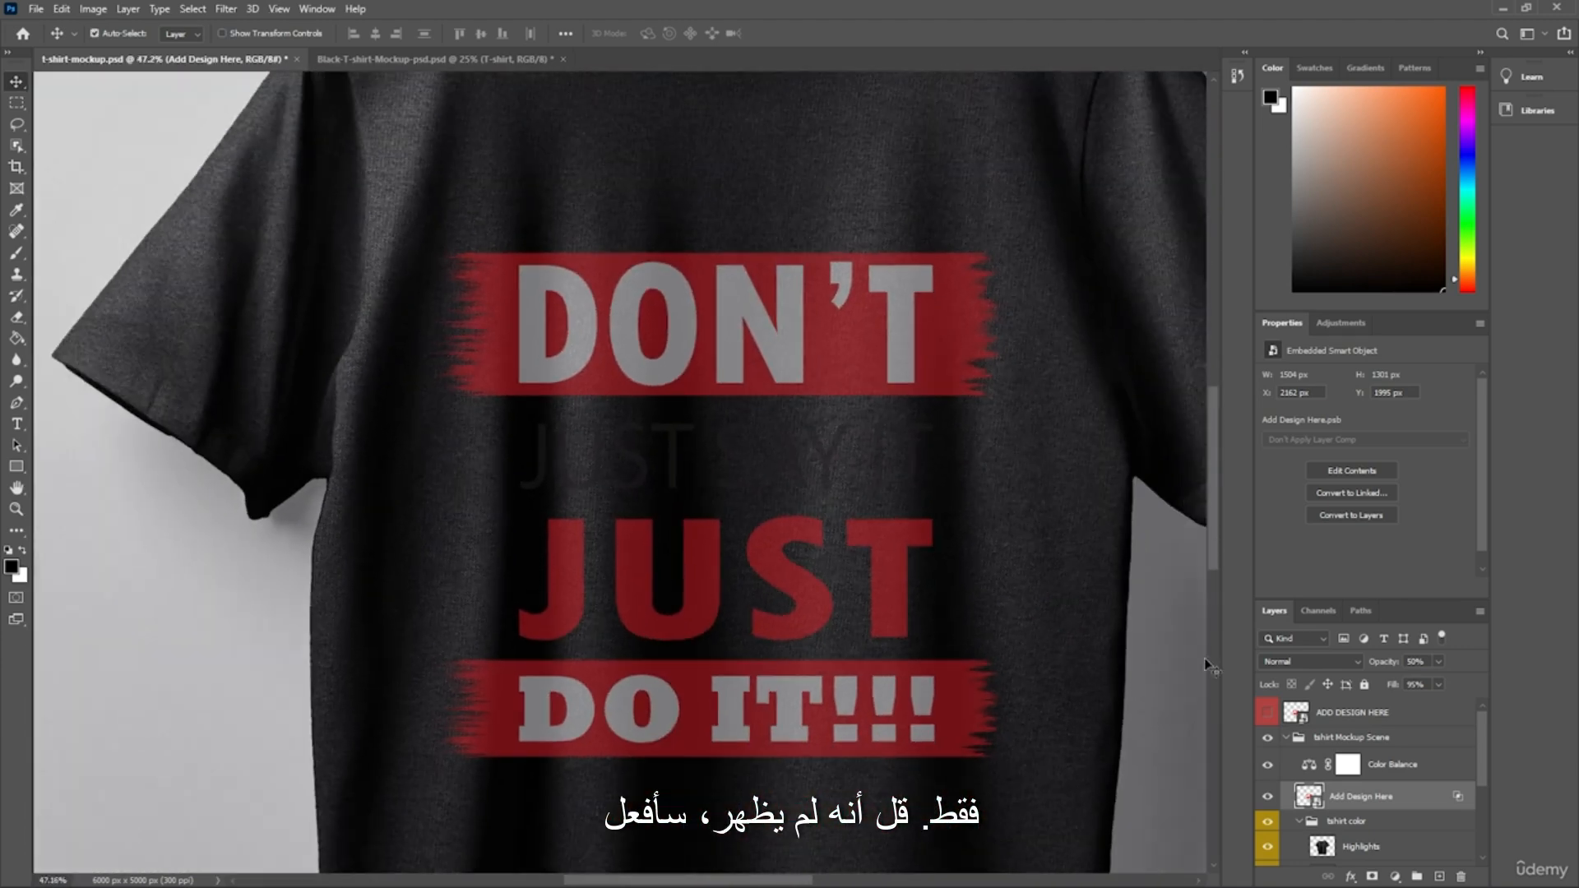
right_click(1313, 790)
left_click(1321, 466)
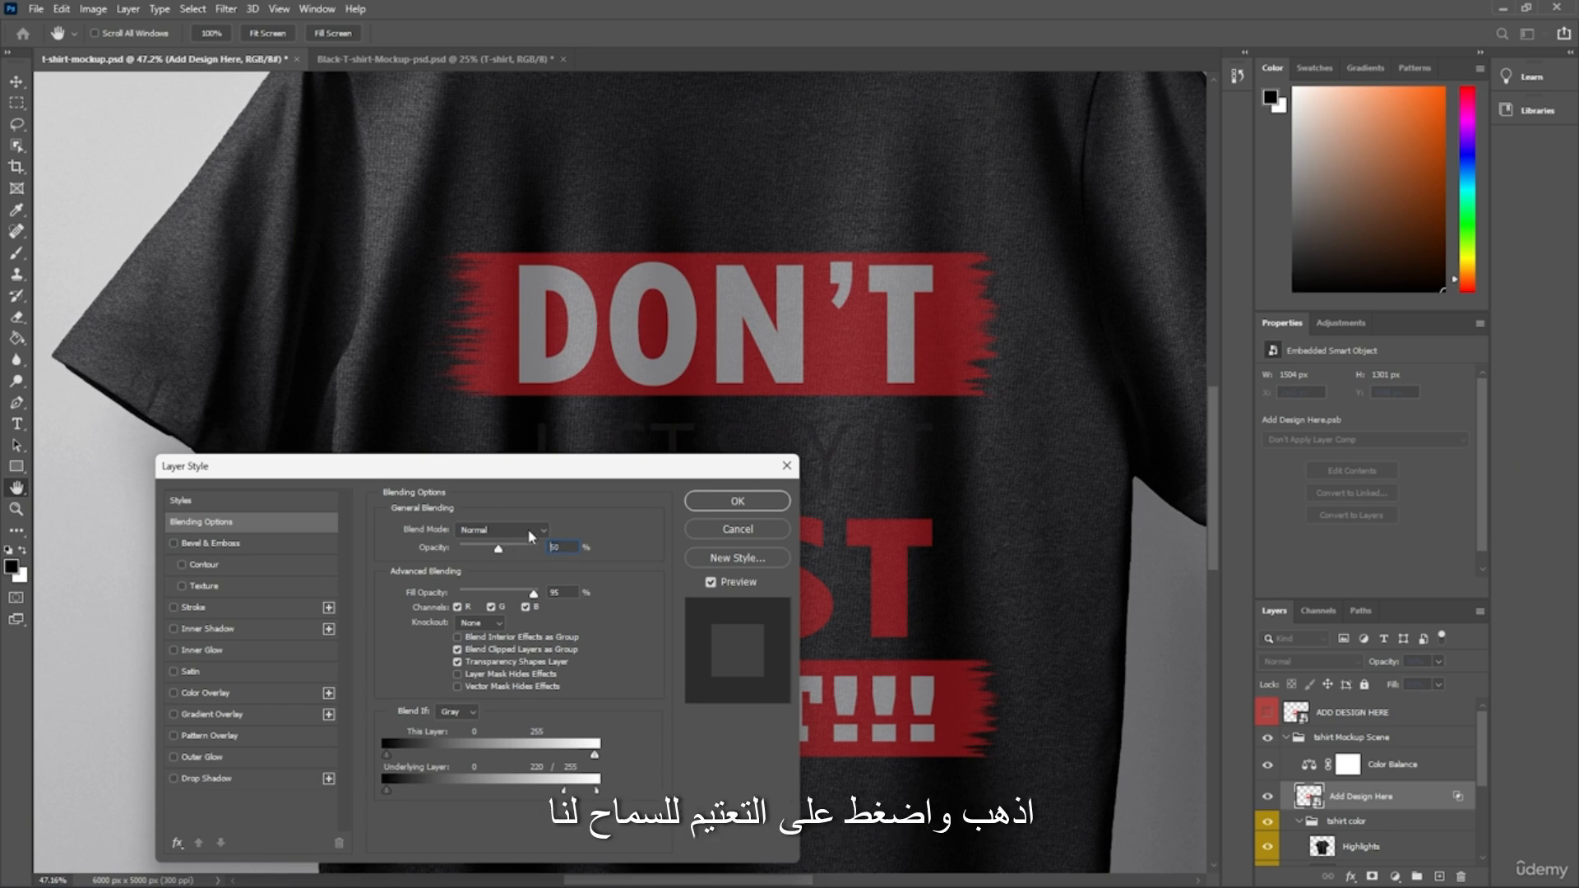
type("40")
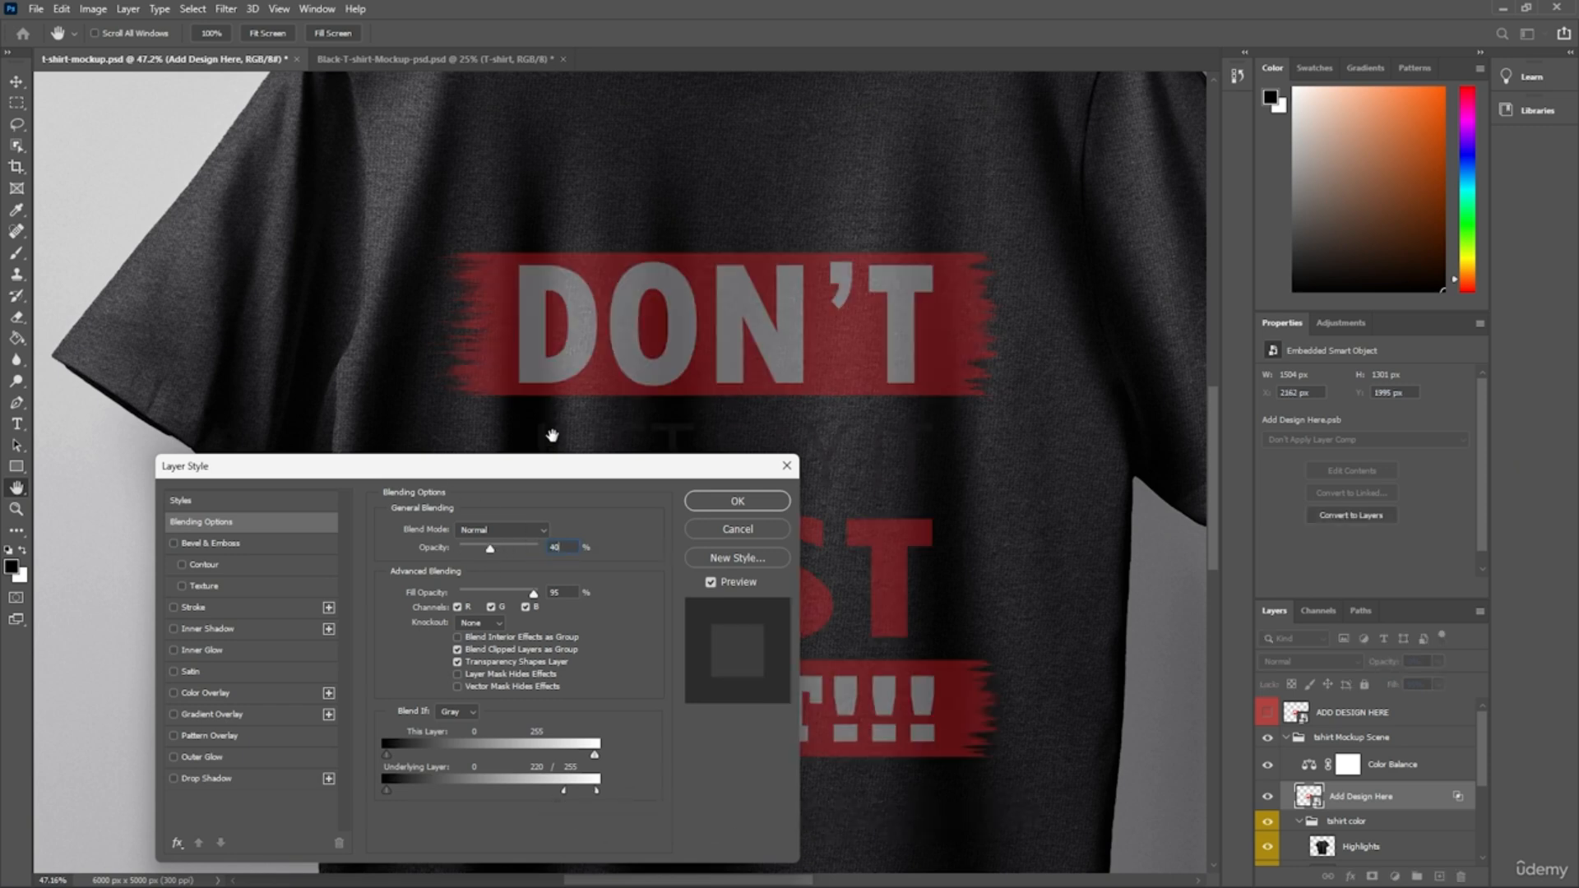
left_click_drag(557, 475, 553, 438)
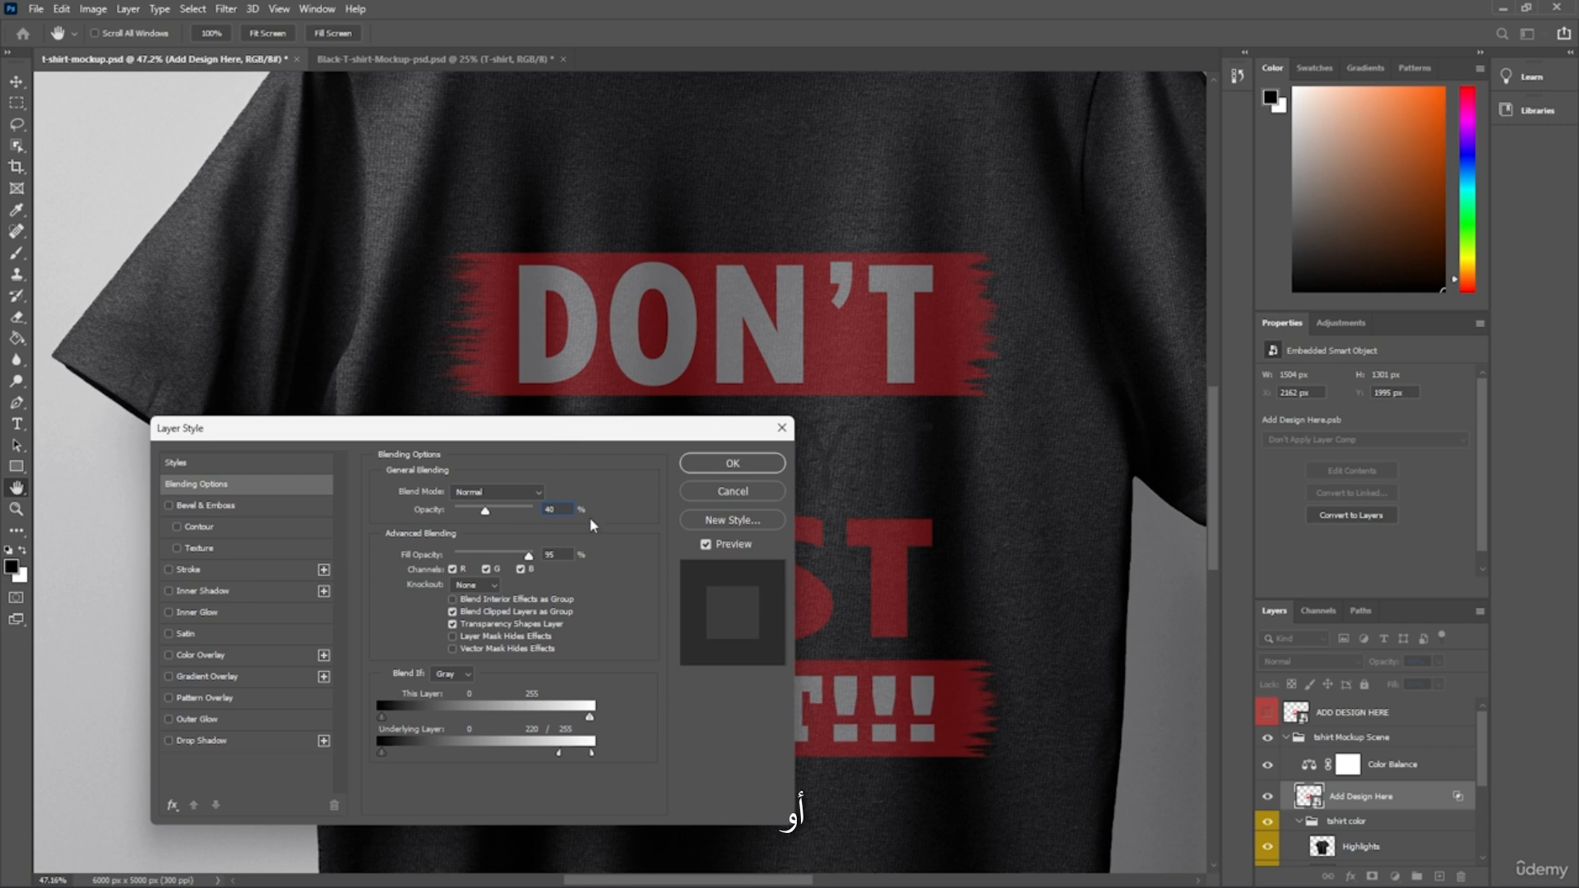
type("100")
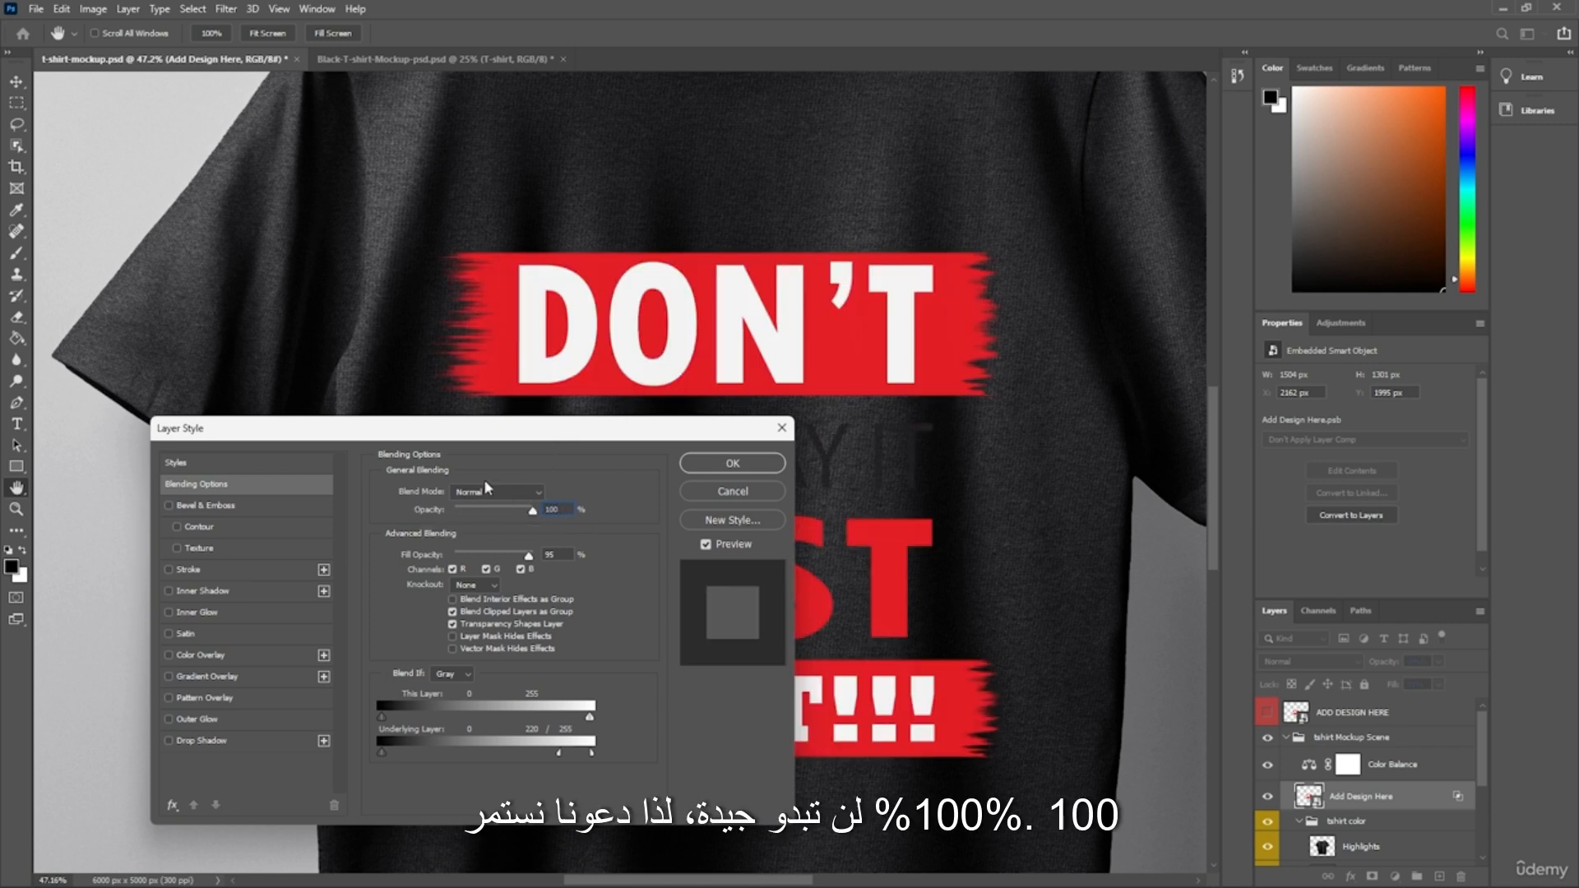
key("Return")
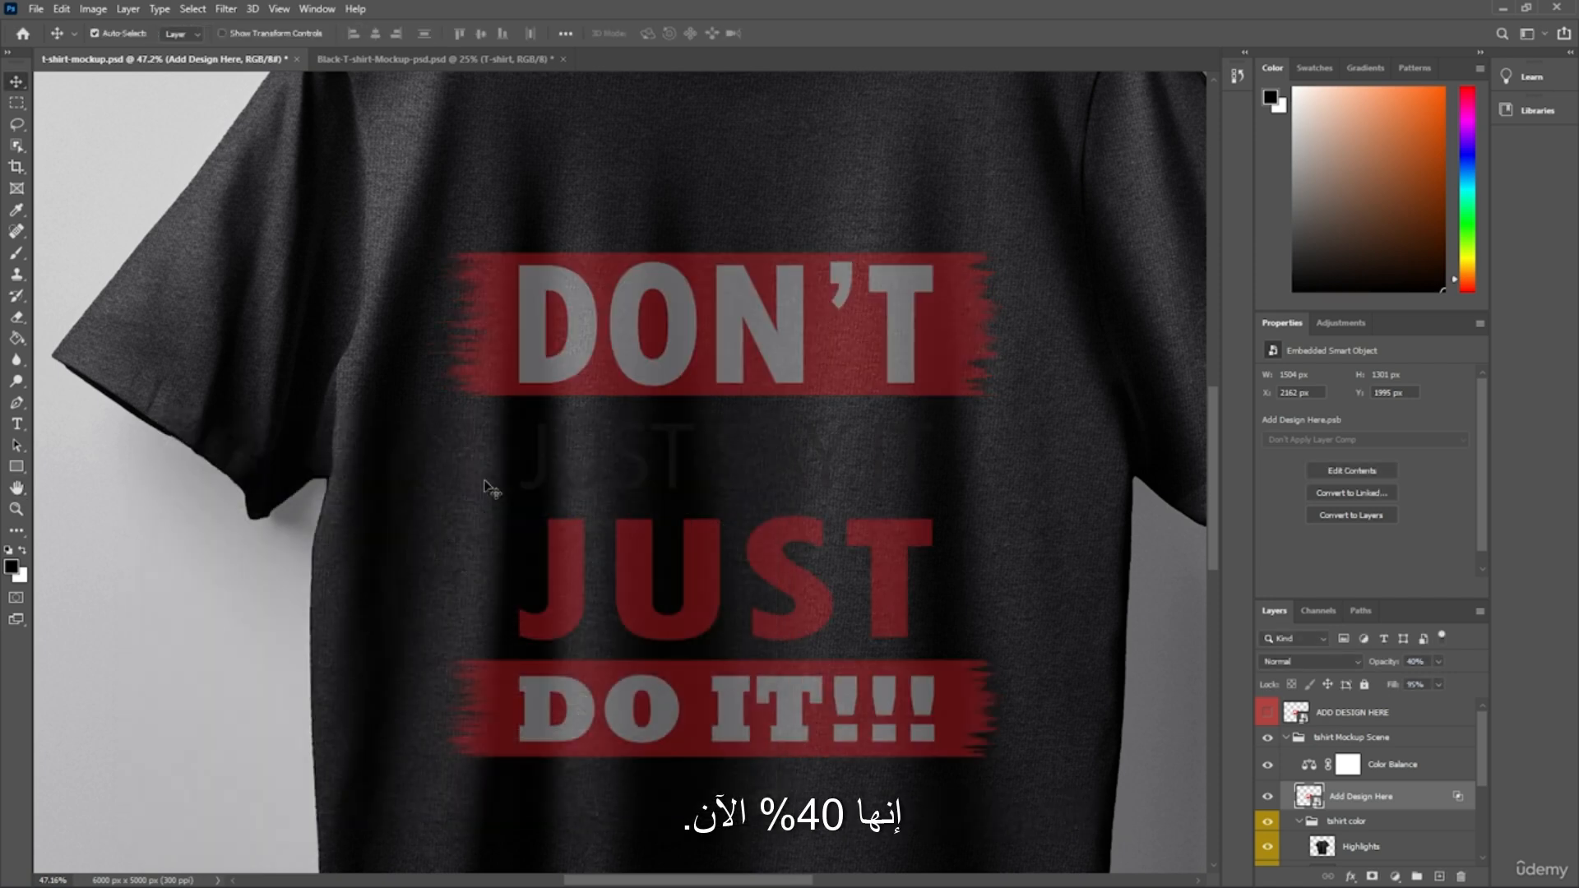
Set the Add Design Here layer's blend mode to Color Dodge and its fill opacity to 100%.
scroll(791, 444, "up", 4)
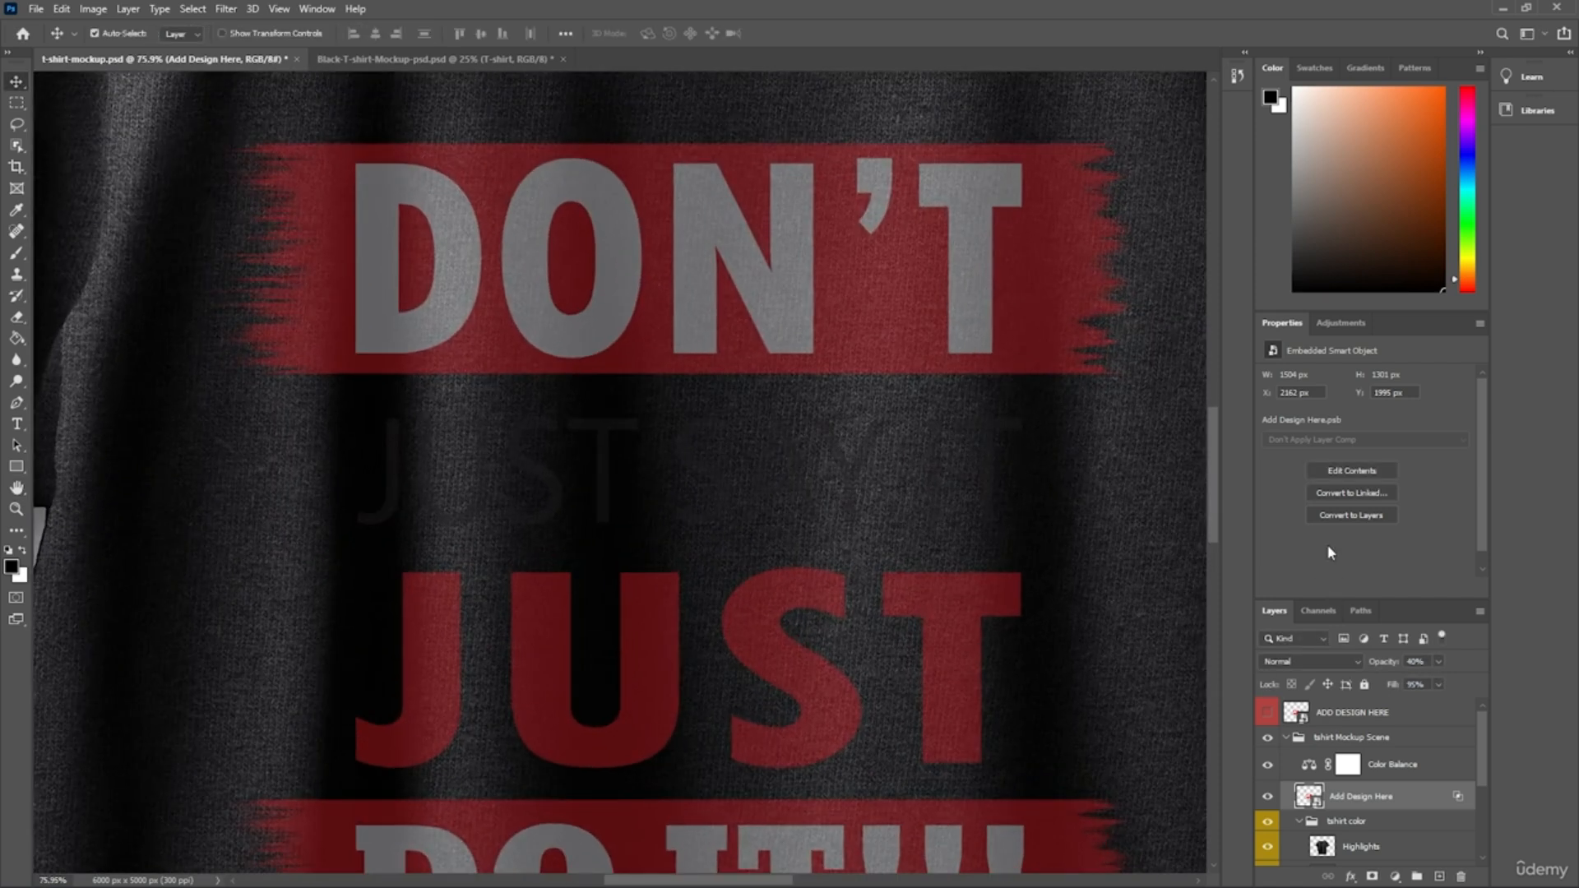
right_click(1312, 791)
left_click(1350, 470)
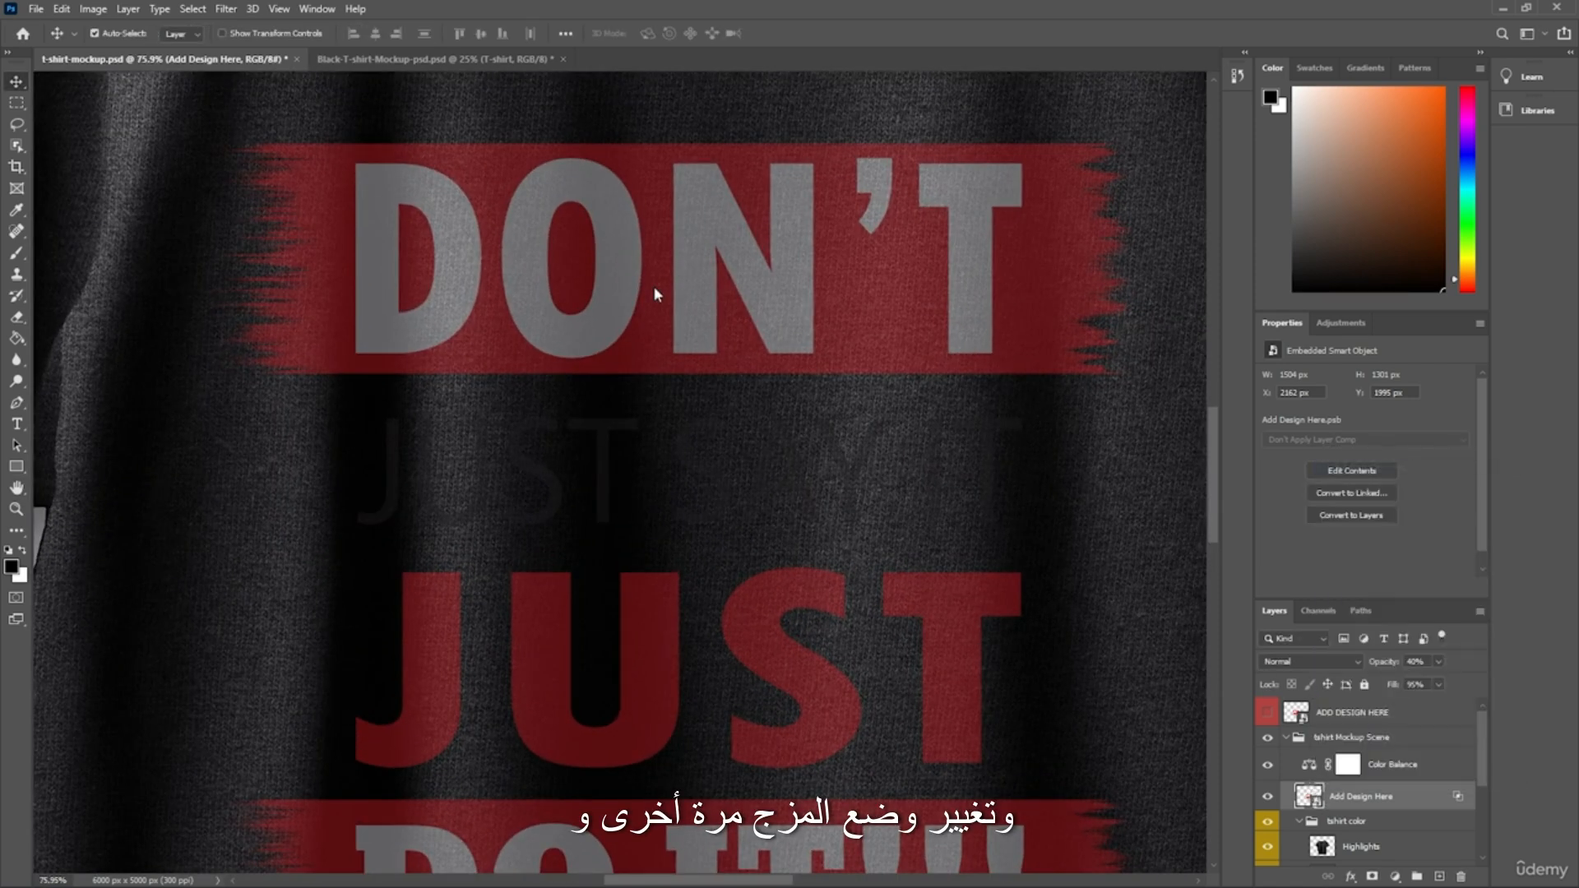
left_click(527, 490)
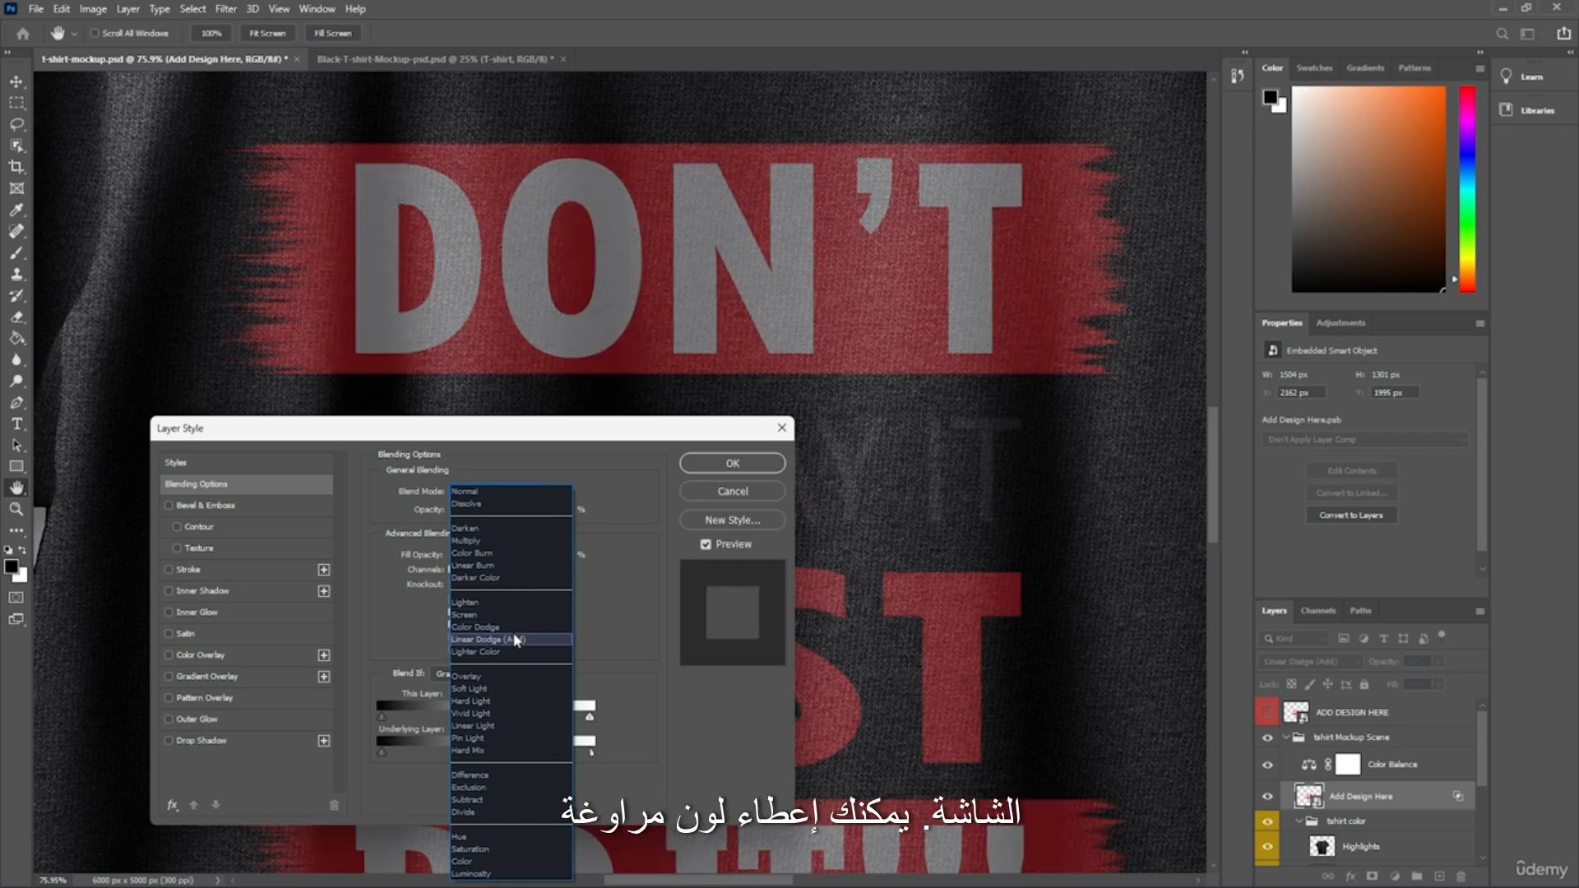
left_click(523, 629)
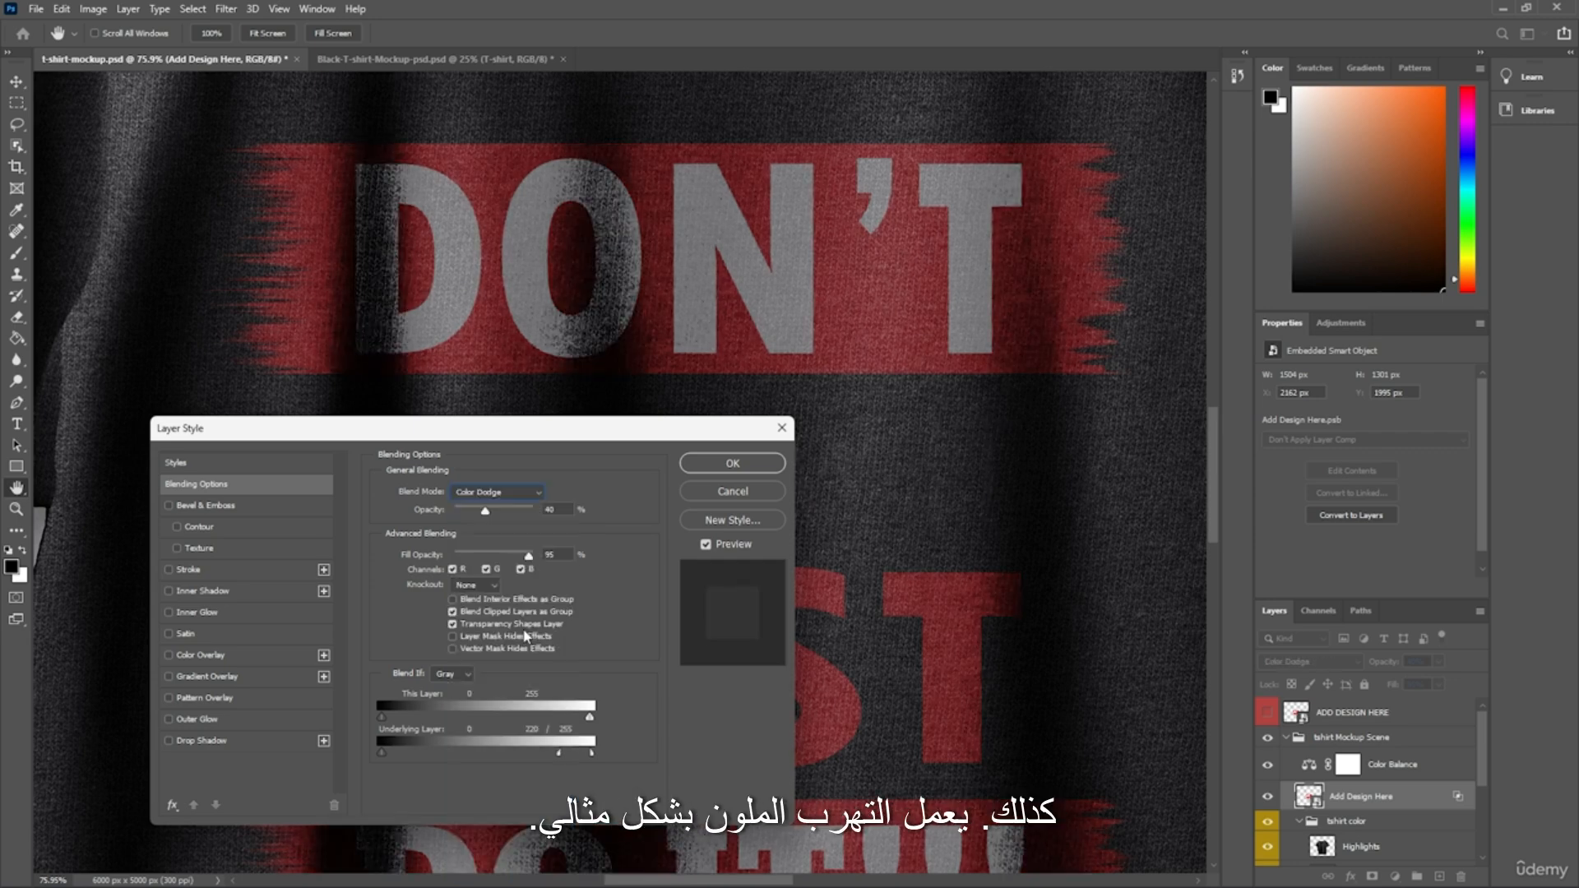
left_click_drag(581, 434, 794, 332)
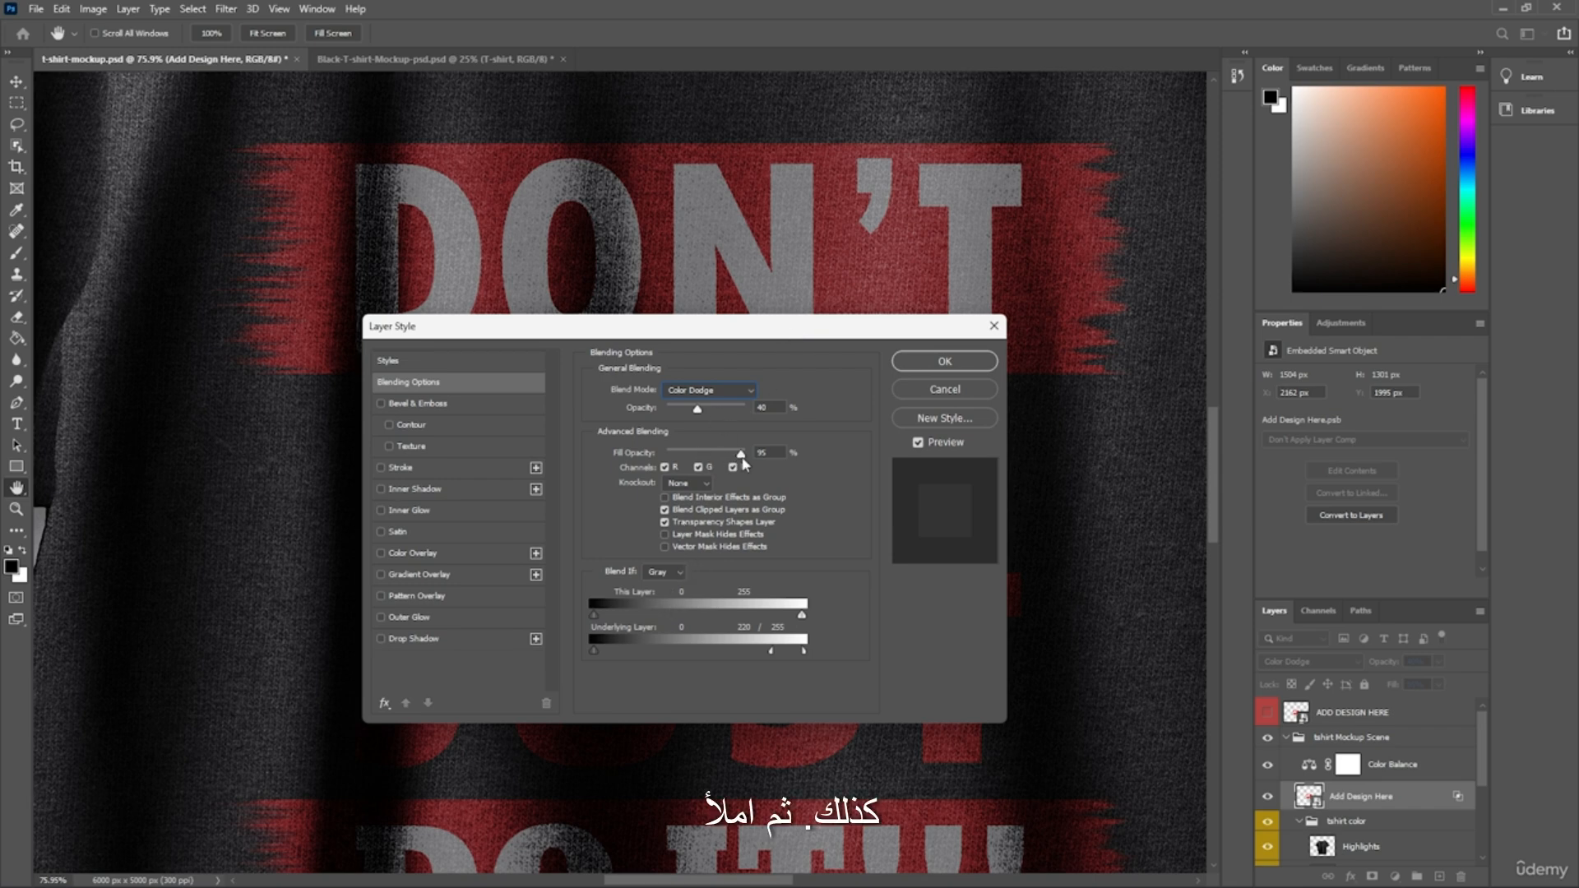
left_click_drag(741, 457, 802, 448)
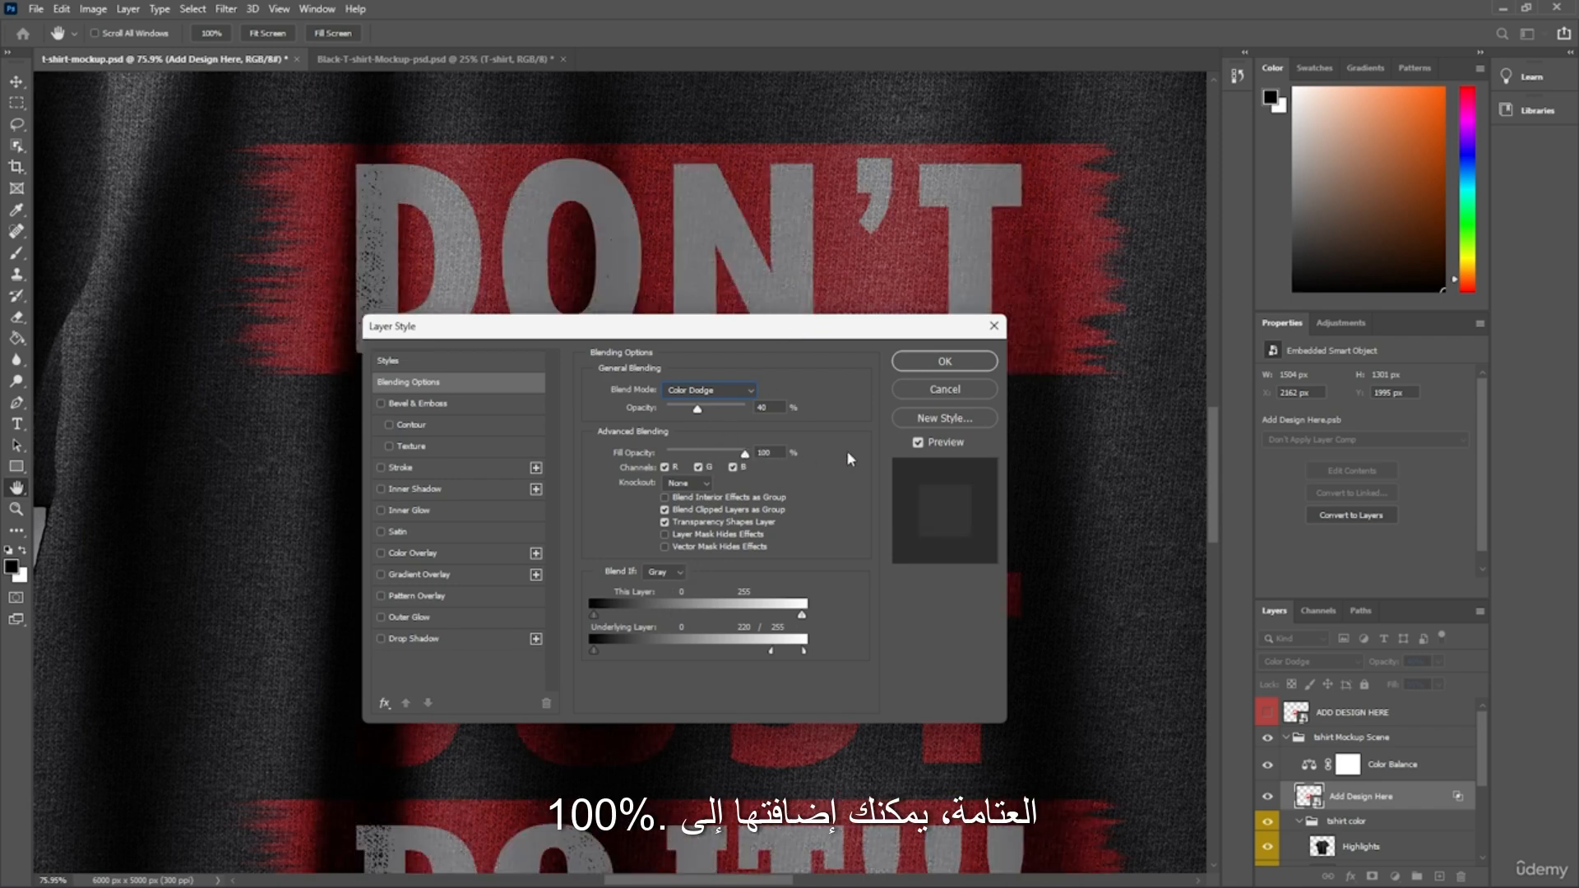
left_click(945, 361)
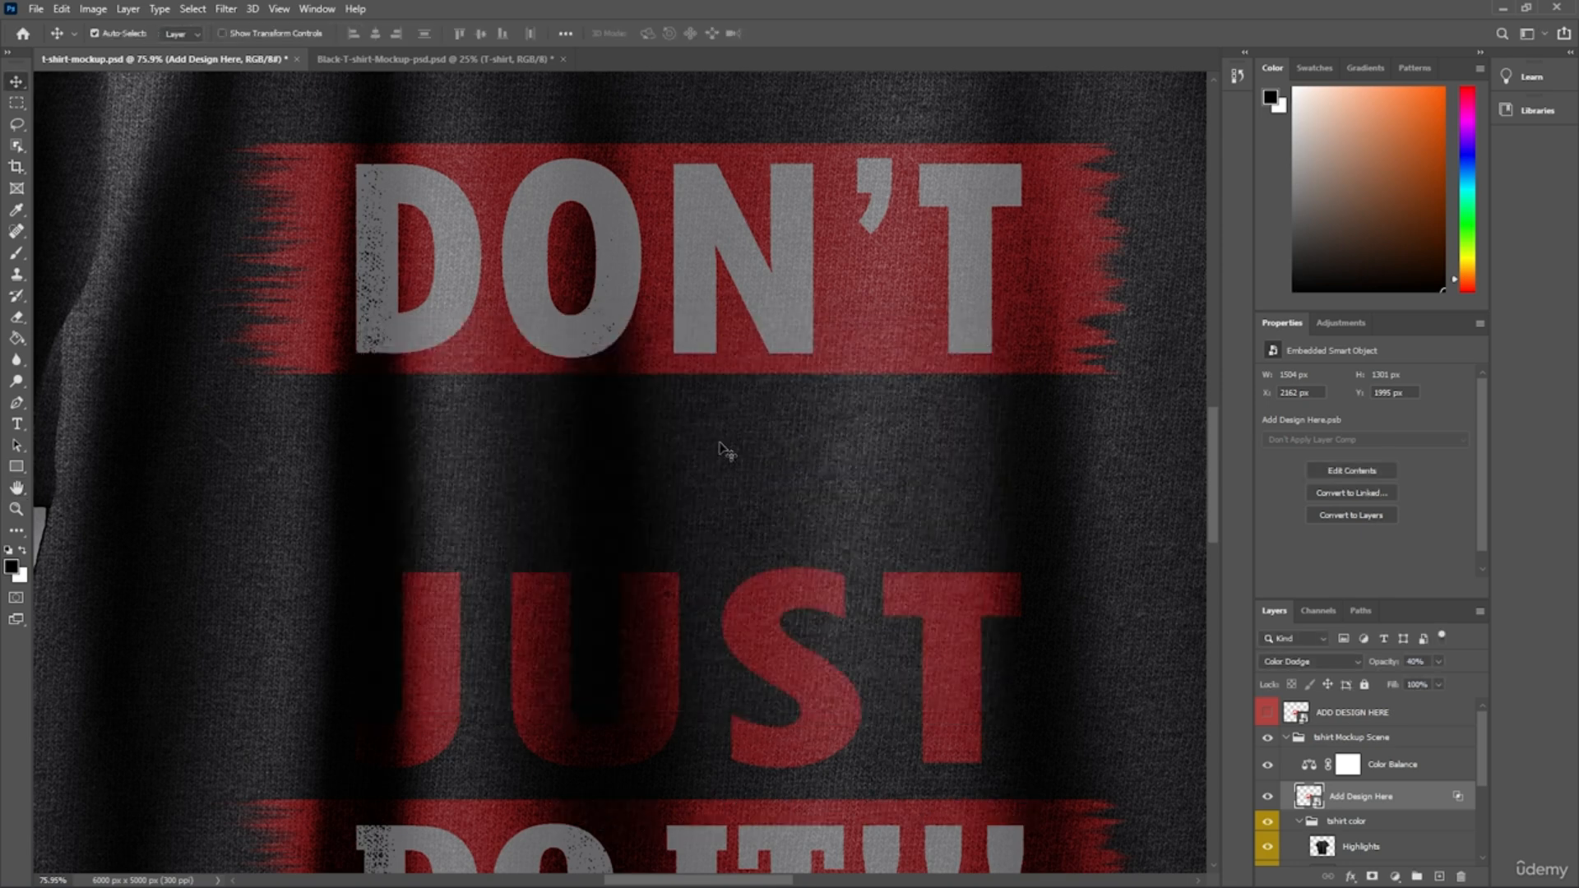
Set the Add Design Here layer's opacity to 50% in its blending options.
scroll(727, 452, "down", 5)
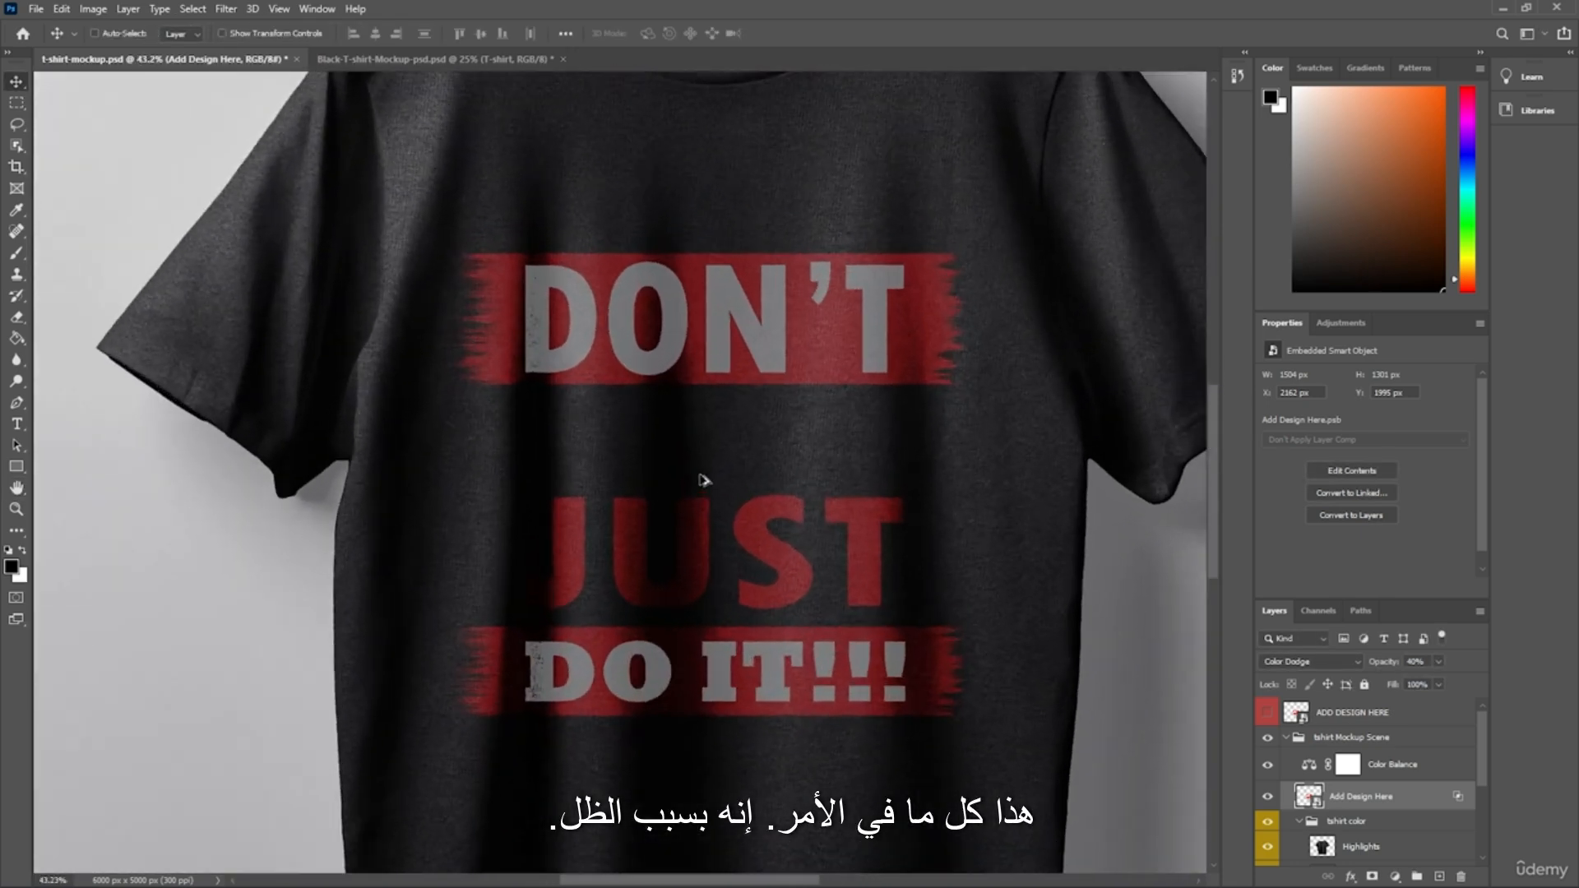
scroll(704, 481, "up", 2)
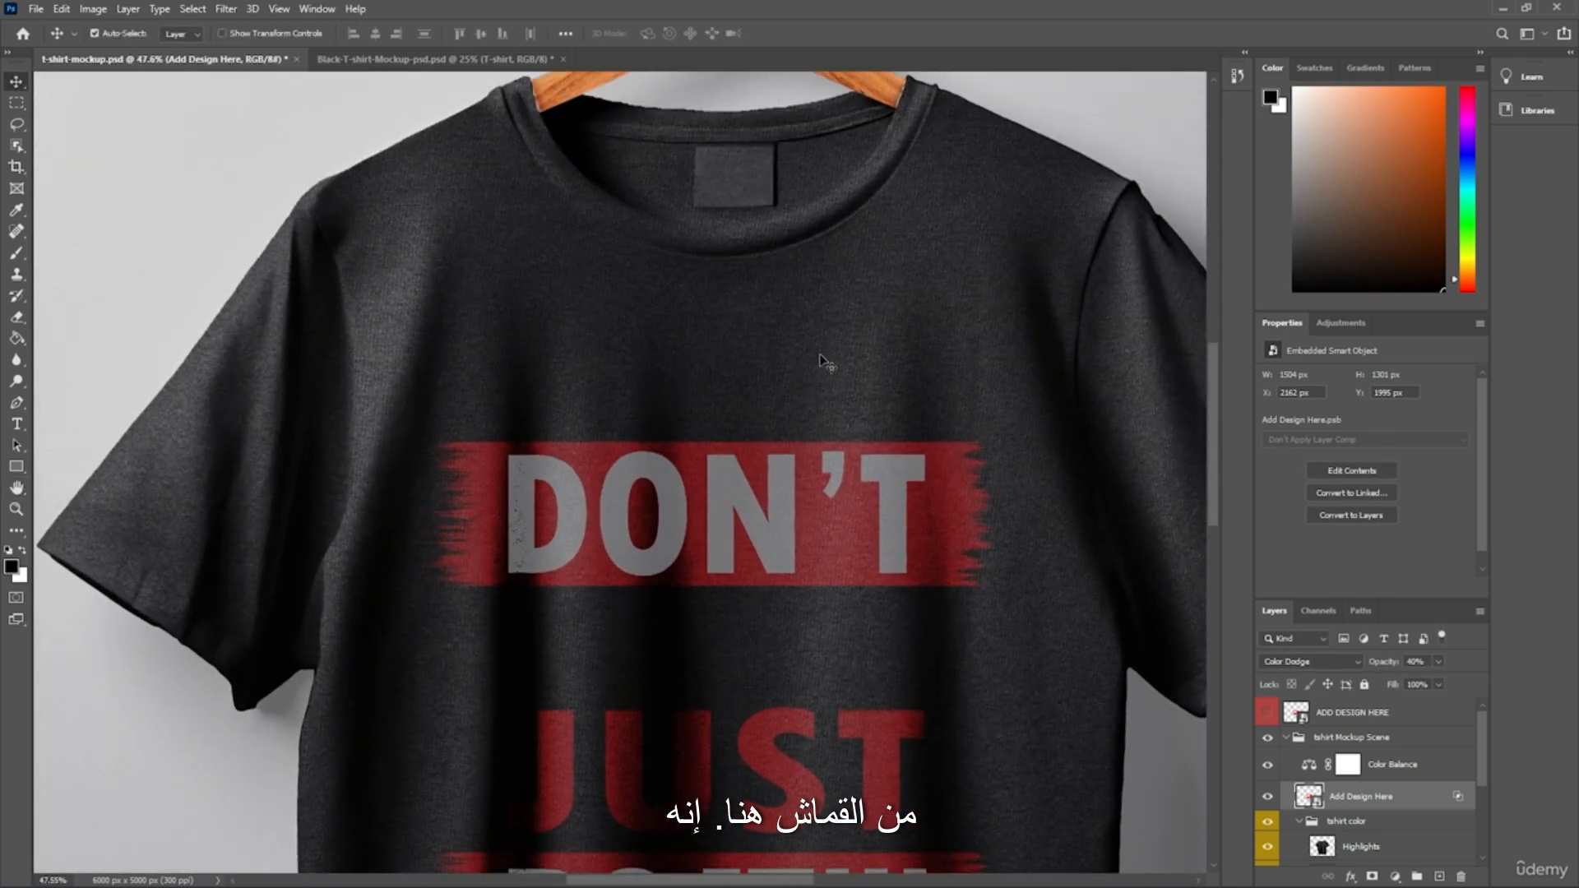
scroll(504, 465, "up", 3)
scroll(510, 451, "down", 5)
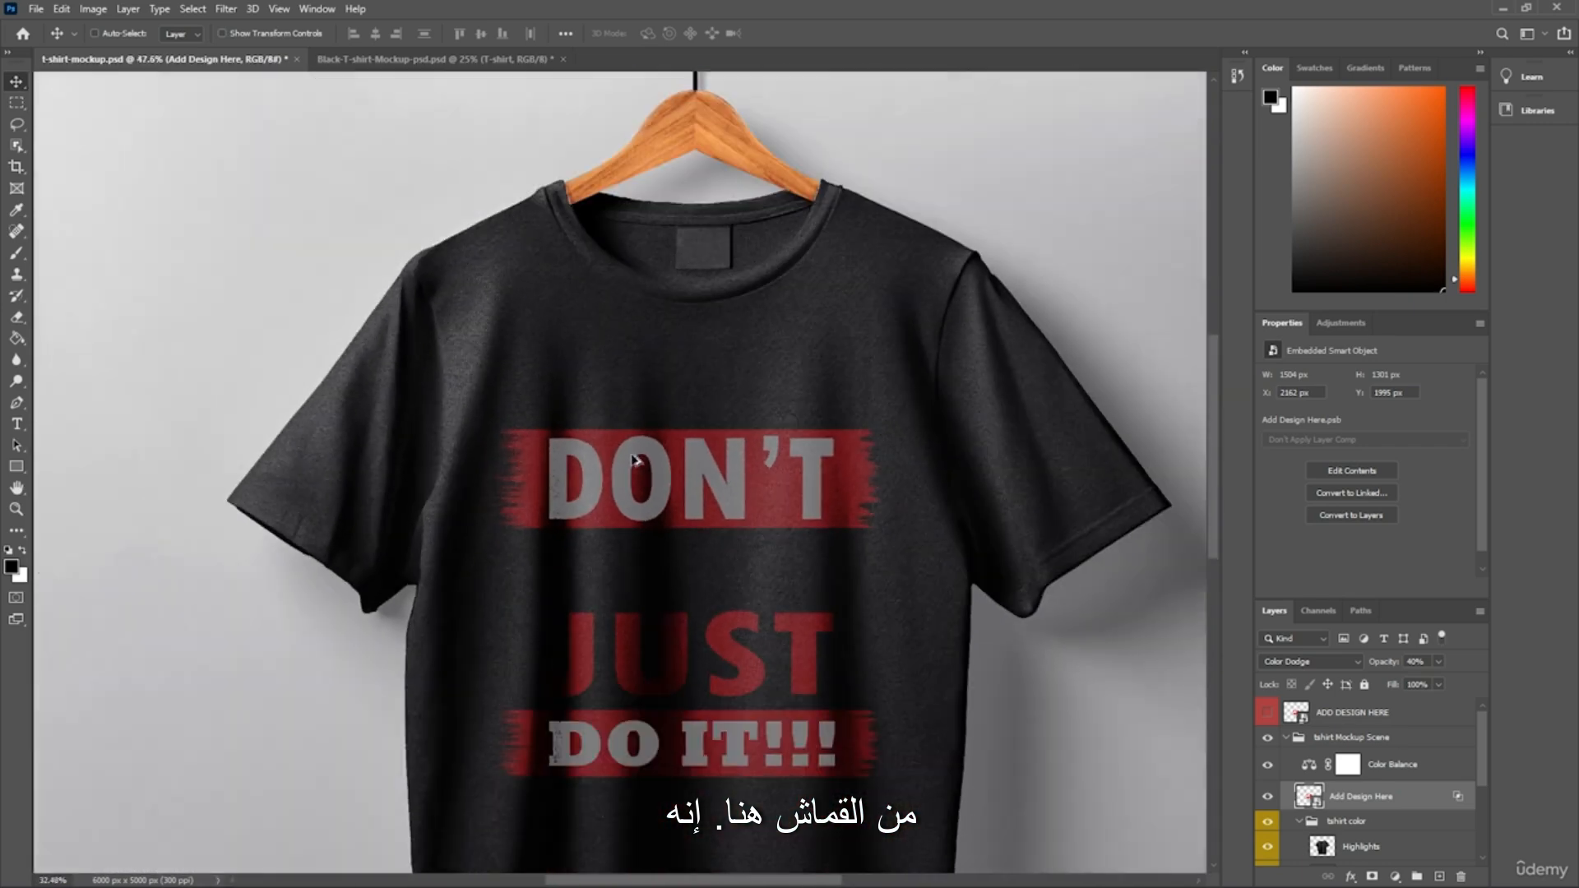
scroll(633, 459, "up", 3)
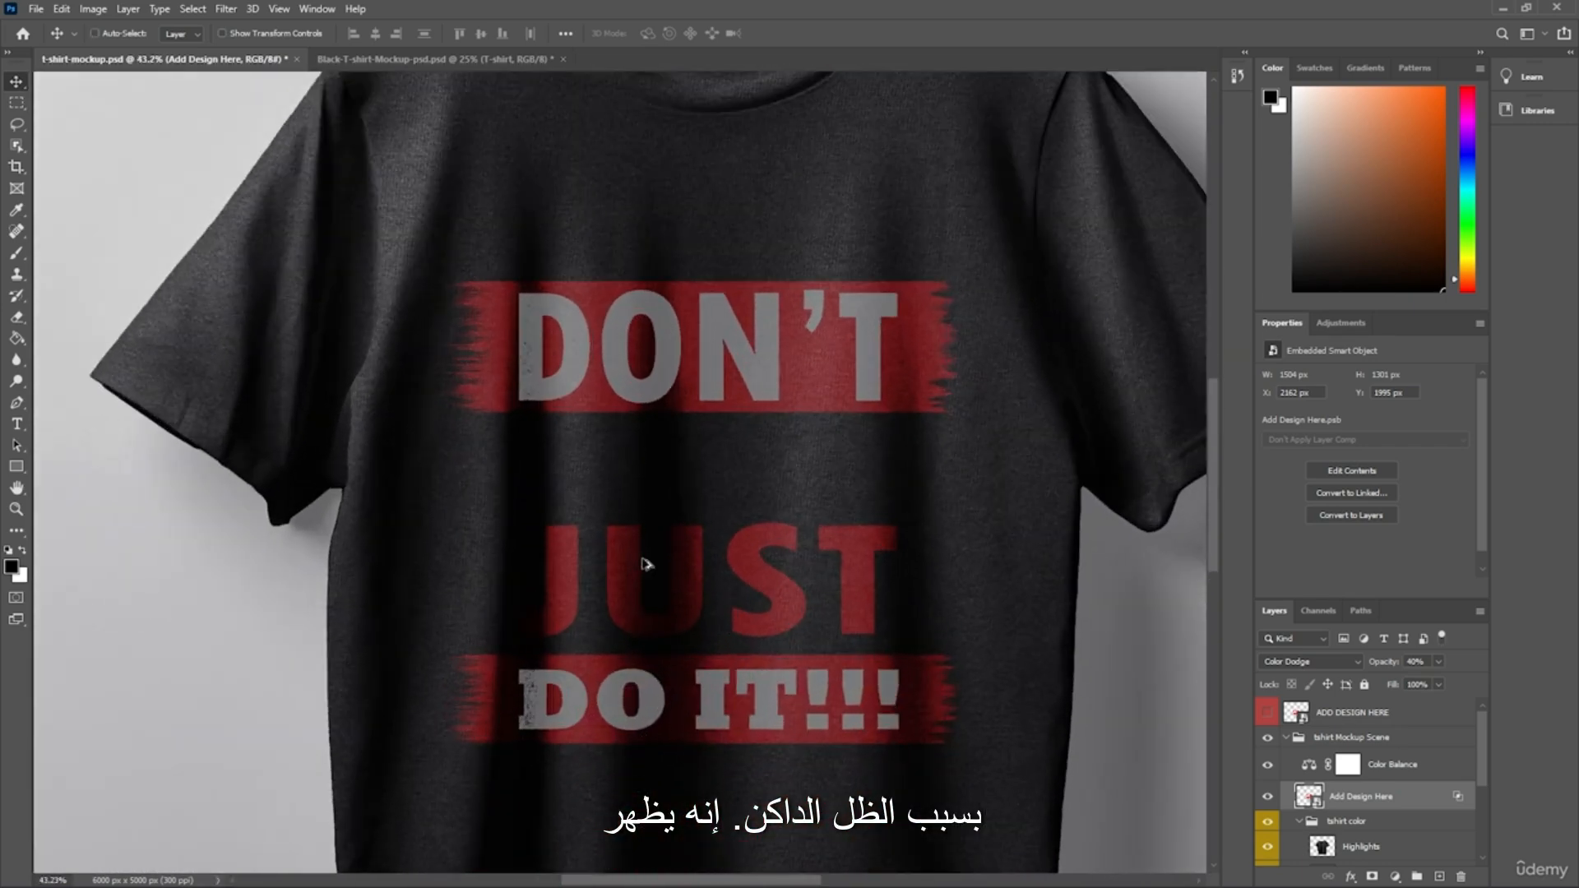
right_click(1308, 796)
left_click(1377, 472)
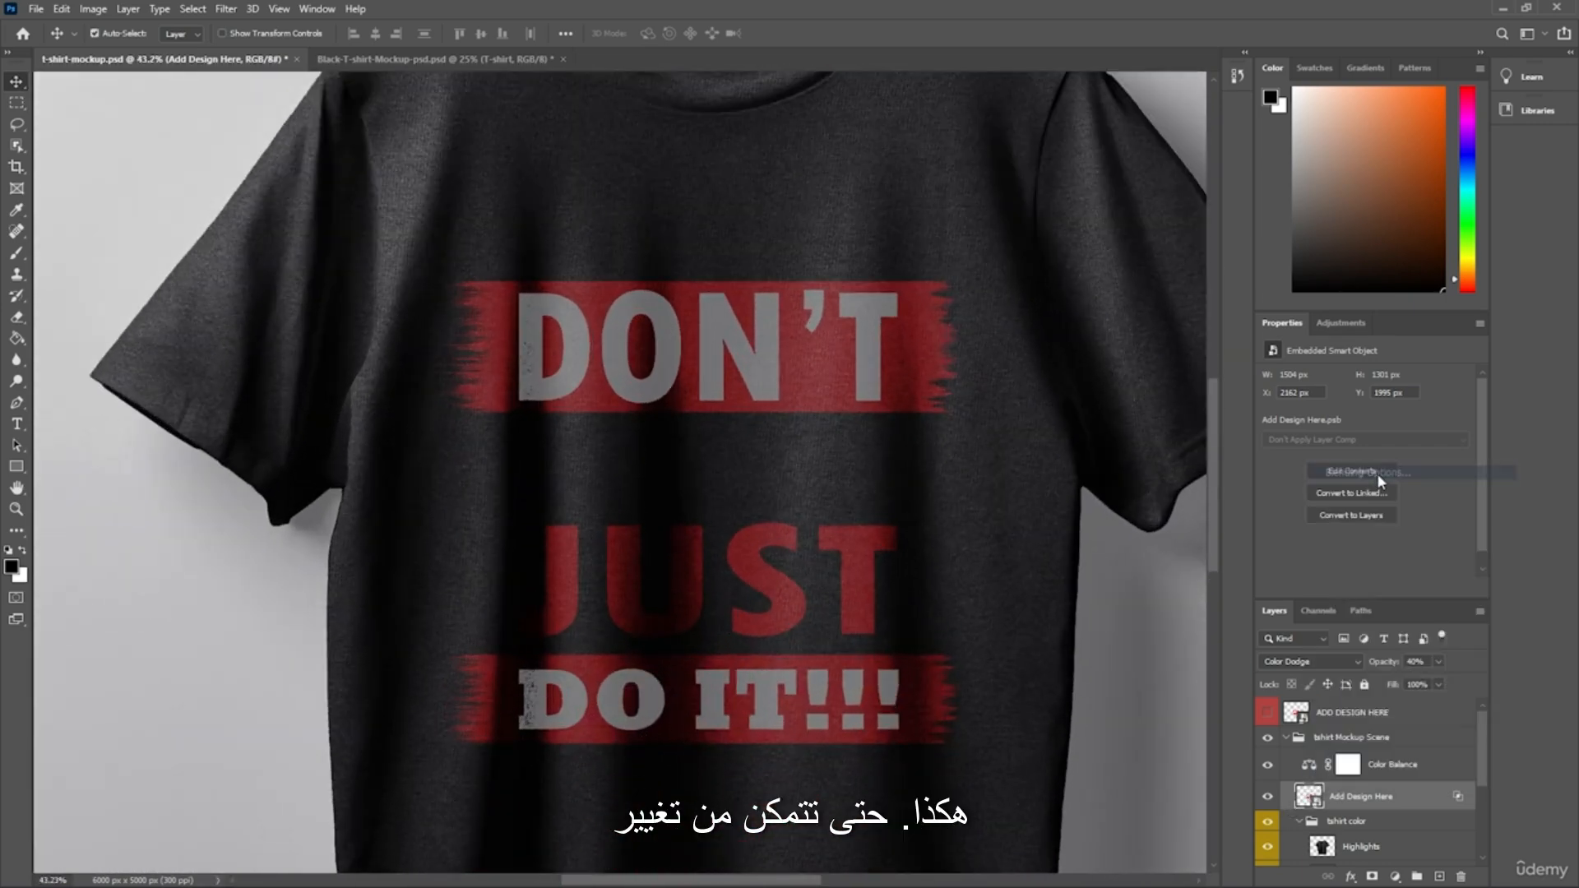
left_click_drag(745, 453, 749, 453)
left_click_drag(733, 337, 1336, 389)
mouse_move(1302, 467)
left_mouse_down()
mouse_move(1328, 468)
mouse_move(1309, 469)
left_mouse_up()
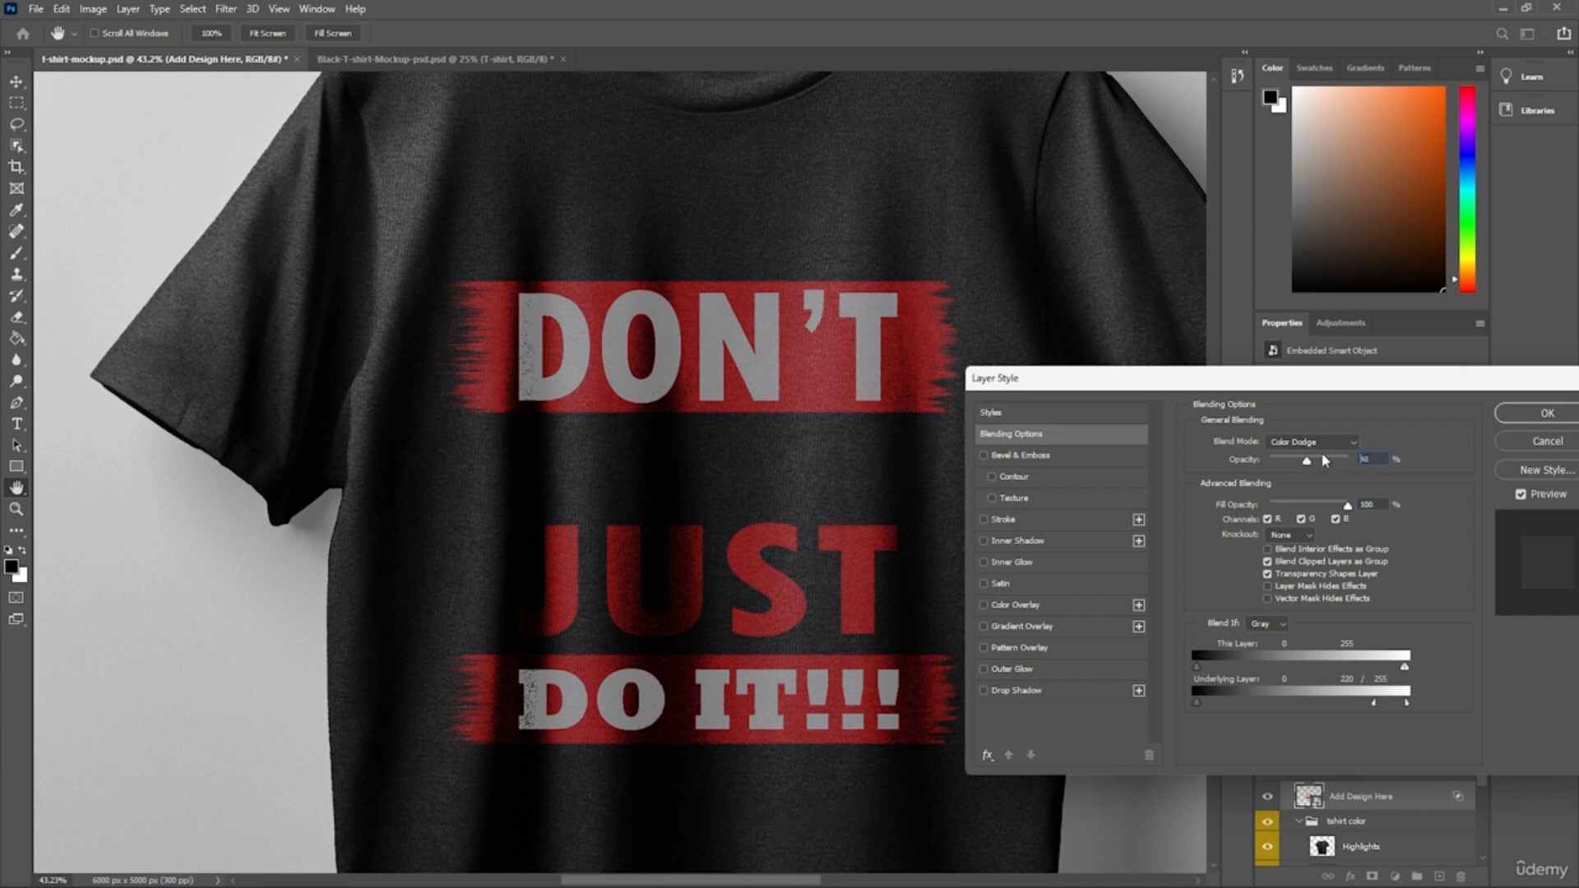
type("50")
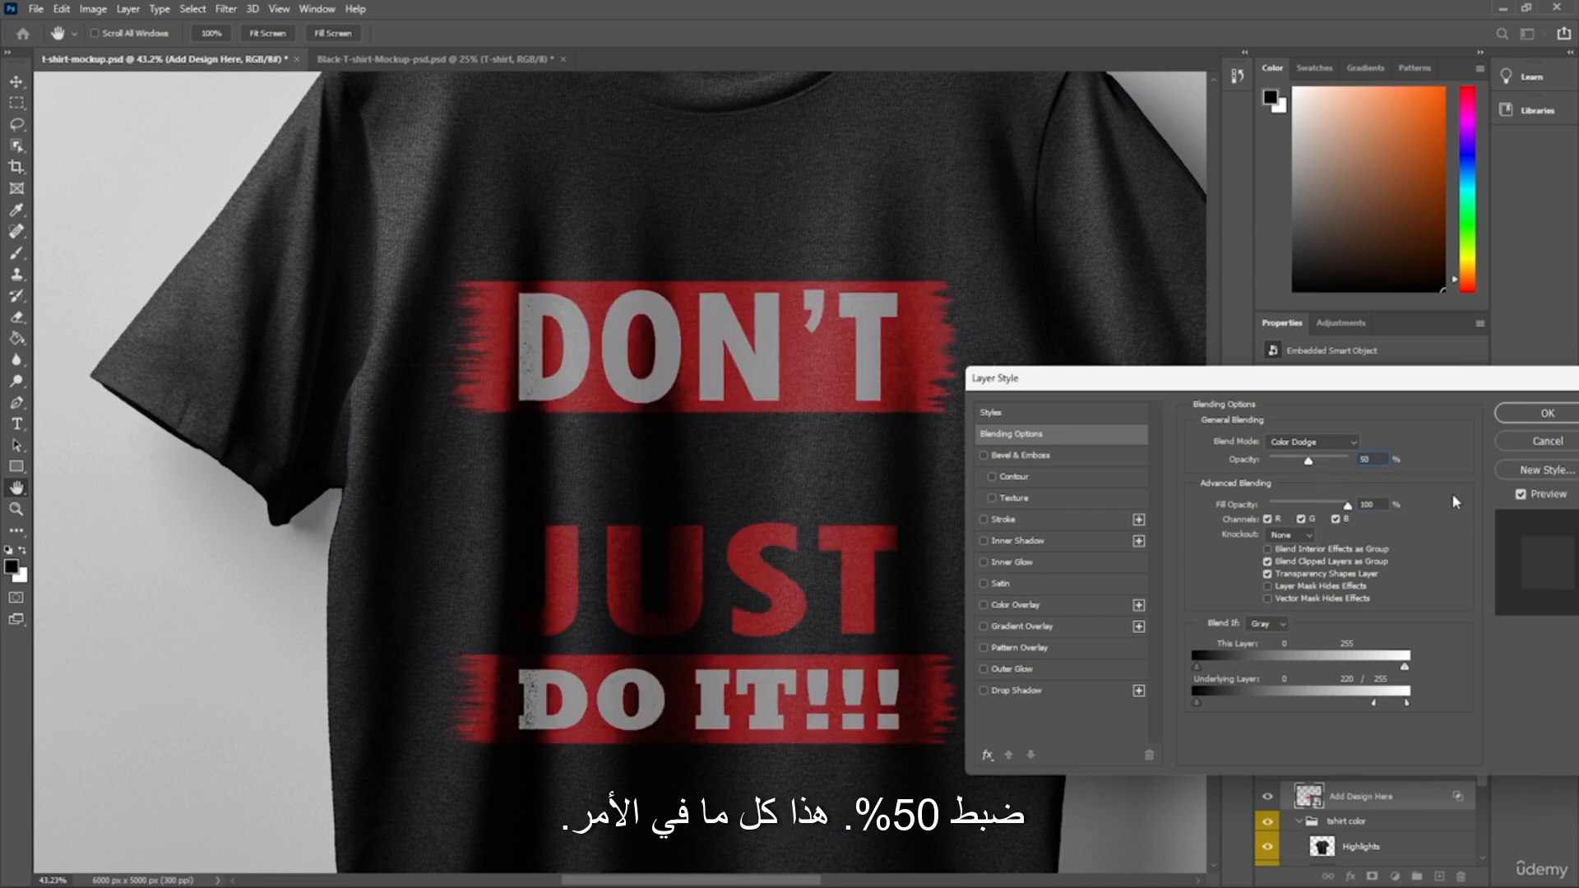
left_click_drag(1418, 389, 973, 349)
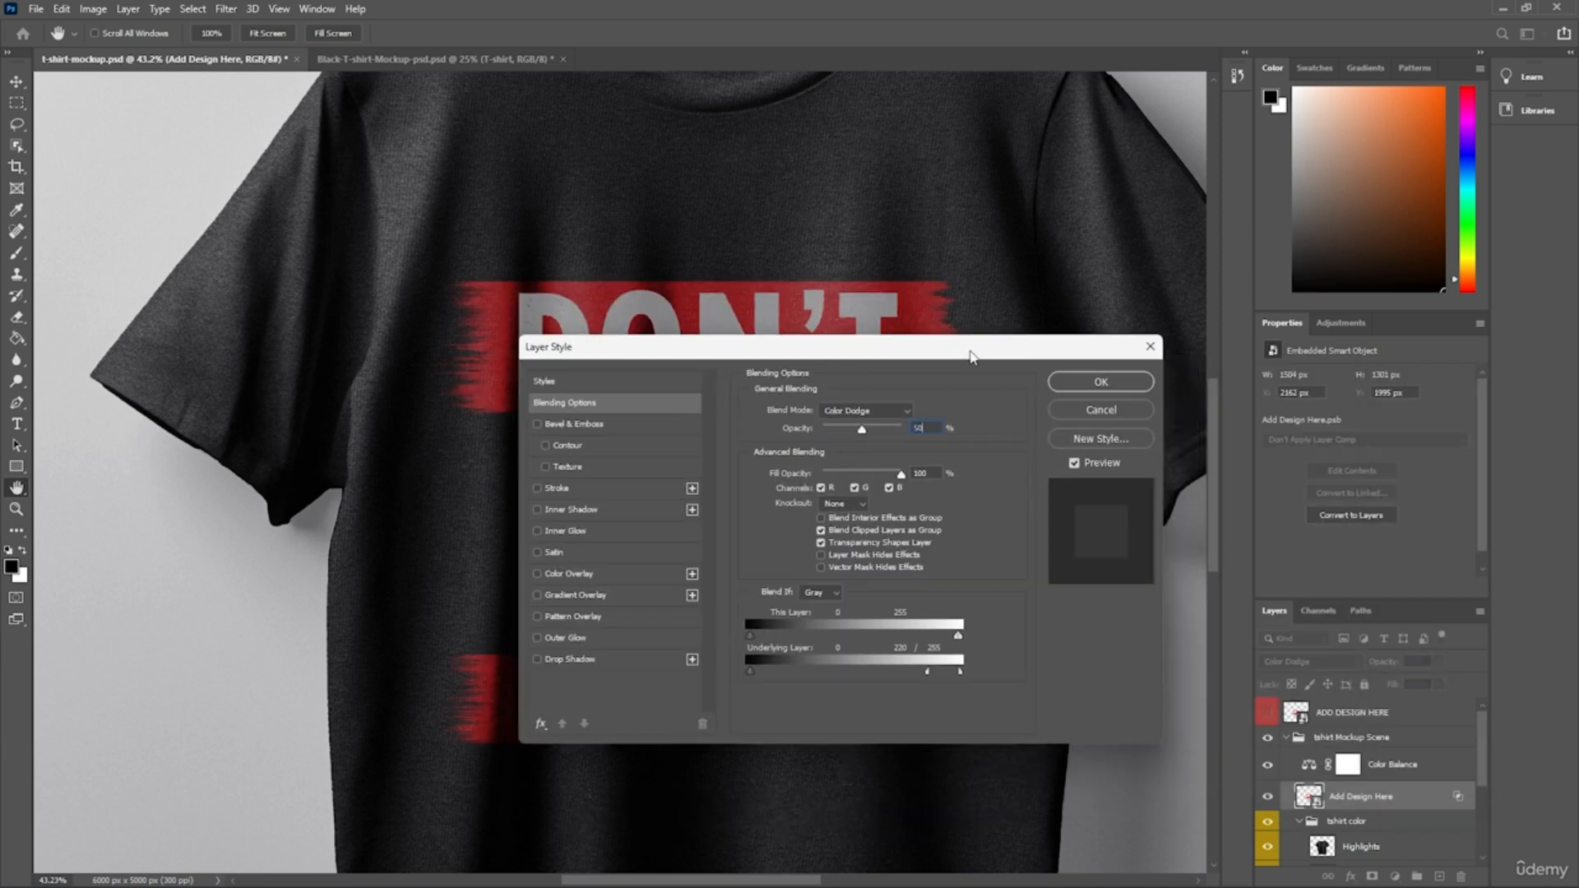
left_click(1103, 374)
Switch to Illustrator and set the fill color of the JUST SAY IT text in the artwork group to white (FFFFFF).
key("alt+Tab")
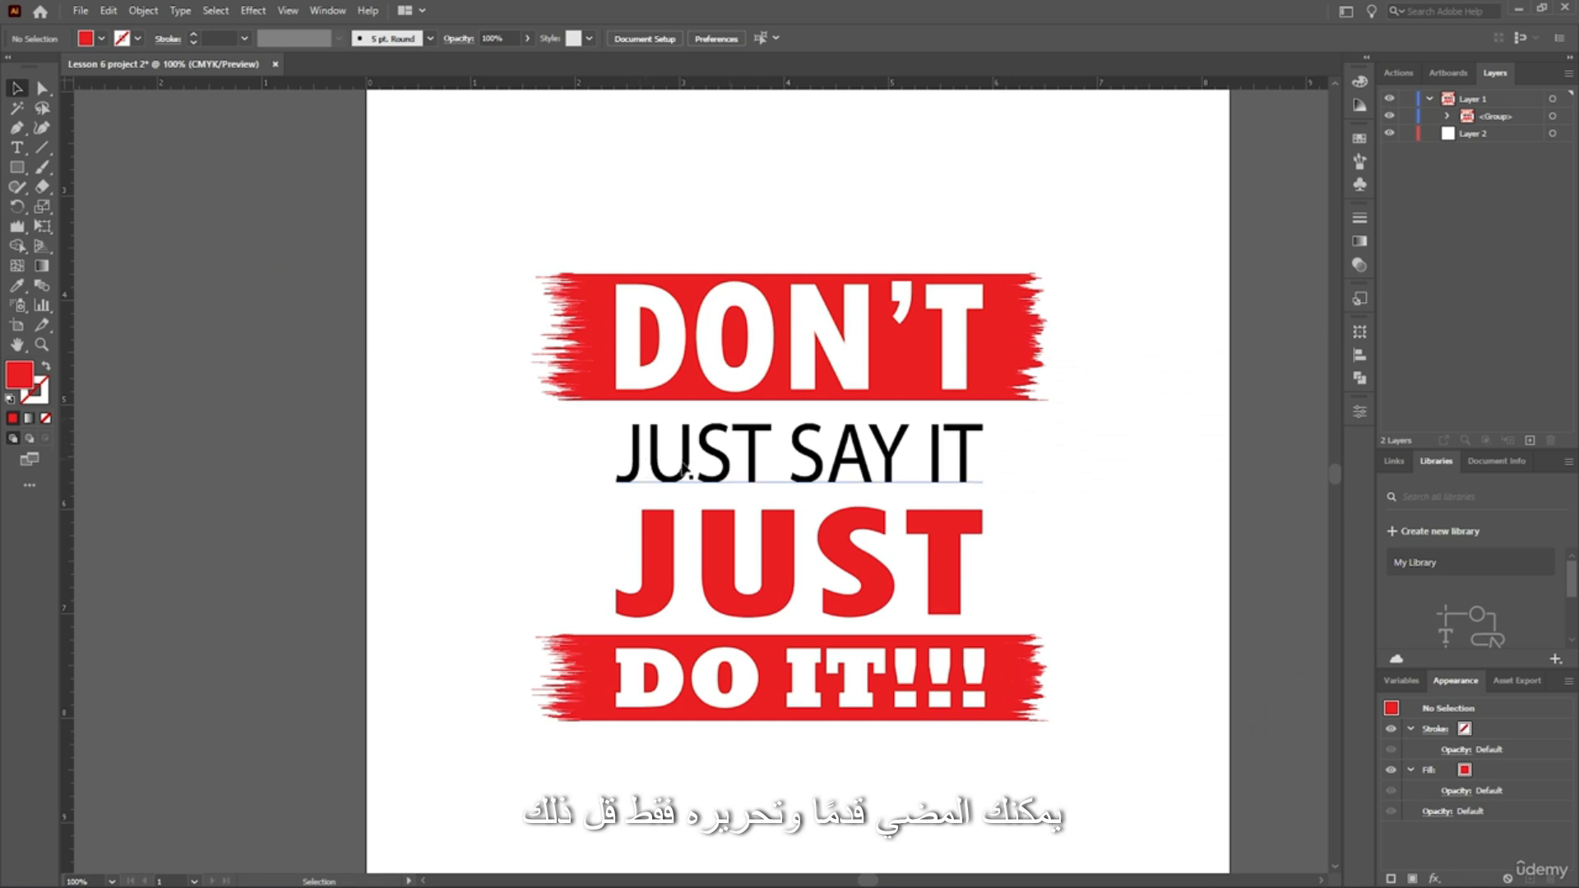
left_click(901, 452)
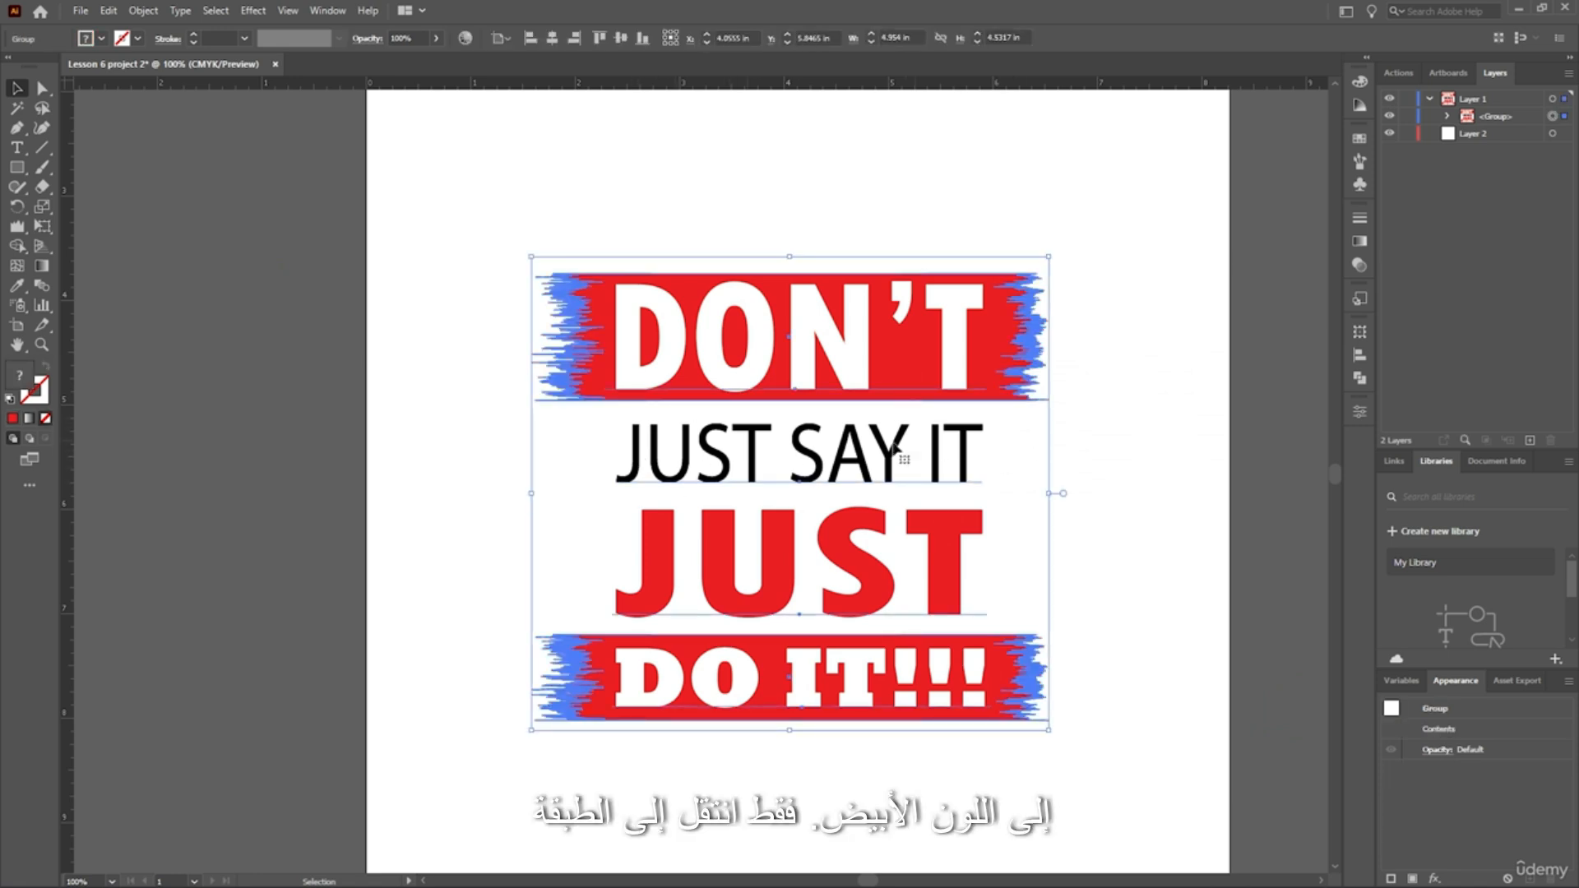
left_click(1447, 116)
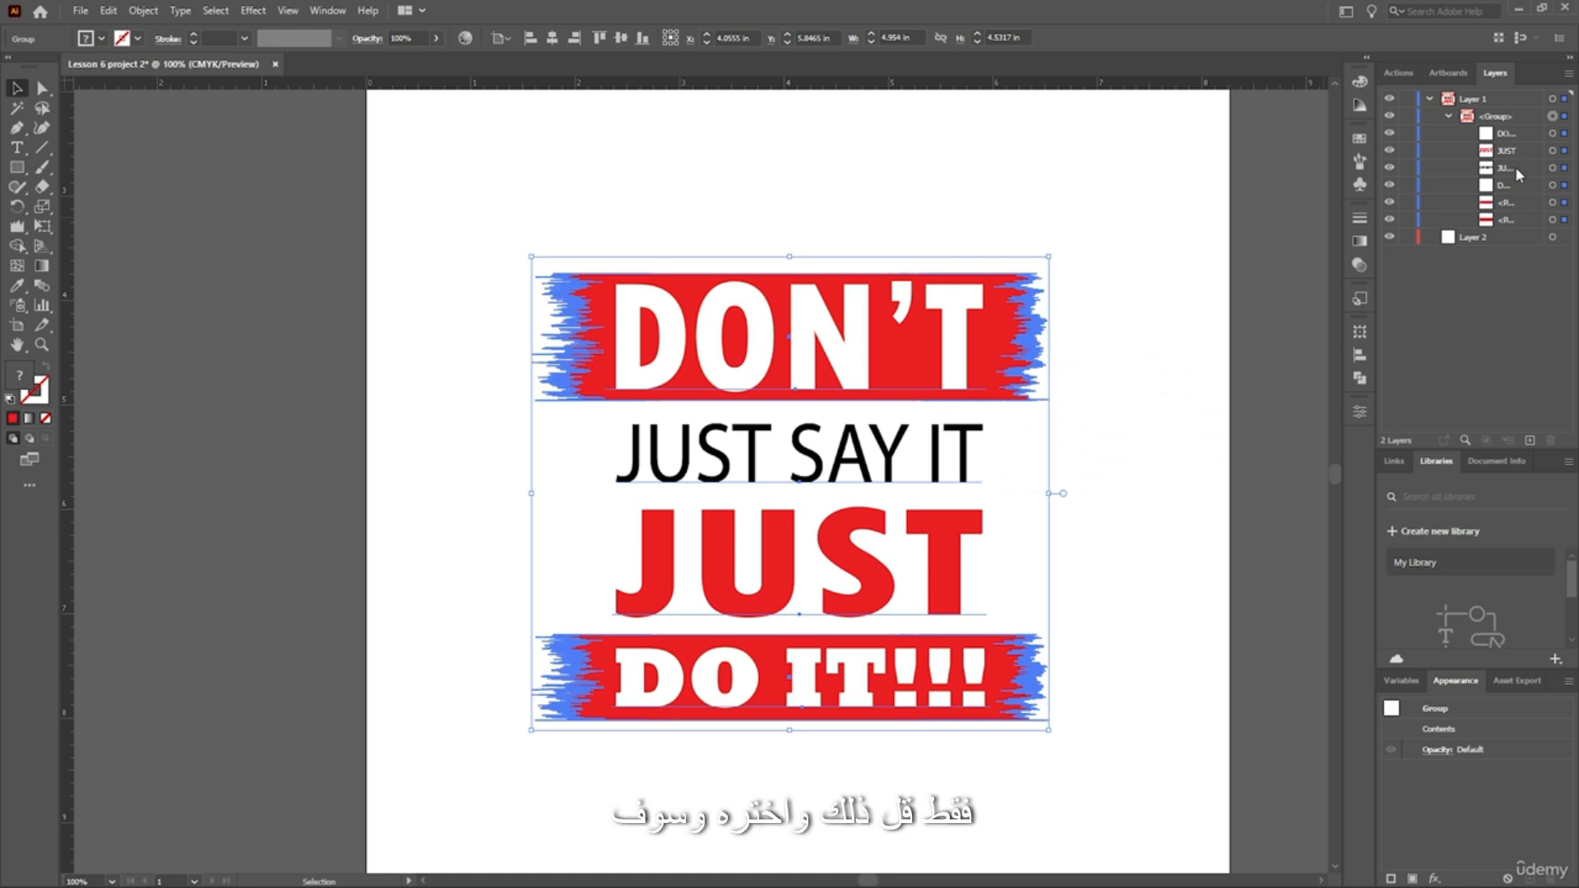
left_click(1552, 171)
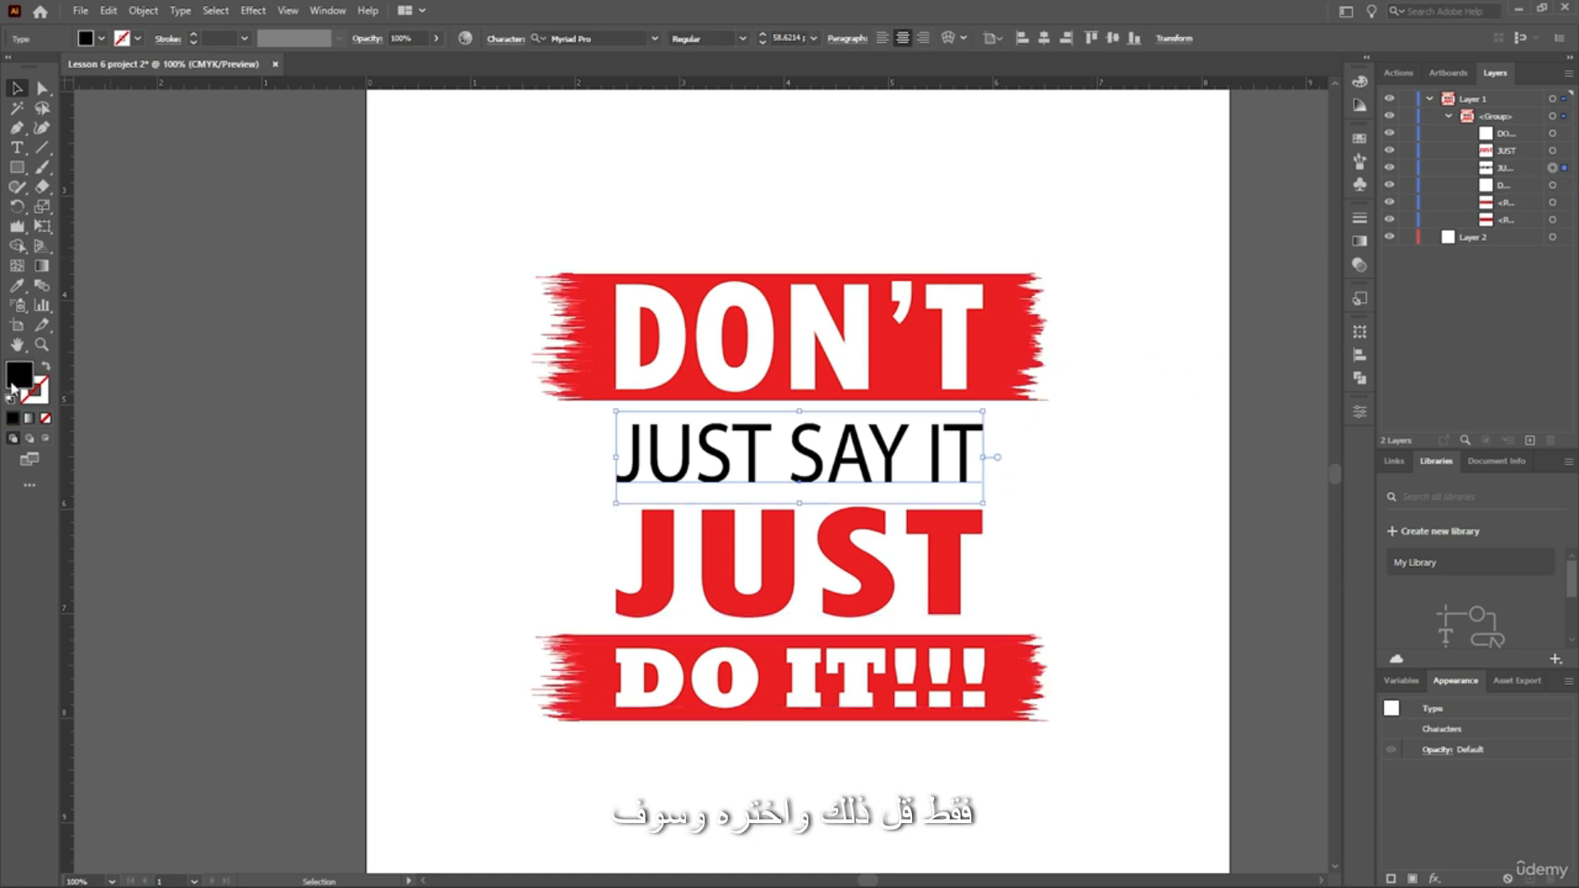
double_click(13, 383)
left_click(691, 259)
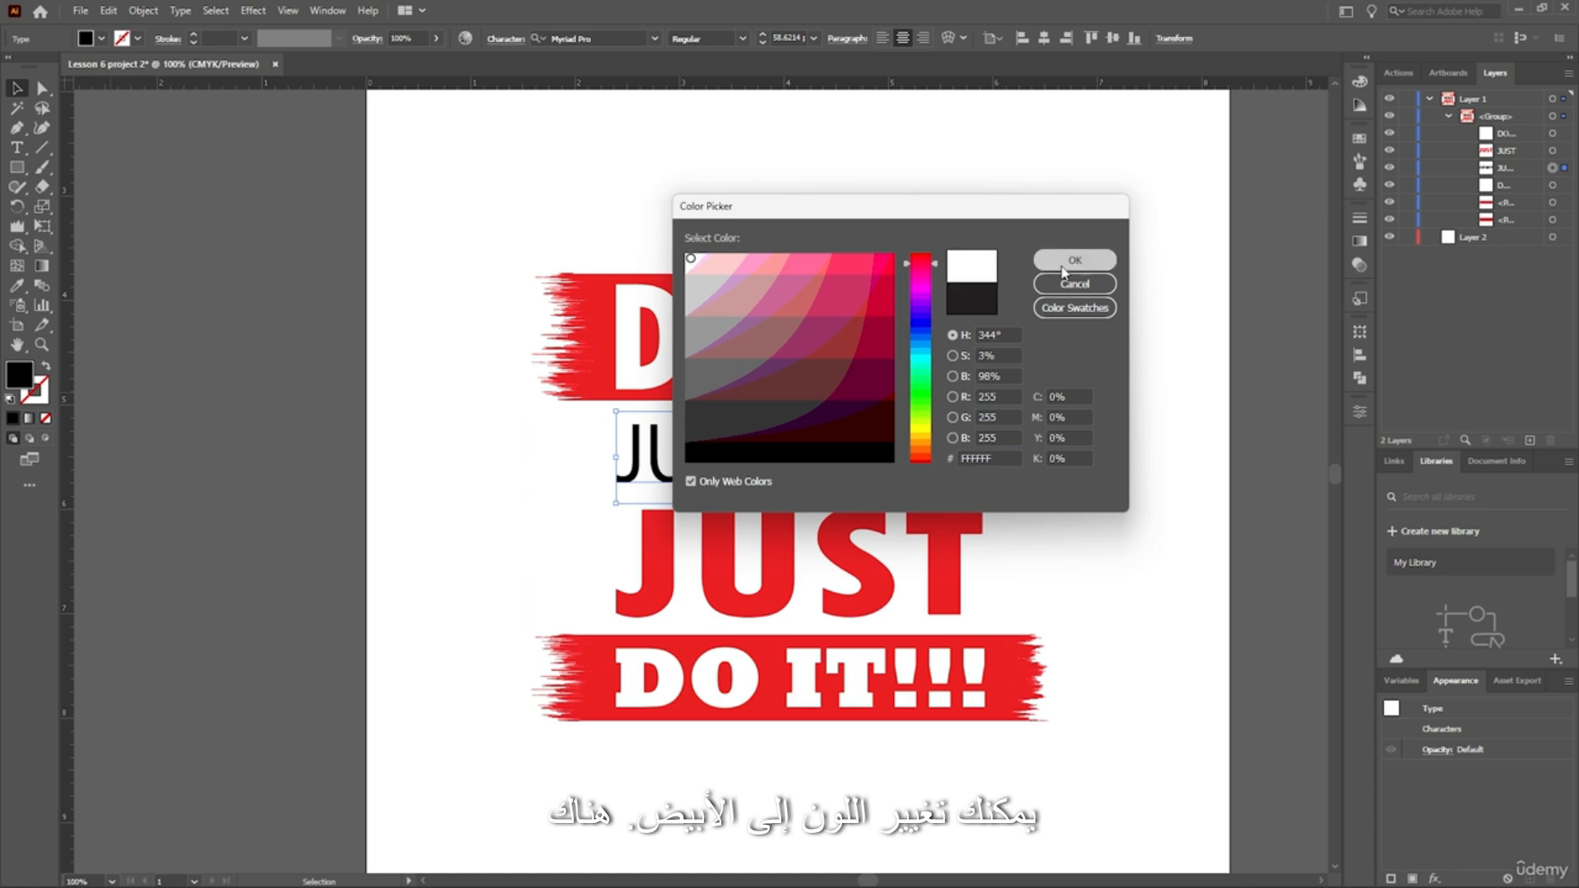
left_click(1074, 261)
Select the whole poster artwork, copy it and switch back to the T-shirt mockup in Photoshop.
left_click(251, 265)
left_click_drag(1115, 181, 561, 799)
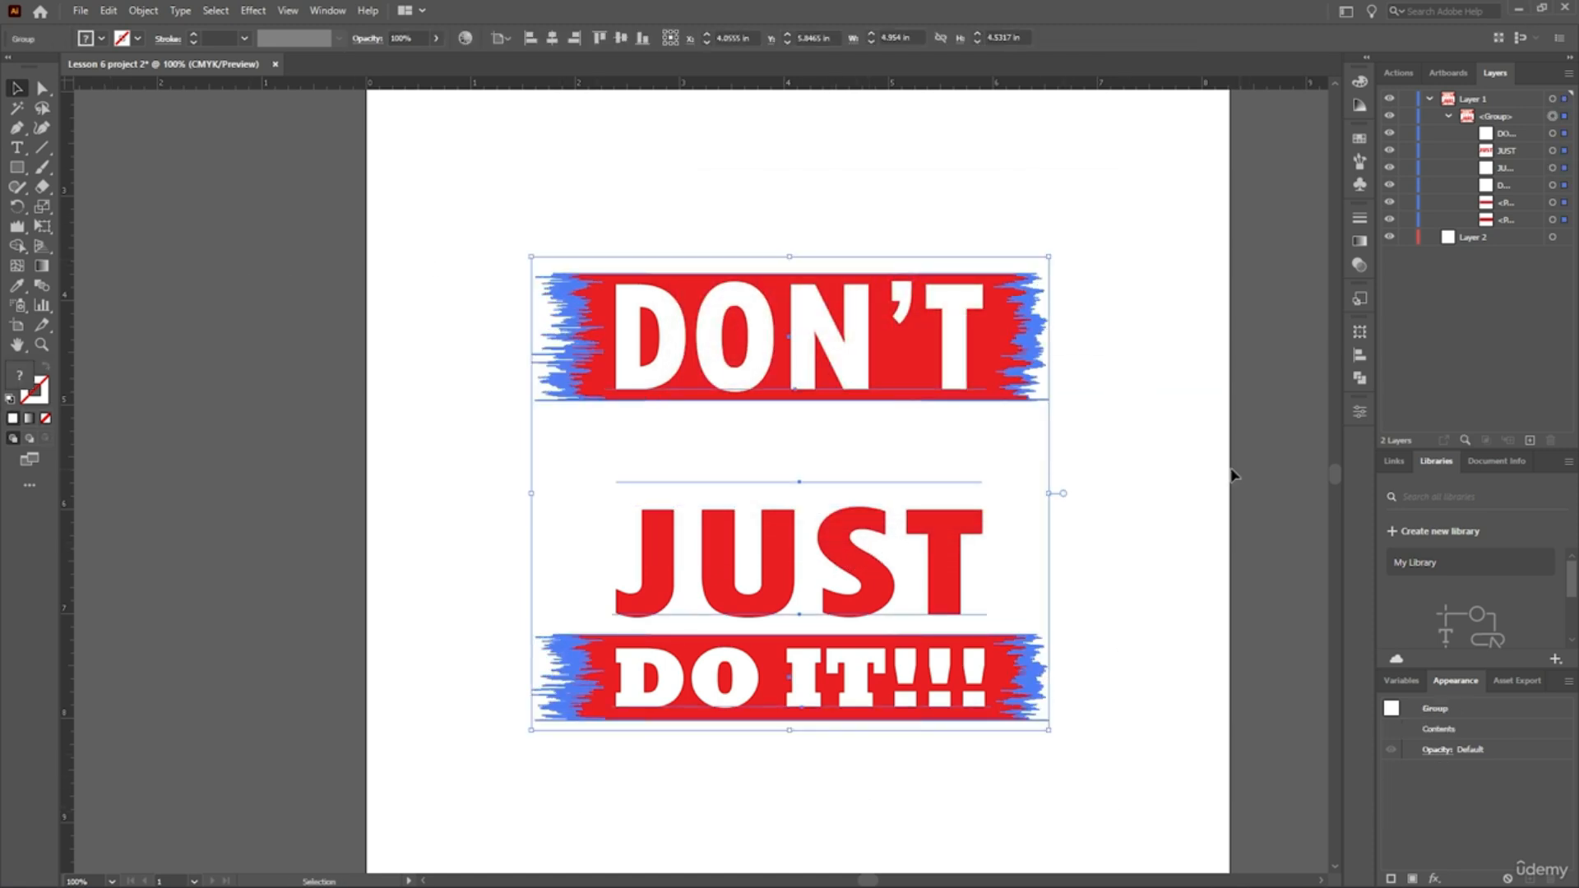
key("alt+Tab")
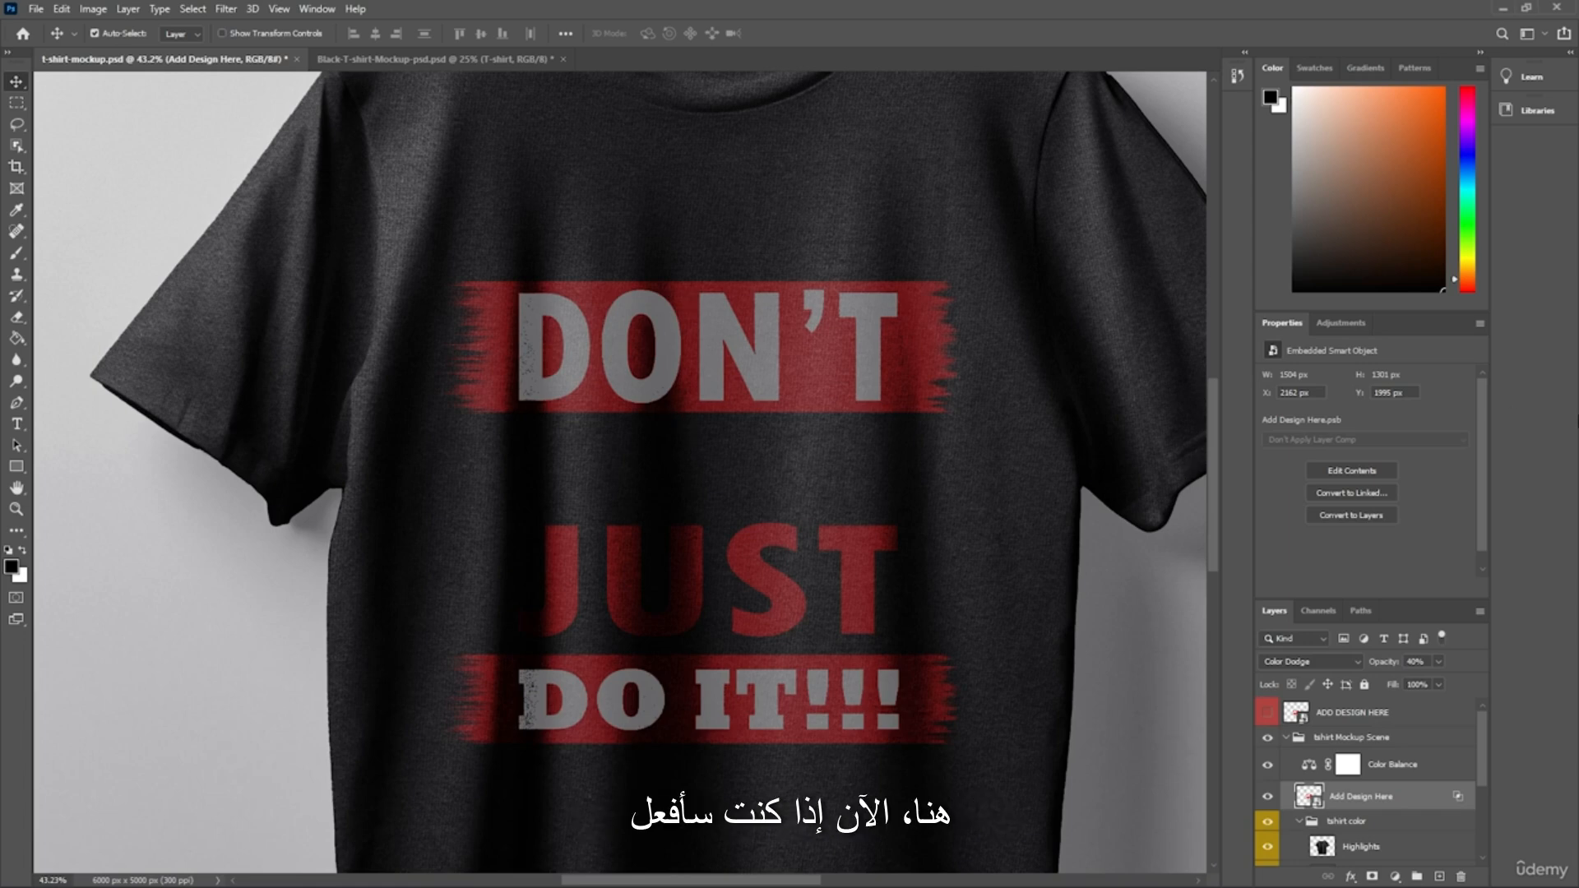
key("alt+Tab")
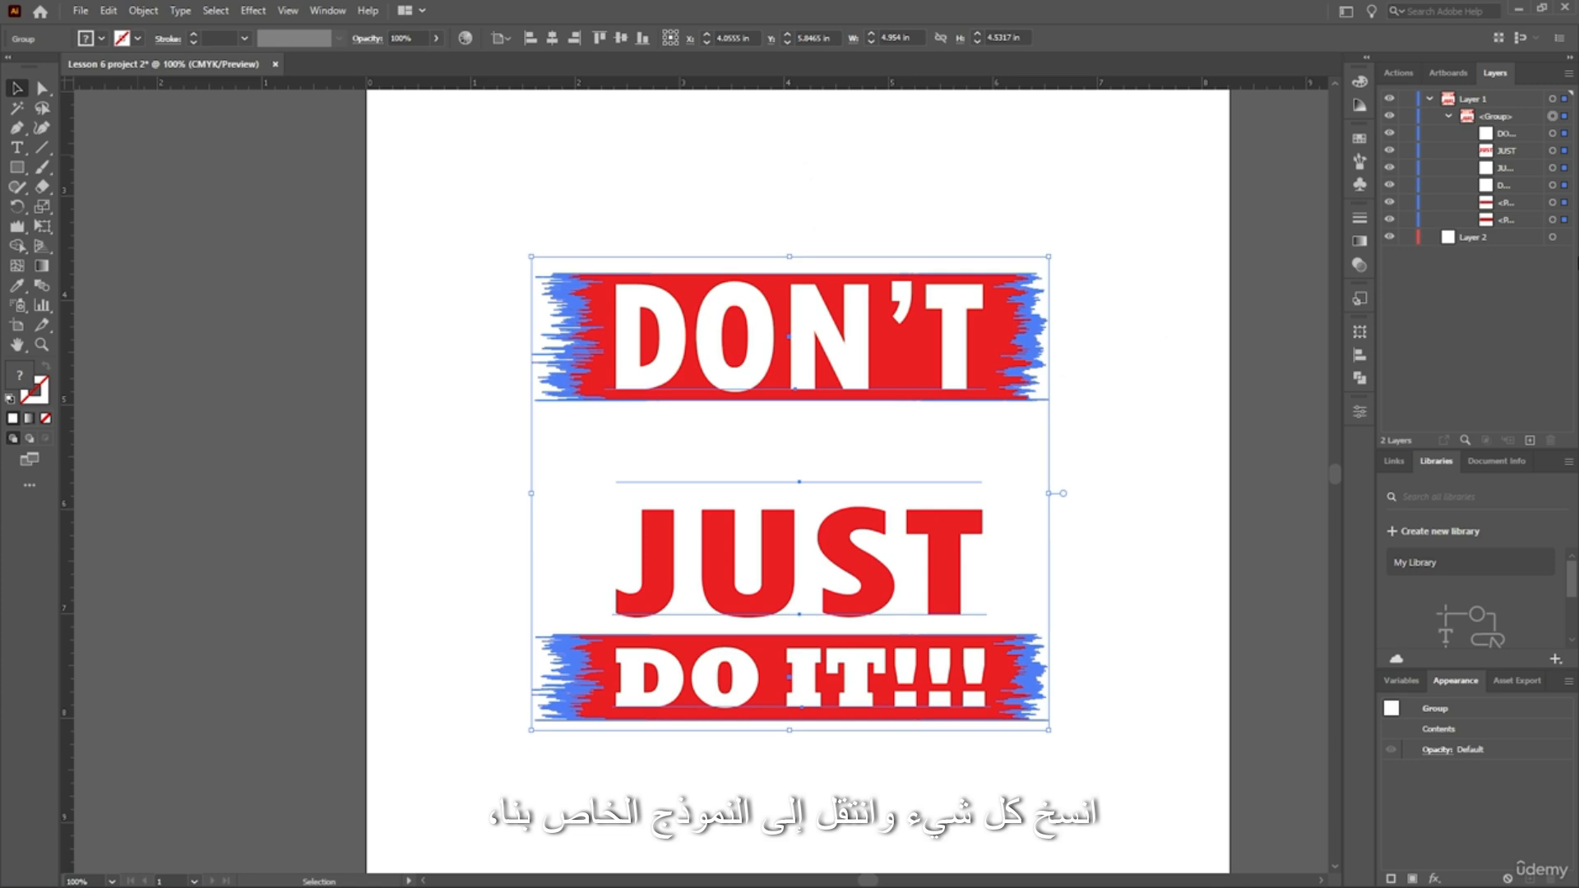
key("alt+Tab")
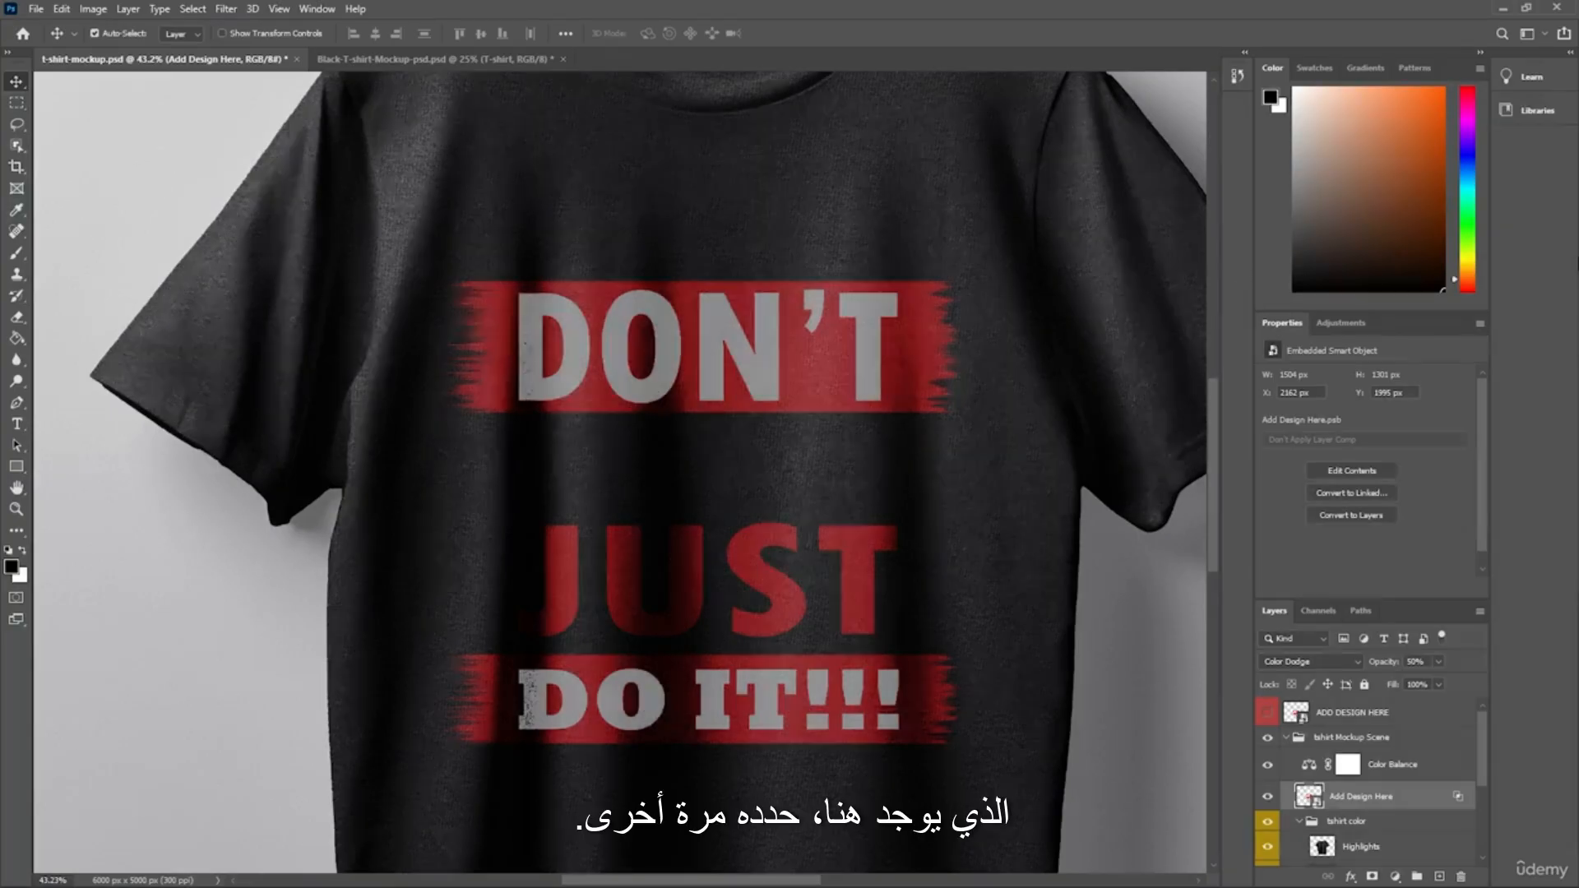
Open the contents of the Add Design Here smart object and delete Layer 2 and Layer 1.
double_click(1305, 796)
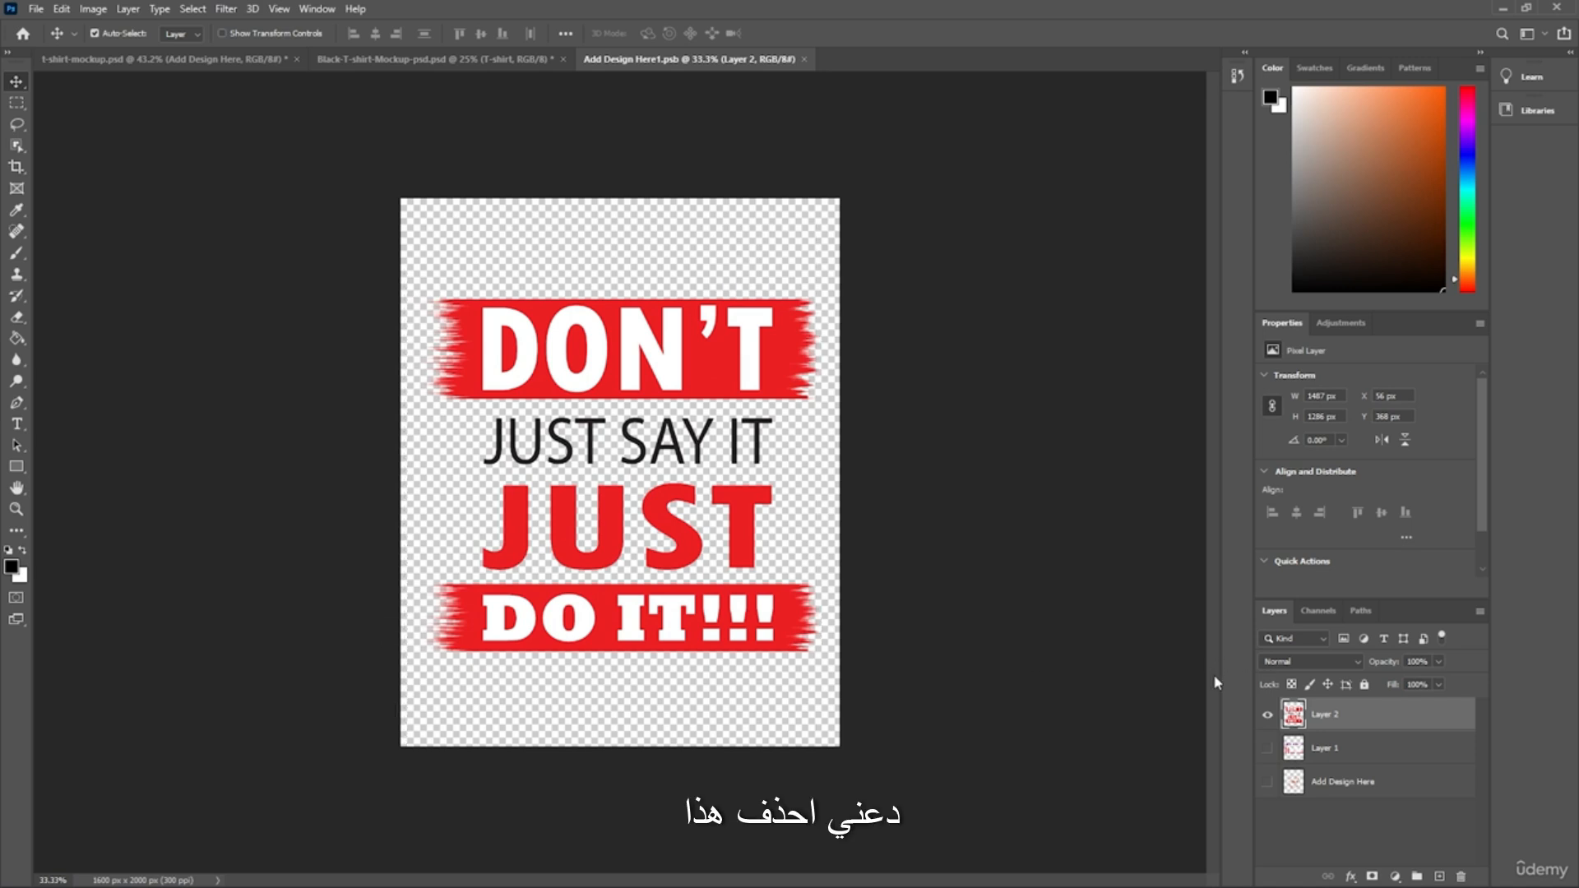
left_click(1460, 875)
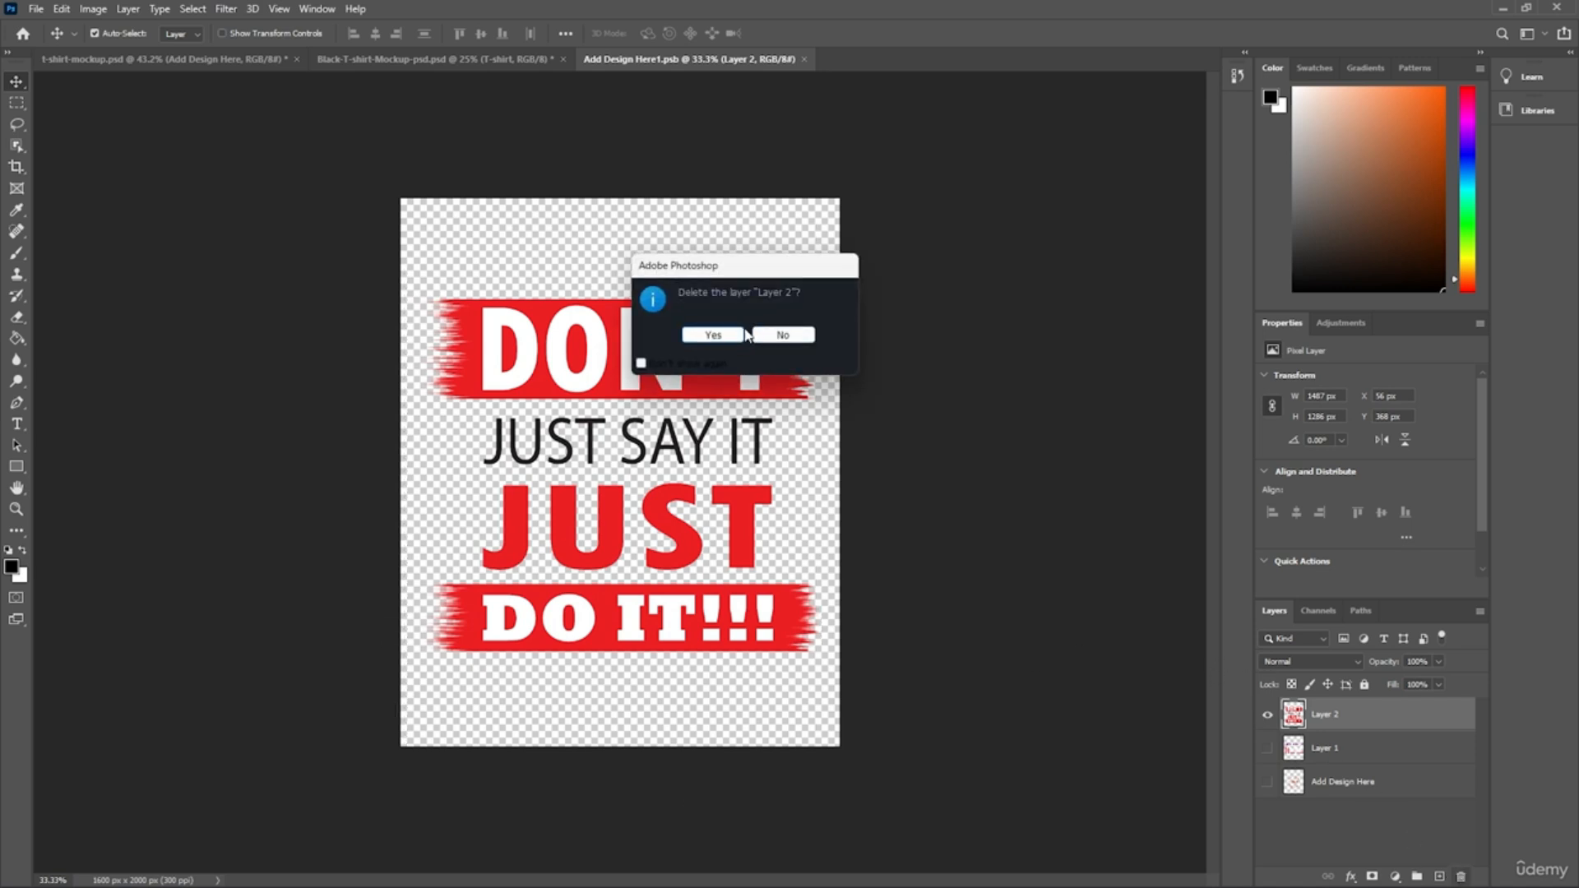
key("Return")
left_click(1463, 876)
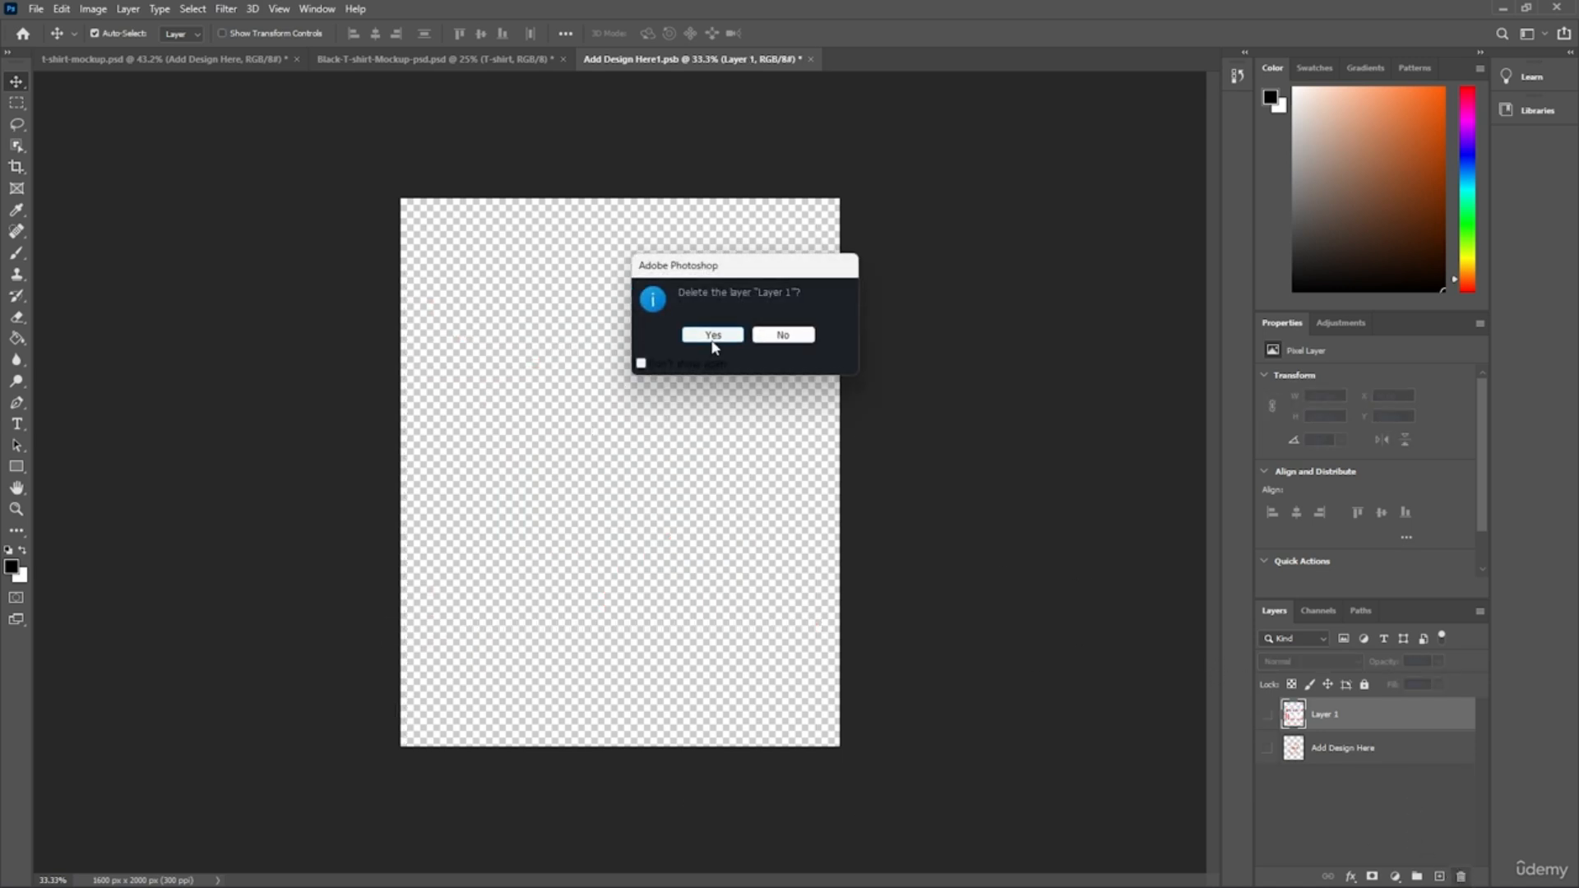
left_click(713, 335)
Paste the recolored artwork as pixels into the smart object and delete its old Add Design Here layer.
key("ctrl+v")
left_click(773, 373)
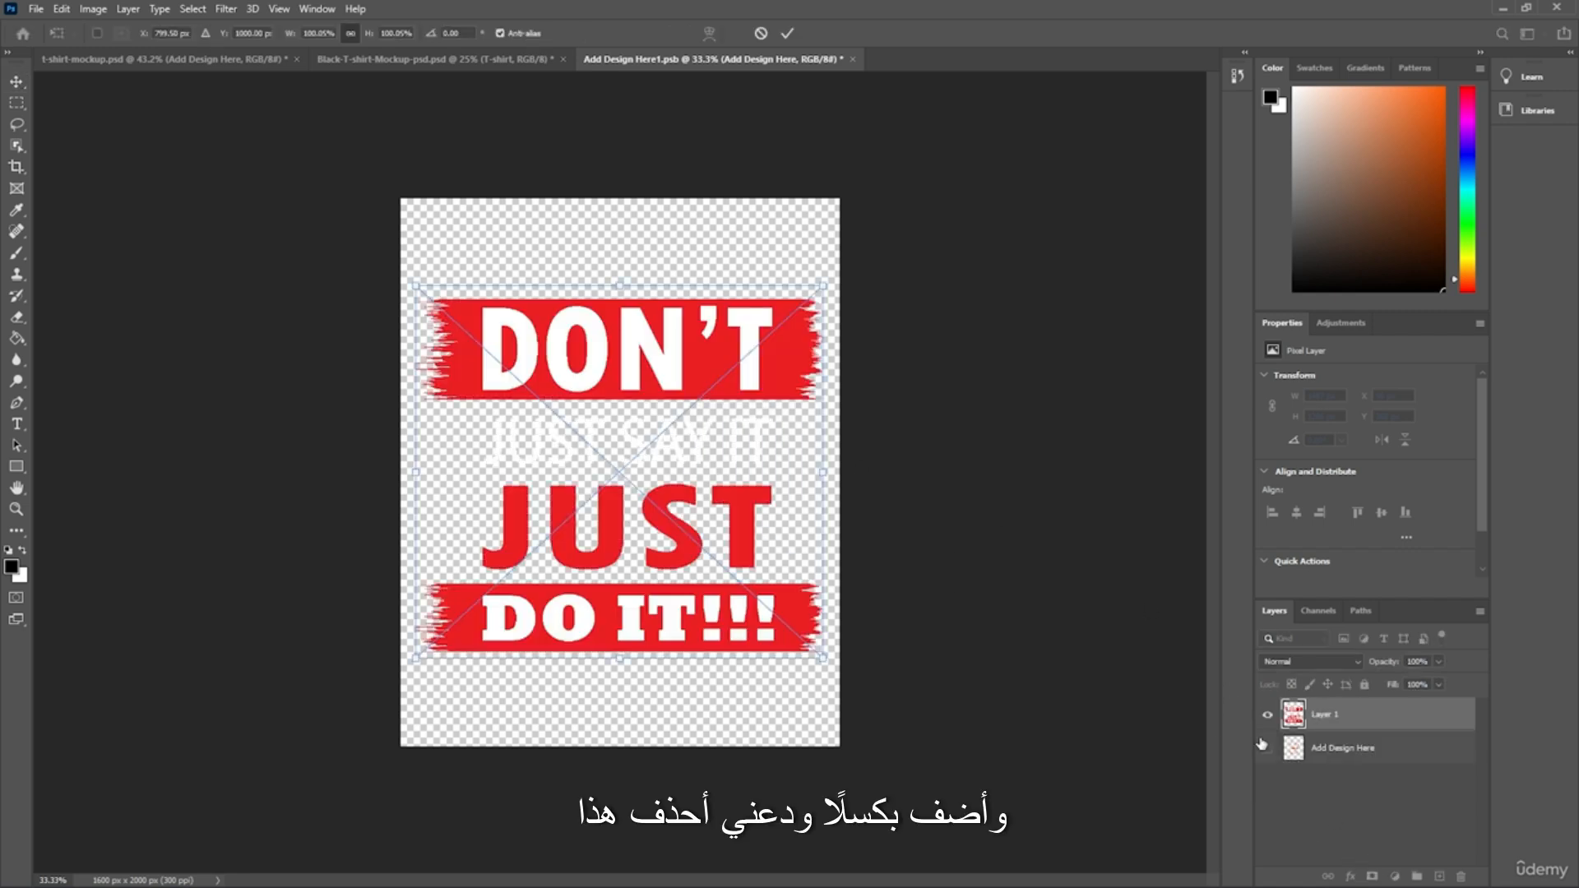
key("Return")
left_click(1348, 748)
left_click(1460, 877)
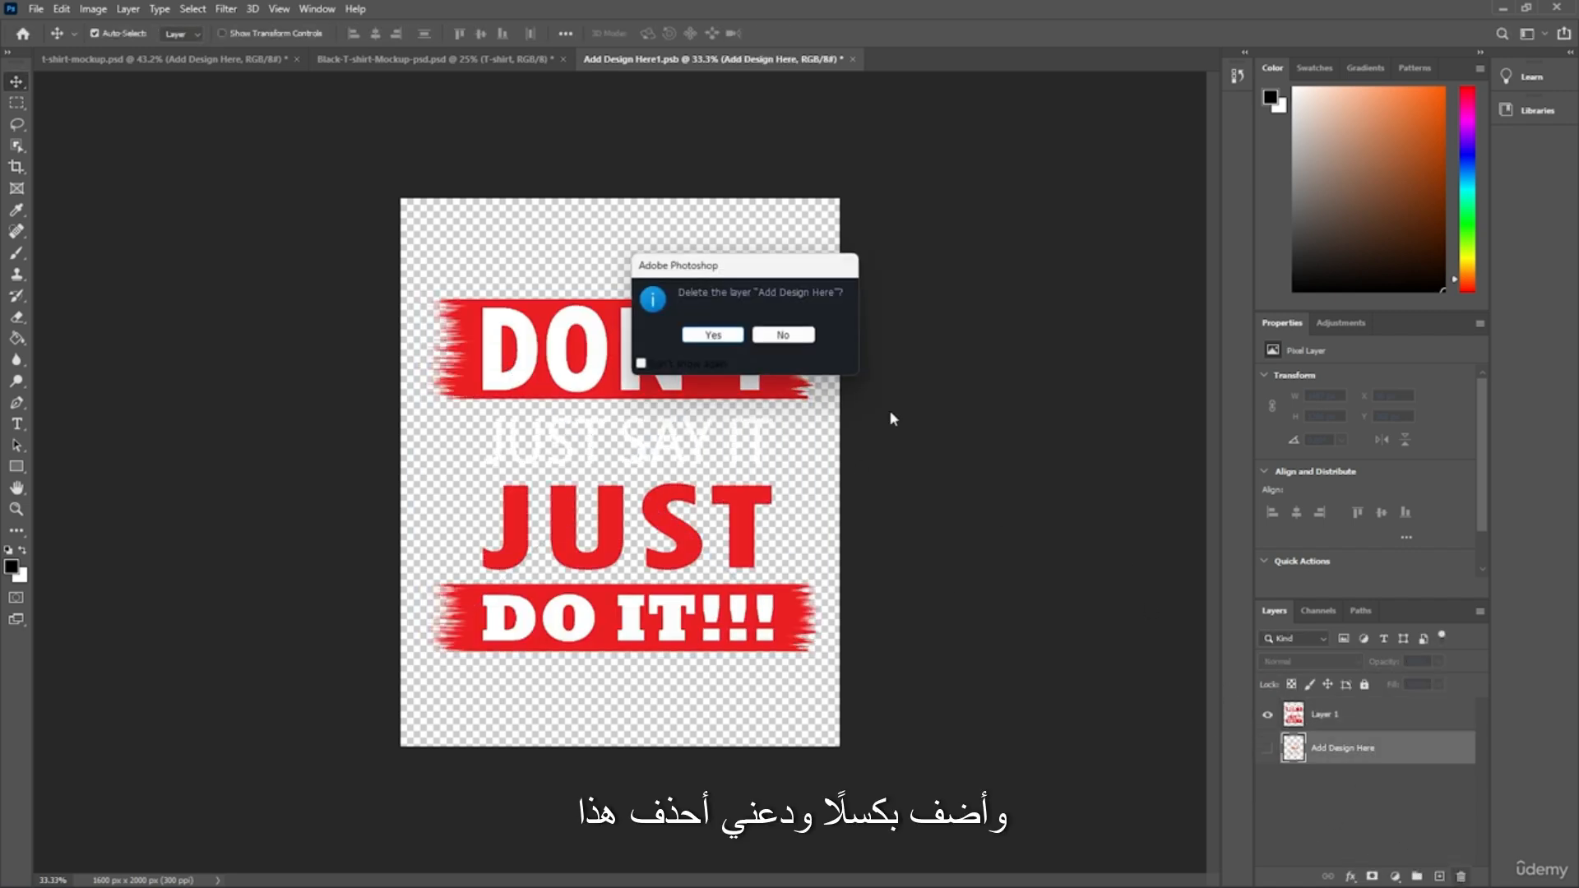
left_click(695, 337)
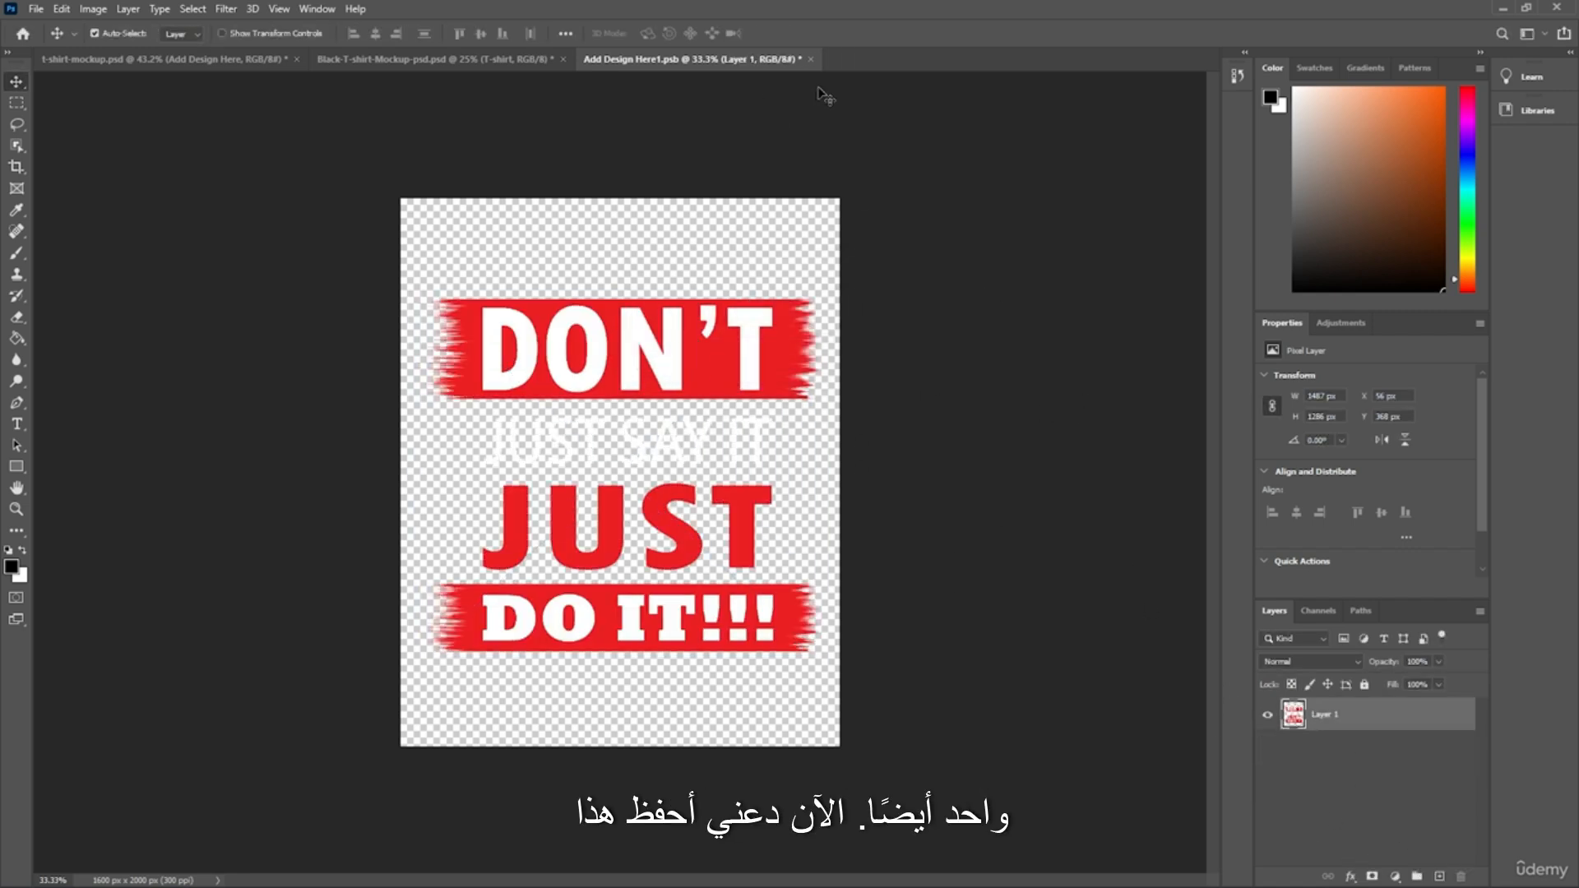
Save and close the smart object, return to t-shirt-mockup.psd and inspect the updated print on the fabric.
left_click(810, 59)
left_click(695, 337)
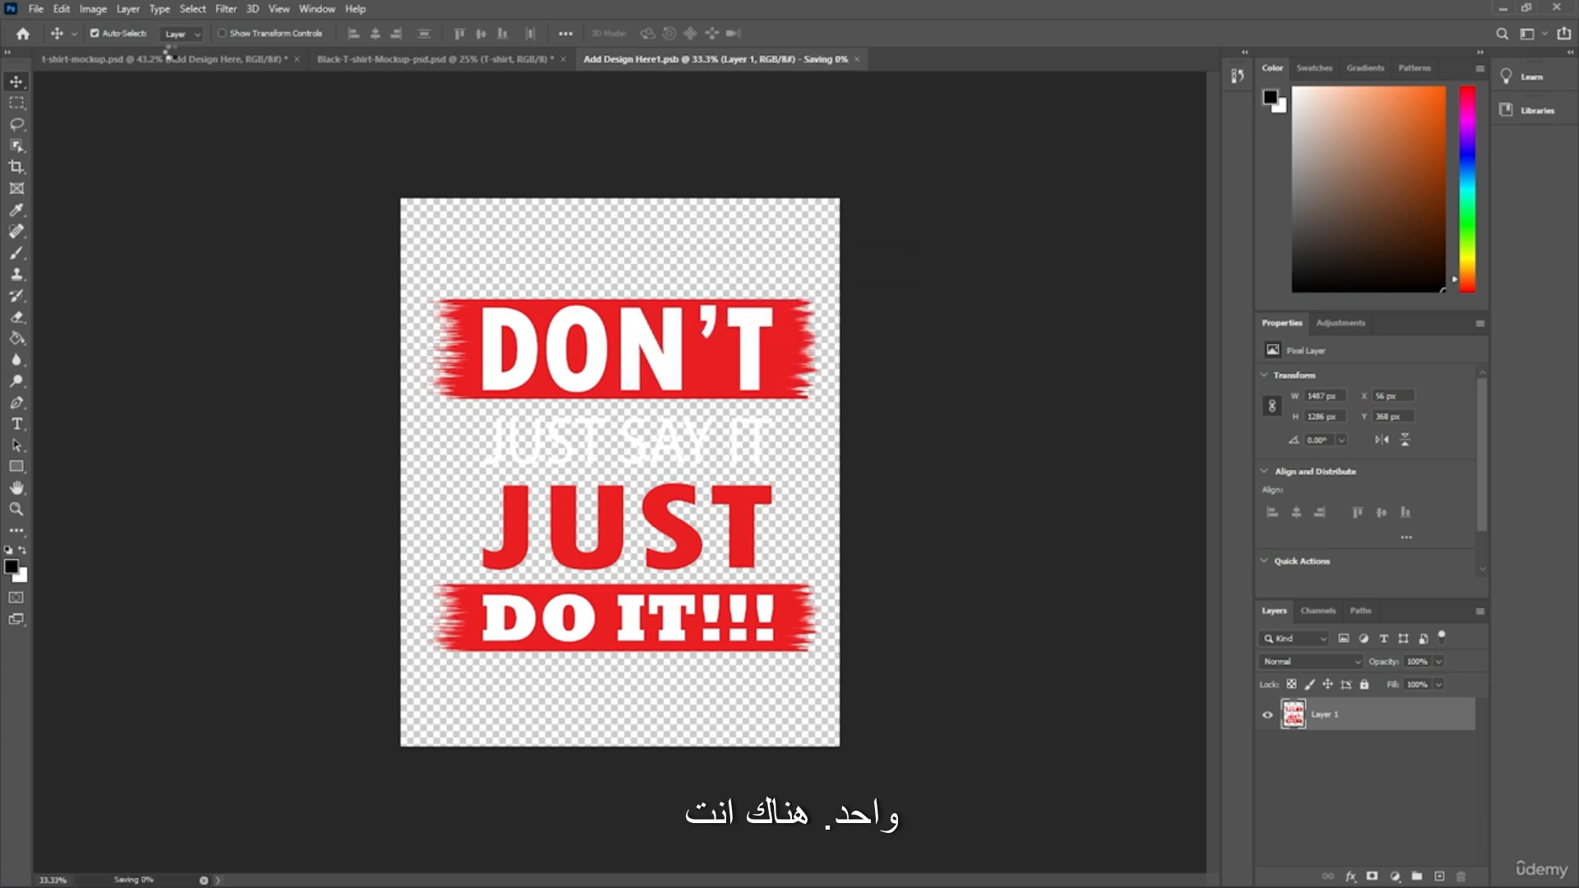
left_click(169, 57)
scroll(821, 456, "up", 2)
scroll(810, 457, "down", 2)
scroll(804, 454, "up", 10)
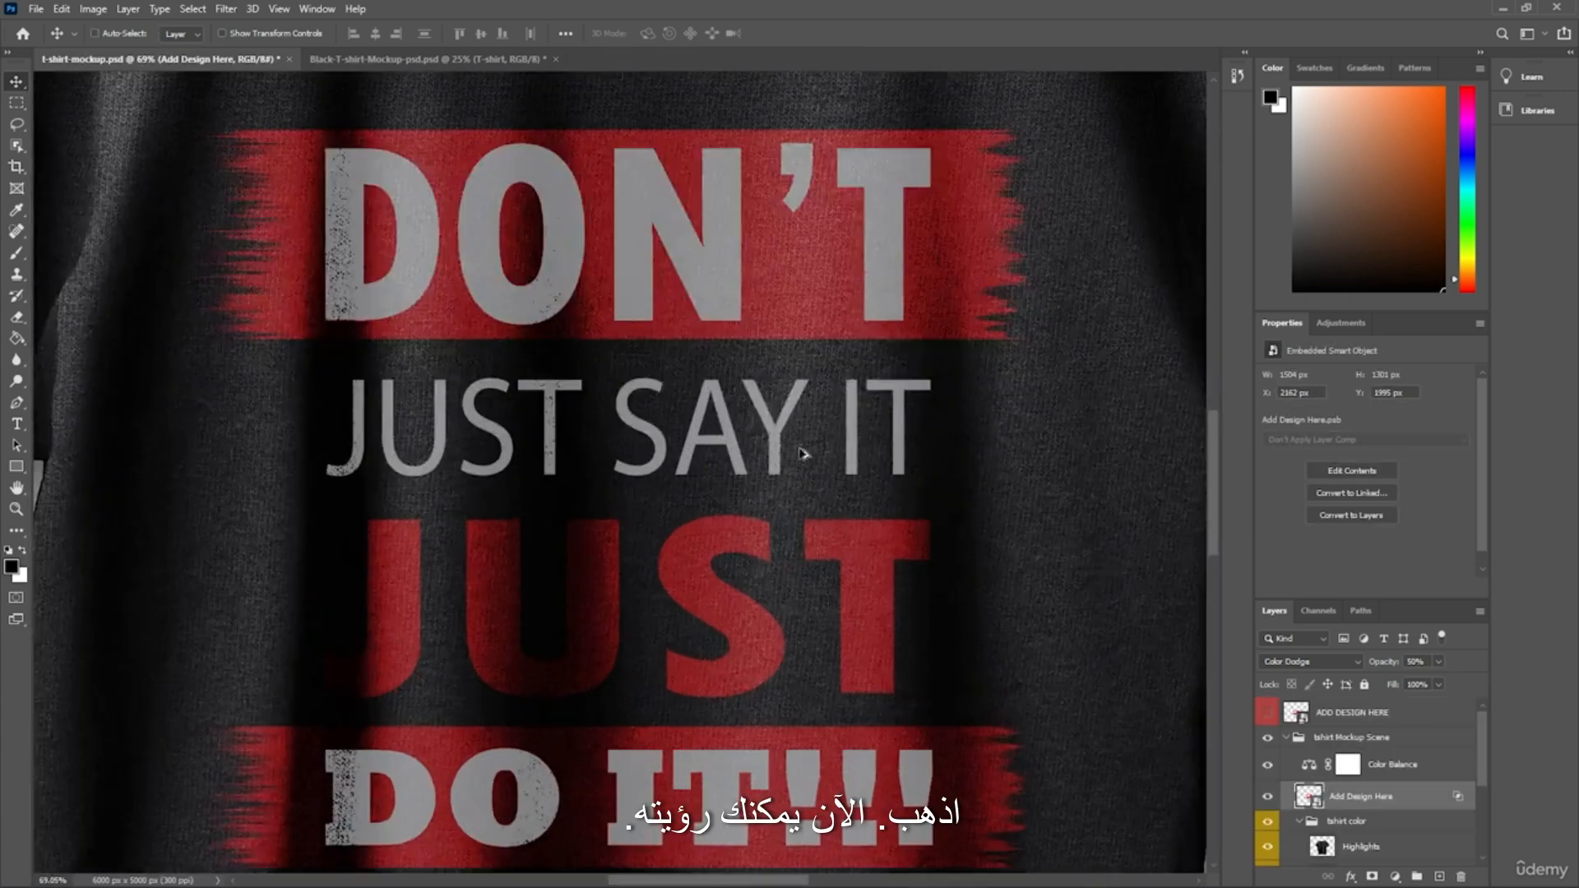
scroll(785, 448, "down", 5)
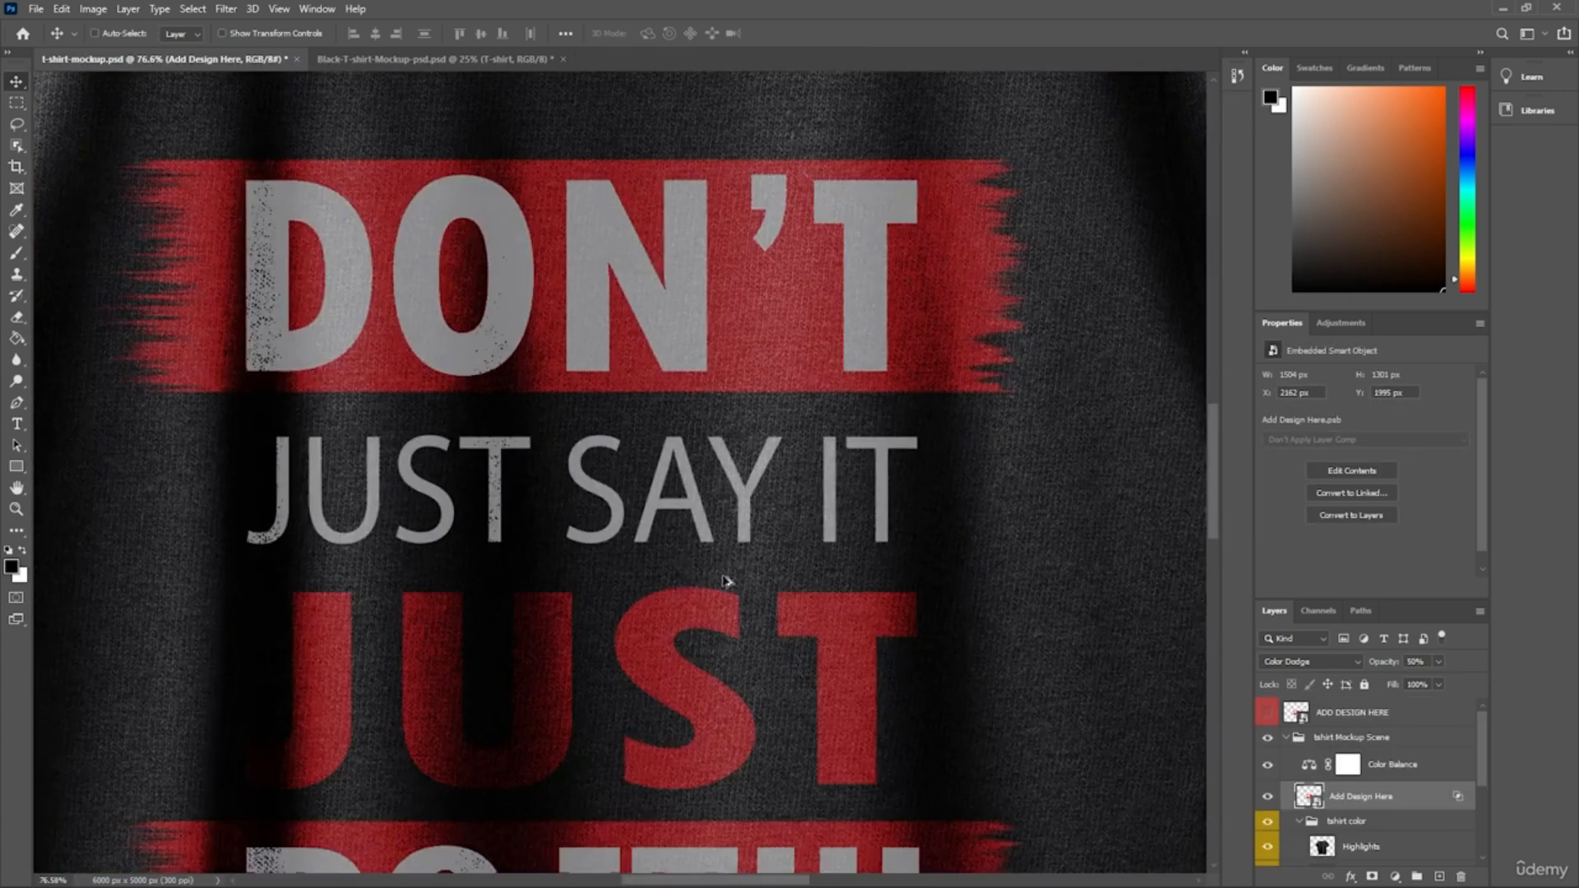
scroll(419, 549, "down", 3)
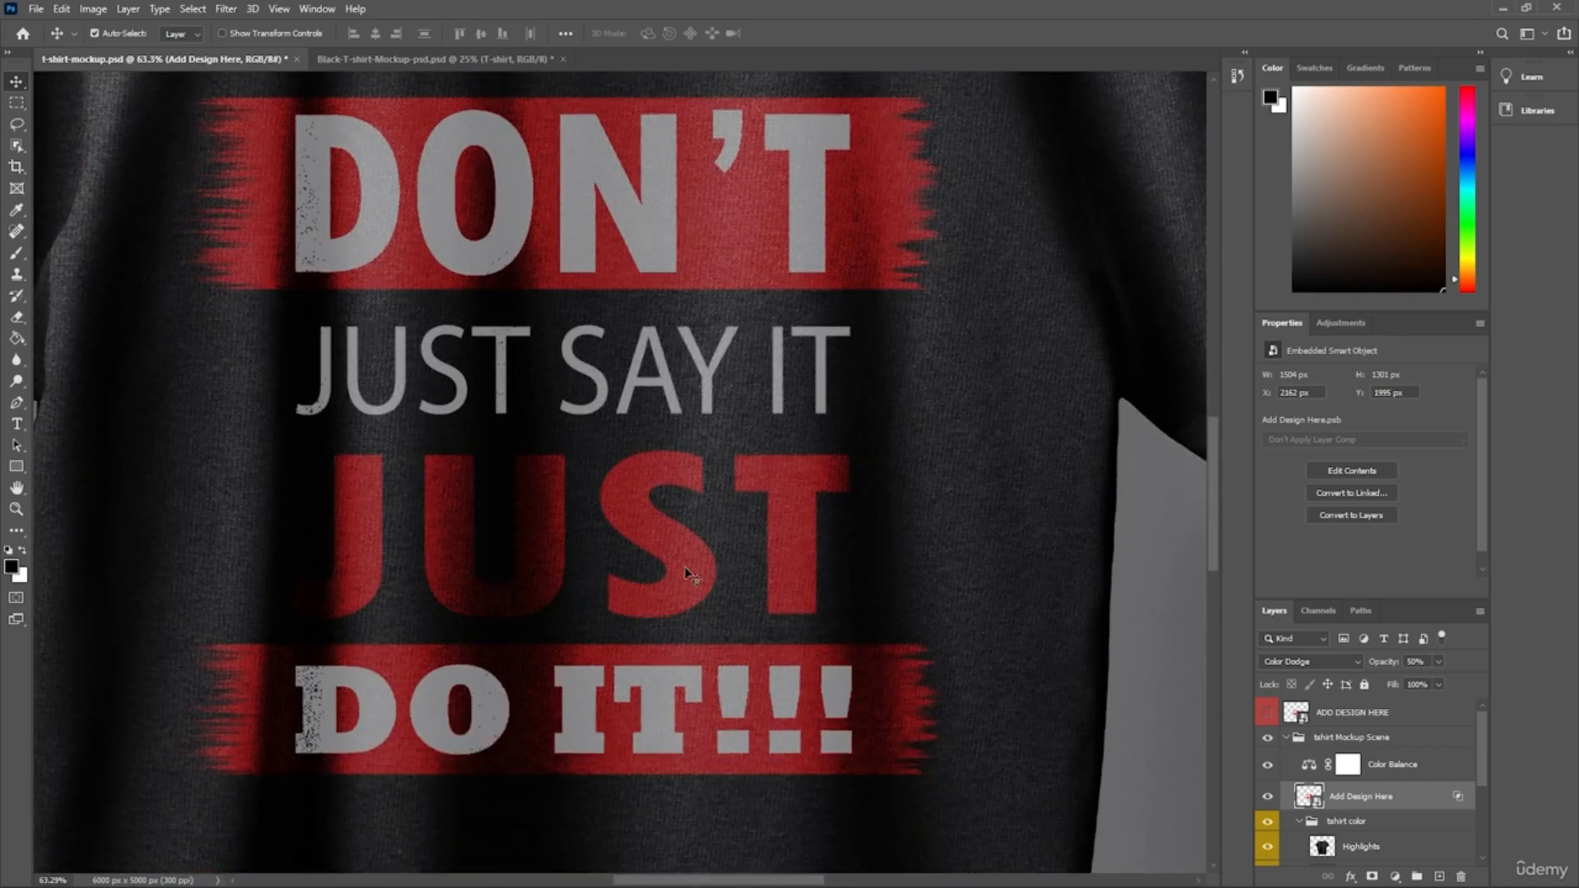
Set the Add Design Here layer's blend mode to Exclusion in its blending options.
right_click(1300, 802)
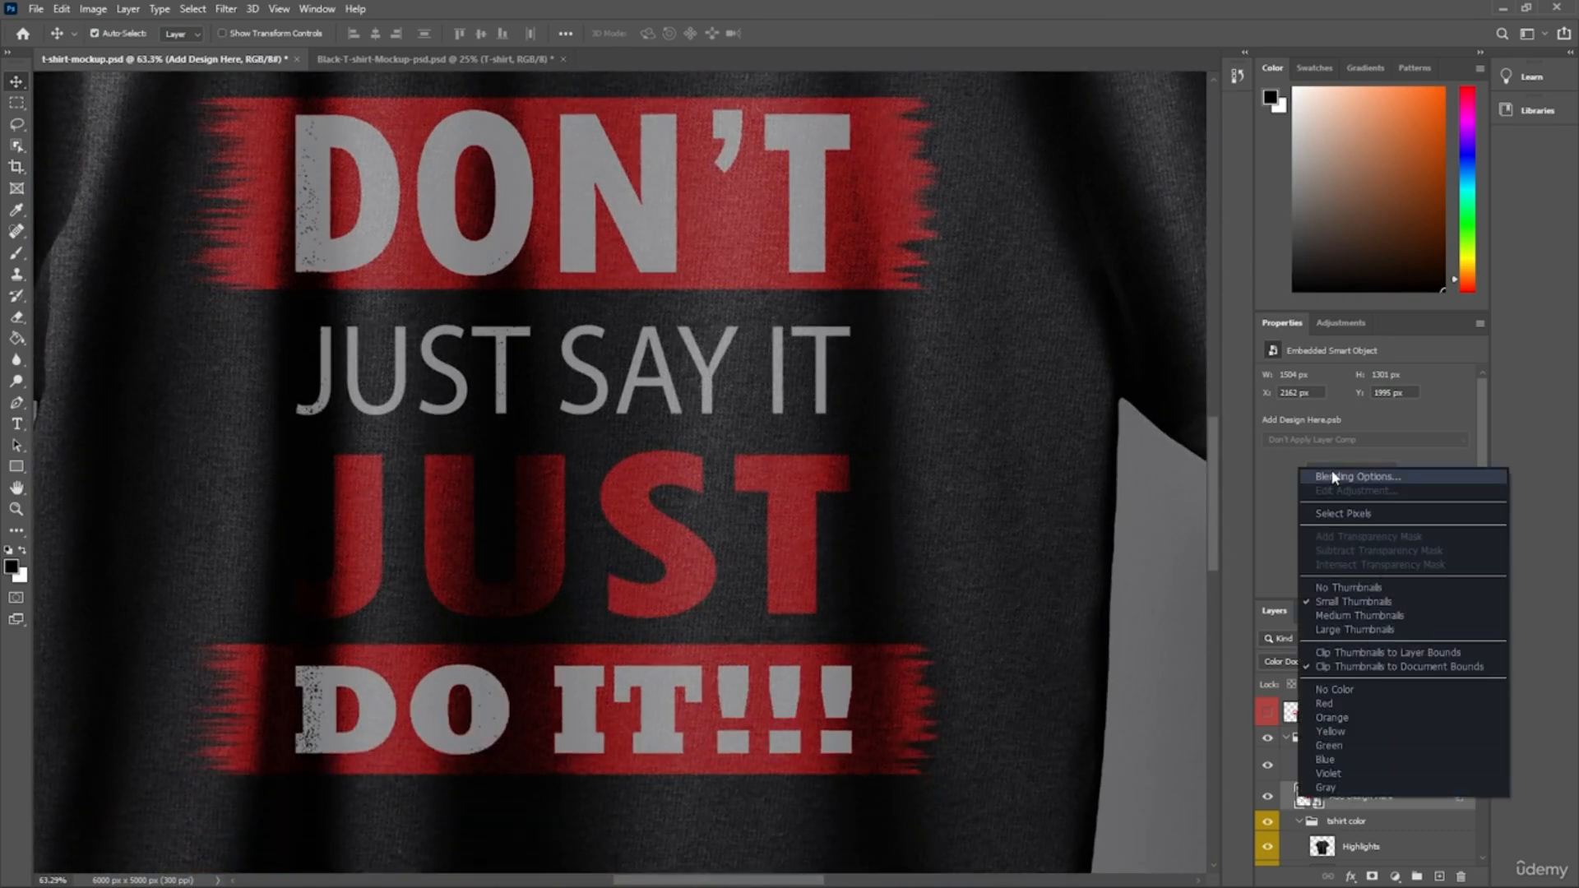
left_click(1382, 481)
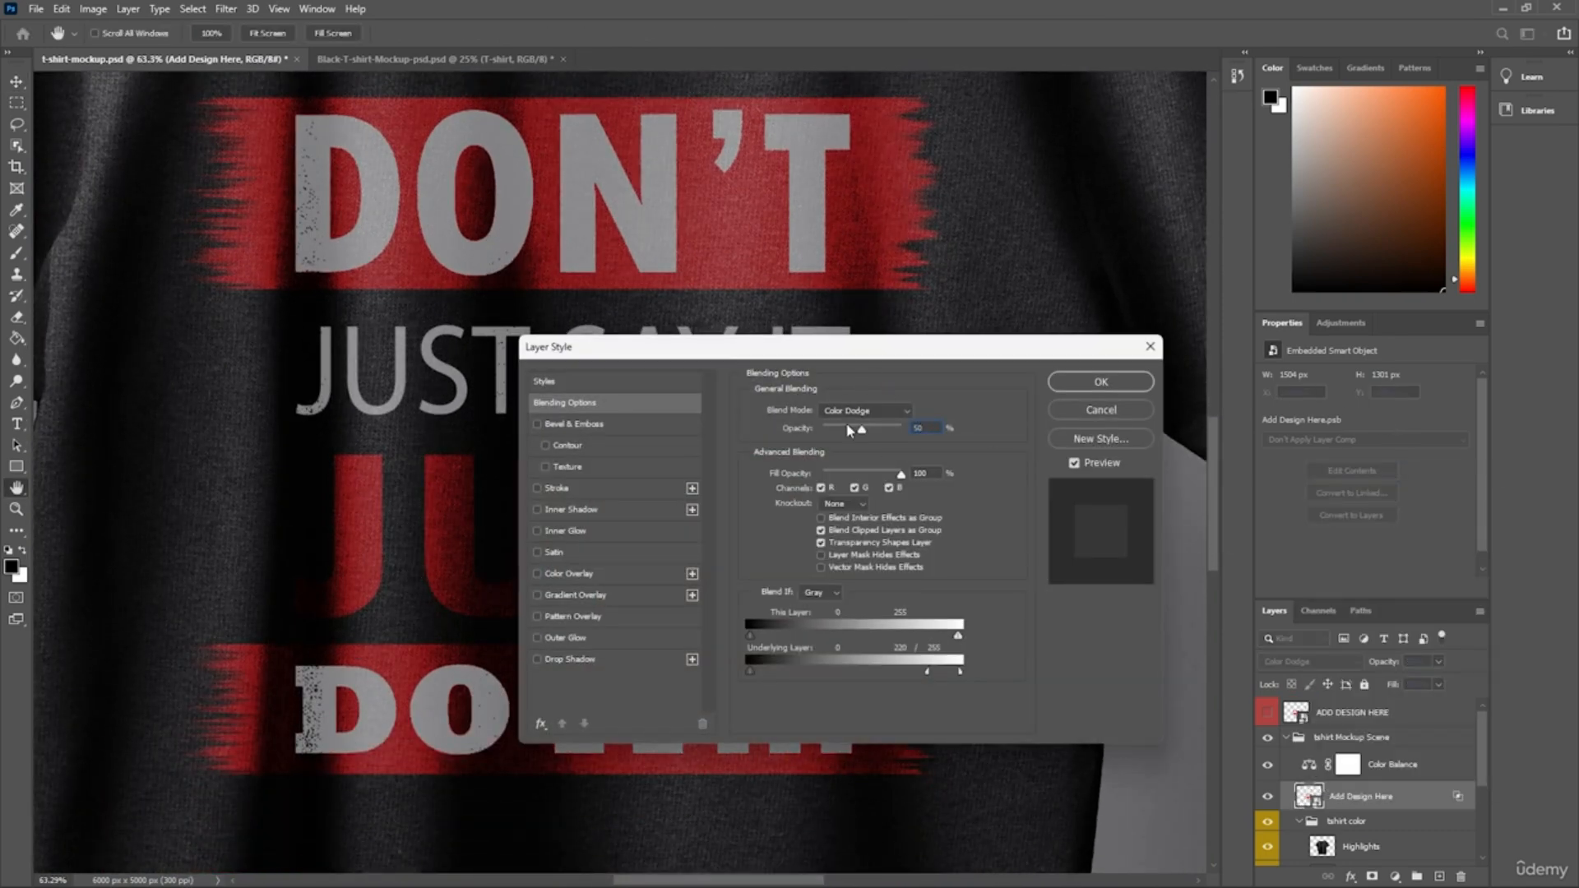
left_click_drag(880, 360, 1329, 277)
left_click(1314, 328)
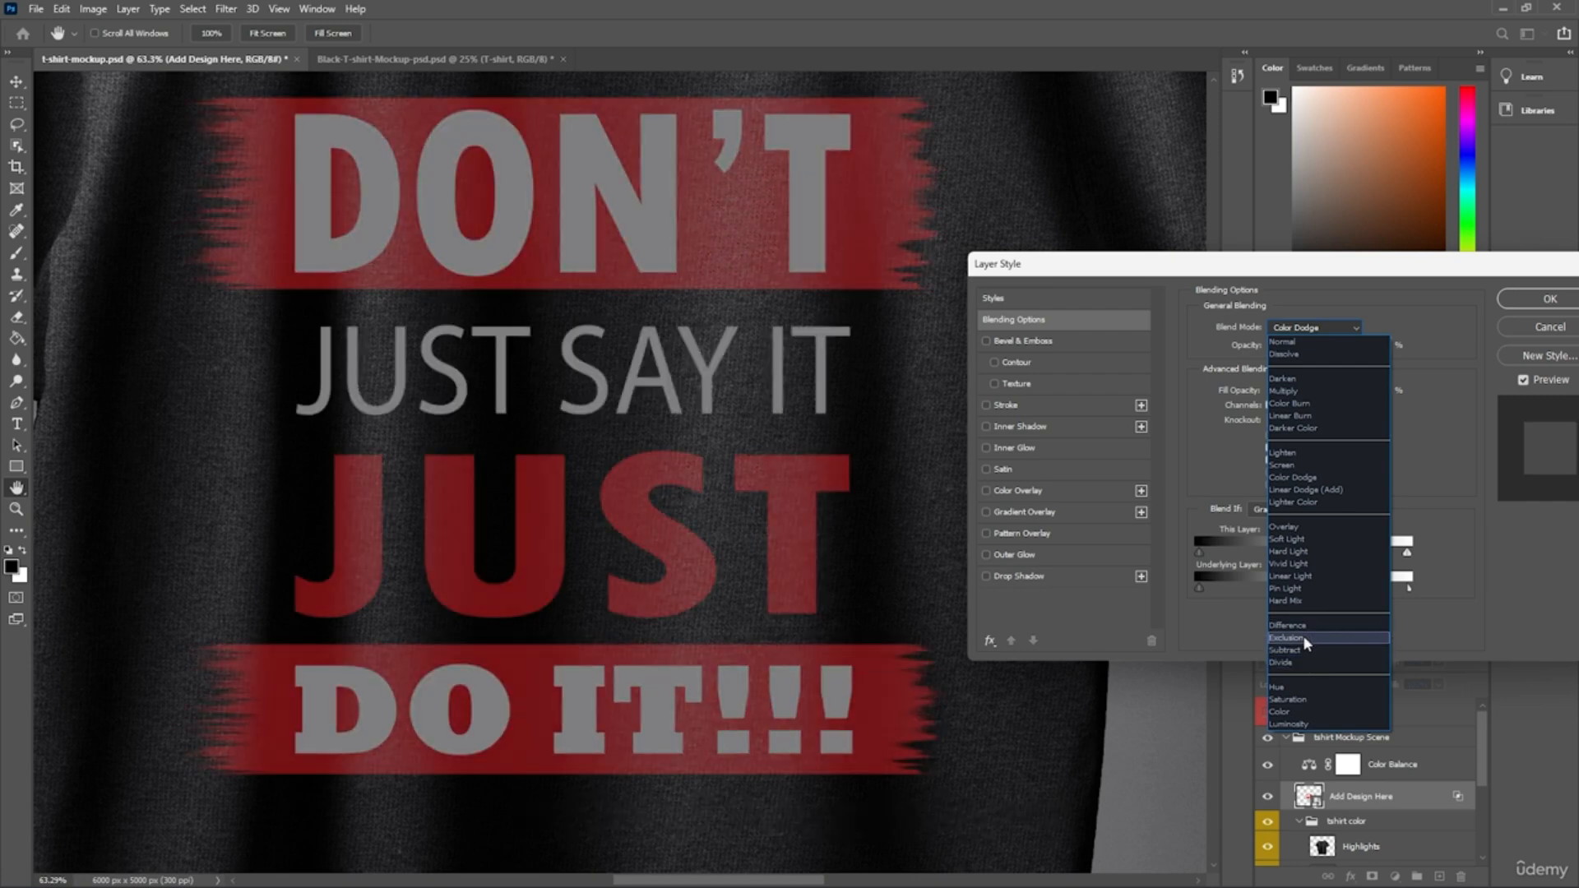
left_click(1287, 637)
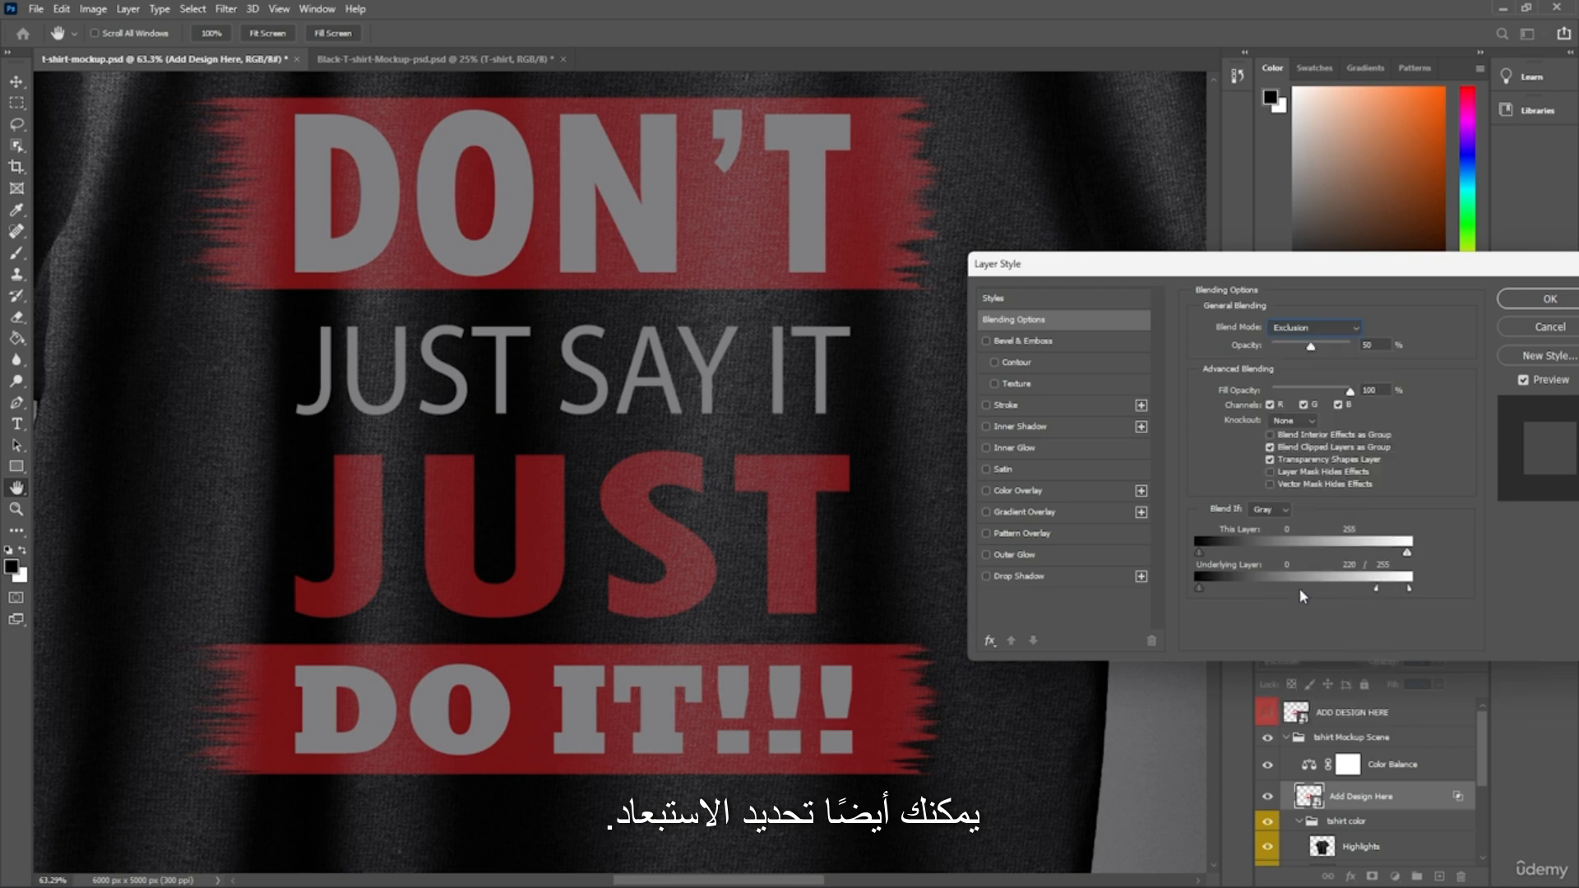
left_click_drag(1308, 265, 835, 245)
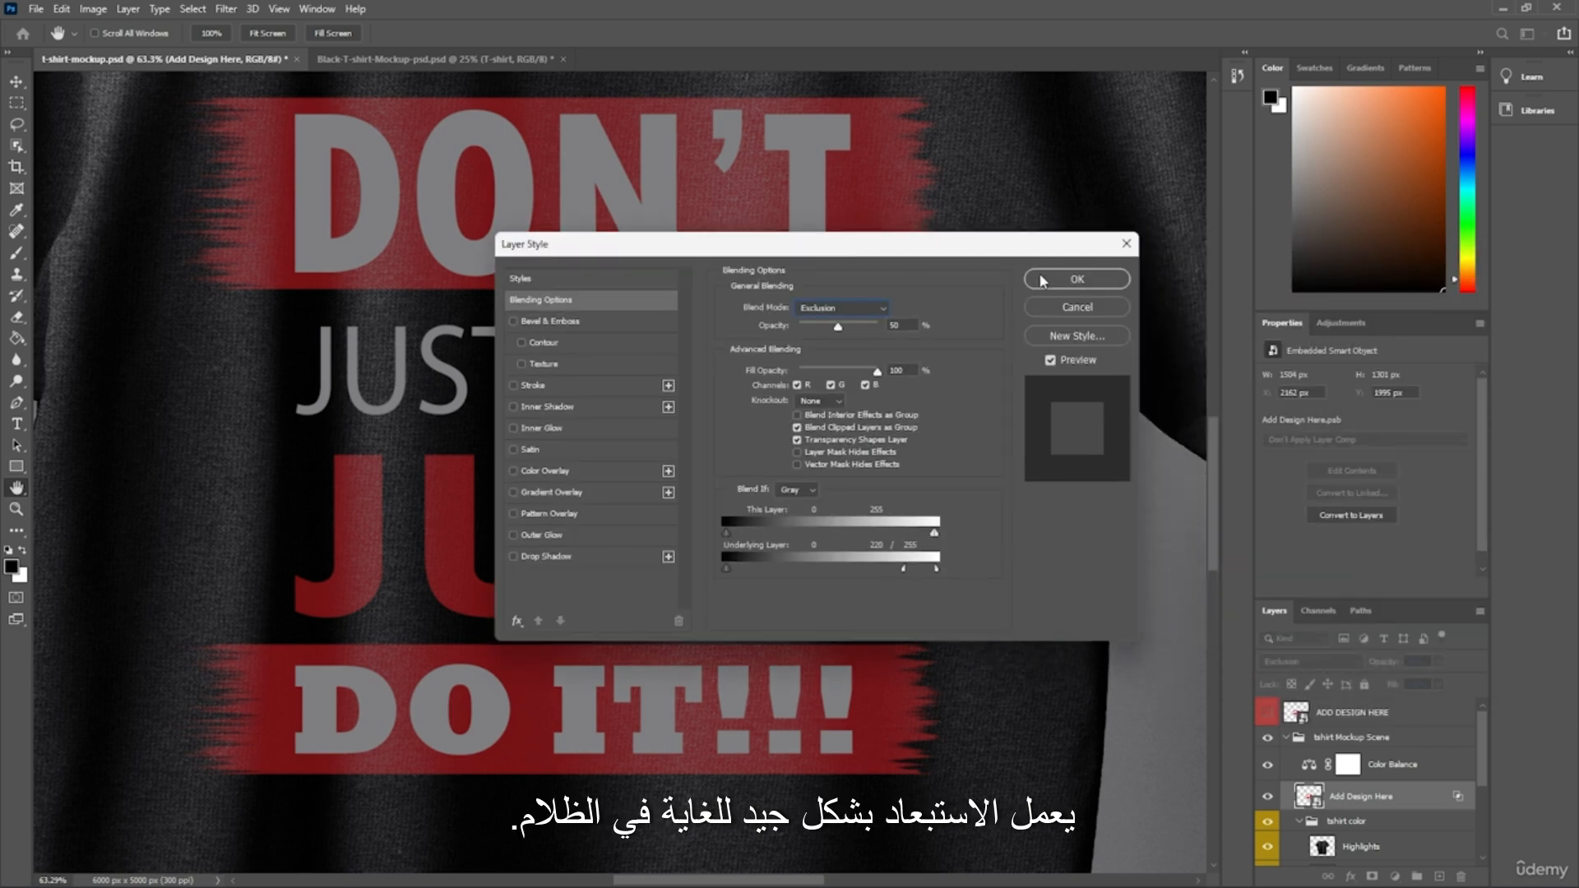
left_click(1040, 282)
Examine the blended design on the whole T-shirt mockup.
key("v")
scroll(427, 337, "down", 5)
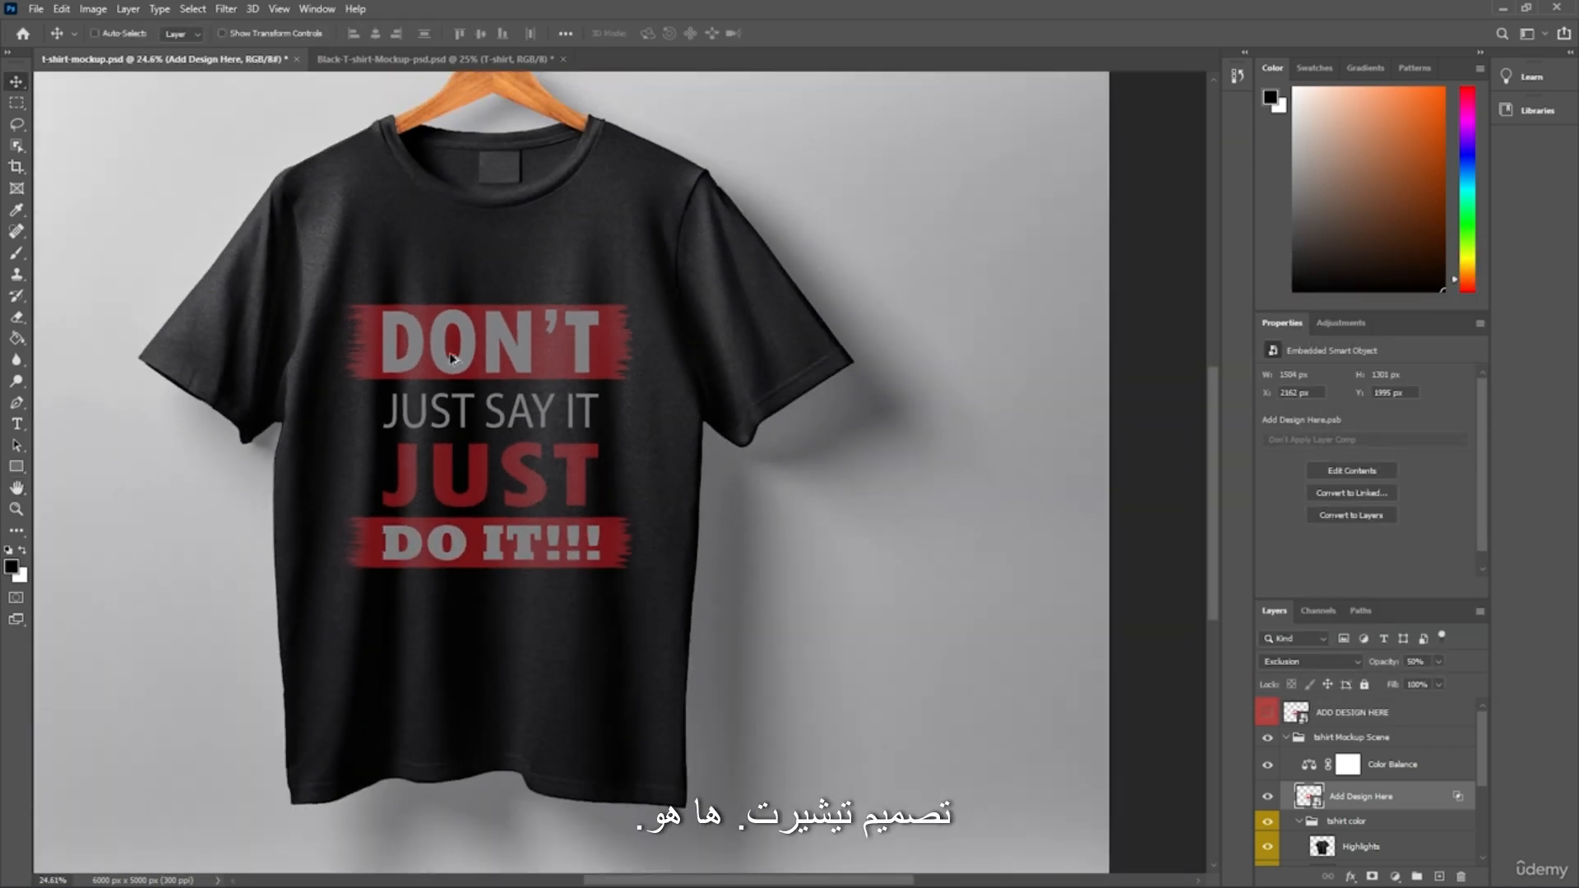
scroll(450, 358, "up", 3)
scroll(560, 434, "left", 1)
scroll(896, 601, "left", 4)
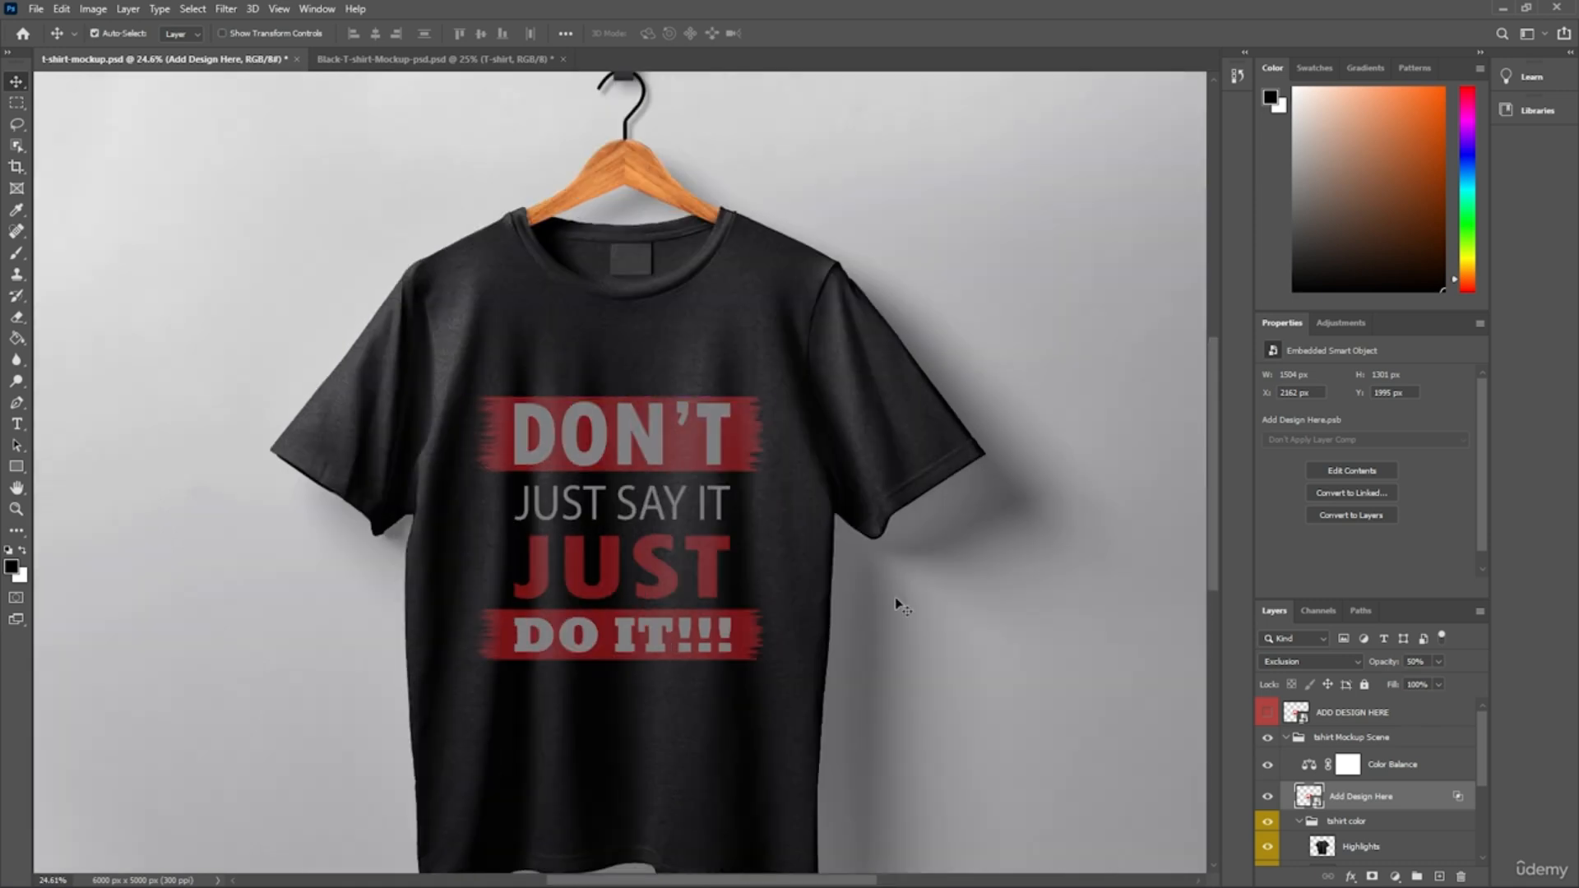
scroll(843, 571, "left", 3)
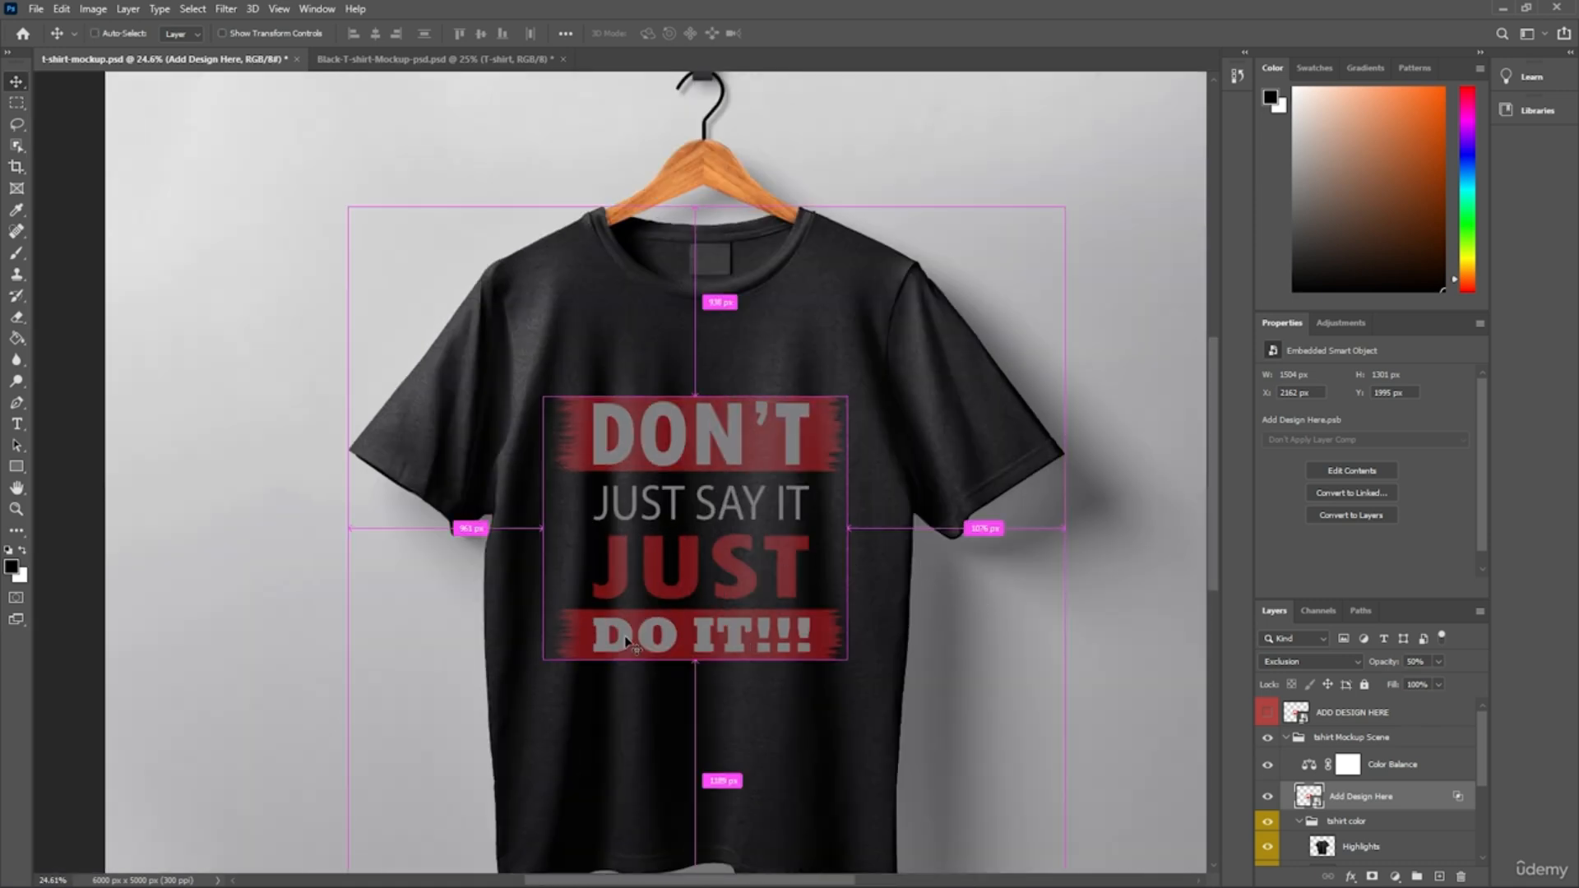
In Black-T-shirt-Mockup-psd.psd, open the T-shirt group's Smart-object contents and delete the YOUR DESIGN CAN BE HERE text layer.
scroll(851, 304, "down", 2)
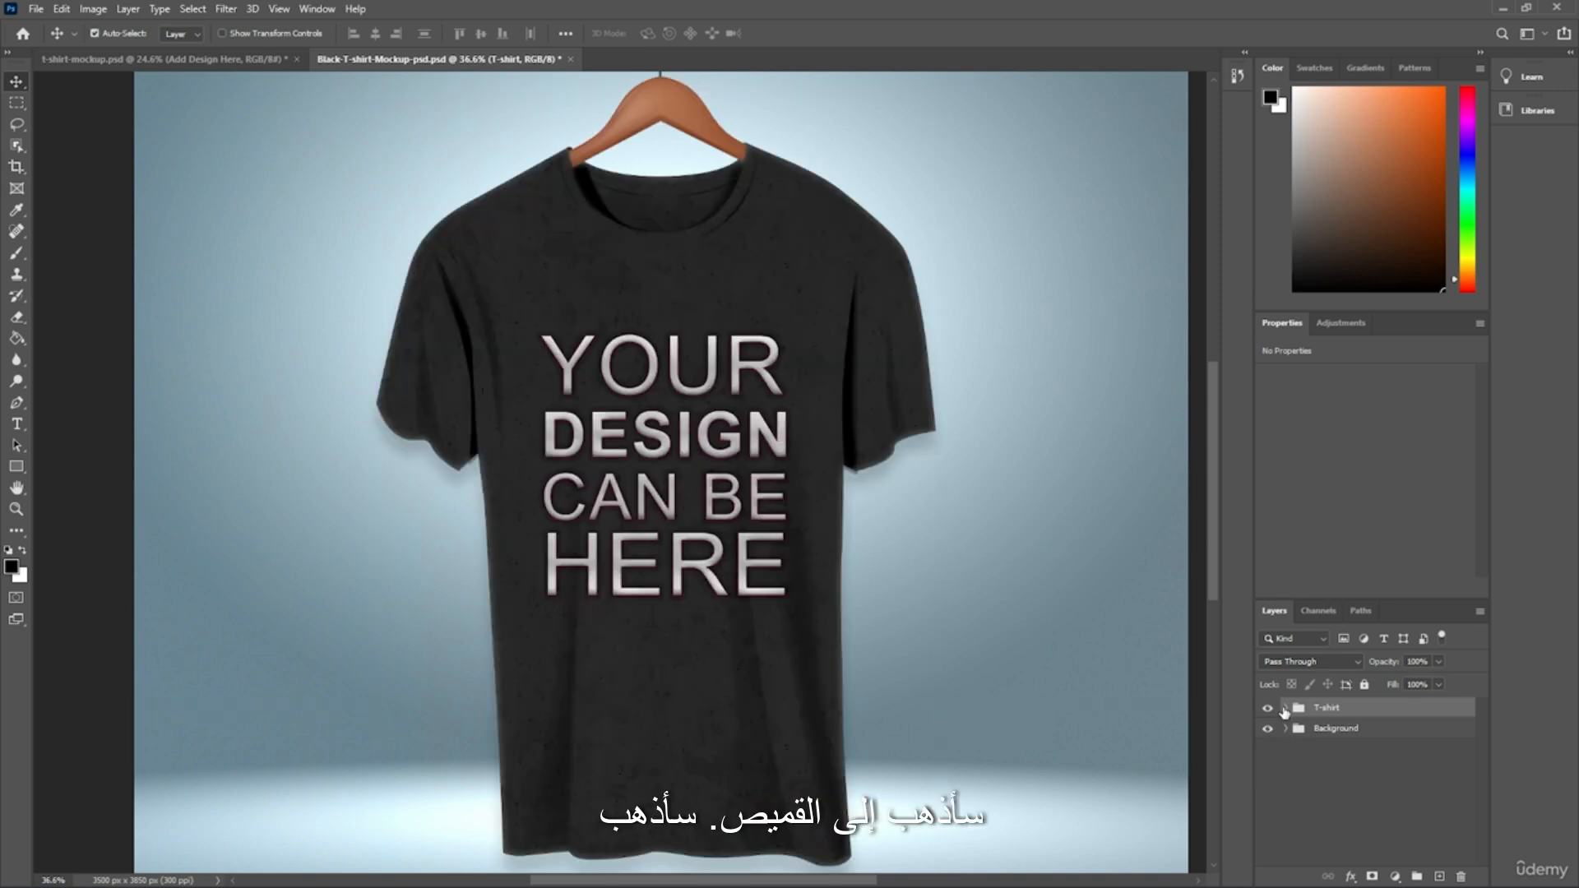
left_click(1284, 708)
left_click(1310, 803)
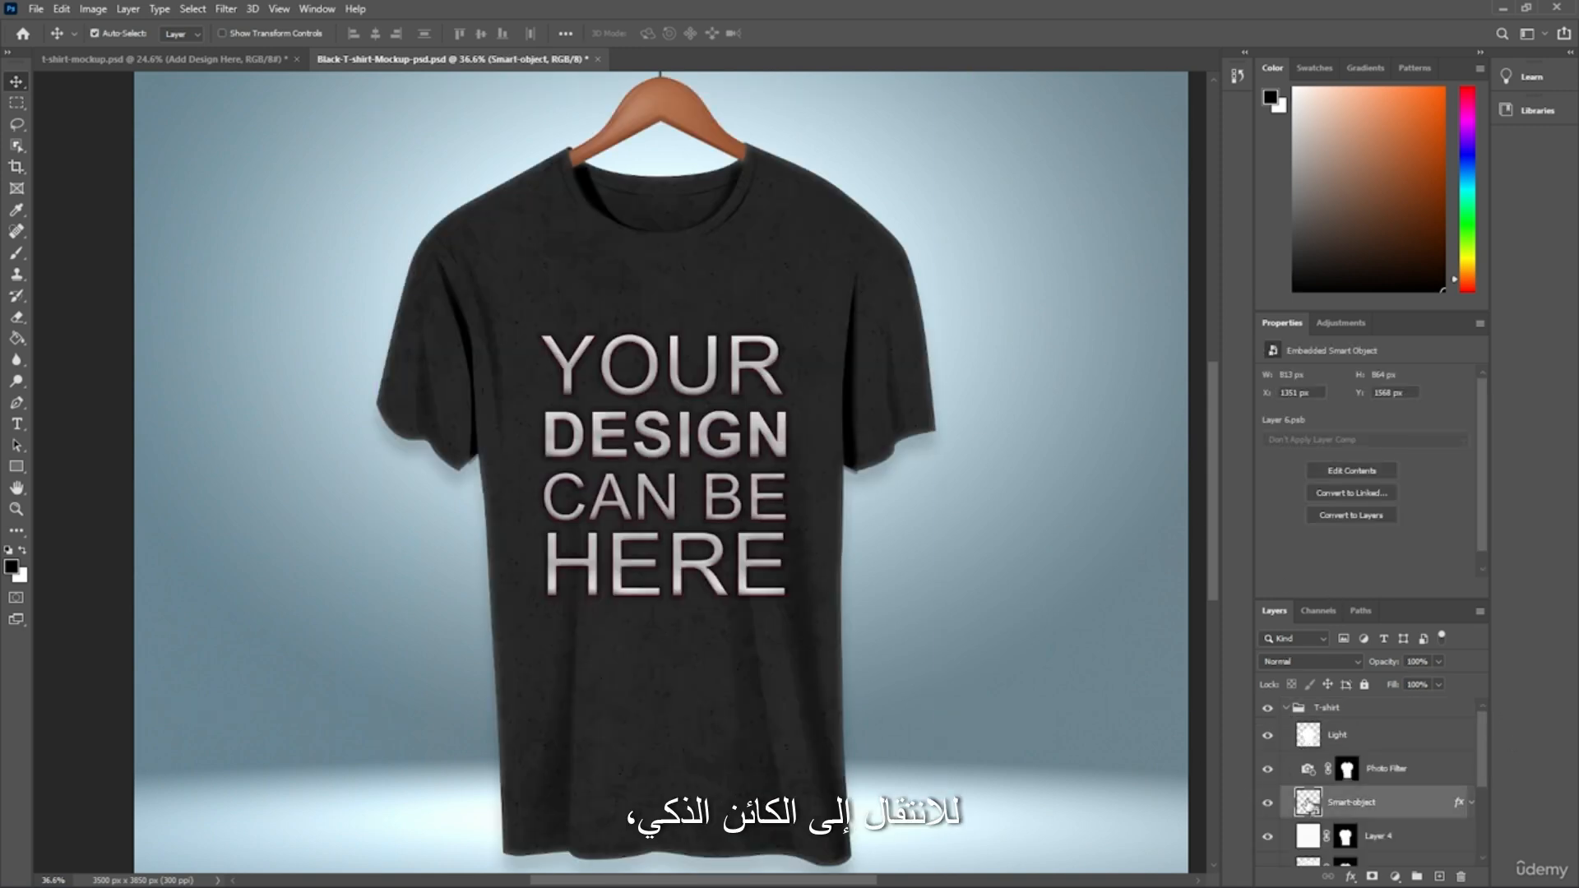
double_click(1307, 802)
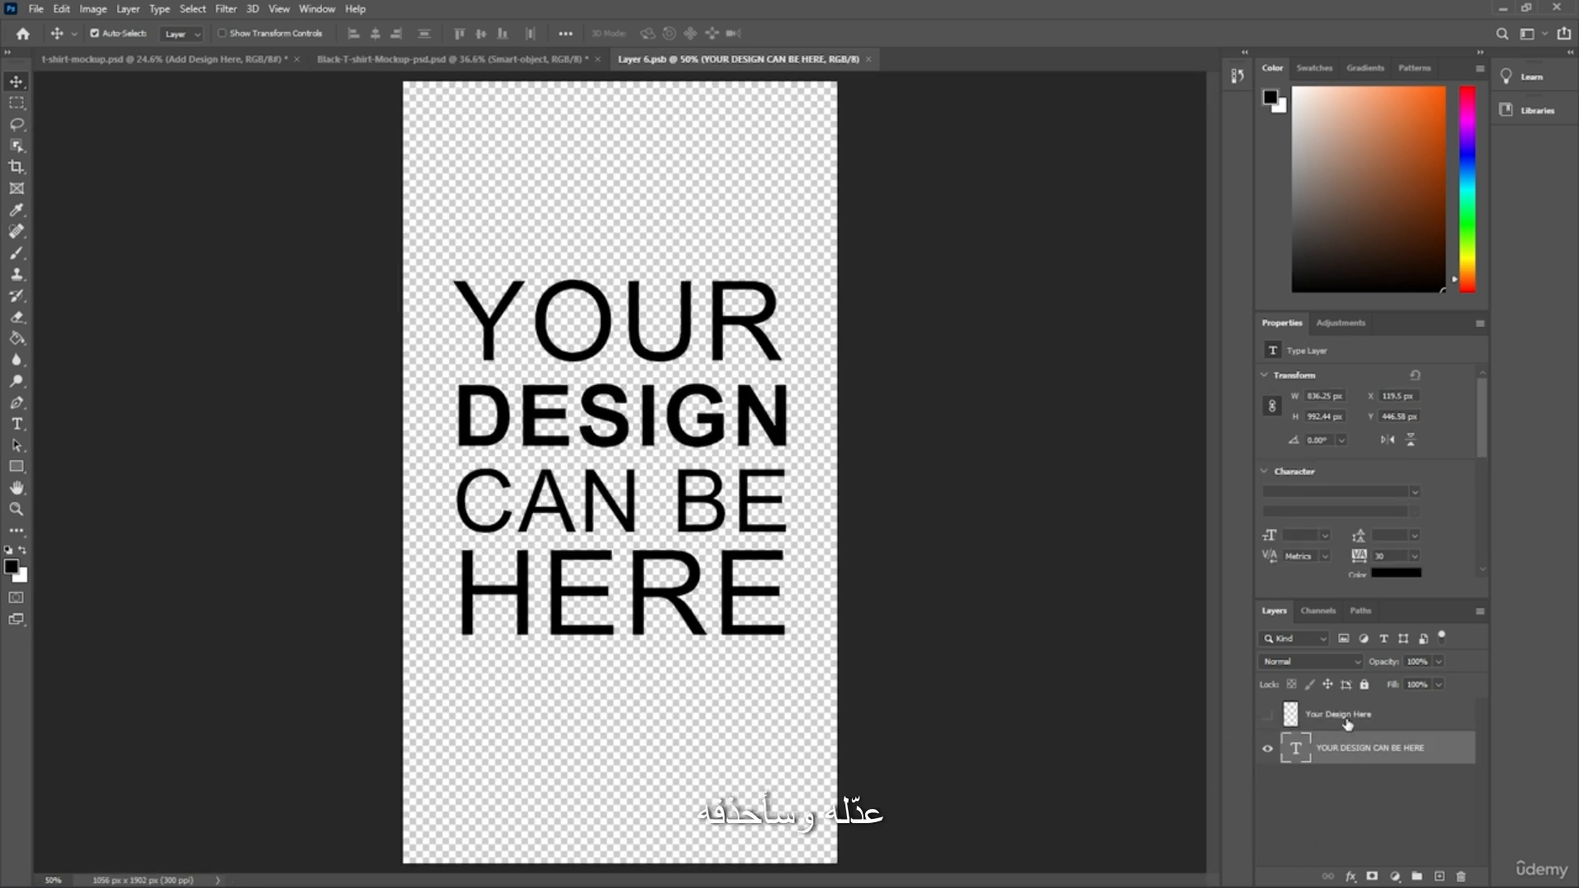
left_click(1460, 877)
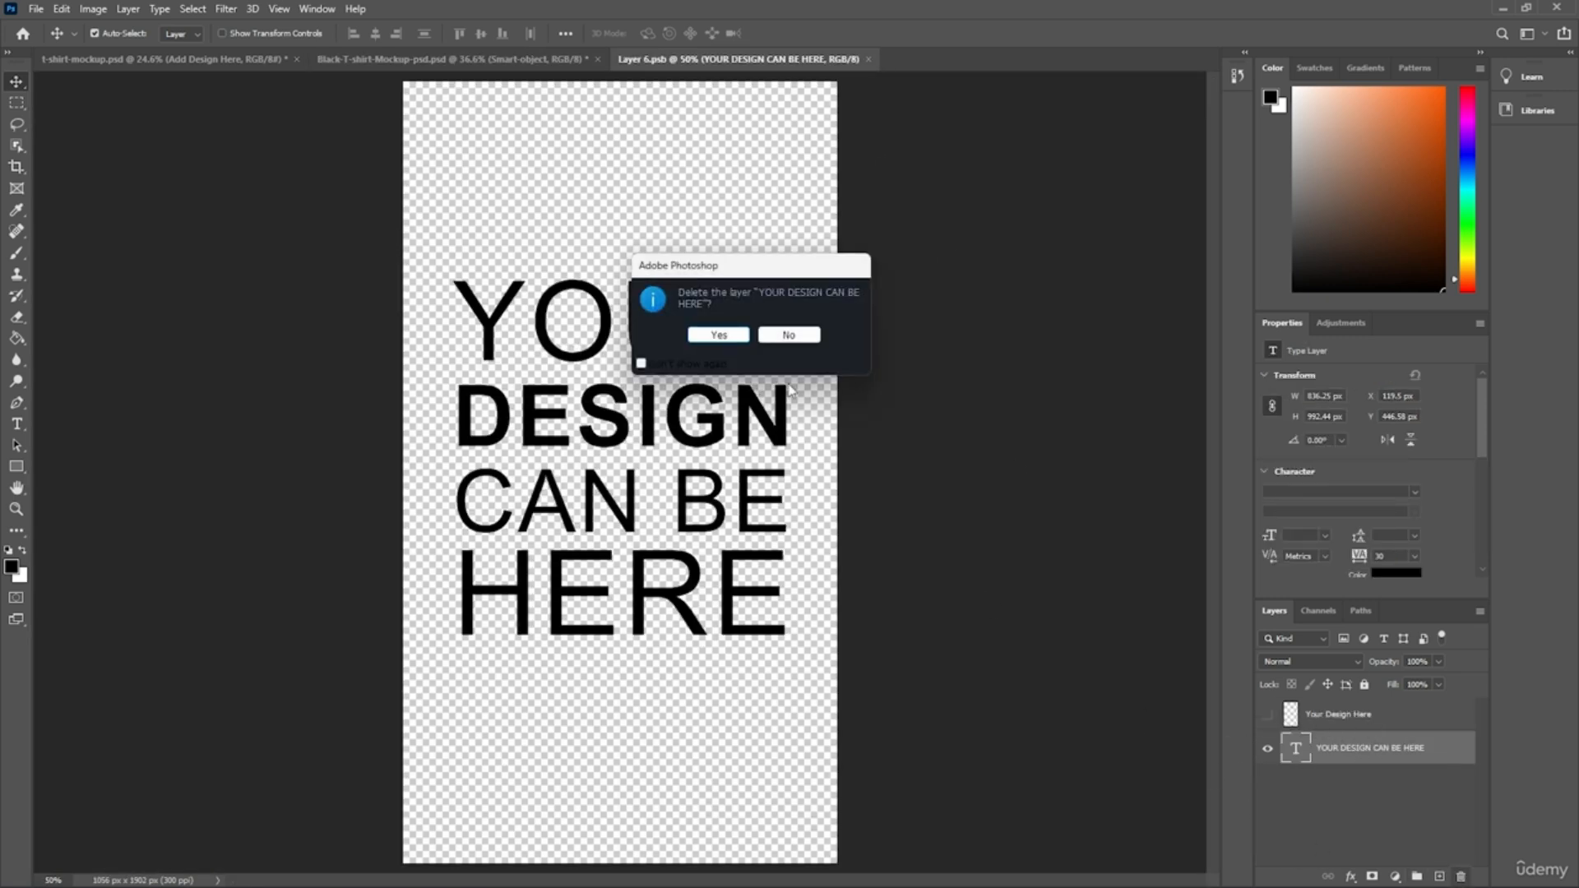
left_click(719, 335)
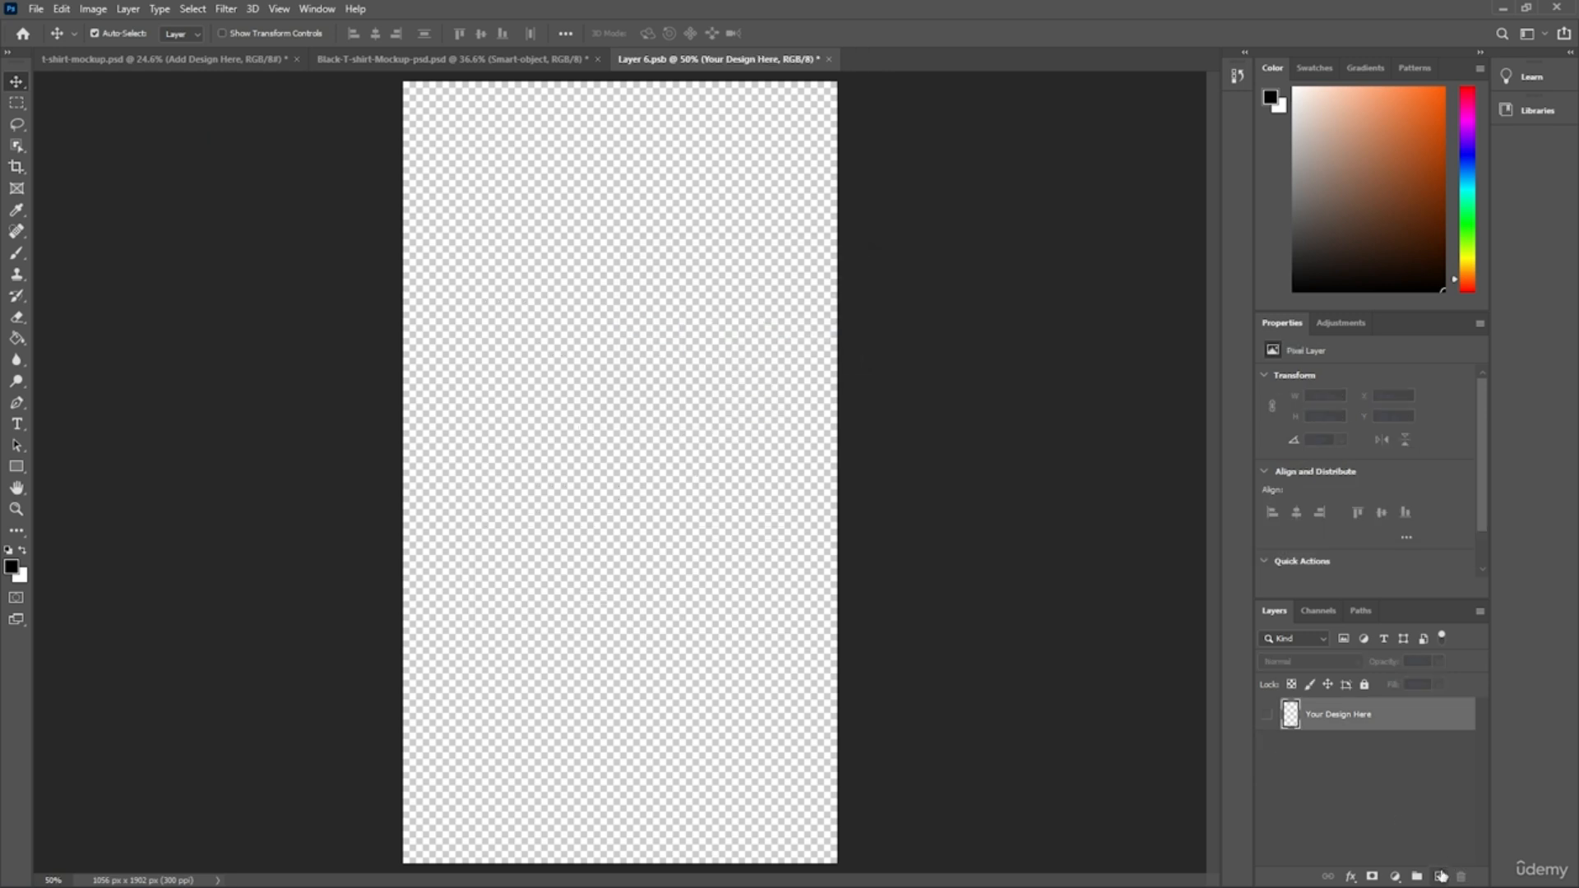
Paste the poster artwork as pixels into Layer 6.psb and delete the empty Your Design Here layer.
key("ctrl+v")
left_click(773, 375)
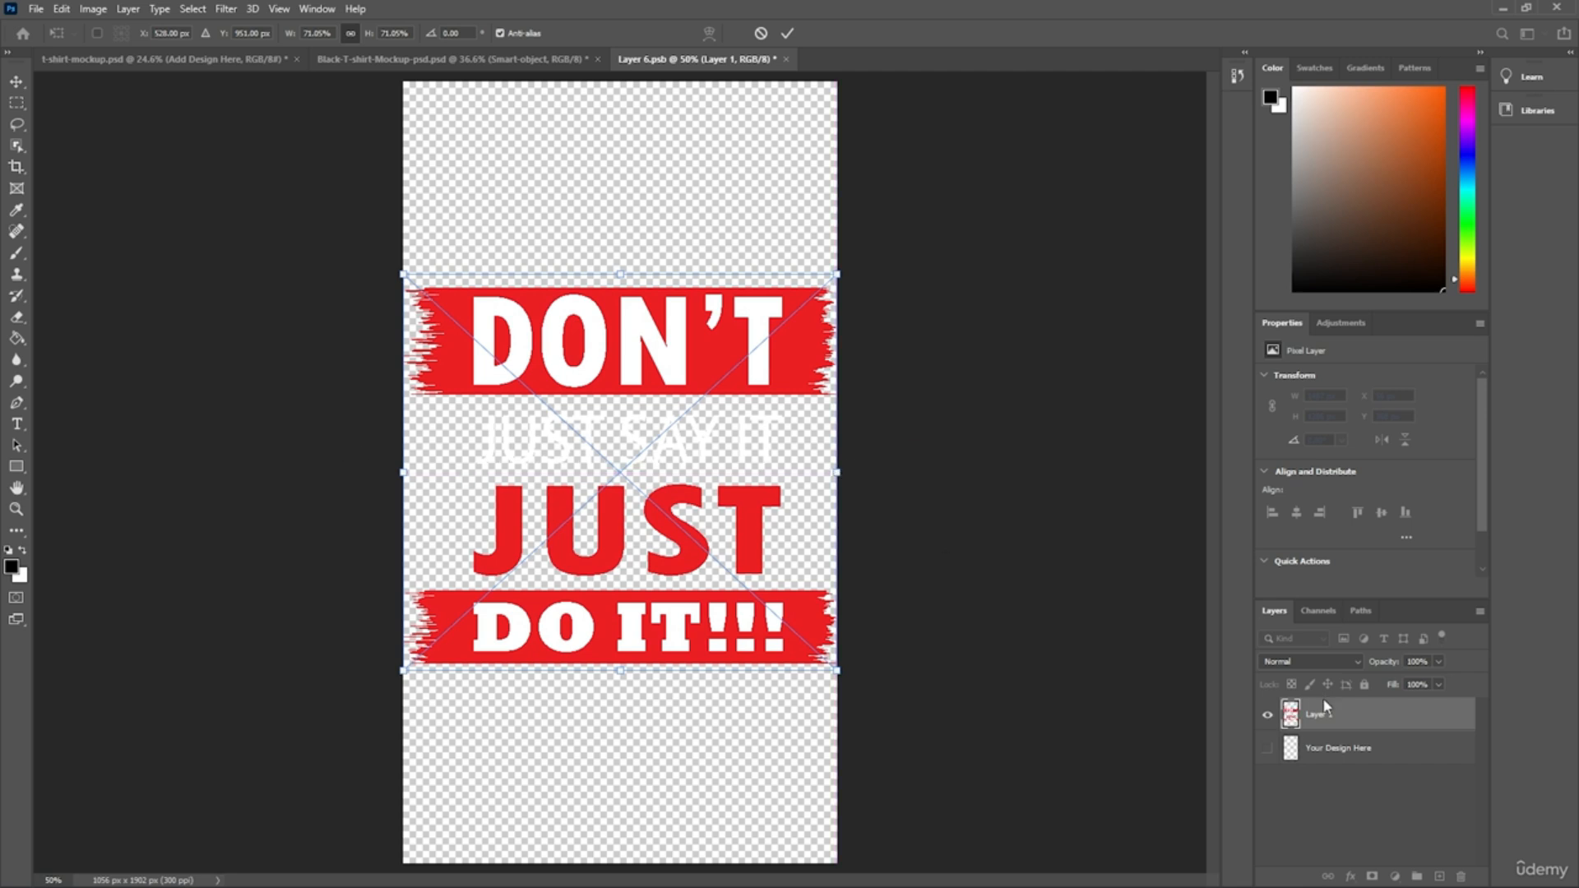
left_click(1295, 749)
left_click(1461, 875)
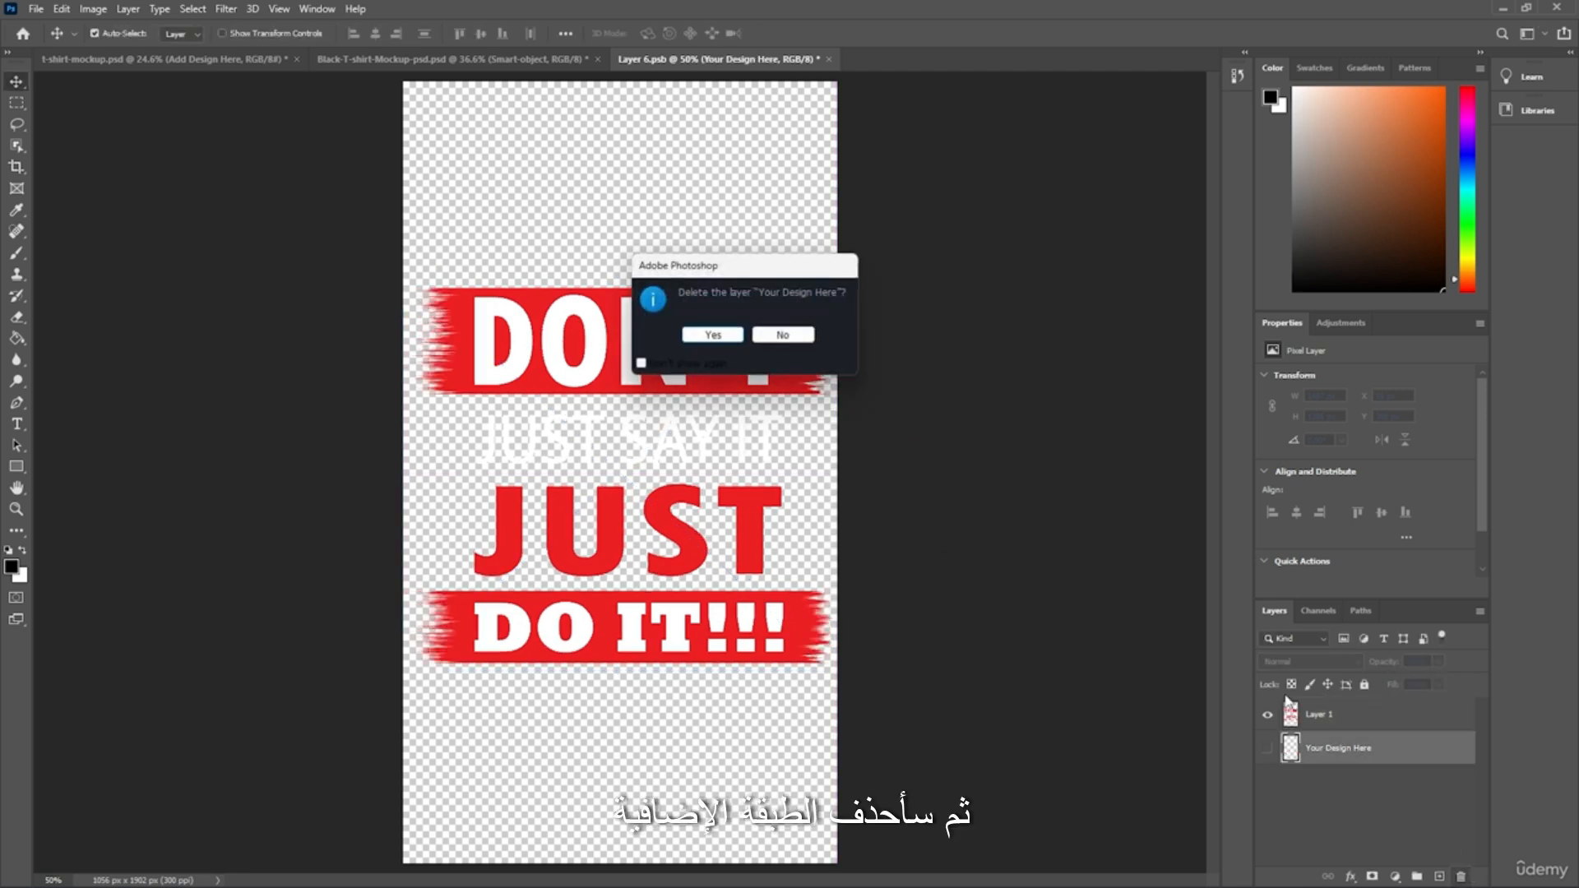
left_click(721, 334)
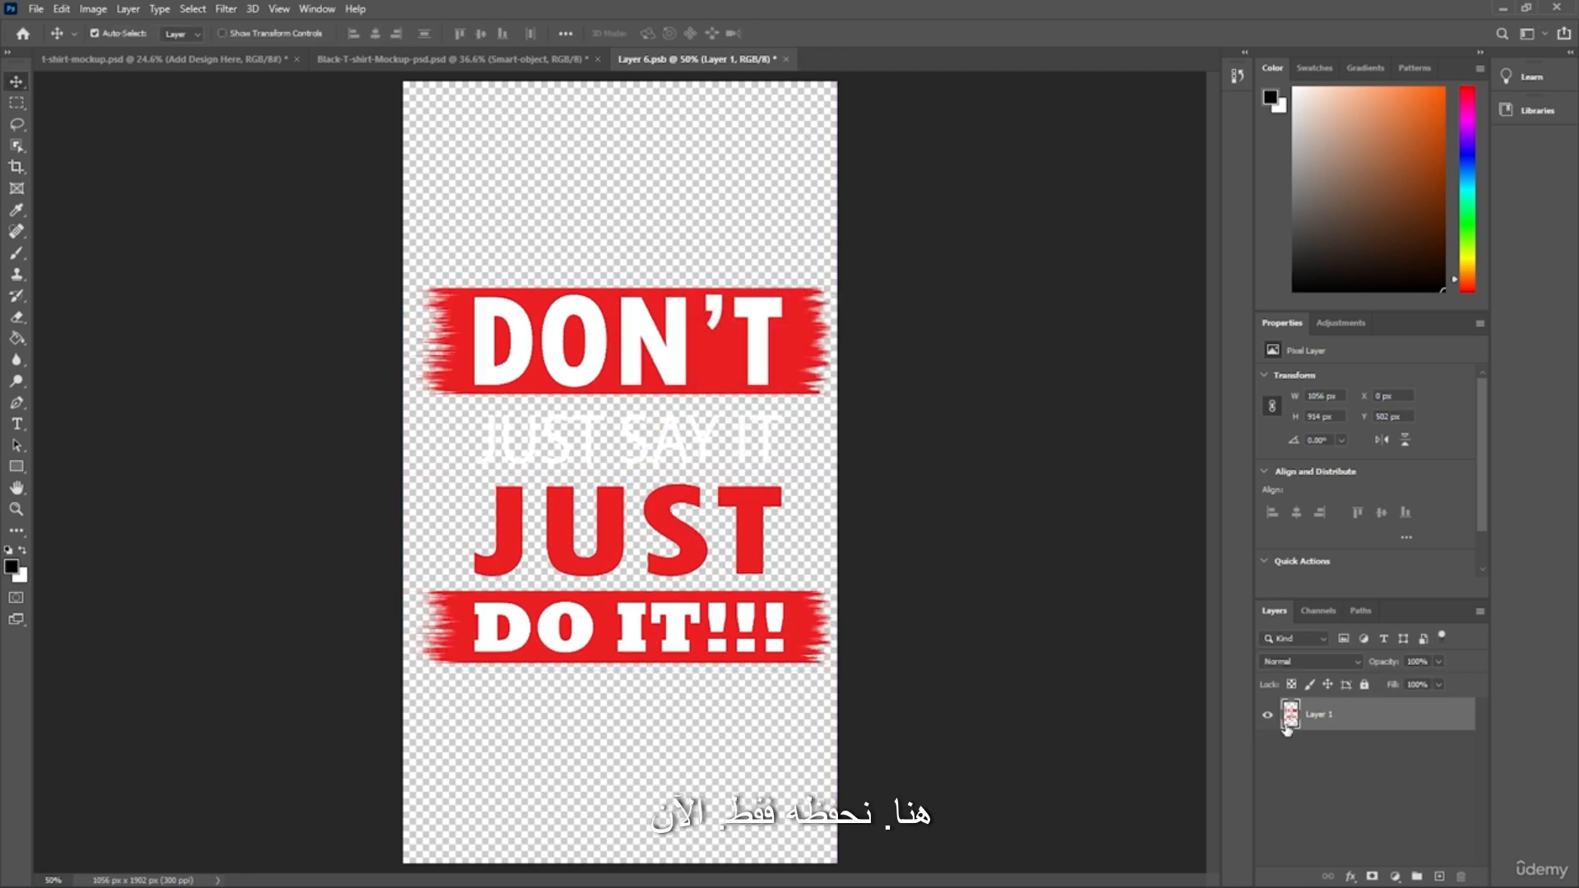
Save and close Layer 6.psb, and hide all effects of the Smart-object layer in the mockup.
left_click(786, 60)
left_click(724, 329)
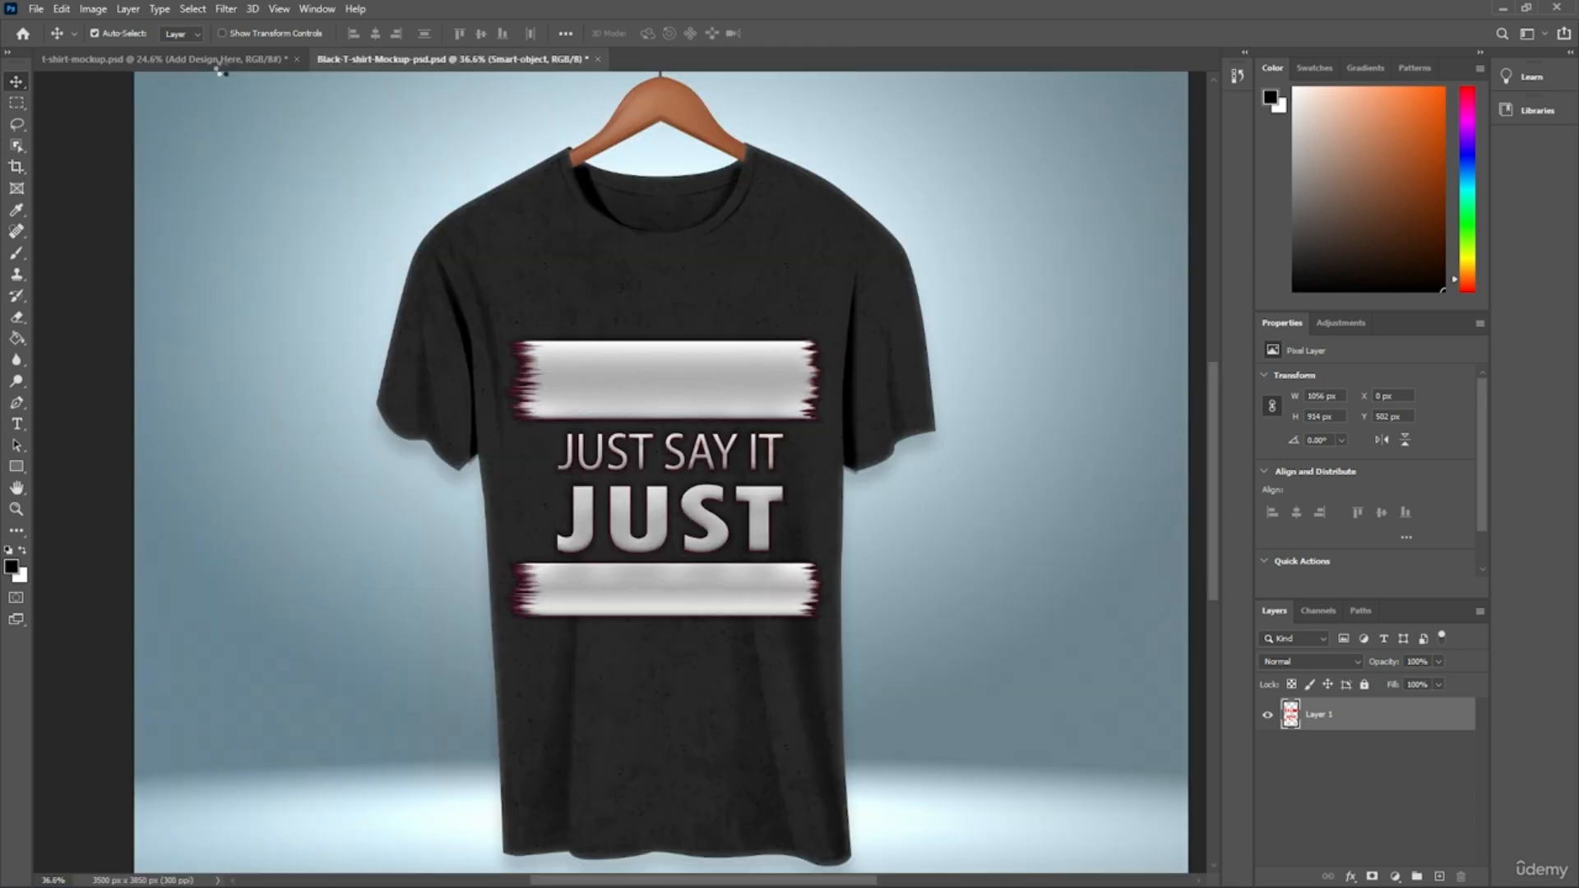
scroll(633, 471, "up", 4)
scroll(714, 556, "down", 1)
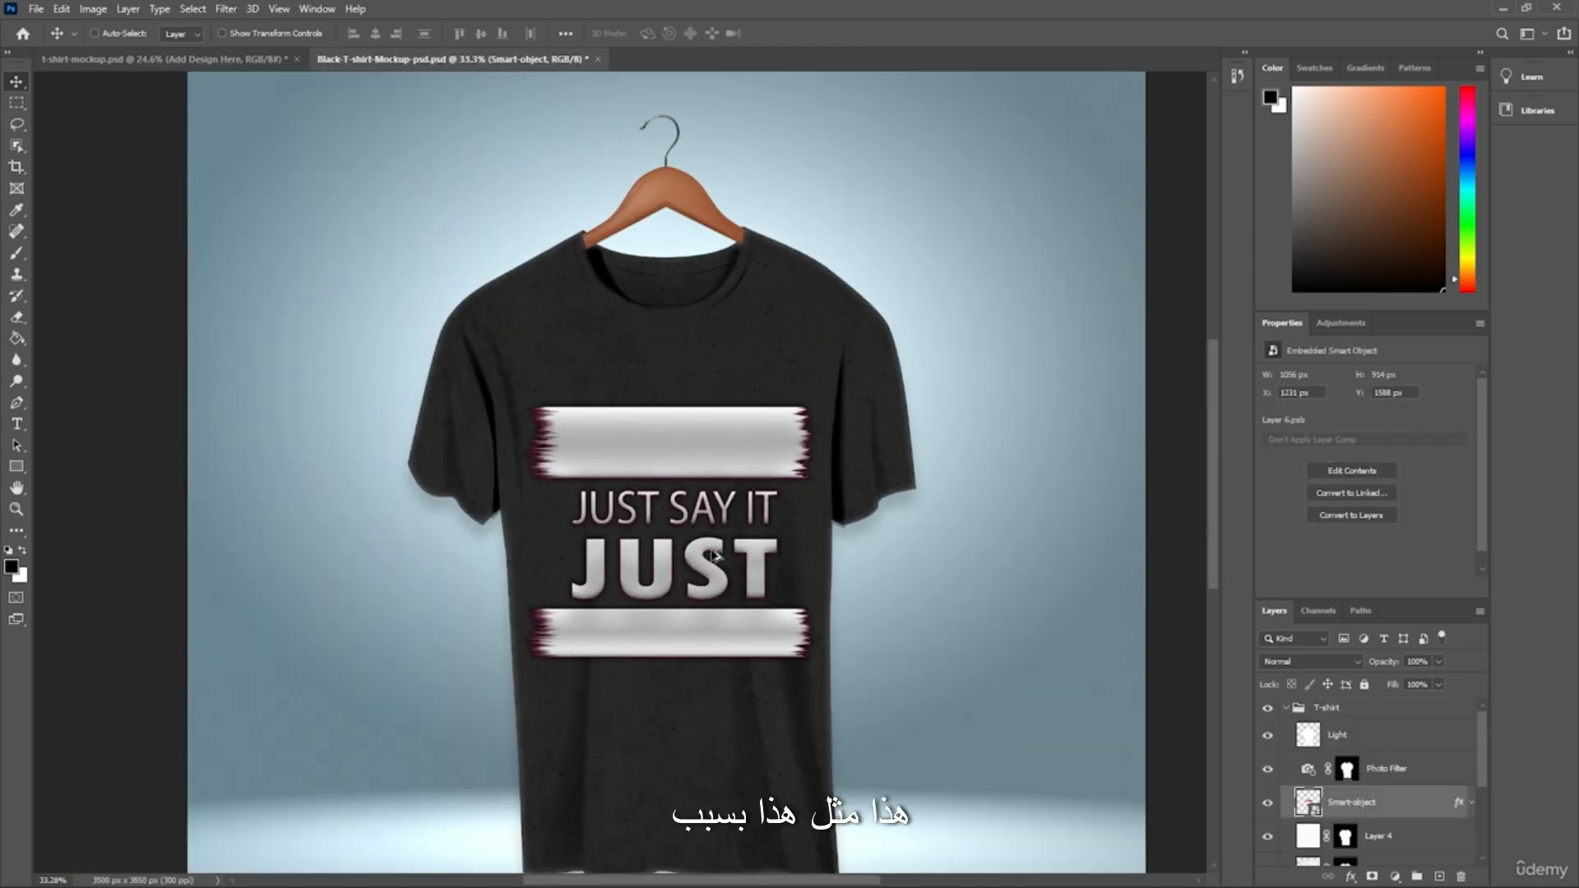
scroll(714, 556, "up", 2)
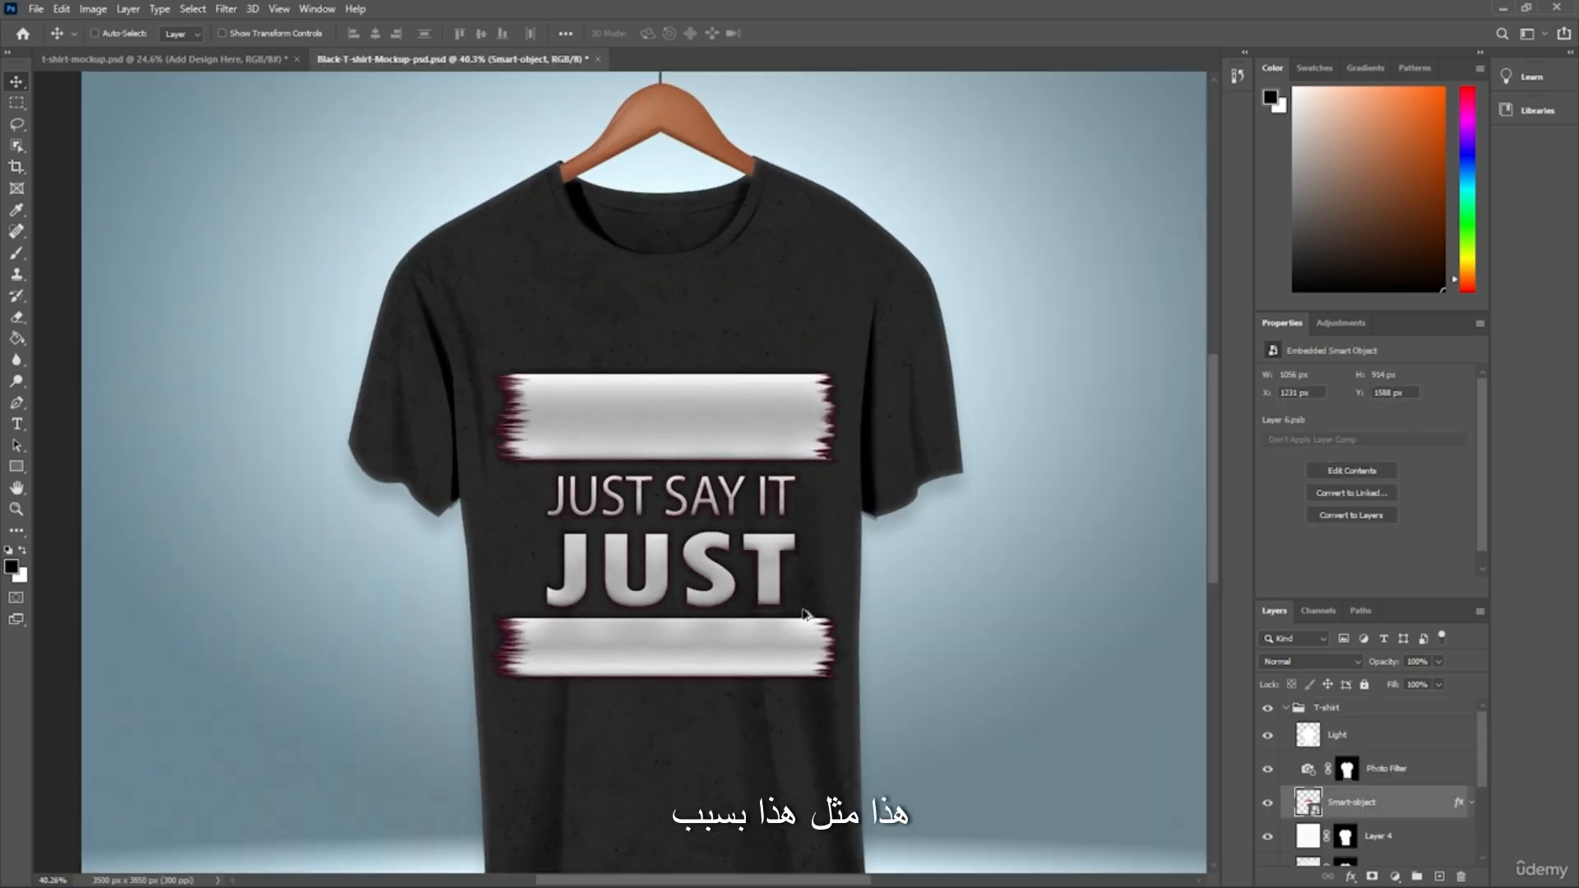
left_click(1471, 808)
scroll(1356, 781, "down", 1)
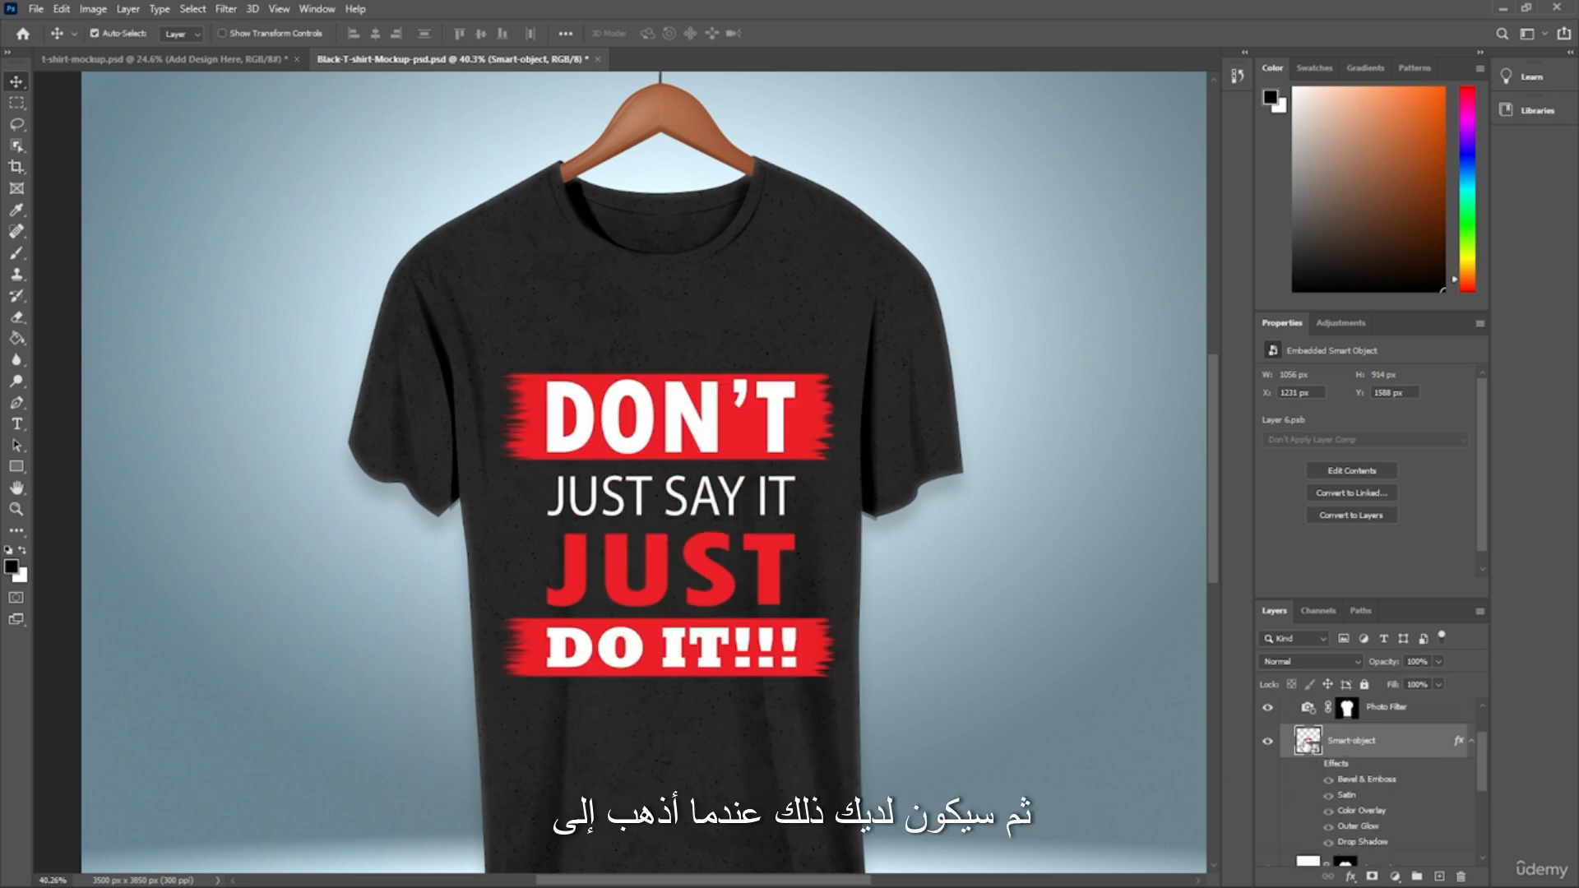
Set the Smart-object layer's opacity to 40% and its blend mode to Exclusion in the blending options.
right_click(1307, 741)
left_click(1344, 419)
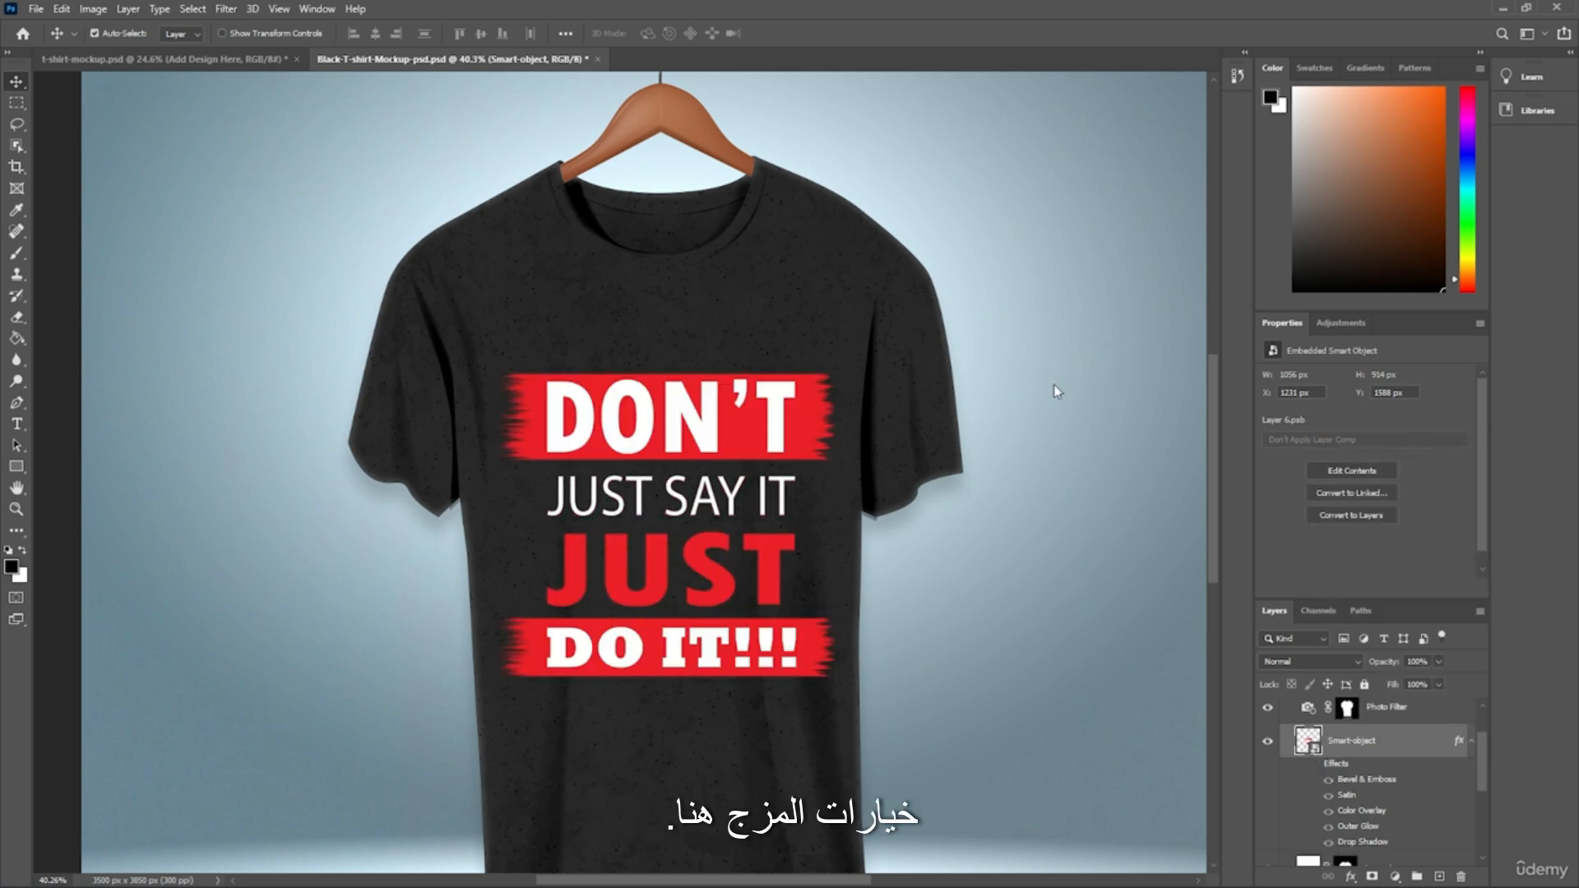
left_click_drag(745, 245, 1129, 263)
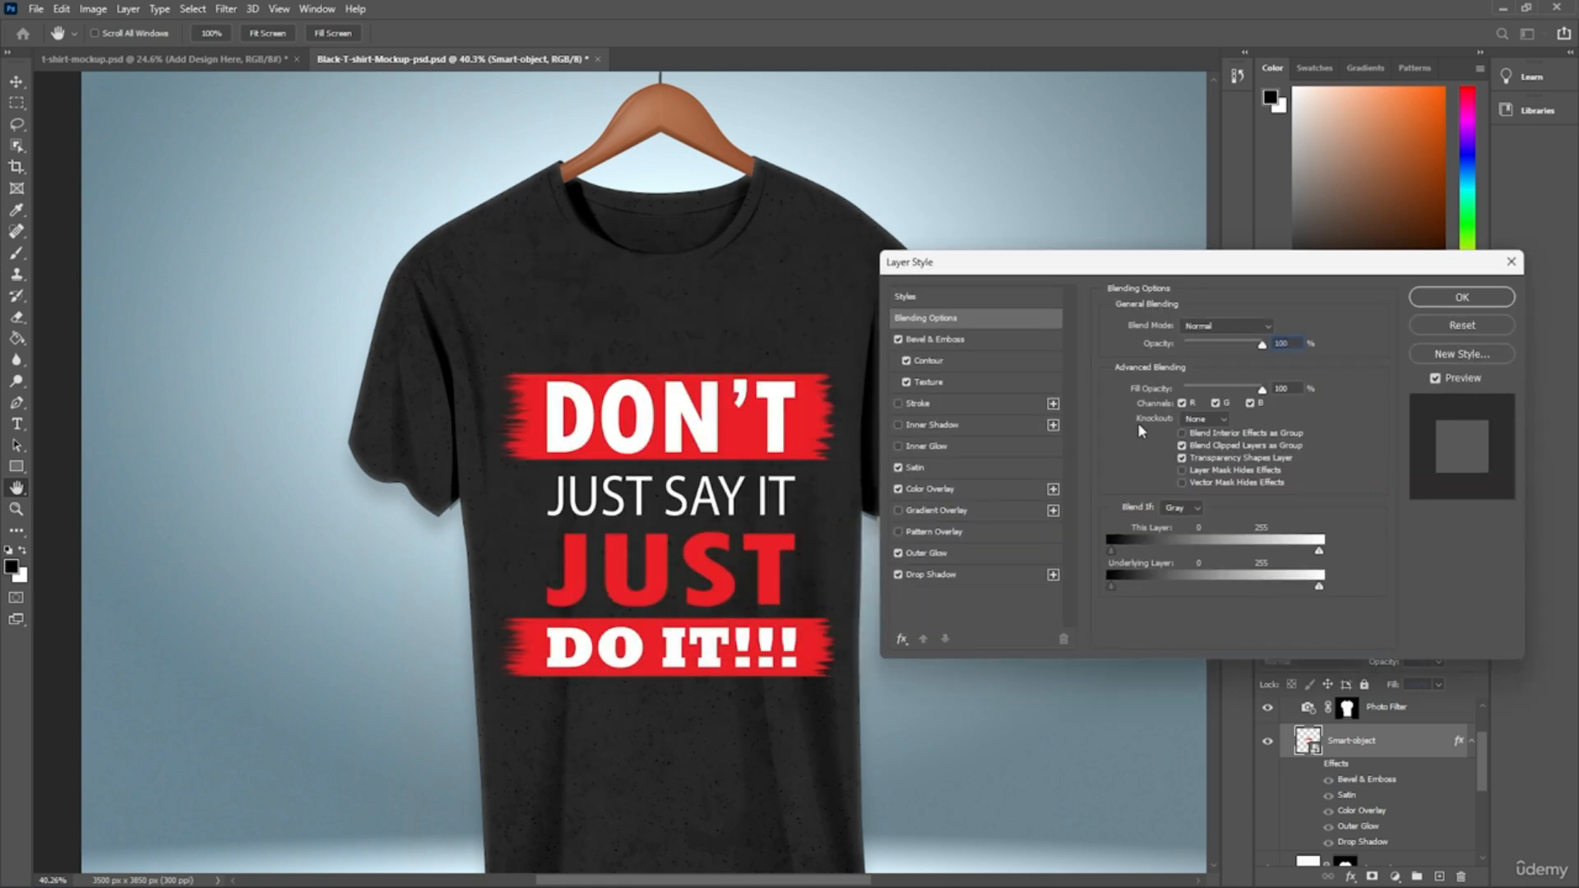
type("40")
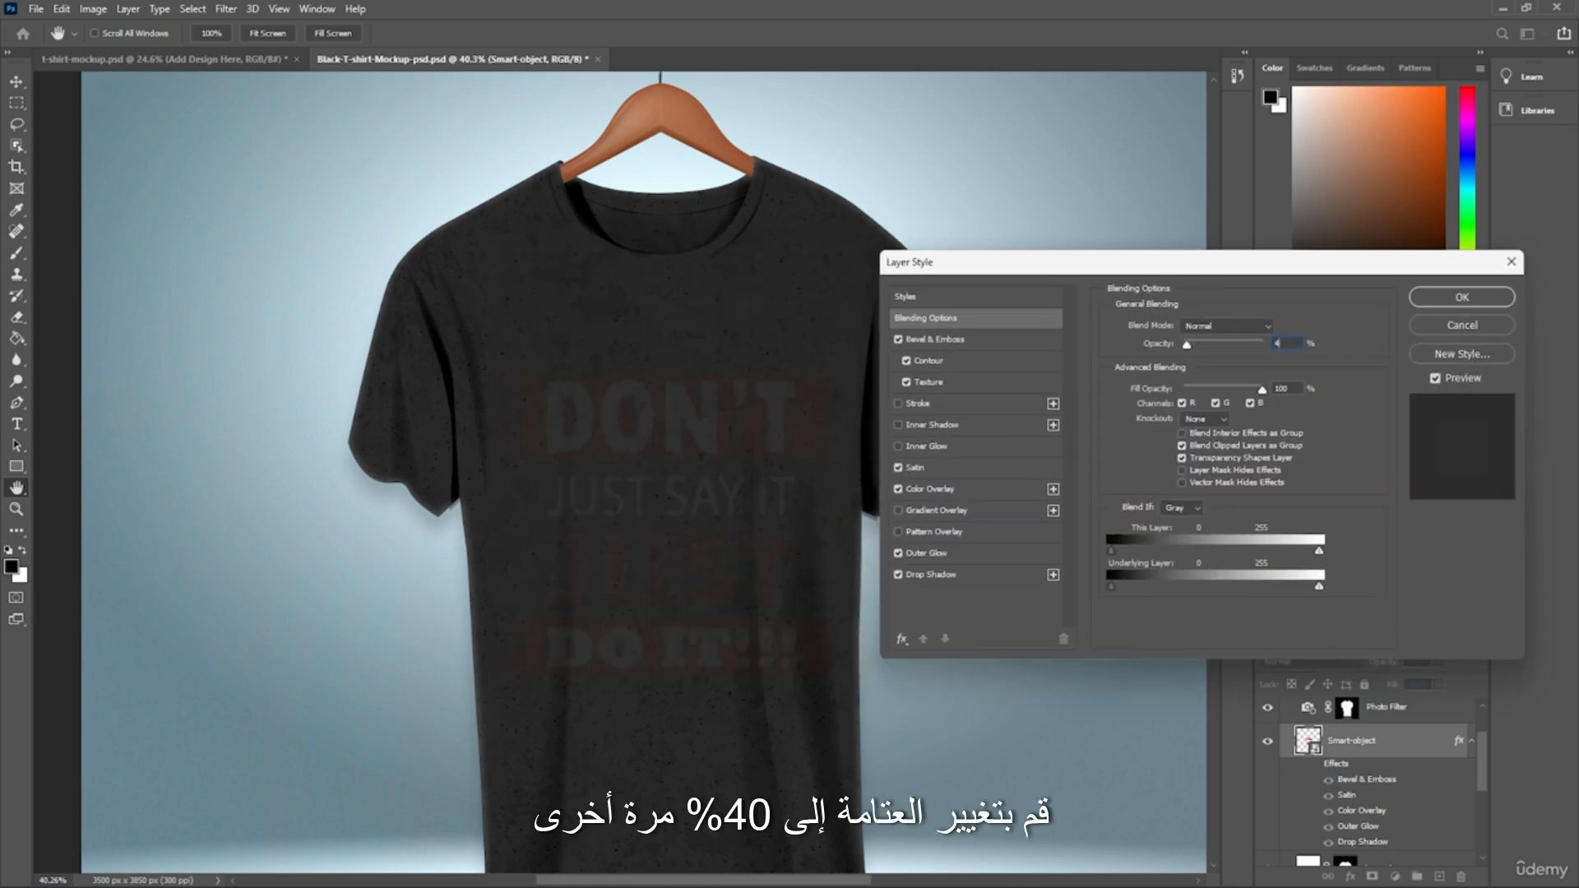
left_click(1270, 327)
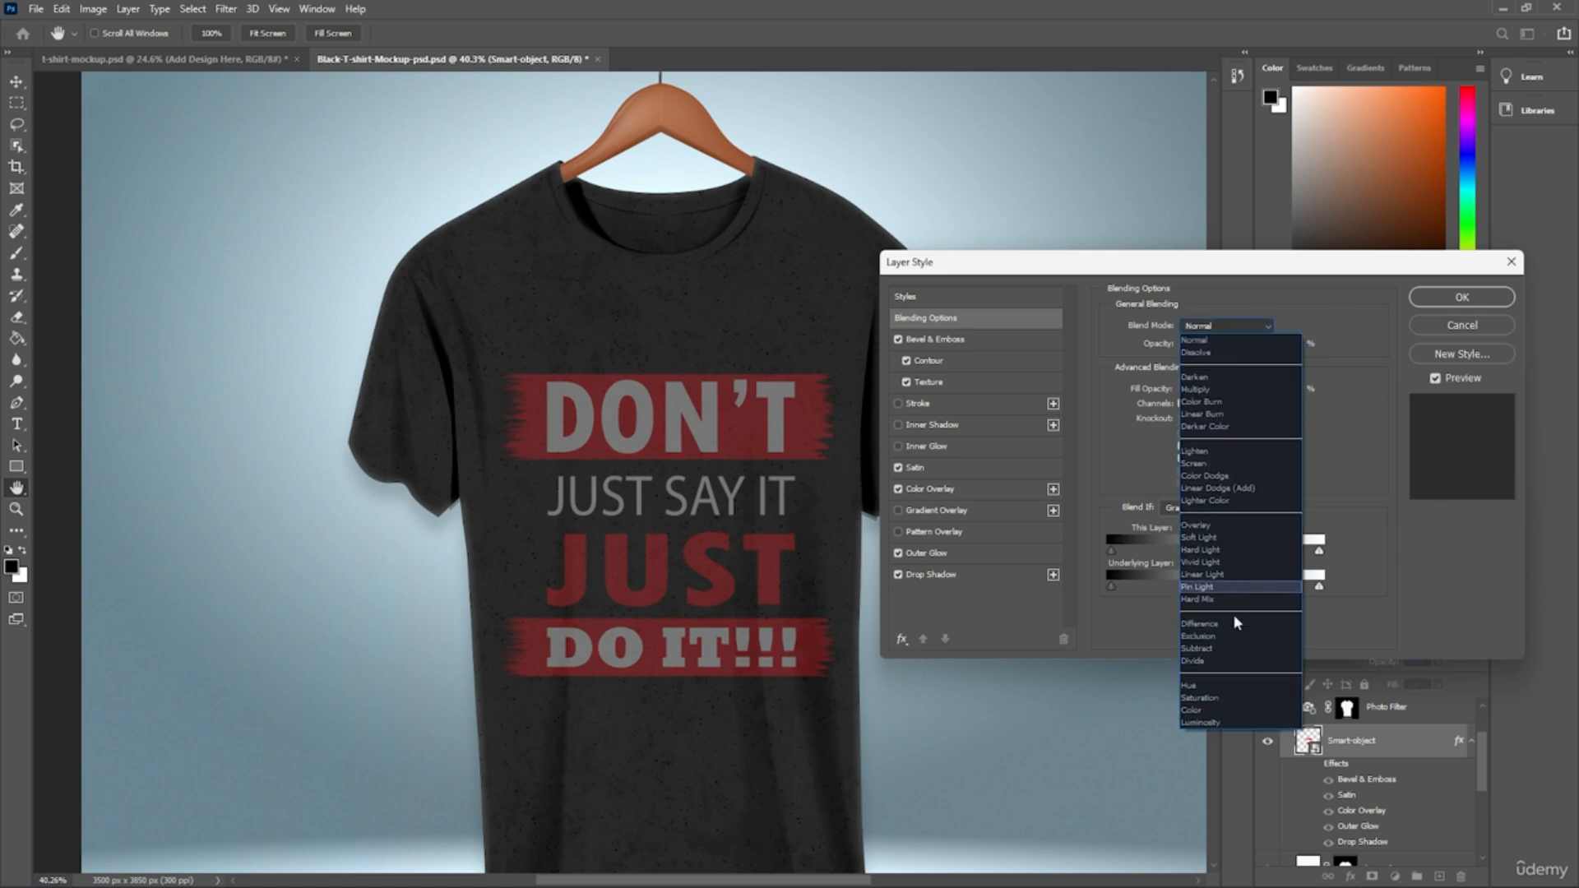
left_click(1236, 635)
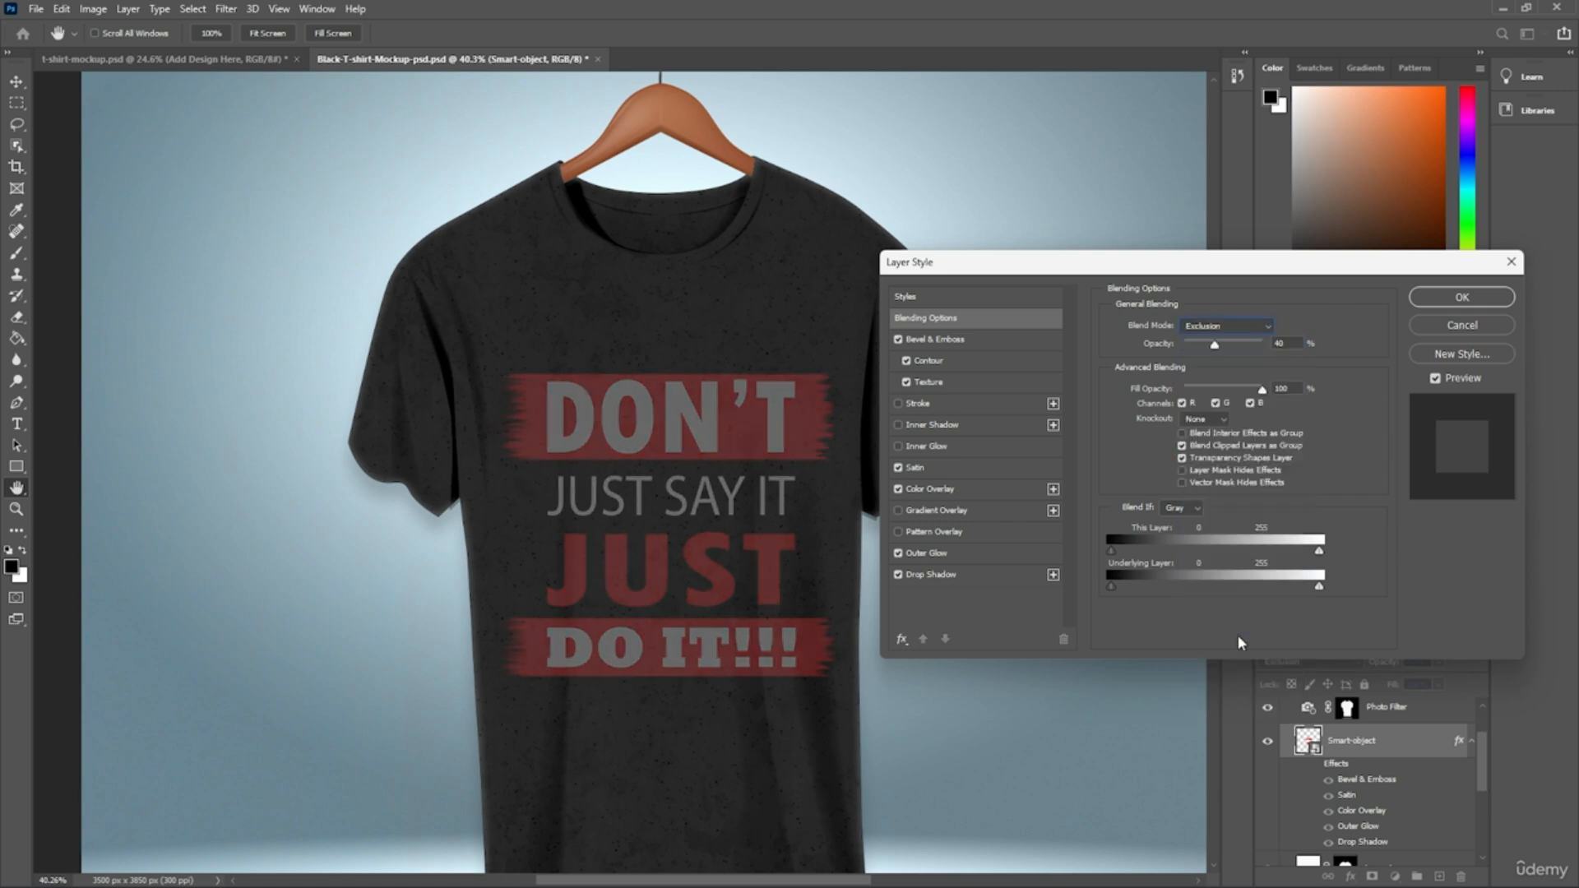
left_click(1461, 297)
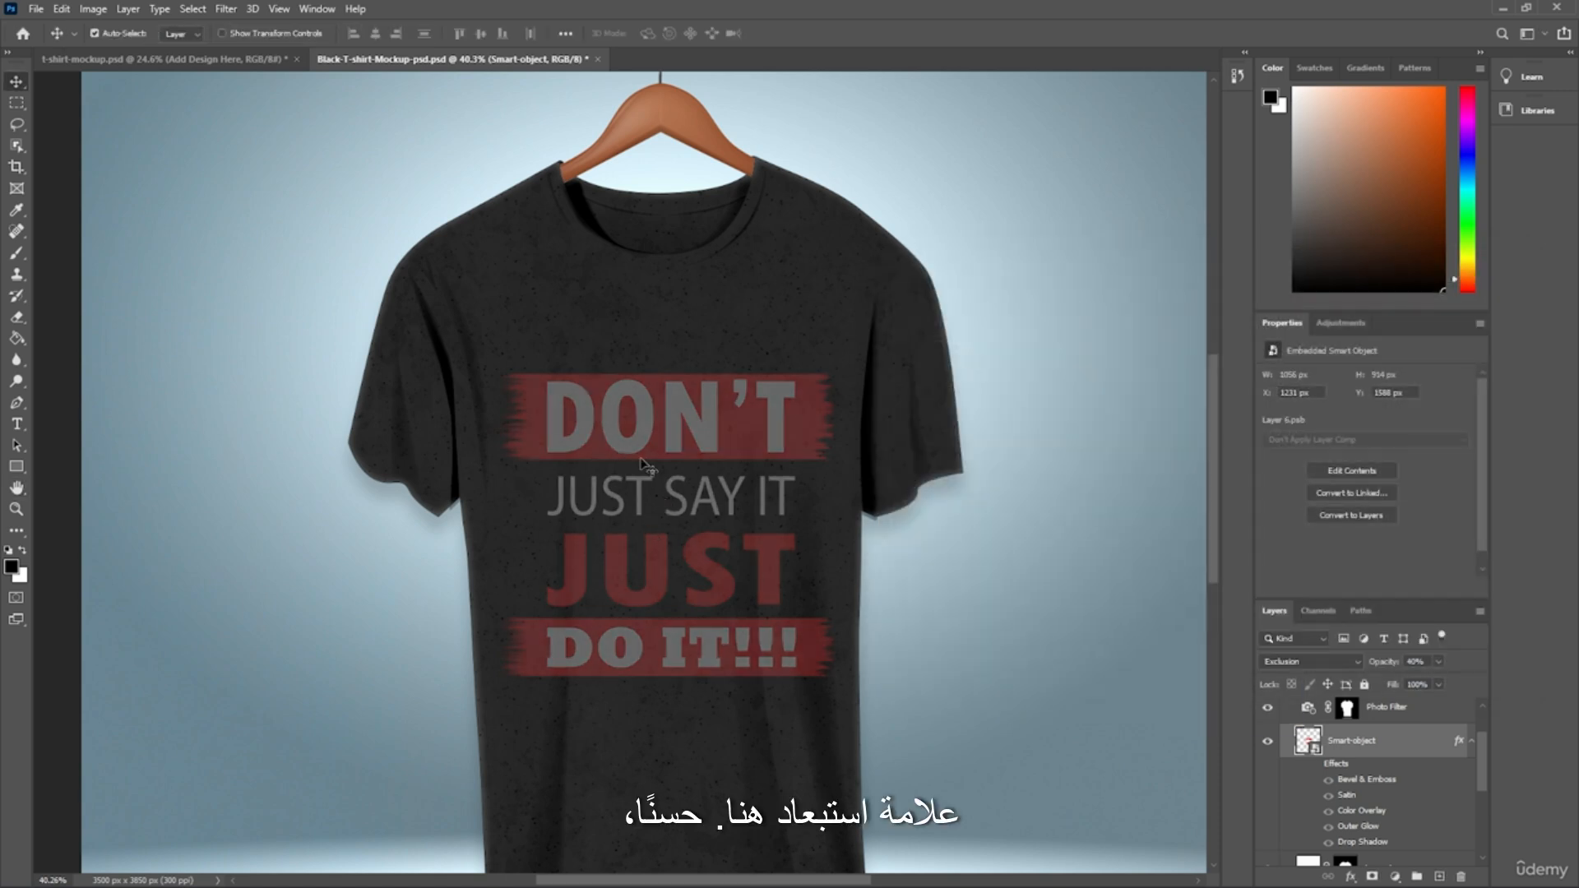
Inspect the faded design up close and turn the Smart-object layer's effects back on.
scroll(669, 447, "up", 6)
scroll(852, 392, "down", 6)
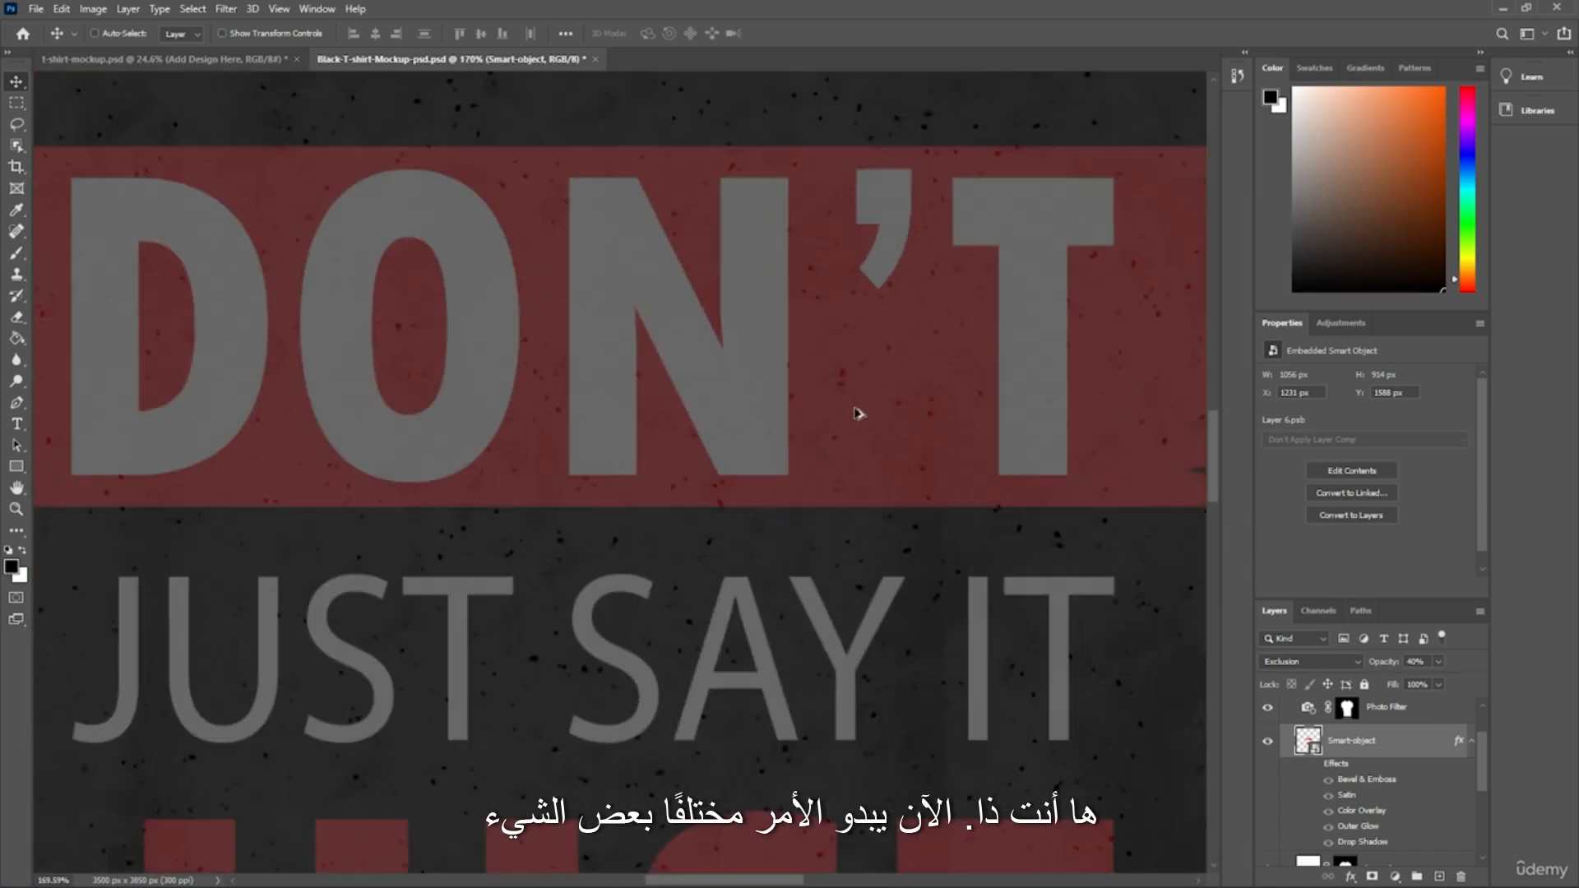
scroll(838, 446, "down", 2)
scroll(921, 400, "right", 1)
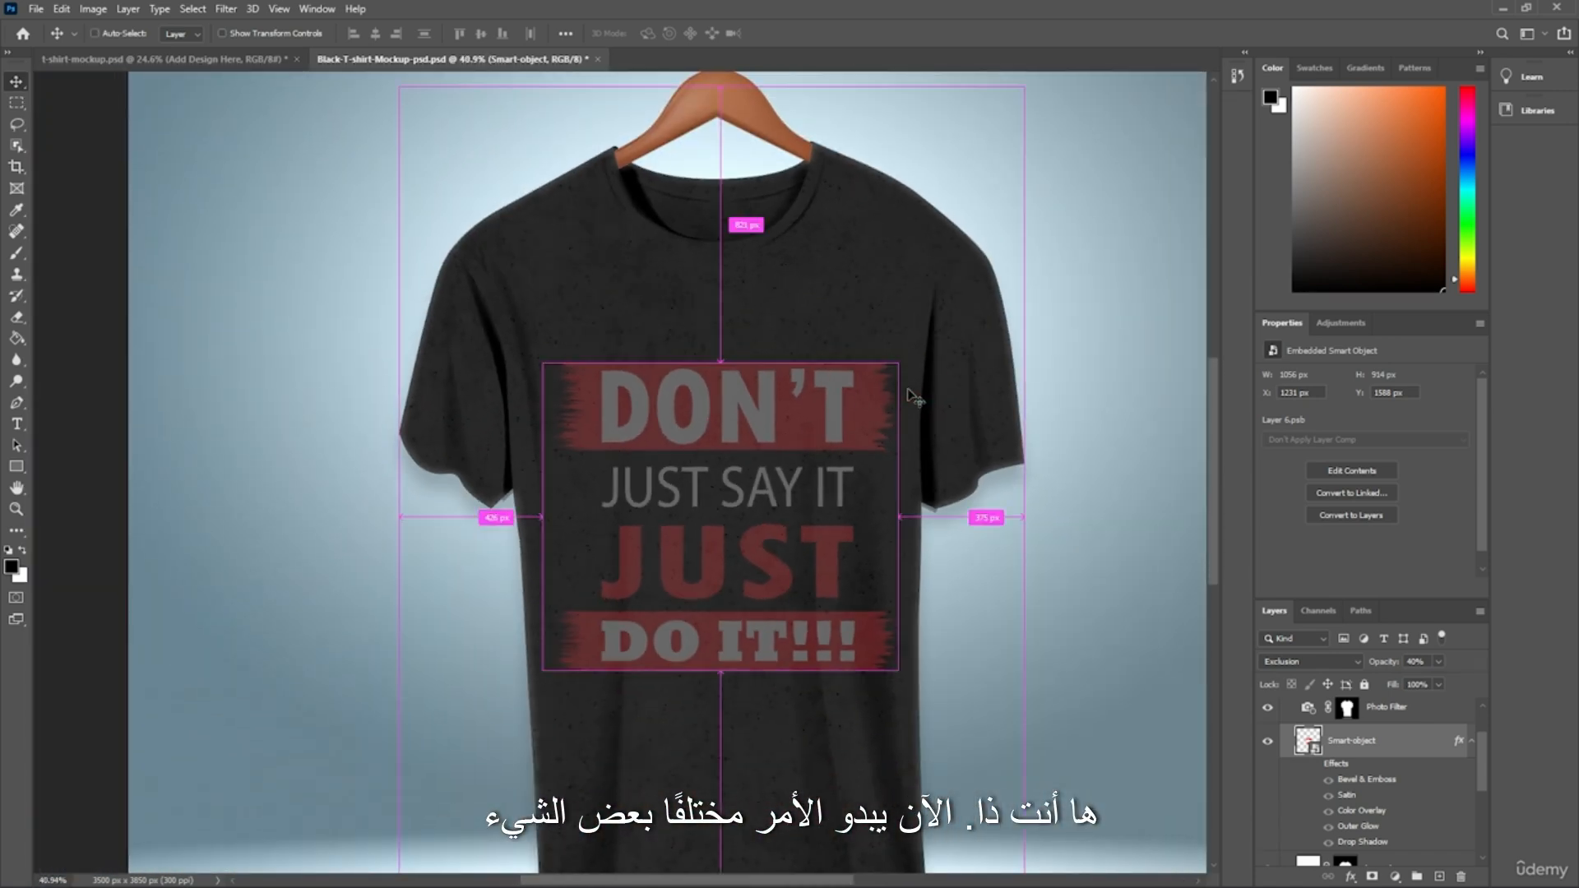
scroll(1158, 427, "right", 1)
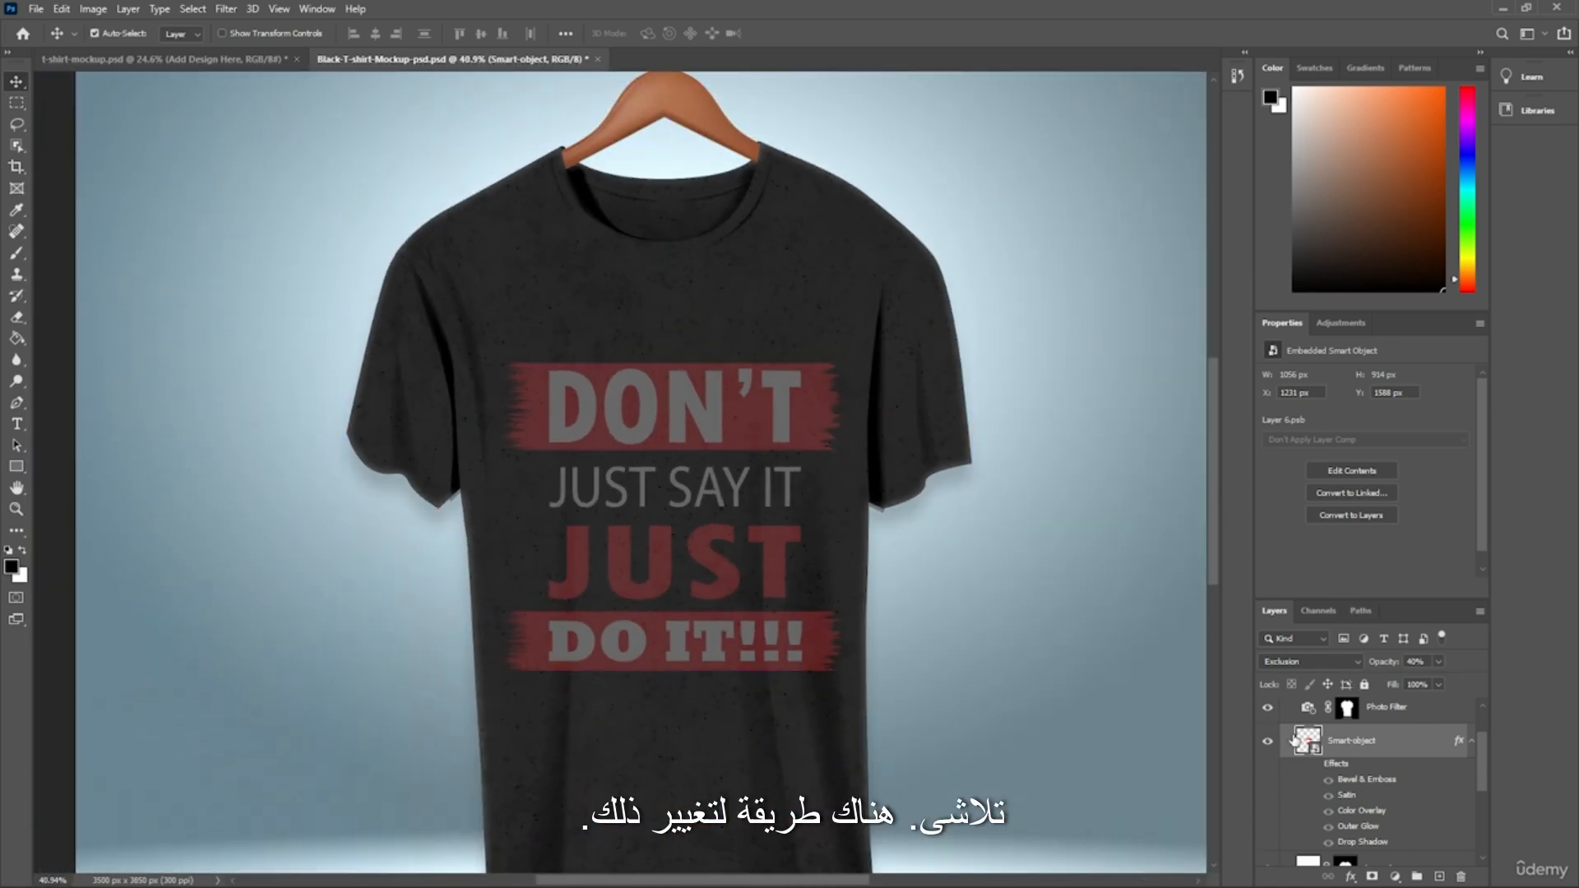
left_click(1313, 764)
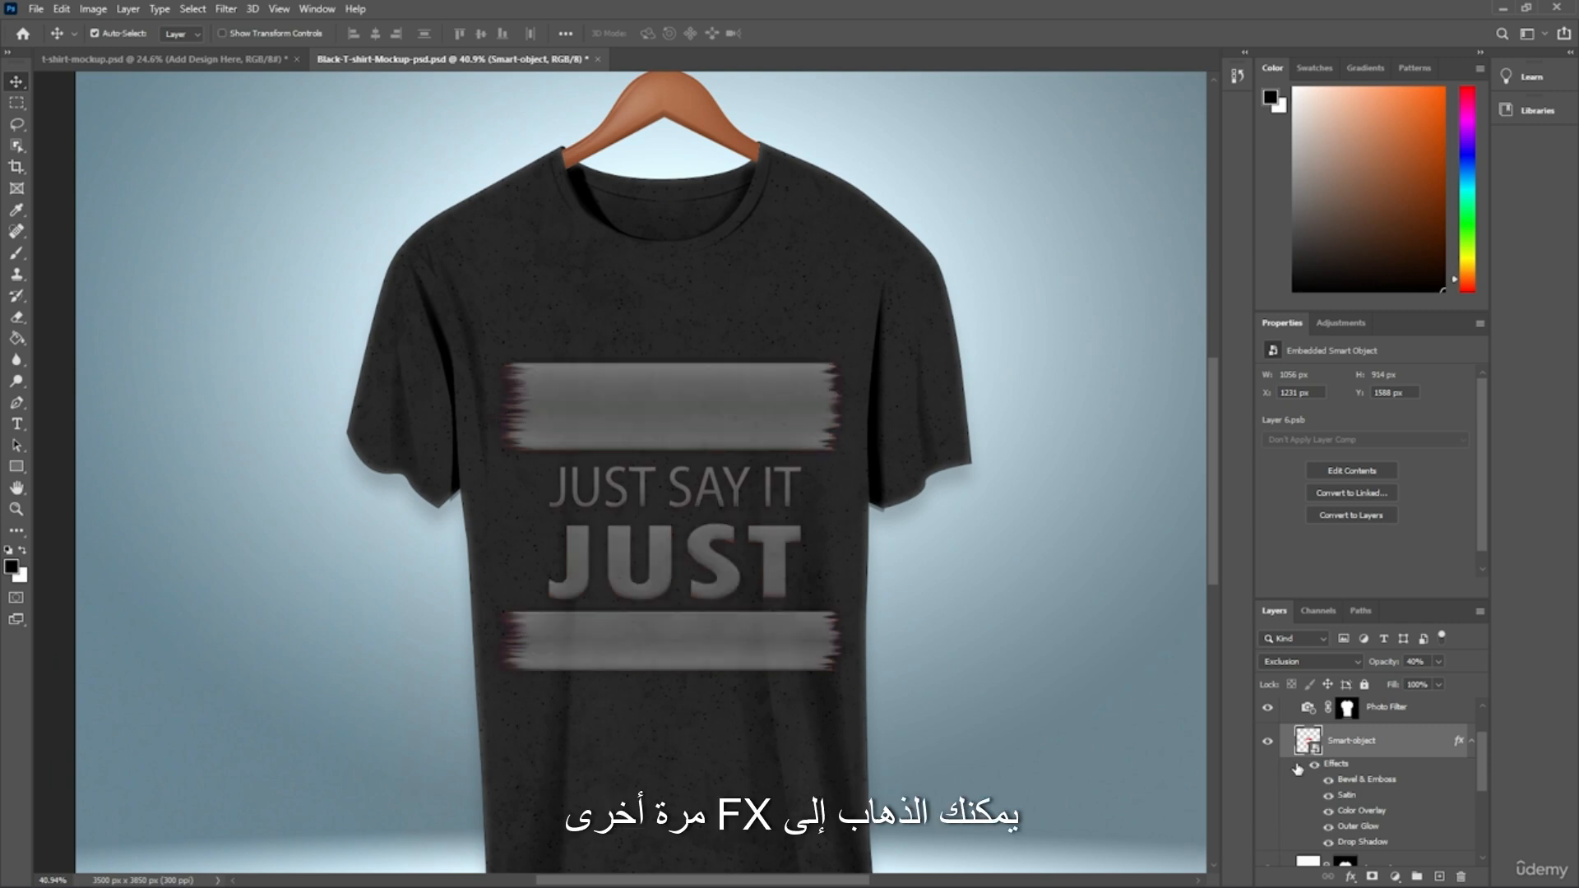
Hide the Smart-object layer's Color Overlay effect, and turn Satin off and back on to compare the look.
left_click(1328, 794)
left_click(1328, 810)
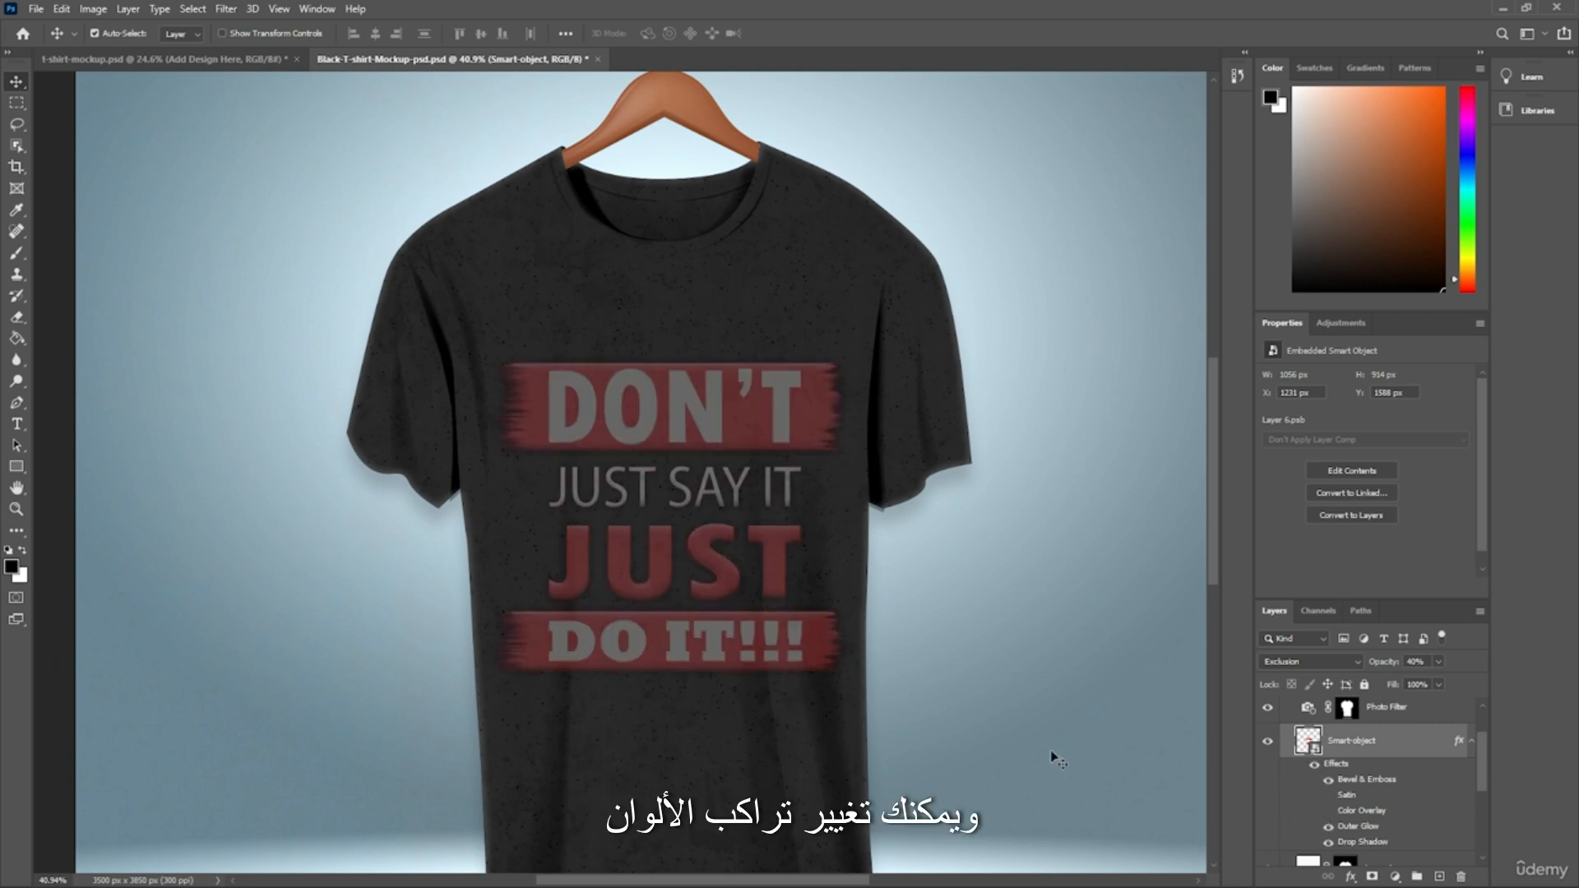
scroll(709, 482, "up", 3)
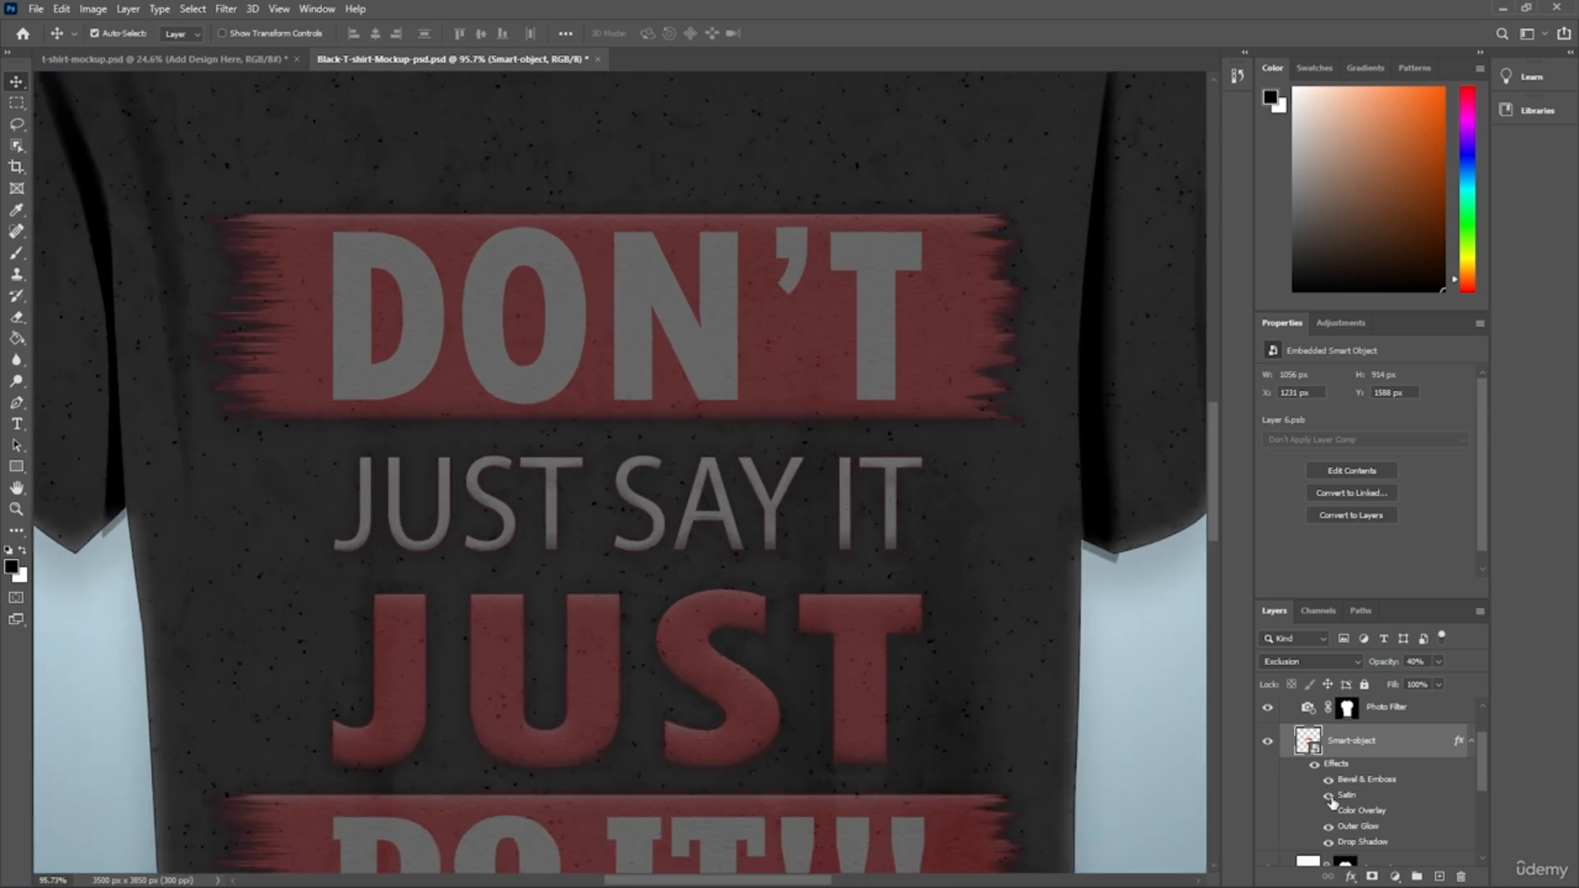
left_click(1328, 795)
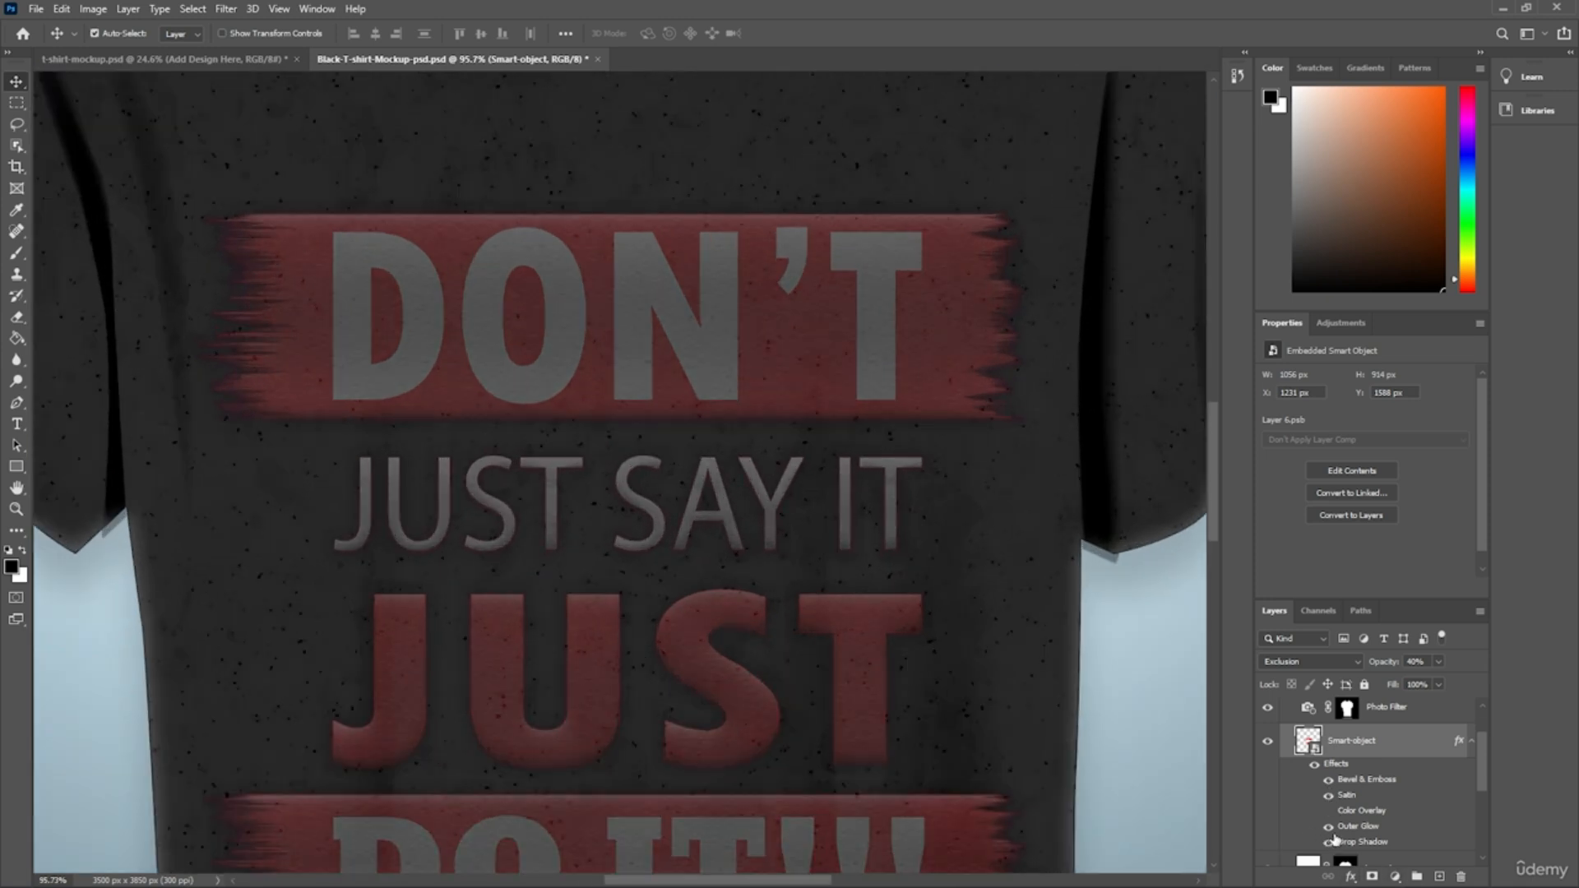
Set the Smart-object layer's opacity to 100% and its blend mode to Normal in the blending options.
right_click(1349, 743)
left_click(1398, 43)
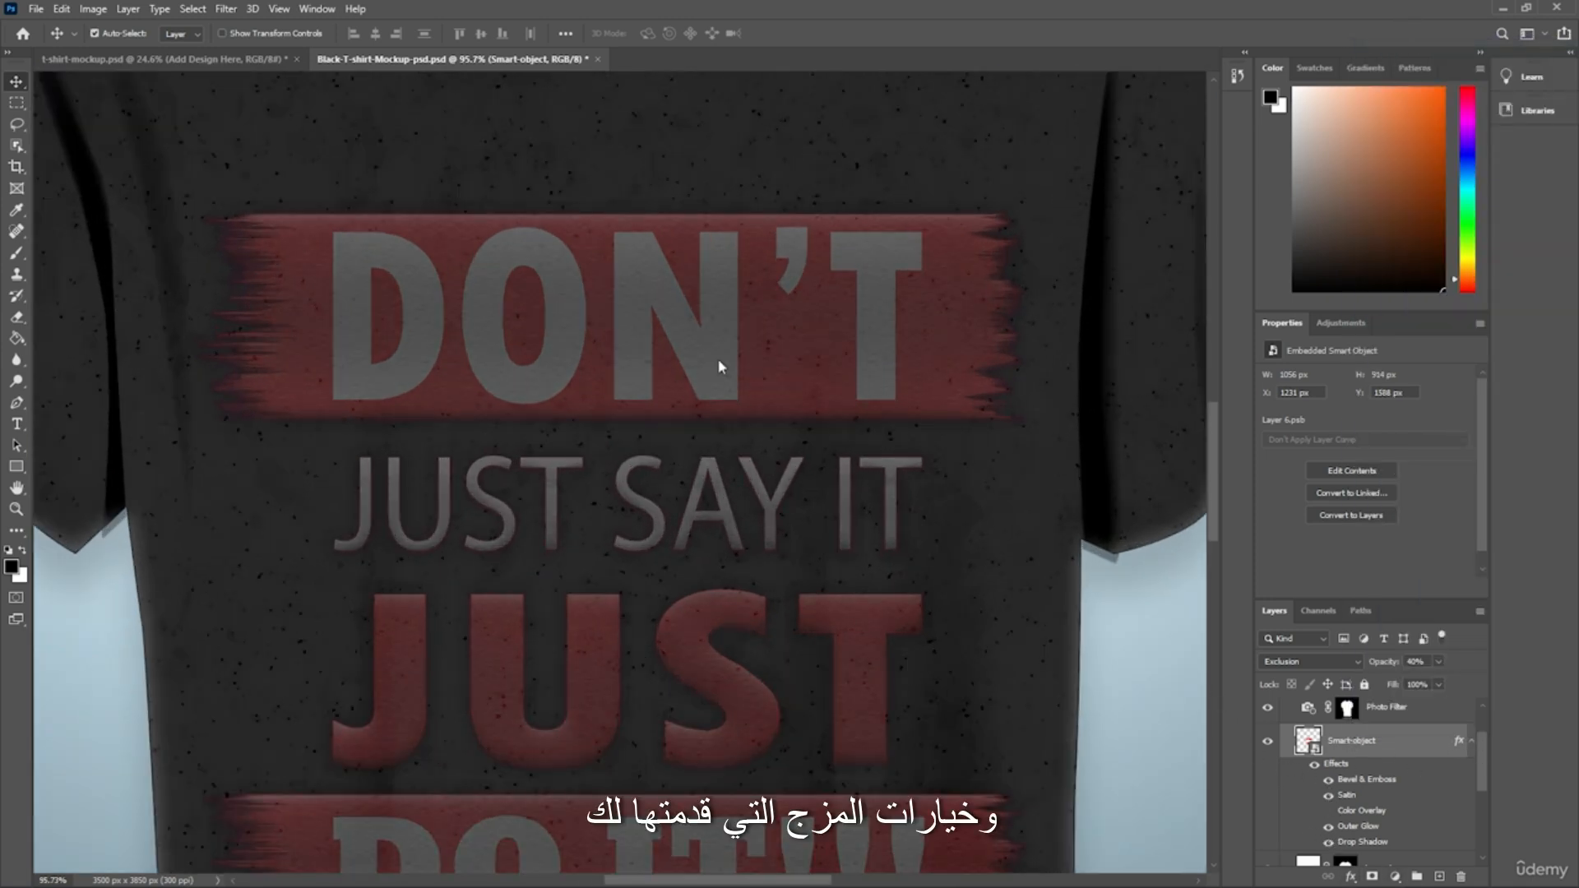
left_click_drag(1222, 346, 1379, 344)
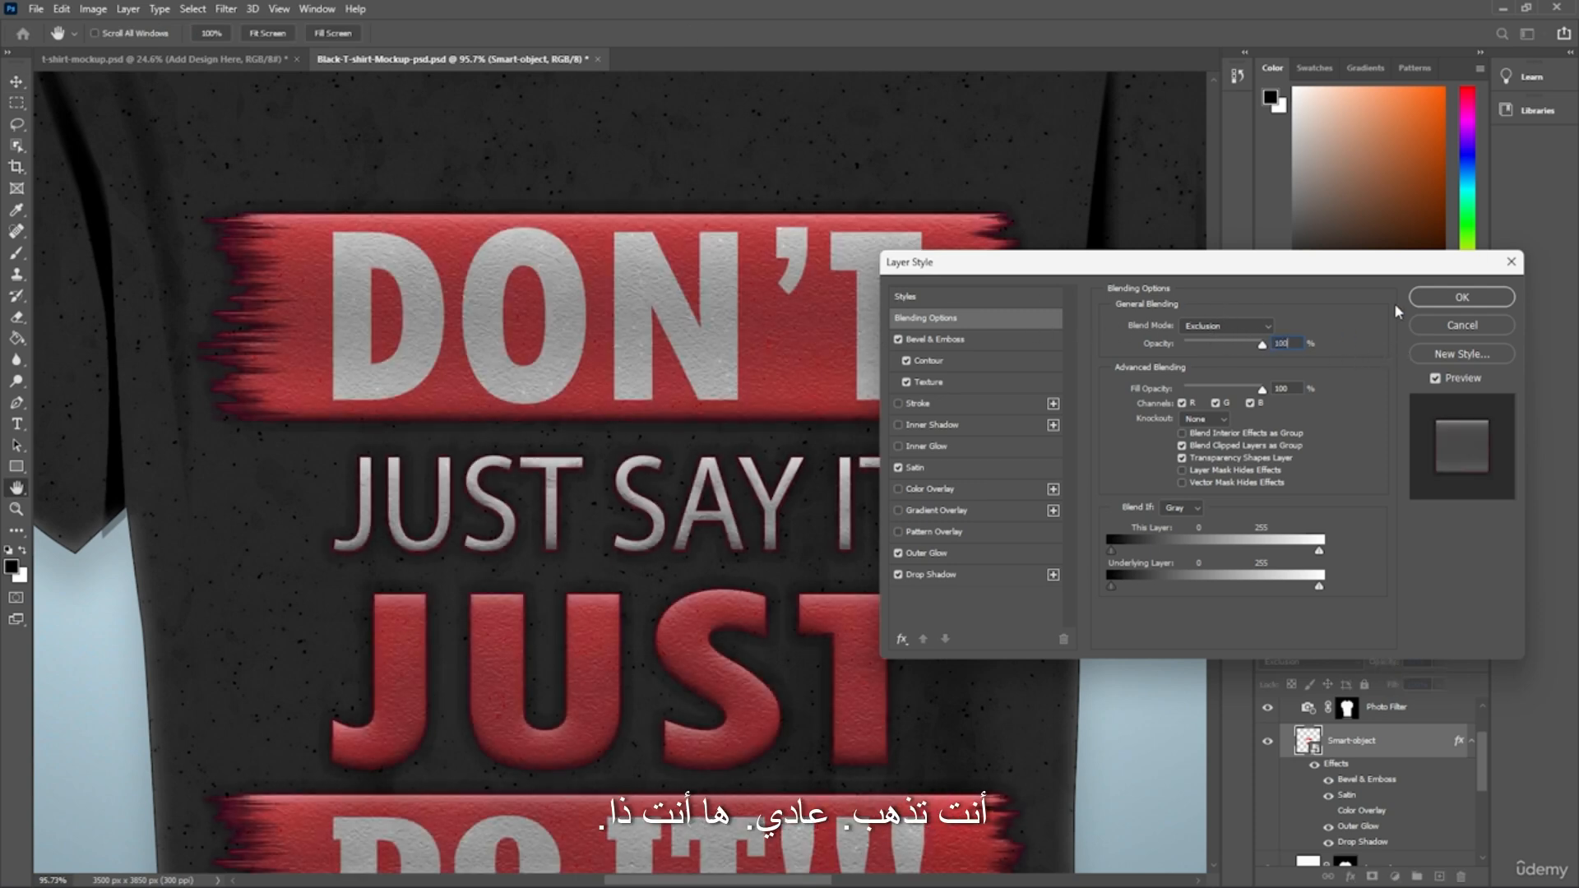
left_click(1218, 326)
left_click(1216, 331)
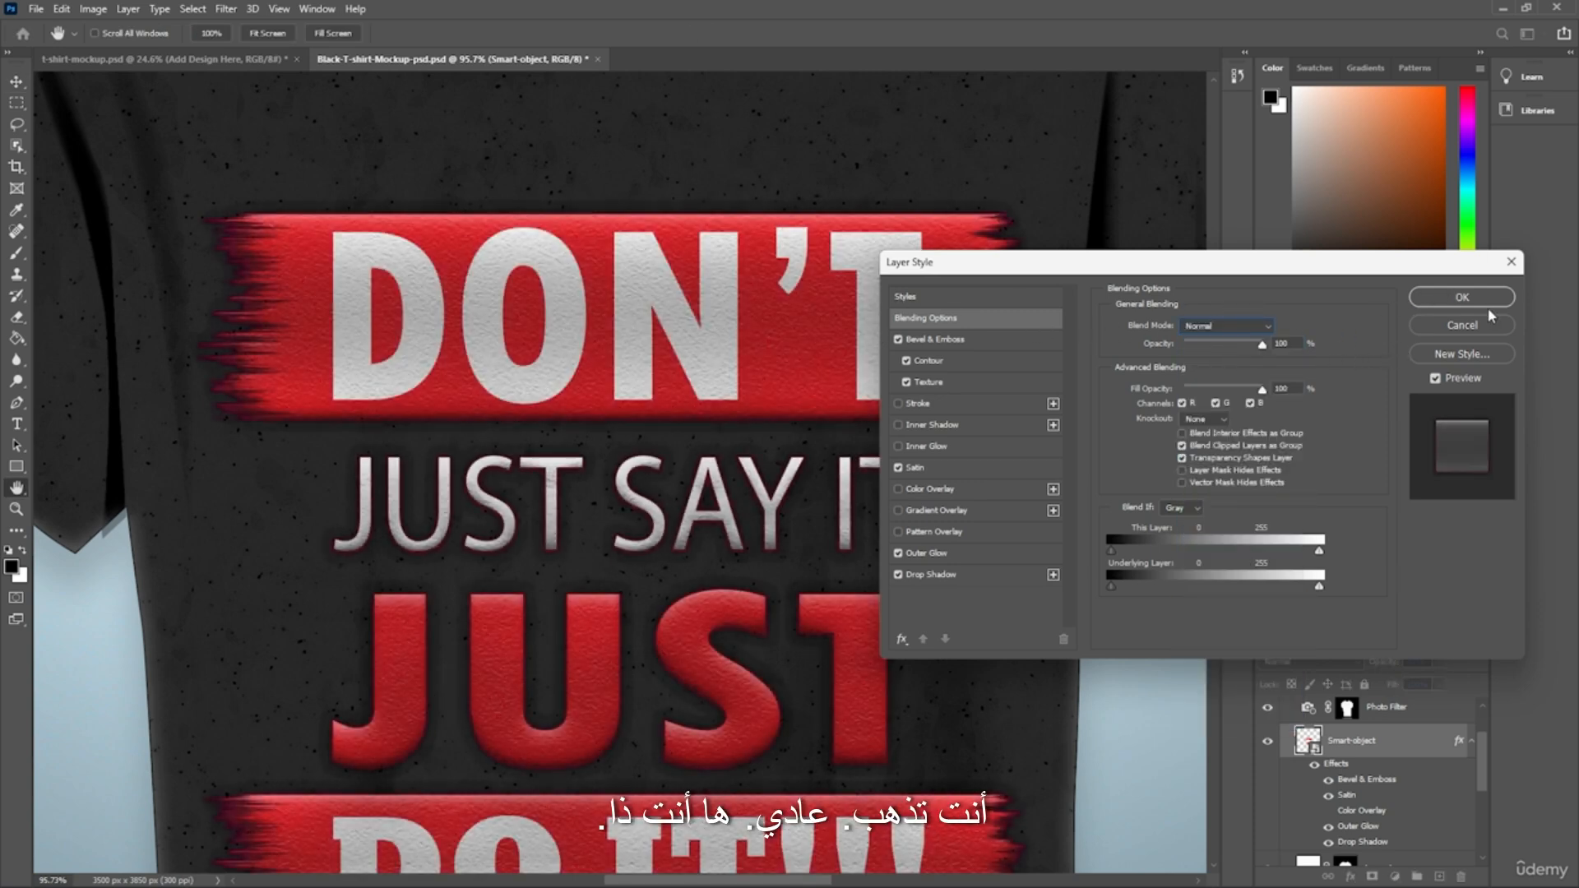
left_click(1468, 297)
Try the Smart-object layer at 50% opacity.
scroll(1044, 361, "down", 5)
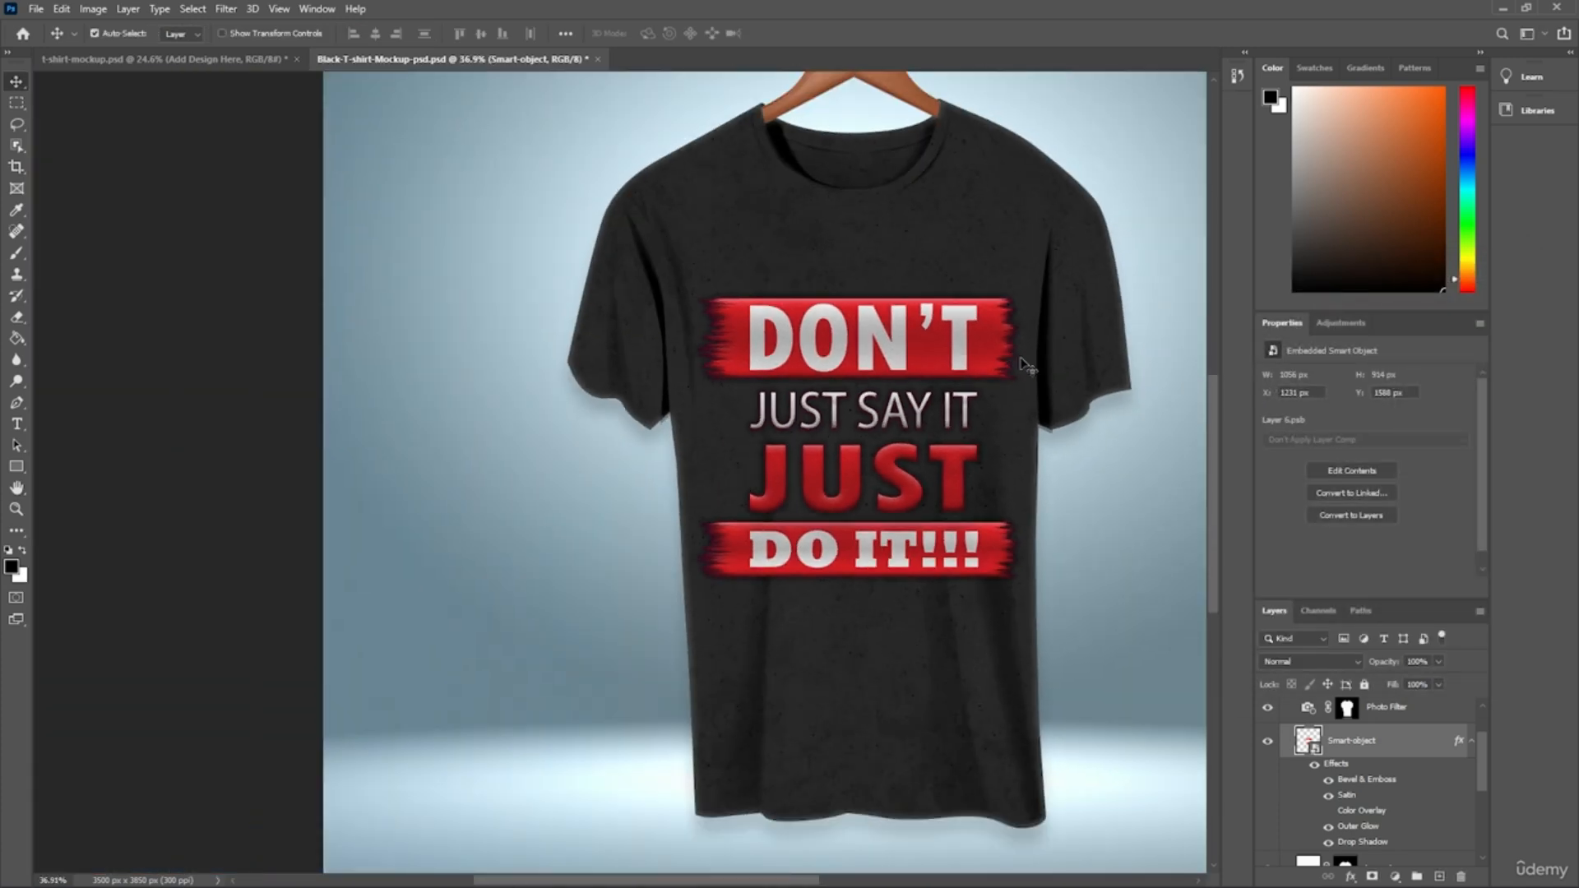
scroll(926, 553, "up", 5)
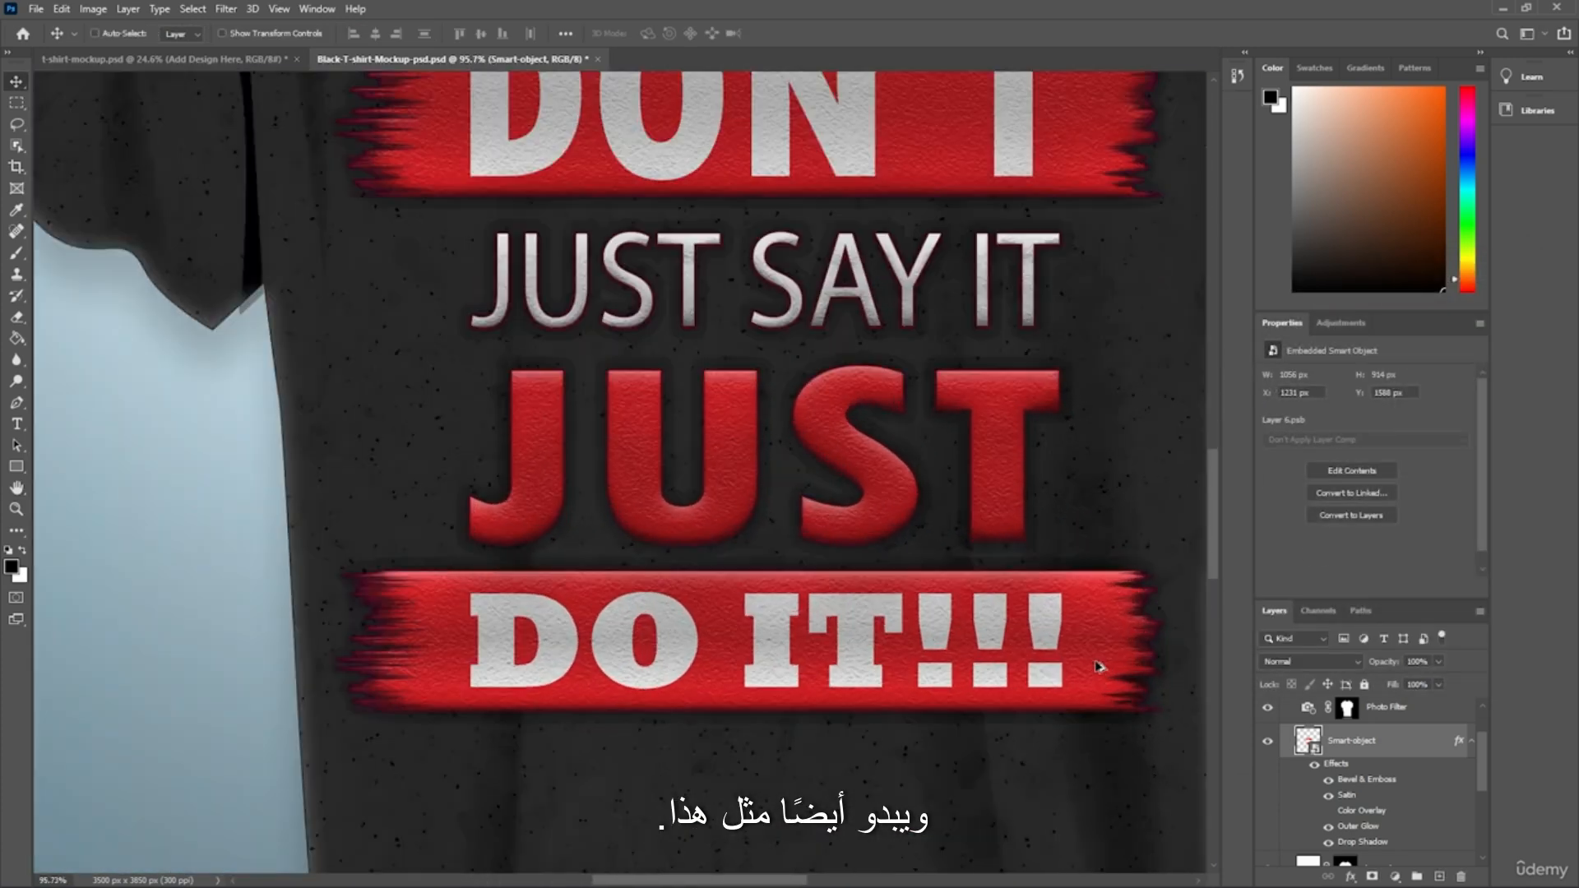
scroll(1099, 666, "up", 2)
scroll(617, 472, "up", 1)
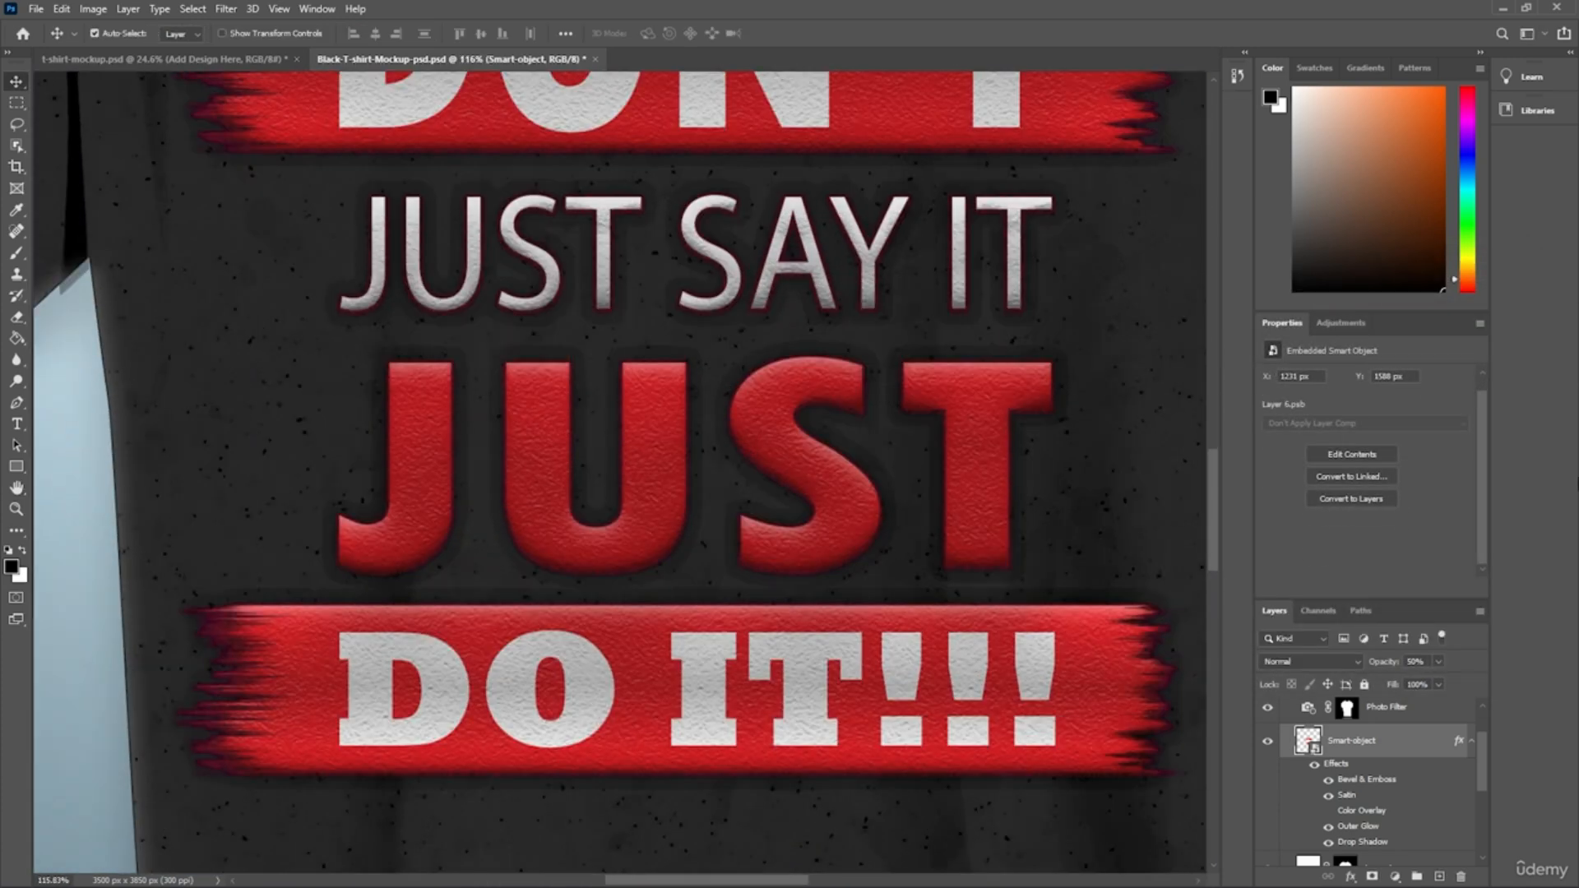
key("5")
key("0")
Examine the embossed design up close and on the whole hanging T-shirt.
scroll(859, 395, "down", 8)
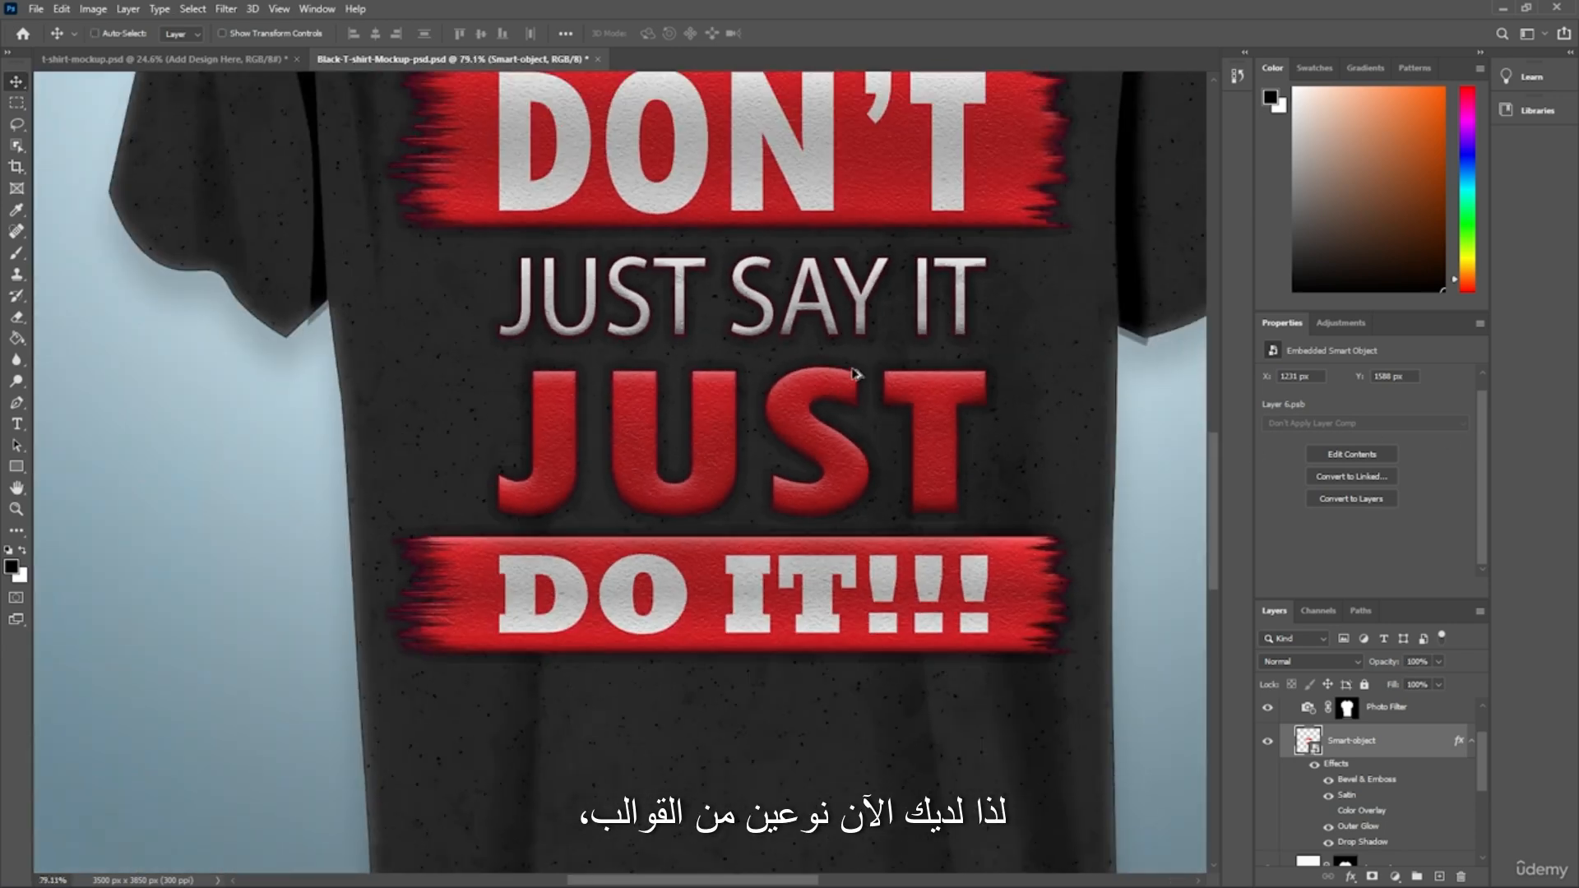
scroll(600, 518, "up", 3)
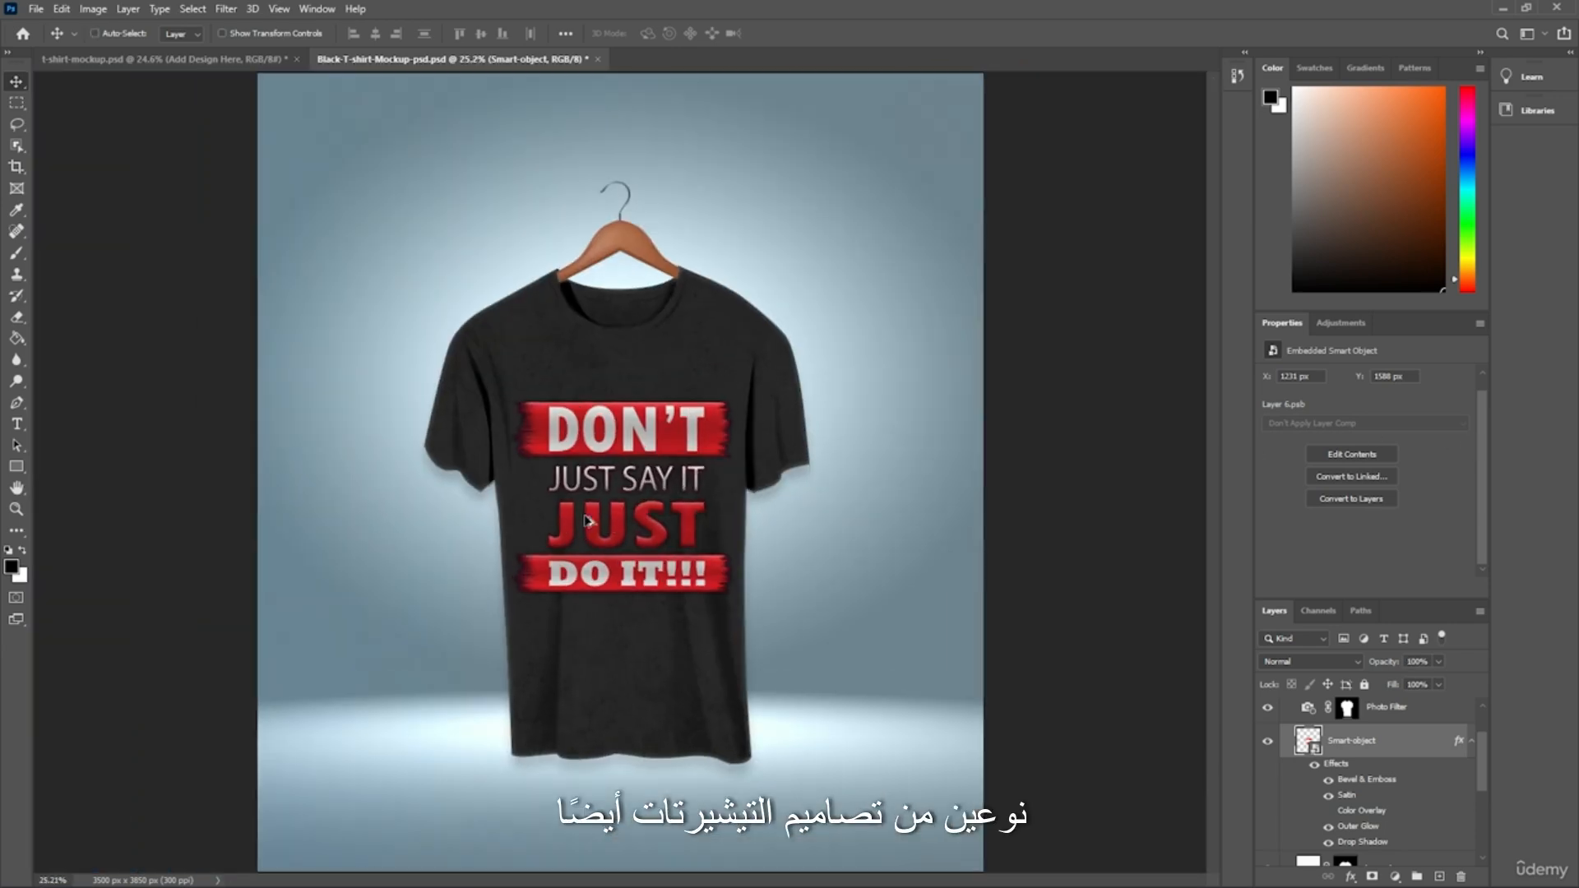
scroll(576, 509, "up", 2)
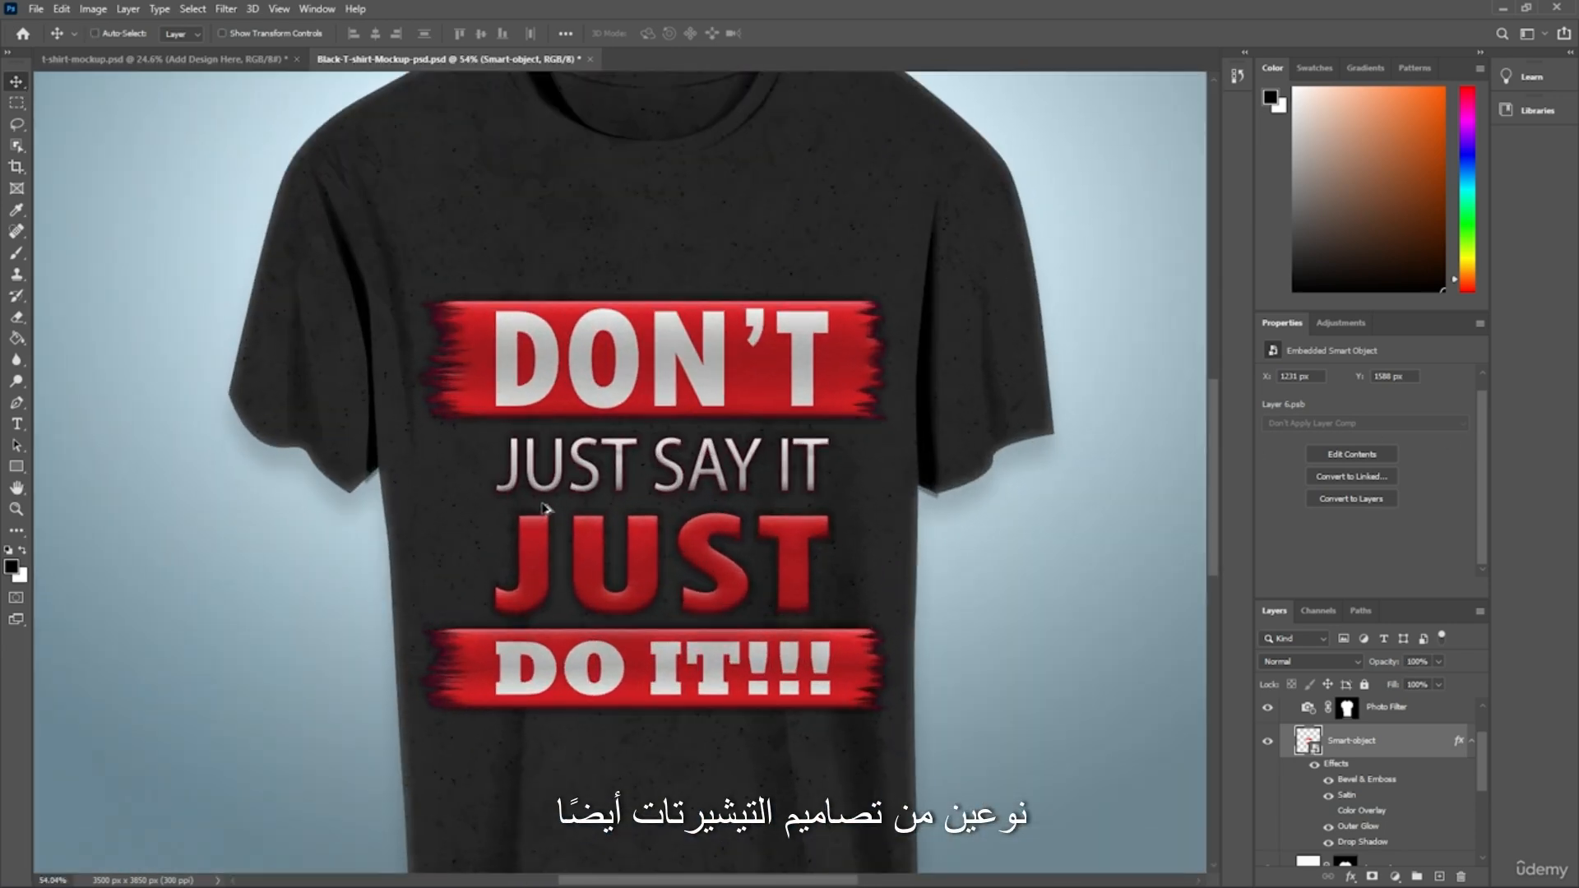
scroll(613, 529, "down", 3)
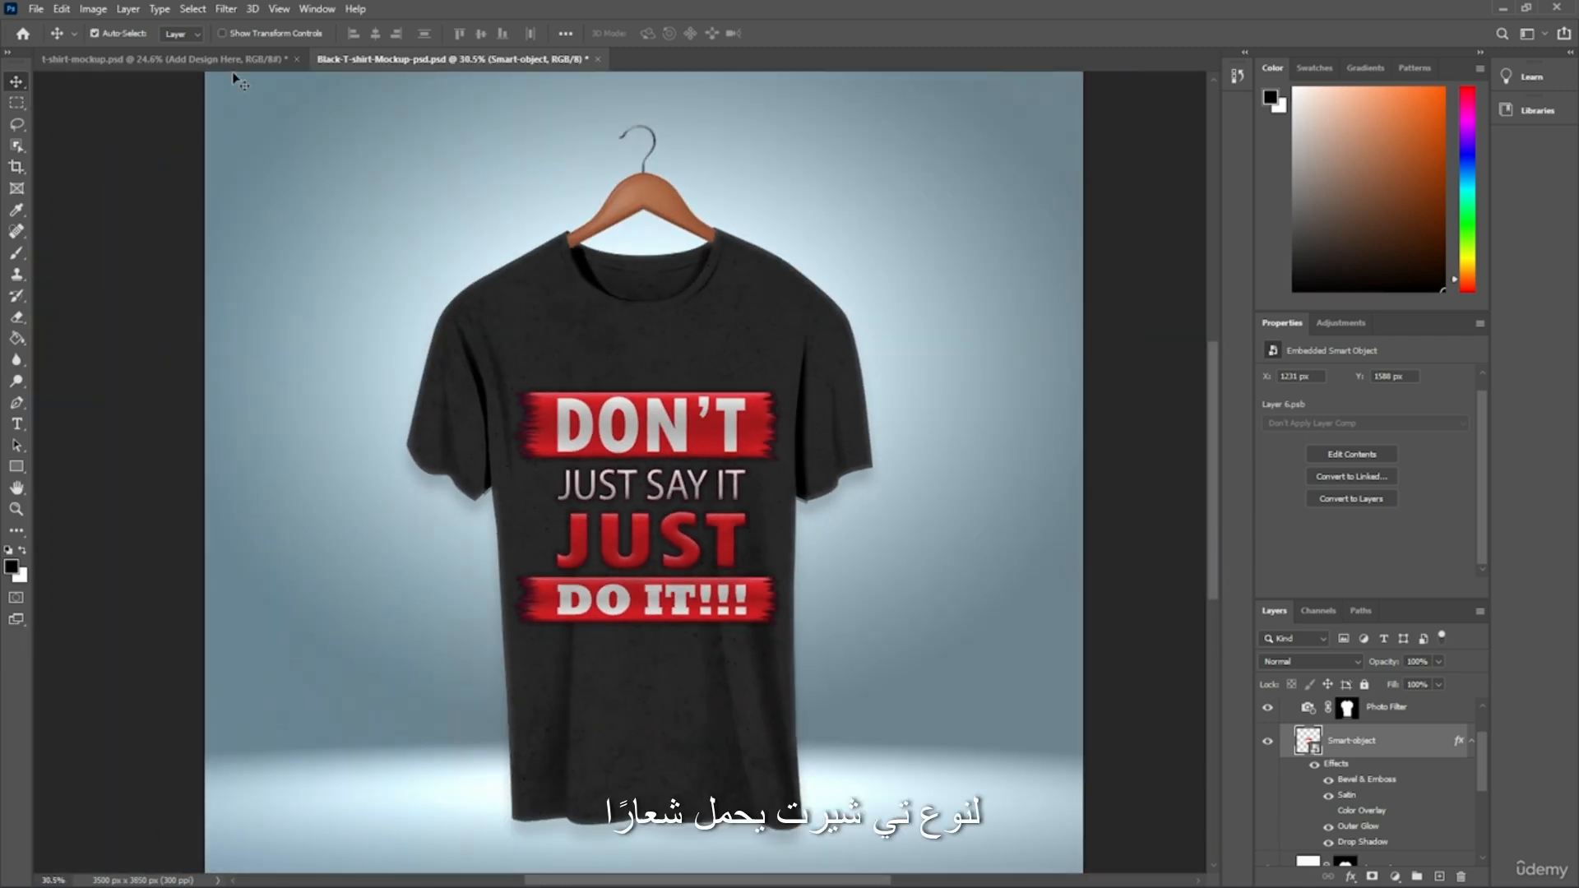
In t-shirt-mockup.psd, set the Add Design Here layer's opacity to 100% in its blending options.
left_click(172, 58)
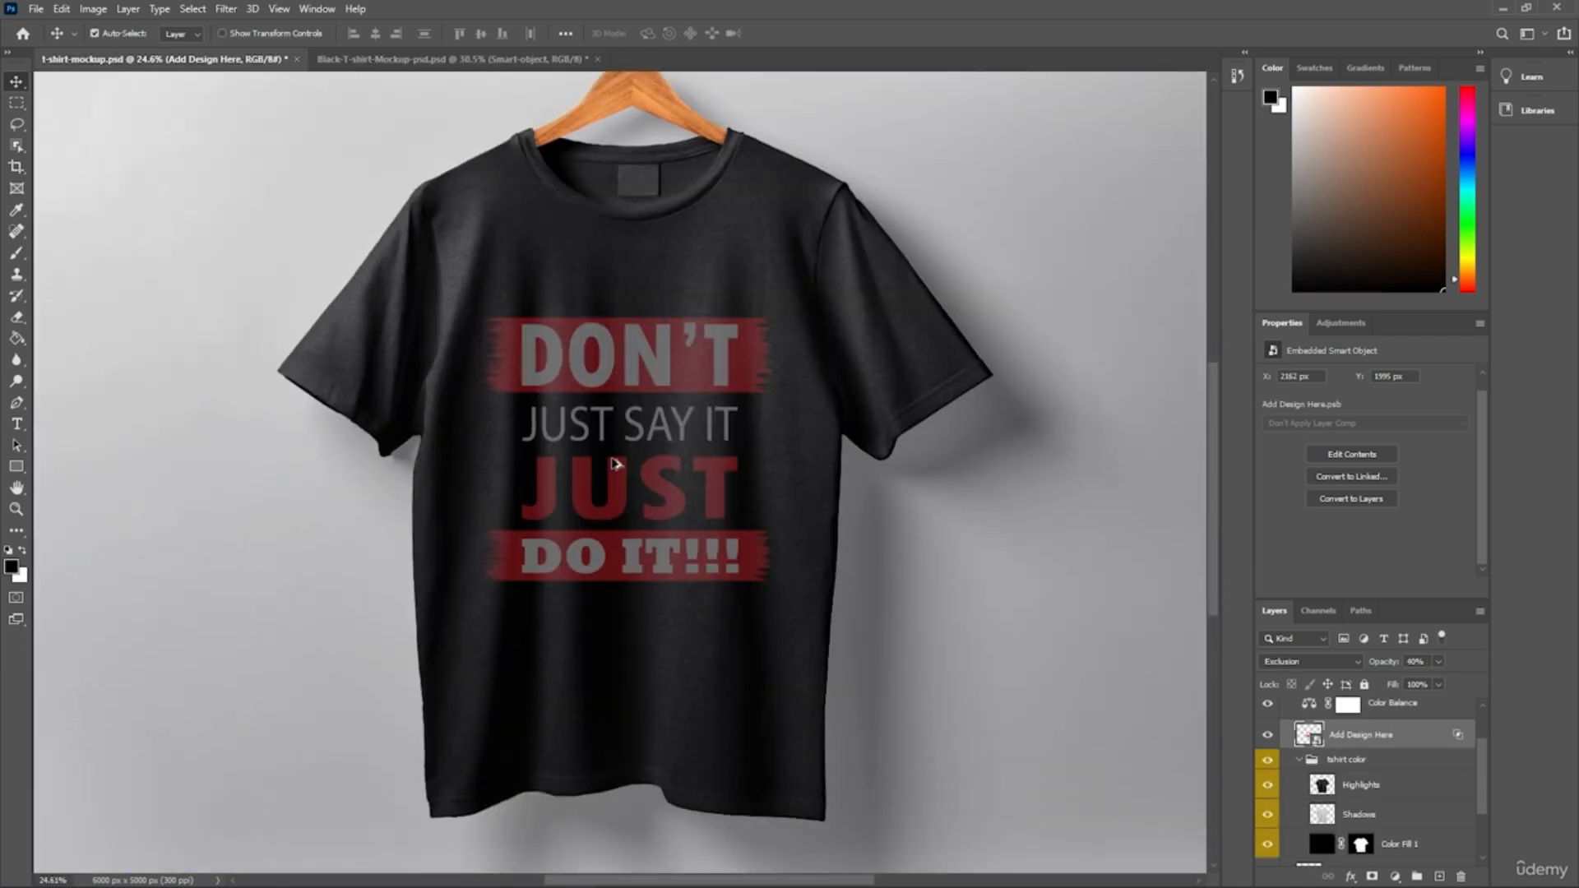
scroll(617, 461, "up", 3)
scroll(620, 459, "down", 4)
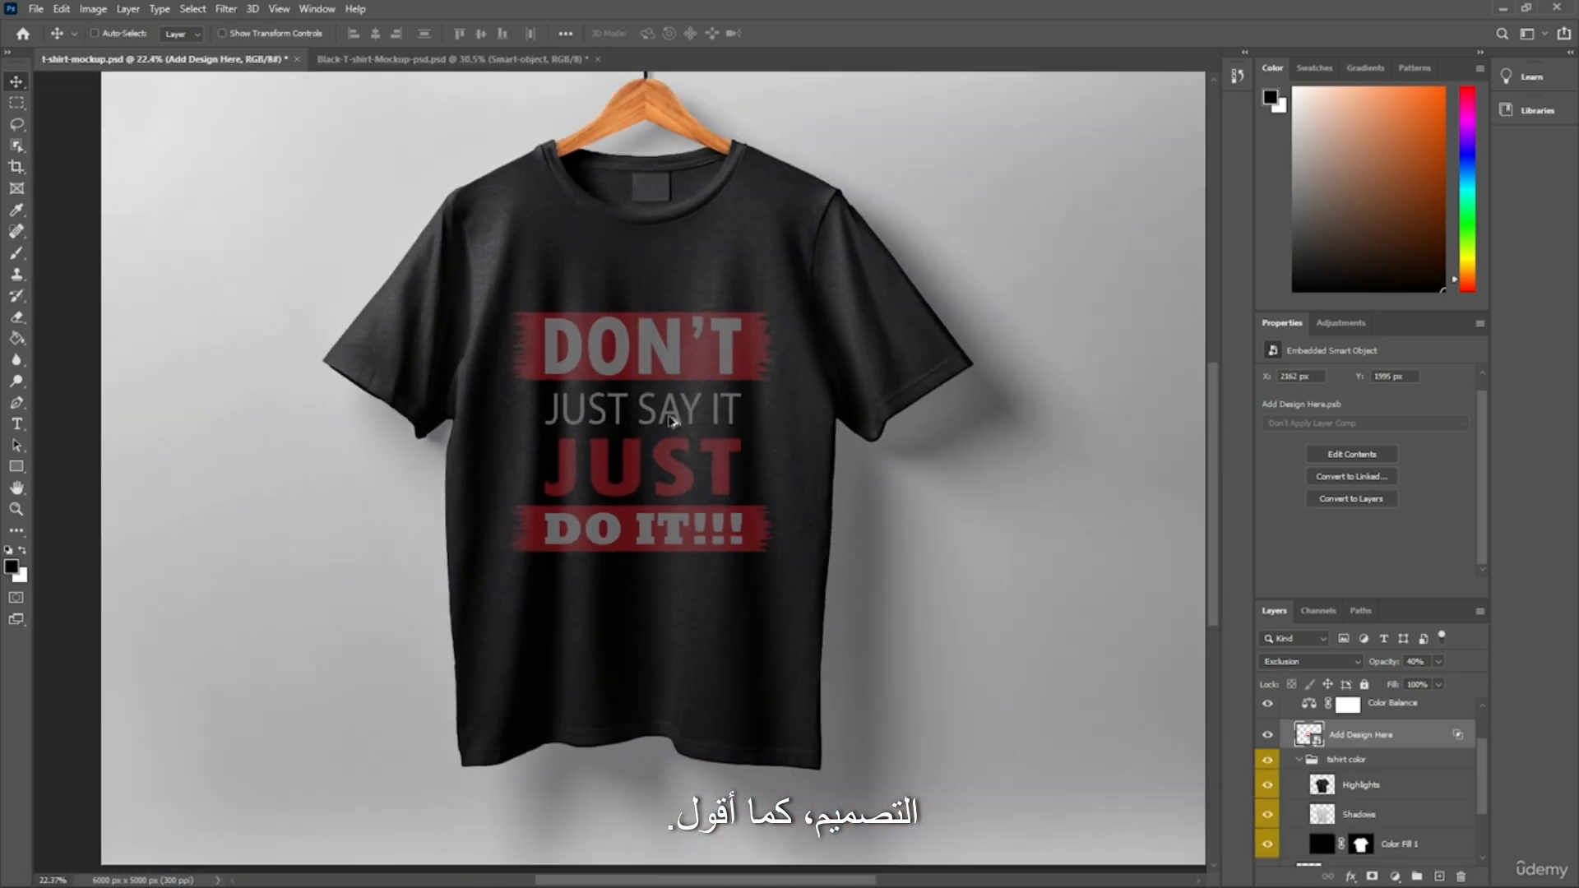
scroll(761, 379, "up", 3)
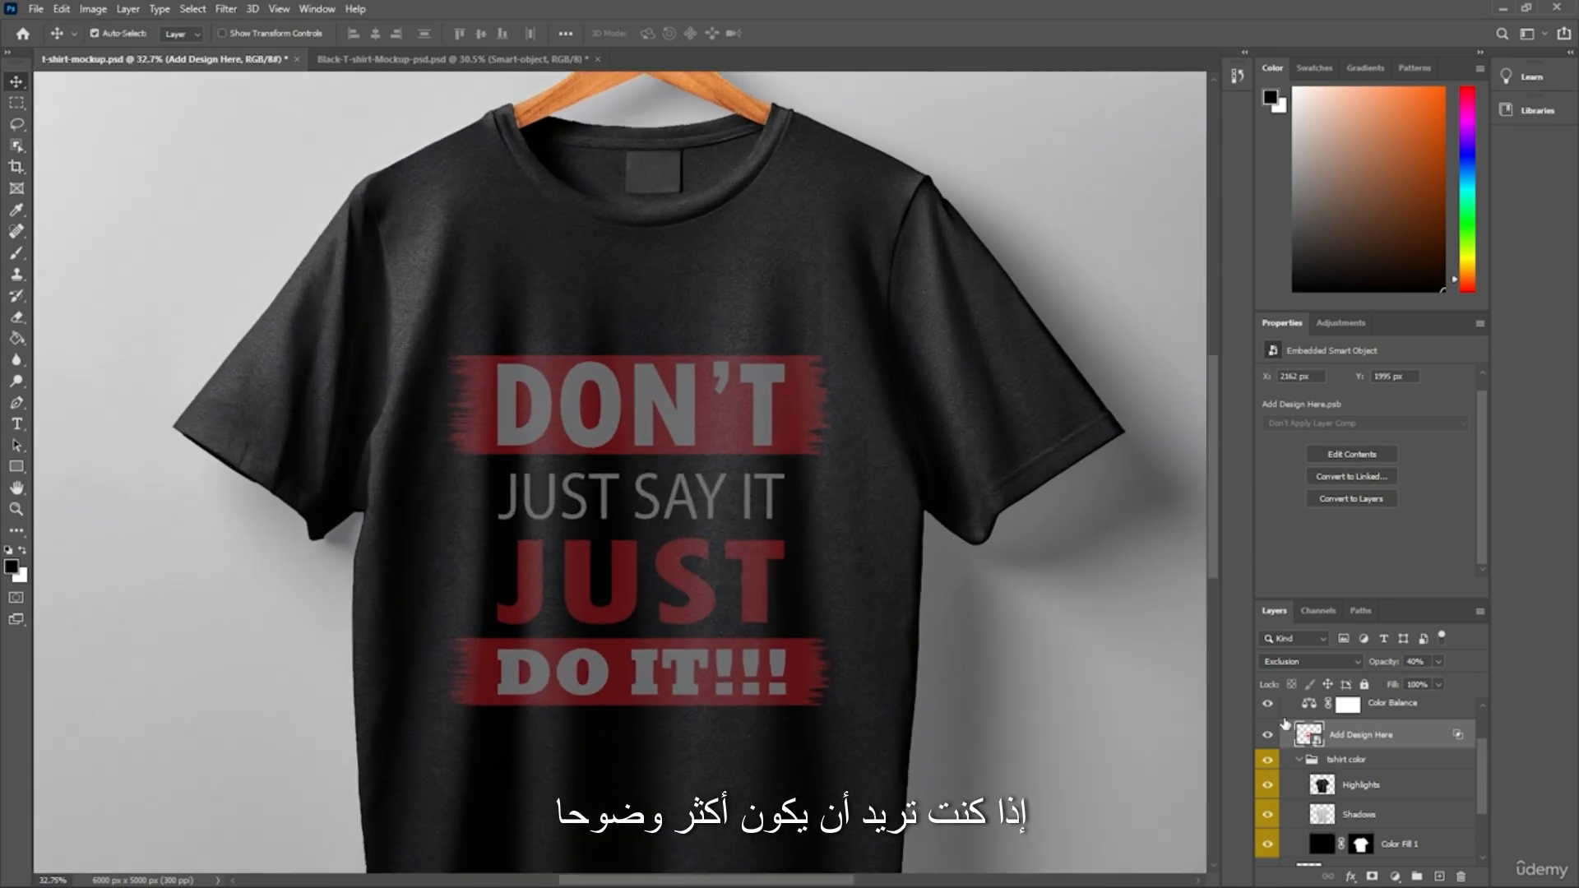
right_click(1285, 724)
left_click(1410, 408)
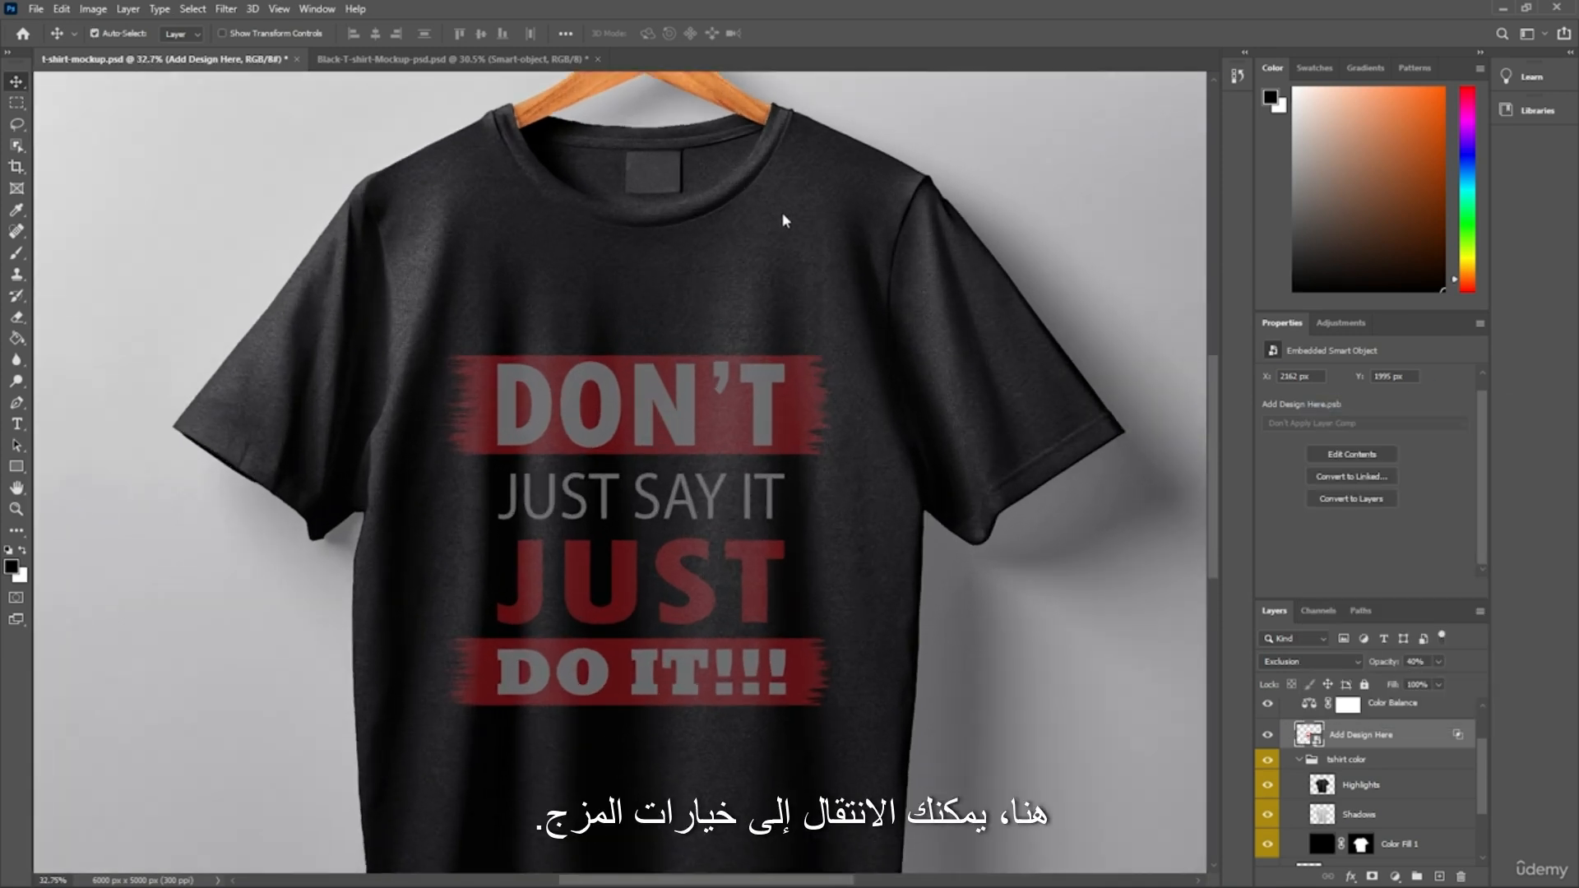
left_click_drag(1224, 342, 1312, 345)
key("alt")
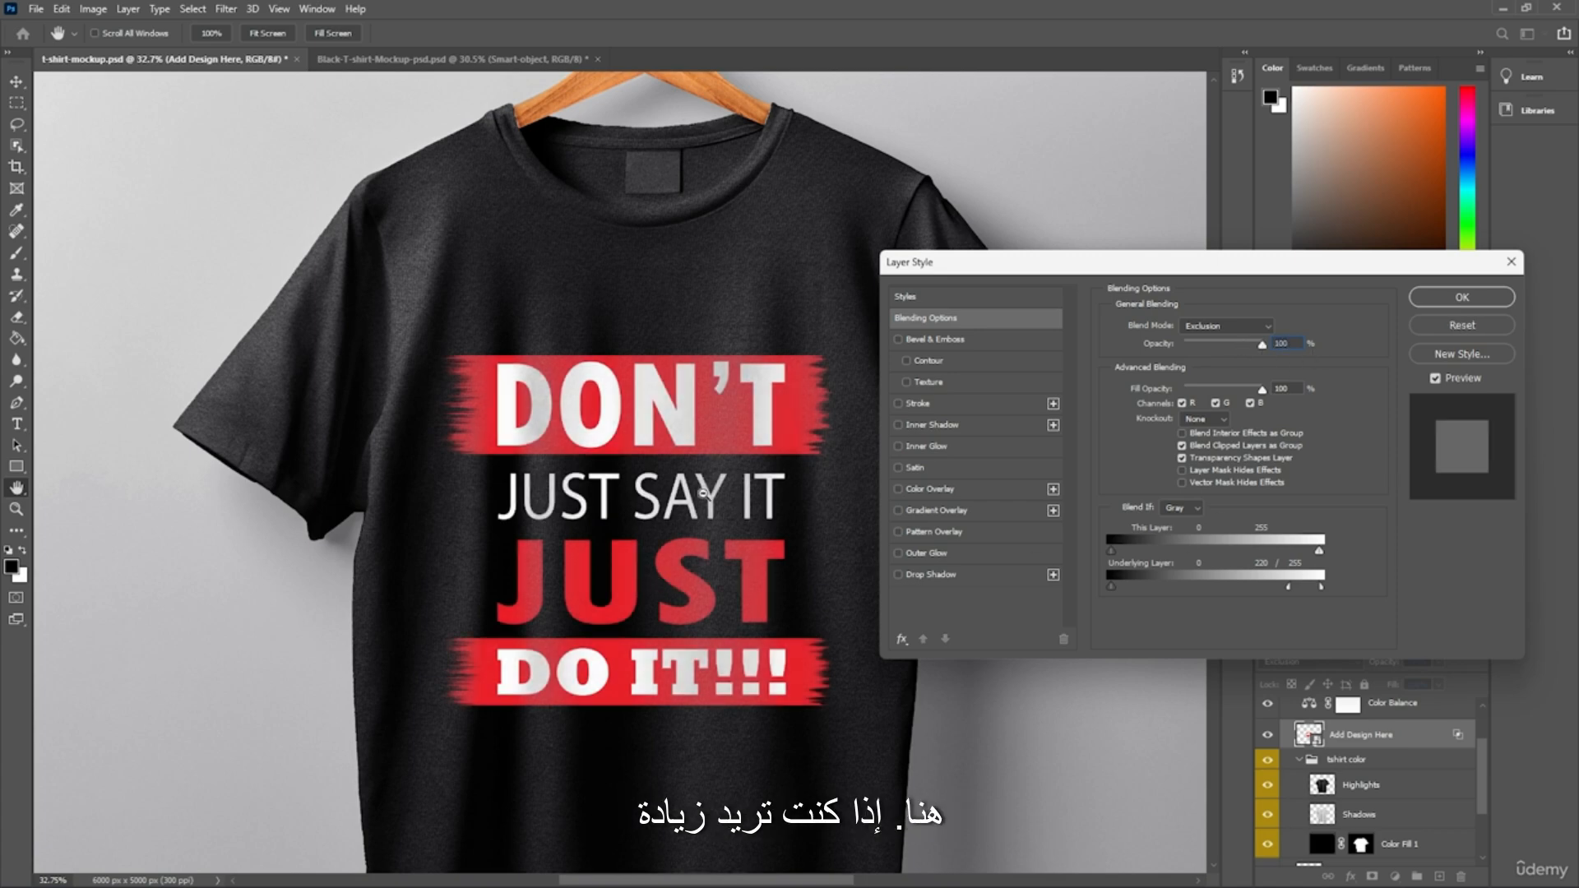
left_click(1461, 297)
Examine the fabric texture showing through the design's lettering and bands on the T-shirt.
key("v")
scroll(740, 395, "up", 5)
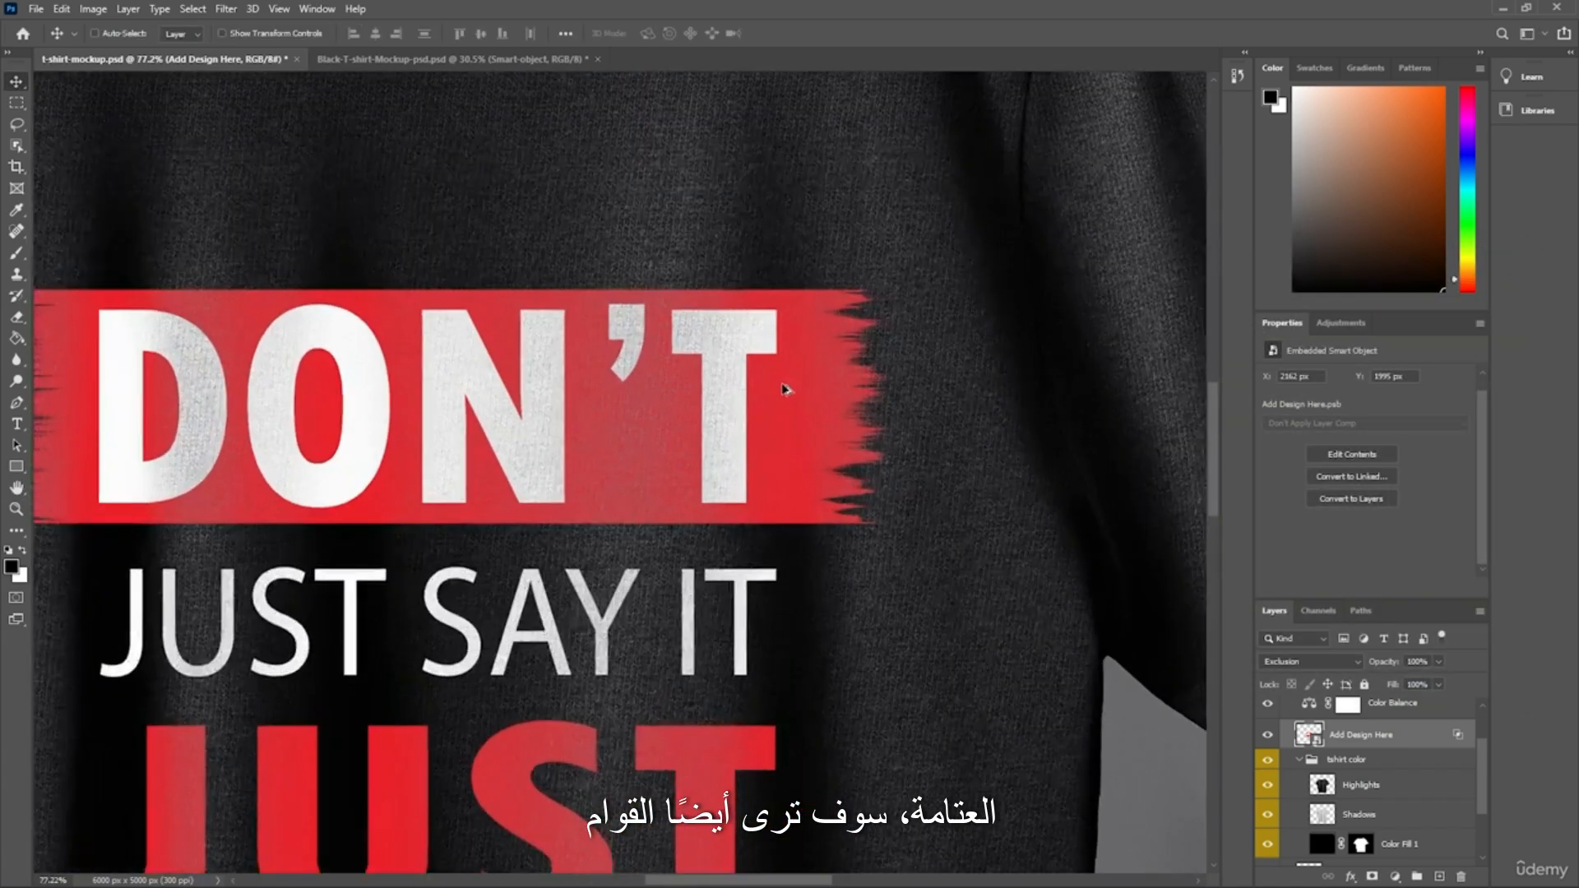
scroll(688, 408, "up", 1)
scroll(687, 403, "down", 7)
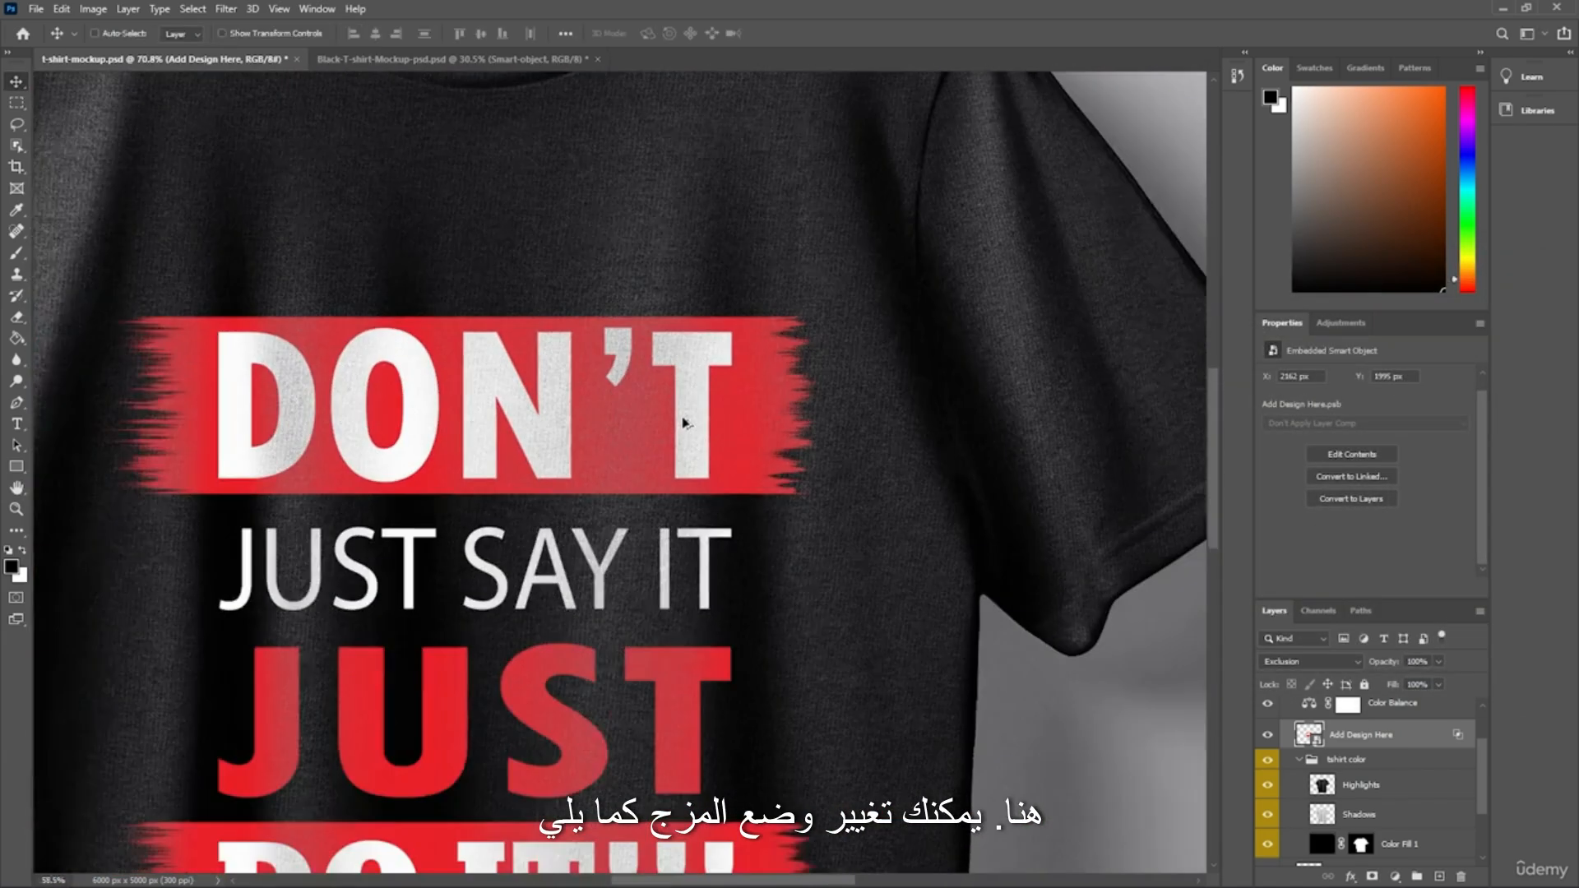
scroll(513, 535, "down", 2)
key("ctrl")
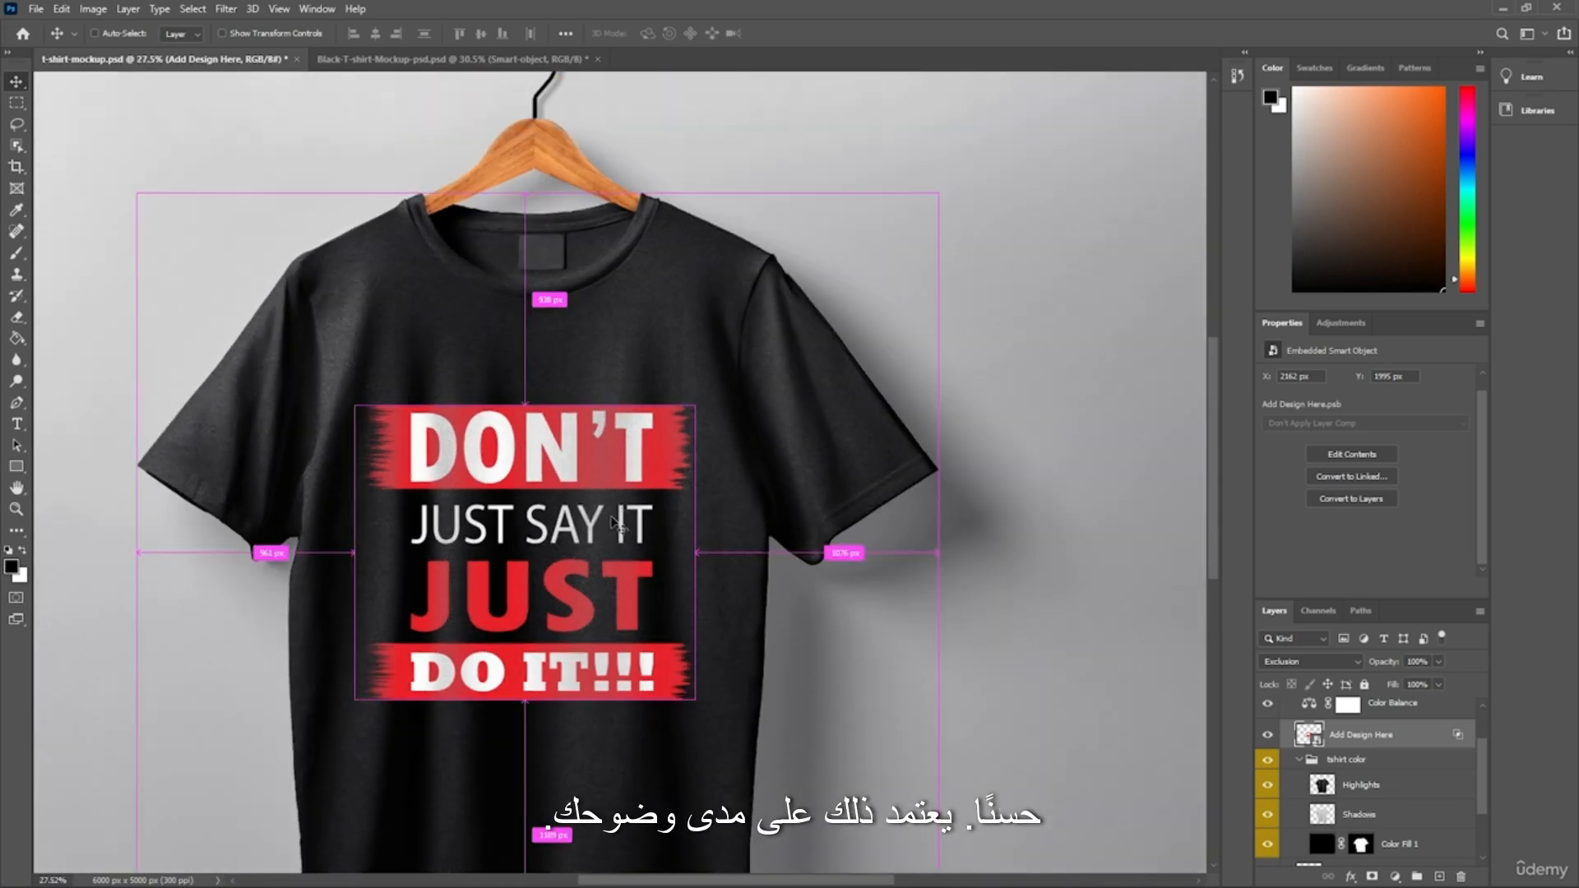
Deselect the design by selecting the tshirt scene layer, and examine the whole T-shirt and its lettering up close.
left_click(1124, 564)
scroll(861, 545, "left", 1)
scroll(871, 547, "left", 2)
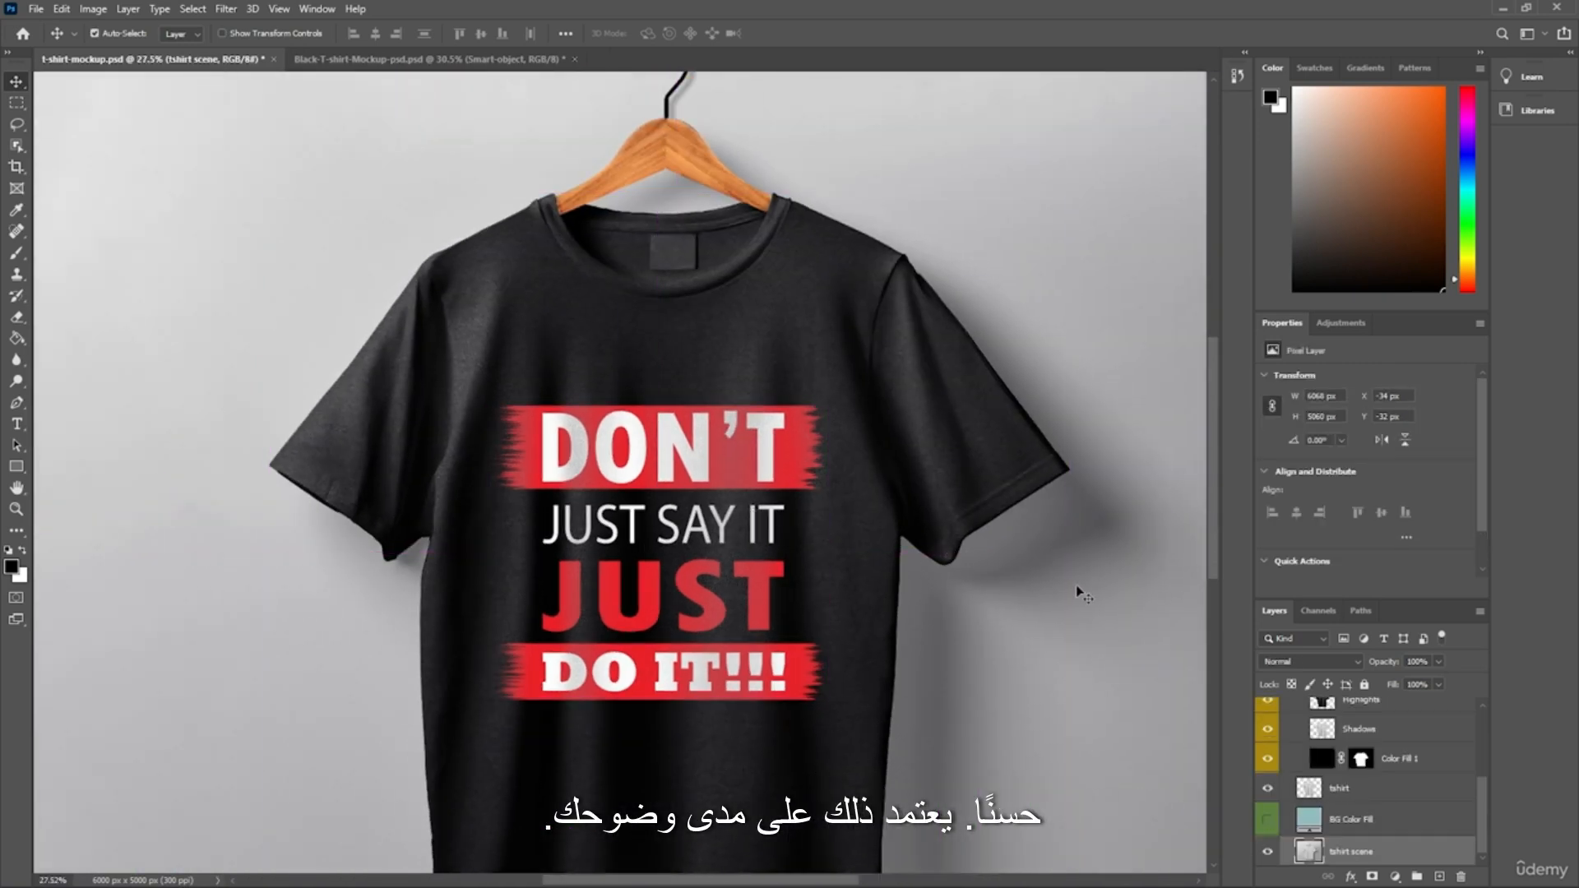
scroll(1102, 724, "down", 2)
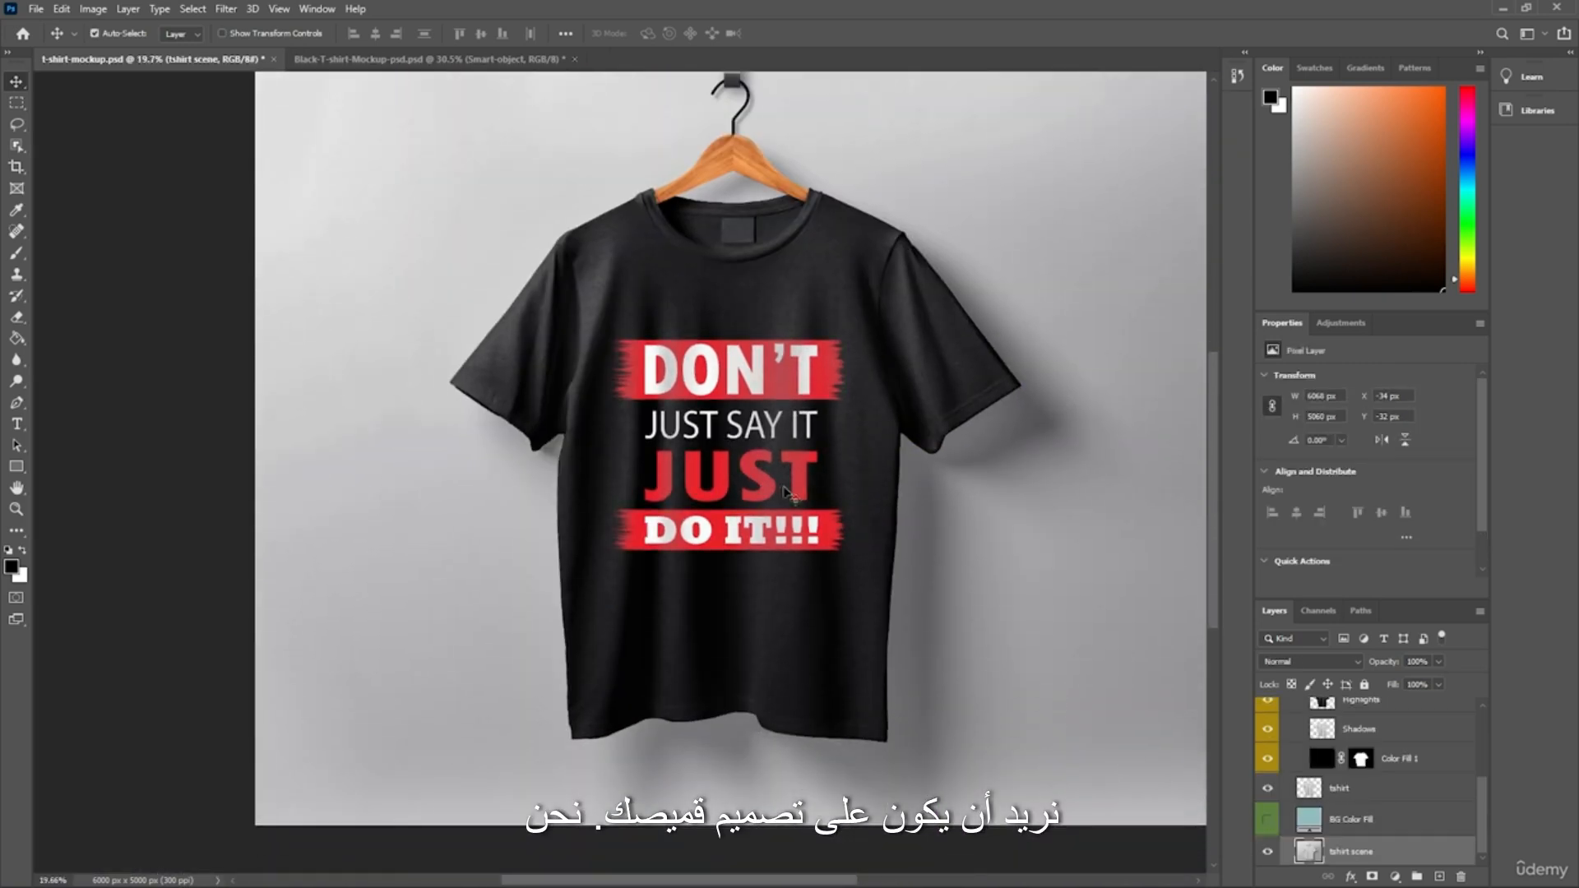
scroll(785, 491, "up", 4)
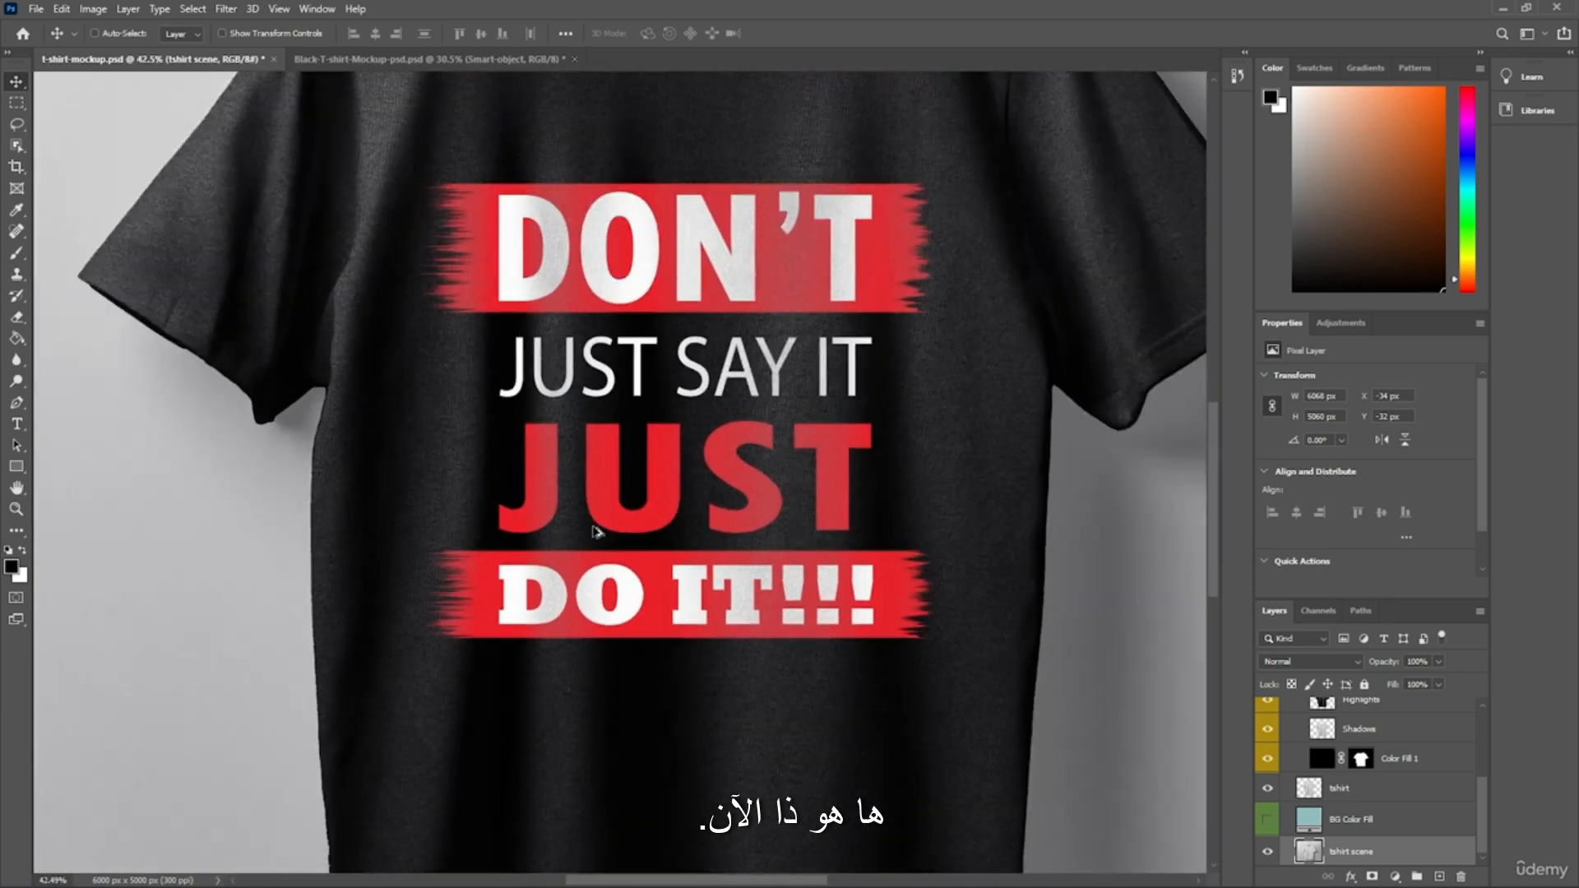
scroll(595, 530, "down", 4)
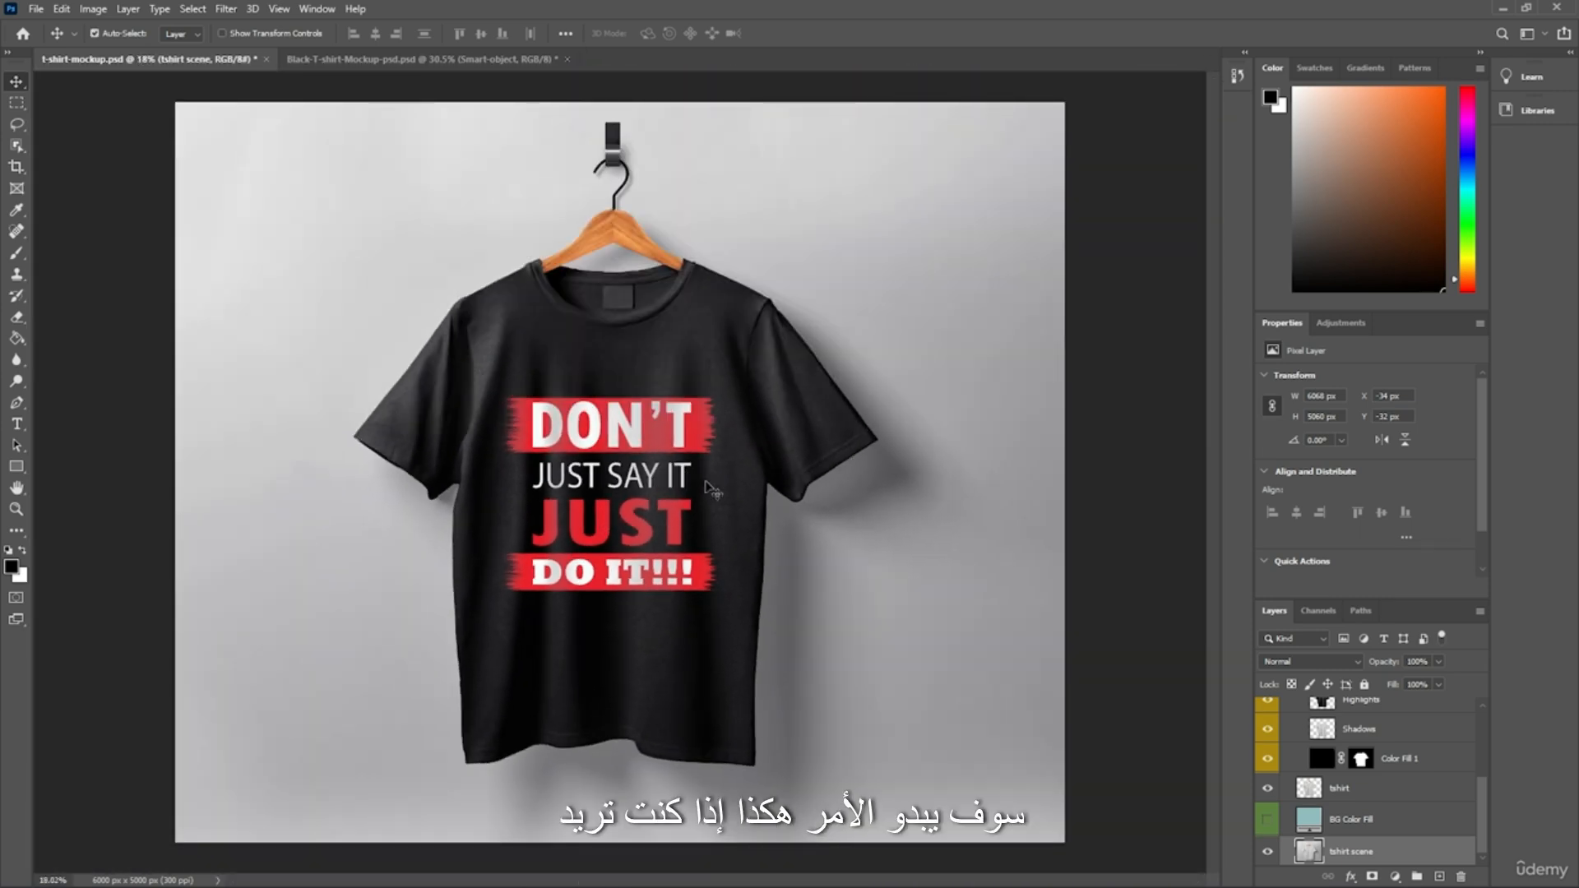
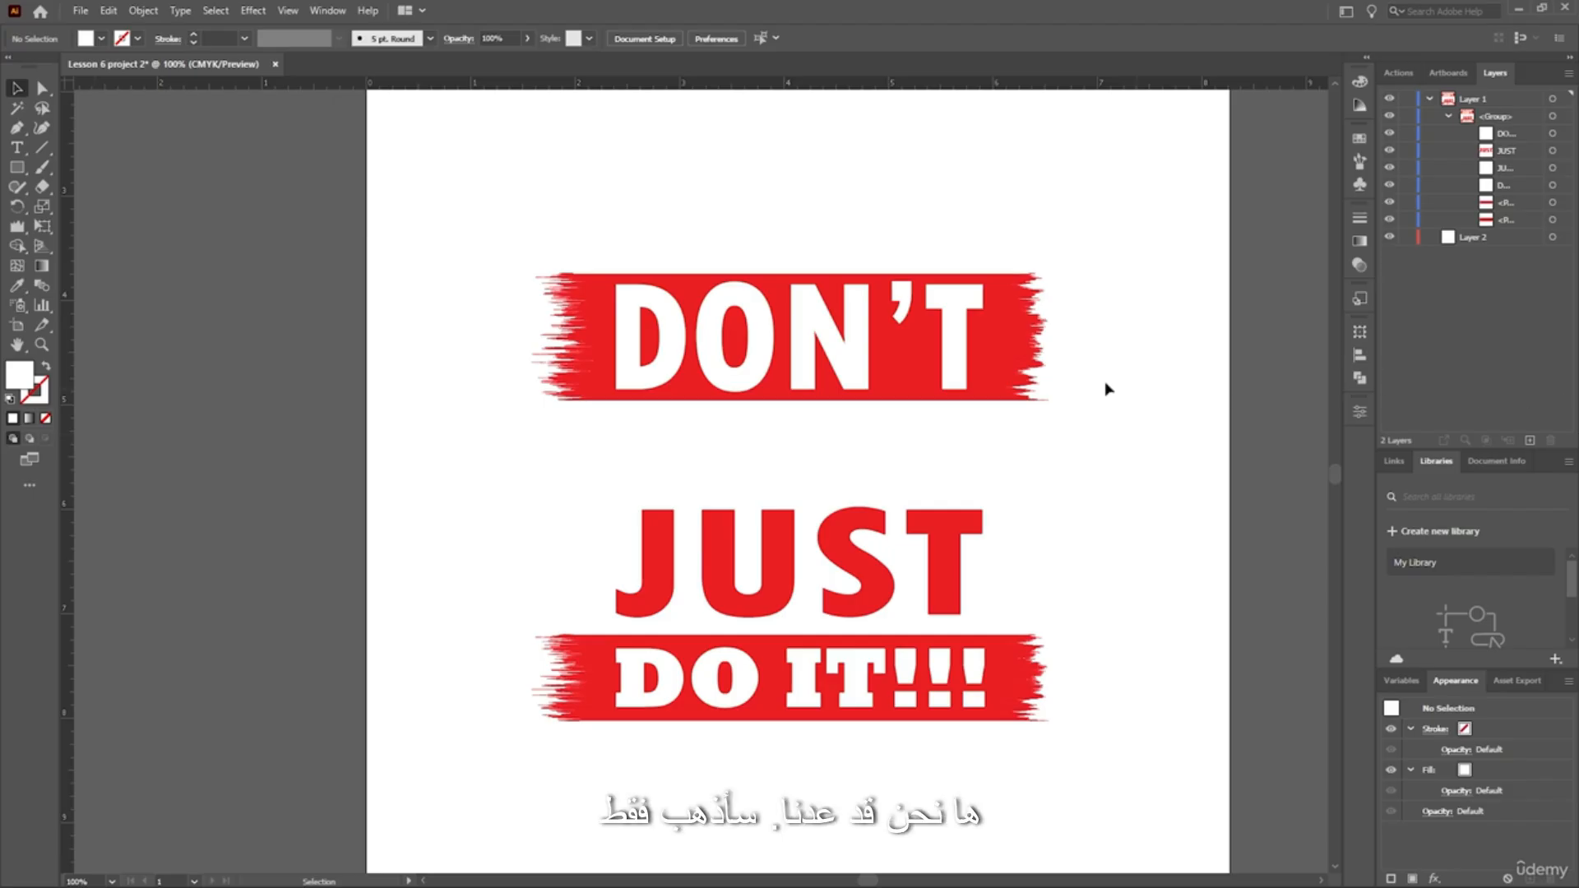
In Illustrator's Lesson 6 project 2 document, move the whole typographic group off the artboard to its left and collapse Layer 1.
scroll(951, 304, "down", 1)
scroll(952, 305, "down", 3)
scroll(953, 305, "up", 1)
left_click_drag(1054, 182, 714, 506)
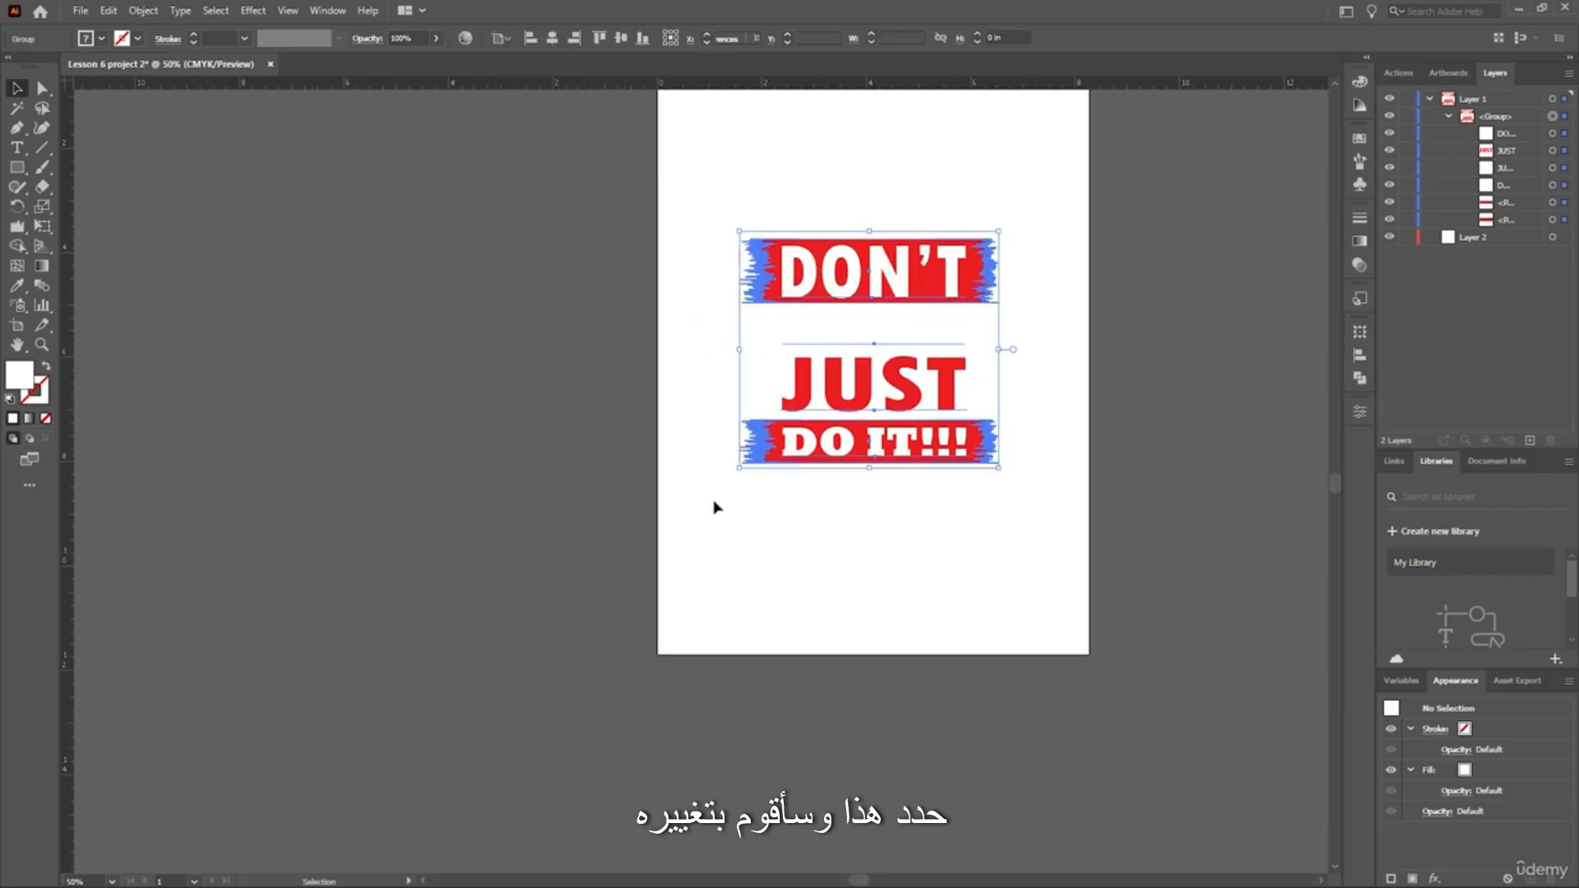
left_click_drag(921, 292, 421, 277)
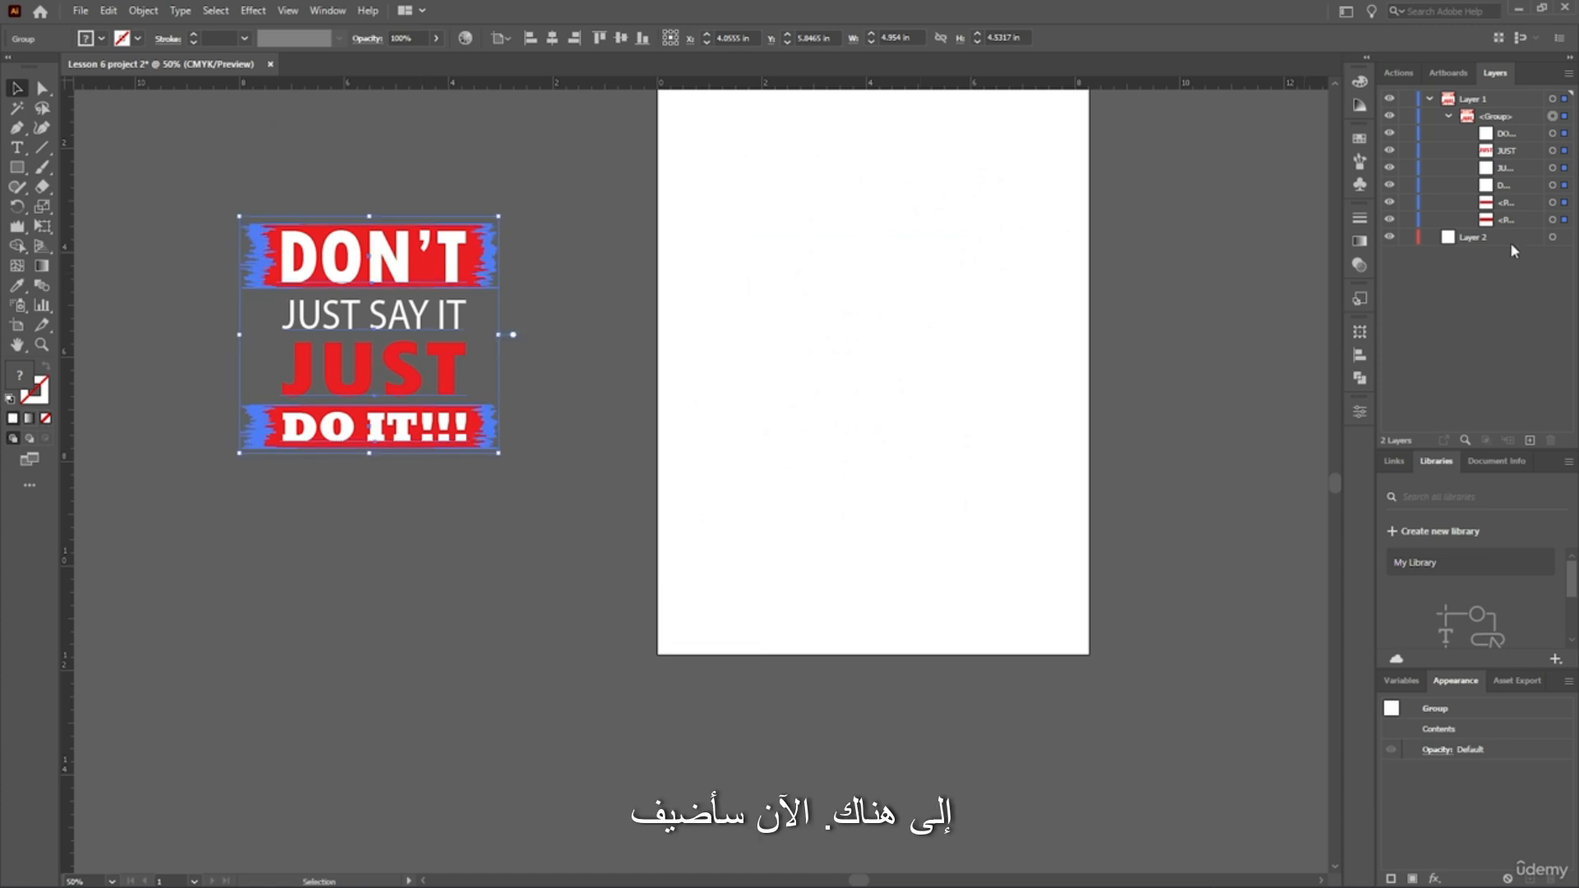
left_click(1431, 100)
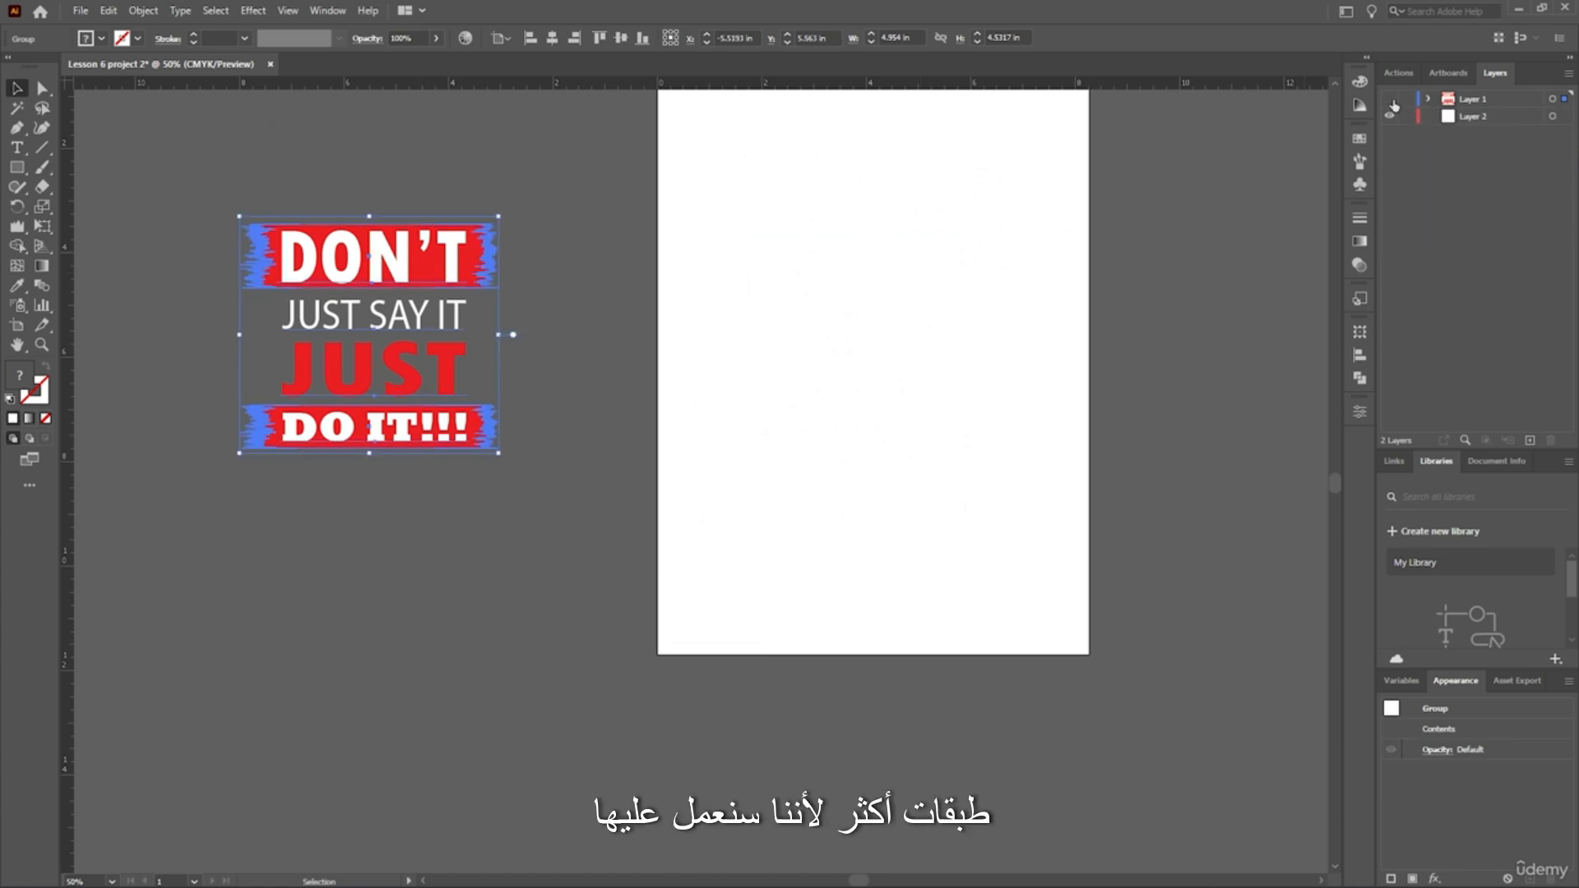
Hide the existing layers and add two new layers, placing them below Layer 1 and Layer 2 in the layer order.
left_click(1389, 116)
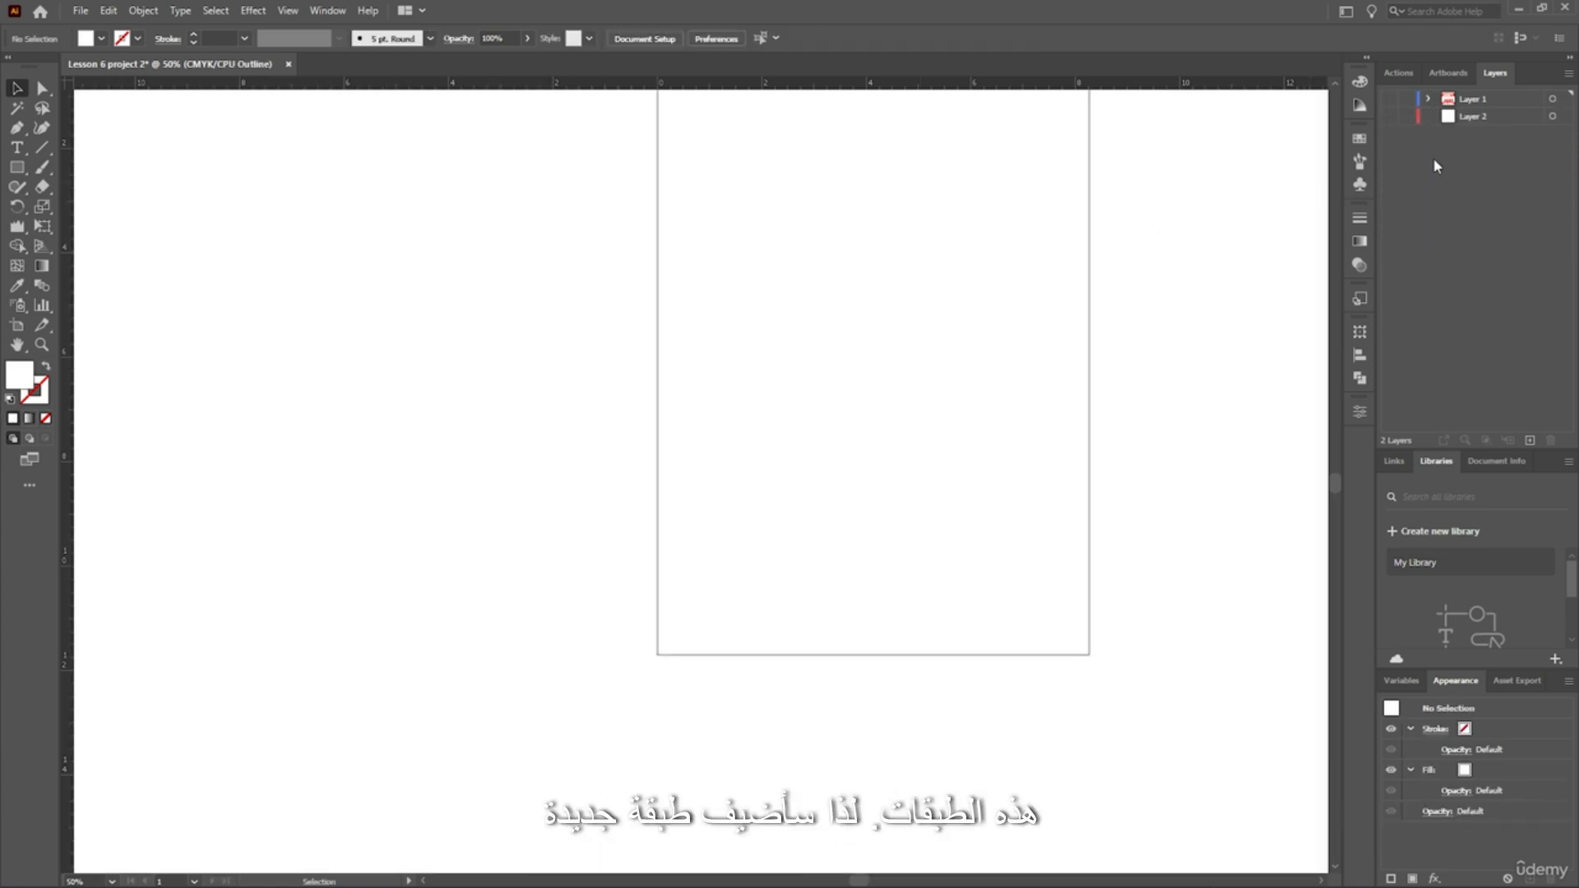
left_click(1529, 440)
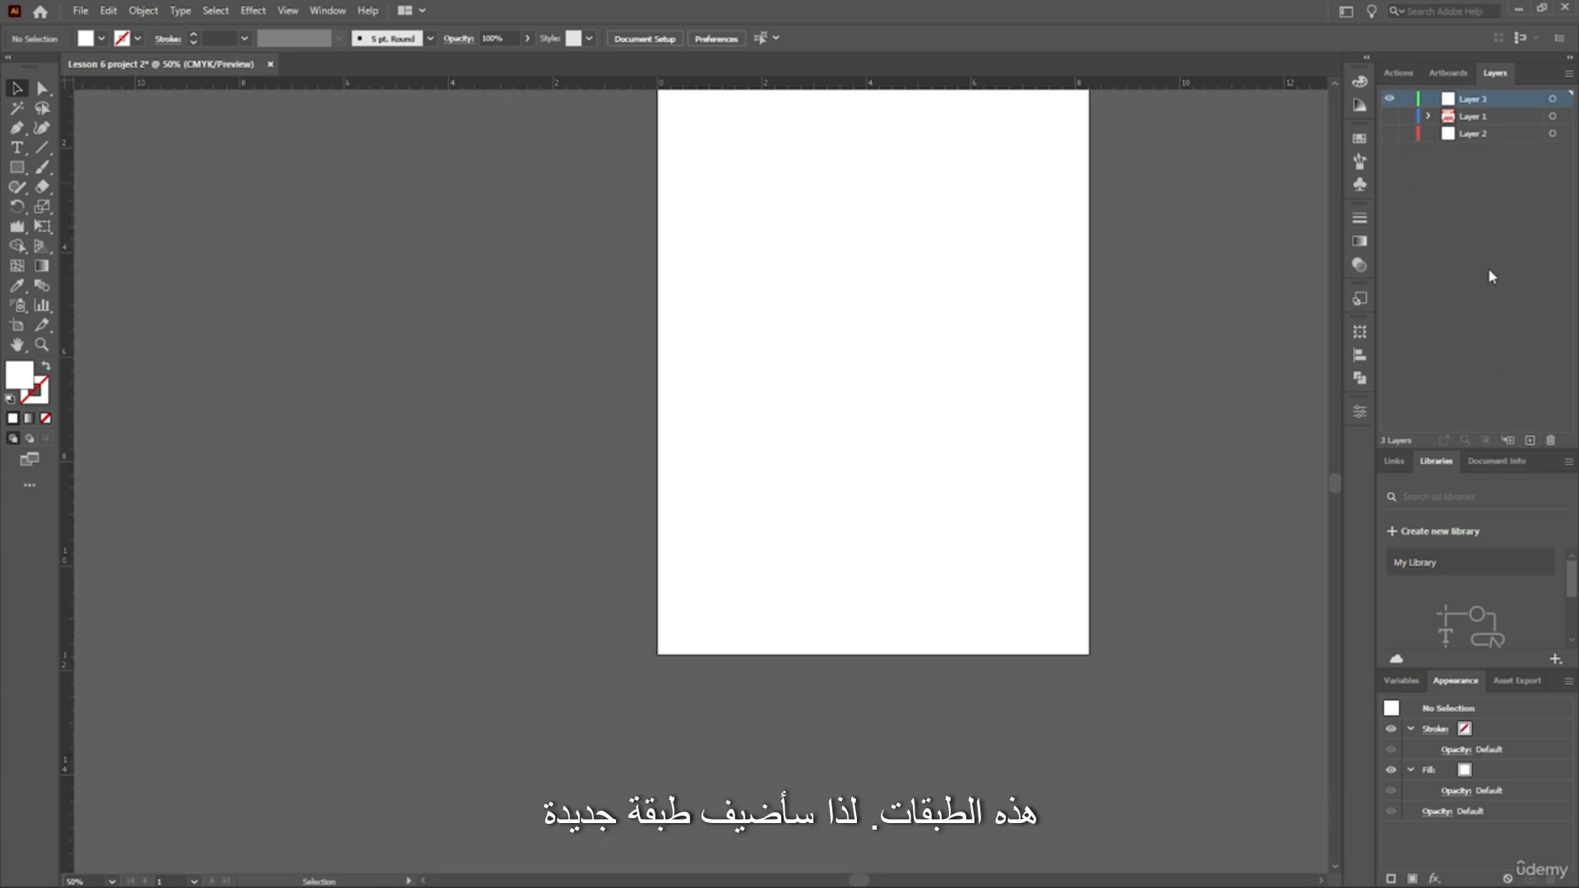
scroll(1132, 343, "up", 3)
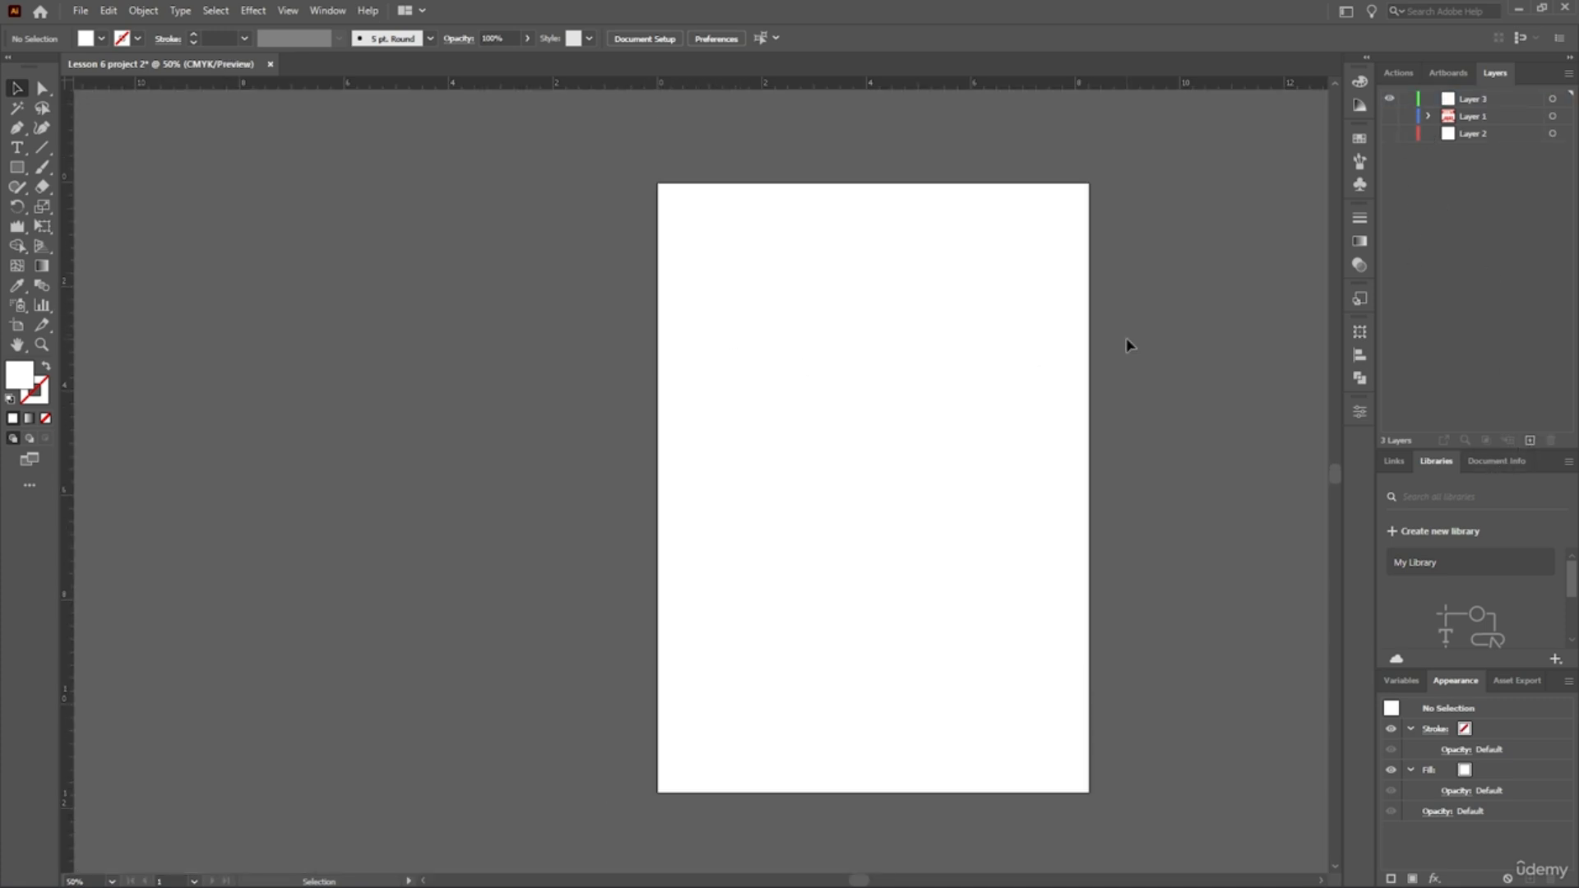
scroll(1156, 321, "right", 3)
left_click(1529, 440)
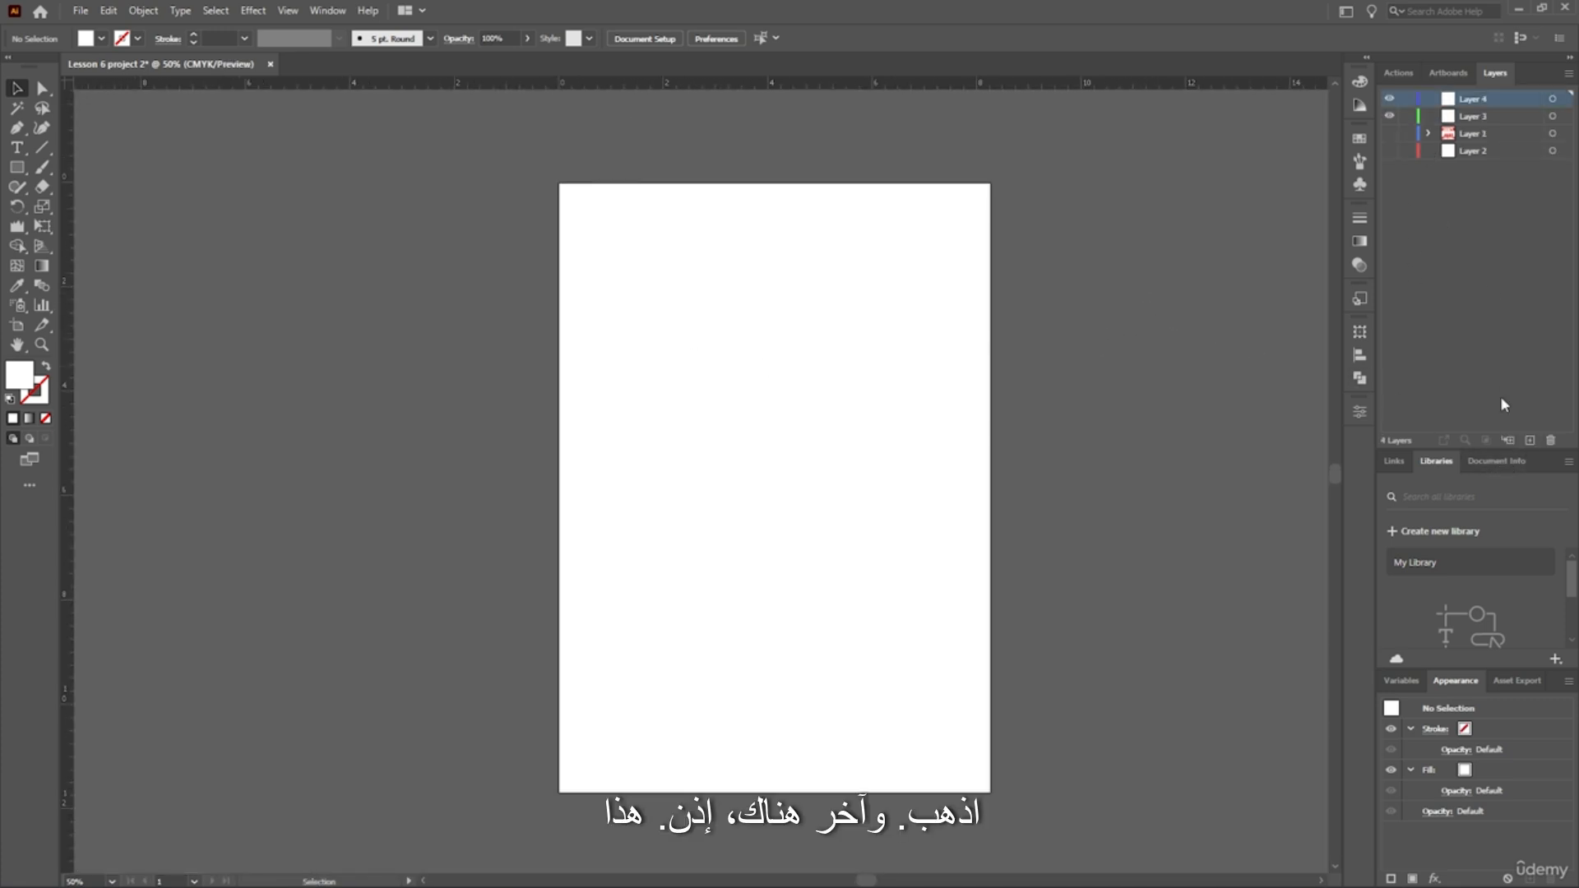
left_click_drag(1457, 97, 1459, 162)
Rename Layer 1 as "project L1" and Layer 2 as "project L2".
double_click(1484, 99)
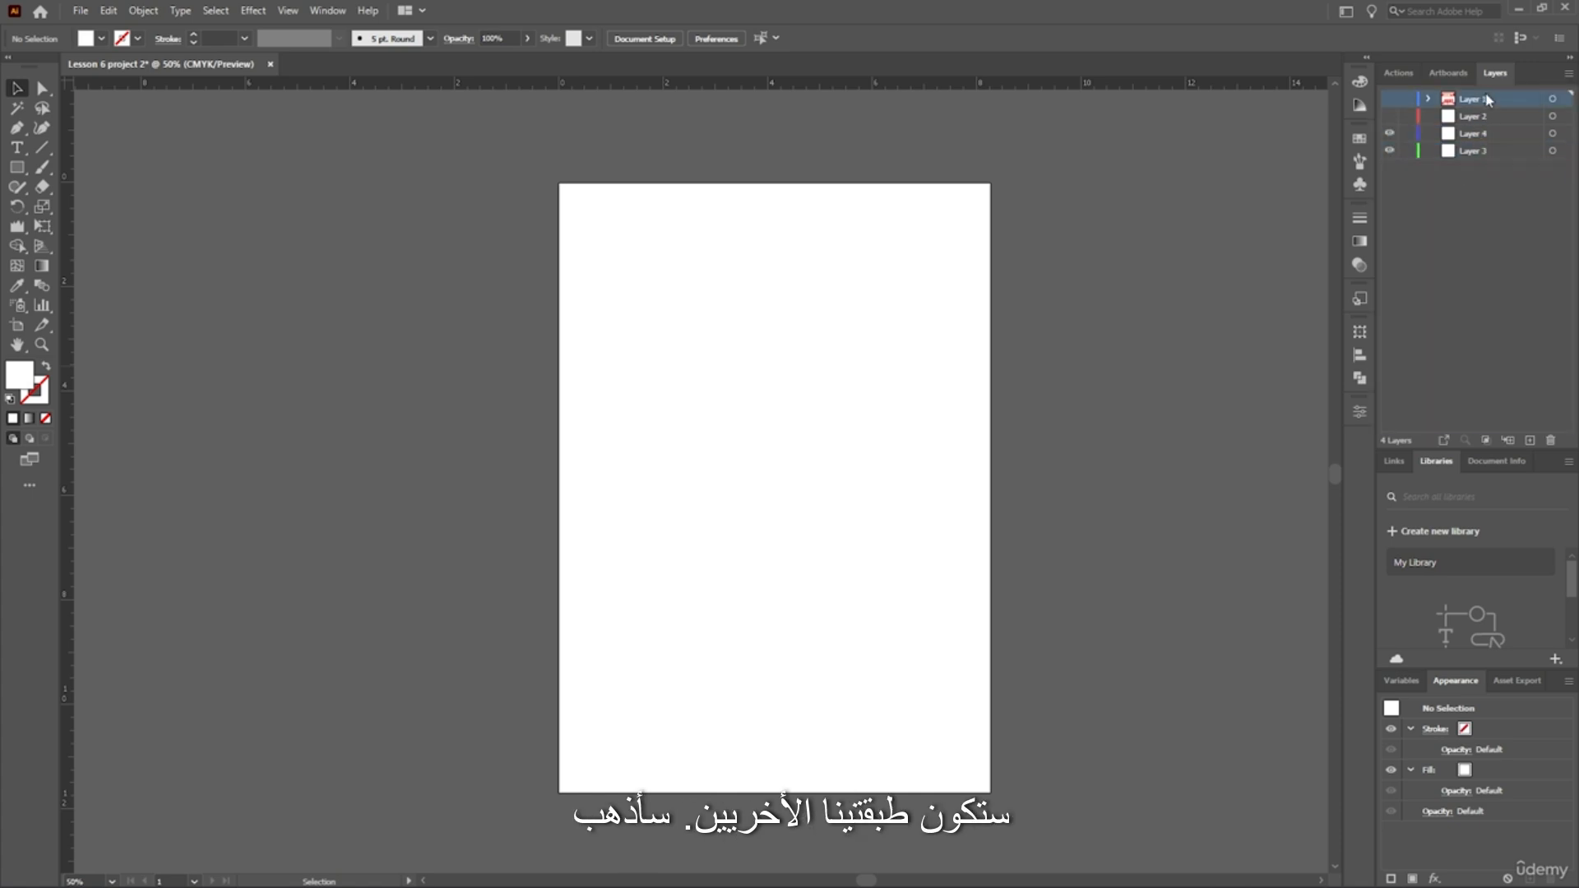
type("pi")
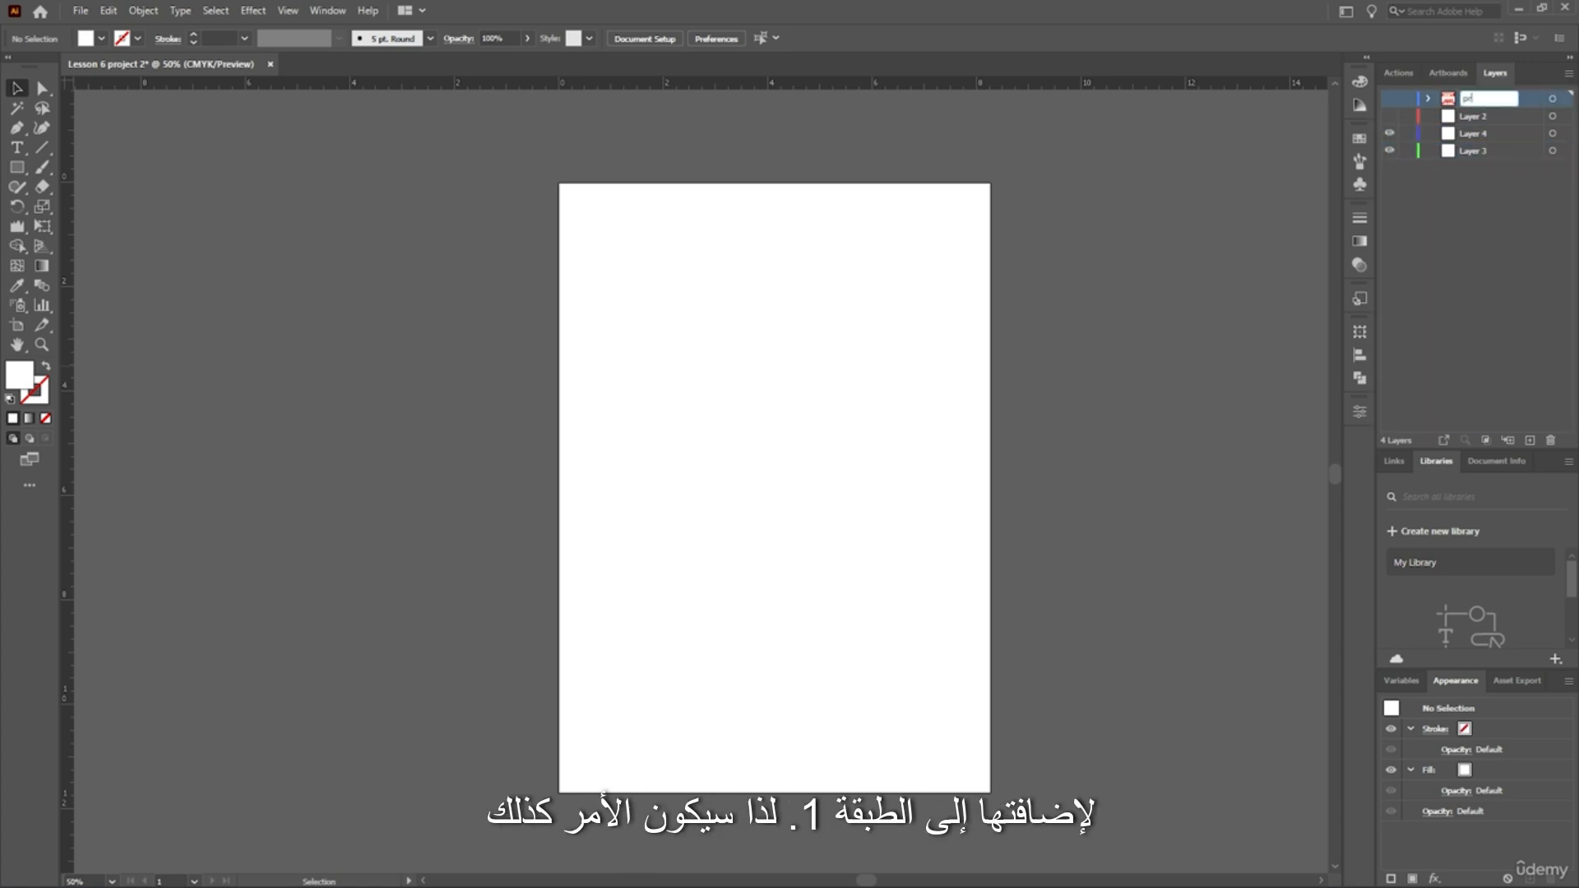
type("oject L1")
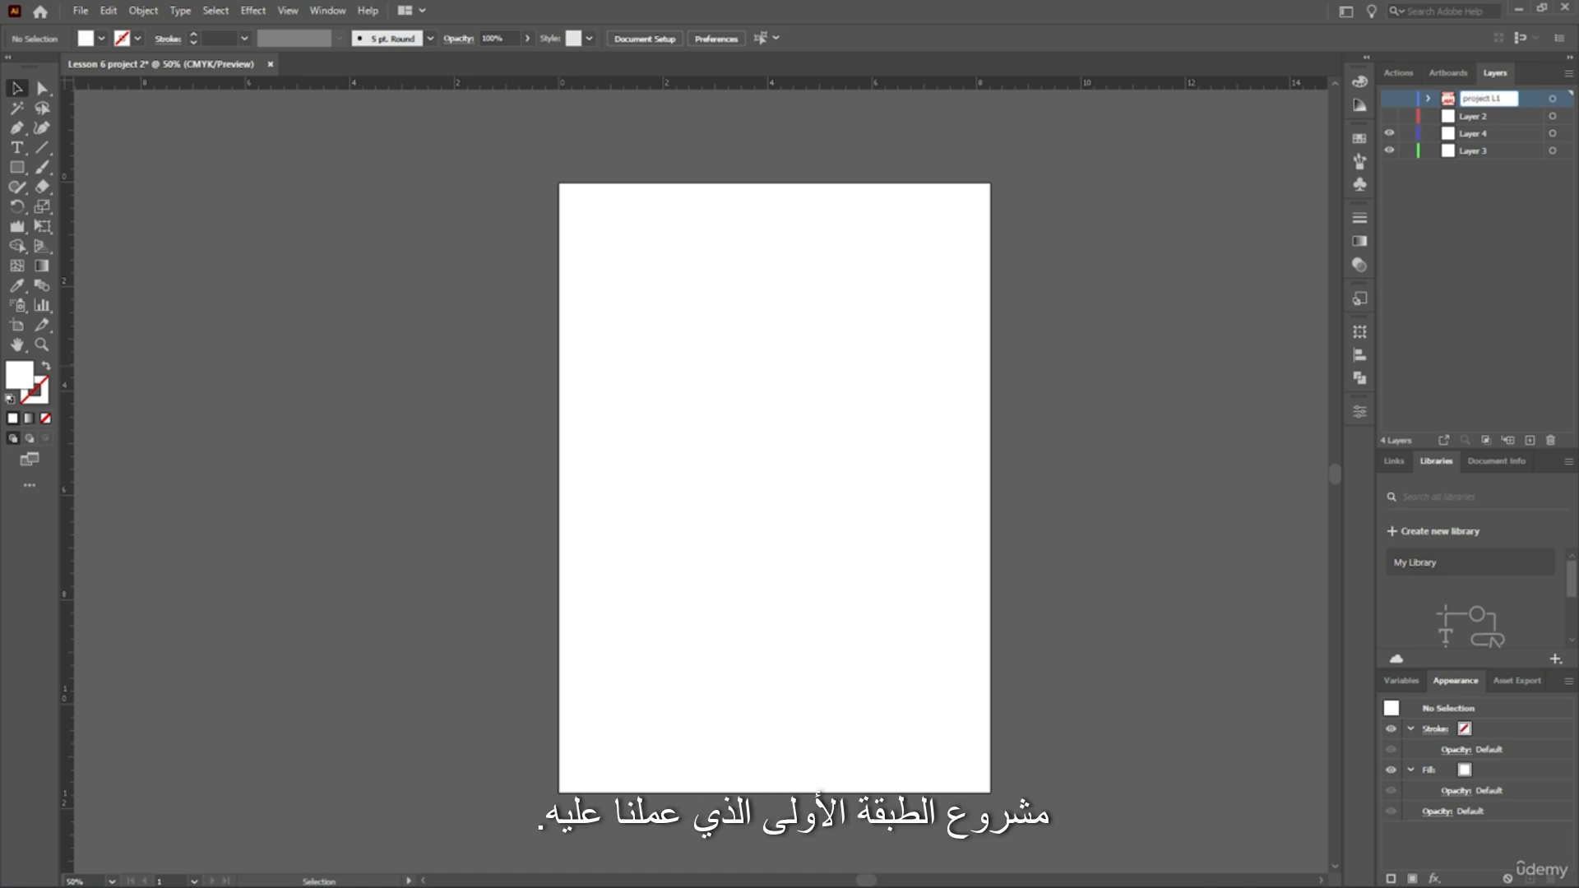
key("Return")
left_click(1468, 117)
double_click(1480, 119)
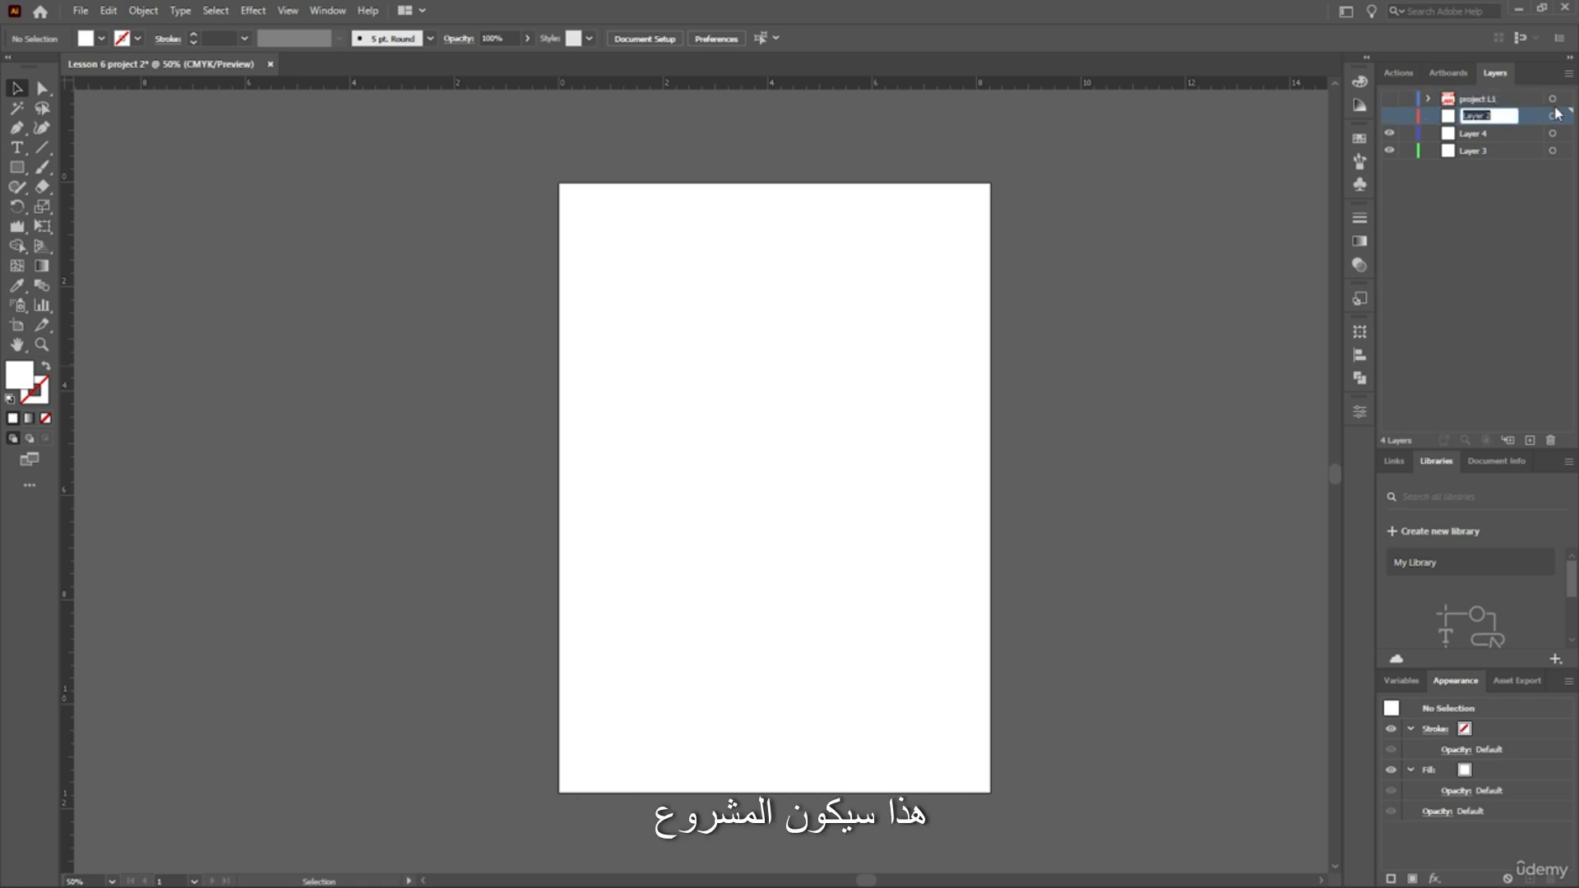
type("project L2")
key("Return")
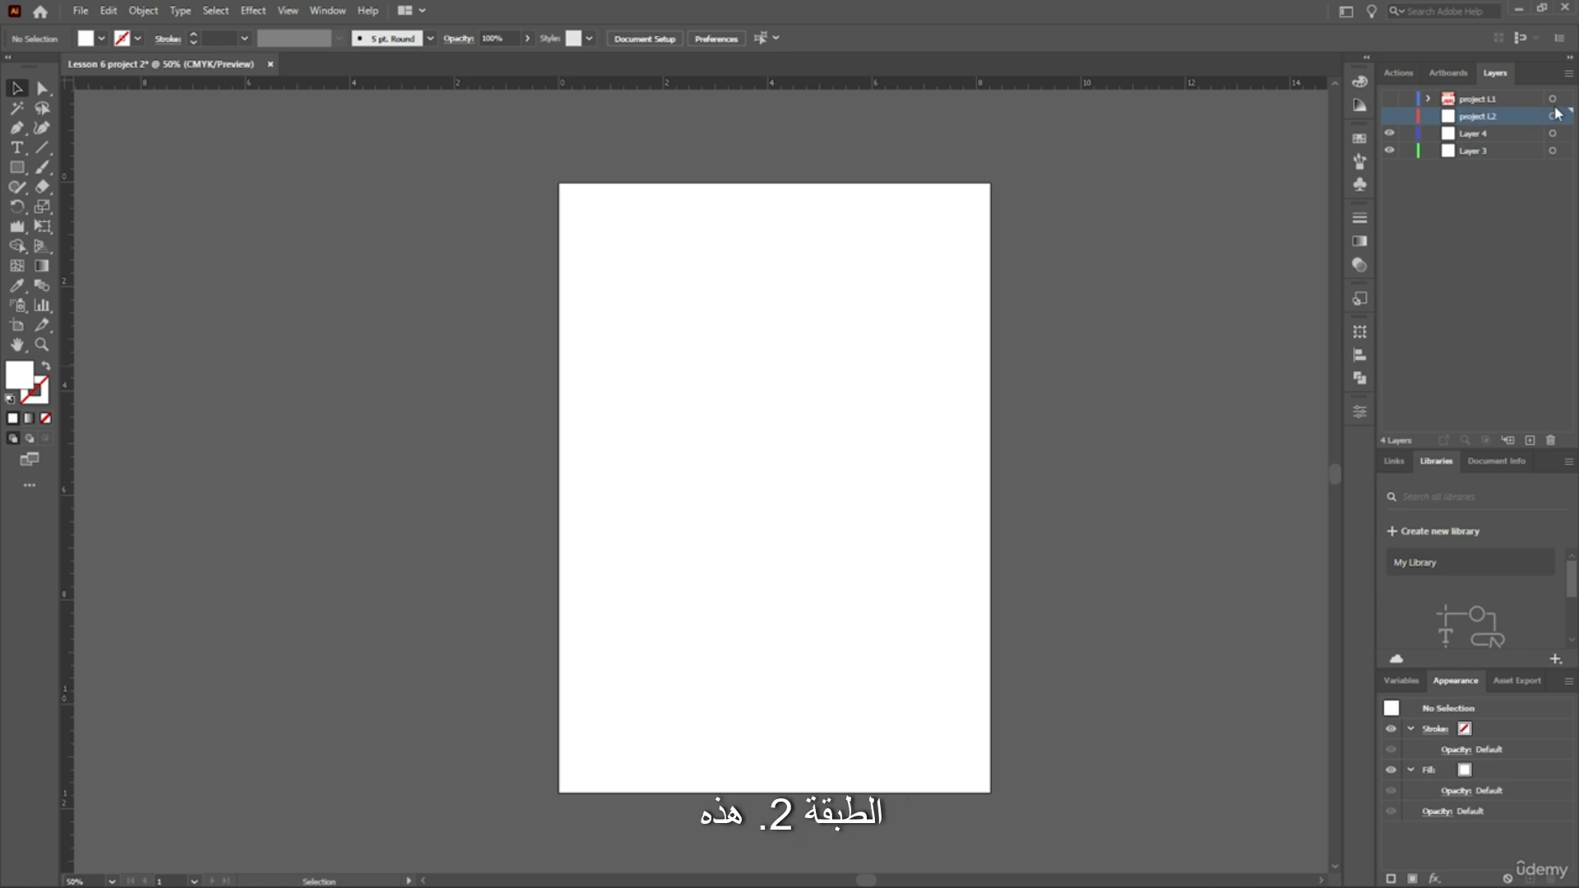
Rename Layer 4 as "Project 2 L1" and Layer 3 as "Project 2 L2", leaving no layer highlighted.
scroll(773, 477, "down", 1)
double_click(1510, 133)
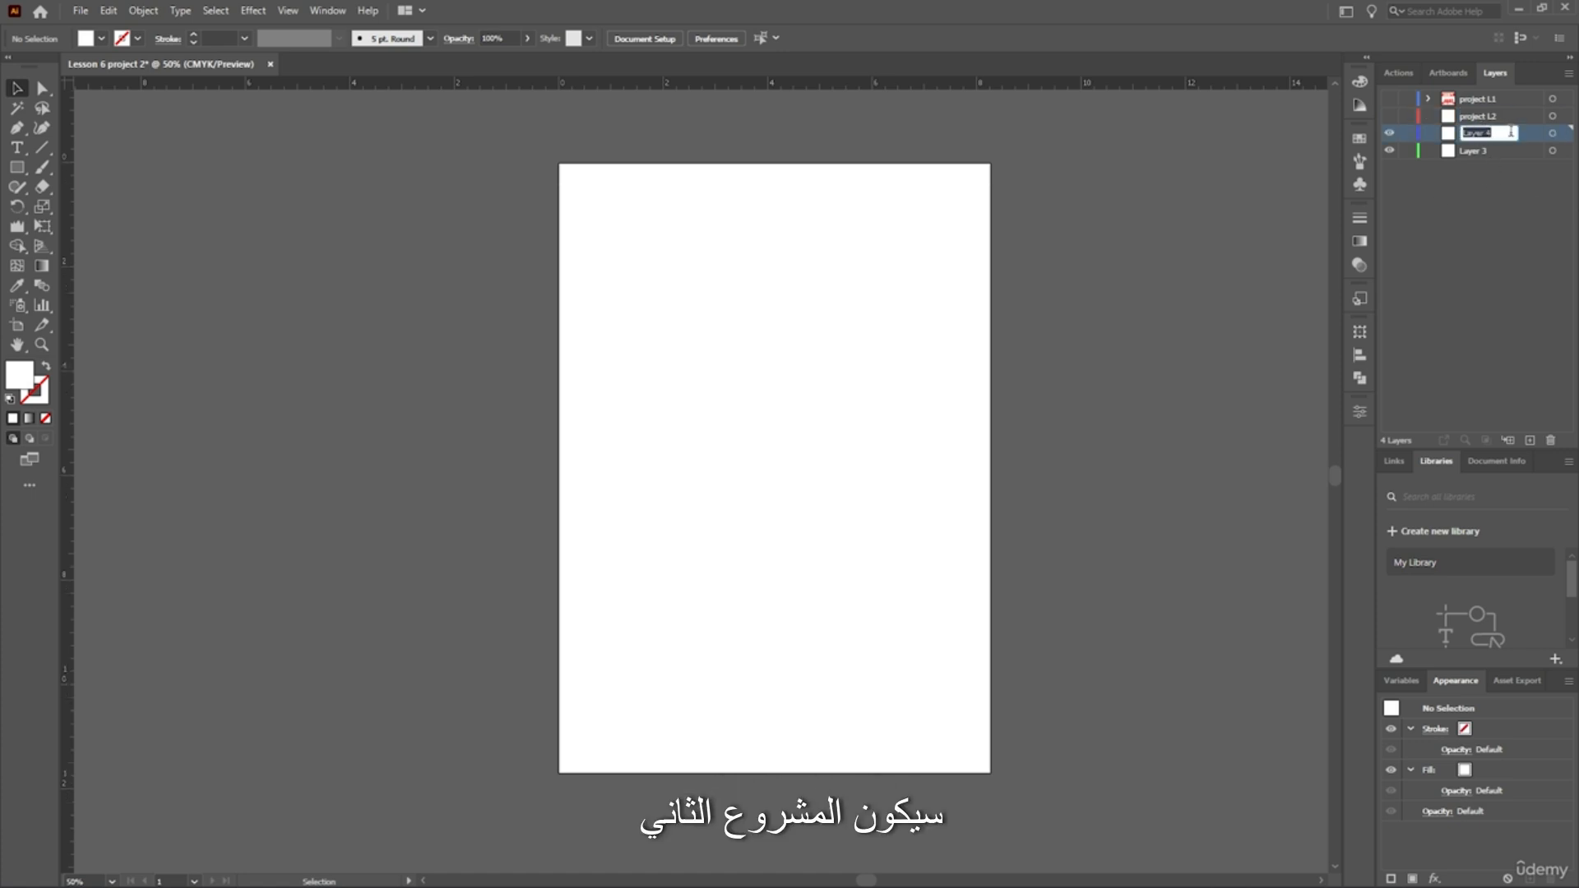
type("p")
key("Return")
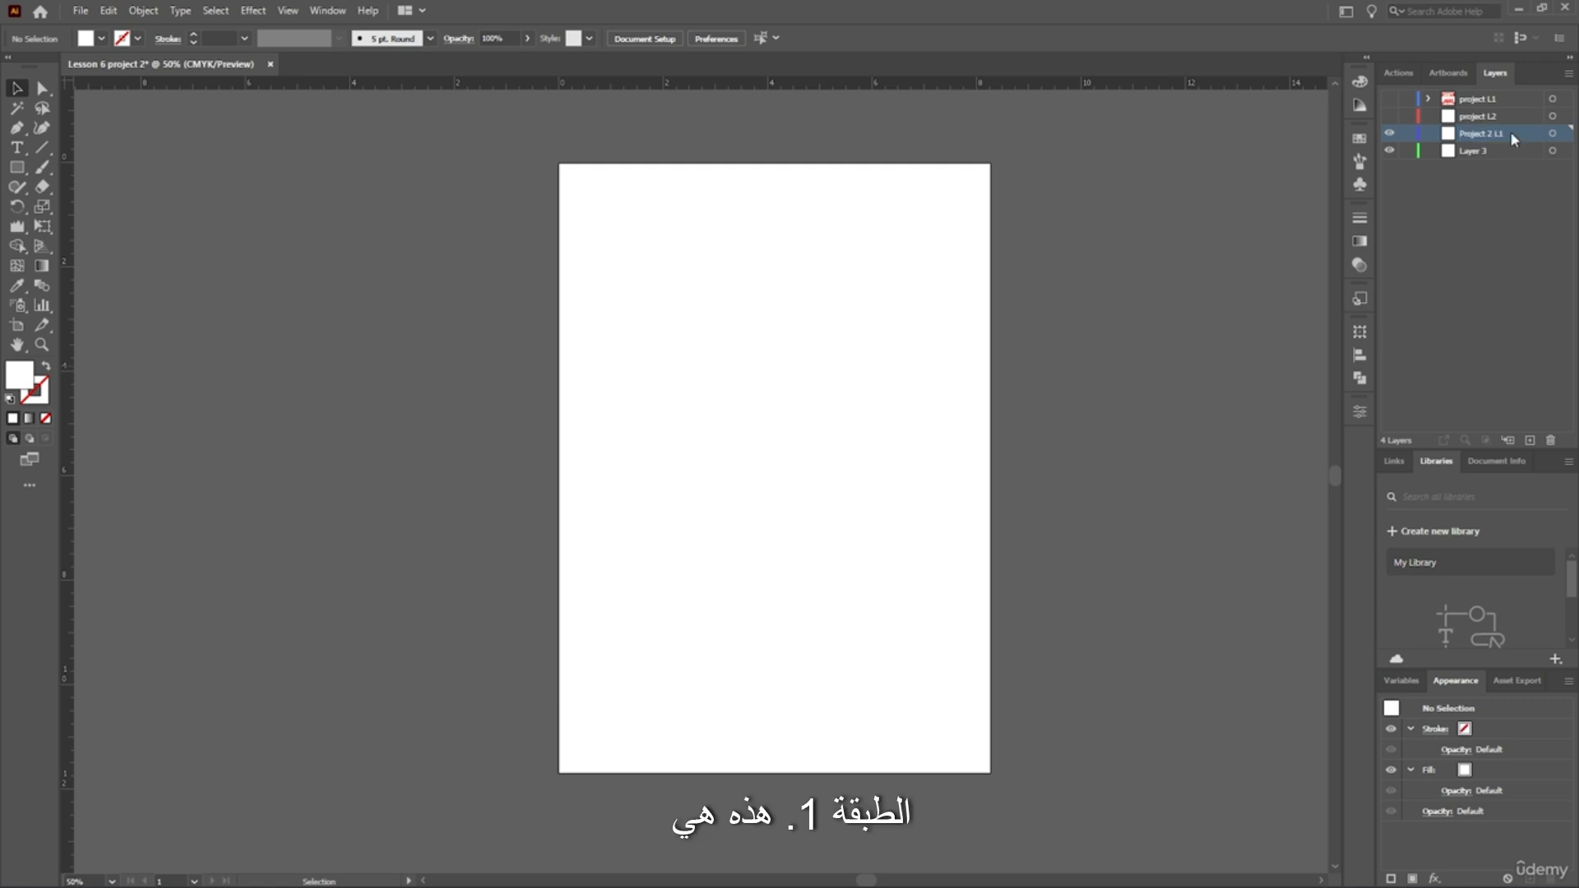
double_click(1471, 151)
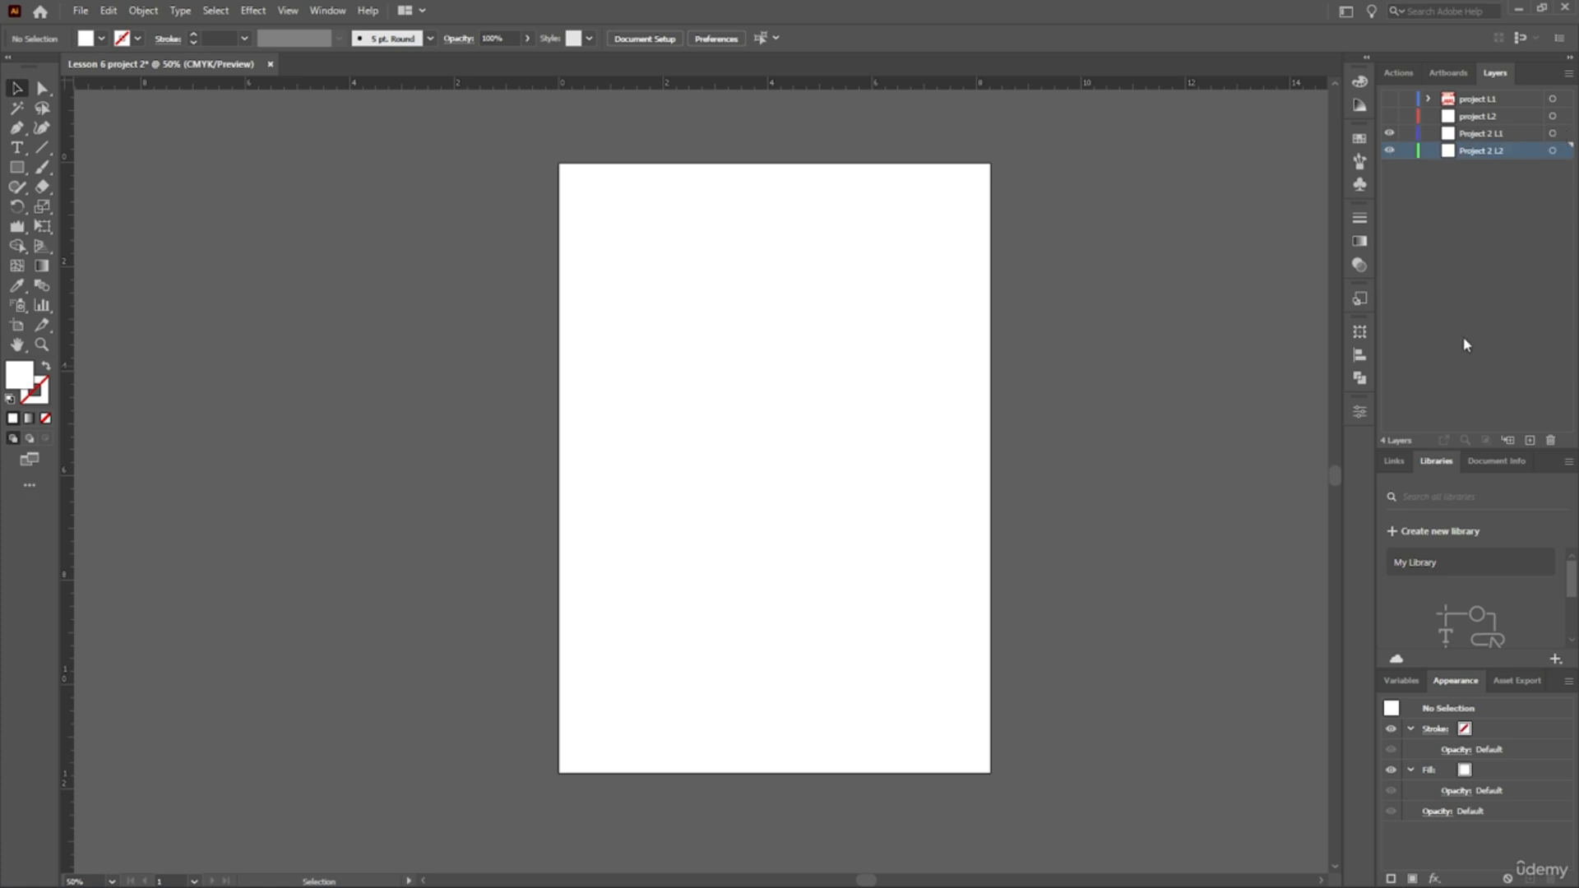
key("Return")
left_click(1472, 136)
left_click(1466, 149)
left_click(1460, 230)
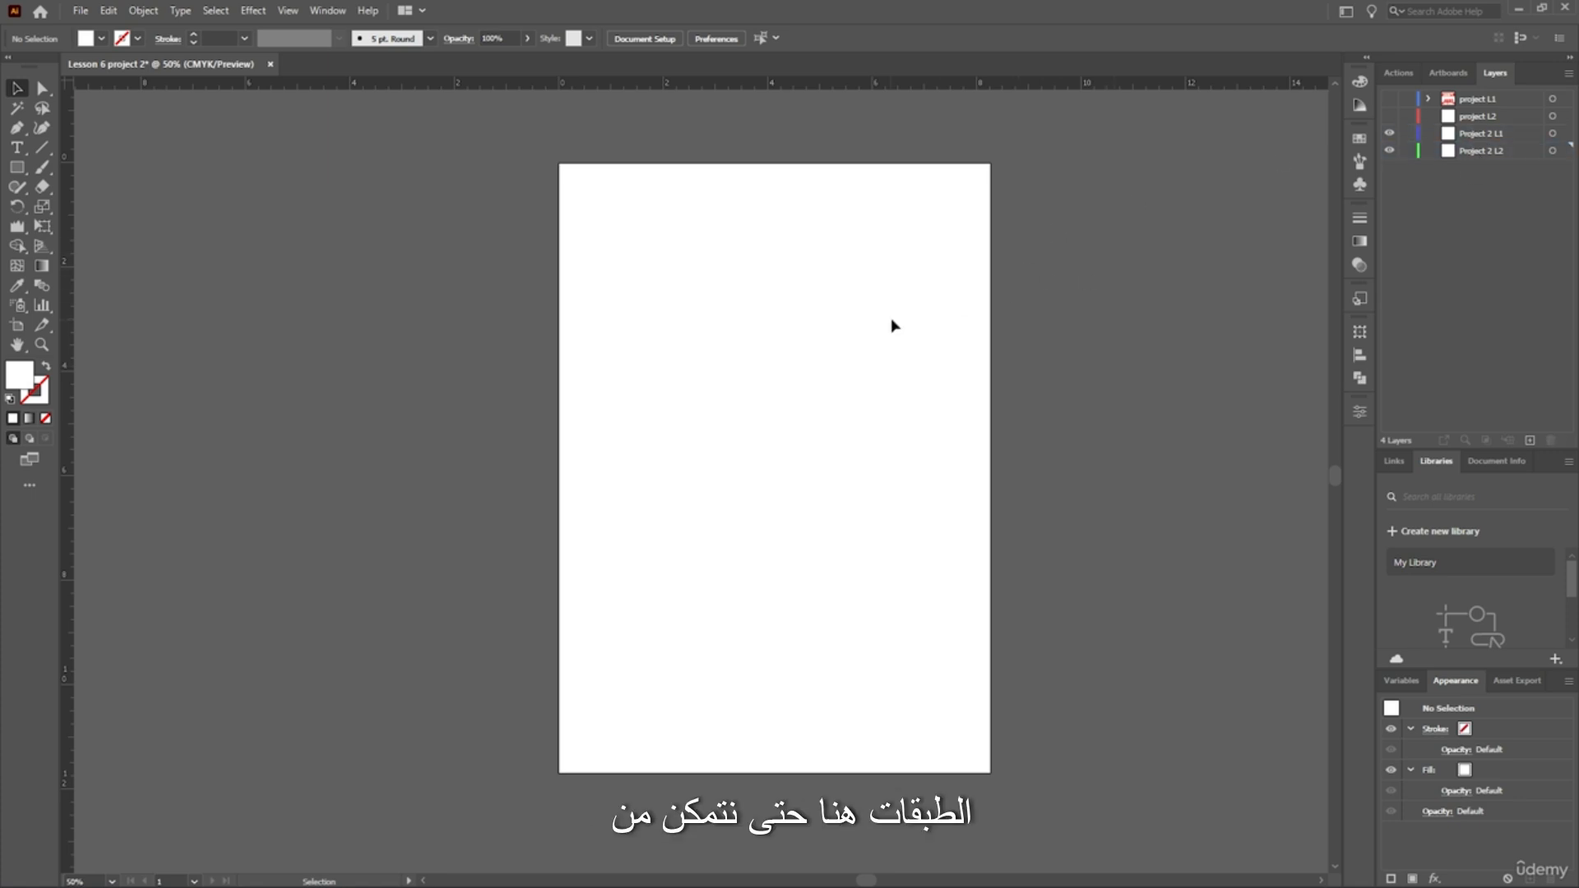
scroll(713, 390, "up", 1)
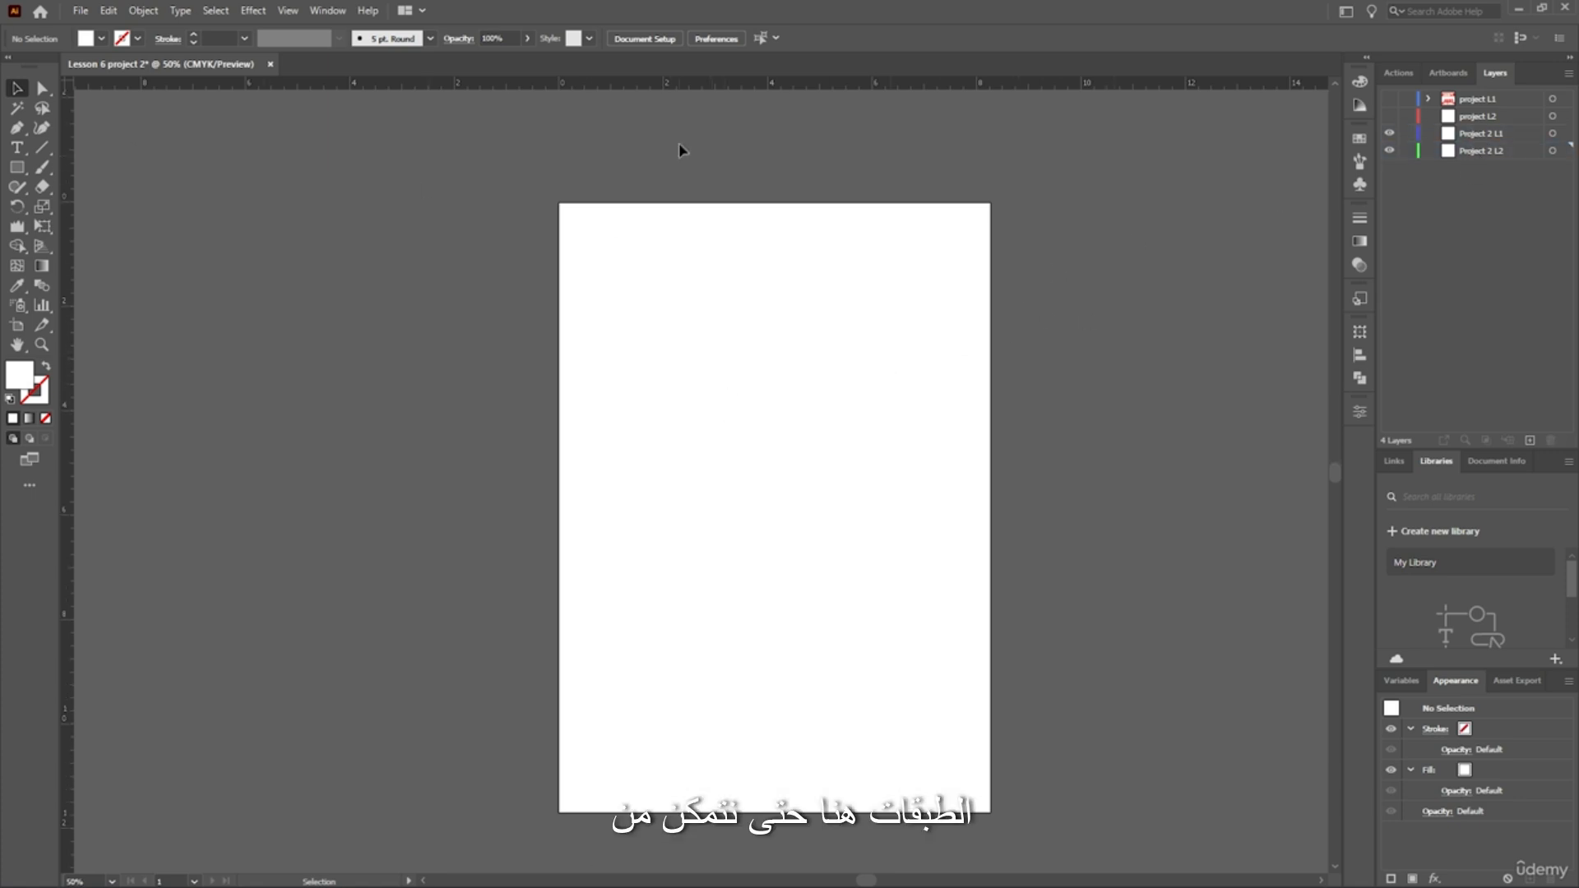
scroll(921, 543, "down", 2)
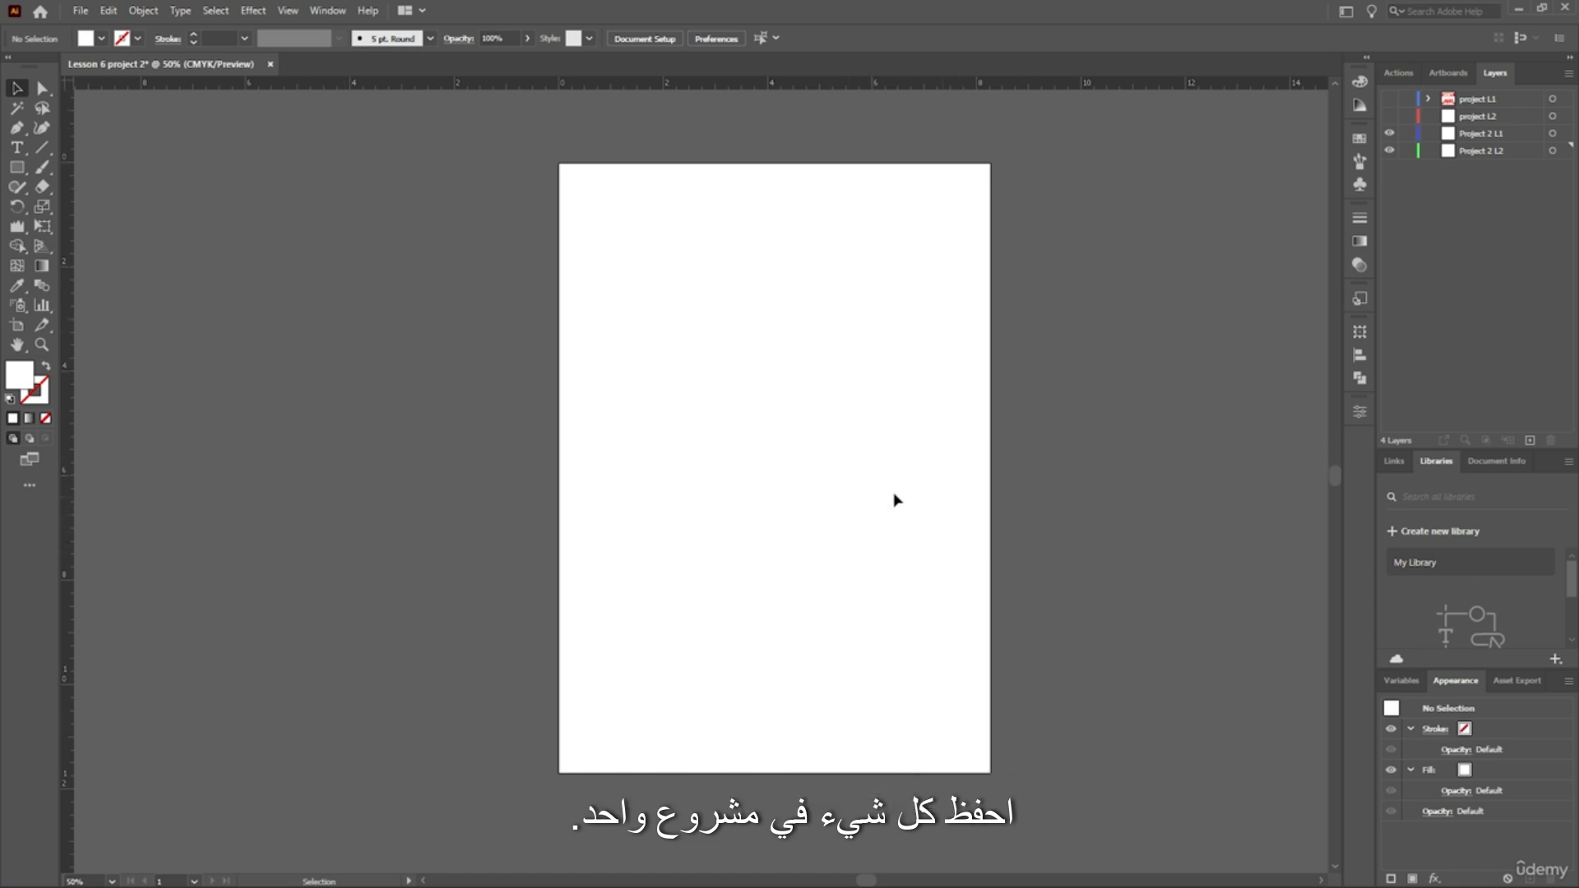
scroll(856, 477, "up", 1)
scroll(856, 476, "down", 1)
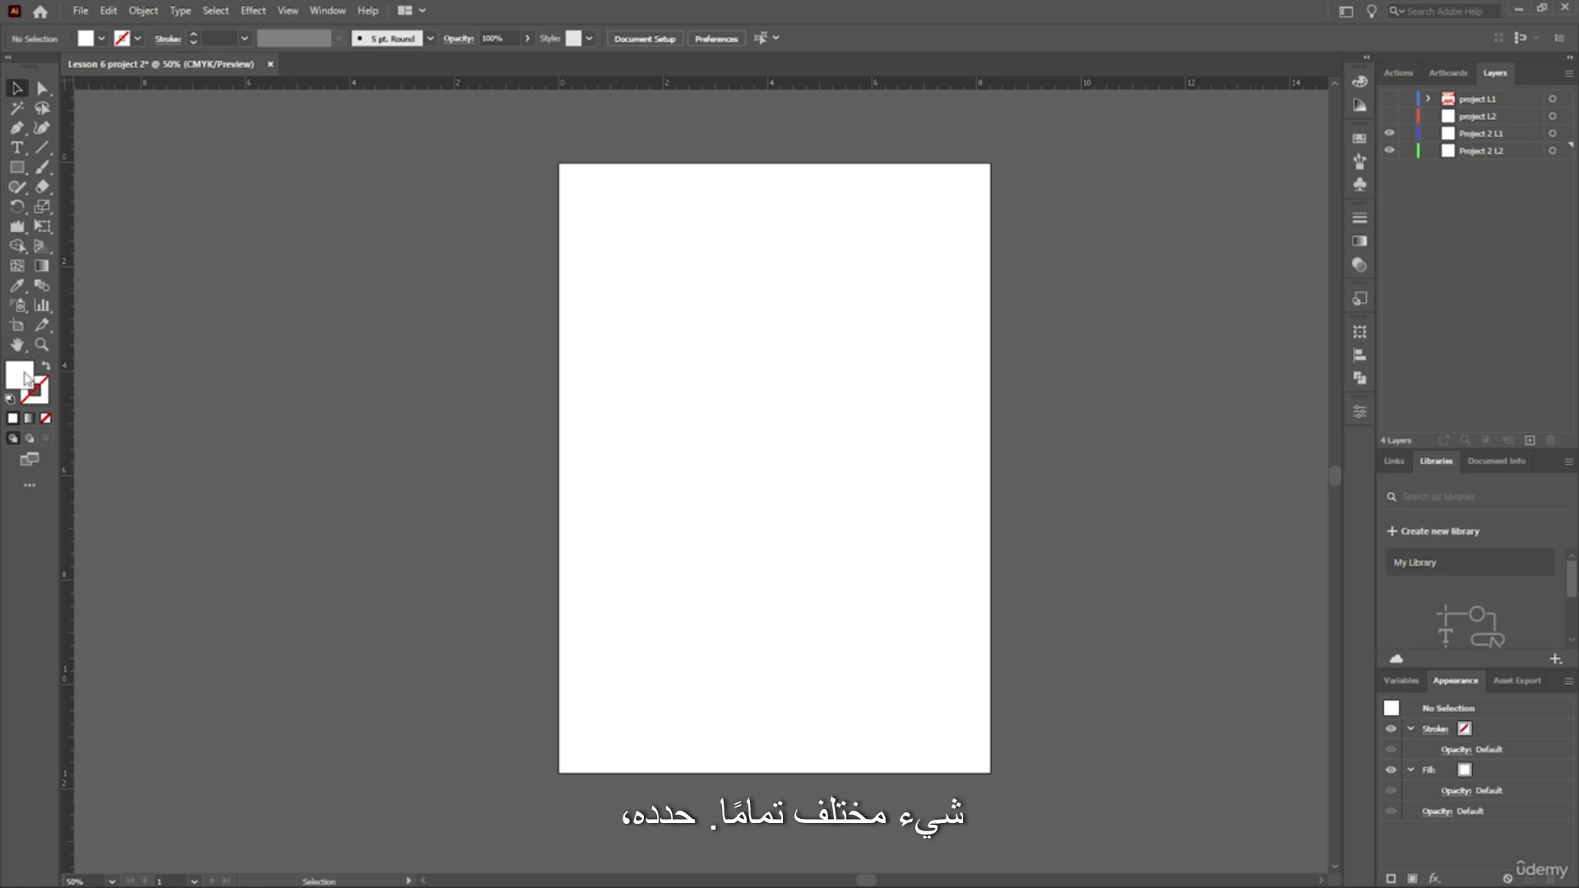
Set the fill colour to black.
double_click(21, 379)
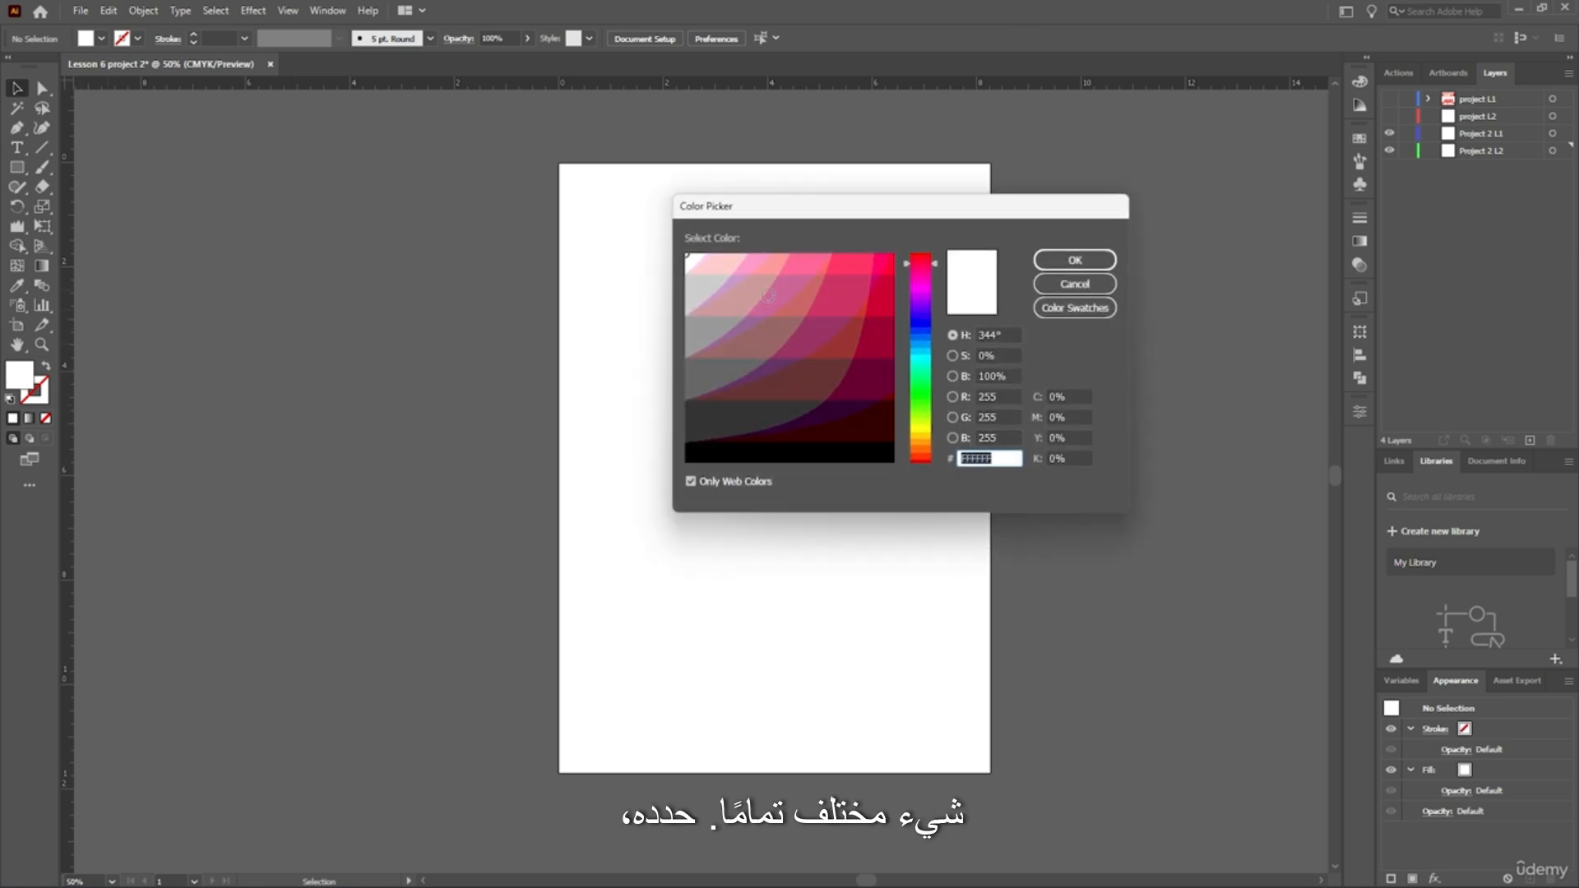
left_click(823, 454)
left_click(1063, 263)
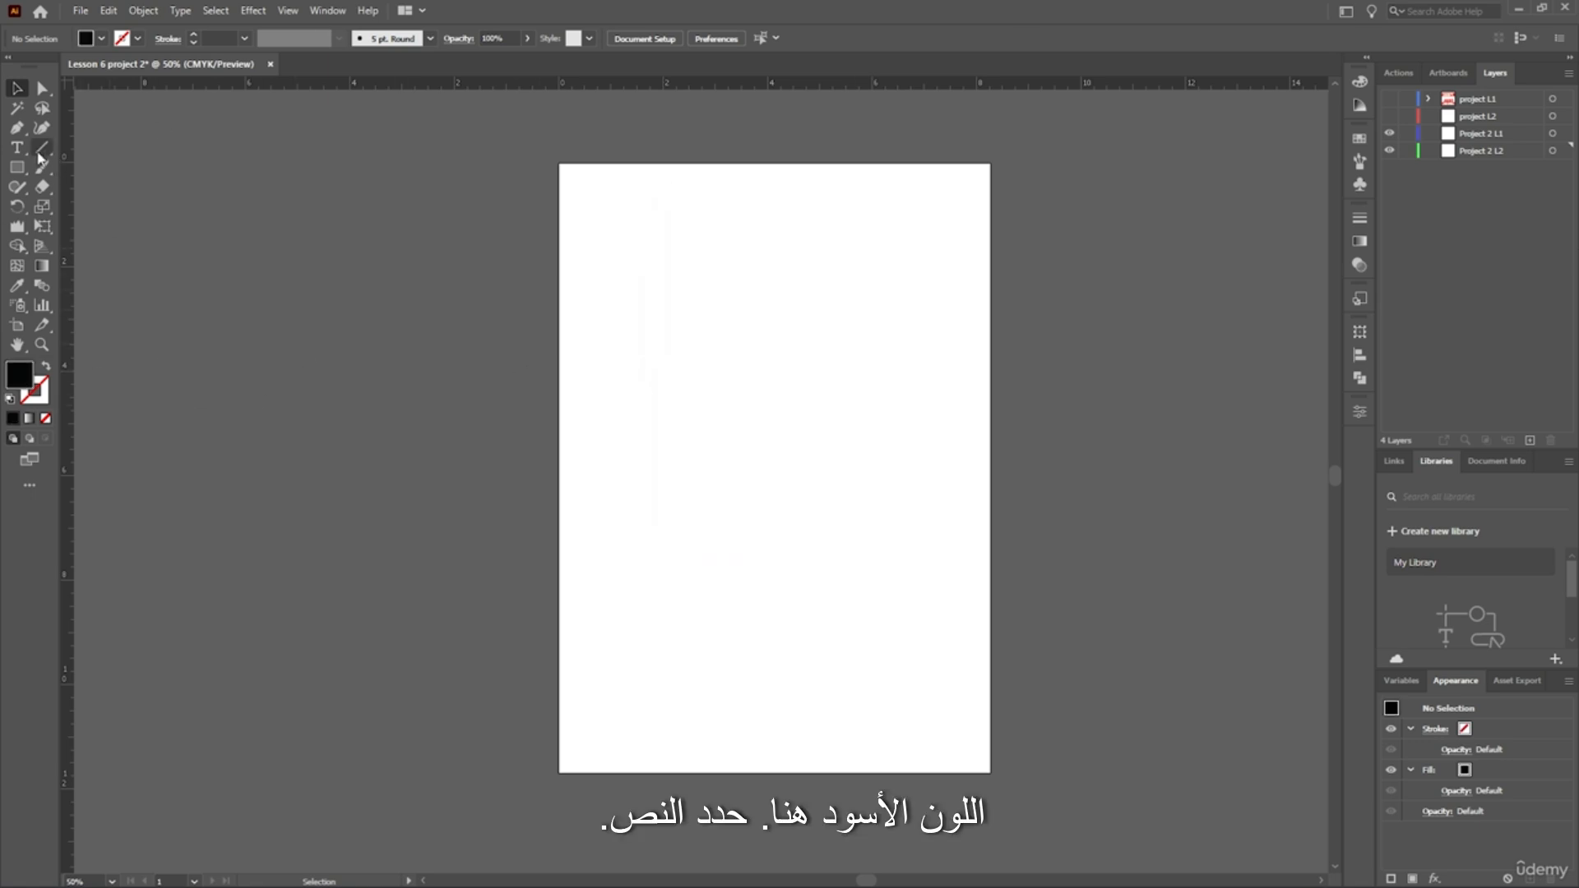
Add two separate text objects on the artboard, "ALL LIFE" and, below it, "MATTERS".
left_click(16, 147)
left_click(751, 350)
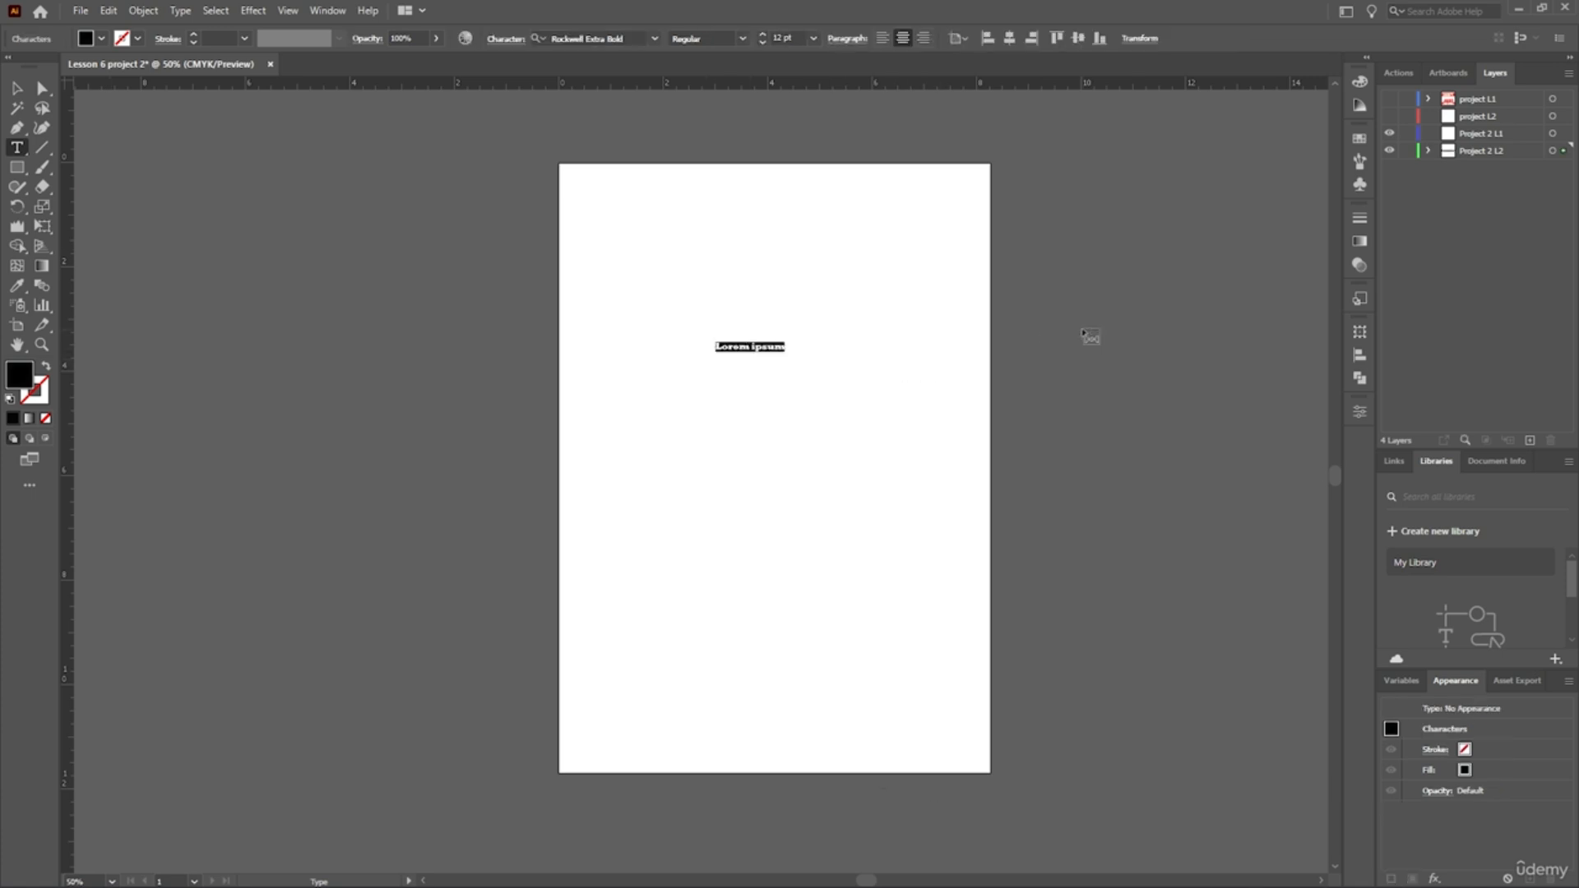
type("ALL LIFE")
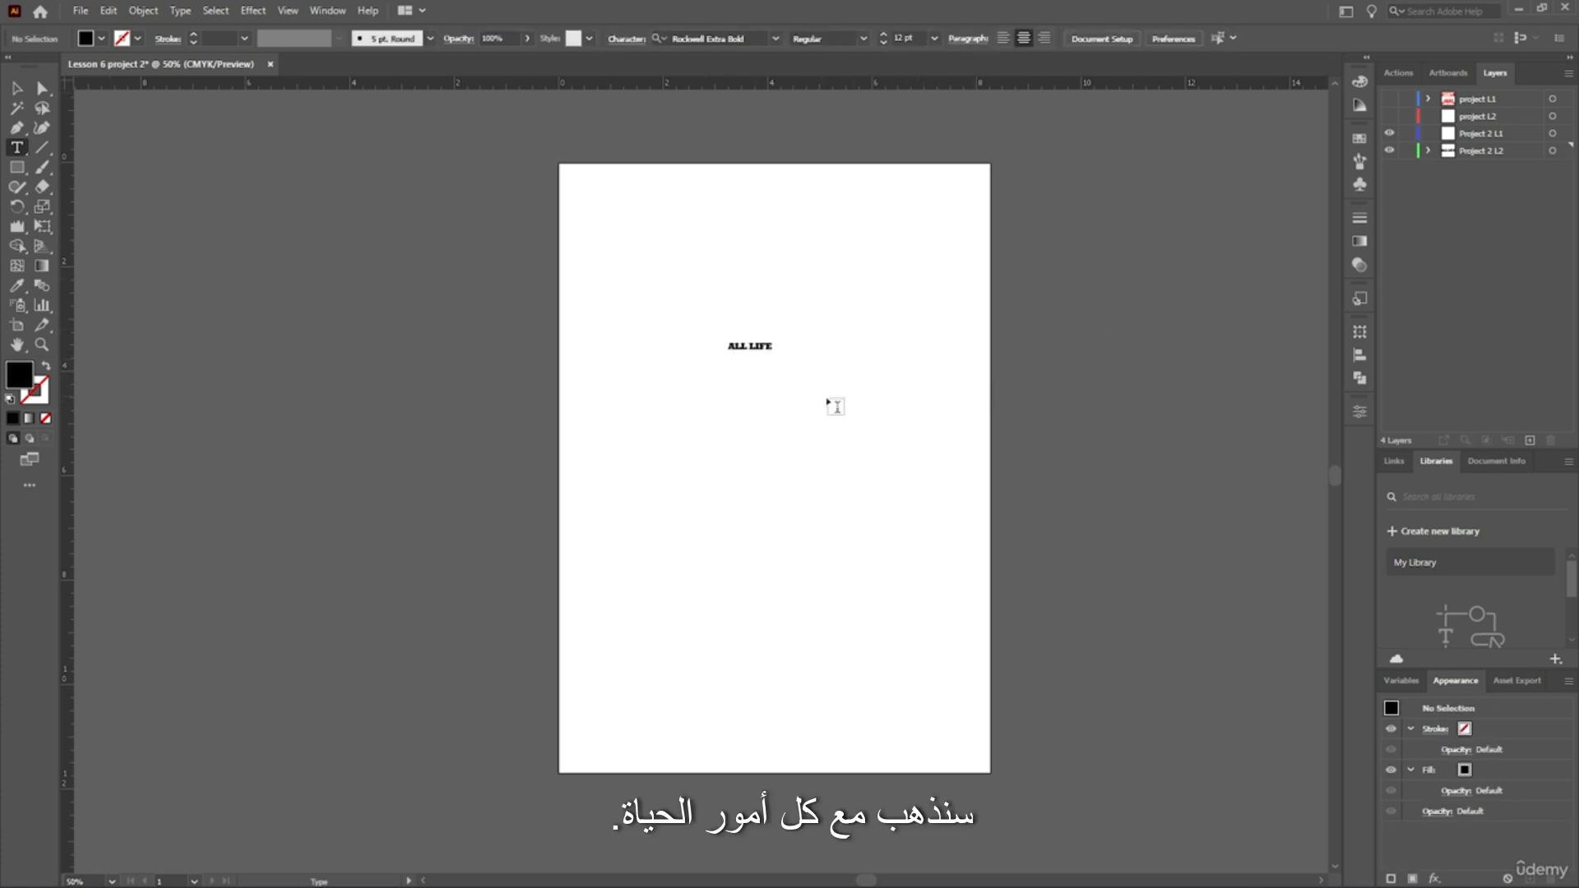
left_click(753, 444)
type("MATTERS")
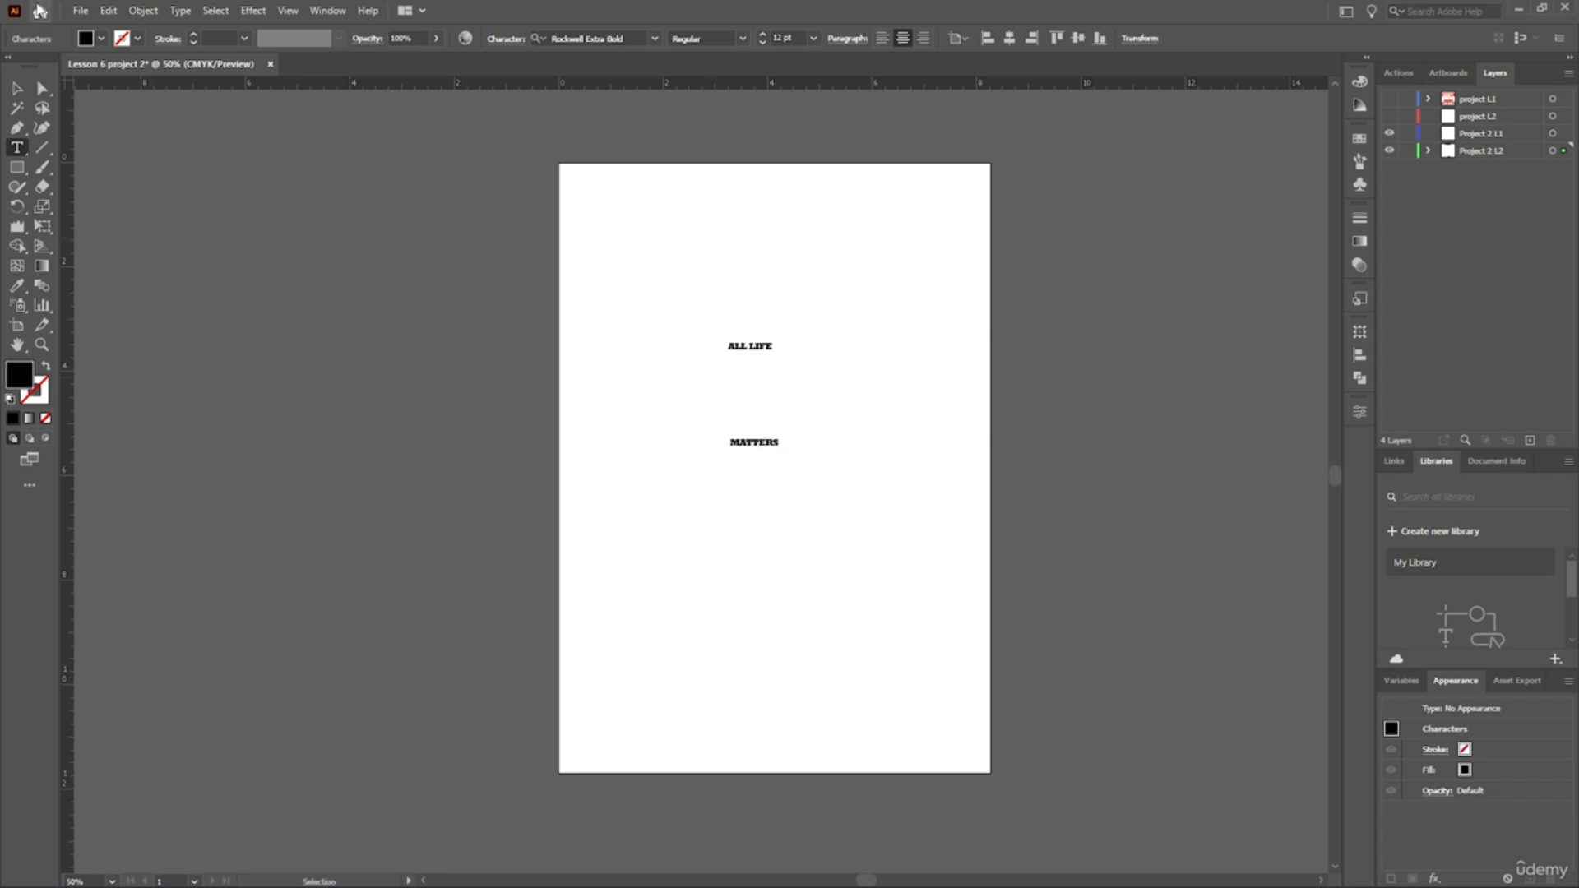
Cut both text objects and paste them onto the Project 2 L1 layer.
left_click(17, 88)
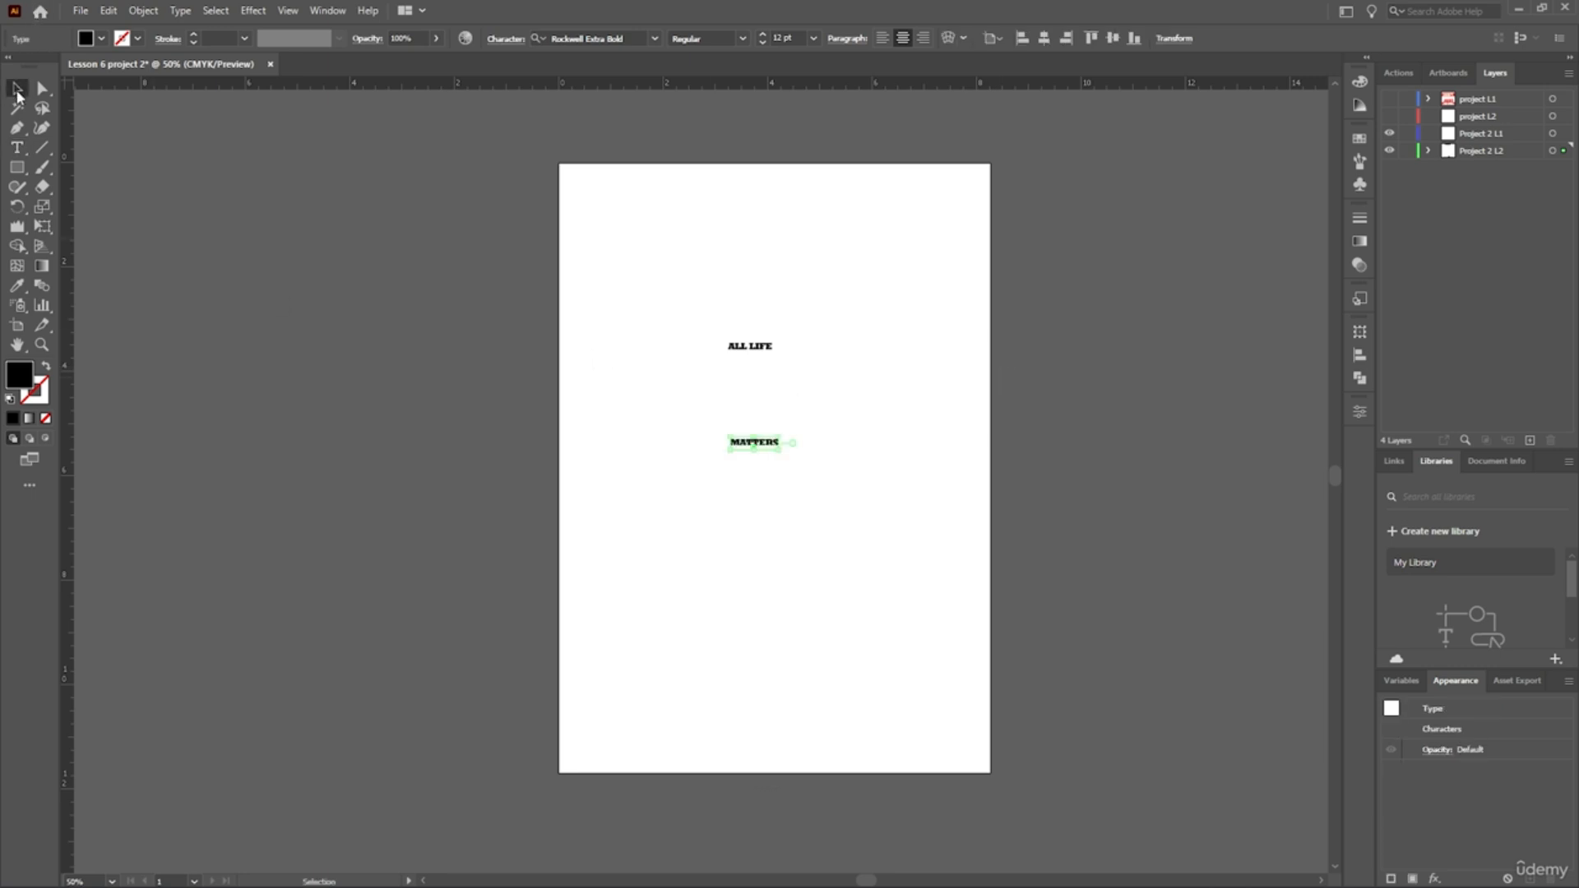
left_click_drag(860, 280, 574, 524)
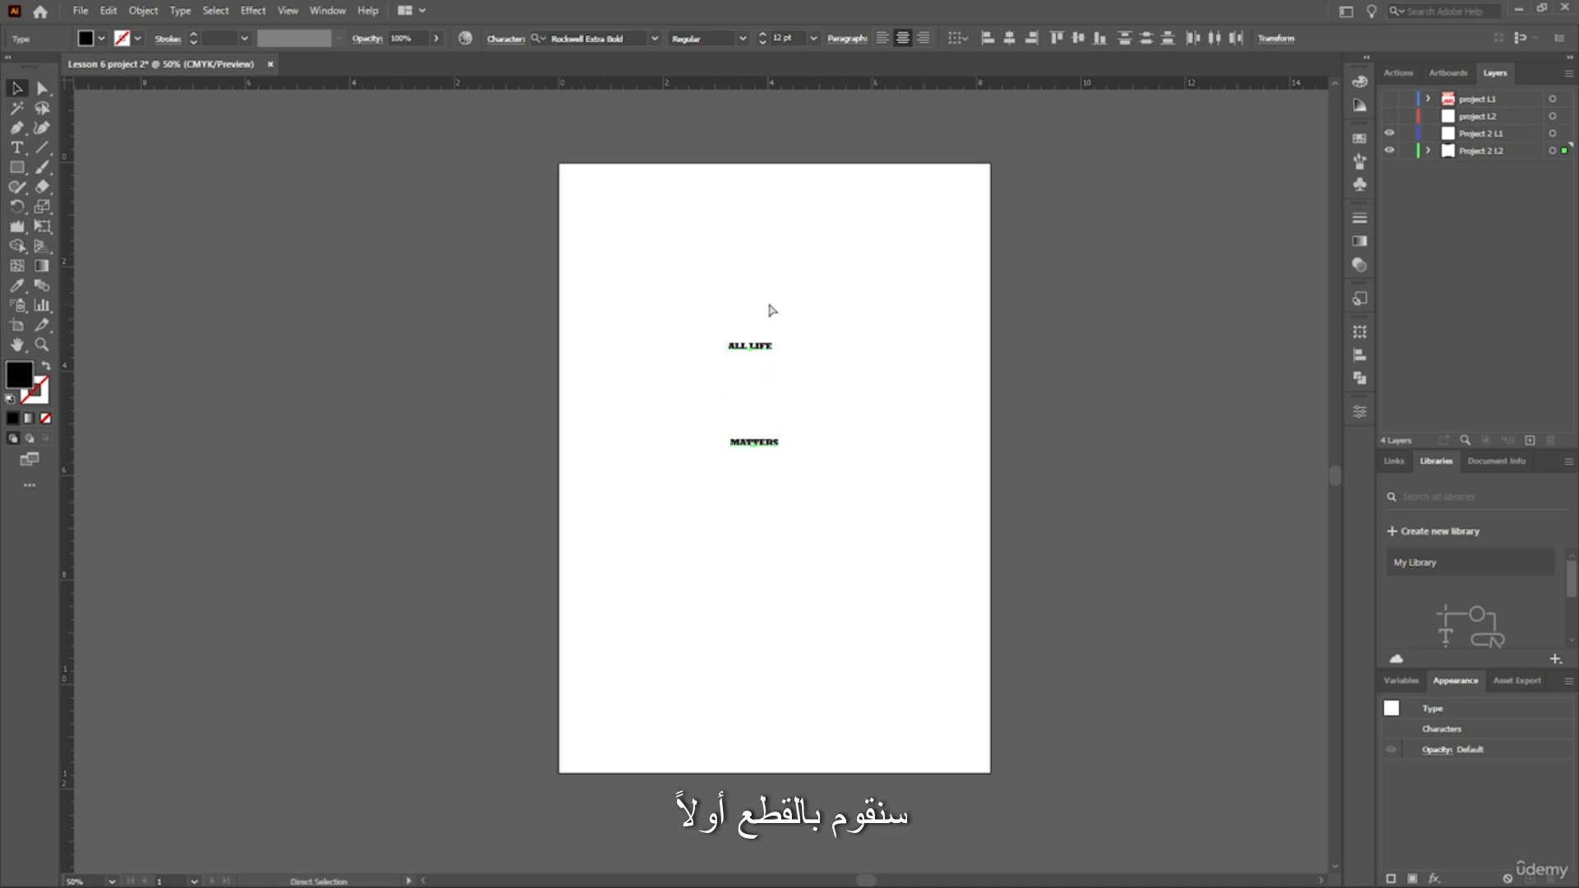
key("ctrl+x")
left_click(1470, 135)
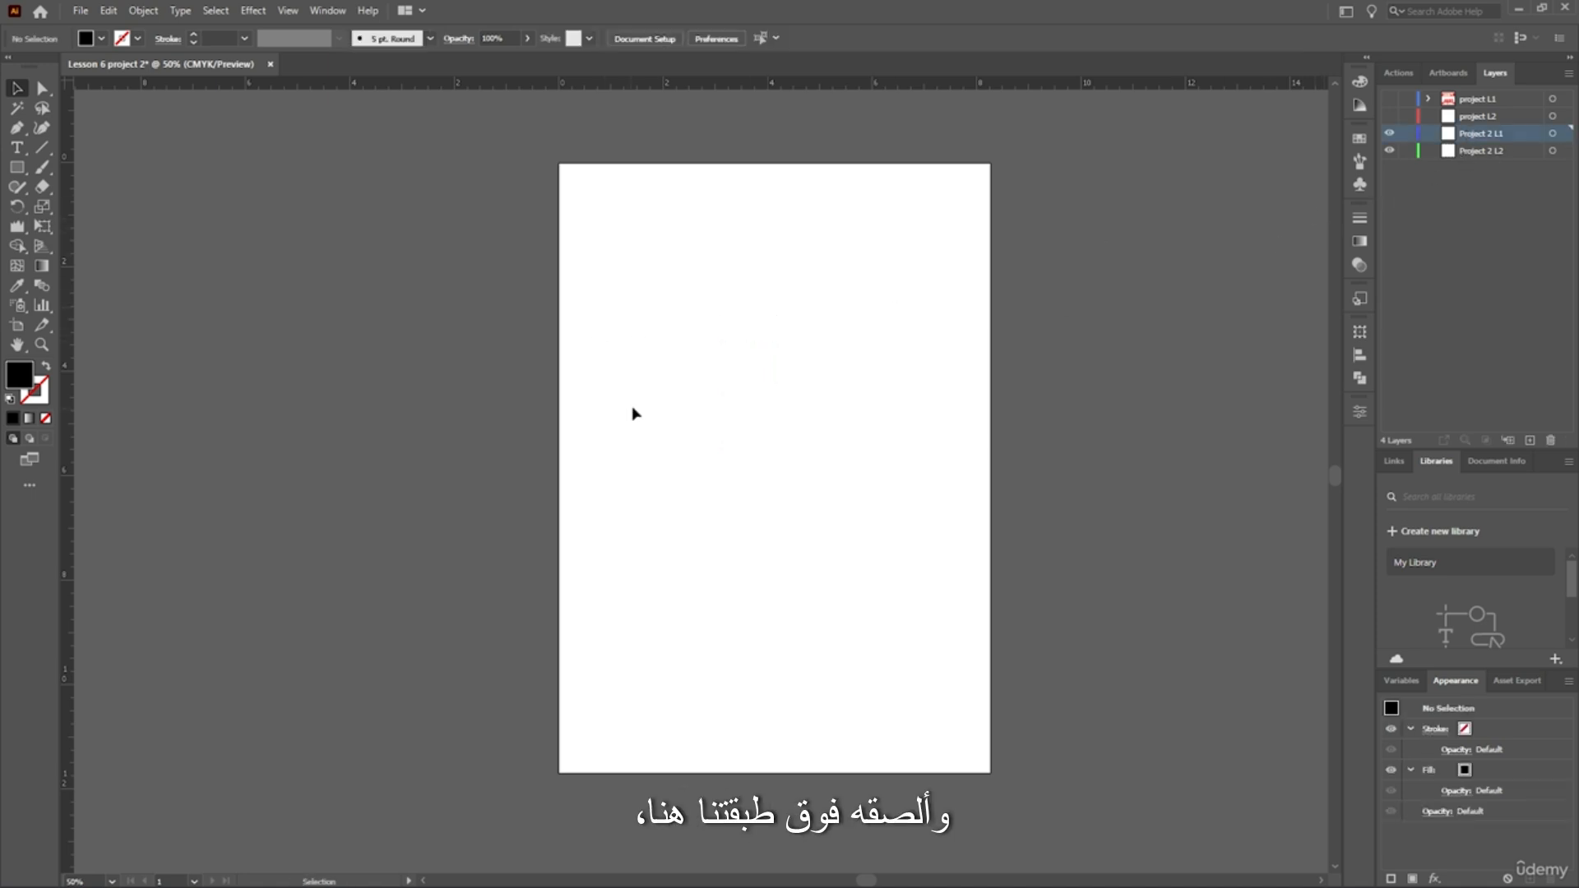
key("ctrl+v")
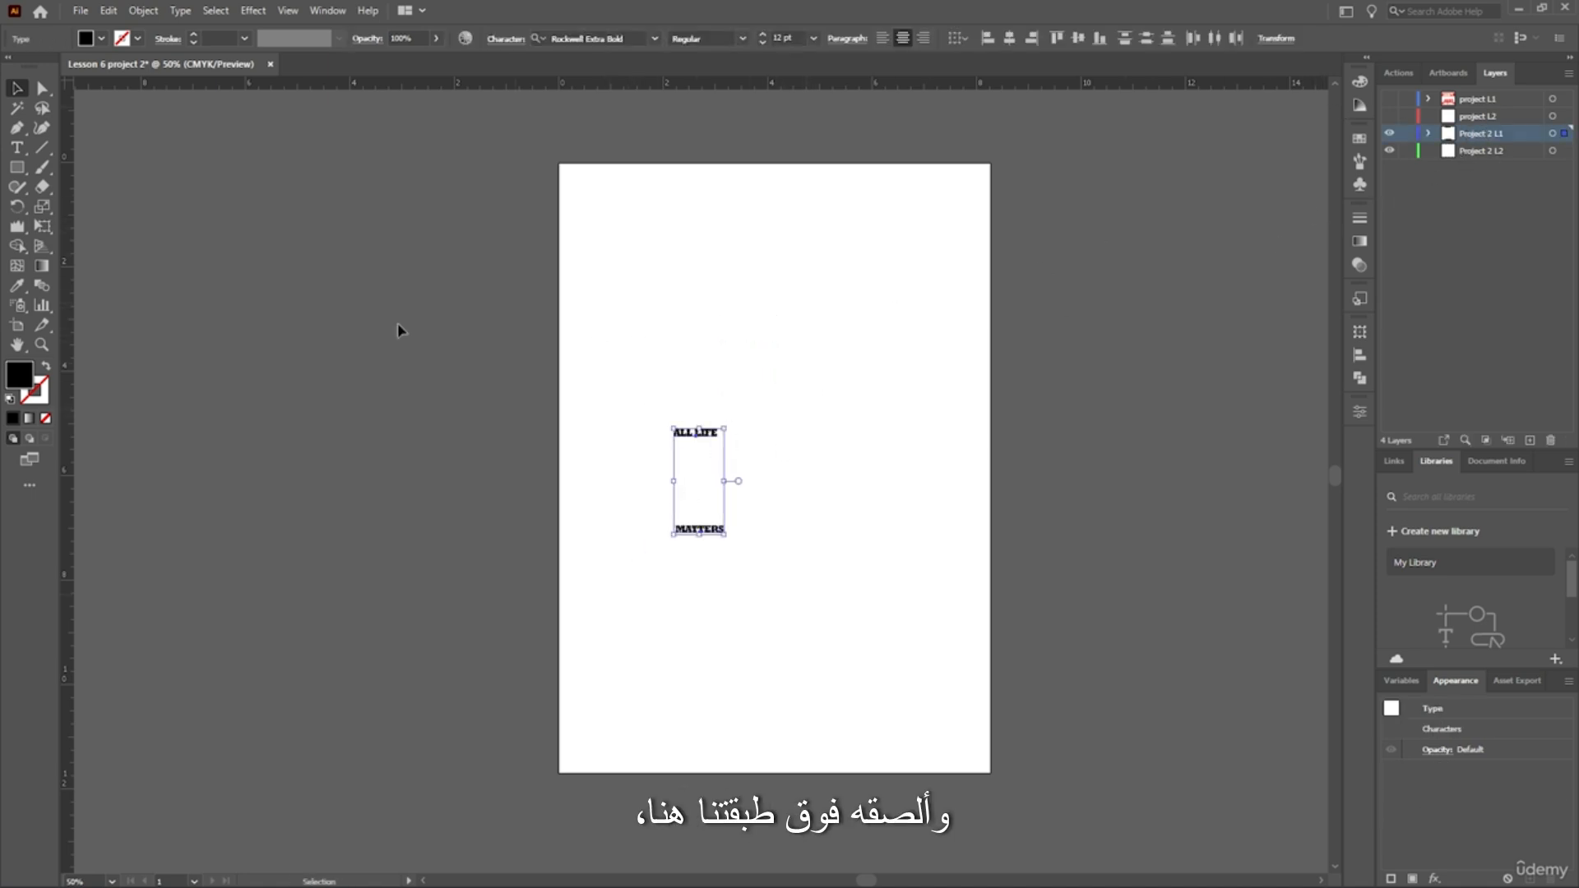
Centre both text objects horizontally on the artboard using Align to Artboard.
left_click(790, 437)
scroll(673, 532, "up", 1)
scroll(726, 523, "up", 2)
left_click(682, 618)
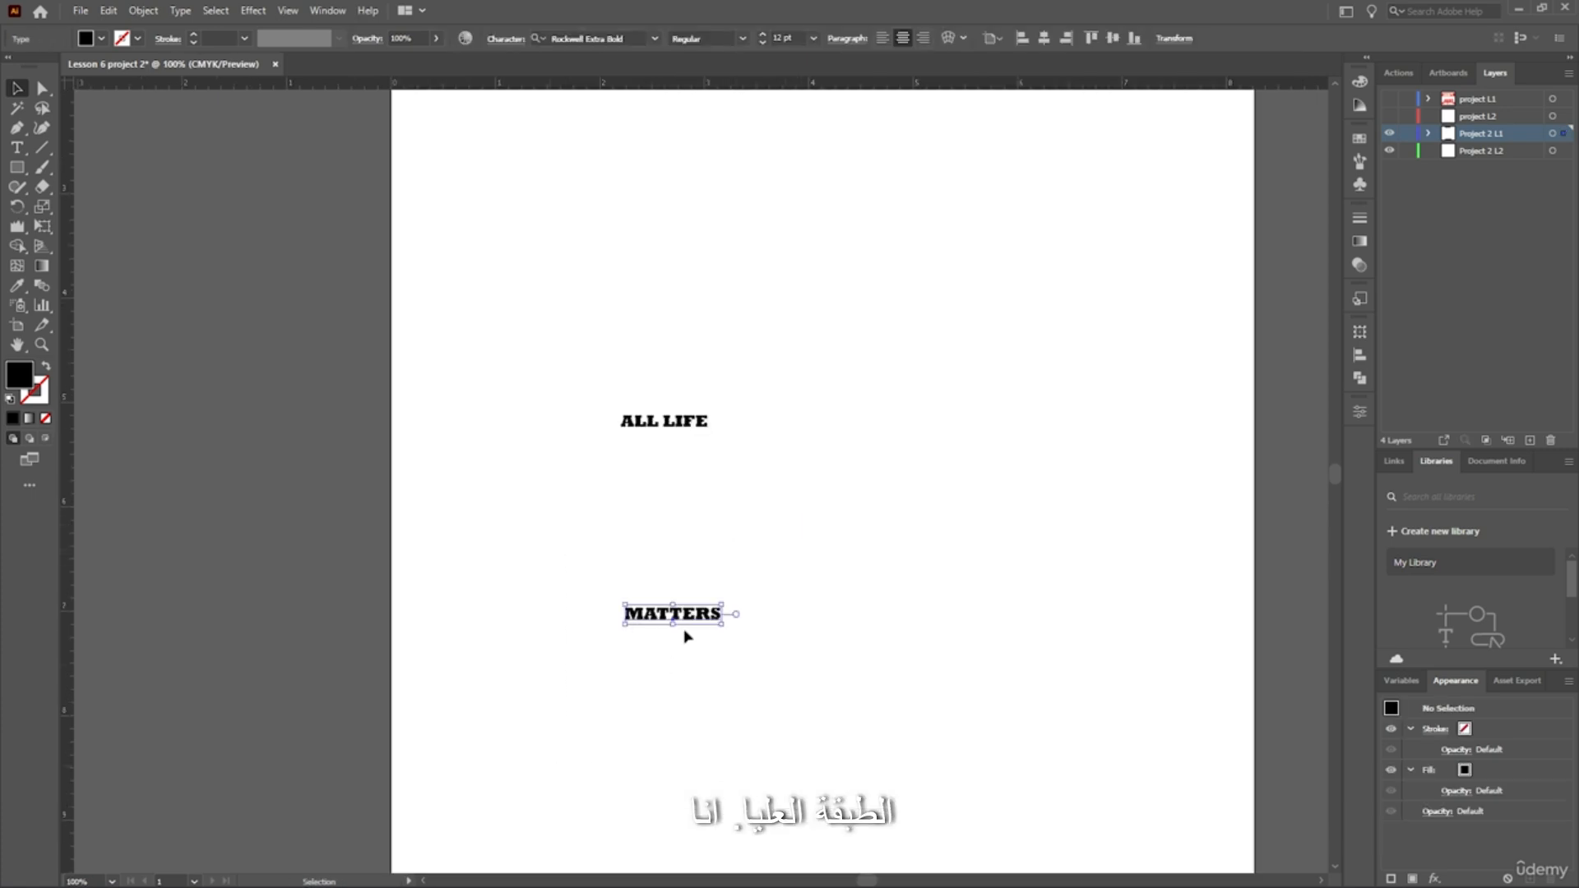
key("ctrl+a")
left_click(956, 37)
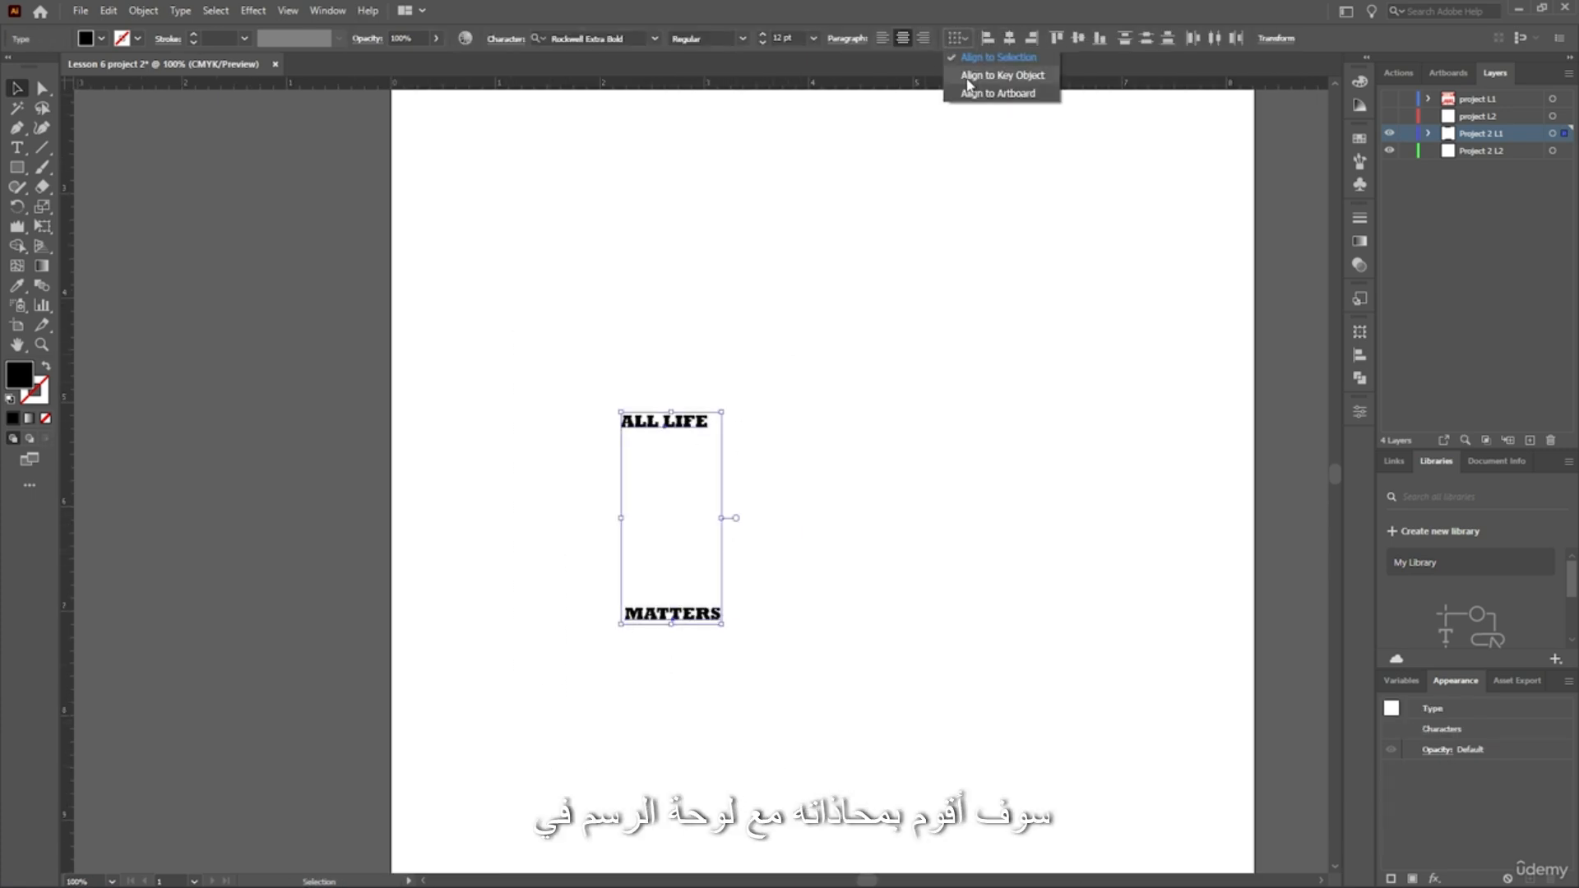
left_click(971, 92)
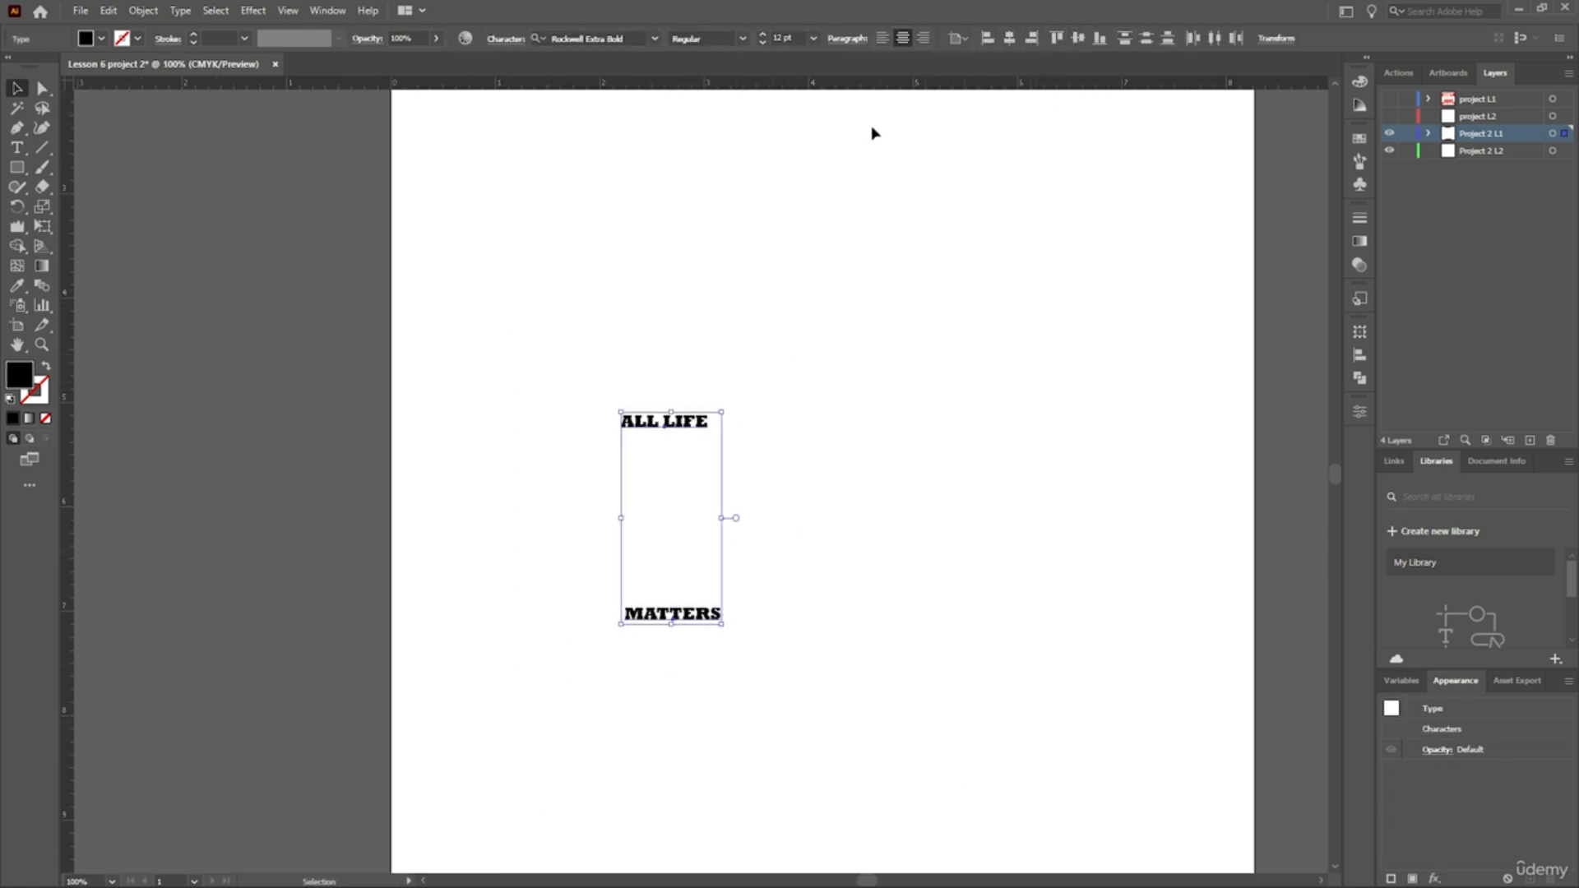
left_click(1008, 38)
left_click(898, 500)
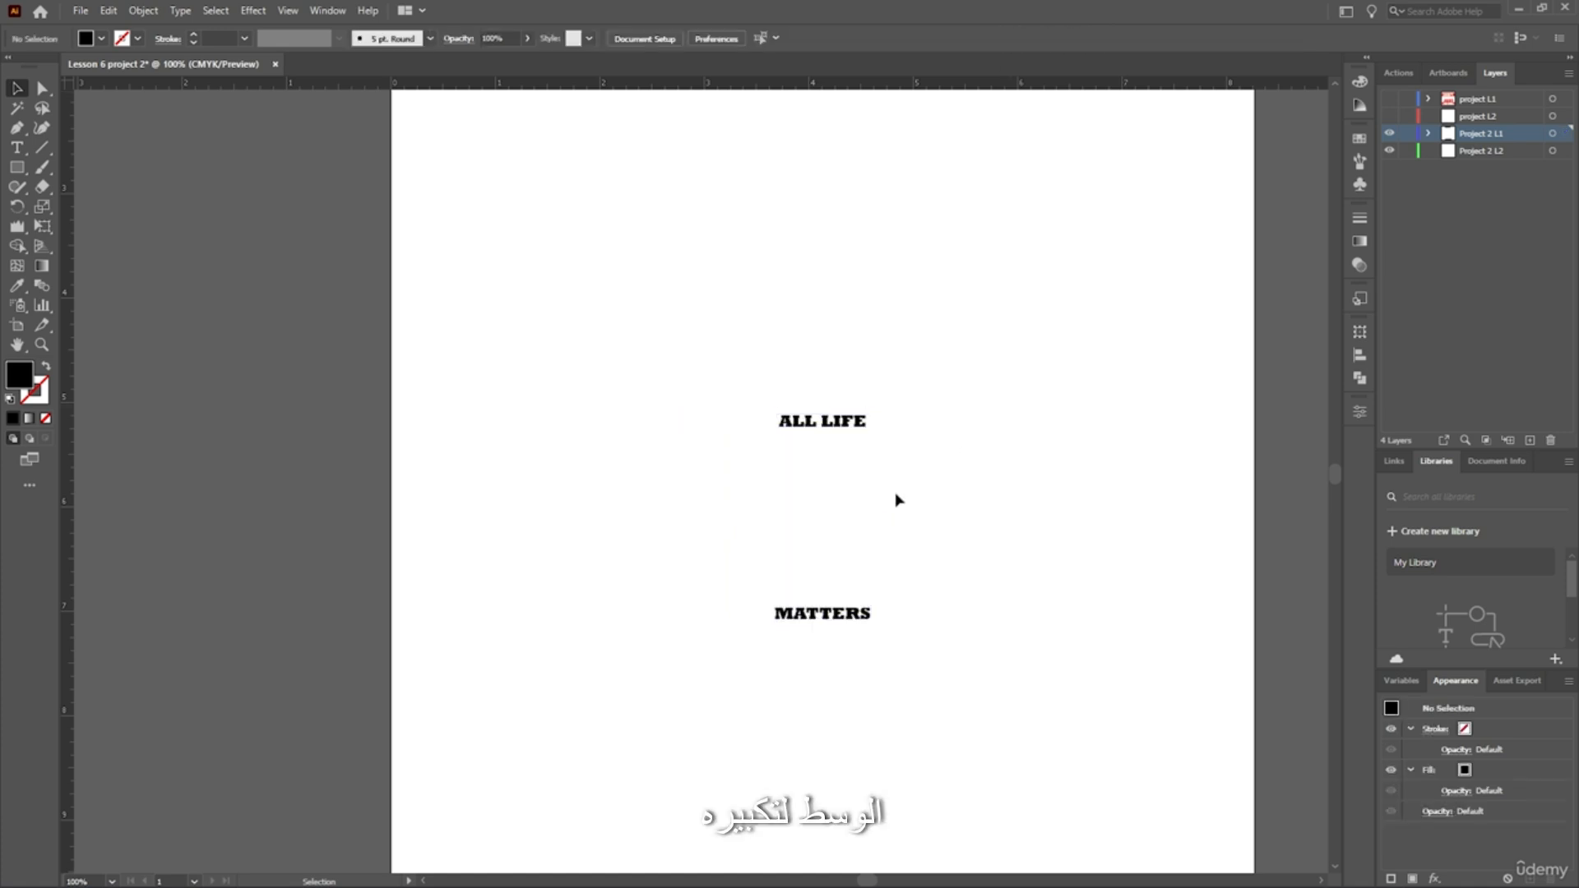
Enlarge "ALL LIFE" and "MATTERS" separately to about four times their size, extending each towards the artboard's right side.
key("ctrl+a")
left_click(823, 625)
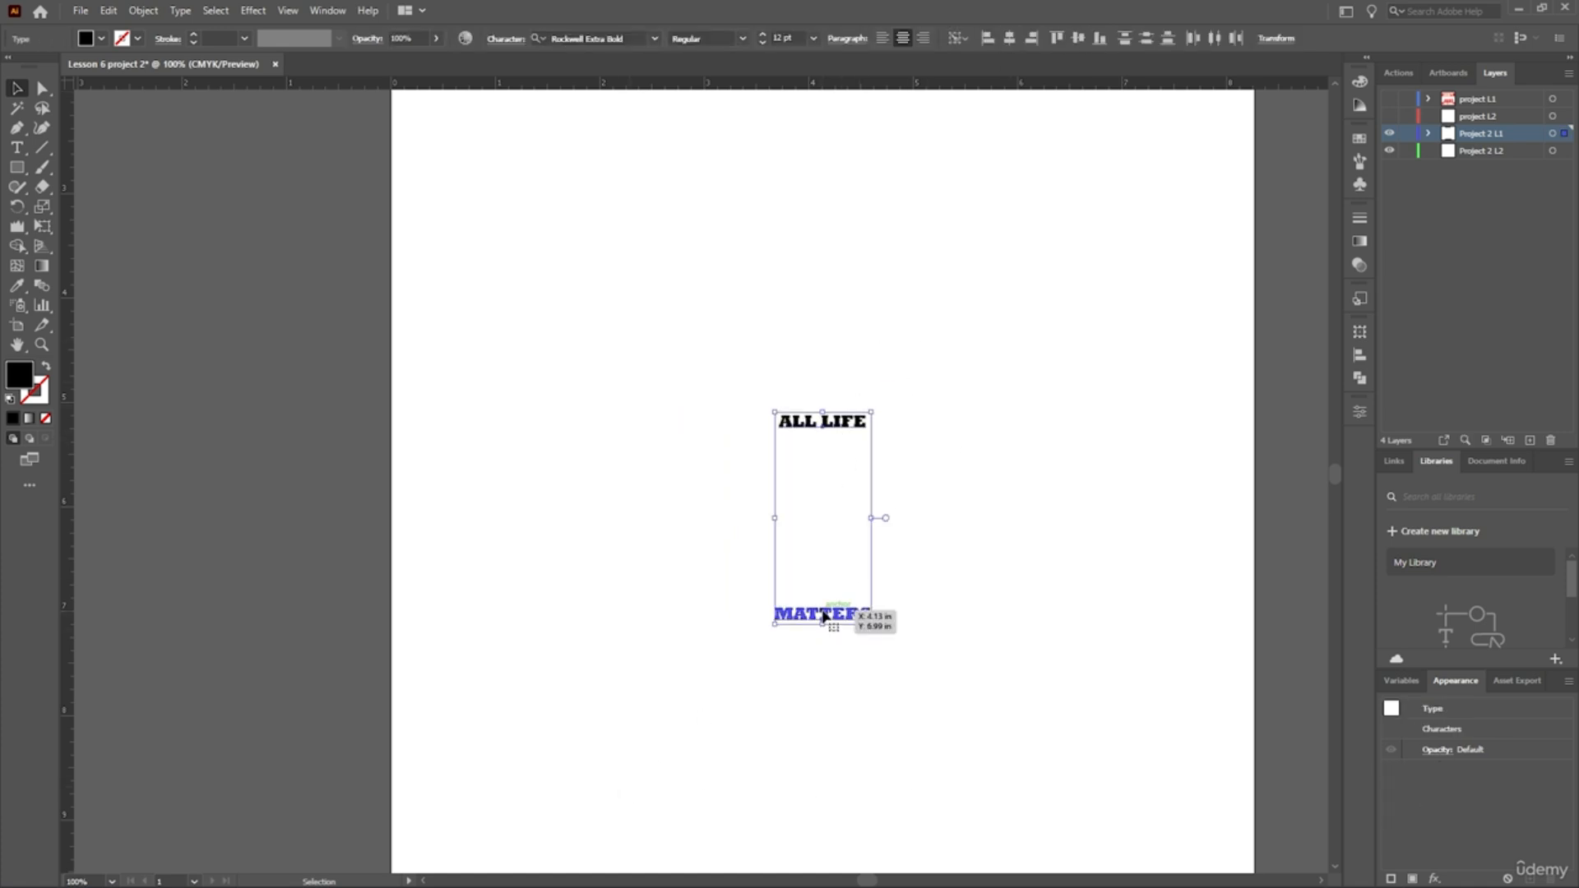
left_click(998, 521)
left_click(818, 418)
left_click_drag(866, 431, 1135, 630)
left_click_drag(896, 558, 712, 690)
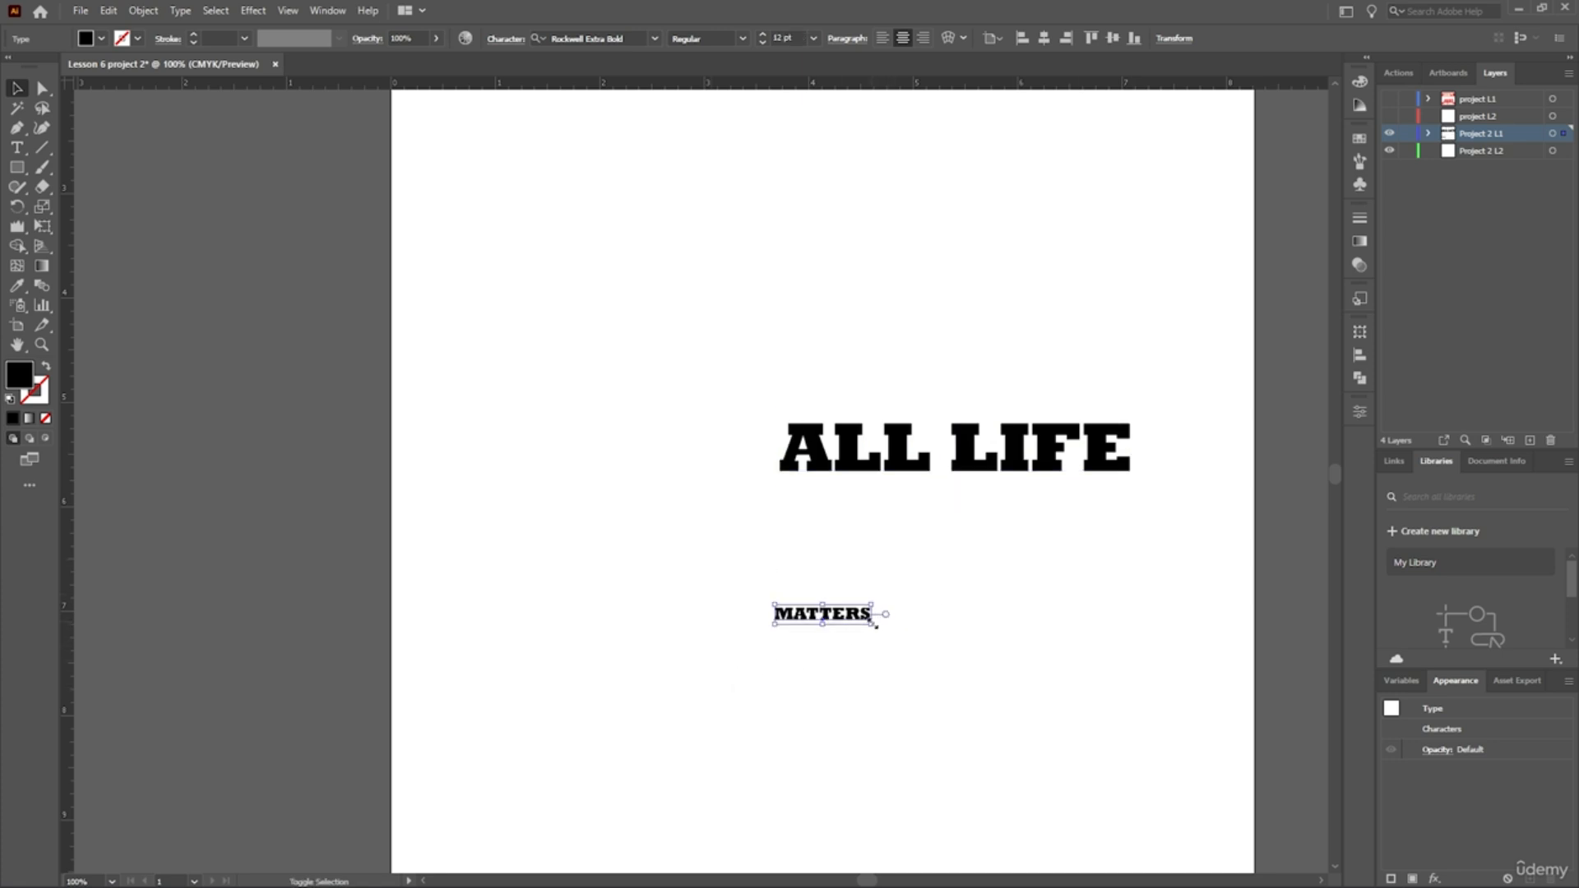
left_click_drag(877, 619, 1151, 692)
left_click(1061, 543)
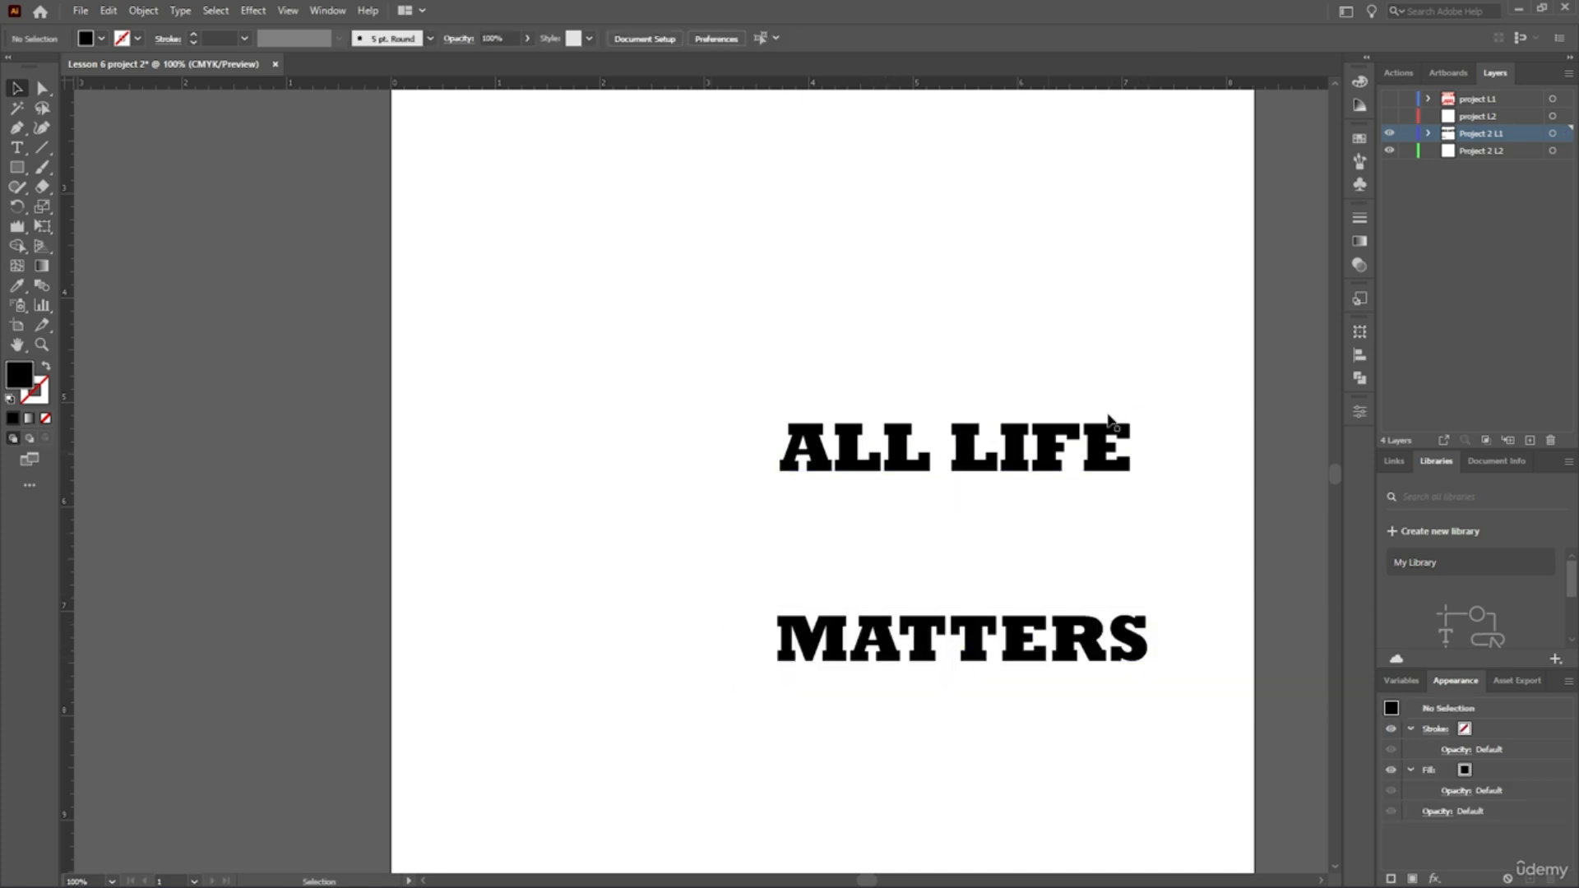
Move "MATTERS" up so it sits directly beneath "ALL LIFE" with a small gap.
left_click_drag(1163, 355, 759, 638)
left_click(1001, 722)
left_click_drag(975, 629, 971, 495)
Centre "ALL LIFE" and "MATTERS" horizontally on each other using Align to Selection.
left_click_drag(1188, 342, 768, 615)
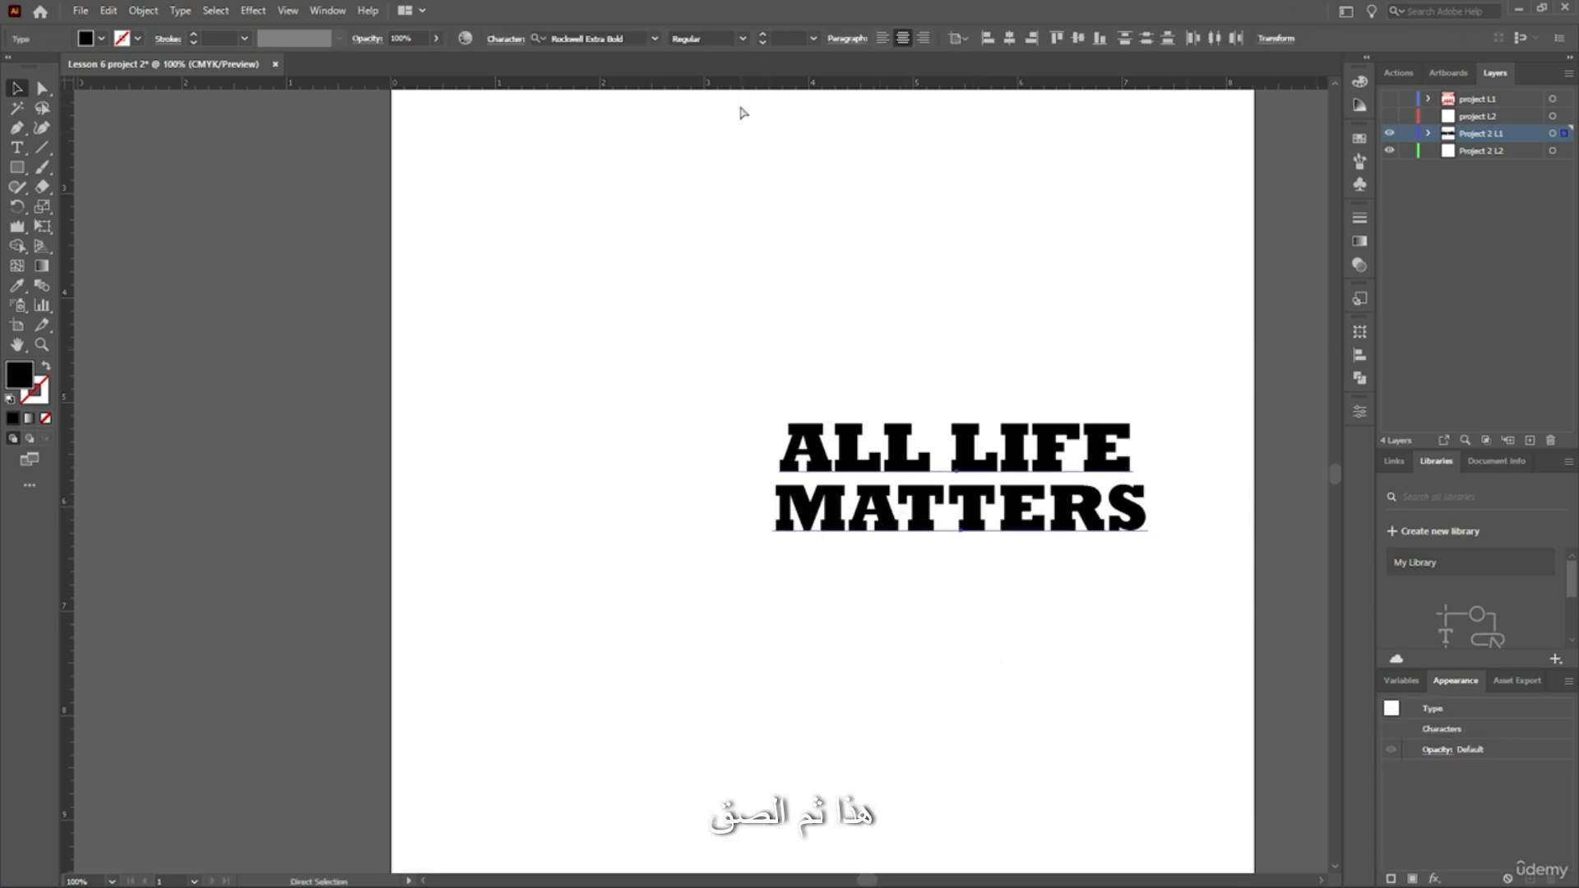
left_click(956, 37)
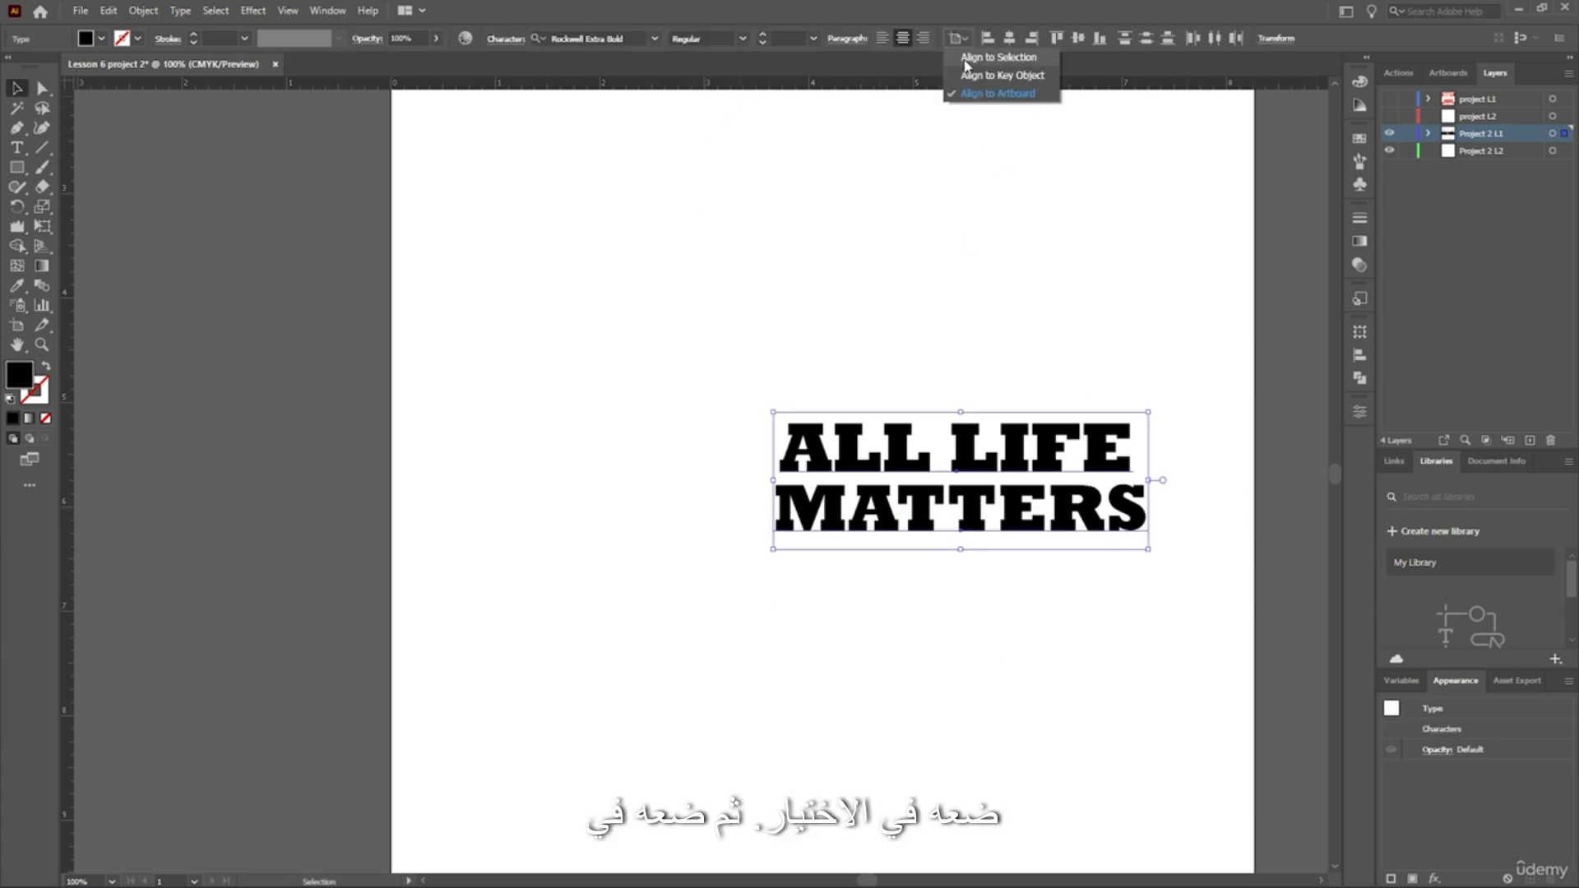
left_click(967, 66)
left_click(1009, 41)
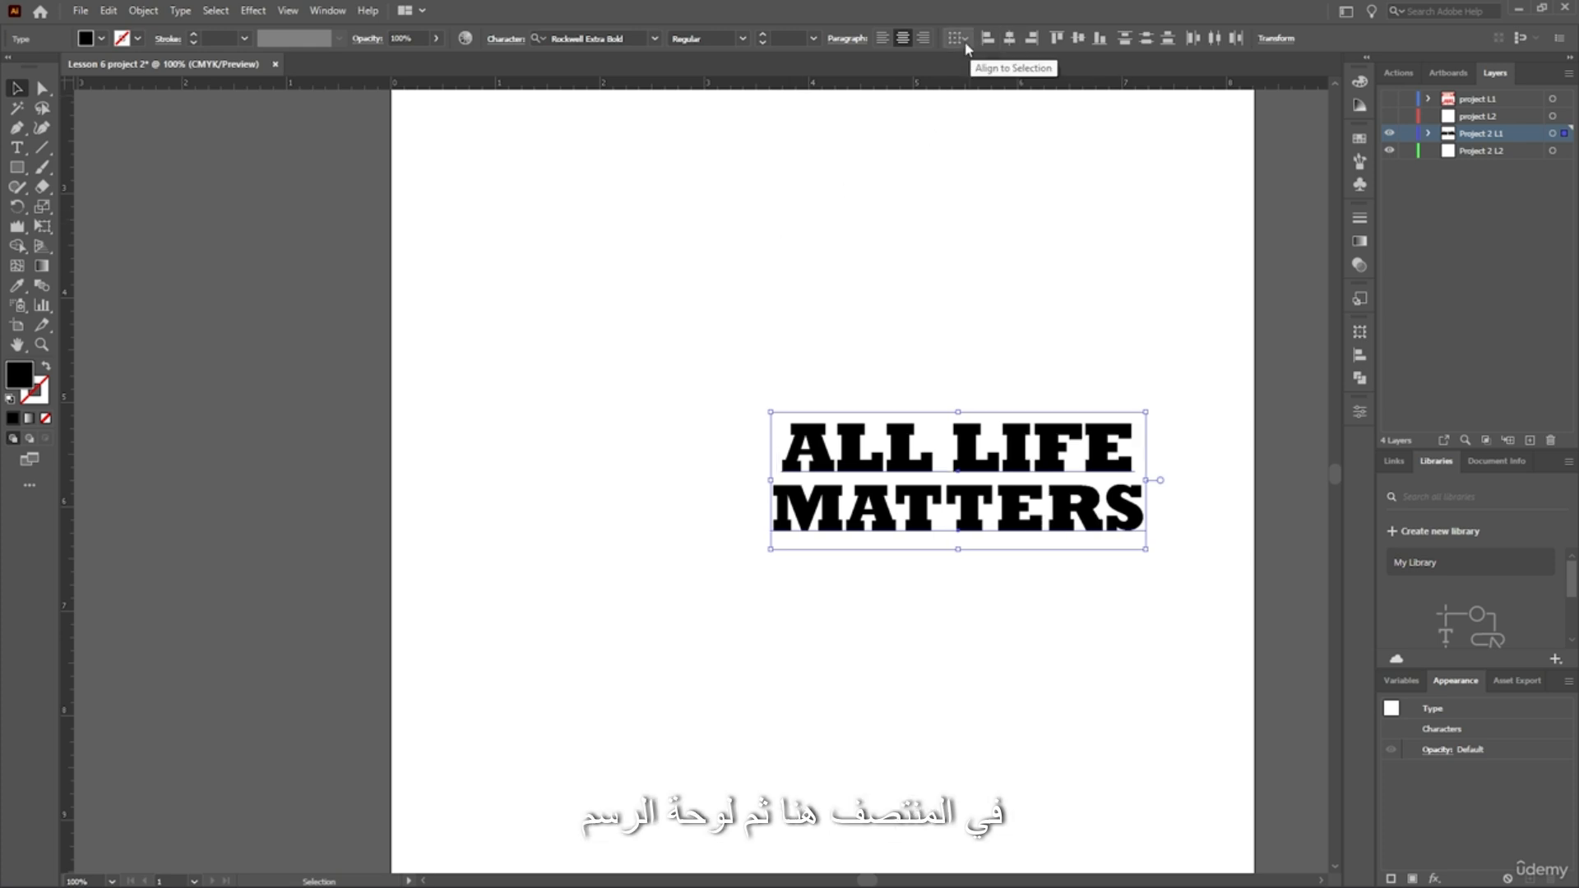
Centre both text lines horizontally on the artboard using Align to Artboard, group them, and centre the group vertically.
left_click(957, 38)
left_click(1011, 94)
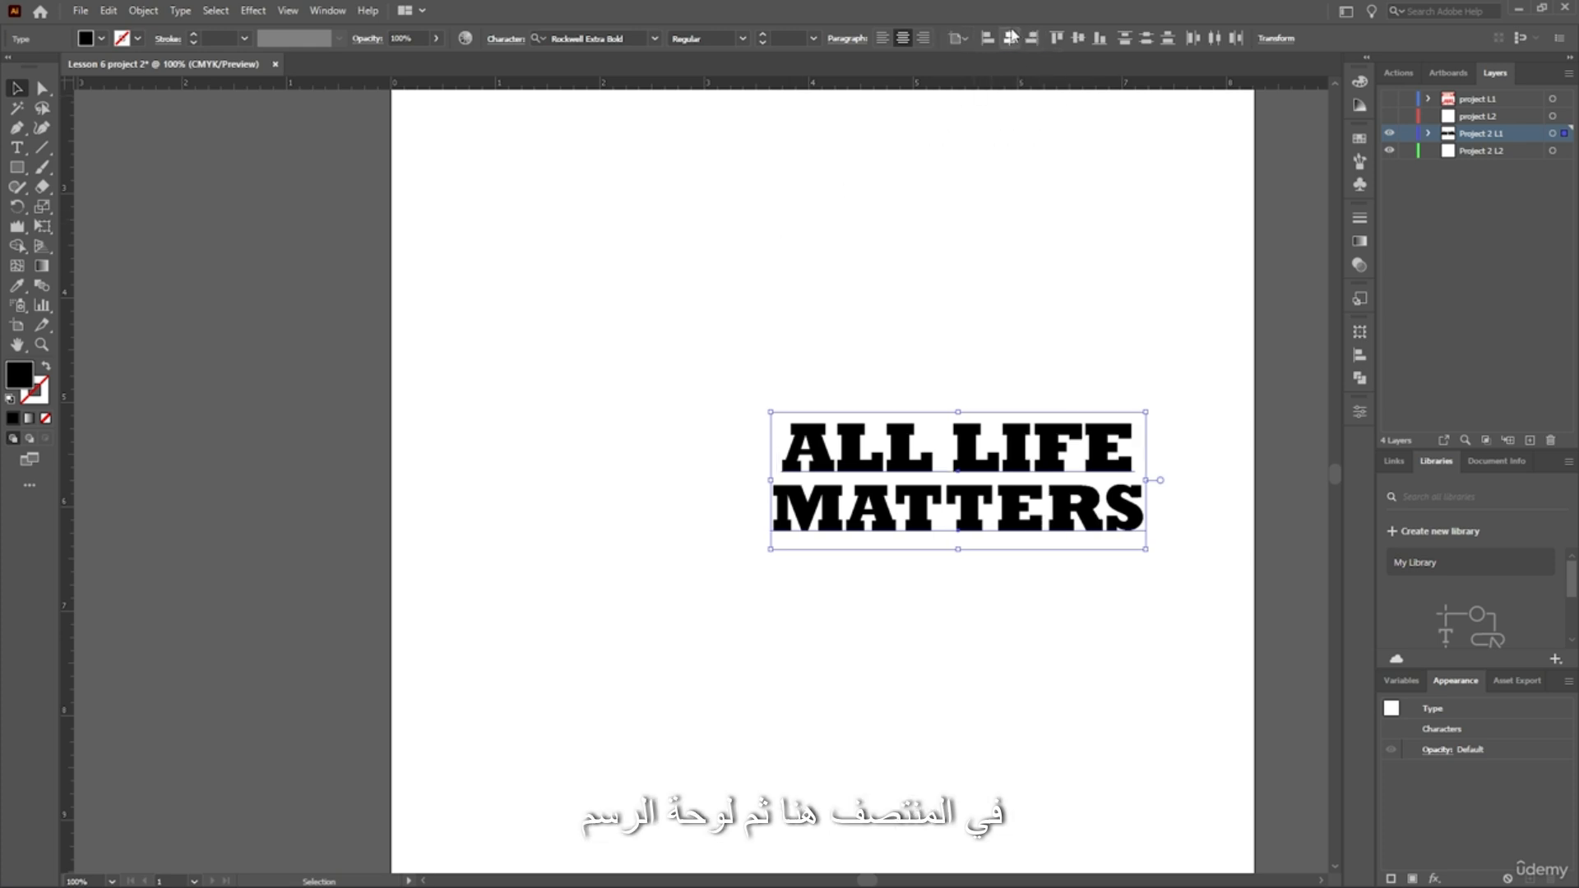
left_click(1009, 38)
key("ctrl+g")
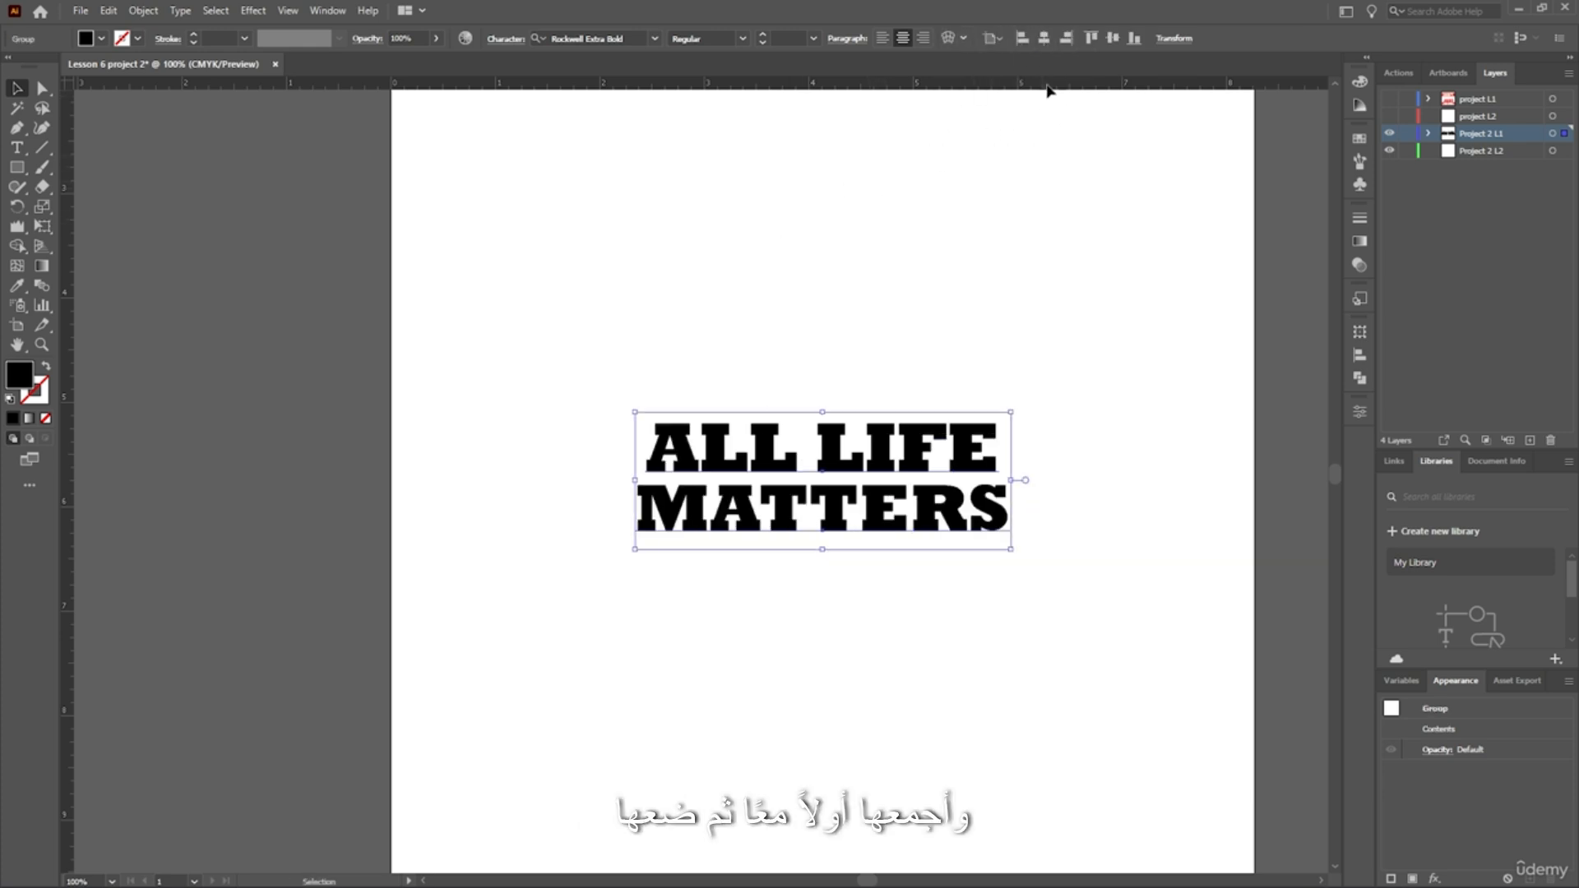
left_click(1108, 43)
left_click(713, 282)
Enlarge the text group proportionally to about 1.7 times its size and centre it horizontally and vertically on the artboard.
scroll(794, 282, "down", 1)
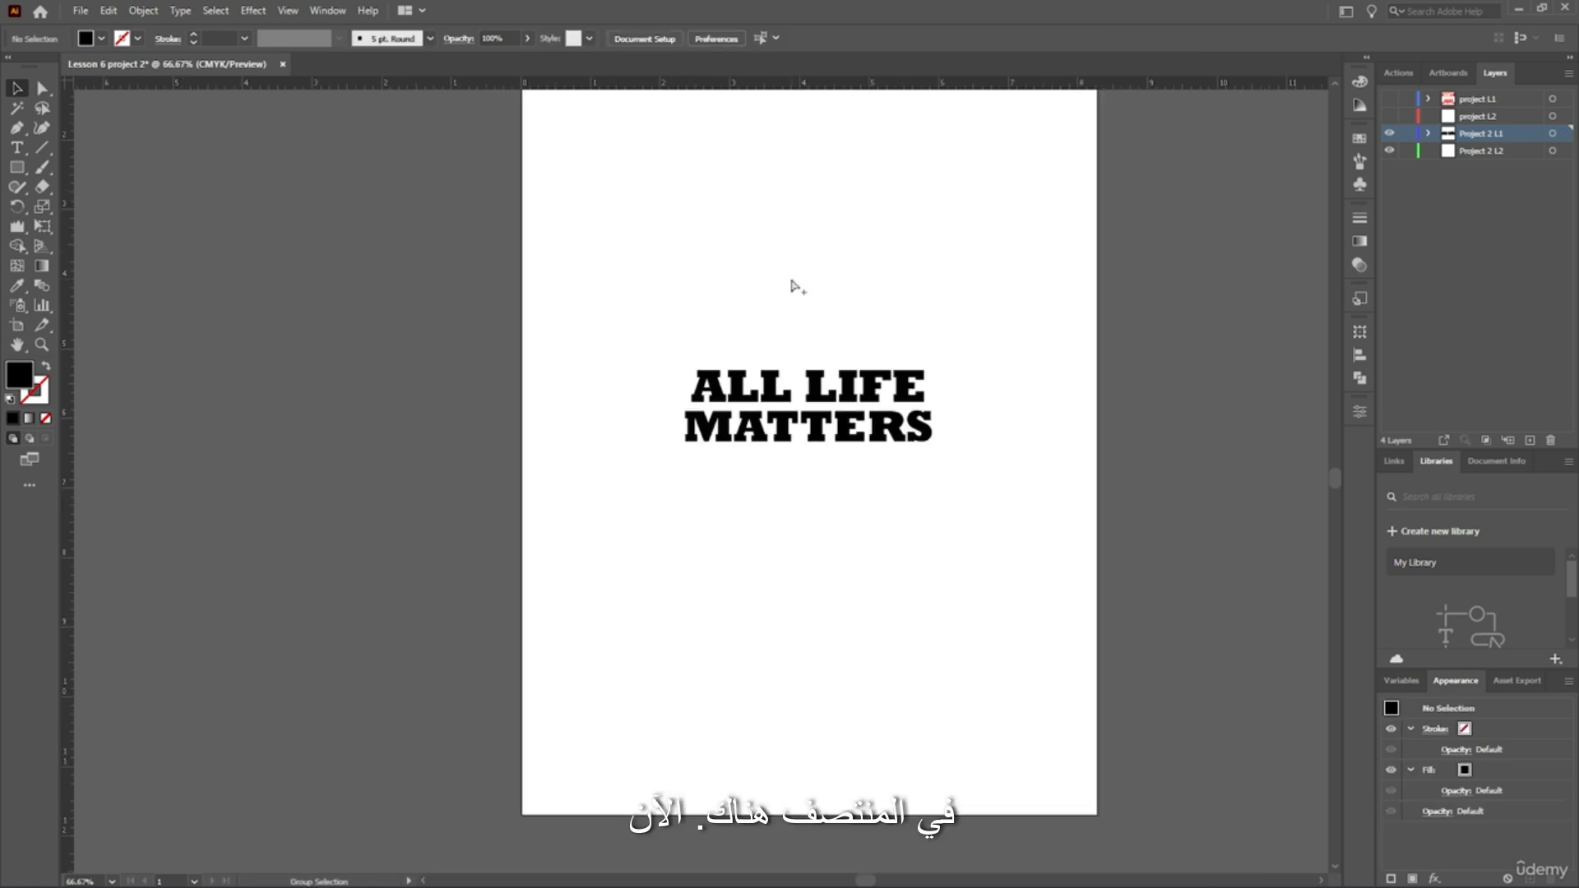
scroll(943, 412, "up", 1)
left_click_drag(1100, 318, 725, 617)
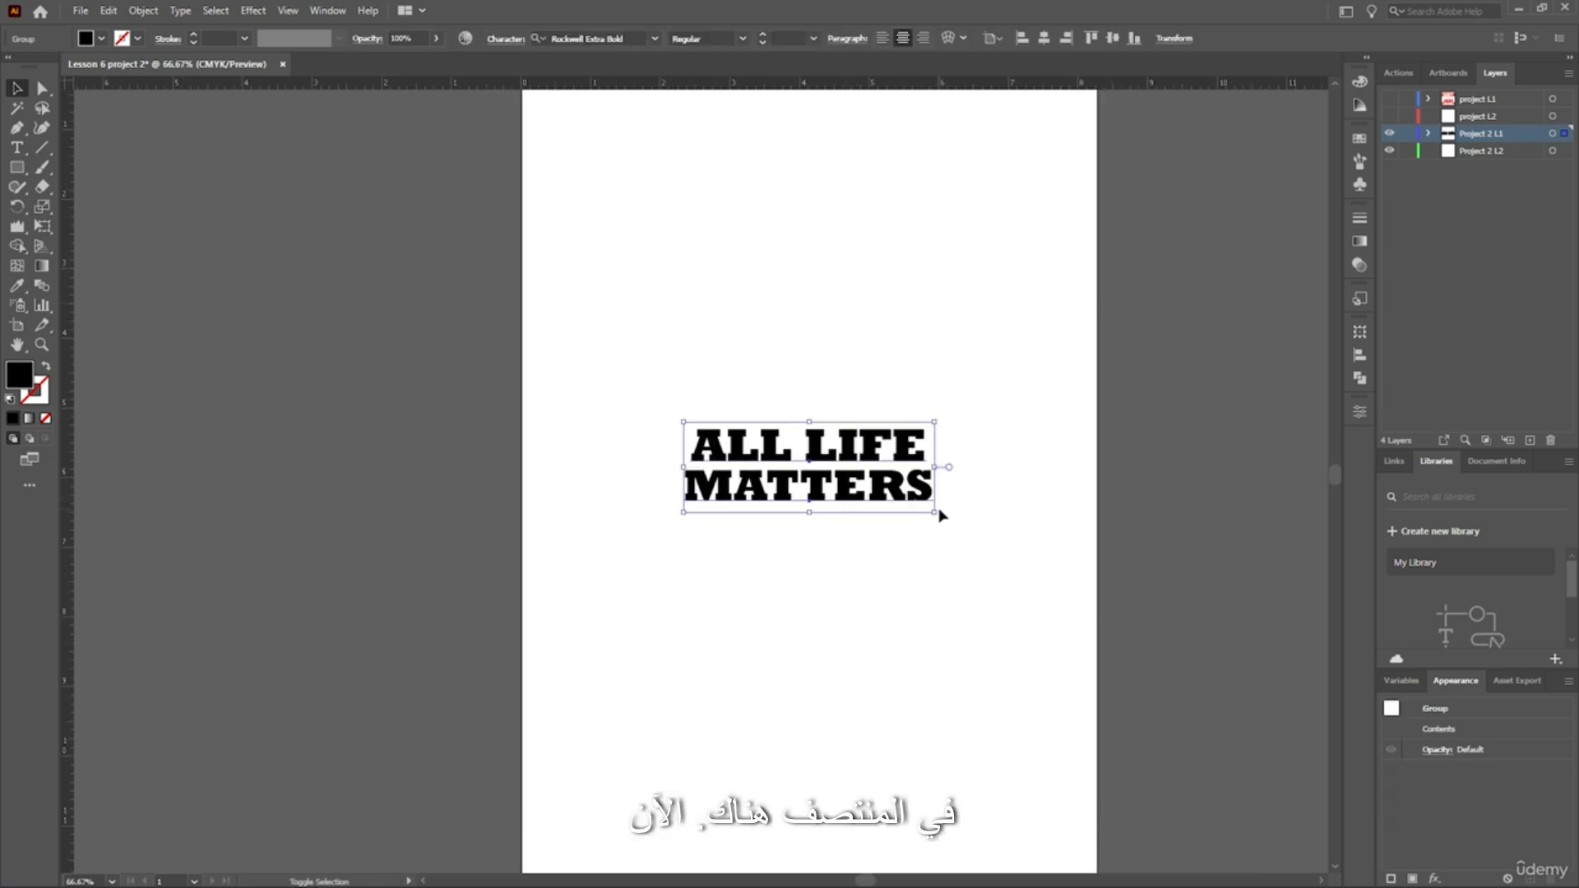
left_click_drag(935, 512, 1111, 578)
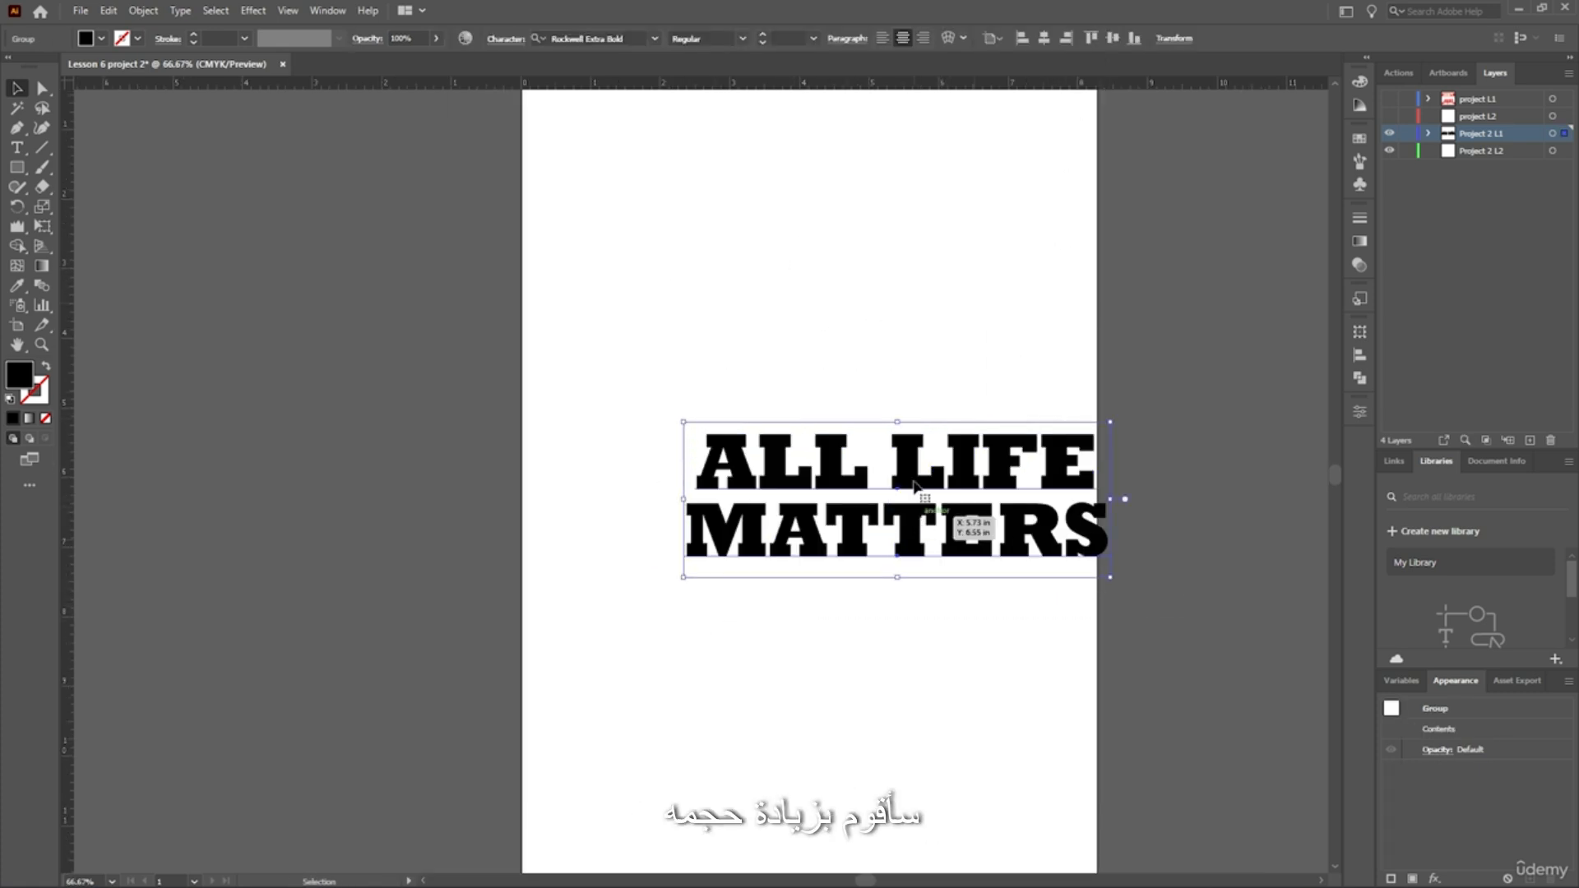
left_click(1043, 38)
left_click(1113, 38)
left_click(1190, 452)
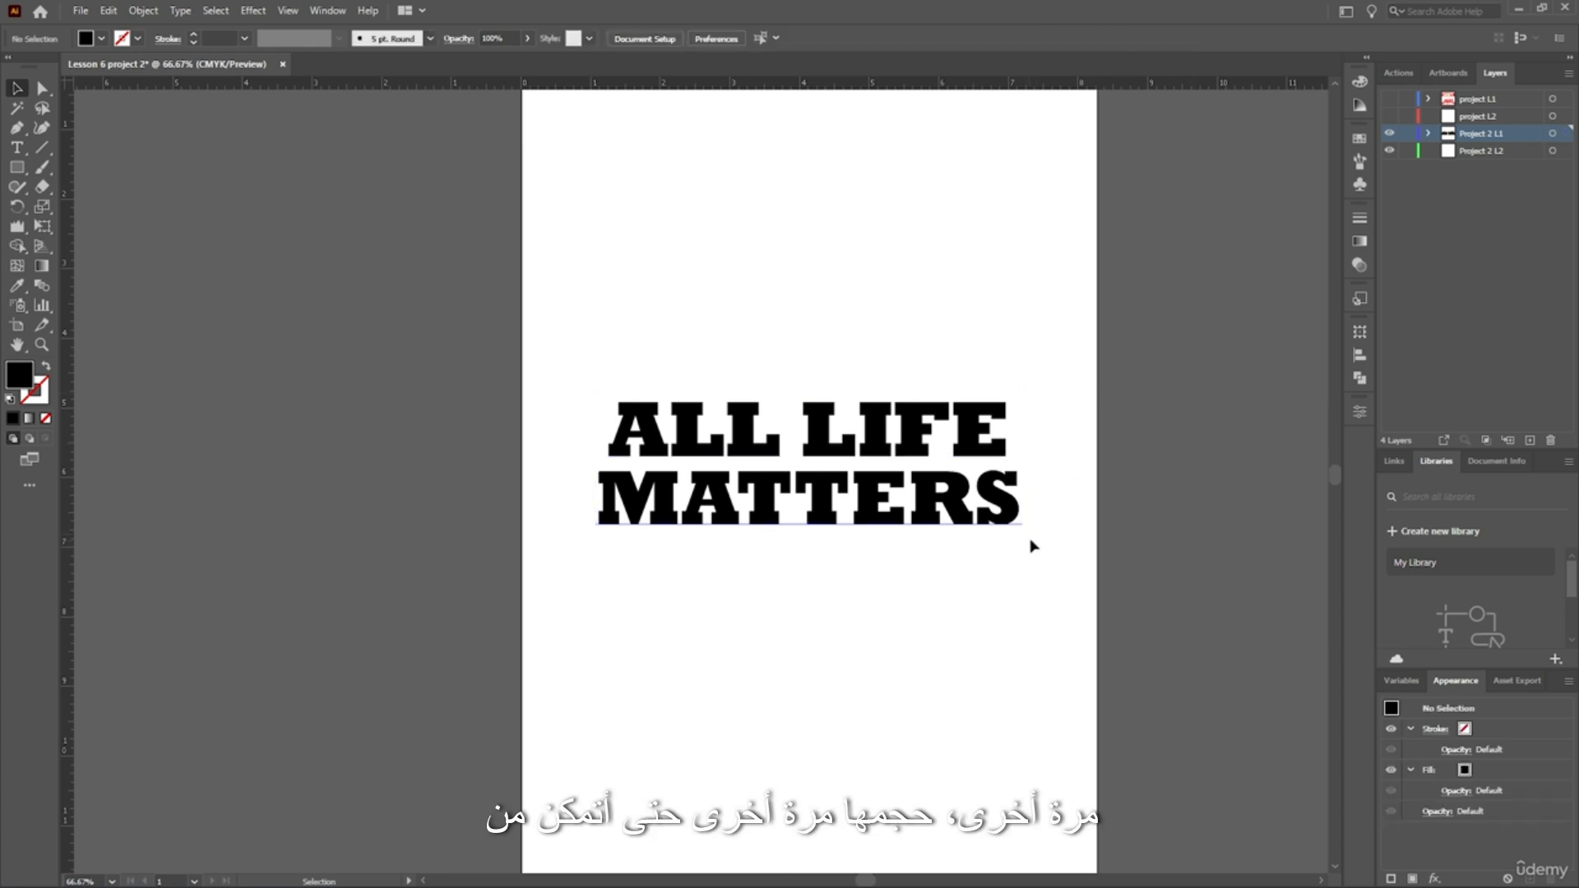
Enlarge the text group again to nearly the full artboard width and re-centre it in both directions.
left_click(989, 494)
left_click_drag(1022, 543, 1151, 635)
left_click(1044, 39)
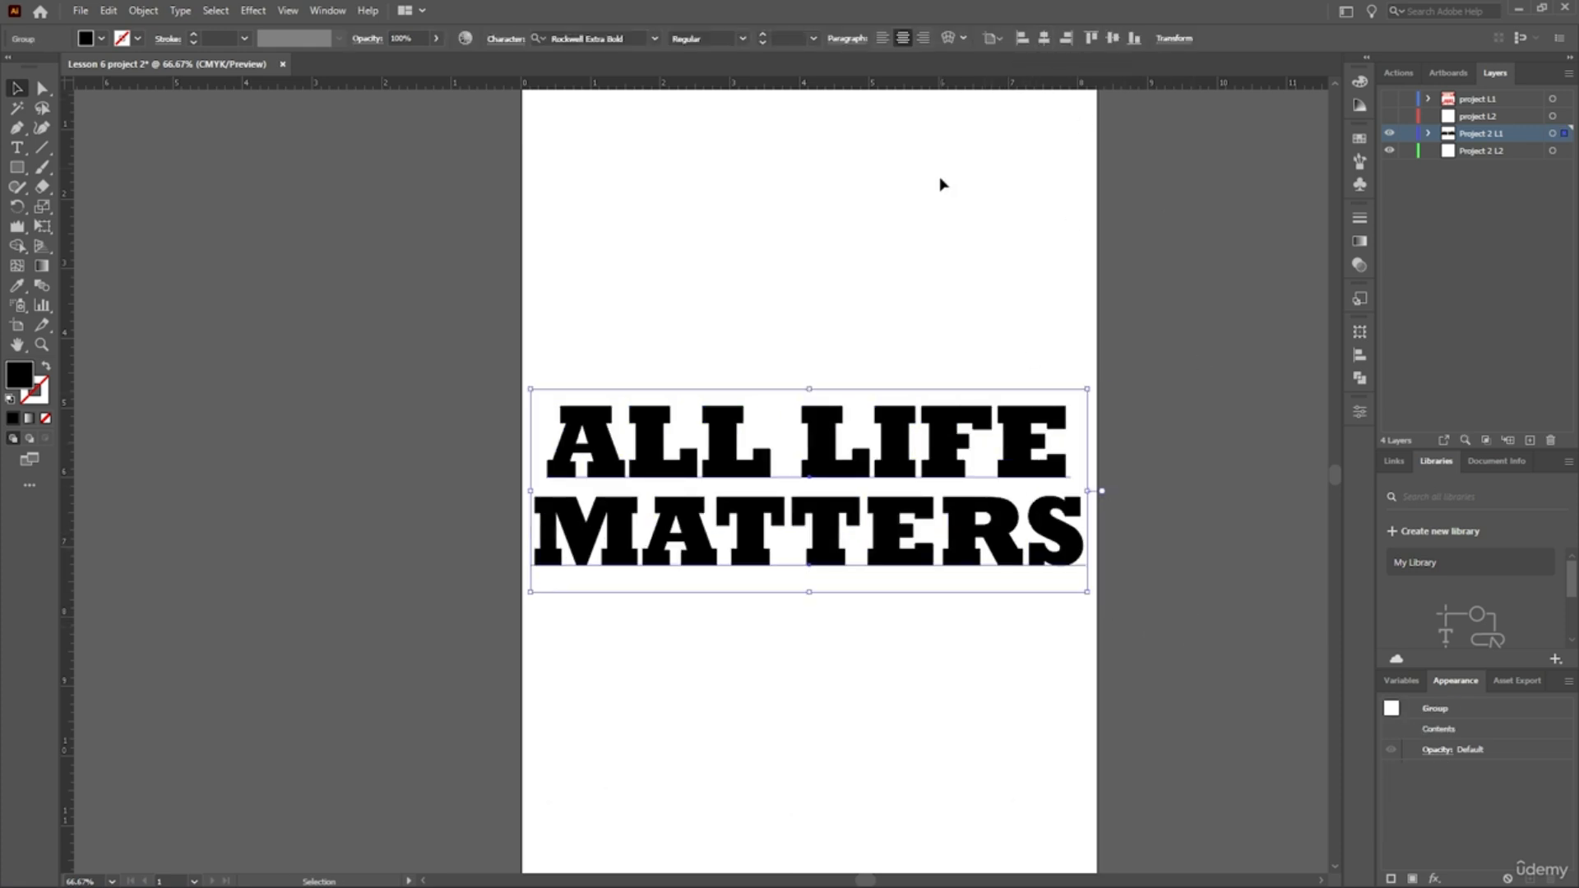
left_click(1114, 39)
left_click(1163, 290)
Try the Twist, Squeeze and Inflate warp styles on the text group in Warp Options with the preview on.
scroll(1018, 389, "up", 3)
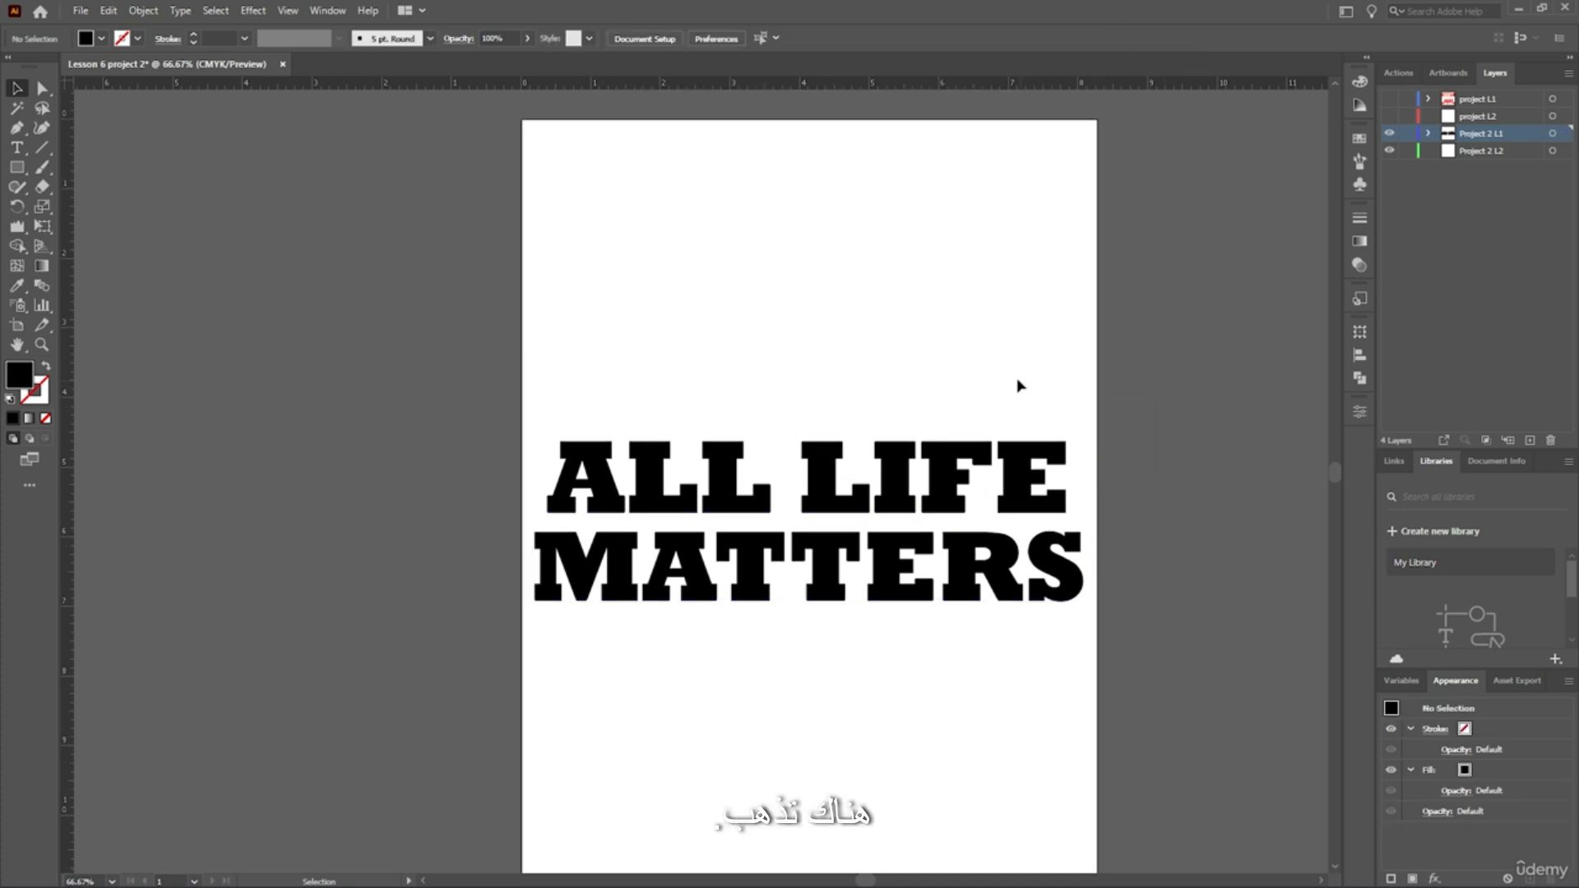
scroll(895, 352, "down", 3)
scroll(922, 442, "up", 2)
scroll(860, 386, "down", 2)
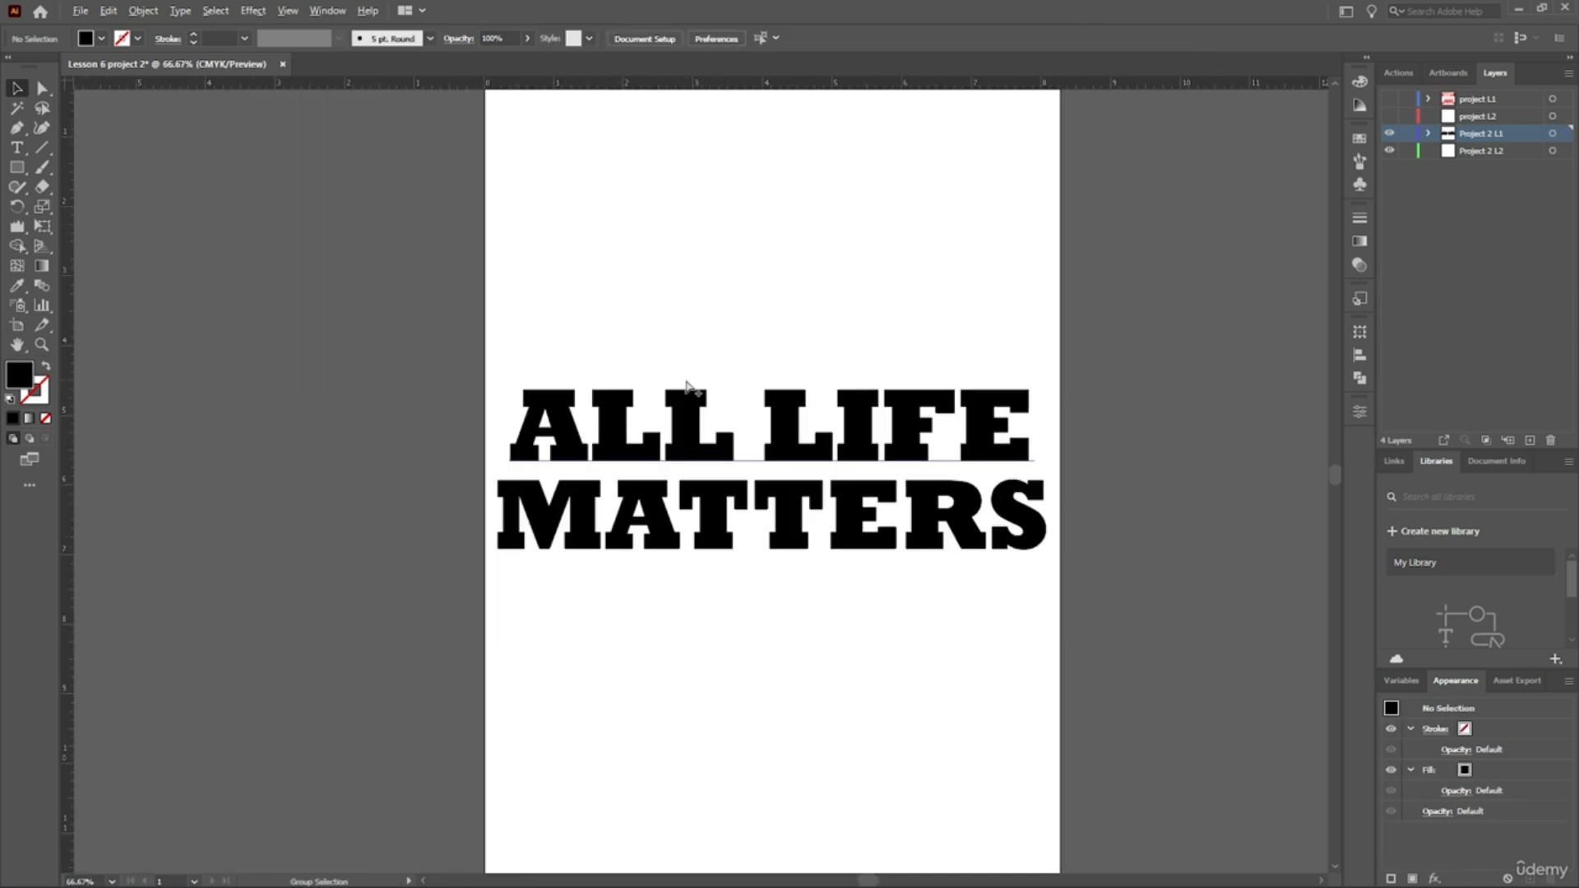
scroll(688, 385, "up", 1)
left_click(883, 457)
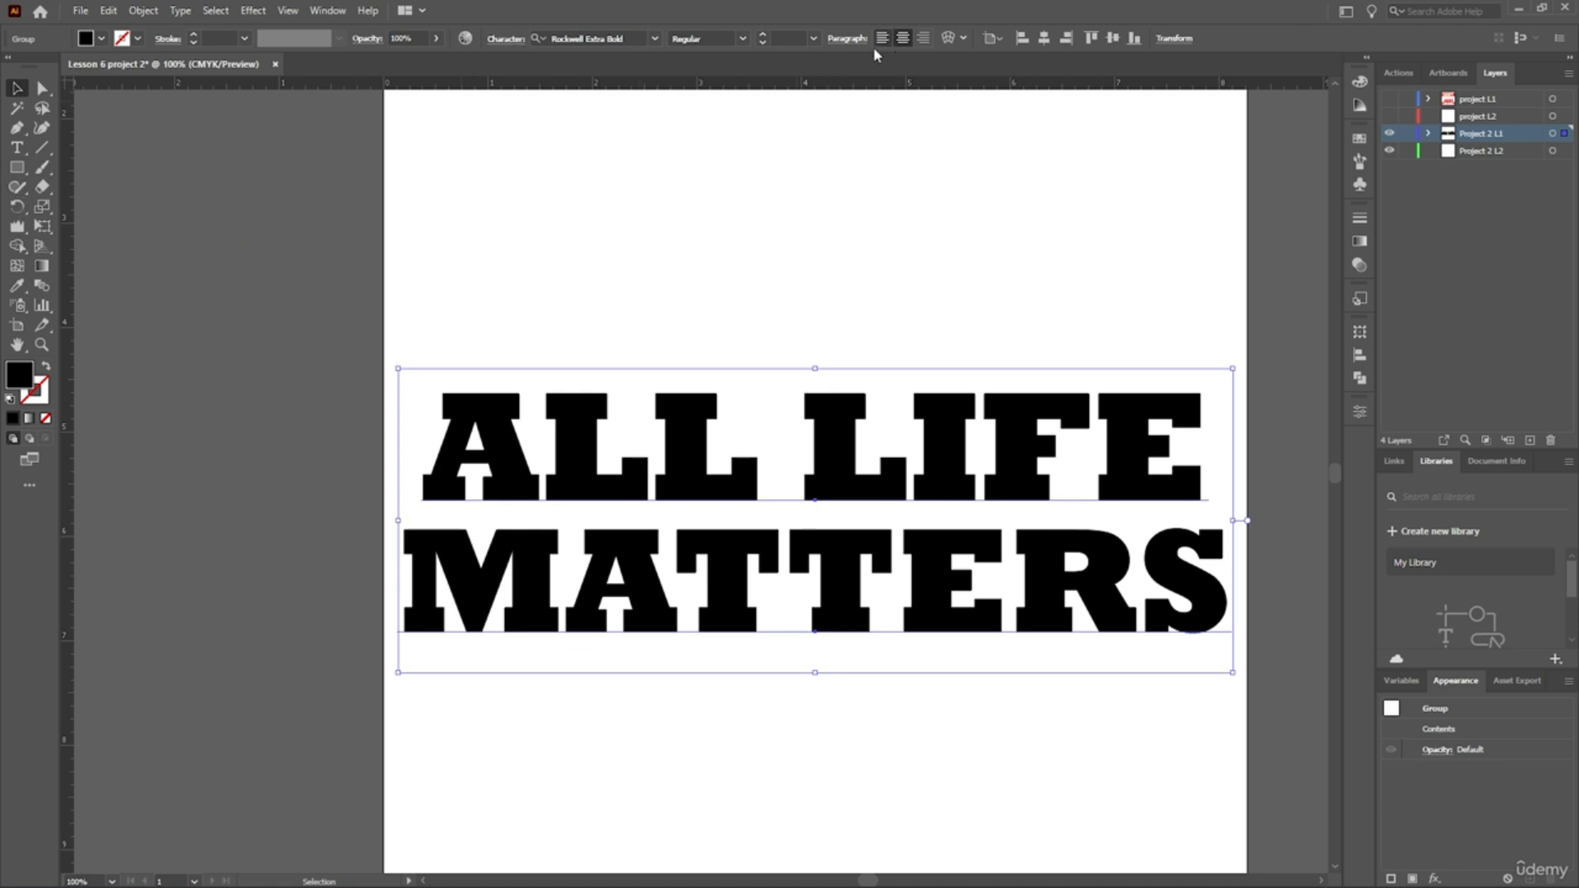
left_click(951, 39)
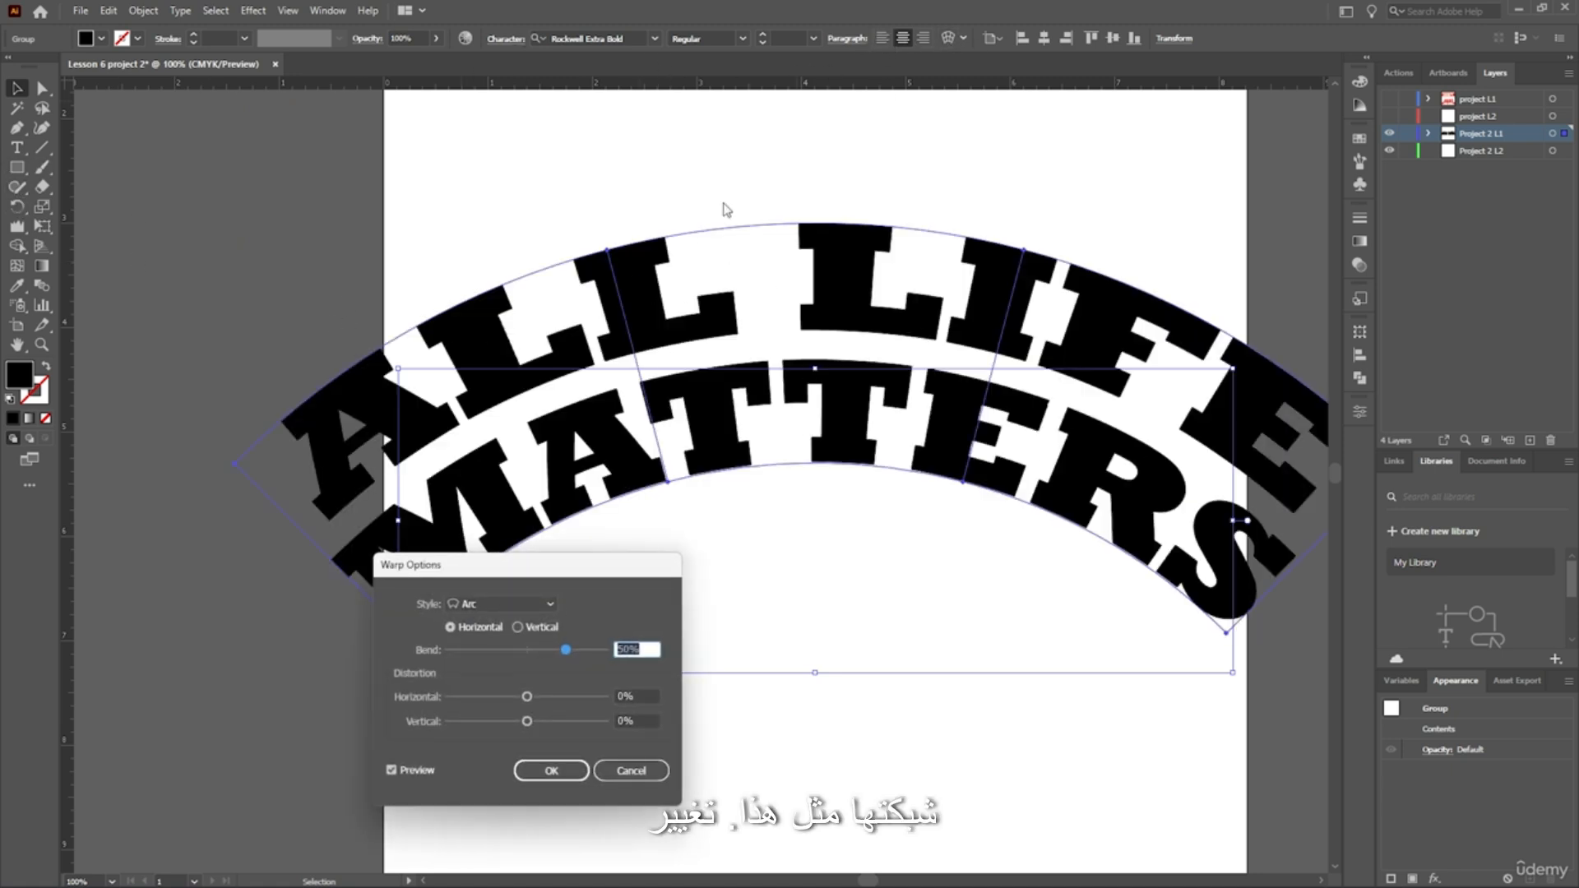
left_click(527, 605)
left_click(505, 587)
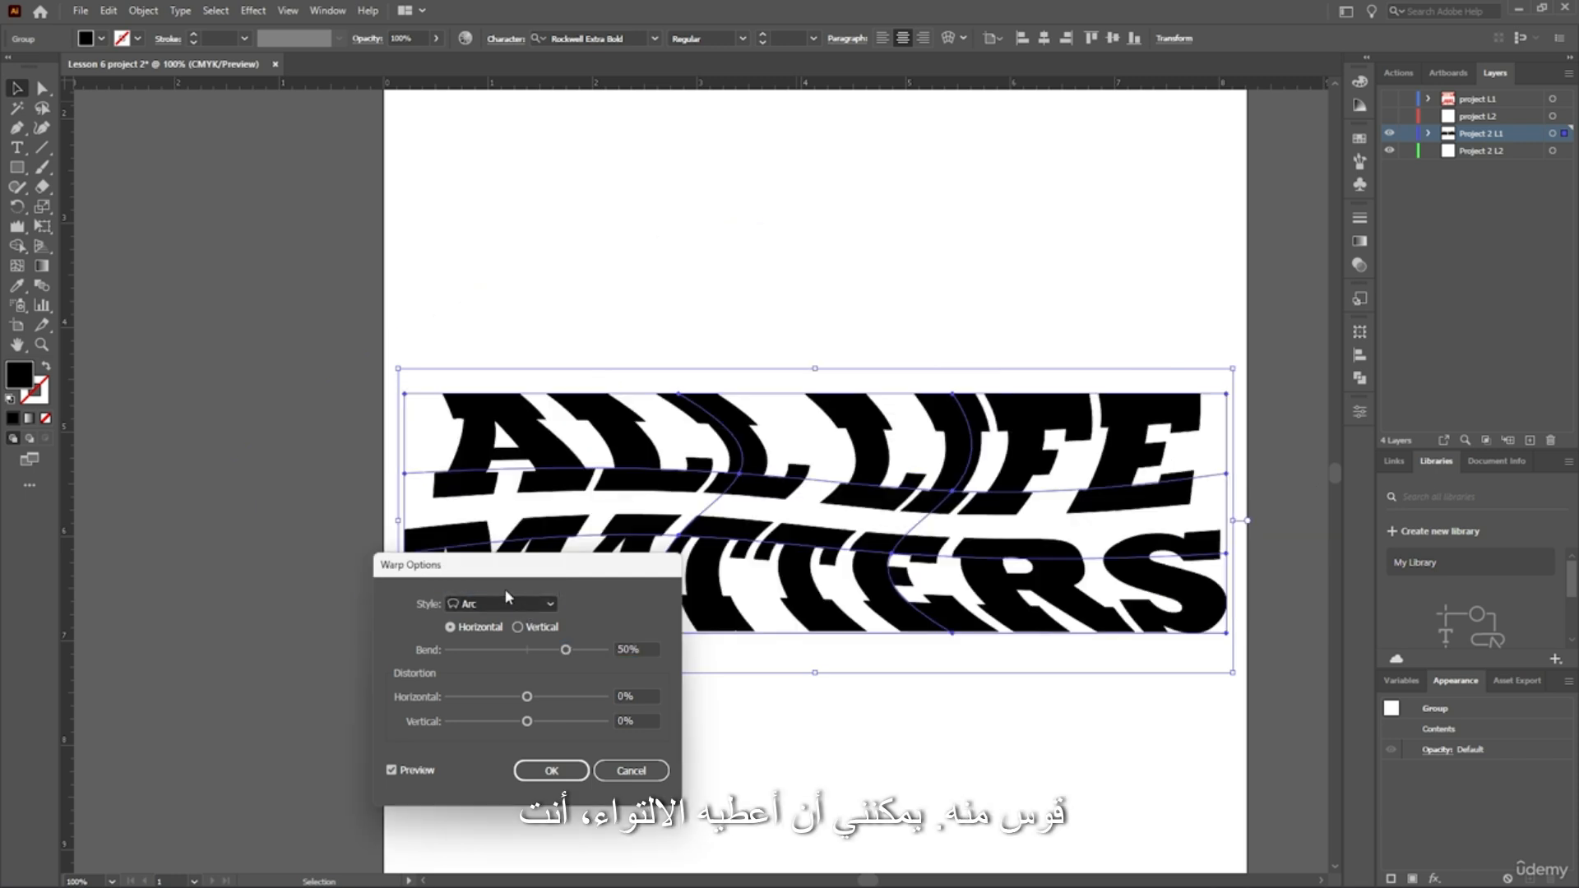
left_click(523, 604)
left_click(493, 569)
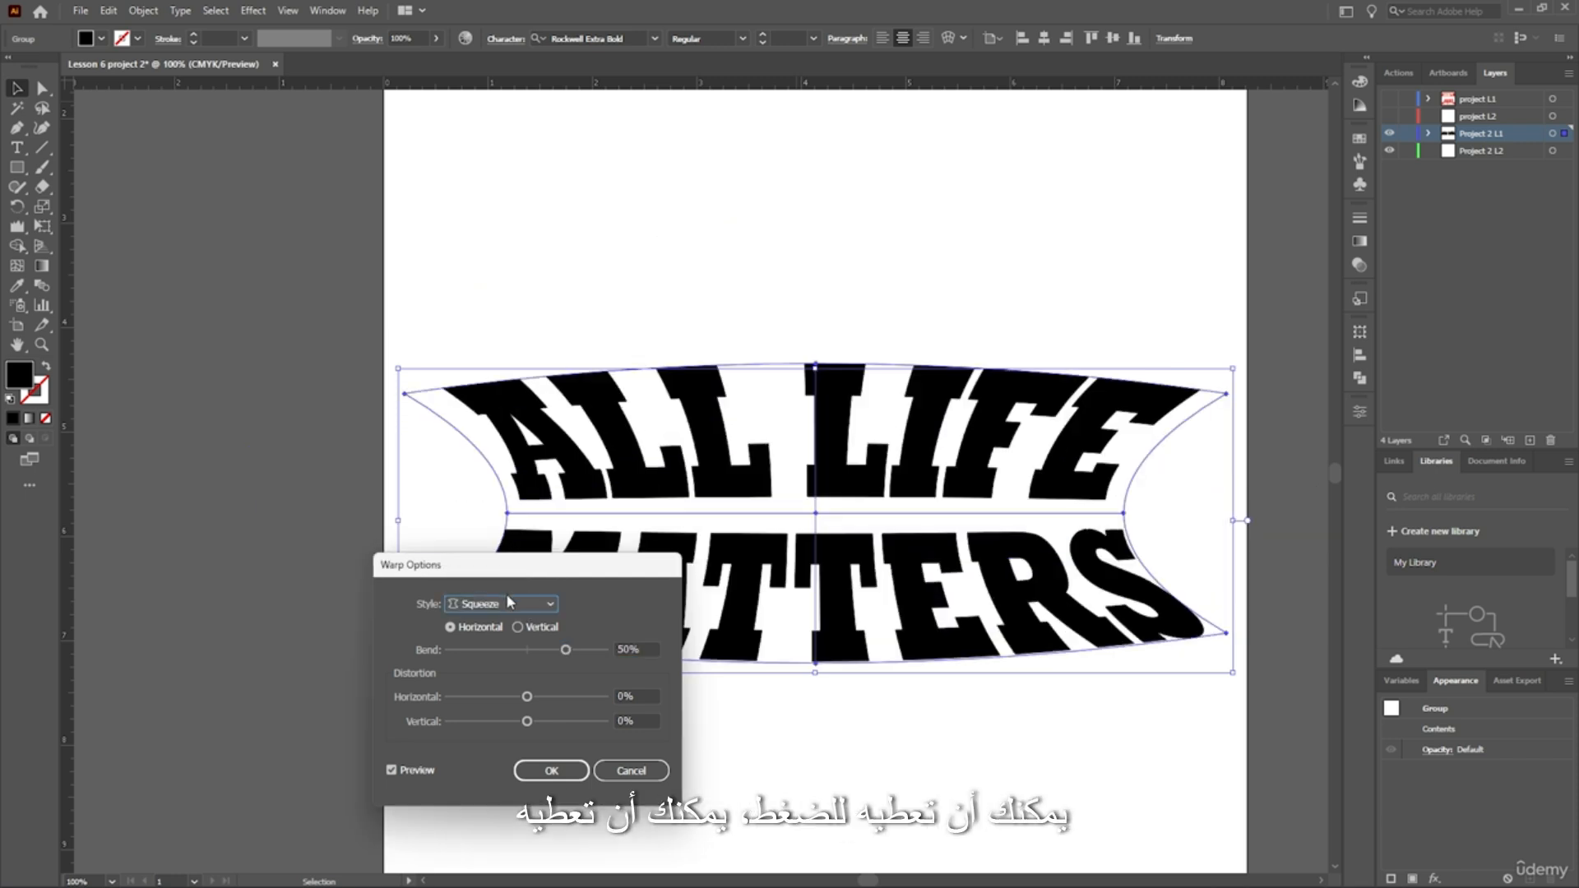
left_click(511, 602)
left_click(502, 546)
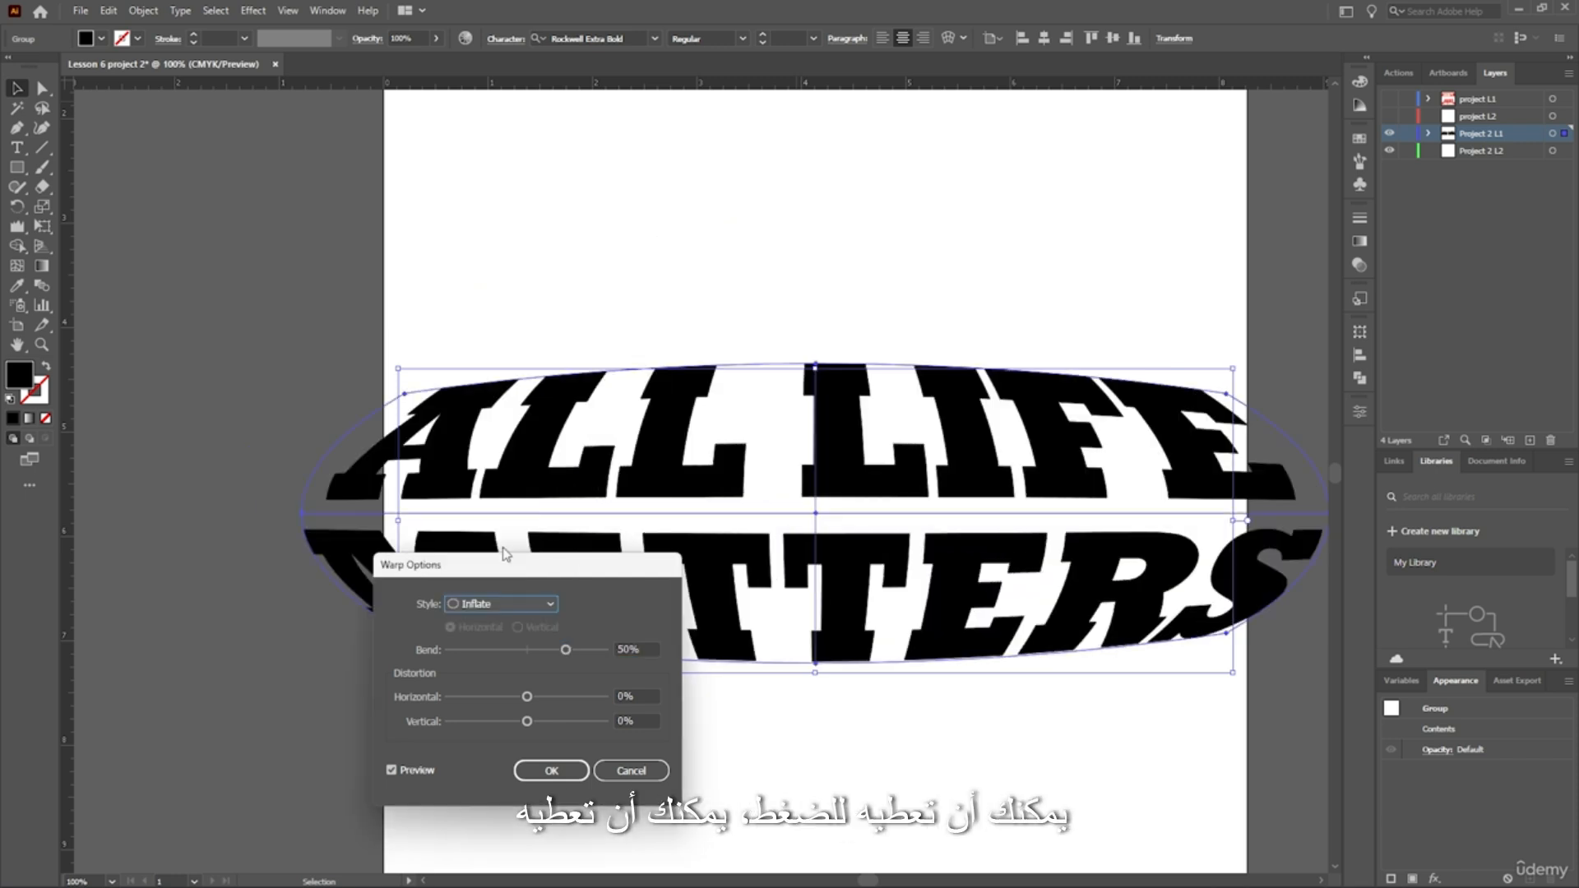
Apply a Rise warp to the text group with 50% horizontal bend, 75% horizontal distortion and 17% vertical distortion.
left_click(520, 601)
left_click(502, 531)
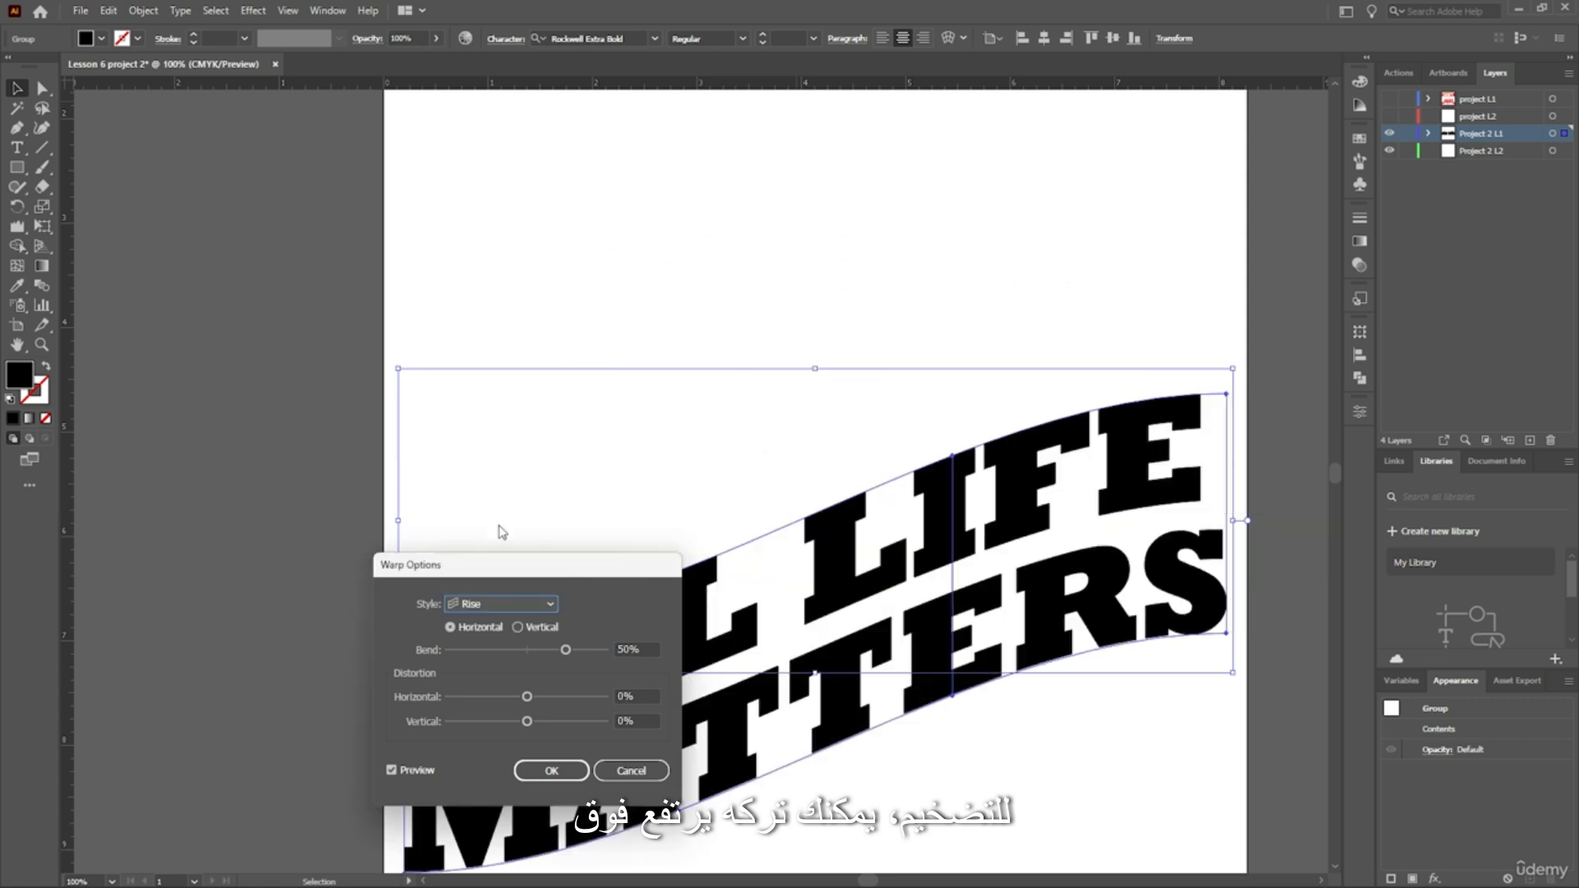
left_click(505, 607)
left_click(506, 607)
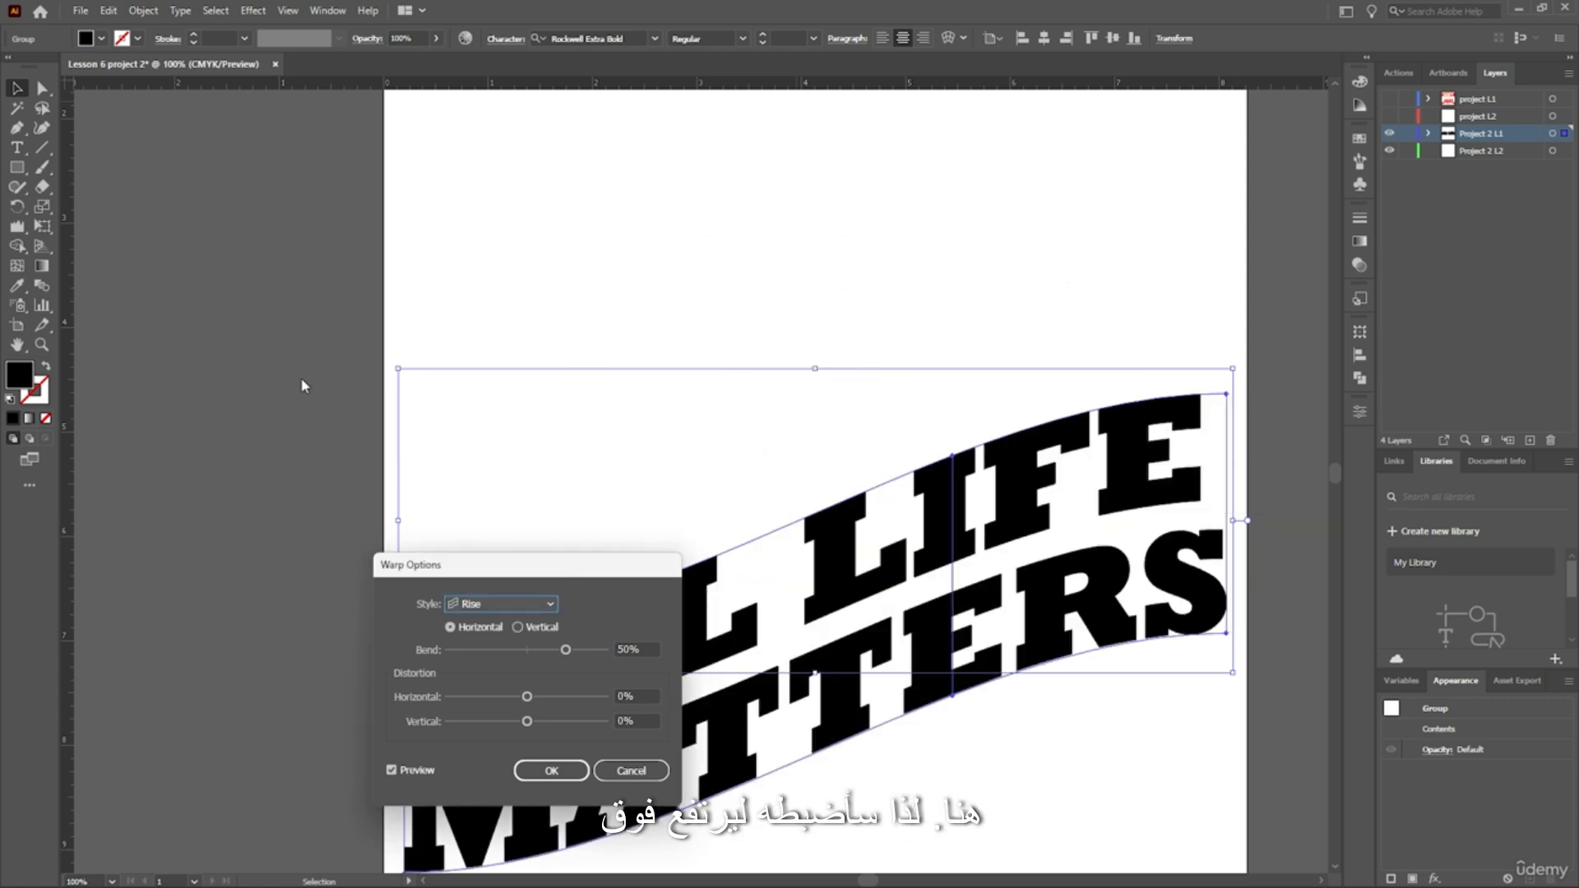
mouse_move(527, 696)
left_mouse_down()
mouse_move(580, 701)
mouse_move(533, 699)
left_mouse_up()
left_click_drag(534, 564, 409, 251)
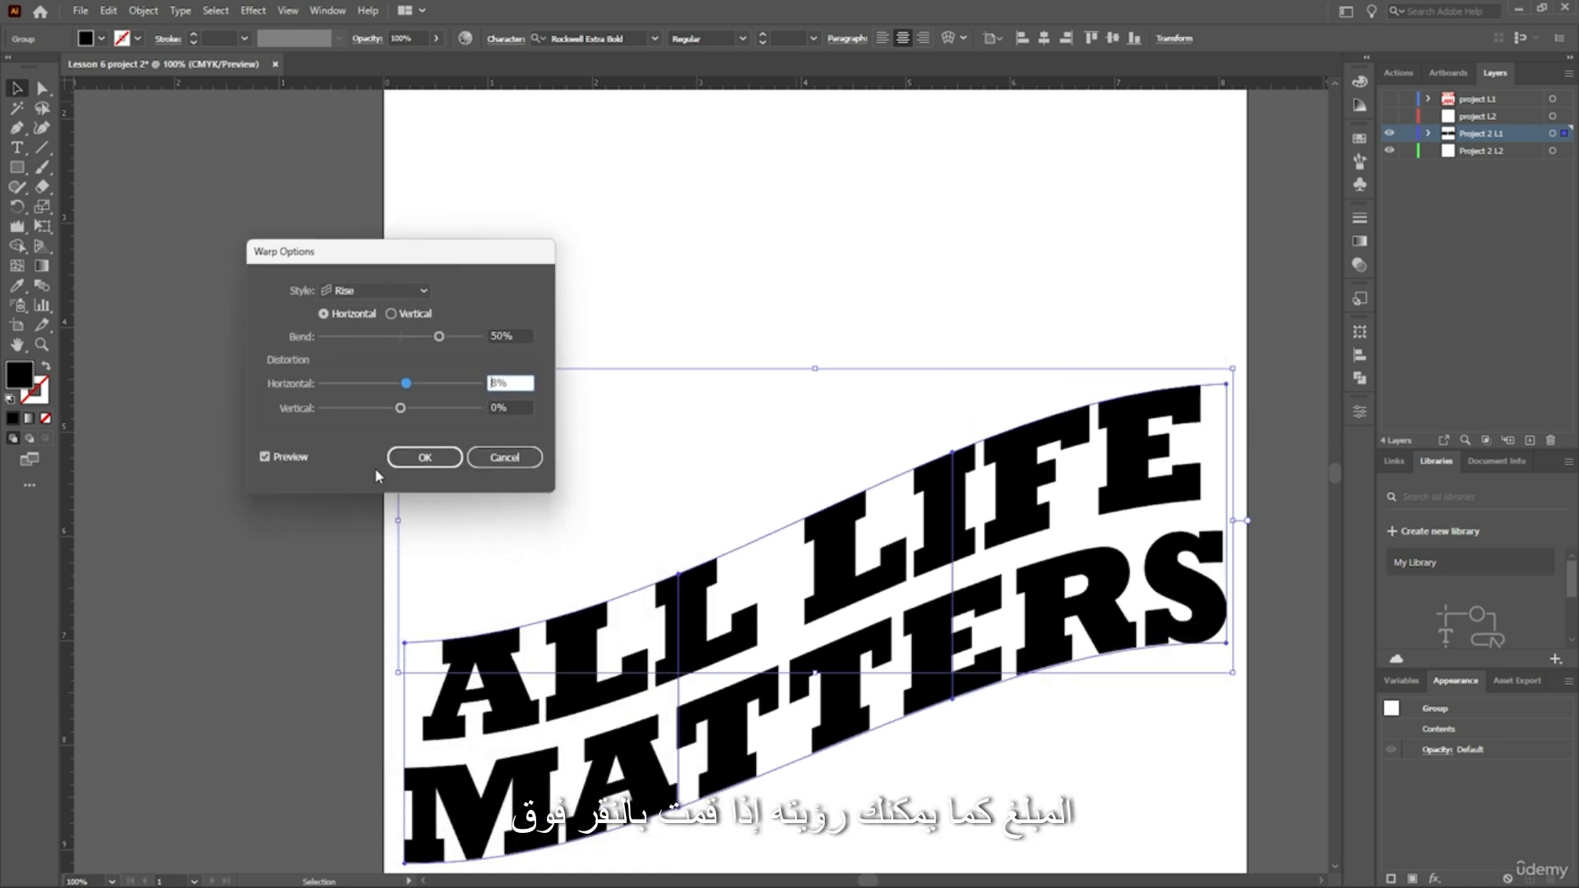
left_click(265, 457)
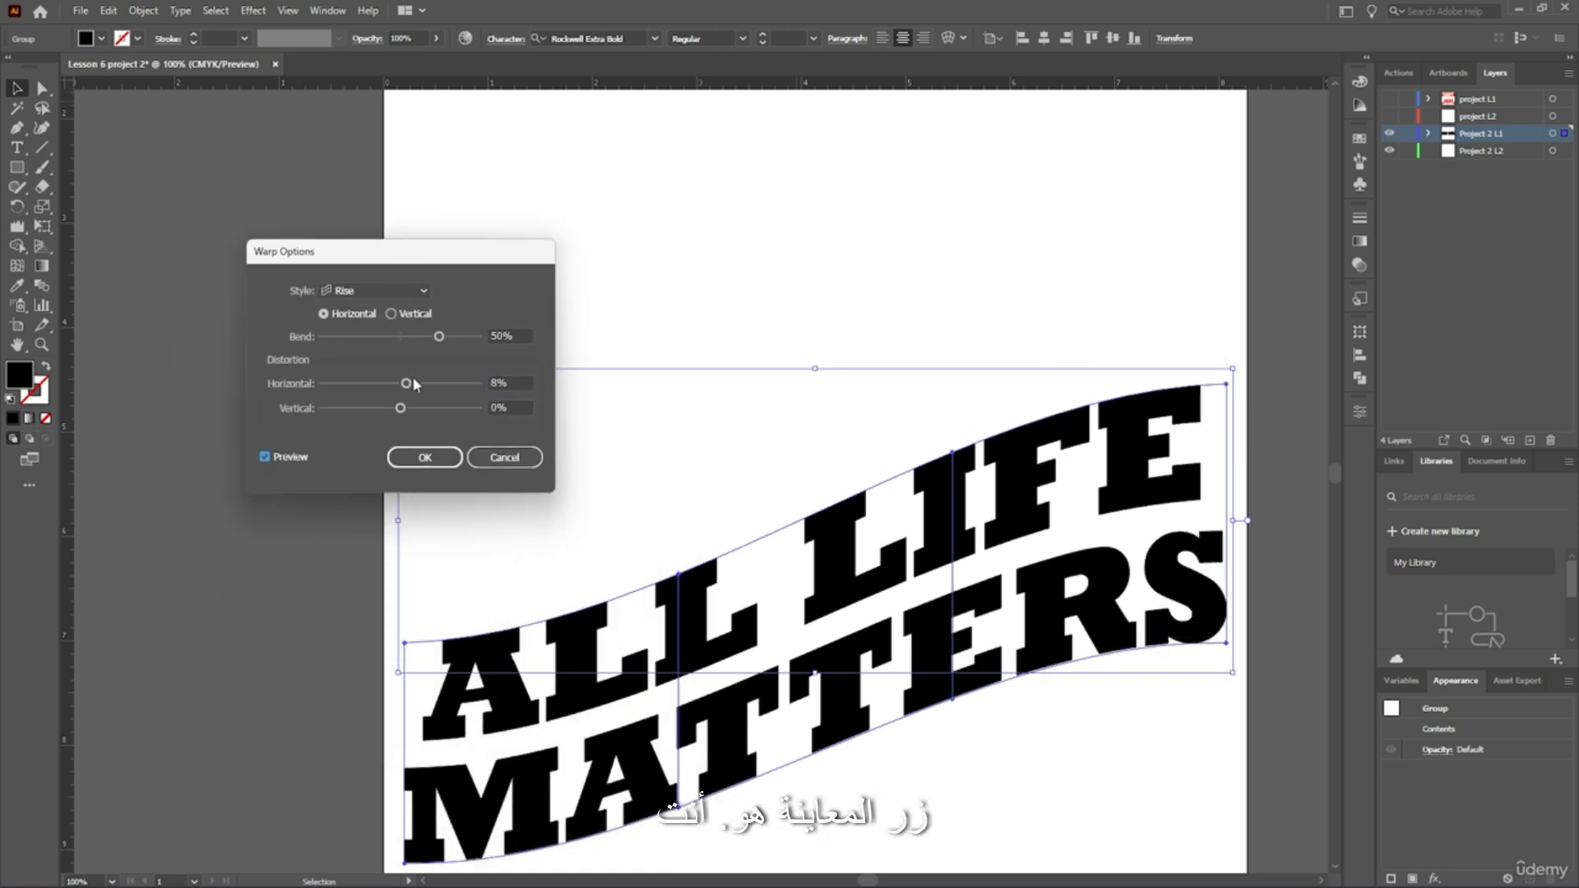
mouse_move(409, 386)
left_mouse_down()
mouse_move(463, 389)
mouse_move(370, 410)
mouse_move(414, 408)
left_mouse_up()
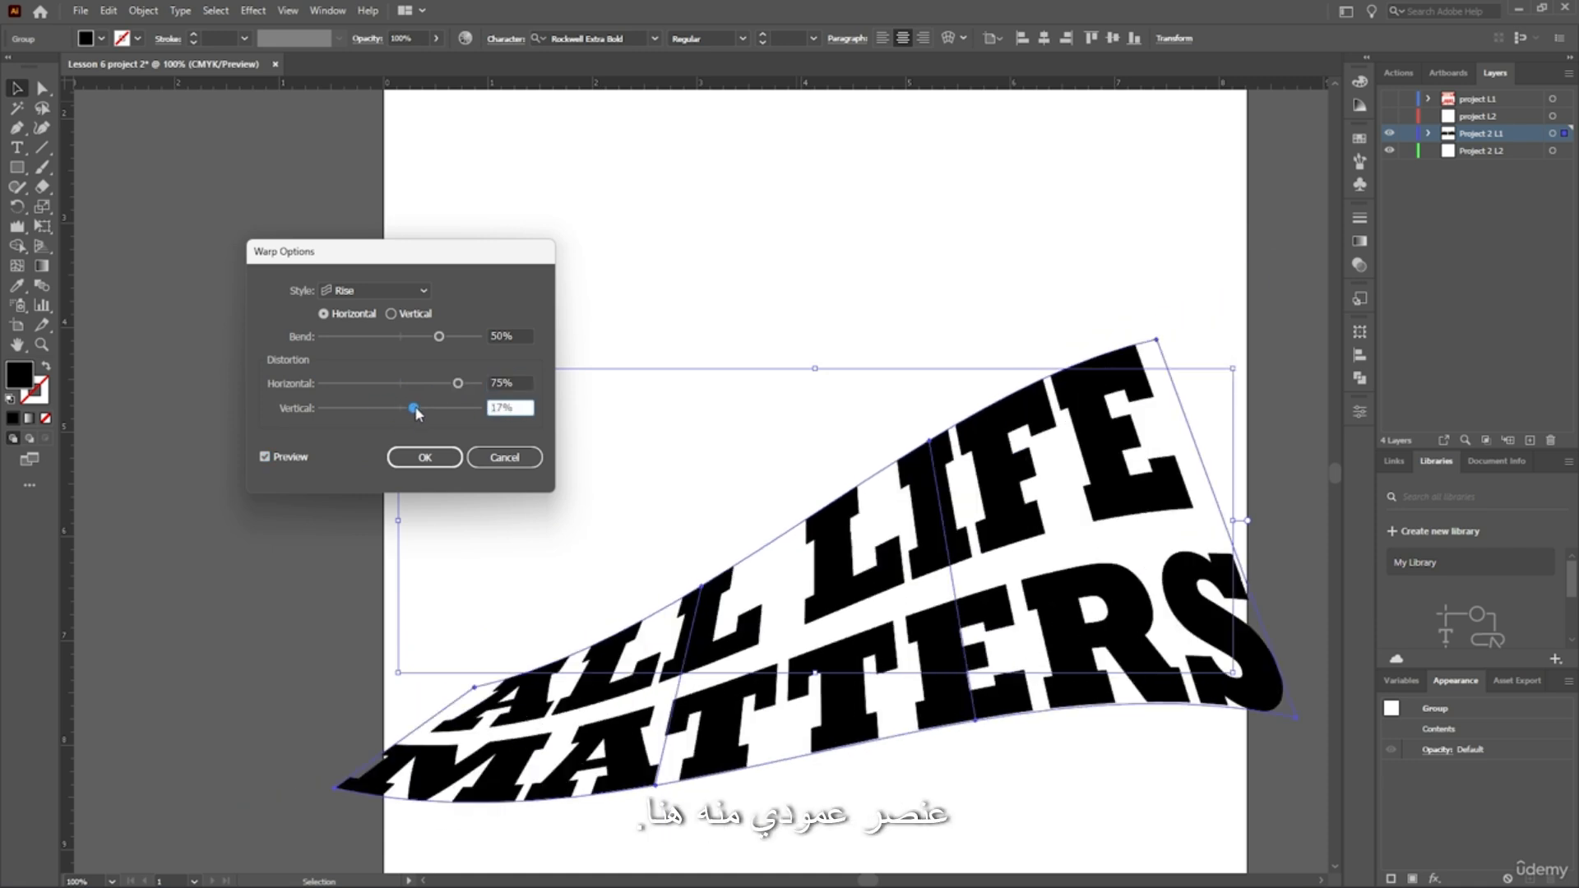
left_click(424, 457)
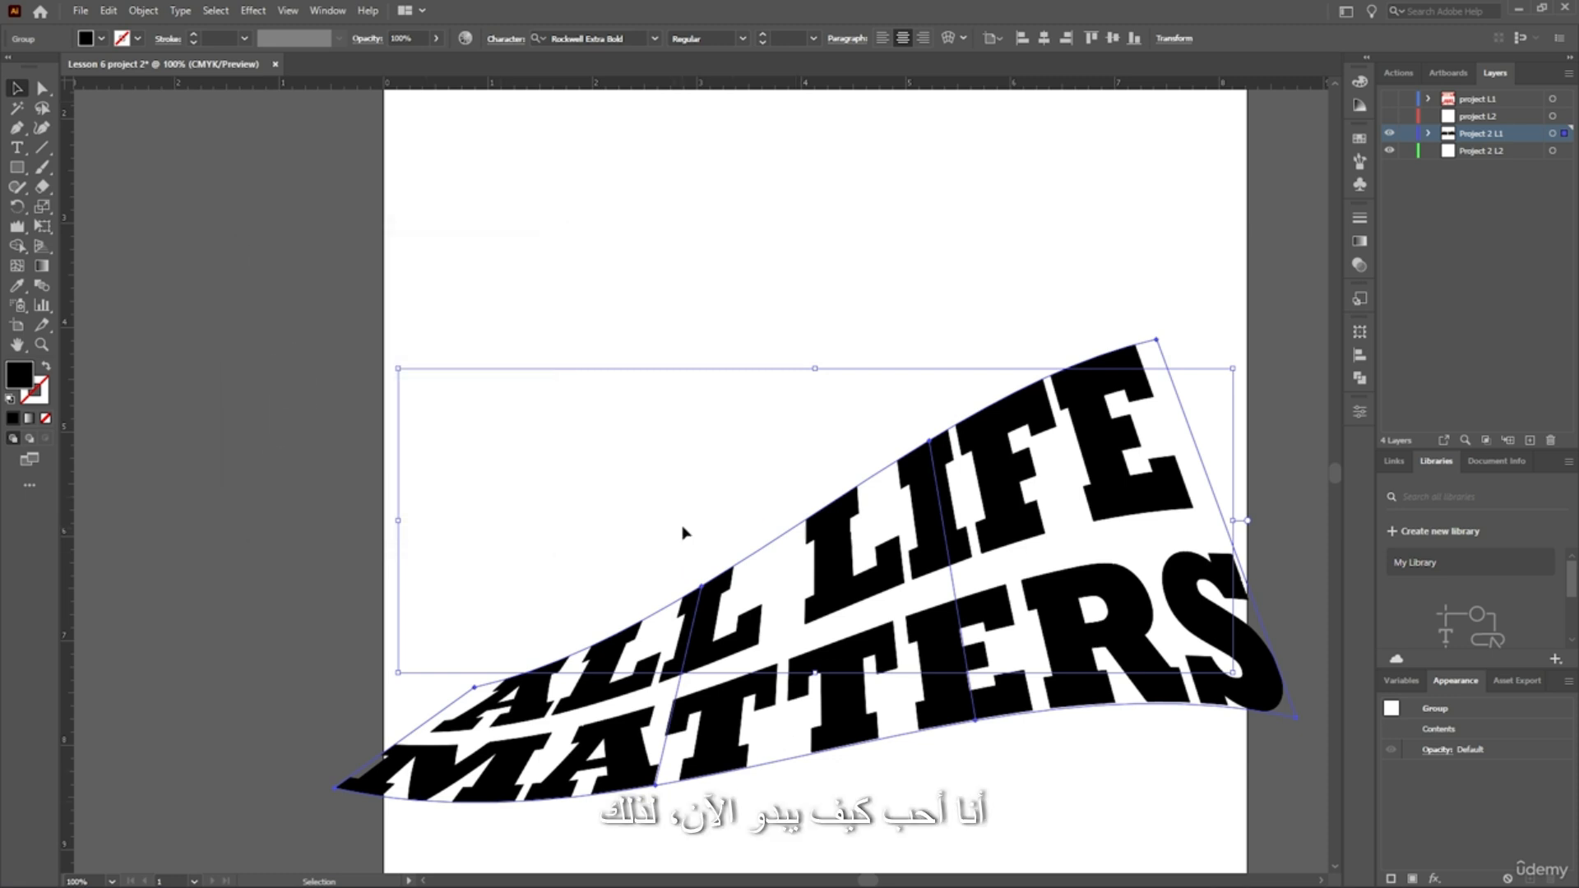
Scale the warped text down proportionally so it spans the artboard from edge to edge, about 8.27 in wide.
key("ctrl+minus")
key("ctrl+minus")
scroll(1034, 469, "up", 1)
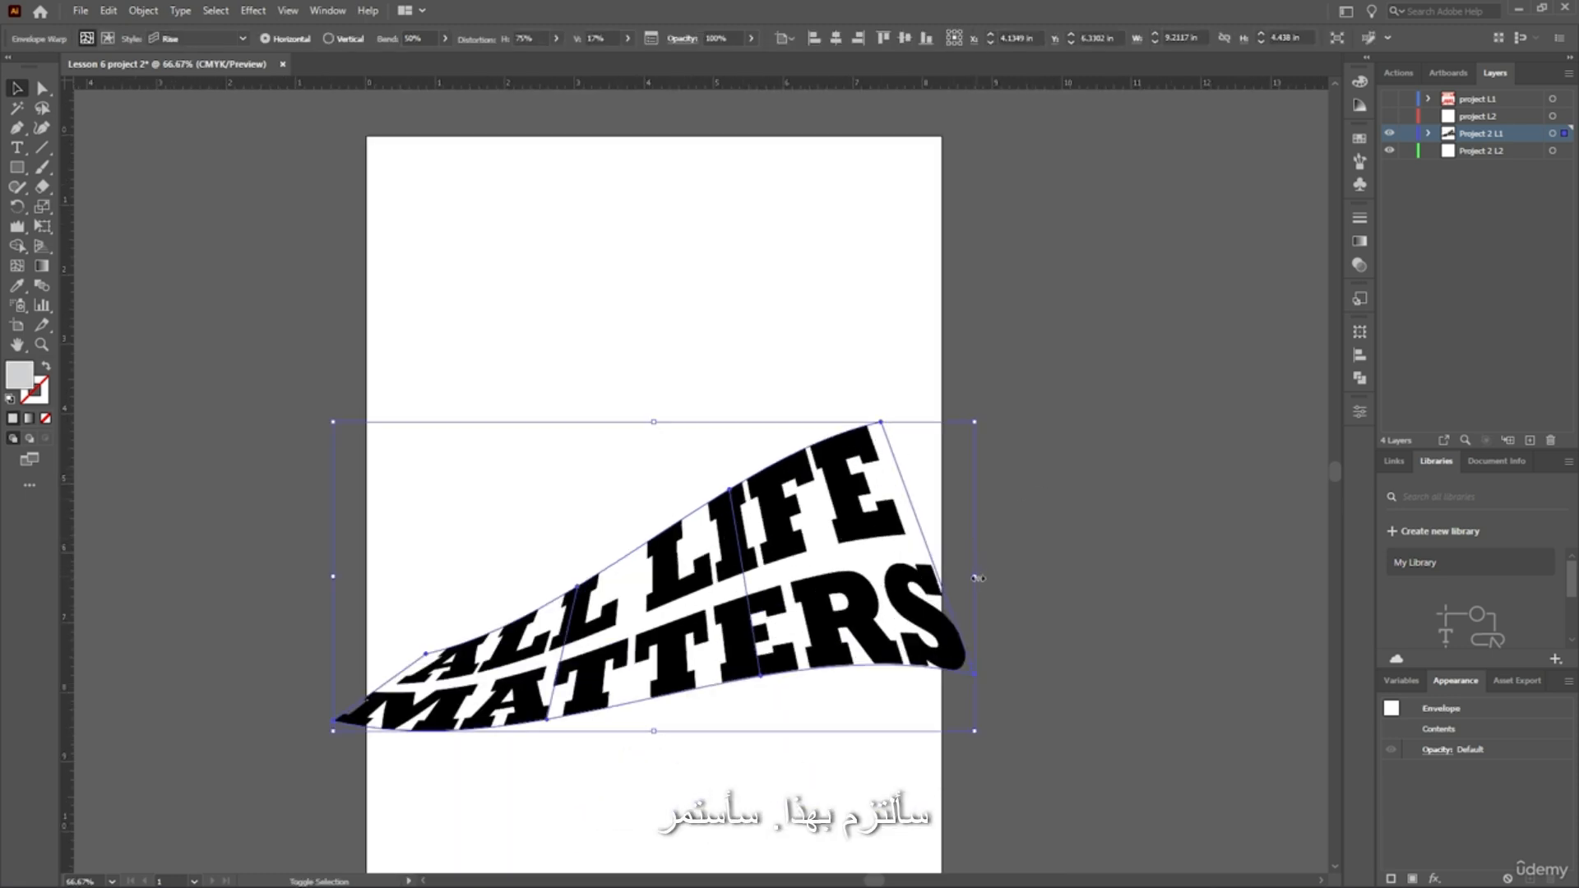
left_click_drag(977, 578, 942, 578)
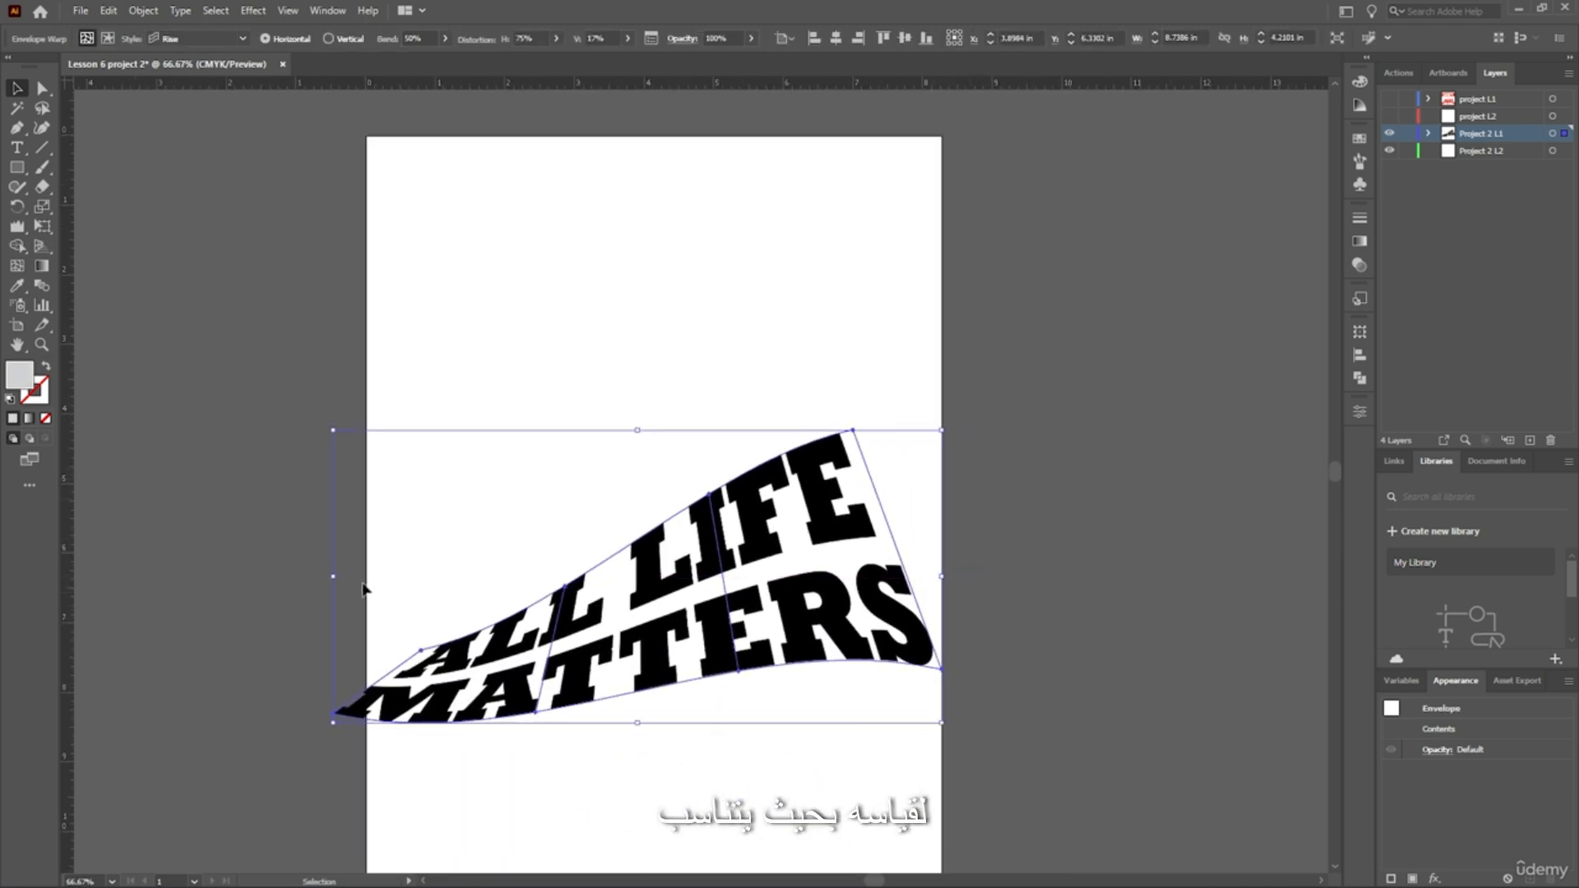
left_click_drag(327, 574, 366, 575)
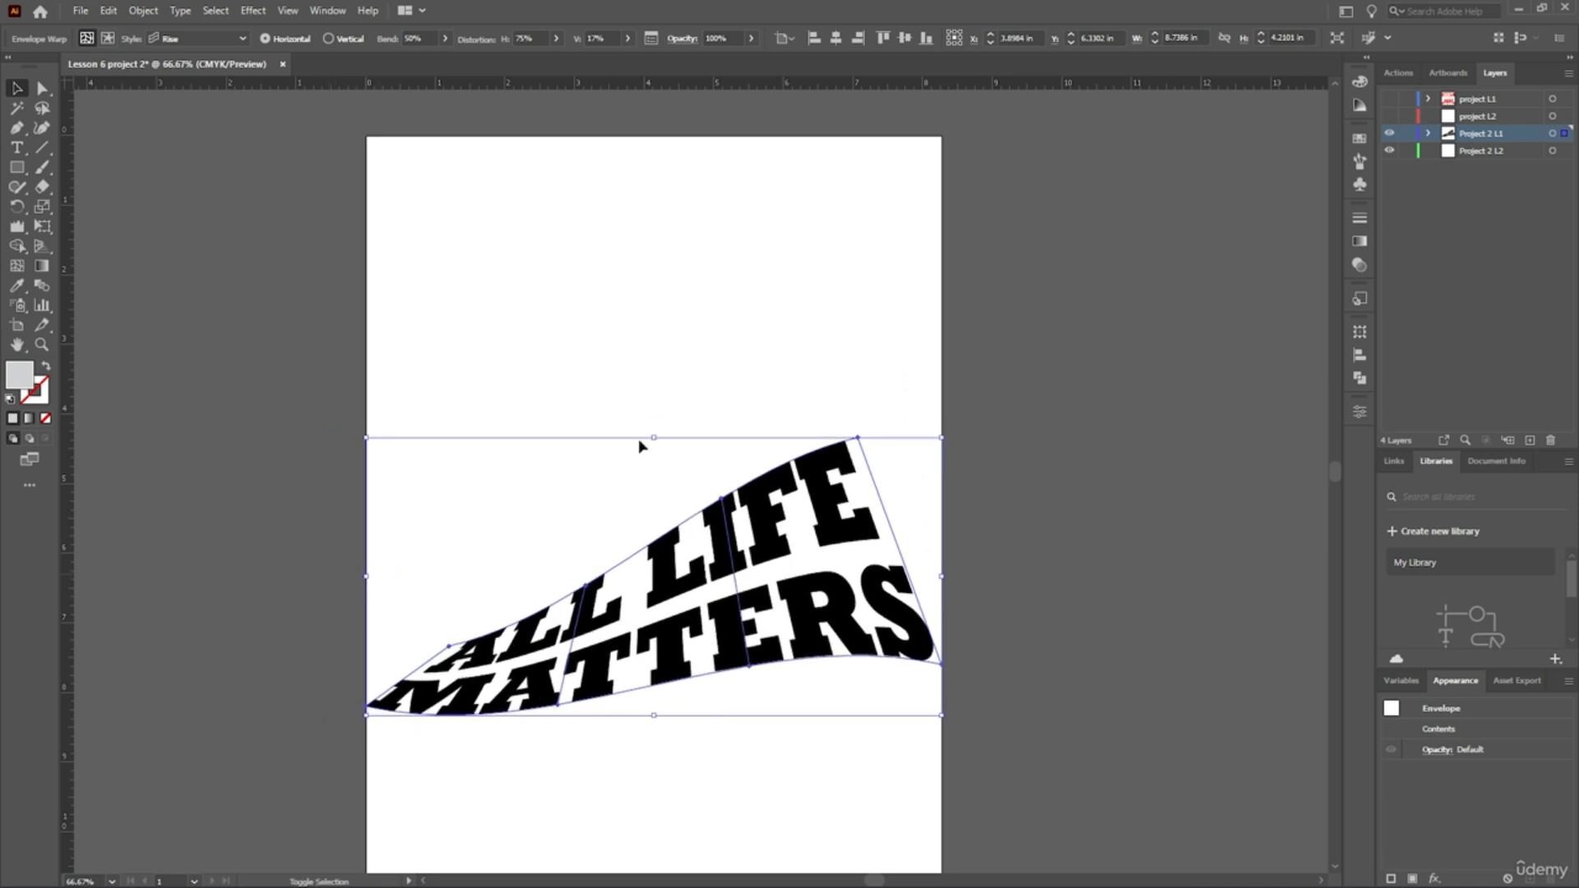
left_click(742, 518)
Undo the resizing and the Rise warp on the text group.
key("ctrl")
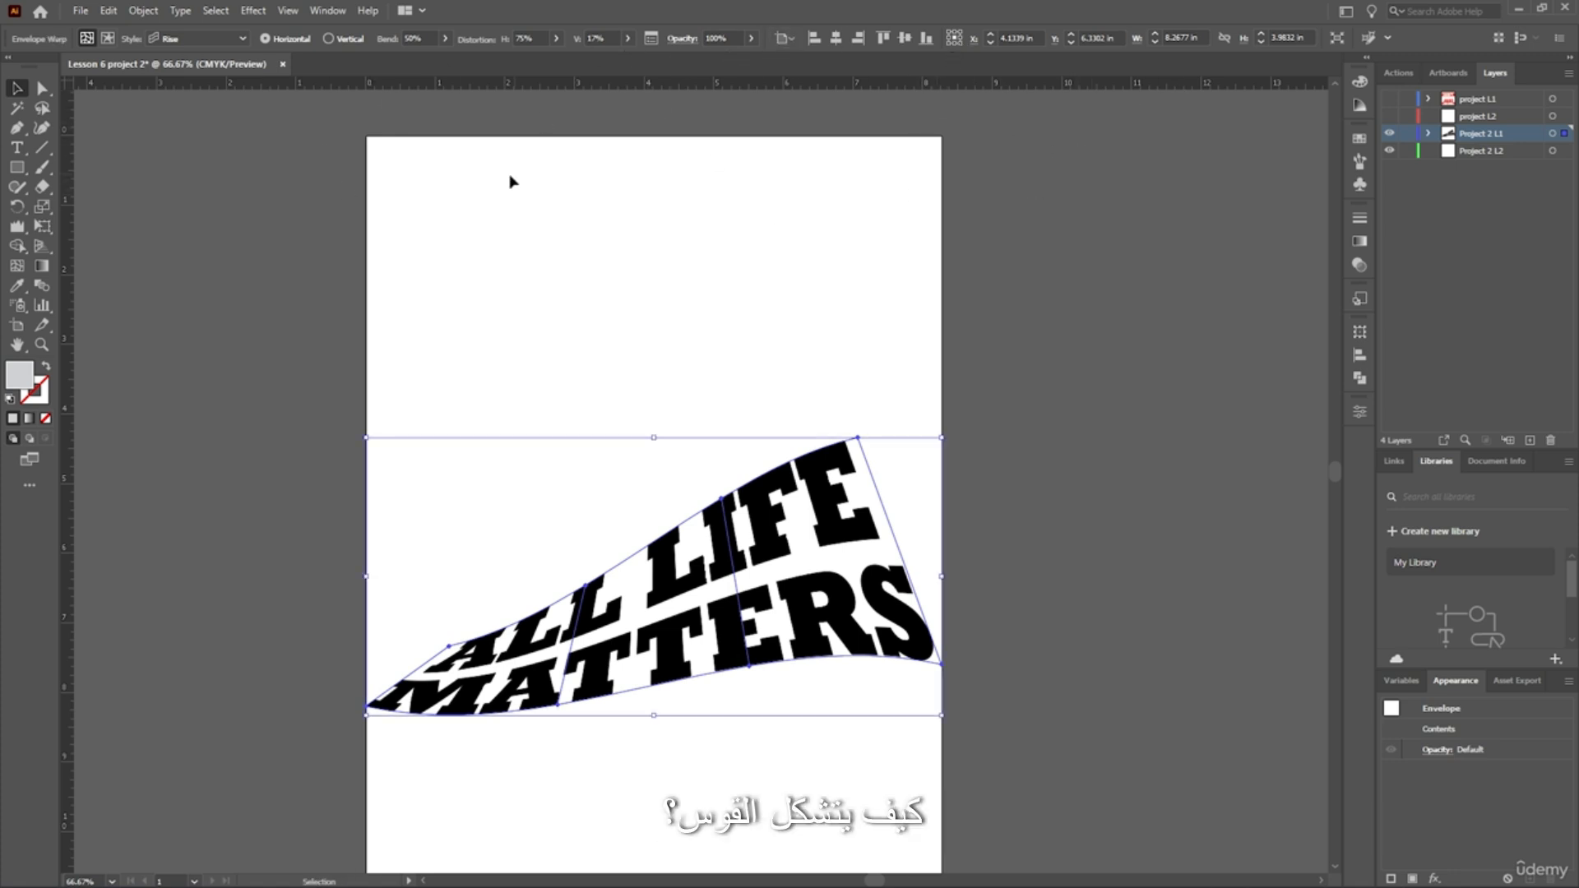
key("ctrl")
key("ctrl+z")
key("ctrl+z")
key("ctrl+z")
key("ctrl+z")
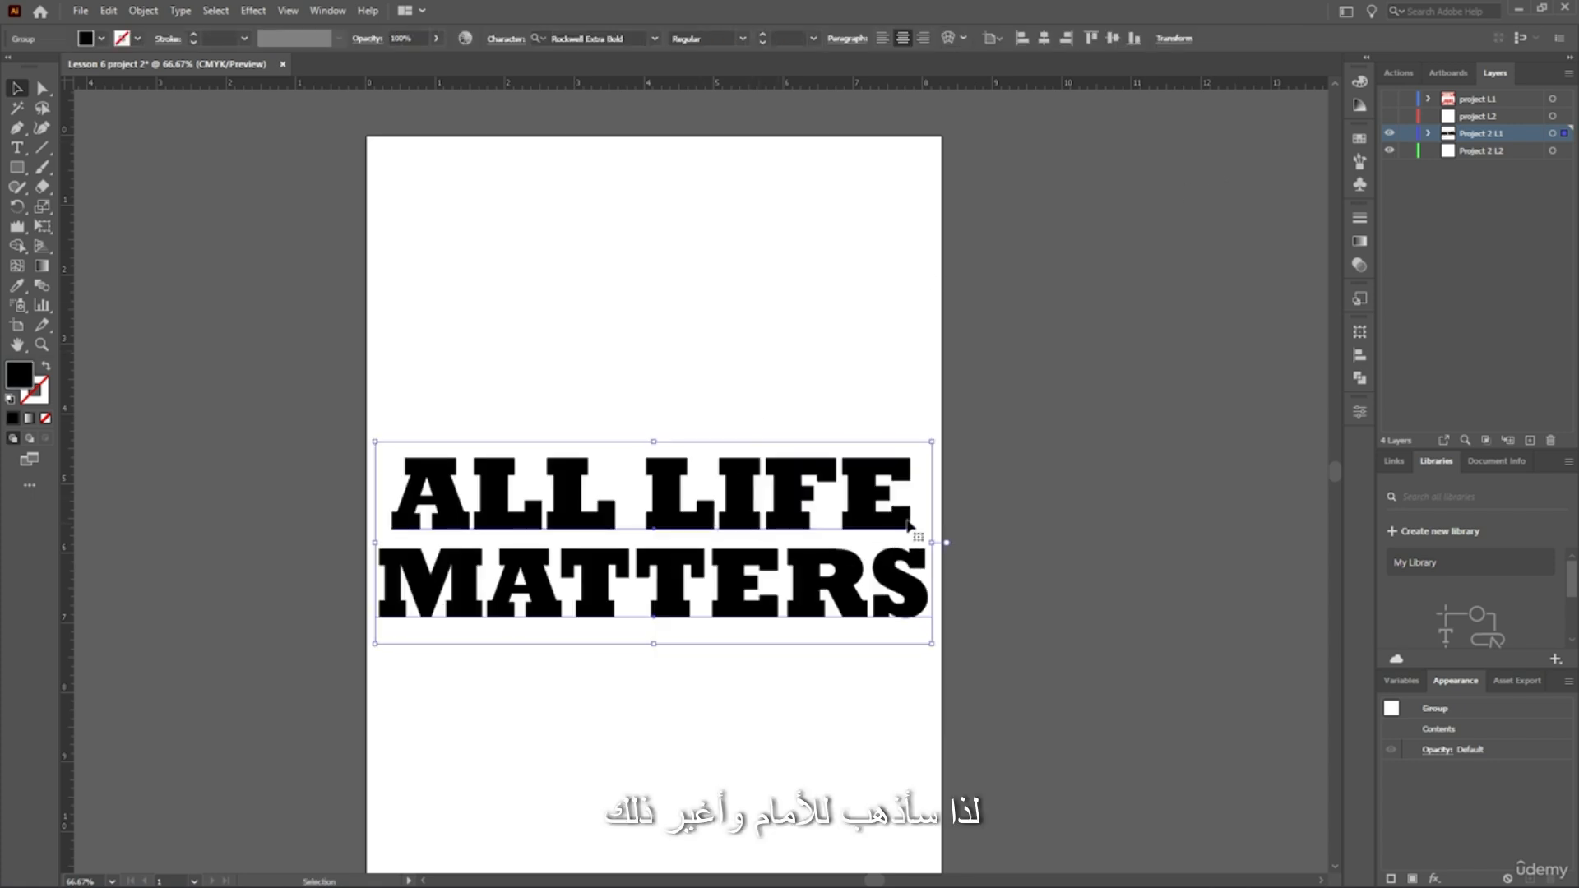
Shrink the unwarped text group slightly to leave small side margins and centre it horizontally on the artboard.
left_click_drag(930, 541, 897, 543)
left_click(1043, 38)
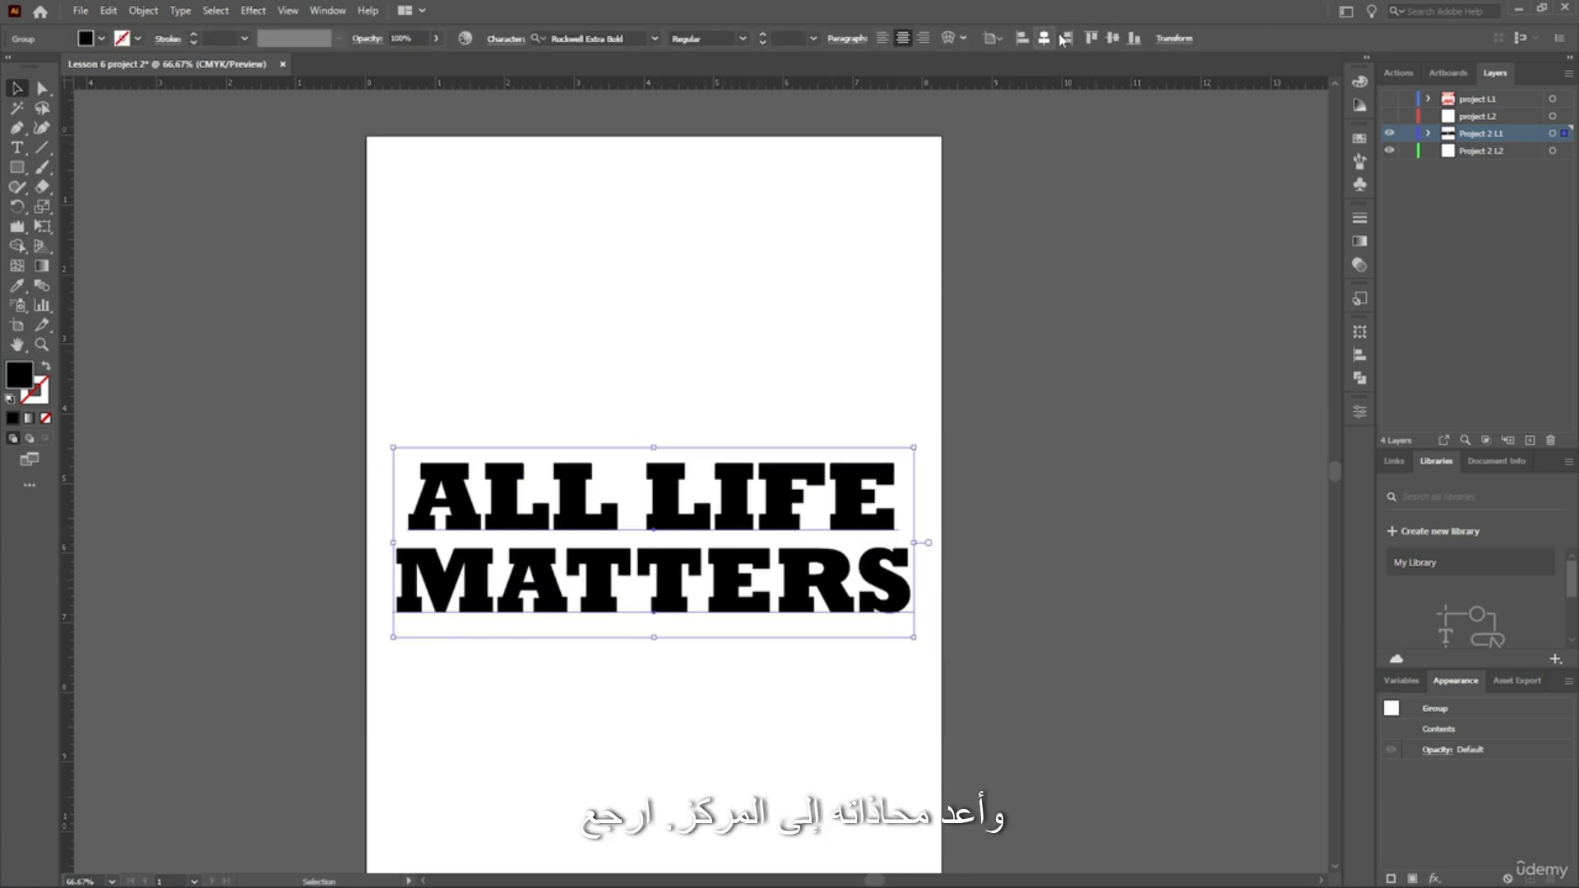
left_click(1060, 225)
Try the Rise warp on the text group with 75% horizontal and 0% vertical distortion, and undo it.
left_click(634, 600)
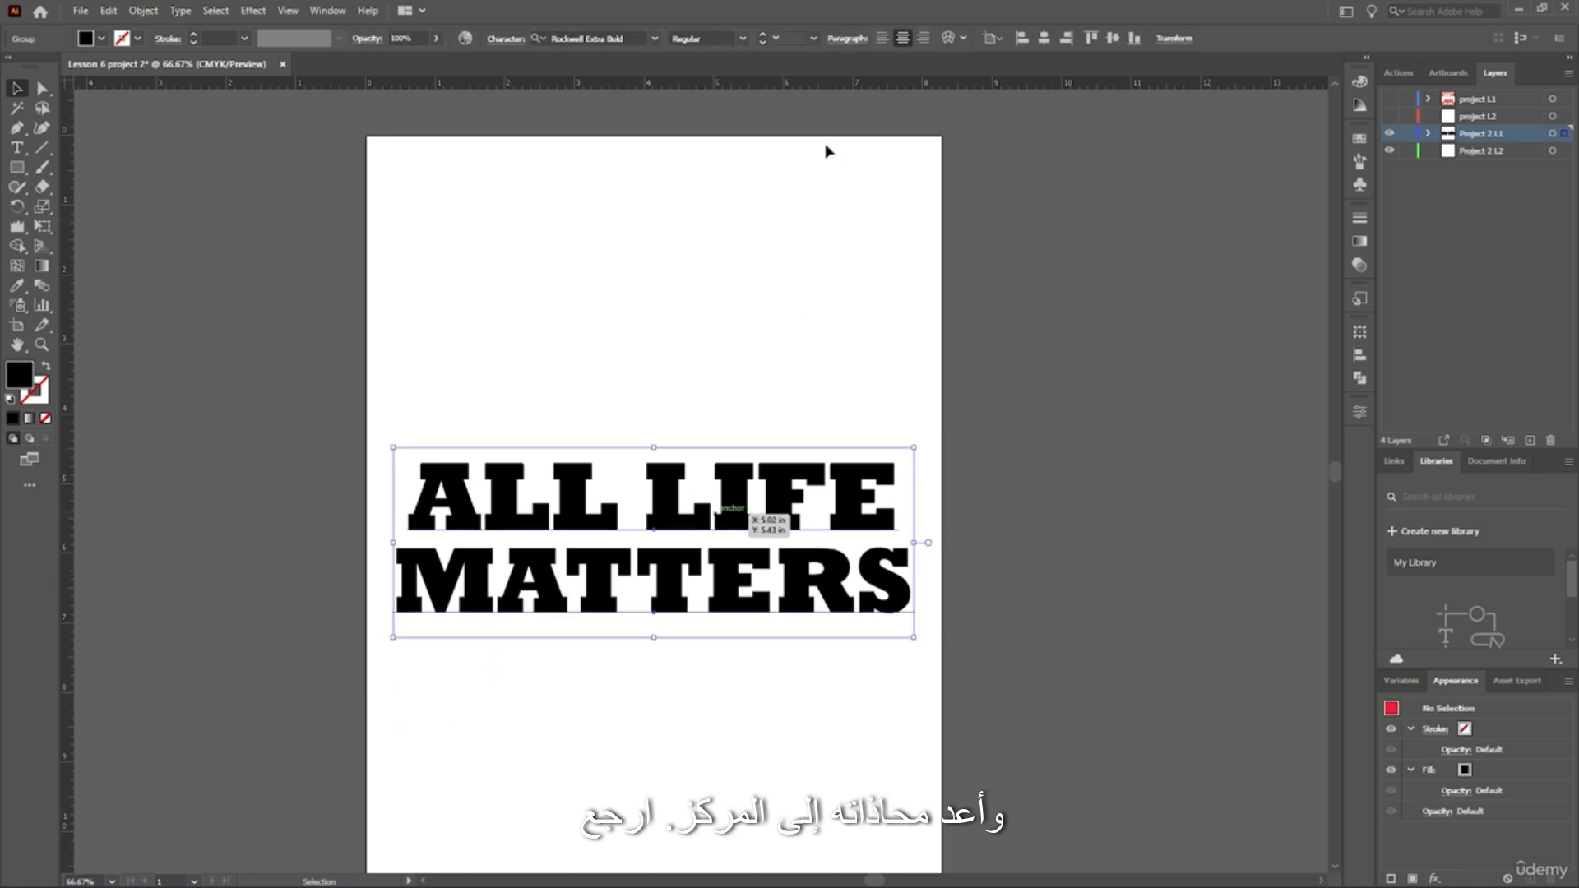
left_click(949, 38)
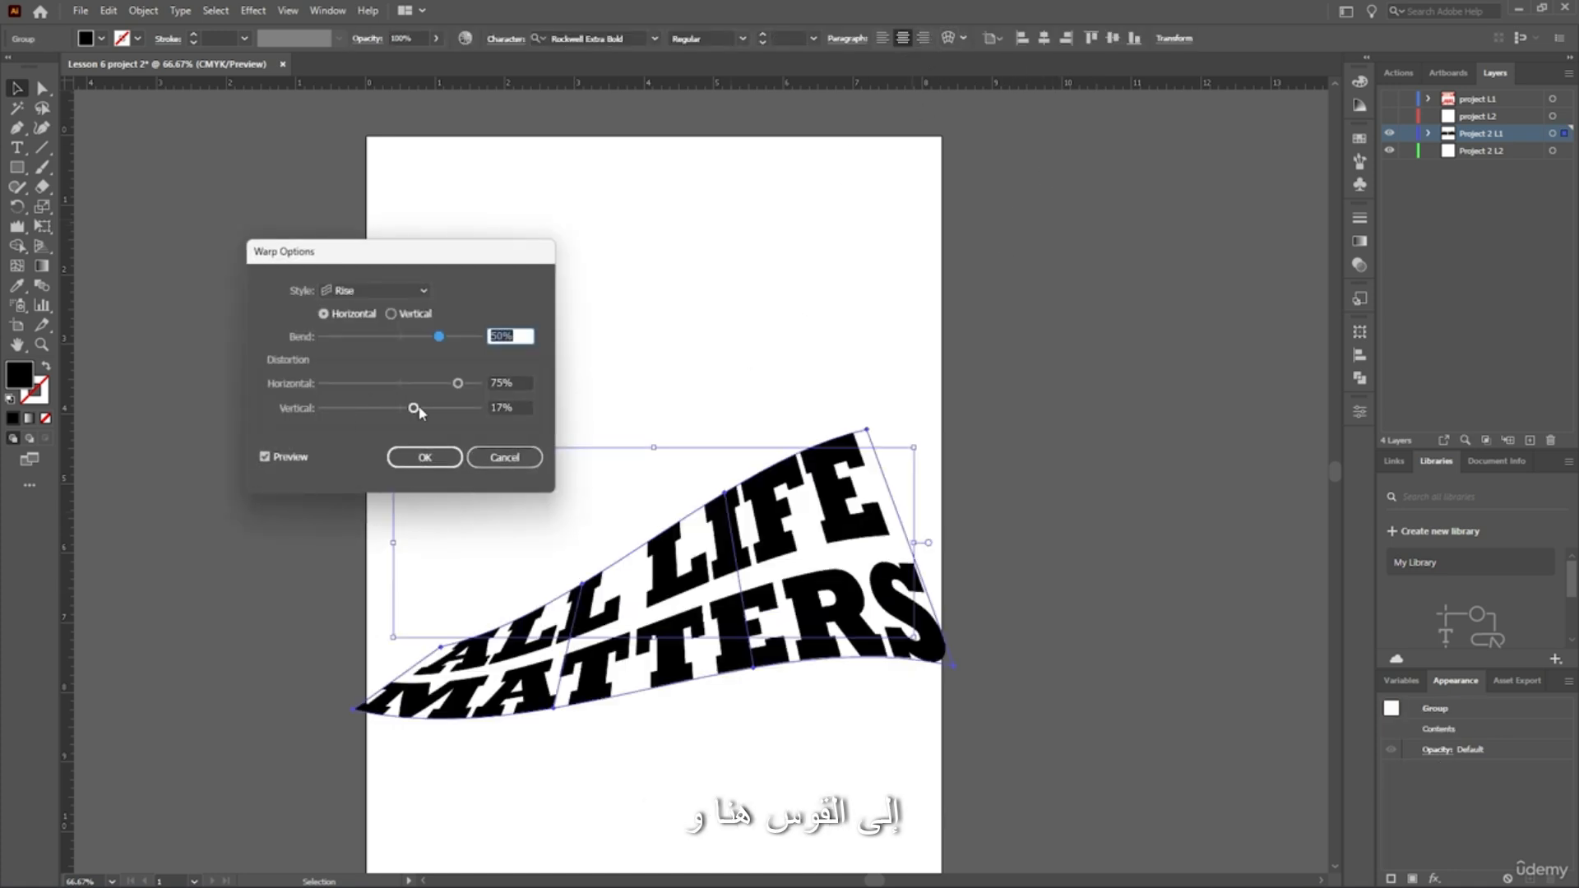
left_click_drag(418, 410, 408, 410)
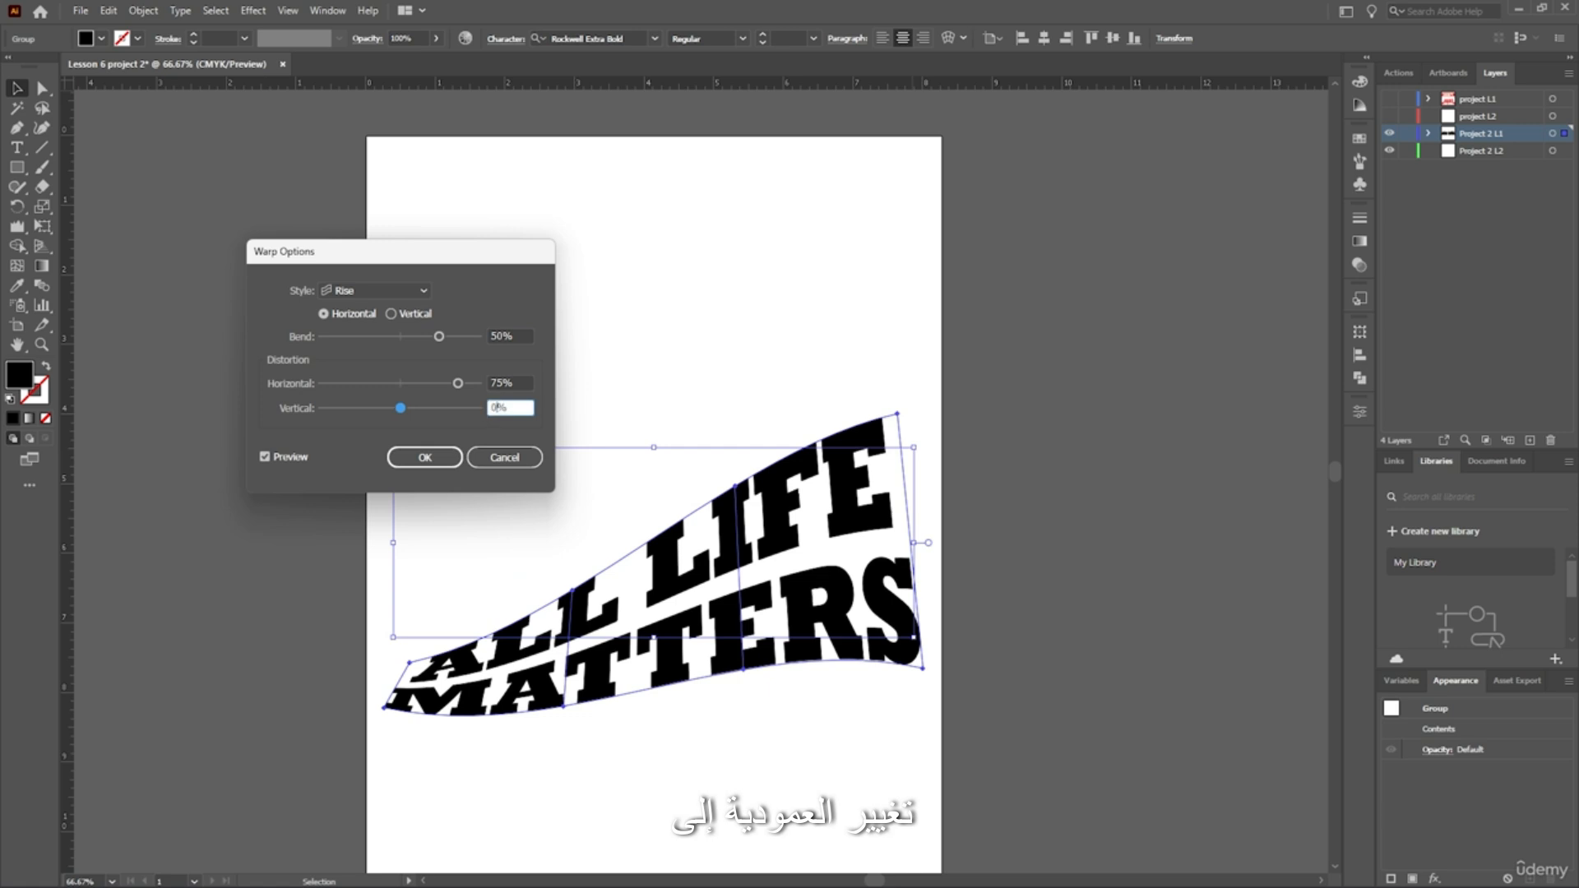
key("Return")
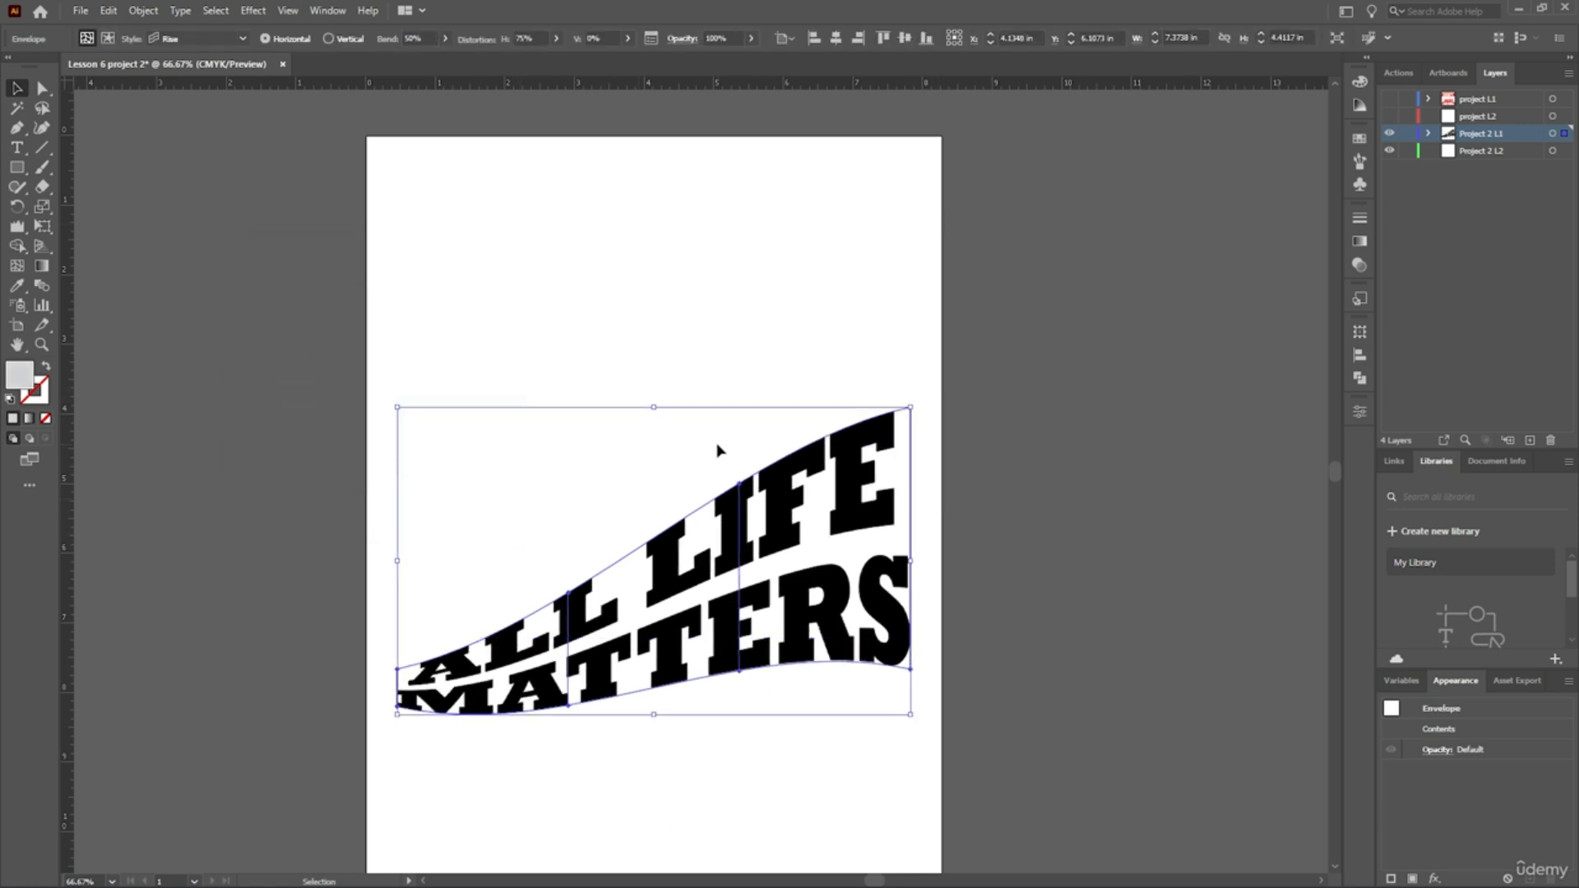
key("ctrl+z")
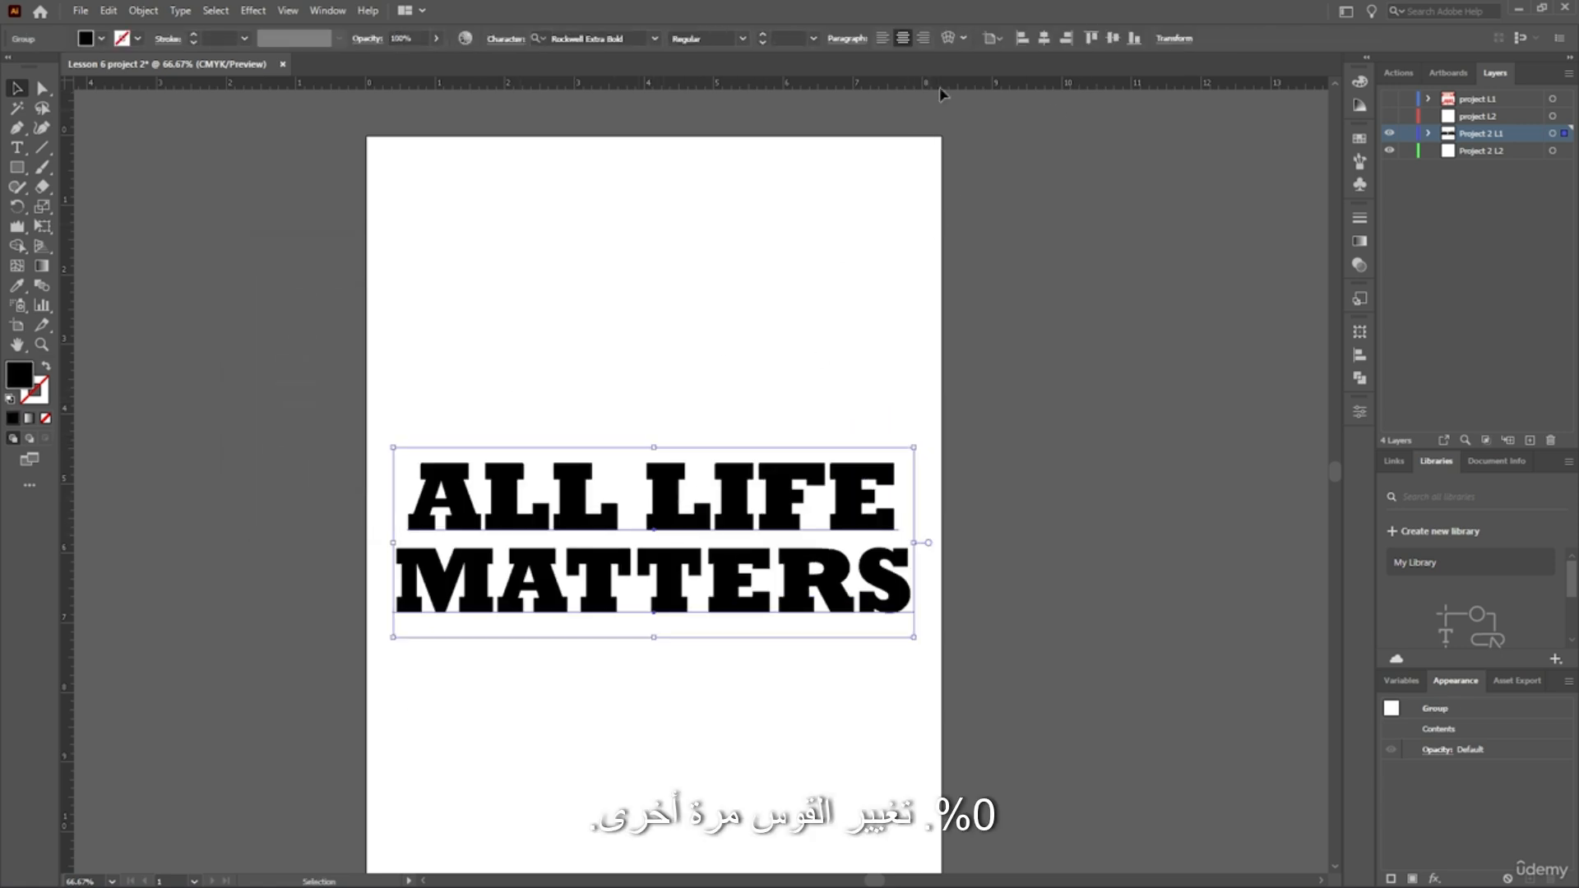
Warp the text group with a Rise style at 50% bend, 22% horizontal distortion and 0% vertical distortion.
left_click(954, 40)
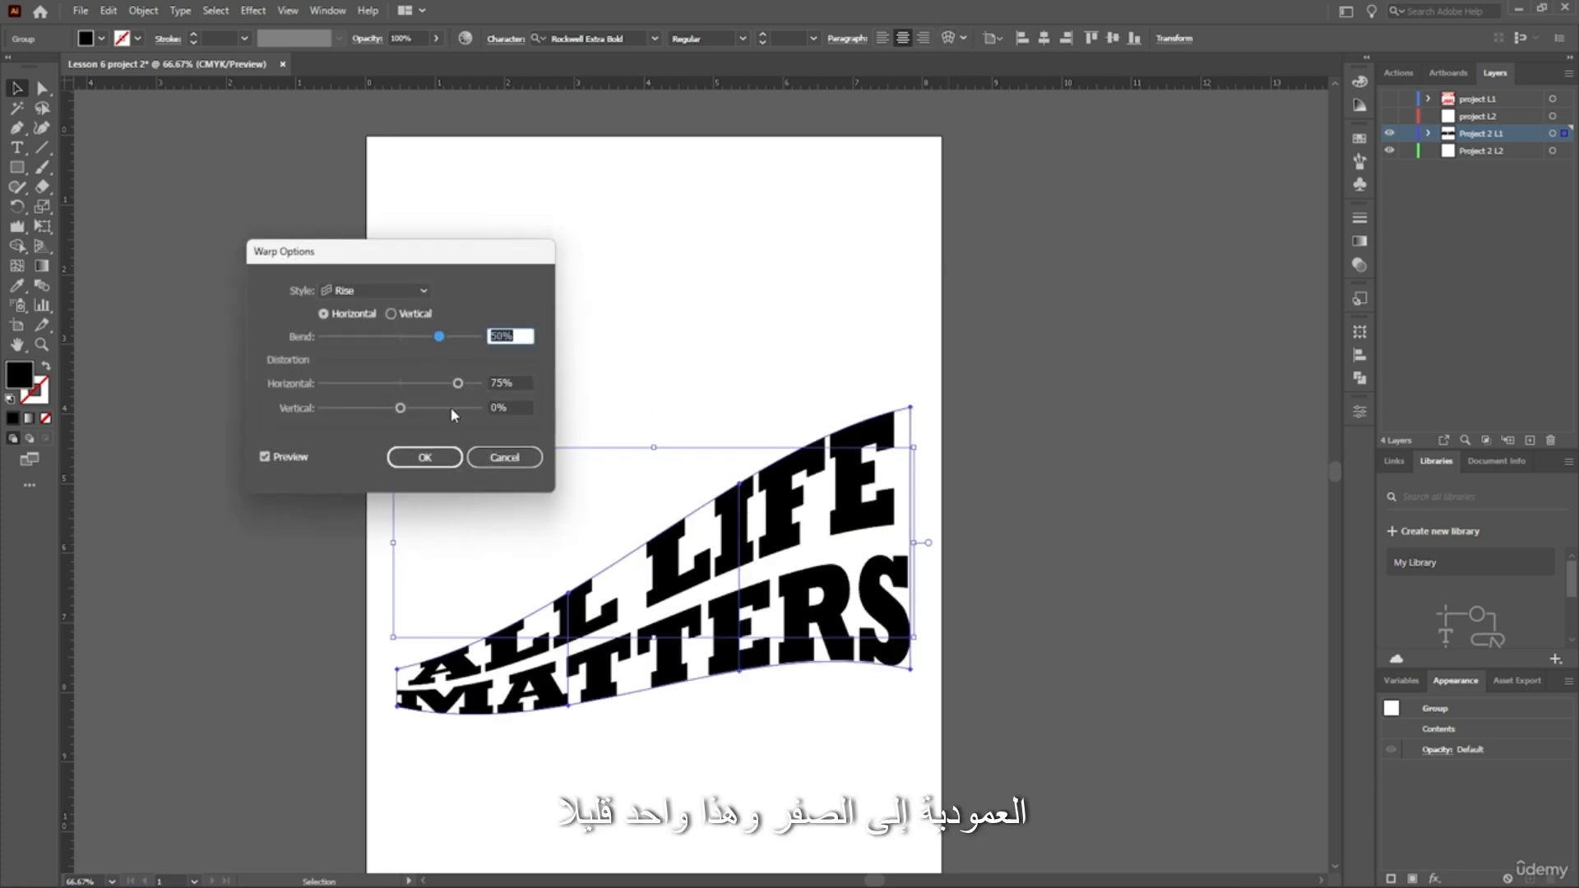
left_click_drag(458, 384, 428, 384)
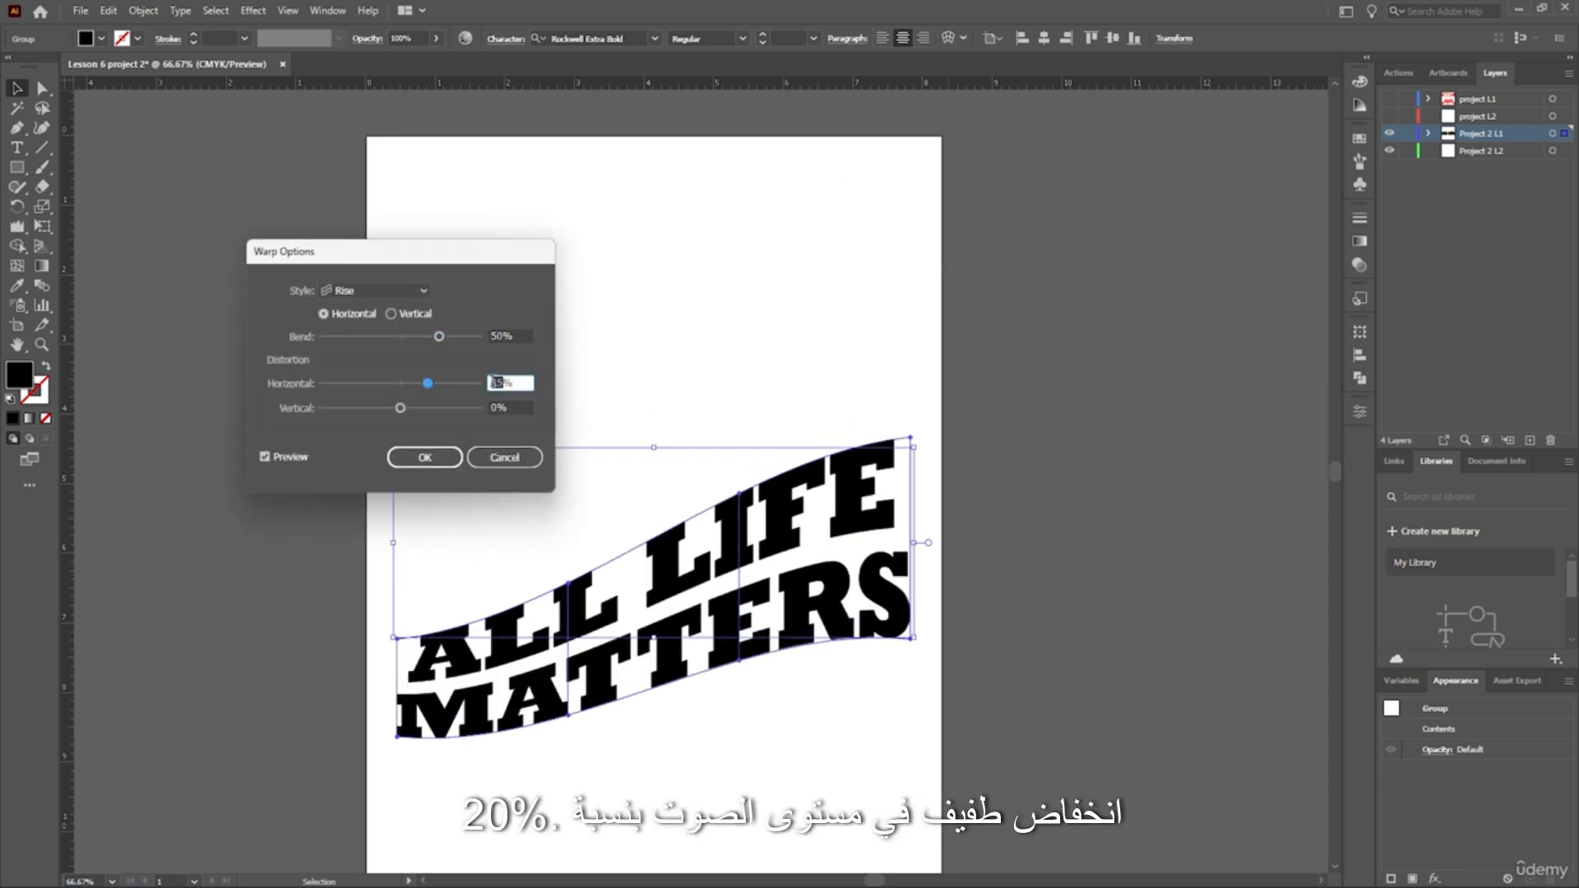
type("20")
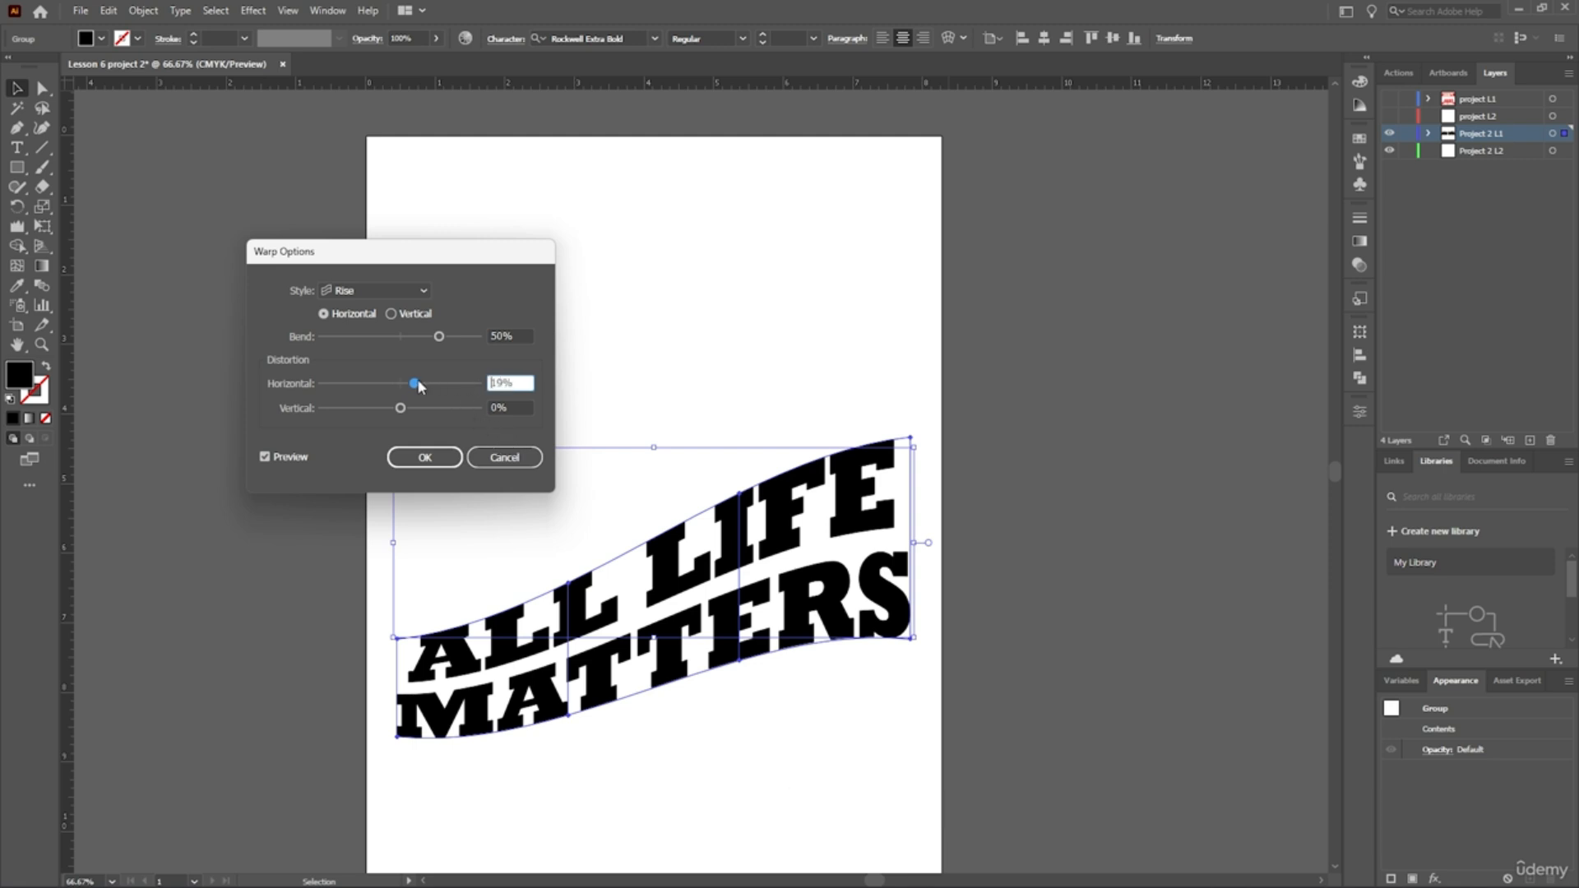
left_click_drag(419, 384, 421, 384)
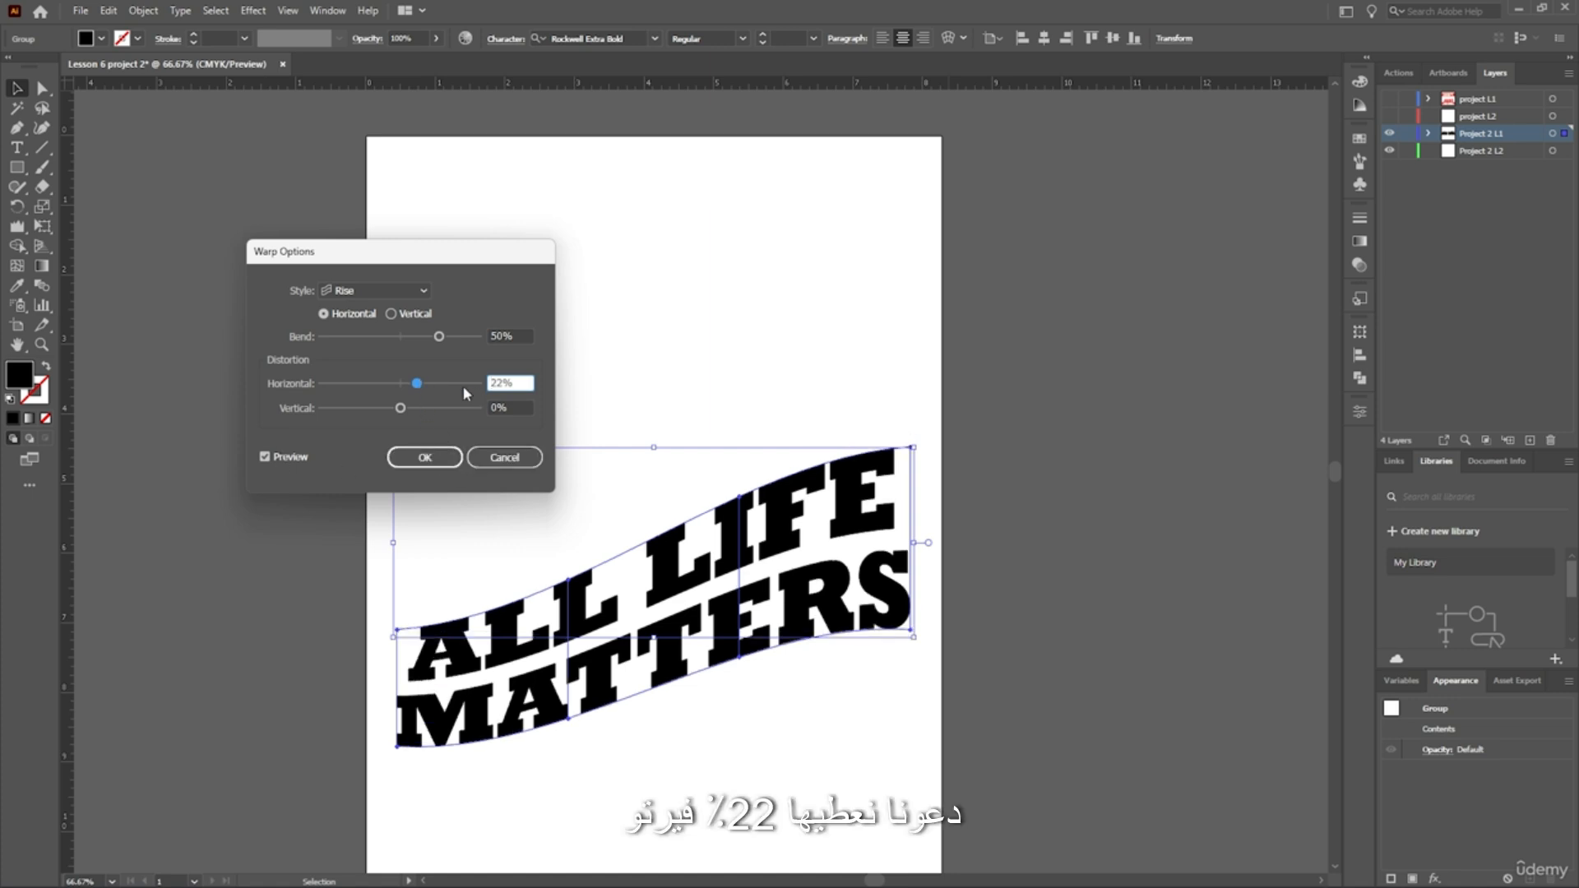
left_click(425, 459)
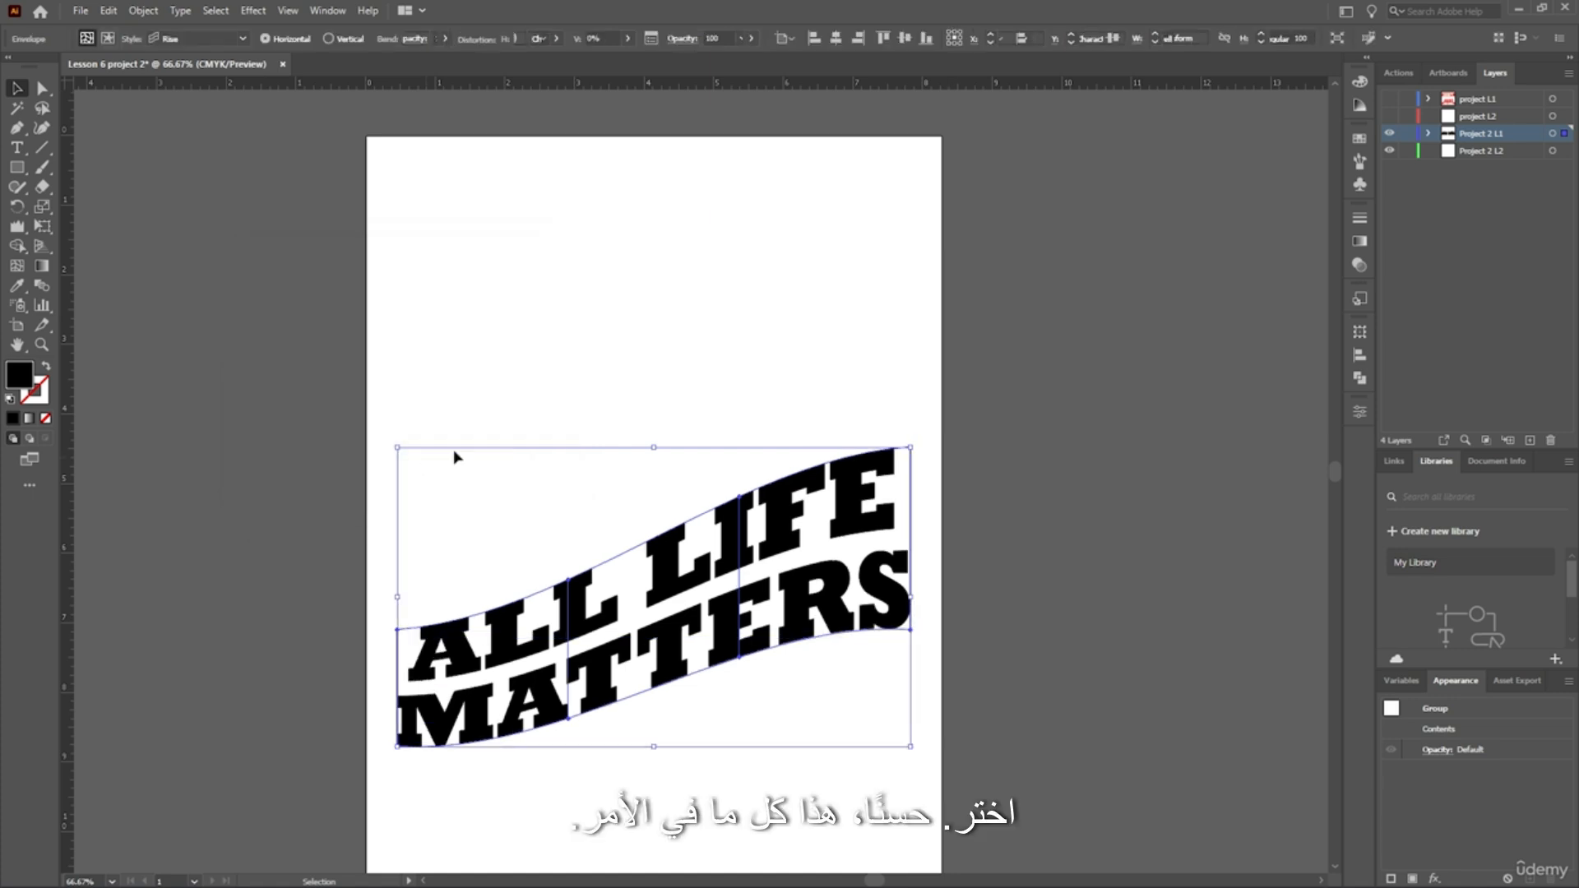
Centre the warped text horizontally and vertically on the artboard.
left_click(878, 324)
left_click(723, 603)
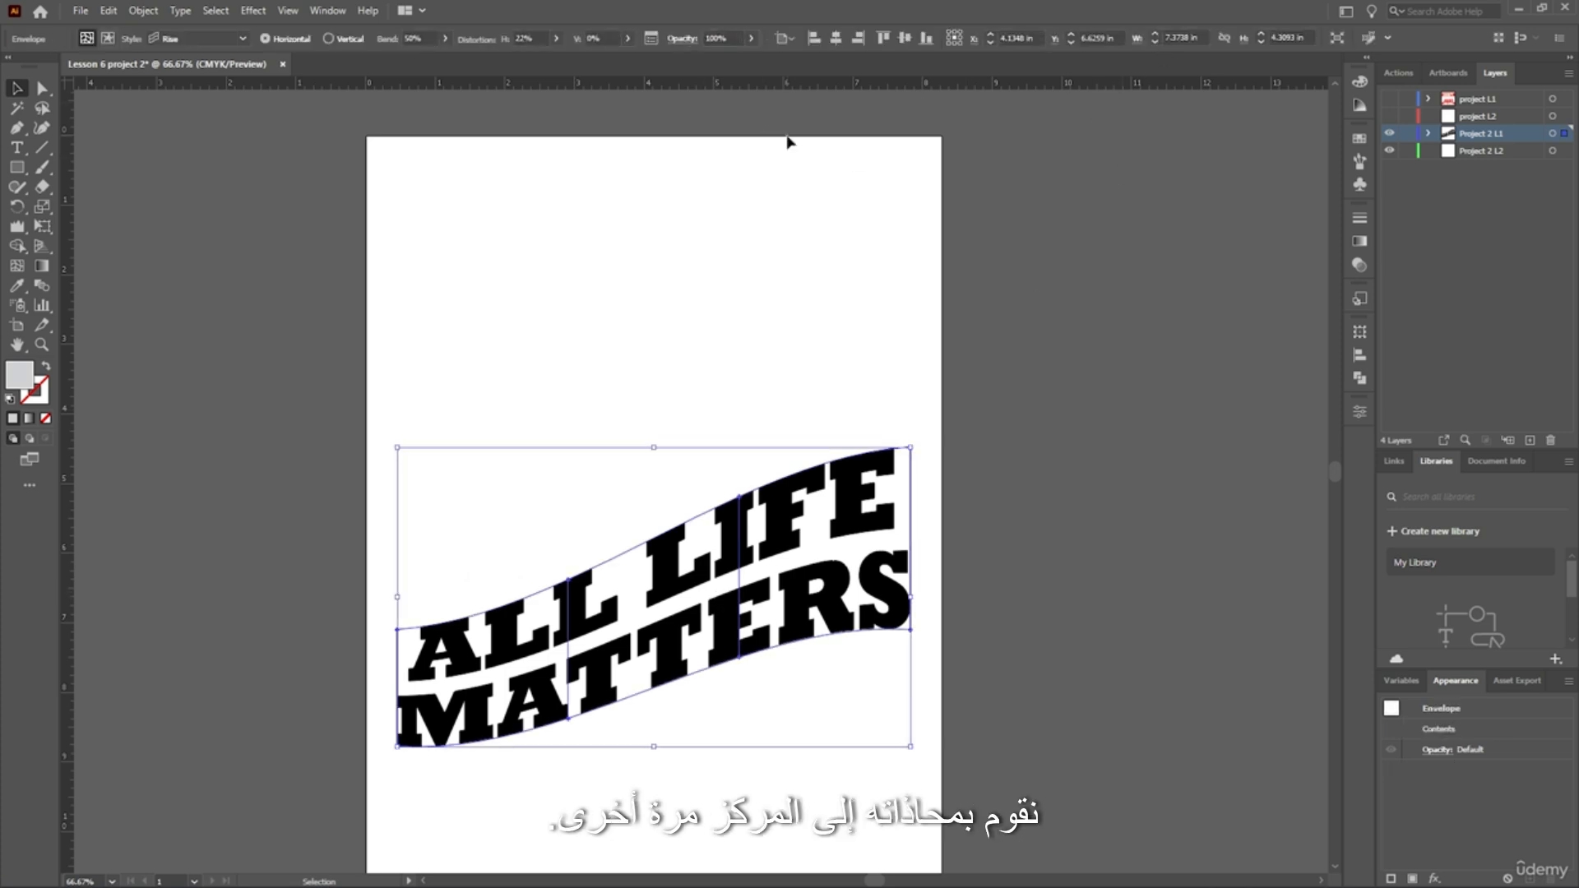
left_click(252, 11)
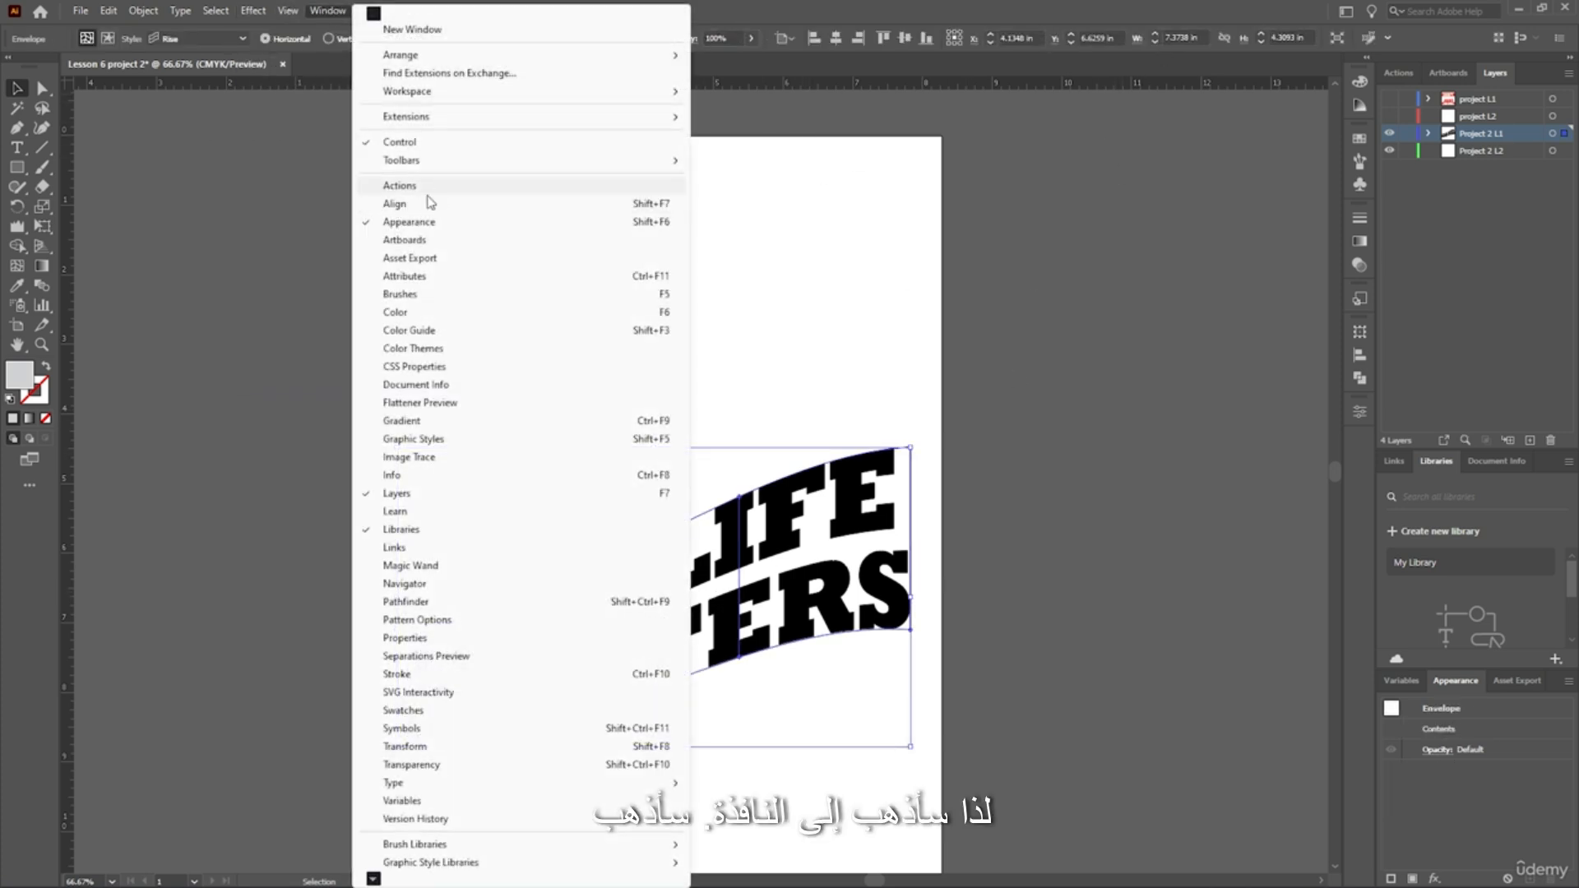
left_click(434, 205)
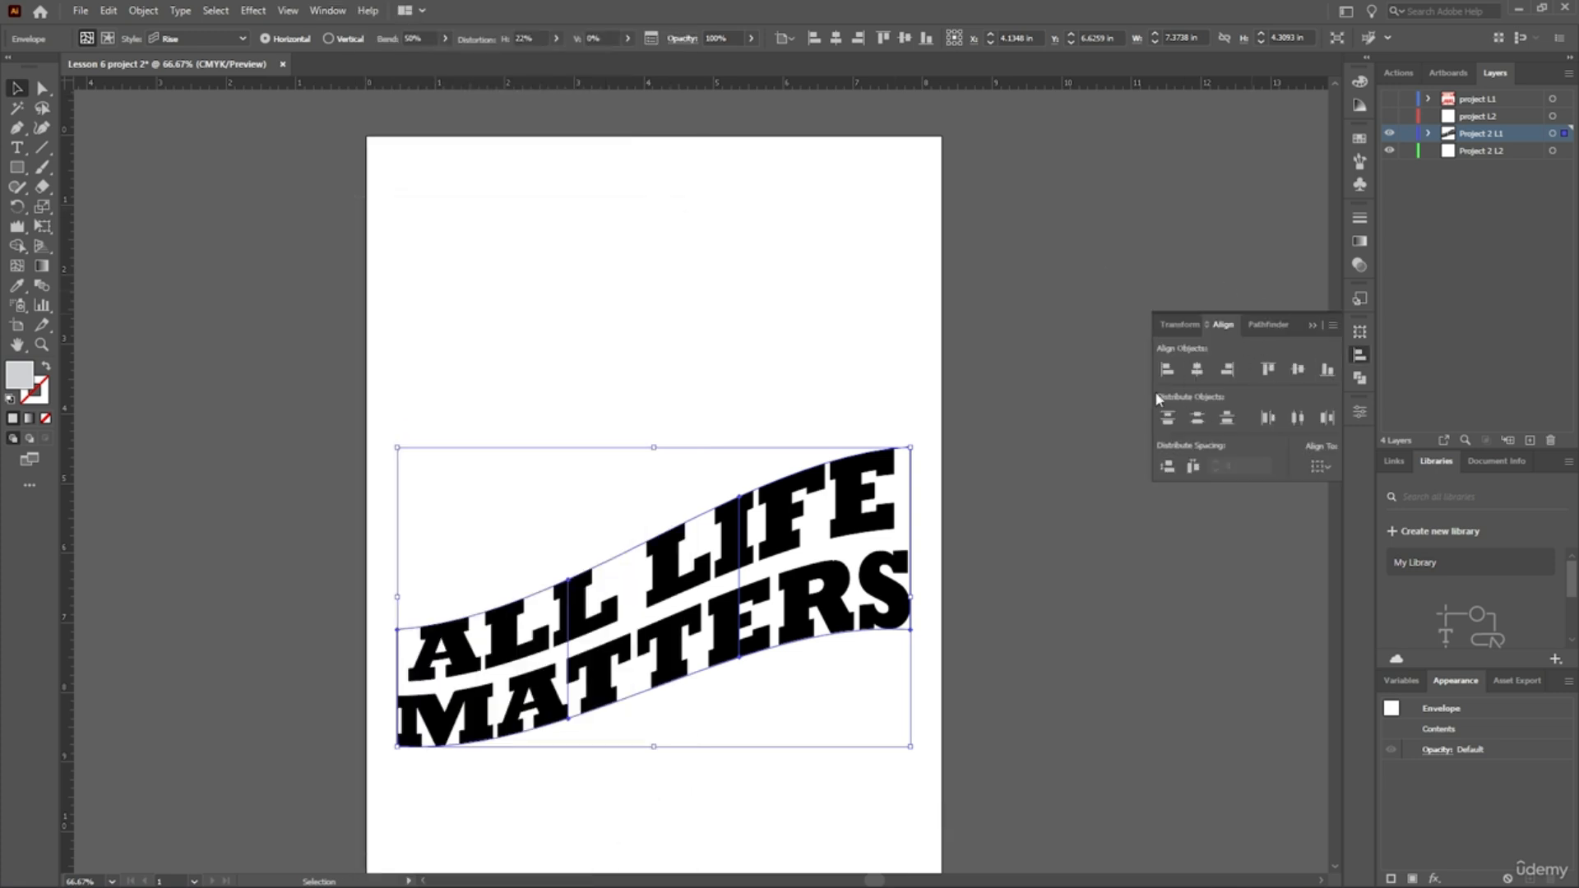
left_click(1298, 369)
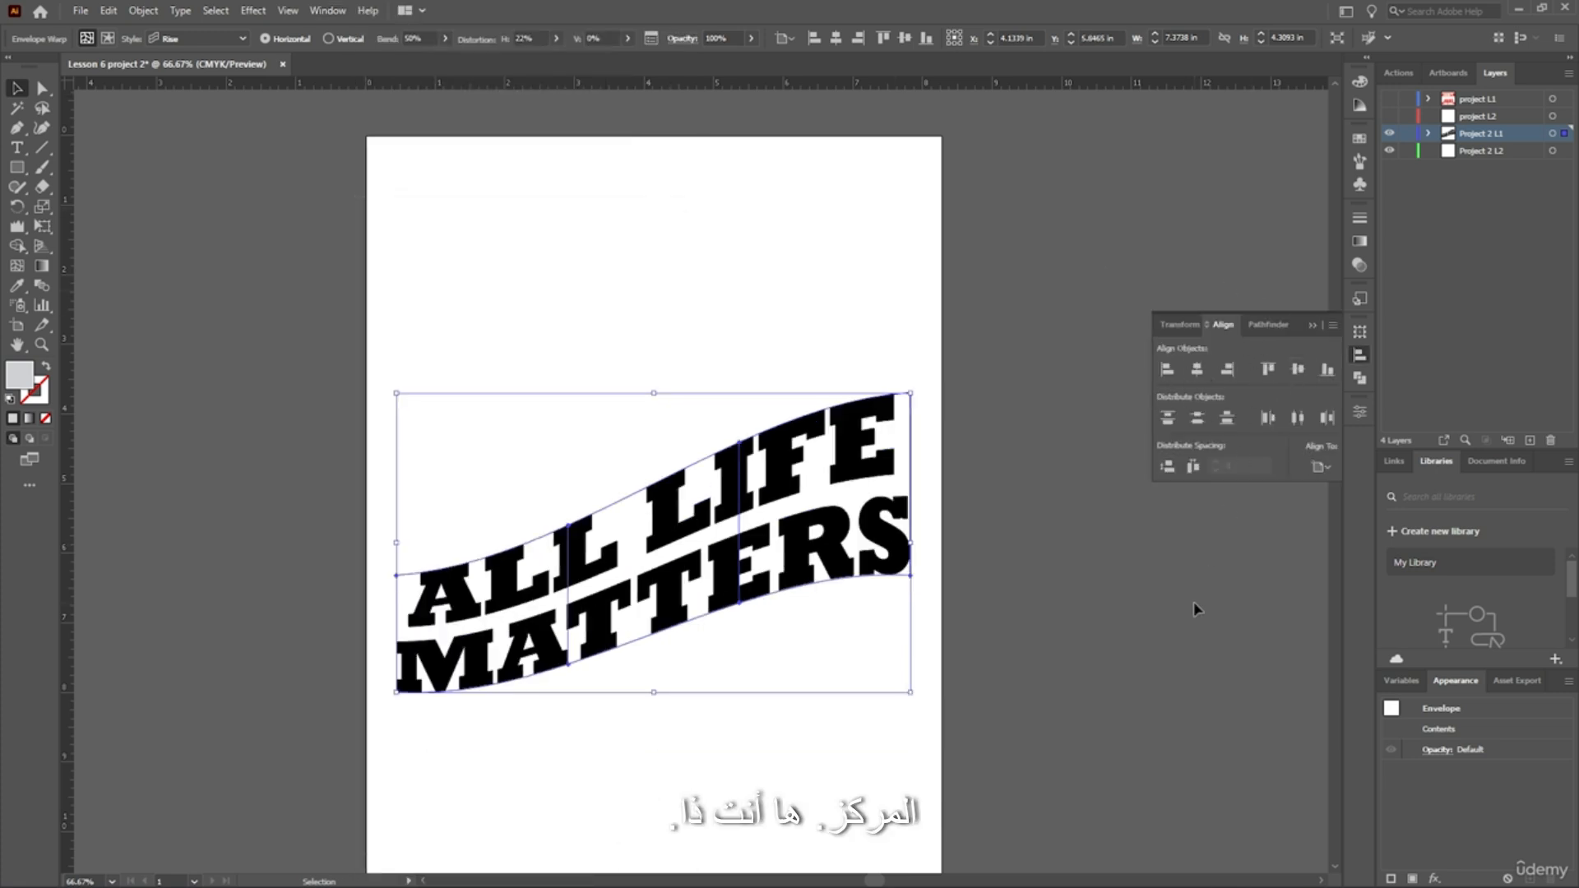
left_click(966, 452)
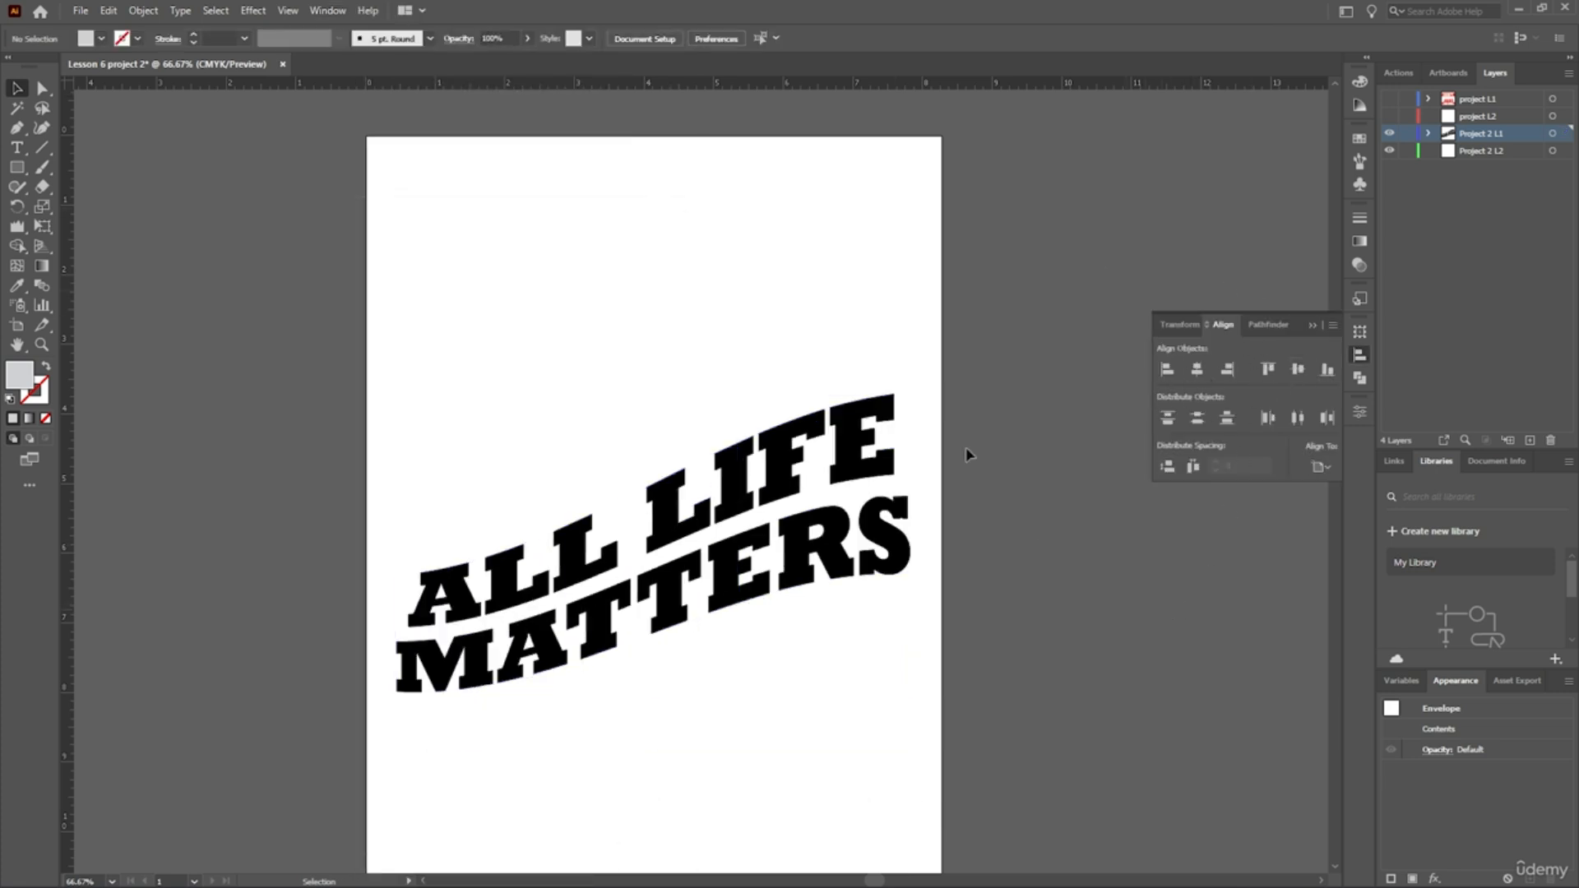
Open the warped text envelope in isolation mode and select its editable text contents.
left_click(825, 481)
double_click(621, 436)
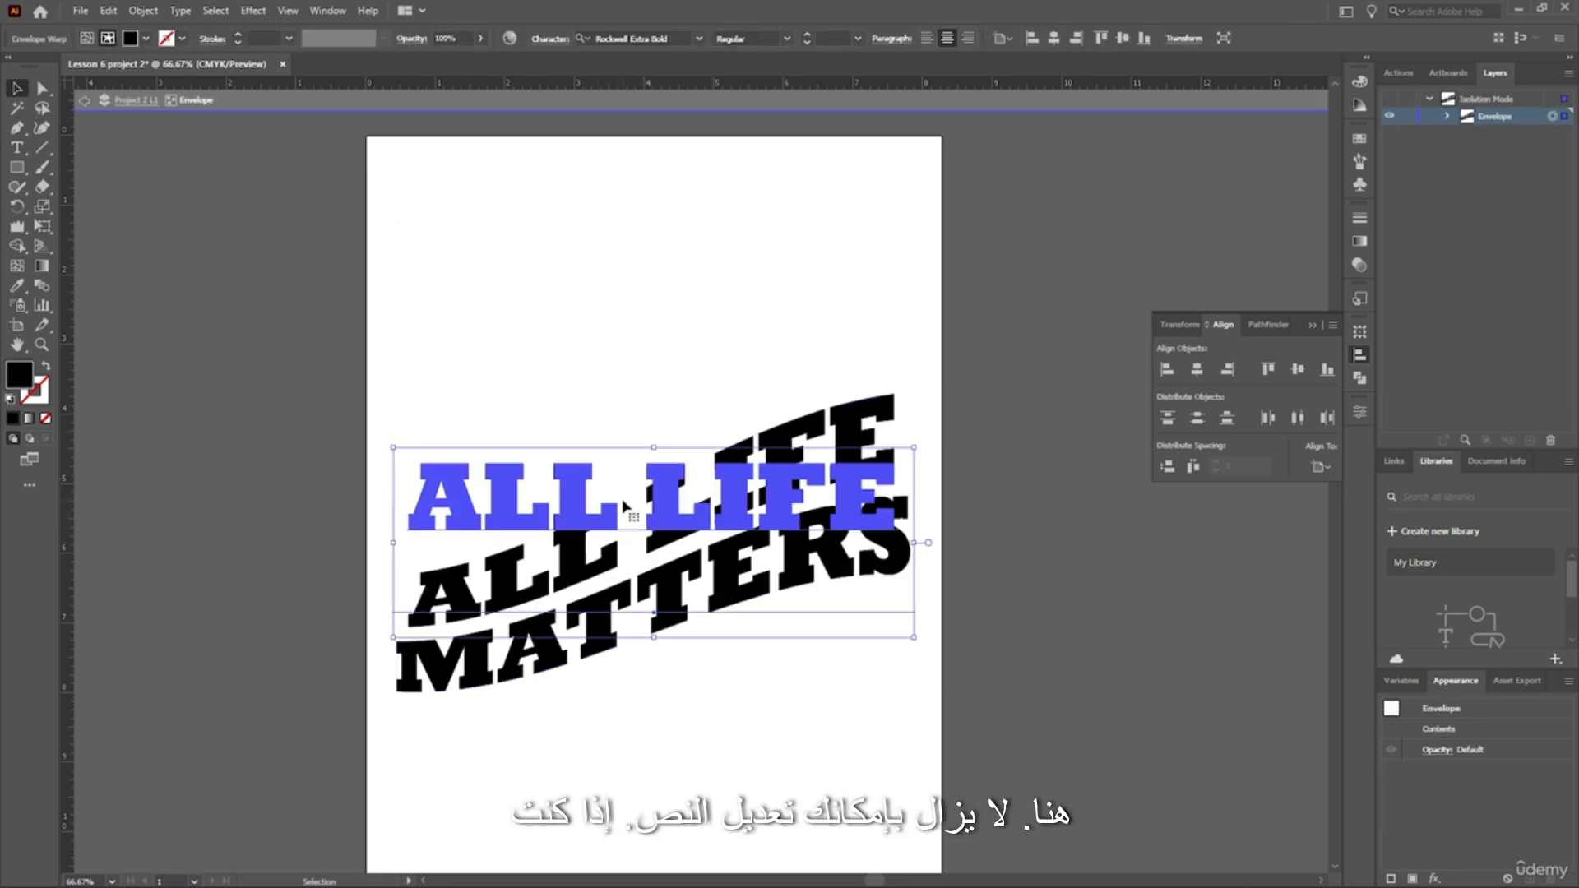
left_click(701, 336)
left_click(634, 518)
Delete one T from the word MATTERS inside the envelope and put it back.
left_click(17, 147)
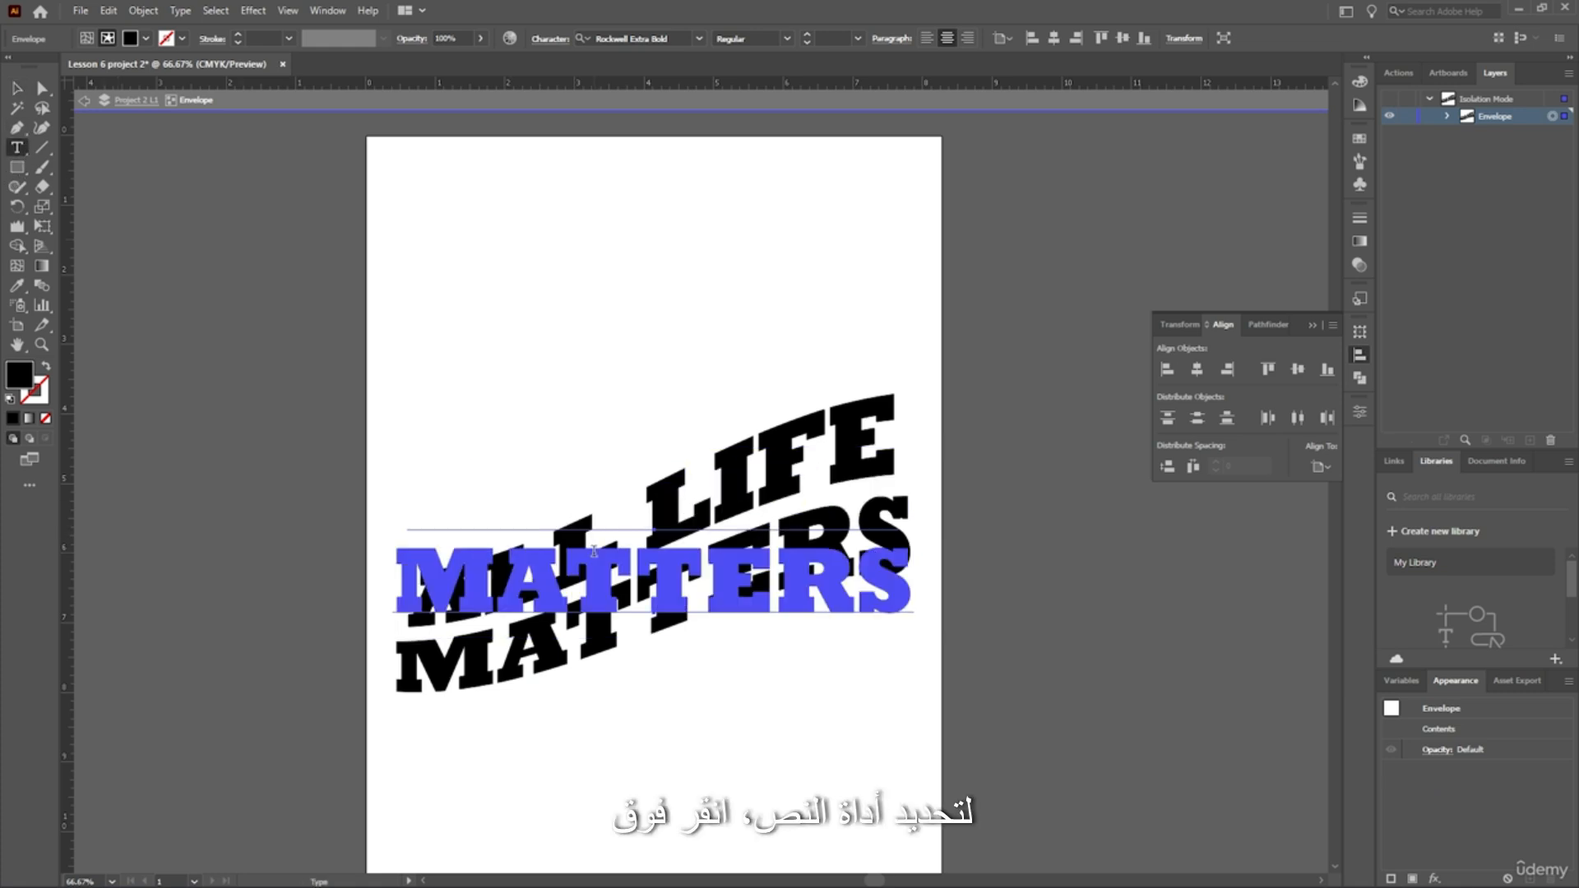
left_click(610, 563)
key("BackSpace")
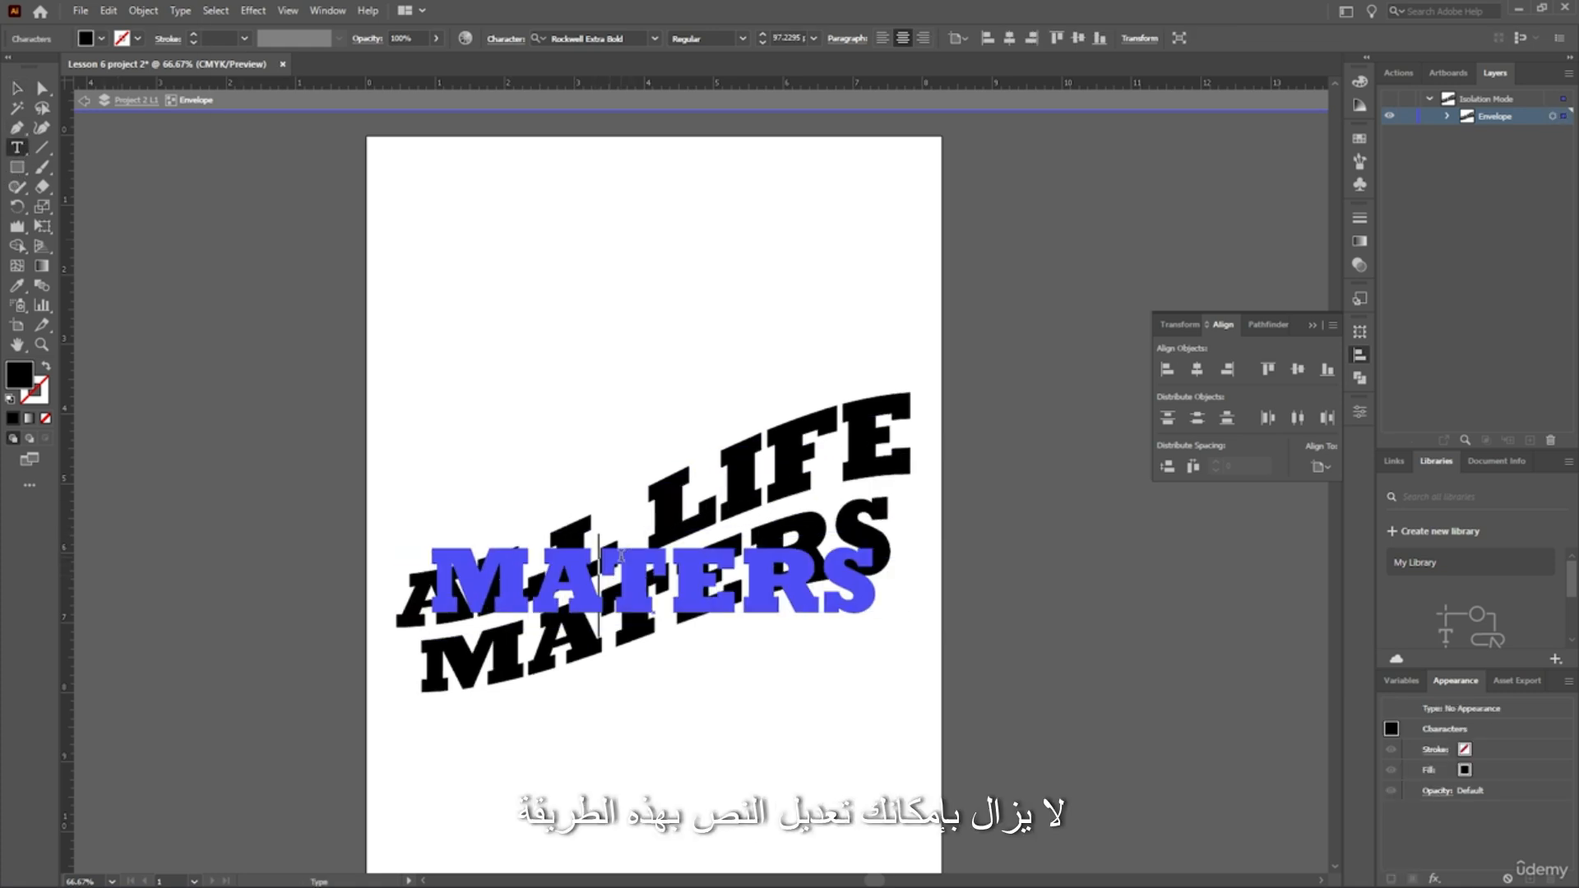
type("T")
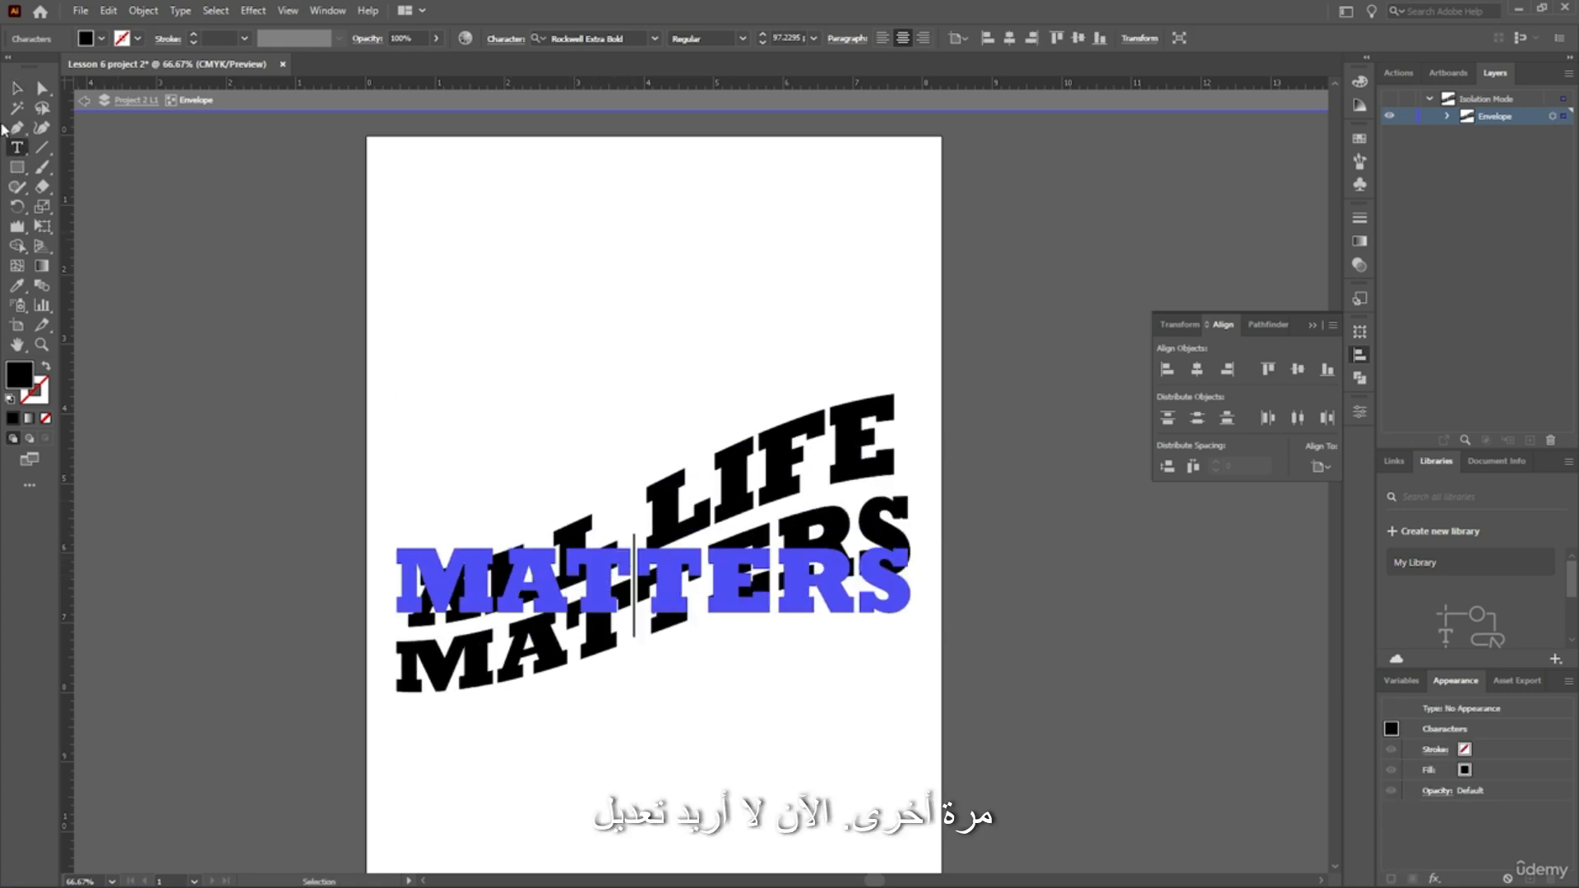
left_click(17, 89)
left_click(213, 435)
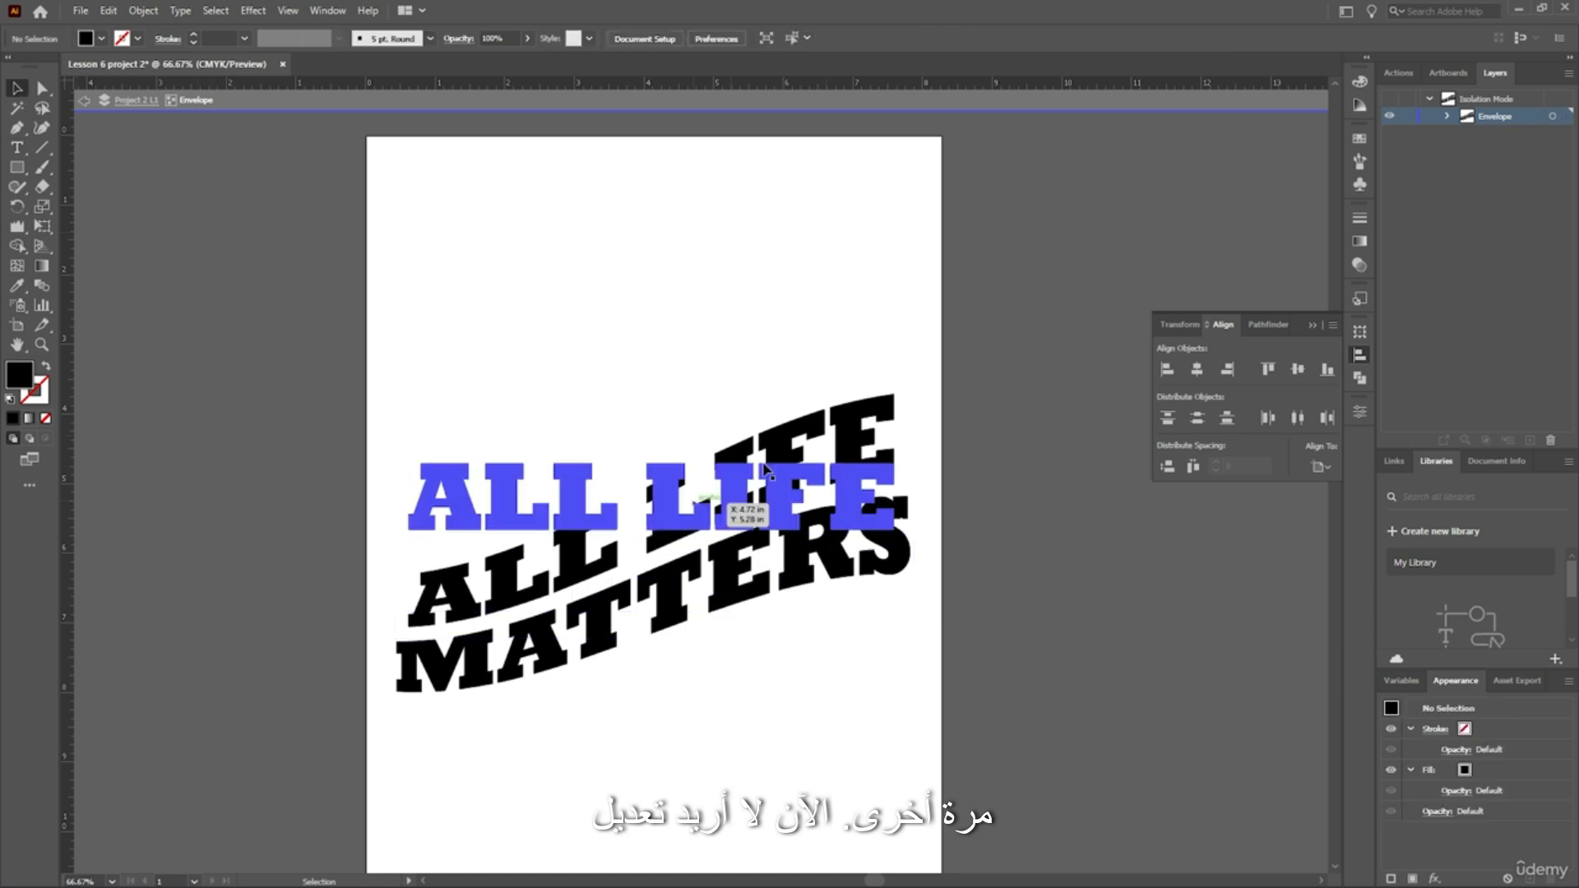
Try to ungroup the text contents inside the isolated envelope.
left_click(806, 440)
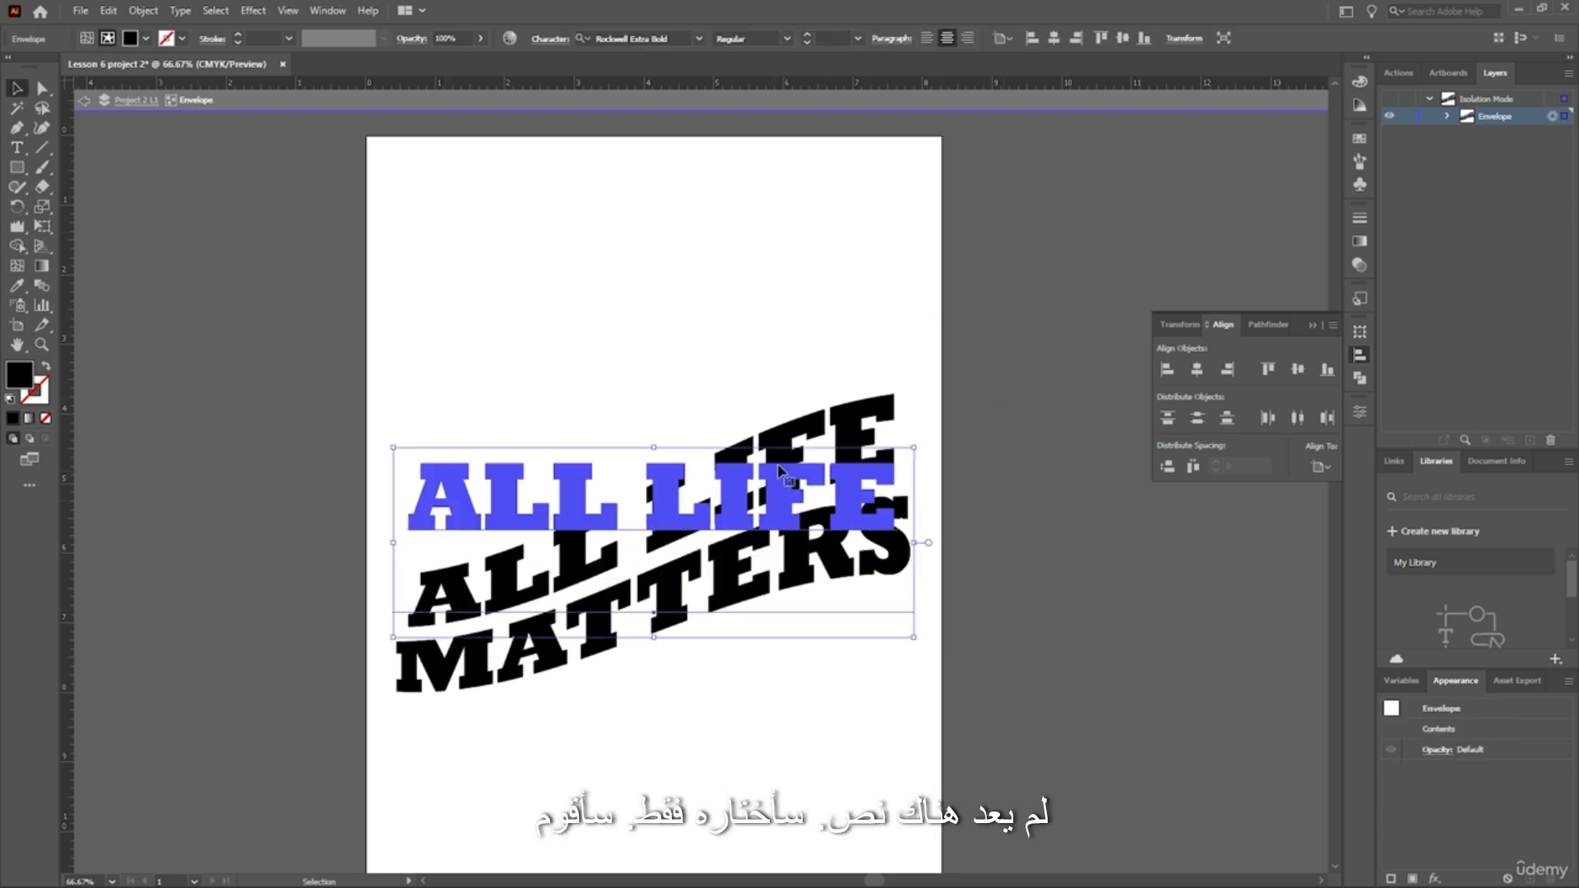
right_click(806, 440)
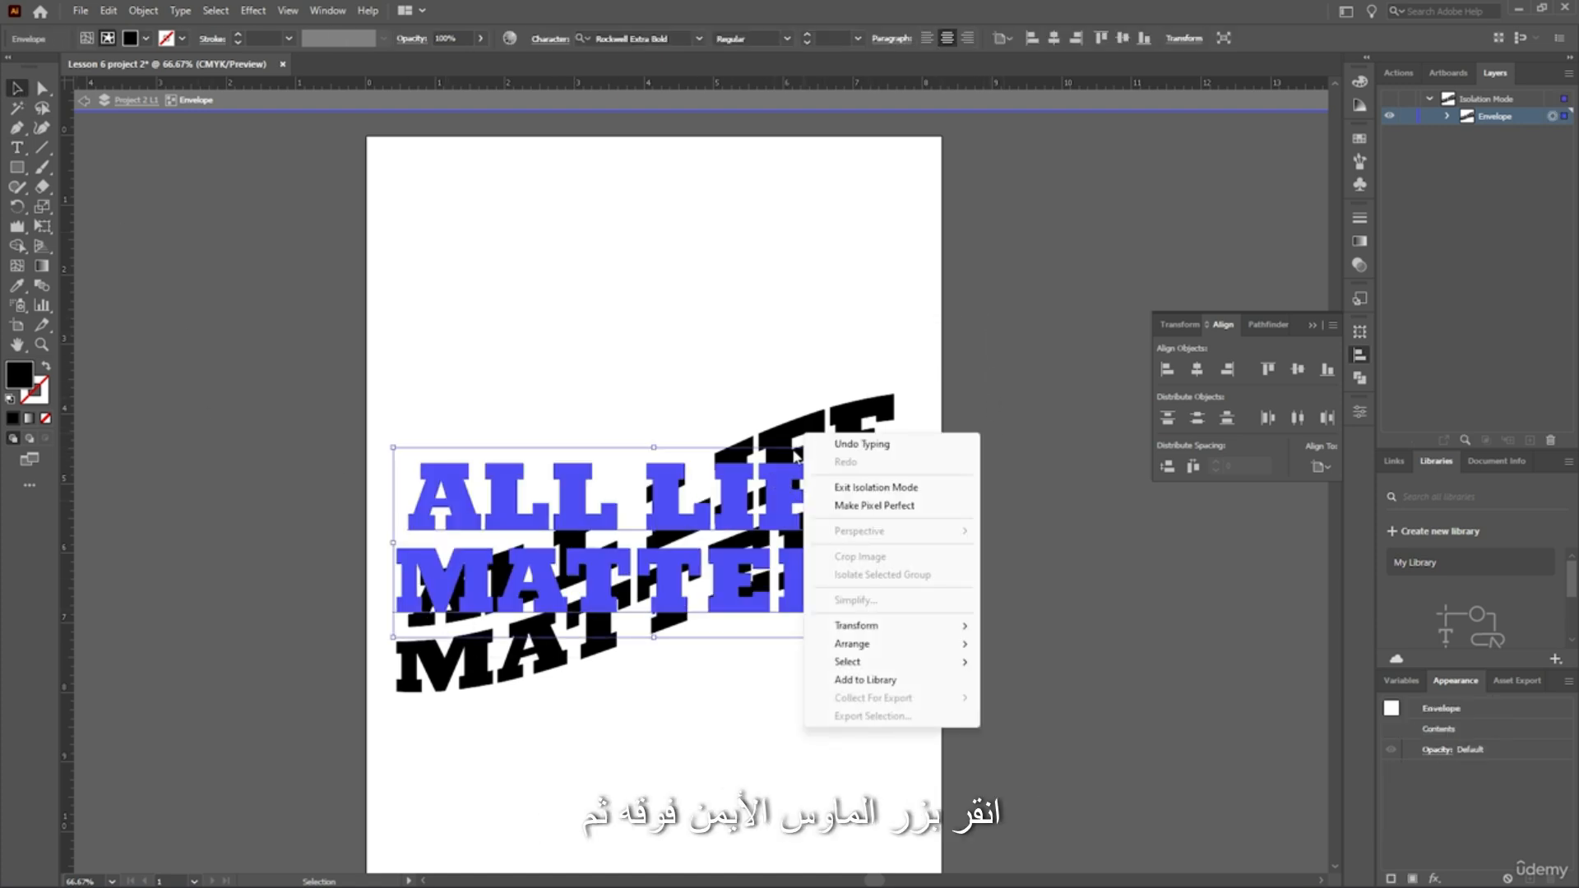
left_click(1001, 357)
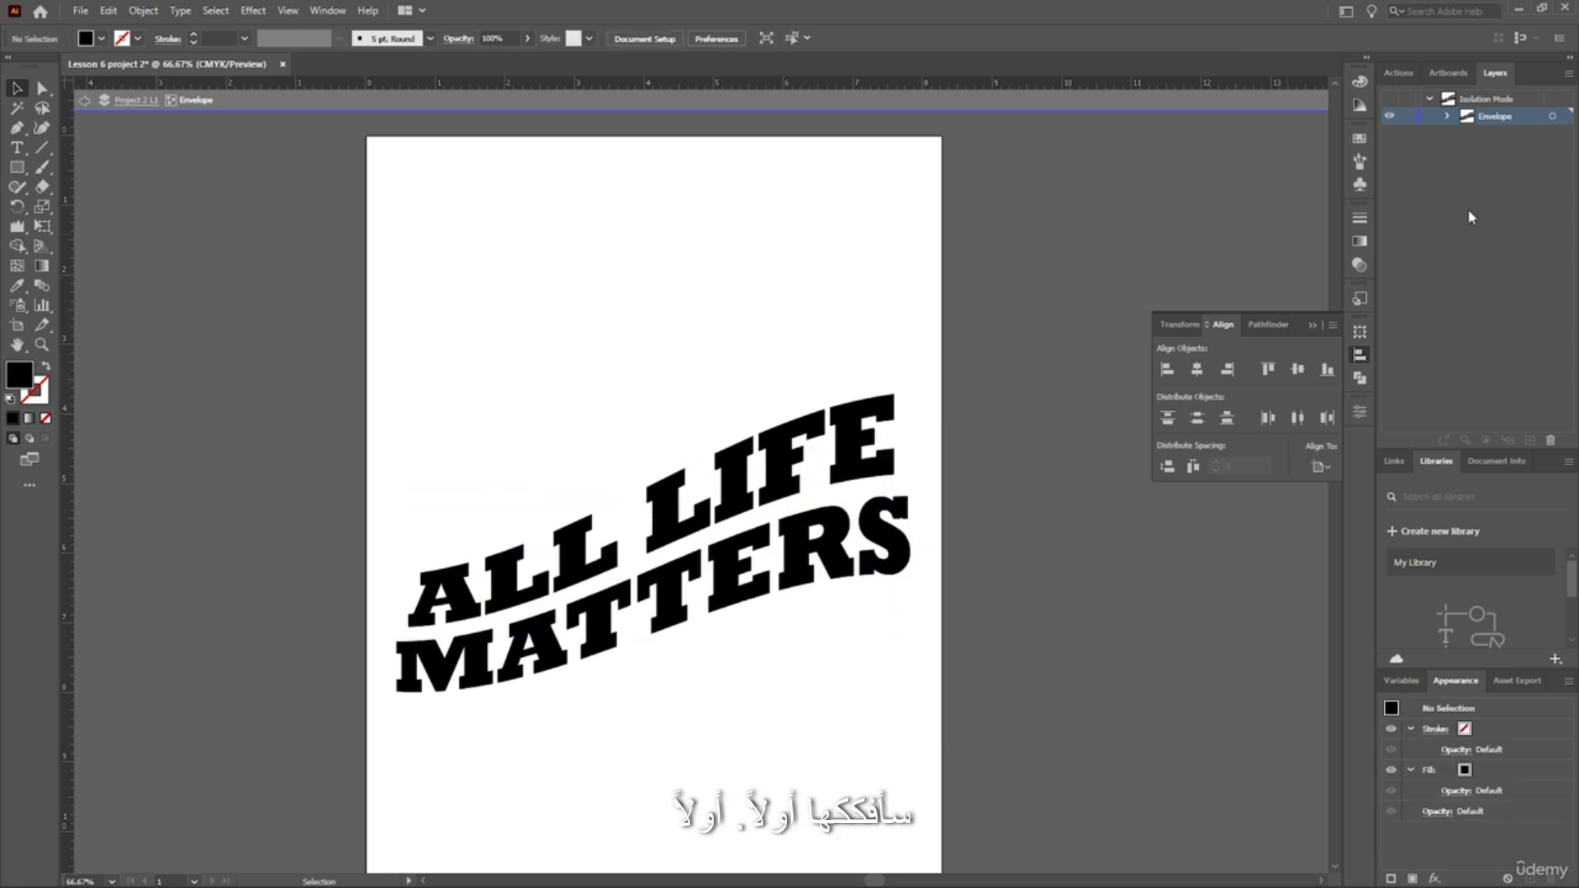
left_click_drag(895, 299, 461, 724)
key("ctrl+shift+g")
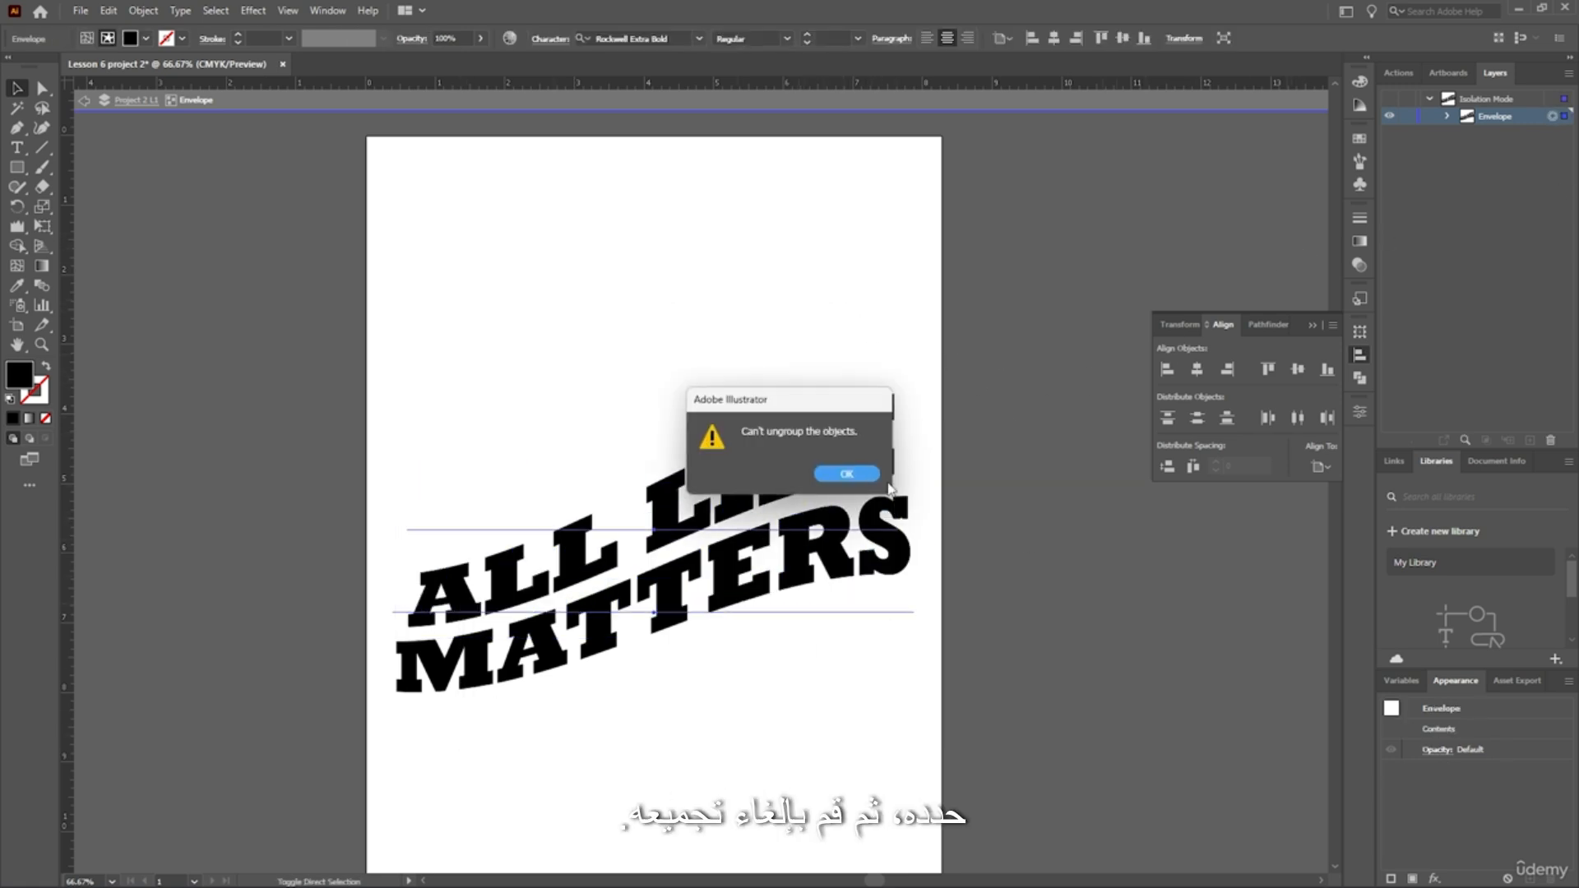
left_click(833, 477)
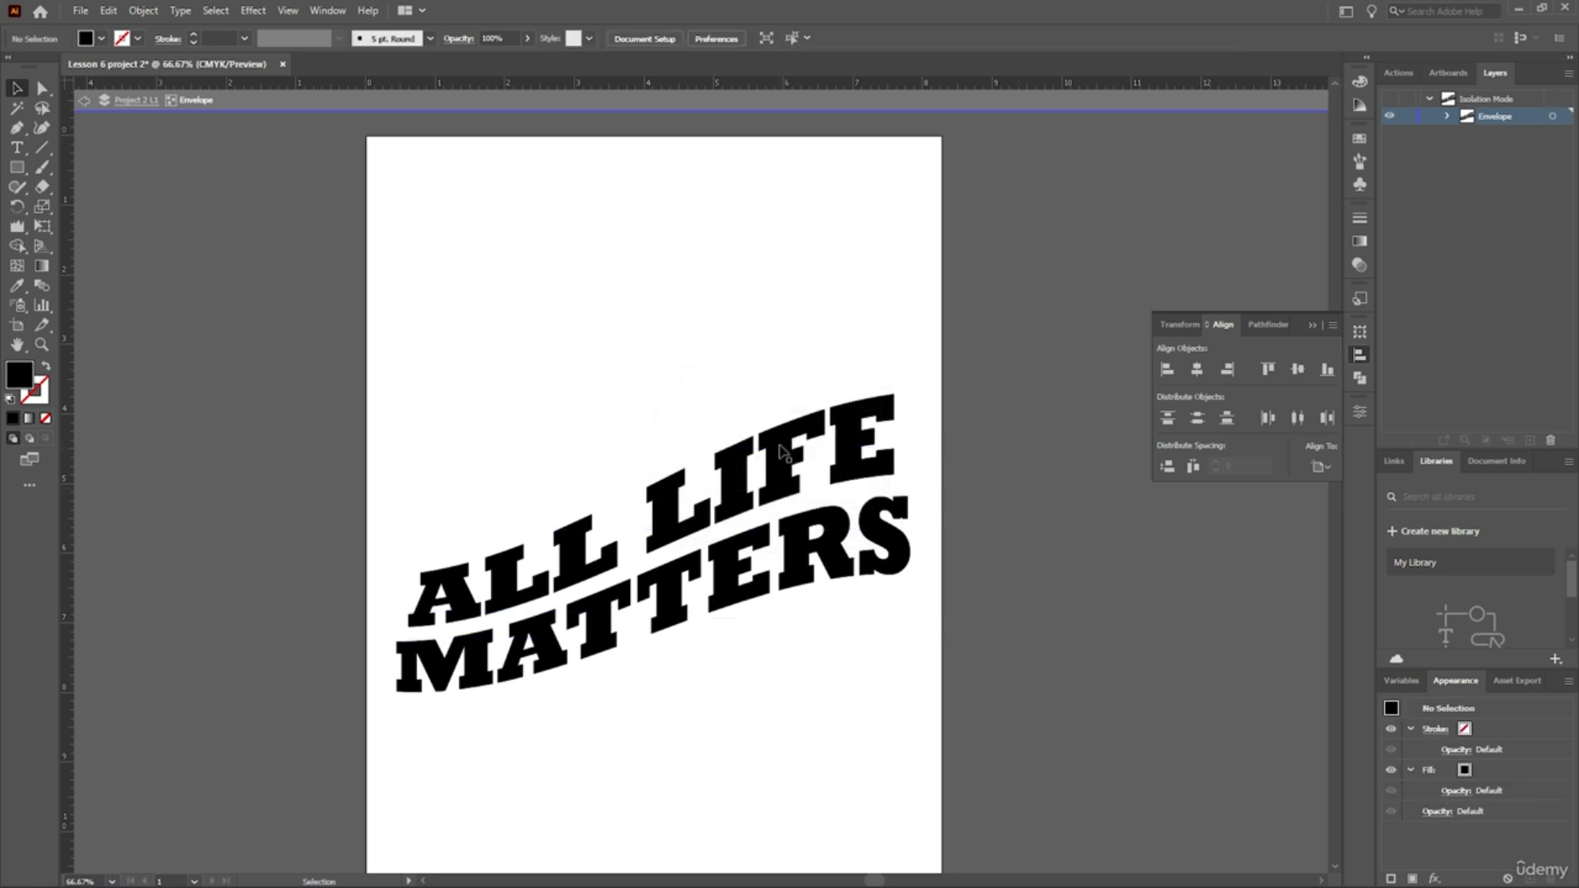
Expand the object and fill of the warped text envelope into vector shapes.
left_click(757, 583)
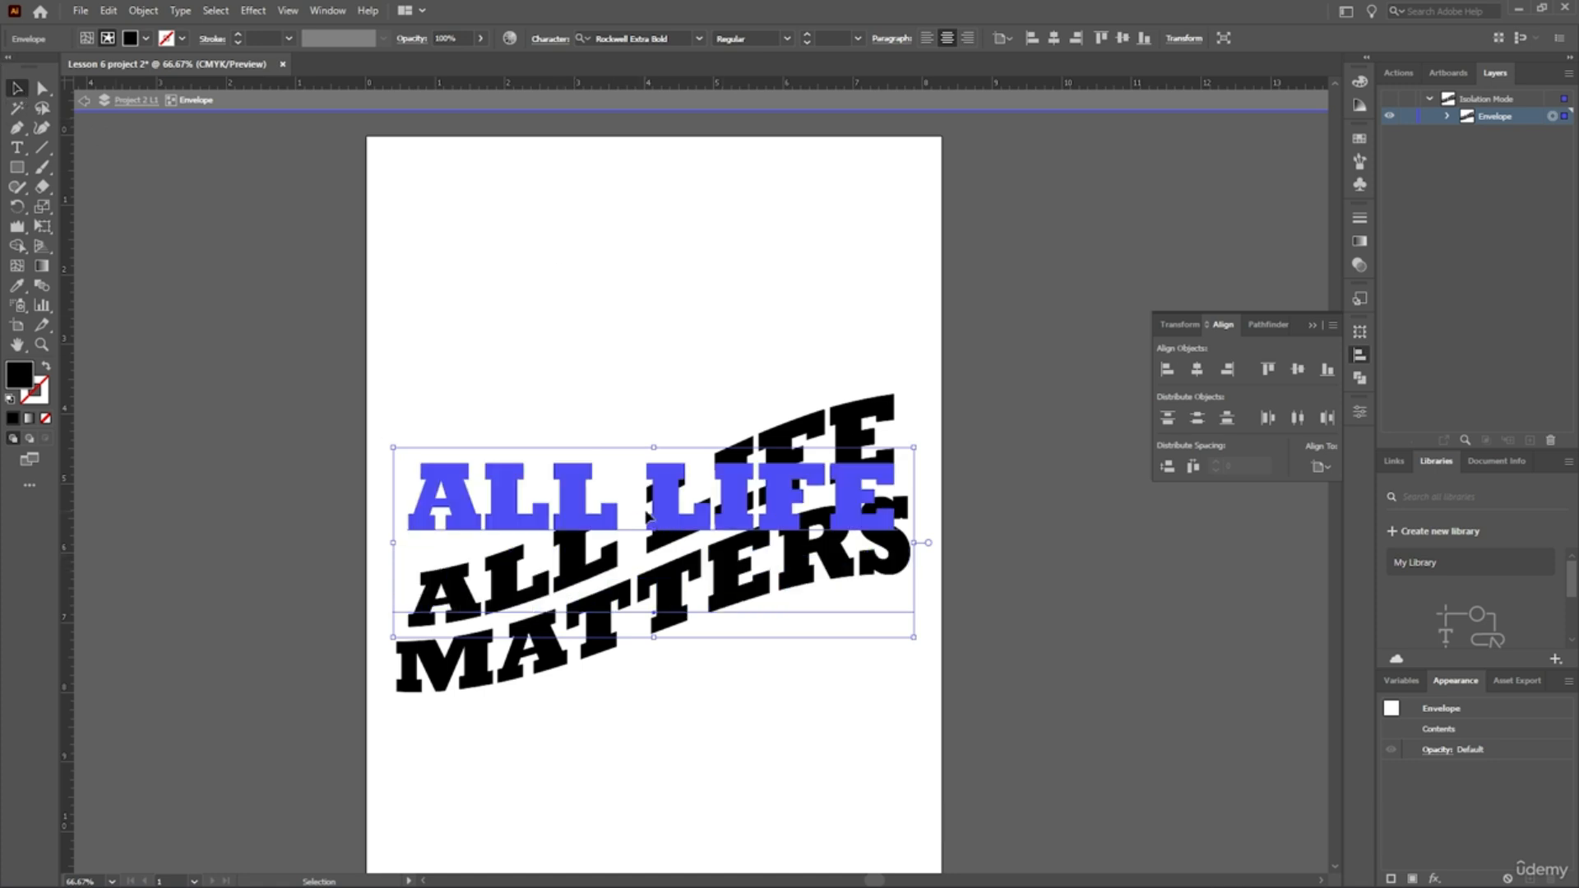
left_click(251, 596)
scroll(641, 609, "up", 2, "alt")
scroll(642, 608, "down", 1, "alt")
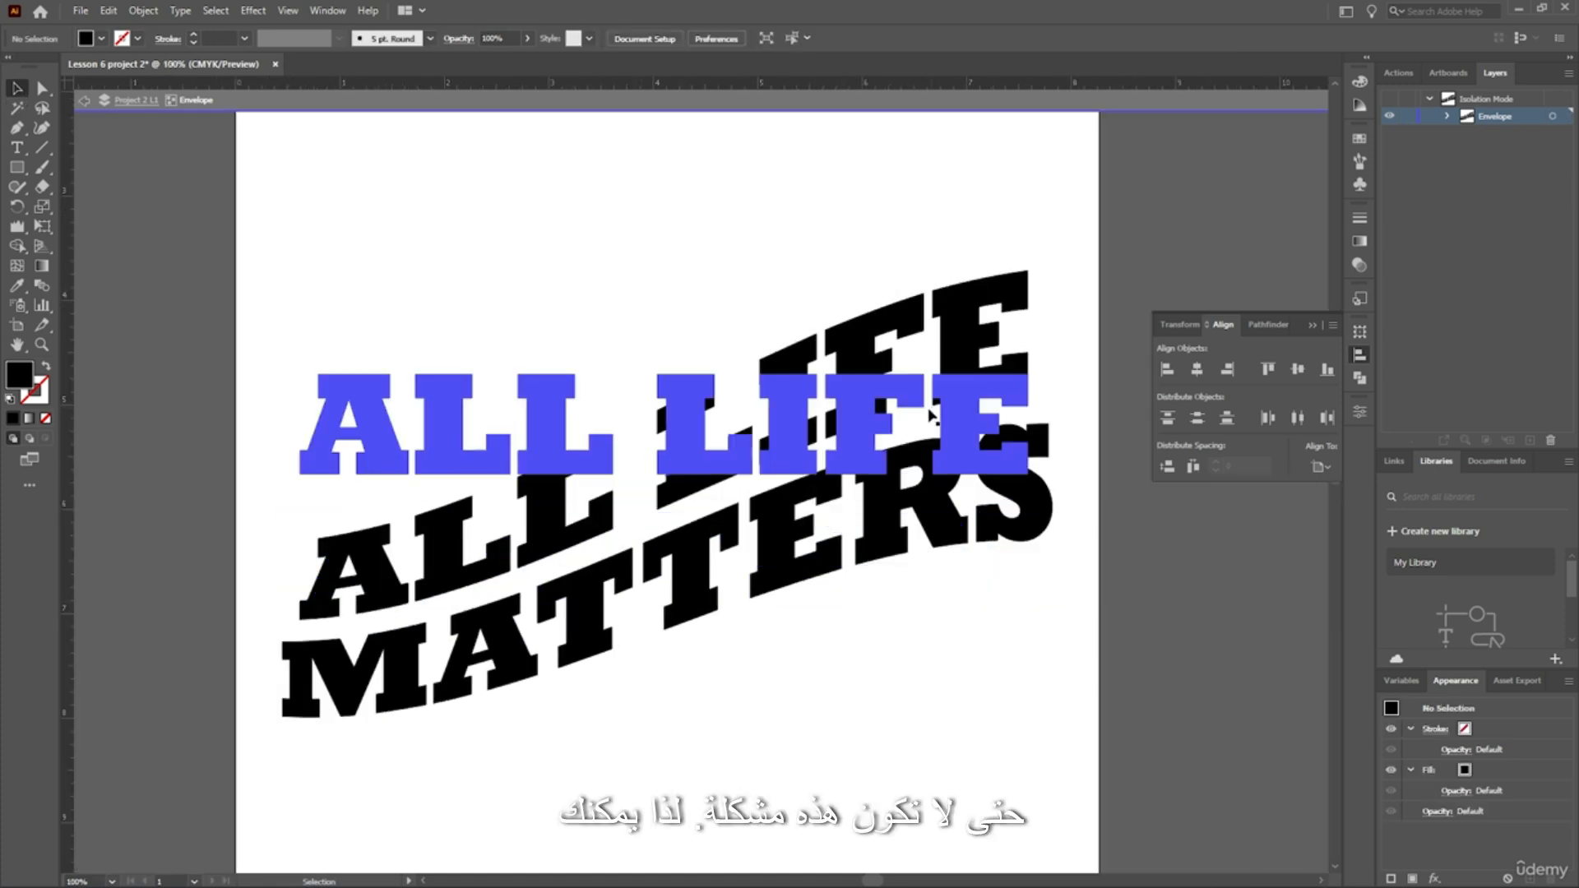
left_click(533, 664)
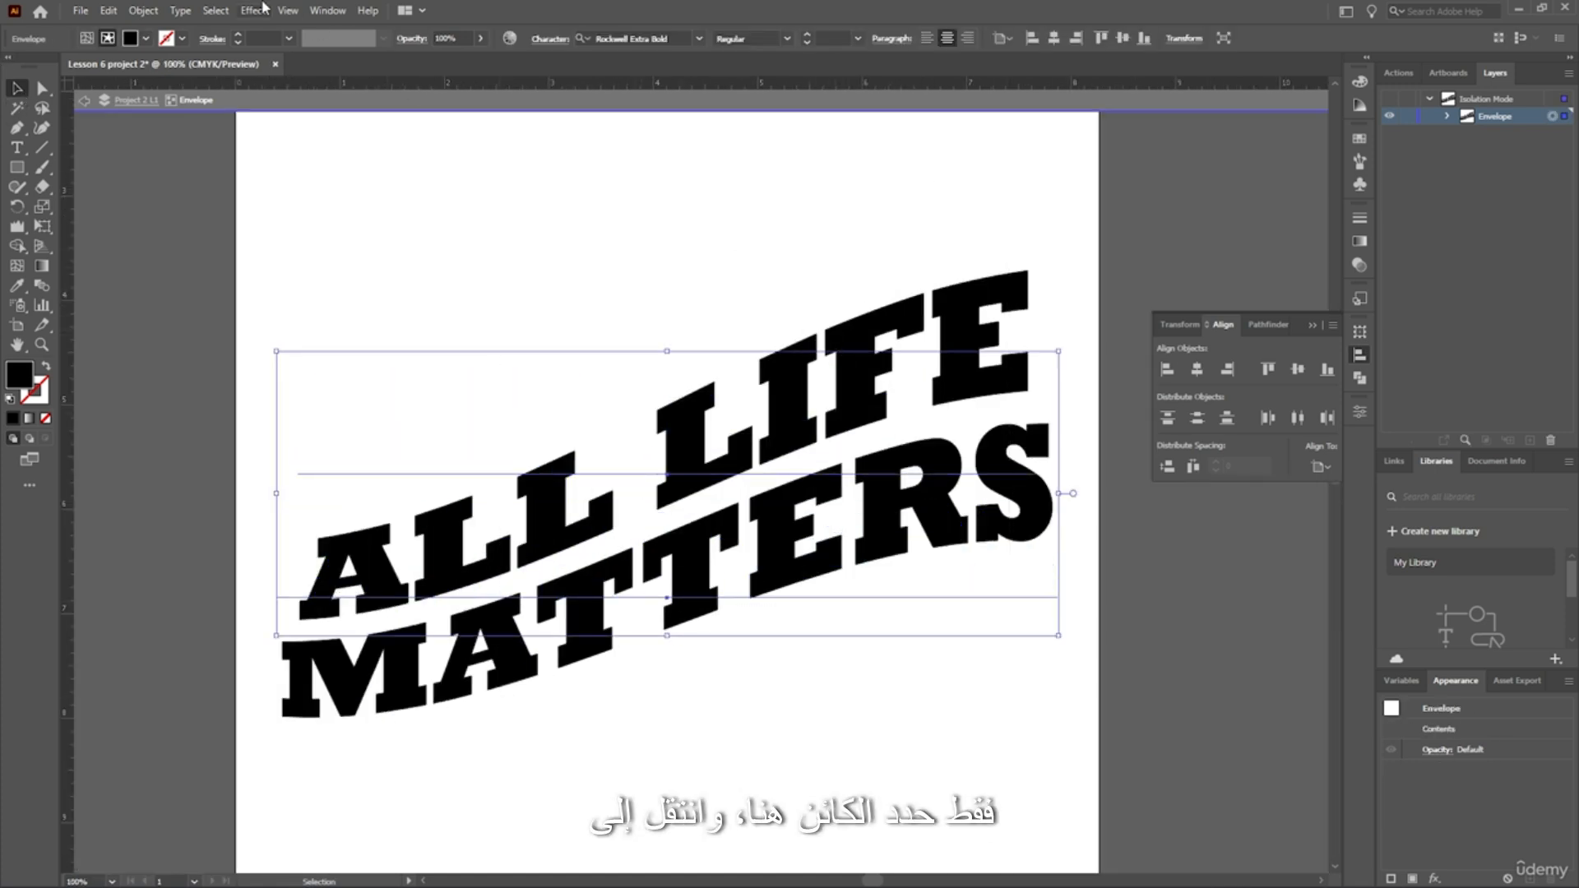
left_click(144, 10)
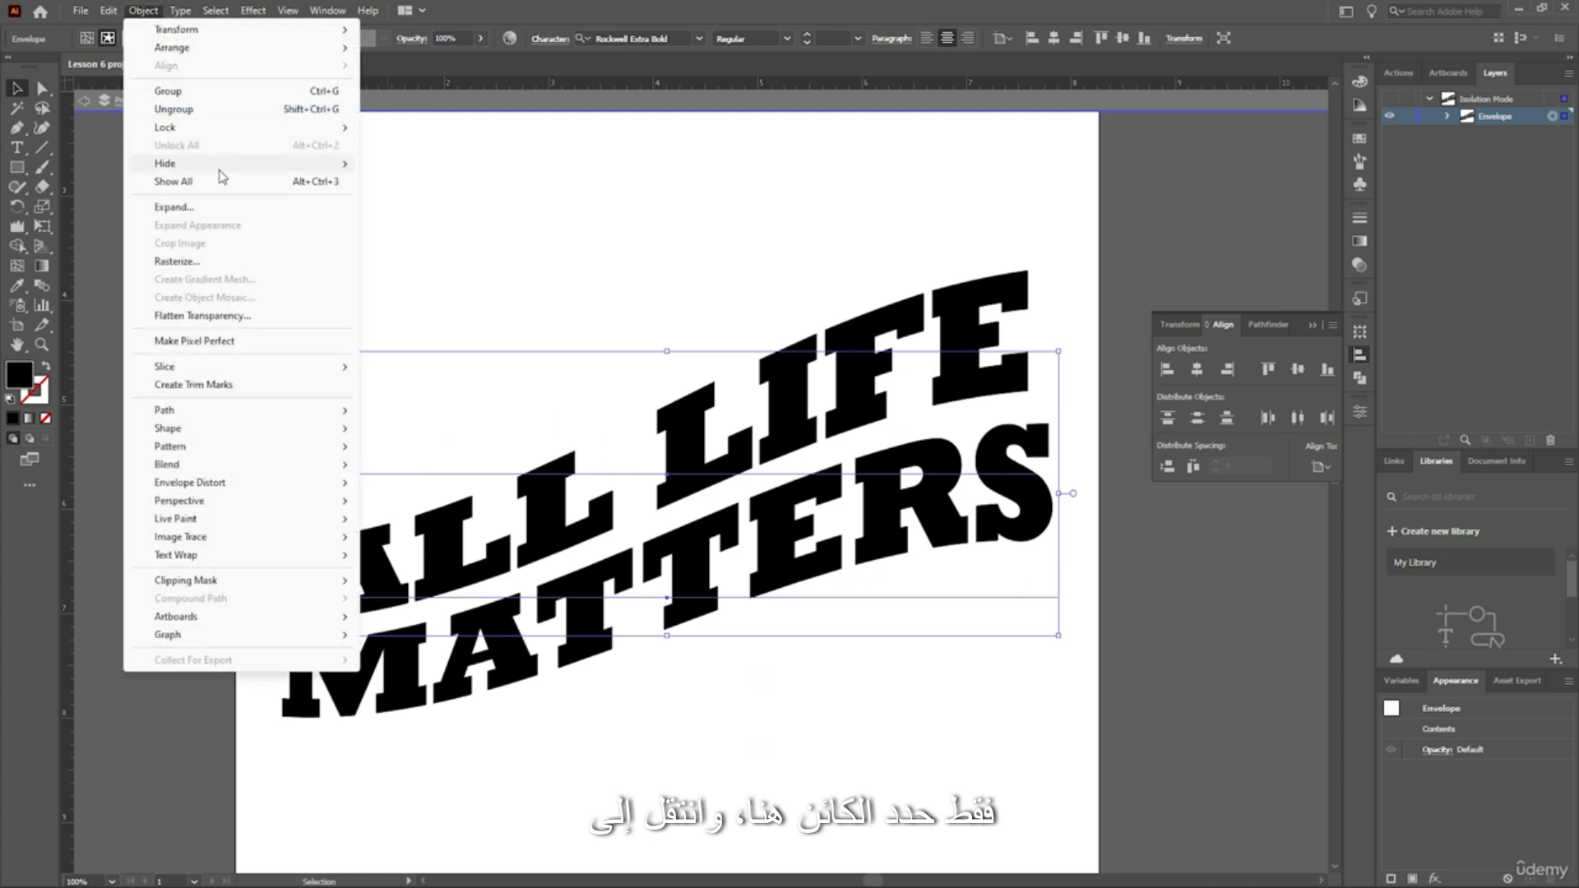
left_click(222, 207)
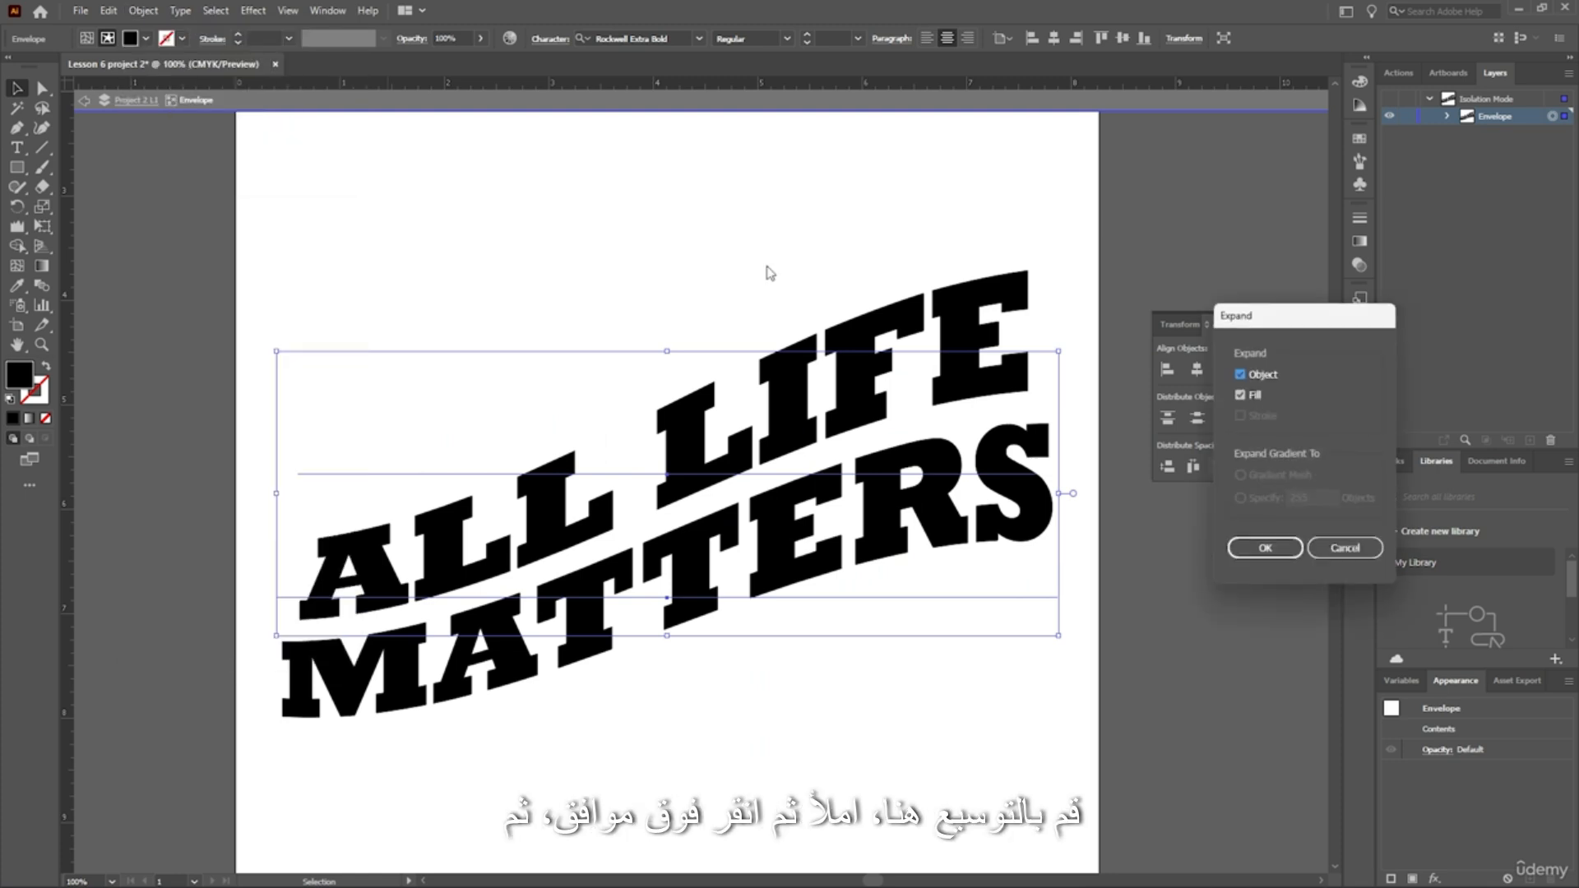
left_click(1262, 549)
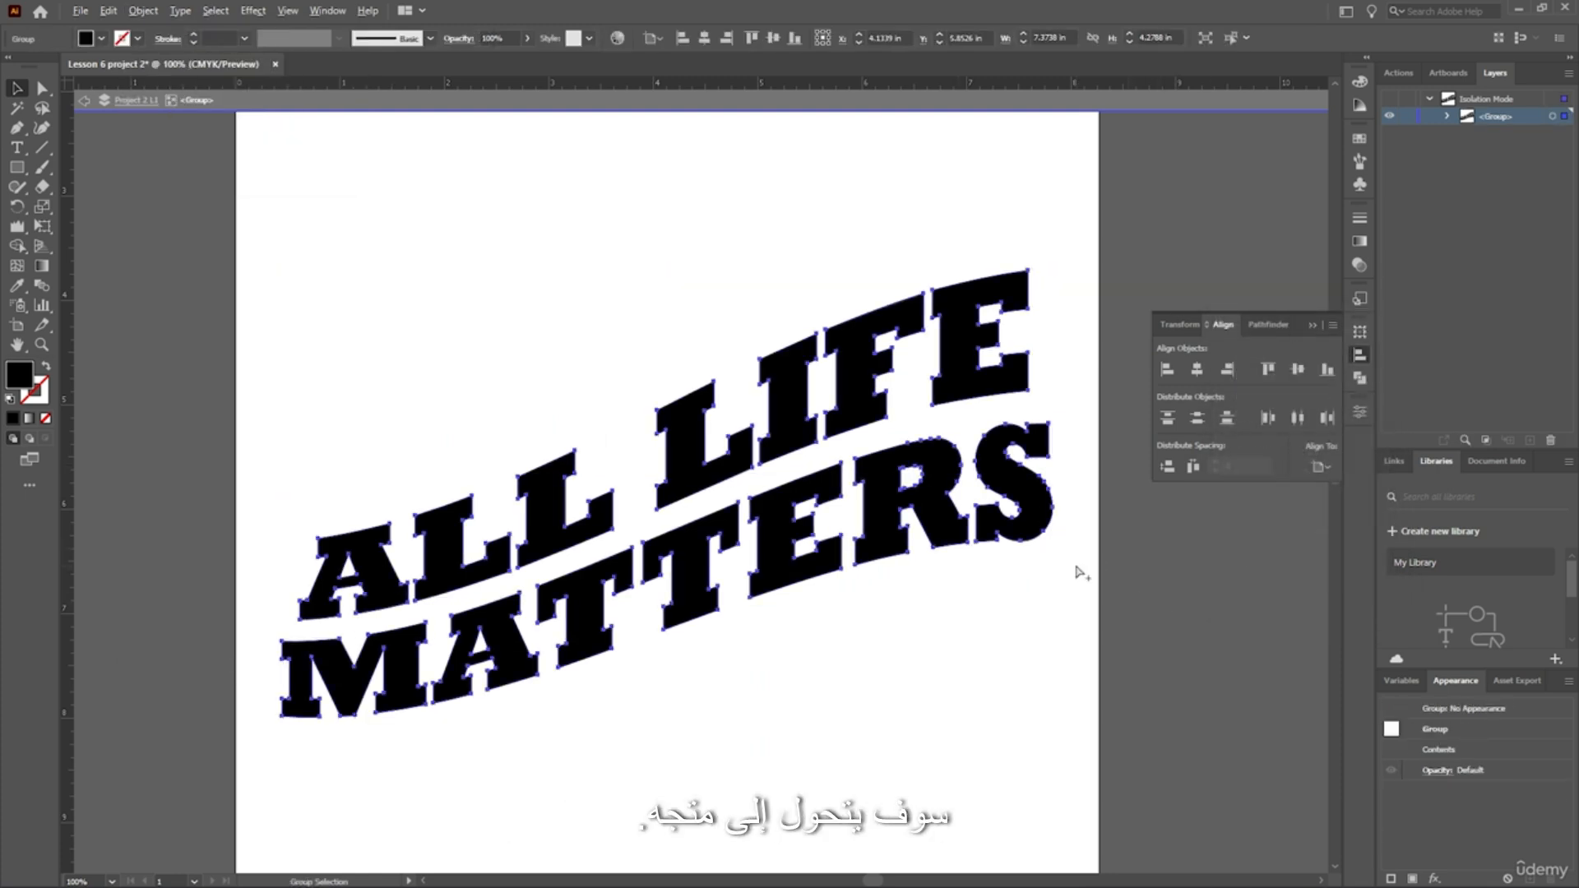
Ungroup the expanded text so that its two lines can be selected separately.
scroll(998, 536, "up", 1)
scroll(765, 452, "down", 2)
scroll(758, 452, "up", 2)
scroll(760, 452, "down", 2)
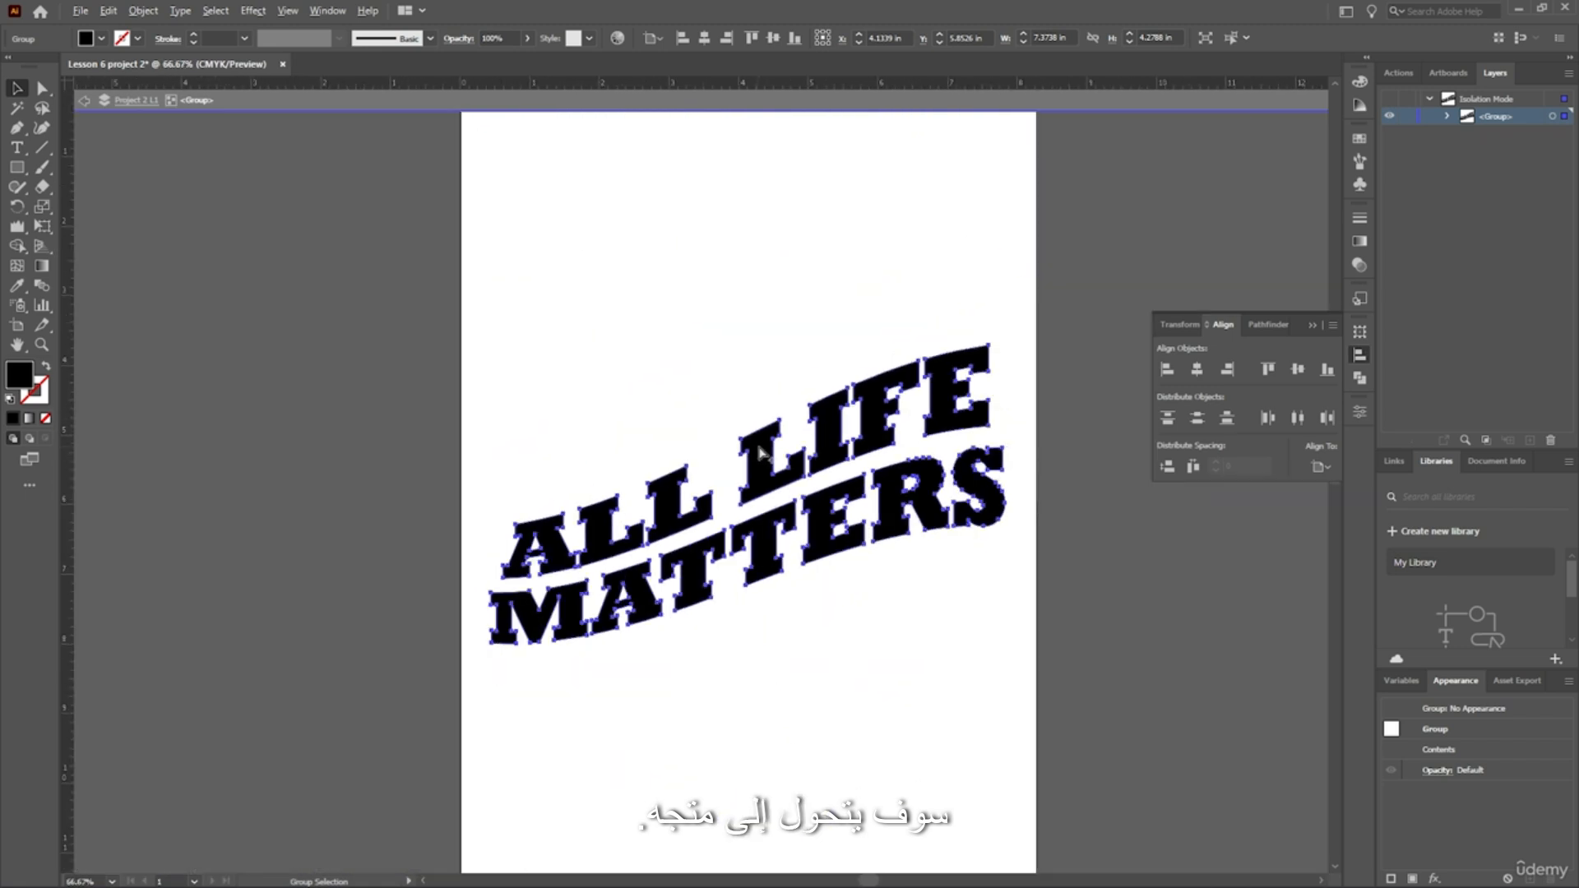
scroll(758, 452, "up", 1)
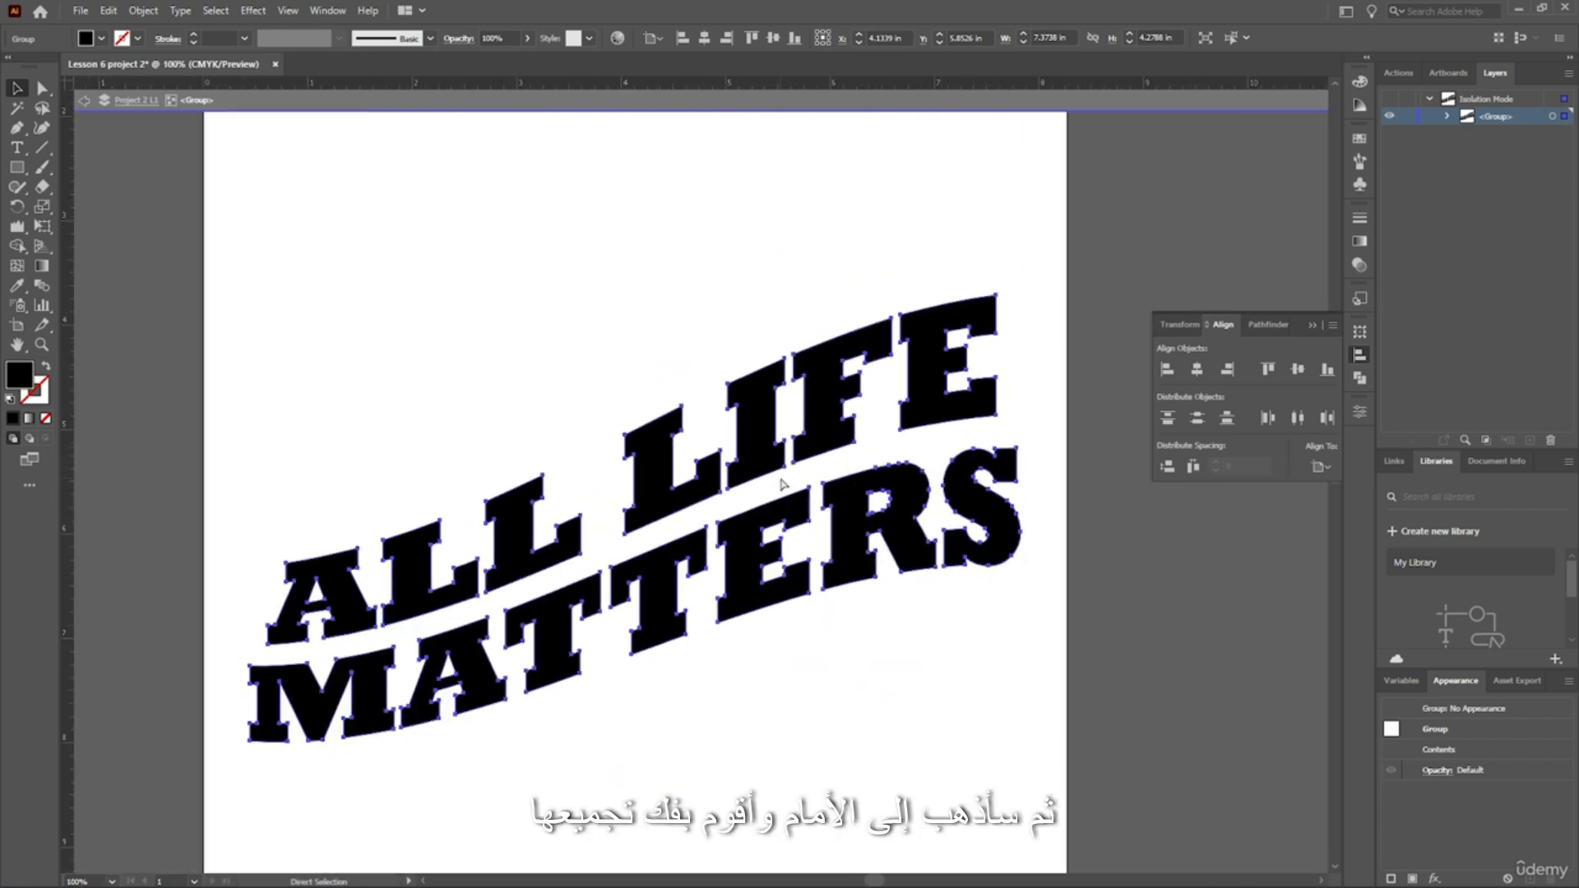
key("ctrl+shift+g")
left_click(1033, 588)
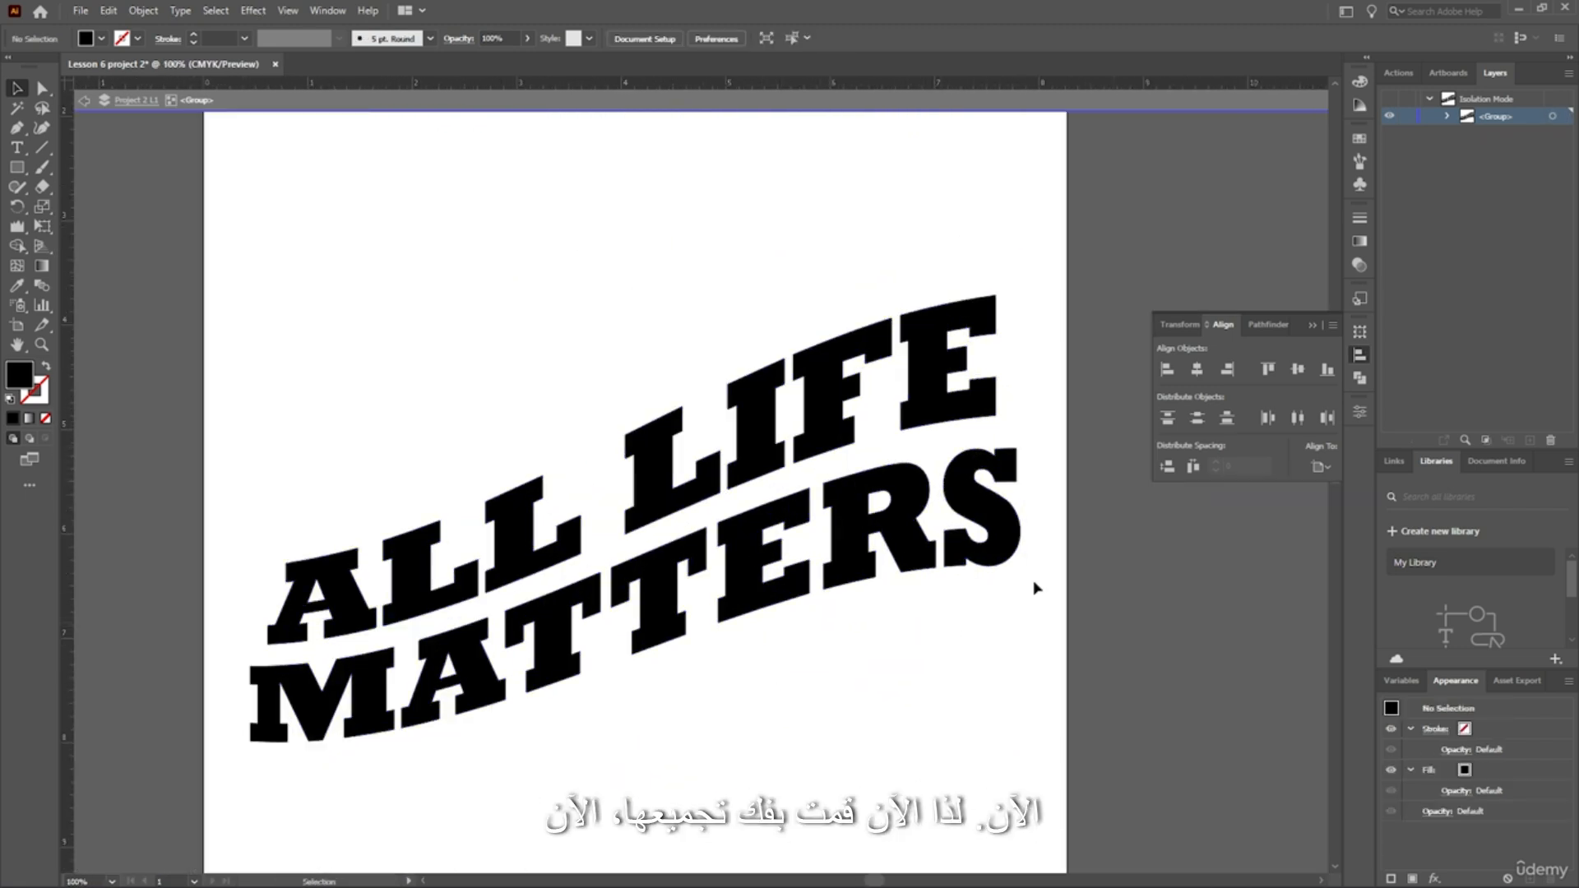
Select the ALL LIFE and MATTERS lines together and ungroup them once more.
left_click(945, 547)
left_click(814, 411)
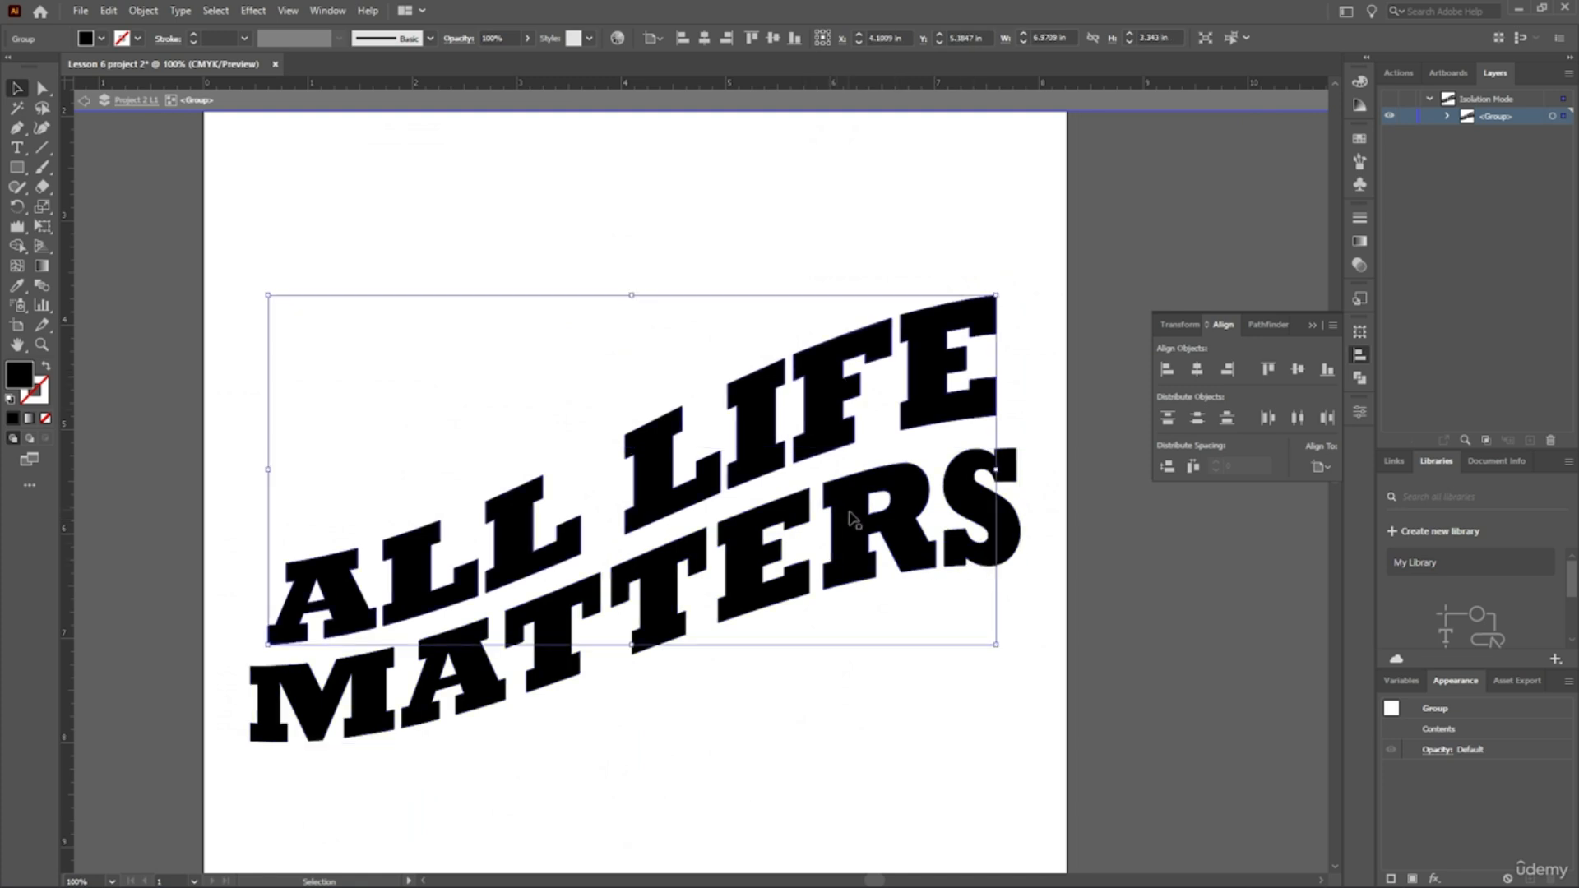
left_click(867, 542)
left_click(870, 365)
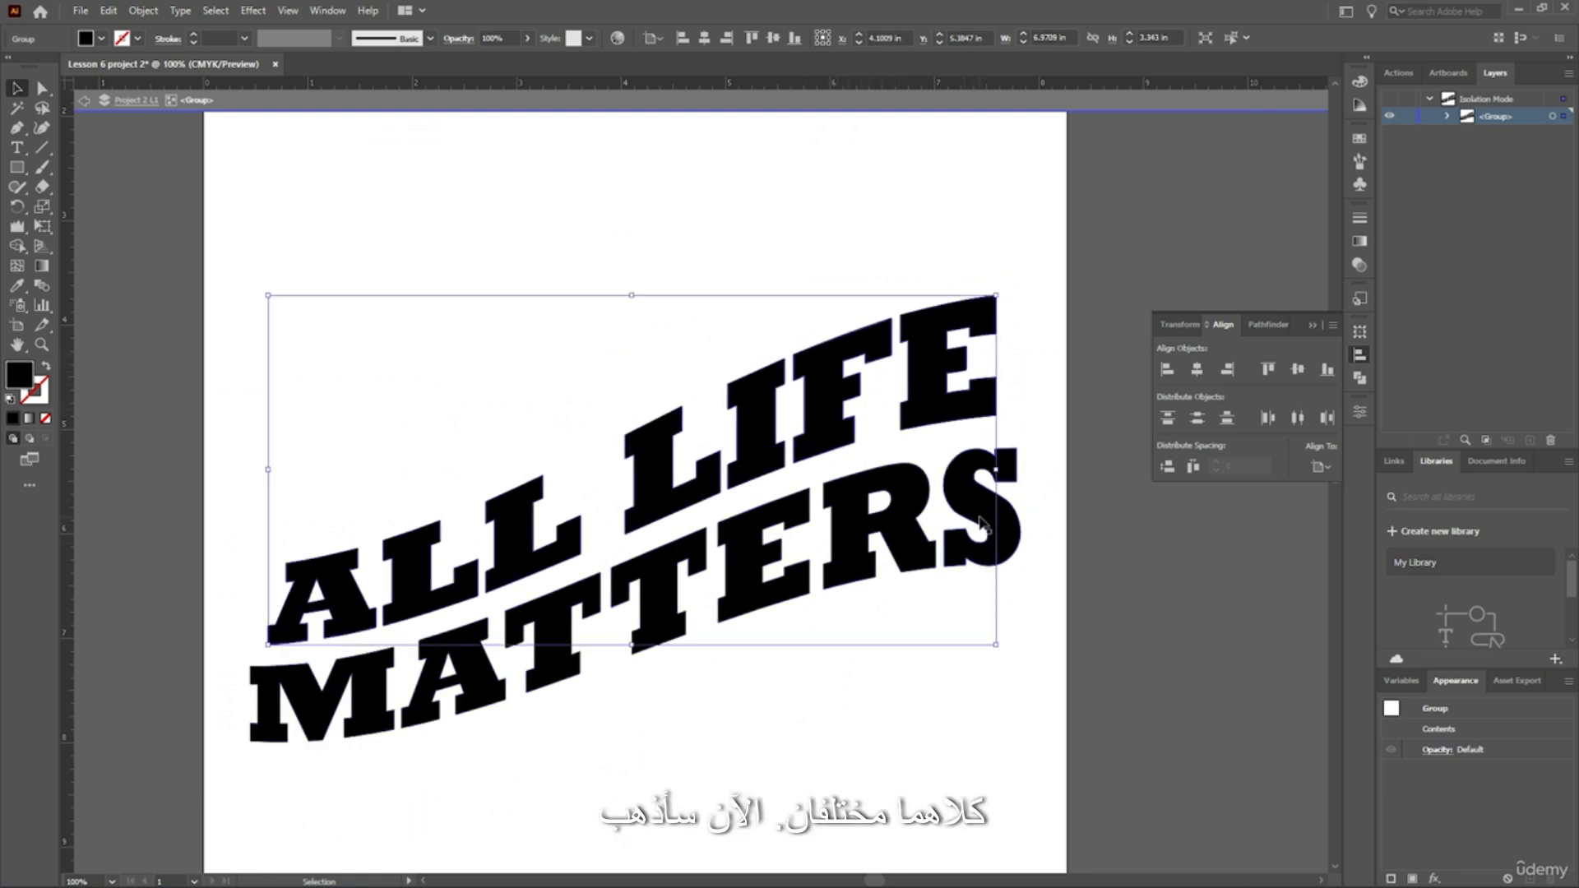
left_click(983, 535, "shift")
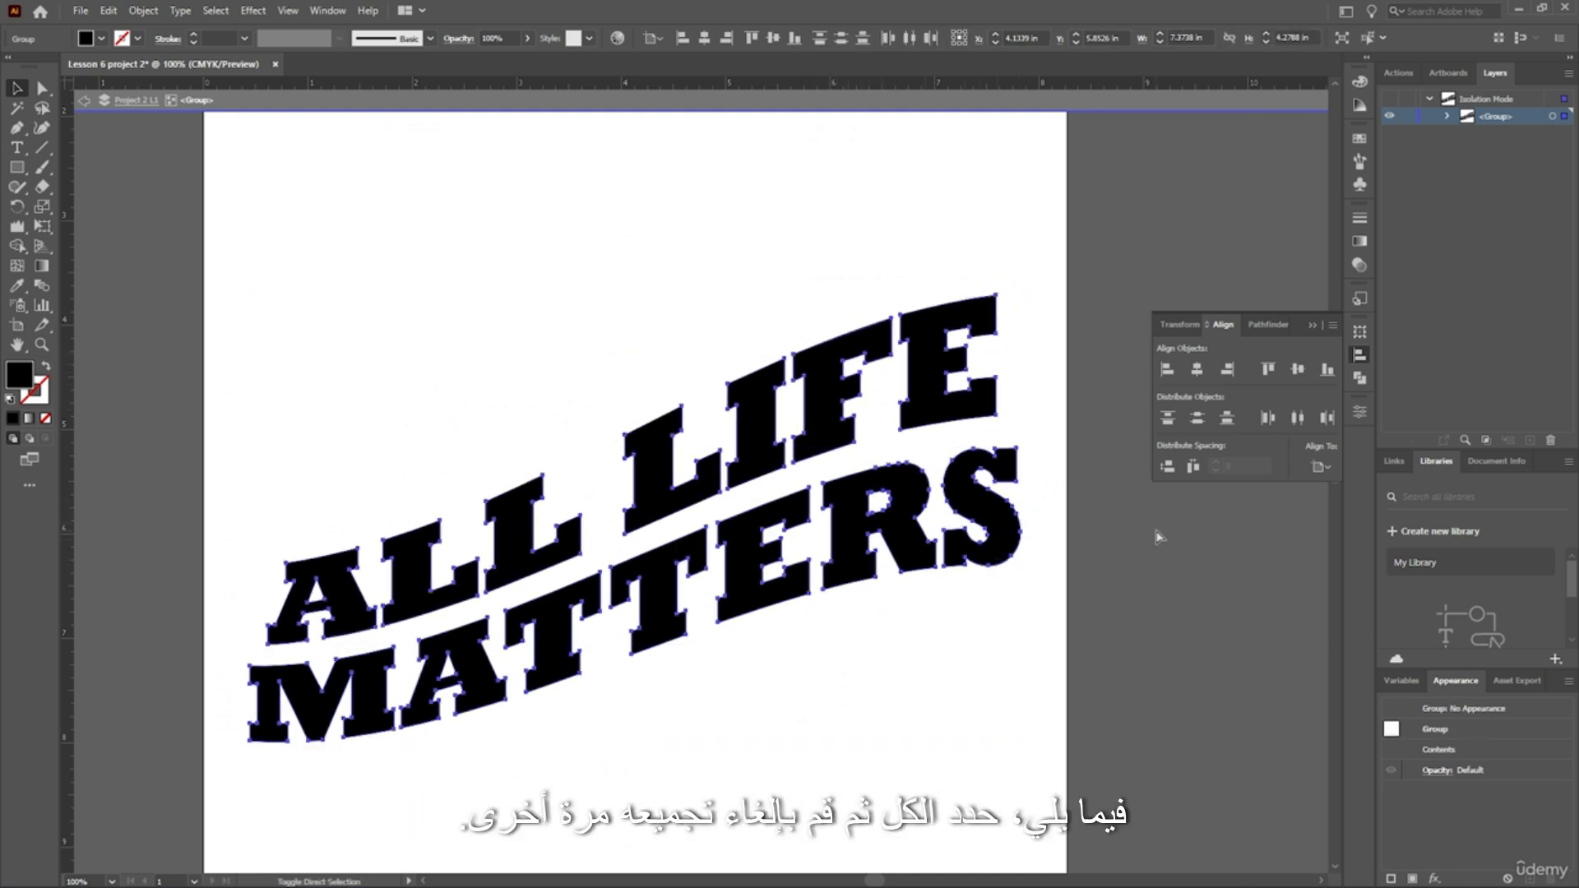
left_click(1091, 582)
Try moving the MATTERS line down by about 0.47 in, and undo the move.
left_click_drag(773, 568, 785, 614)
left_click(1140, 691)
left_click(1019, 606)
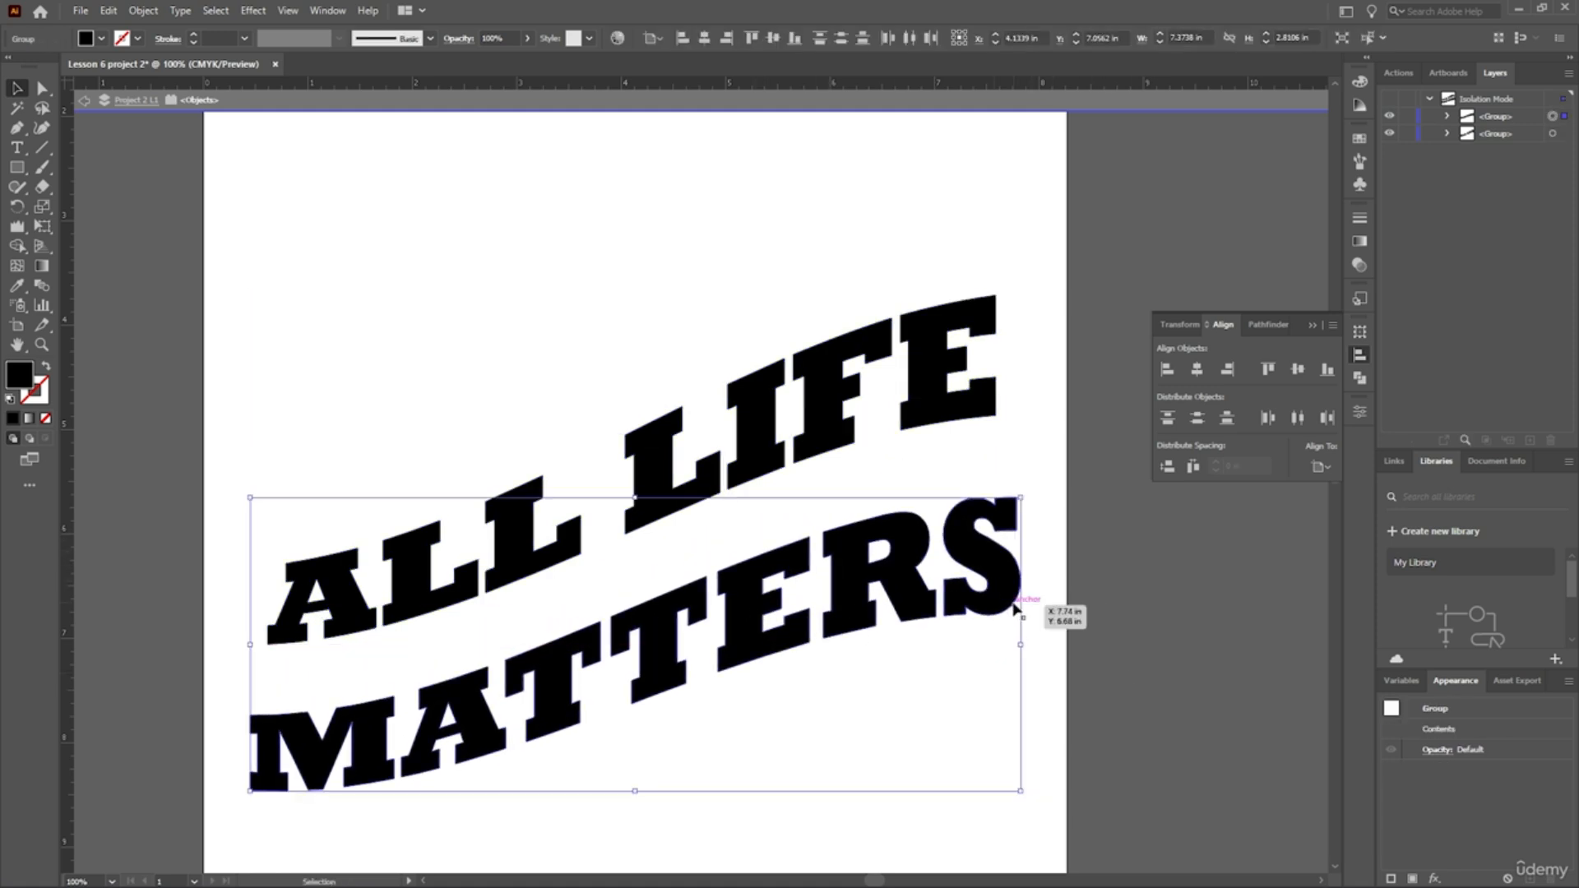
key("ctrl+z")
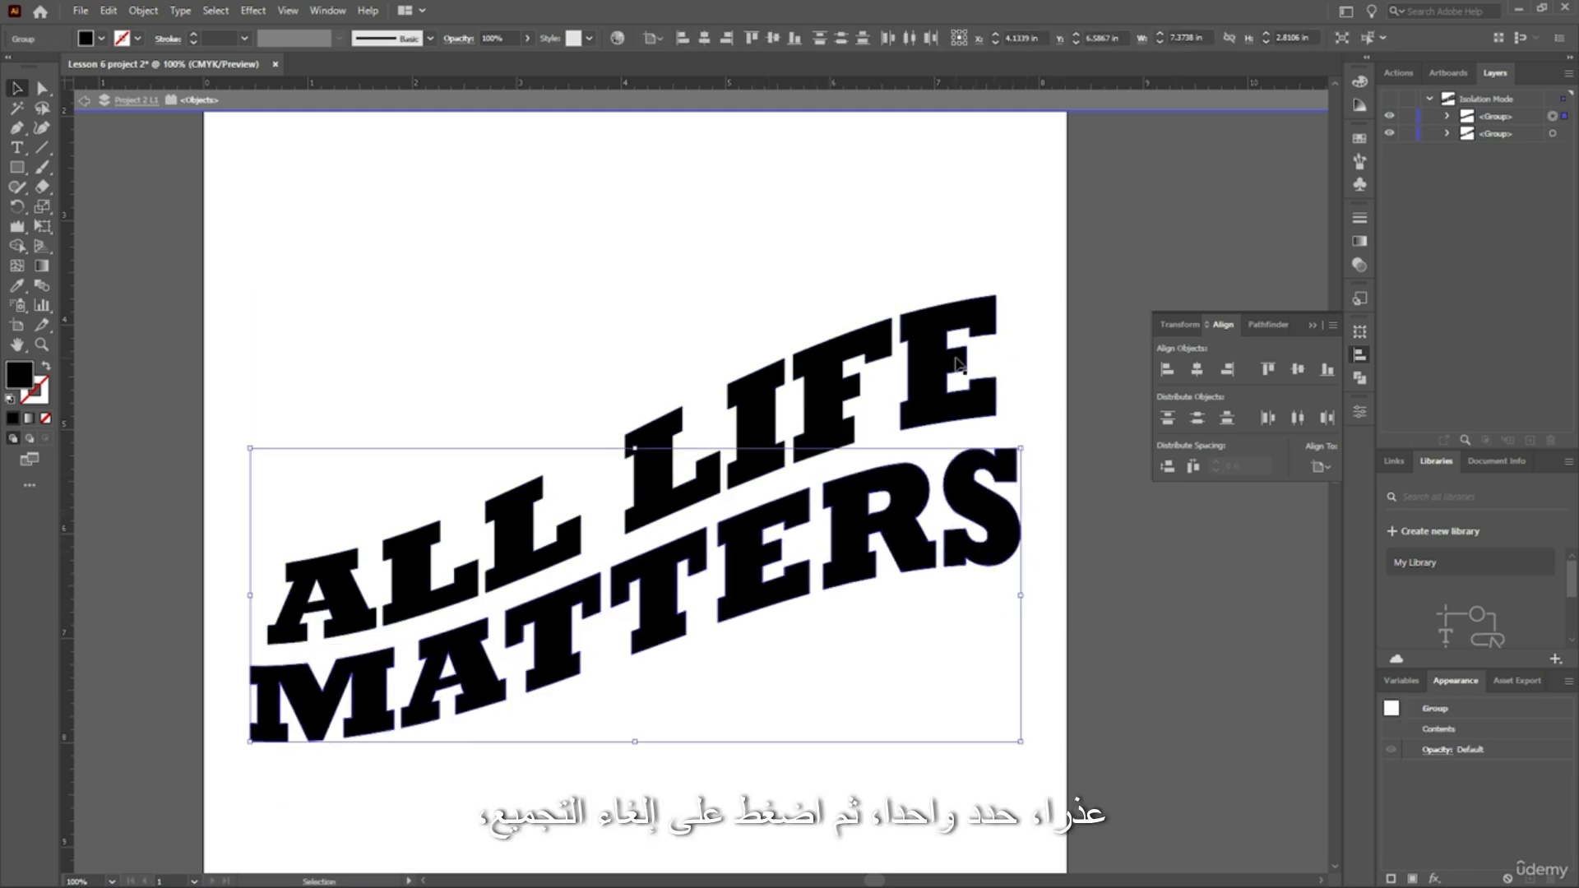
Ungroup the ALL LIFE line into individual letter shapes.
left_click(977, 324)
key("ctrl+shift+g")
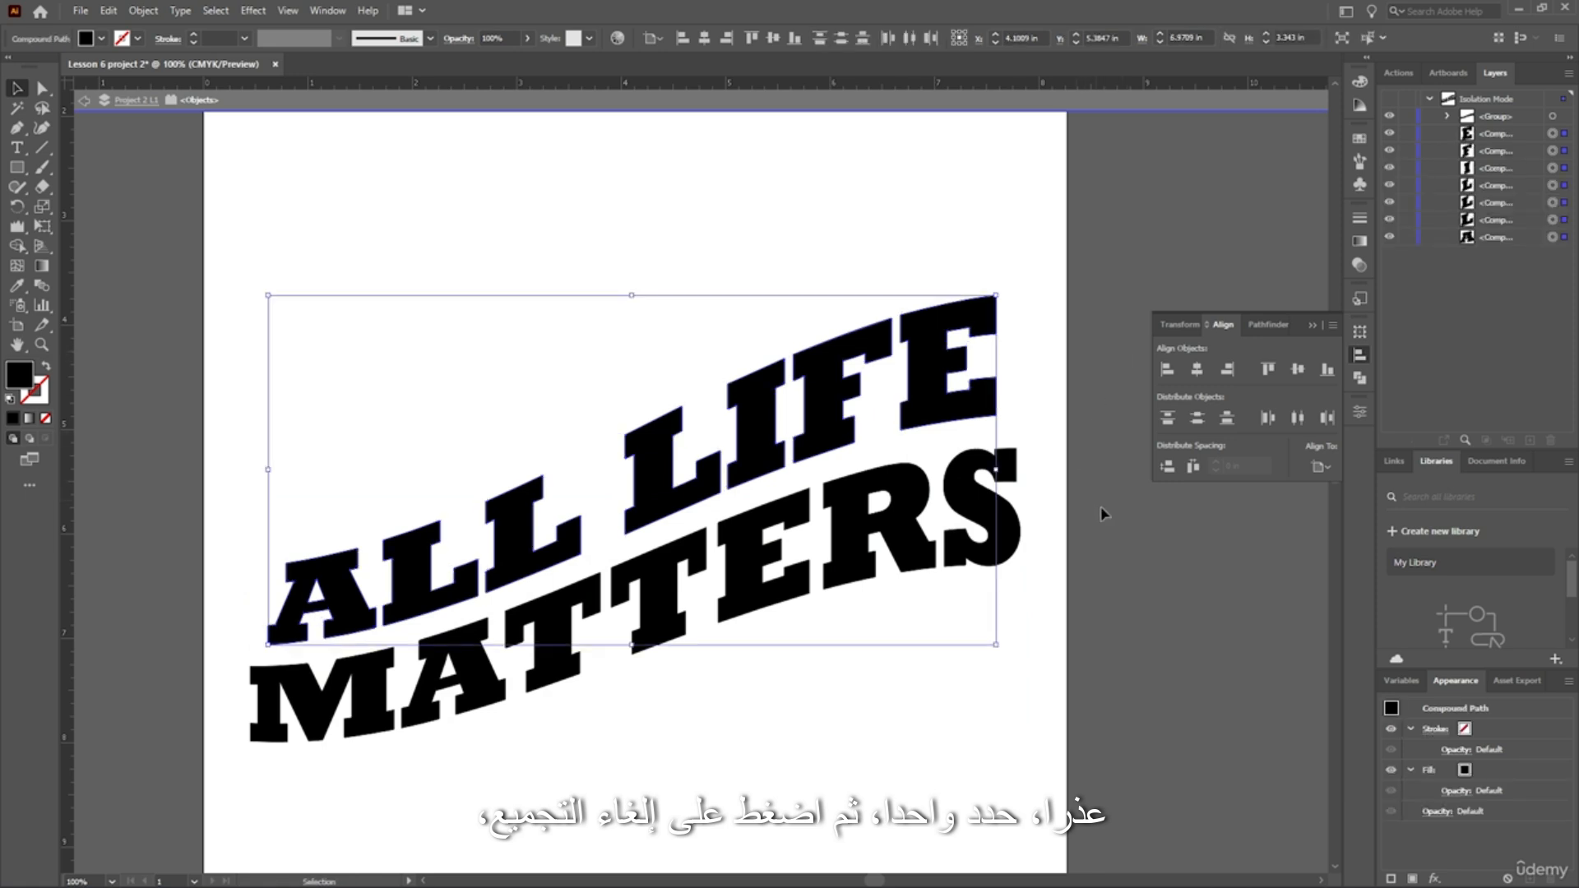
Ungroup the MATTERS line into individual letter shapes.
left_click(1101, 511)
left_click(1011, 522)
key("ctrl+shift+g")
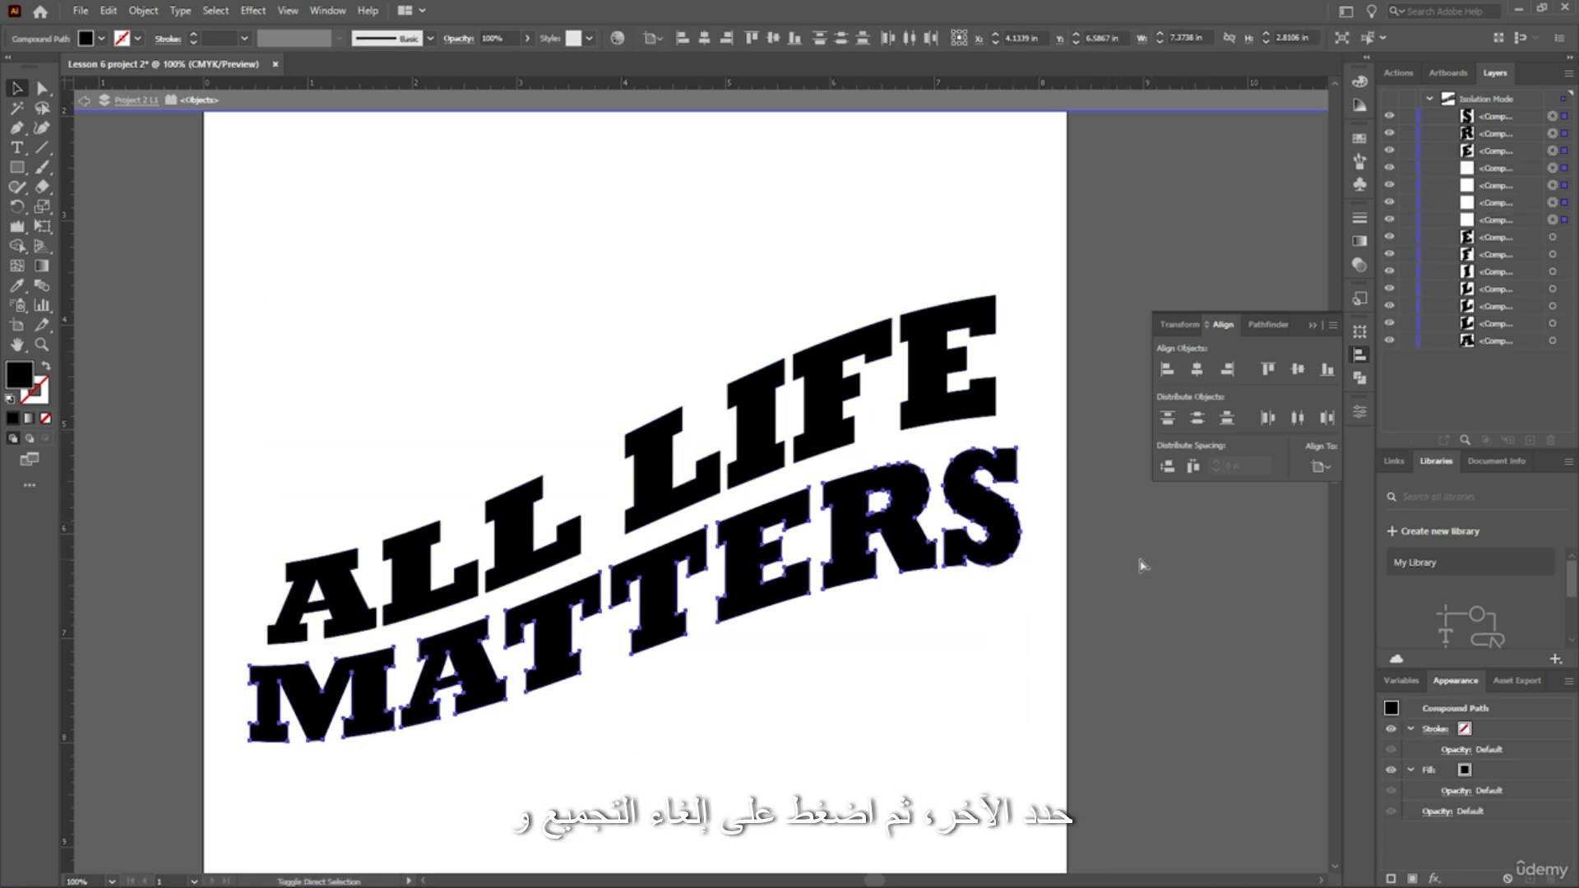
Select the letters of LIFE one at a time to check that each is a separate shape.
left_click(712, 341)
left_click(842, 407)
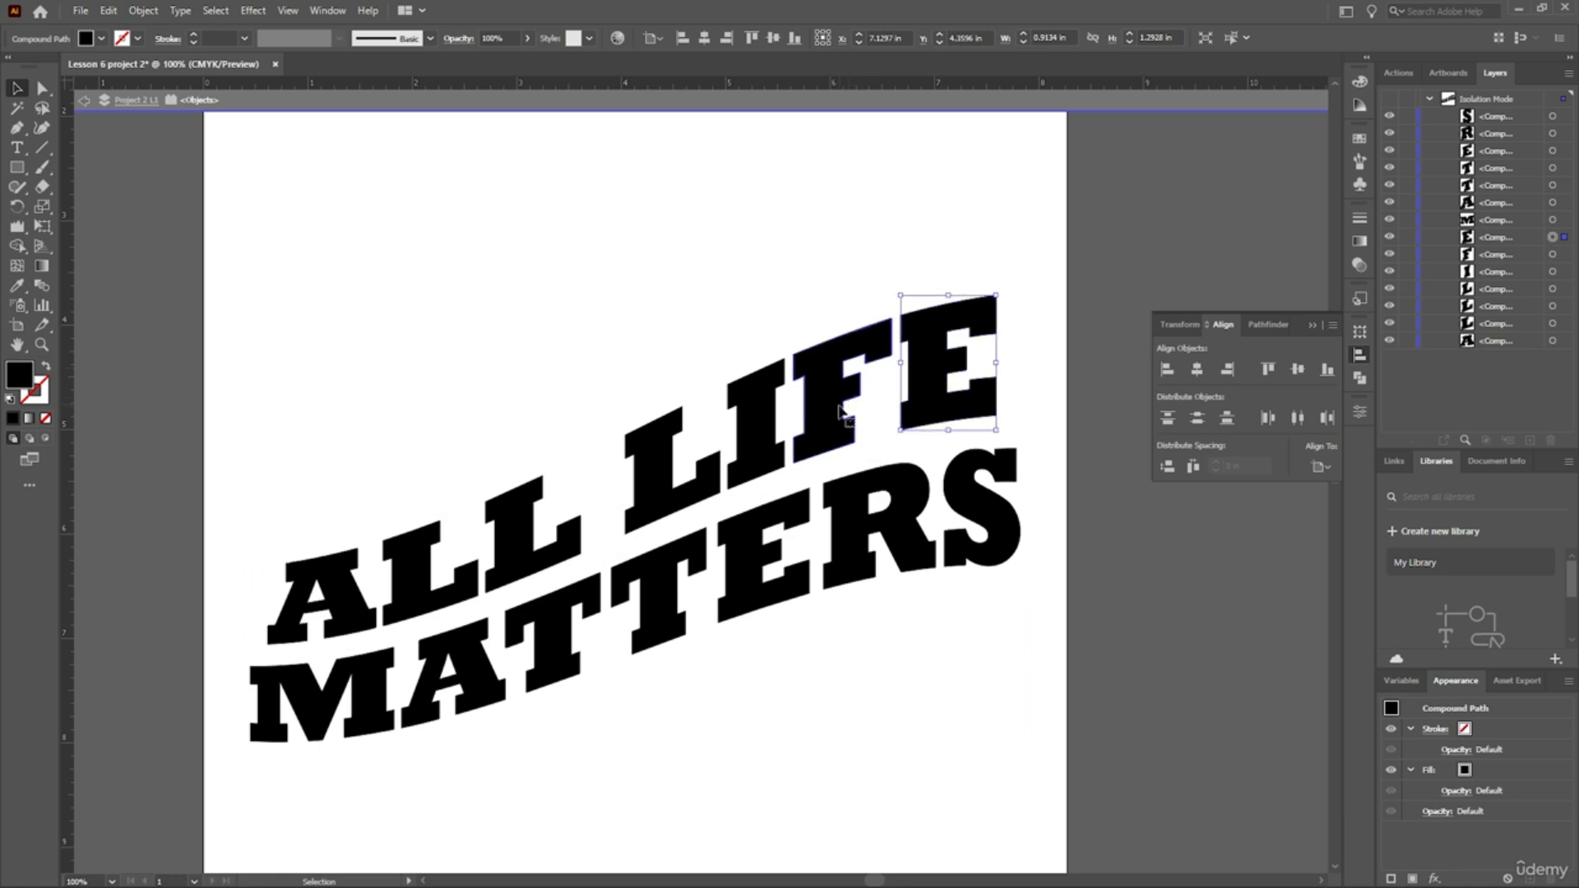
left_click(858, 514)
left_click(766, 430)
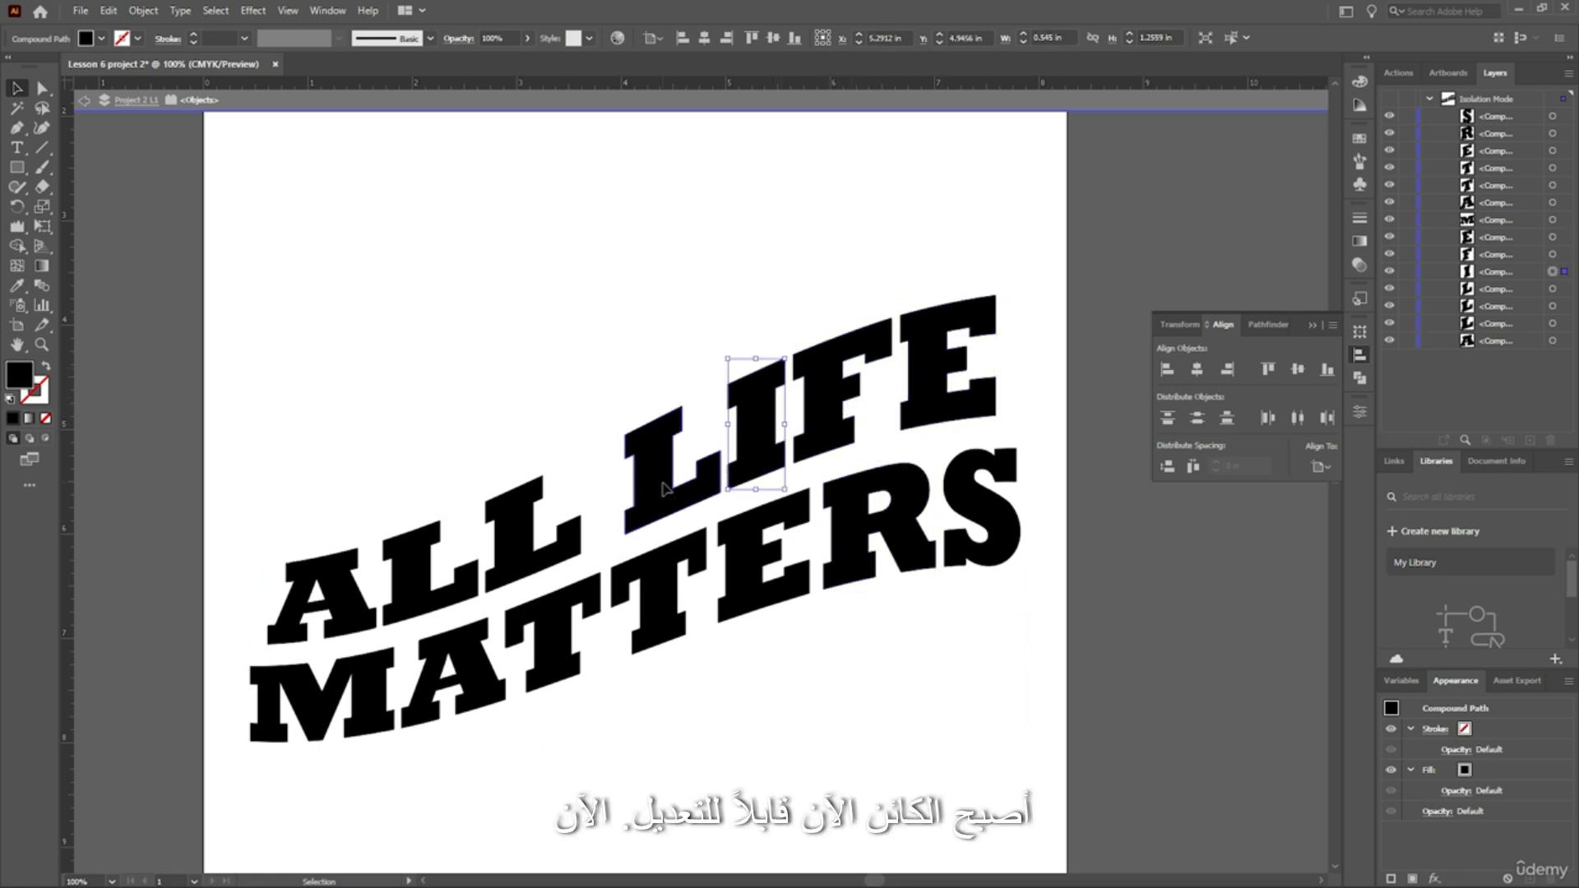
left_click(658, 481)
left_click(603, 397)
Select the three L letters in ALL LIFE together and slightly round all their corners.
left_click(510, 547)
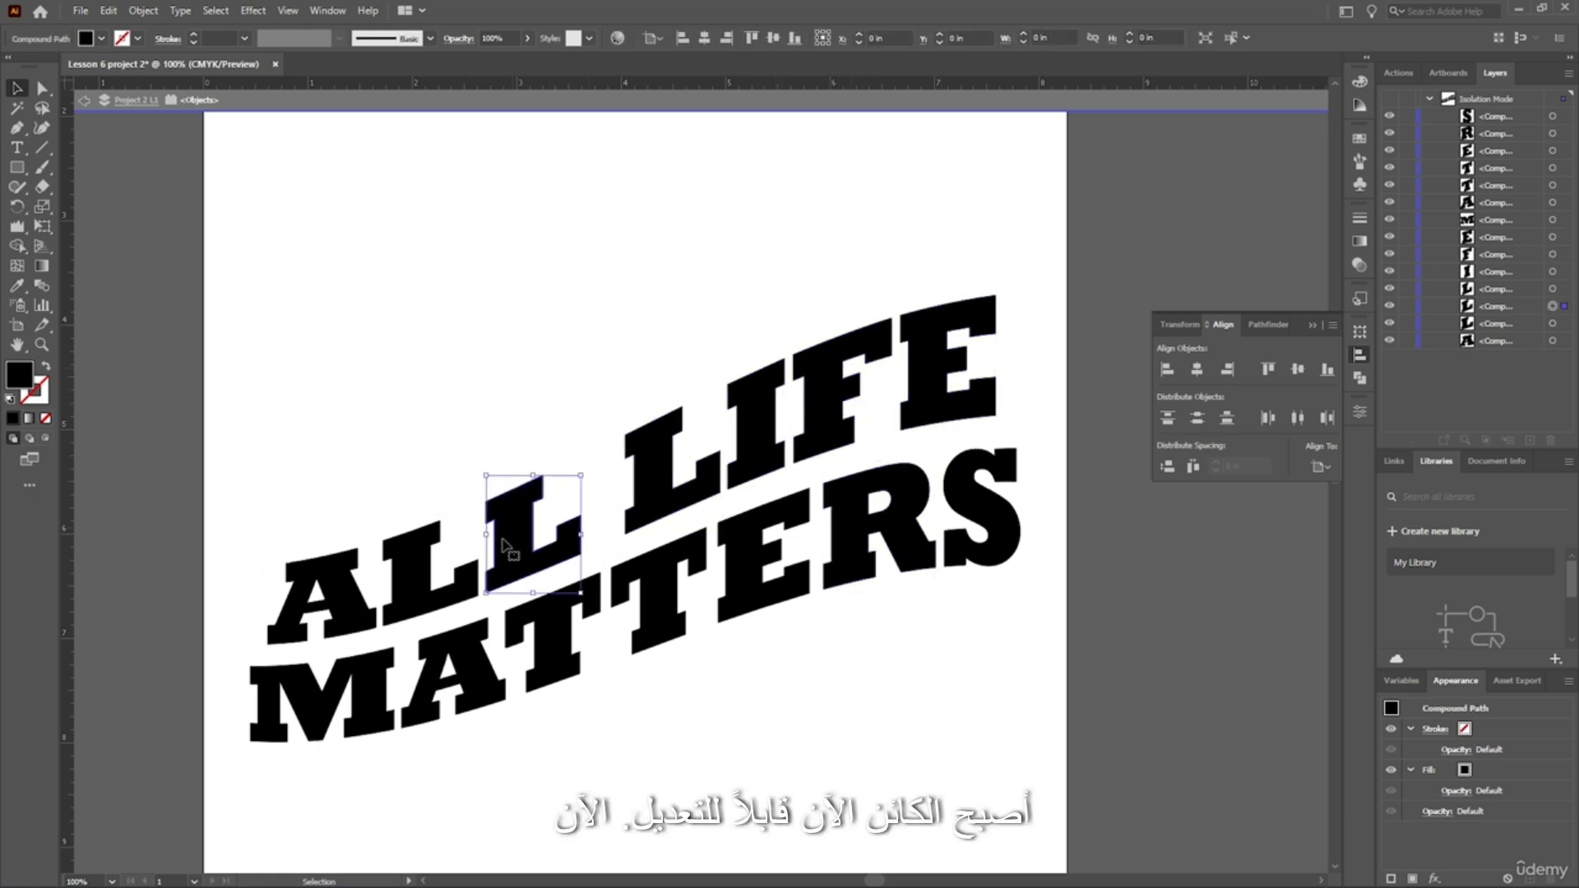
left_click(409, 580, "shift")
left_click(670, 493, "shift")
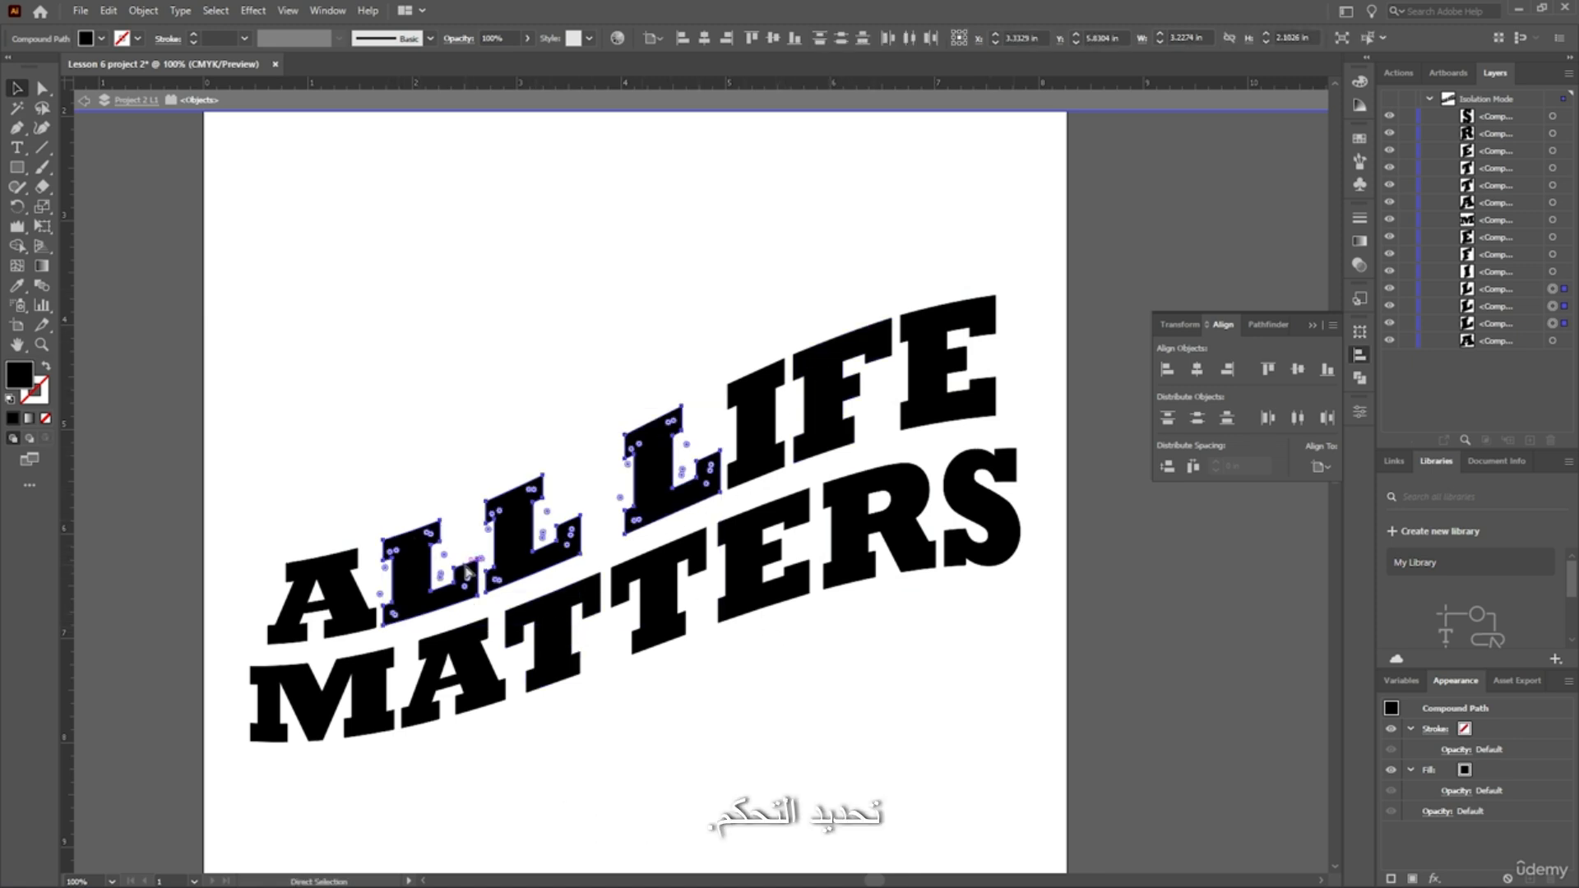
scroll(474, 573, "up", 2)
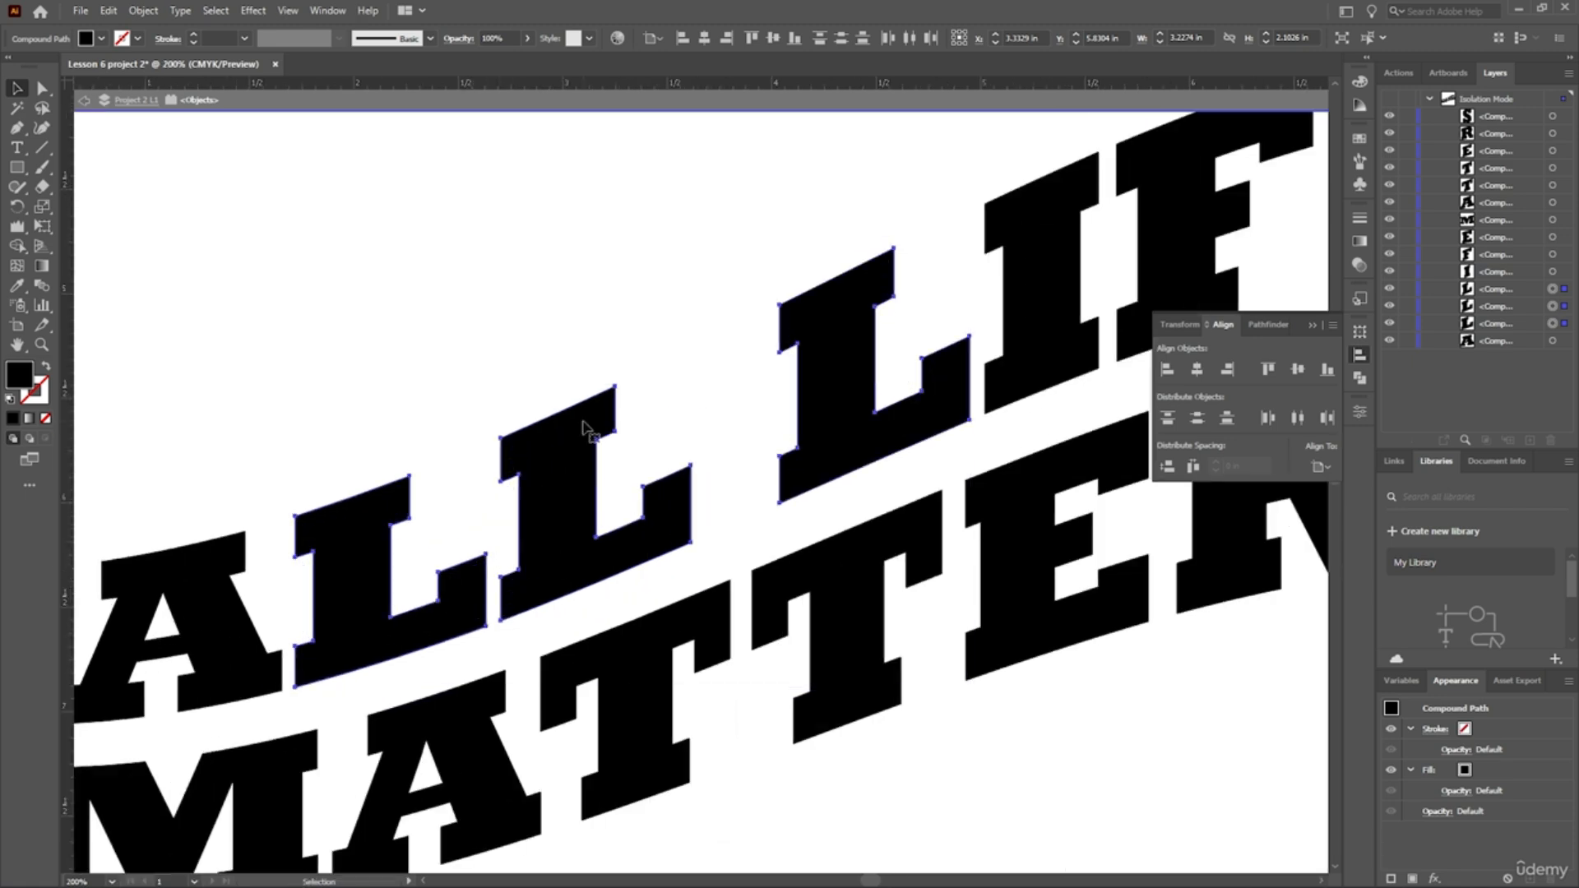
scroll(564, 458, "up", 1)
left_click_drag(636, 374, 608, 452)
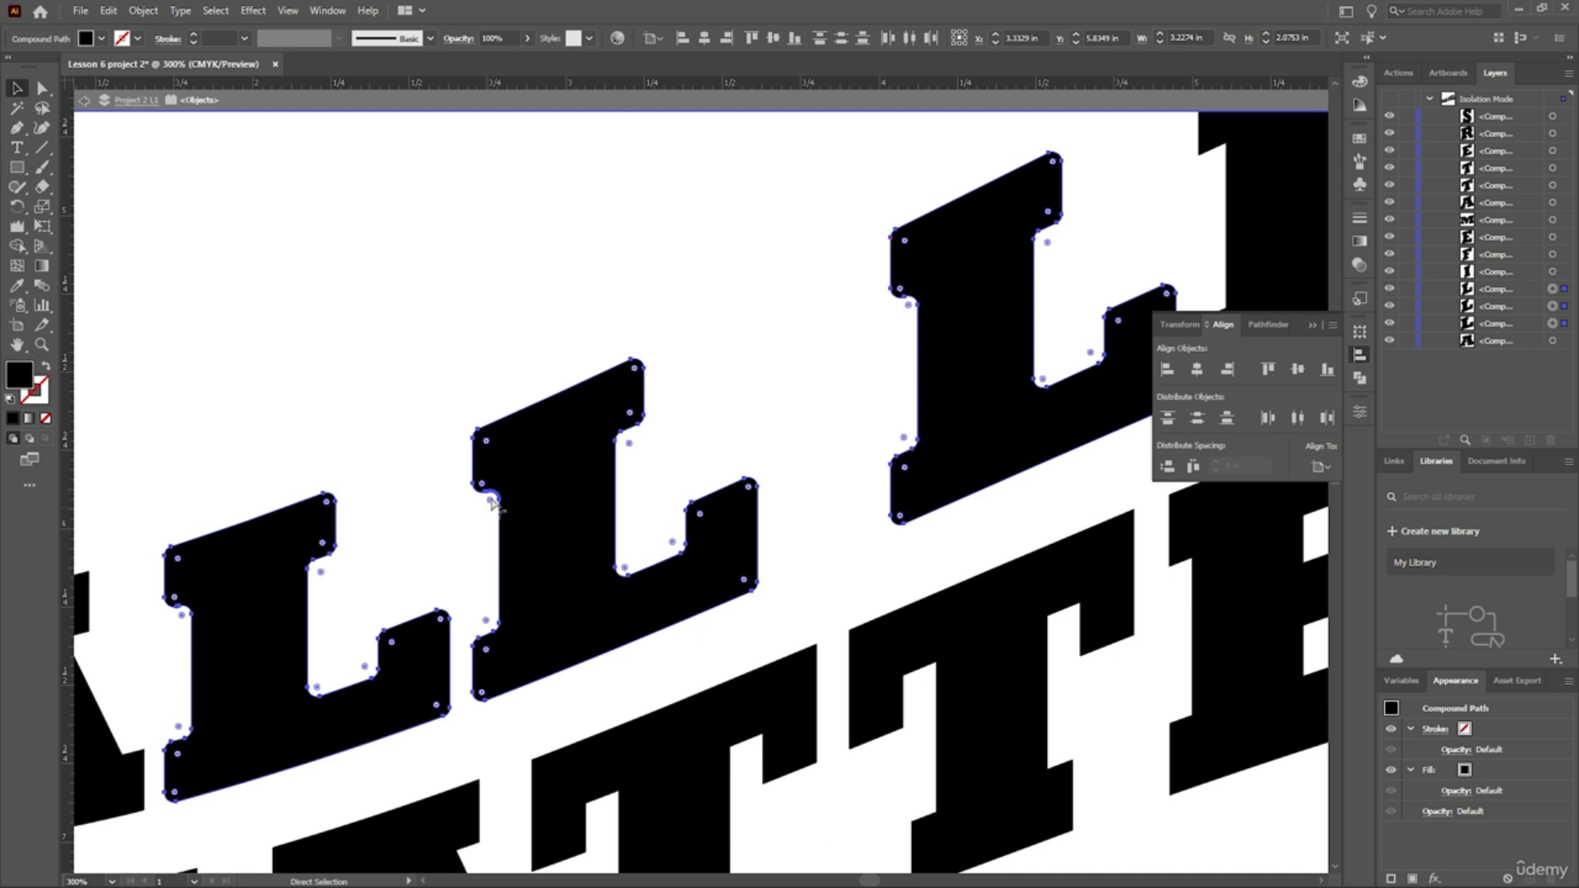
Deselect the letters and examine the rounded corners of the three Ls against the rest of the lettering.
scroll(760, 379, "down", 1)
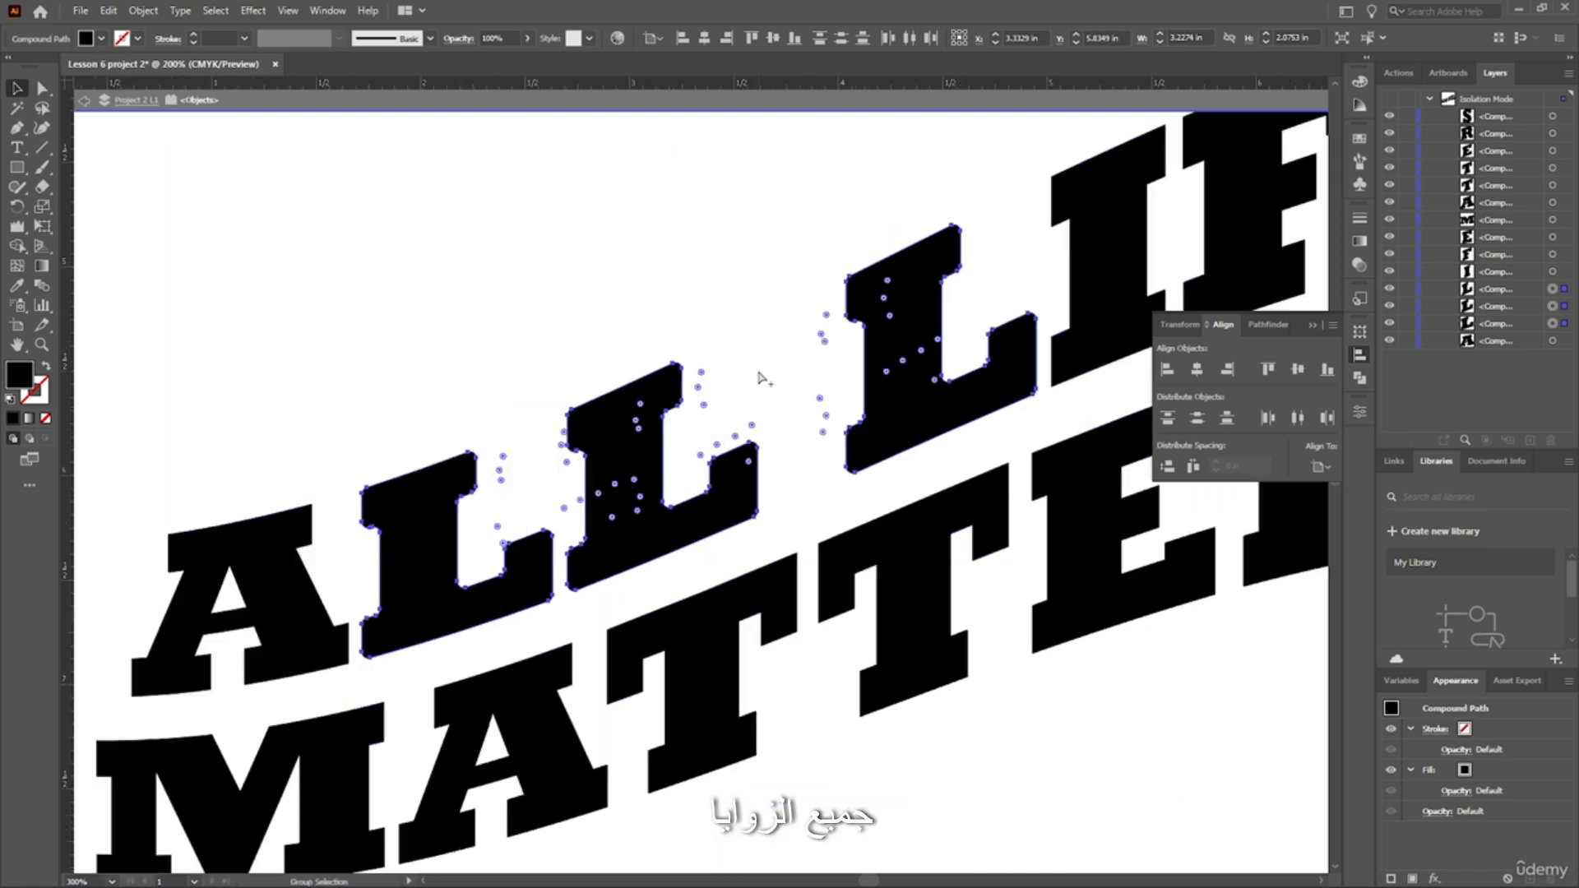
scroll(761, 374, "down", 2)
left_click(856, 318)
scroll(851, 362, "up", 3)
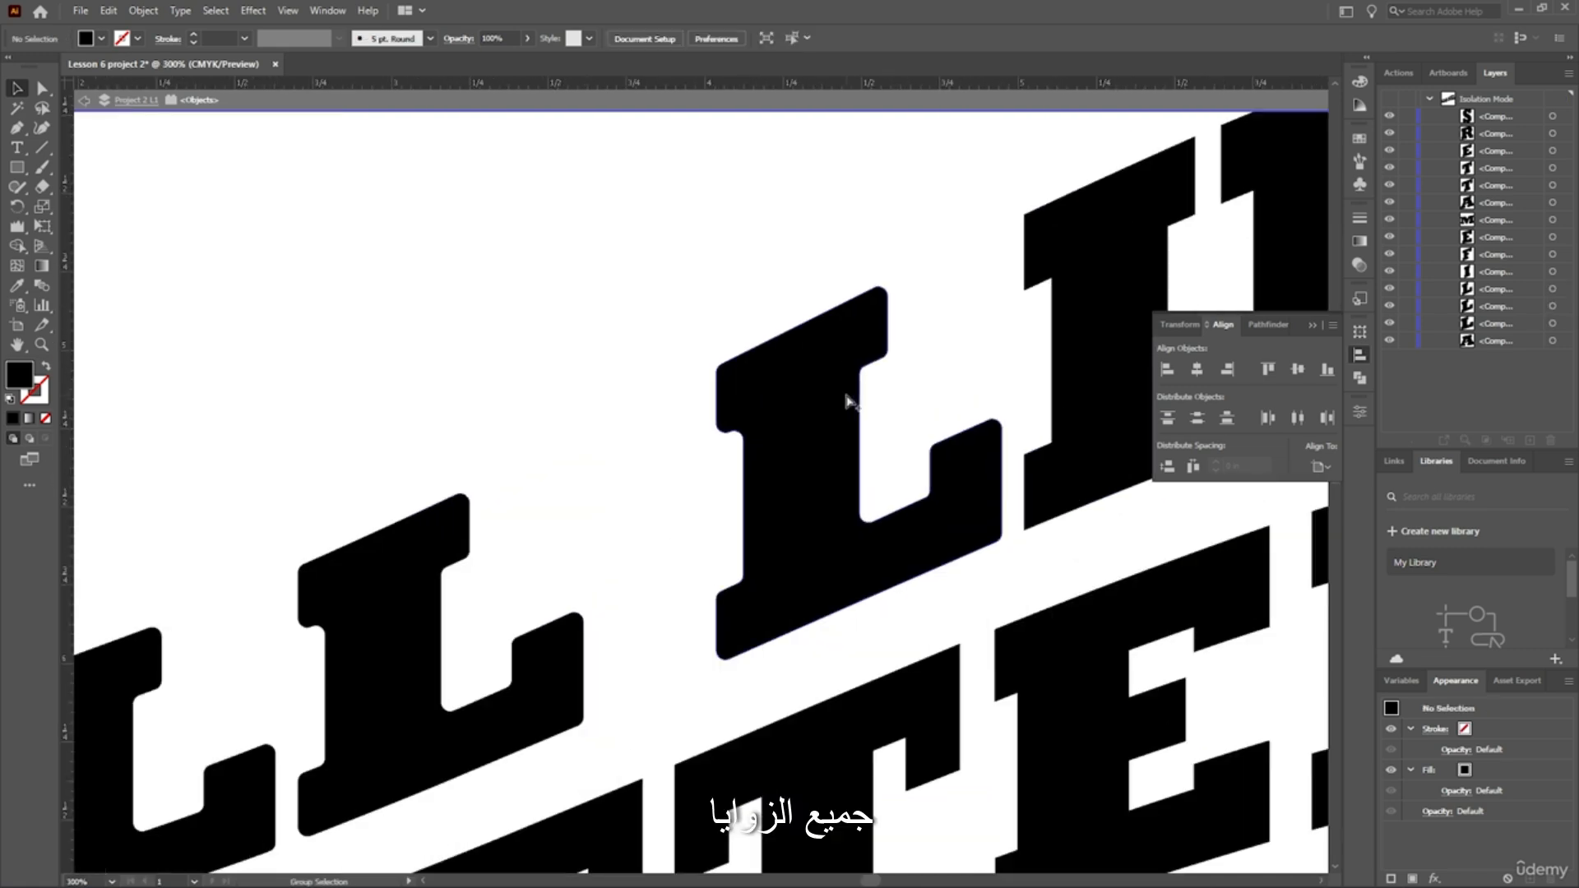
scroll(847, 400, "down", 3)
scroll(851, 538, "up", 1)
scroll(851, 539, "down", 1)
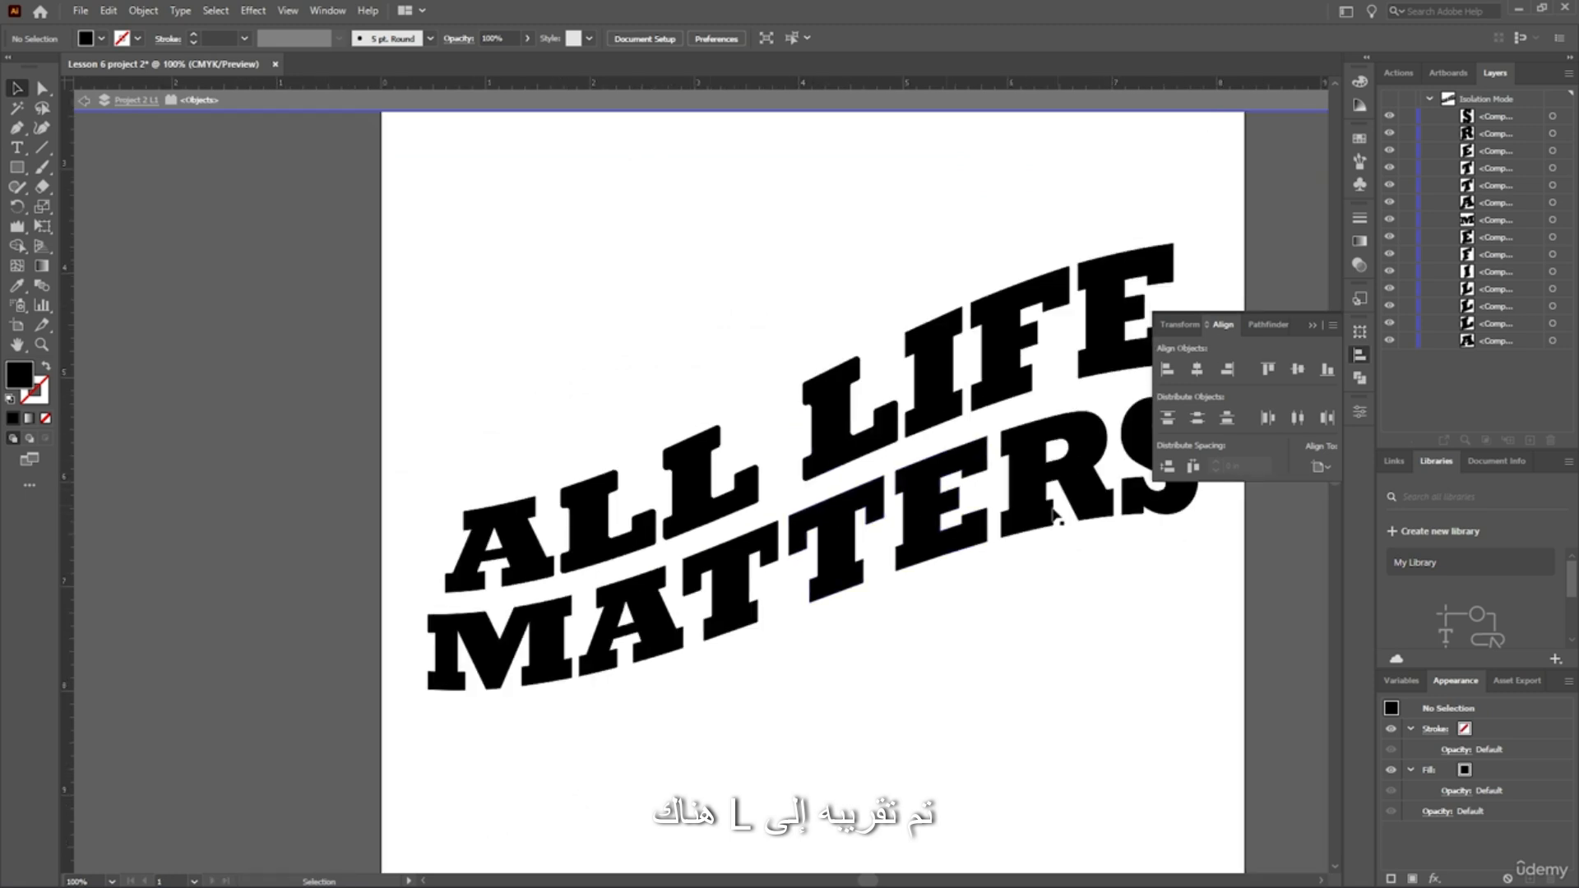
scroll(1055, 517, "up", 2)
scroll(569, 449, "right", 3)
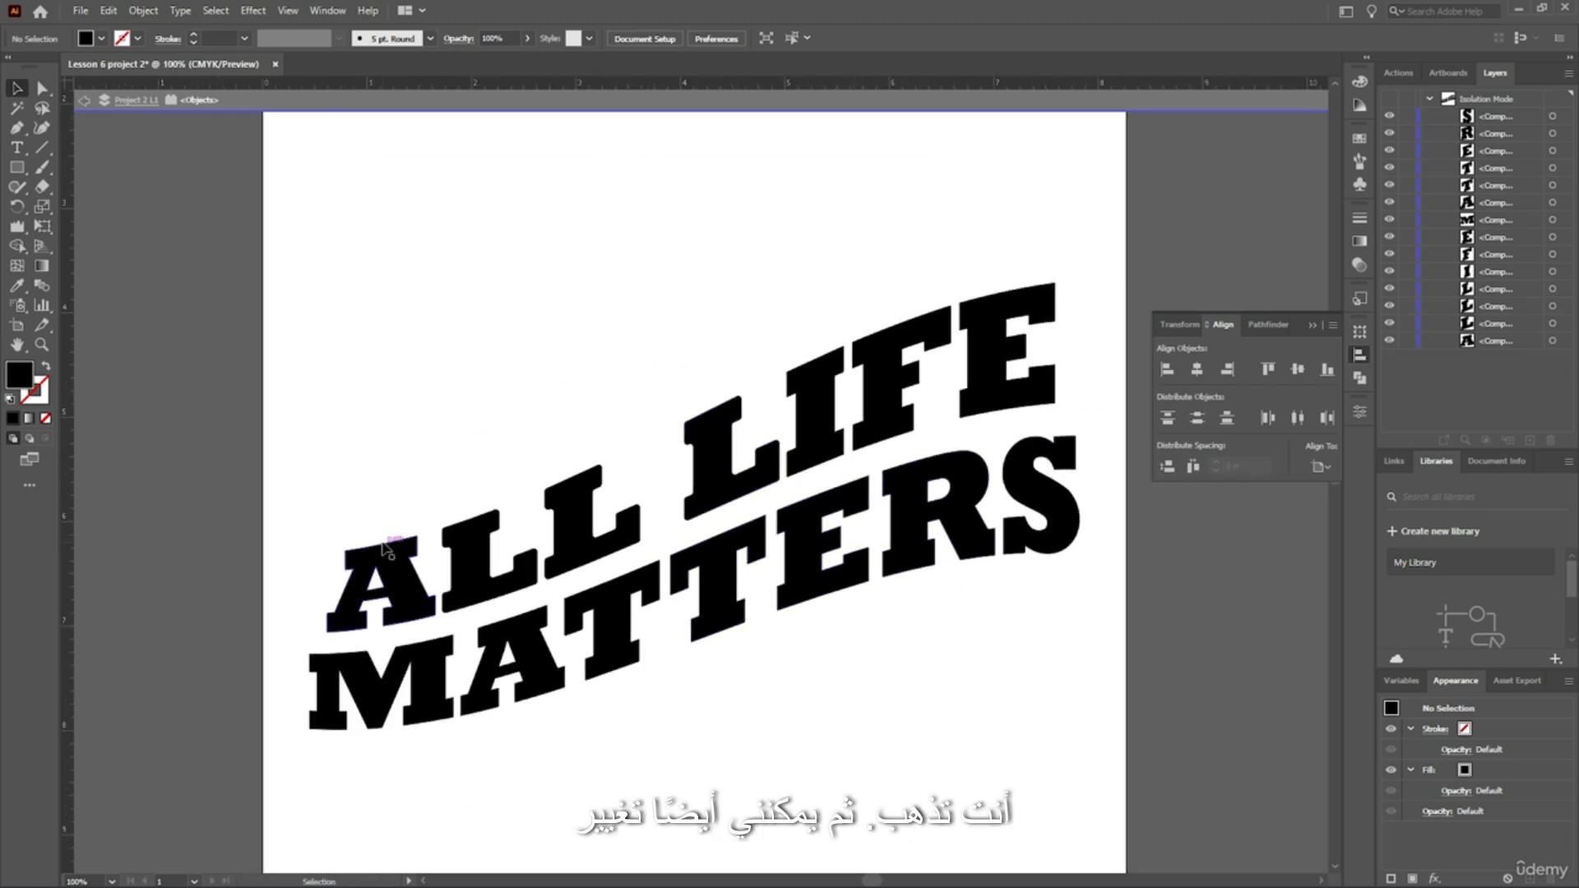
Fill the letter A of ALL with a muted plum colour.
left_click(395, 584)
double_click(23, 376)
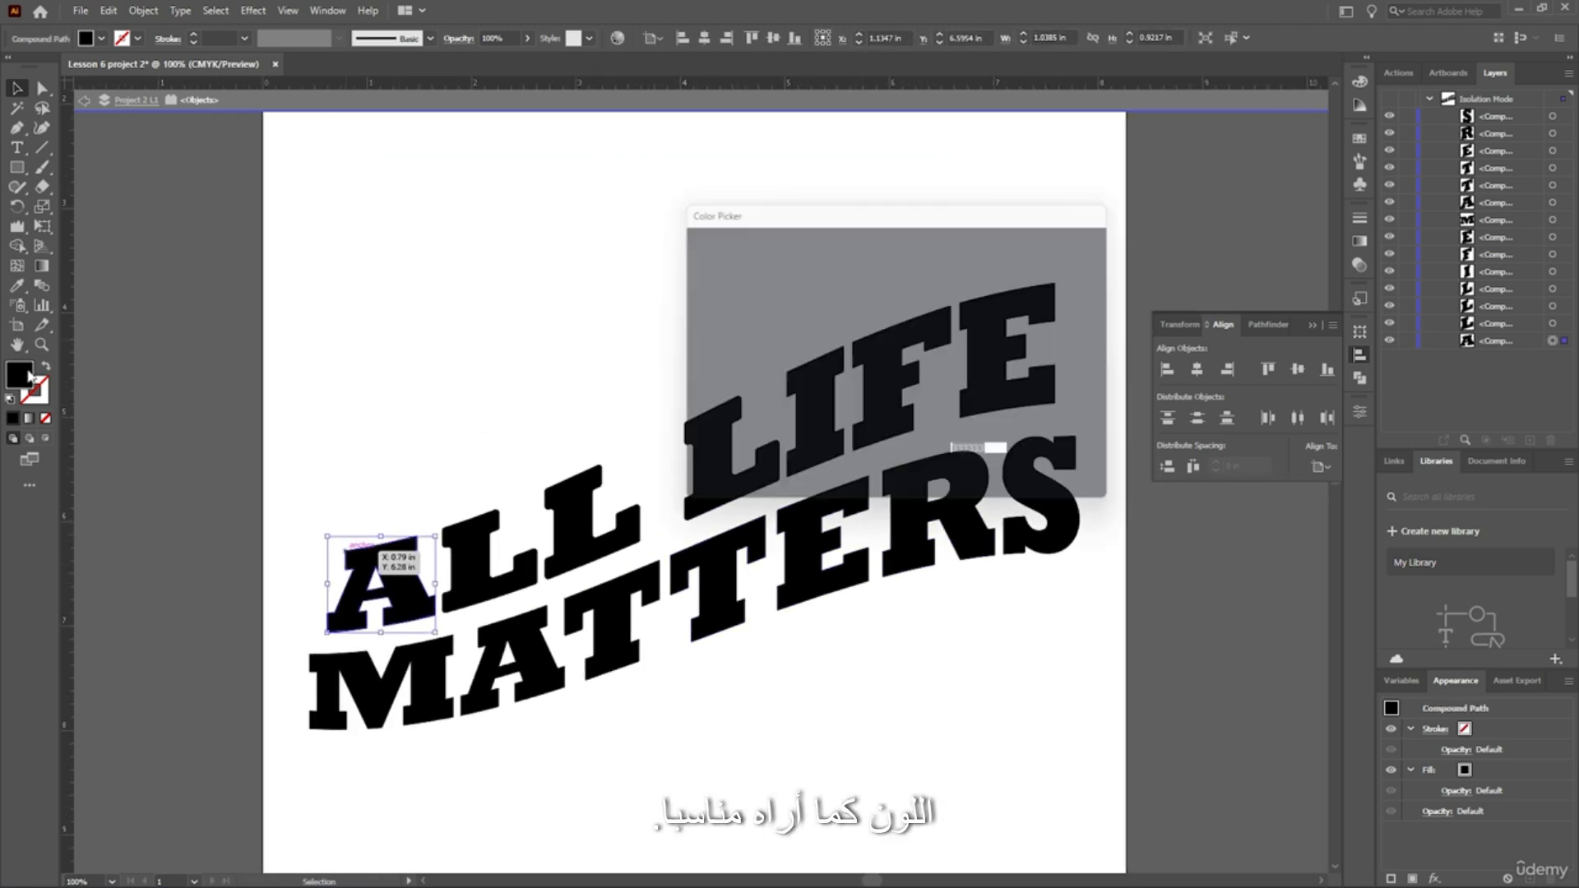
left_click(810, 327)
left_click(1045, 267)
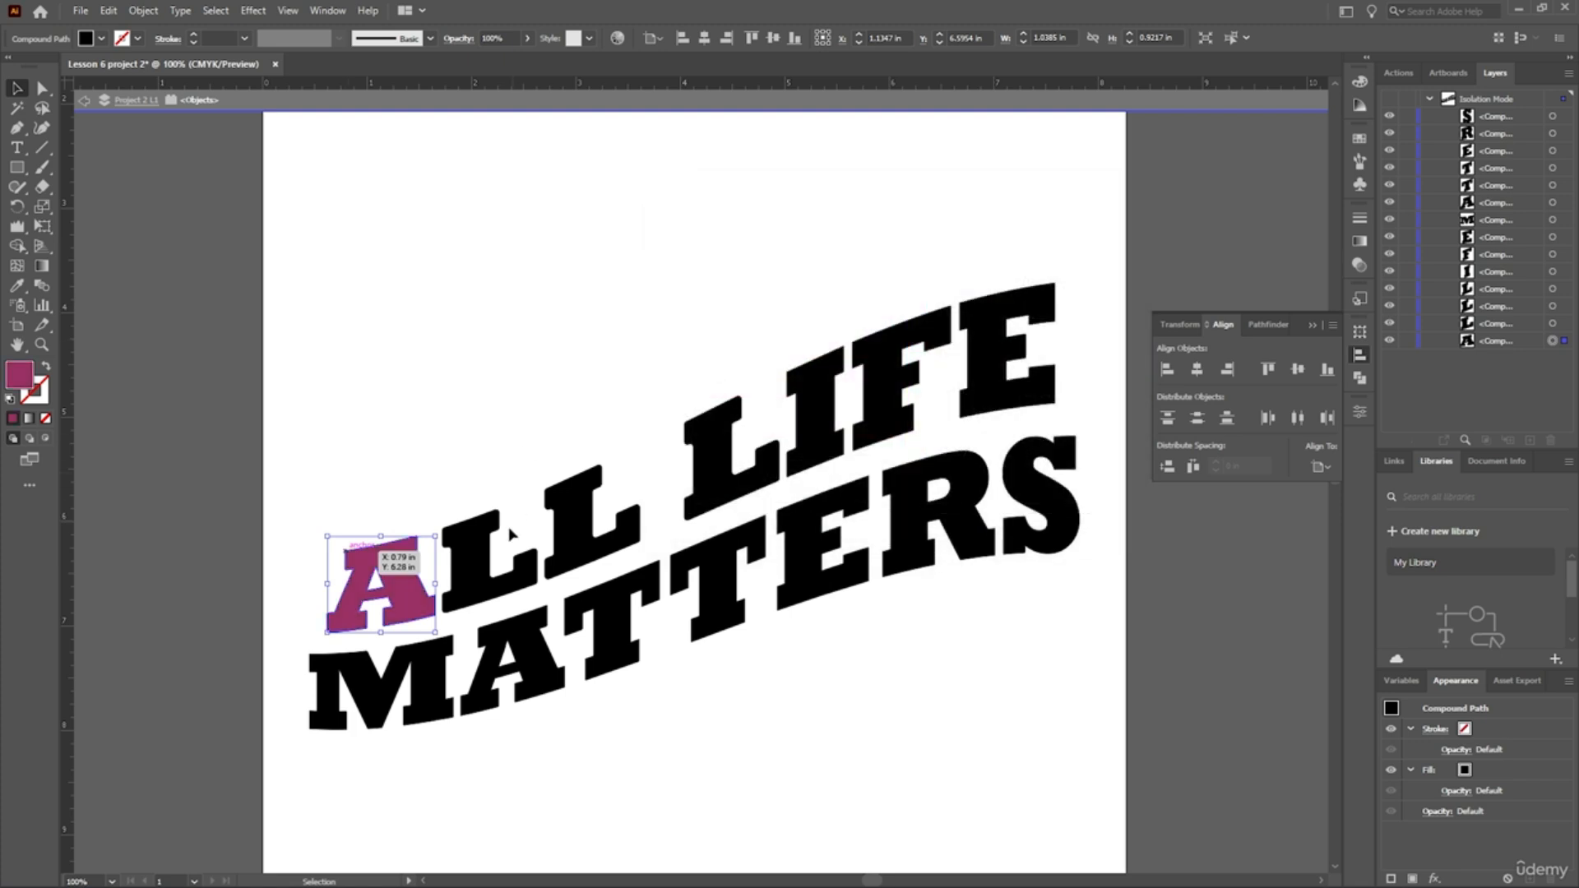
Fill the first L of ALL with a bright hot pink.
left_click(486, 562)
double_click(23, 376)
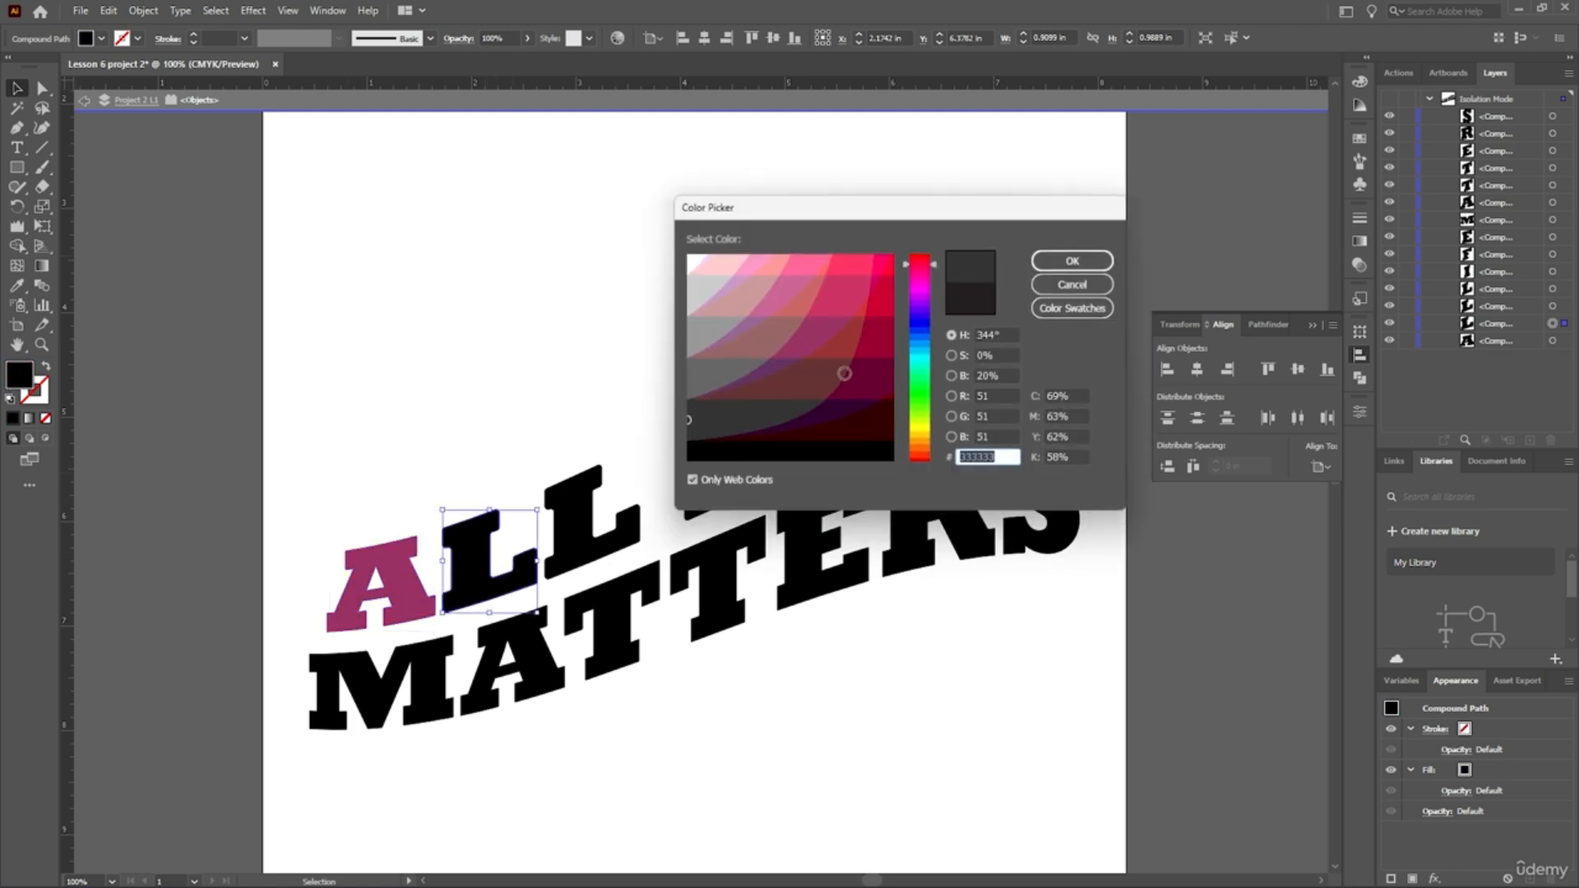
left_click(883, 276)
left_click(1045, 265)
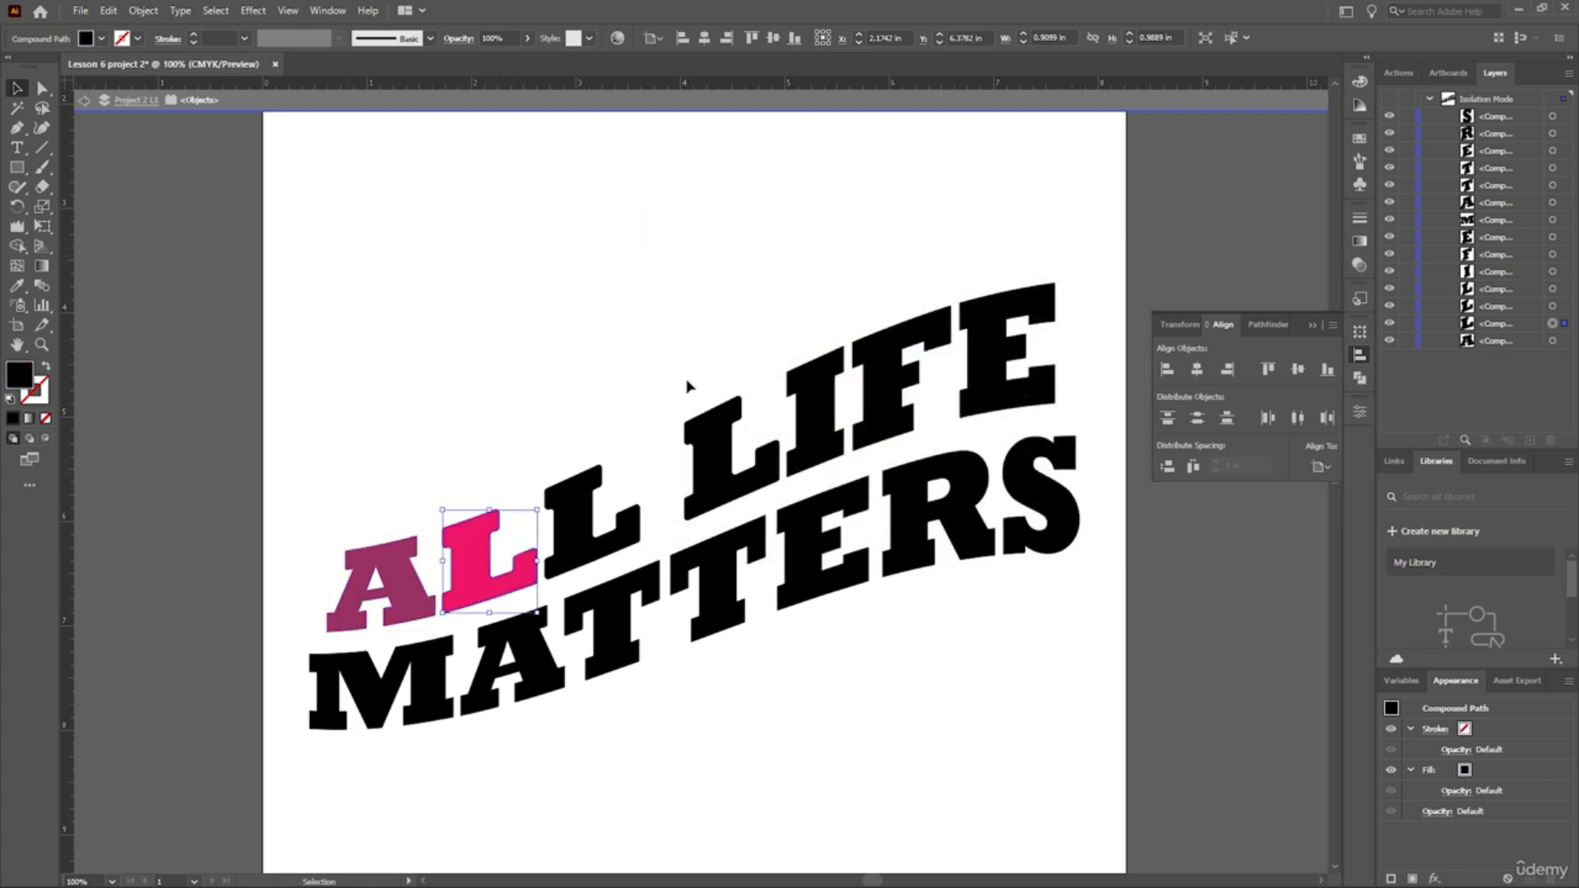
Exit isolation mode and fill the second L of ALL with the light pink FF6699.
double_click(576, 531)
double_click(624, 401)
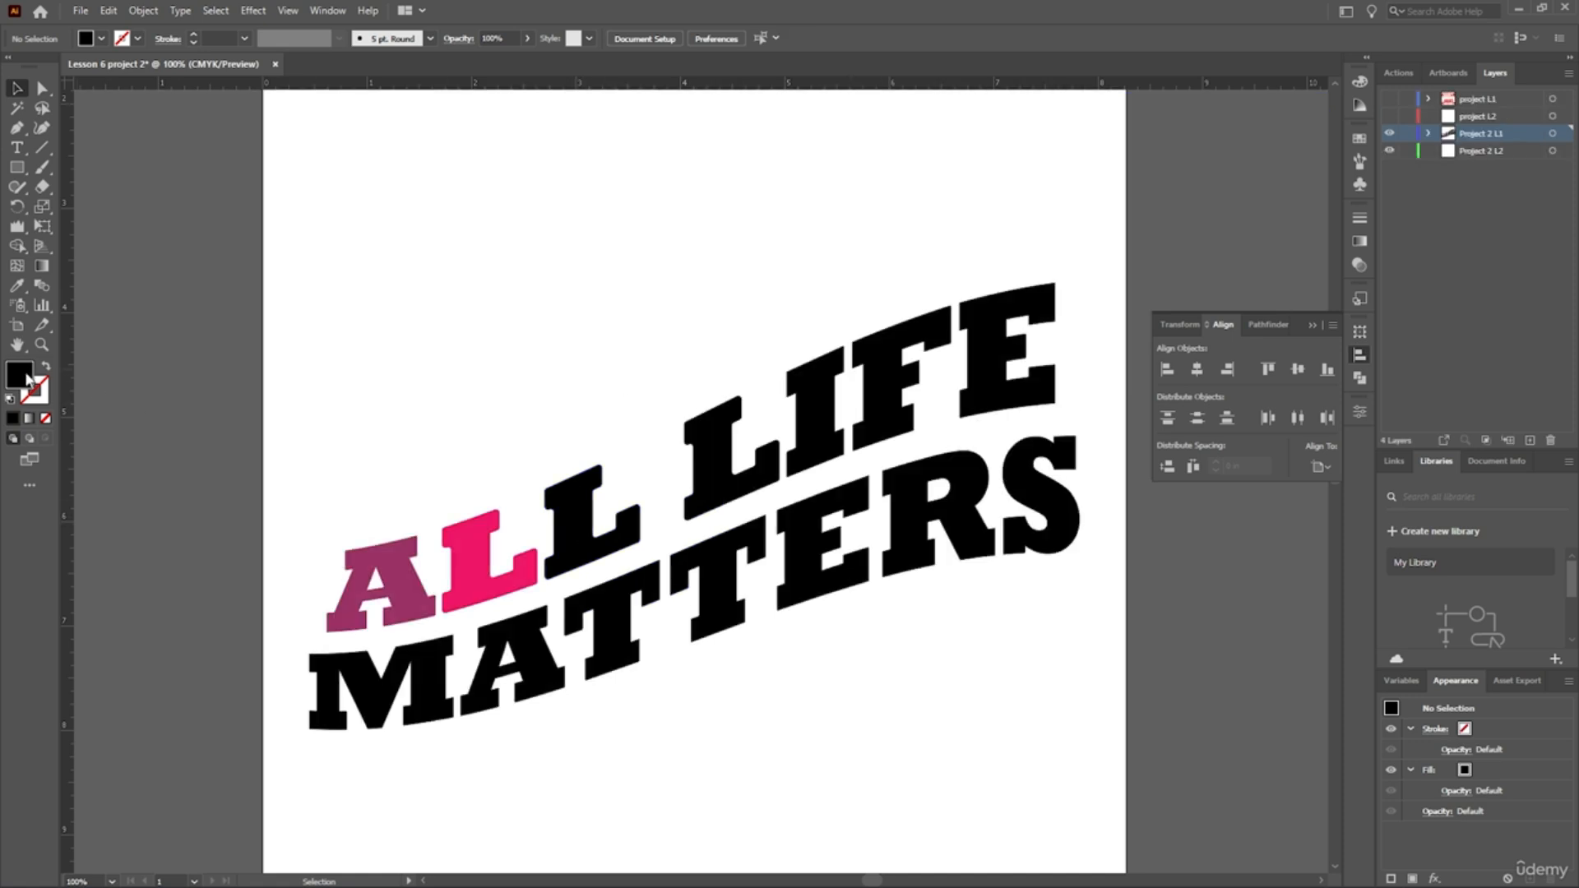
left_click(560, 530)
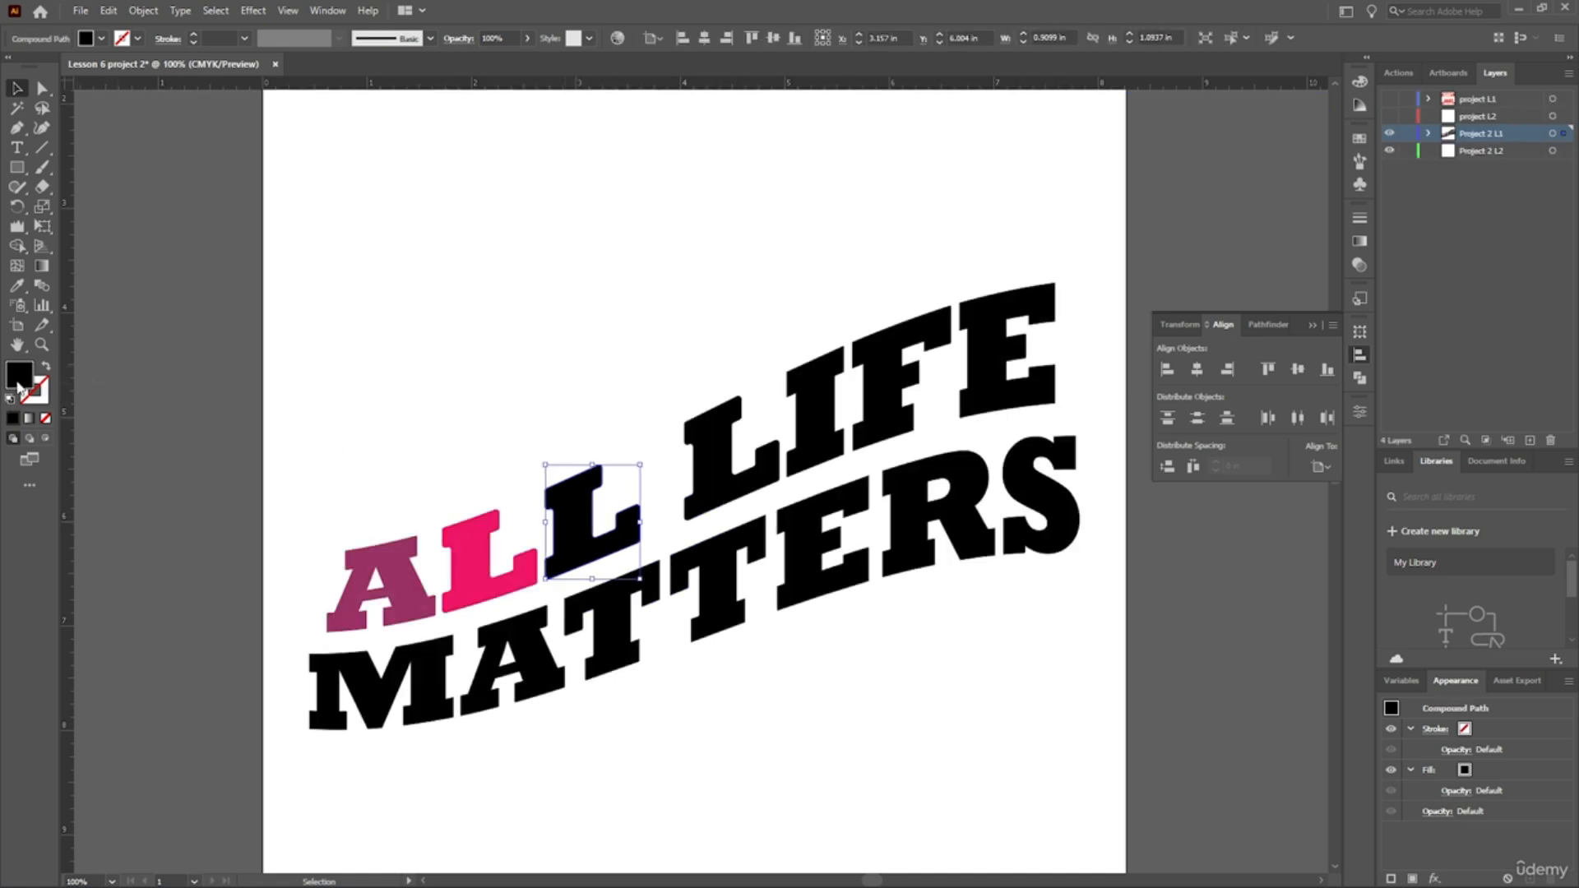
double_click(18, 383)
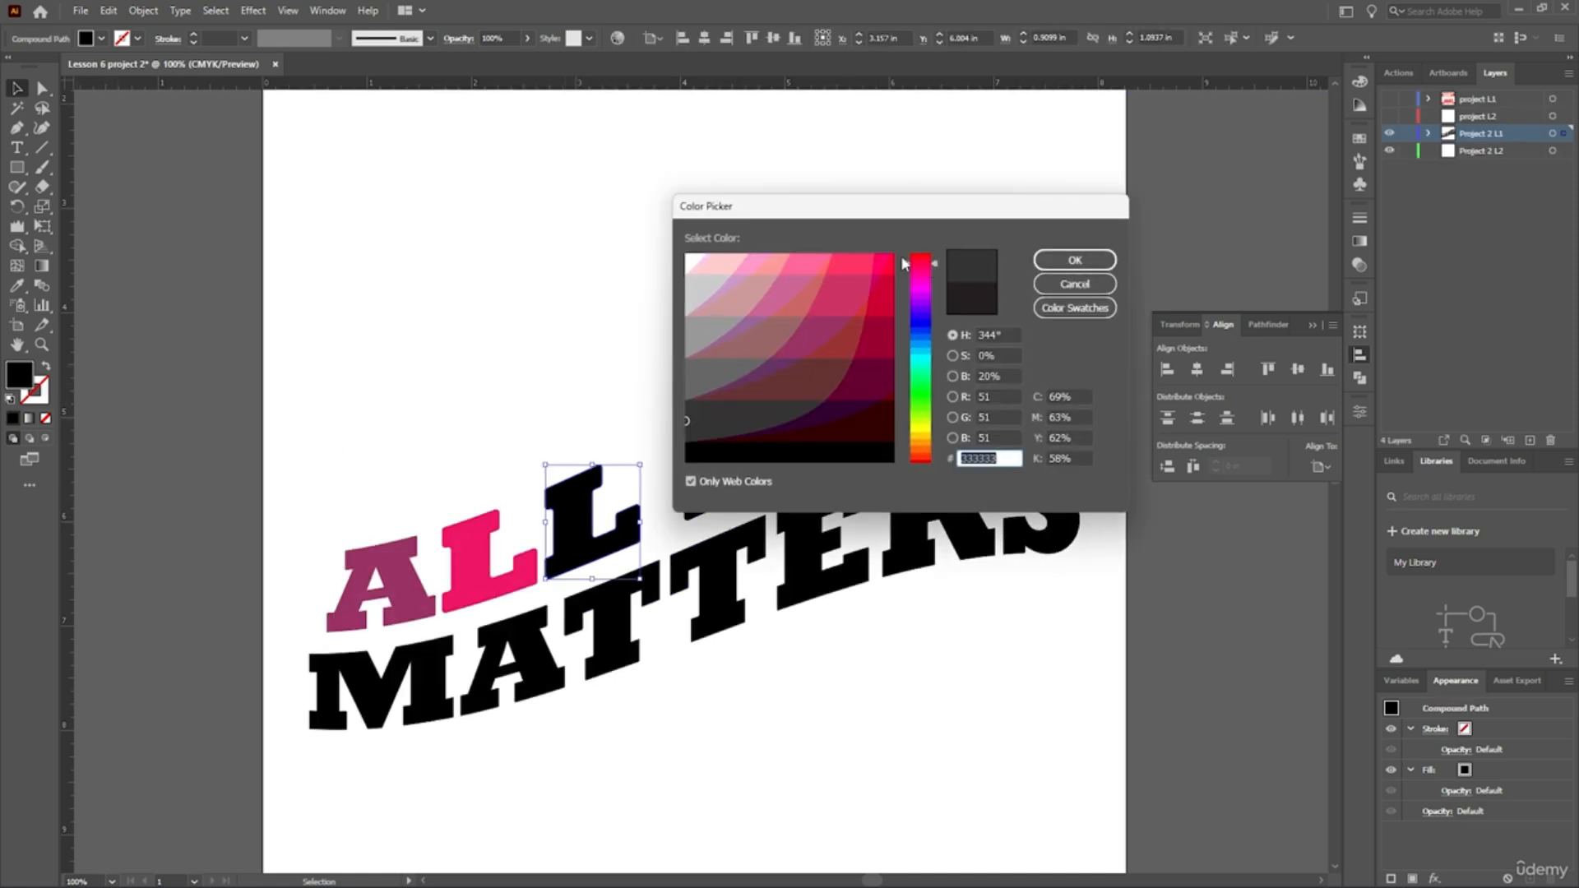
left_click(843, 259)
left_click(1075, 259)
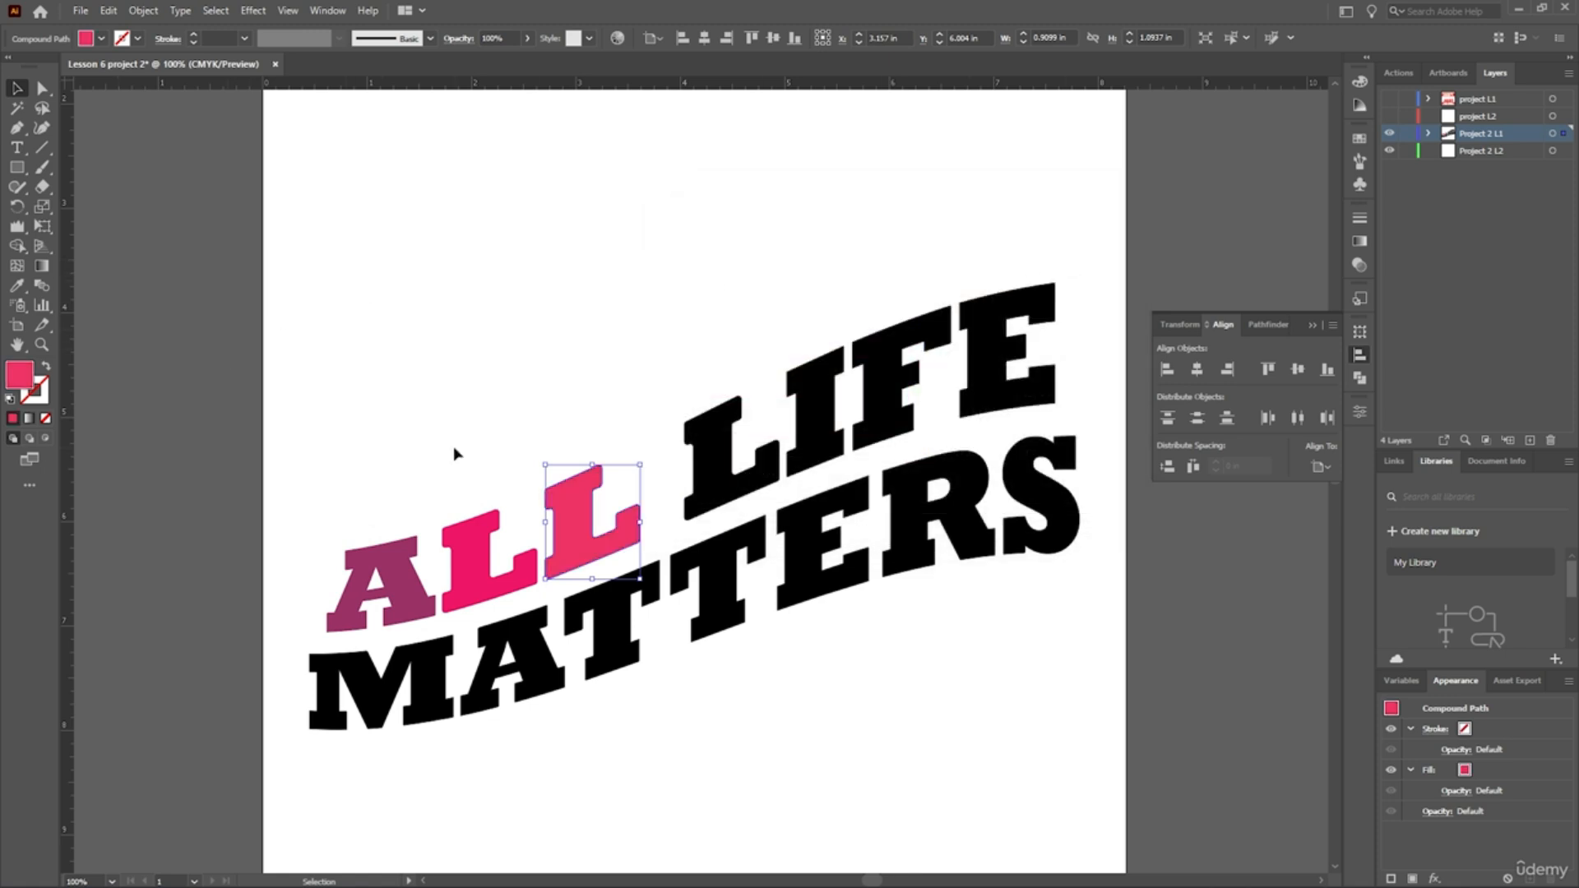
double_click(12, 380)
left_click(811, 261)
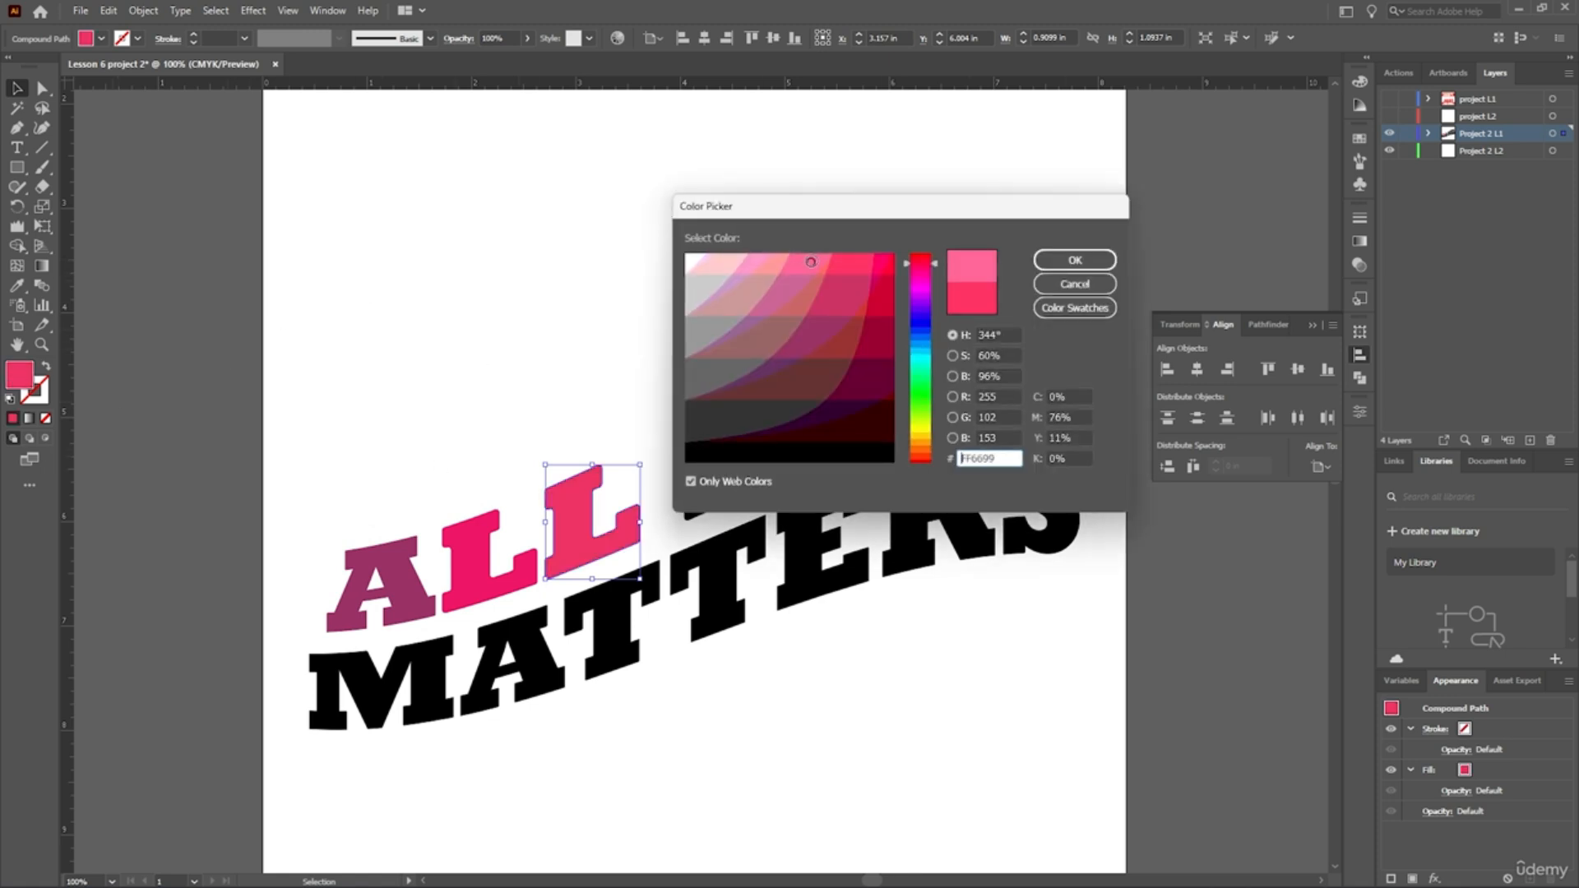
left_click(1038, 262)
Fill the L of LIFE with the magenta pink FF33CC.
left_click(709, 440)
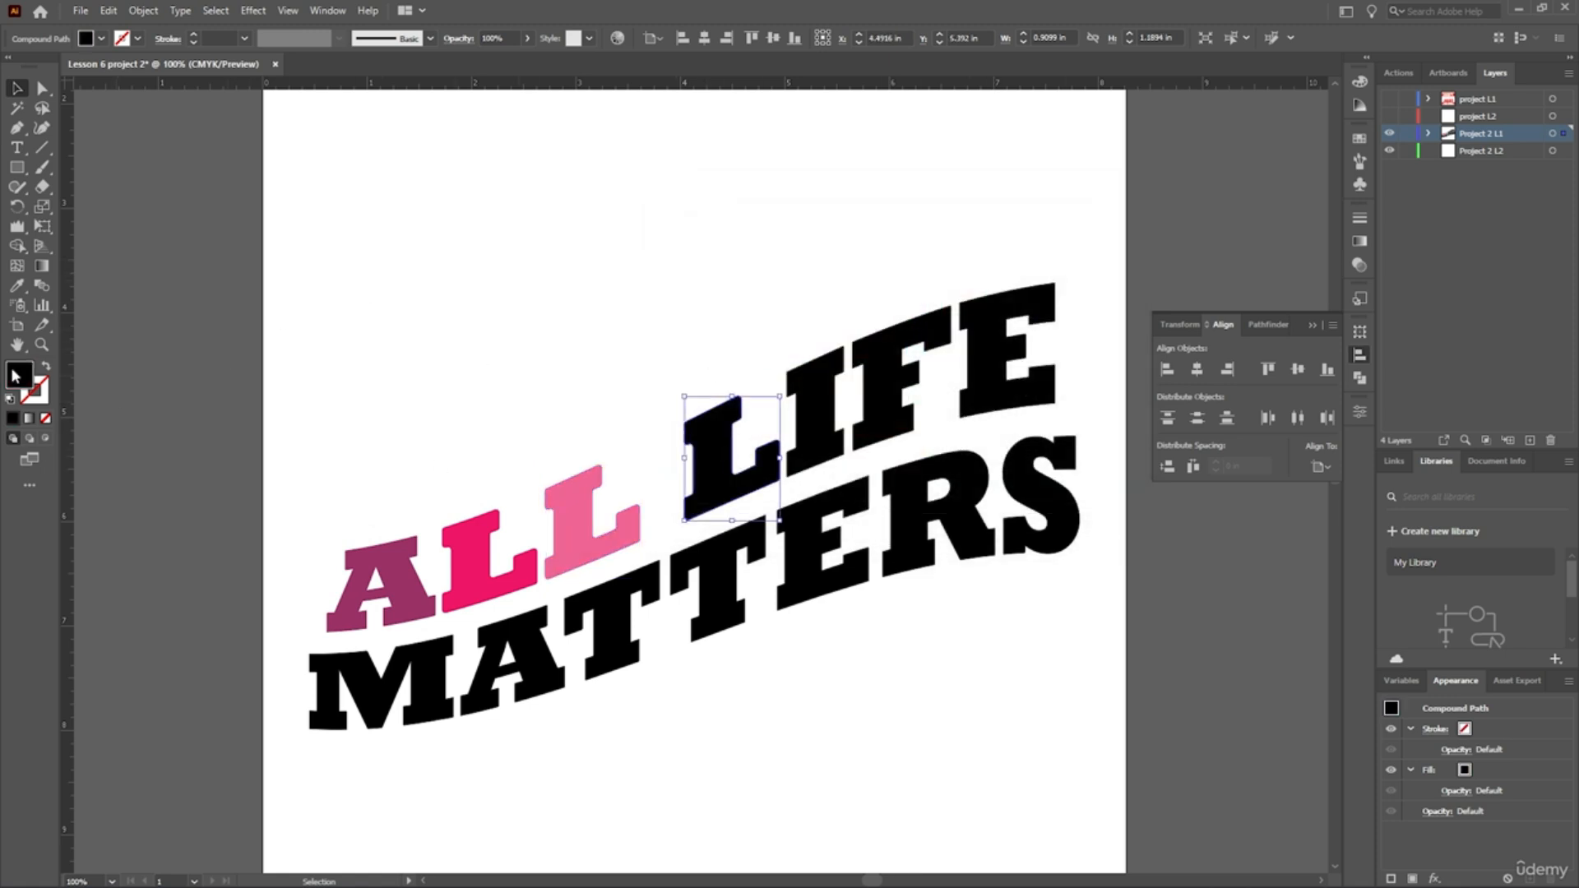
double_click(26, 382)
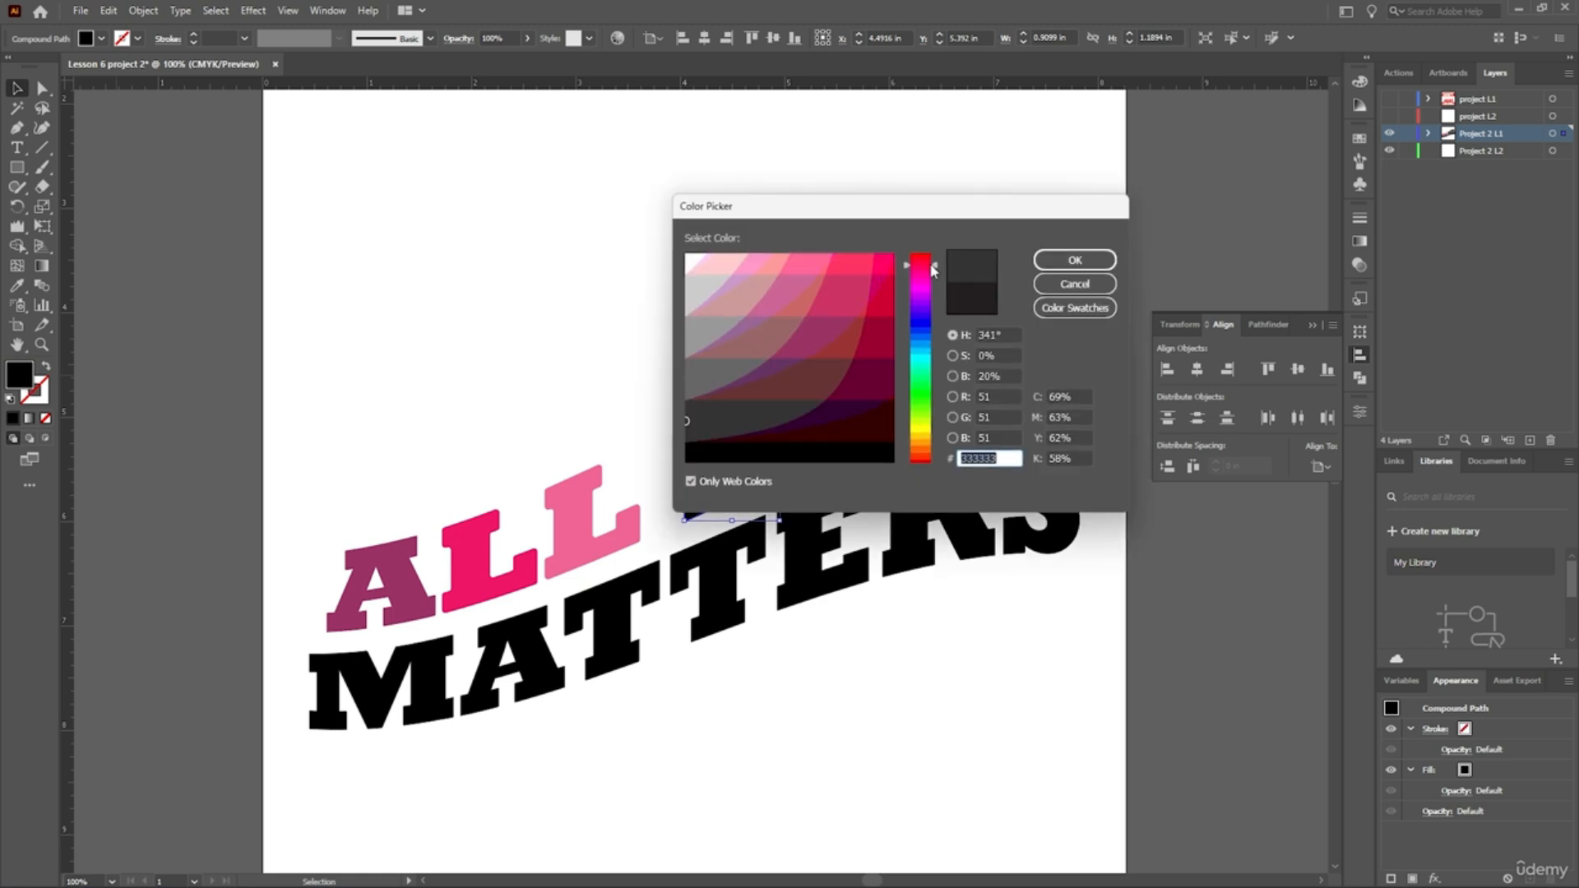
left_click(844, 265)
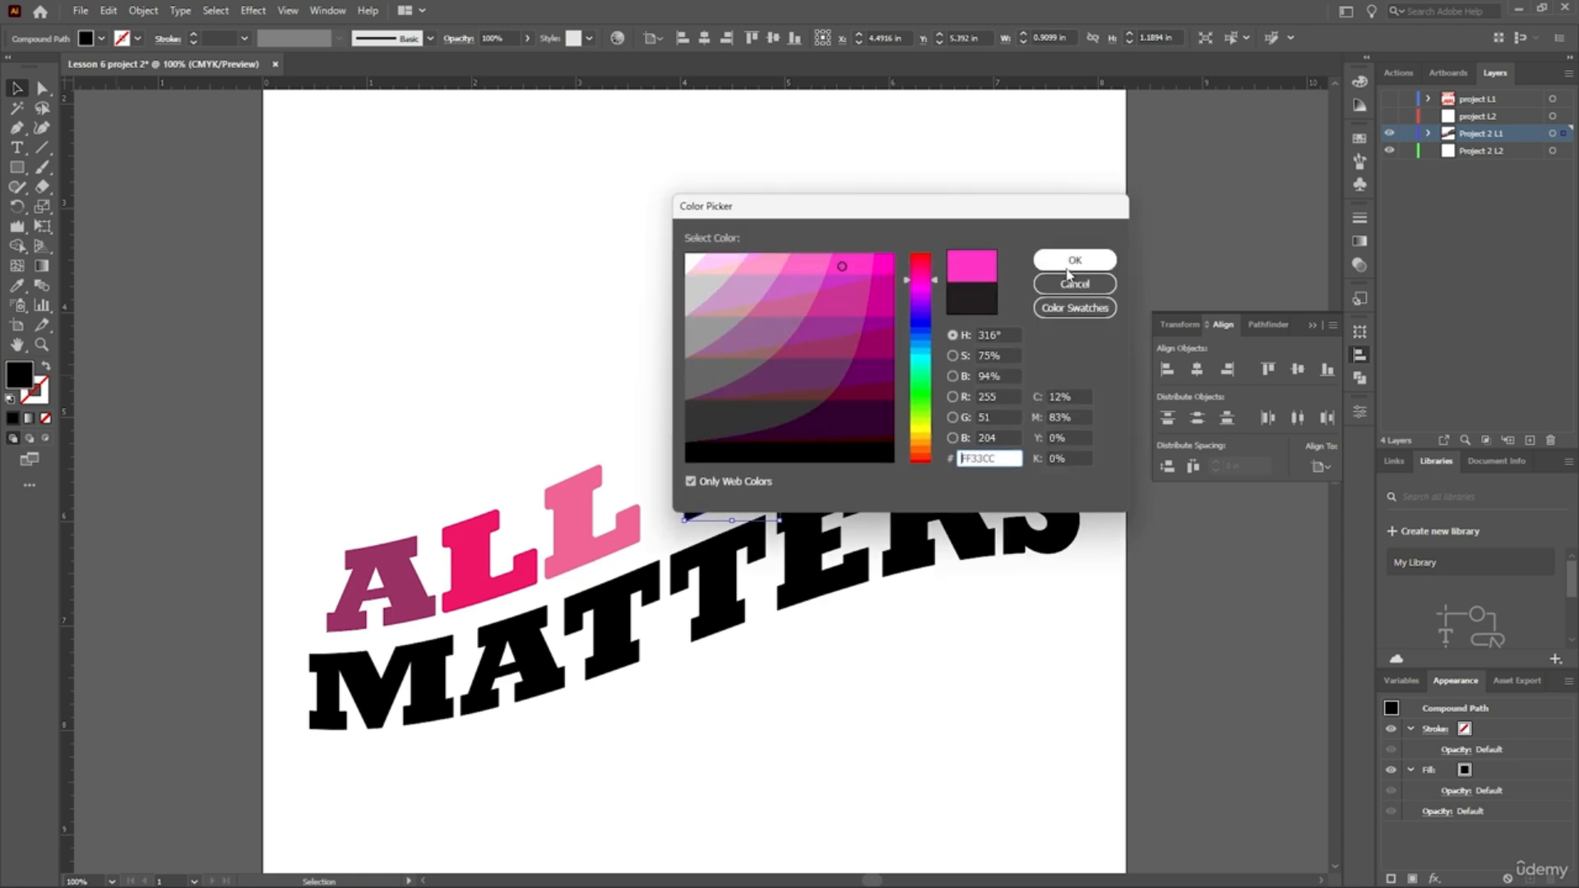
left_click(1069, 260)
Fill the I of LIFE with a purple from the violet hue range.
left_click(814, 397)
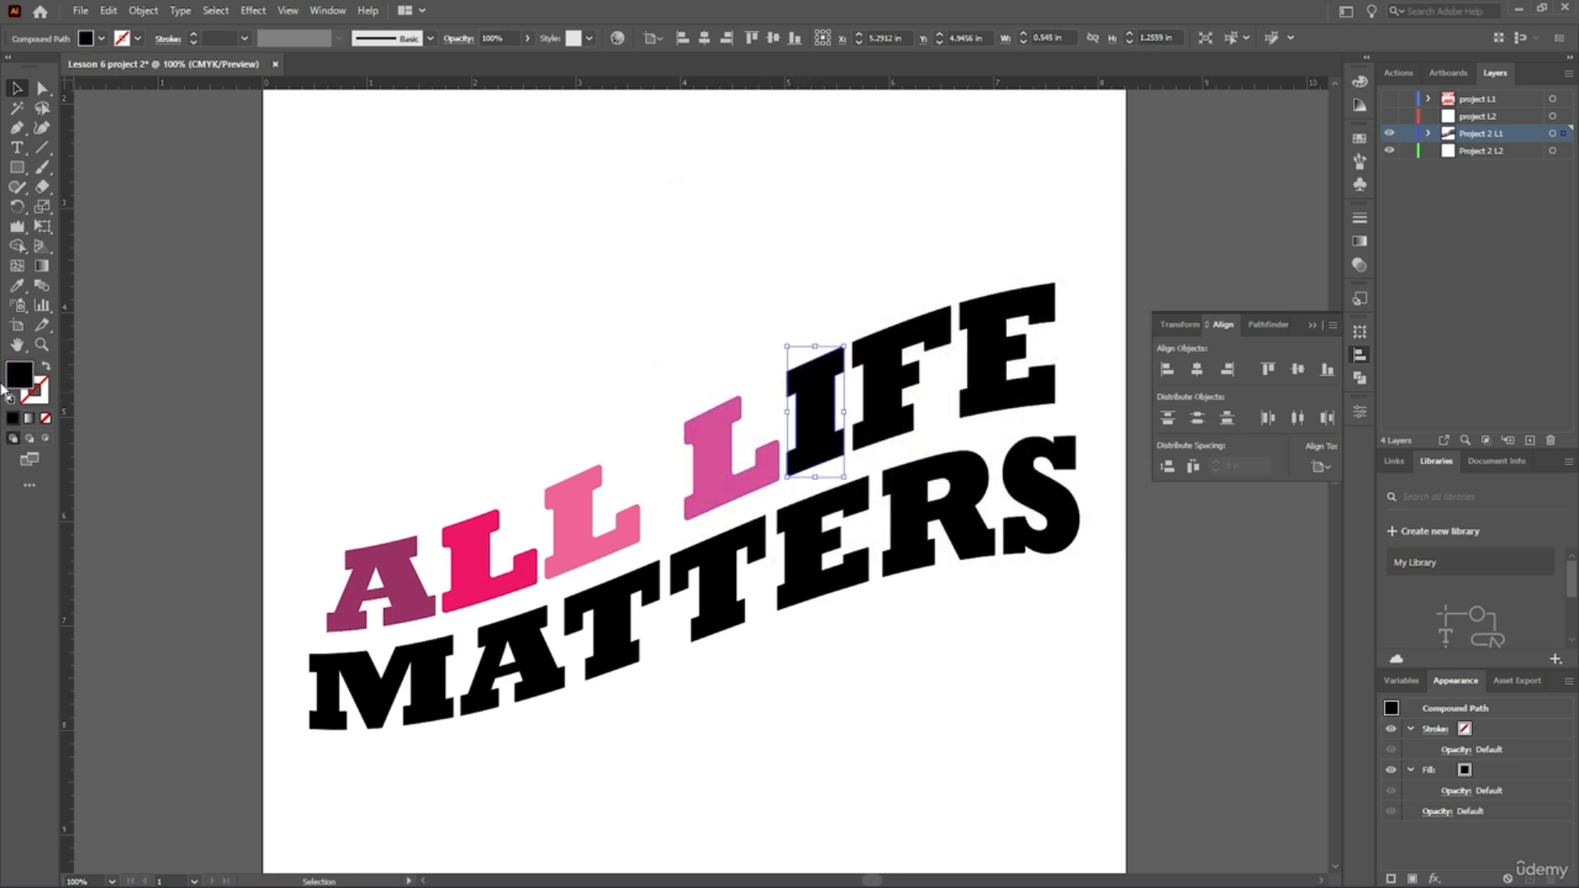
double_click(17, 379)
left_click(908, 302)
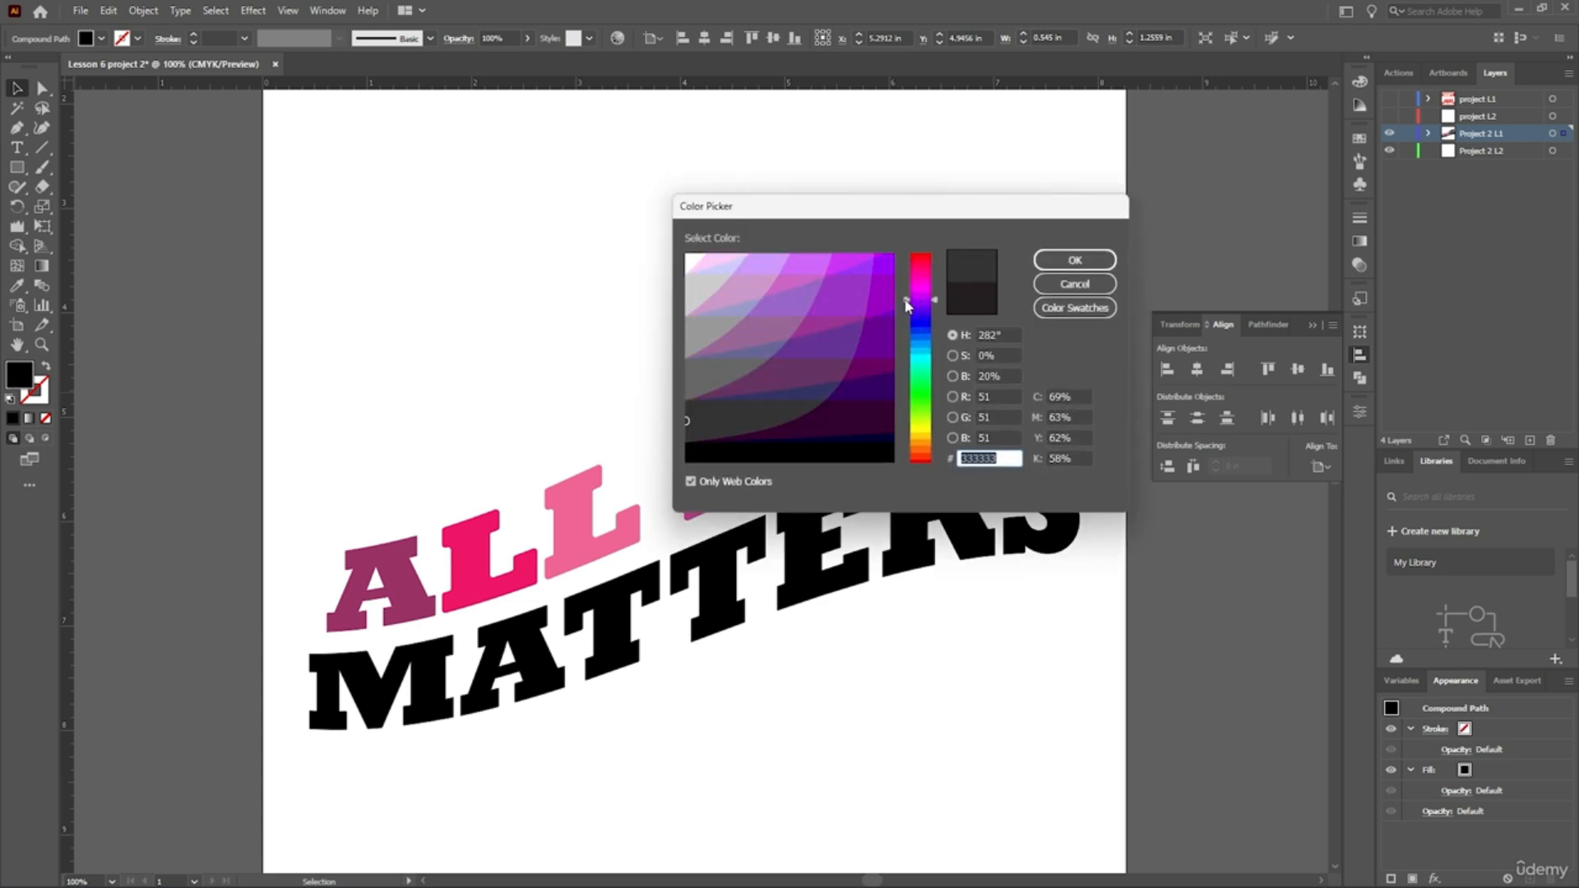
left_click(863, 268)
left_click(1074, 260)
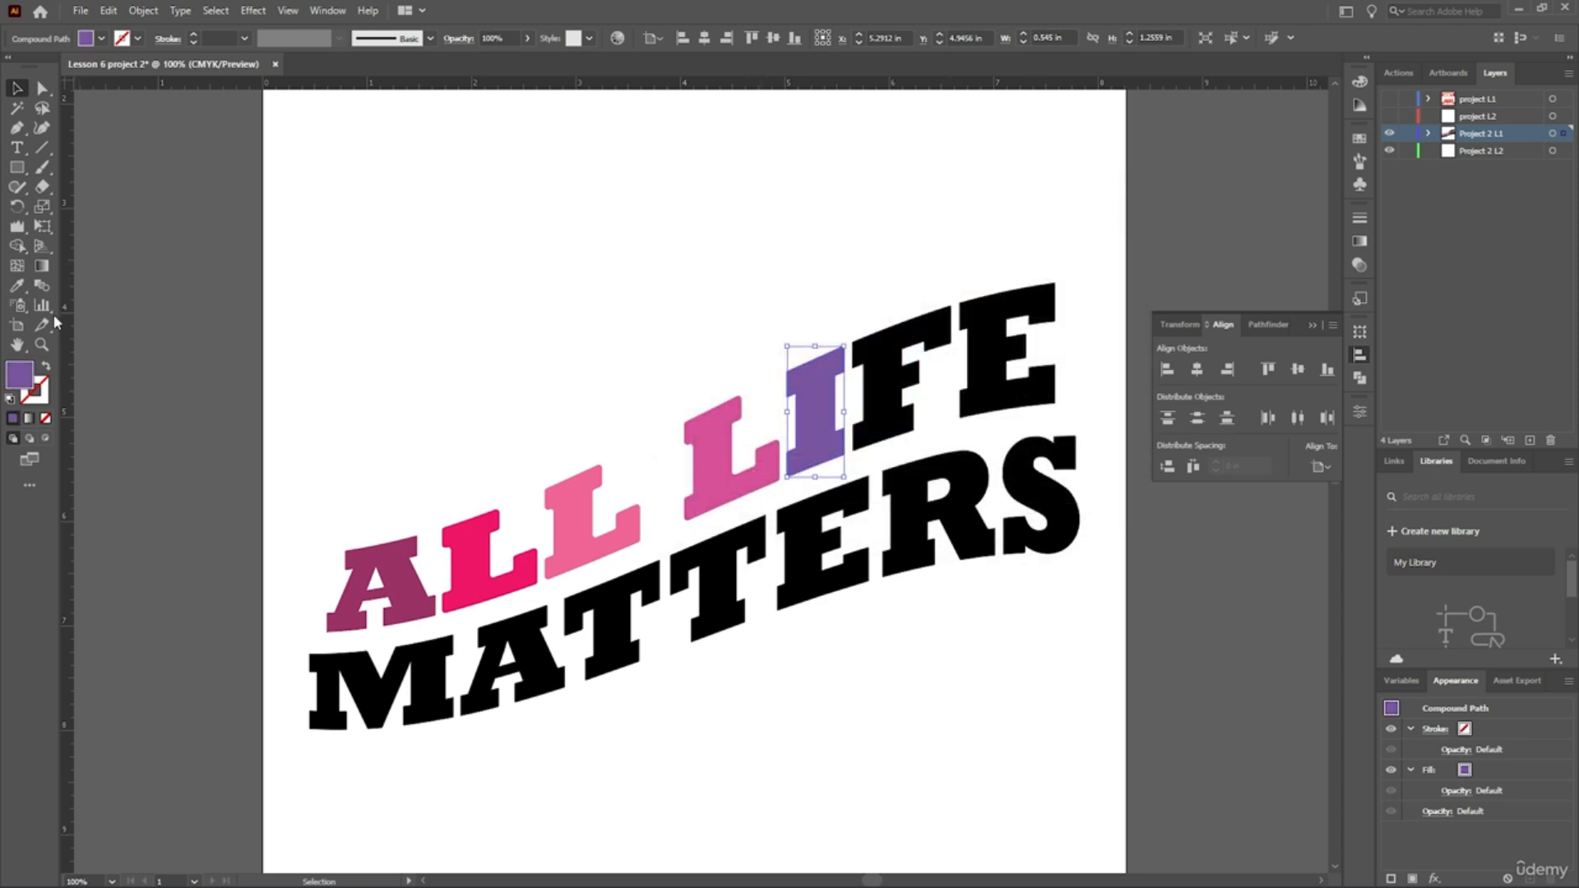
Fill the F of LIFE with the deep violet 6600CC.
left_click(911, 396)
double_click(14, 374)
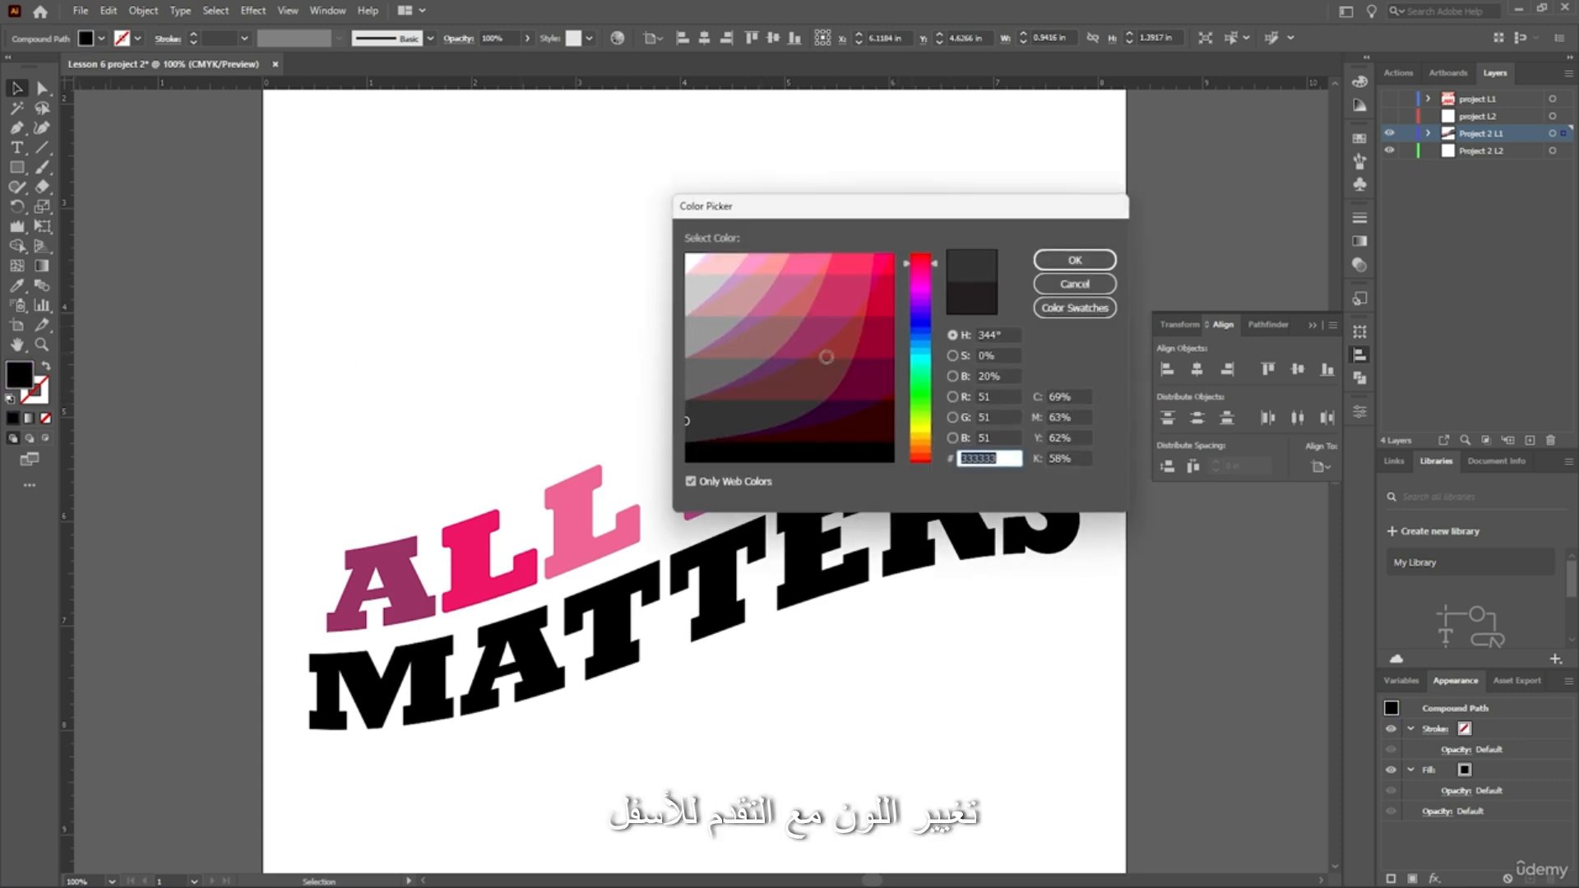
left_click_drag(925, 292, 926, 308)
left_click(888, 278)
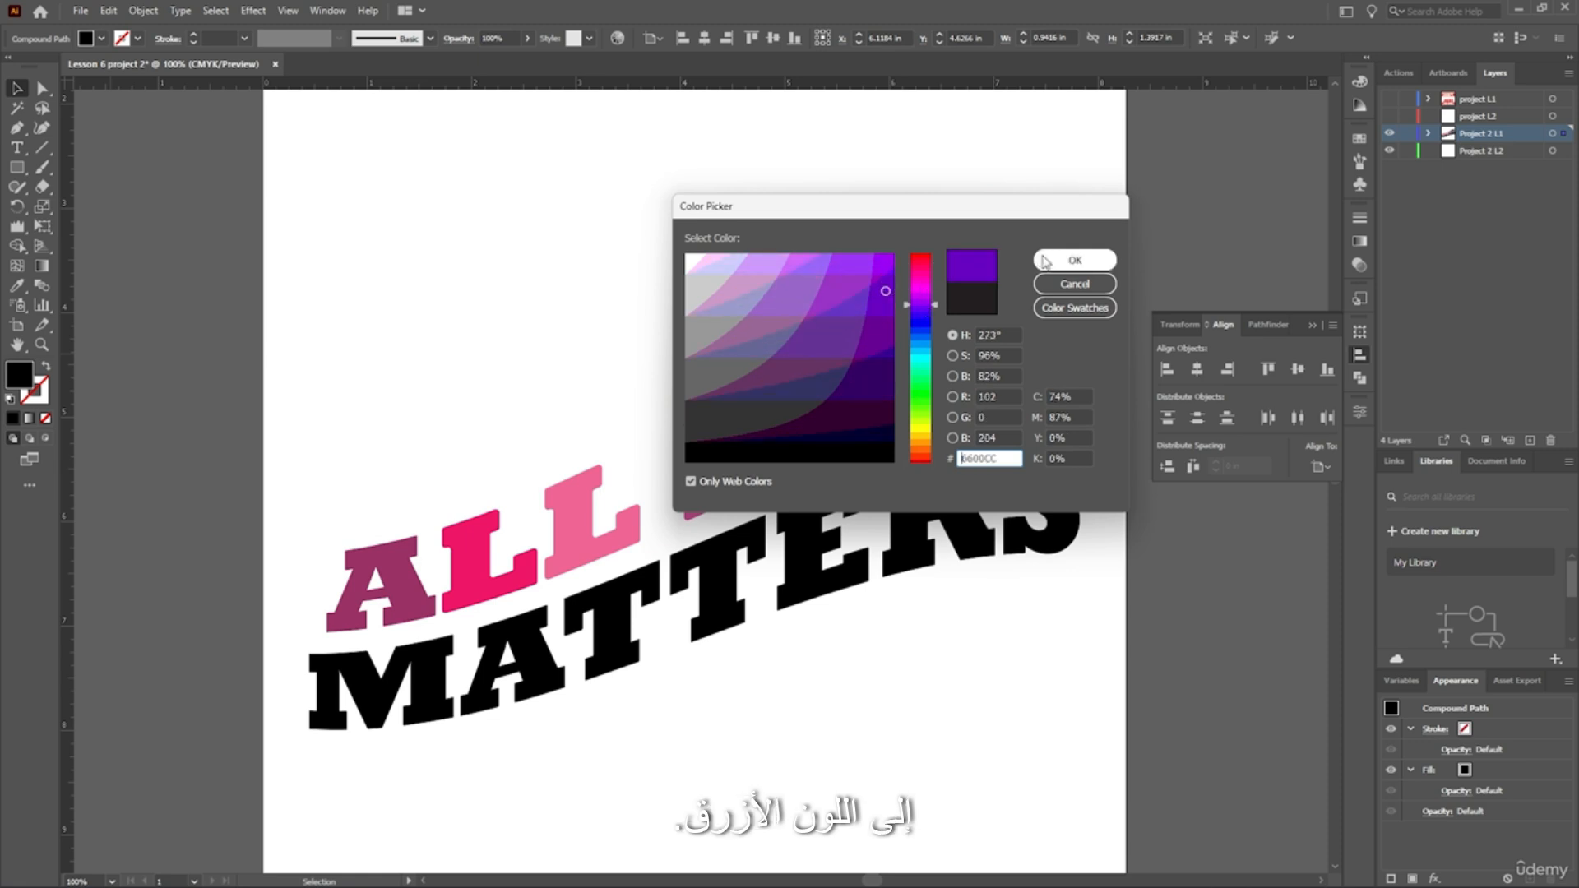
left_click(1045, 262)
Fill the E of LIFE with a blue-violet colour and deselect it.
left_click(981, 387)
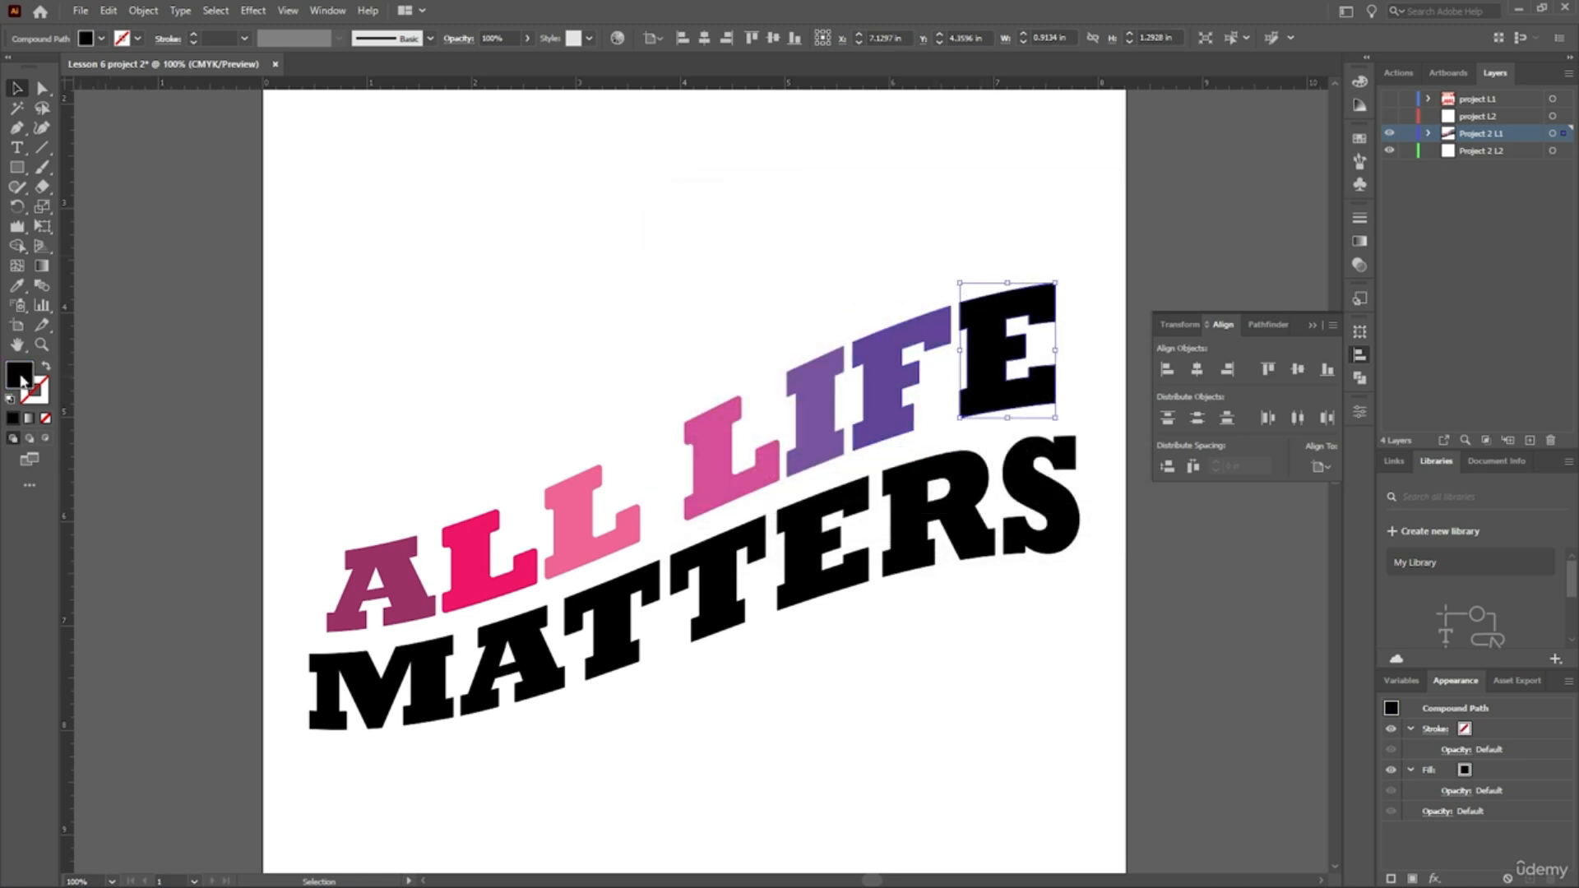
double_click(19, 375)
left_click(923, 319)
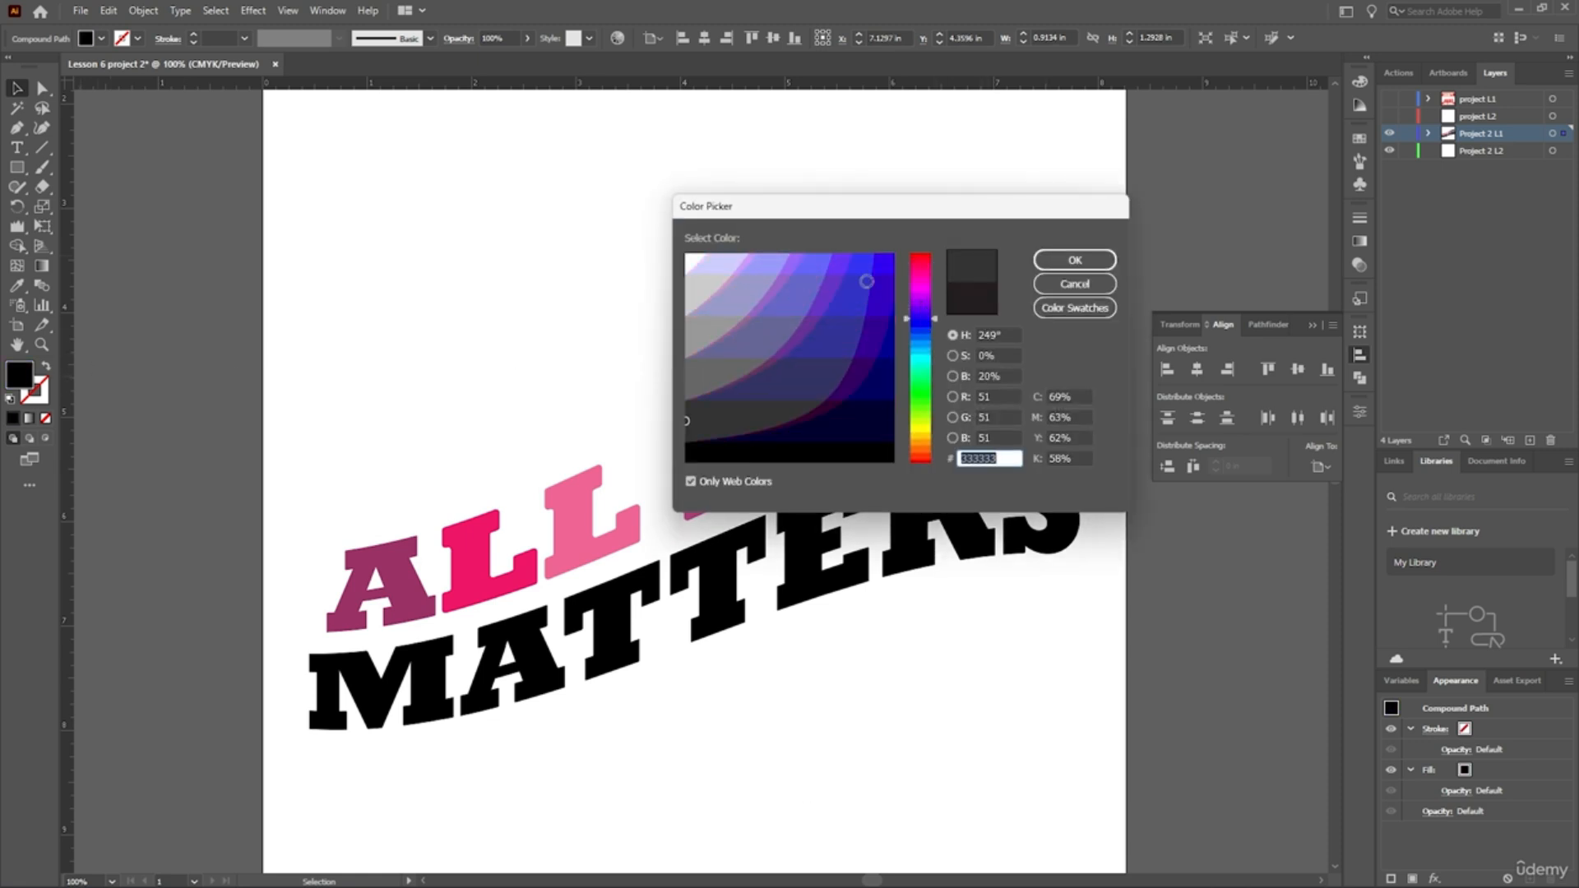
left_click(832, 300)
left_click(1048, 260)
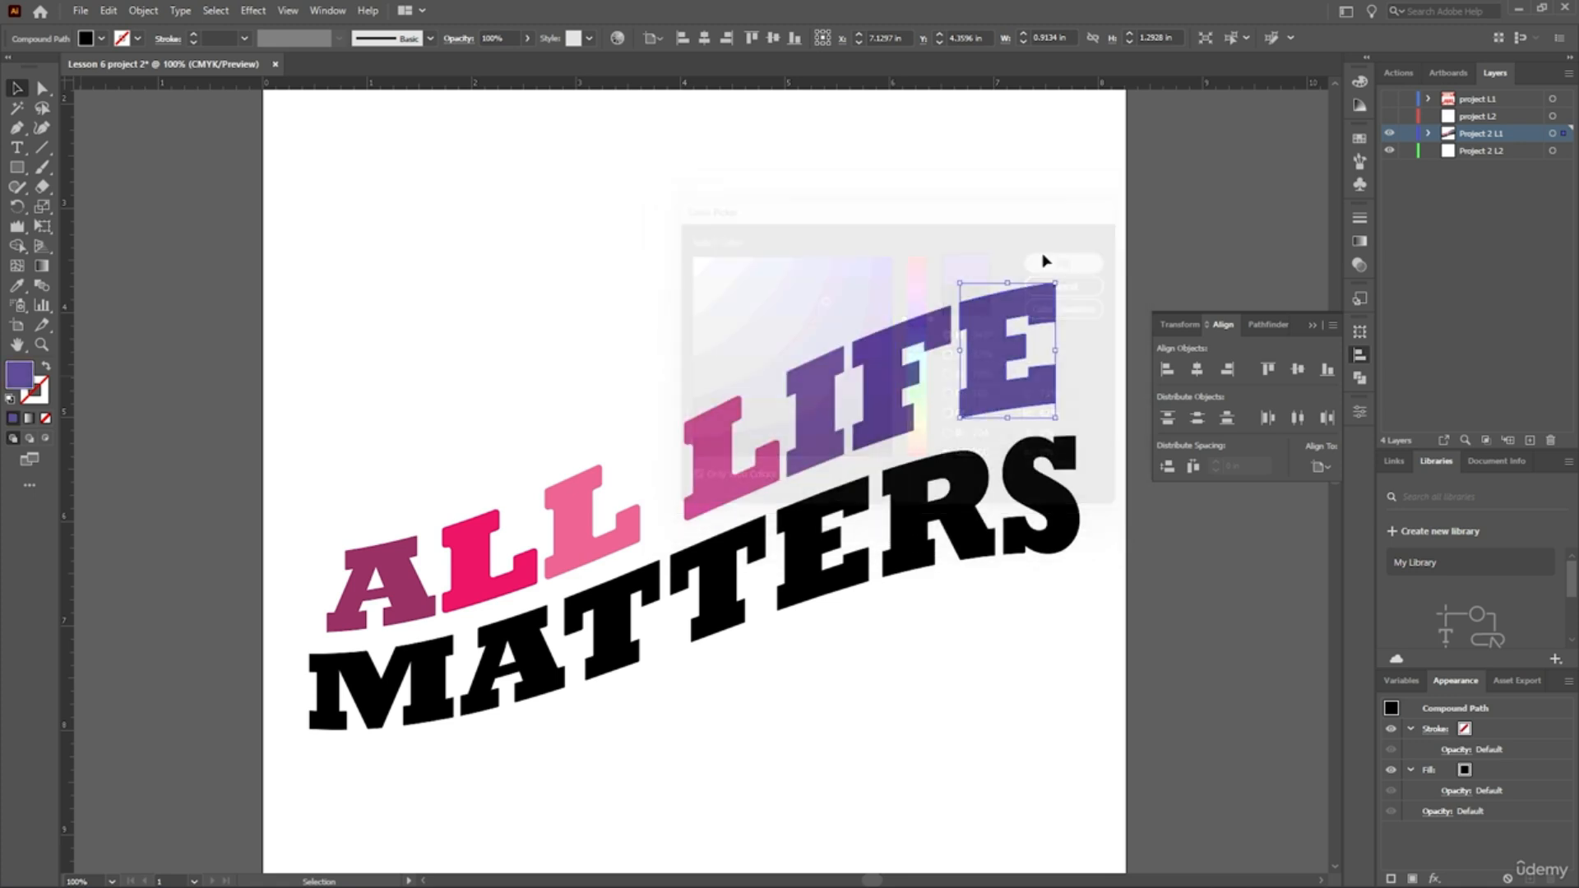
left_click(757, 238)
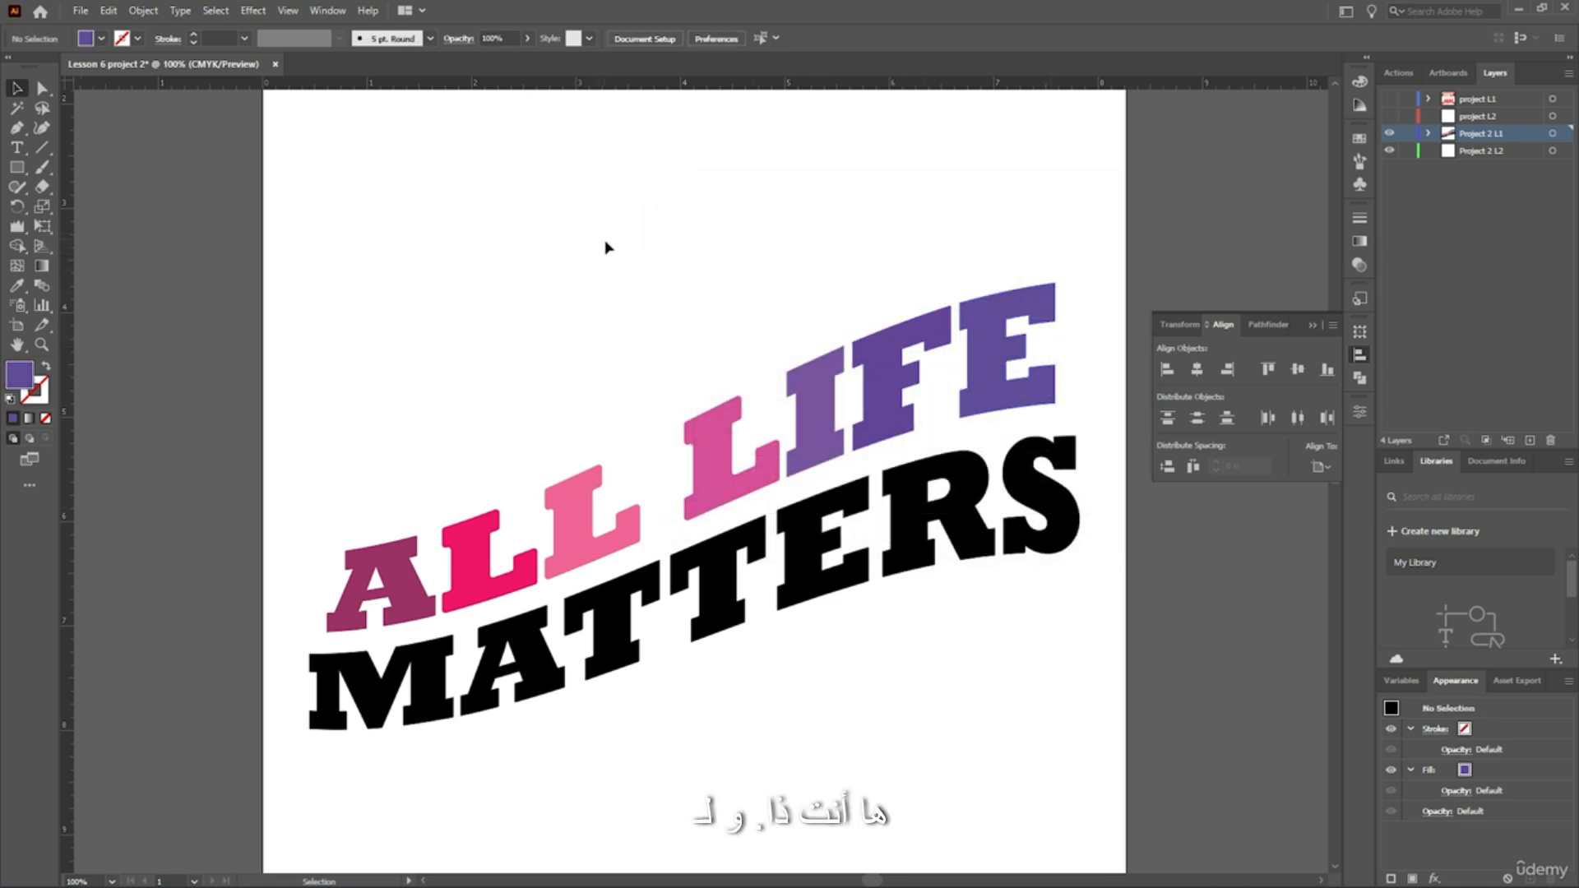
Select all the letters of MATTERS together.
scroll(609, 247, "down", 2)
left_click(418, 623)
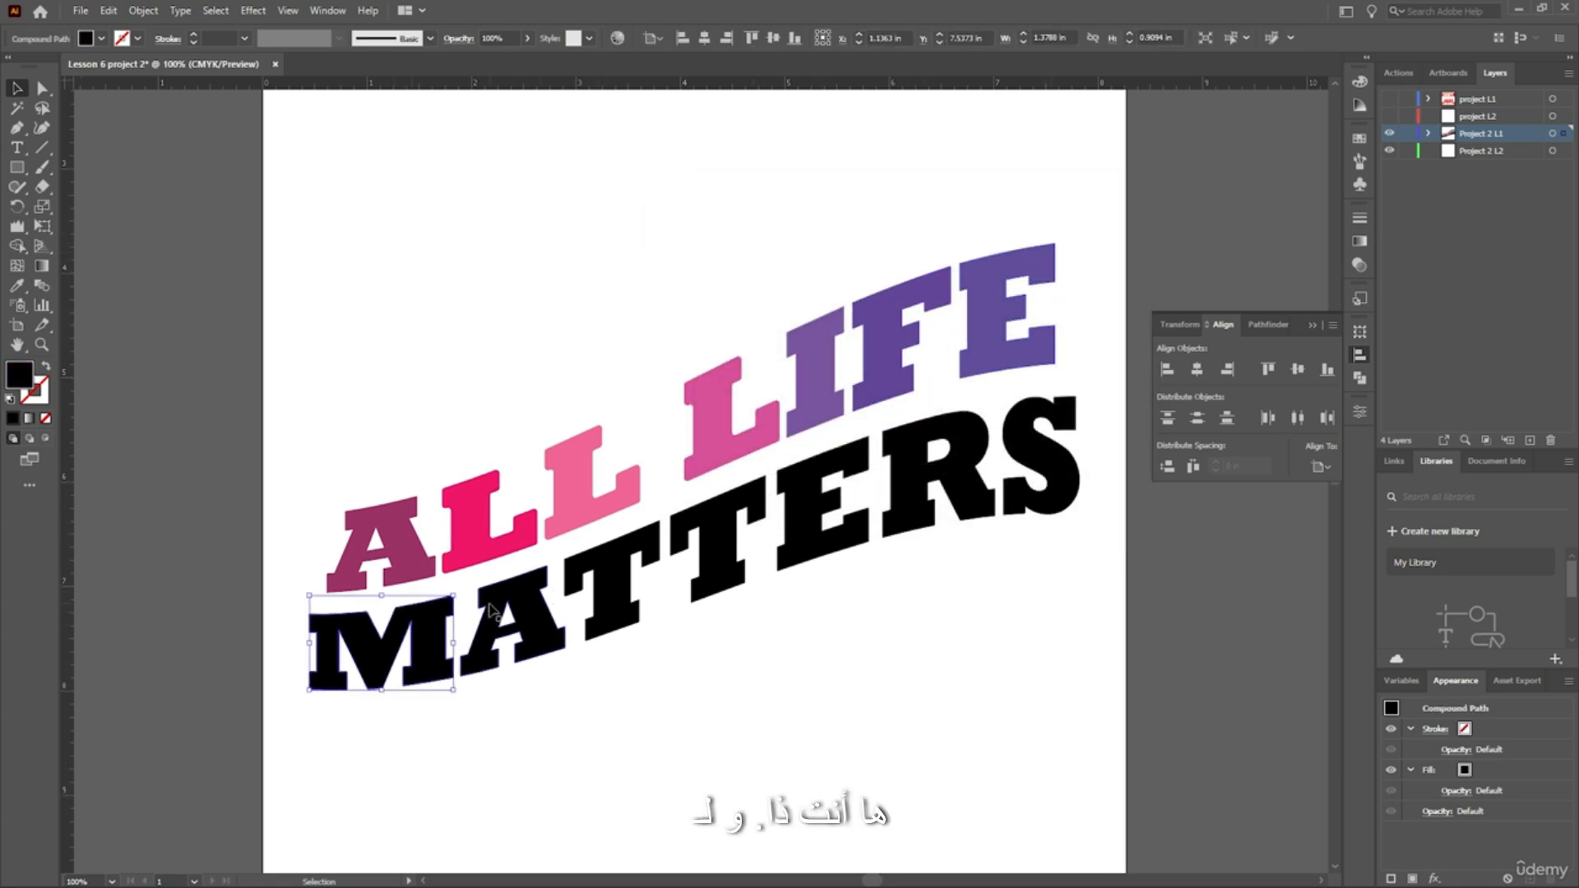
left_click(612, 575, "shift")
left_click(715, 527, "shift")
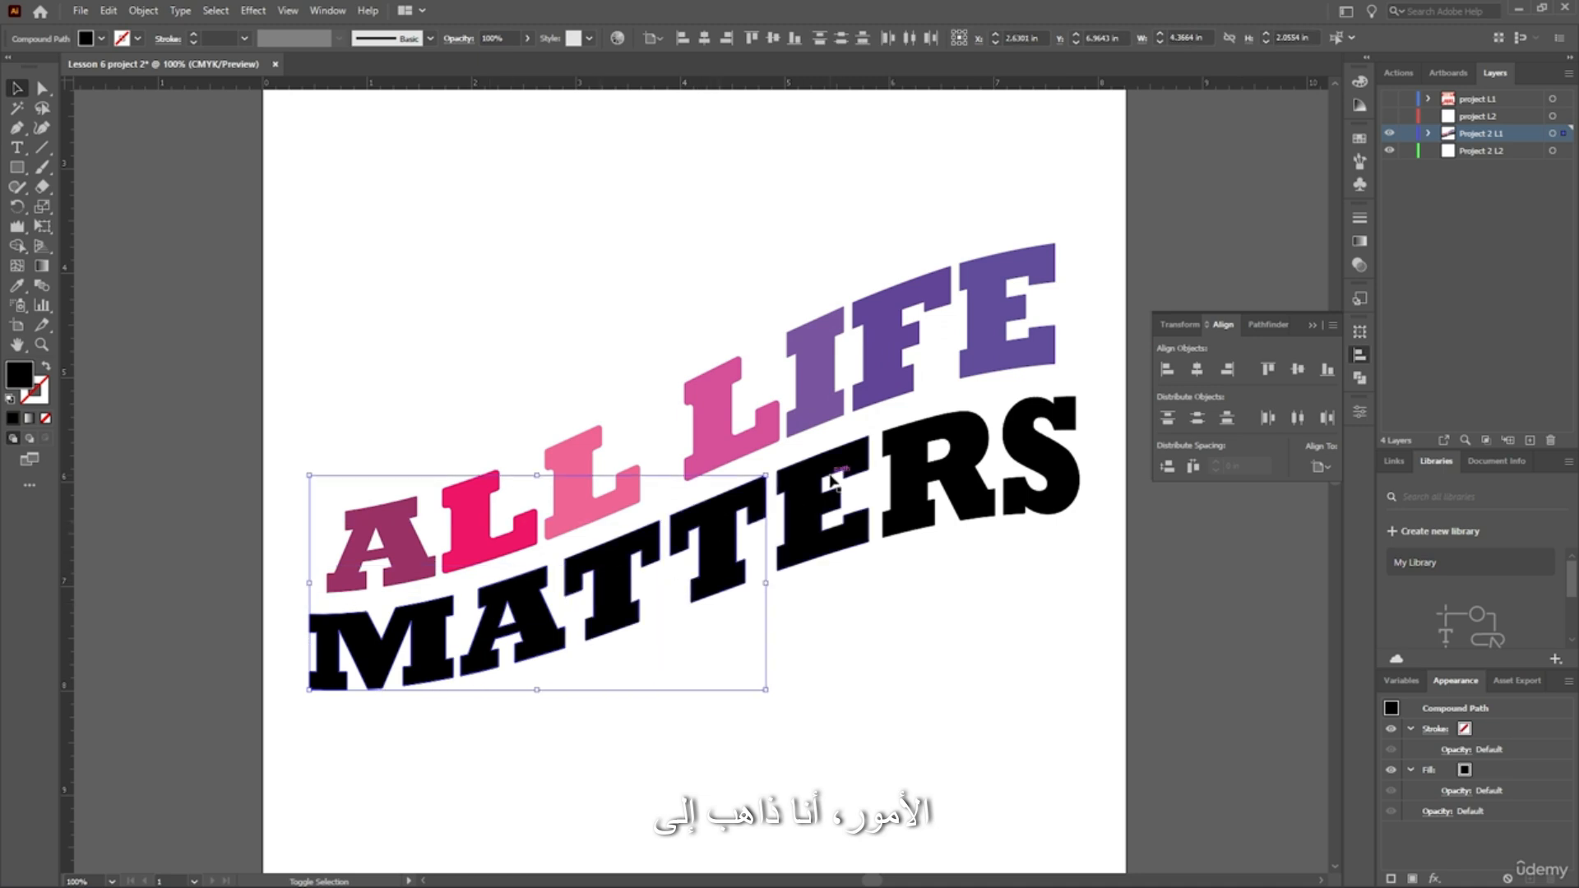
left_click(818, 494, "shift")
left_click(935, 471, "shift")
left_click(1034, 457, "shift")
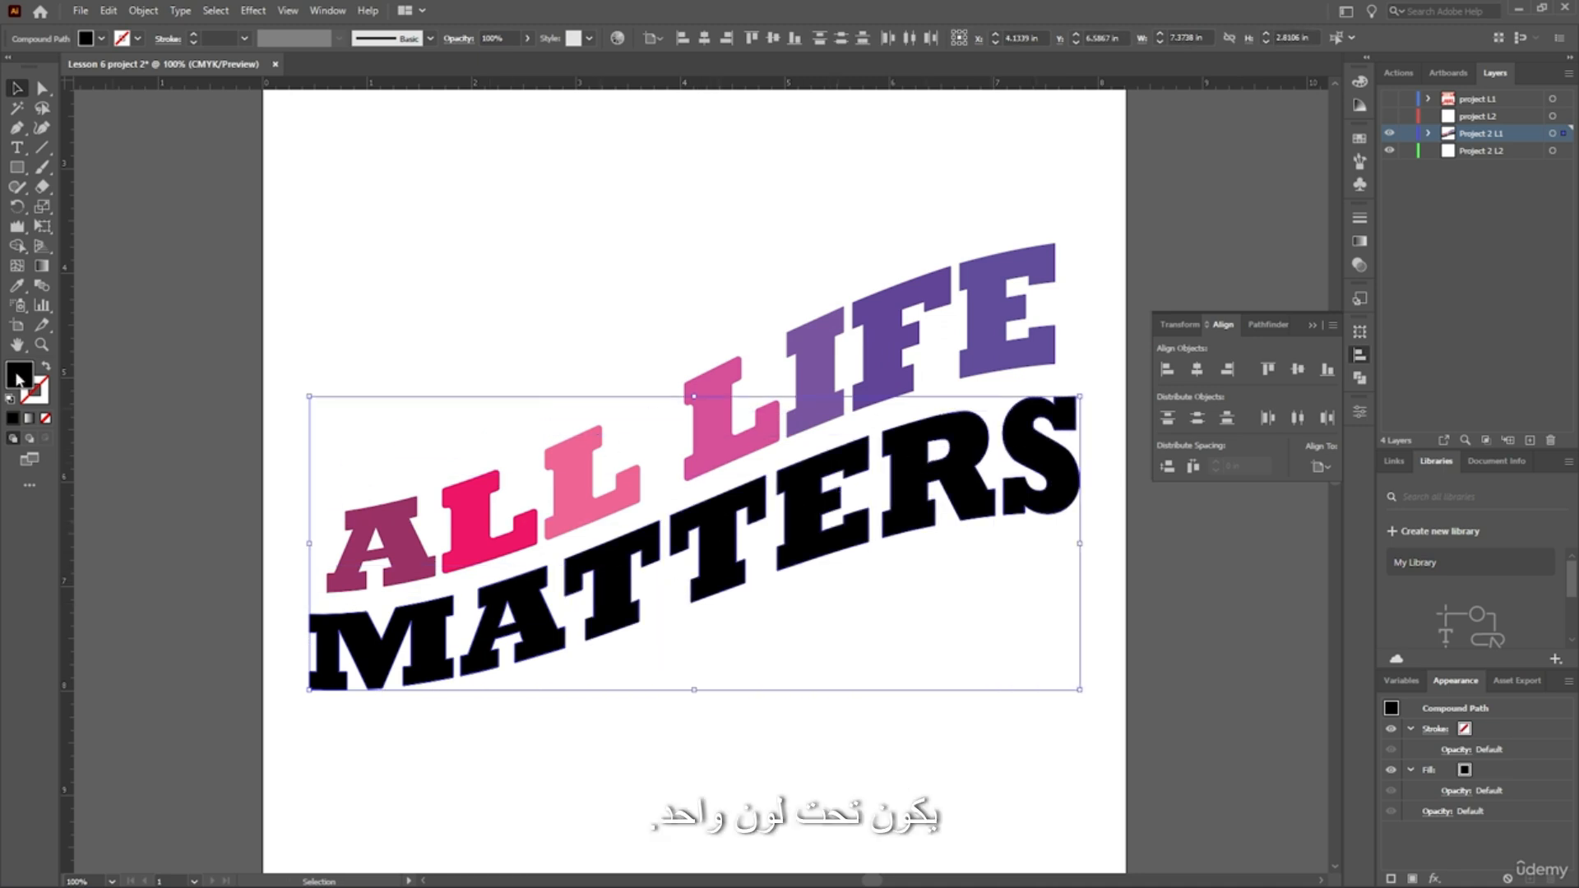
Fill all the letters of MATTERS with the brownish red 993333.
double_click(19, 376)
left_click(845, 341)
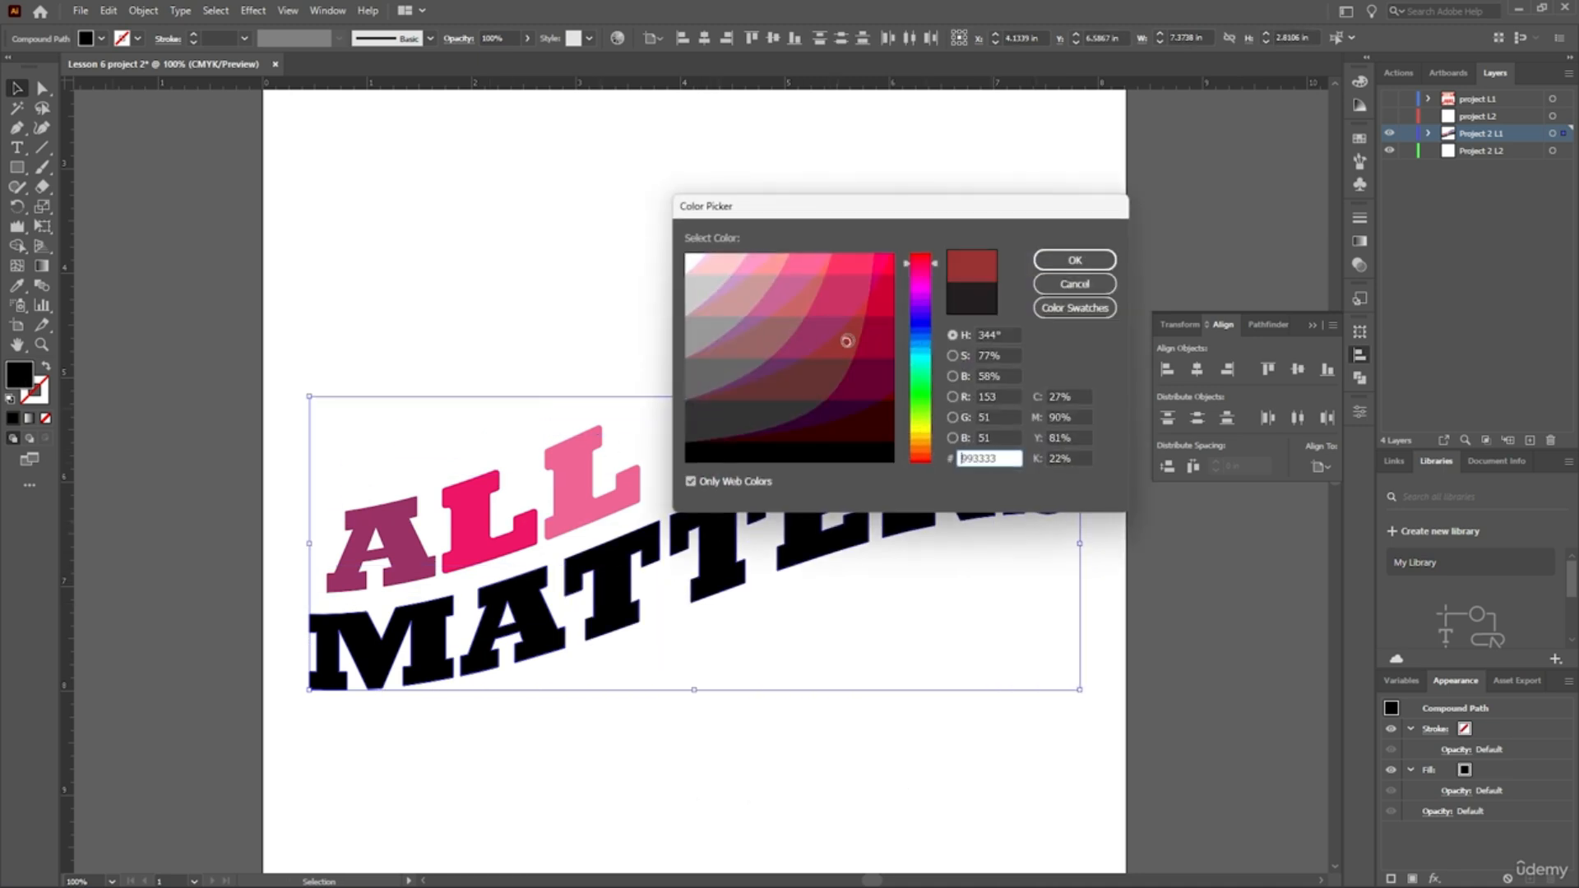
left_click(1048, 262)
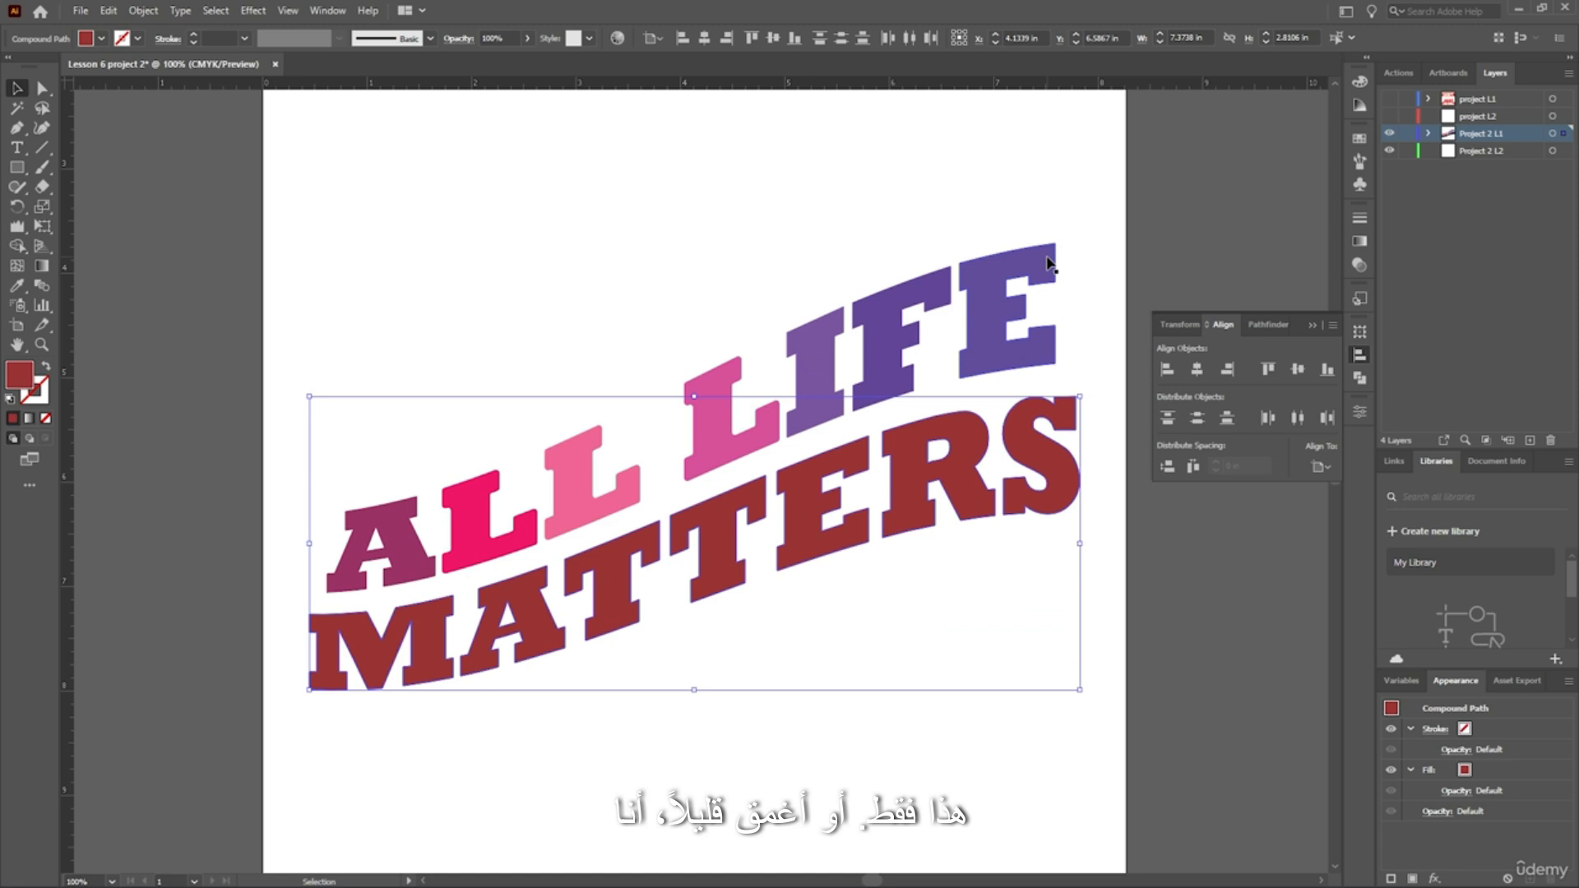
Turn off the web-colours-only restriction and fill MATTERS with the darker red 721010.
double_click(19, 378)
left_click(691, 481)
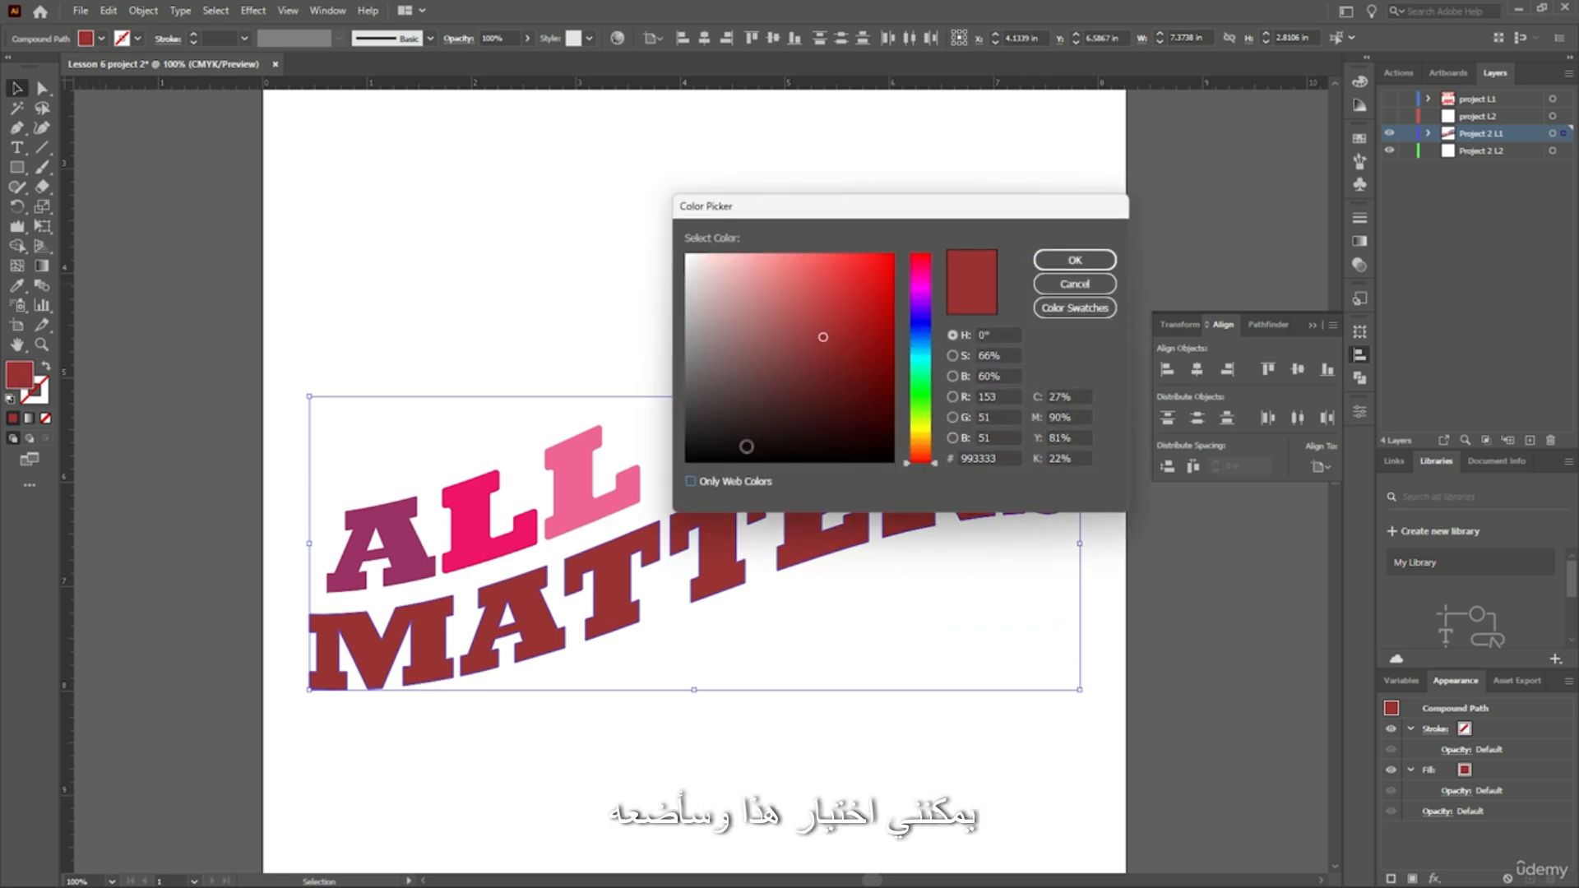
left_click_drag(834, 340, 859, 365)
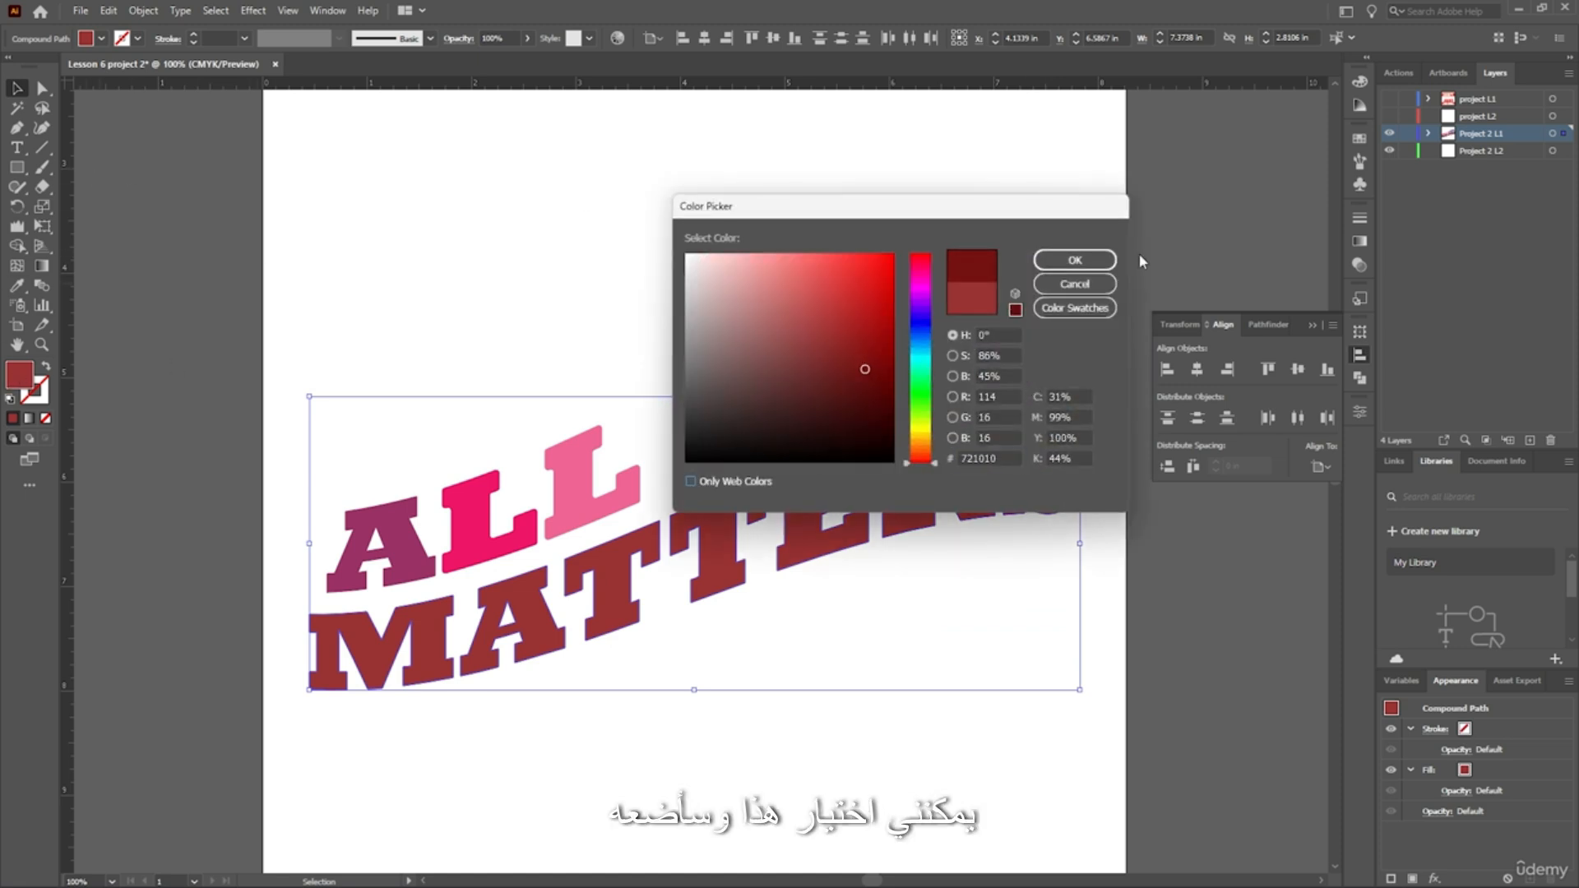
left_click(1075, 260)
Fill MATTERS with the light coral FF6C6C and deselect the letters.
double_click(17, 378)
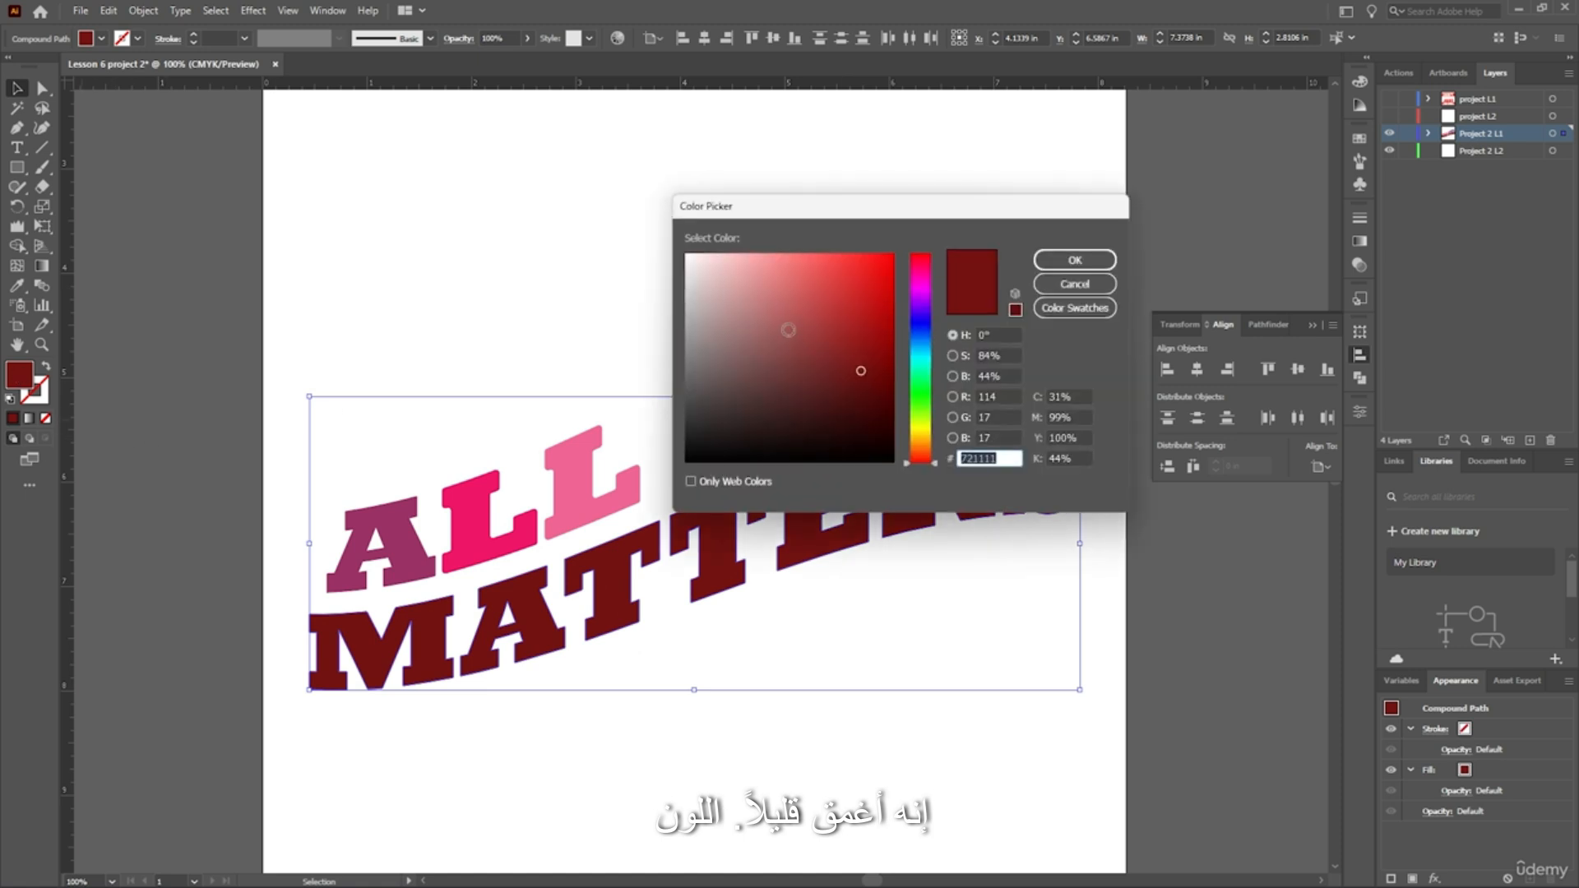
left_click_drag(866, 374, 799, 242)
key("Return")
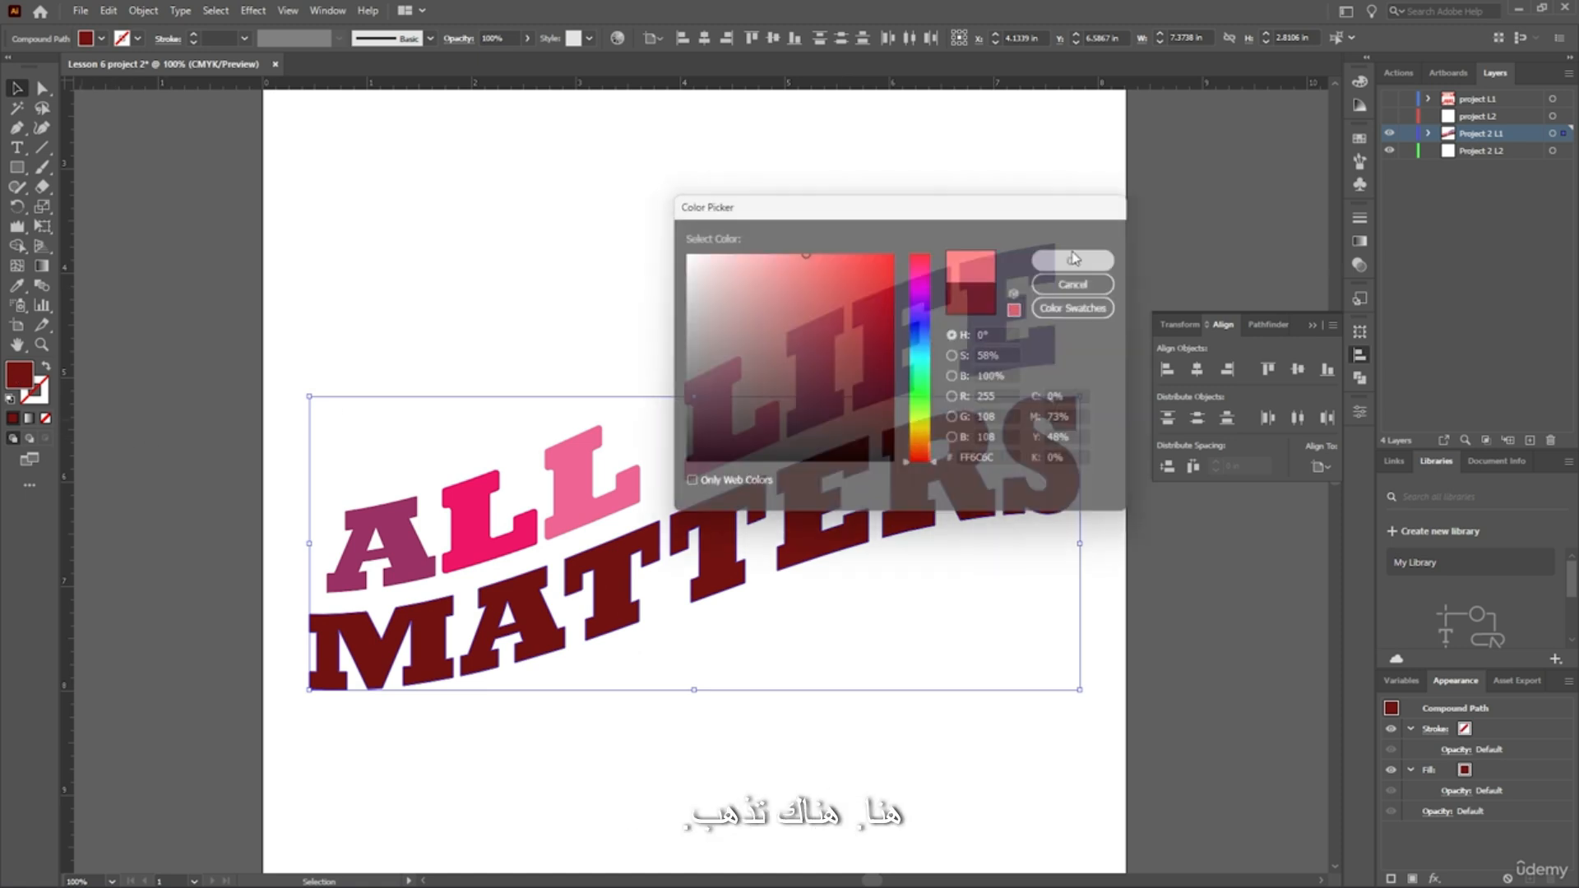
left_click(185, 202)
scroll(603, 205, "up", 1)
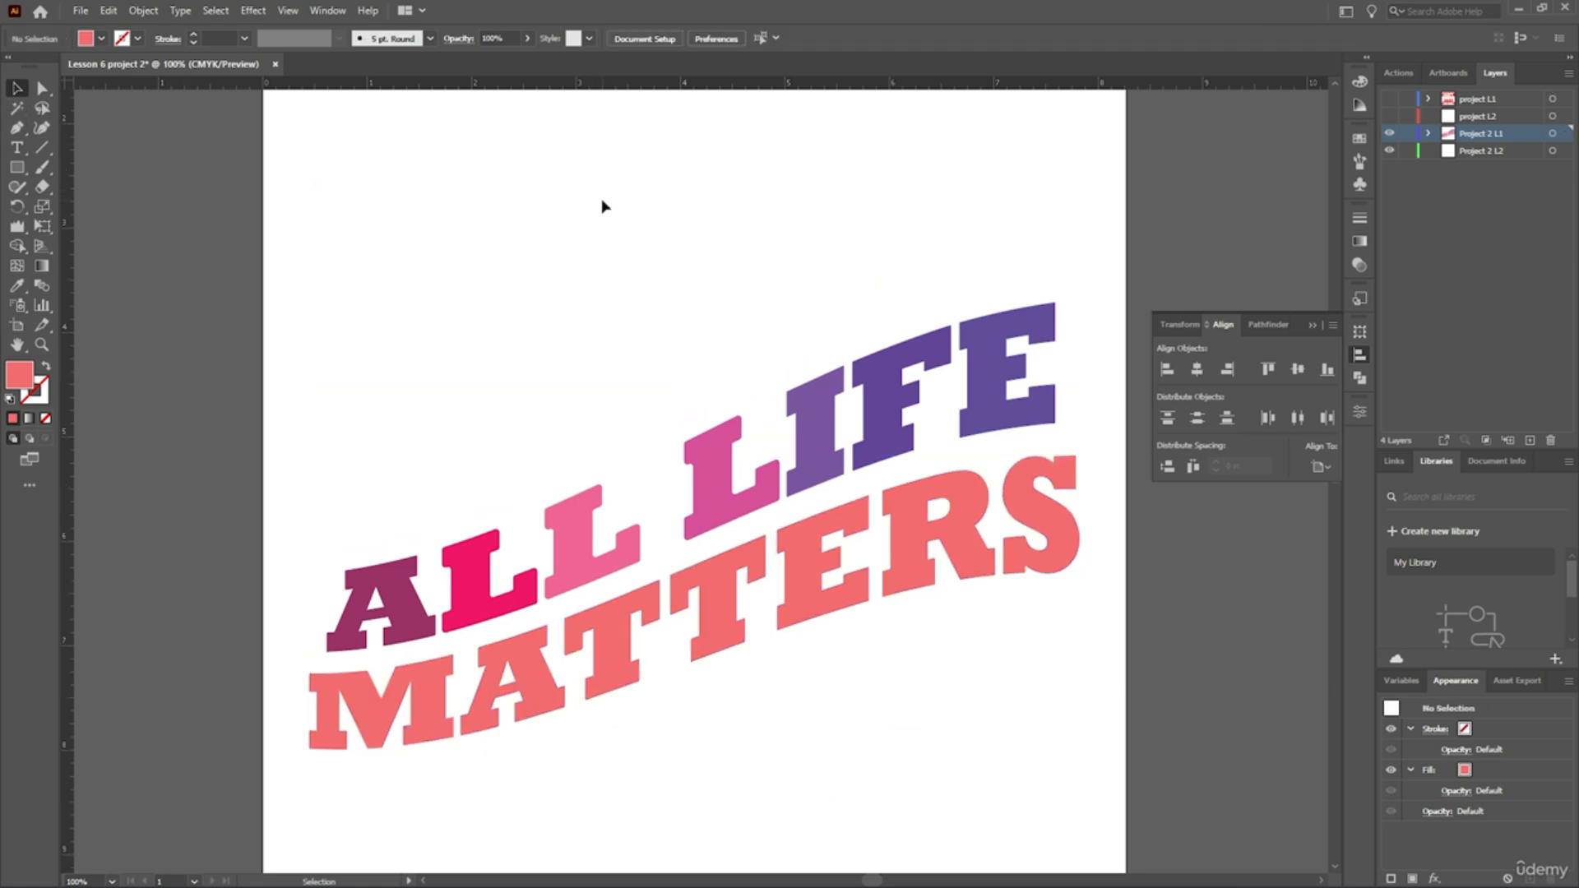
scroll(603, 208, "down", 1)
scroll(599, 210, "down", 2)
scroll(603, 217, "up", 2)
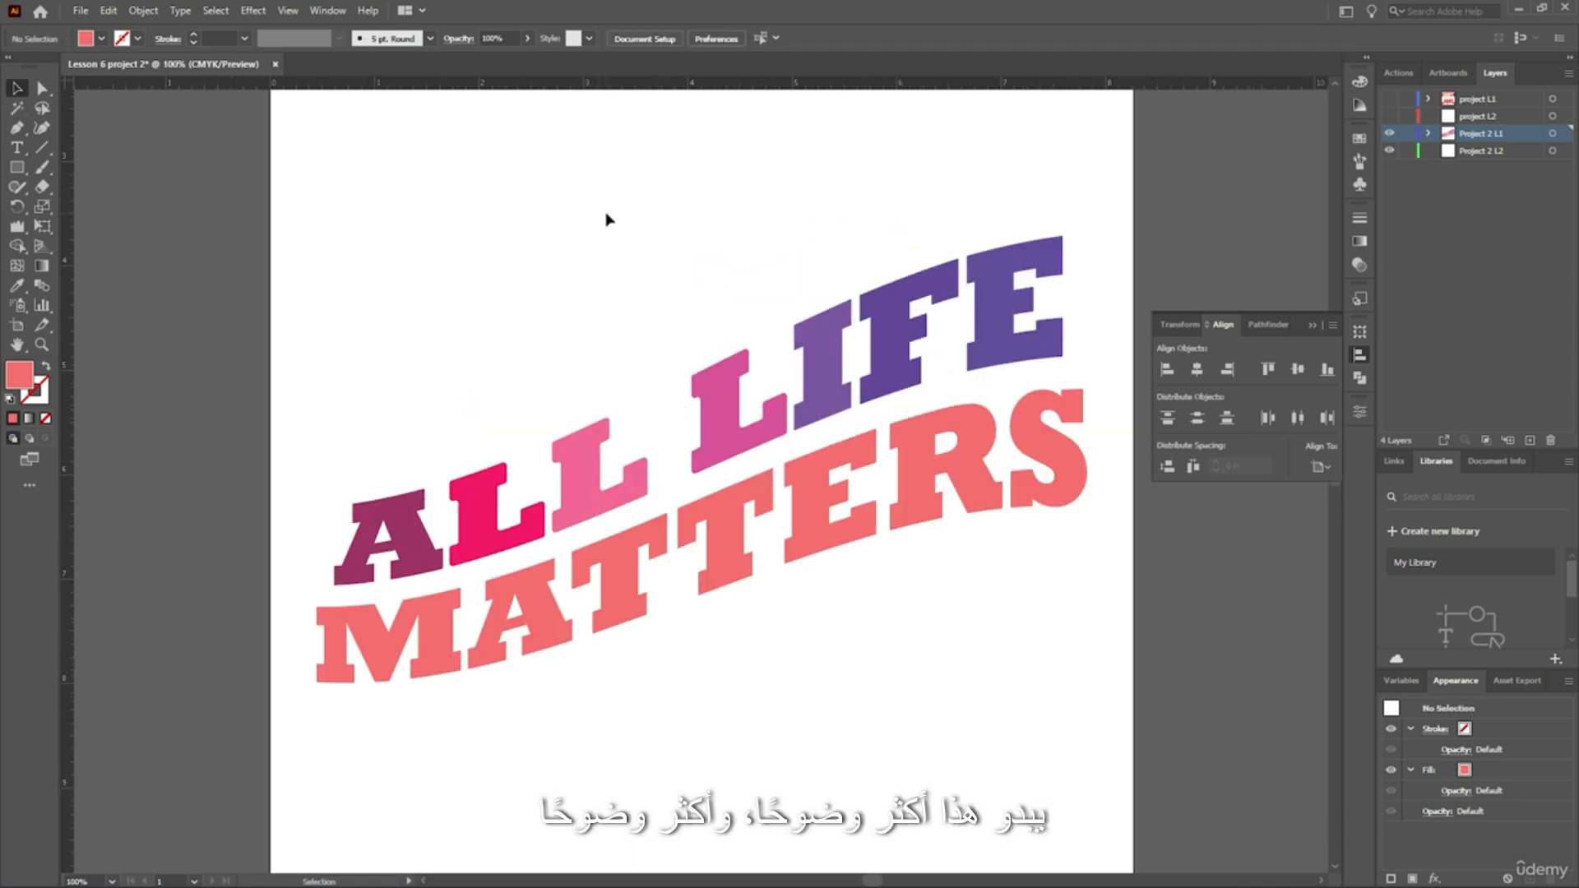
scroll(607, 219, "up", 1)
scroll(614, 210, "down", 3)
scroll(629, 213, "up", 3)
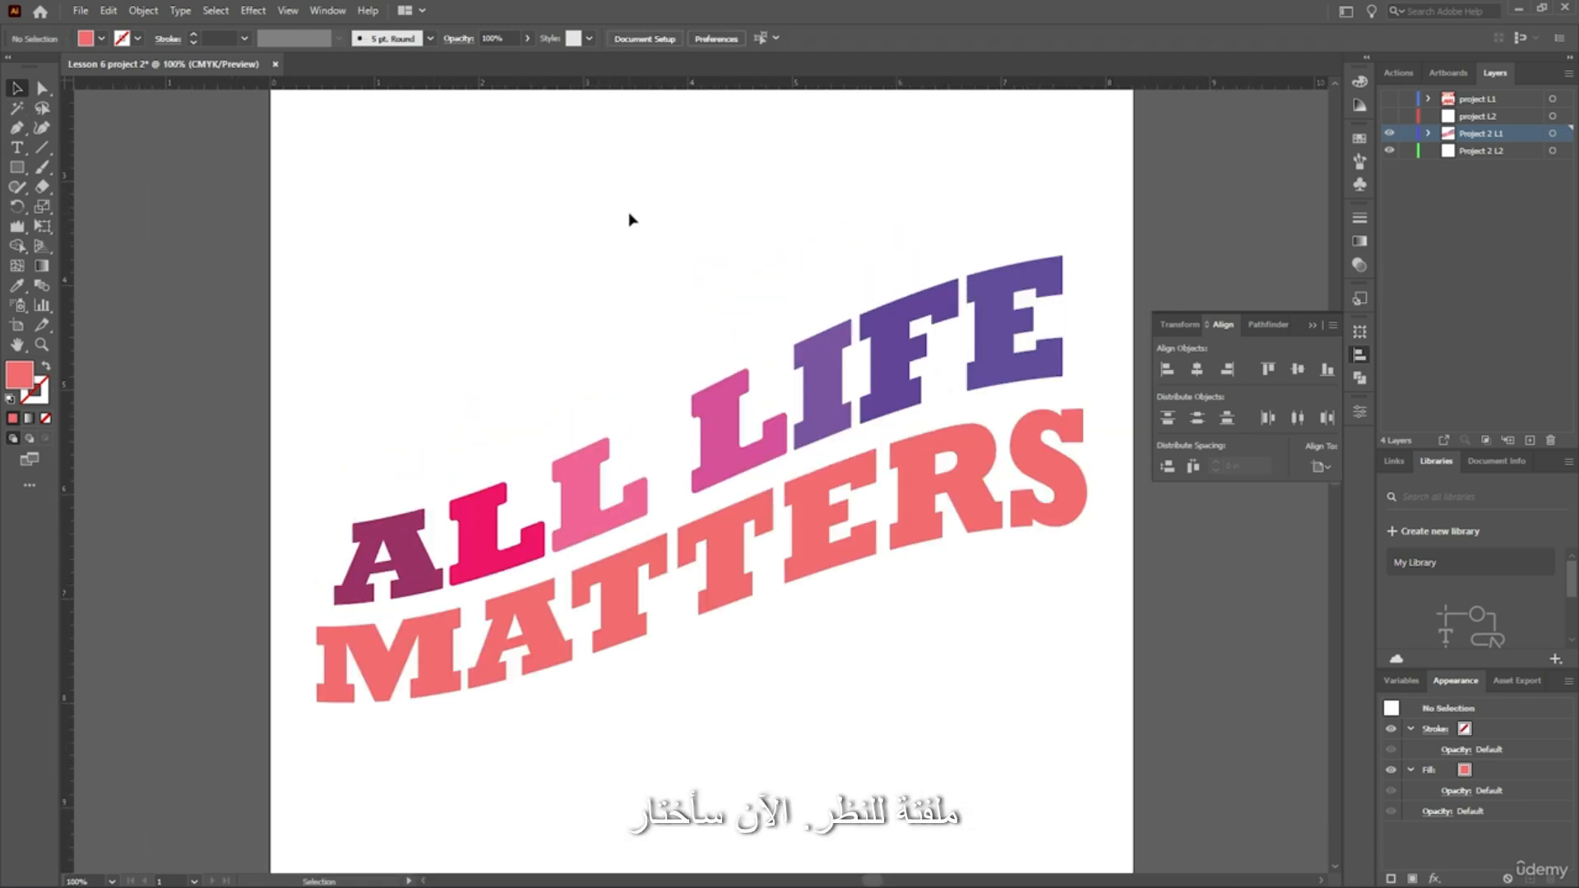
Draw a curved Pen path following the top of ALL LIFE, from left of the A to just past the E.
left_click(17, 166)
left_click(18, 130)
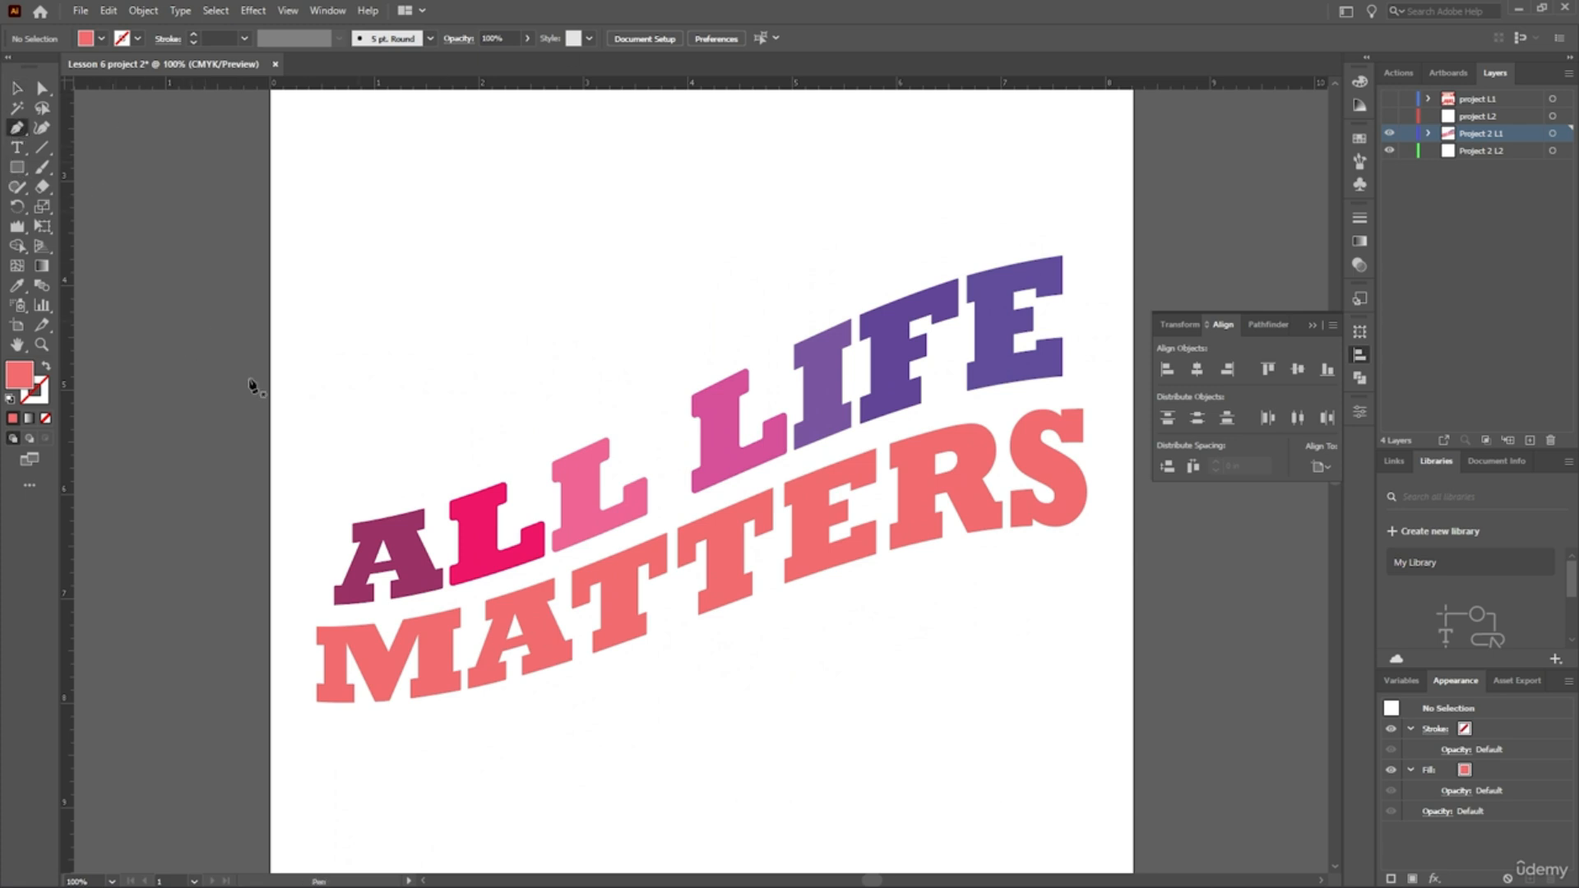
left_click(306, 515)
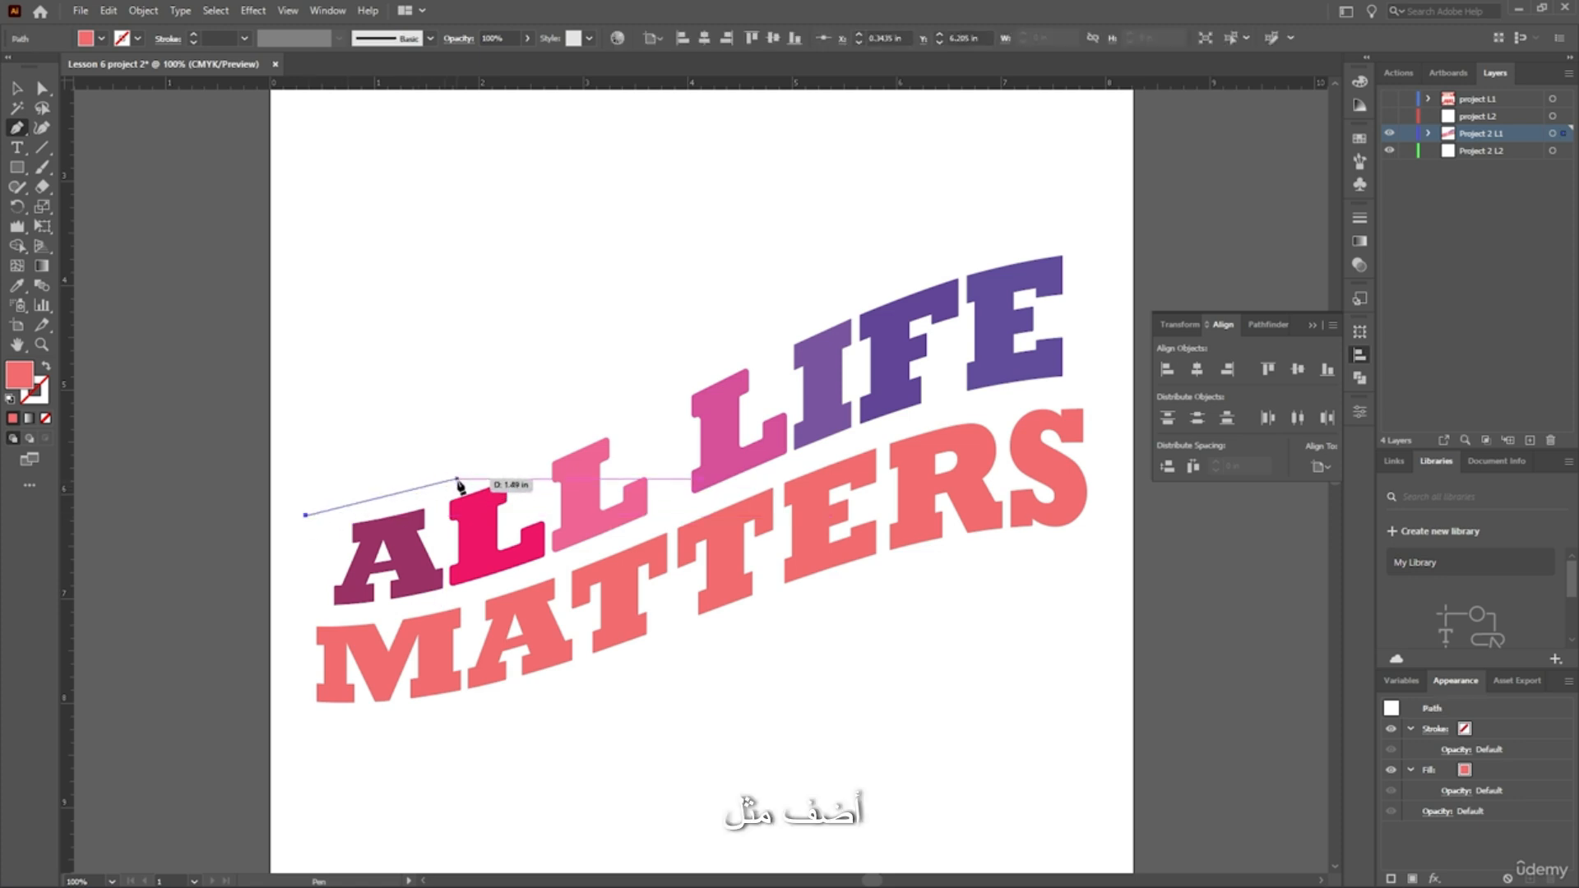
left_click_drag(459, 481, 550, 455)
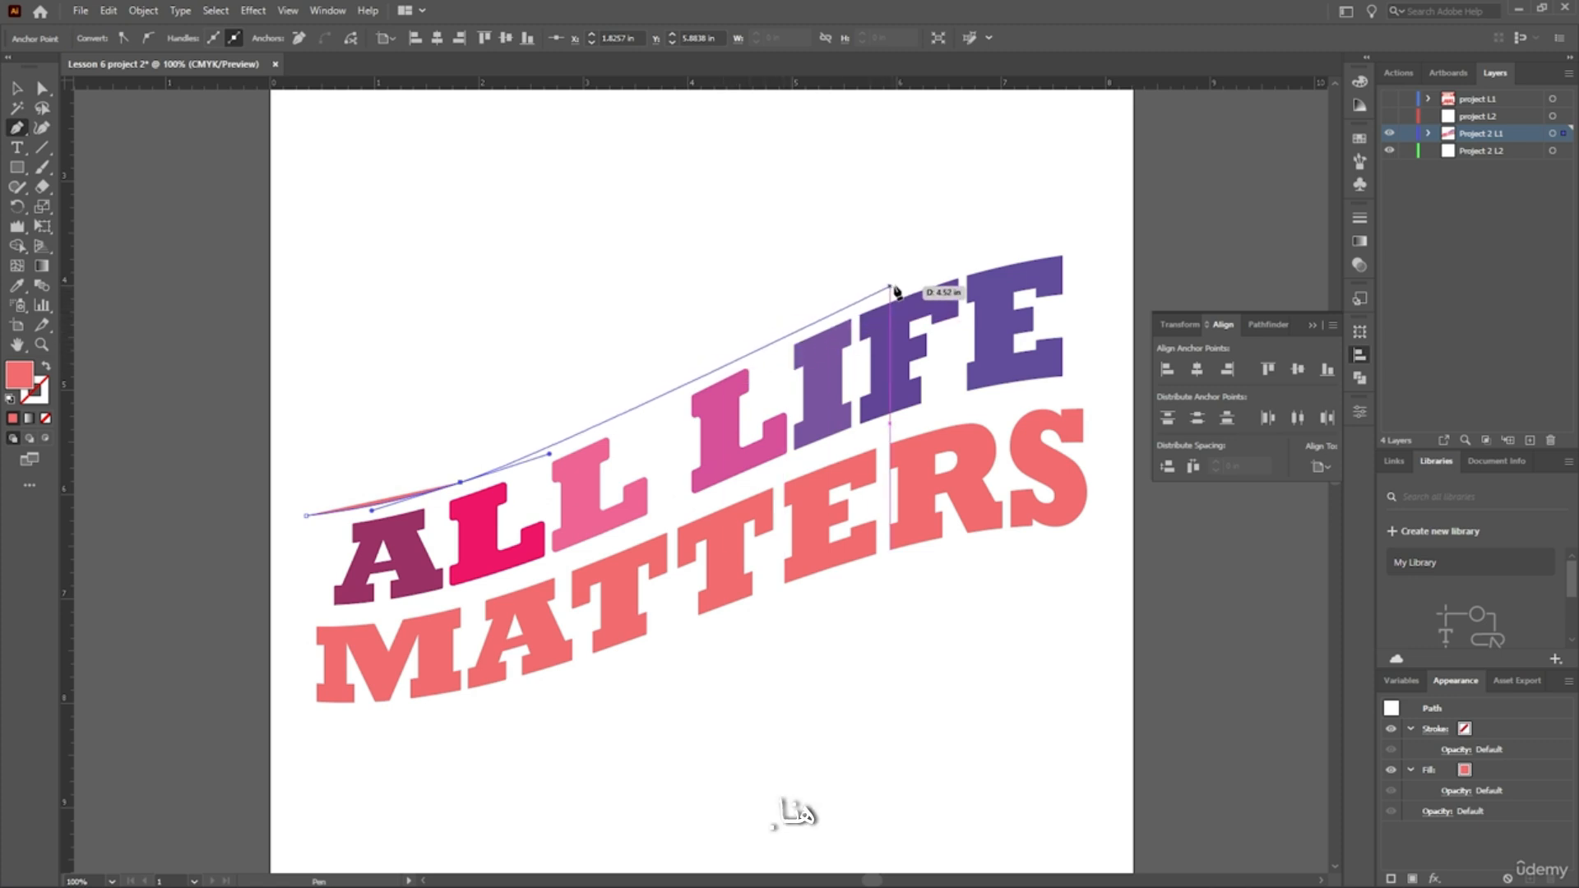
left_click_drag(928, 273, 1074, 242)
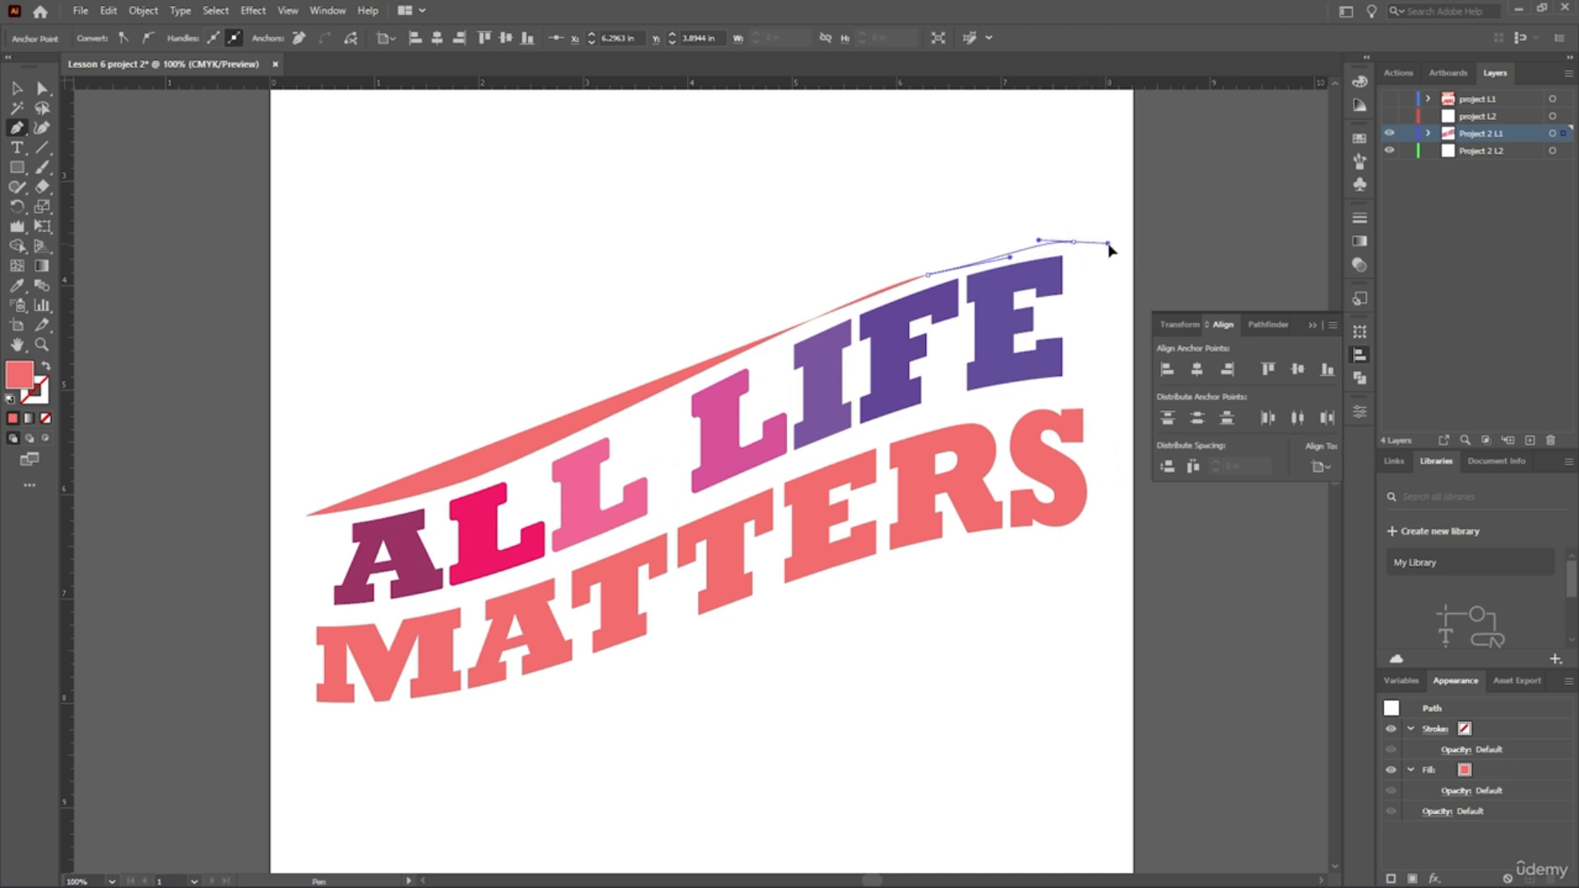
left_click_drag(1116, 245, 1115, 245)
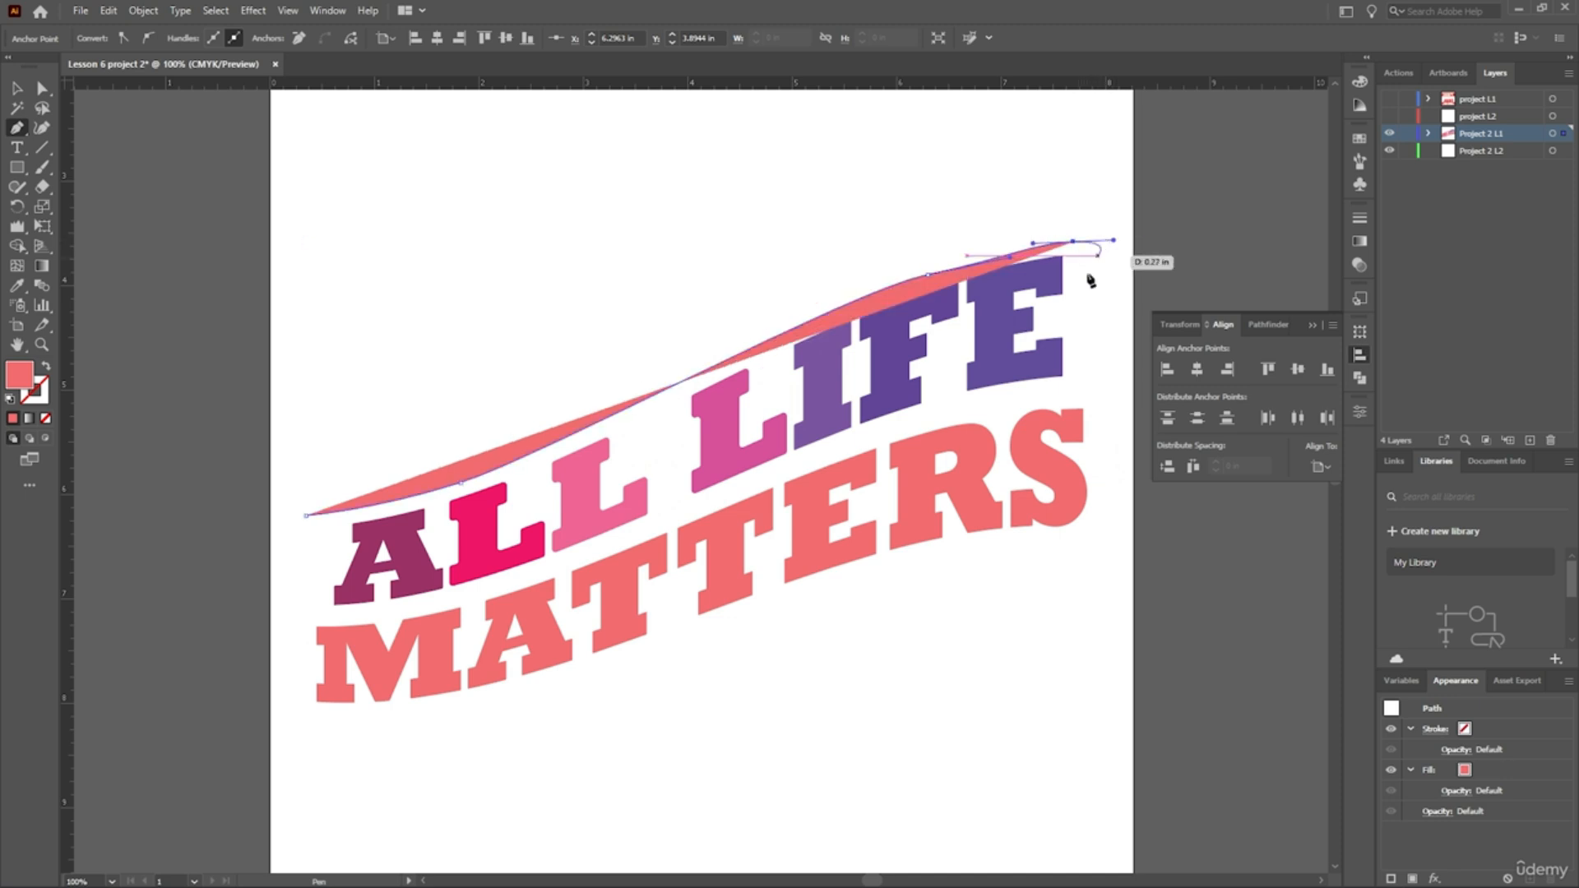
Continue the path around the right end of the lettering and back along the underside of MATTERS with curved points.
left_click_drag(1112, 462, 927, 568)
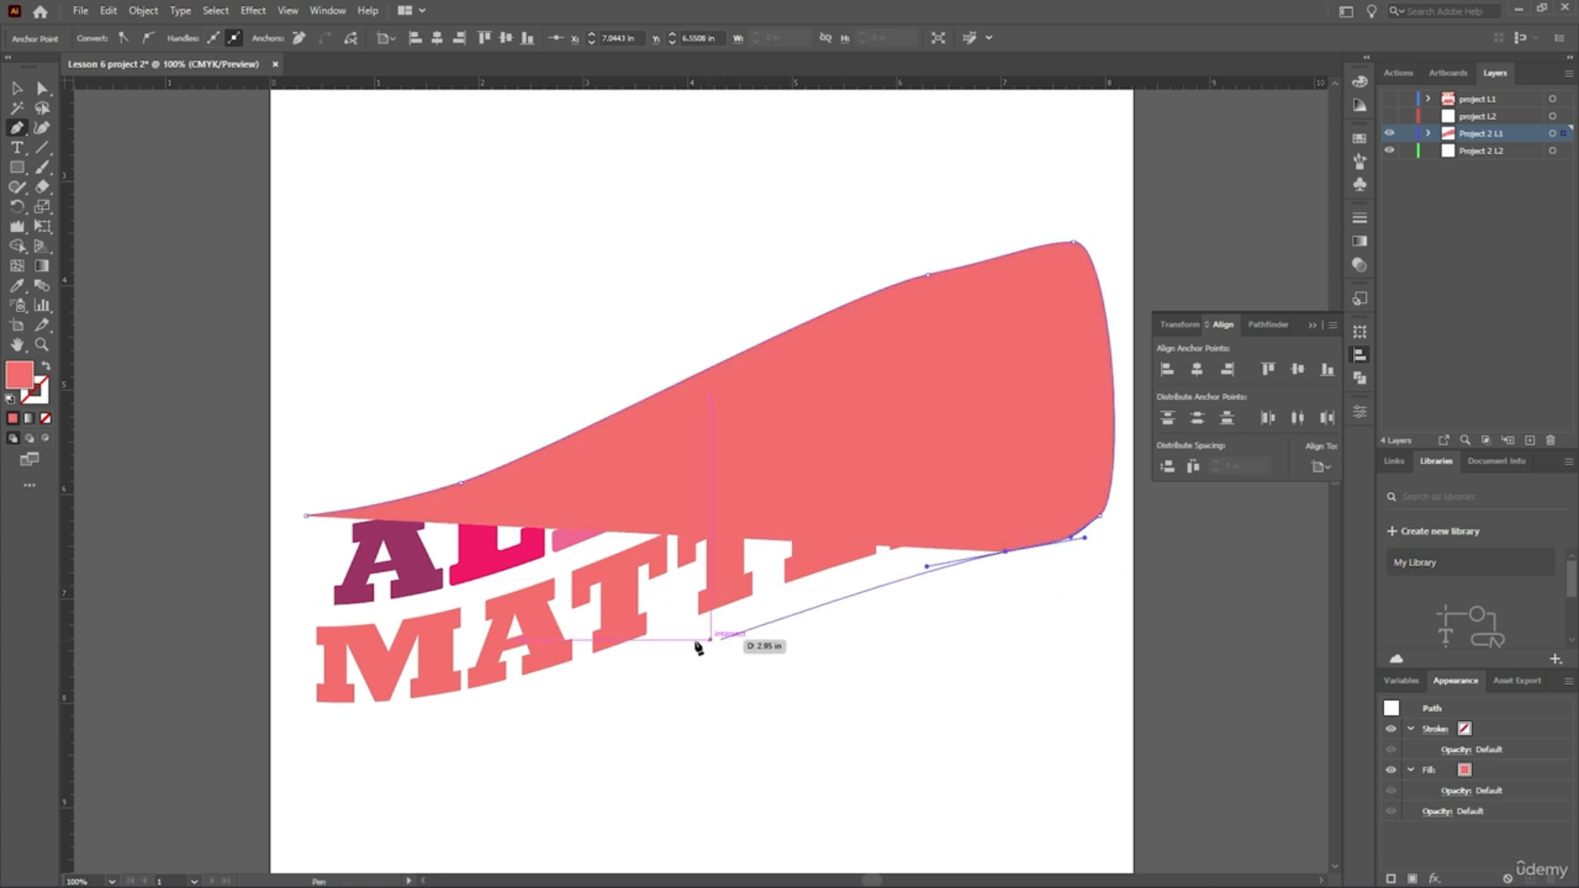
left_click_drag(606, 688, 551, 705)
left_click_drag(374, 734, 352, 725)
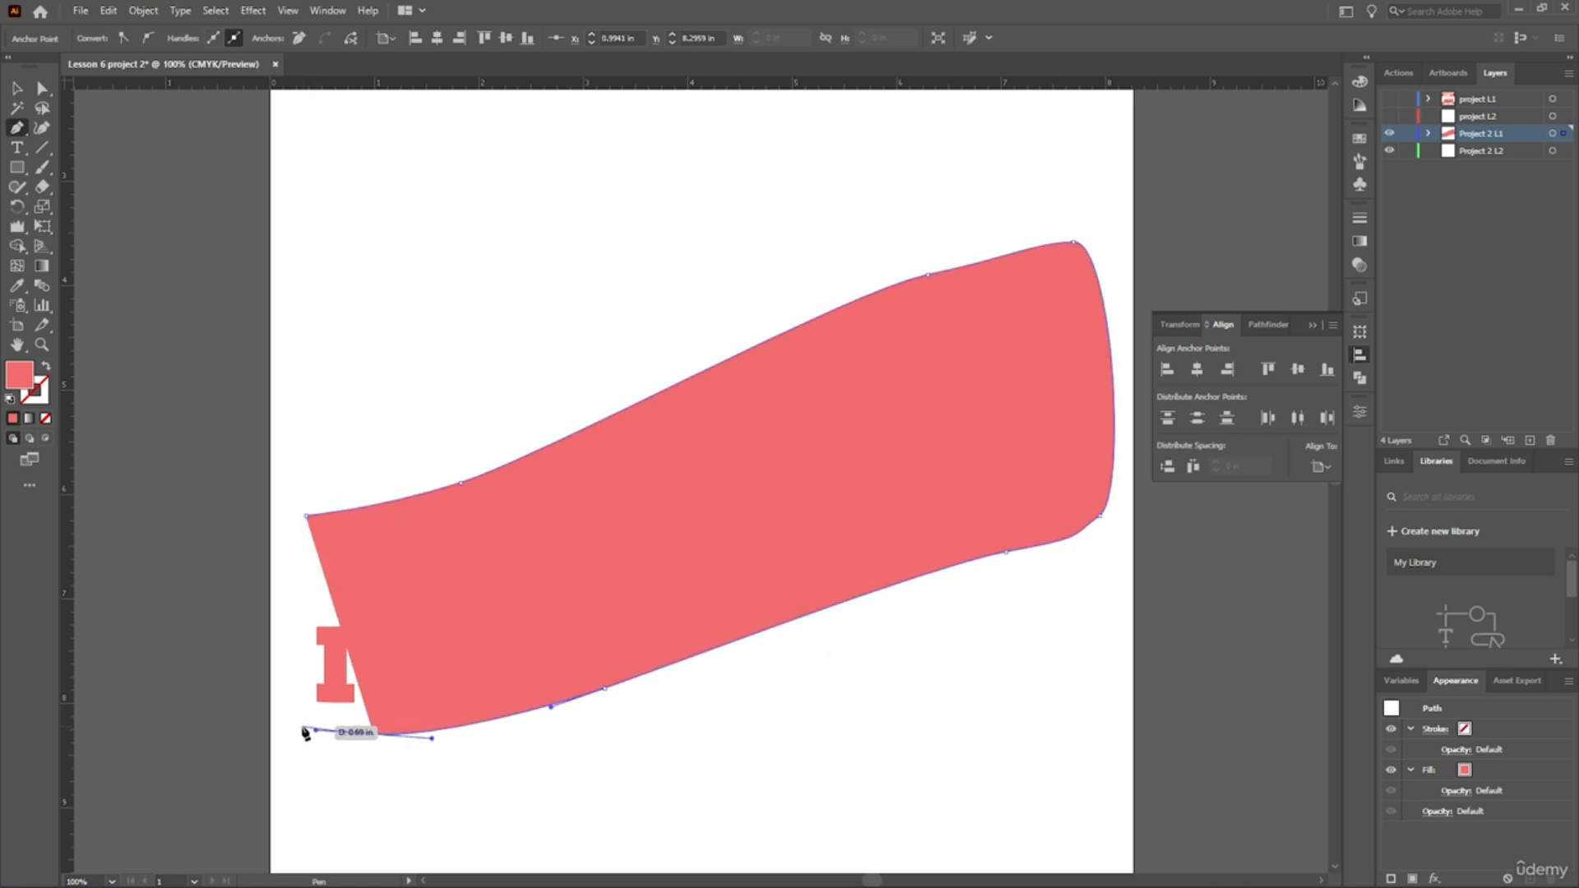
Curve the path up the left side of the lettering and close it at its starting point.
left_click_drag(302, 726, 301, 517)
left_click(311, 517)
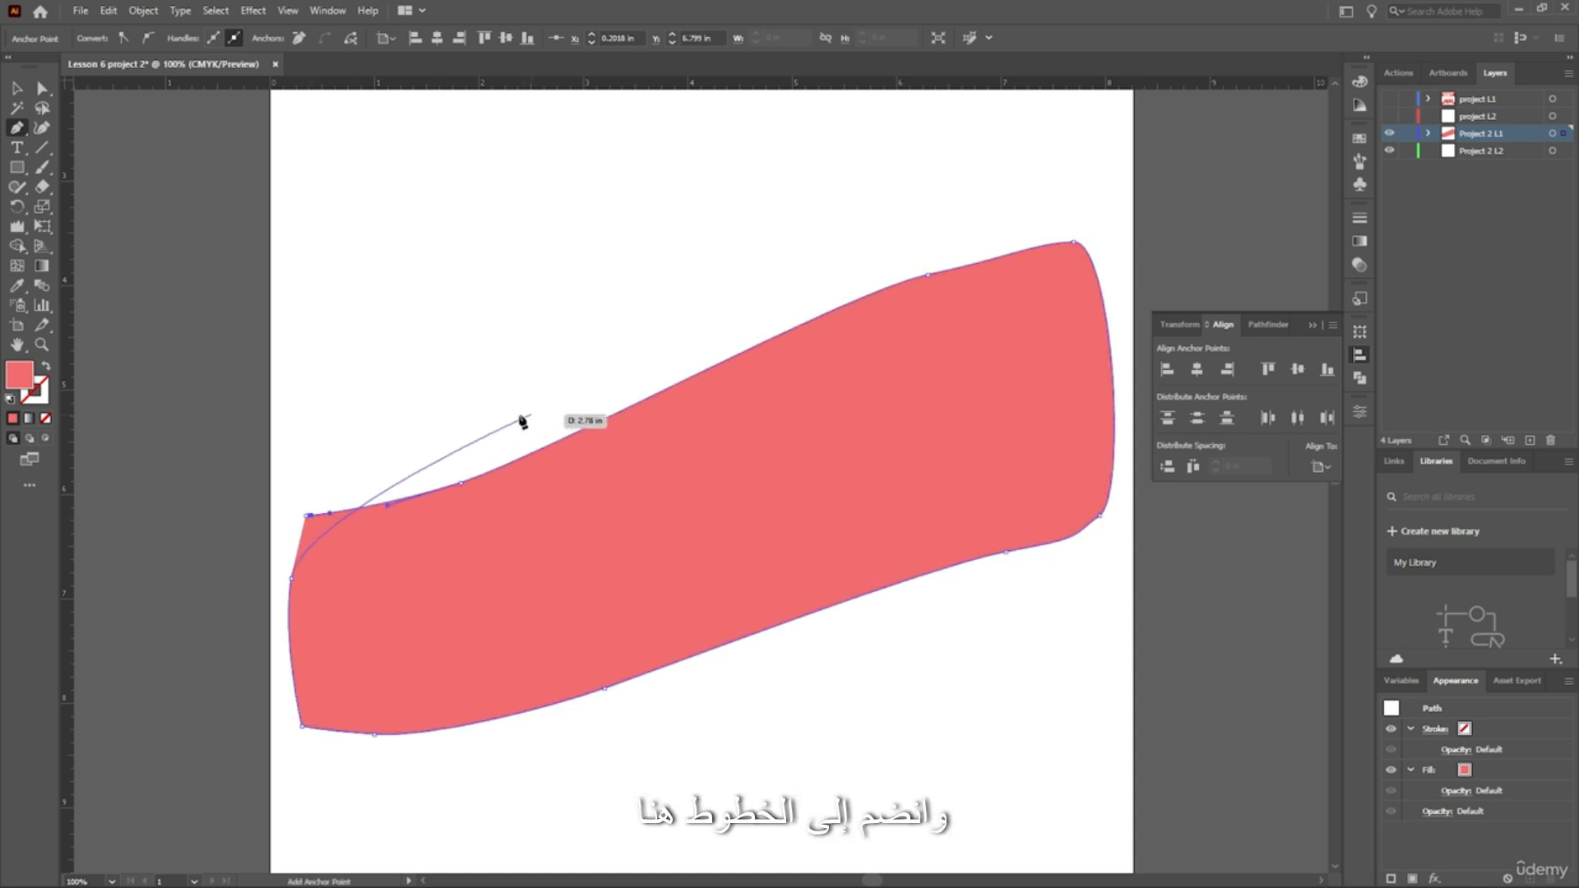
scroll(278, 550, "up", 3)
scroll(437, 460, "up", 3)
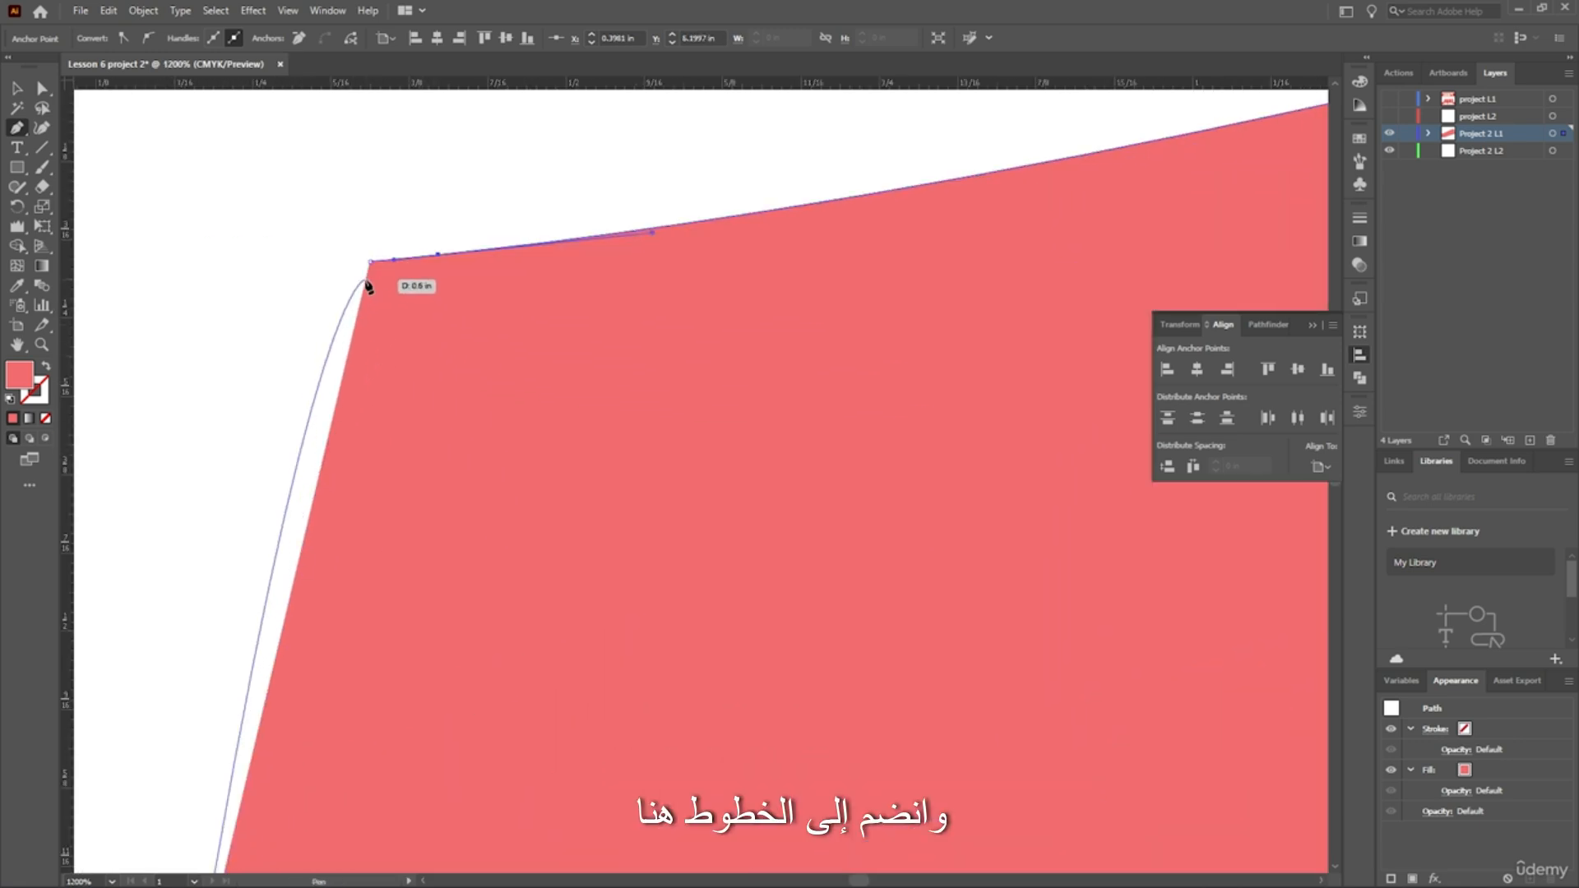
left_click(370, 261)
Select the closing point at the shape's upper-left corner with Direct Selection and round that corner.
scroll(475, 256, "down", 4)
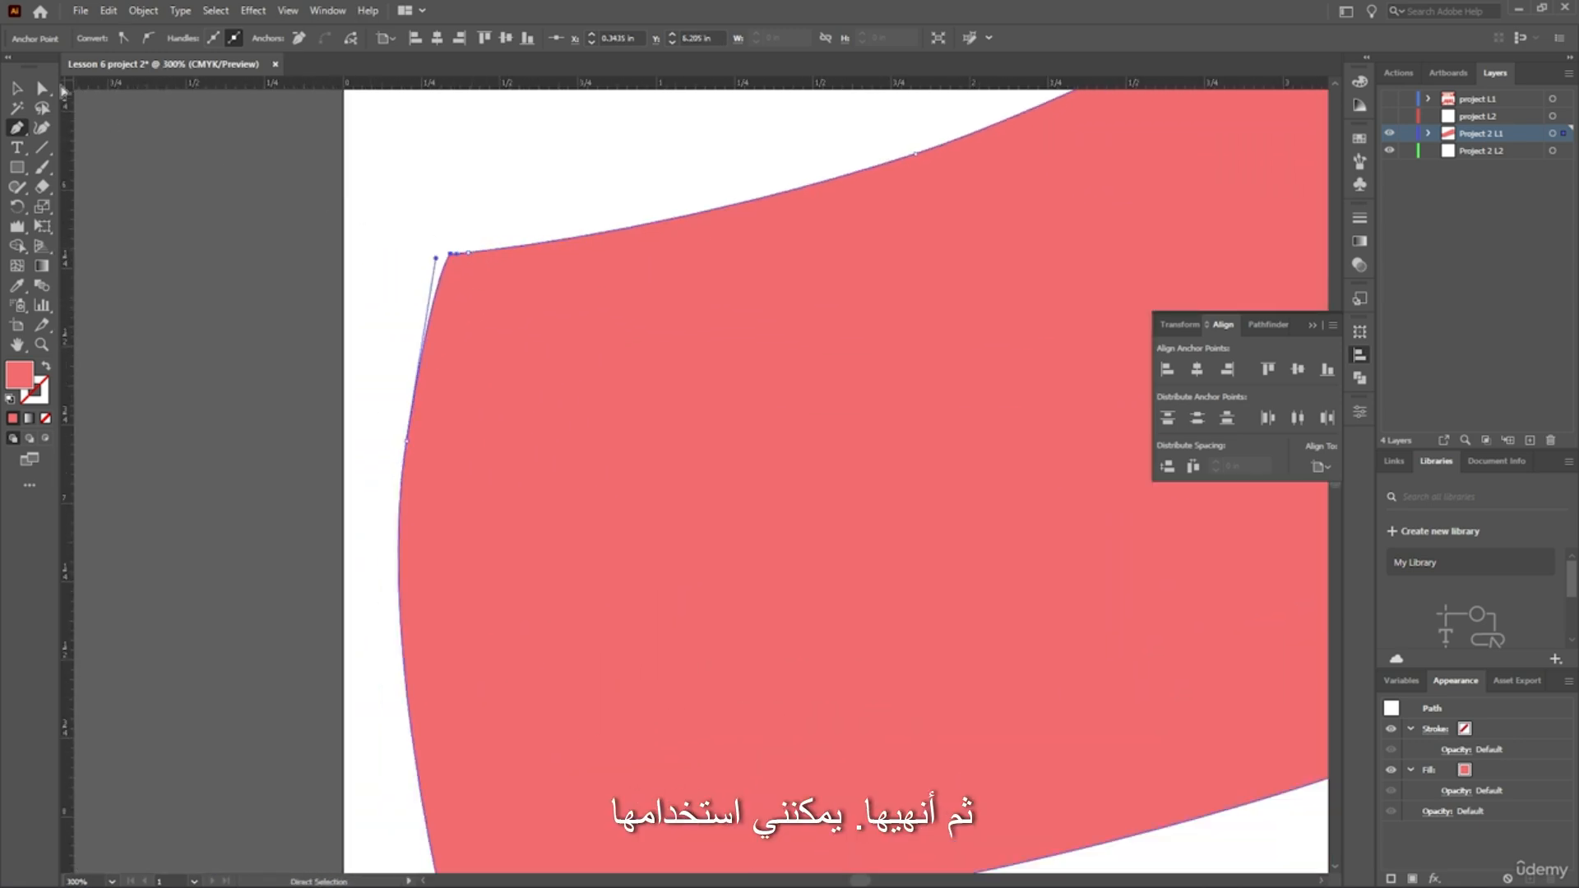
scroll(376, 159, "up", 1)
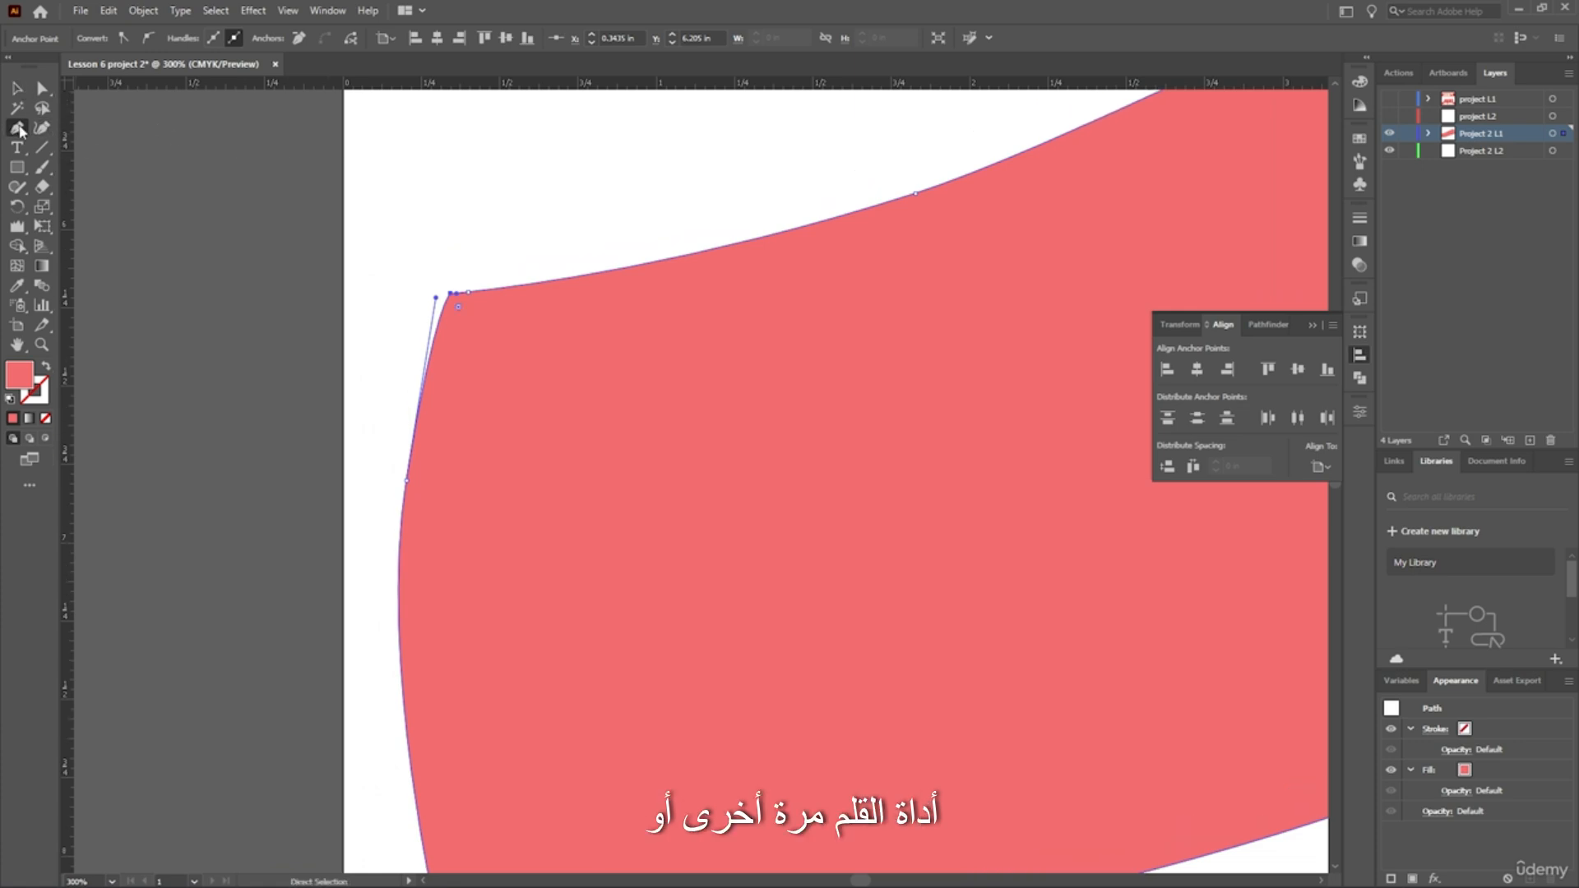
scroll(437, 317, "up", 3)
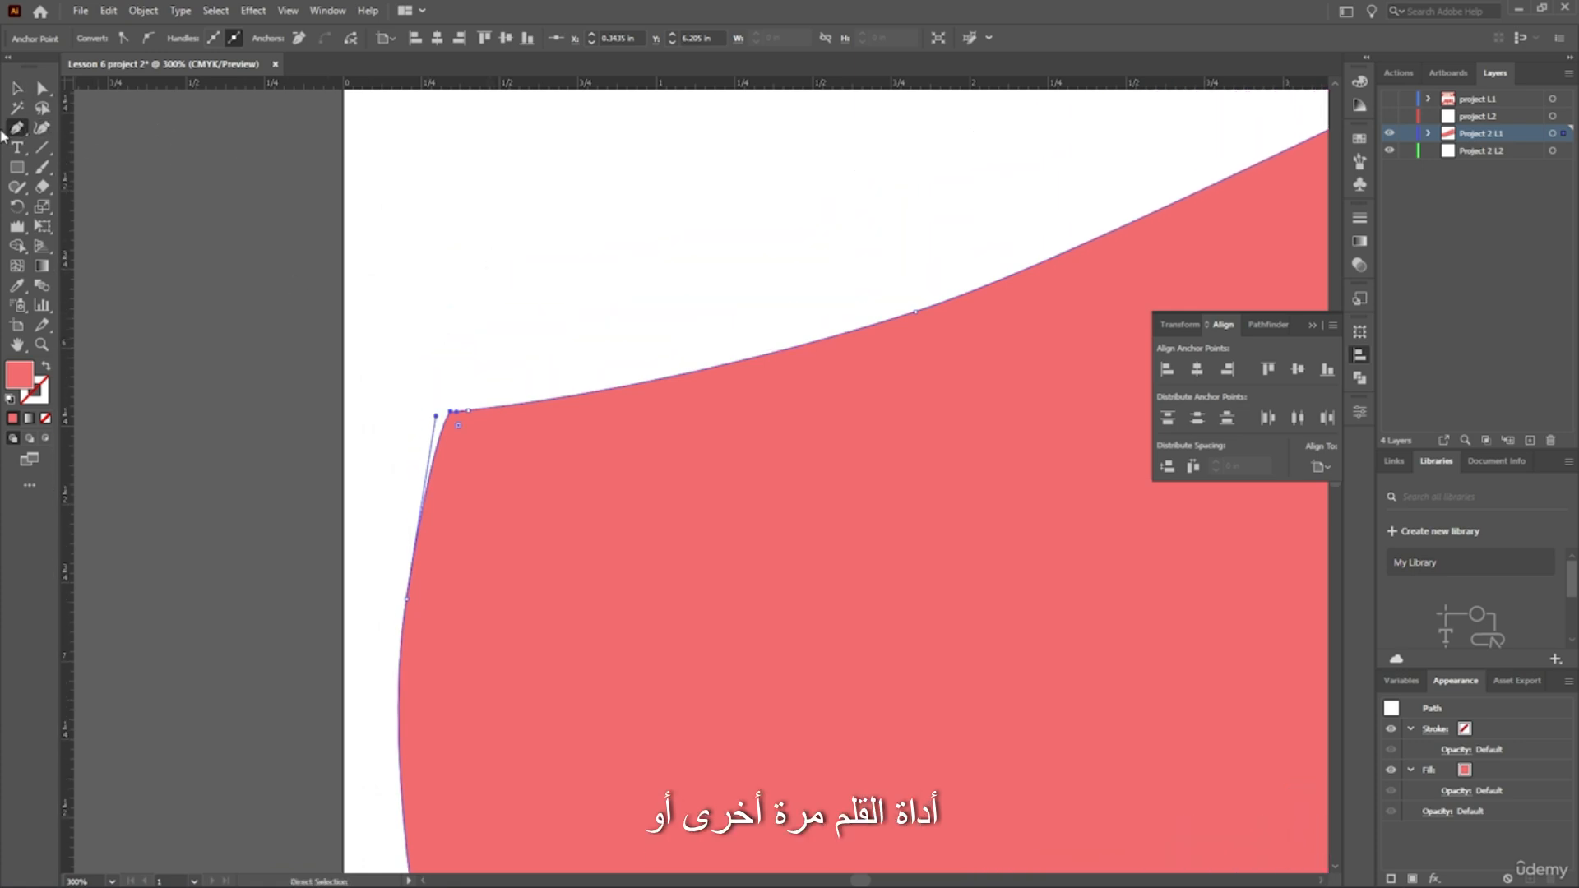
key("a")
scroll(458, 432, "up", 2)
scroll(458, 432, "up", 6)
left_click(494, 341)
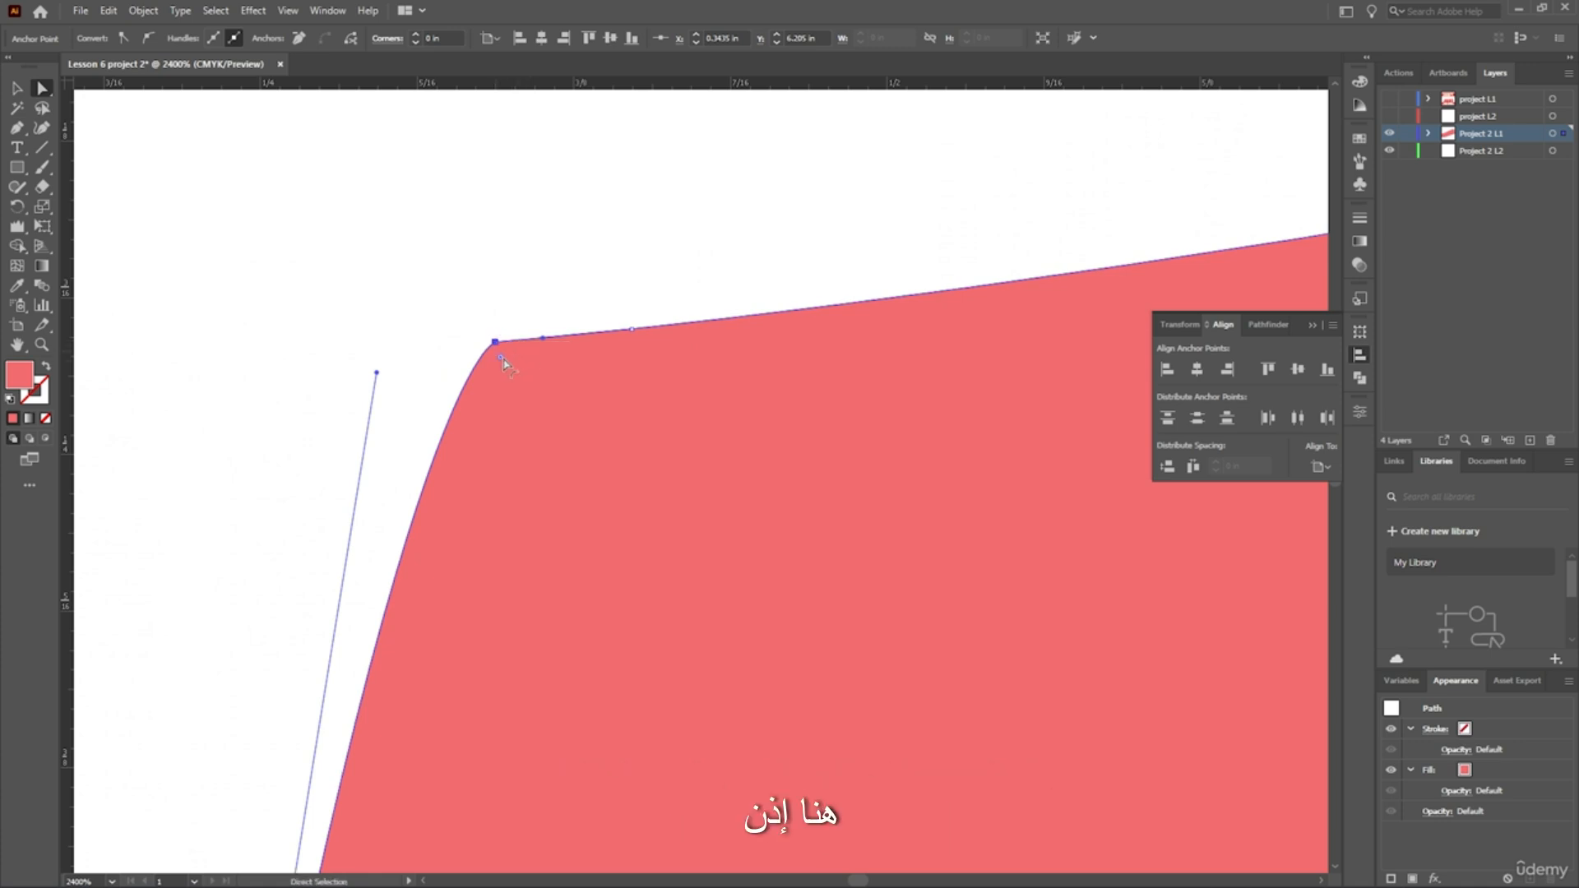
left_click_drag(496, 352, 406, 523)
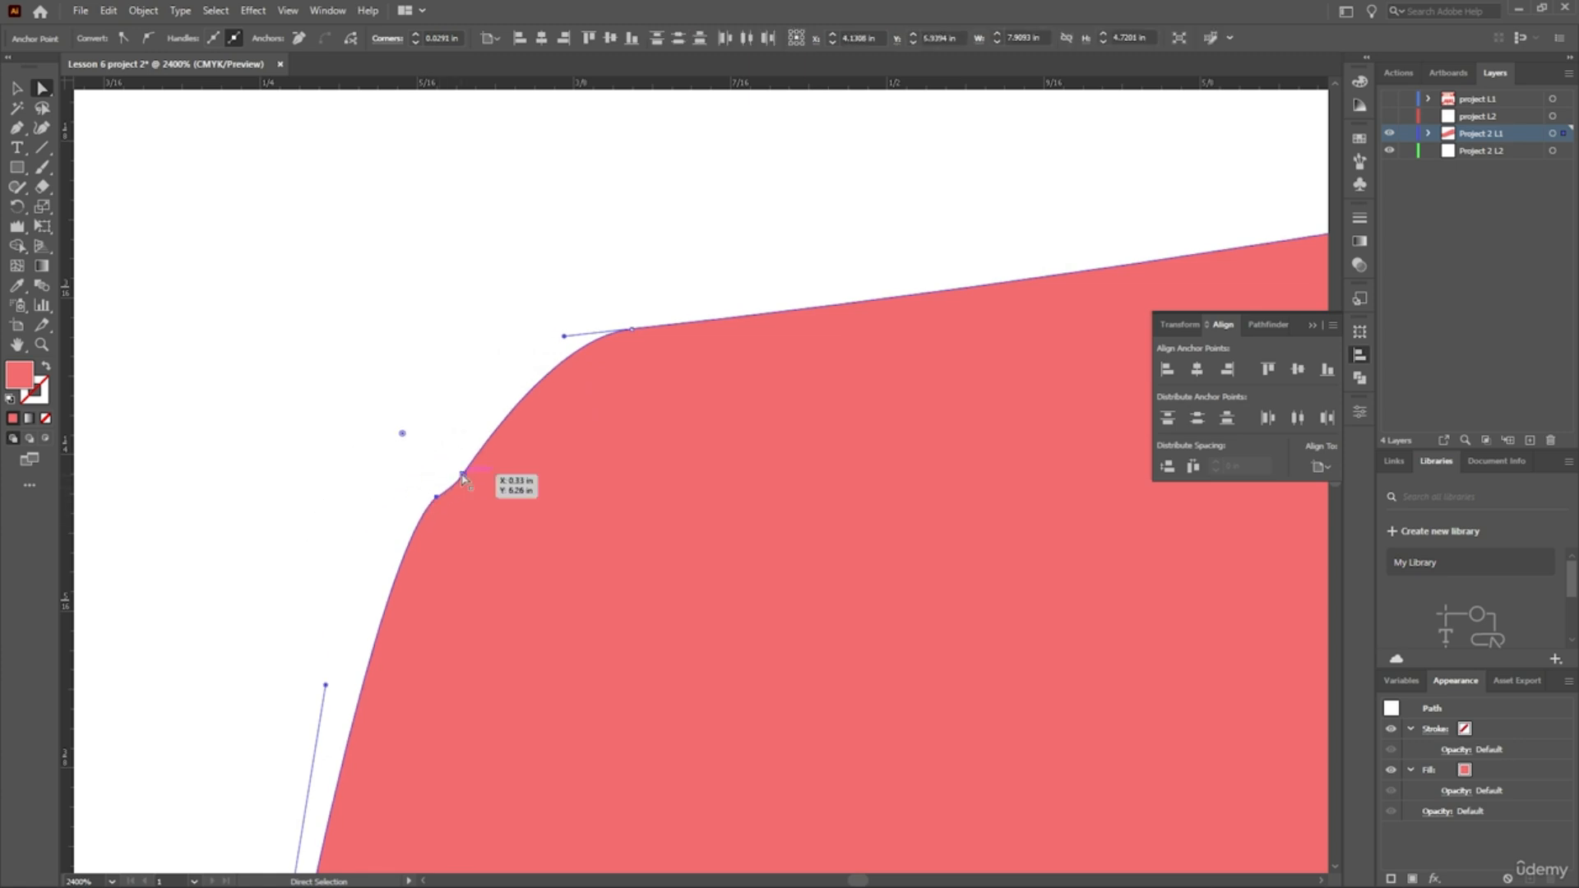
Reposition the anchor points and handles around the shape's upper-left corner to make a broader, rounder curve.
left_click_drag(462, 469, 271, 674)
left_click(346, 487)
left_click_drag(351, 476, 301, 638)
left_click_drag(370, 464, 375, 426)
mouse_move(564, 337)
left_mouse_down()
mouse_move(550, 324)
mouse_move(549, 355)
left_mouse_up()
left_click_drag(363, 484, 331, 542)
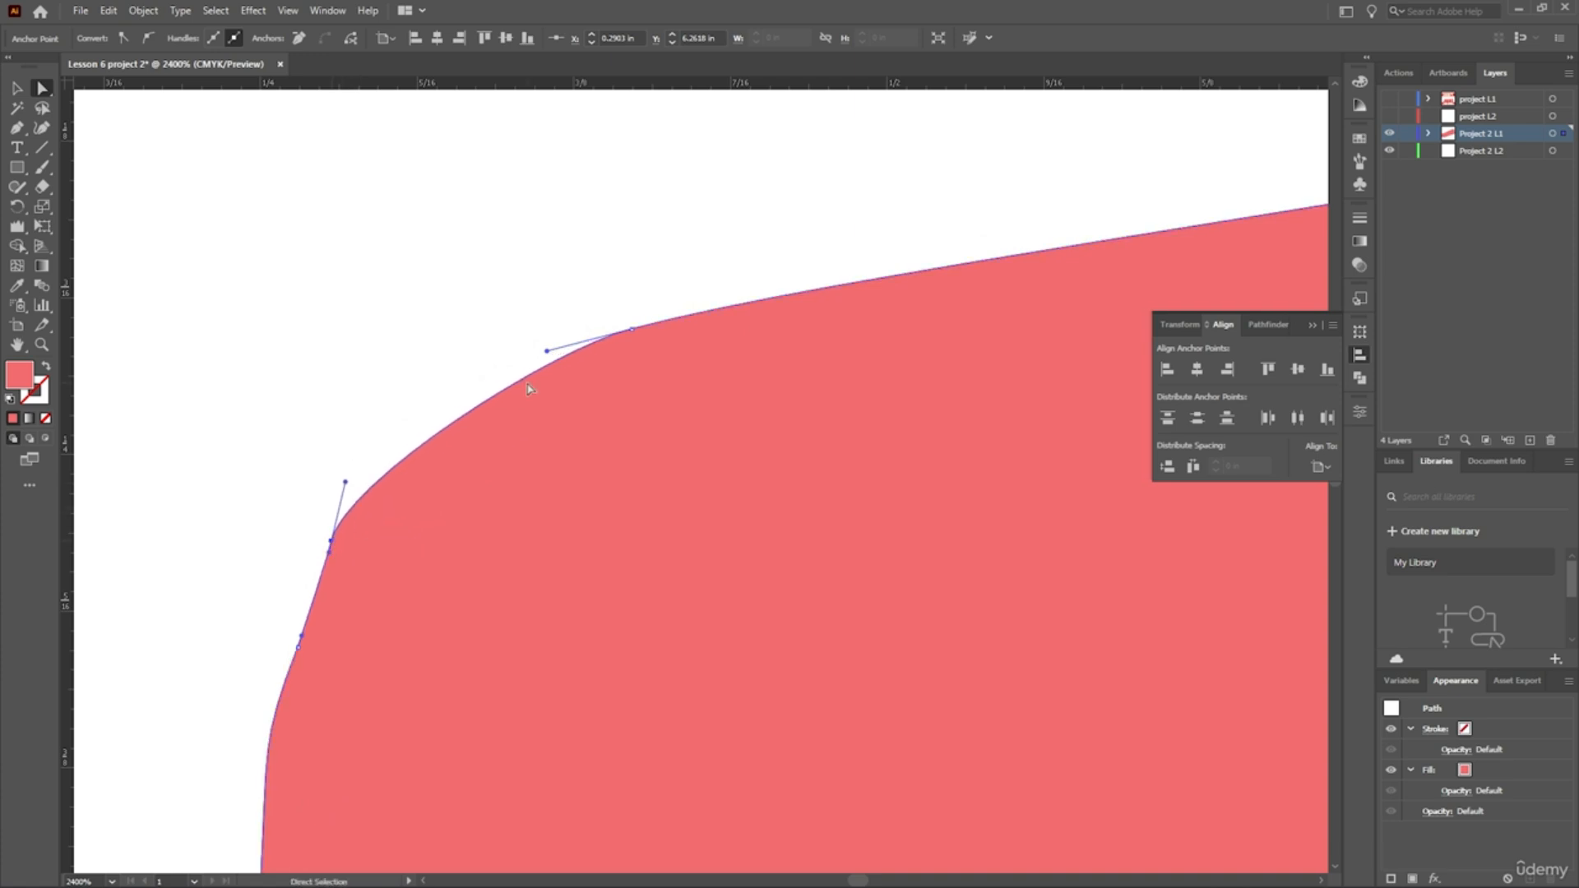
left_click_drag(545, 356, 531, 372)
left_click_drag(345, 482, 359, 488)
Choose the Smooth tool and smooth the outline around the shape's upper-left corner.
scroll(280, 440, "down", 1)
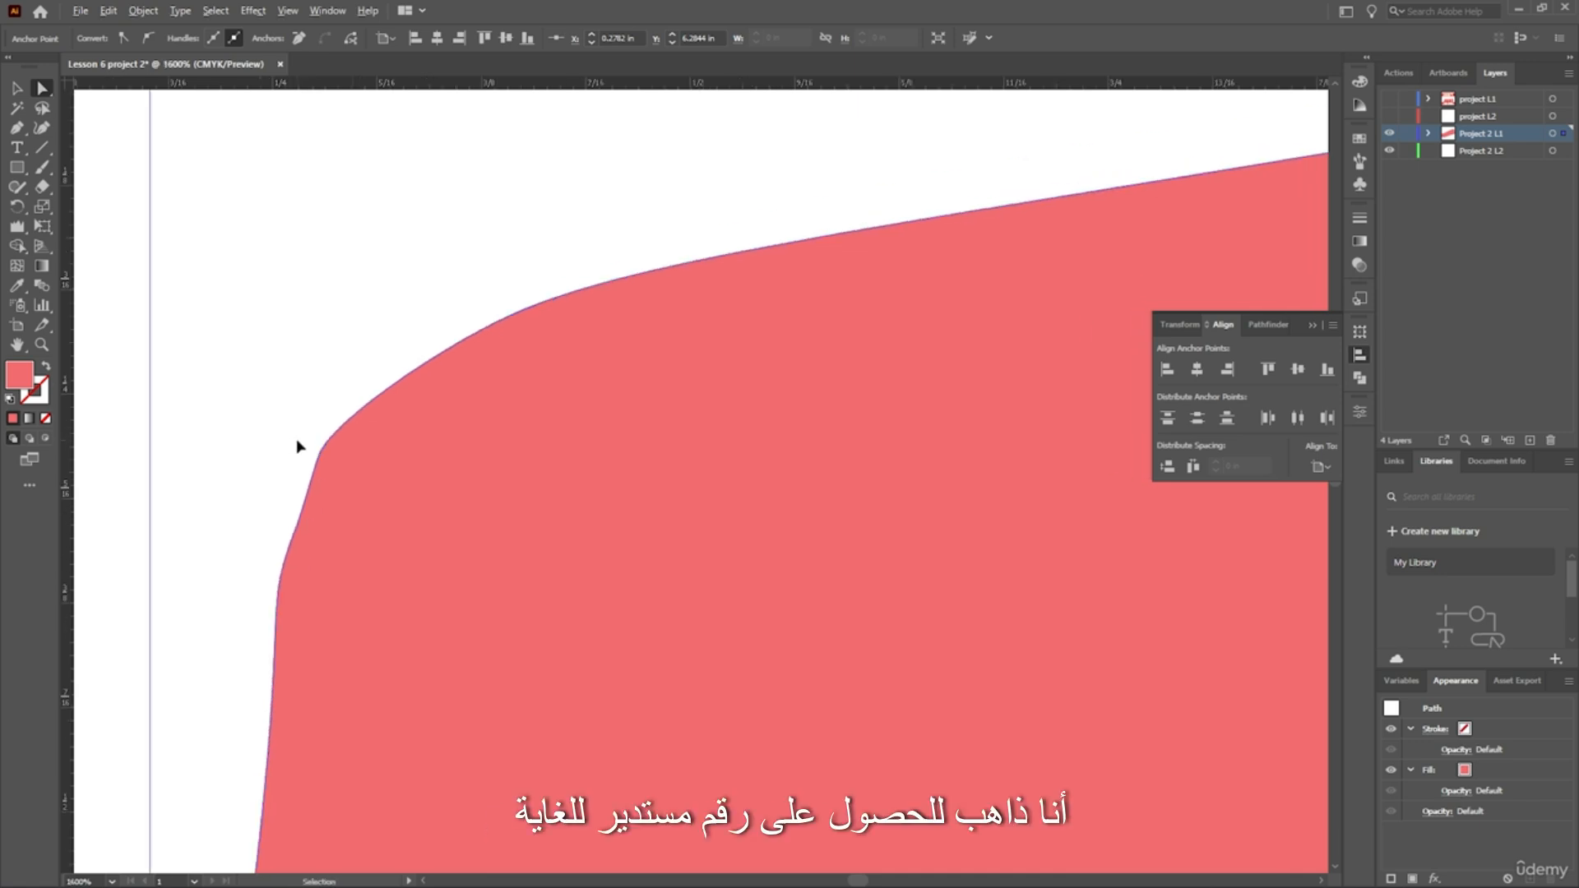
scroll(275, 437, "down", 3)
scroll(251, 448, "up", 2)
scroll(257, 482, "up", 1)
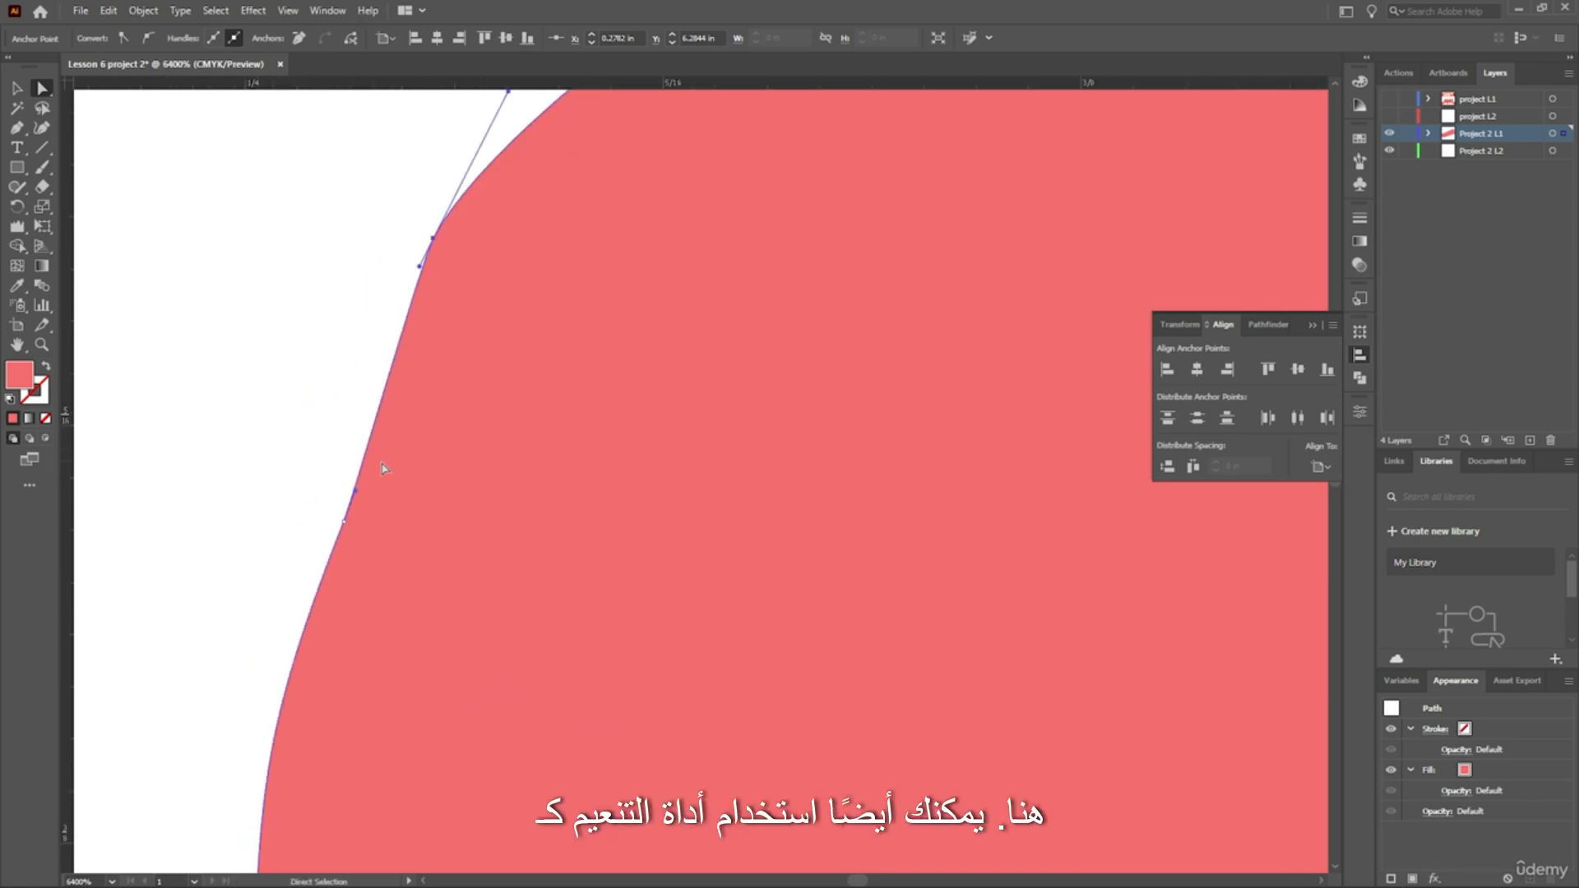
left_click(21, 234)
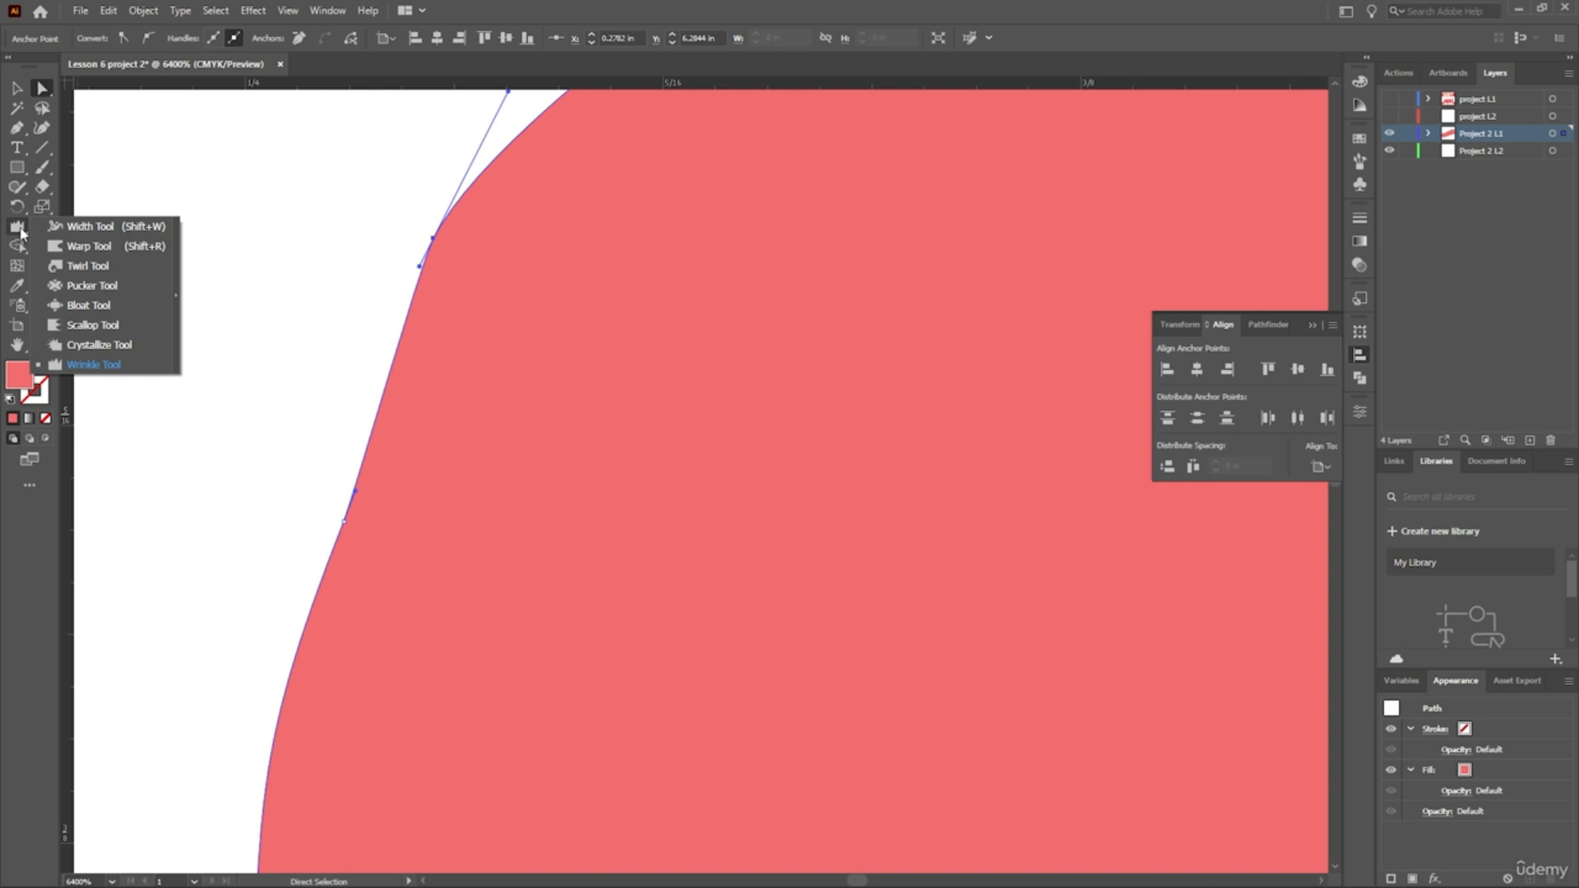
left_click(22, 234)
left_click(39, 231)
left_click(43, 208)
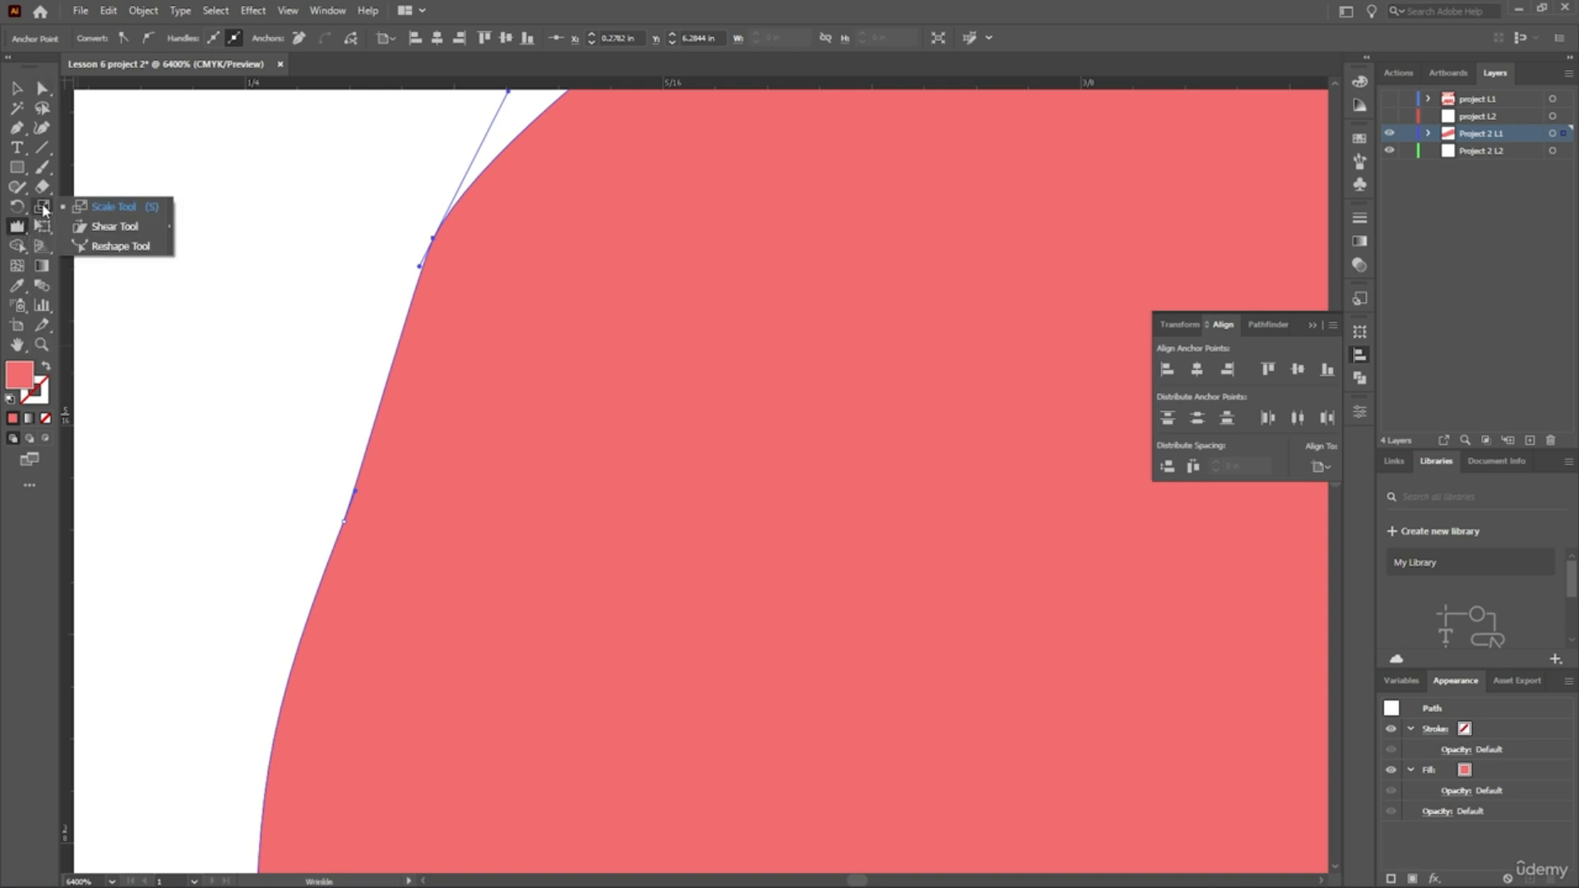
left_click(16, 209)
left_click(16, 189)
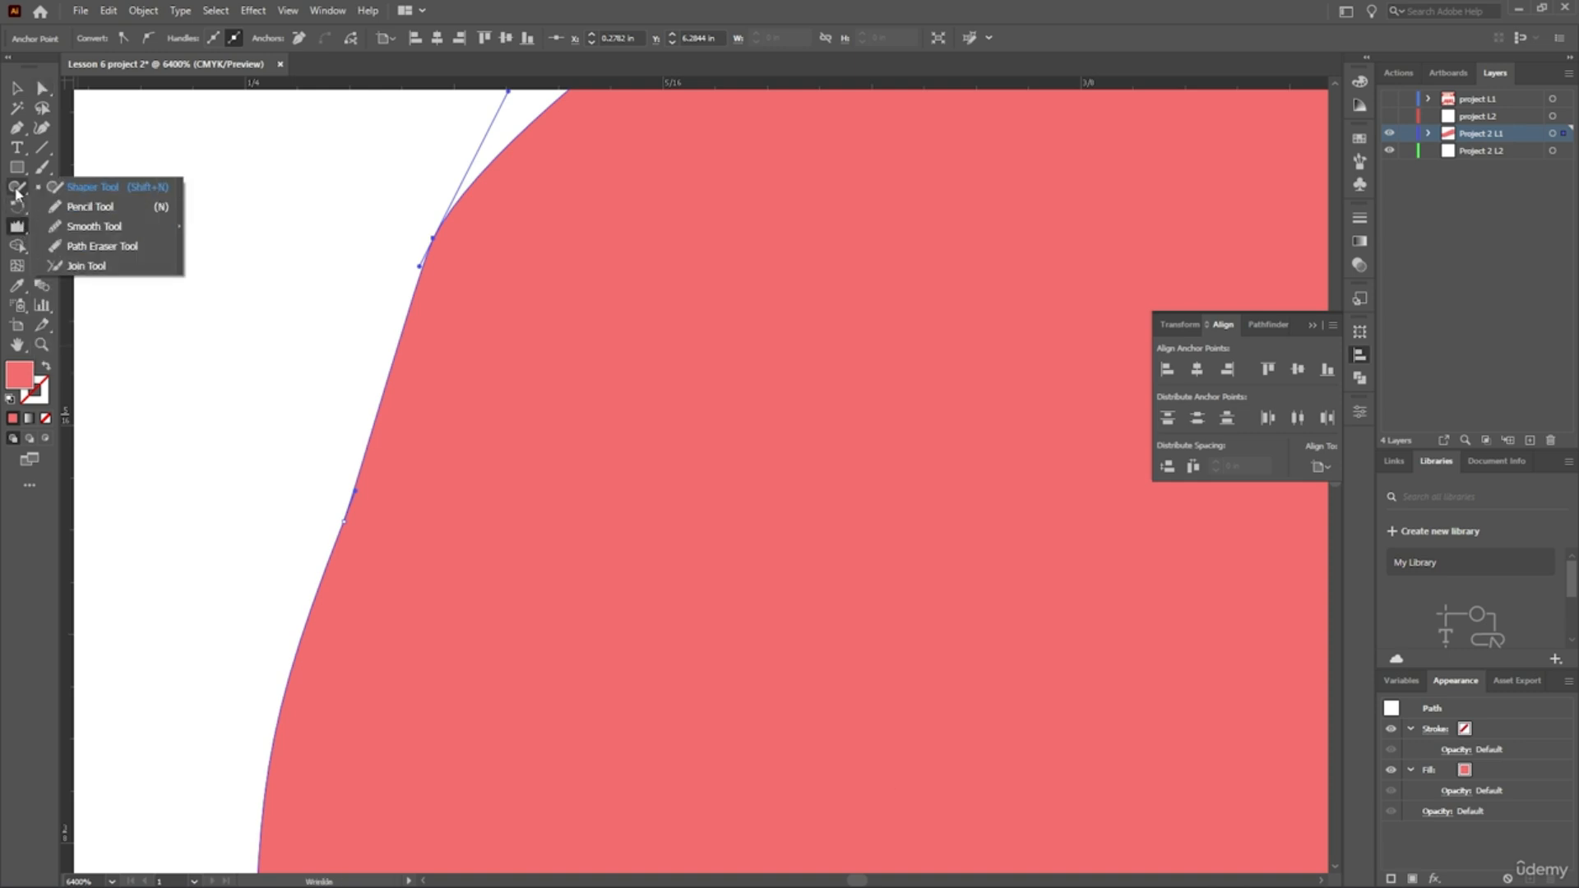
left_click(90, 226)
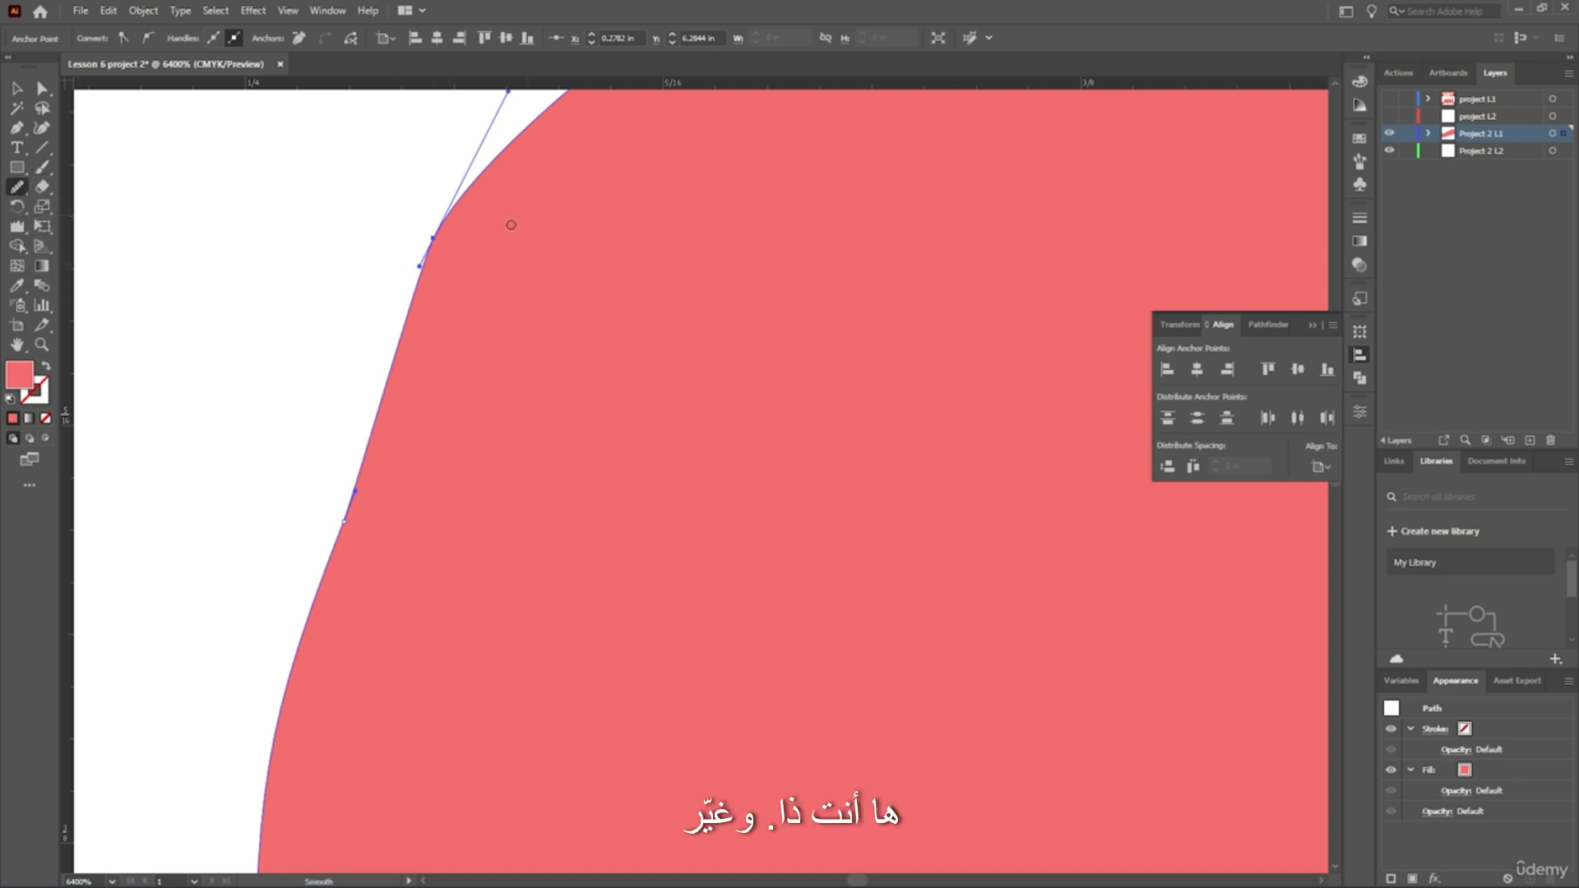
left_click_drag(544, 134, 544, 134)
Keep the Smooth tool's fidelity at full Smooth and run it again along the upper-left corner's outline.
scroll(483, 190, "down", 4)
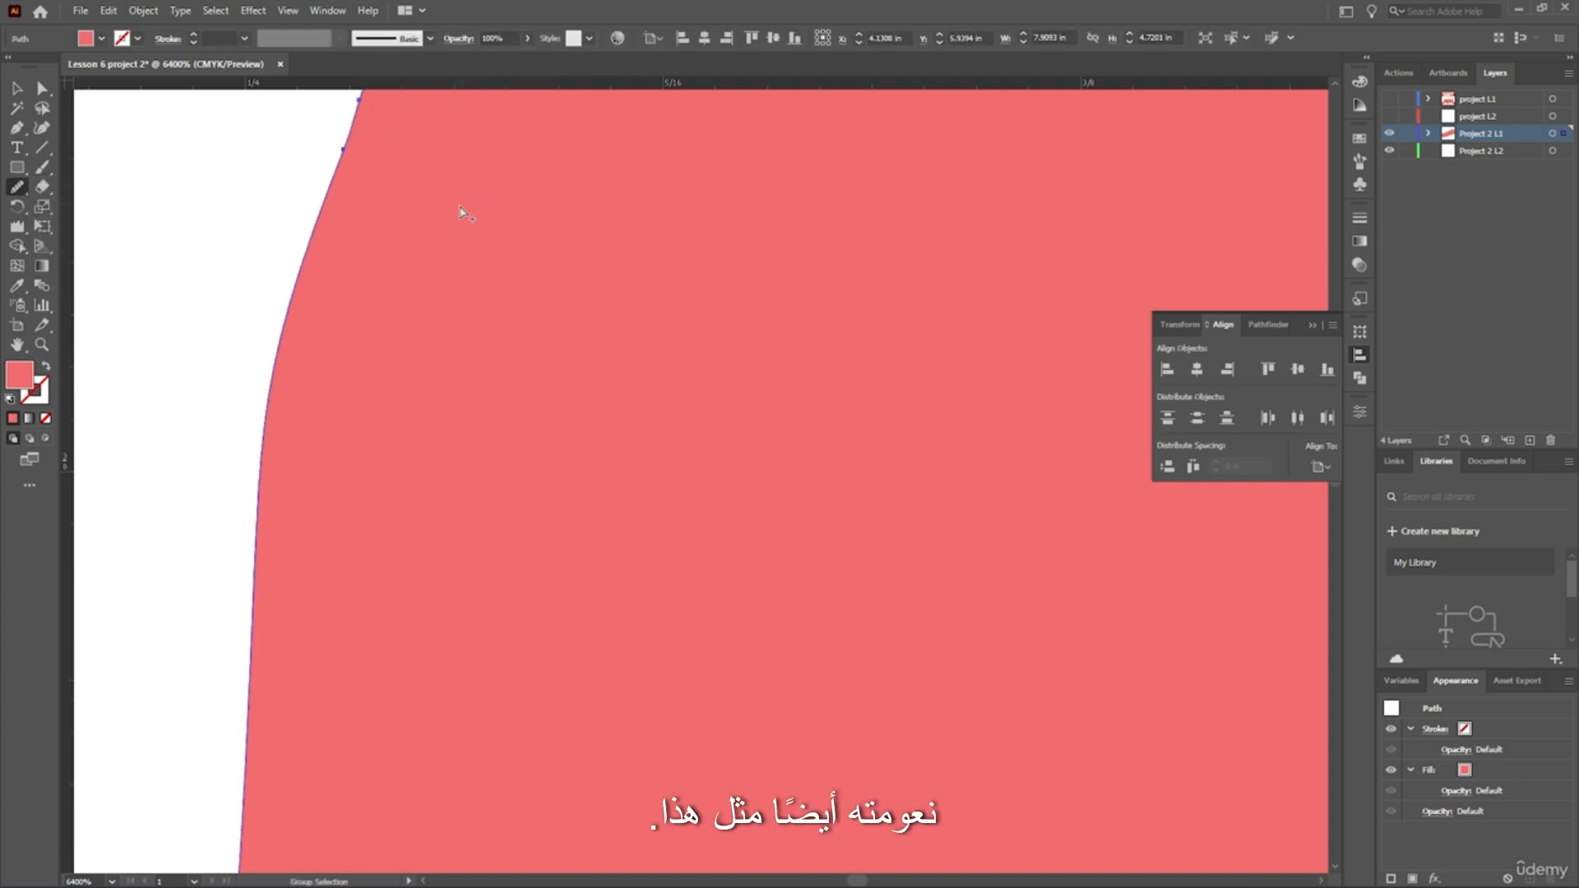
scroll(464, 217, "up", 1)
scroll(392, 227, "down", 2)
scroll(247, 251, "up", 3)
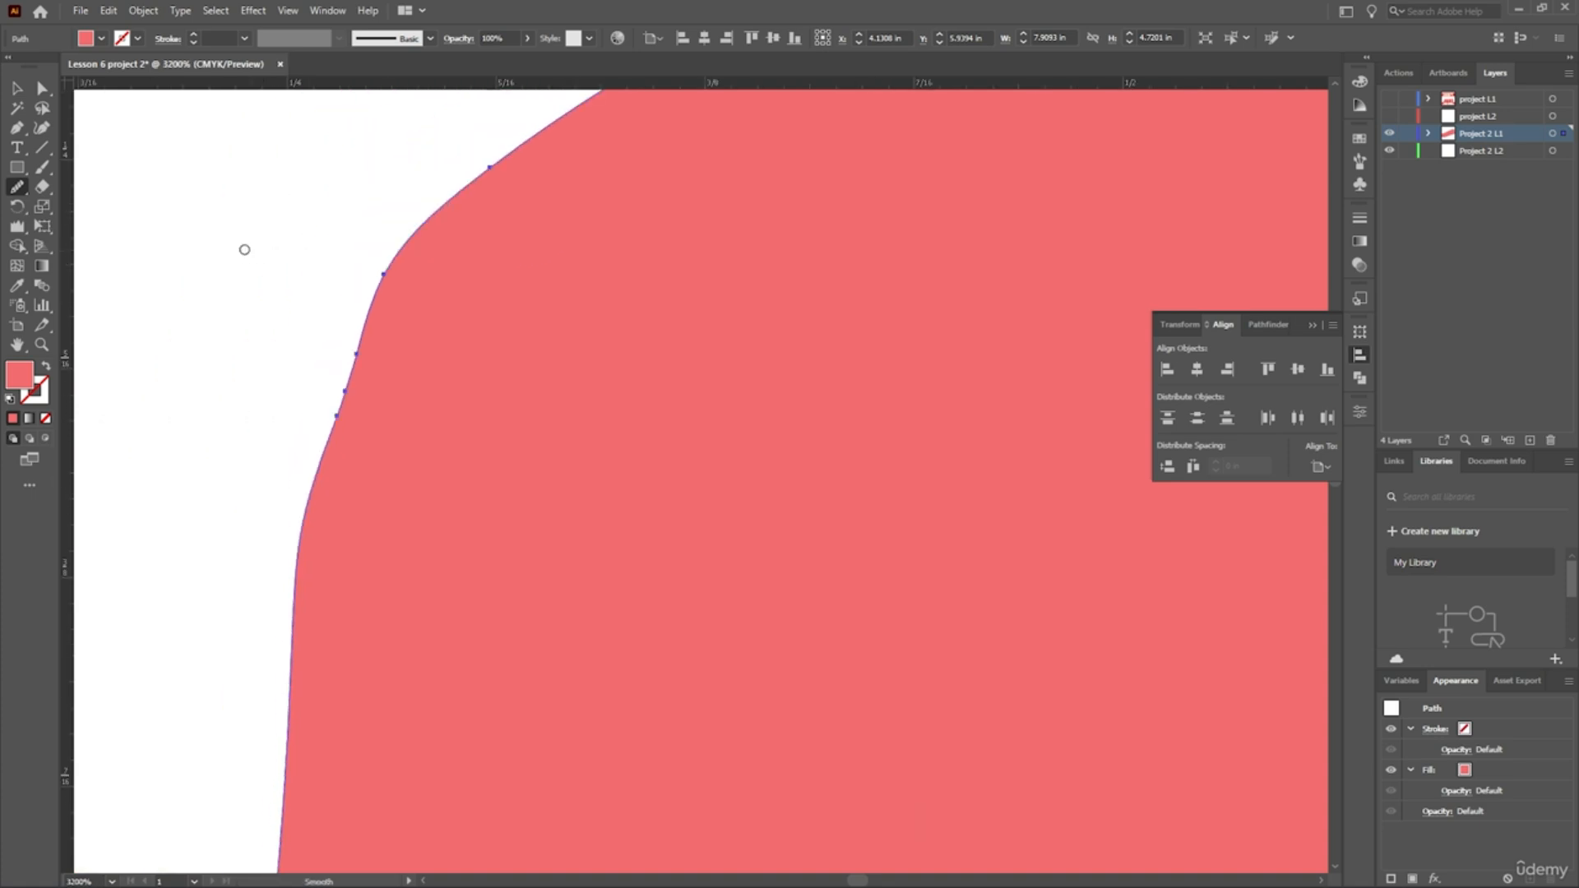
double_click(15, 189)
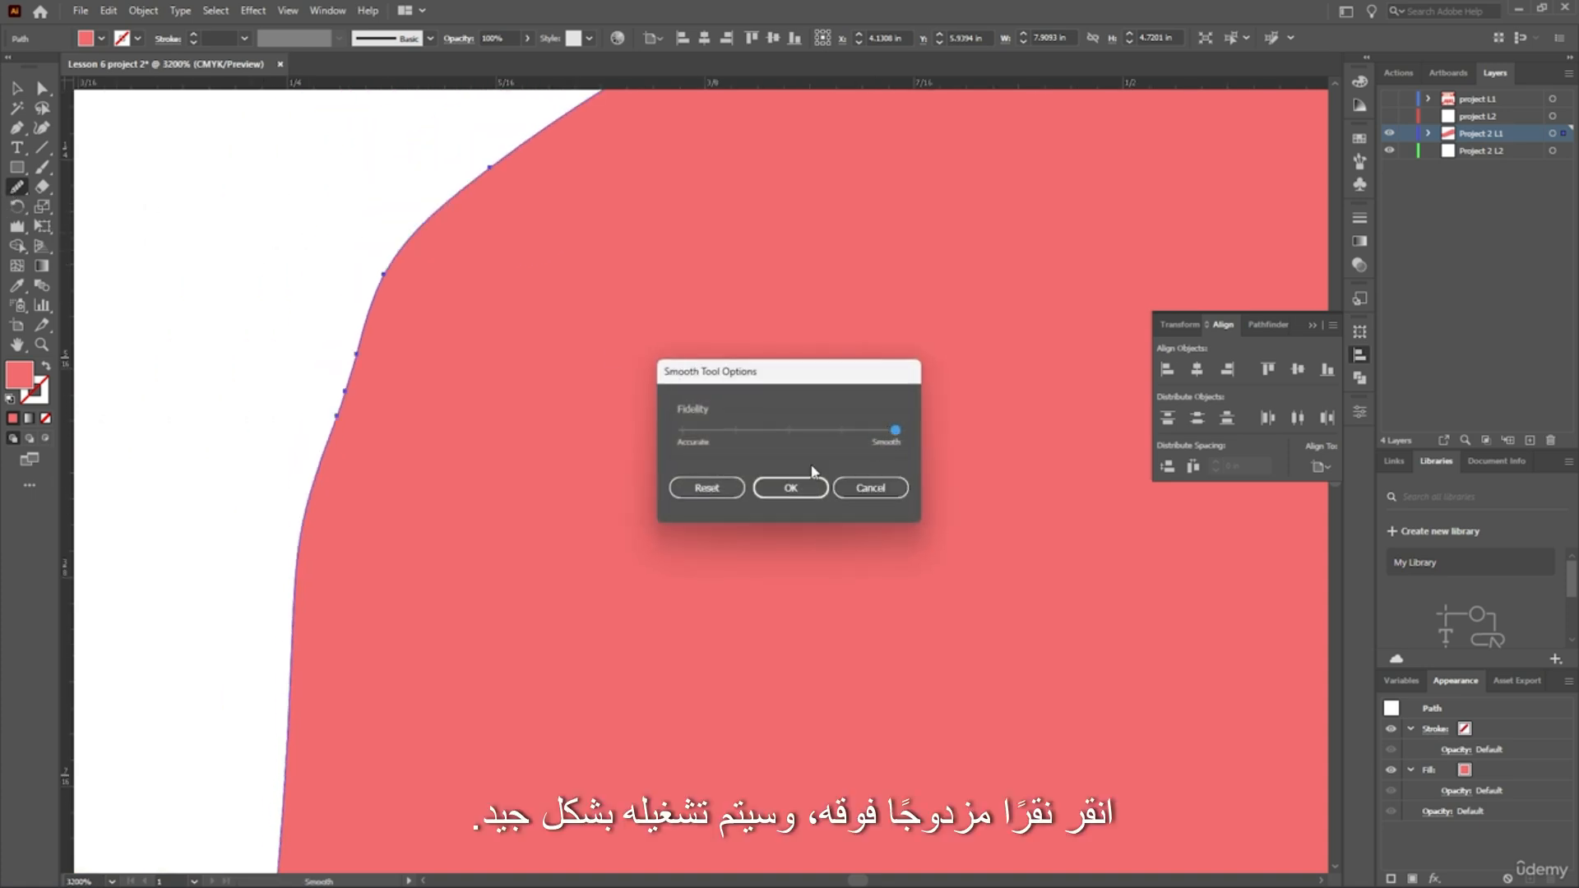
left_click(790, 487)
scroll(332, 268, "up", 2)
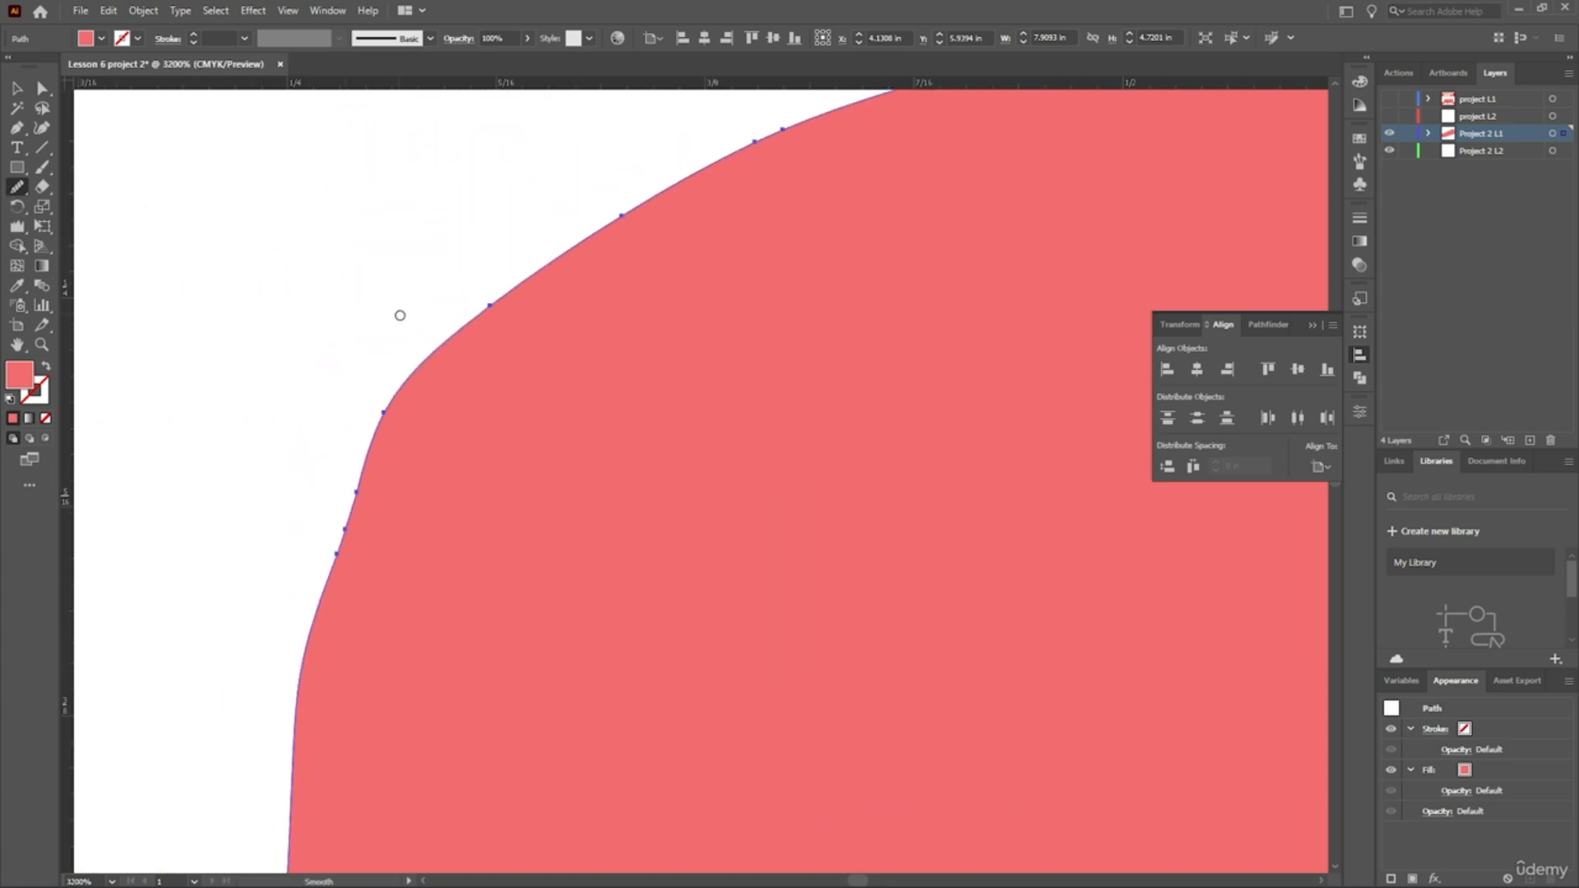
mouse_move(392, 428)
left_mouse_down()
mouse_move(634, 204)
mouse_move(741, 169)
left_mouse_up()
left_click_drag(306, 634, 483, 347)
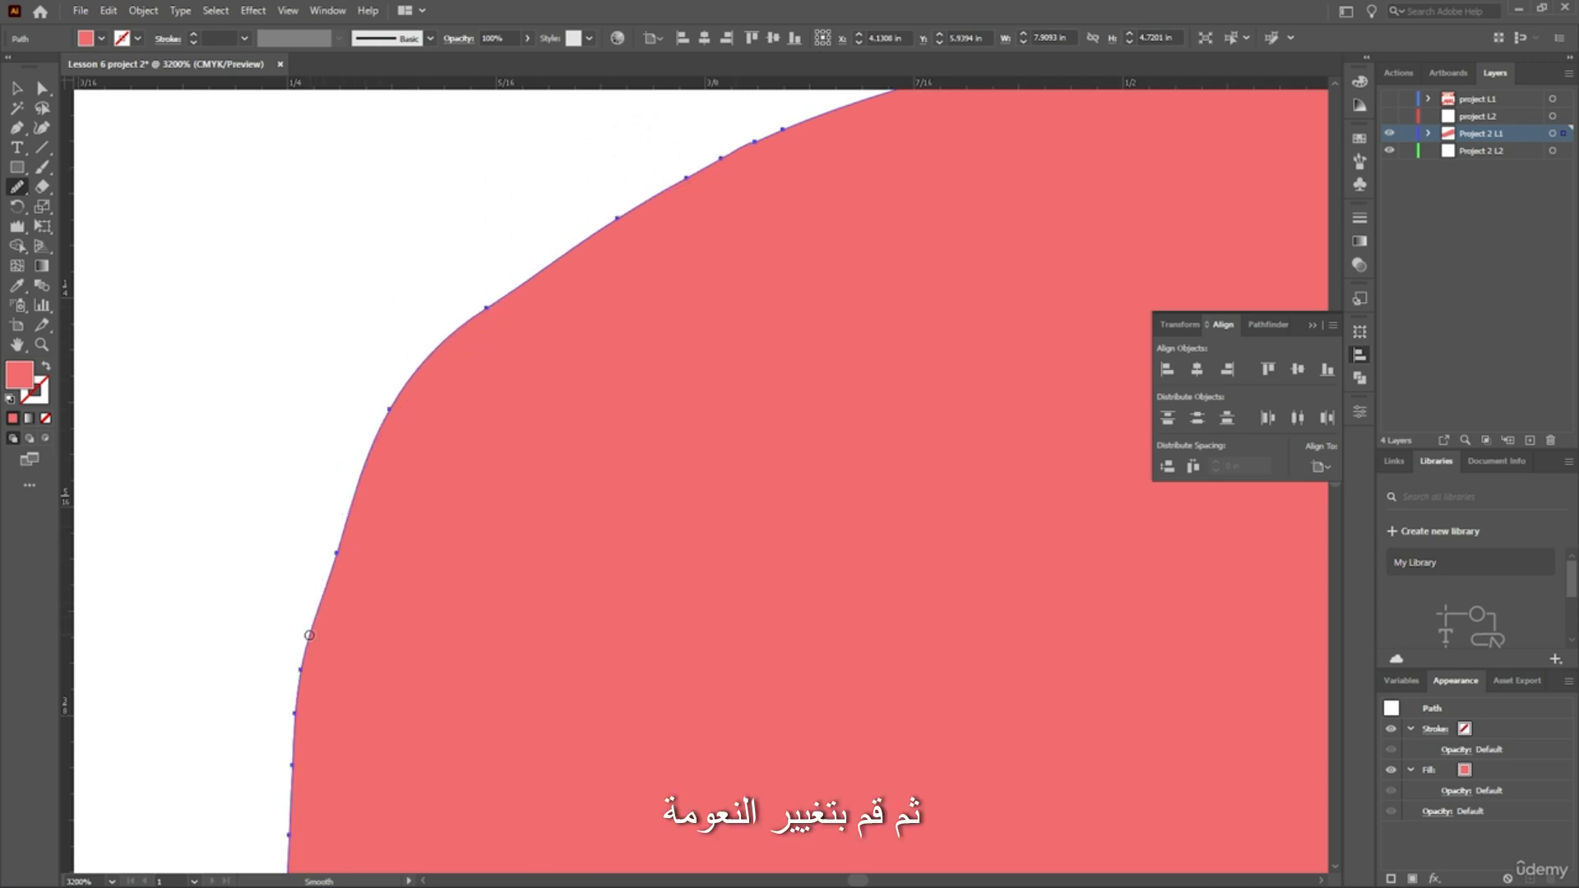
Smooth the background shape's outline around the upper-left corner and down its left edge with repeated Smooth tool strokes.
left_click_drag(309, 634, 515, 279)
mouse_move(312, 671)
left_mouse_down()
mouse_move(330, 608)
mouse_move(650, 201)
left_mouse_up()
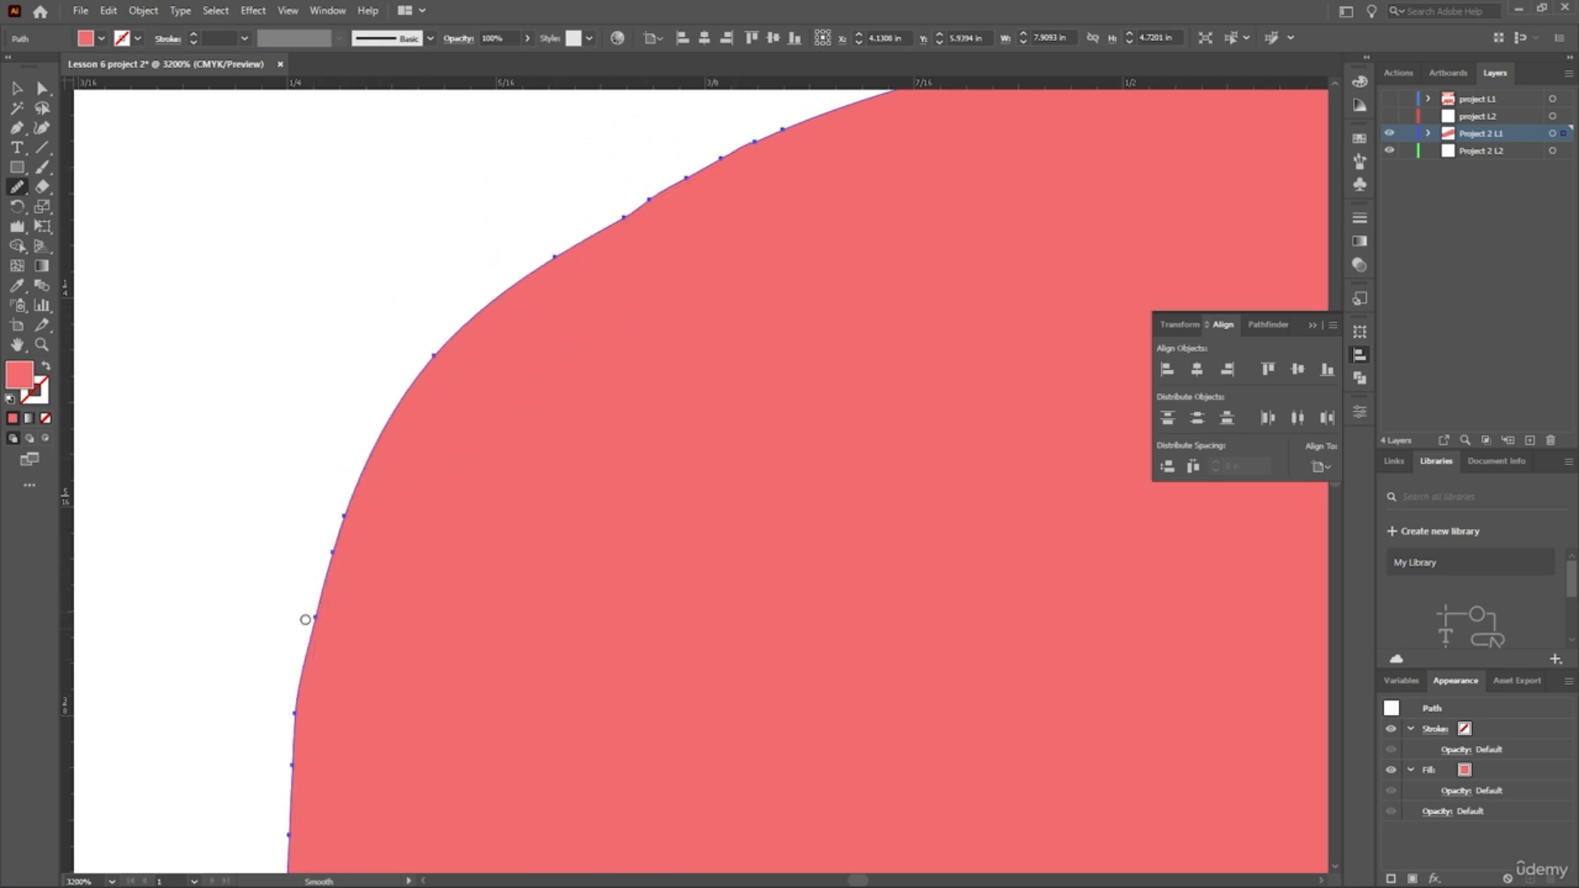
mouse_move(306, 619)
left_mouse_down()
mouse_move(587, 237)
mouse_move(777, 82)
left_mouse_up()
scroll(645, 214, "down", 2)
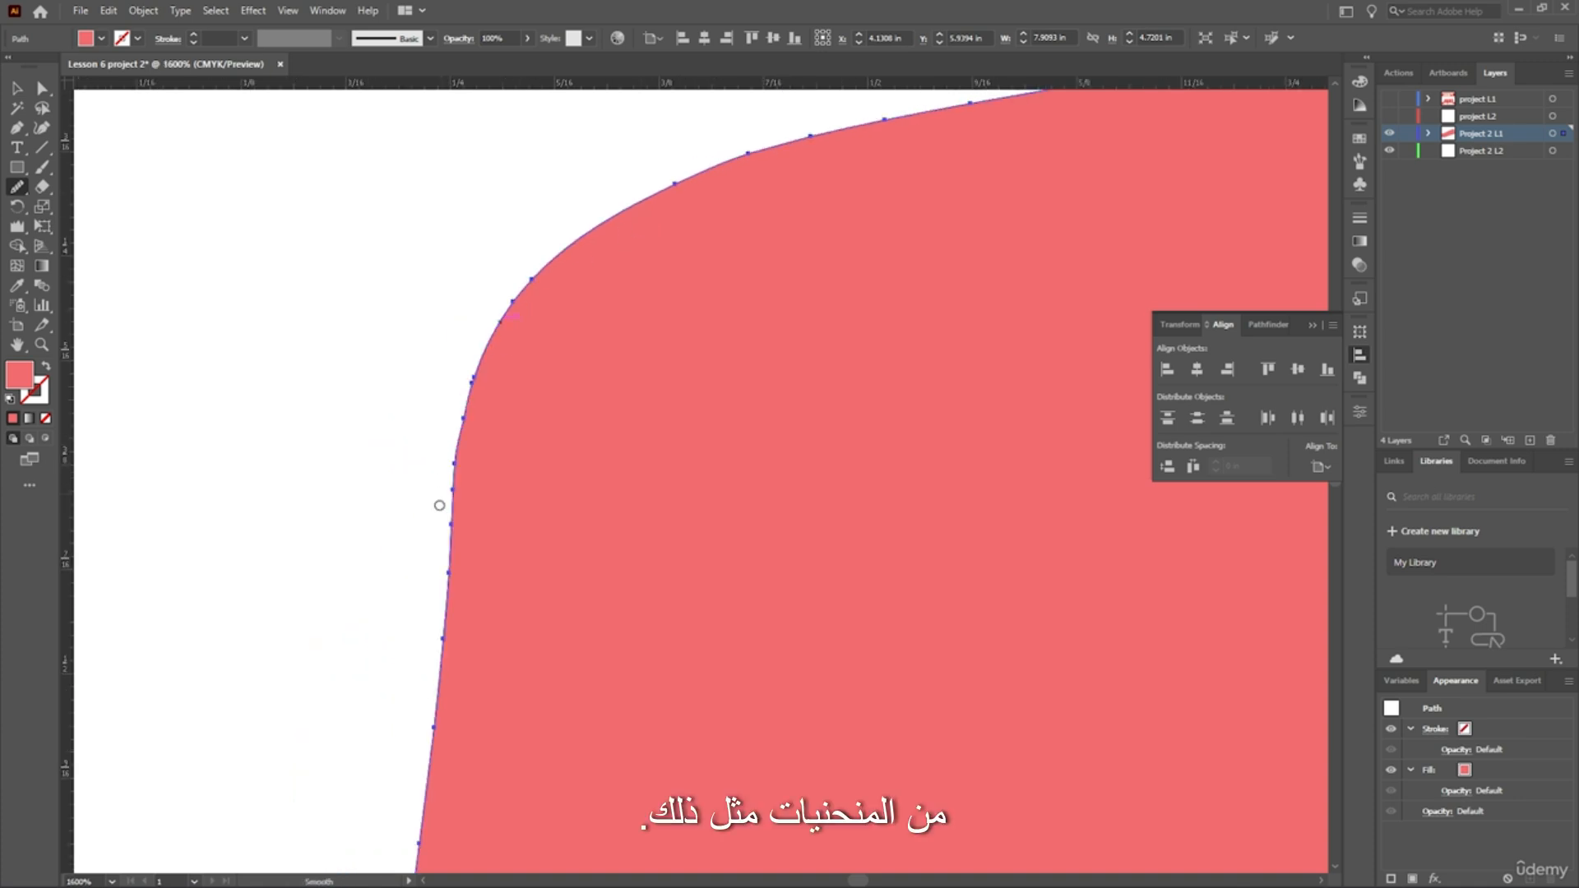
mouse_move(524, 318)
left_mouse_down()
mouse_move(720, 128)
mouse_move(856, 108)
left_mouse_up()
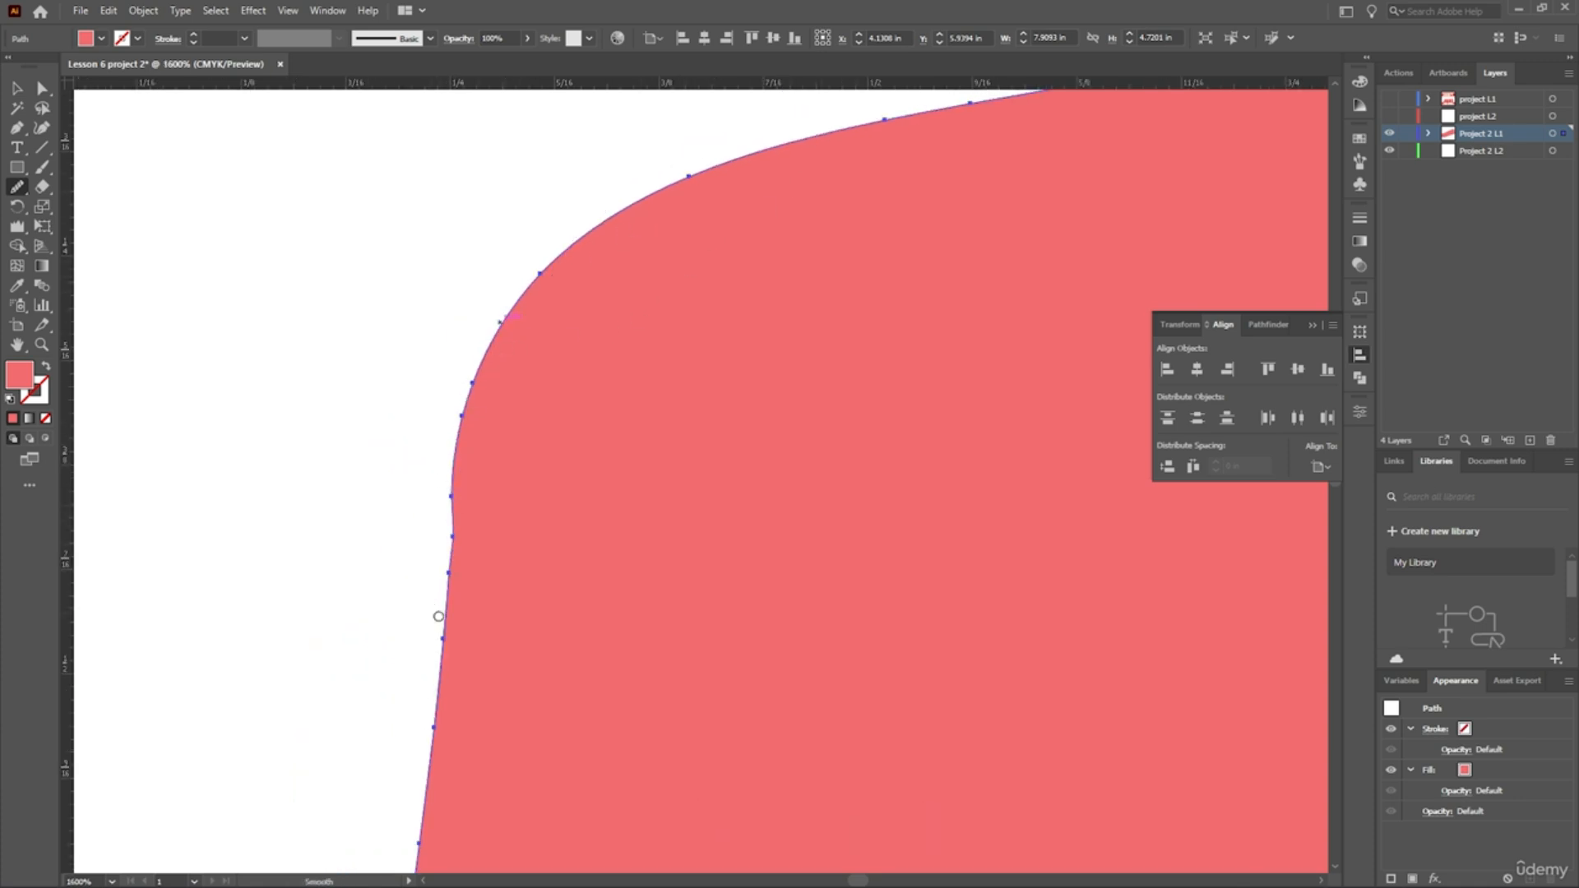
left_click_drag(550, 234, 548, 236)
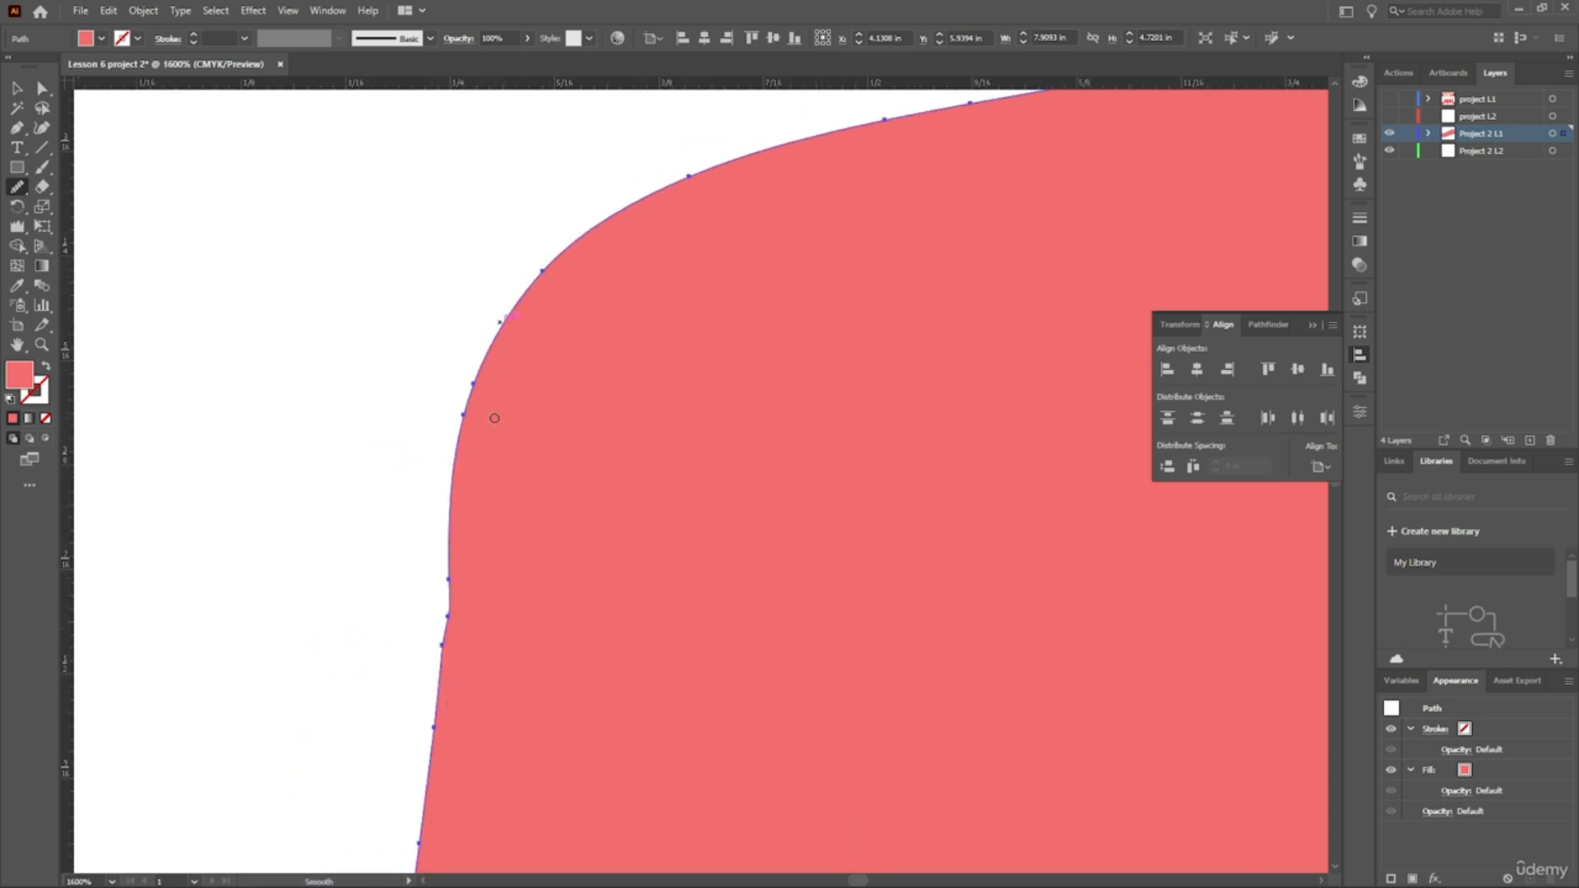
scroll(445, 606, "down", 2)
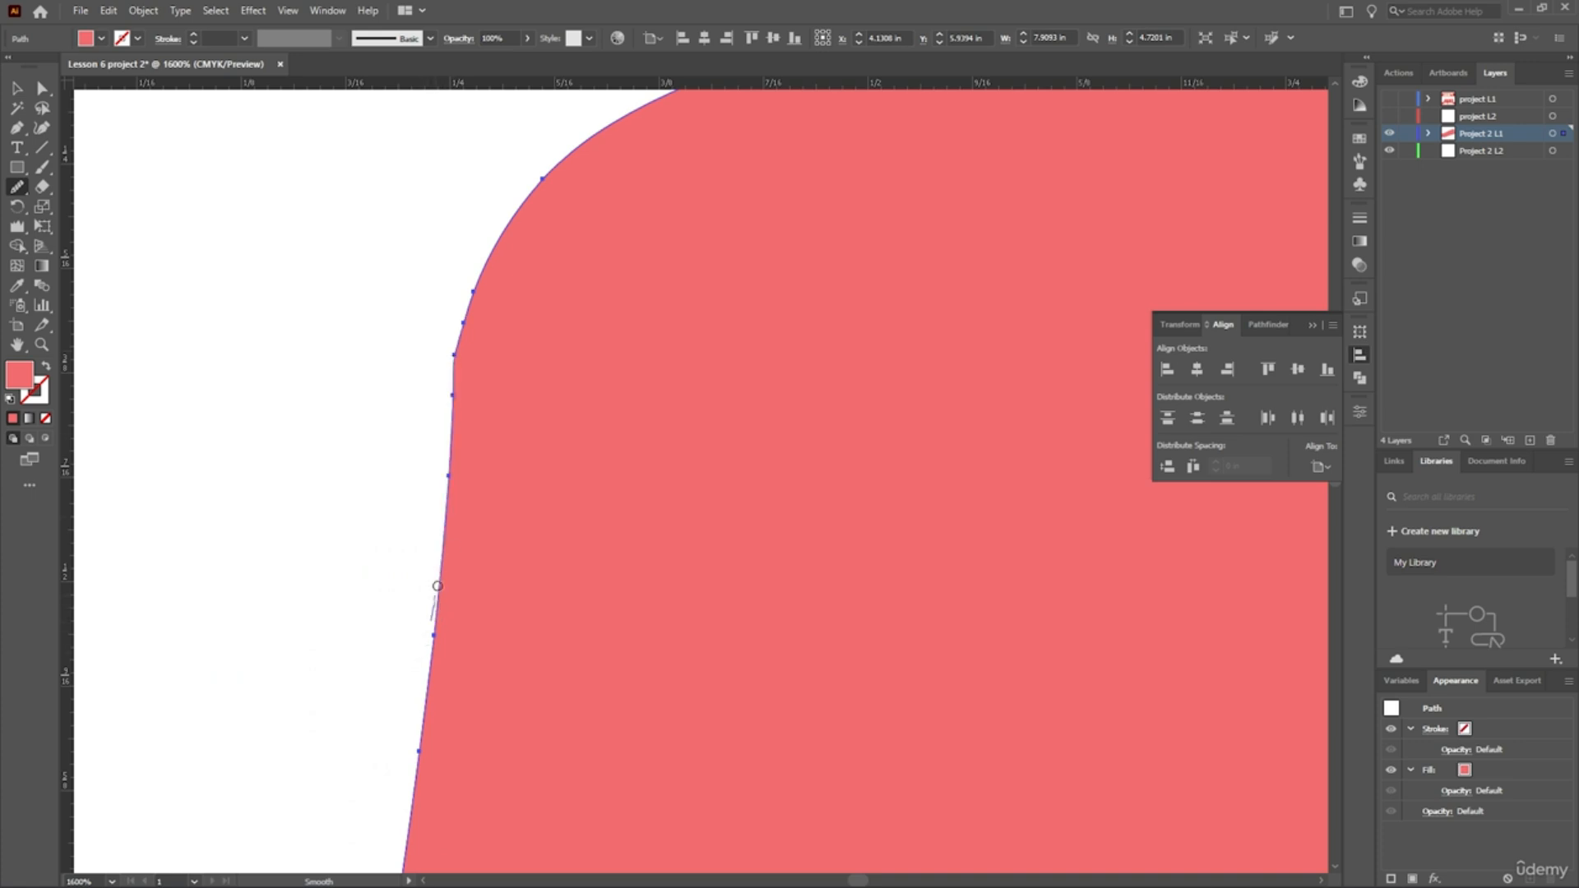
scroll(547, 439, "down", 8)
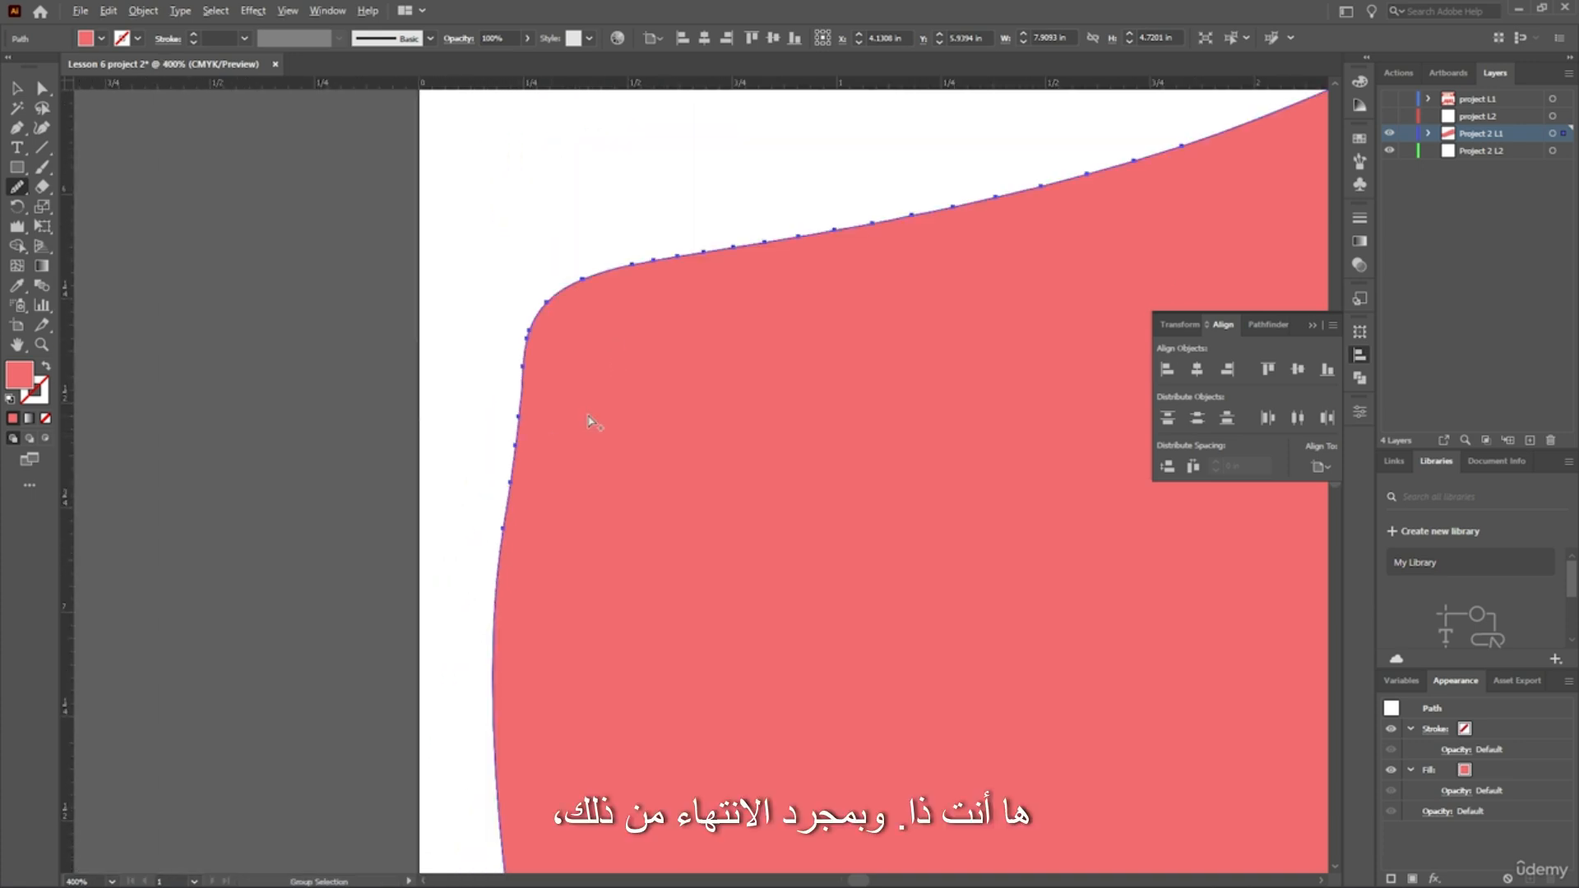
Send the coral background shape backward and then all the way to the back, behind the ALL LIFE MATTERS lettering.
left_click(16, 89)
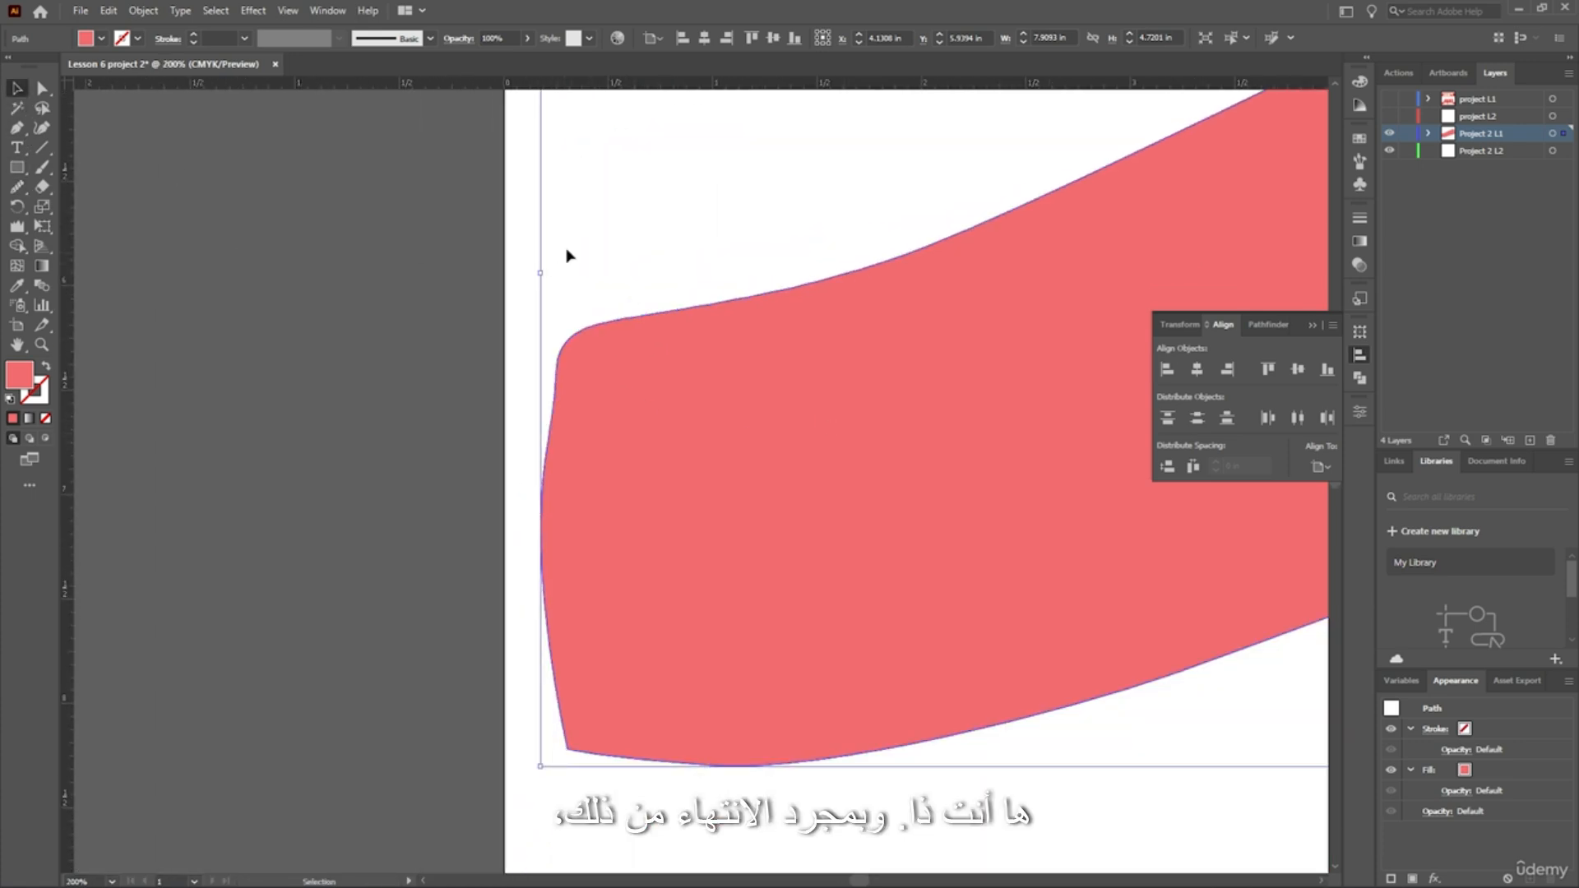
scroll(680, 303, "down", 4)
scroll(1028, 337, "up", 4)
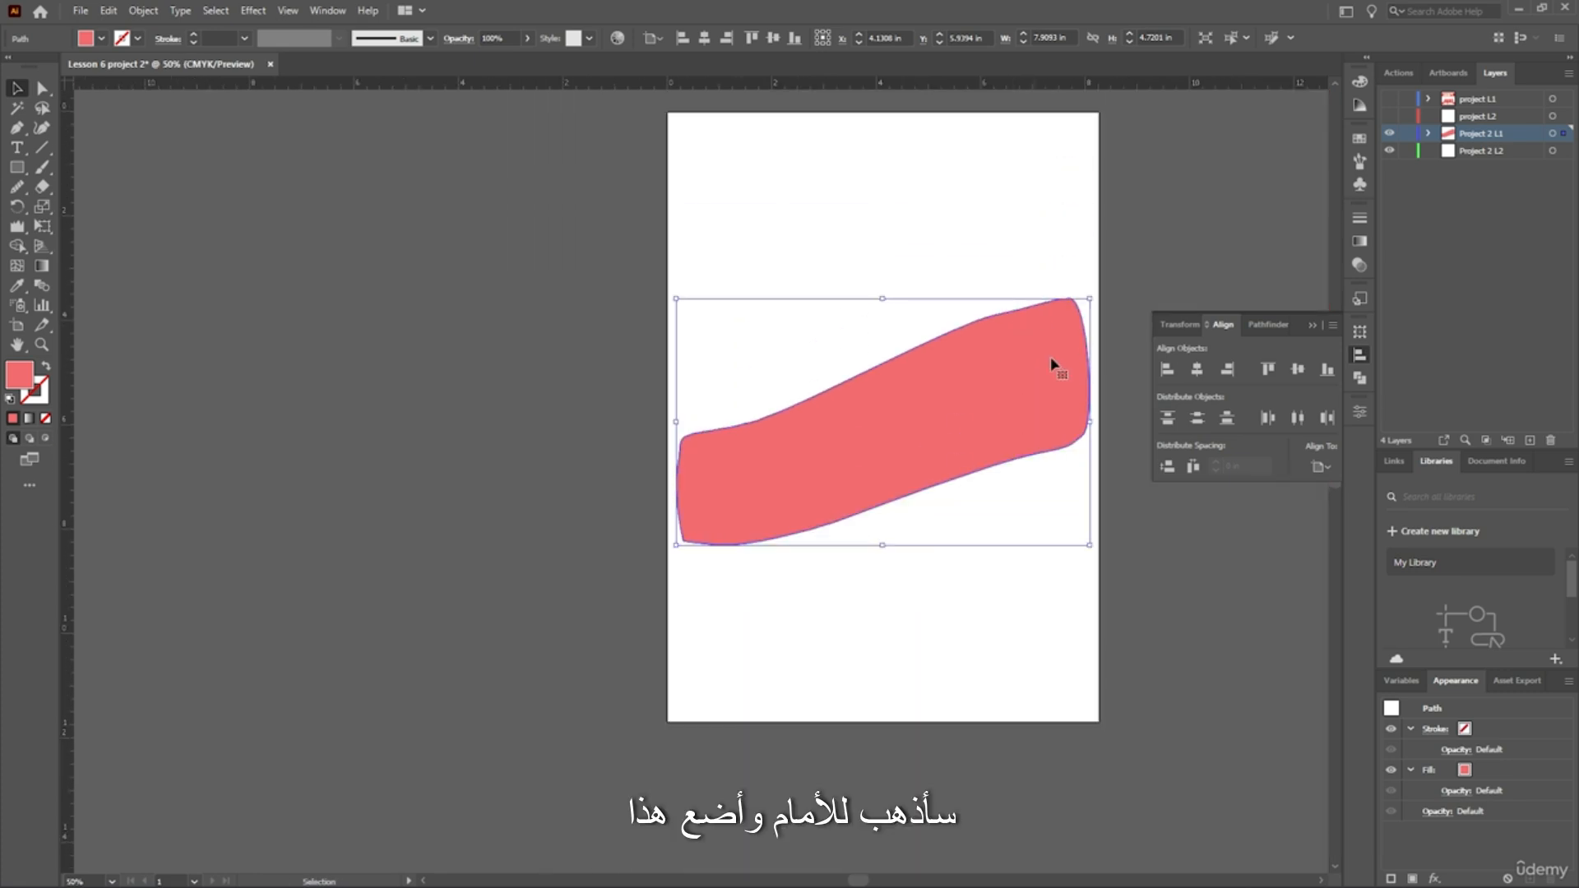
right_click(1029, 451)
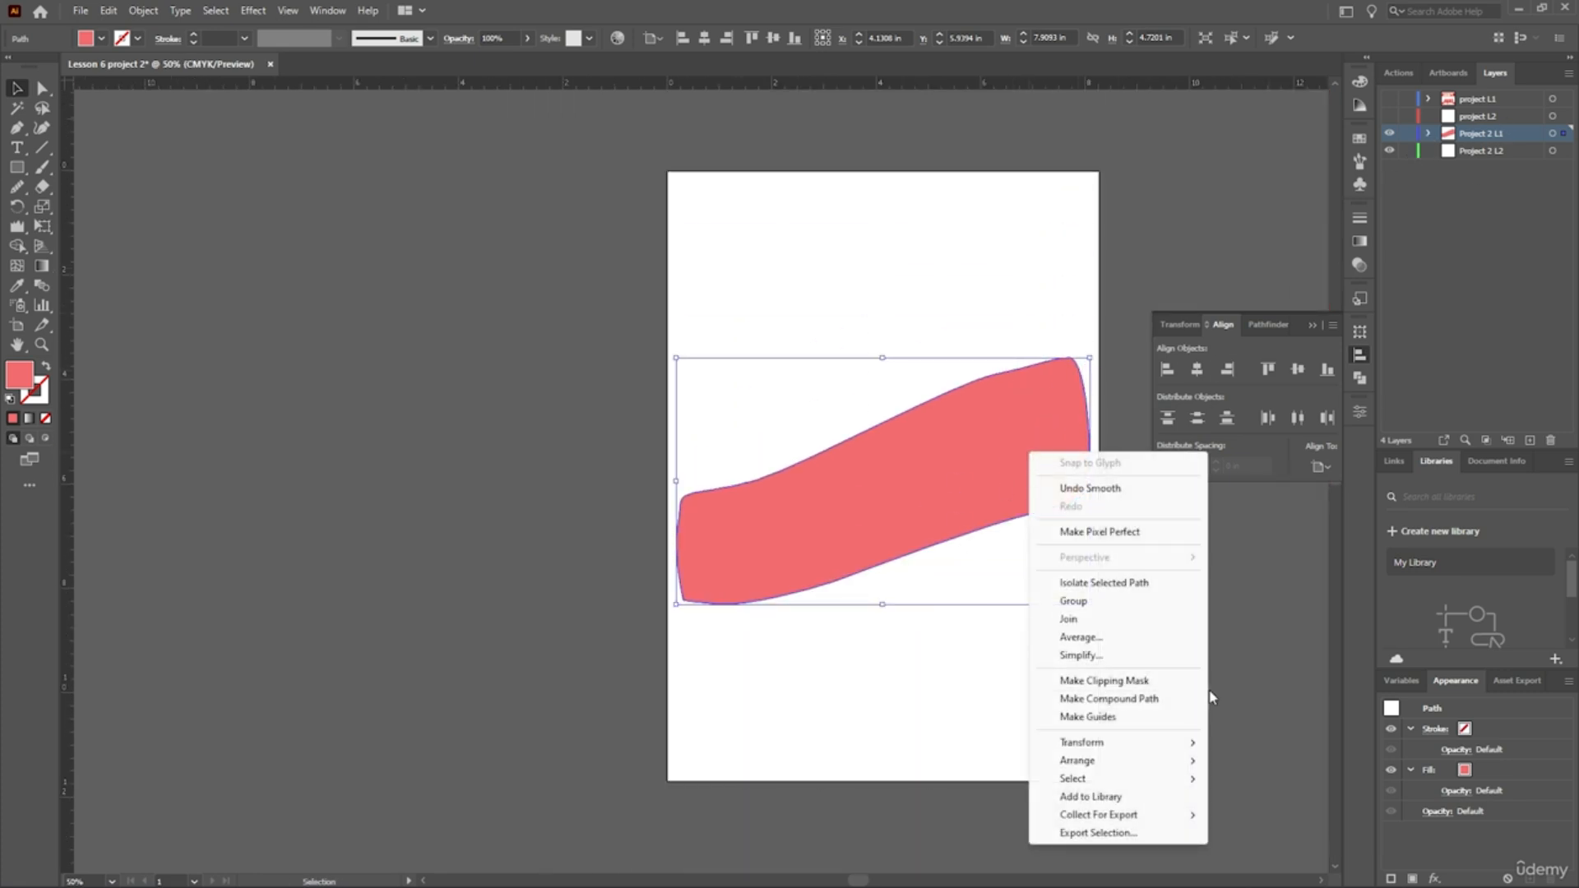
mouse_move(1102, 761)
left_click(1304, 796)
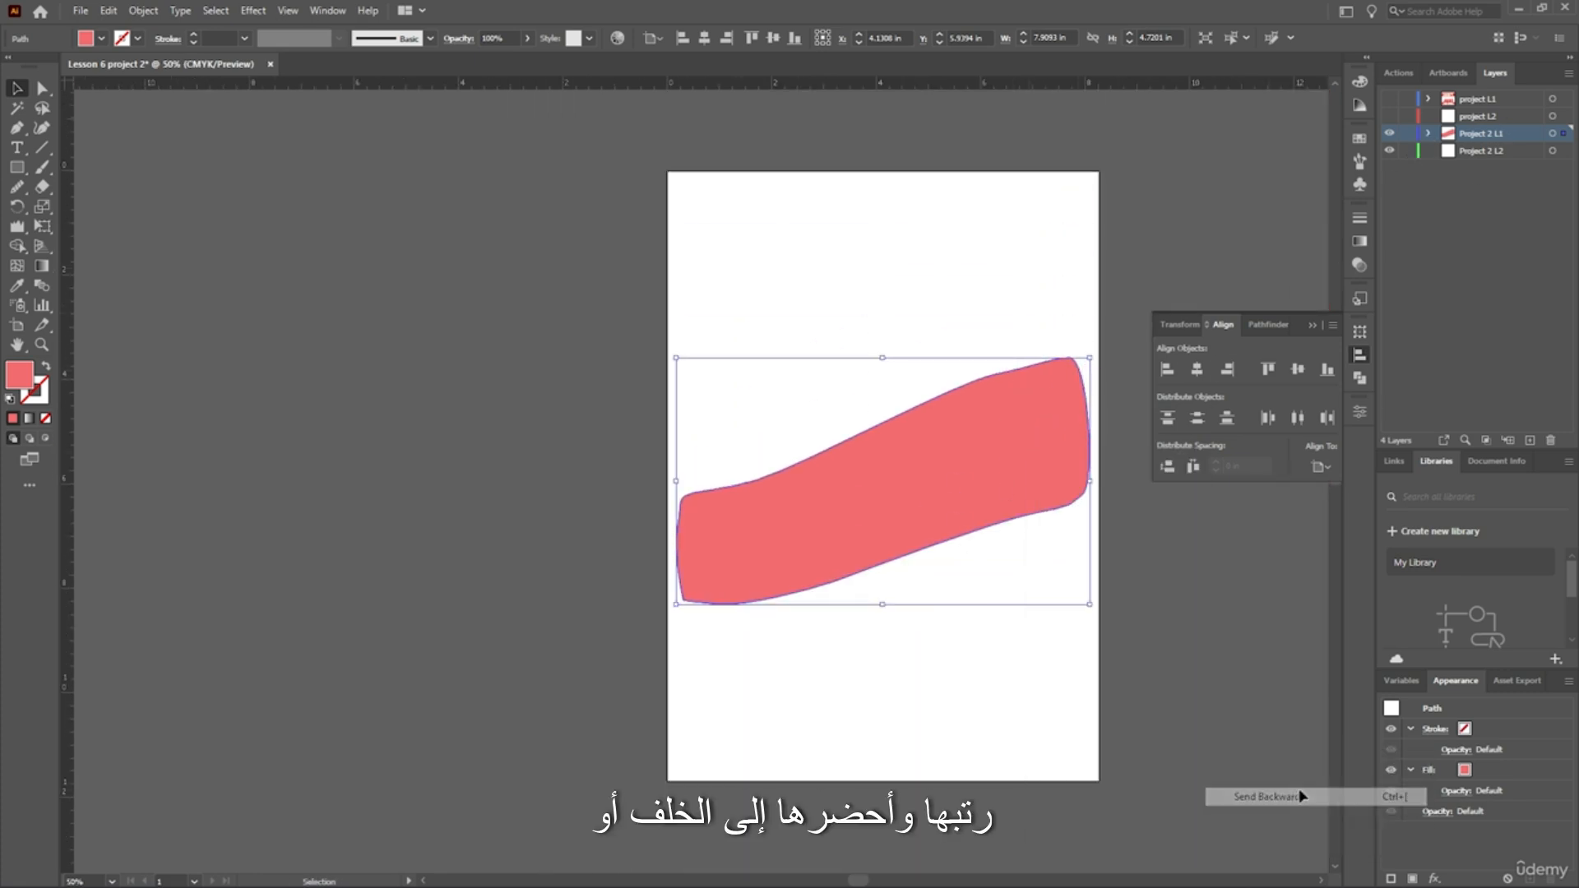
right_click(935, 494)
mouse_move(987, 801)
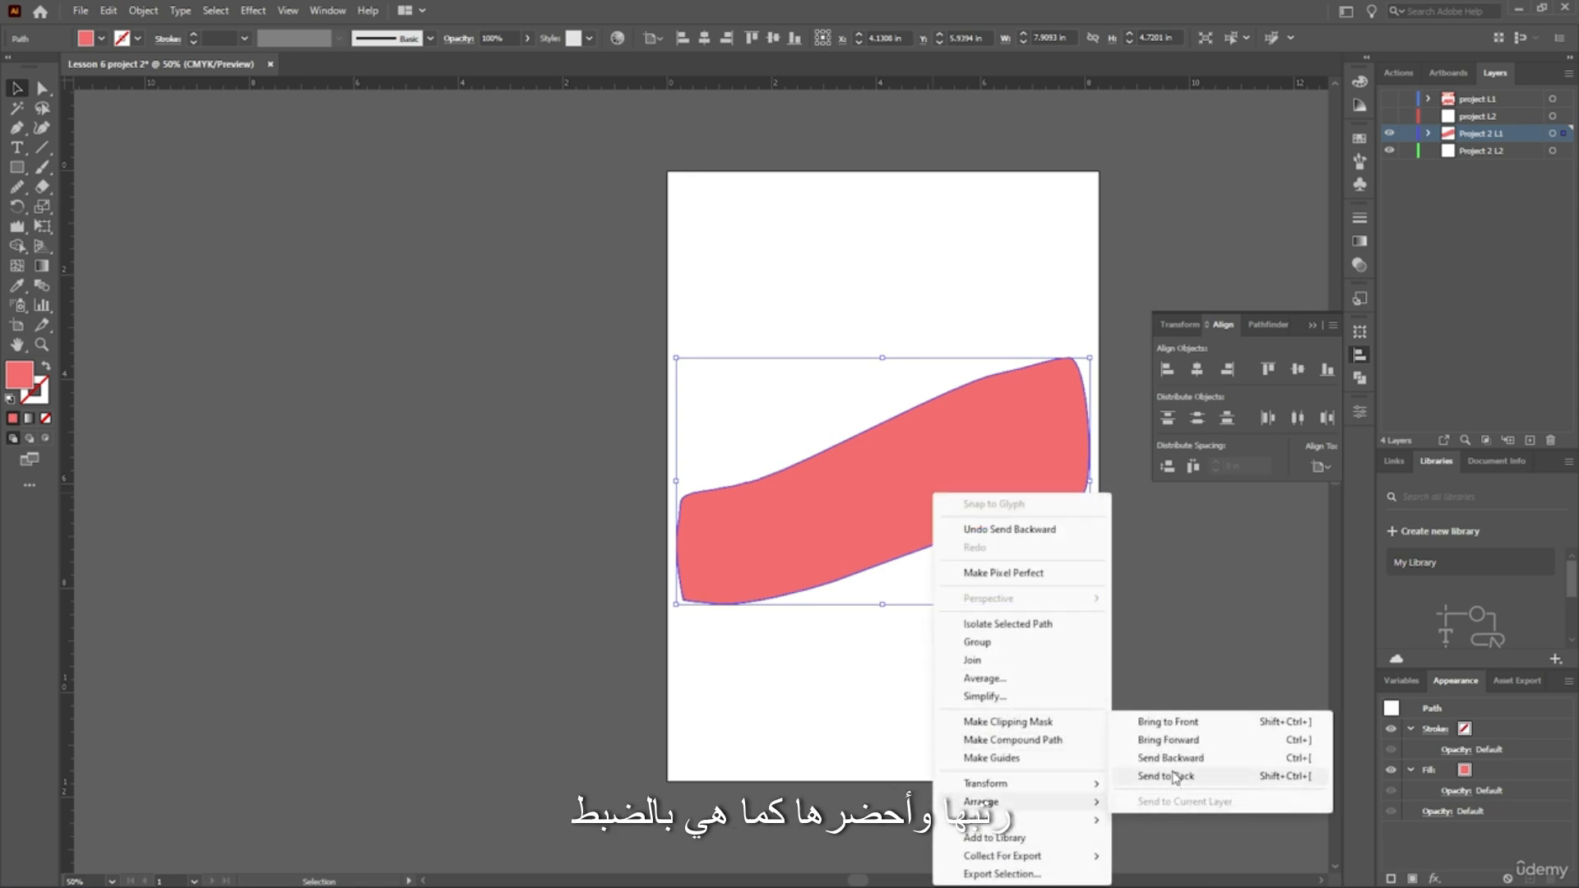
left_click(1181, 773)
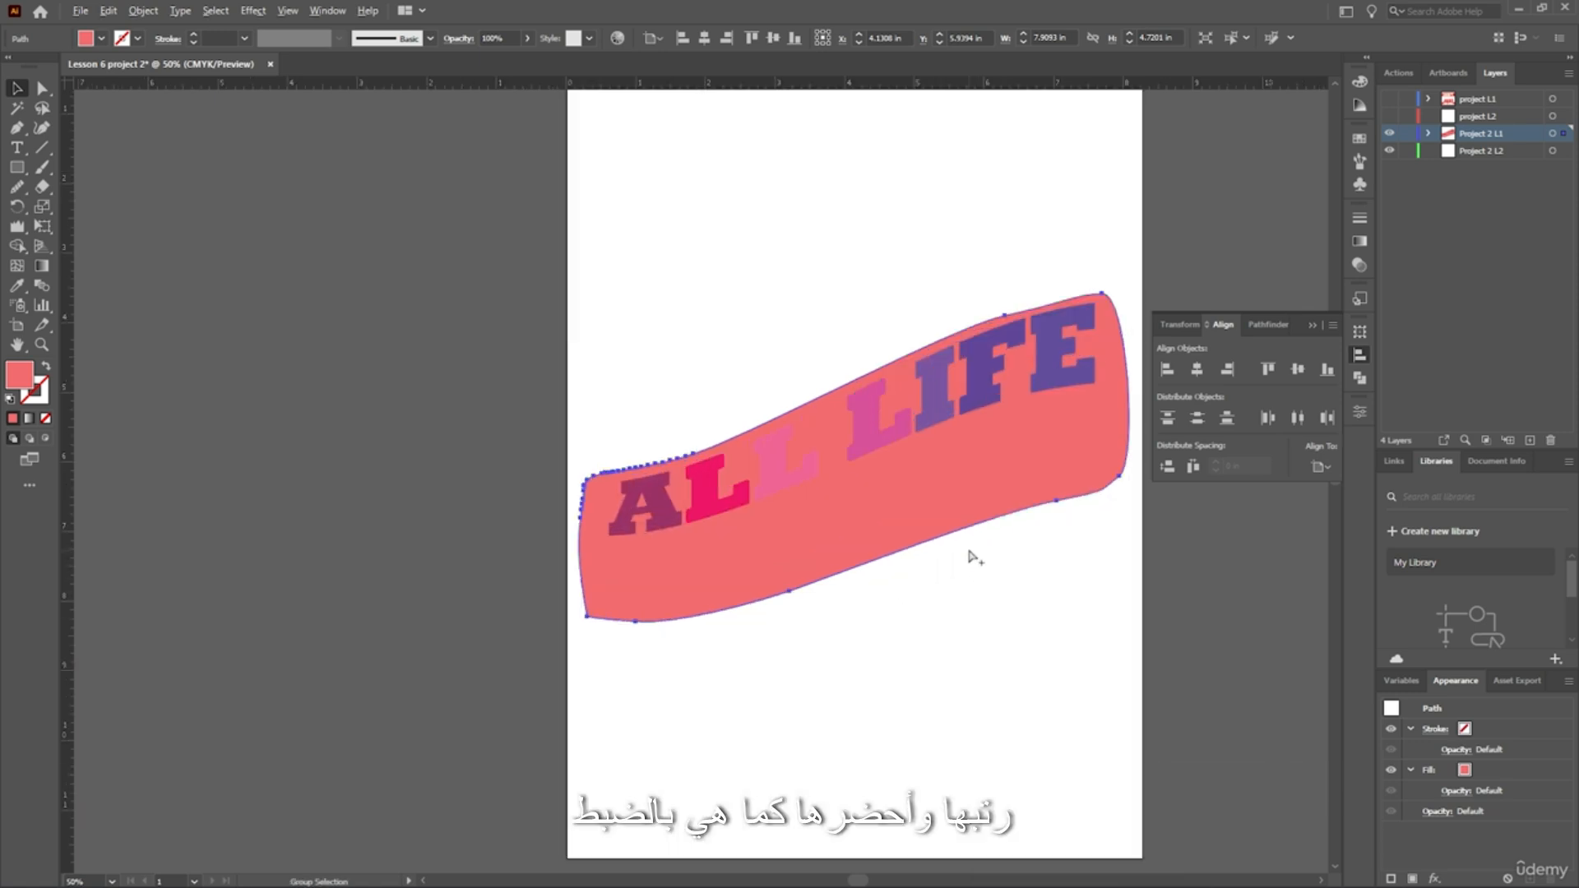
Change the background shape's fill to a dark maroon red and deselect it.
scroll(975, 558, "up", 1)
key("v")
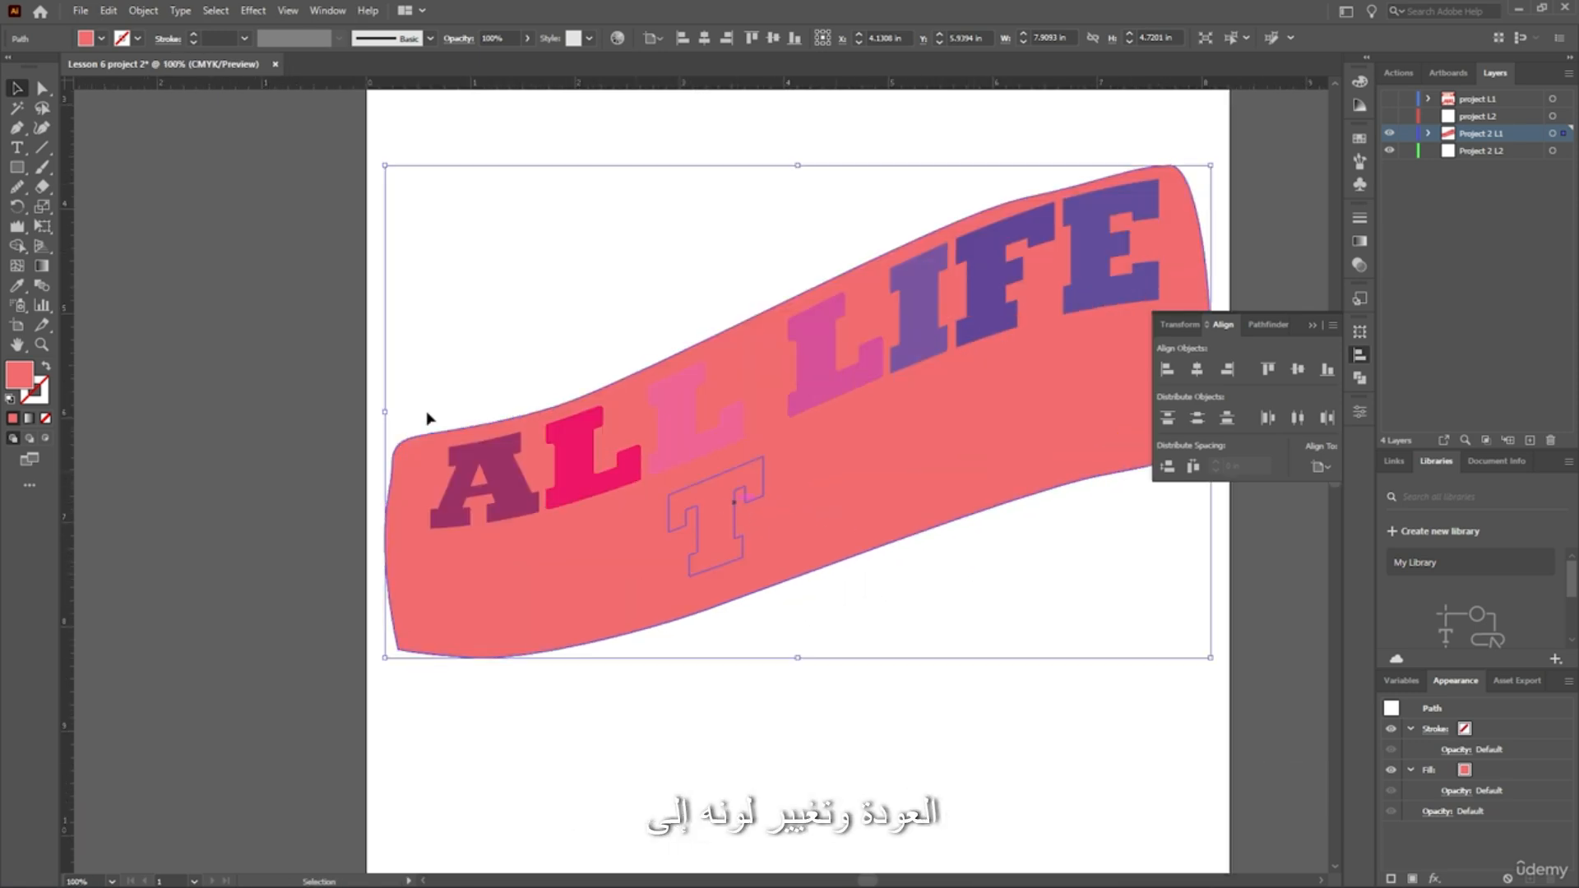
double_click(18, 378)
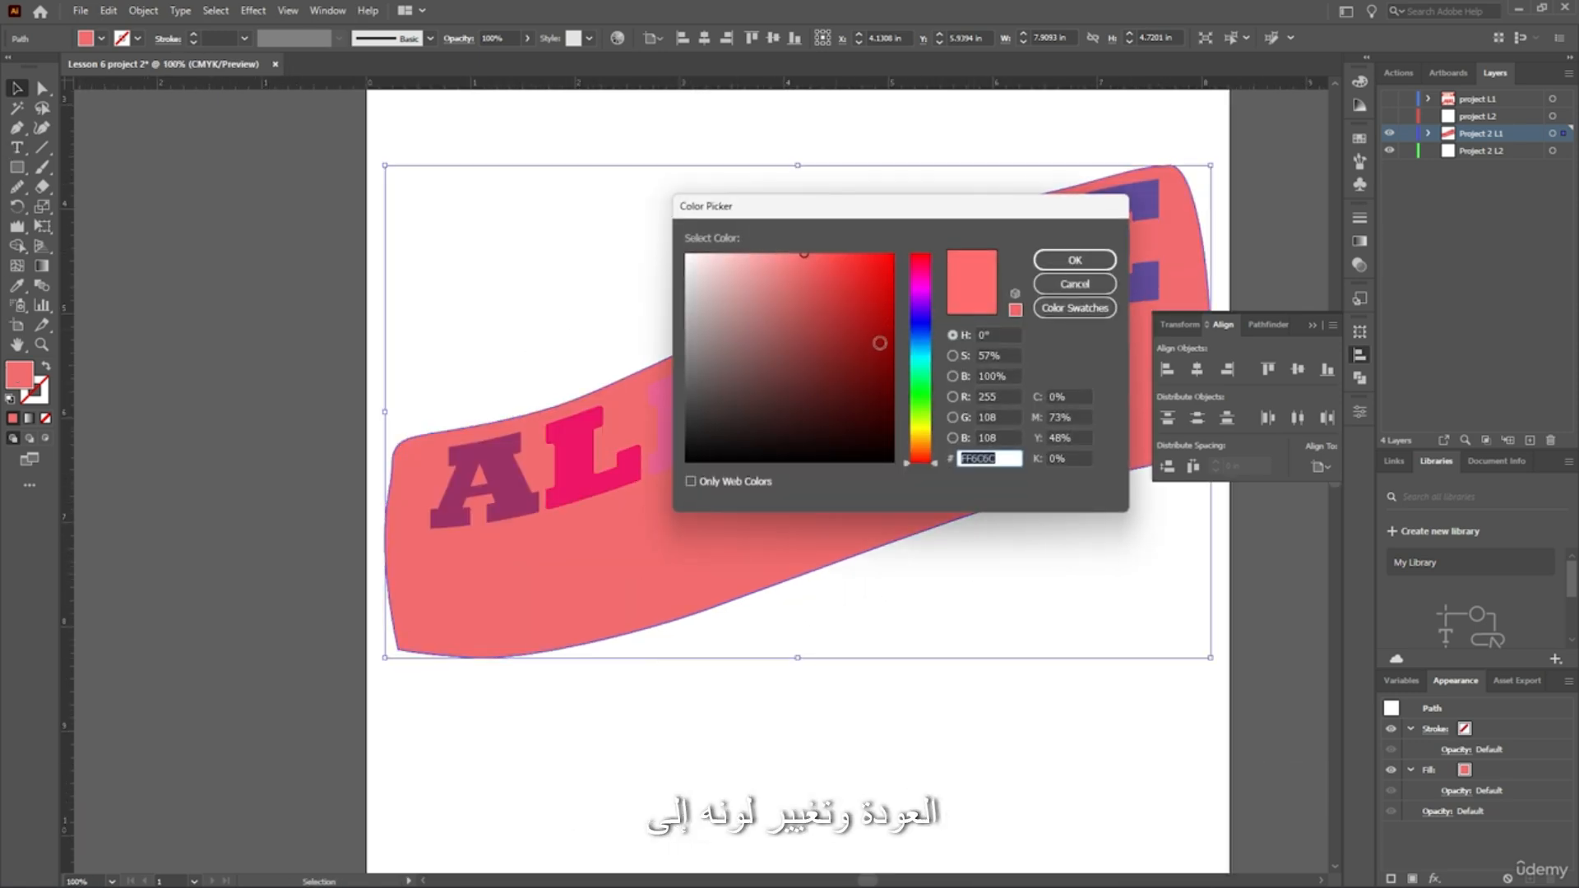
left_click(897, 385)
left_click(1068, 257)
scroll(777, 291, "up", 1)
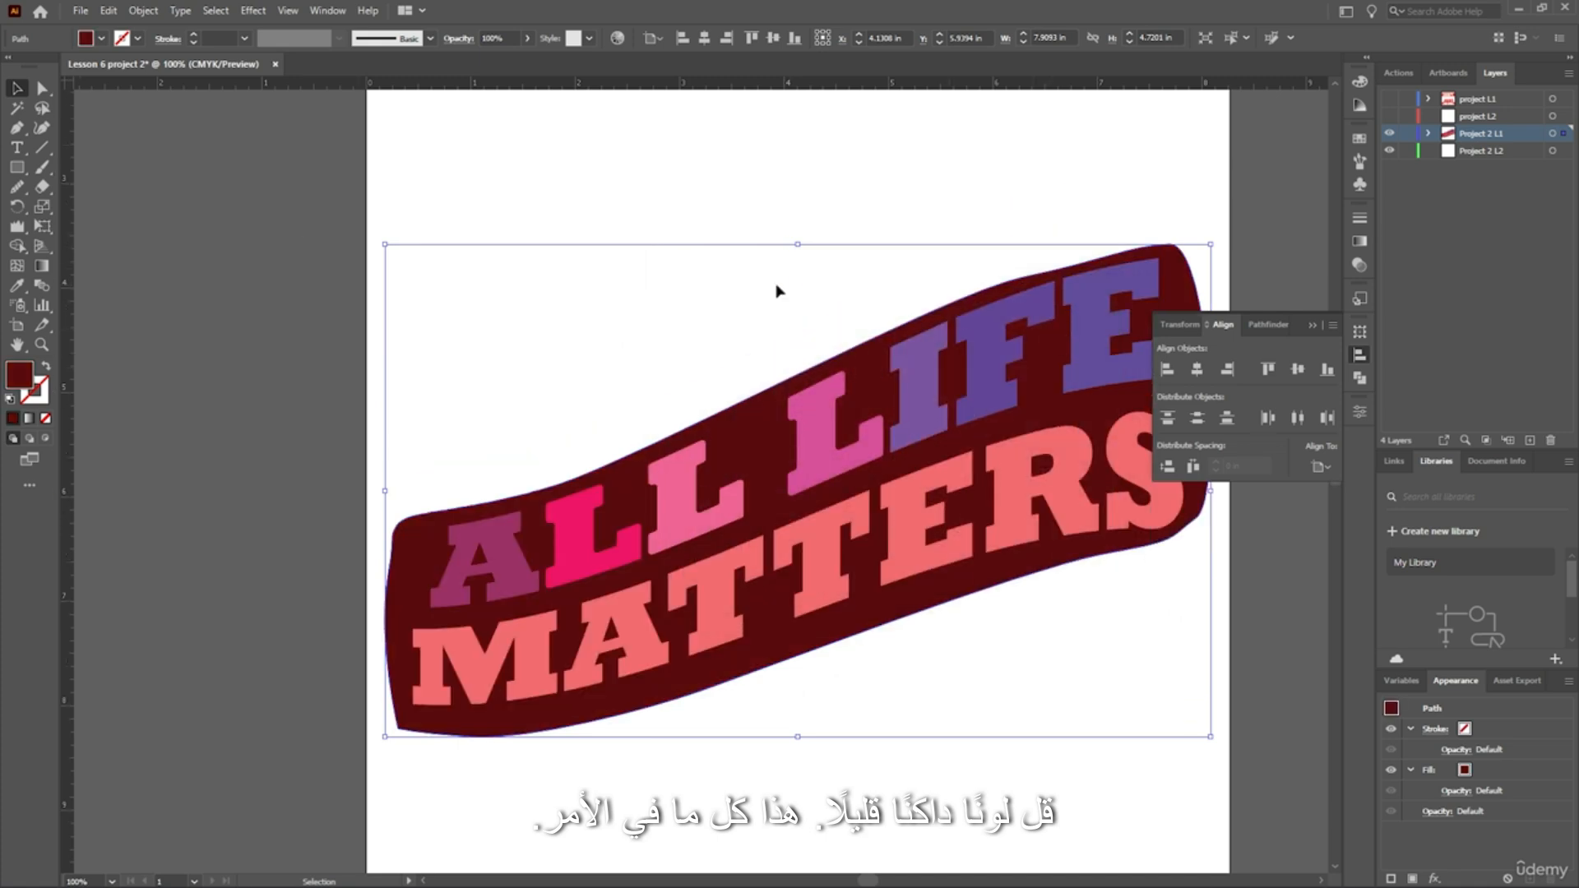
left_click(239, 322)
Choose the Scallop tool and try a stroke on the background shape's upper edge above ALL.
scroll(592, 324, "down", 1)
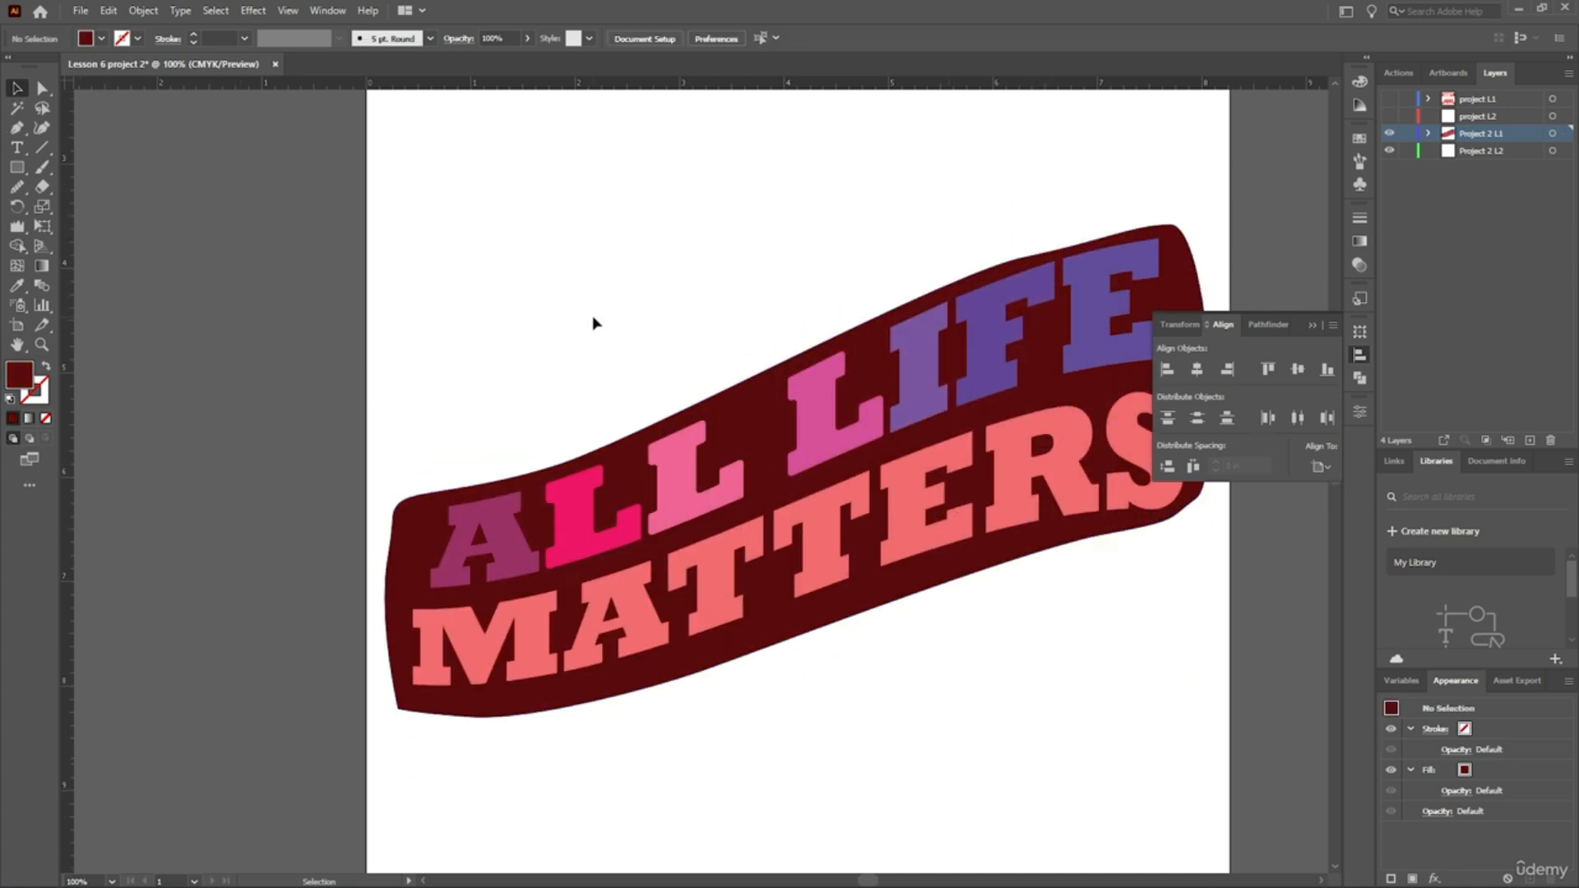
scroll(592, 327, "up", 1)
scroll(510, 344, "down", 2)
scroll(556, 329, "up", 2)
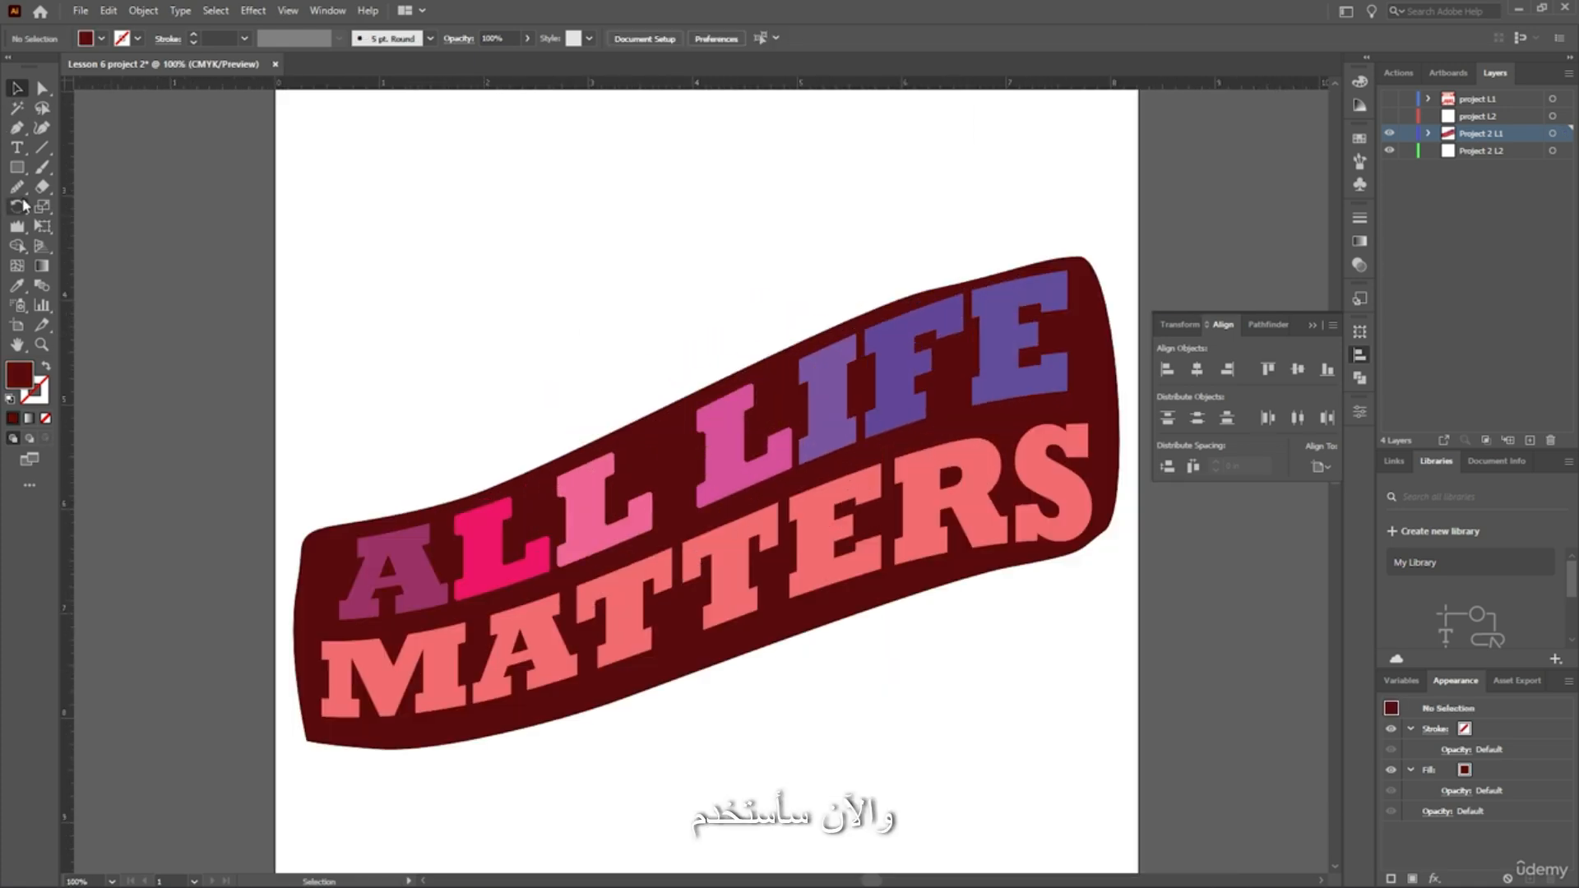
left_click(17, 188)
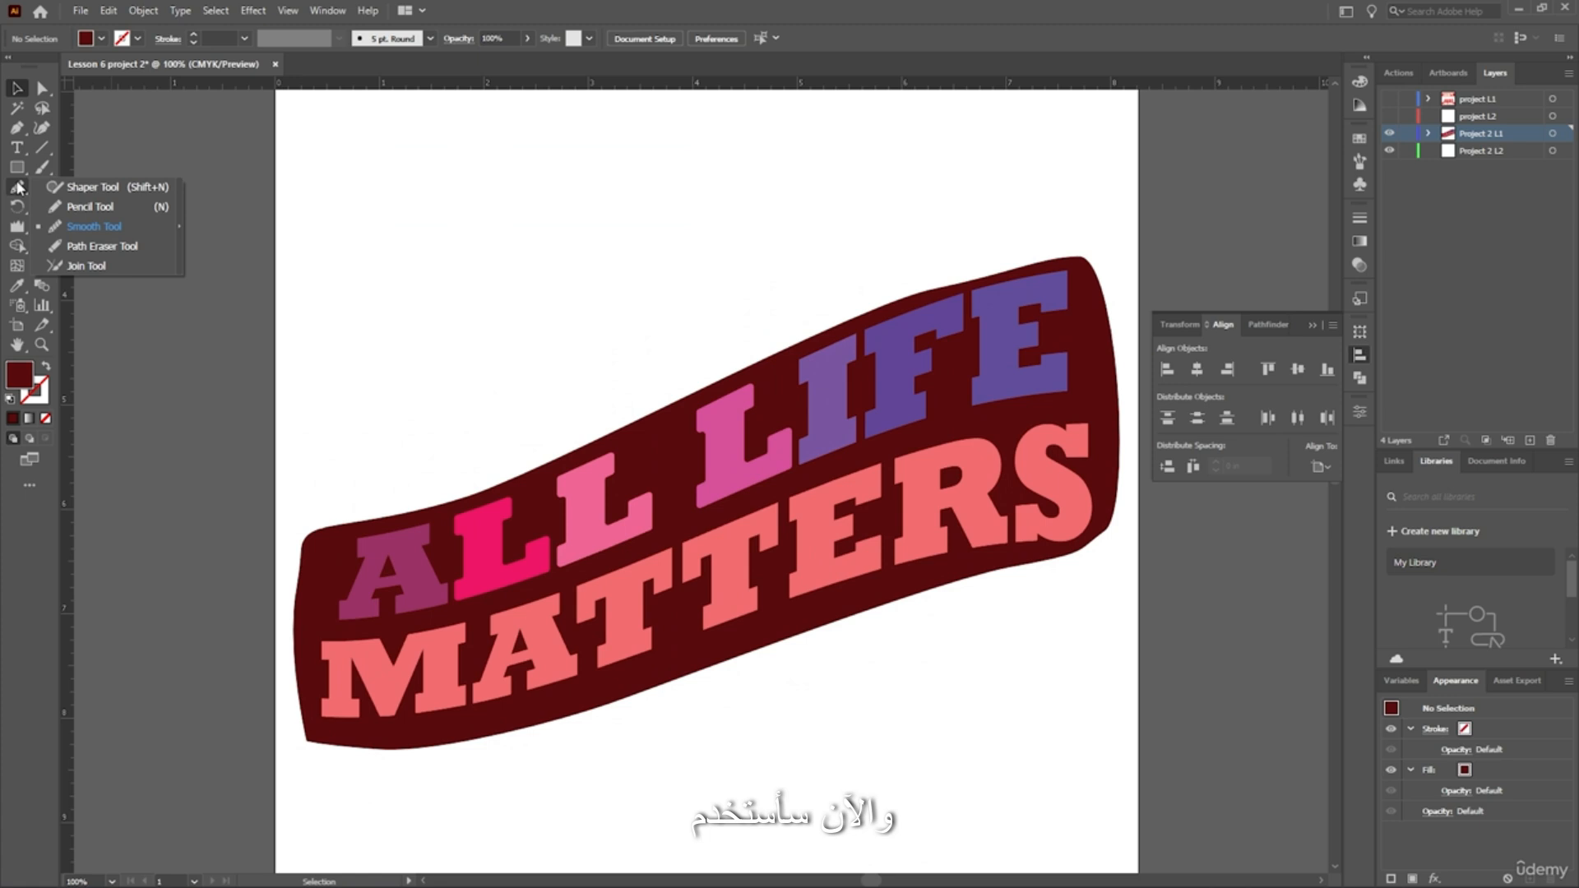
left_click(18, 227)
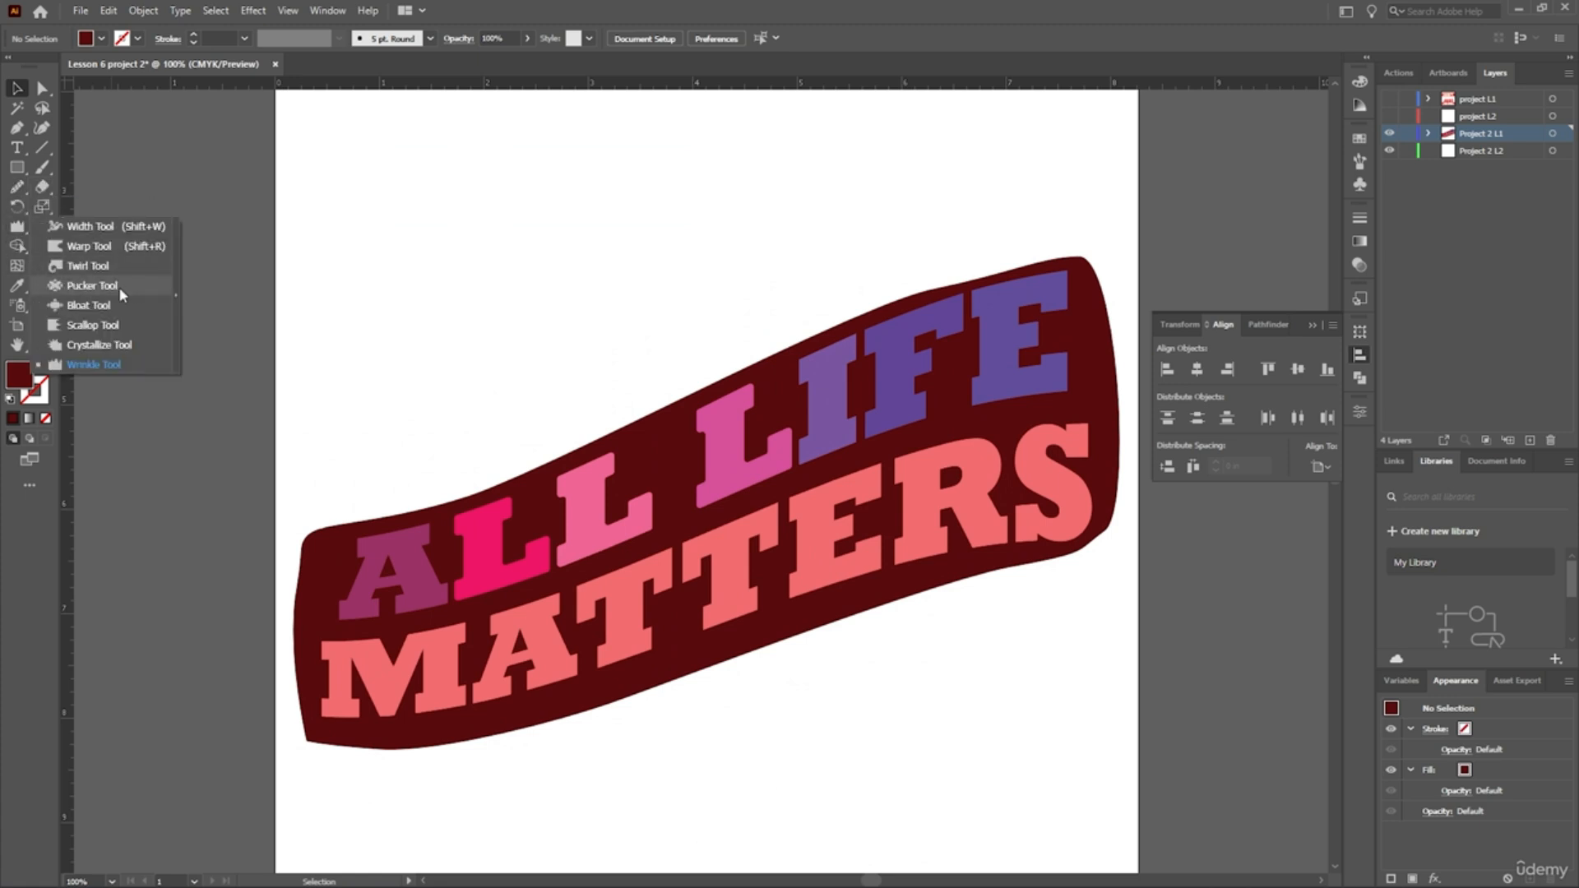
left_click(126, 329)
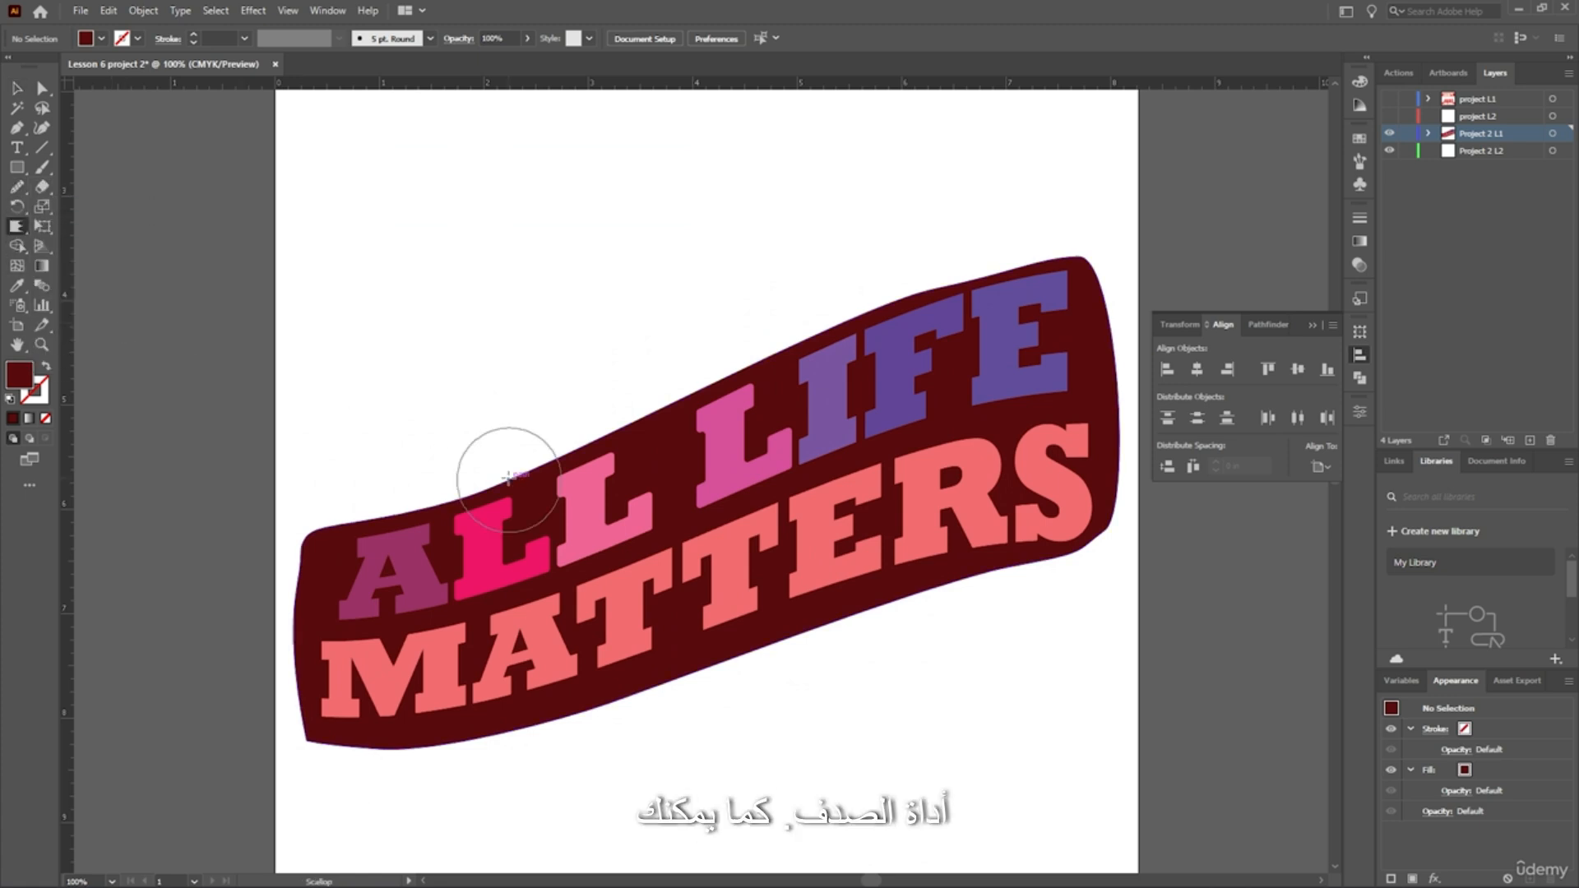
mouse_move(495, 486)
left_mouse_down()
mouse_move(518, 472)
mouse_move(538, 509)
left_mouse_up()
scroll(538, 509, "up", 3)
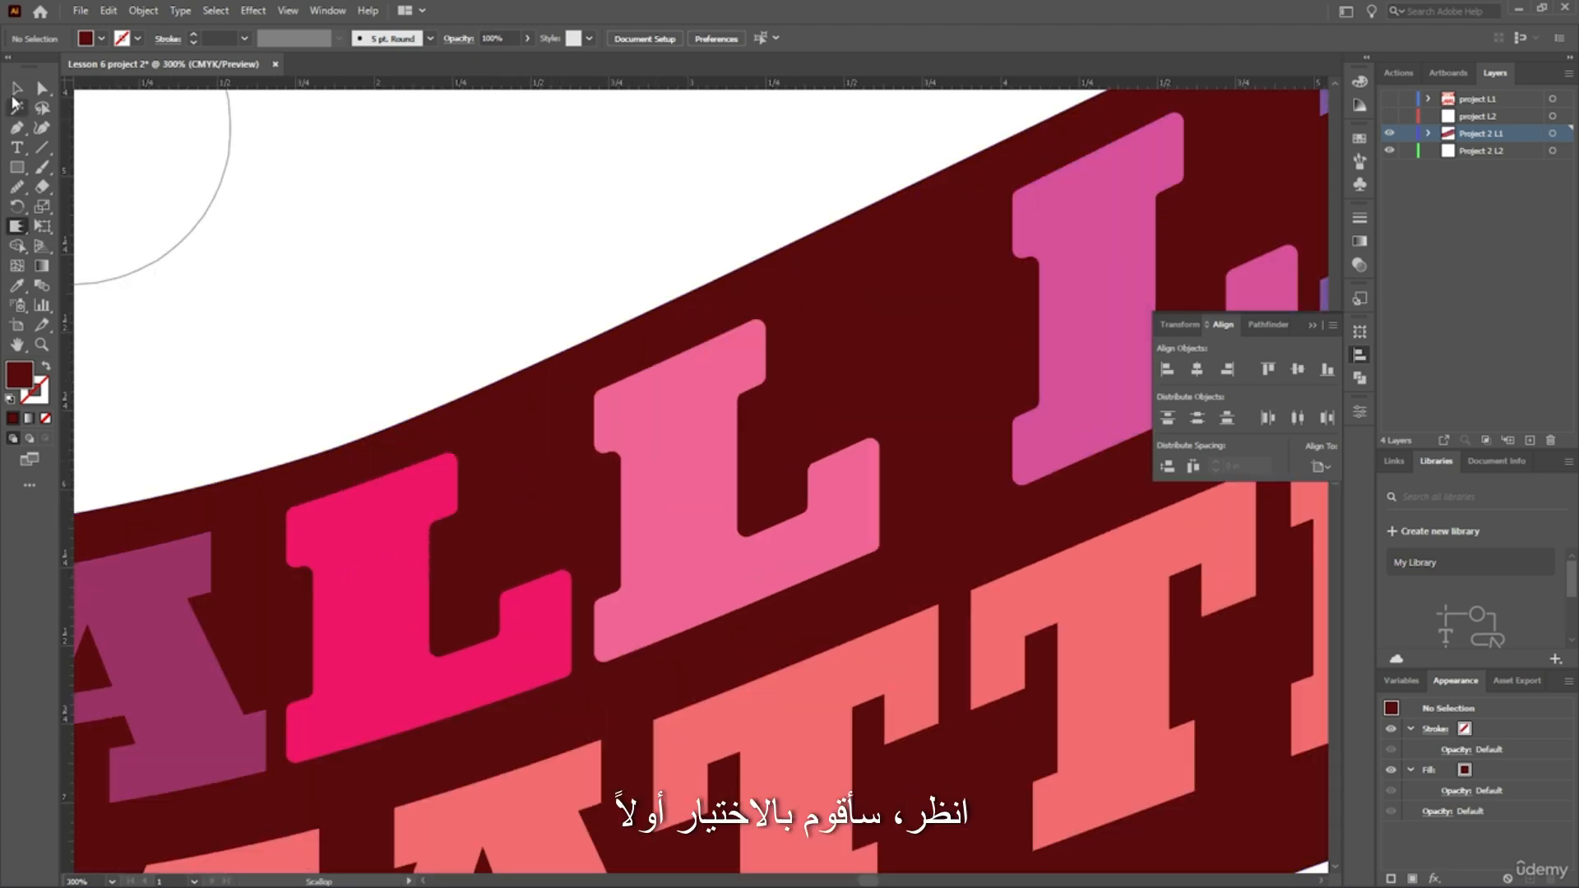
Select only the maroon background shape and roughen its whole outline with the Scallop tool.
left_click(16, 89)
left_click(543, 451)
scroll(543, 451, "down", 4)
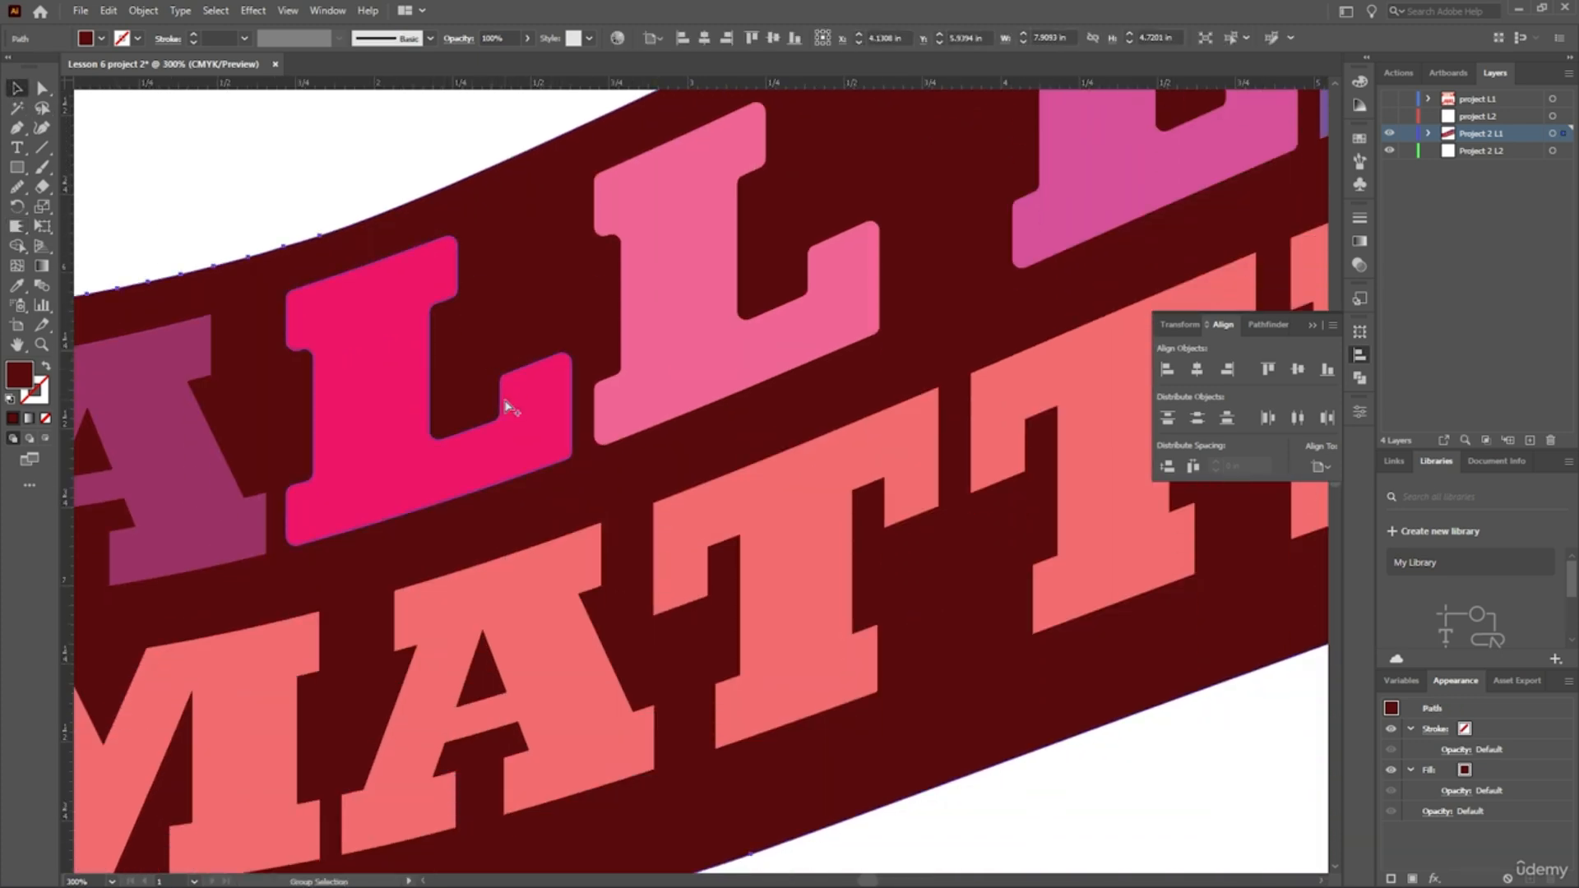
scroll(370, 547, "up", 1)
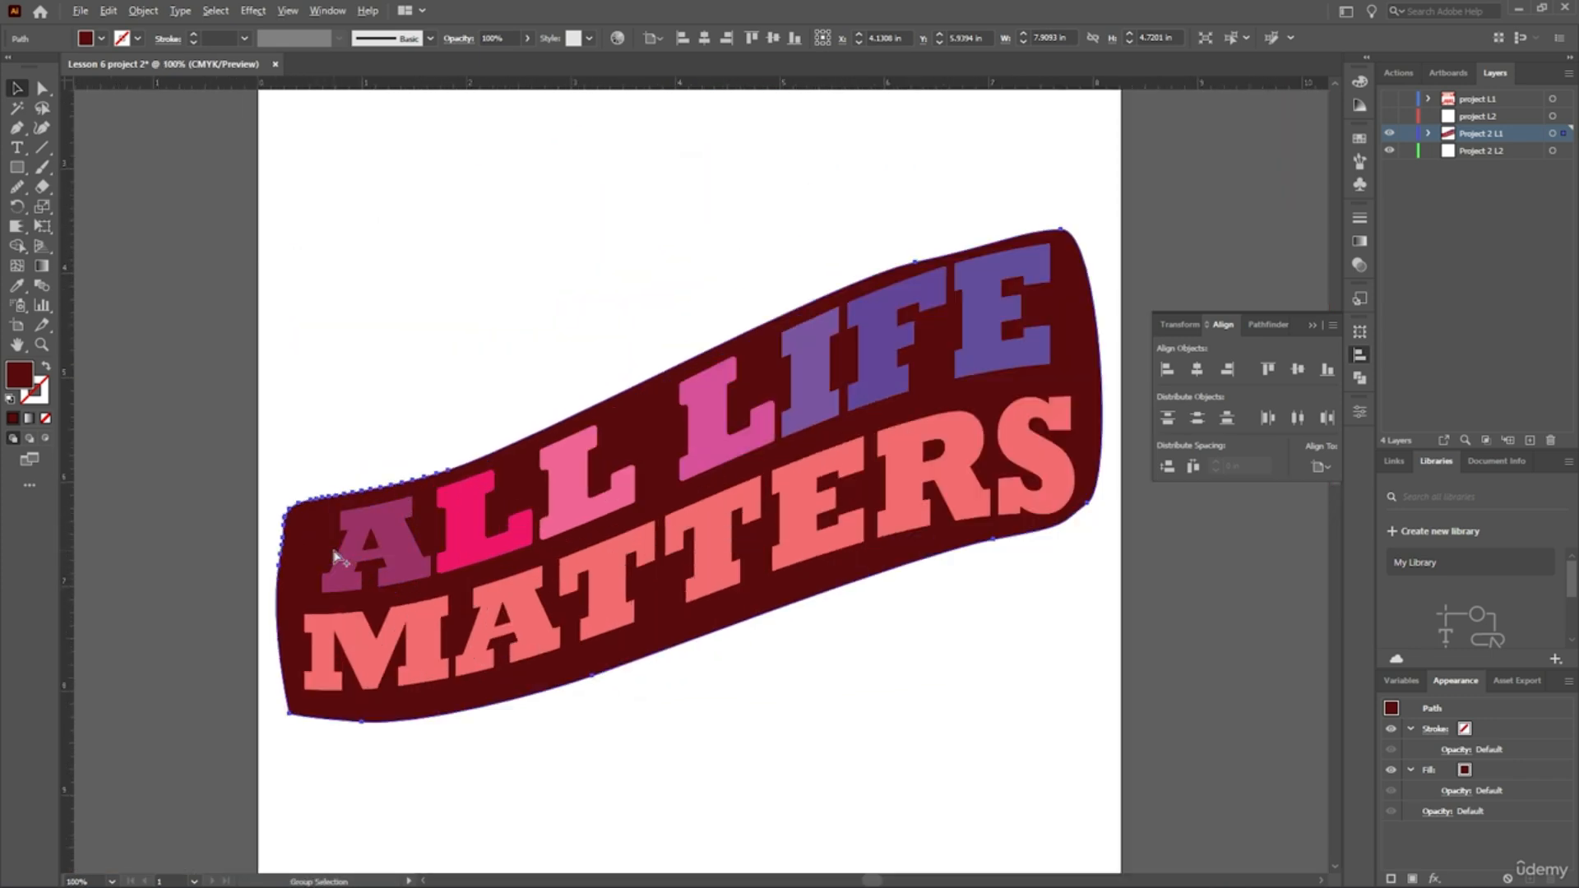
left_click(17, 226)
mouse_move(386, 489)
left_mouse_down()
mouse_move(460, 390)
mouse_move(536, 386)
mouse_move(556, 450)
mouse_move(654, 426)
mouse_move(710, 307)
mouse_move(796, 239)
mouse_move(931, 231)
mouse_move(1056, 263)
mouse_move(1133, 260)
mouse_move(1111, 414)
mouse_move(995, 595)
mouse_move(824, 616)
mouse_move(809, 680)
mouse_move(486, 698)
mouse_move(414, 678)
mouse_move(335, 497)
mouse_move(251, 586)
mouse_move(332, 633)
left_mouse_up()
left_click_drag(513, 633, 518, 630)
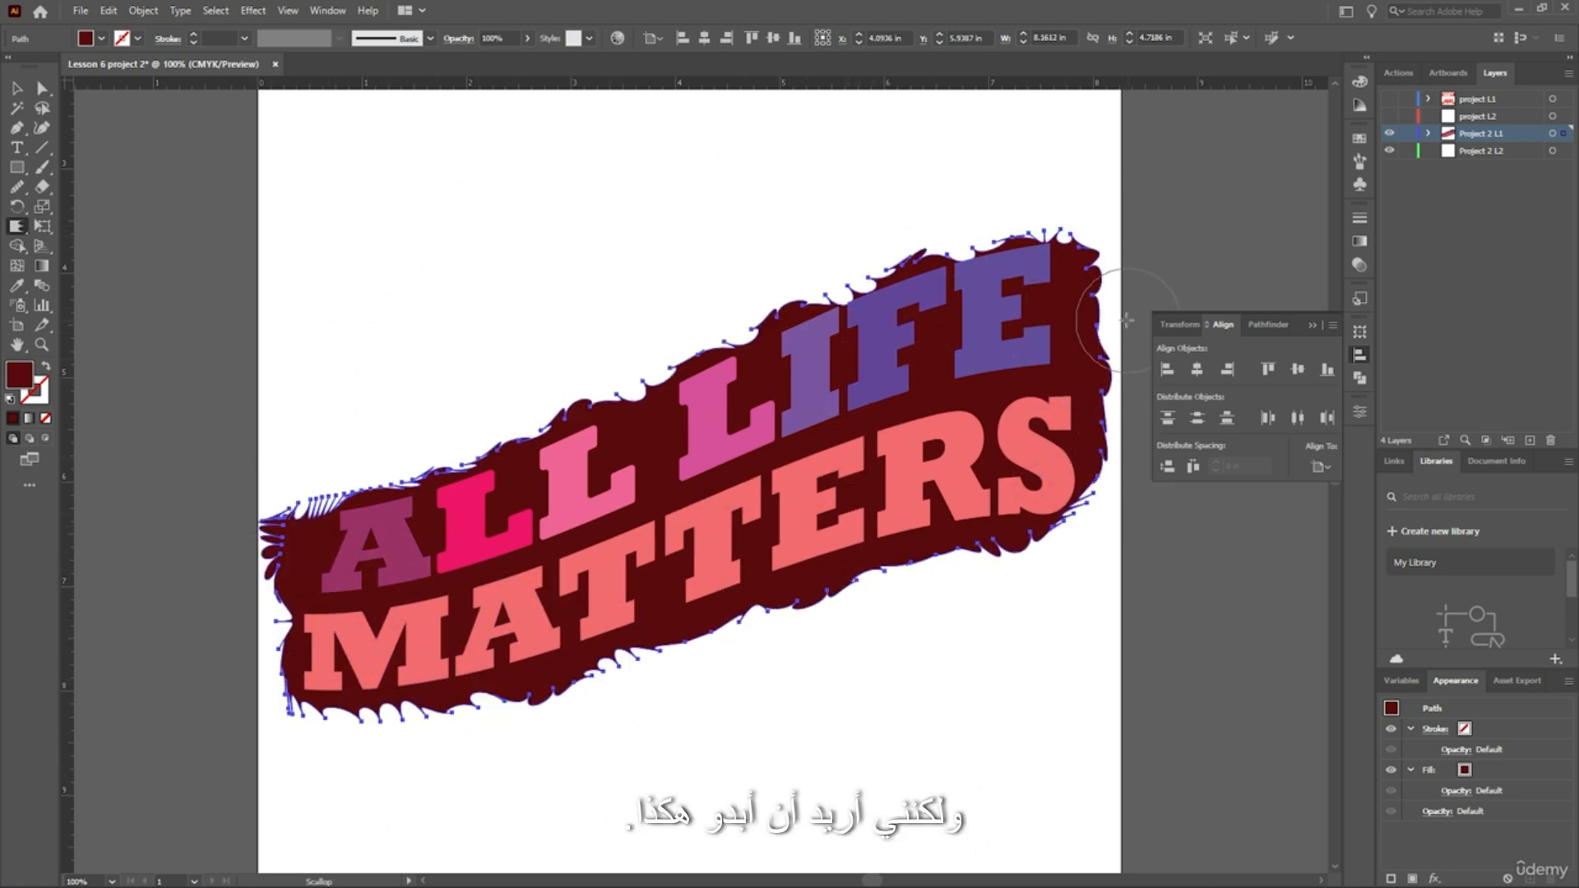
Select all the letters and the background path in layer Project 2 L1 and scale them down together to about 6.87 × 3.97 in.
left_click(14, 87)
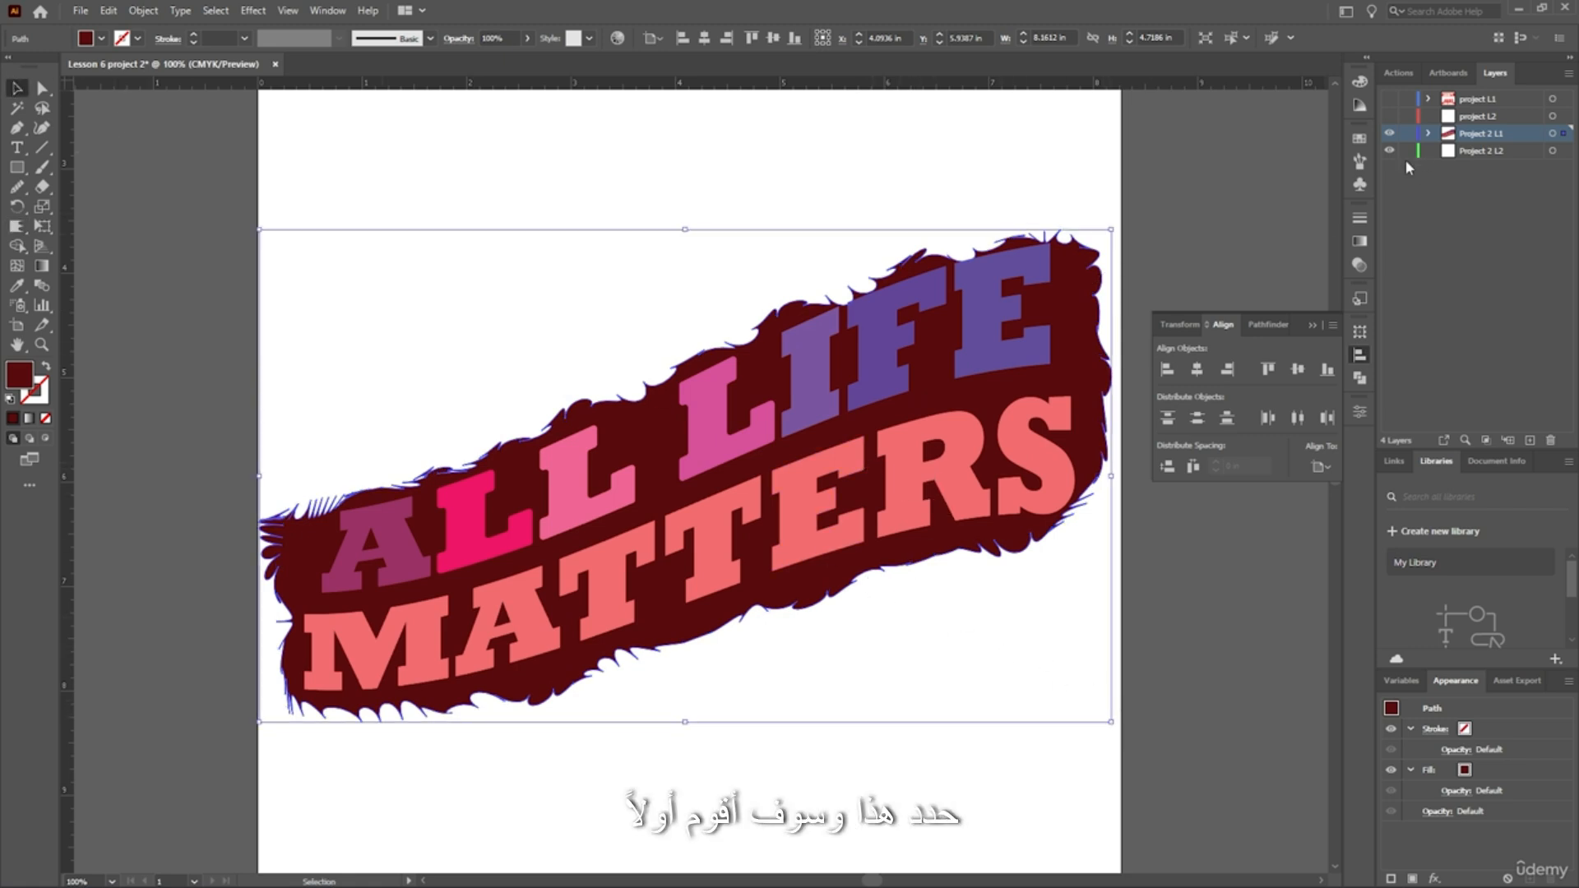
left_click(1428, 133)
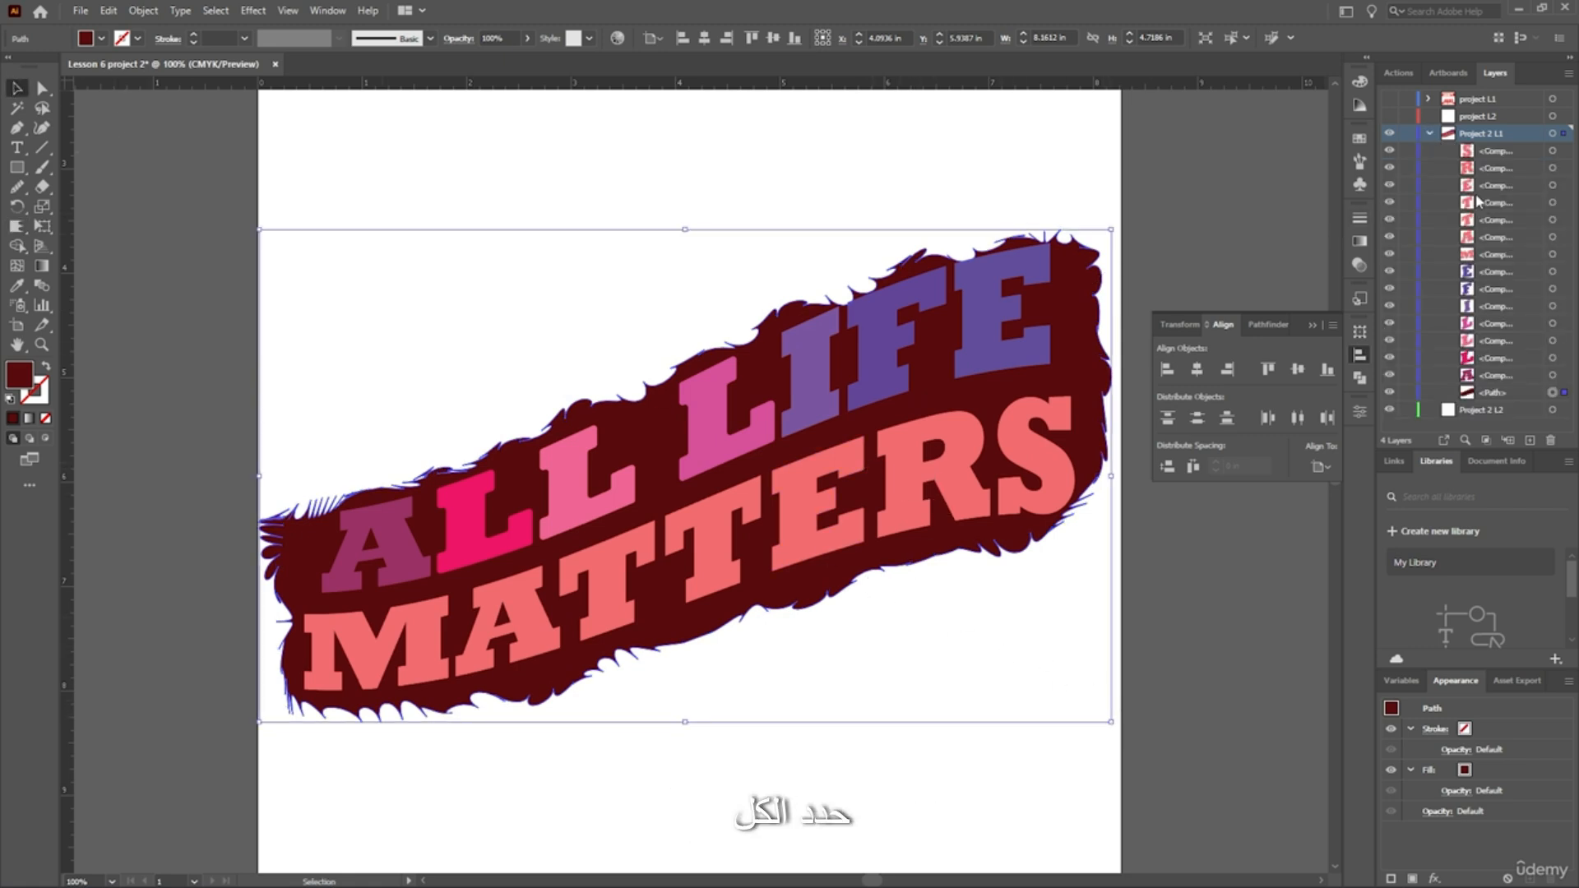
left_click(1557, 153)
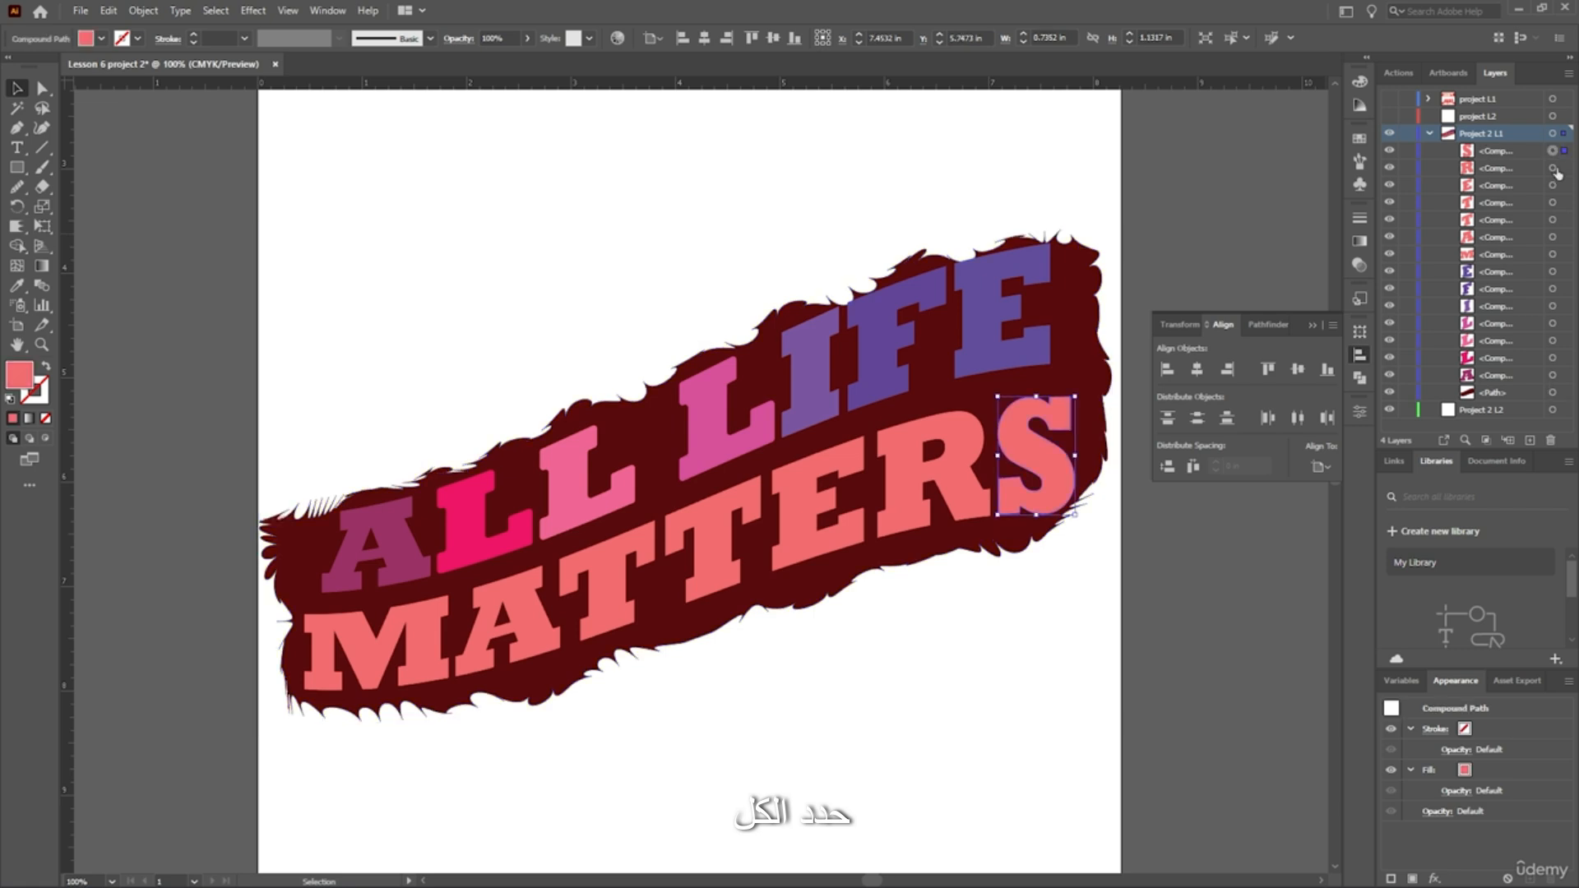
left_click(1555, 377, "shift")
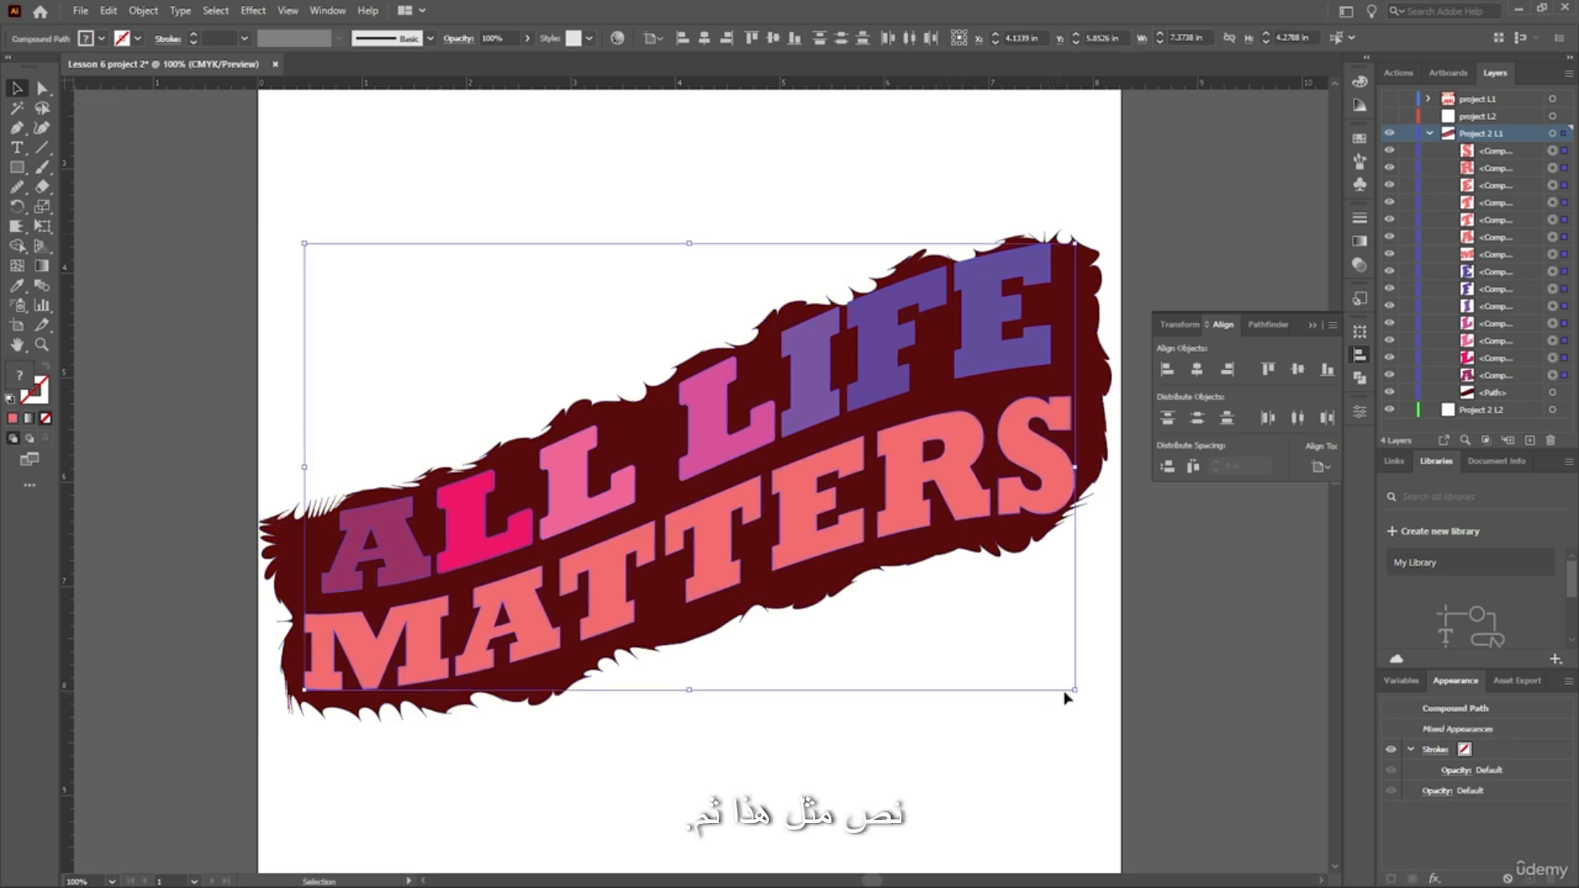
left_click(1553, 393, "shift")
left_click_drag(1112, 725, 1112, 683)
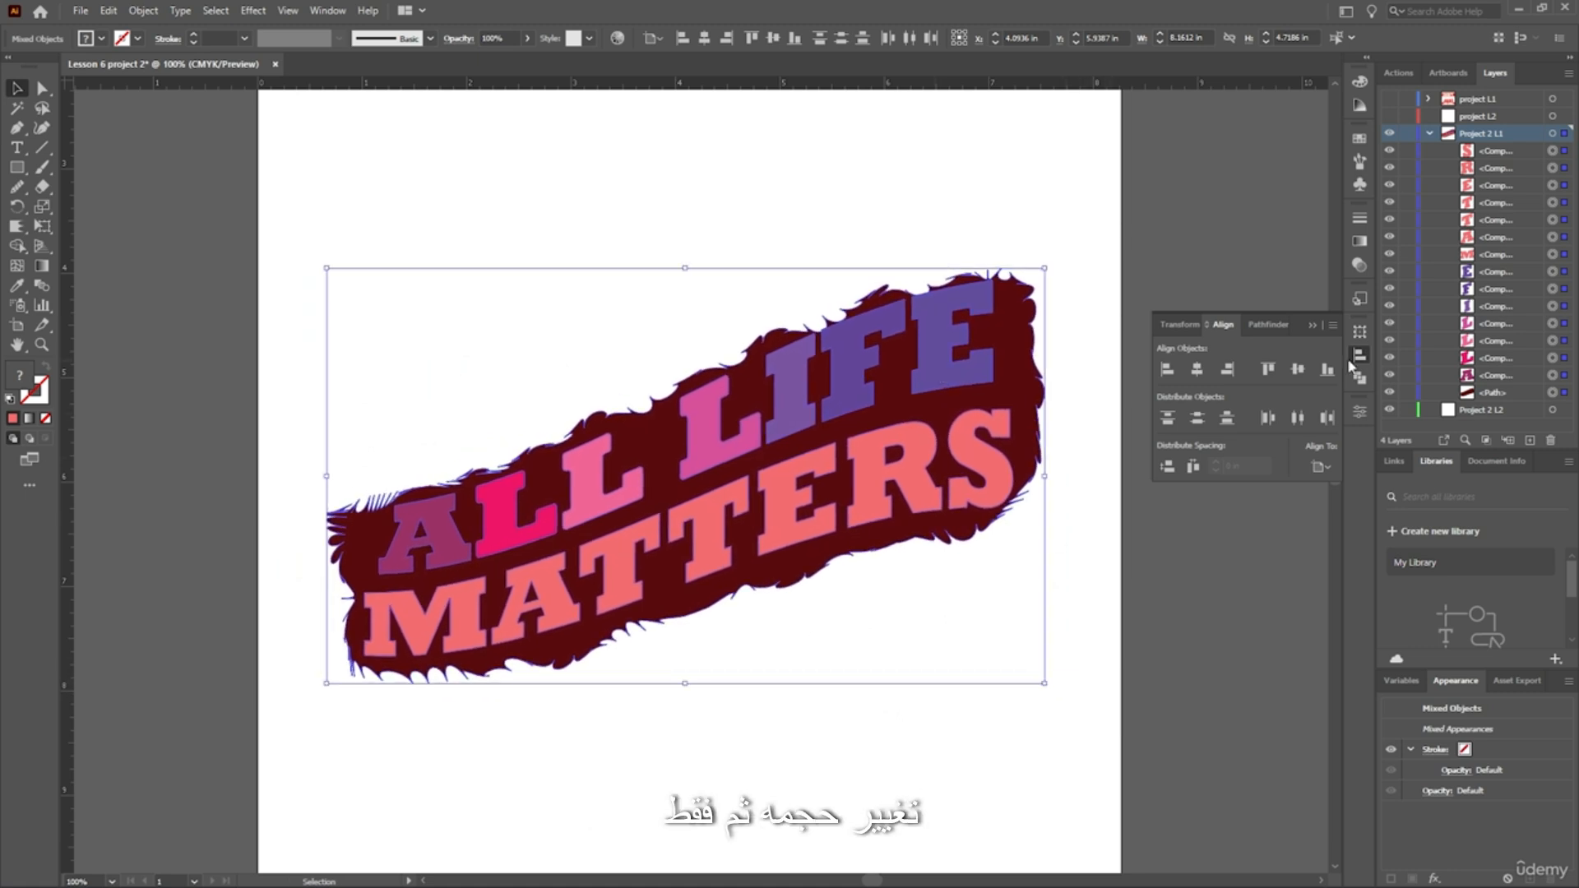
Select only the background path and enlarge it around the lettering to about 7.5 in wide and 4.69 in high.
left_click(1553, 394)
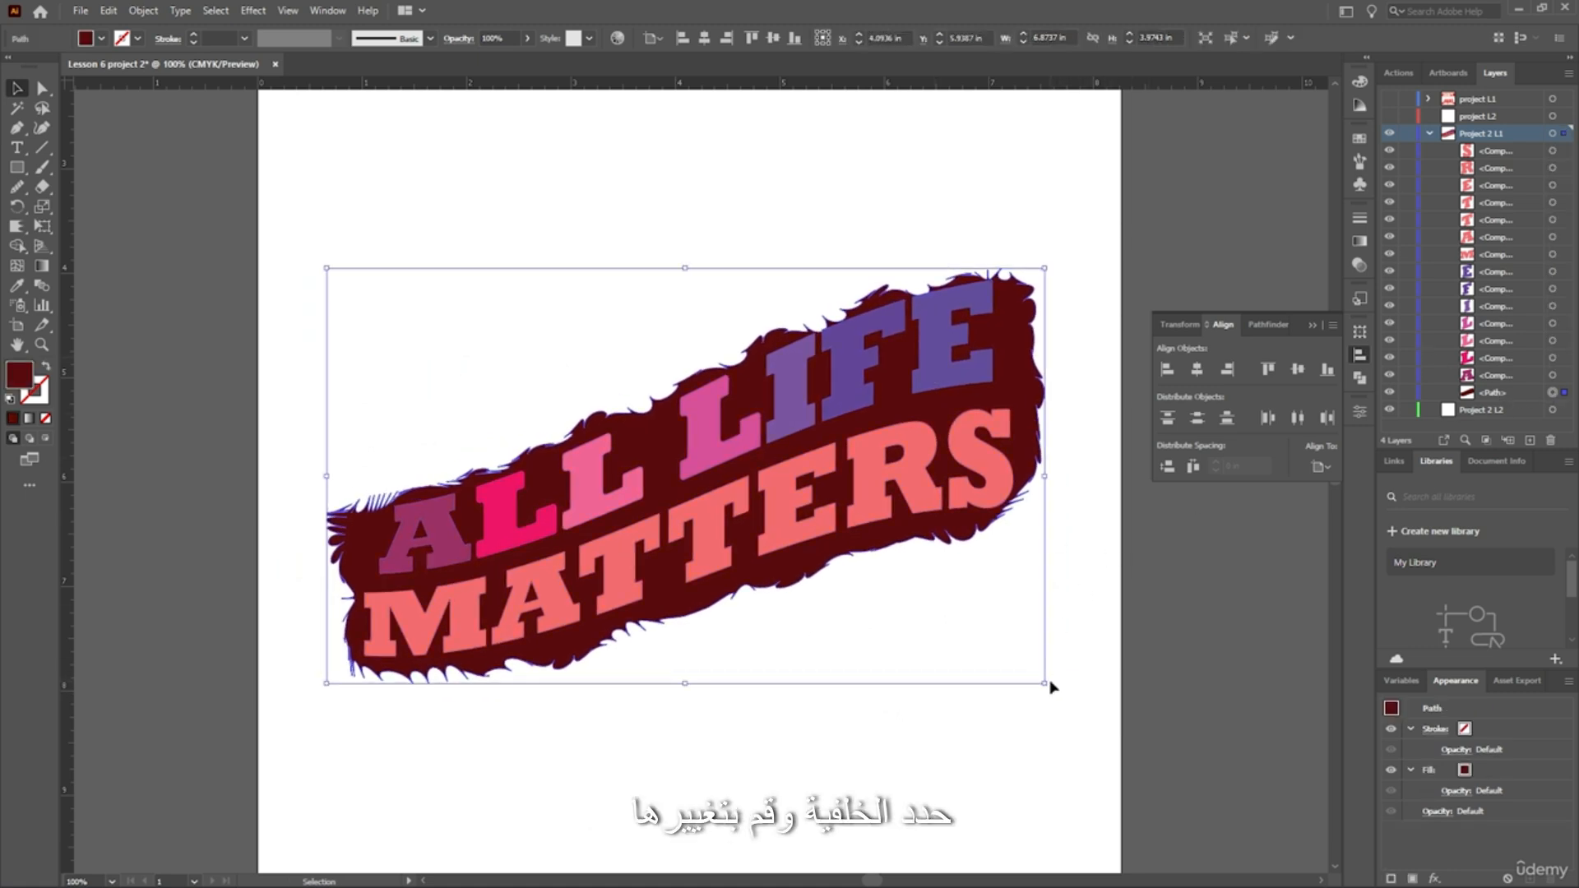
left_click_drag(1046, 683, 1085, 697)
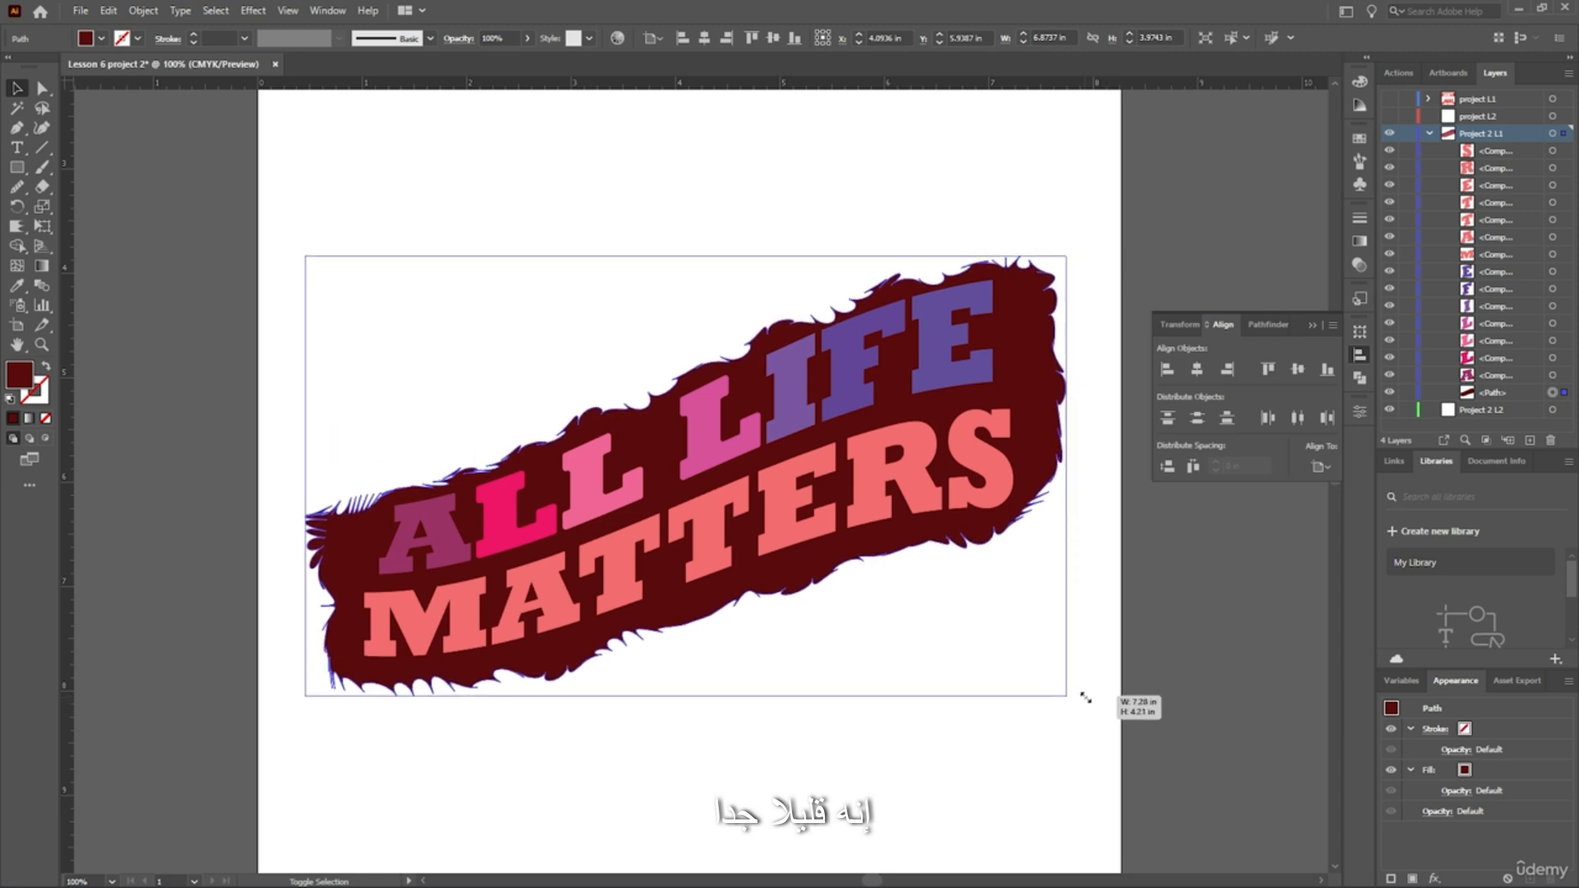
left_click_drag(685, 256, 687, 236)
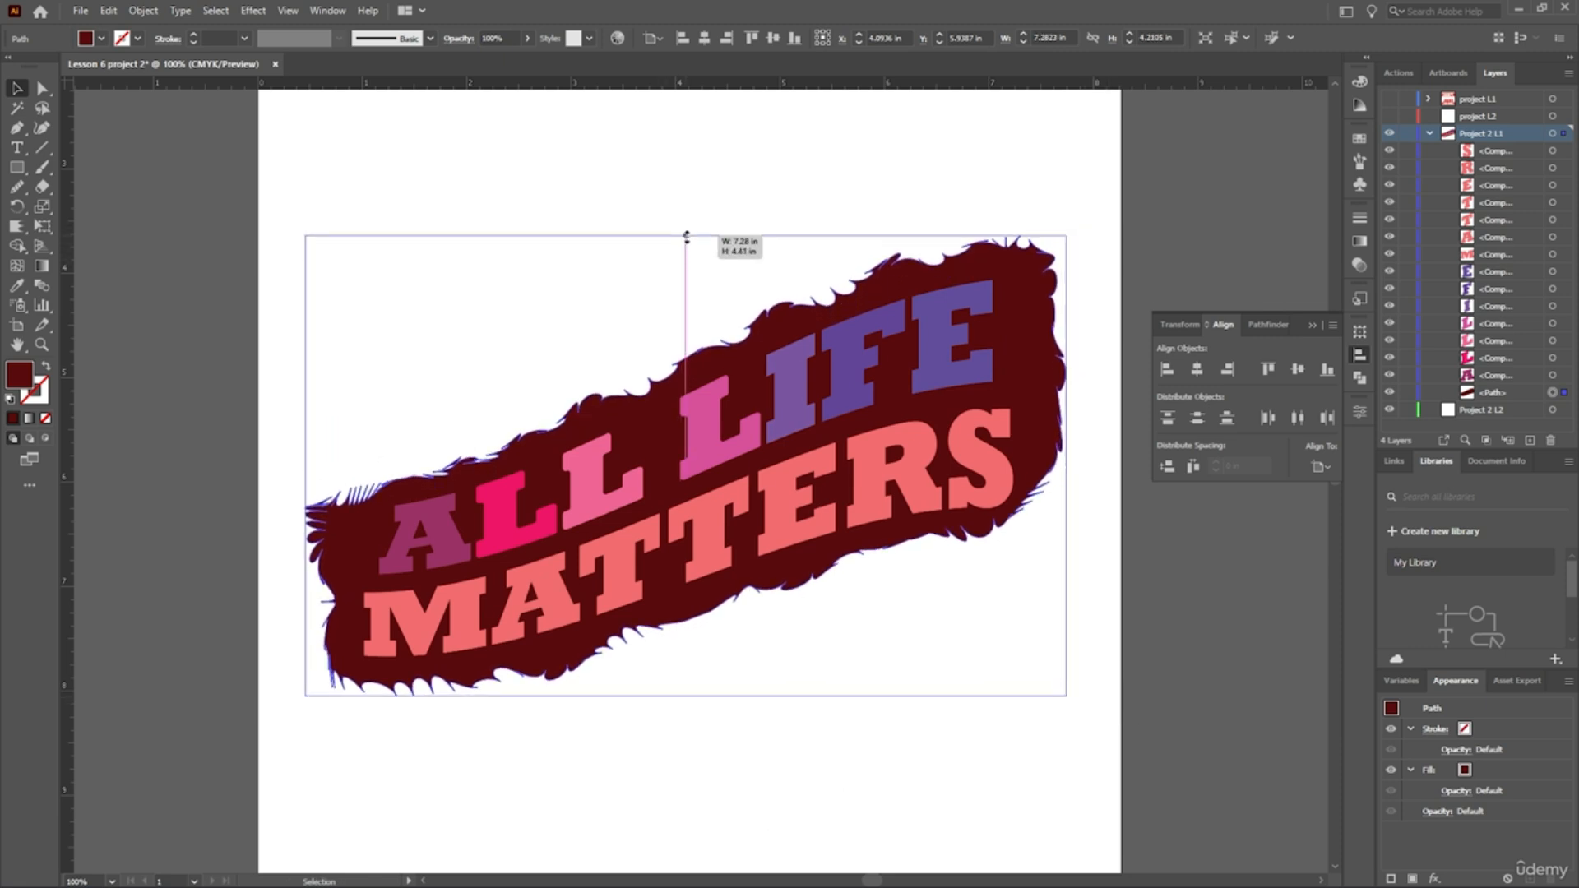
left_click_drag(685, 696, 685, 713)
left_click_drag(684, 235, 683, 223)
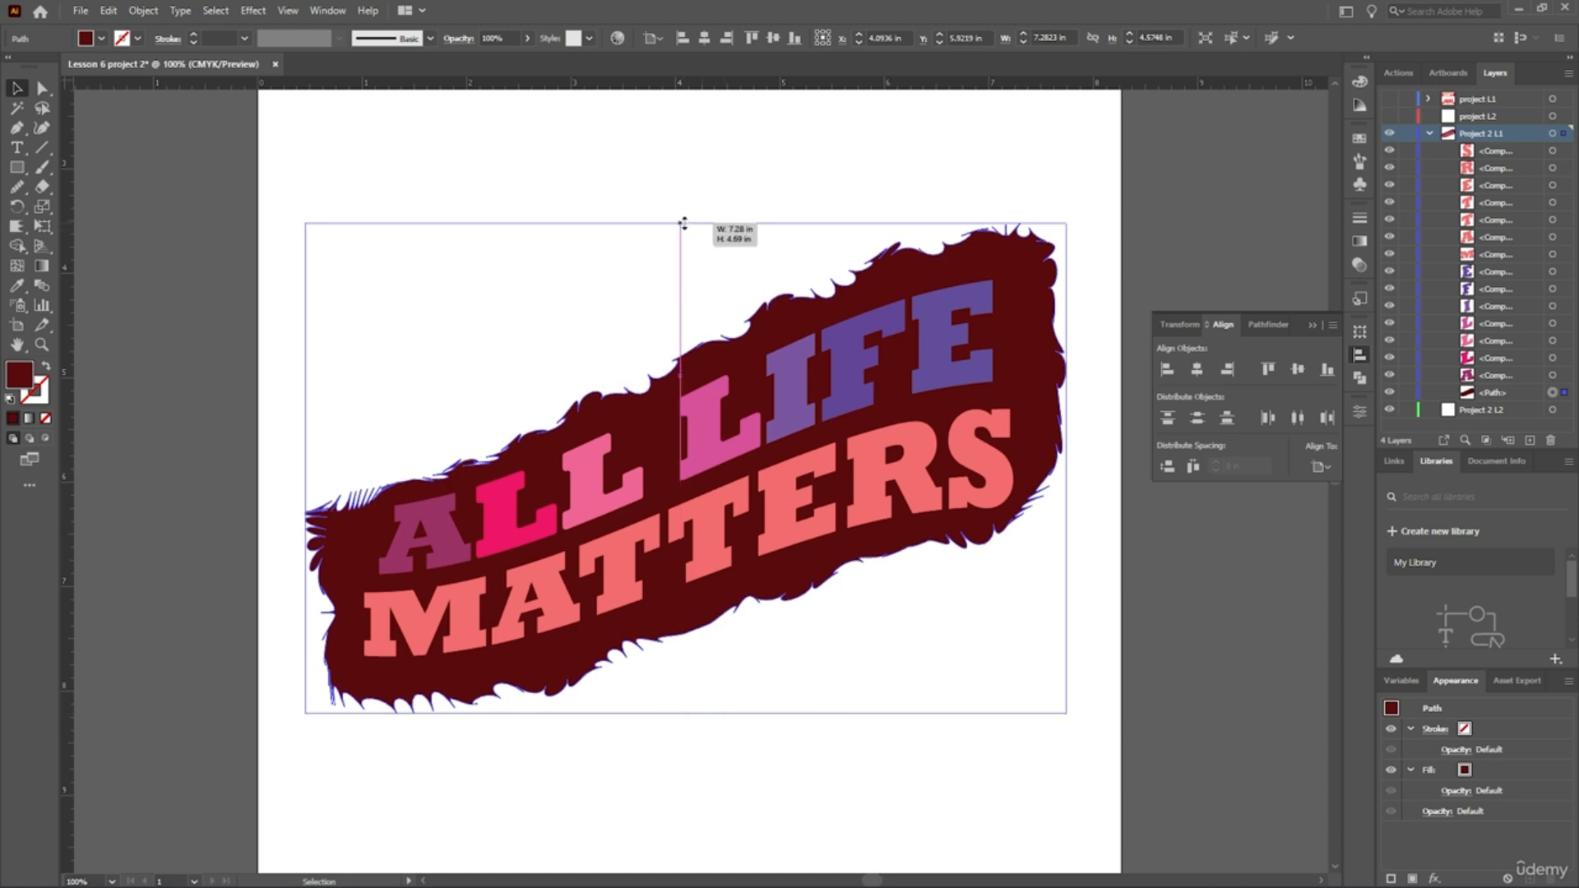
left_click_drag(1067, 469, 1079, 471)
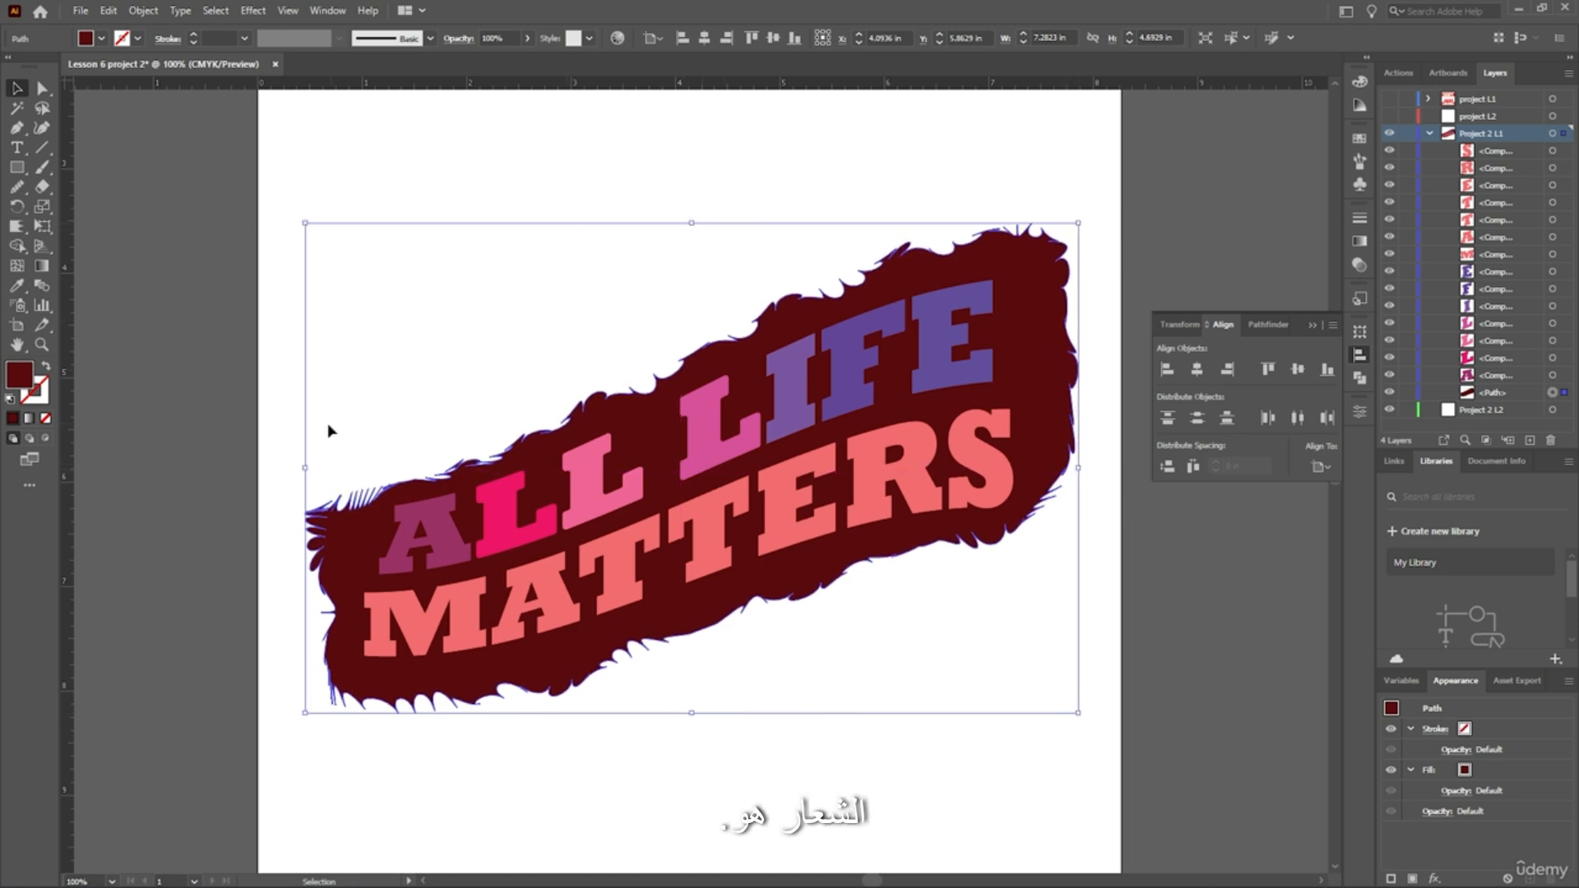
left_click_drag(305, 468, 294, 469)
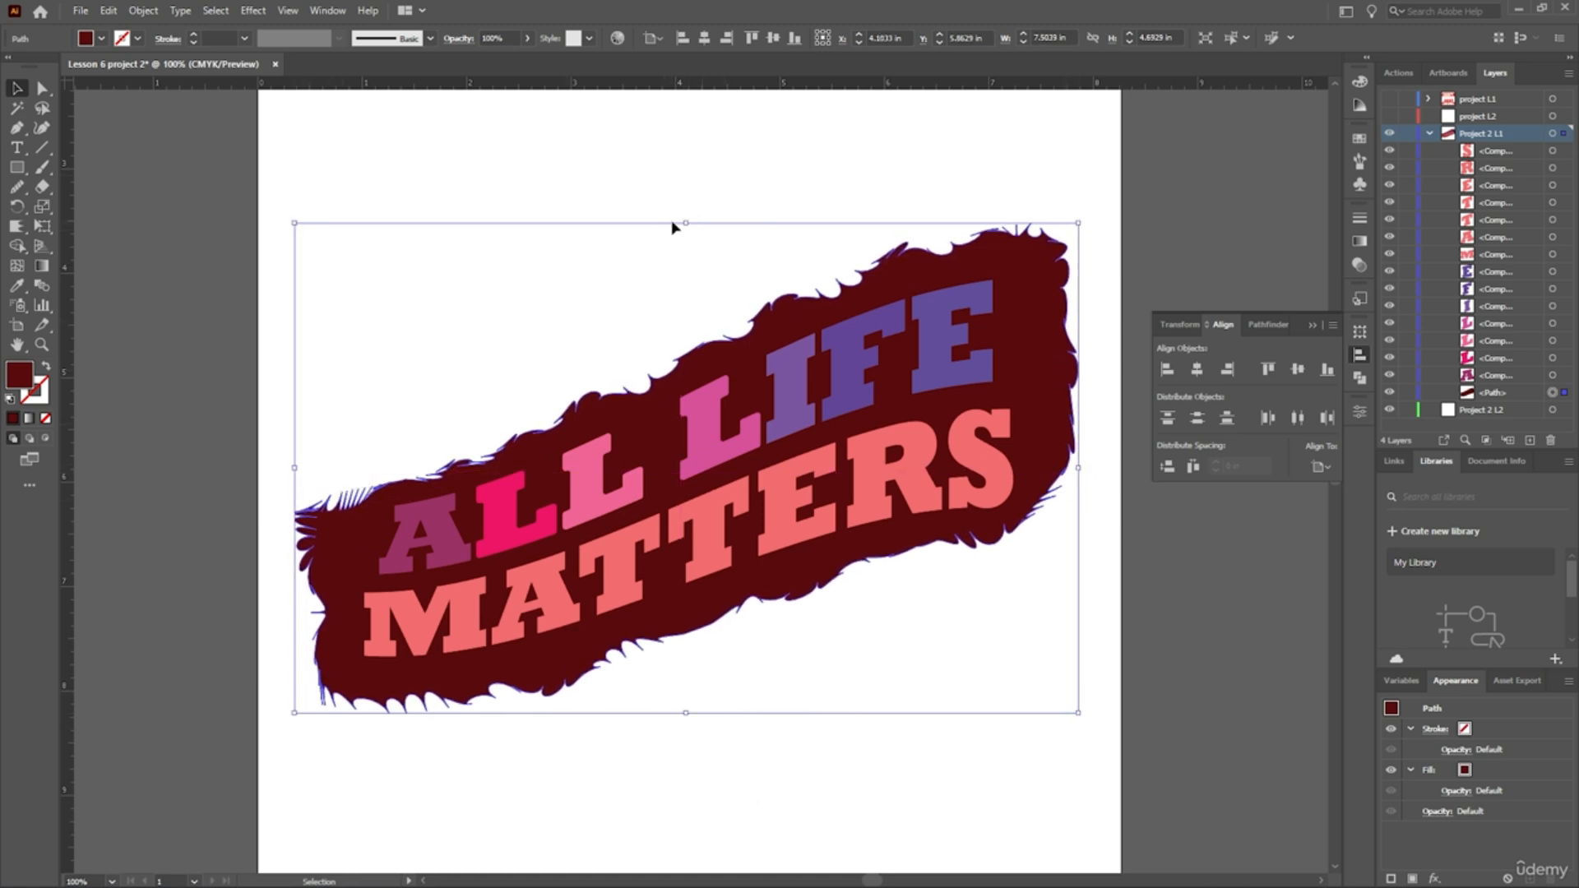
Stretch the maroon background path upward and downward to about 4.96 in high, keeping its width, and deselect it.
left_click_drag(686, 221, 686, 205)
left_click_drag(685, 711, 688, 722)
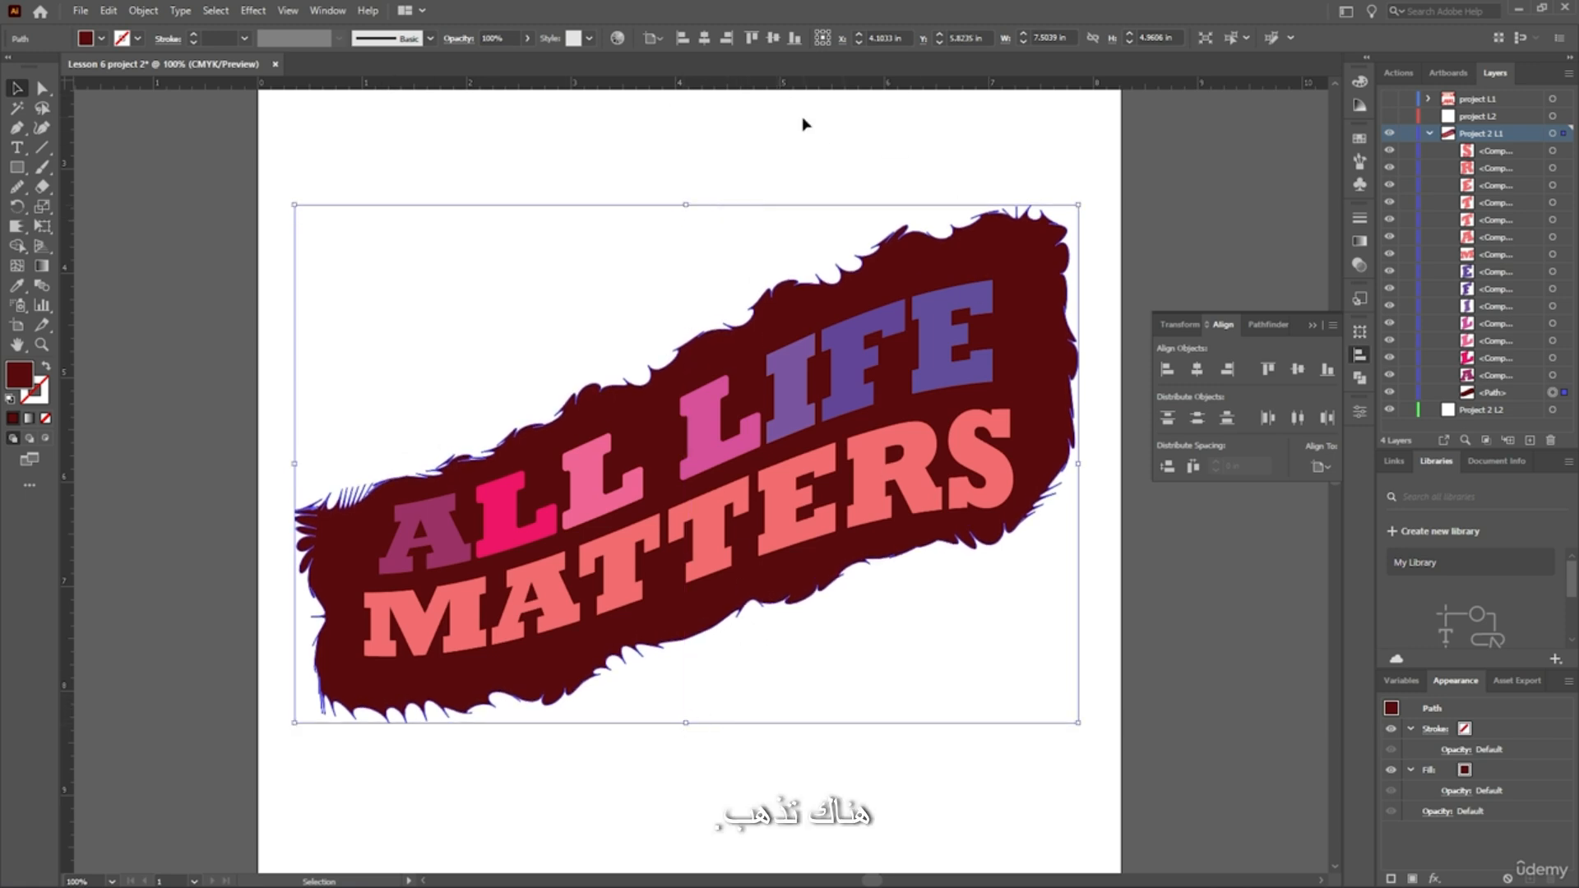
left_click(203, 235)
key("ctrl+minus")
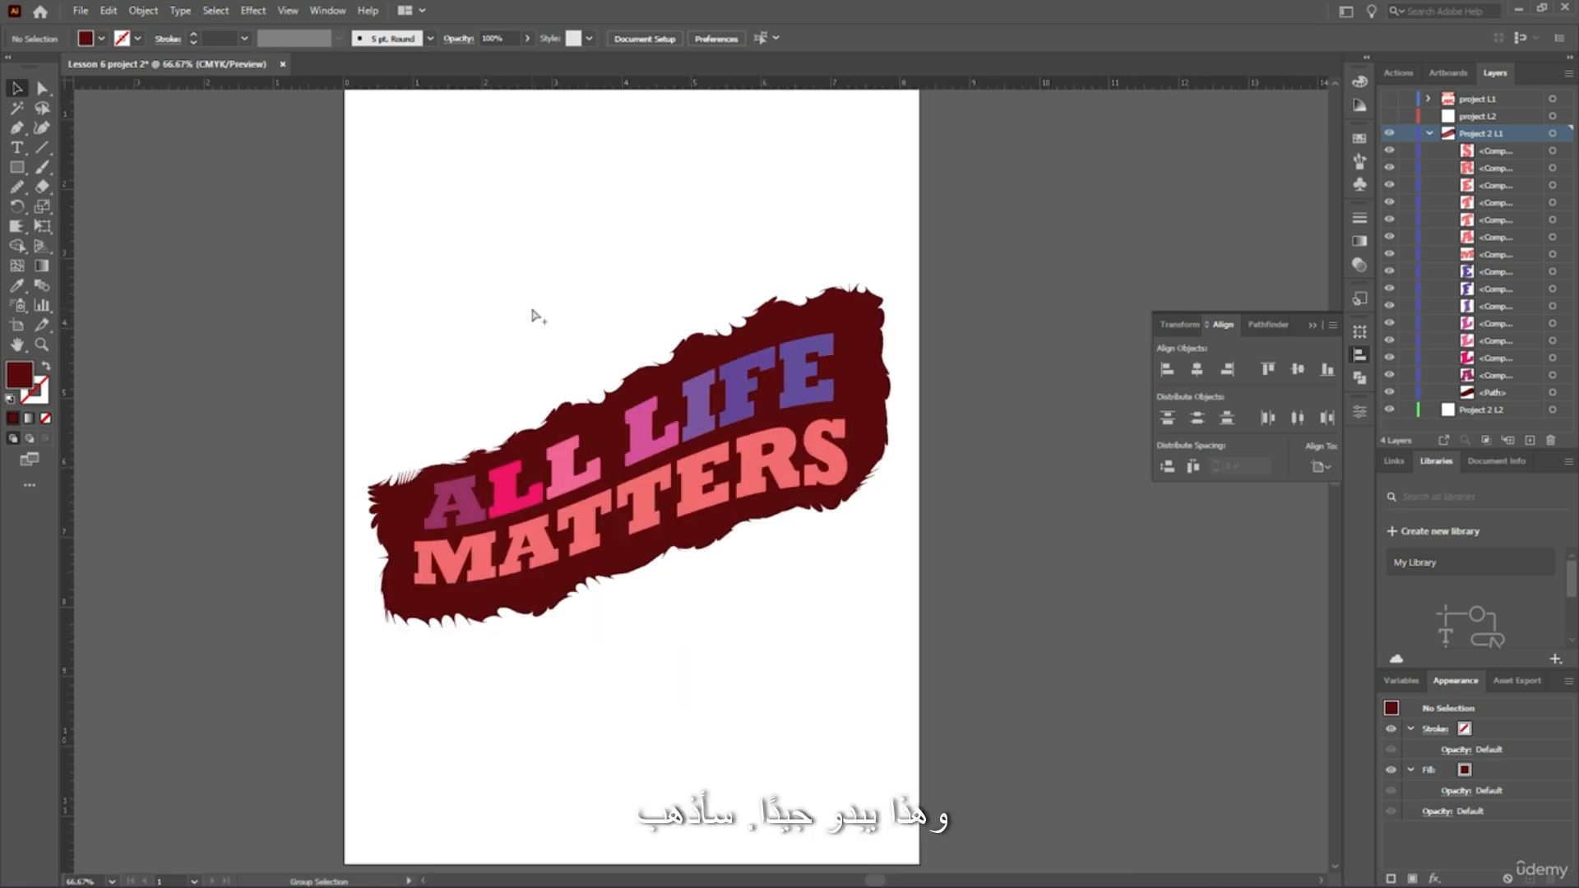
Select only the maroon background path and roughen its entire outline with horizontal ripples using the Wrinkle tool.
scroll(515, 379, "up", 1)
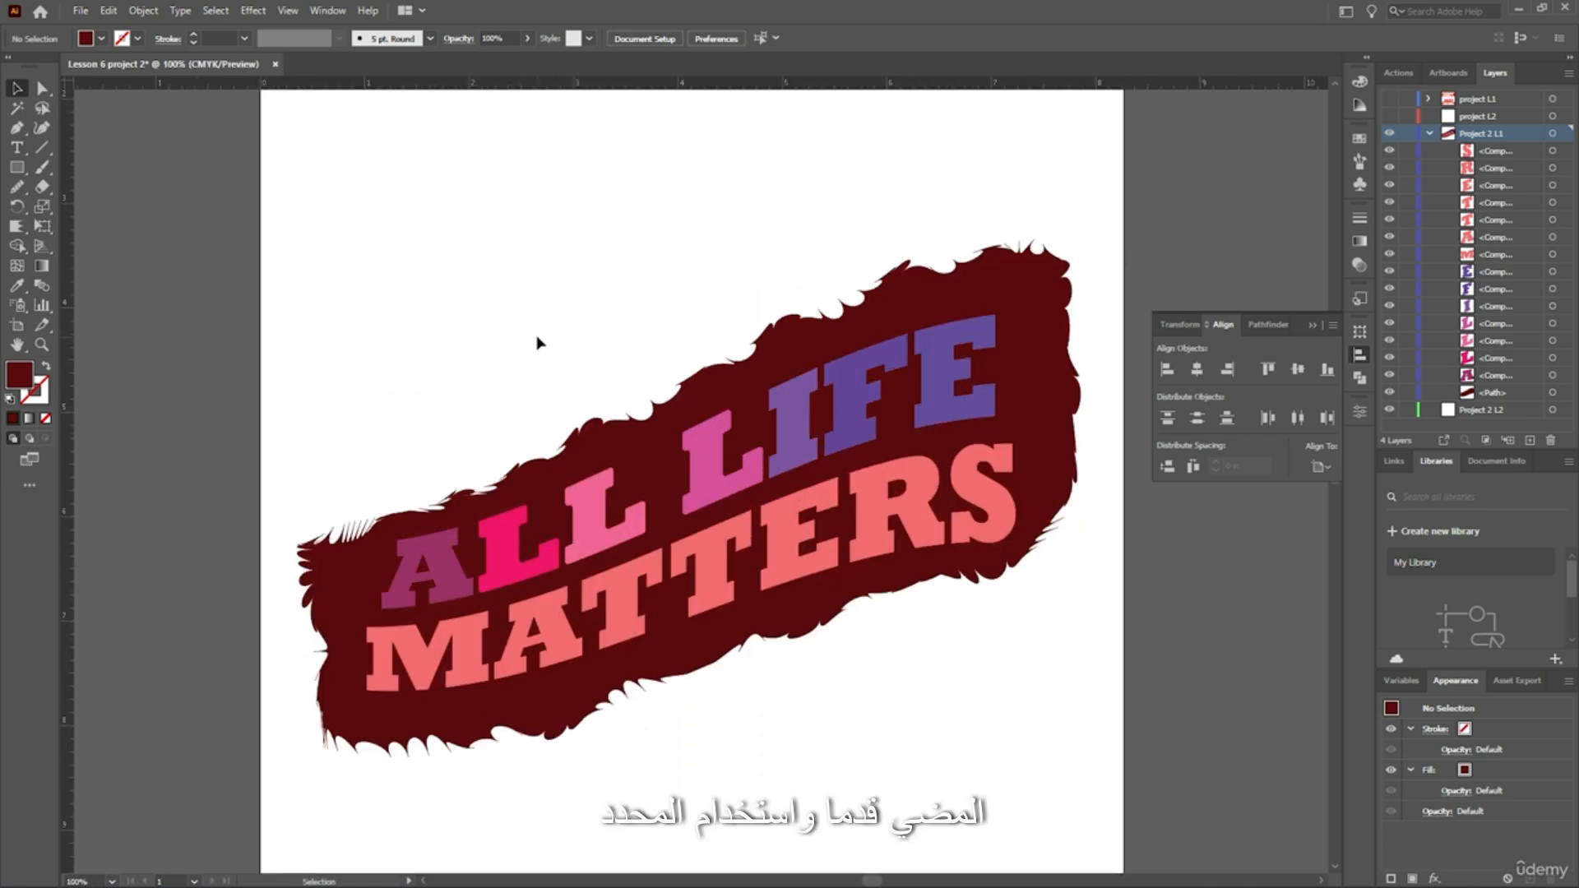
left_click(668, 413)
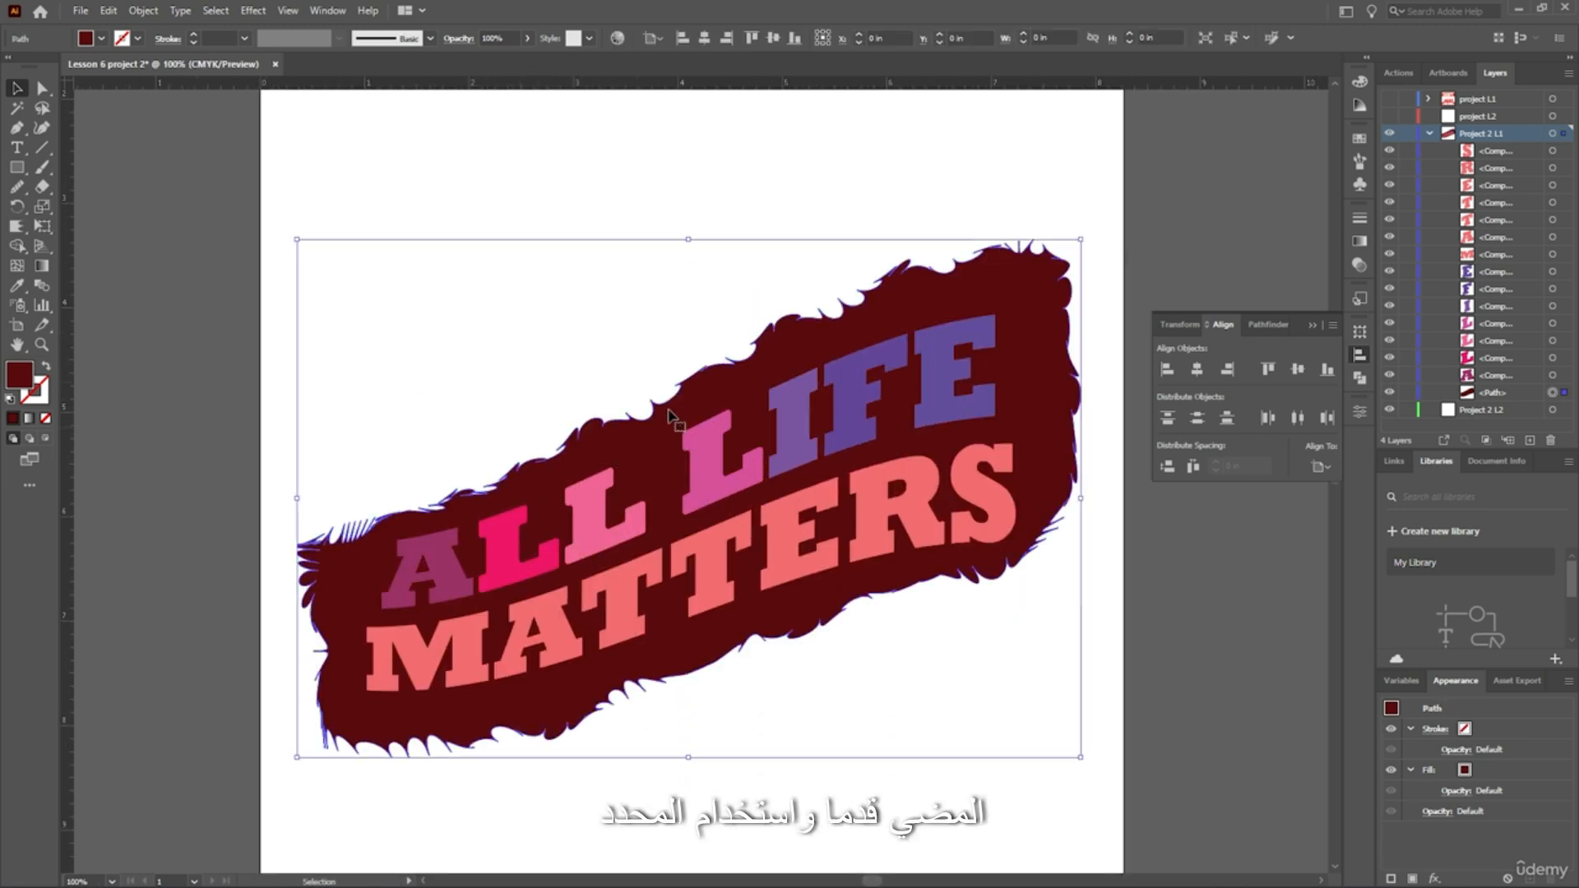
left_click(16, 226)
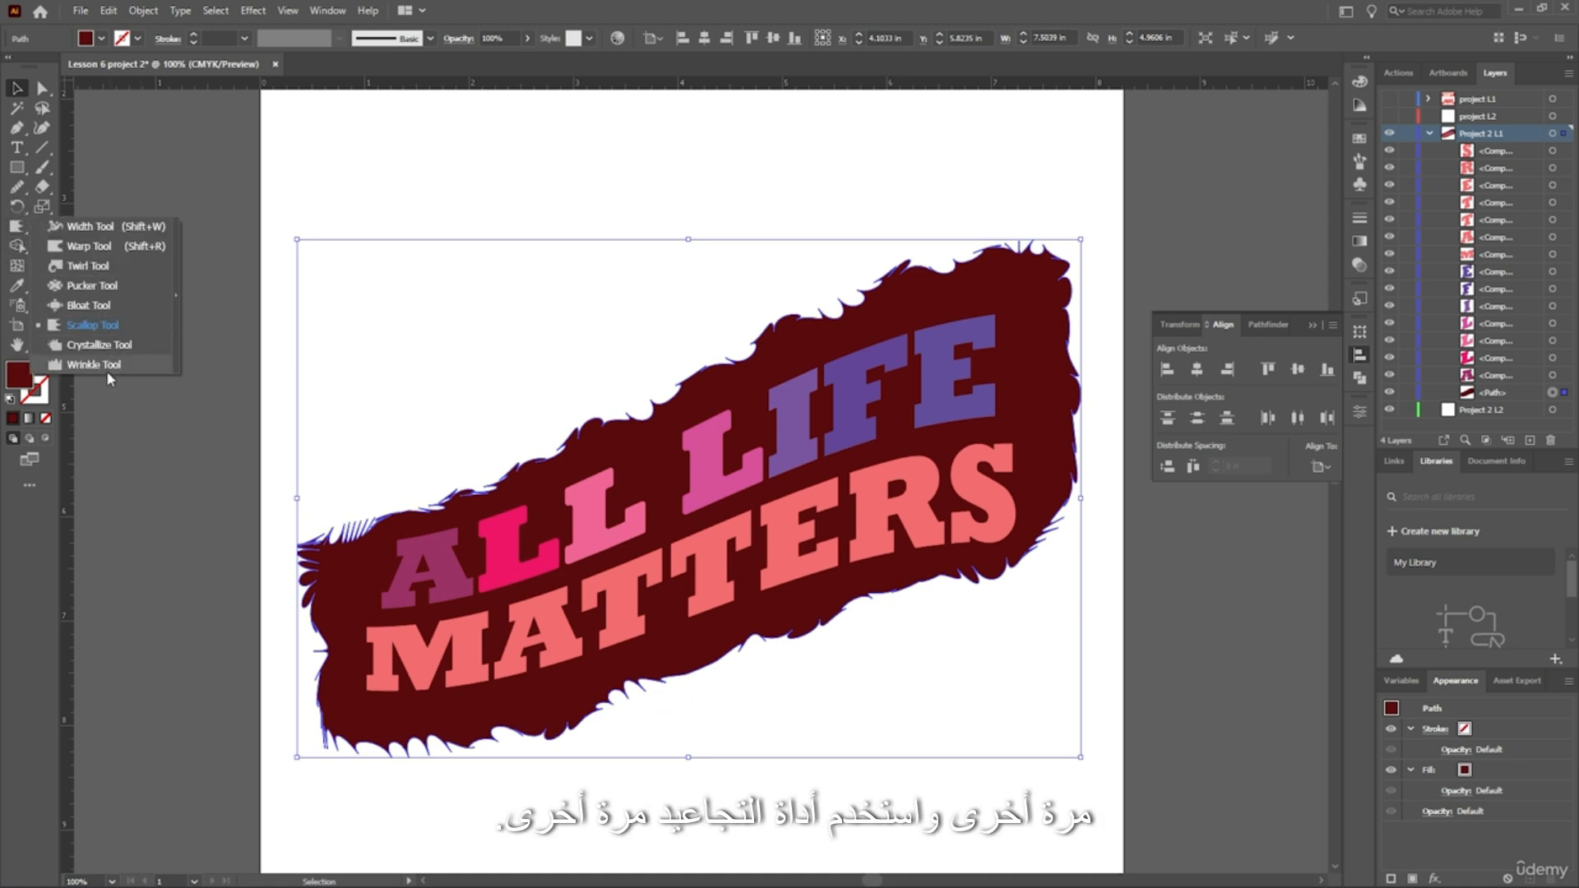
left_click(83, 364)
mouse_move(581, 418)
left_mouse_down()
mouse_move(363, 447)
mouse_move(641, 407)
mouse_move(538, 414)
mouse_move(359, 388)
mouse_move(802, 338)
mouse_move(531, 325)
mouse_move(595, 290)
left_mouse_up()
scroll(723, 324, "right", 3)
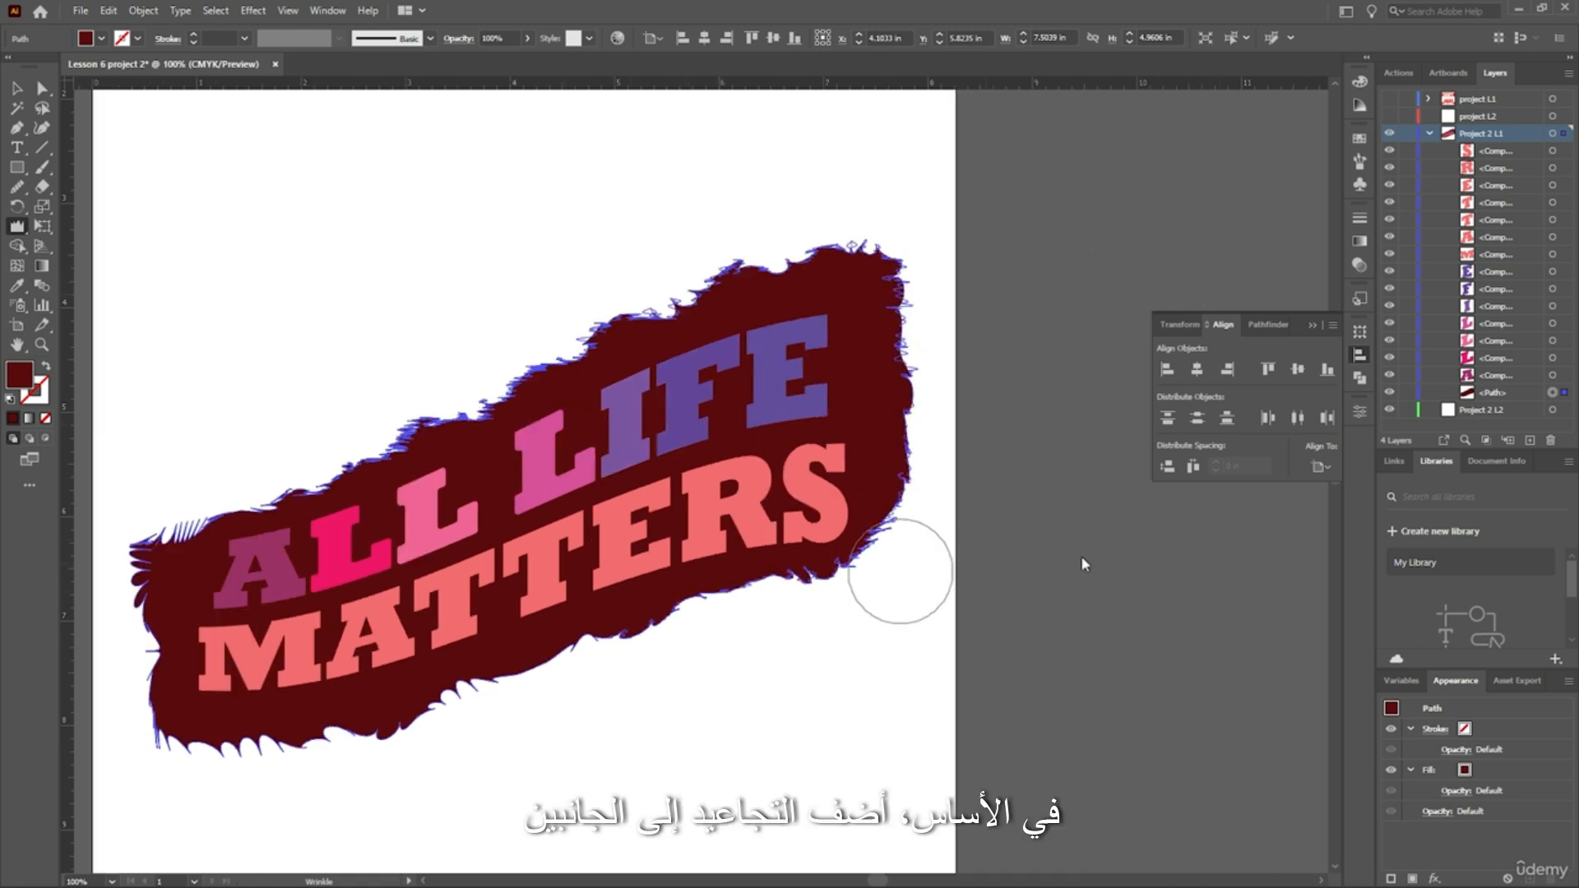
mouse_move(1206, 507)
left_mouse_down()
mouse_move(1078, 427)
mouse_move(993, 446)
mouse_move(911, 436)
left_mouse_up()
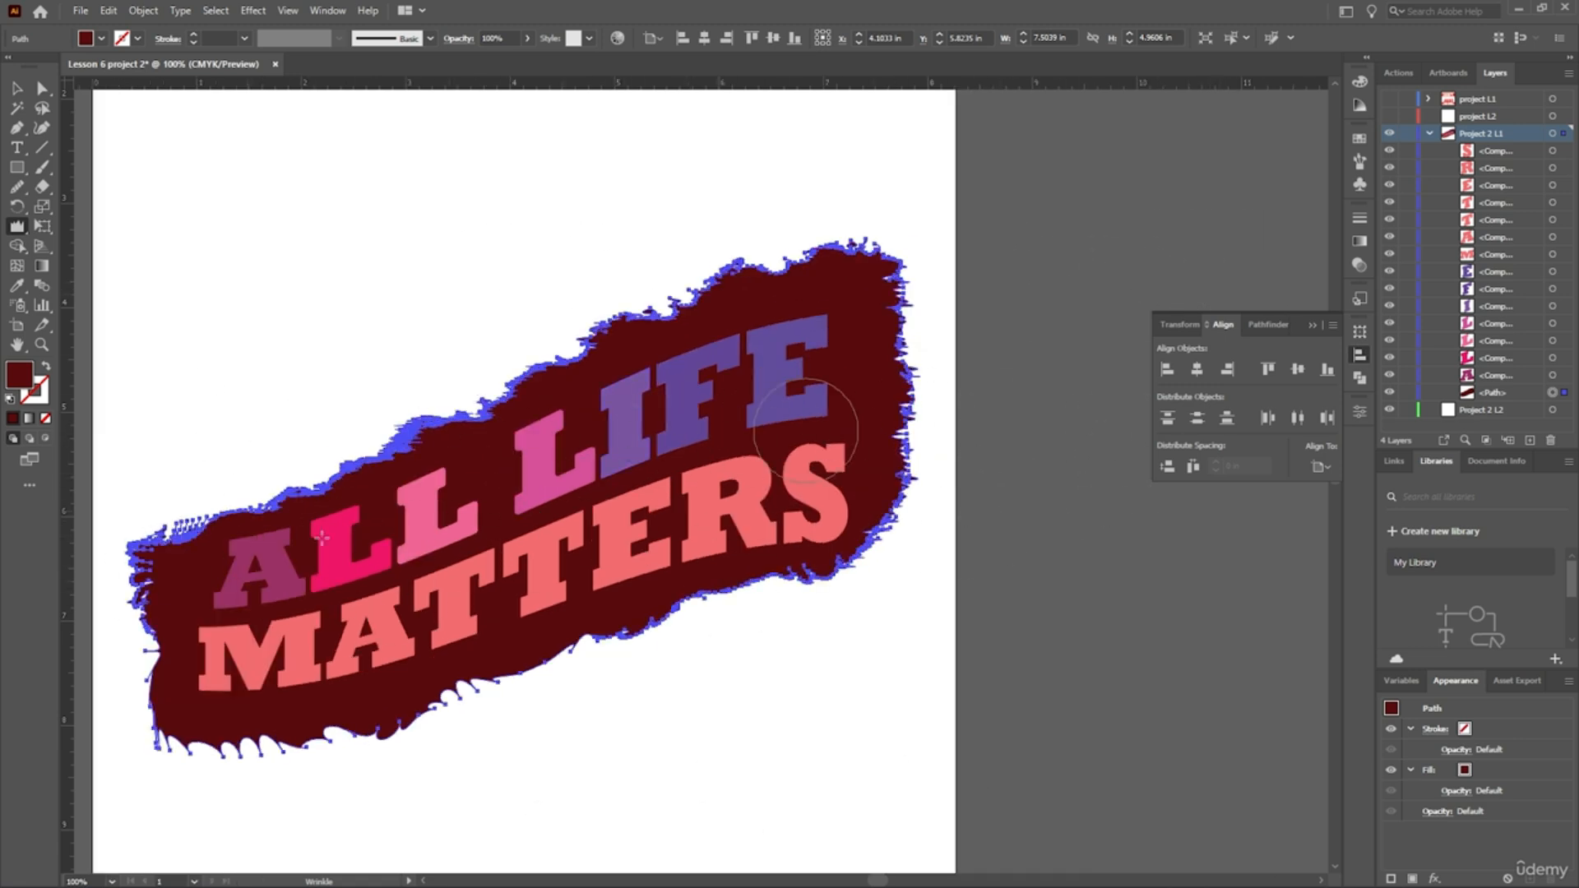
scroll(354, 577, "up", 1)
scroll(354, 577, "down", 2)
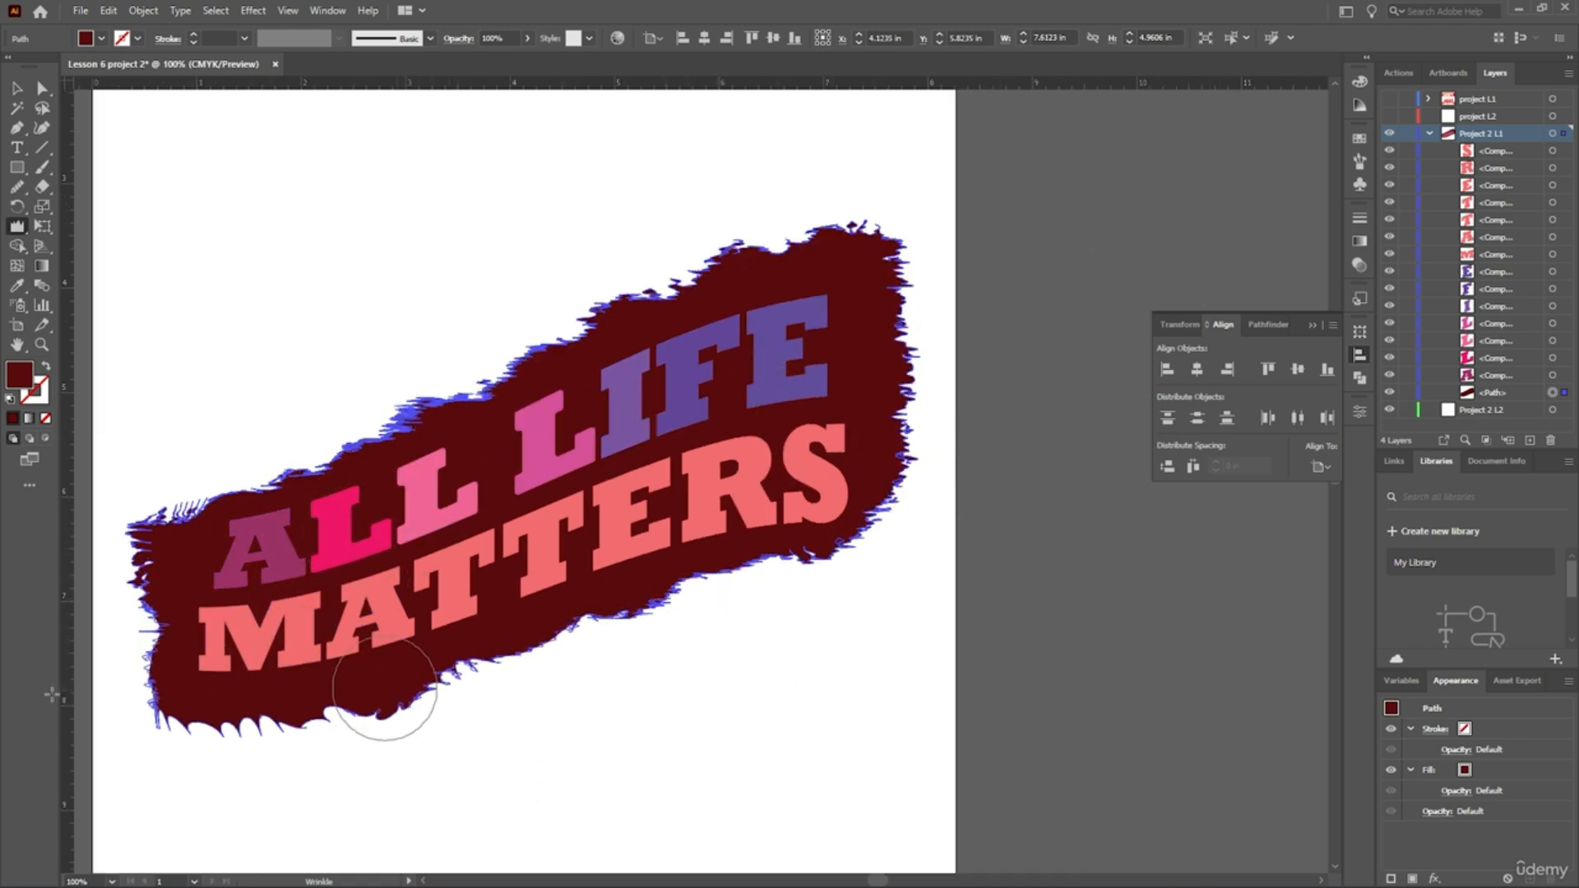
scroll(79, 715, "left", 3)
scroll(247, 699, "left", 4)
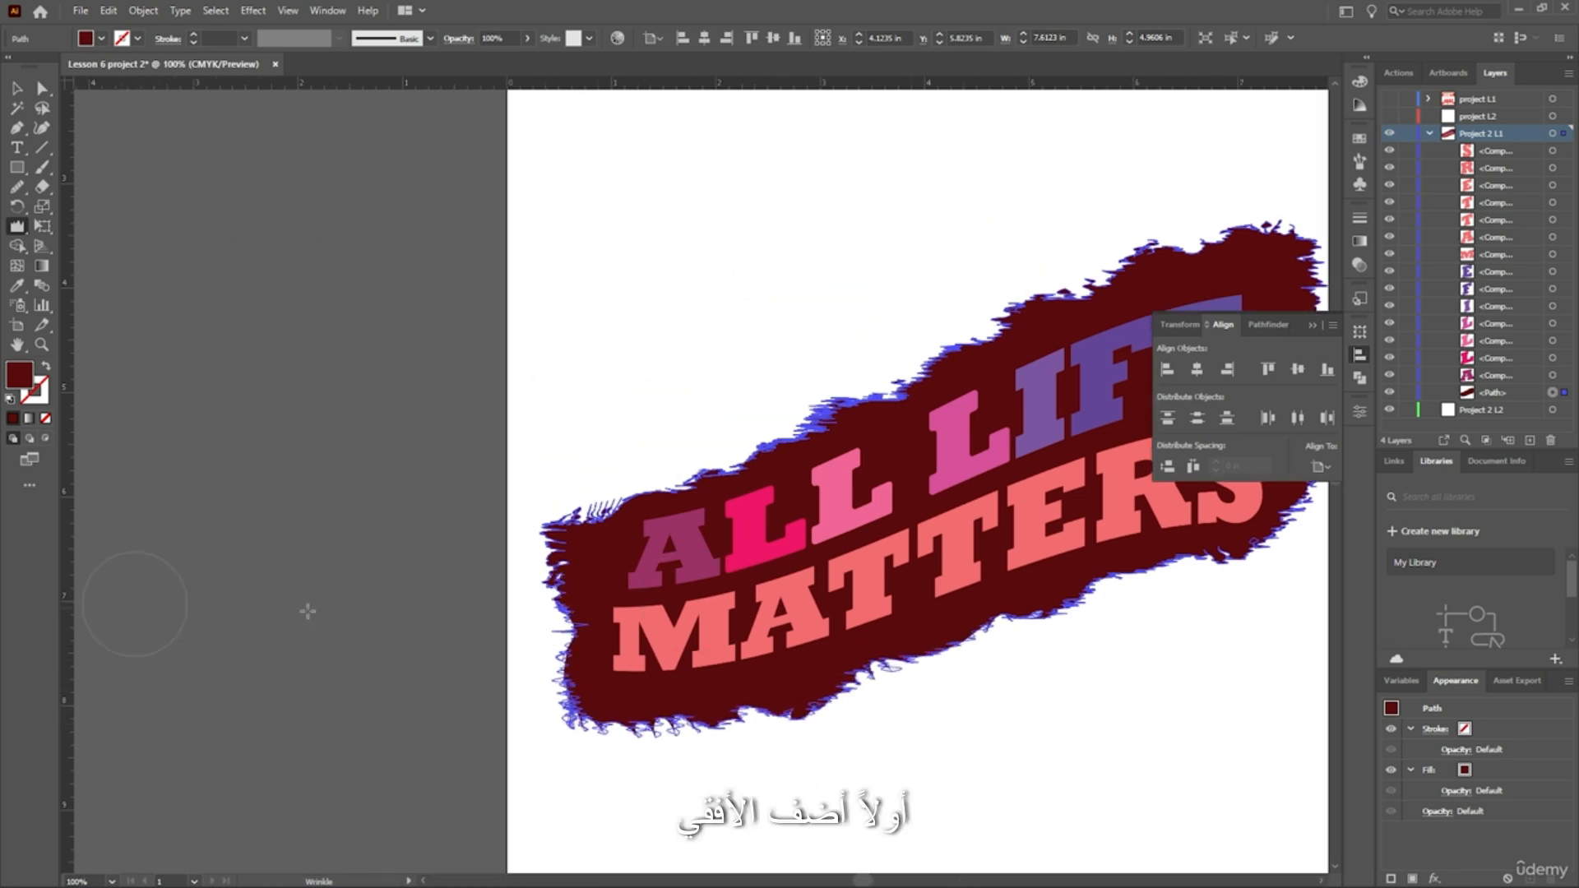
mouse_move(712, 473)
left_mouse_down()
mouse_move(1129, 366)
mouse_move(1077, 449)
left_mouse_up()
scroll(856, 564, "down", 1)
left_click(16, 89)
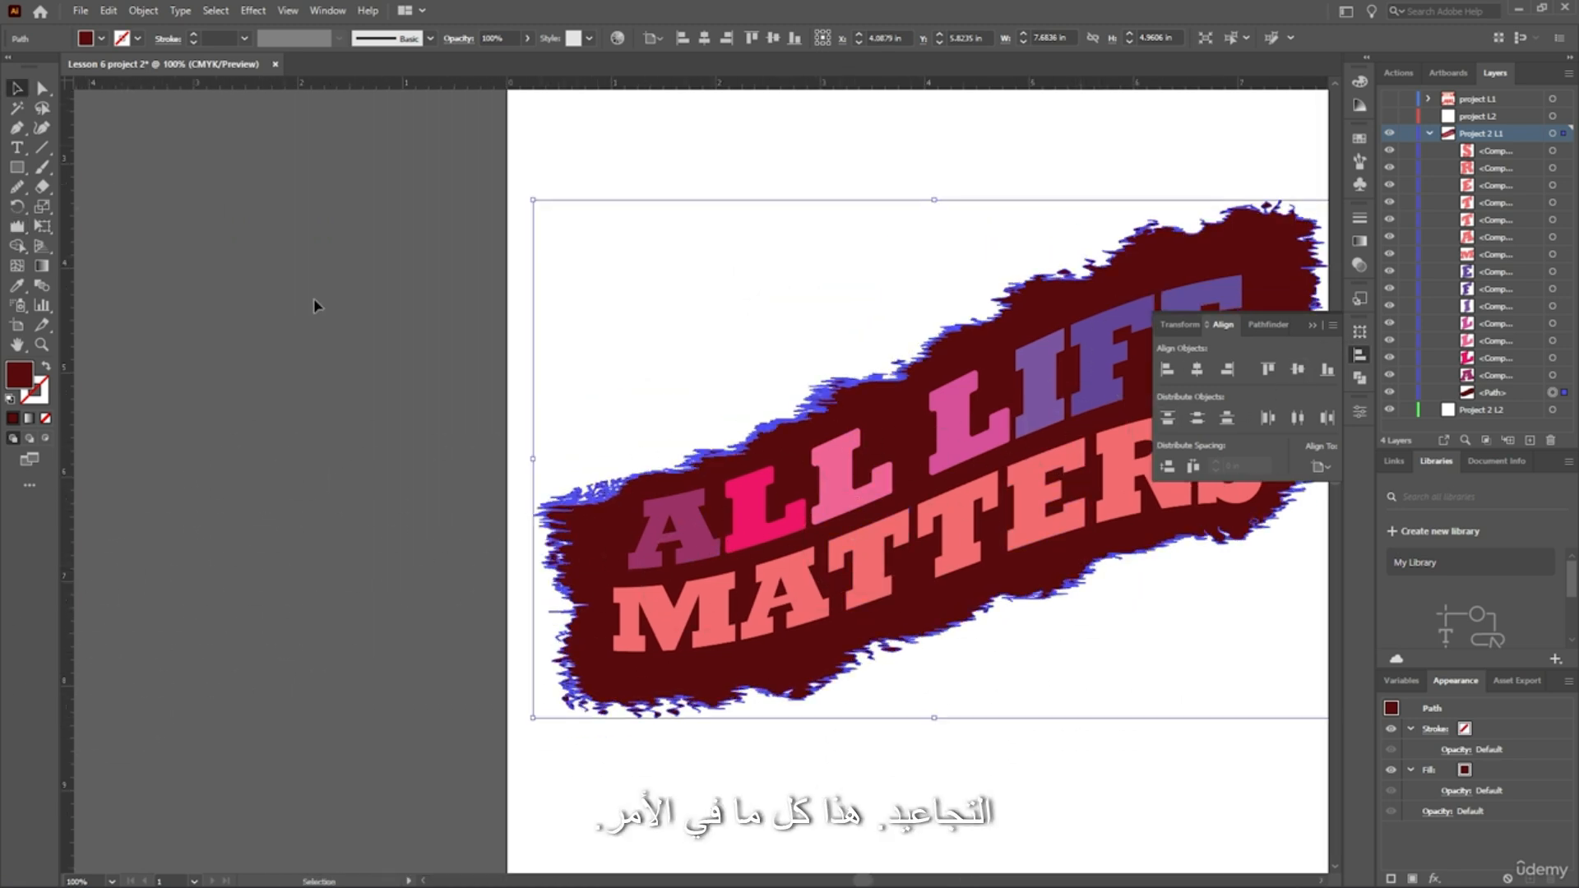
left_click(345, 356)
Examine the wrinkled edges of the background shape up close and at full view.
scroll(911, 563, "up", 4)
scroll(920, 536, "down", 2)
scroll(1044, 654, "up", 1)
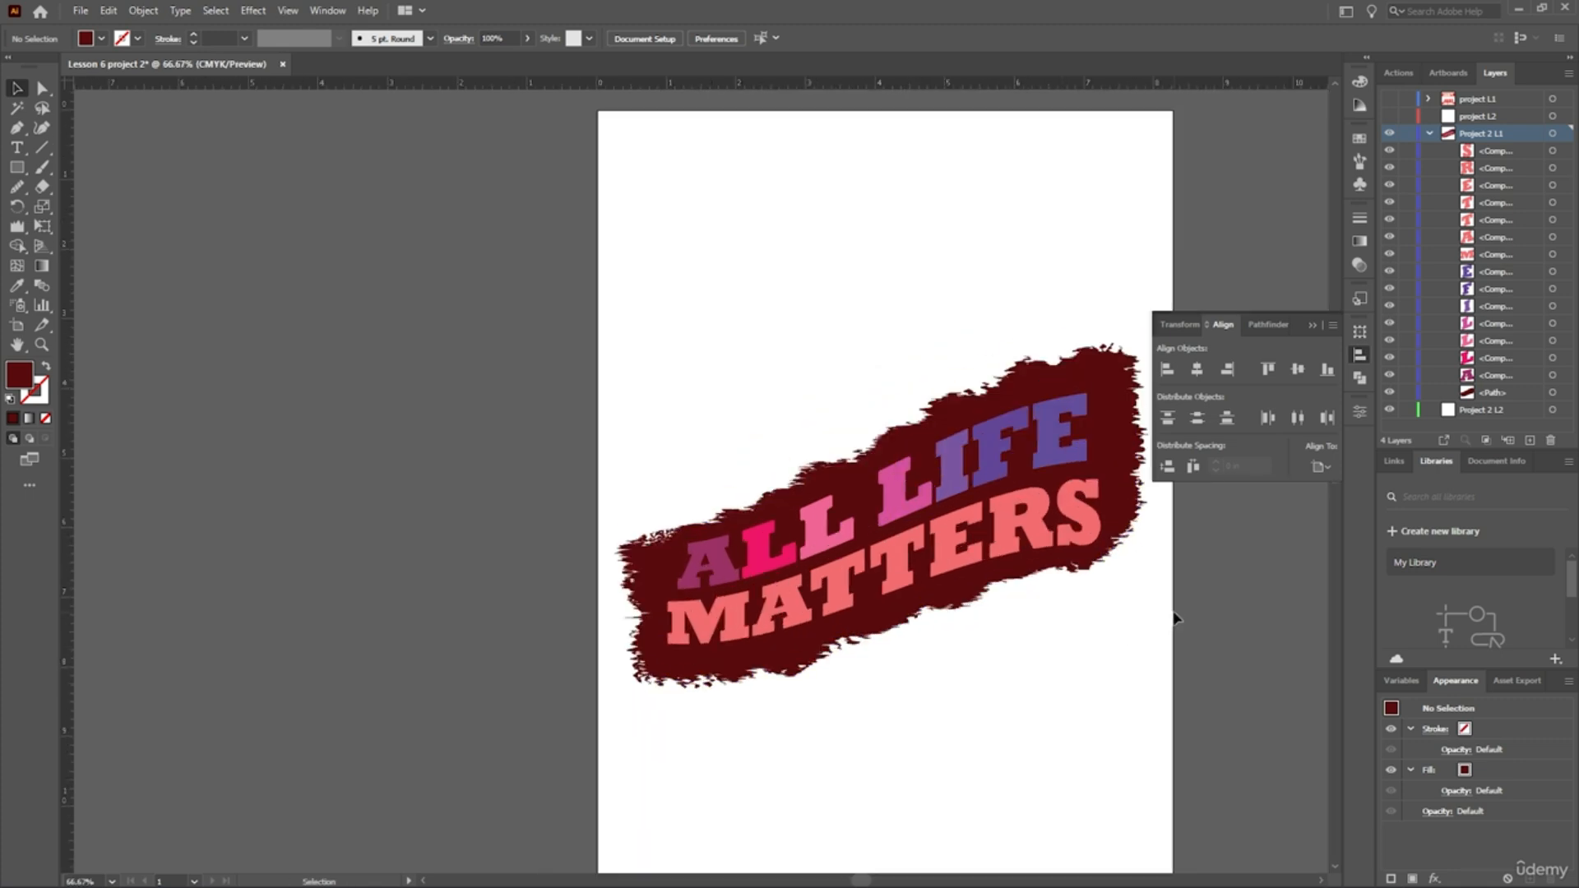
scroll(1082, 593, "up", 2)
scroll(1079, 592, "down", 2)
scroll(1083, 594, "up", 2)
scroll(1082, 594, "down", 1)
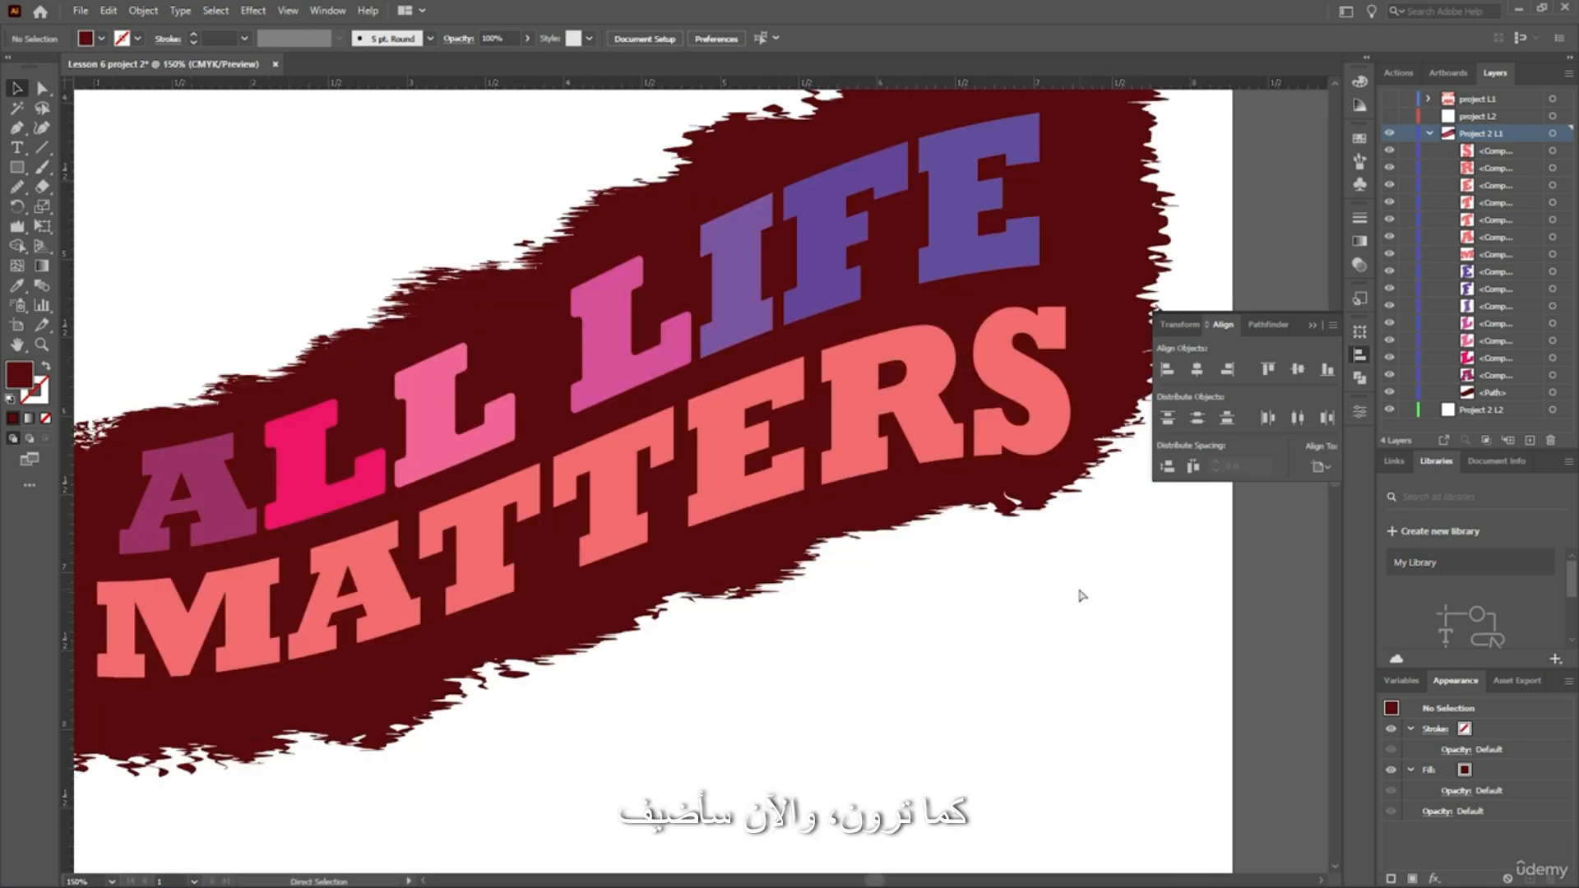
scroll(1082, 593, "down", 1)
scroll(1082, 594, "up", 2)
scroll(1081, 593, "down", 1)
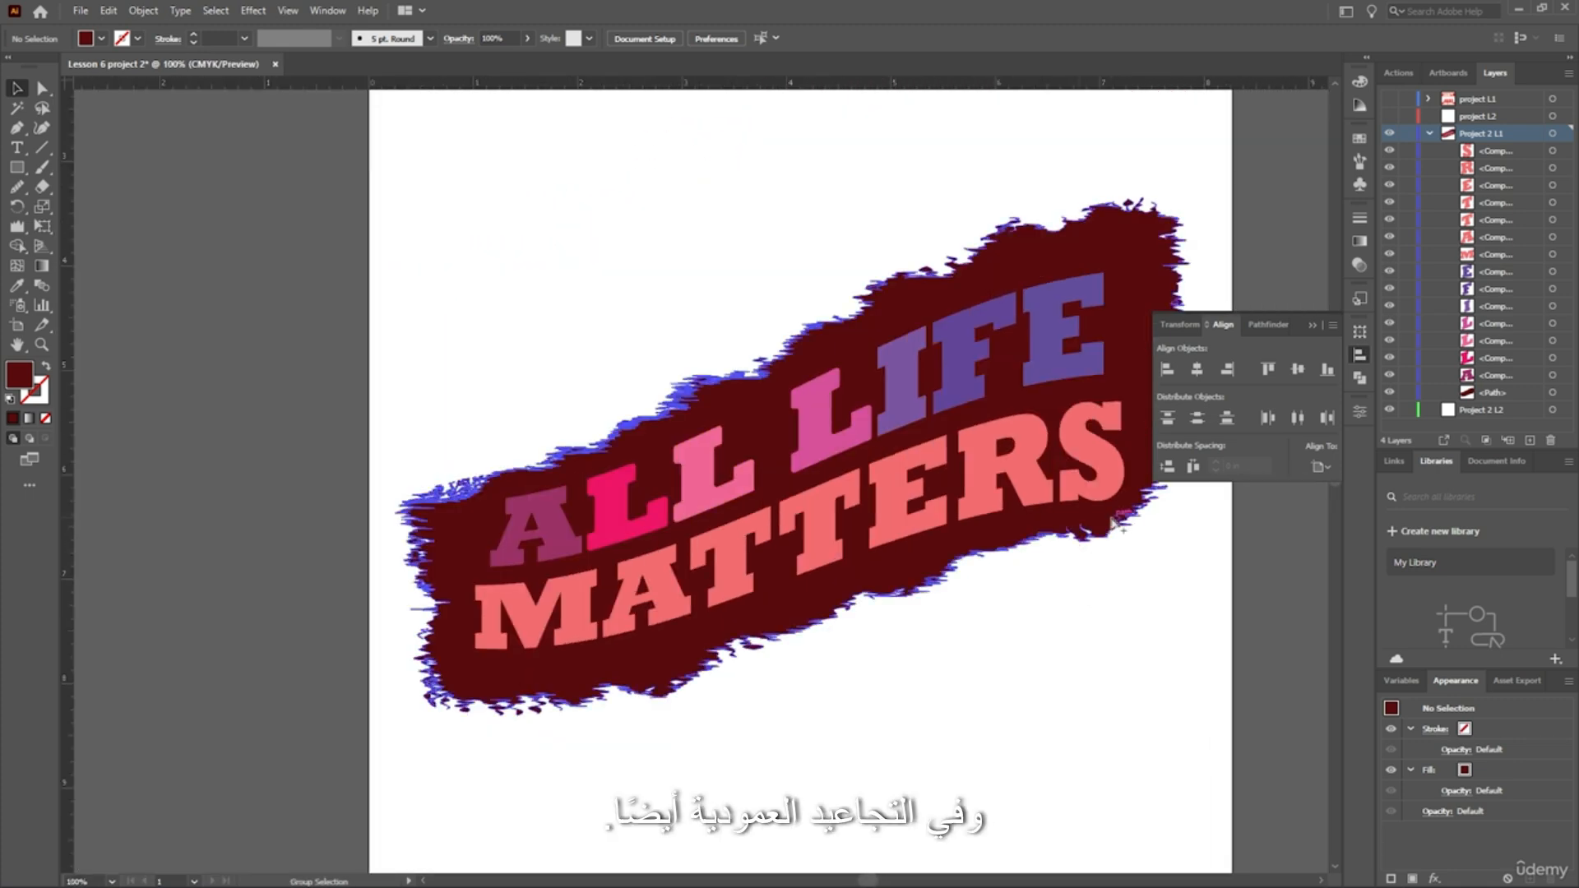
scroll(1035, 527, "down", 4)
scroll(986, 473, "up", 4)
scroll(932, 436, "right", 2)
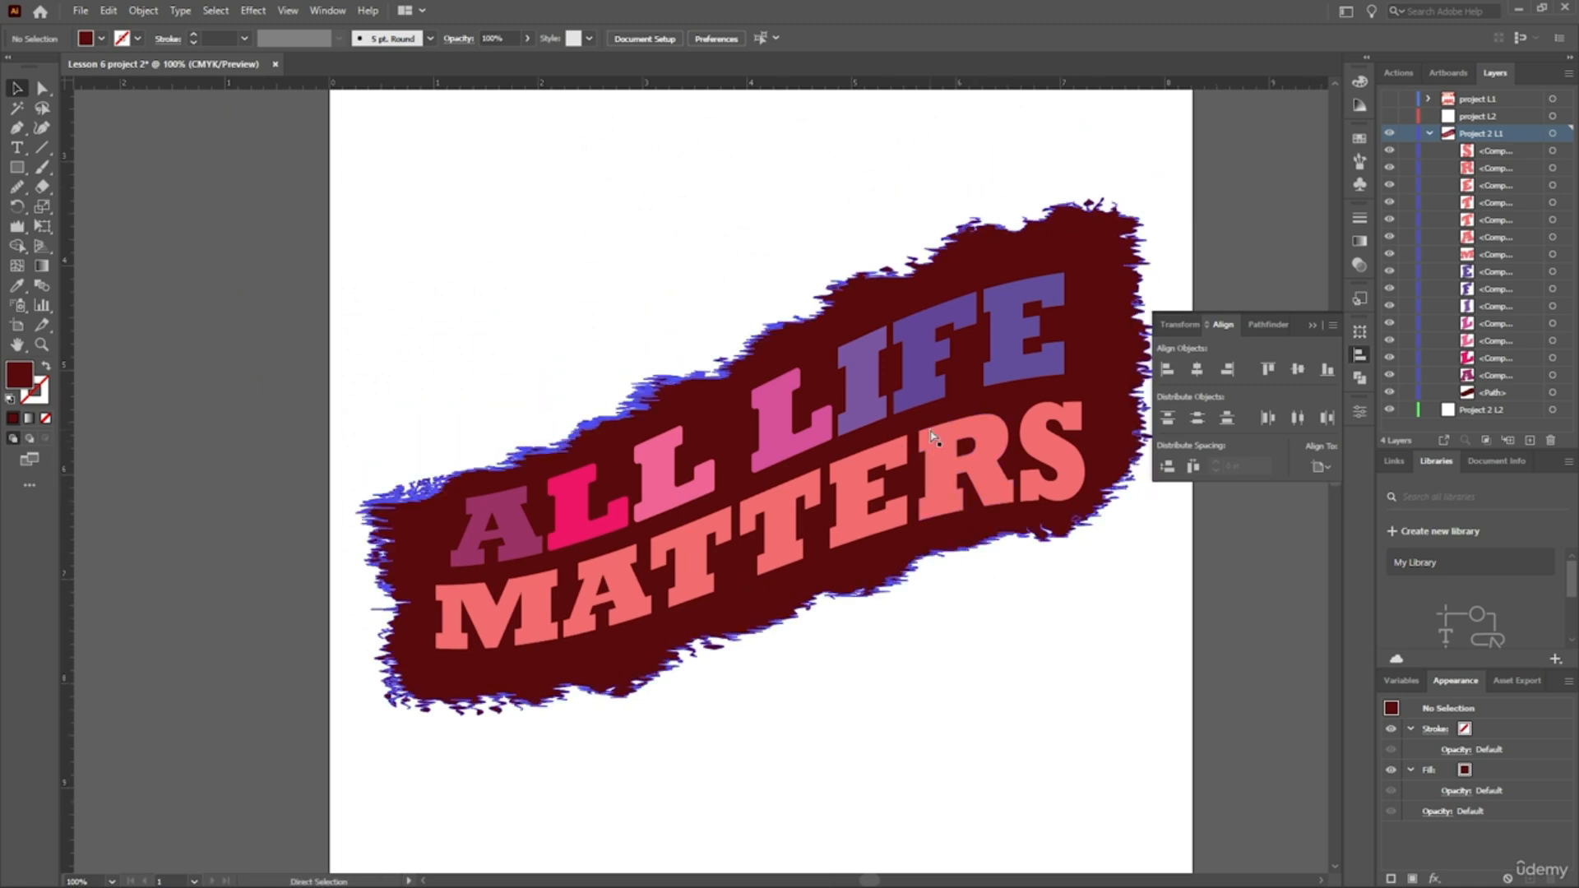
Set the Wrinkle tool's brush angle to 0°.
double_click(18, 226)
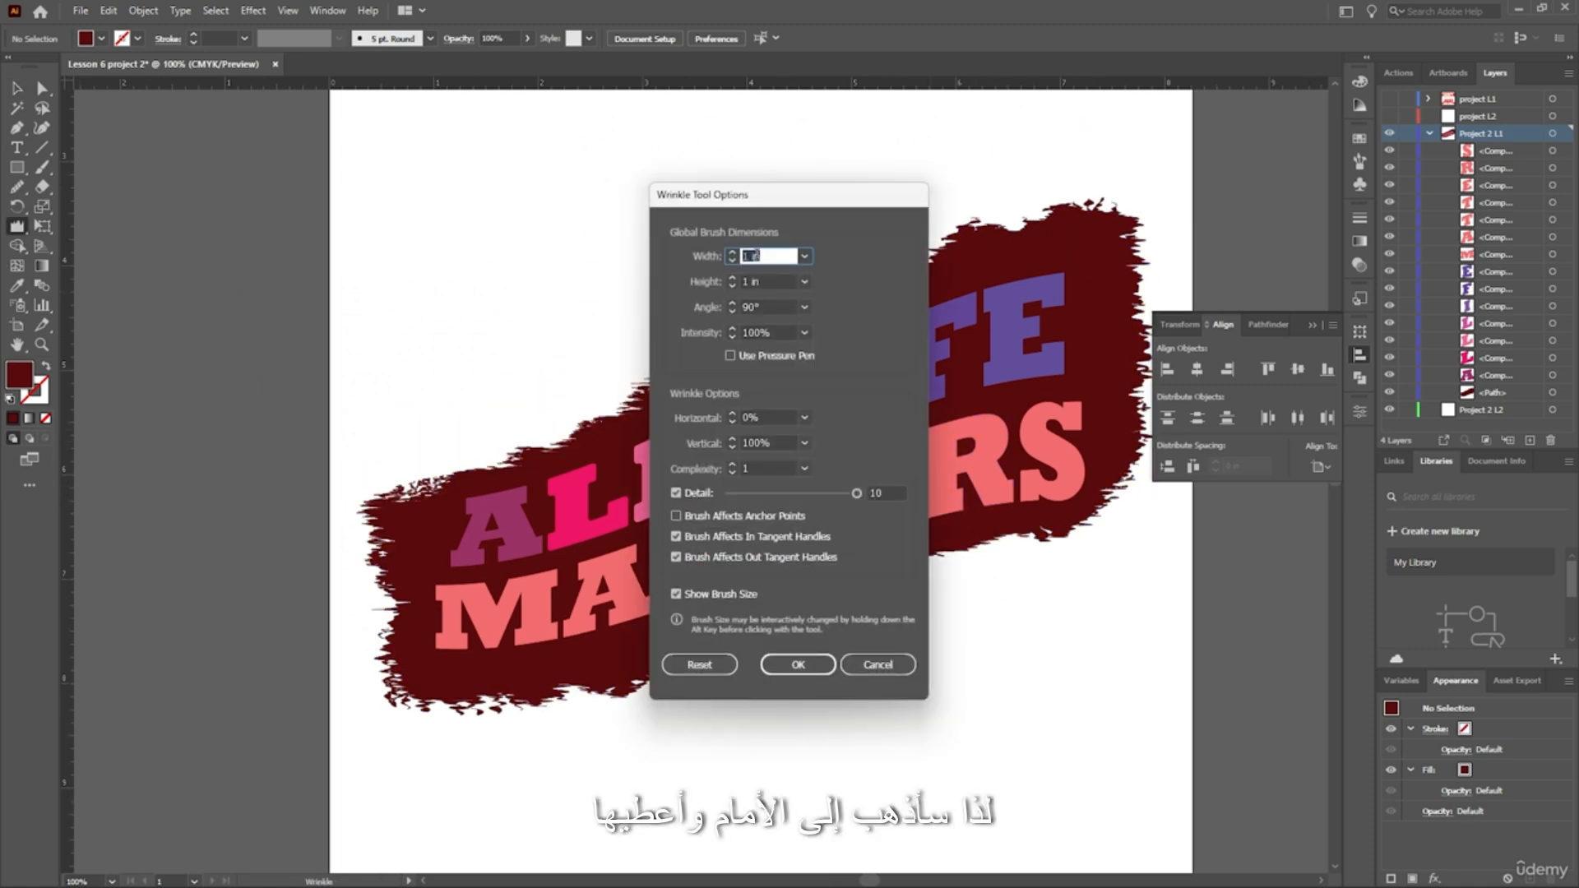
double_click(755, 306)
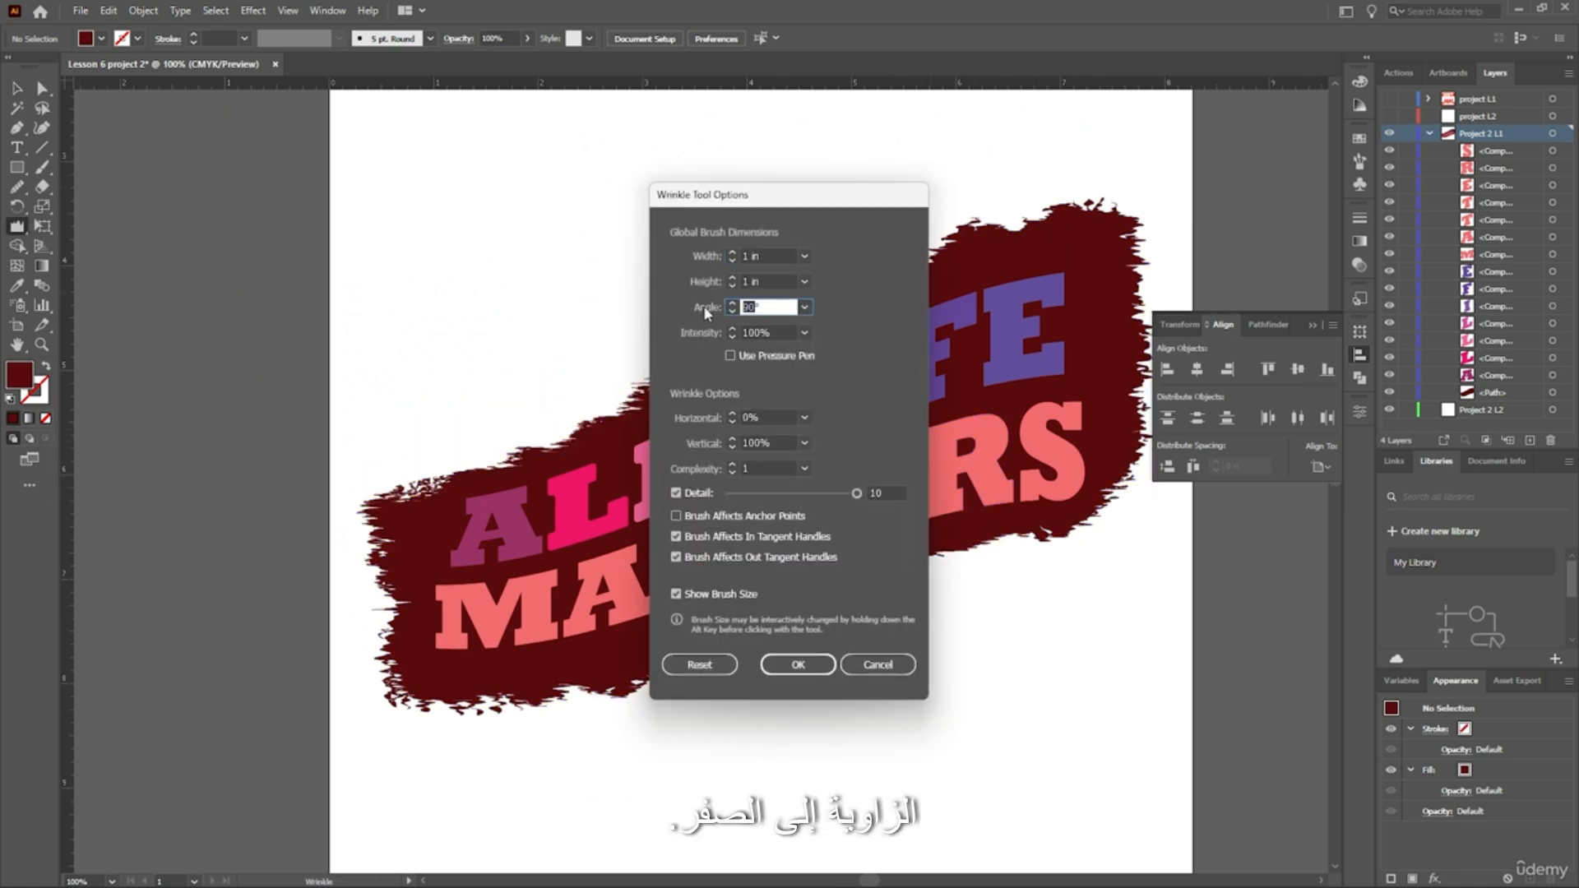
type("0")
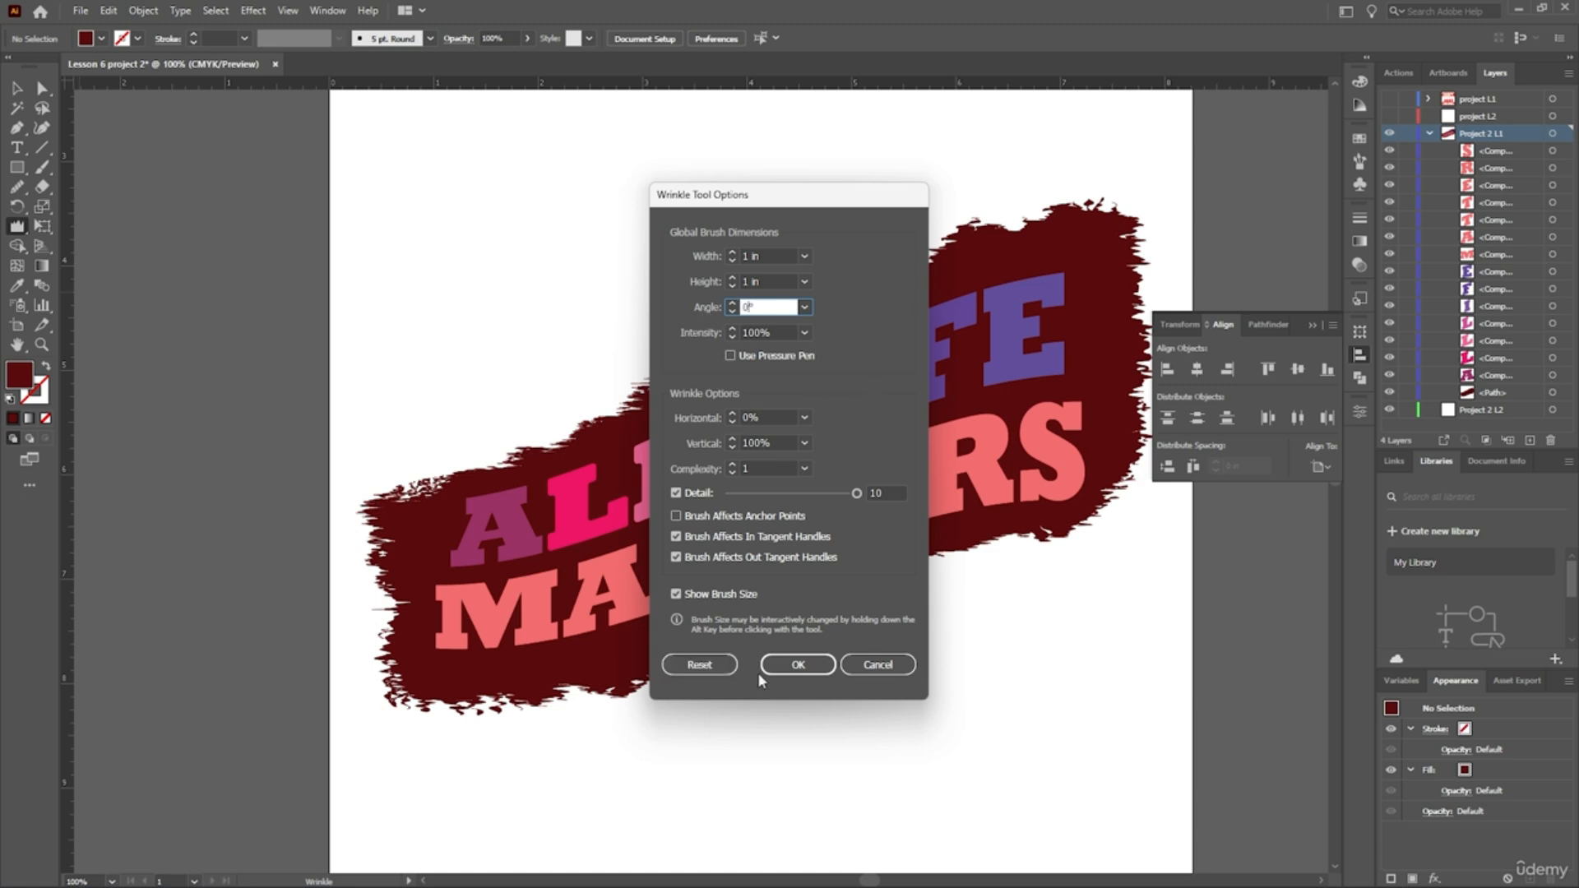
left_click(785, 668)
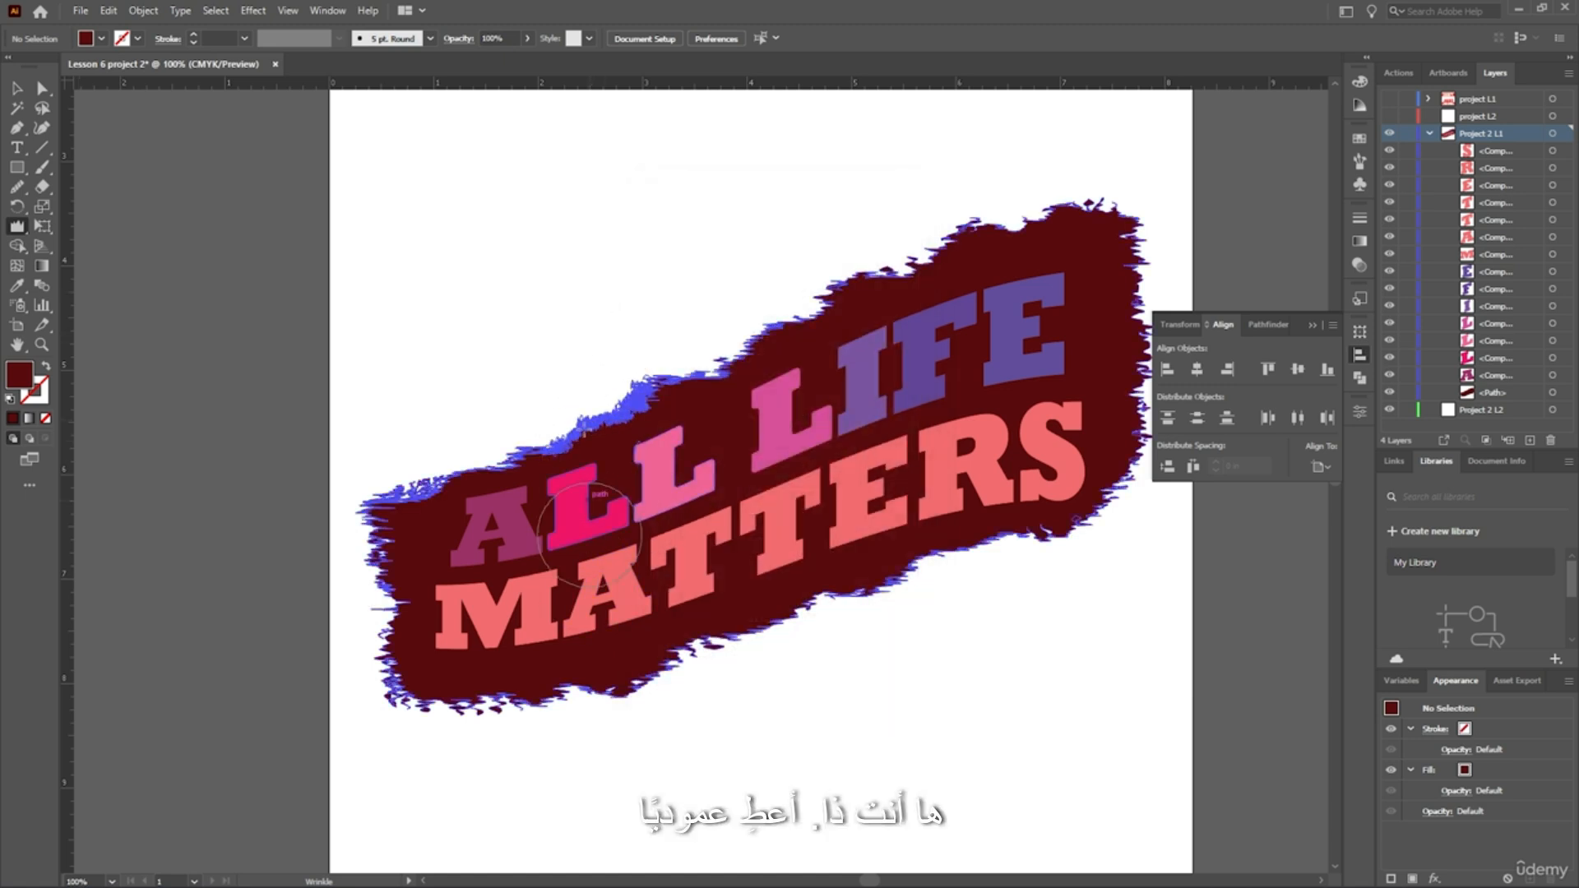
Try wrinkling the background shape's outline at the new brush angle with nothing selected.
scroll(695, 750, "down", 1)
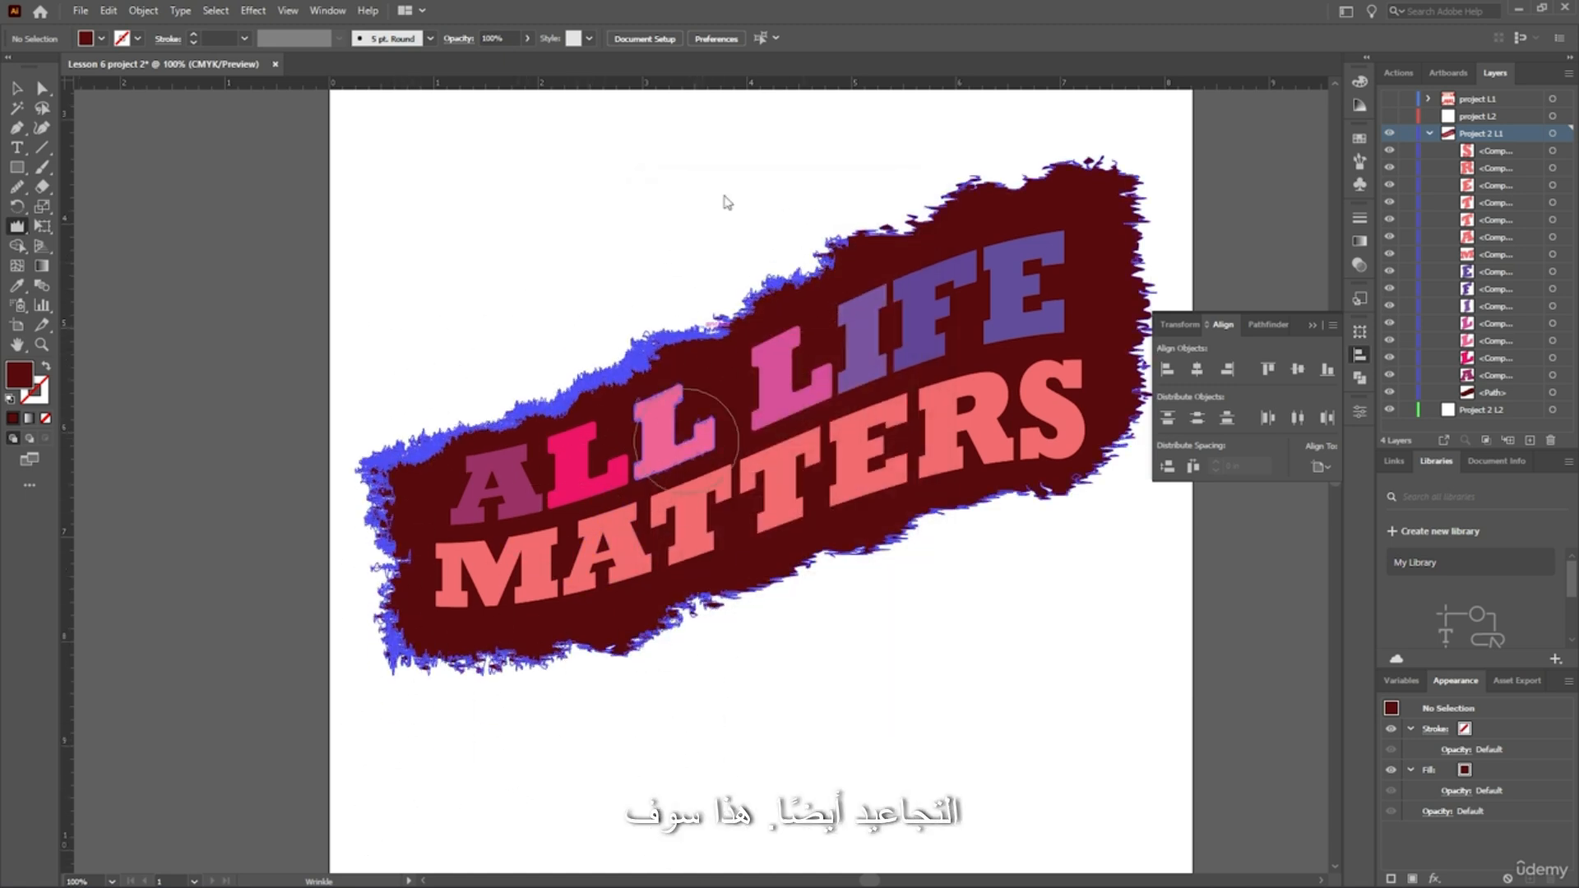
scroll(875, 208, "up", 2)
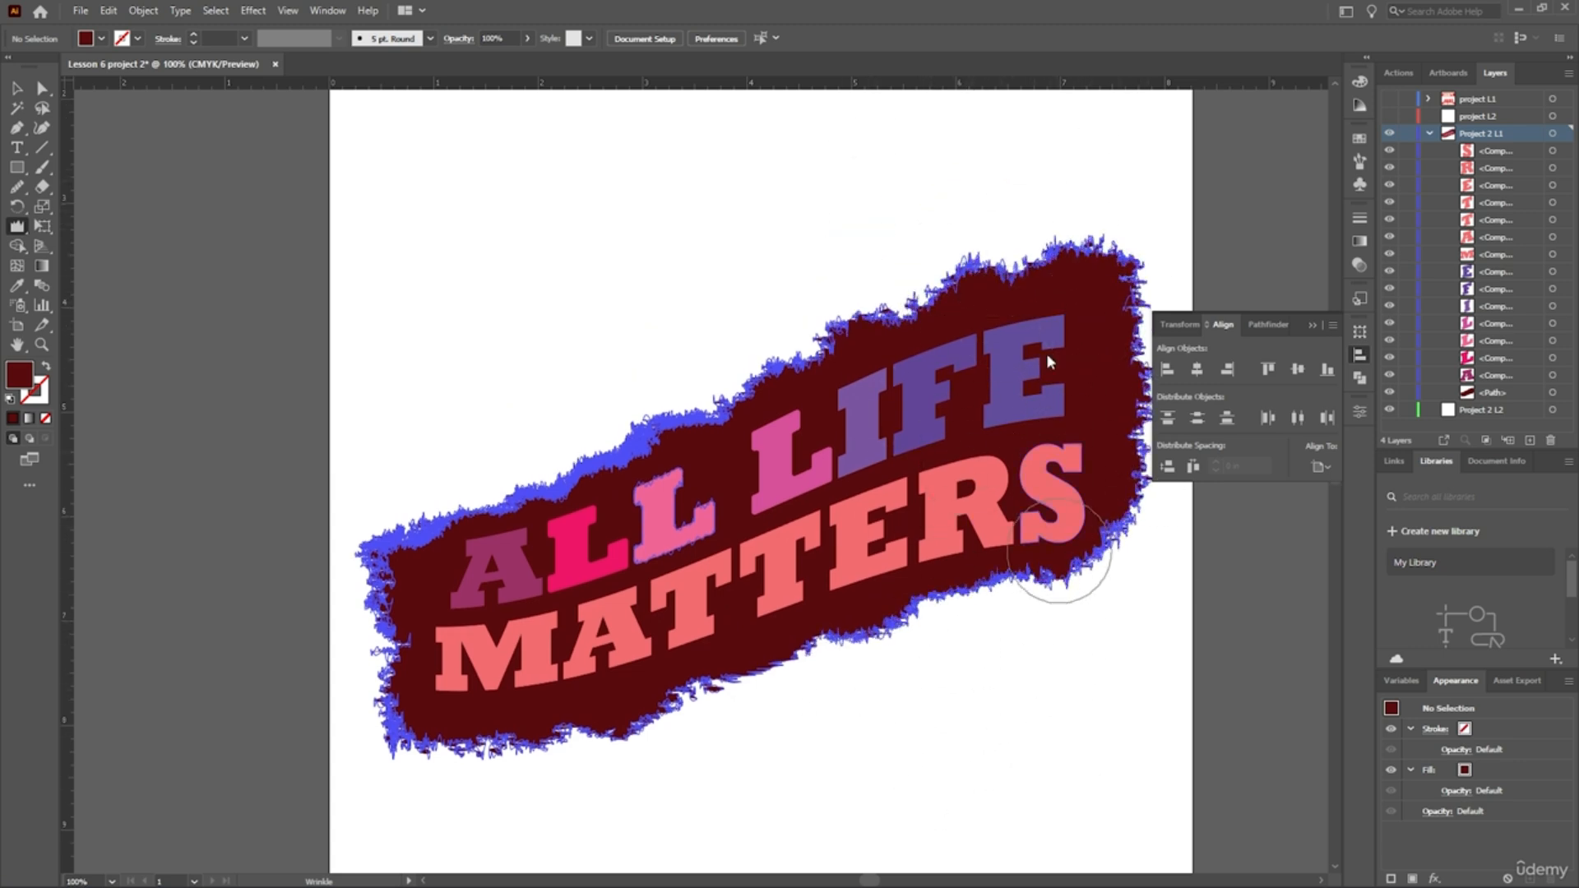
left_click(21, 90)
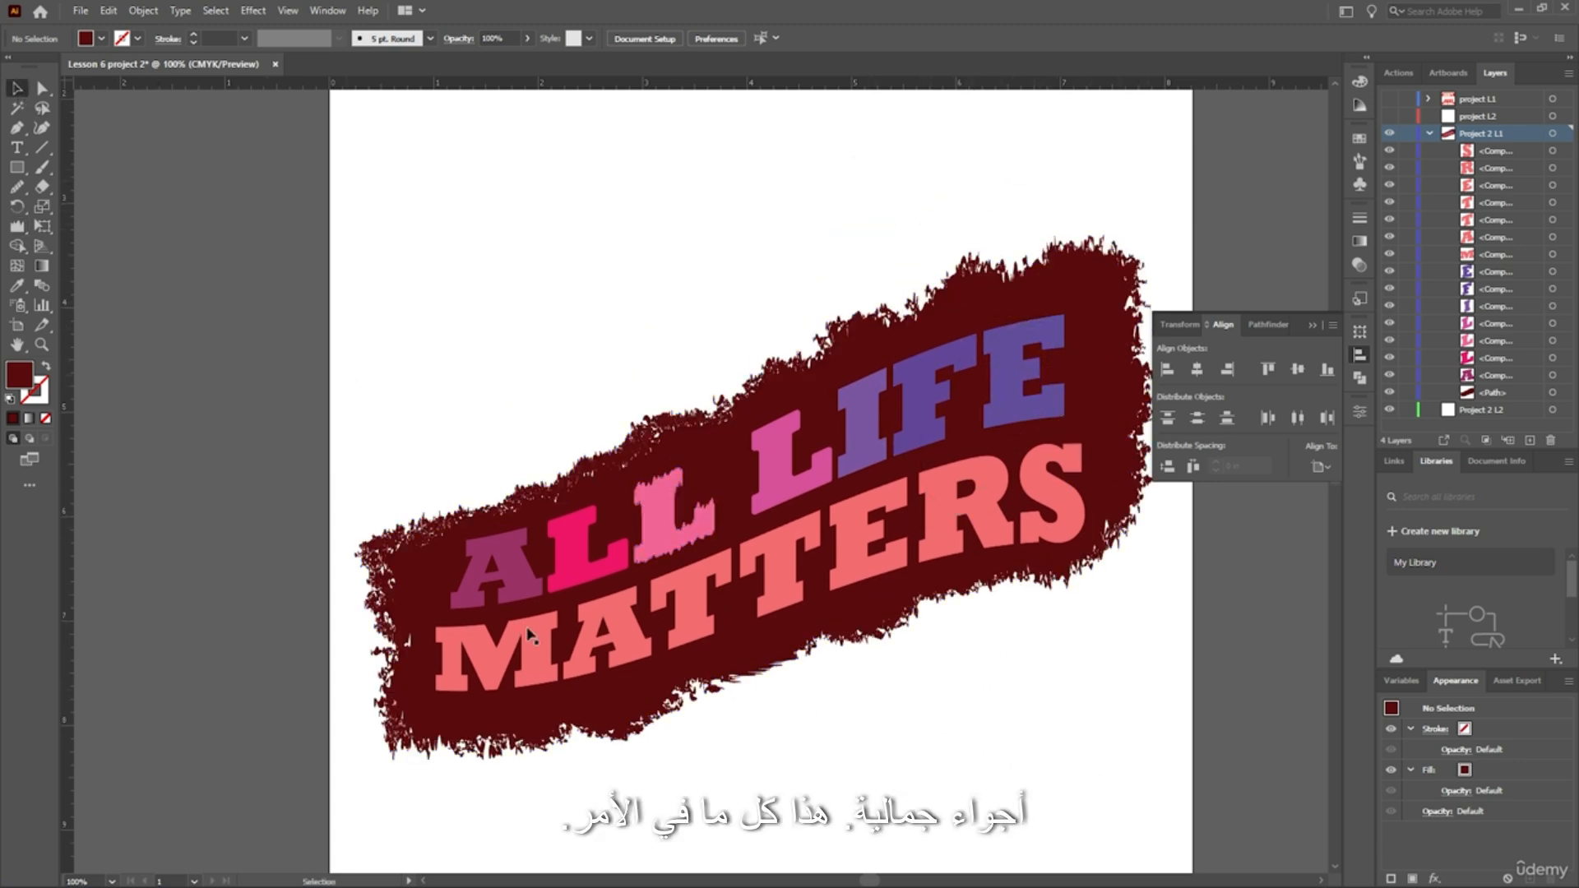
Examine the rewrinkled background edge and the lettering up close, and collapse the floating Align panel.
scroll(544, 602, "up", 3)
scroll(599, 496, "down", 1)
scroll(994, 530, "down", 1)
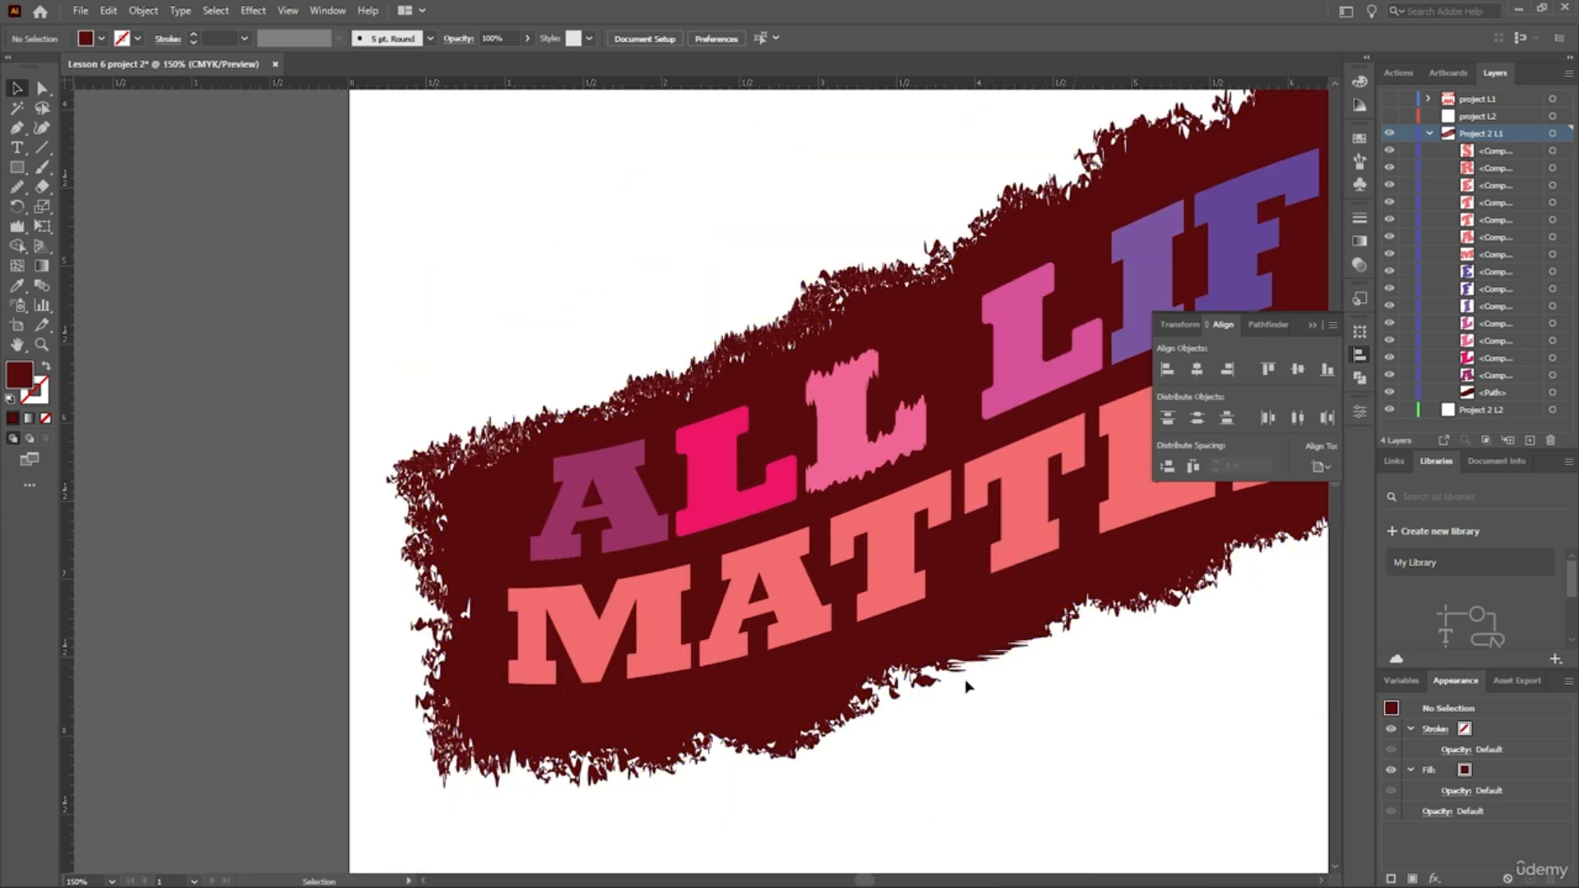
scroll(942, 683, "down", 4)
scroll(1028, 590, "up", 3)
scroll(810, 589, "right", 15)
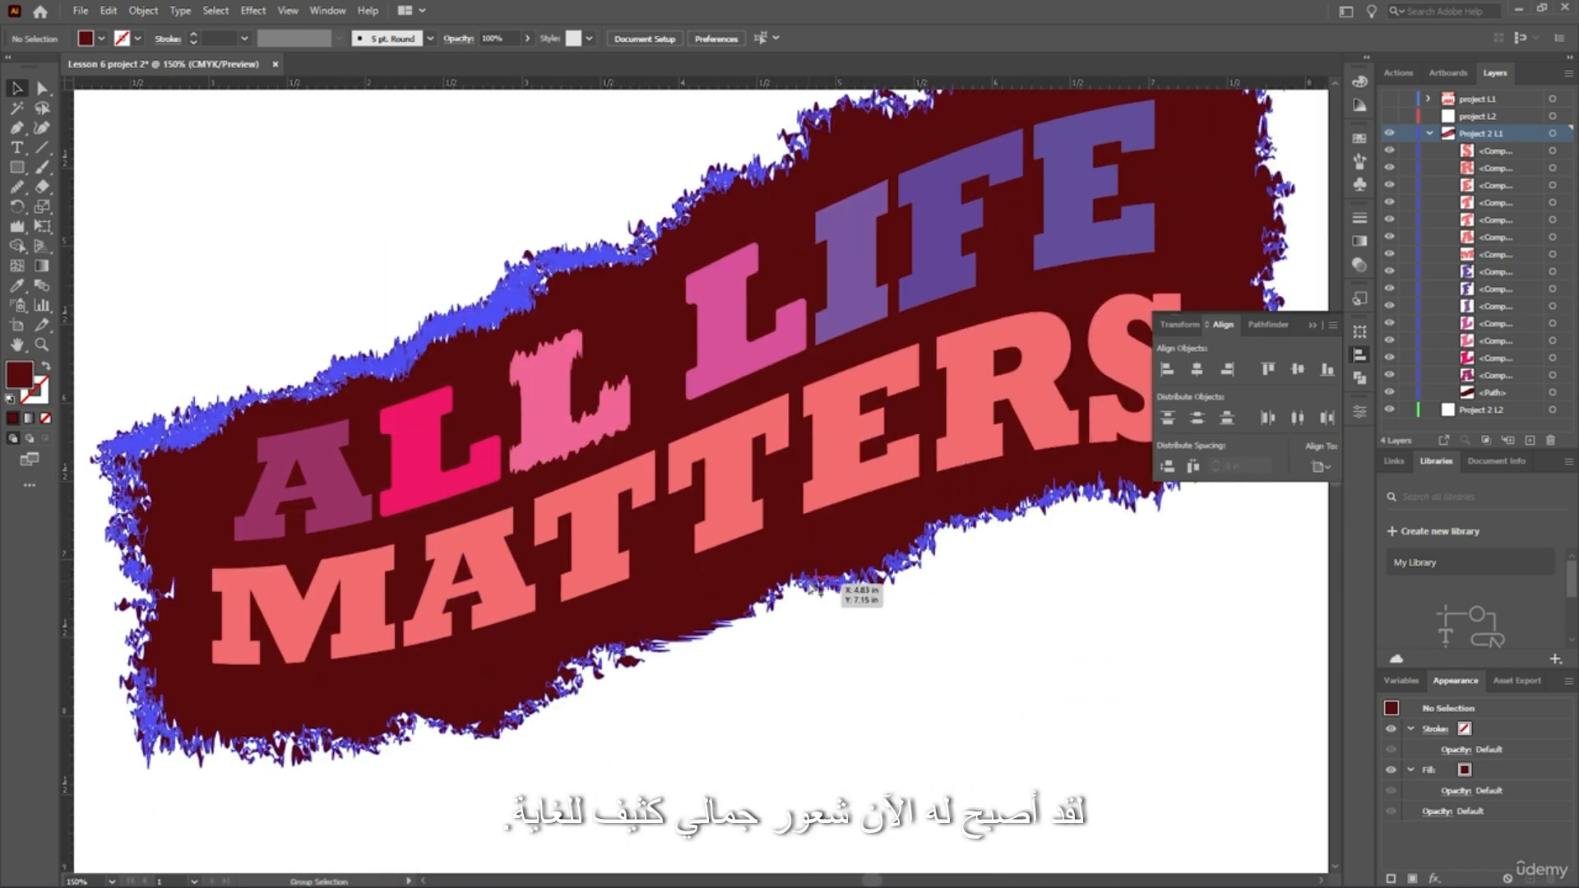
scroll(811, 587, "down", 1)
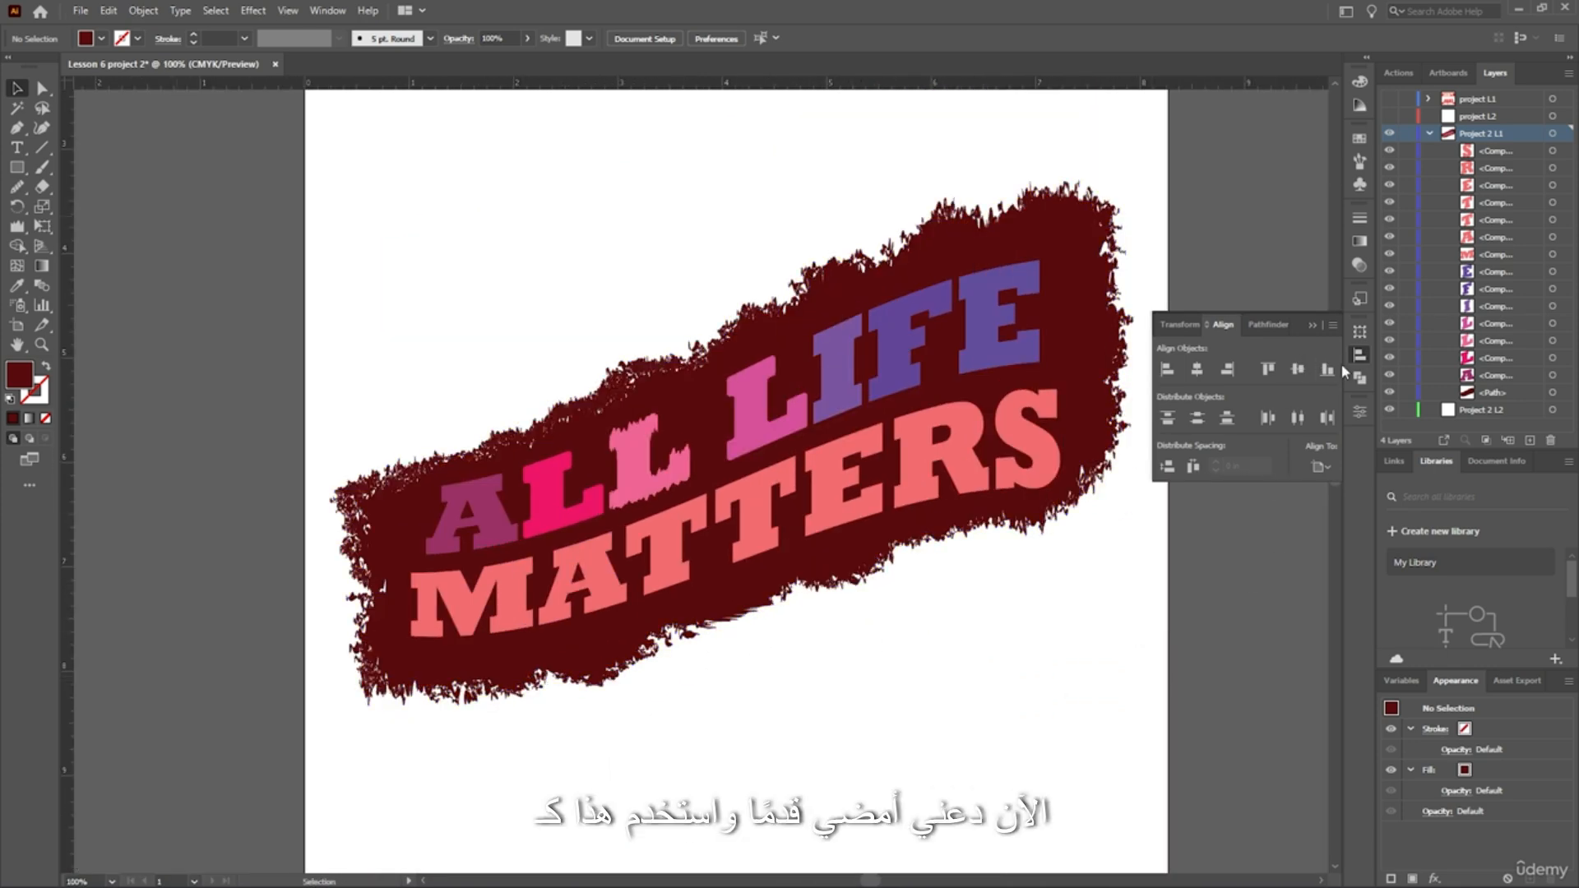
left_click(1361, 356)
scroll(1147, 460, "up", 1)
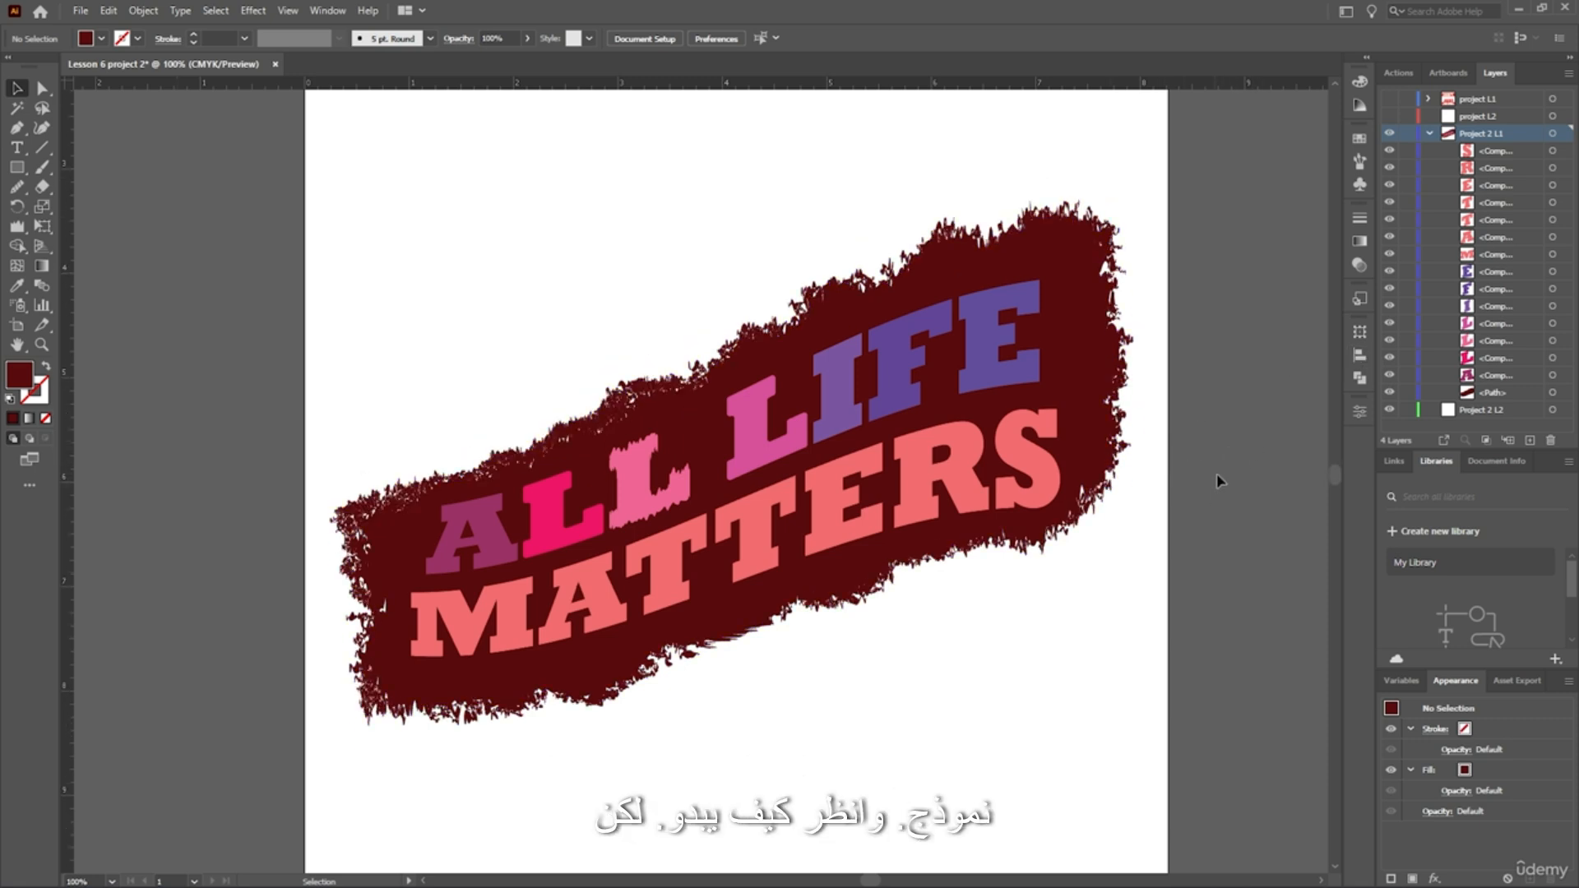
Undo the last Wrinkle strokes on the background shape and the second L of ALL.
scroll(594, 475, "up", 2)
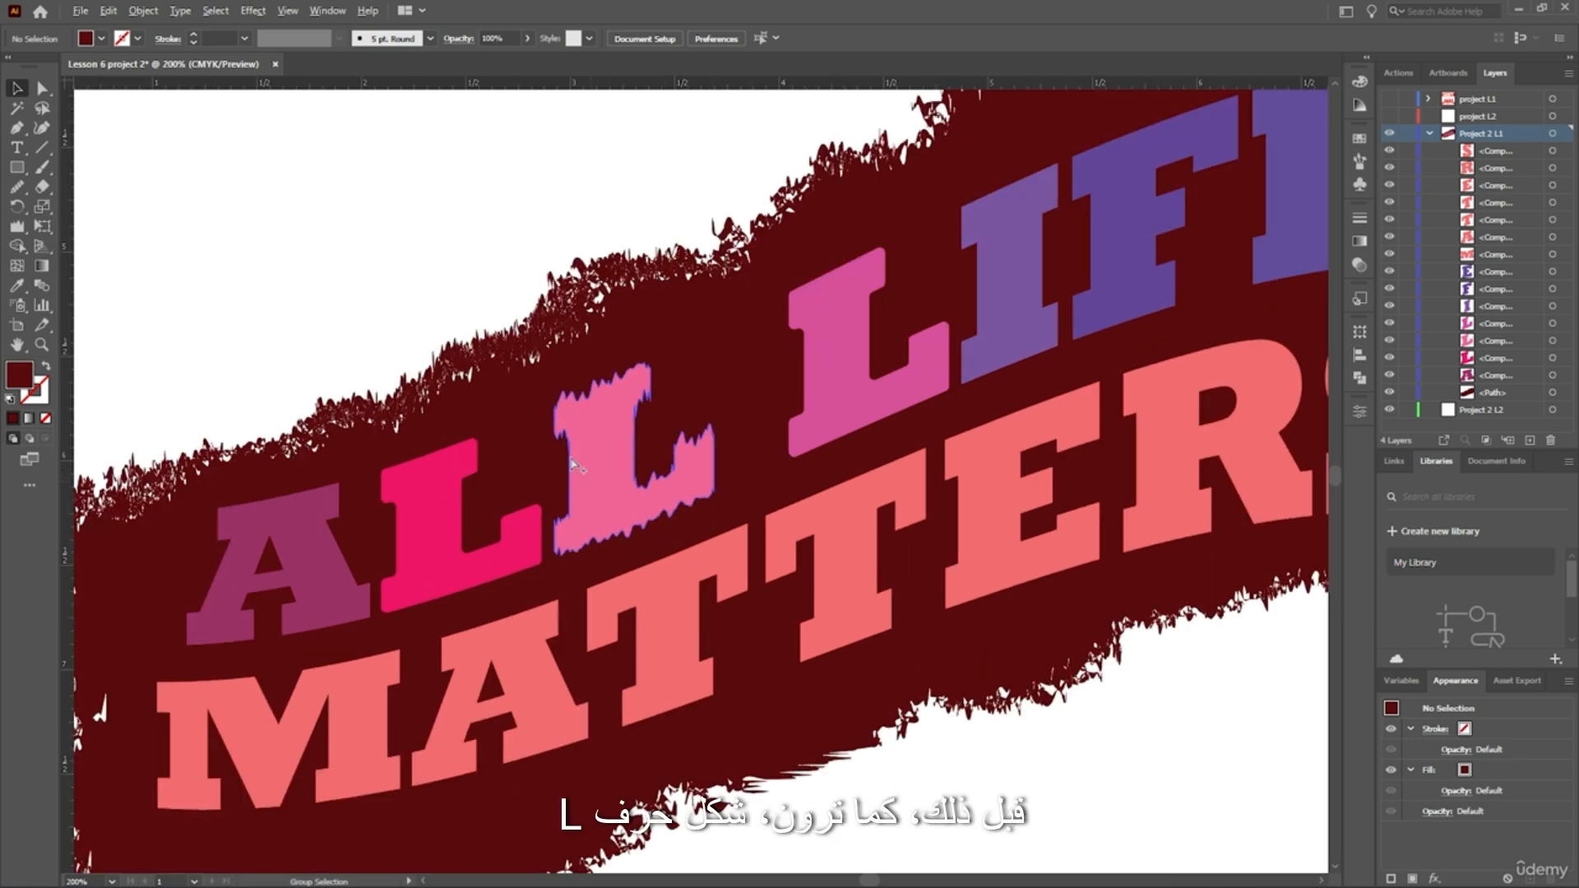
key("ctrl+z")
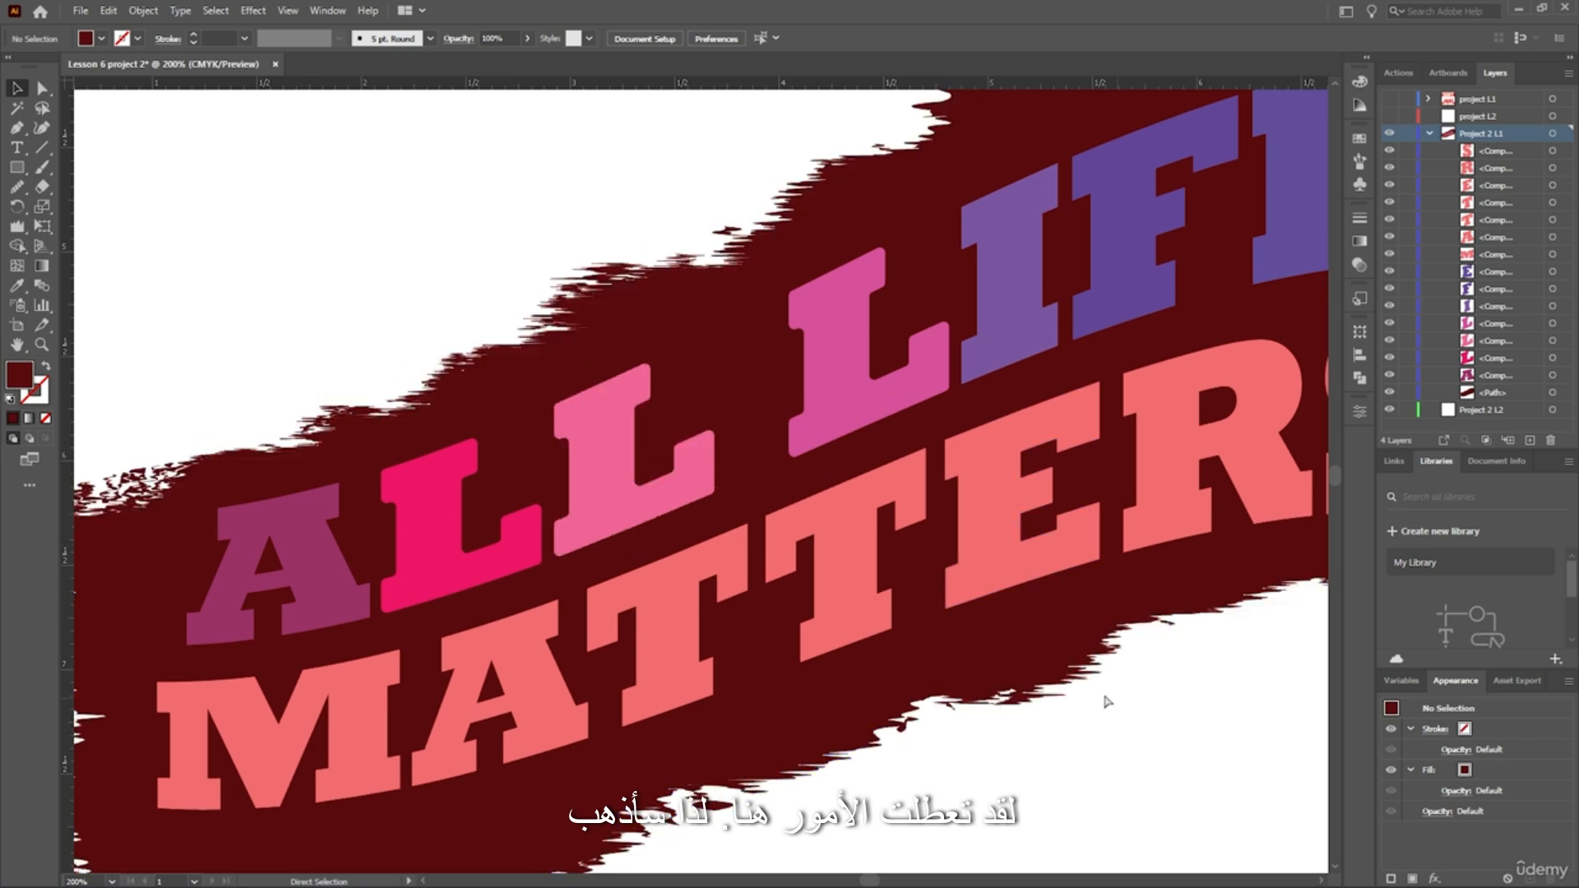
Select only the background path and add vertical wrinkles around its whole outline with the Wrinkle tool, leaving the letters untouched.
scroll(458, 733, "down", 3)
left_click(447, 755)
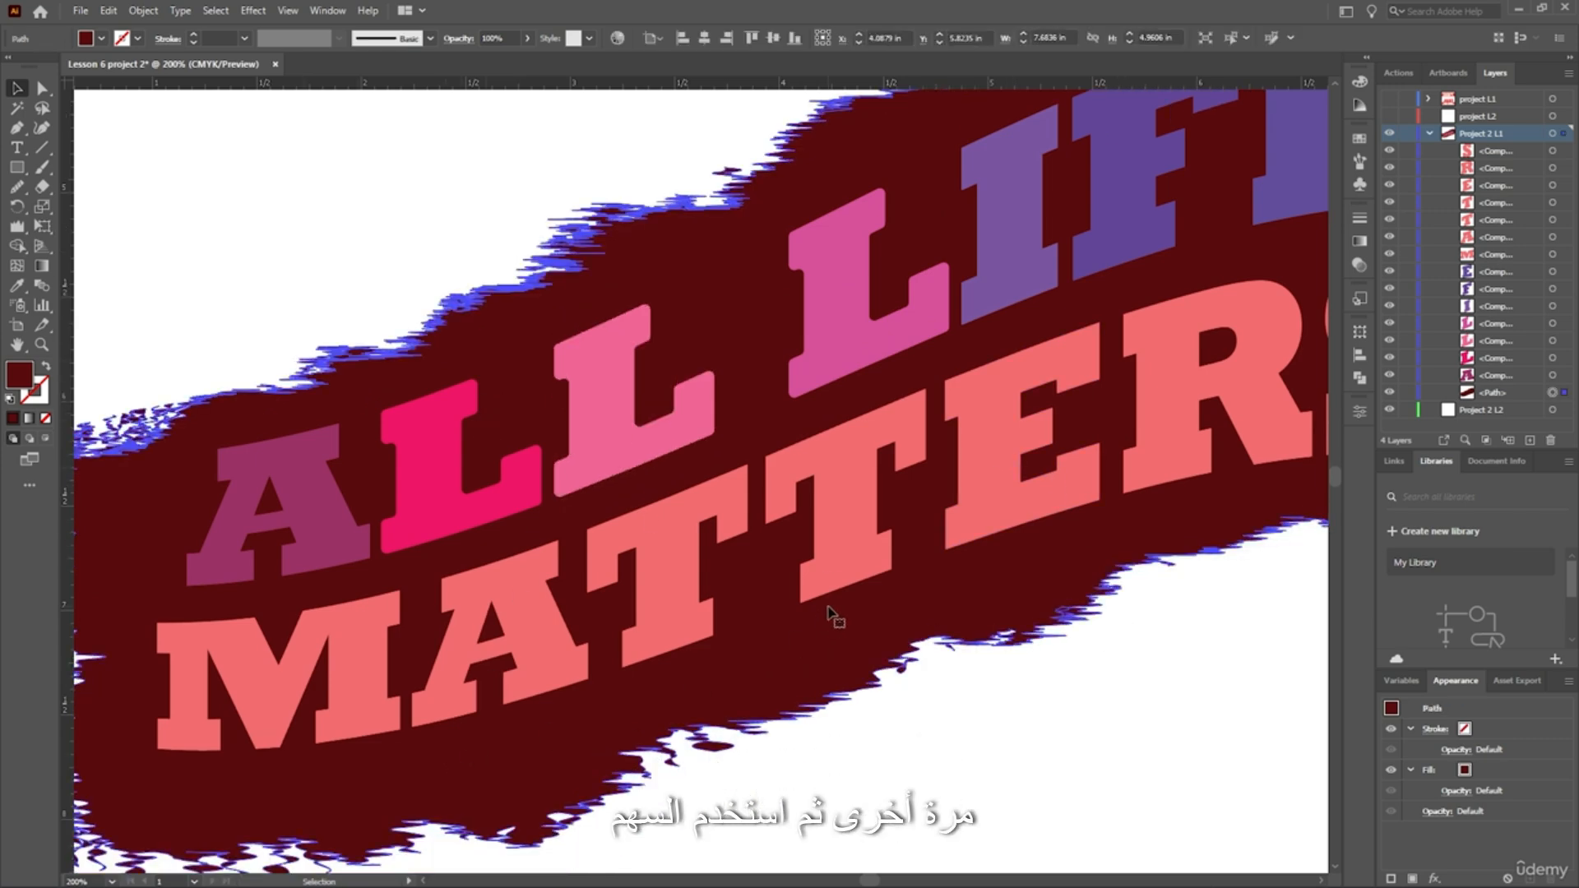
scroll(830, 615, "down", 2)
left_click(16, 227)
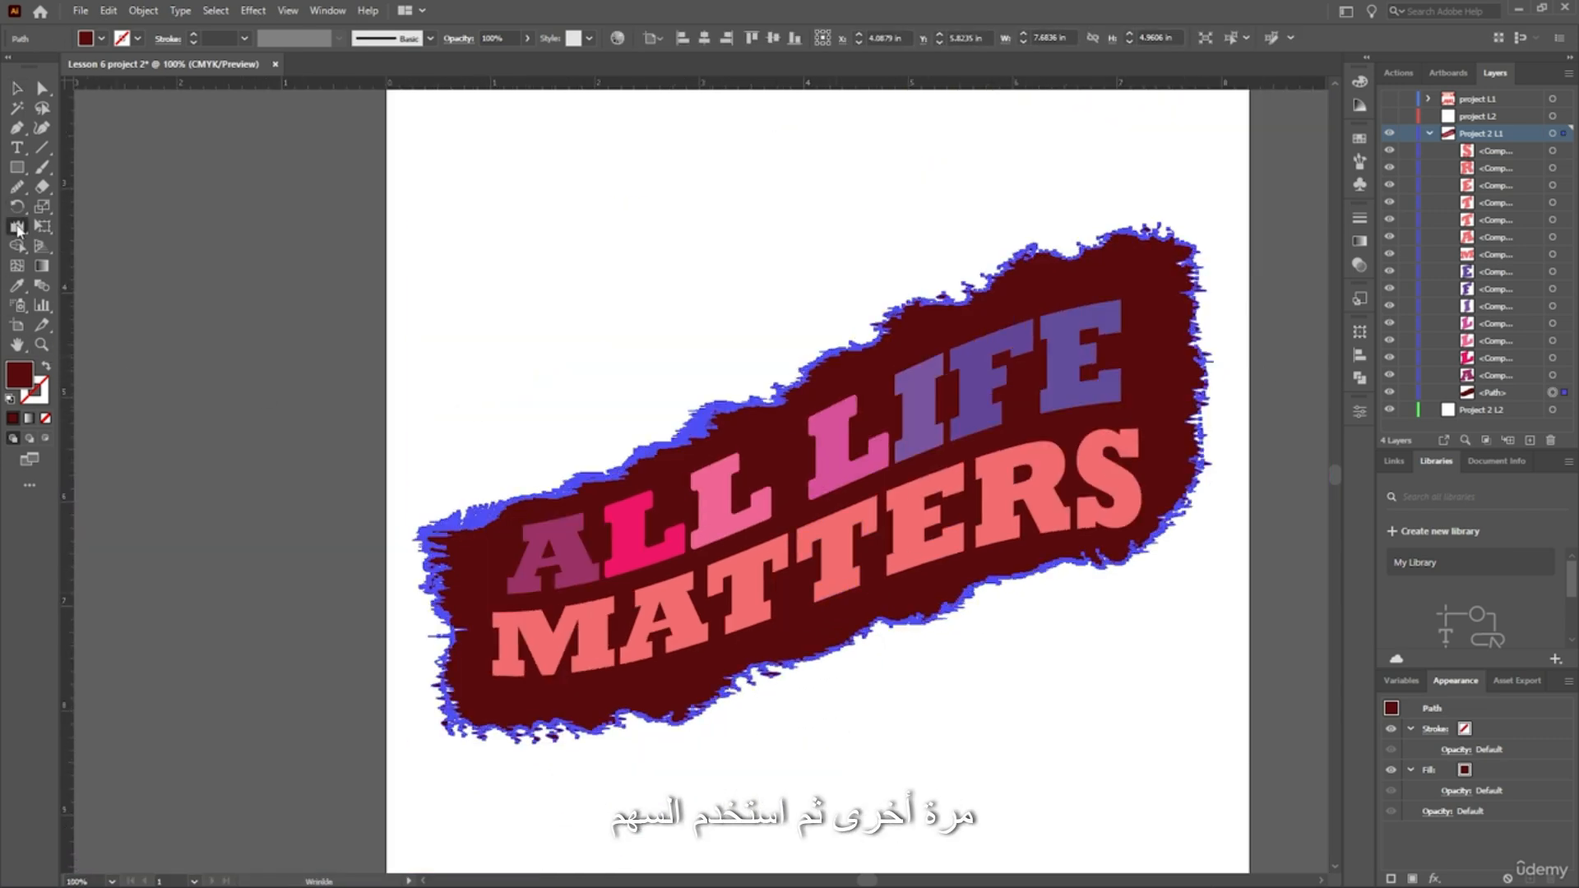
mouse_move(699, 359)
left_mouse_down()
mouse_move(796, 677)
mouse_move(913, 697)
mouse_move(1030, 297)
mouse_move(1157, 363)
mouse_move(1163, 338)
mouse_move(783, 376)
mouse_move(722, 756)
mouse_move(473, 353)
left_mouse_up()
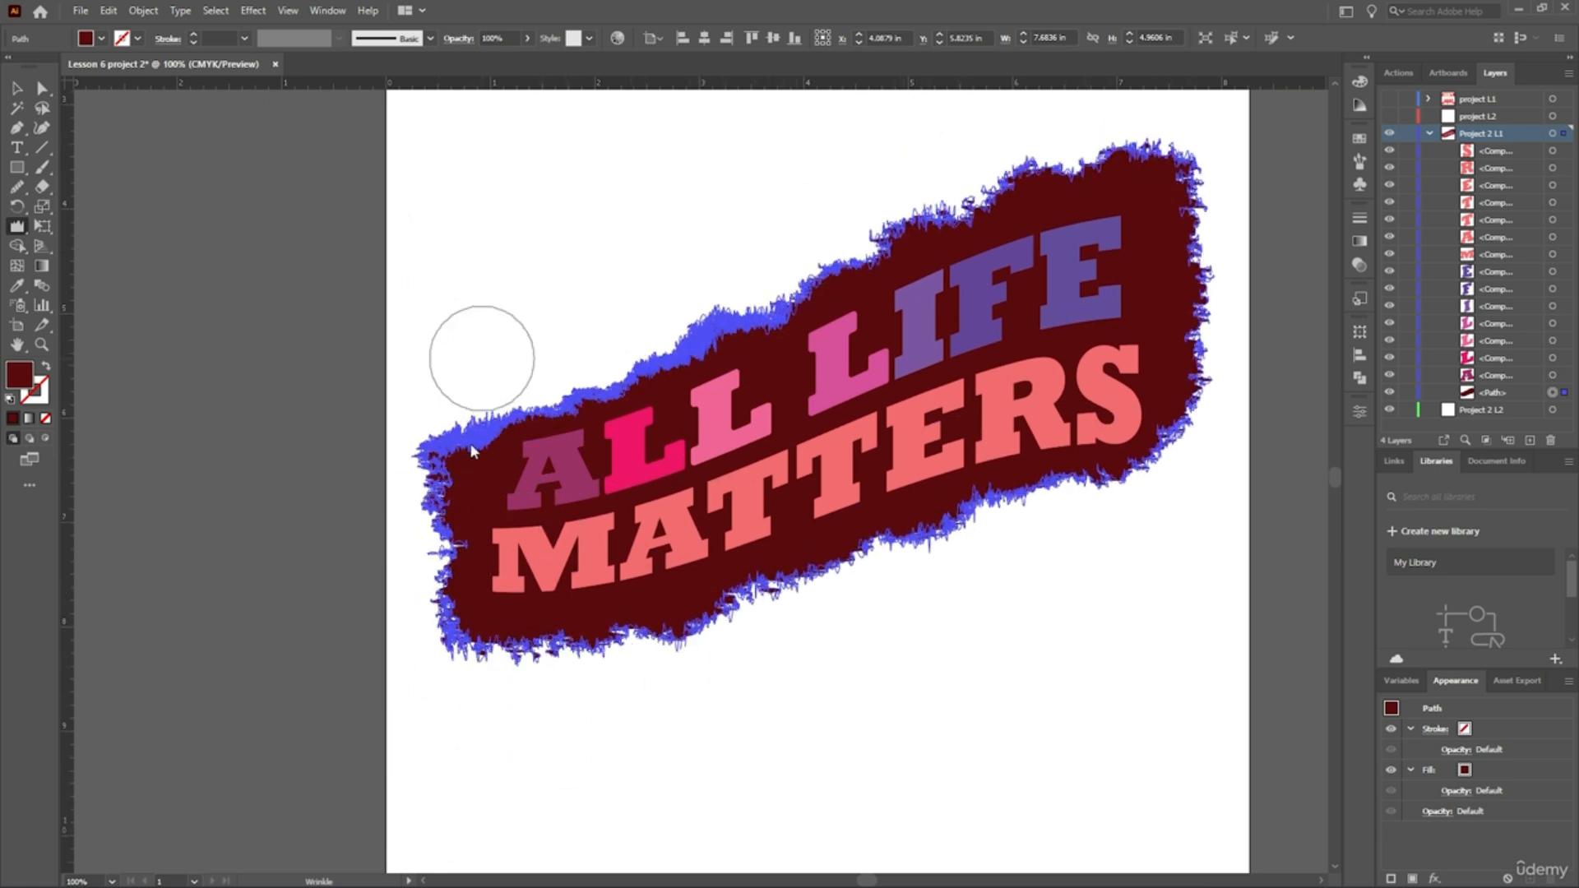
left_click_drag(1197, 299, 1184, 543)
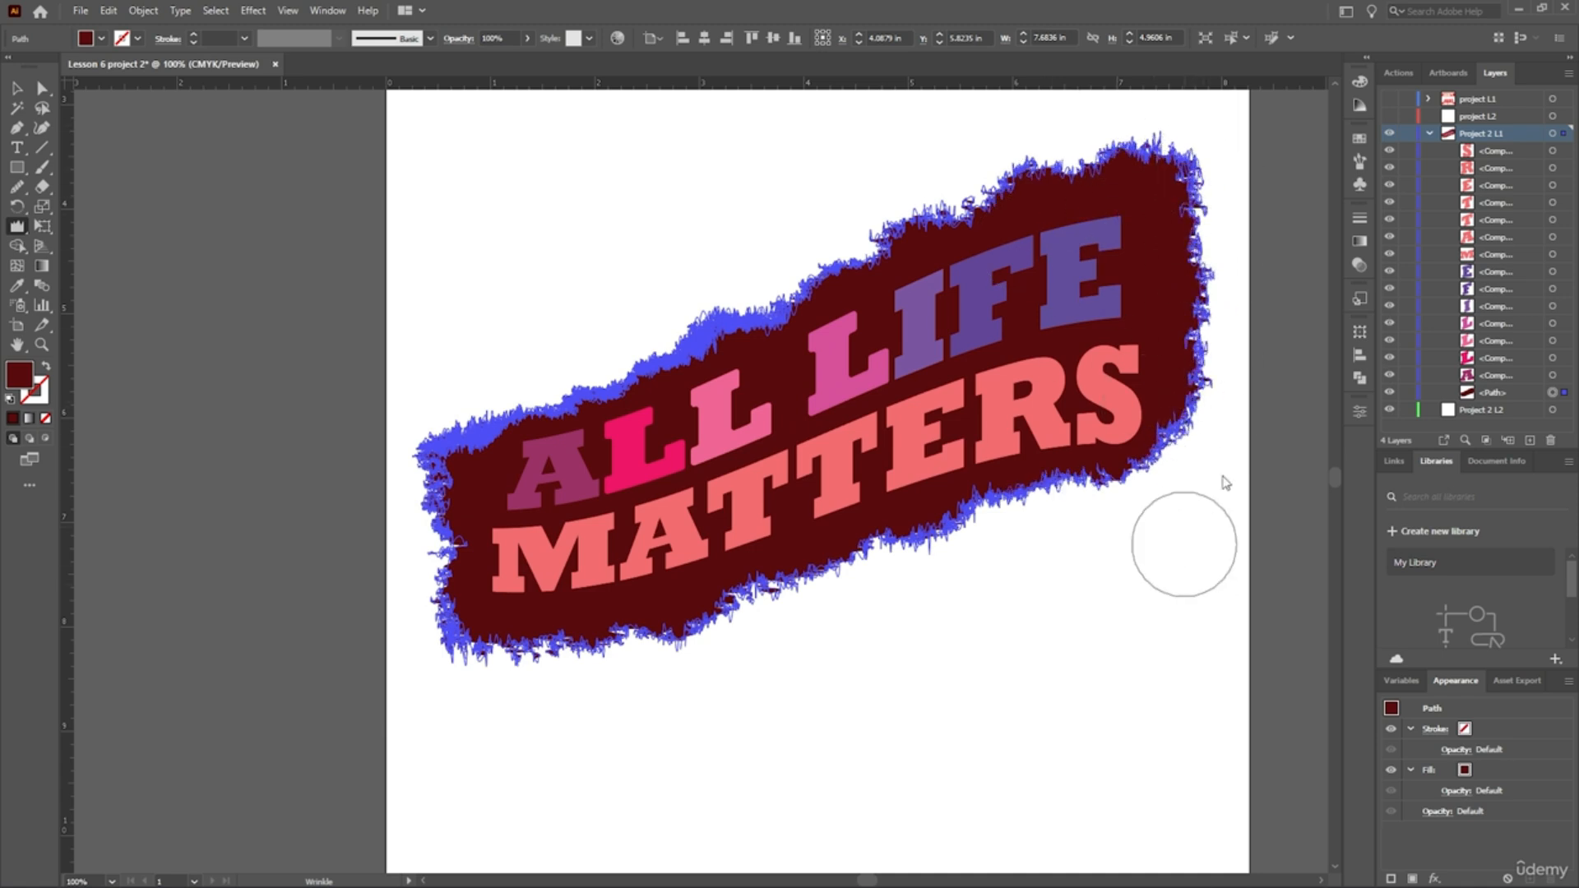
left_click(16, 88)
left_click(579, 319)
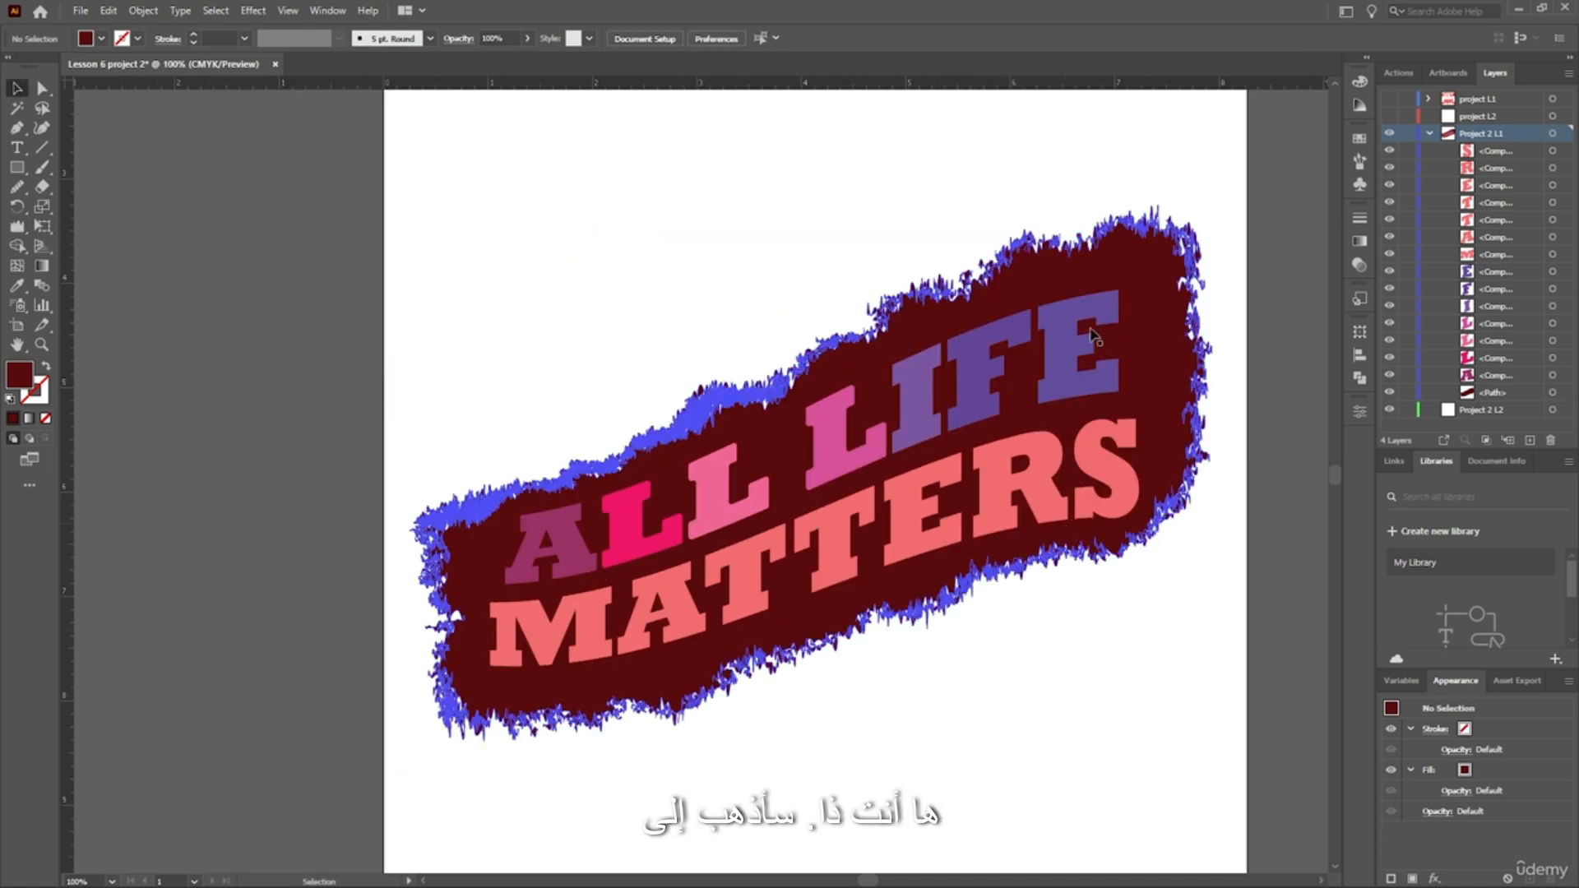
Select all the letters together with the background shape, copy them to the clipboard and deselect.
left_click_drag(1196, 205, 650, 658)
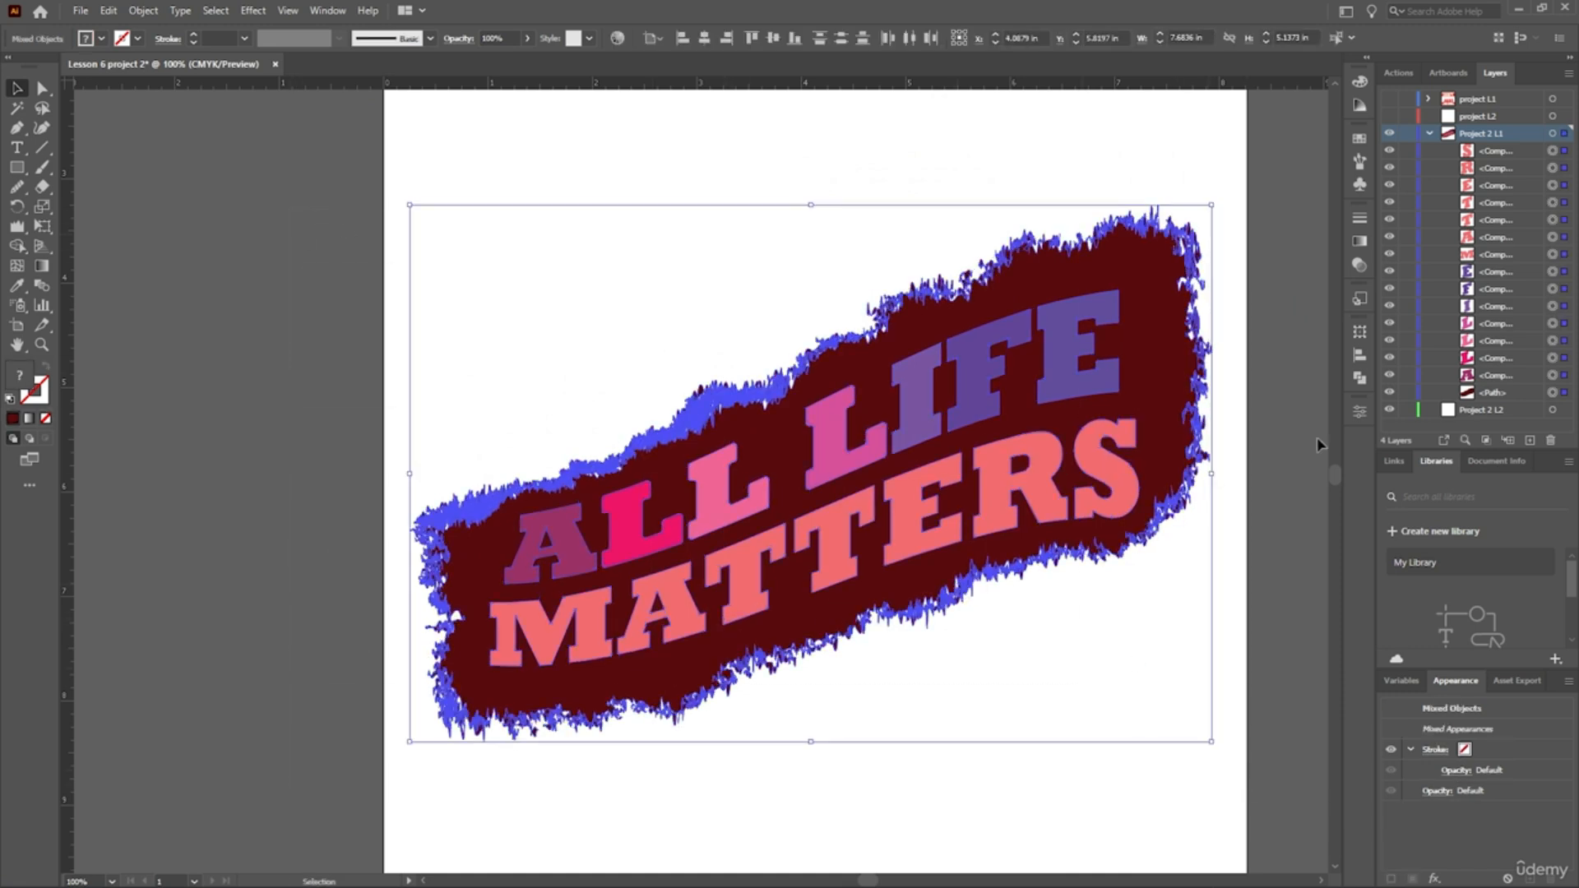
key("ctrl+a")
key("ctrl+c")
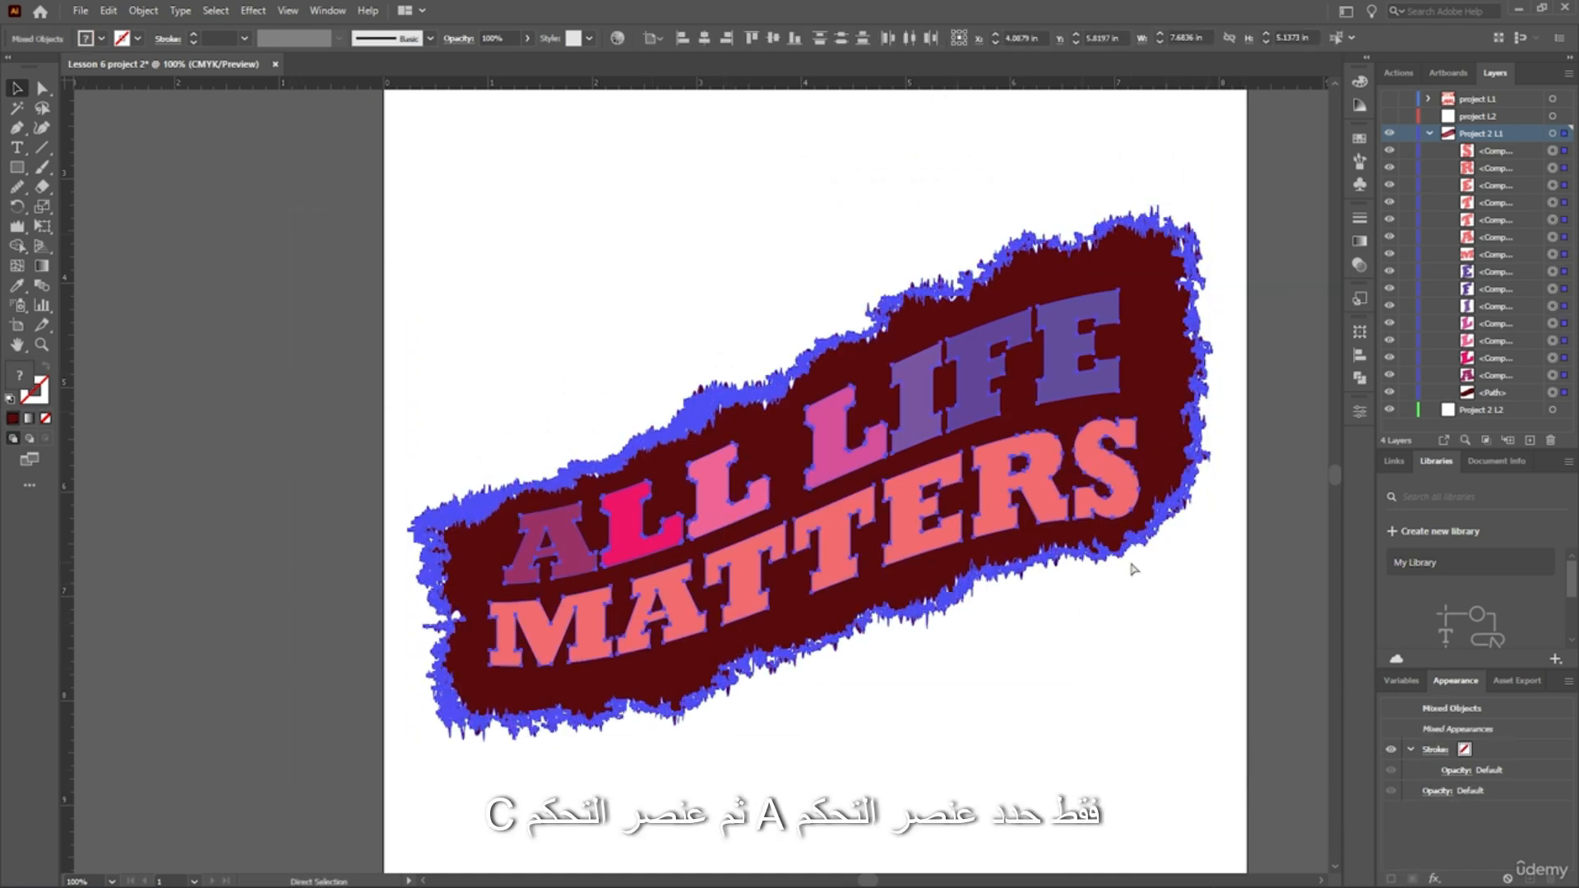
left_click(1301, 560)
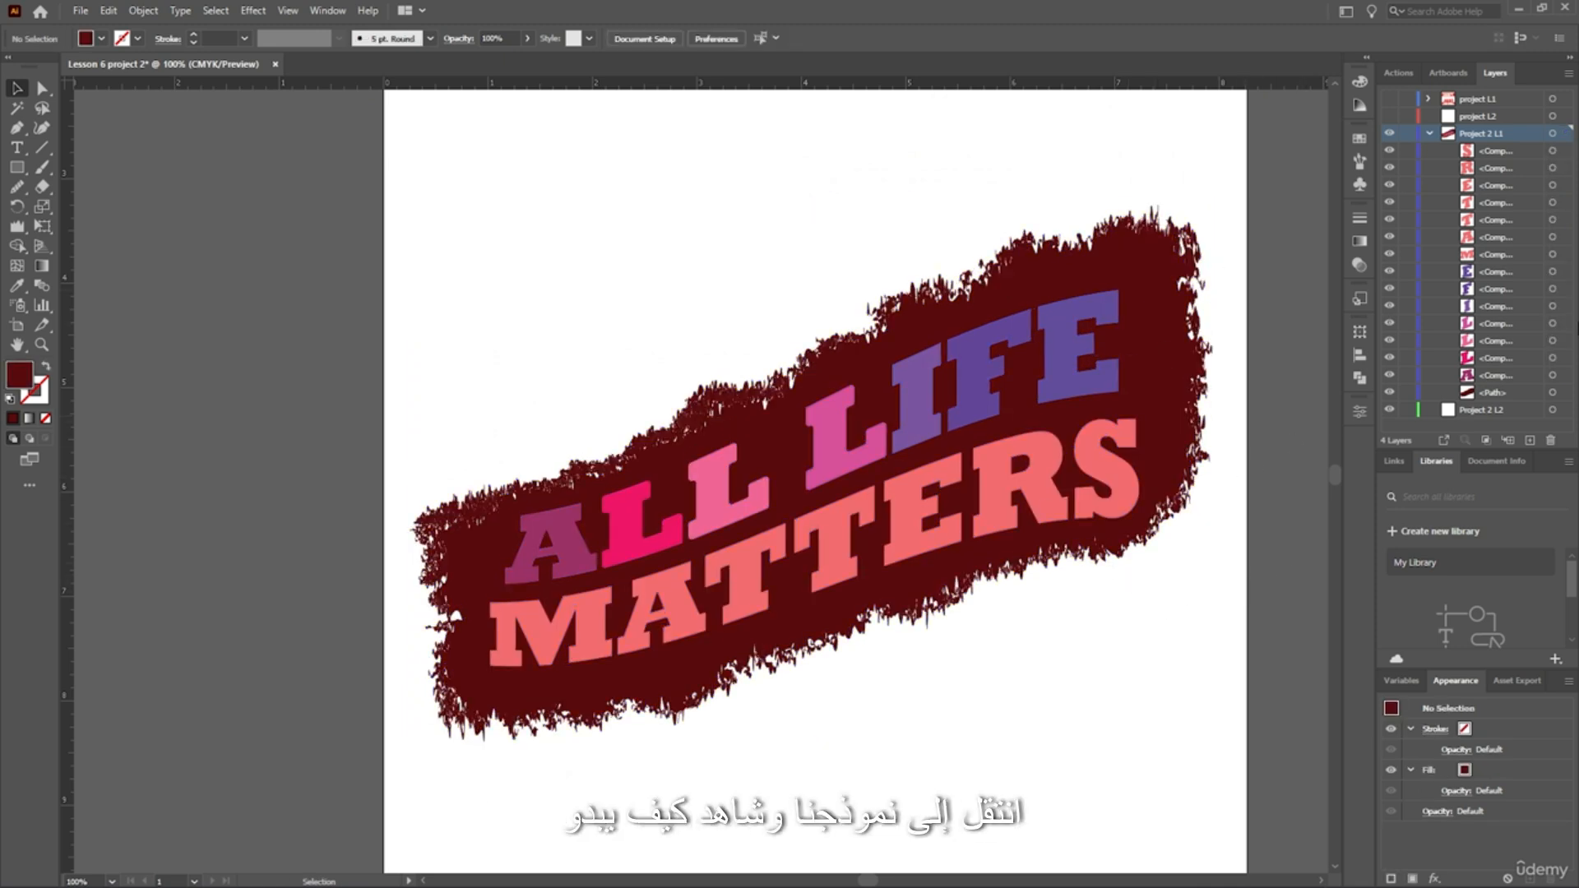
Switch to Photoshop, open the Add Design Here smart object of the T-shirt mockup and paste the copied artwork as pixels.
key("alt+Tab")
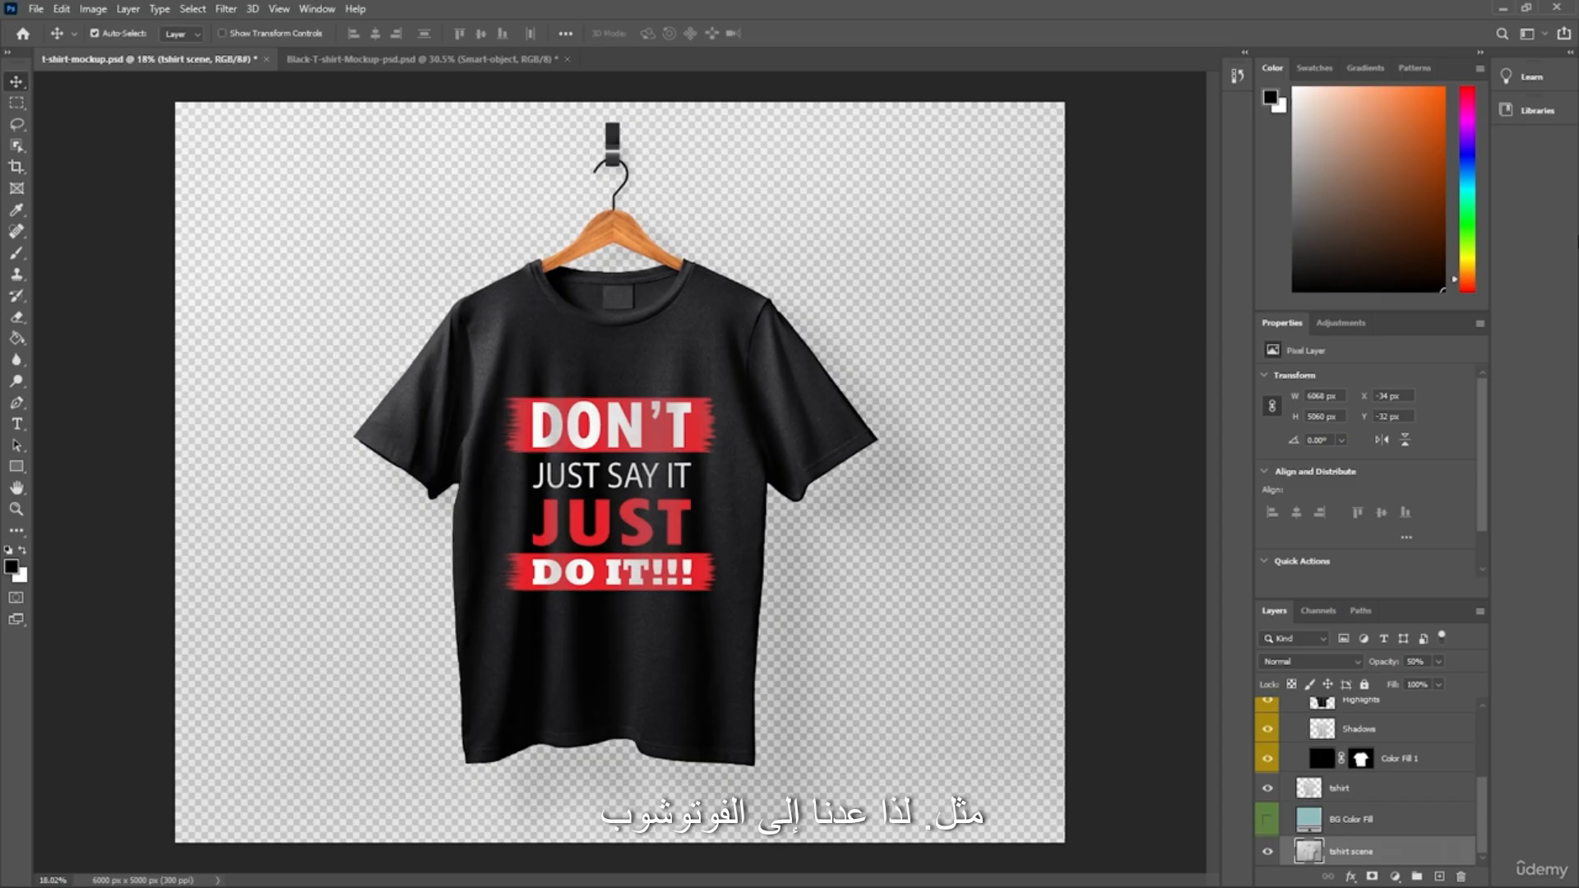
scroll(1282, 719, "up", 3)
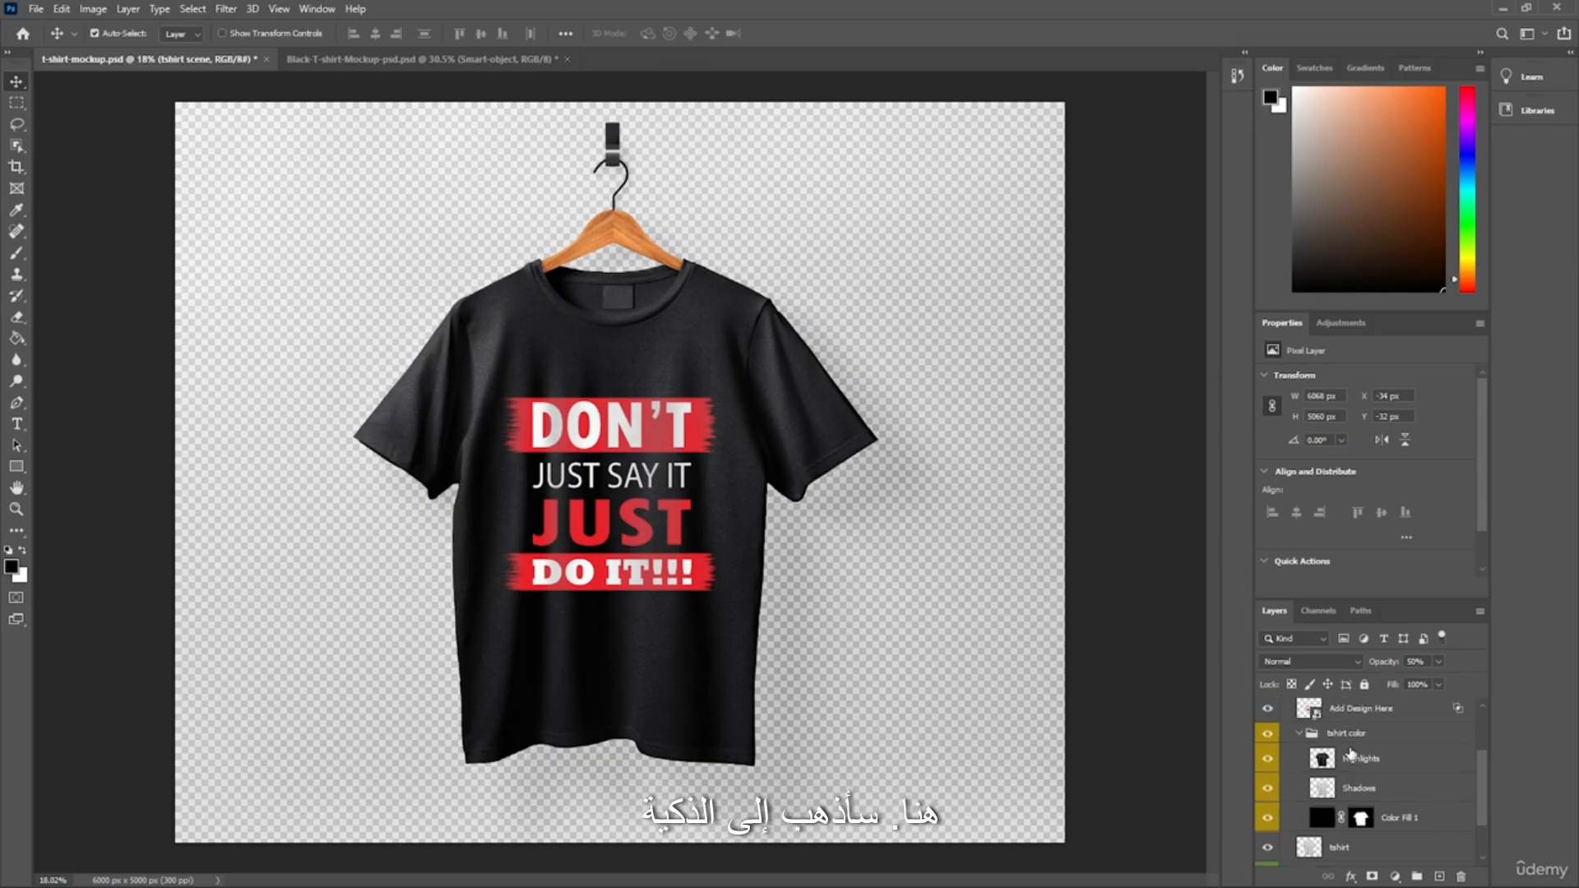
double_click(1310, 769)
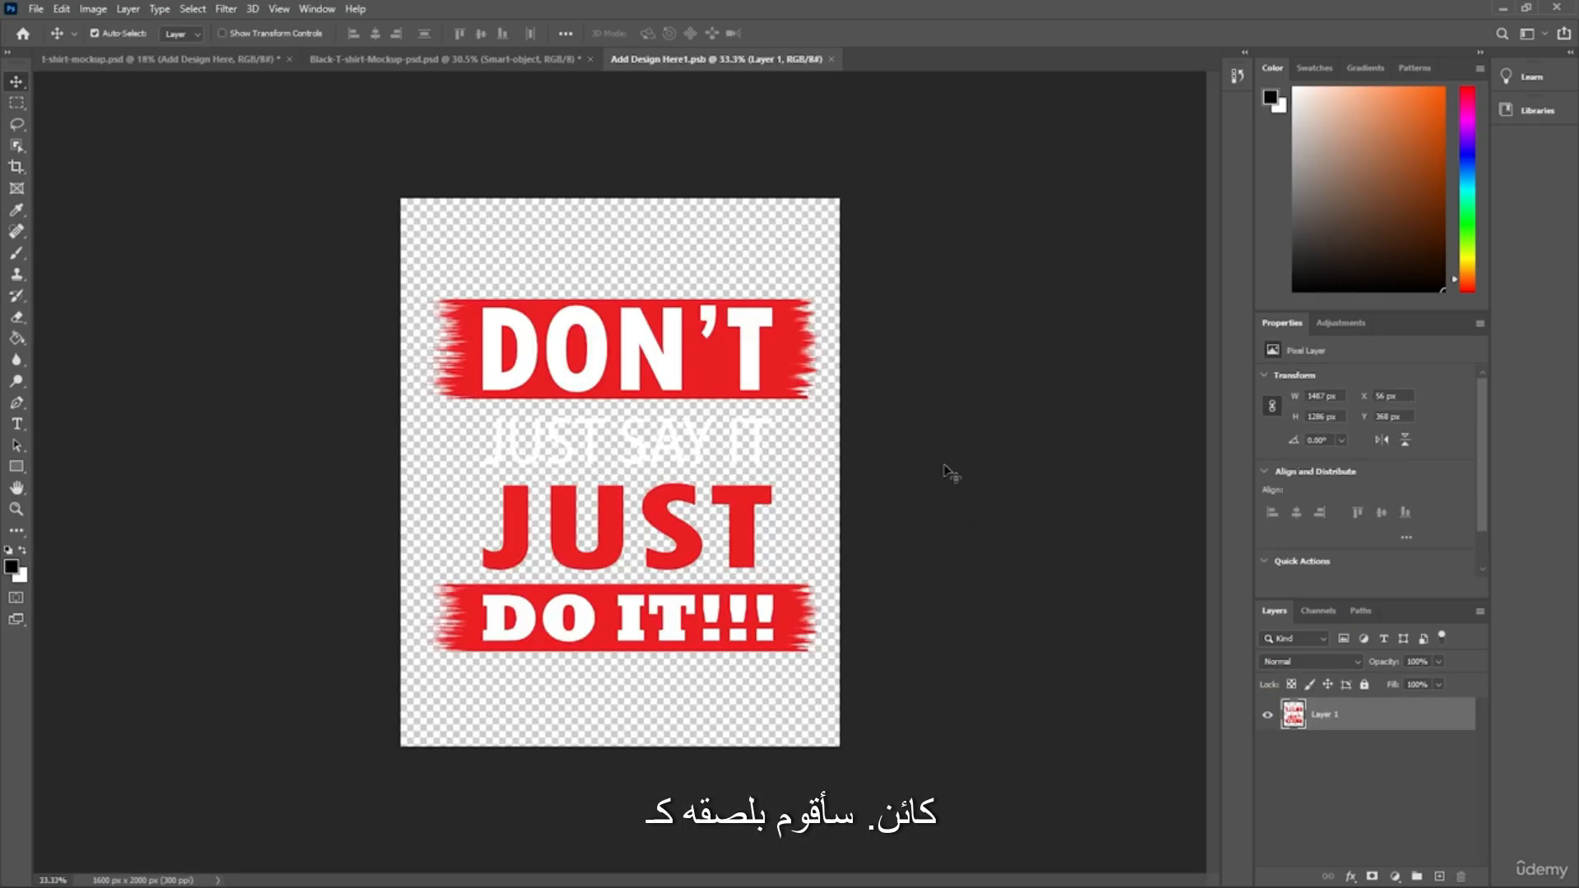
key("ctrl+v")
left_click(768, 367)
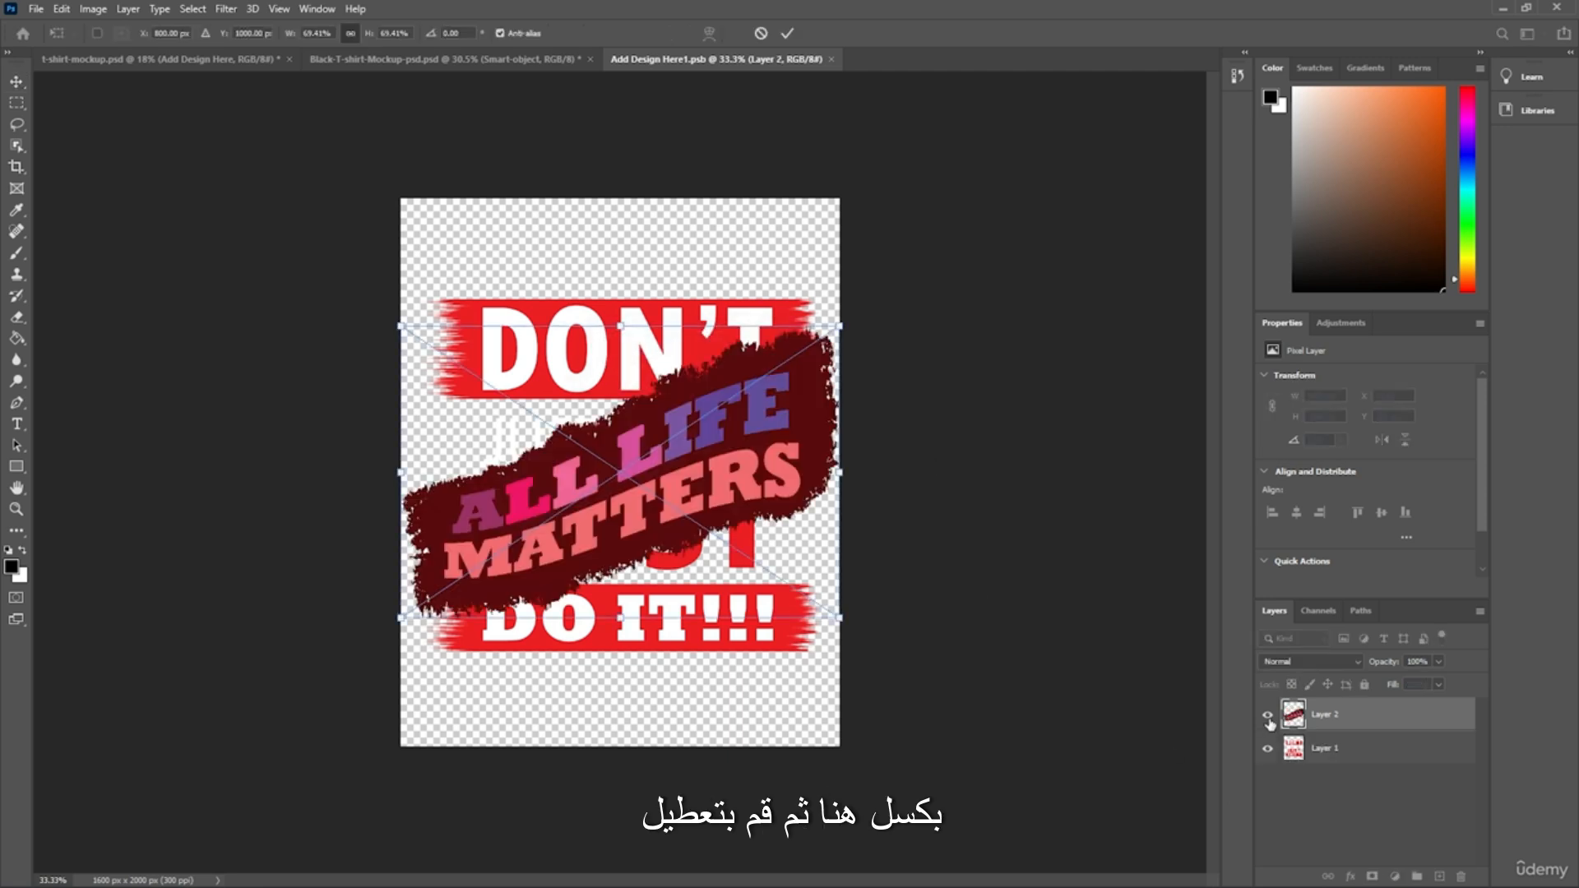
key("Return")
Hide the old DON'T JUST SAY IT artwork layer, then save and close the smart object.
left_click(1267, 748)
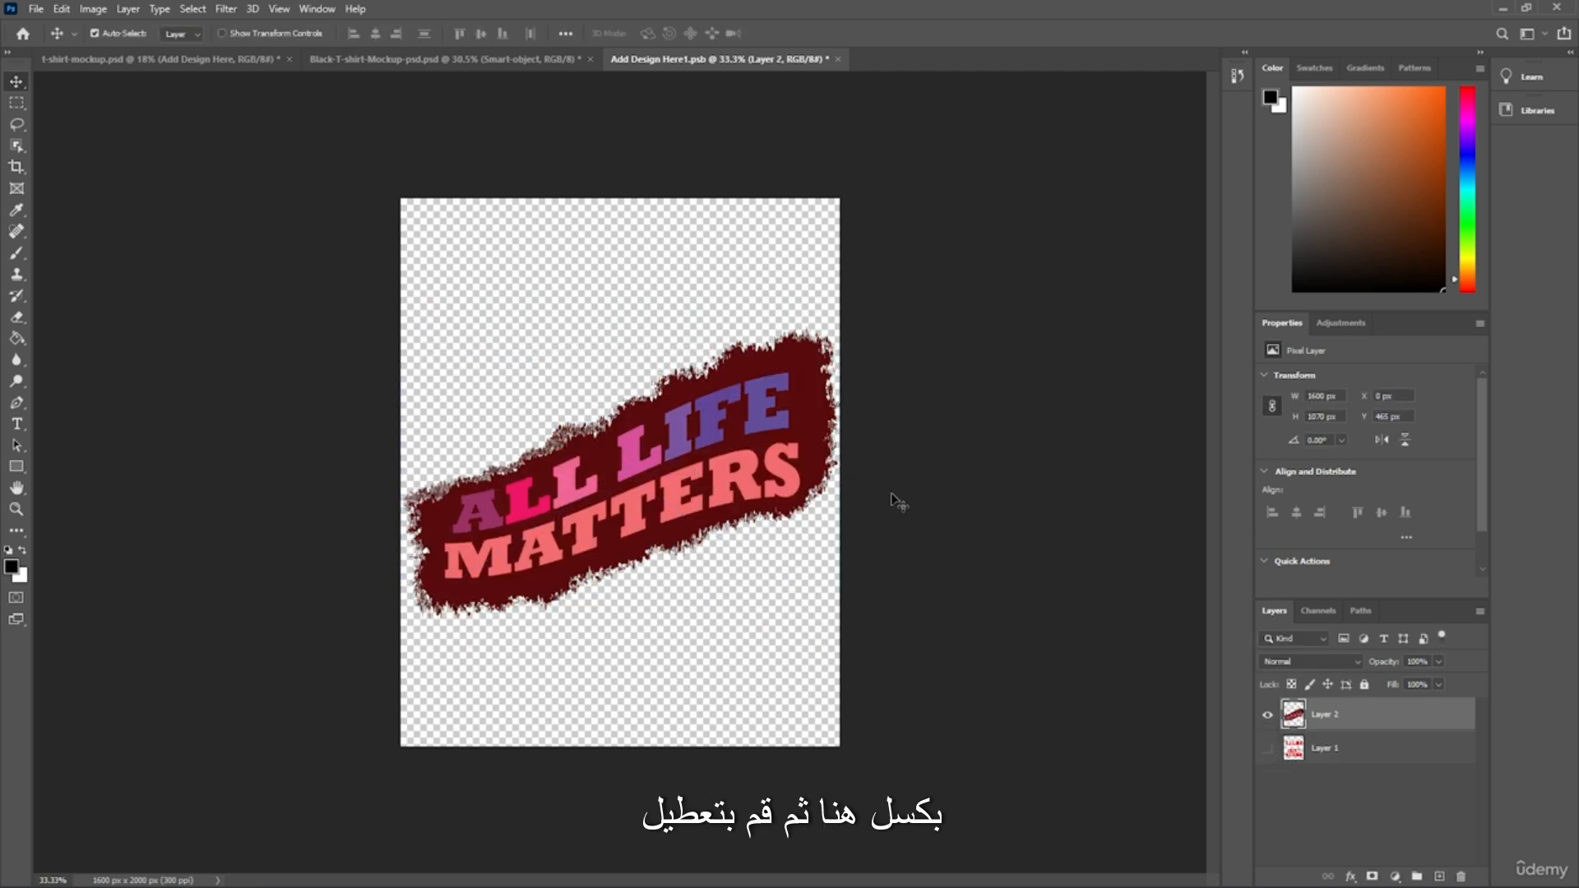
left_click(947, 477)
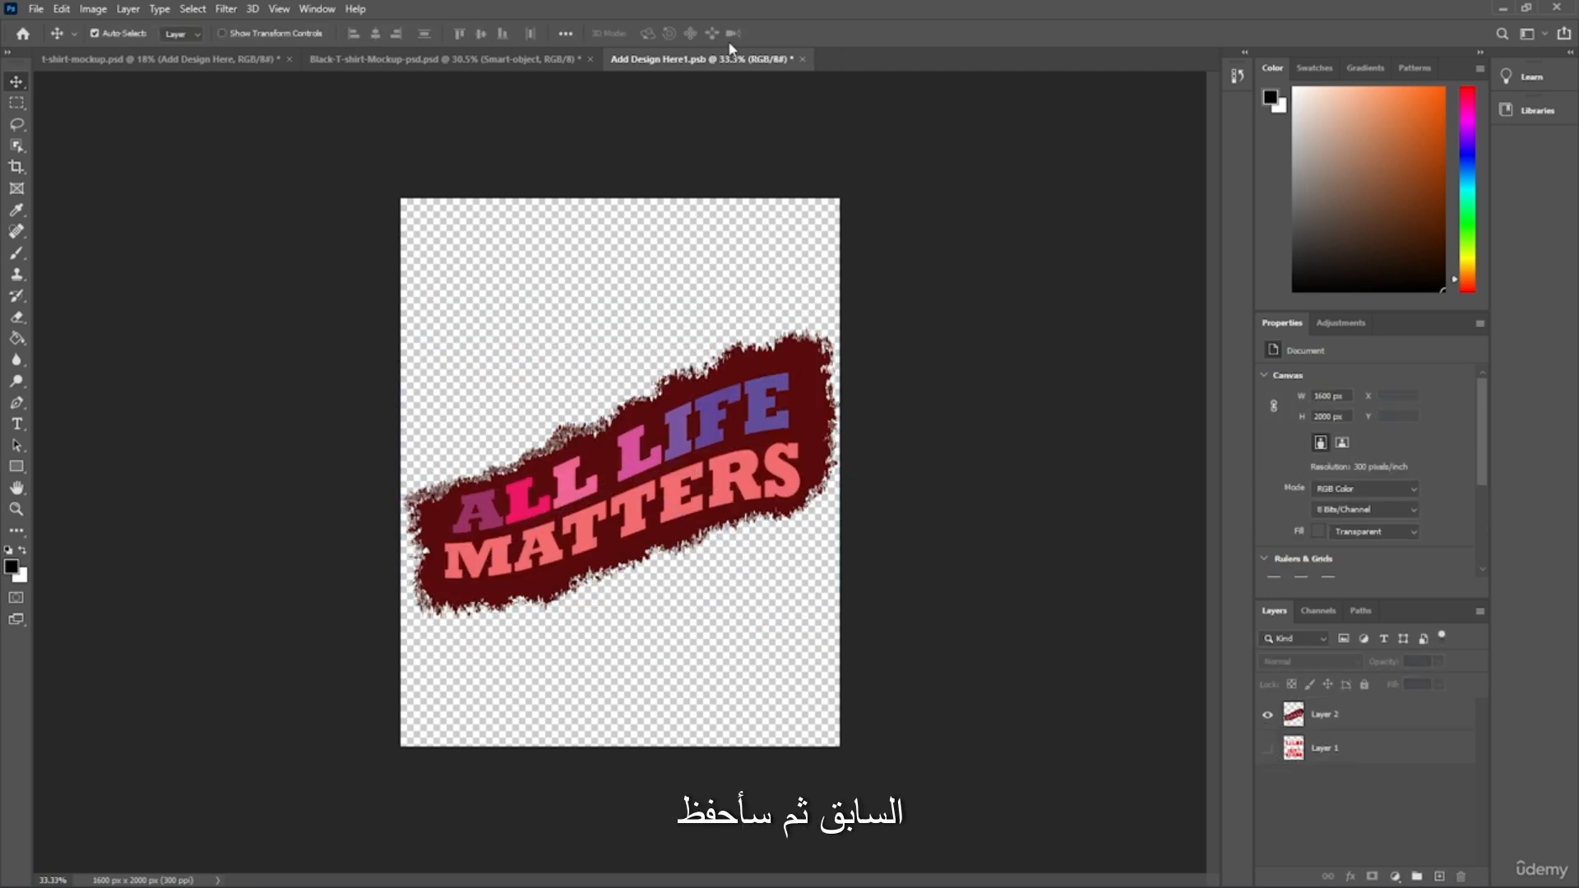
left_click(803, 58)
key("Return")
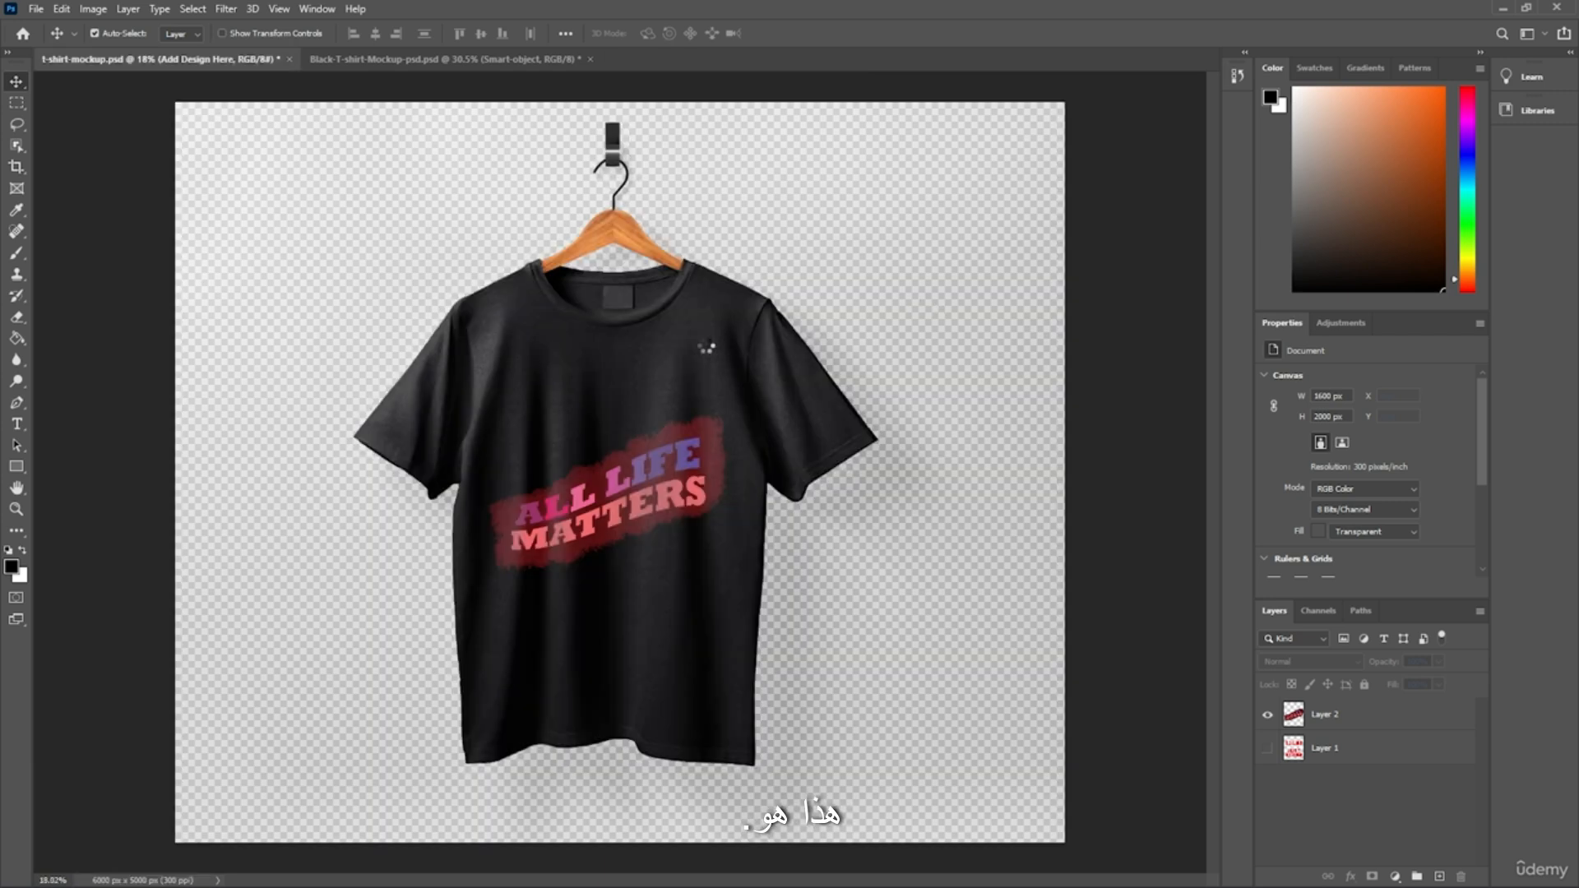
Try the Add Design Here layer at 50% opacity on the black shirt and restore it to 100%.
scroll(607, 520, "up", 5)
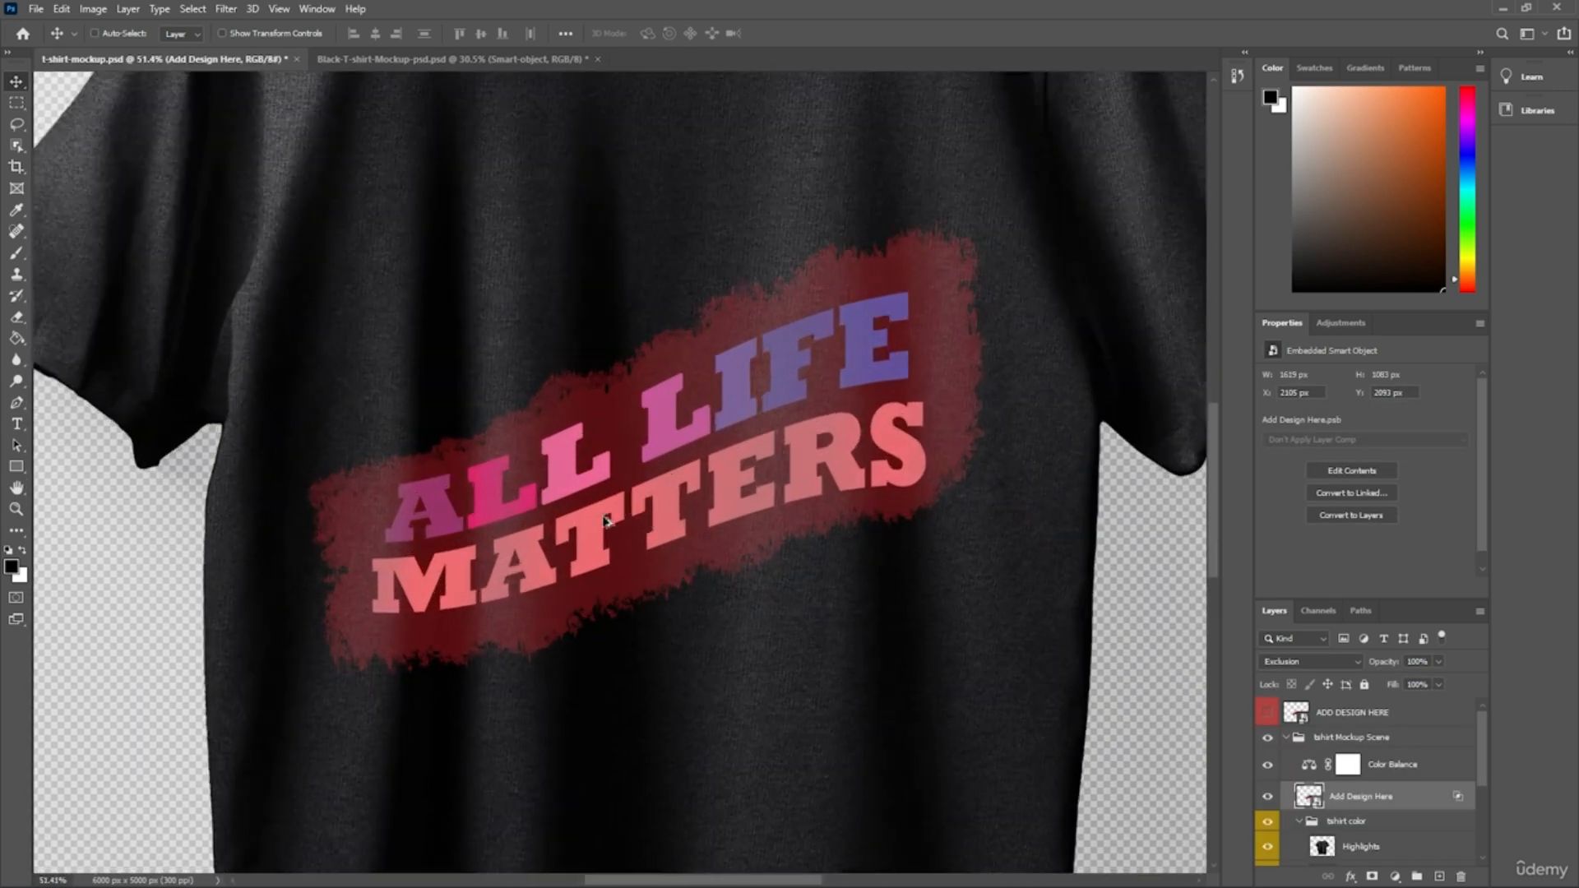
scroll(607, 520, "up", 4)
scroll(581, 504, "down", 2)
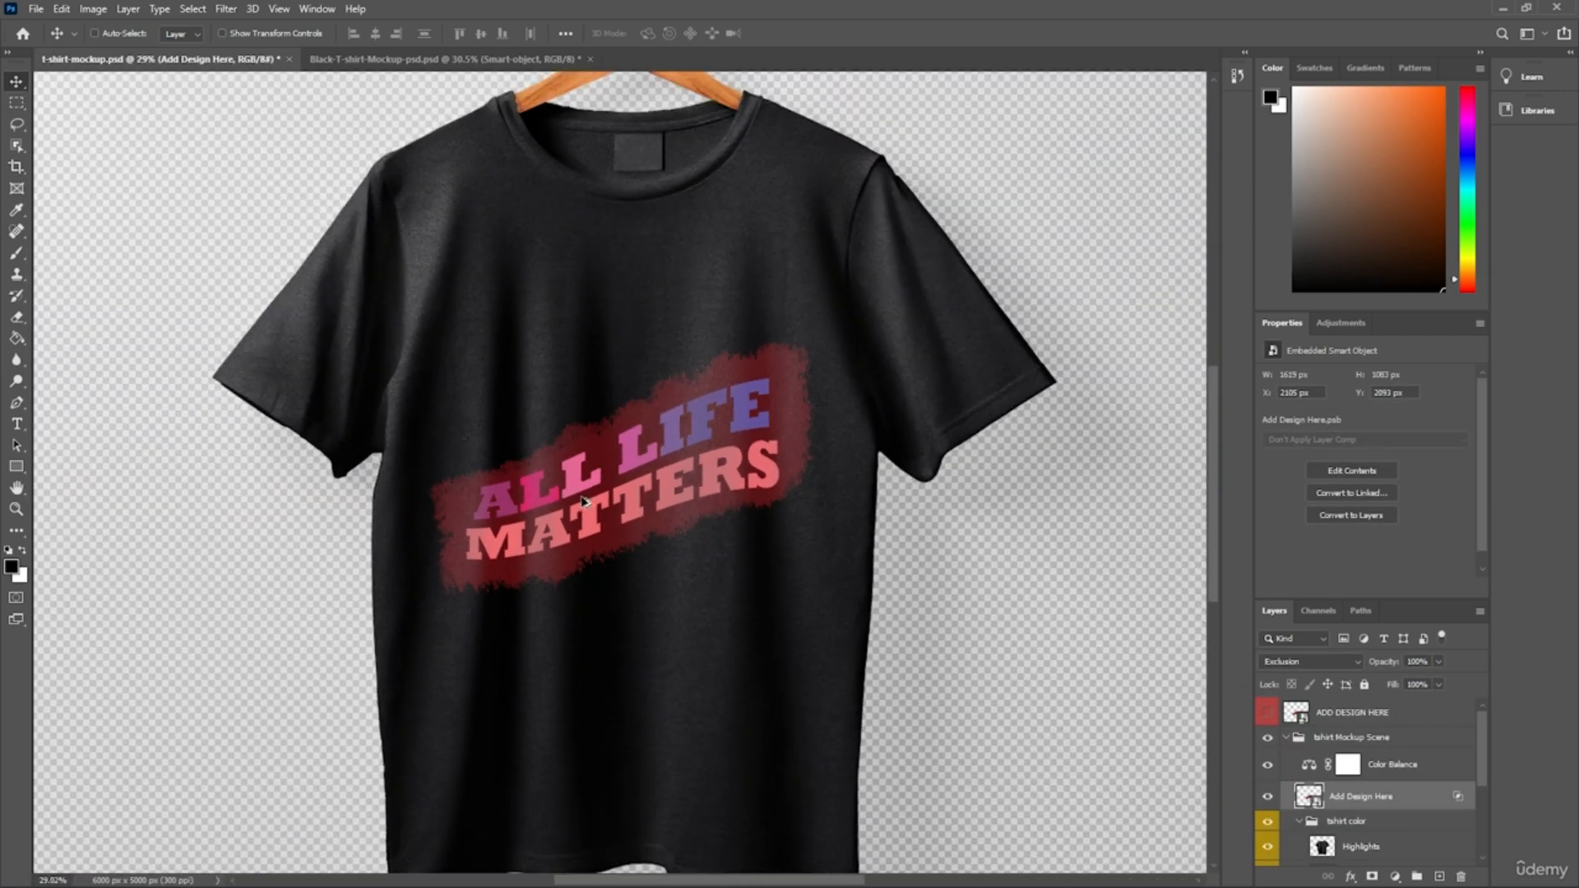
scroll(353, 563, "left", 2)
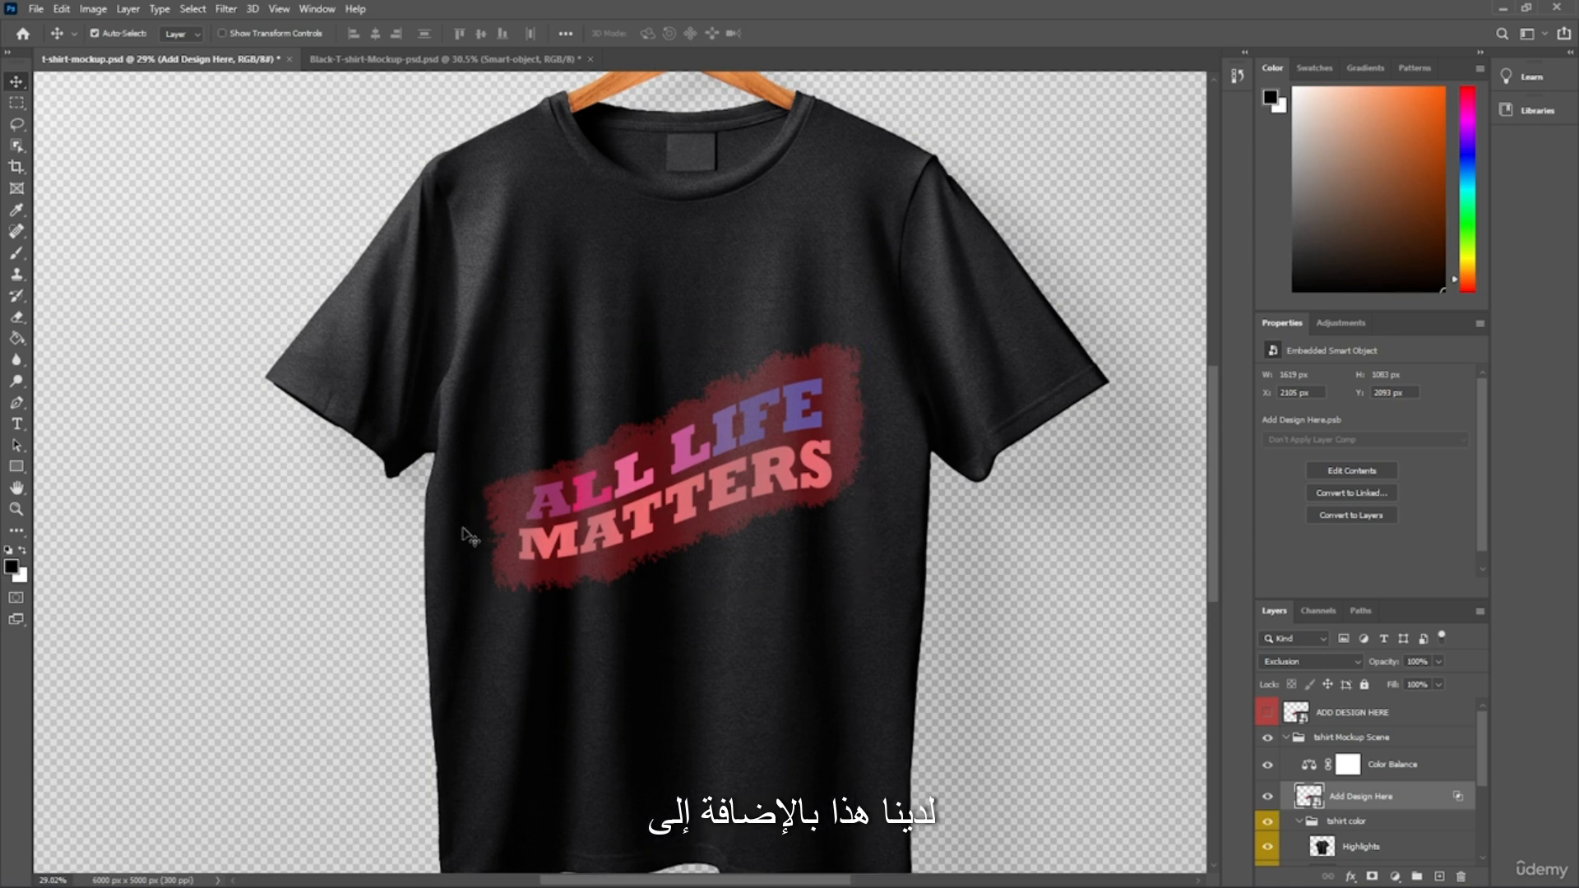
scroll(470, 537, "down", 1)
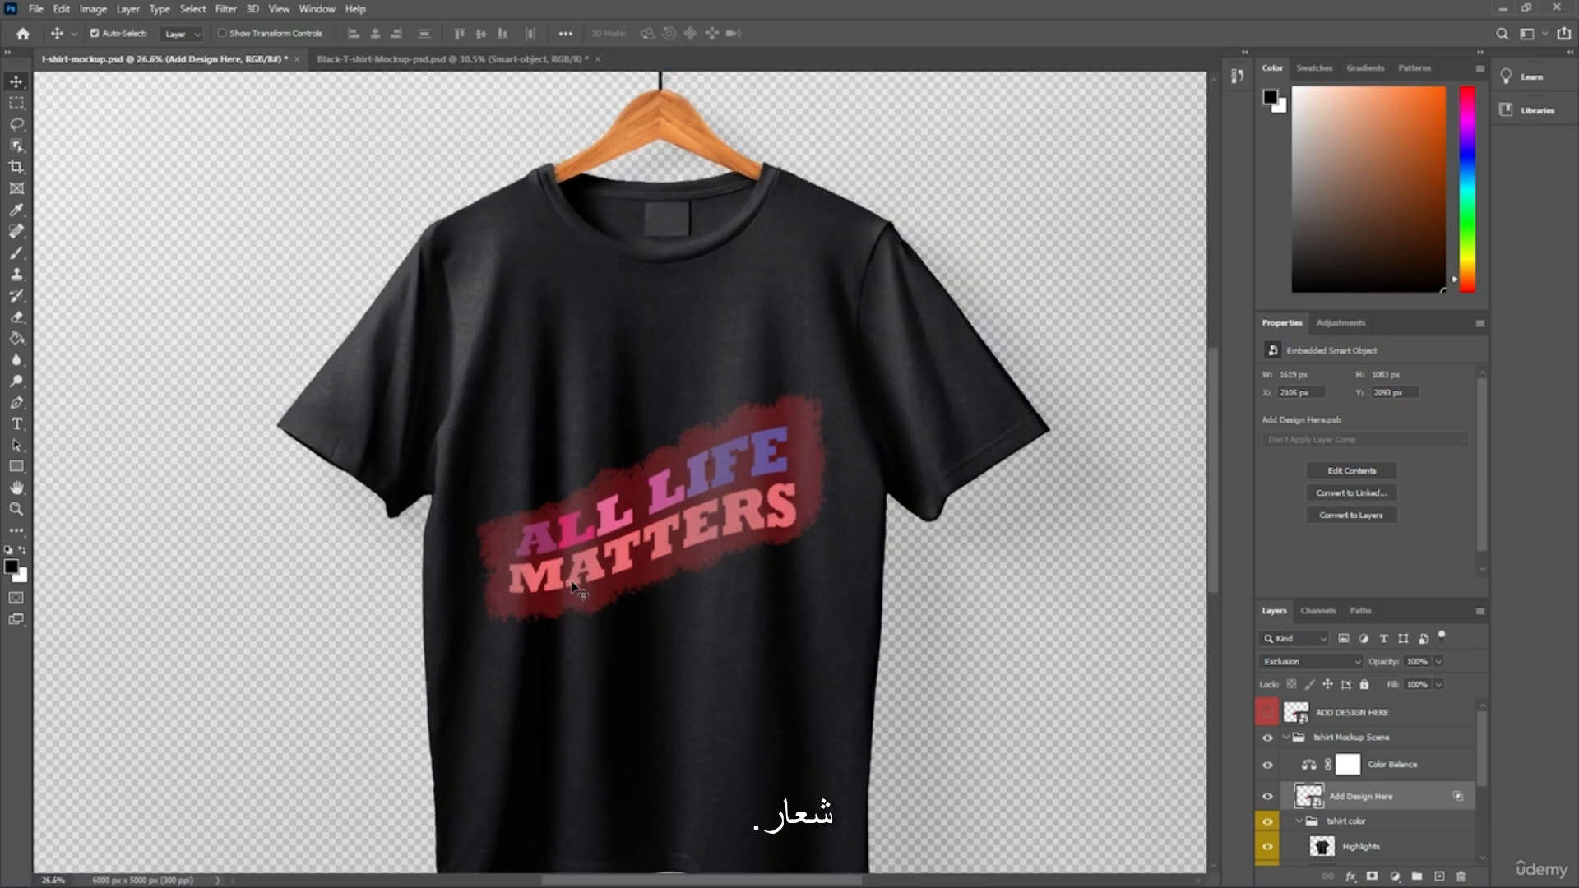
scroll(578, 586, "left", 1)
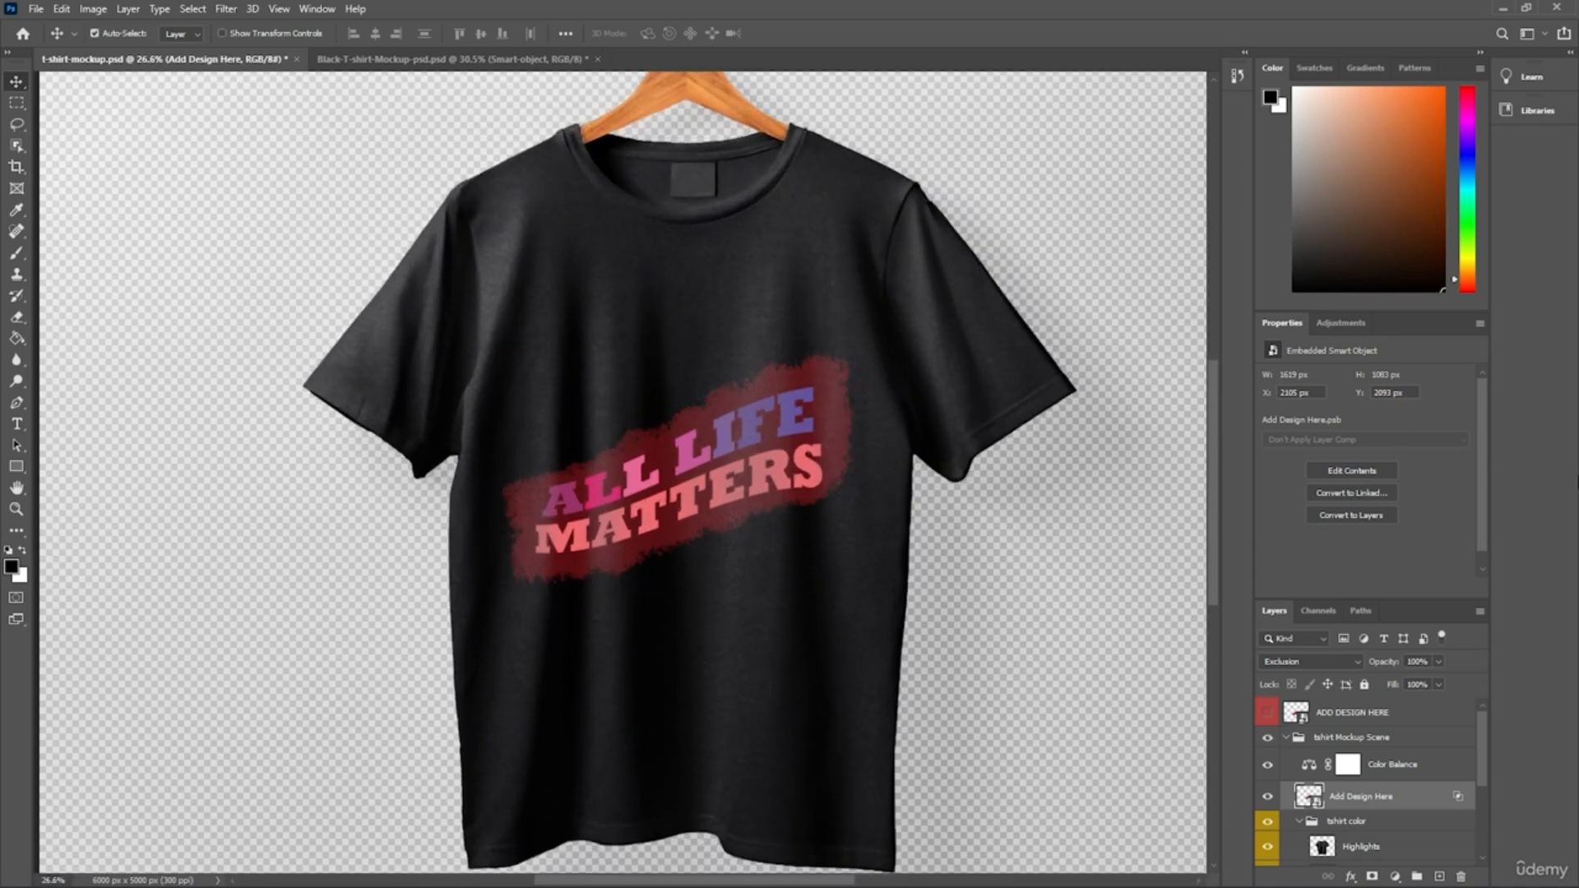
key("5")
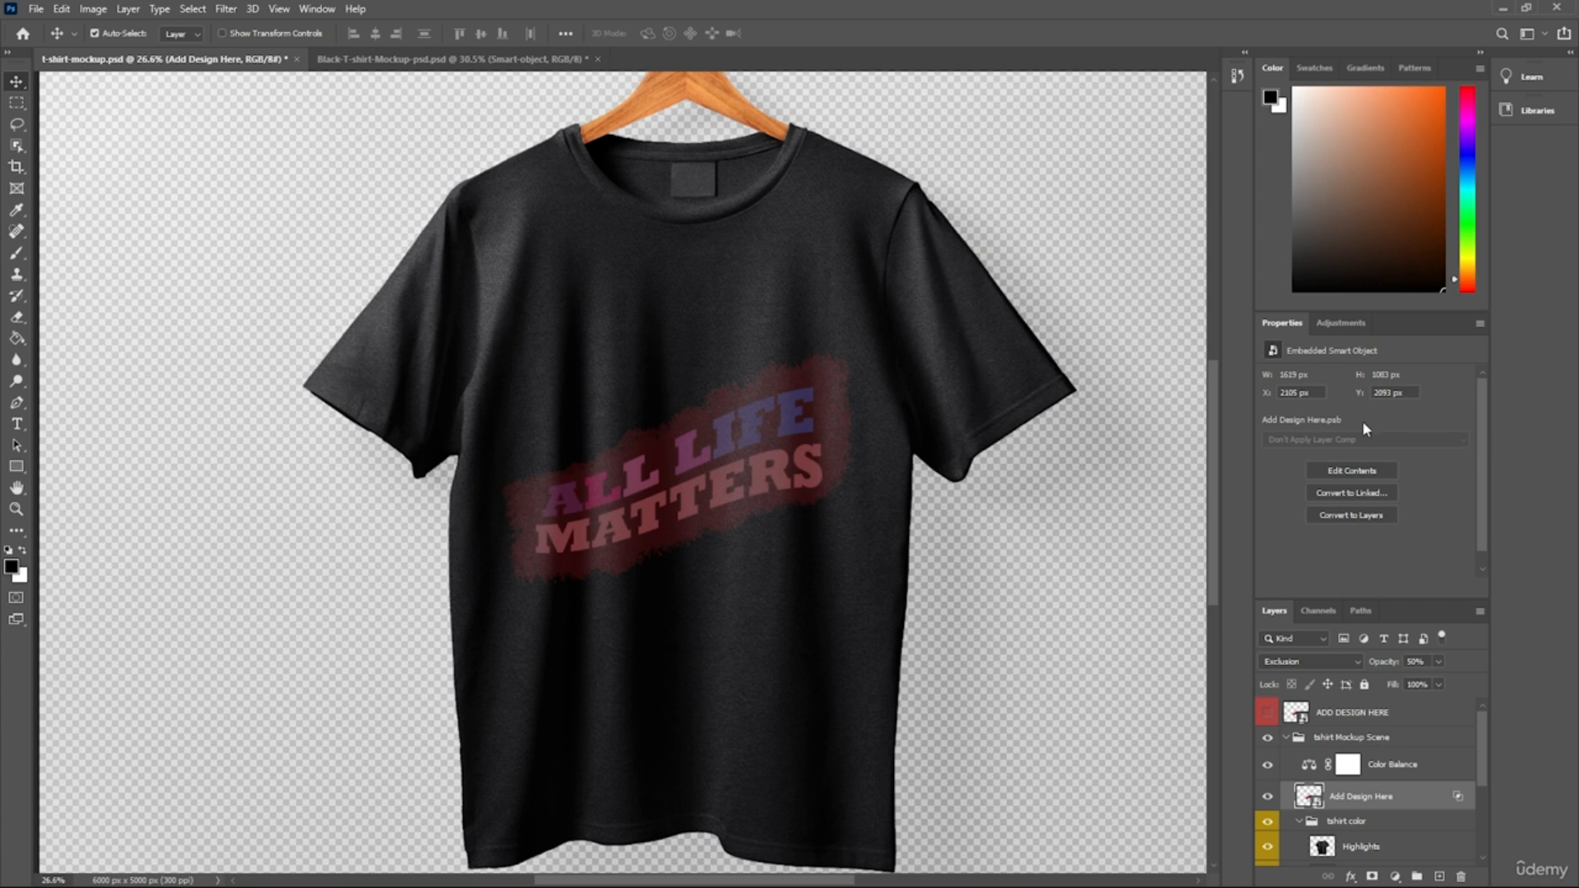
key("0")
Examine the ALL LIFE MATTERS design on the black T-shirt, both as a whole garment and up close.
scroll(606, 405, "up", 2)
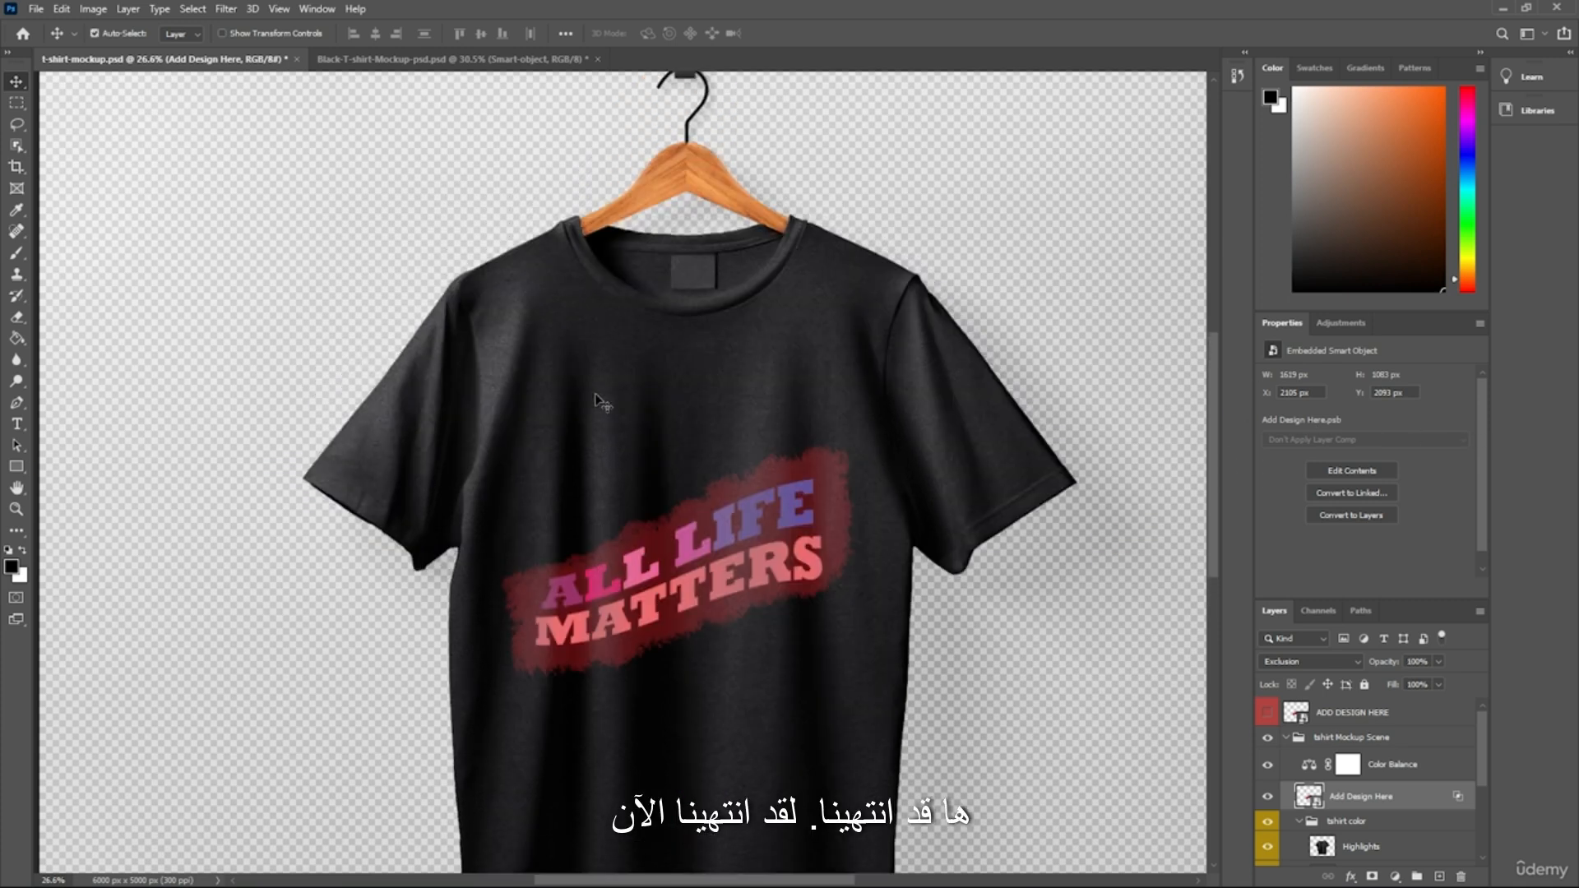
scroll(606, 406, "down", 1)
scroll(604, 395, "down", 2)
key("ctrl")
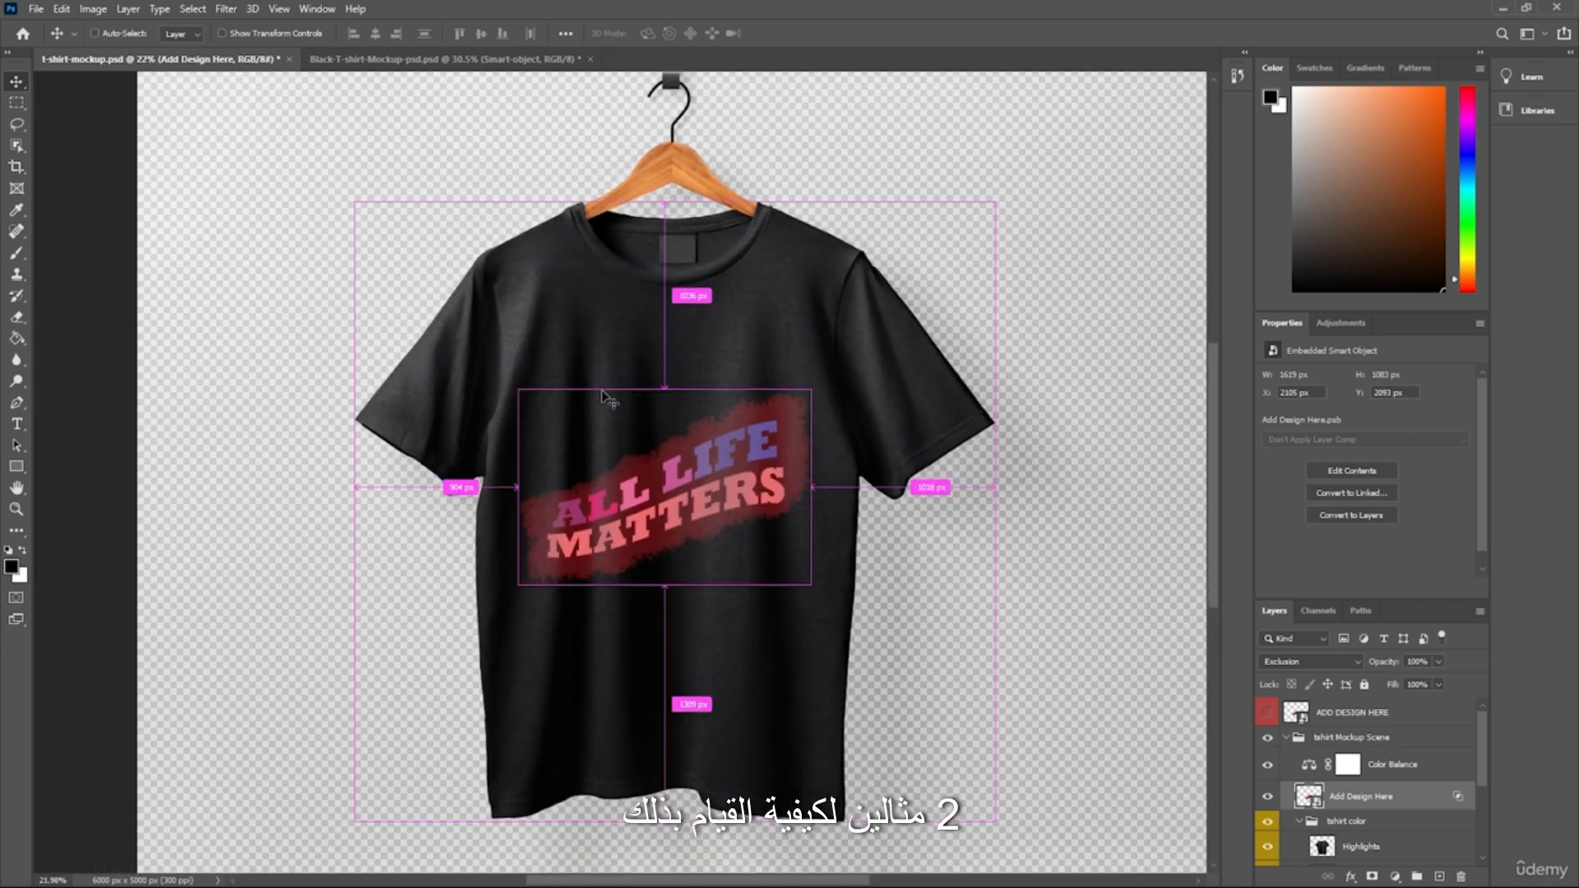
scroll(707, 430, "right", 1)
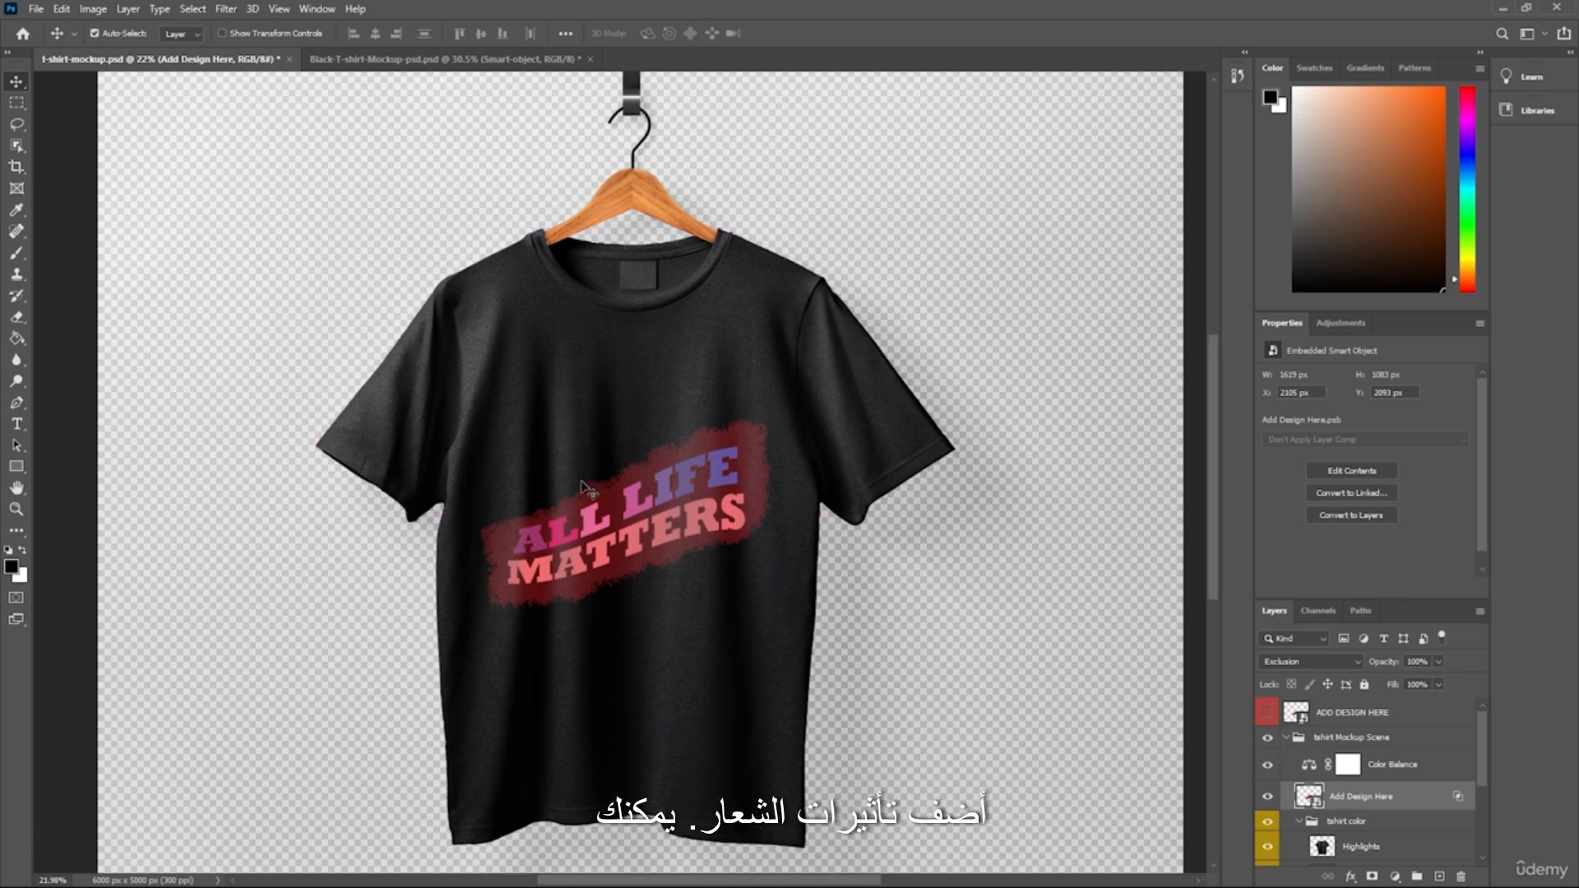
scroll(609, 490, "down", 1)
scroll(623, 485, "left", 1)
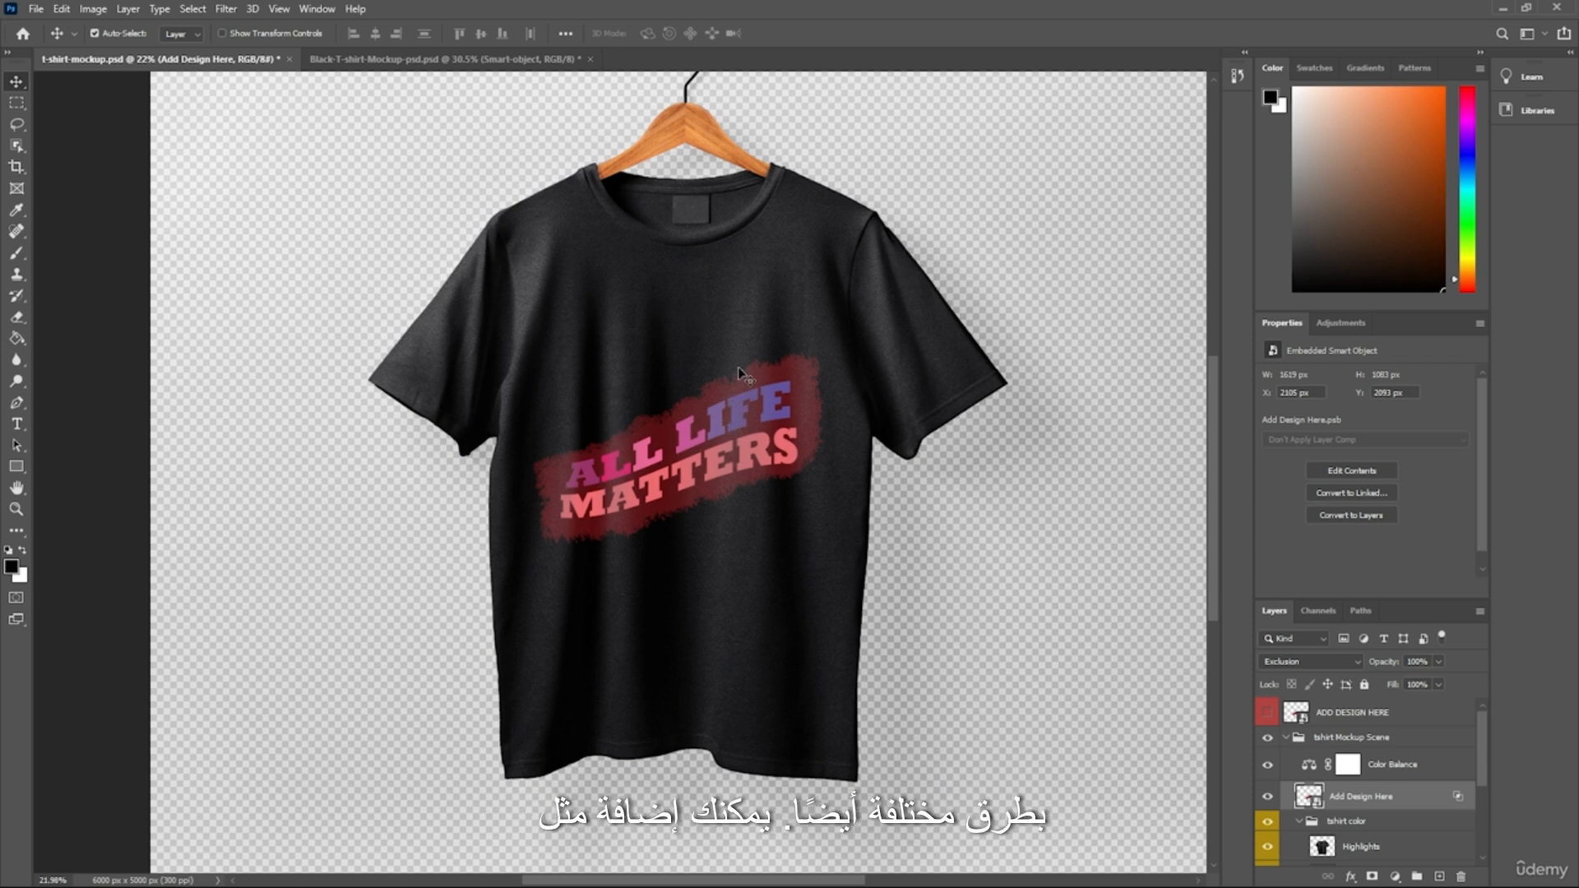
scroll(661, 412, "up", 5)
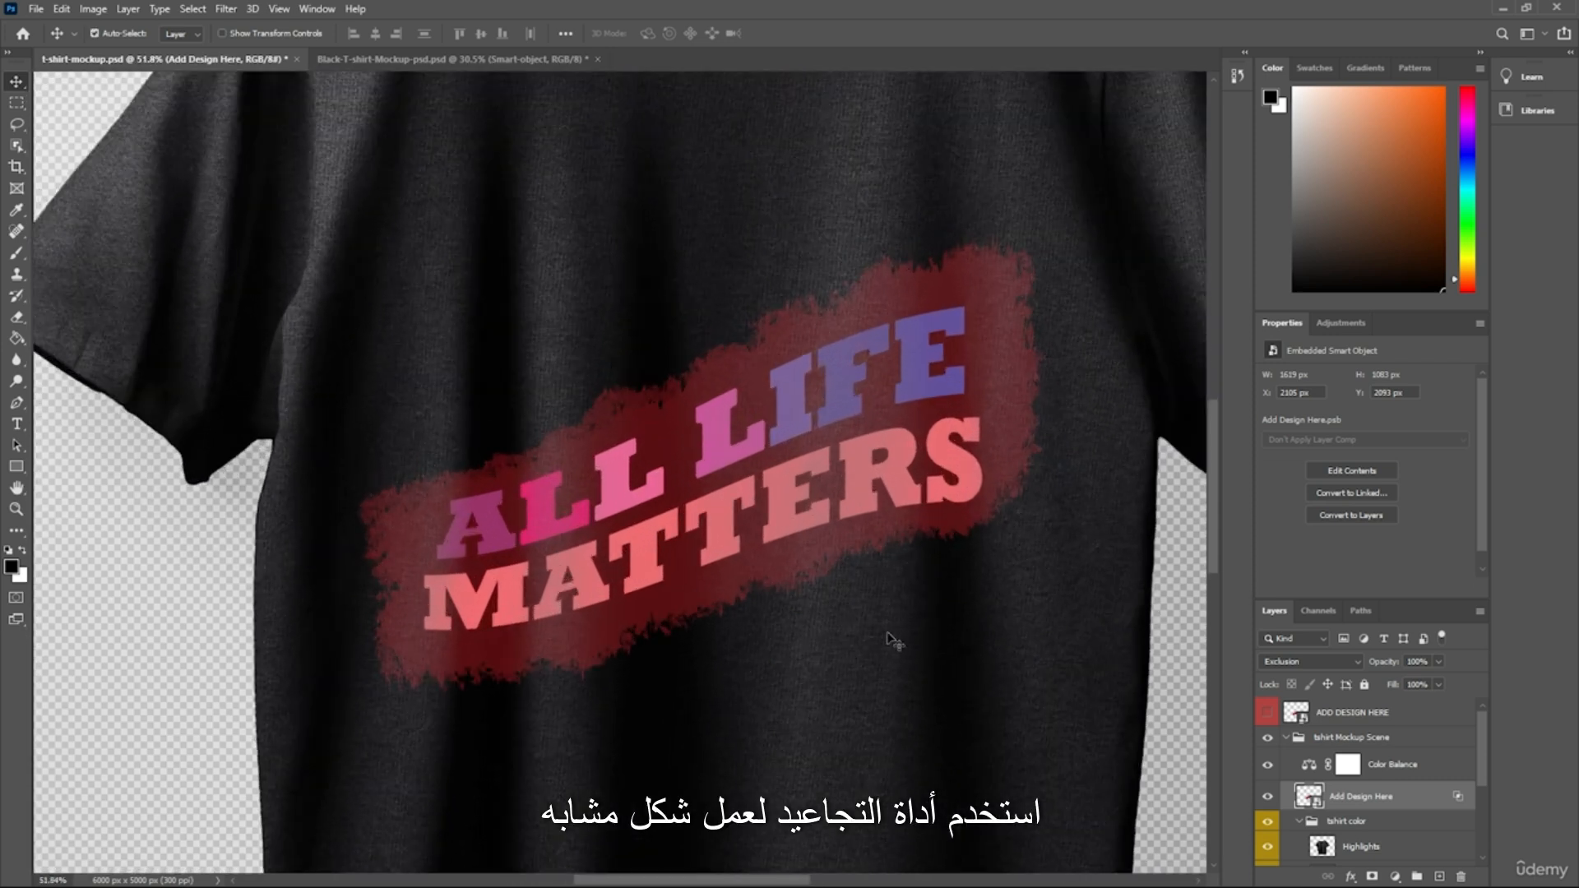
scroll(715, 272, "up", 3)
scroll(1096, 324, "down", 4)
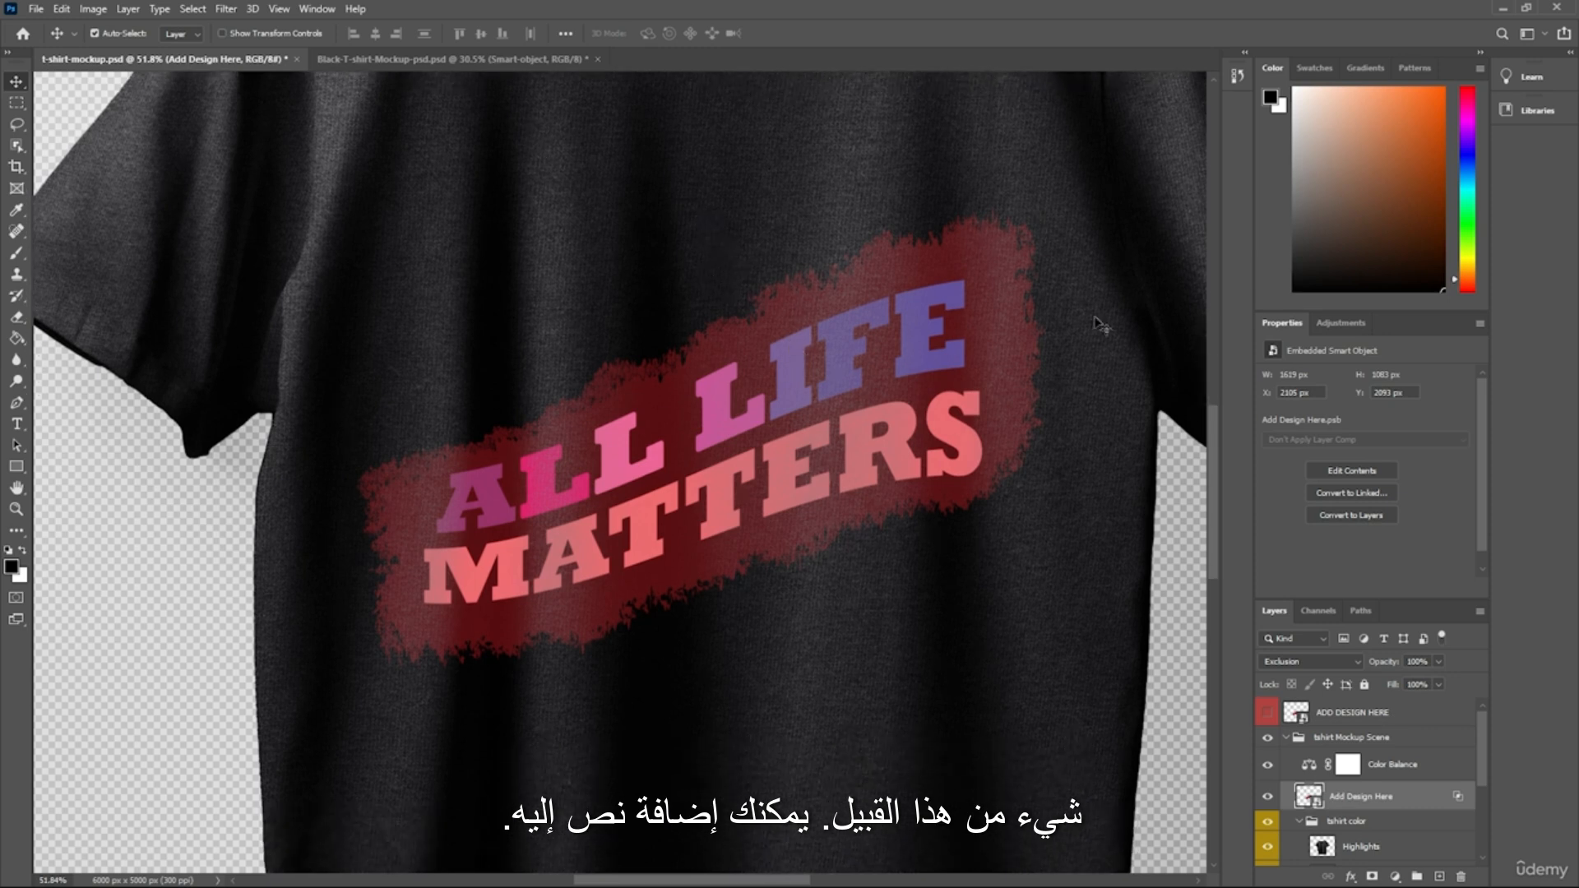
scroll(868, 212, "up", 3)
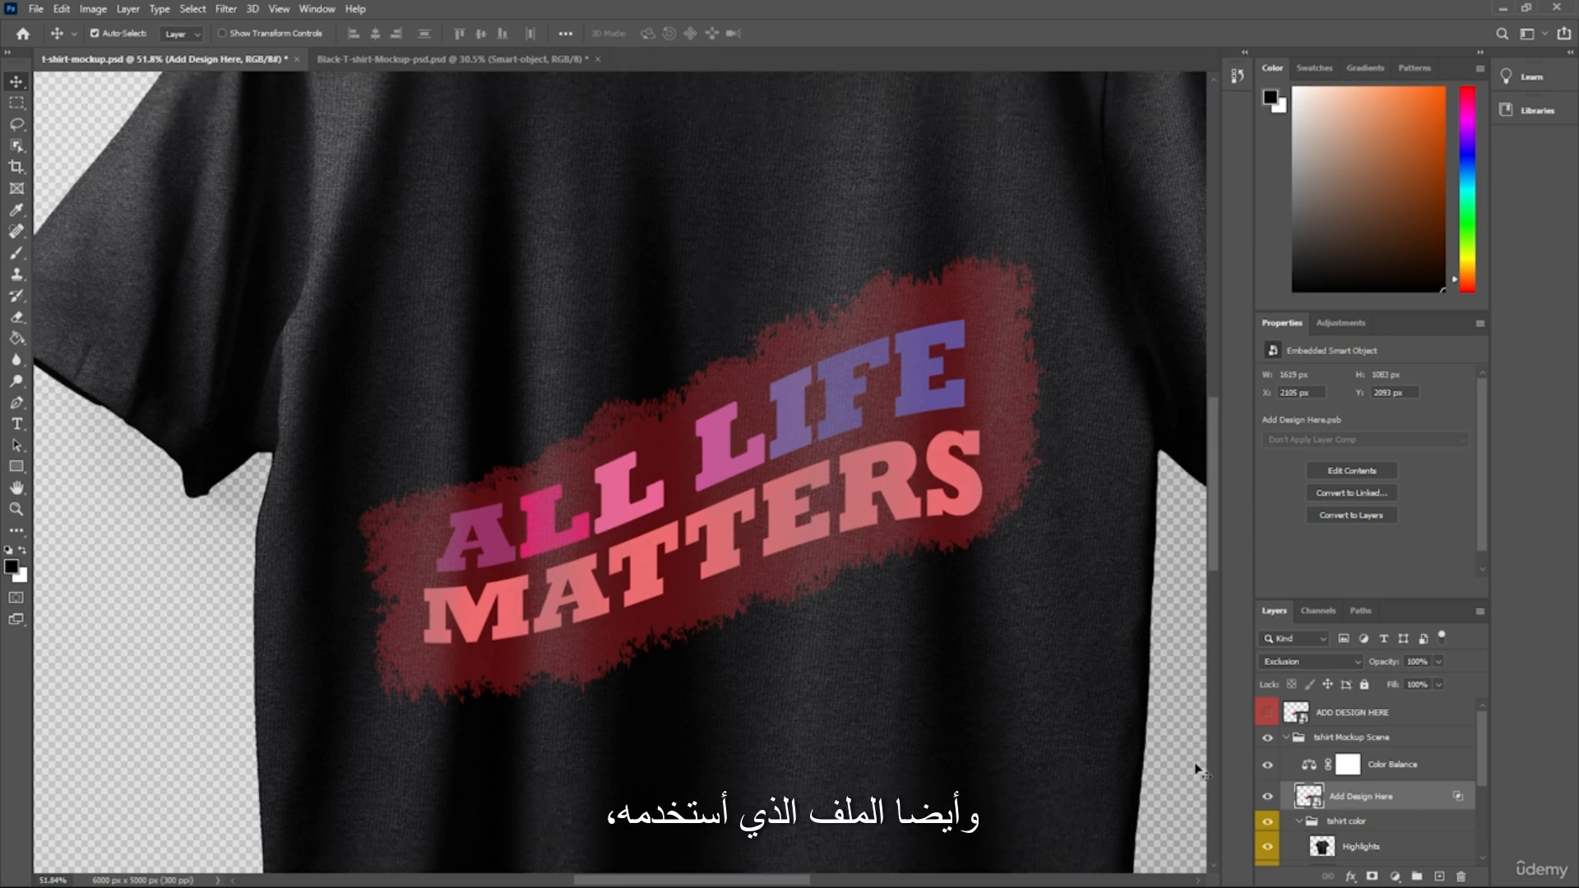
Recolor the T-shirt by painting the Color Fill 1 layer with the Brush tool in white (ffffff).
scroll(1352, 748, "down", 2)
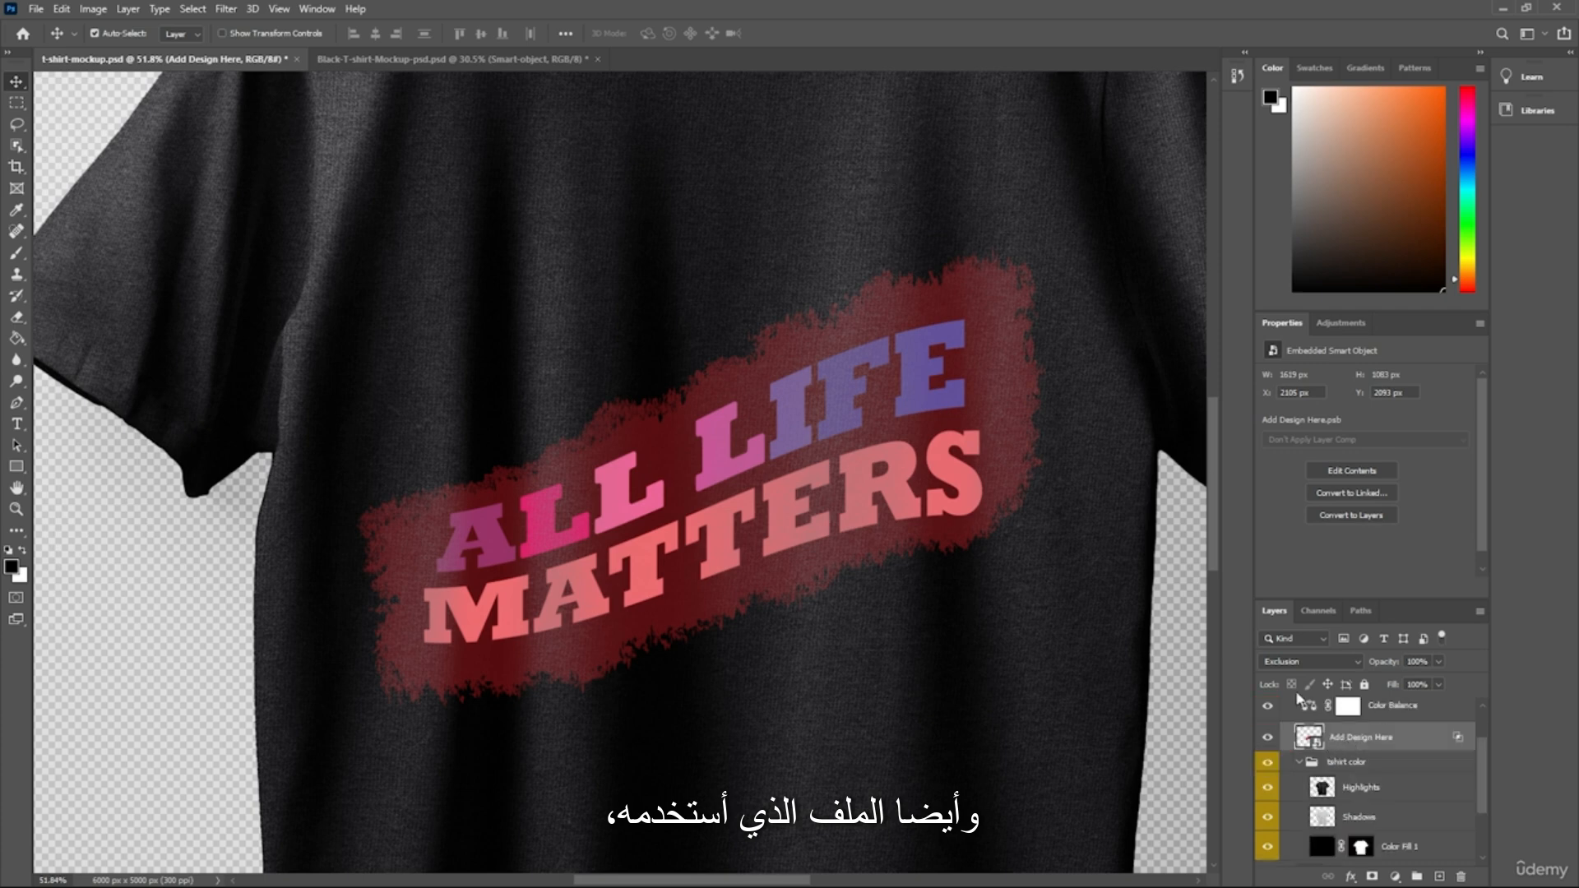
scroll(1299, 716, "down", 1)
left_click(1306, 821)
scroll(996, 469, "down", 1)
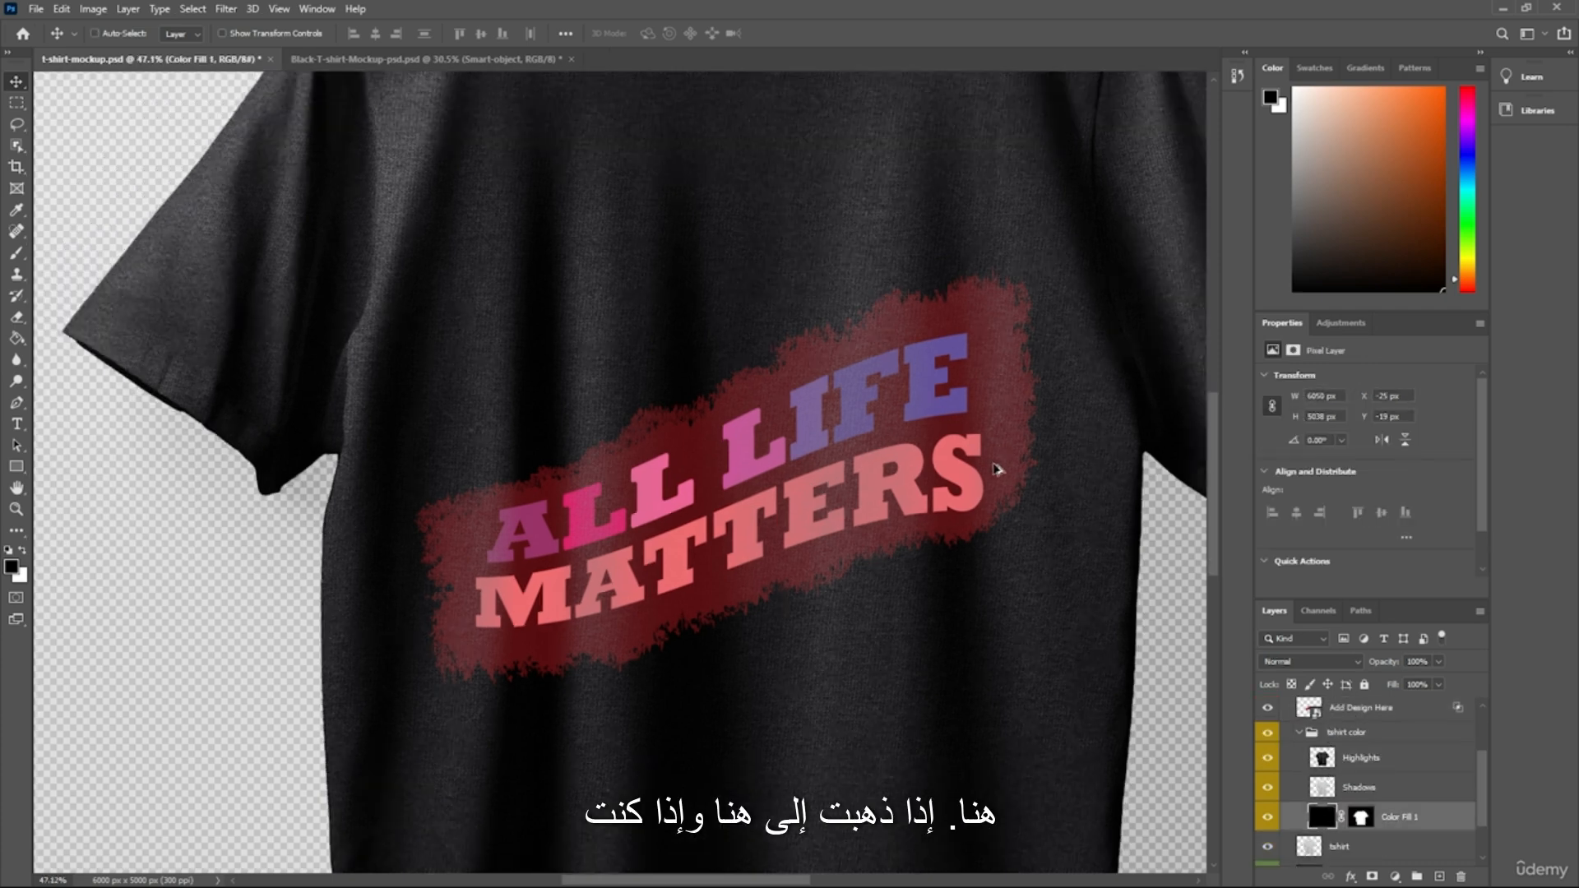
scroll(1069, 454, "down", 3)
scroll(1016, 403, "right", 2)
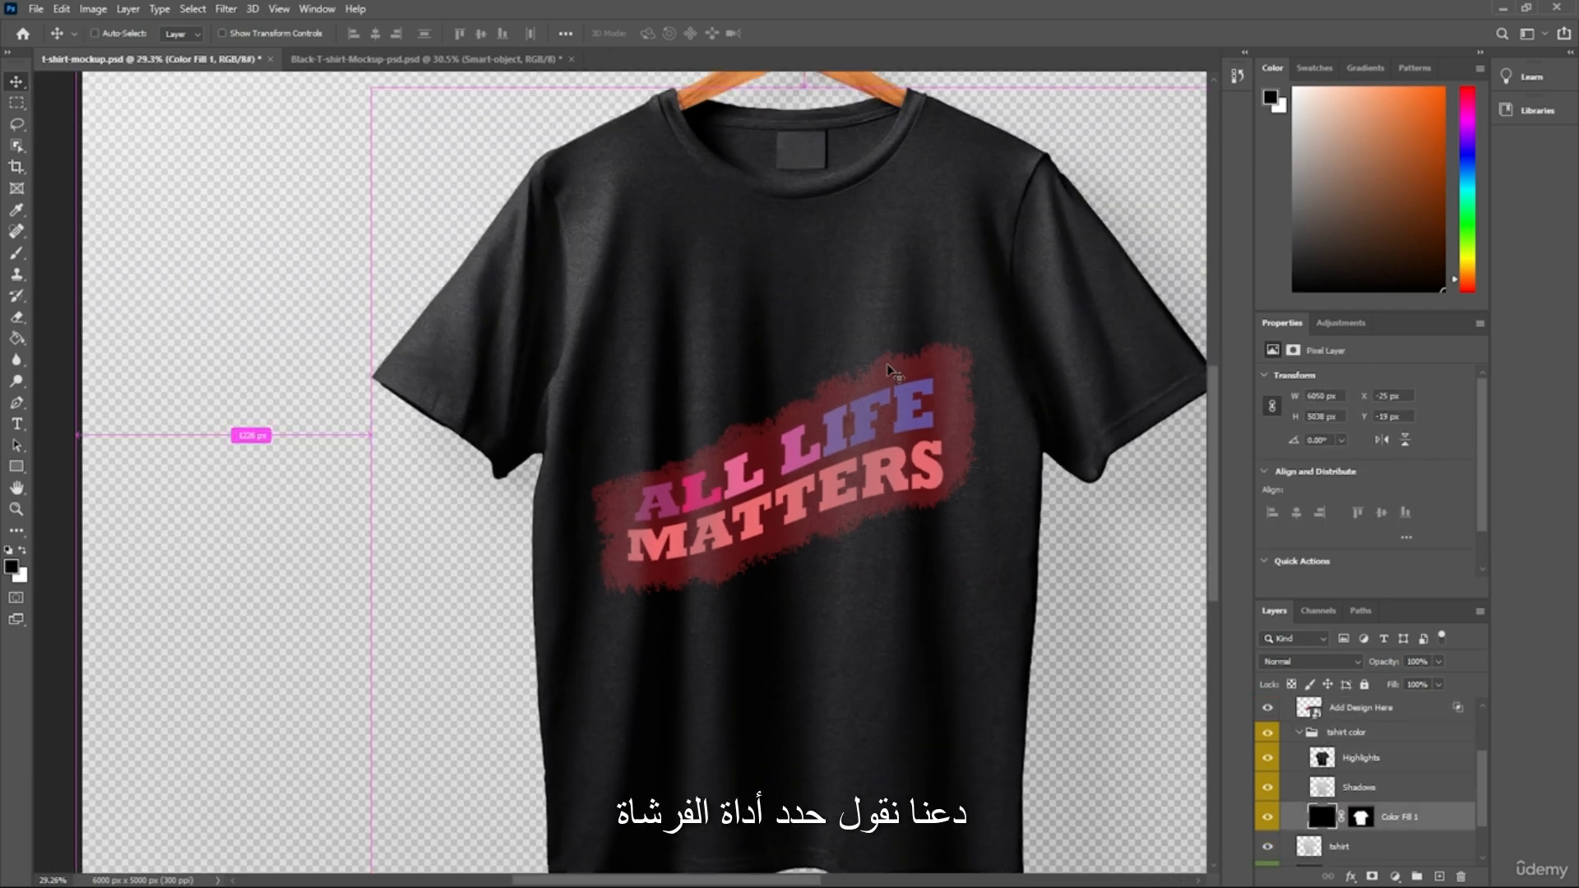
scroll(880, 366, "right", 2)
left_click(15, 255)
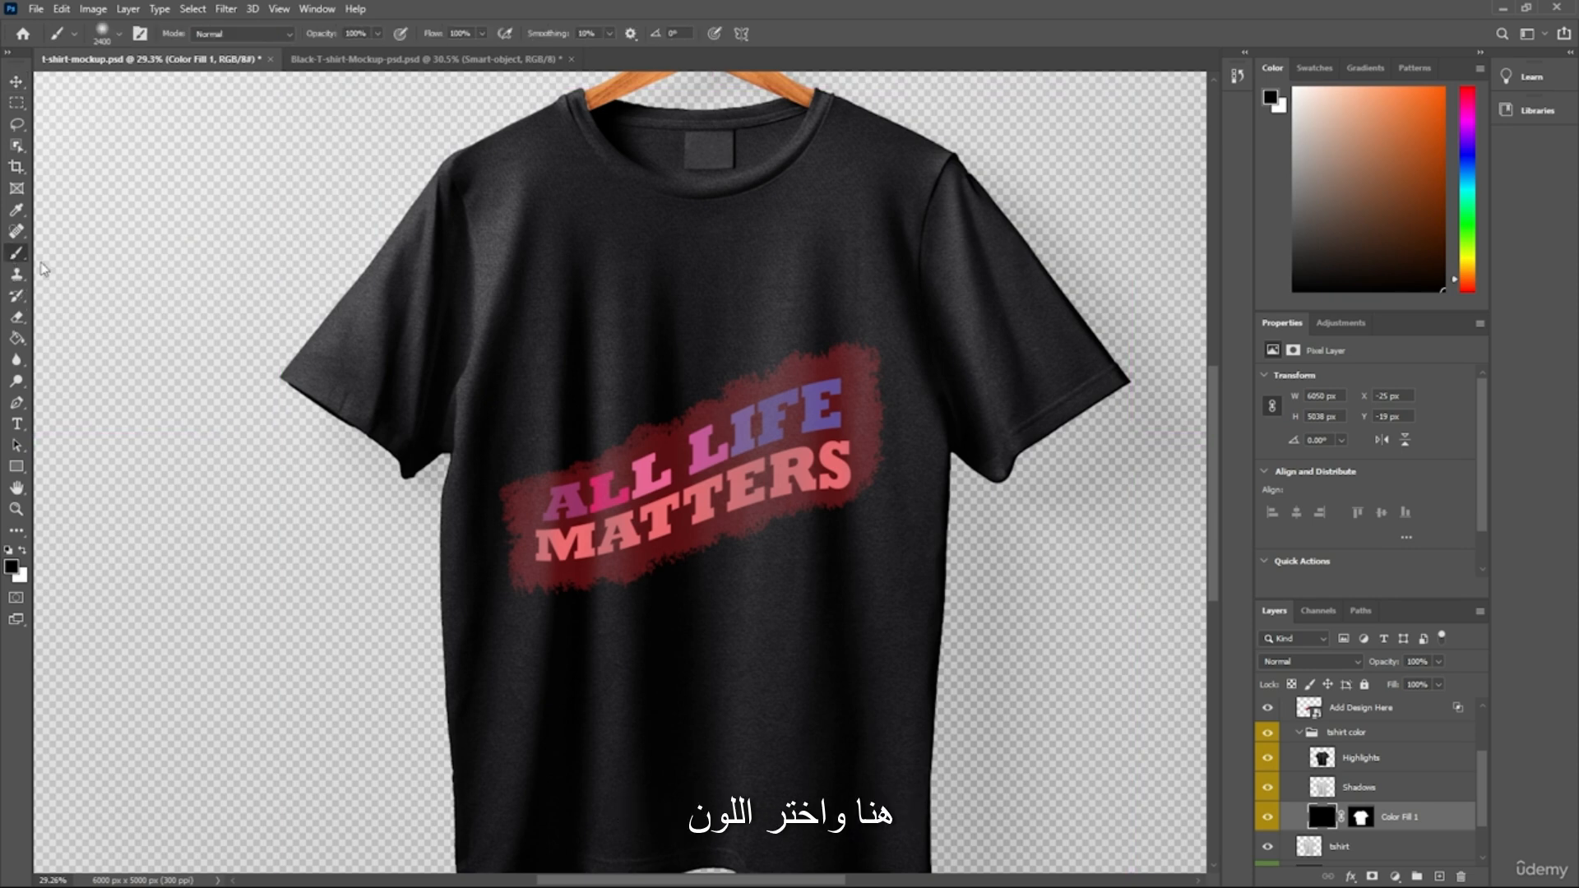
left_click(12, 567)
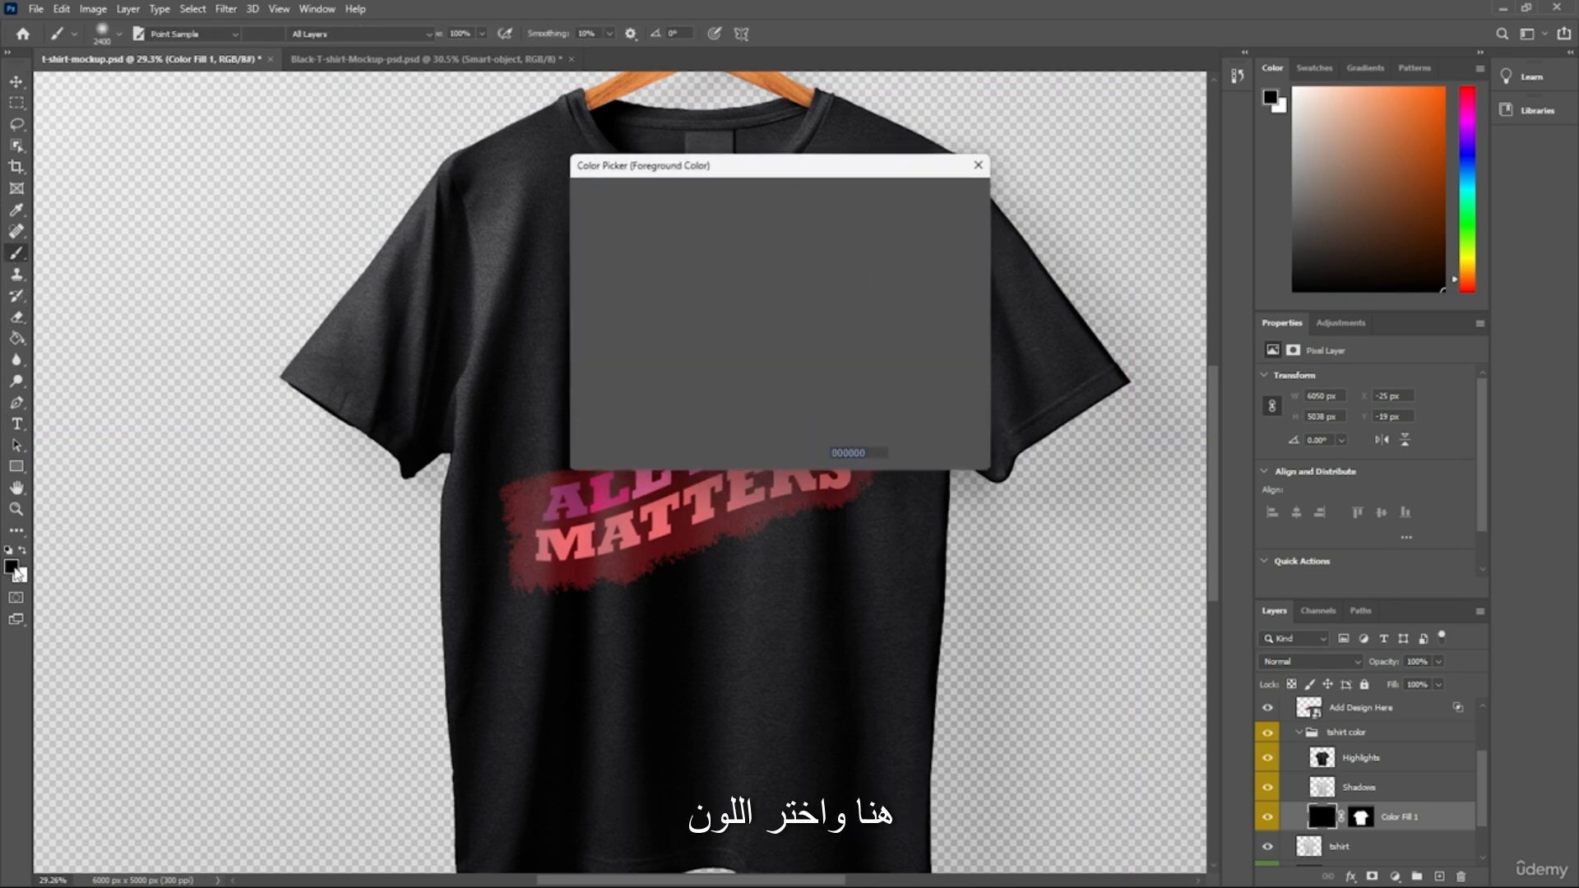
left_click_drag(631, 312, 553, 171)
left_click(918, 195)
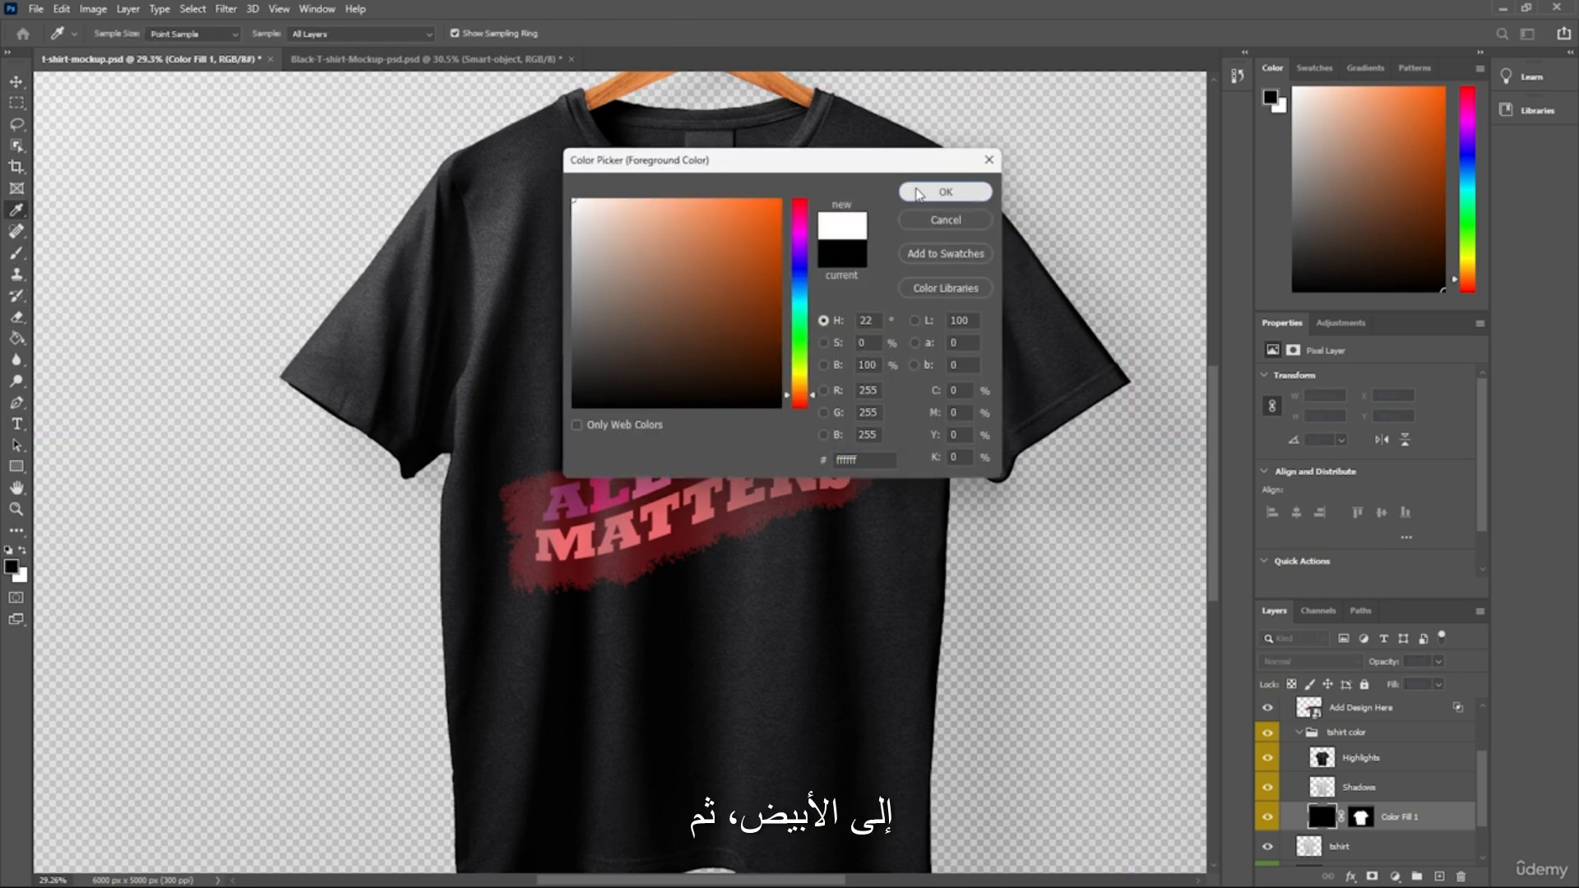
mouse_move(546, 299)
left_mouse_down()
mouse_move(566, 387)
mouse_move(571, 223)
mouse_move(949, 301)
mouse_move(1008, 384)
mouse_move(796, 308)
mouse_move(548, 569)
mouse_move(628, 772)
mouse_move(918, 738)
mouse_move(776, 554)
mouse_move(459, 638)
mouse_move(830, 675)
mouse_move(965, 326)
mouse_move(1034, 549)
left_mouse_up()
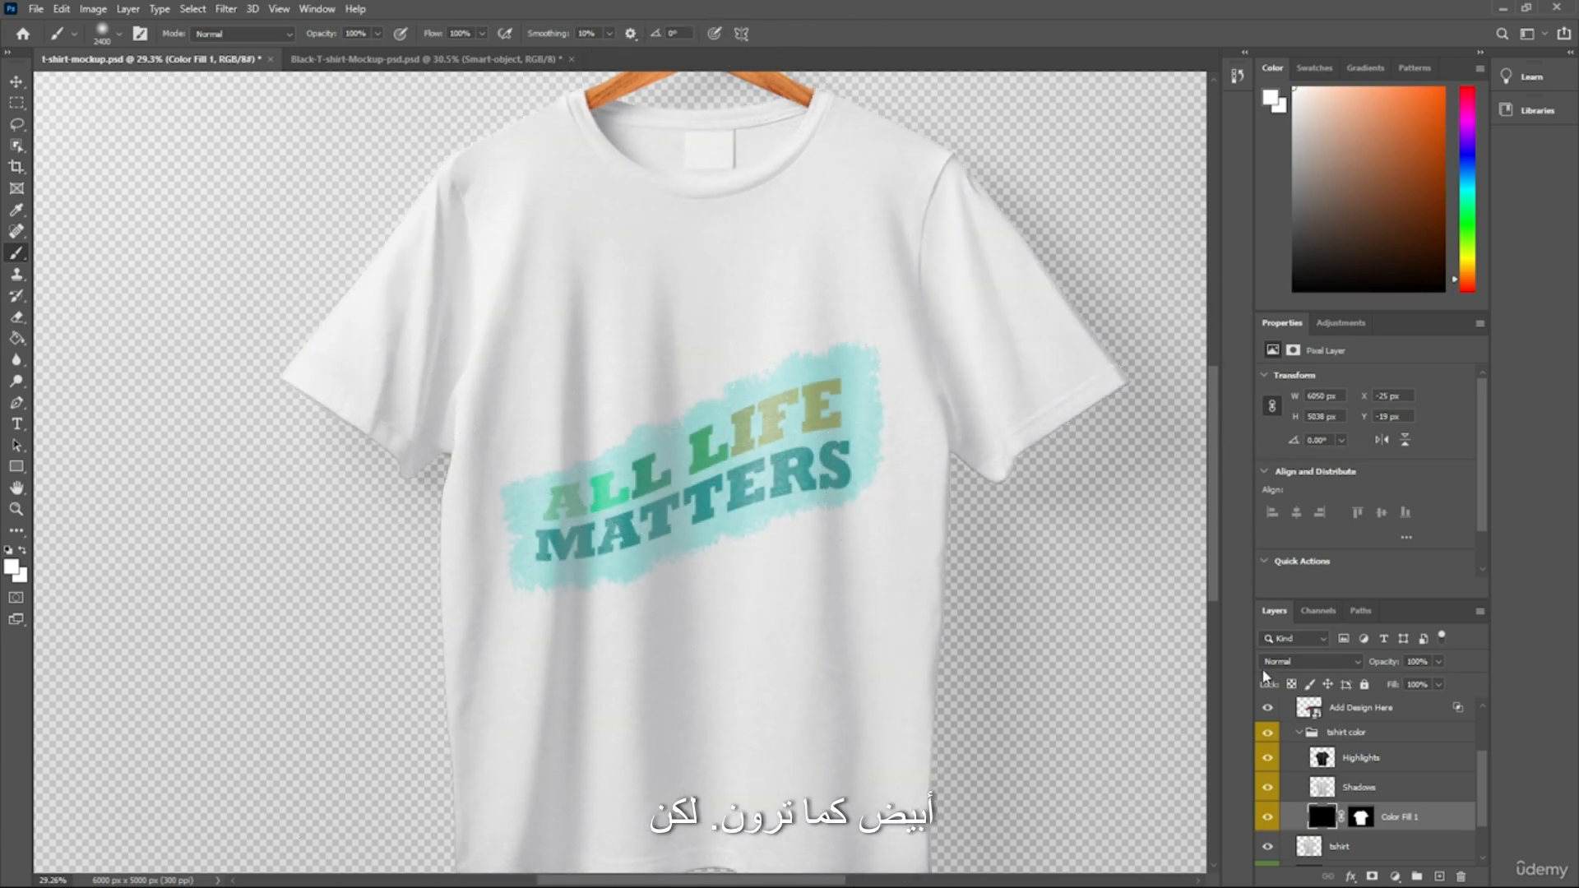
Set the Add Design Here layer's blend mode to Normal in its blending options.
scroll(634, 694, "up", 5)
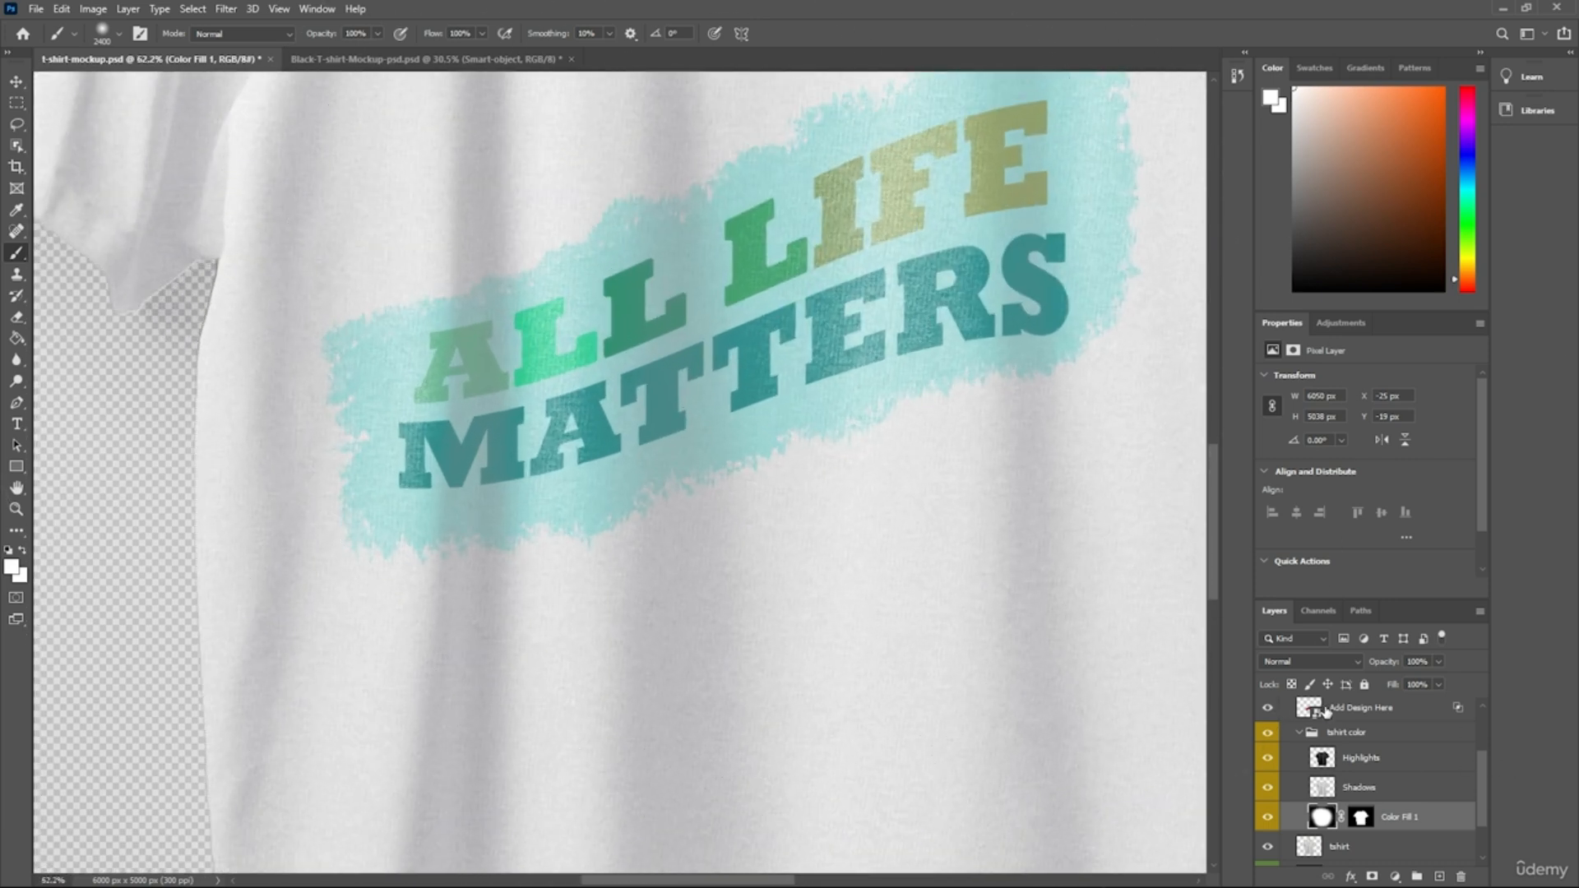
left_click(1338, 707)
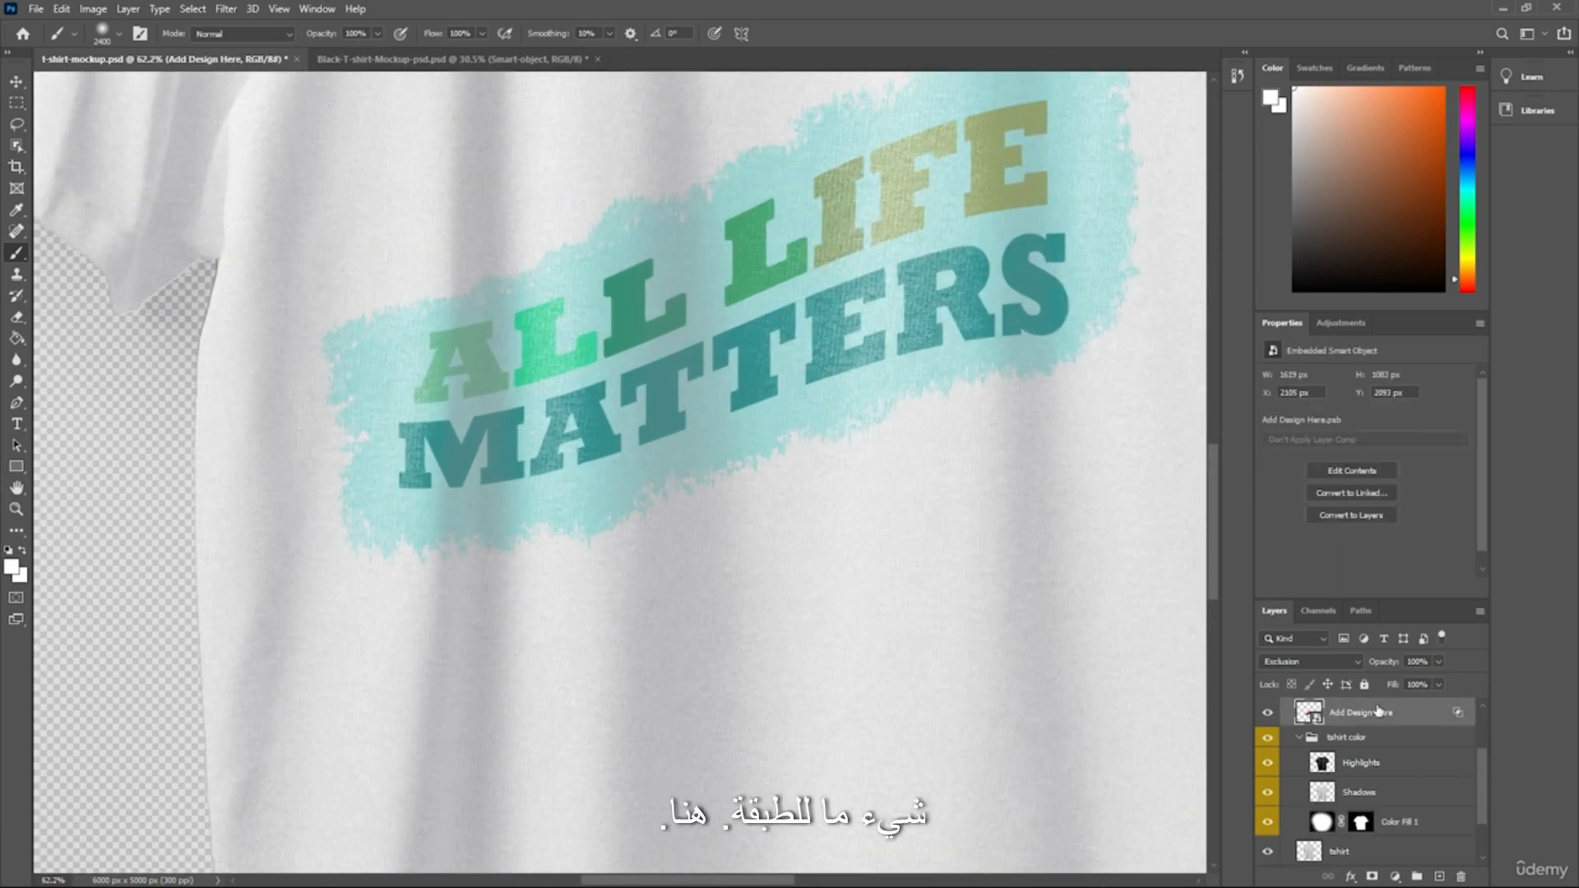
right_click(1379, 710)
left_click(1410, 13)
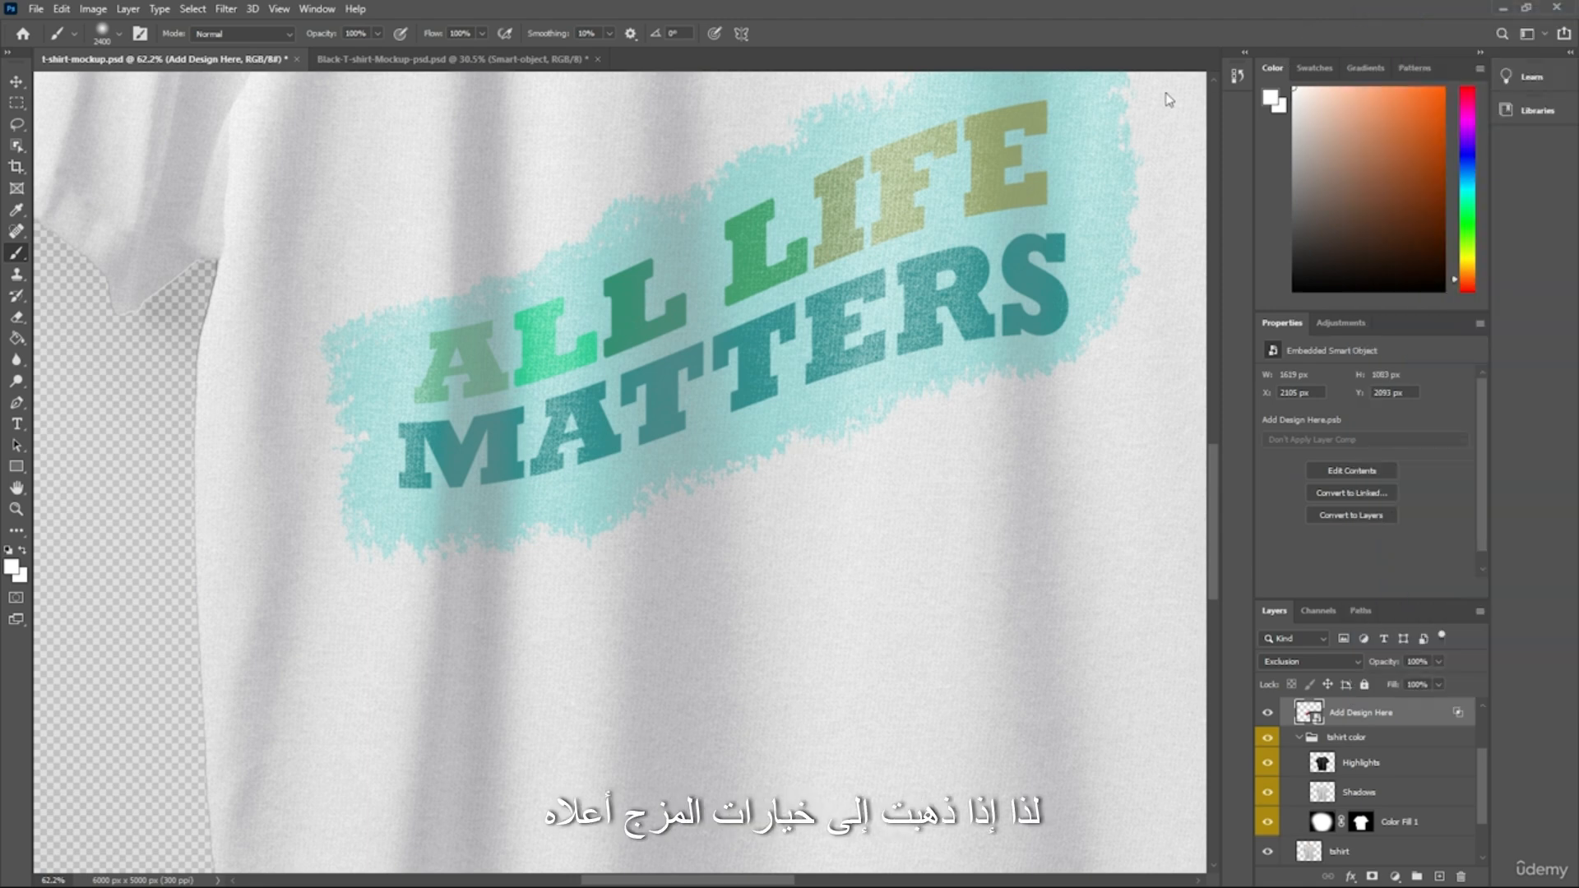
left_click(1198, 327)
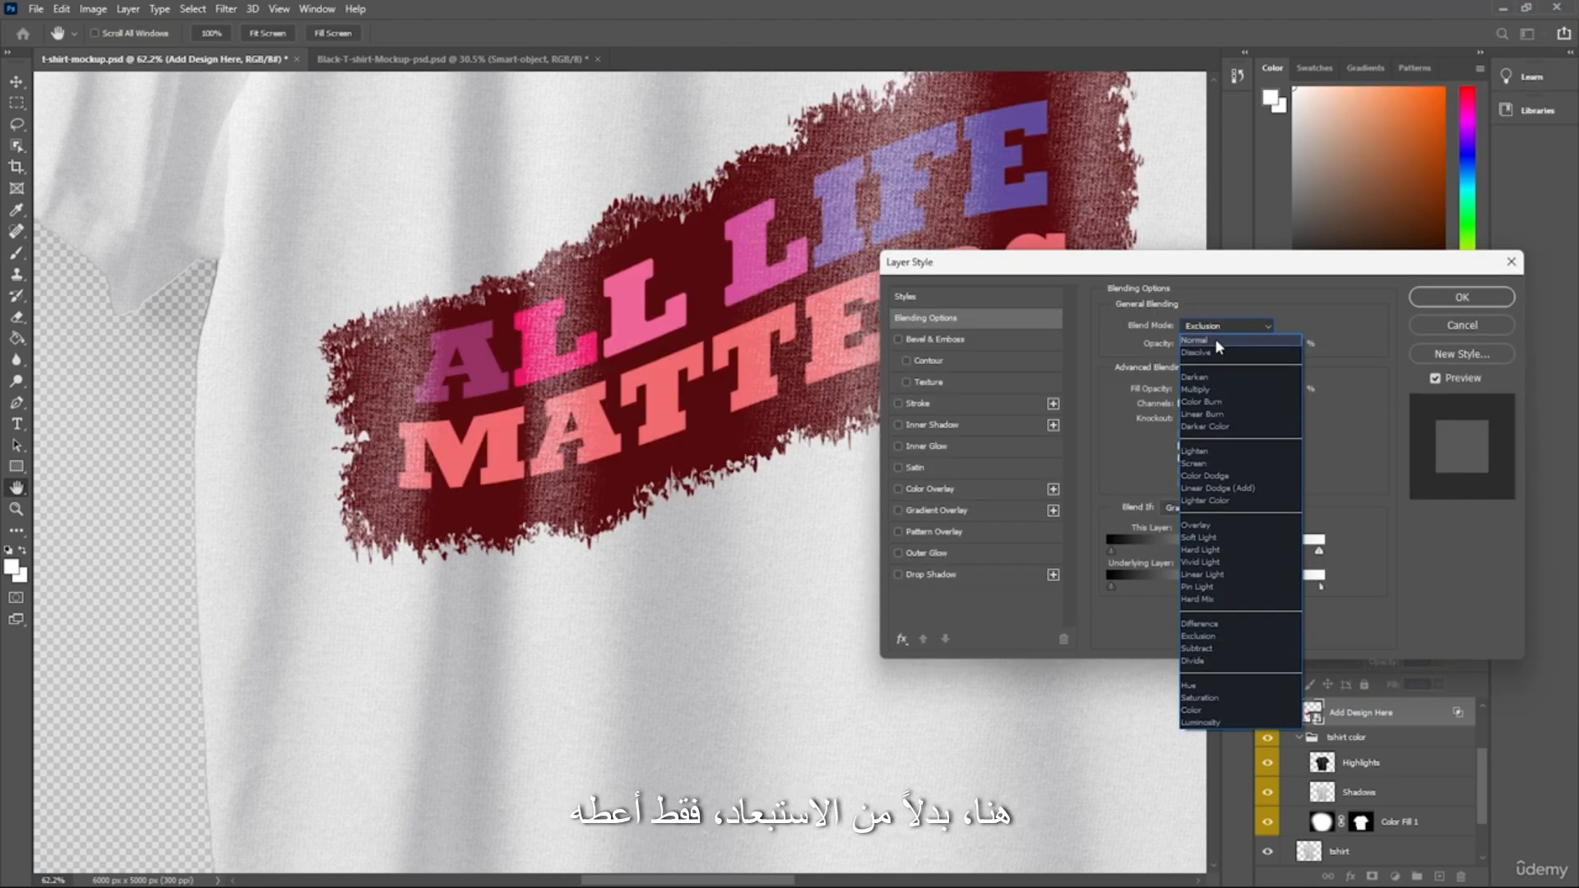
left_click(1216, 338)
left_click_drag(1148, 267, 894, 345)
left_click(1206, 375)
Examine the design's colors and rough edges on the white T-shirt, from close-up to the full garment.
scroll(826, 329, "down", 3)
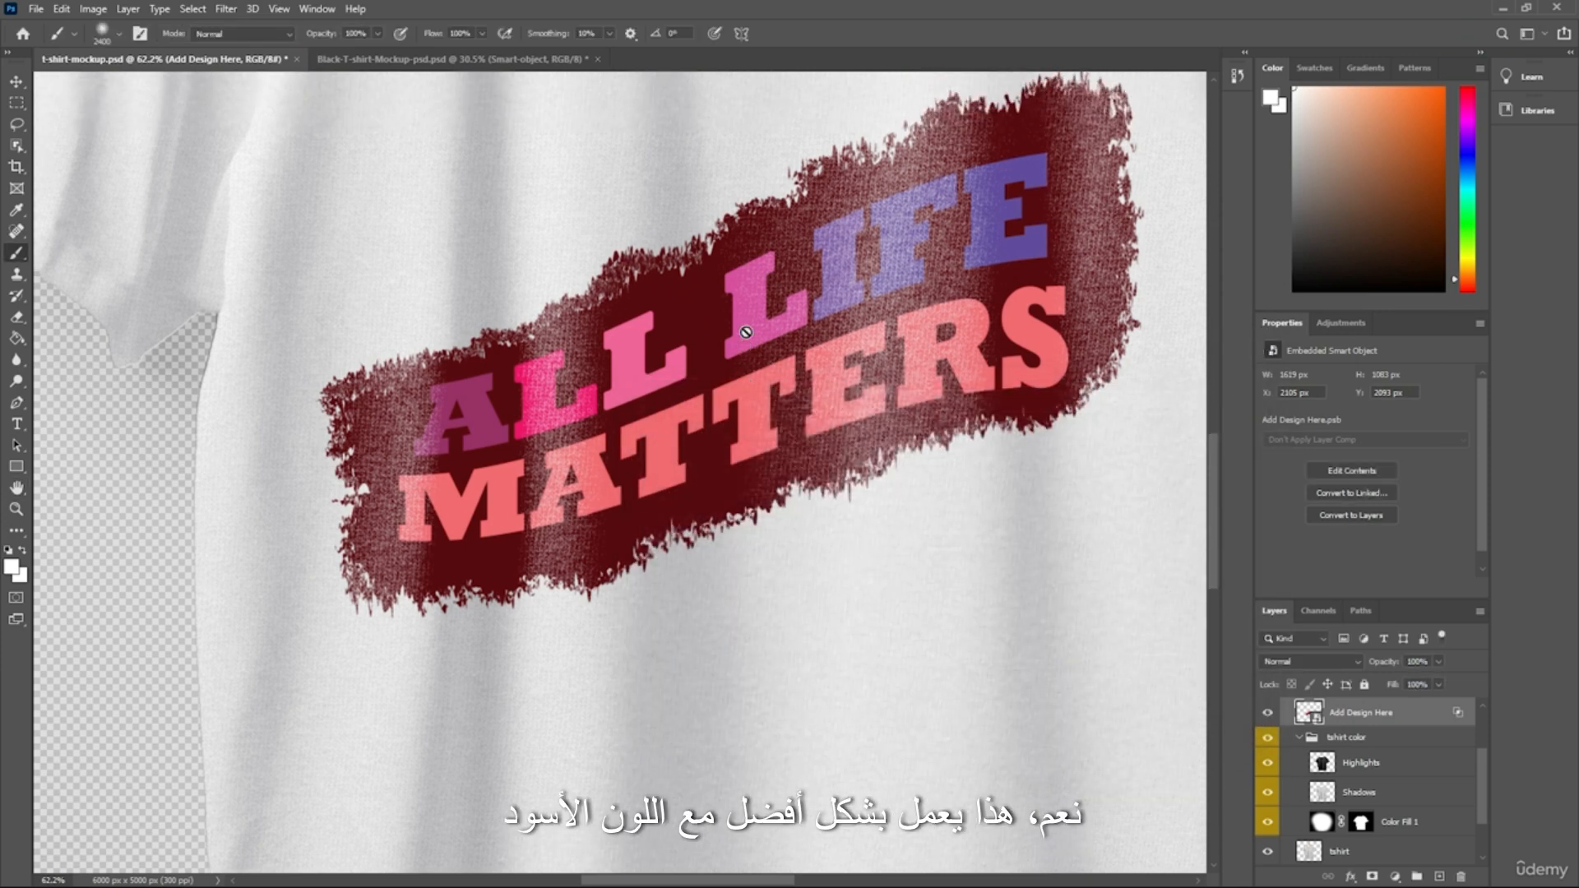
scroll(826, 329, "down", 1)
scroll(911, 289, "up", 3)
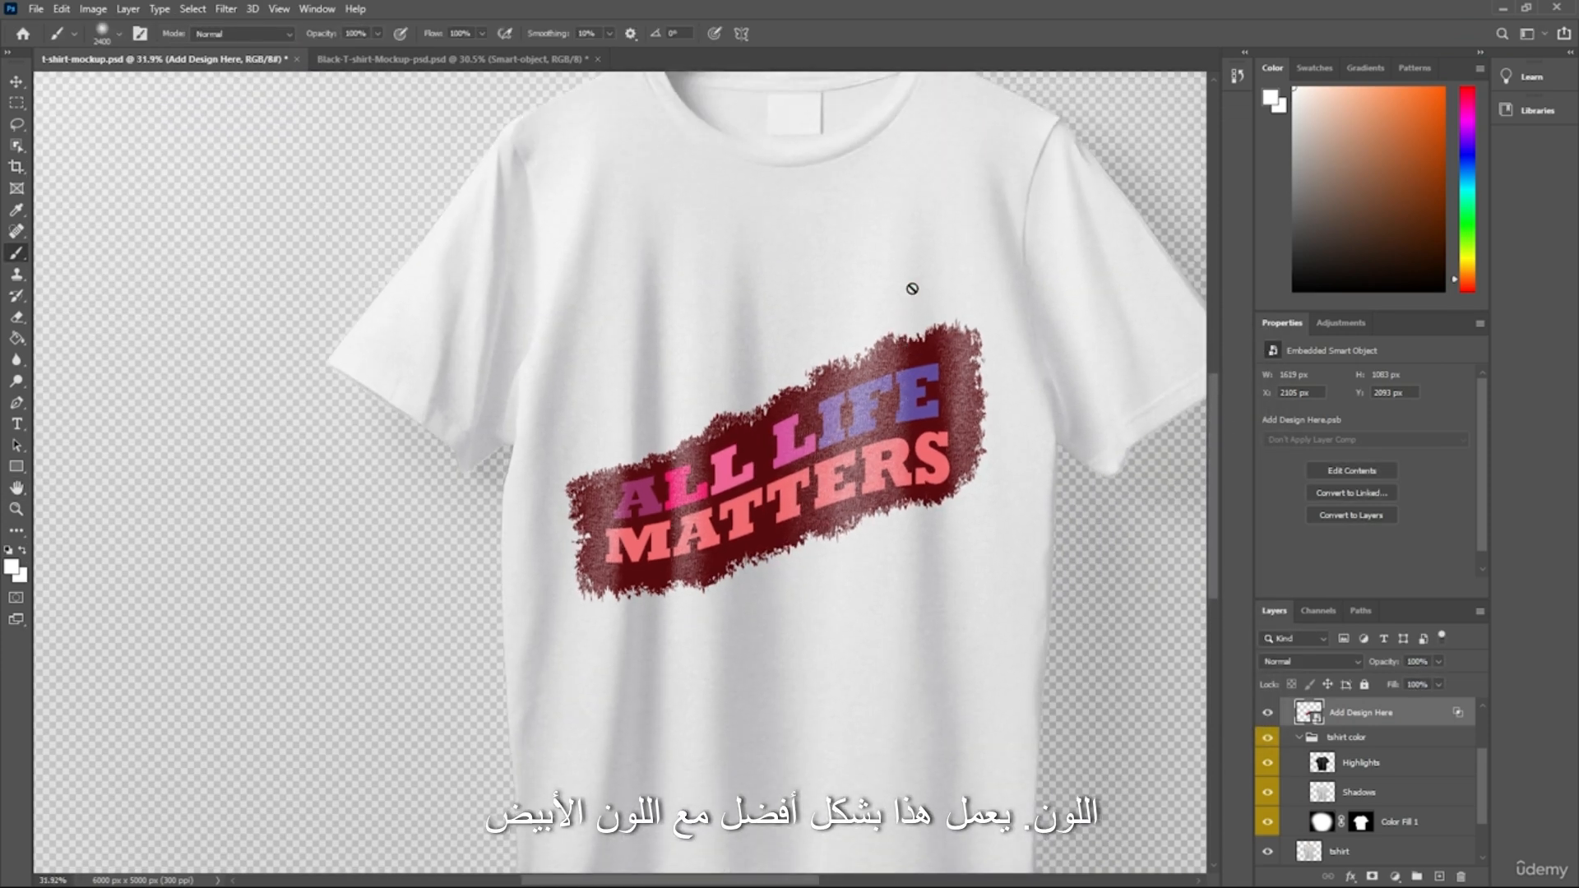
scroll(881, 340, "down", 2)
scroll(905, 329, "down", 4)
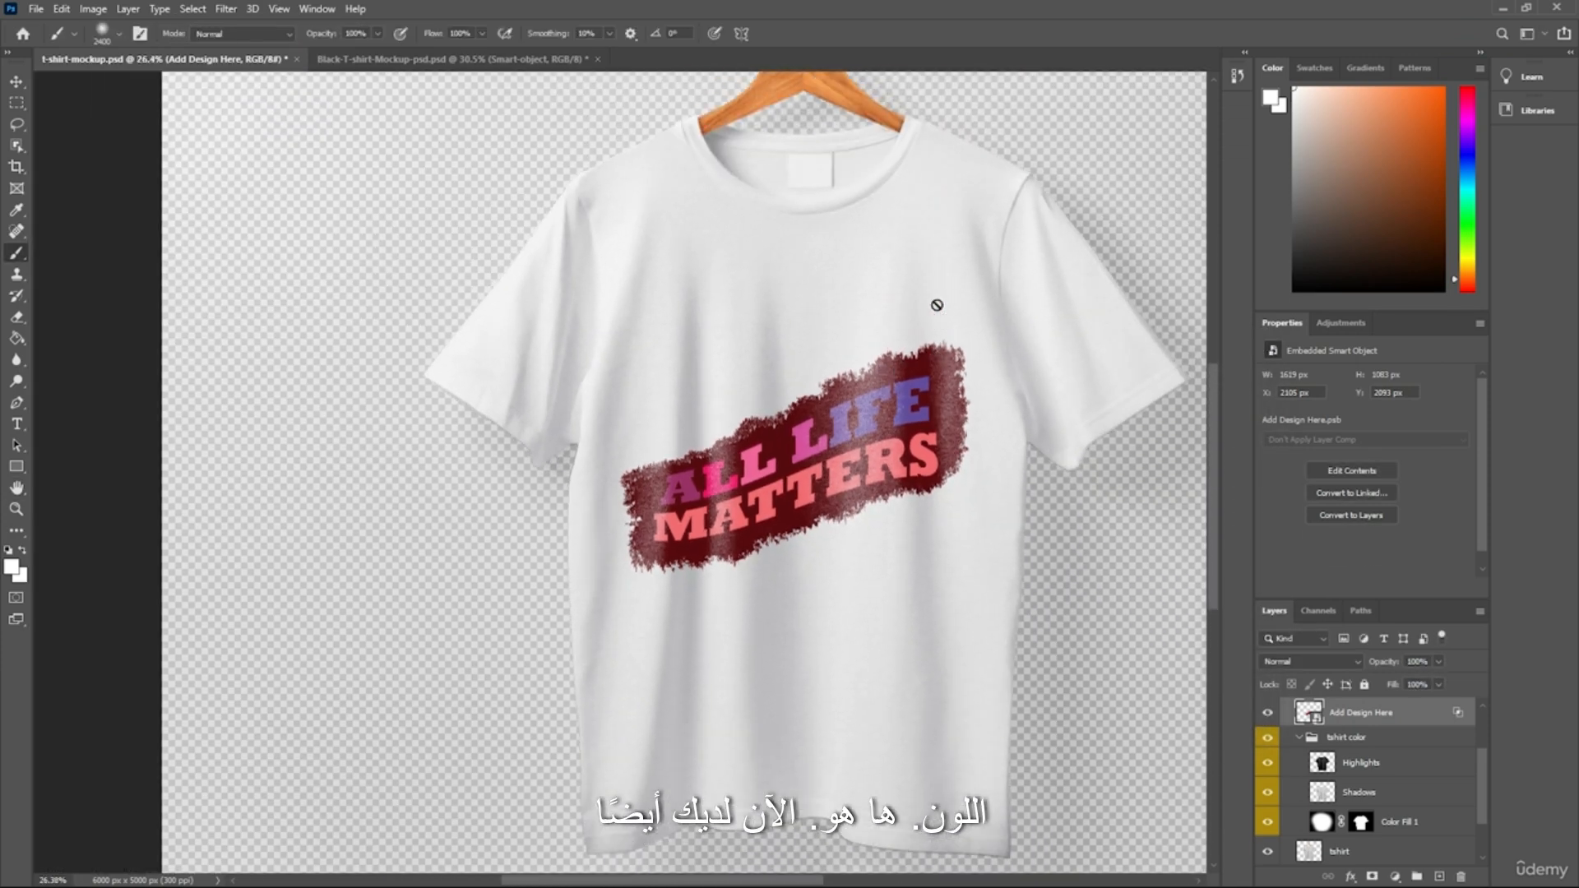
scroll(998, 335, "down", 1)
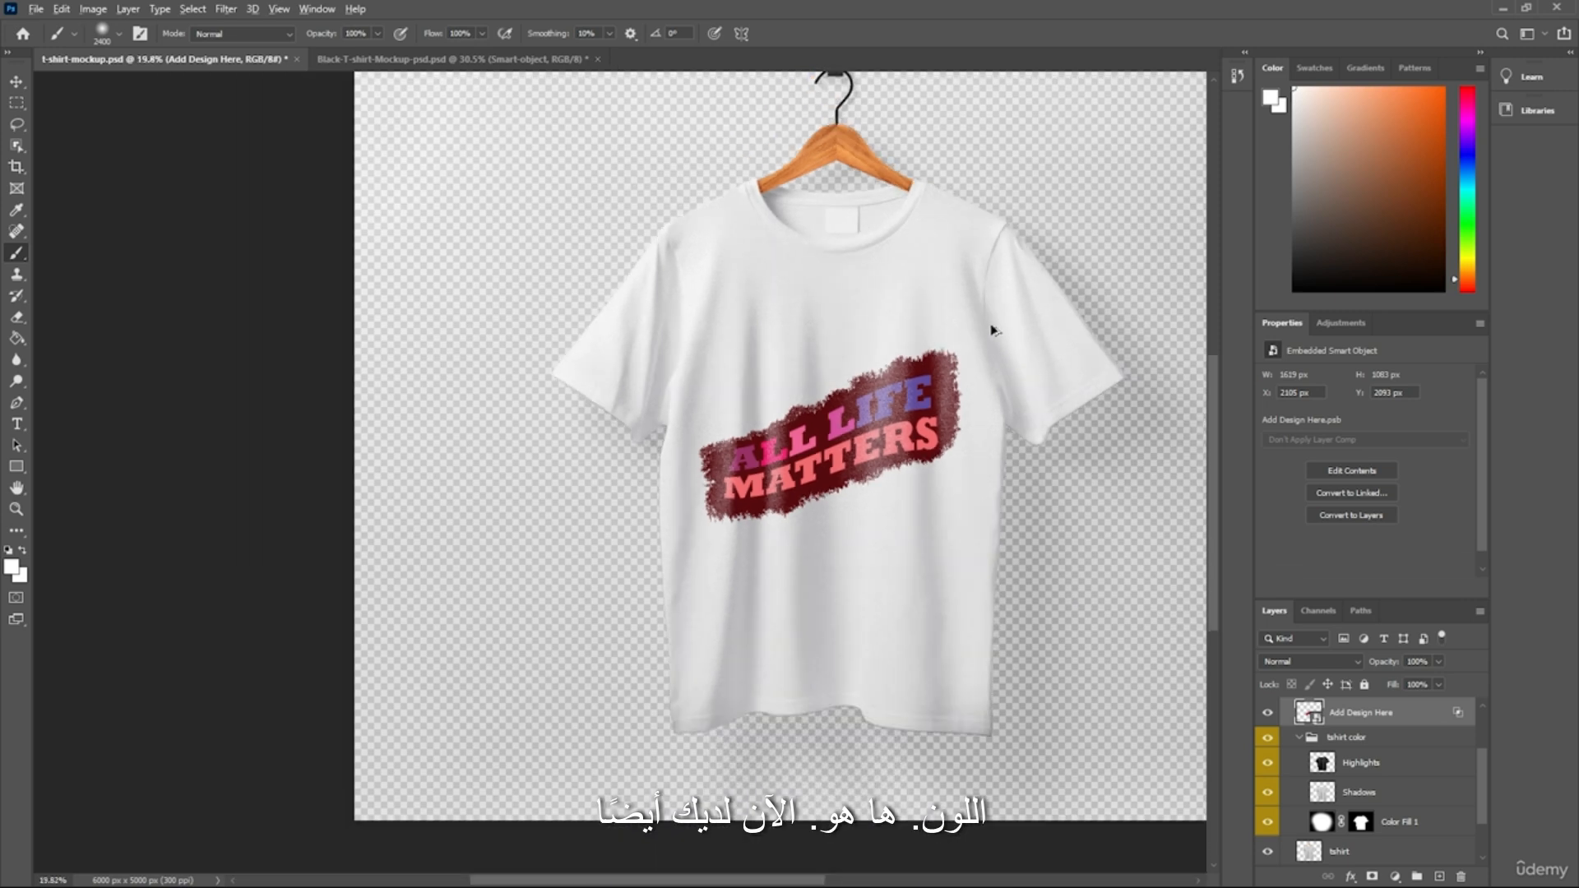
Finish painting the Color Fill 1 layer white and switch to the Move tool.
left_click(1321, 819)
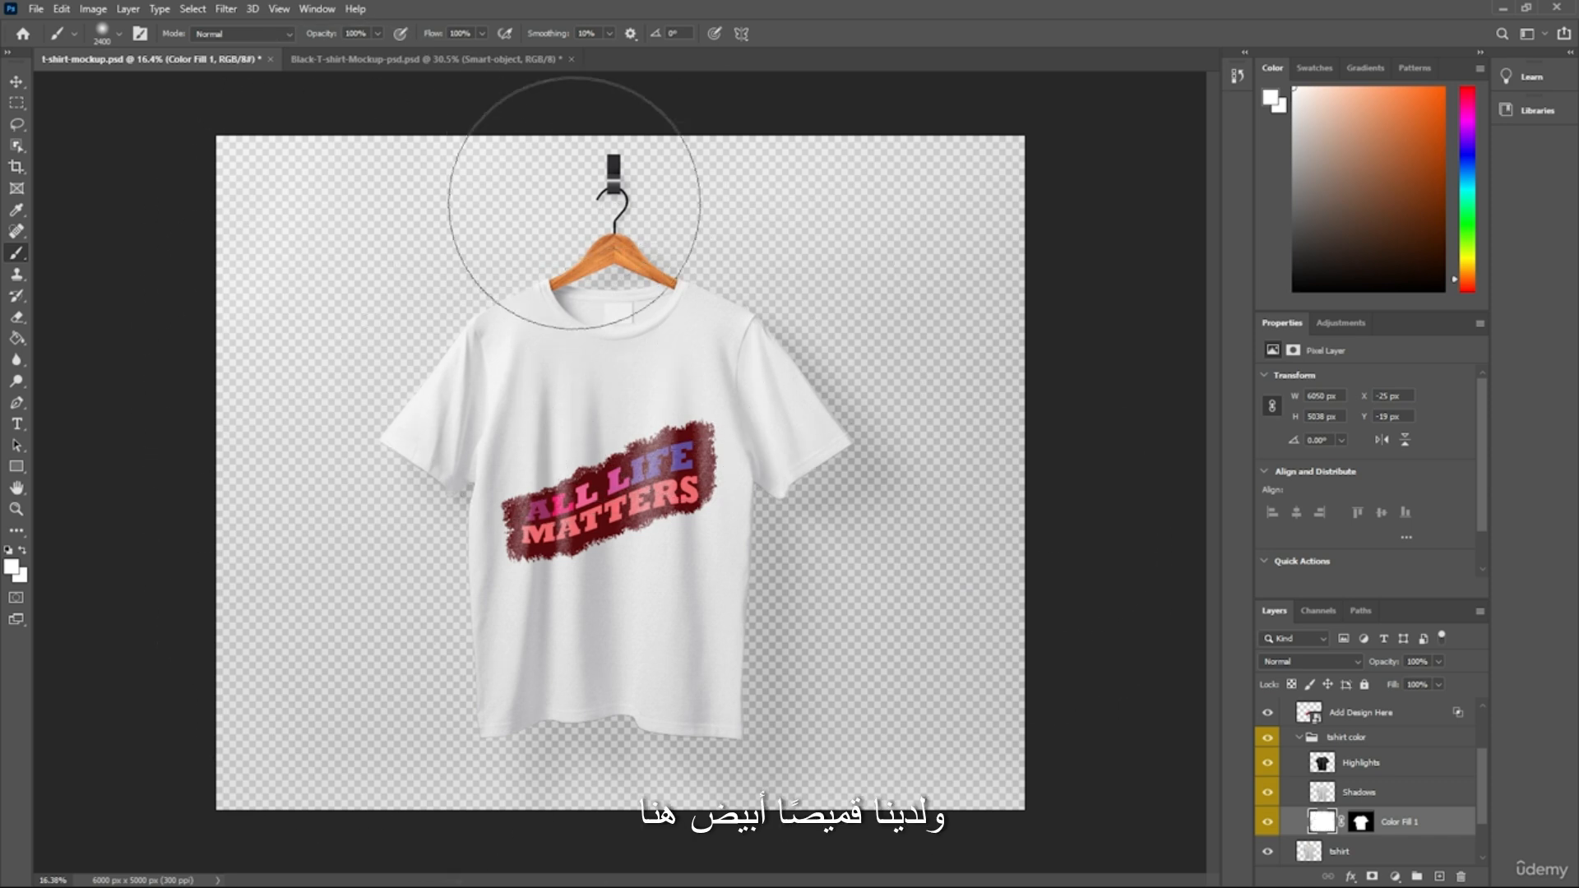
scroll(461, 476, "up", 3)
scroll(794, 506, "up", 4)
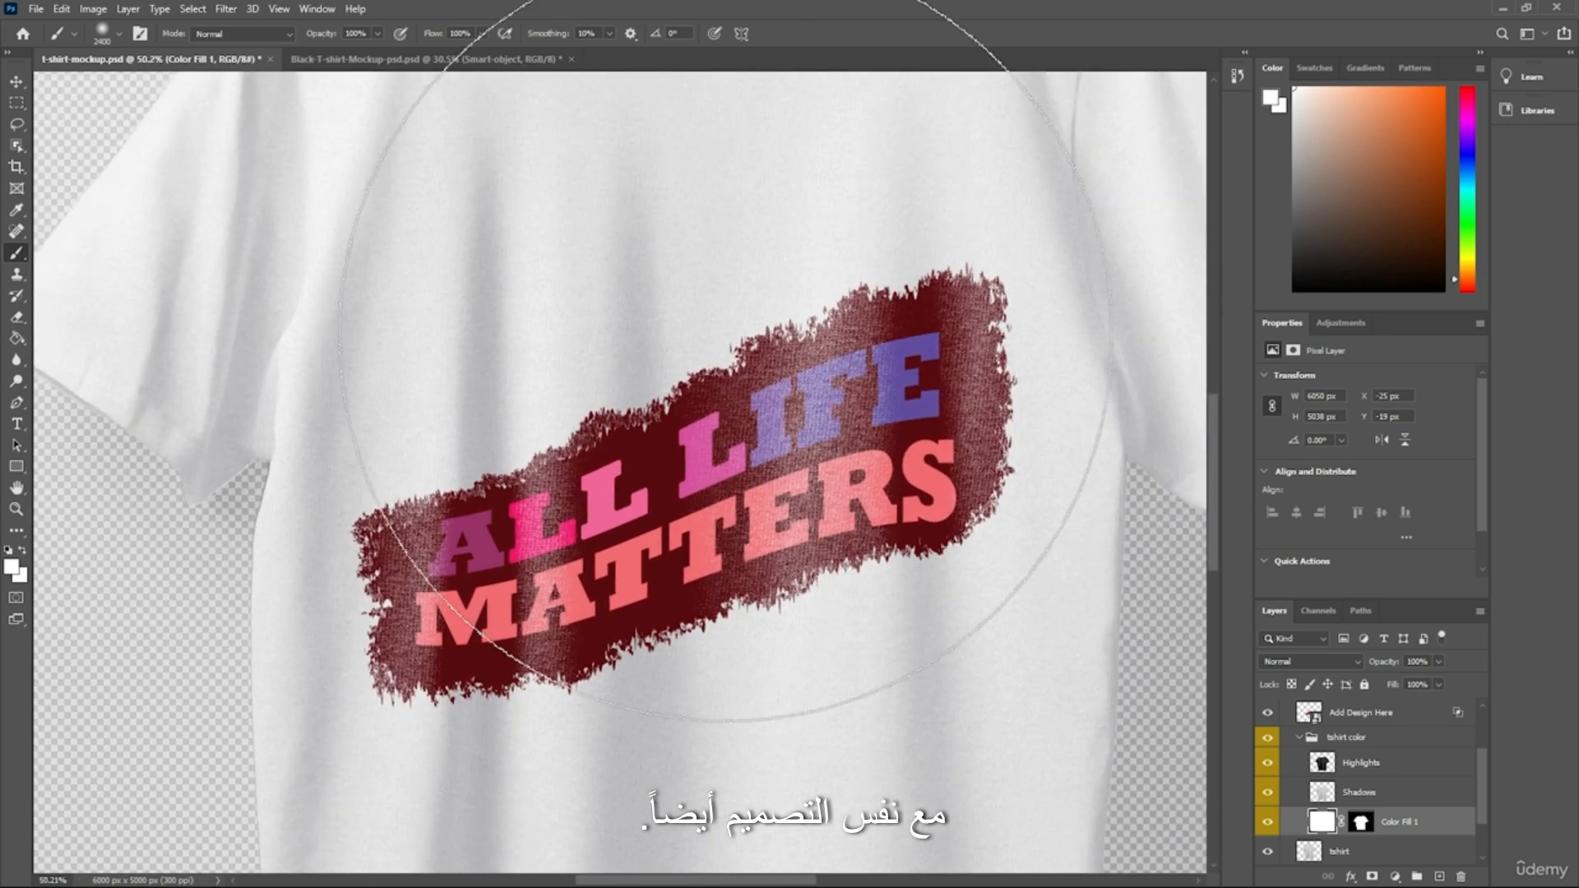
left_click(26, 83)
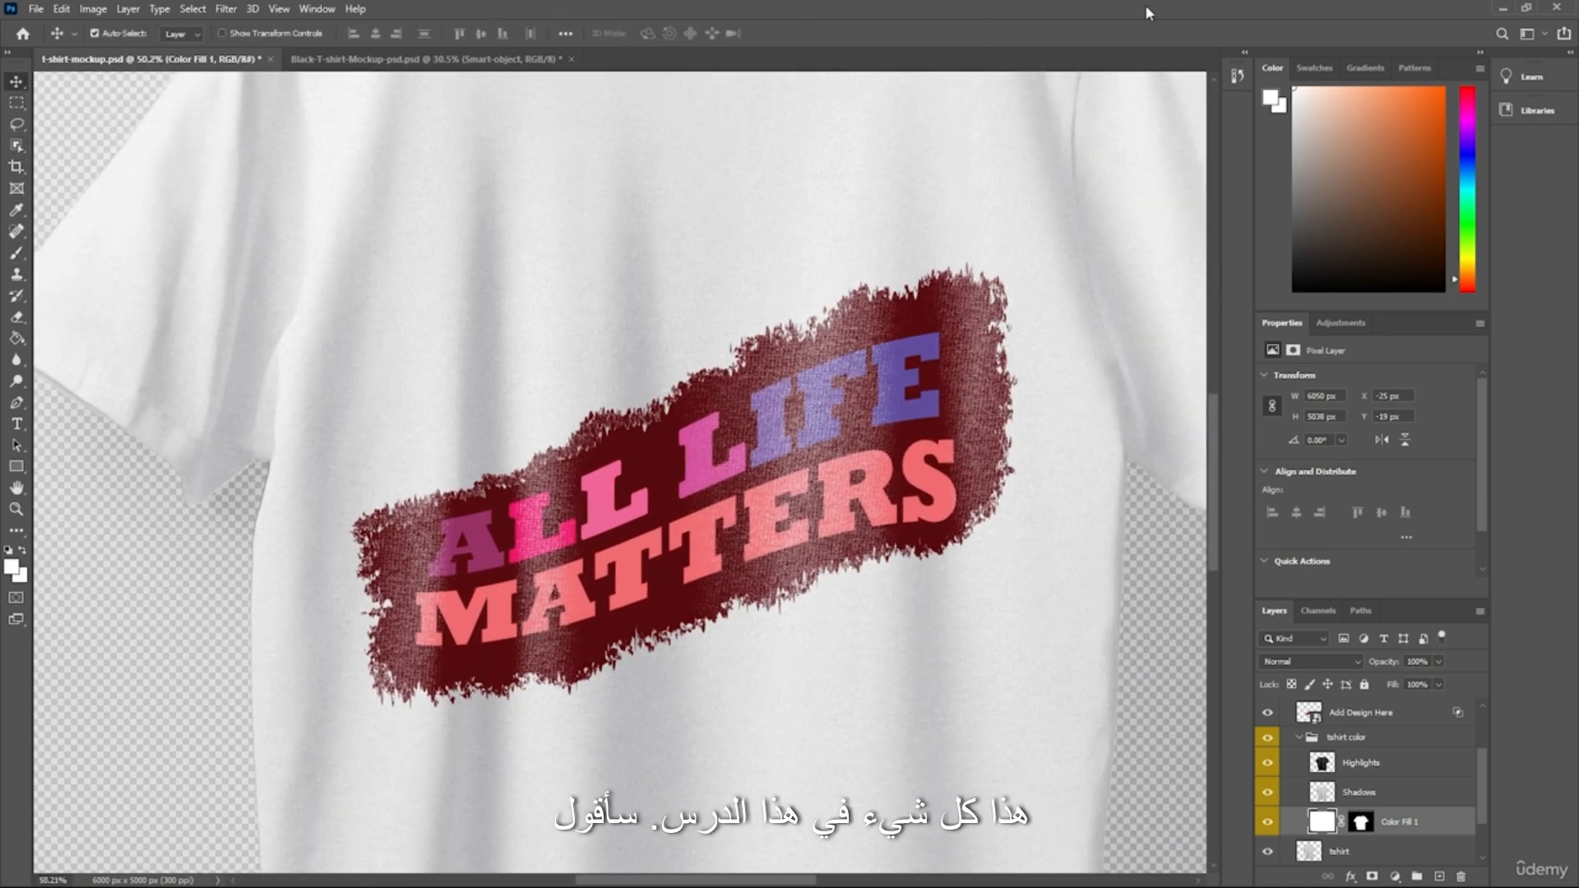